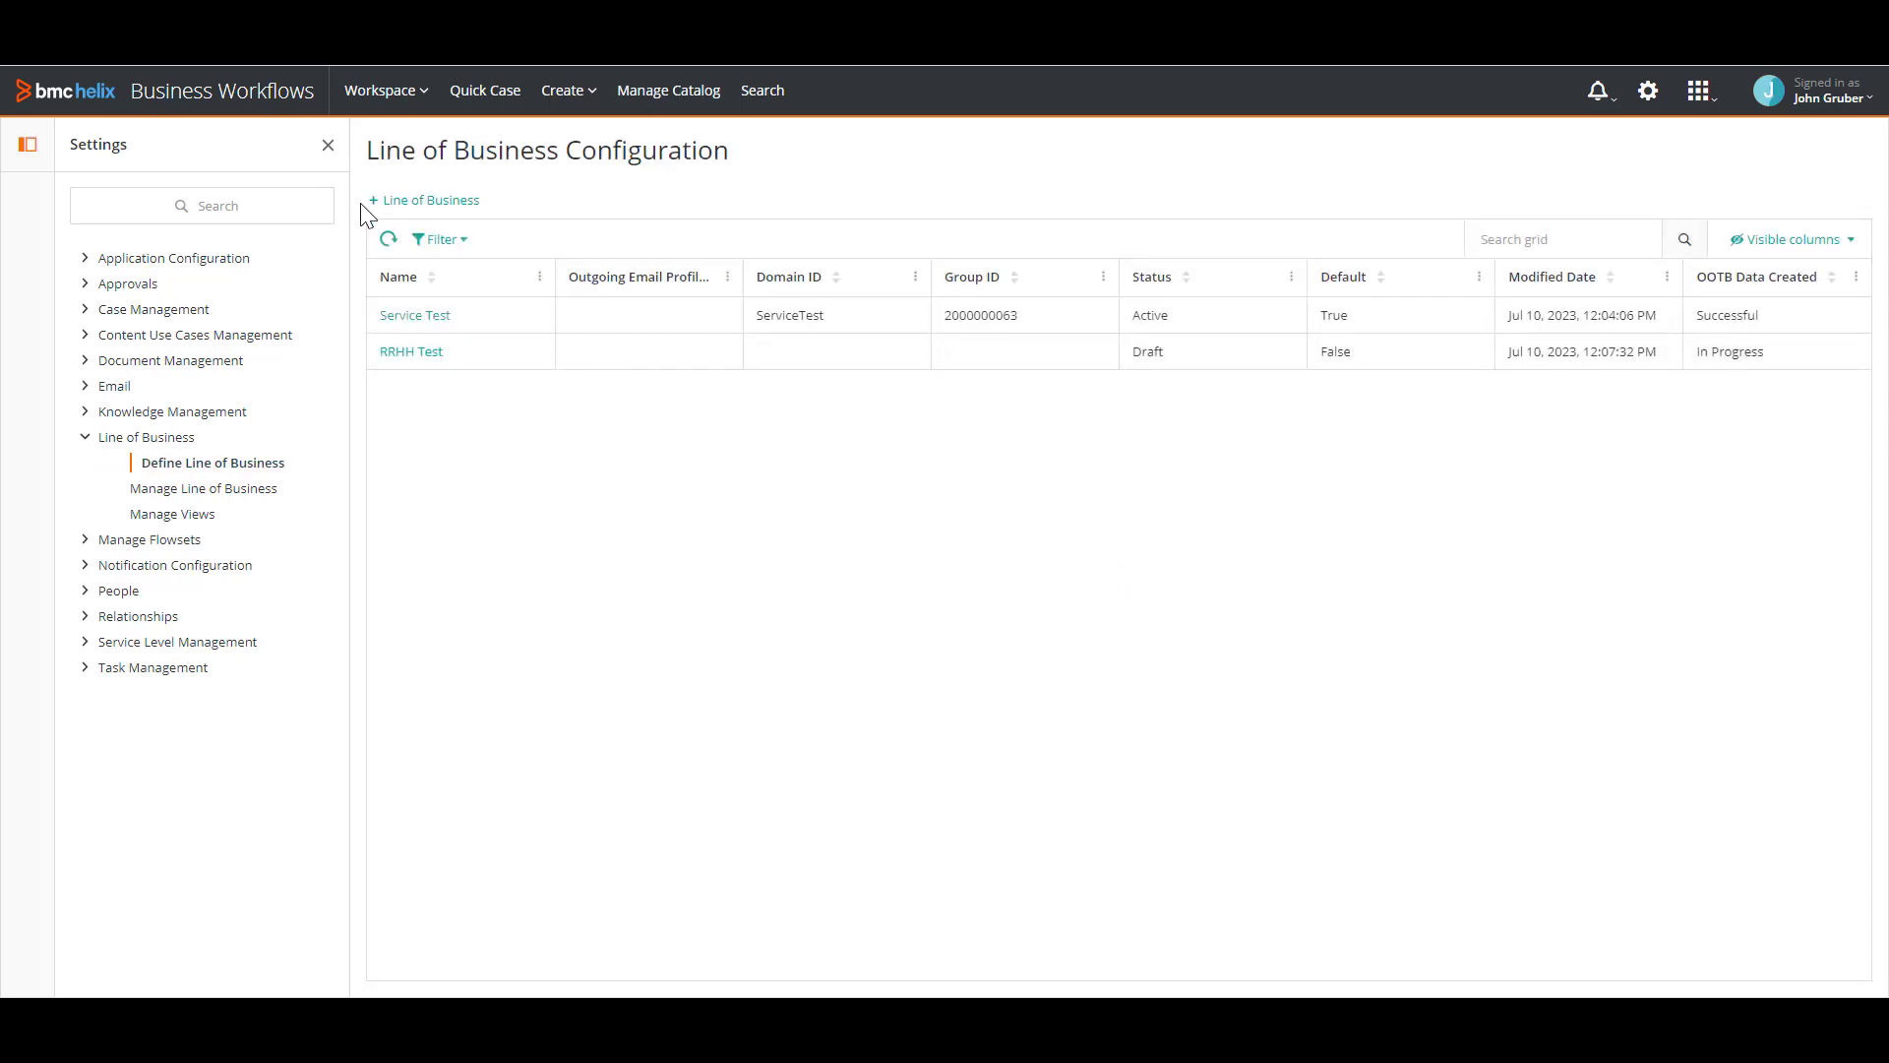
Start a new line of business with the name and short name servicetest1.
left_click(453, 205)
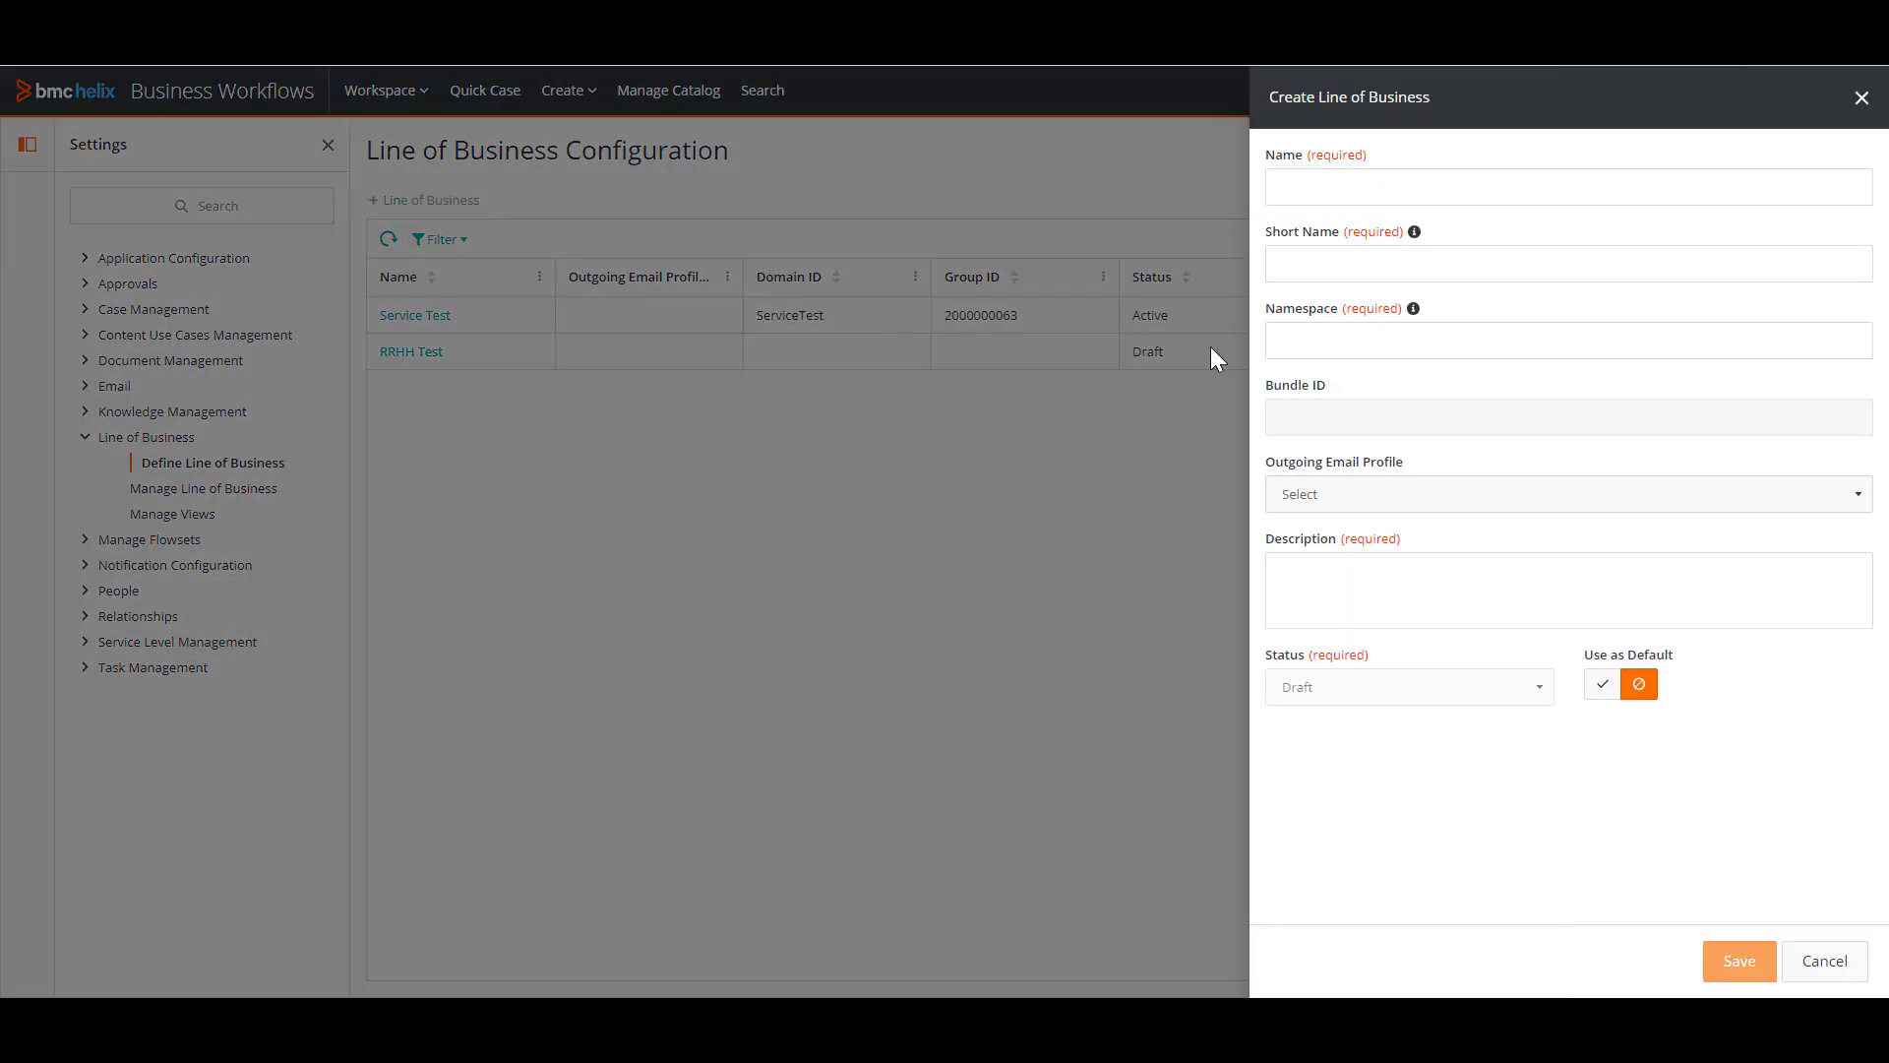
left_click(1337, 188)
type("servicetest")
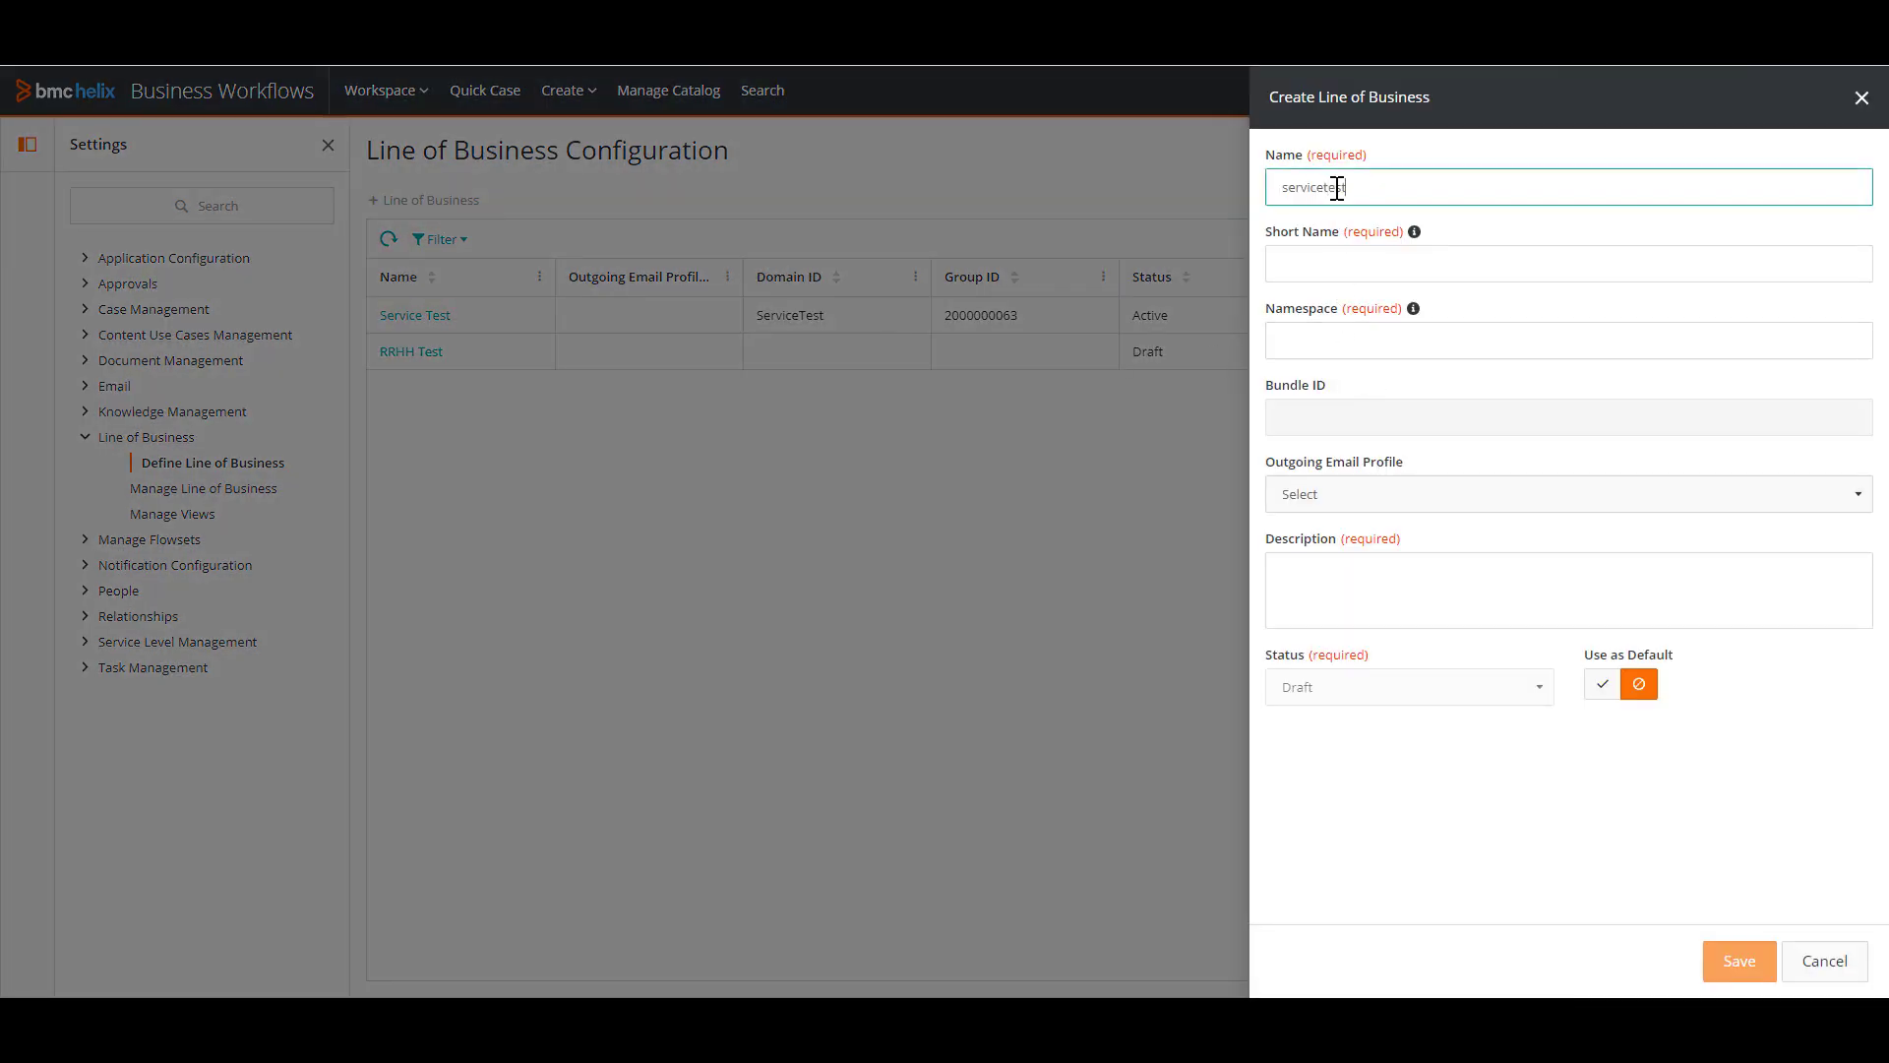
type("1")
left_click(1319, 272)
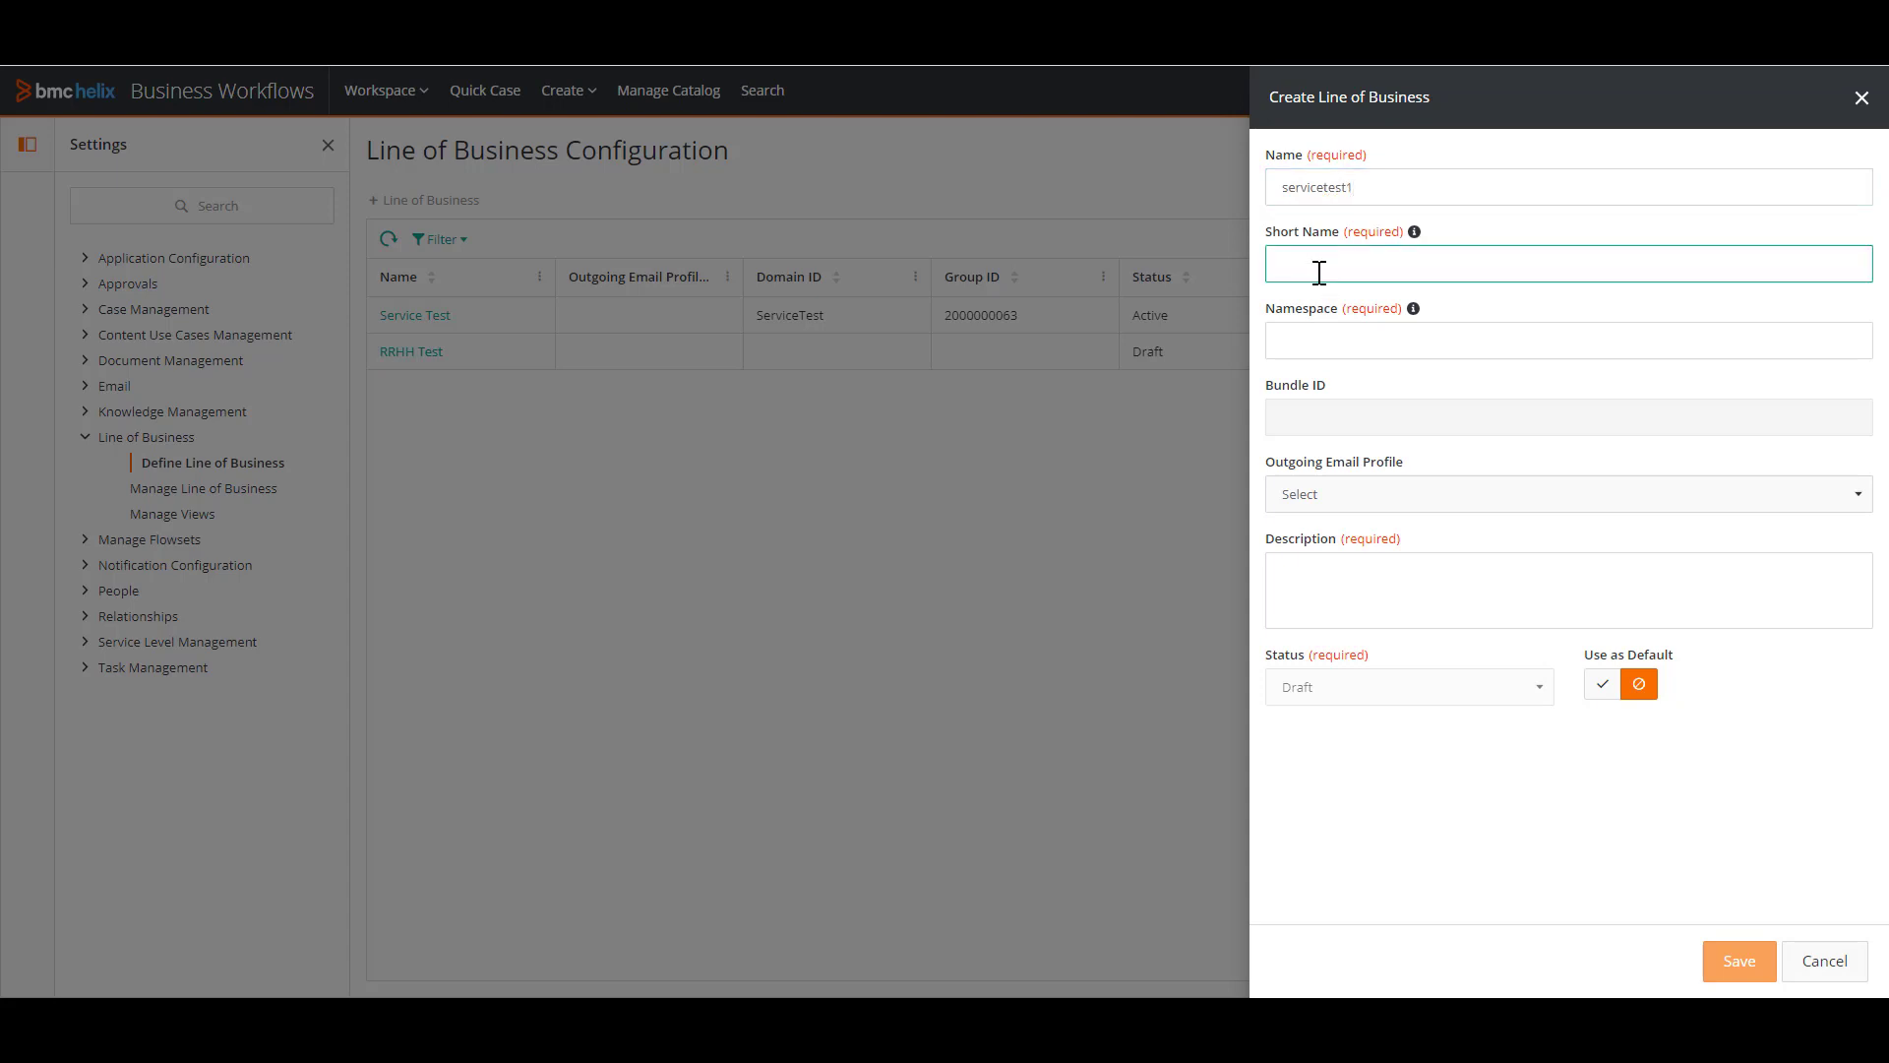
type("servicetest1")
Save the line of business with namespace and description both set to test, and open its servicetest1 record.
left_click(1350, 341)
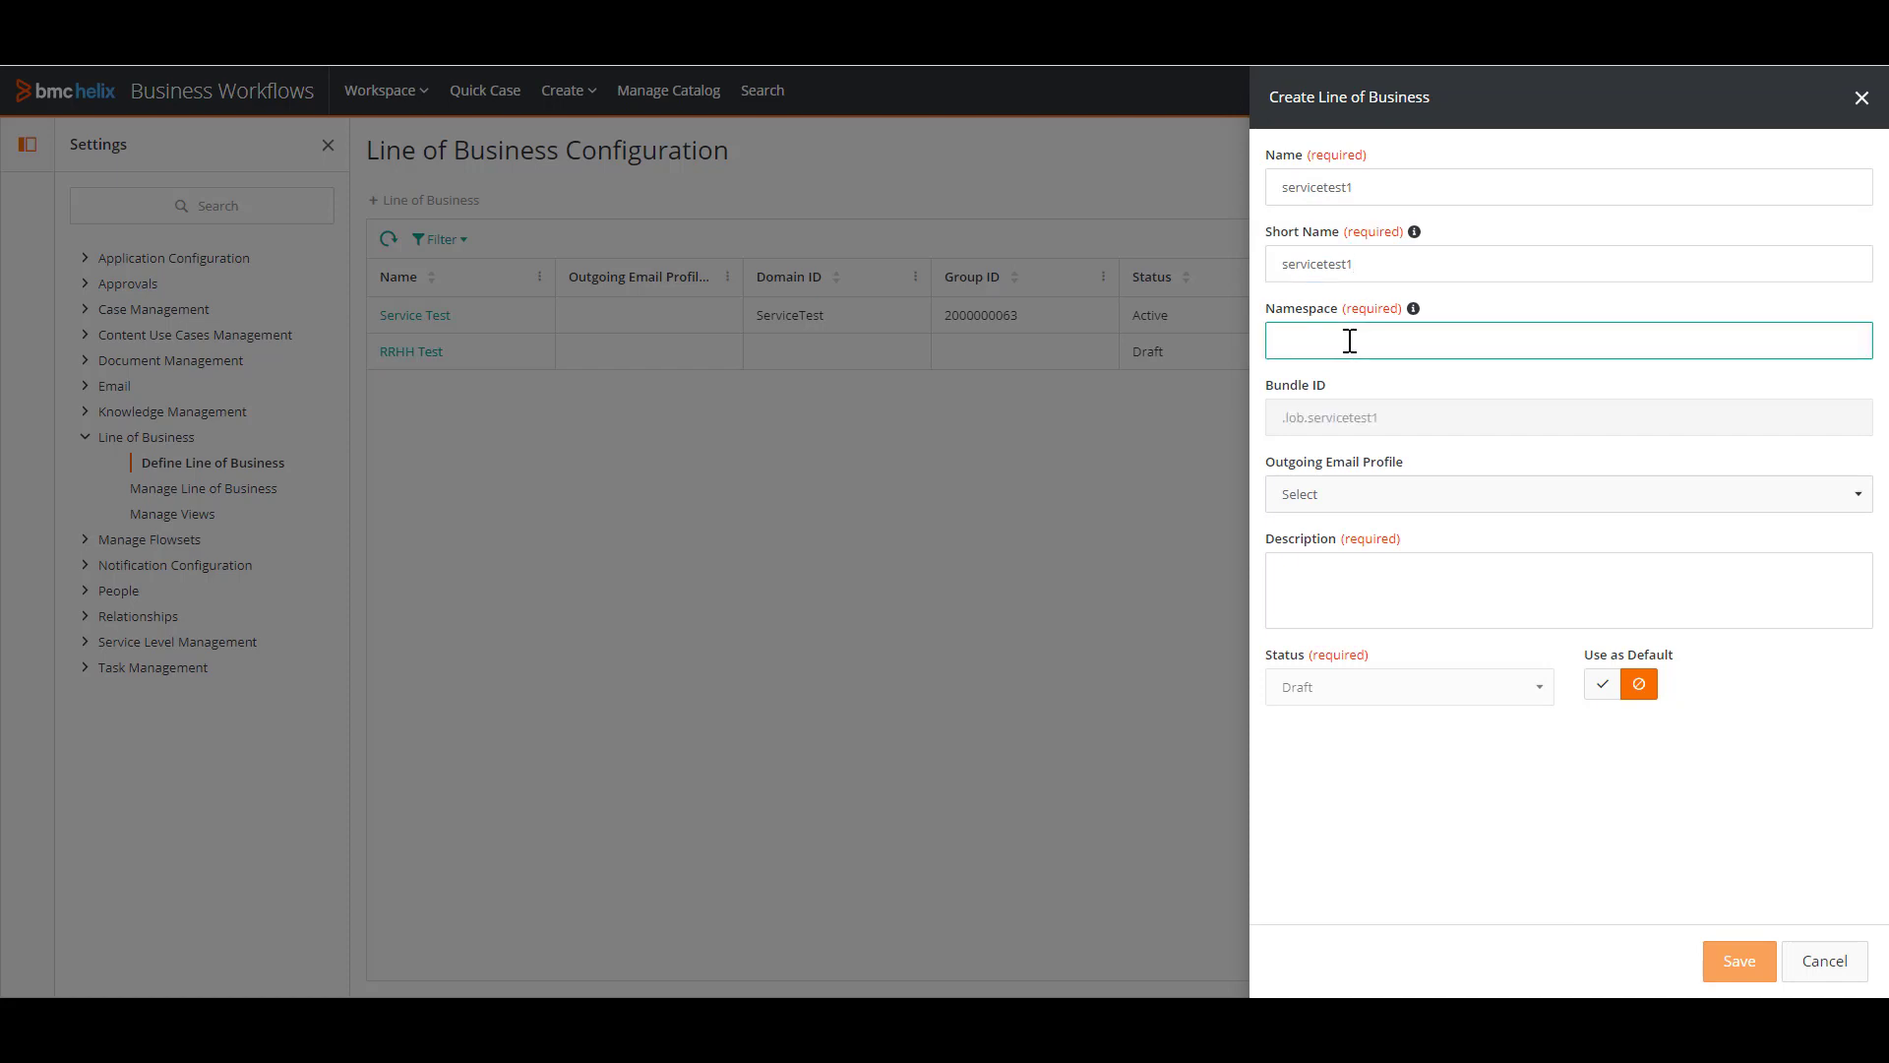
type("test")
left_click(1330, 428)
left_click(1337, 583)
type("test")
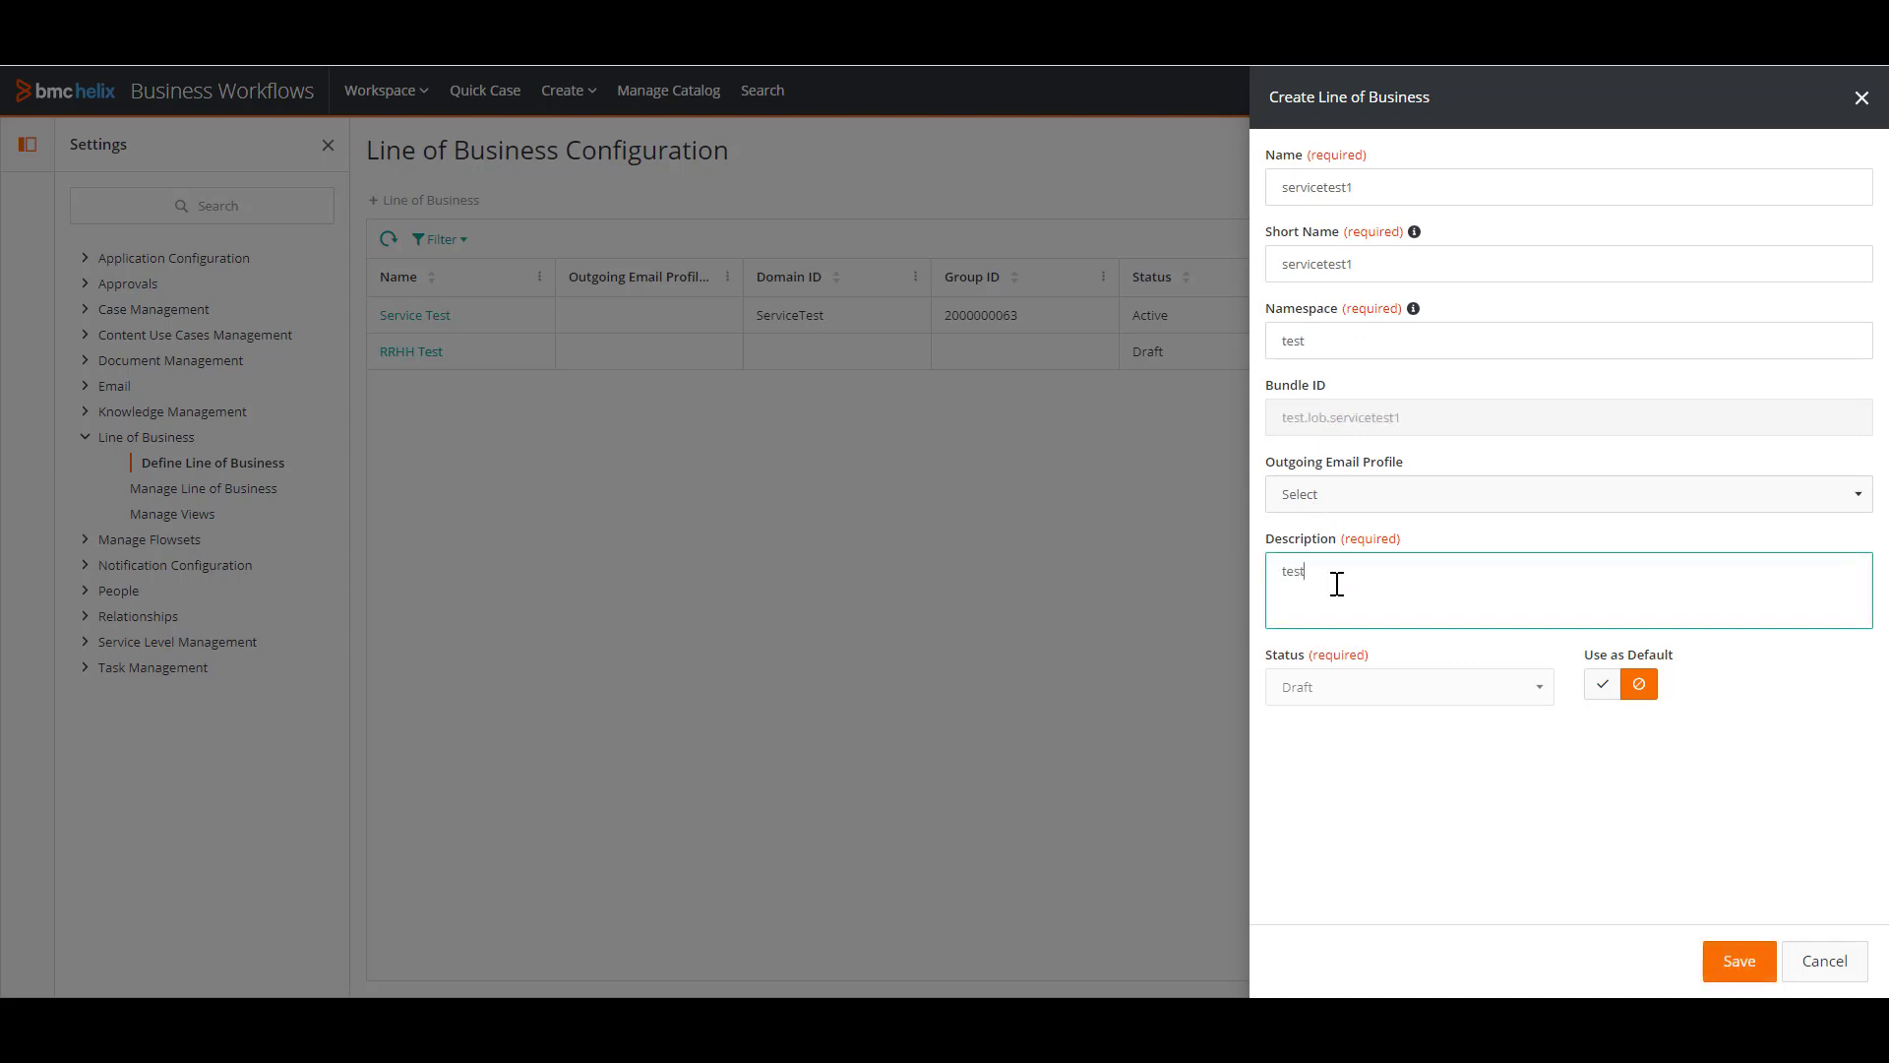
left_click(1738, 961)
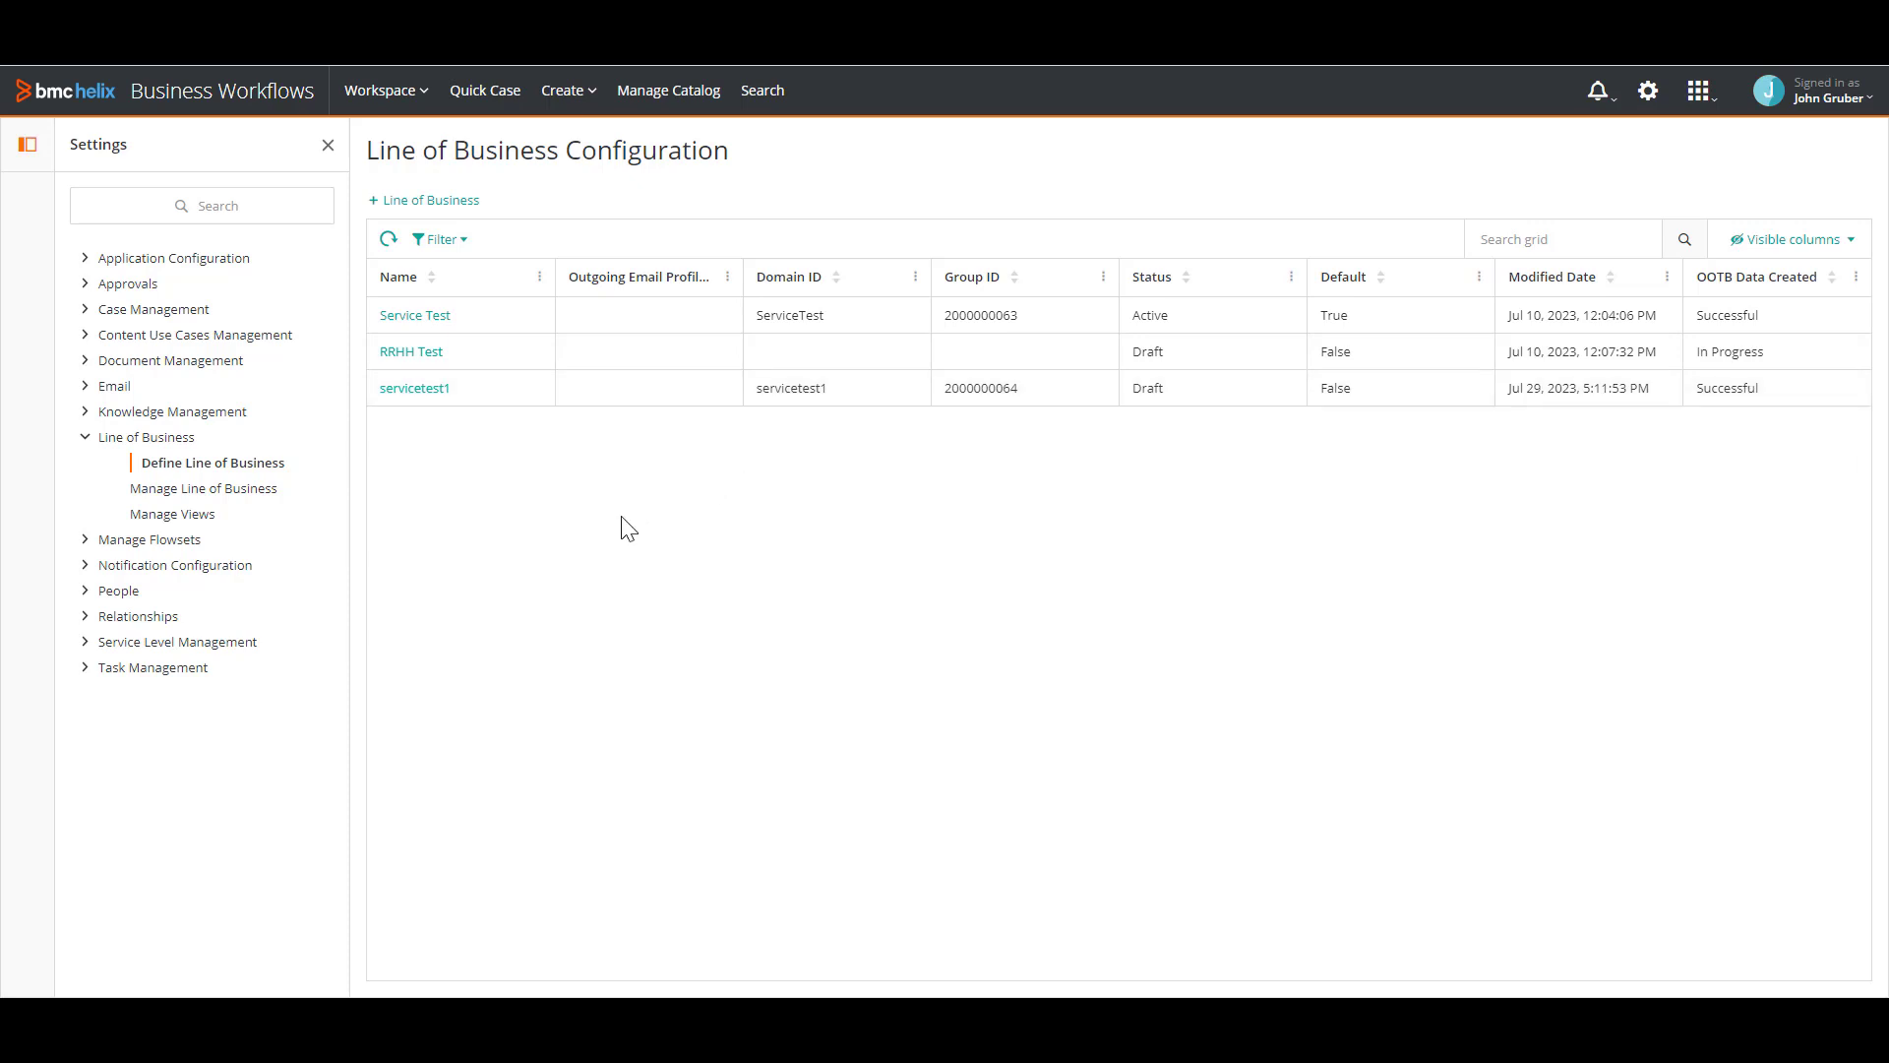
left_click(404, 391)
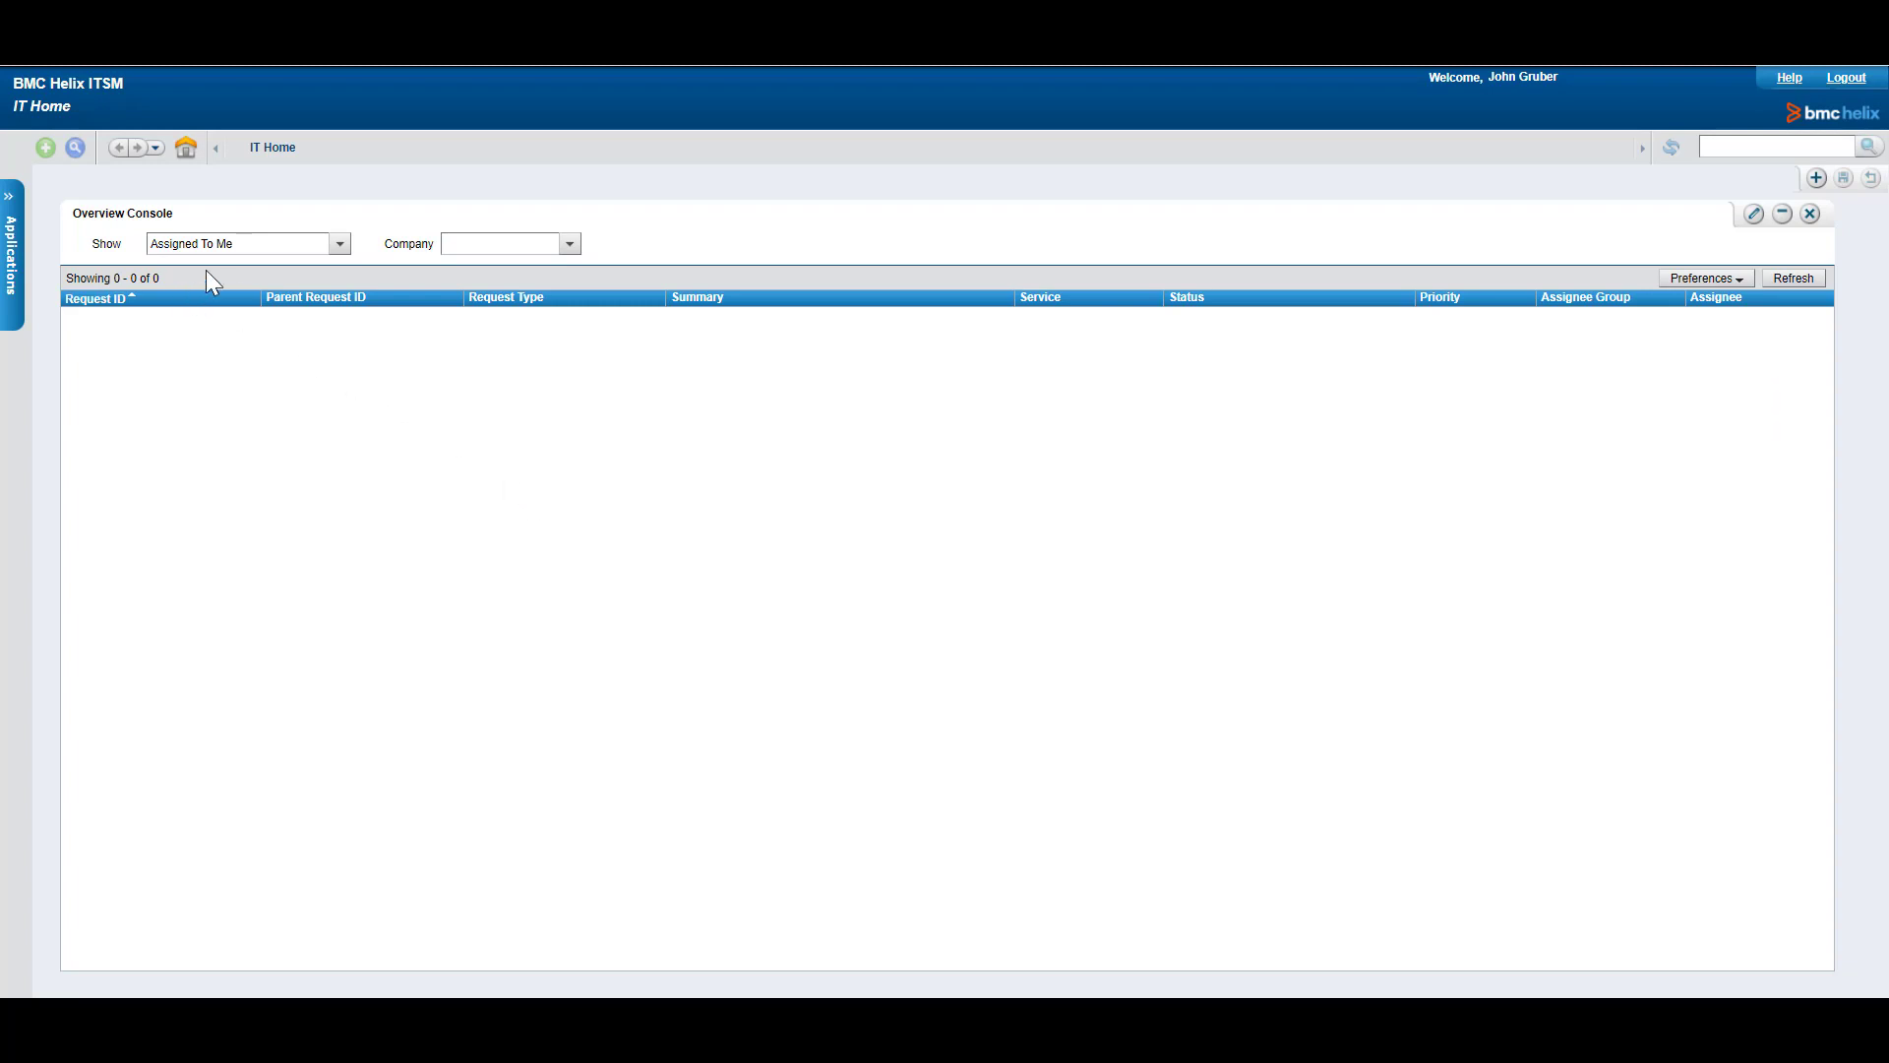
Switch to BMC Helix ITSM and open the Application Administration Console.
left_click(12, 207)
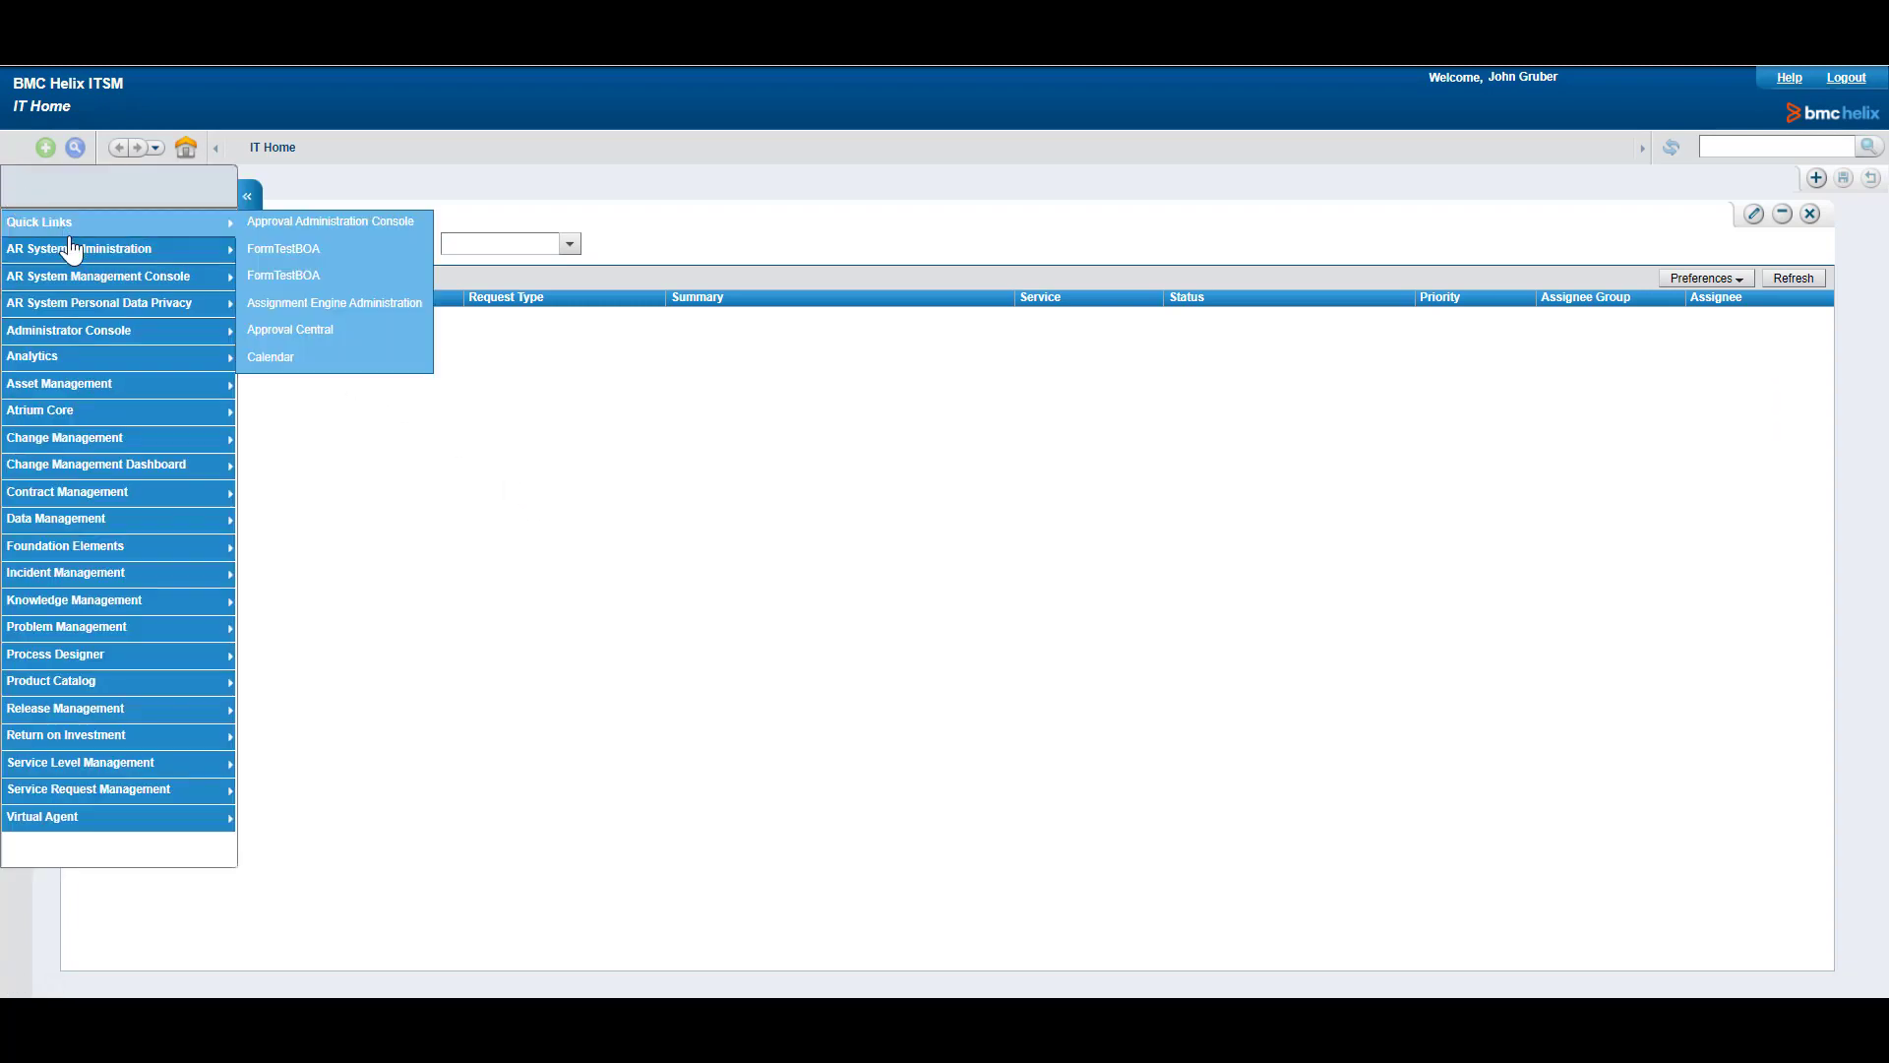
mouse_move(128, 333)
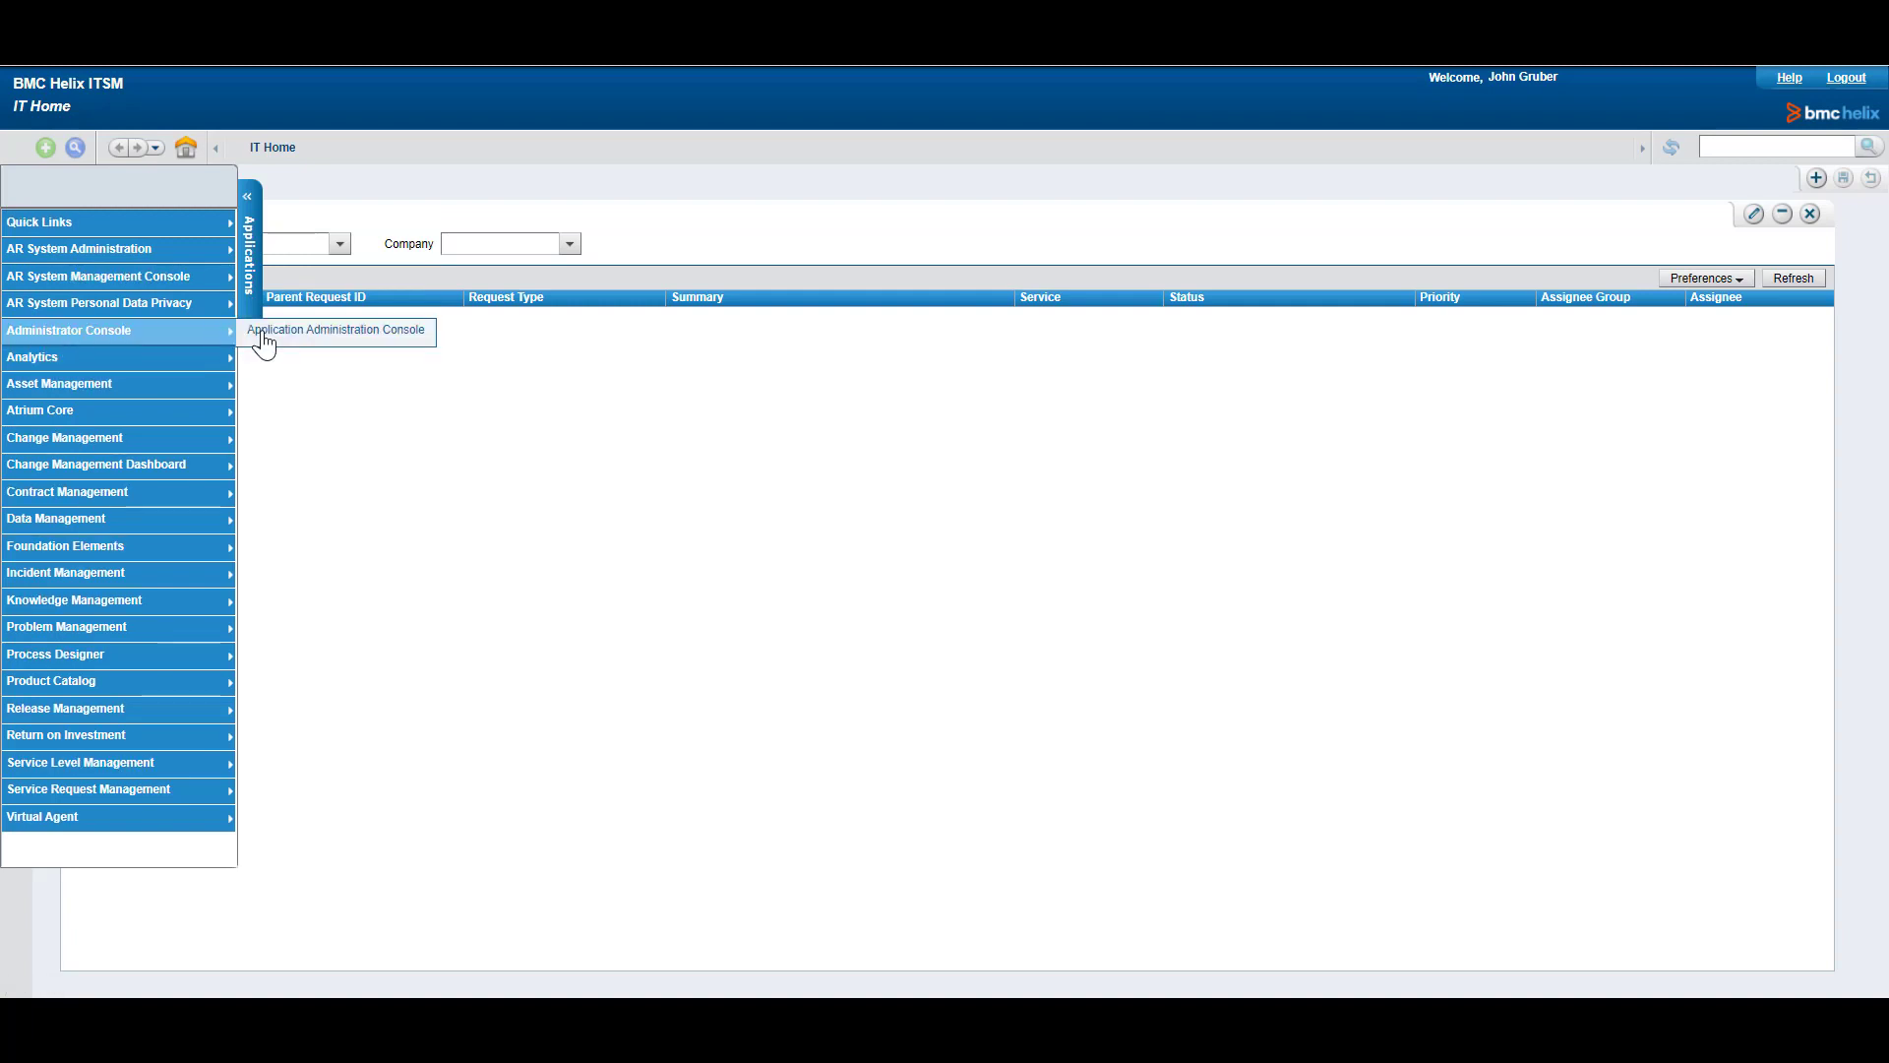
left_click(263, 334)
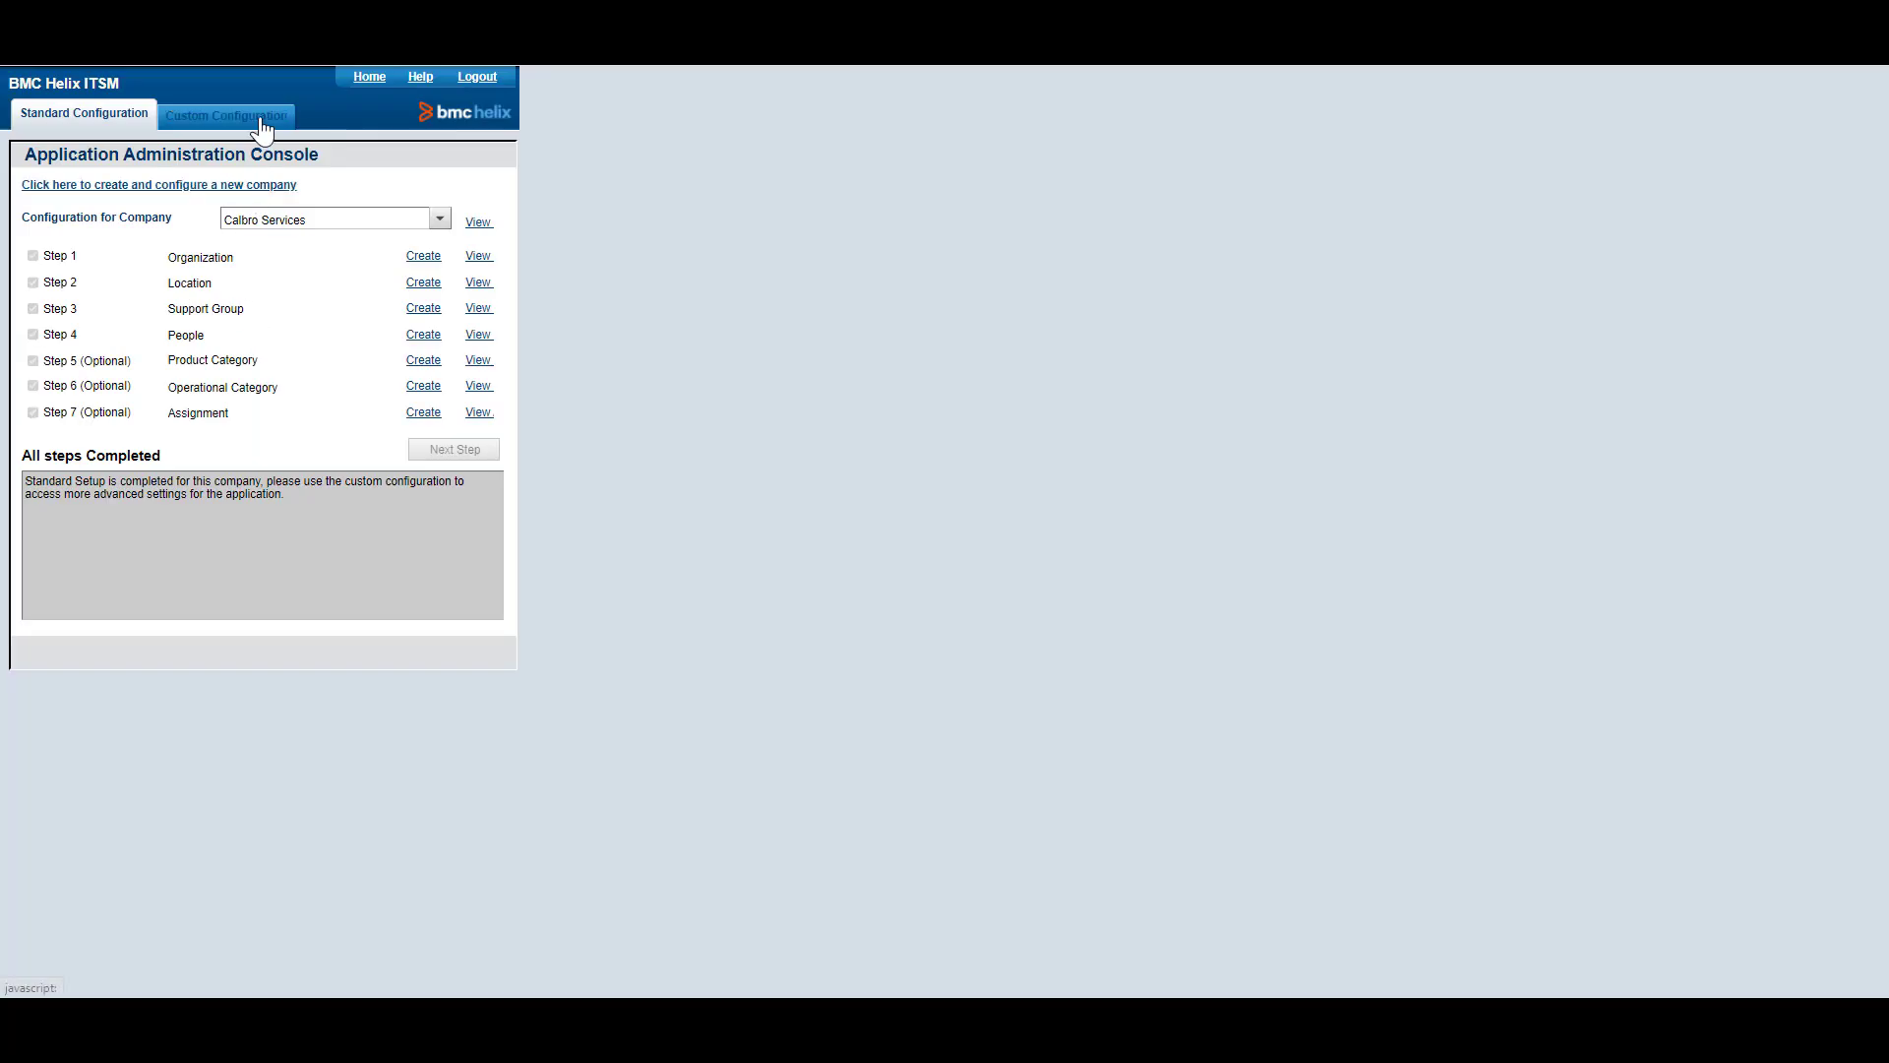
Open the Operational Catalog setup from the custom configuration for Foundation, Products / Operational Catalogs.
left_click(261, 118)
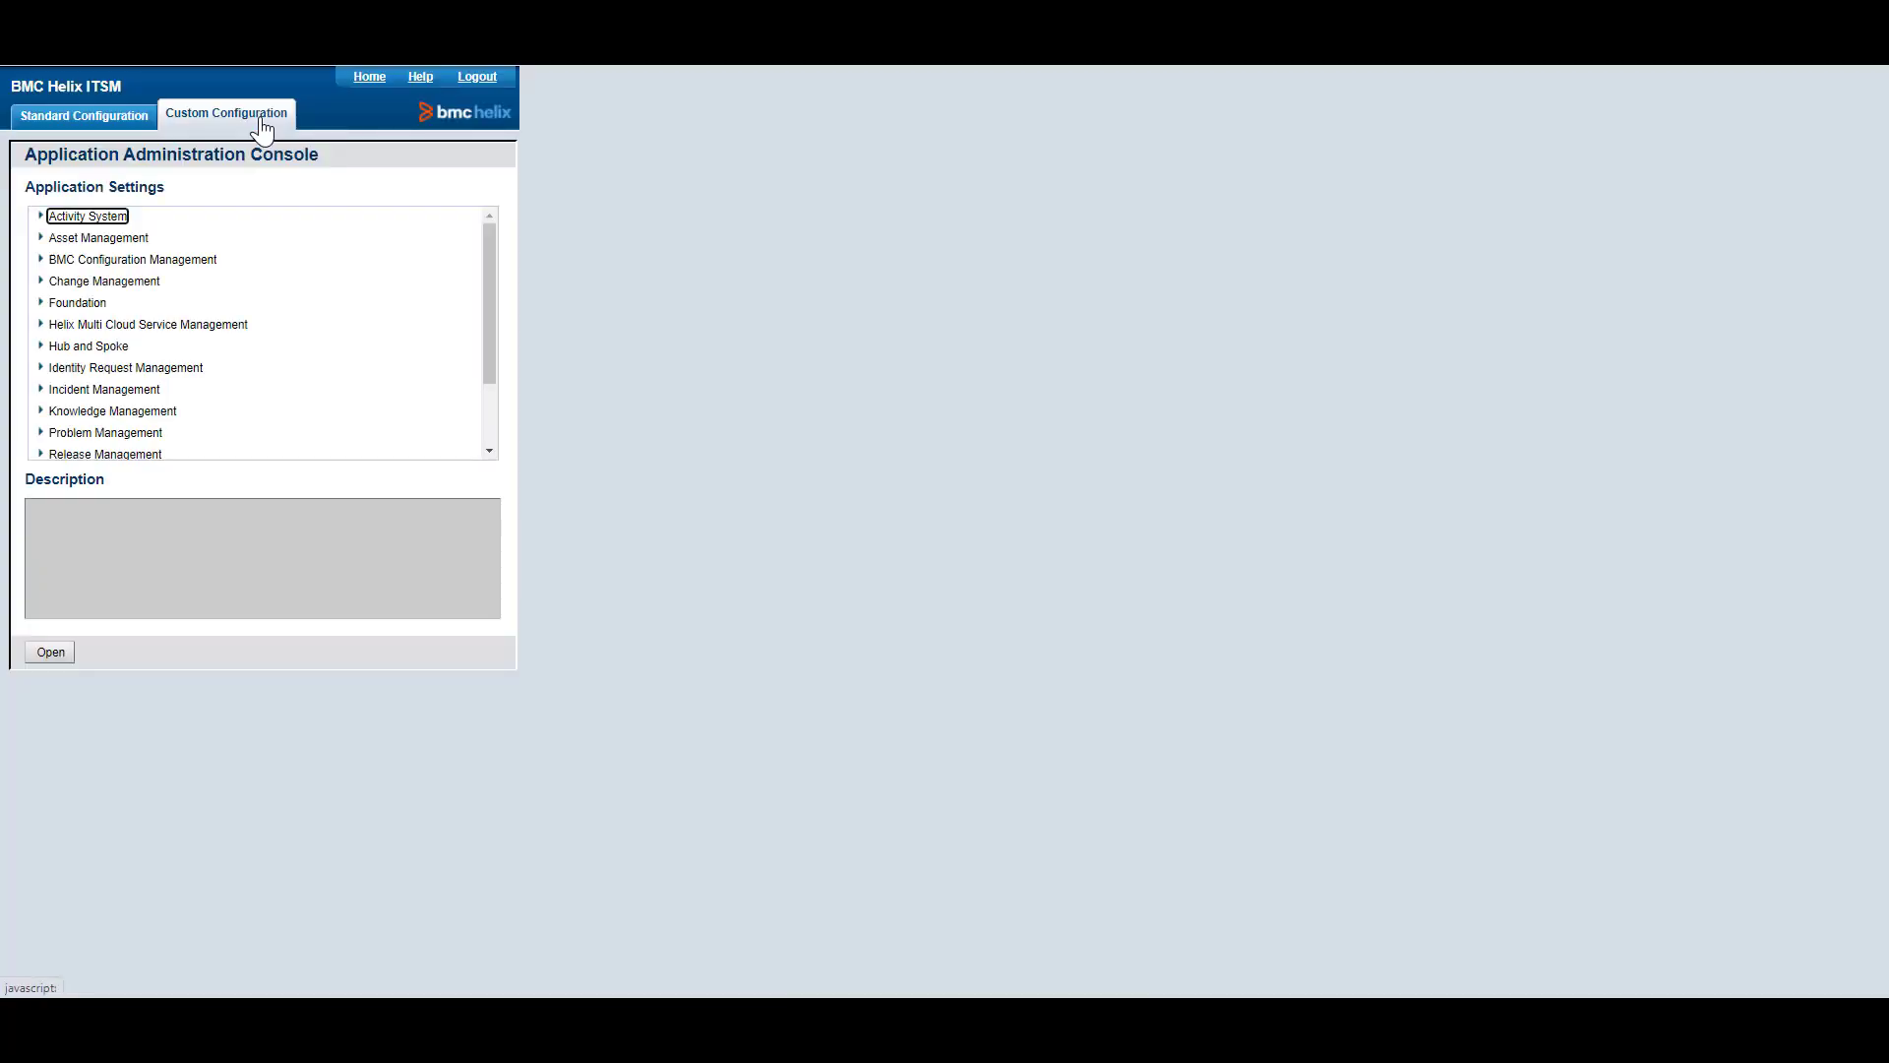
left_click(39, 302)
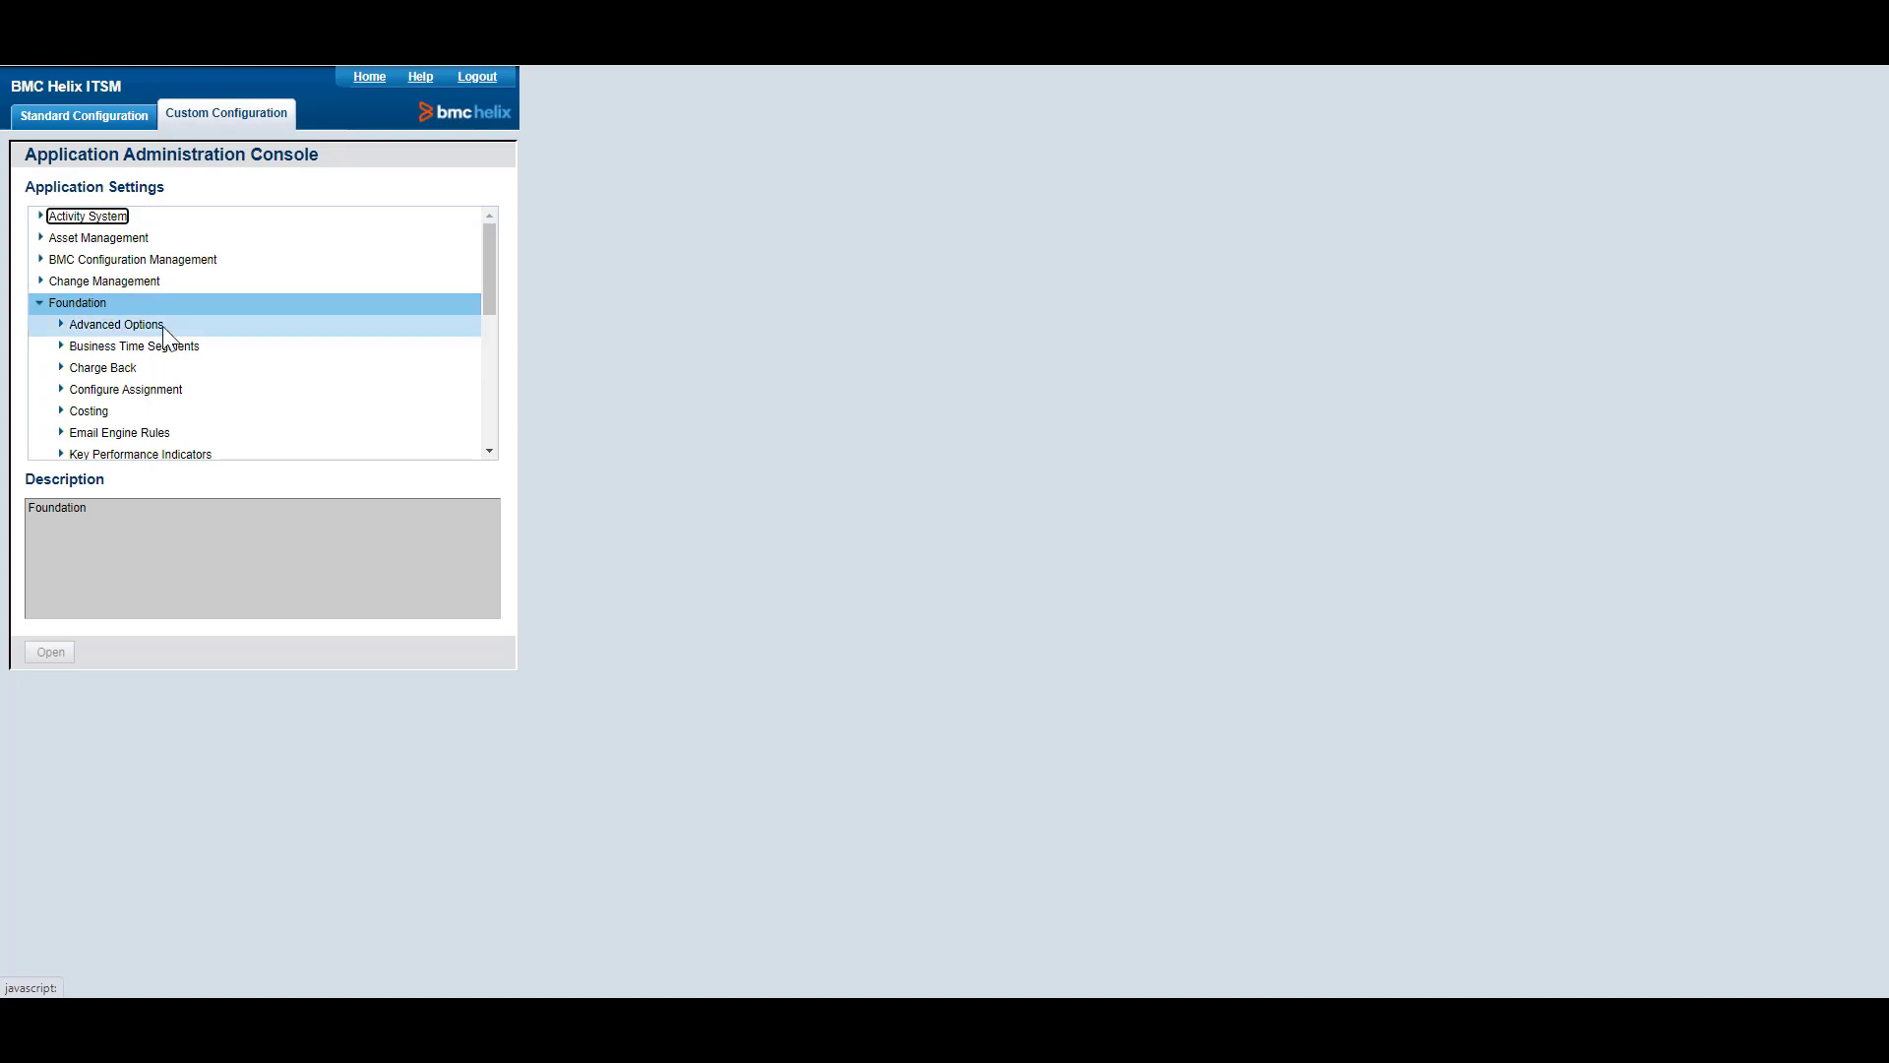
left_click_drag(487, 274, 483, 315)
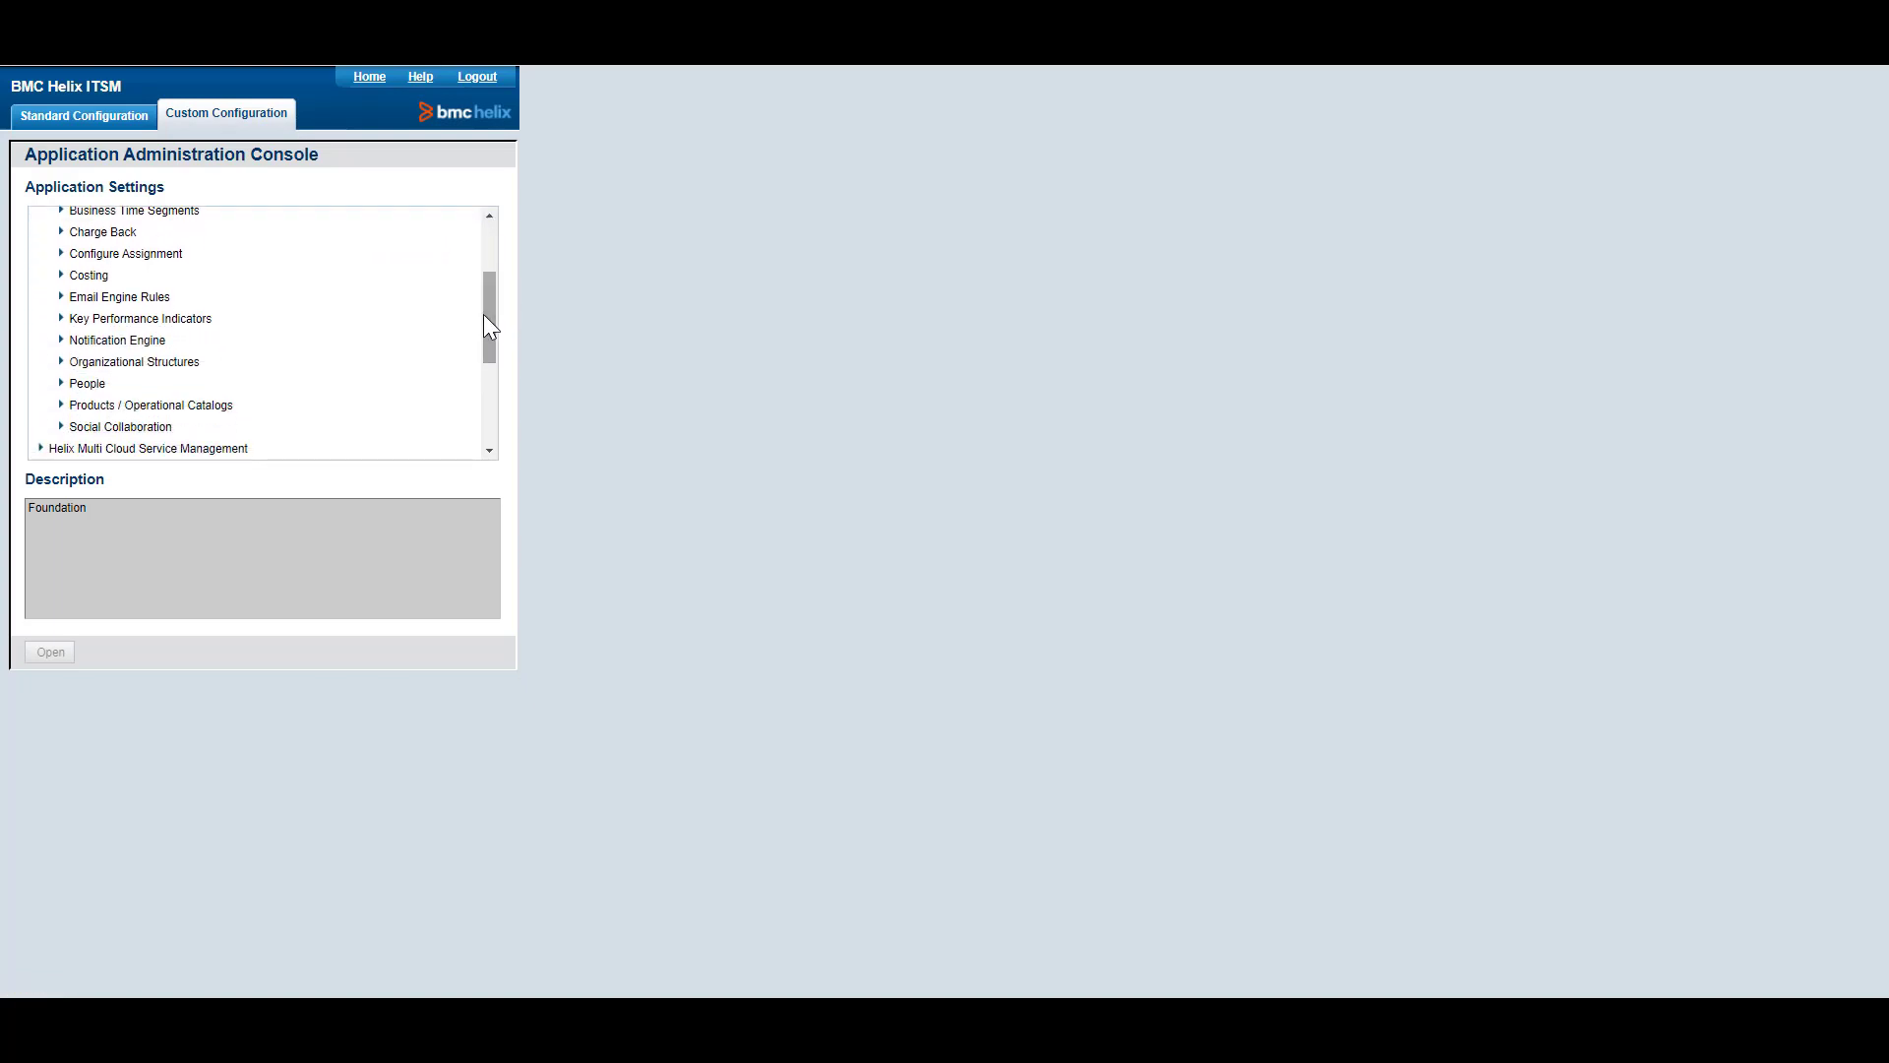
left_click(61, 403)
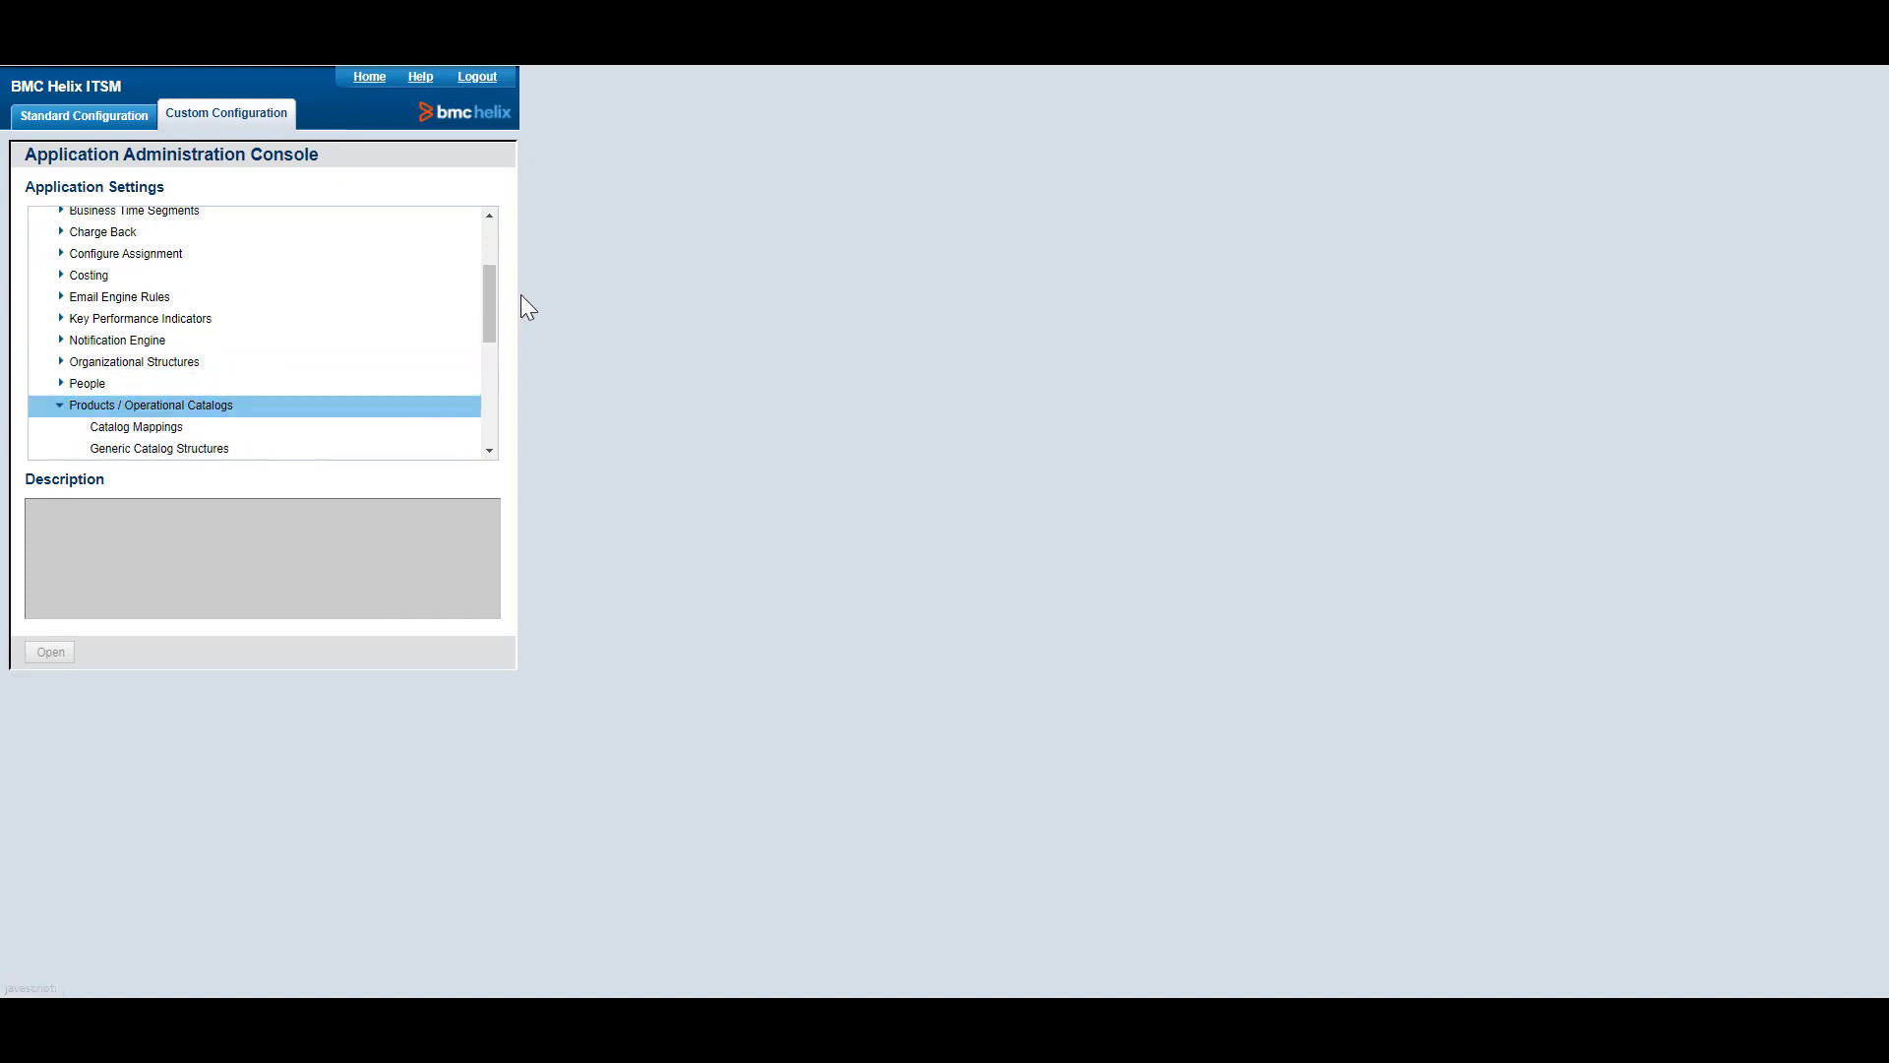
scroll(485, 315, "down", 1)
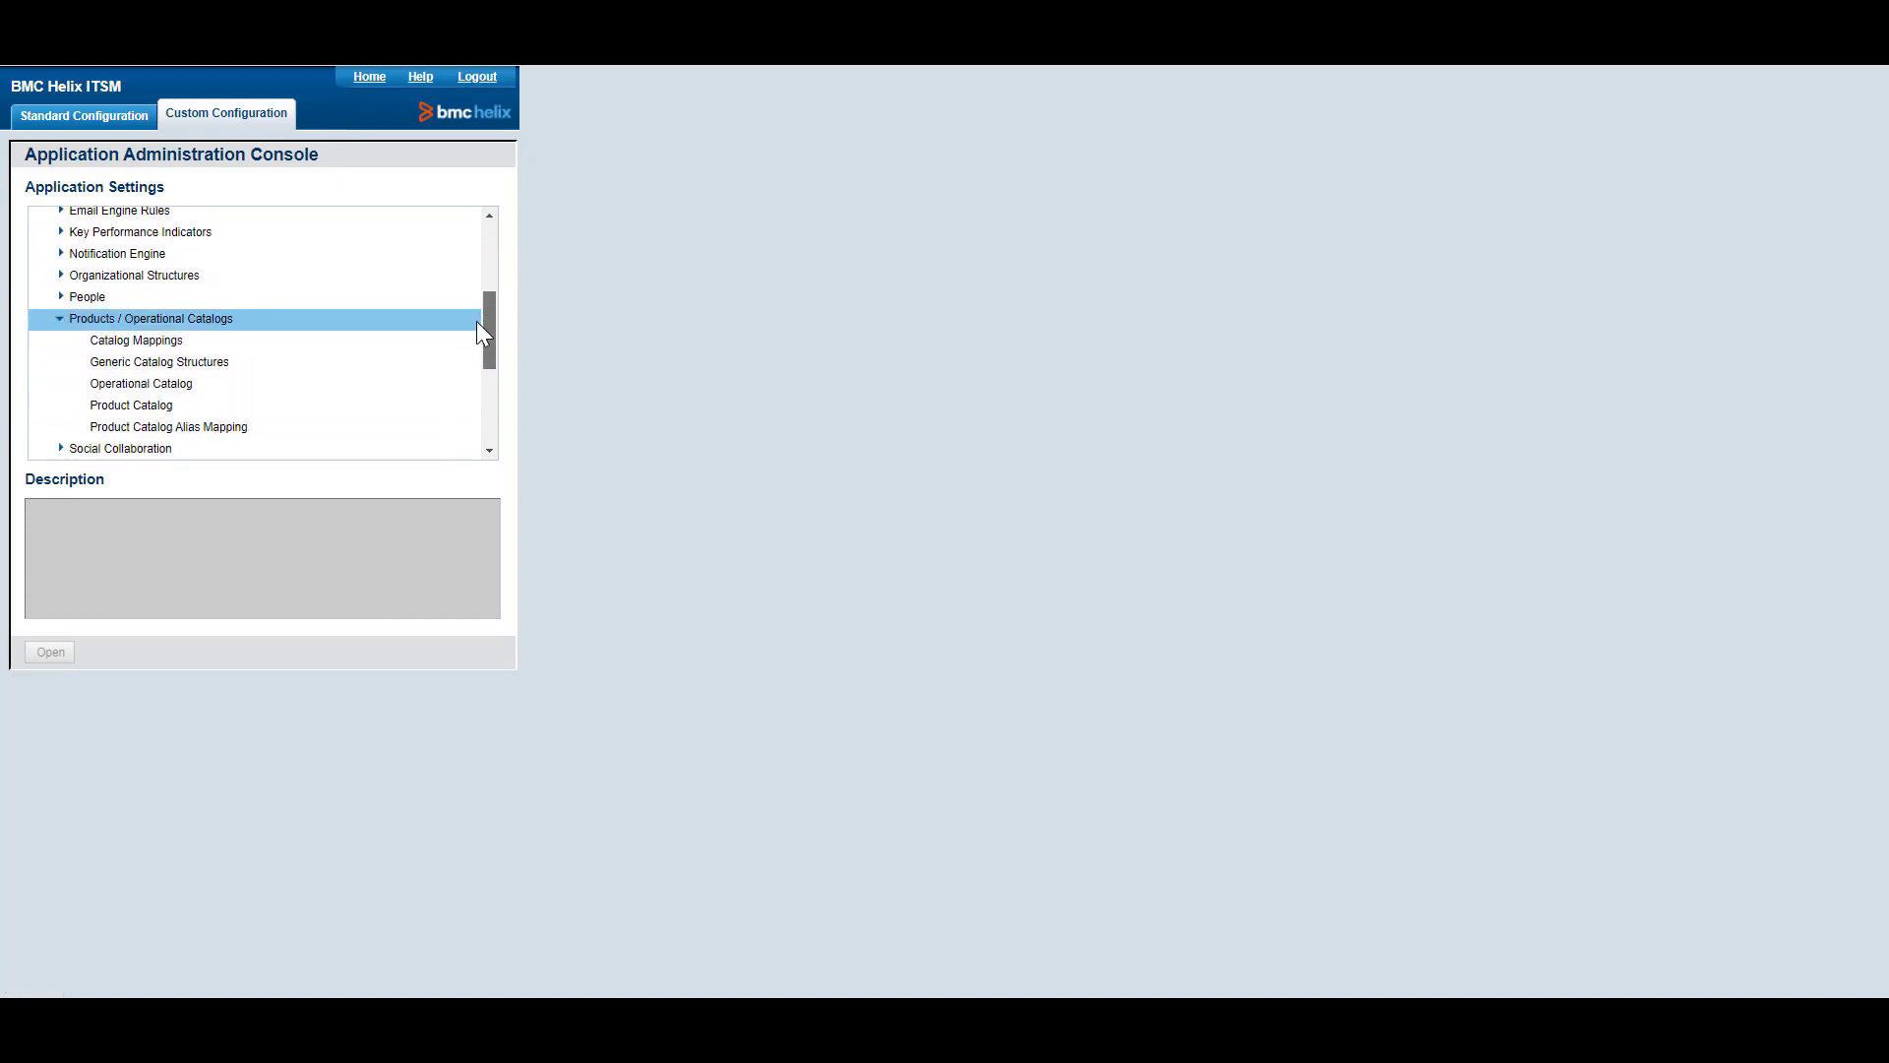
left_click(152, 372)
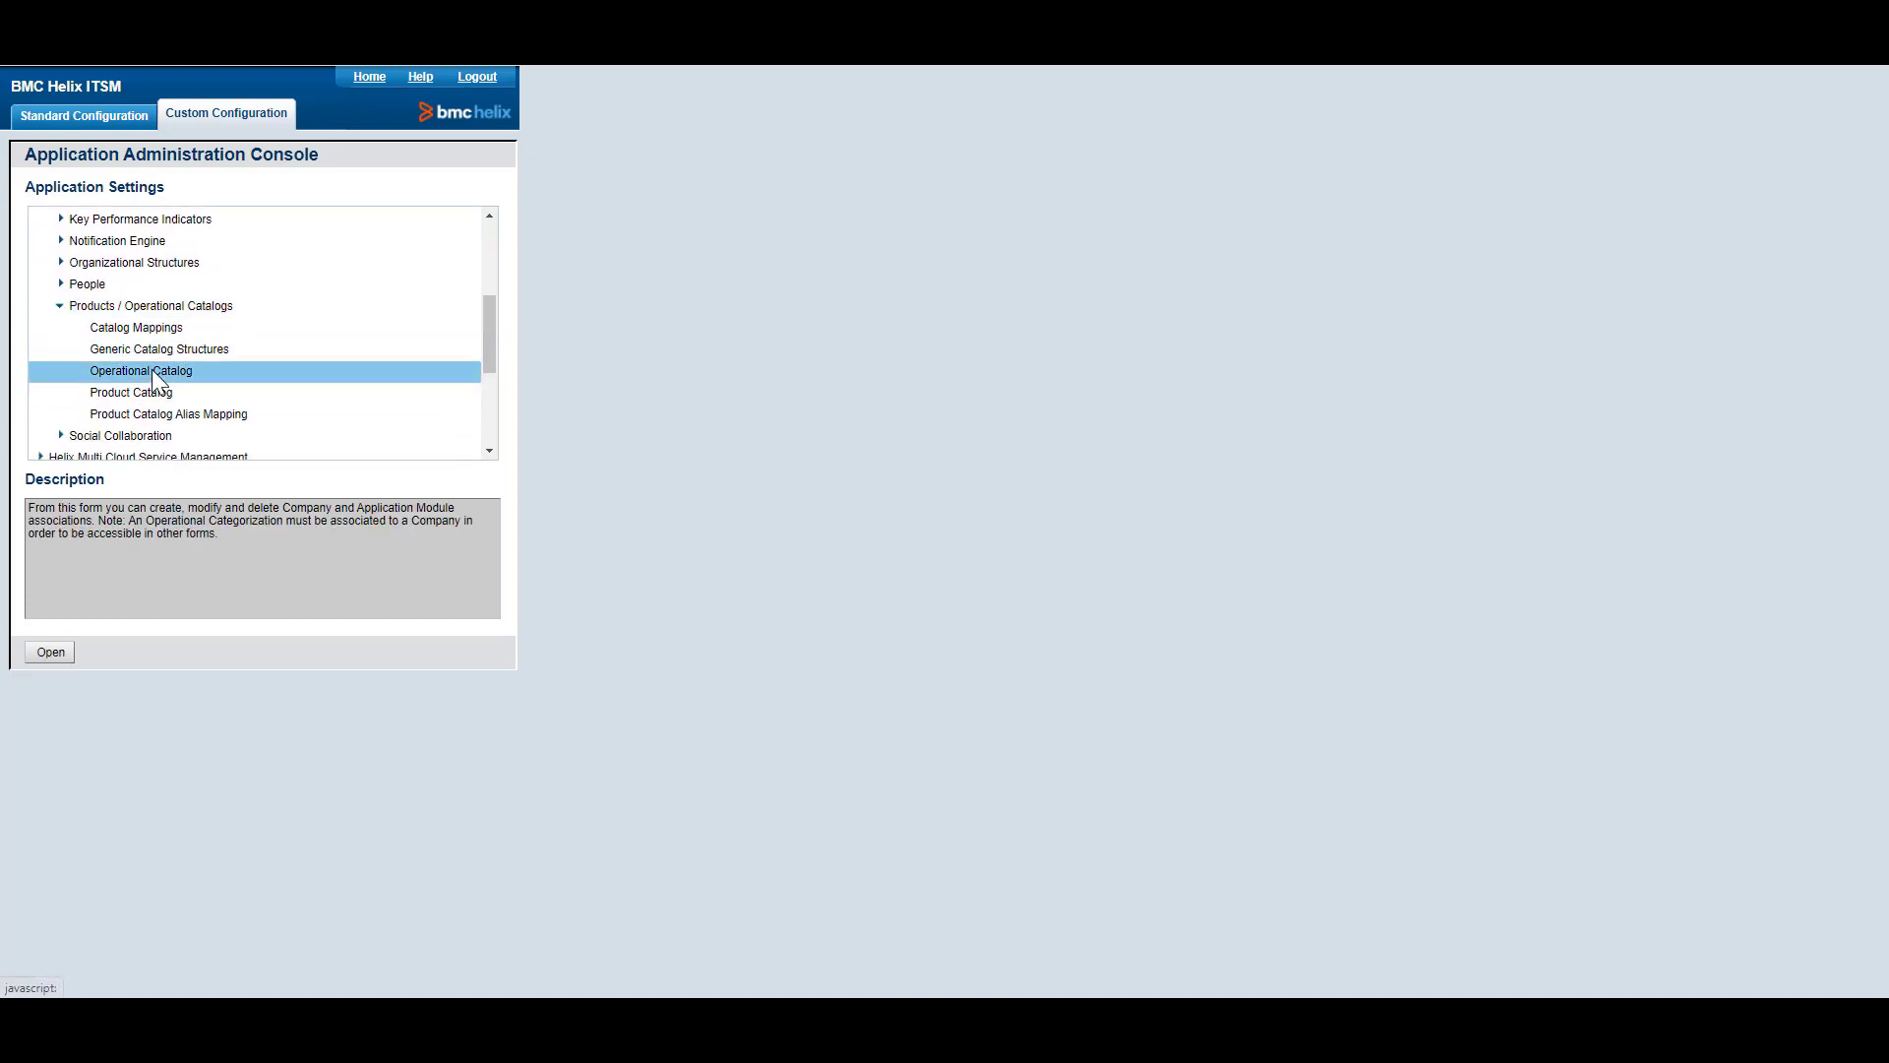
left_click(50, 653)
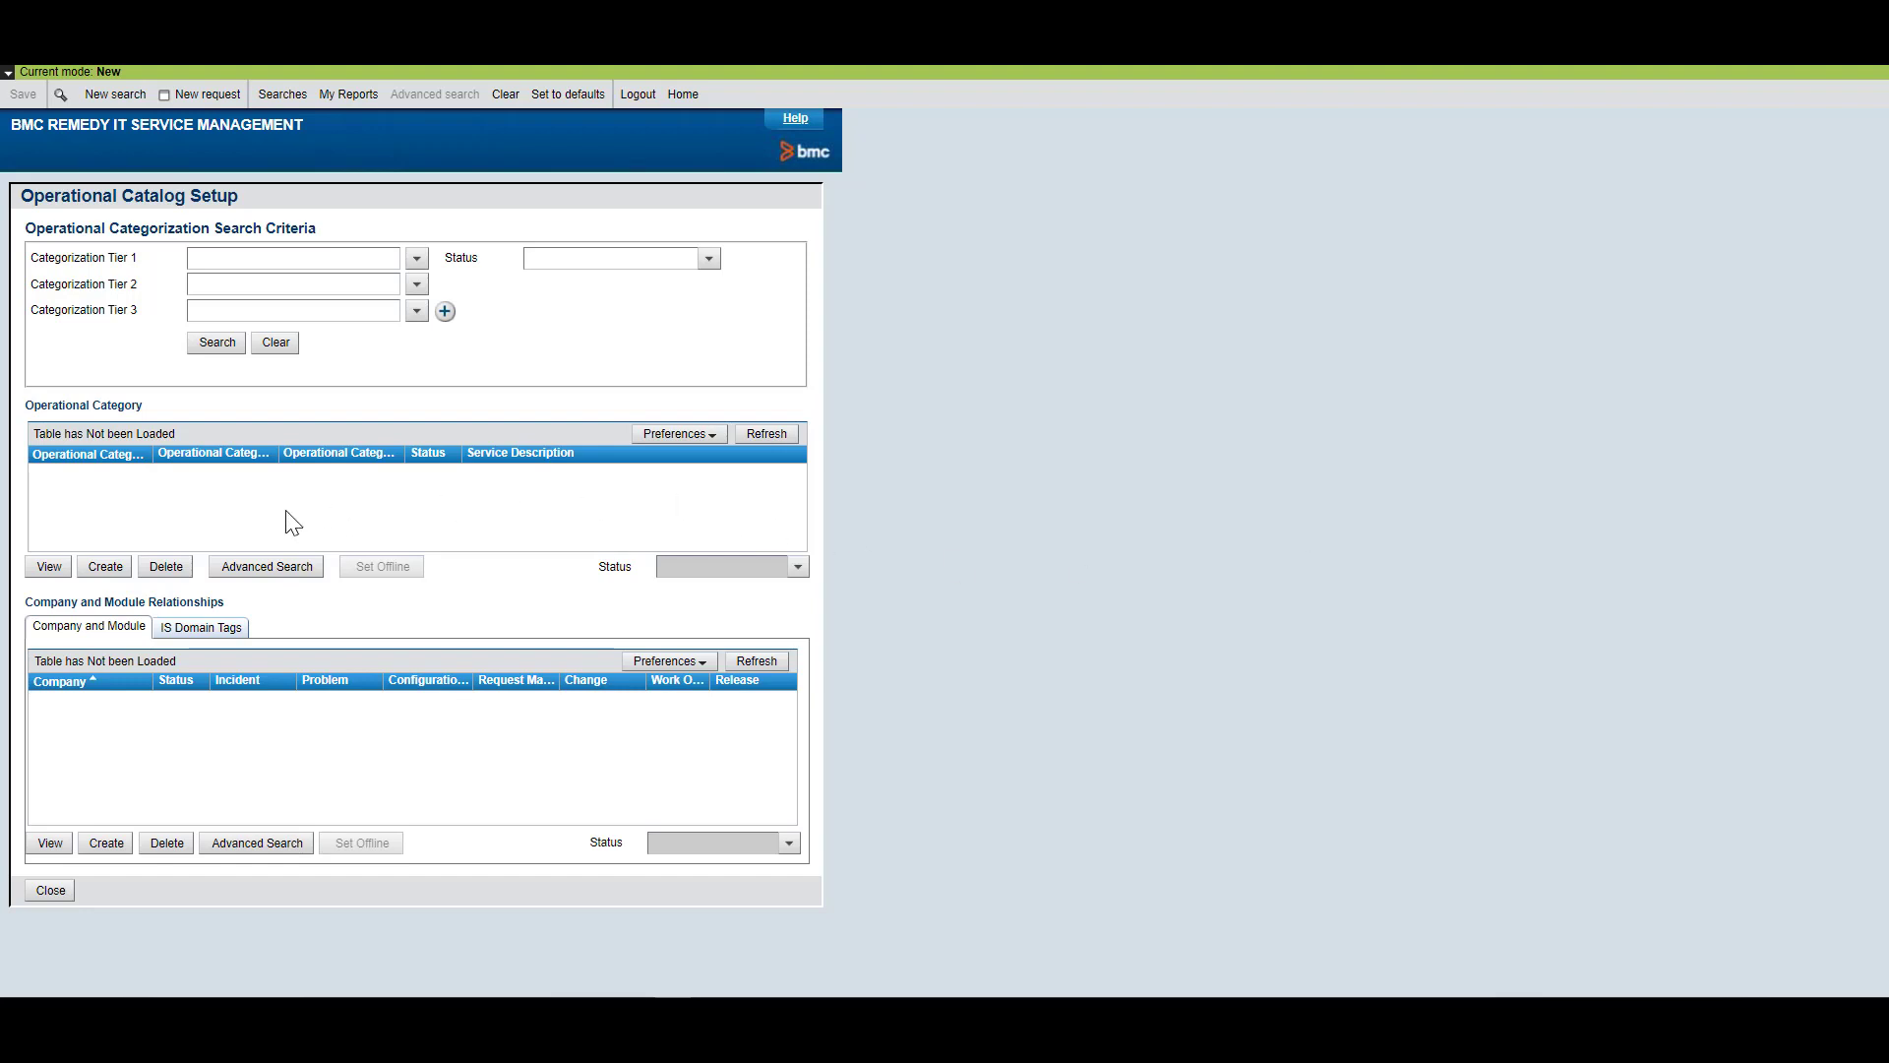
Create and save an operational category with Approval Bonus as its Tier 1 categorization.
left_click(106, 567)
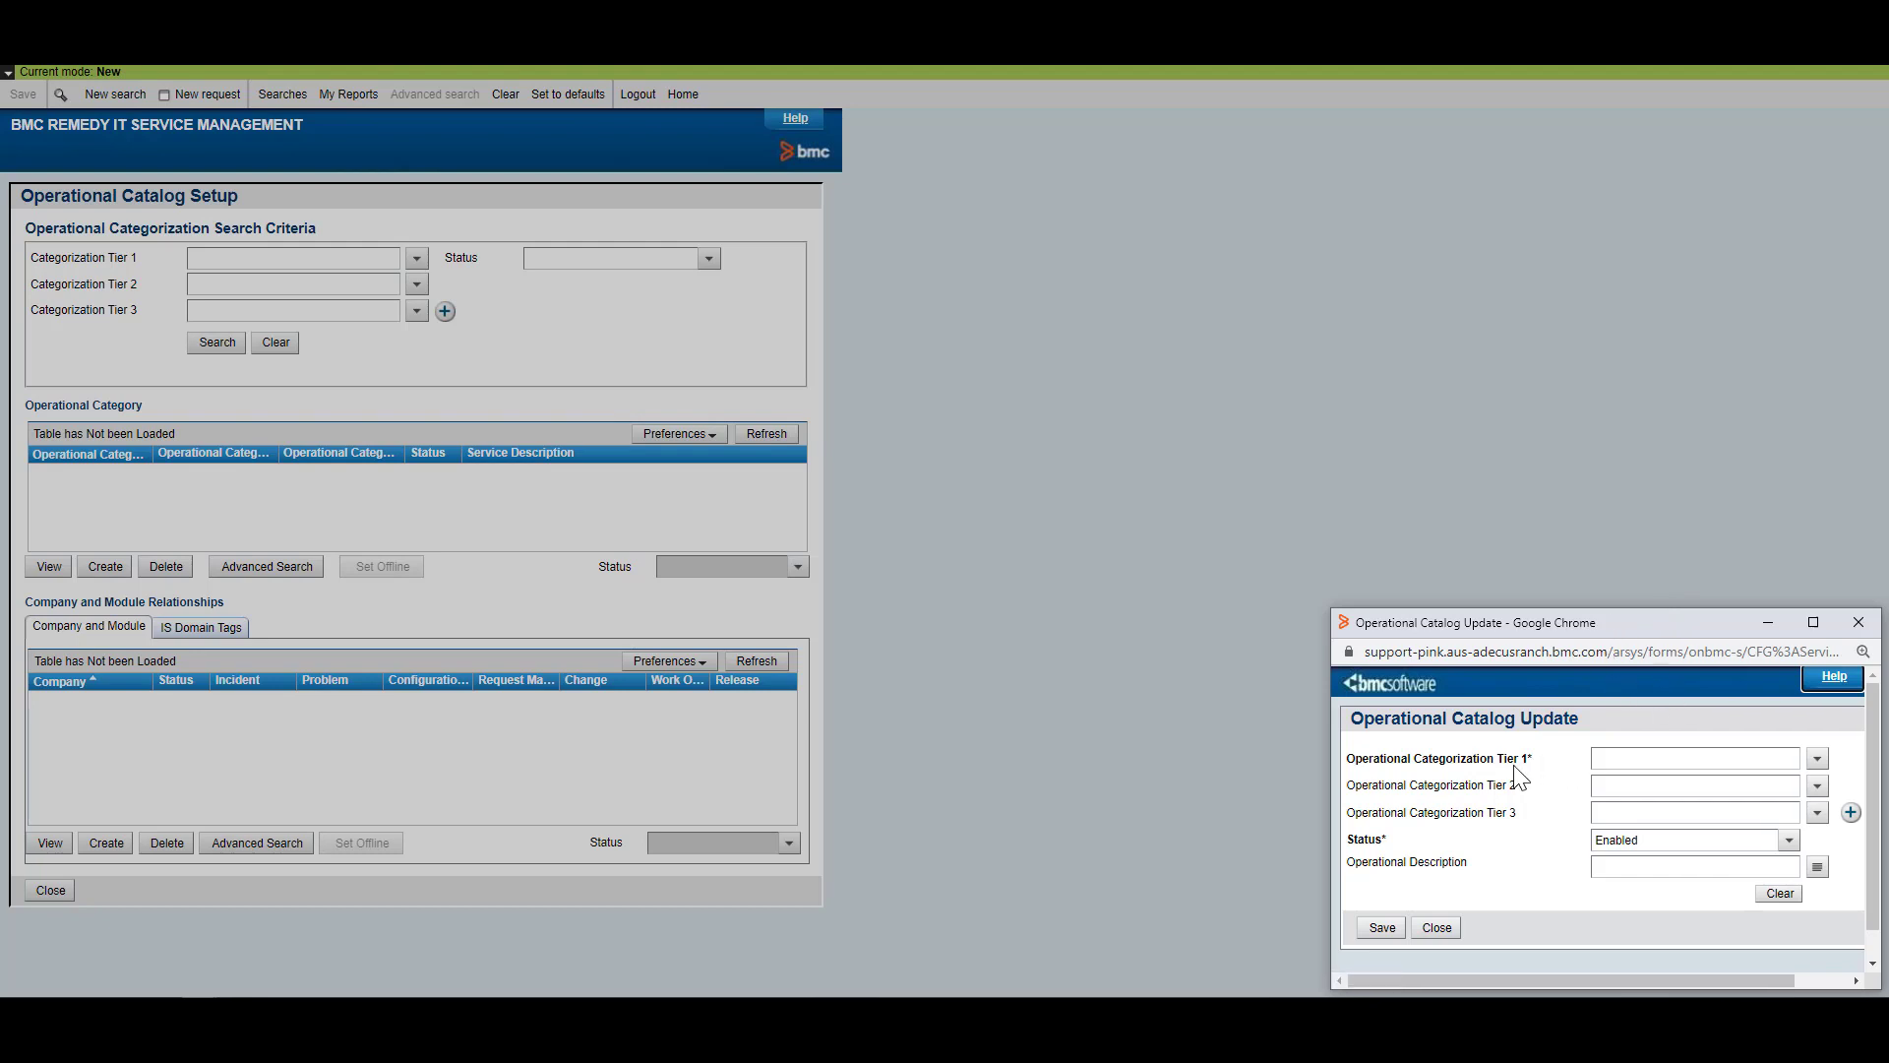
left_click(1610, 761)
type("Approval Bonus")
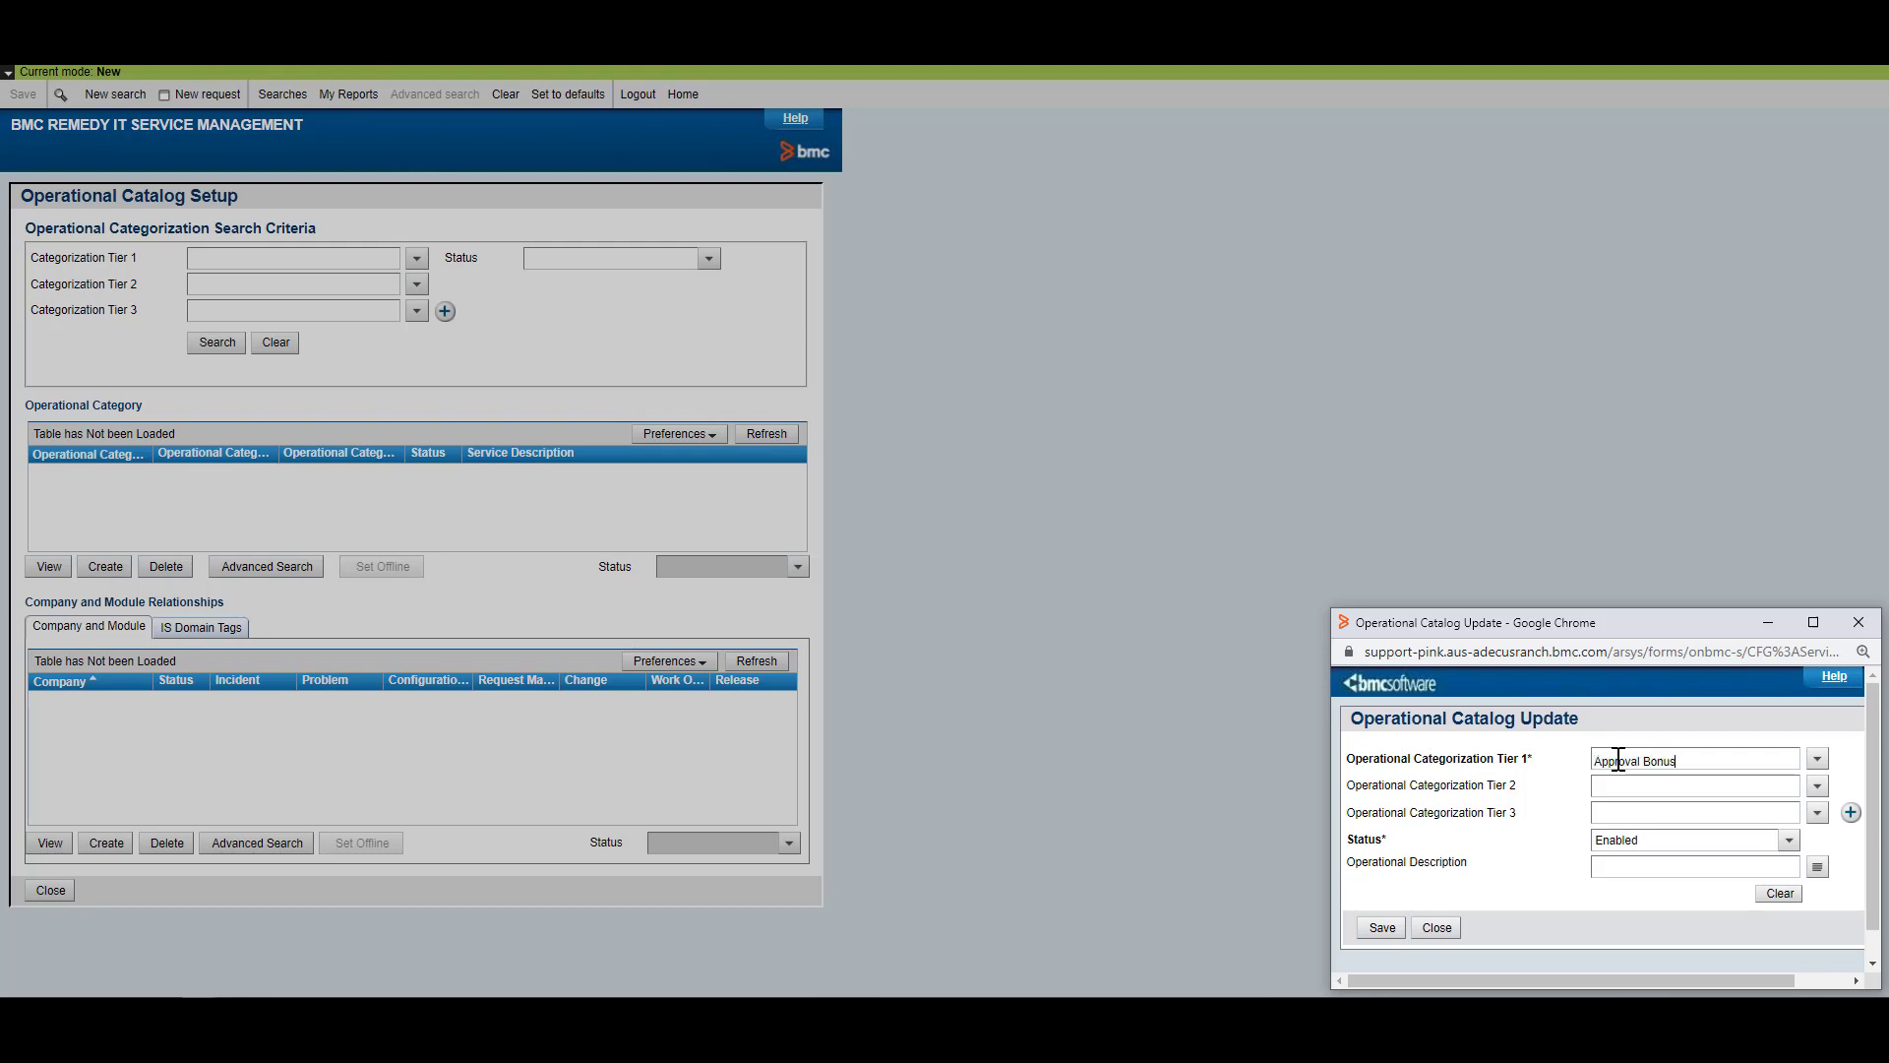
left_click(1391, 927)
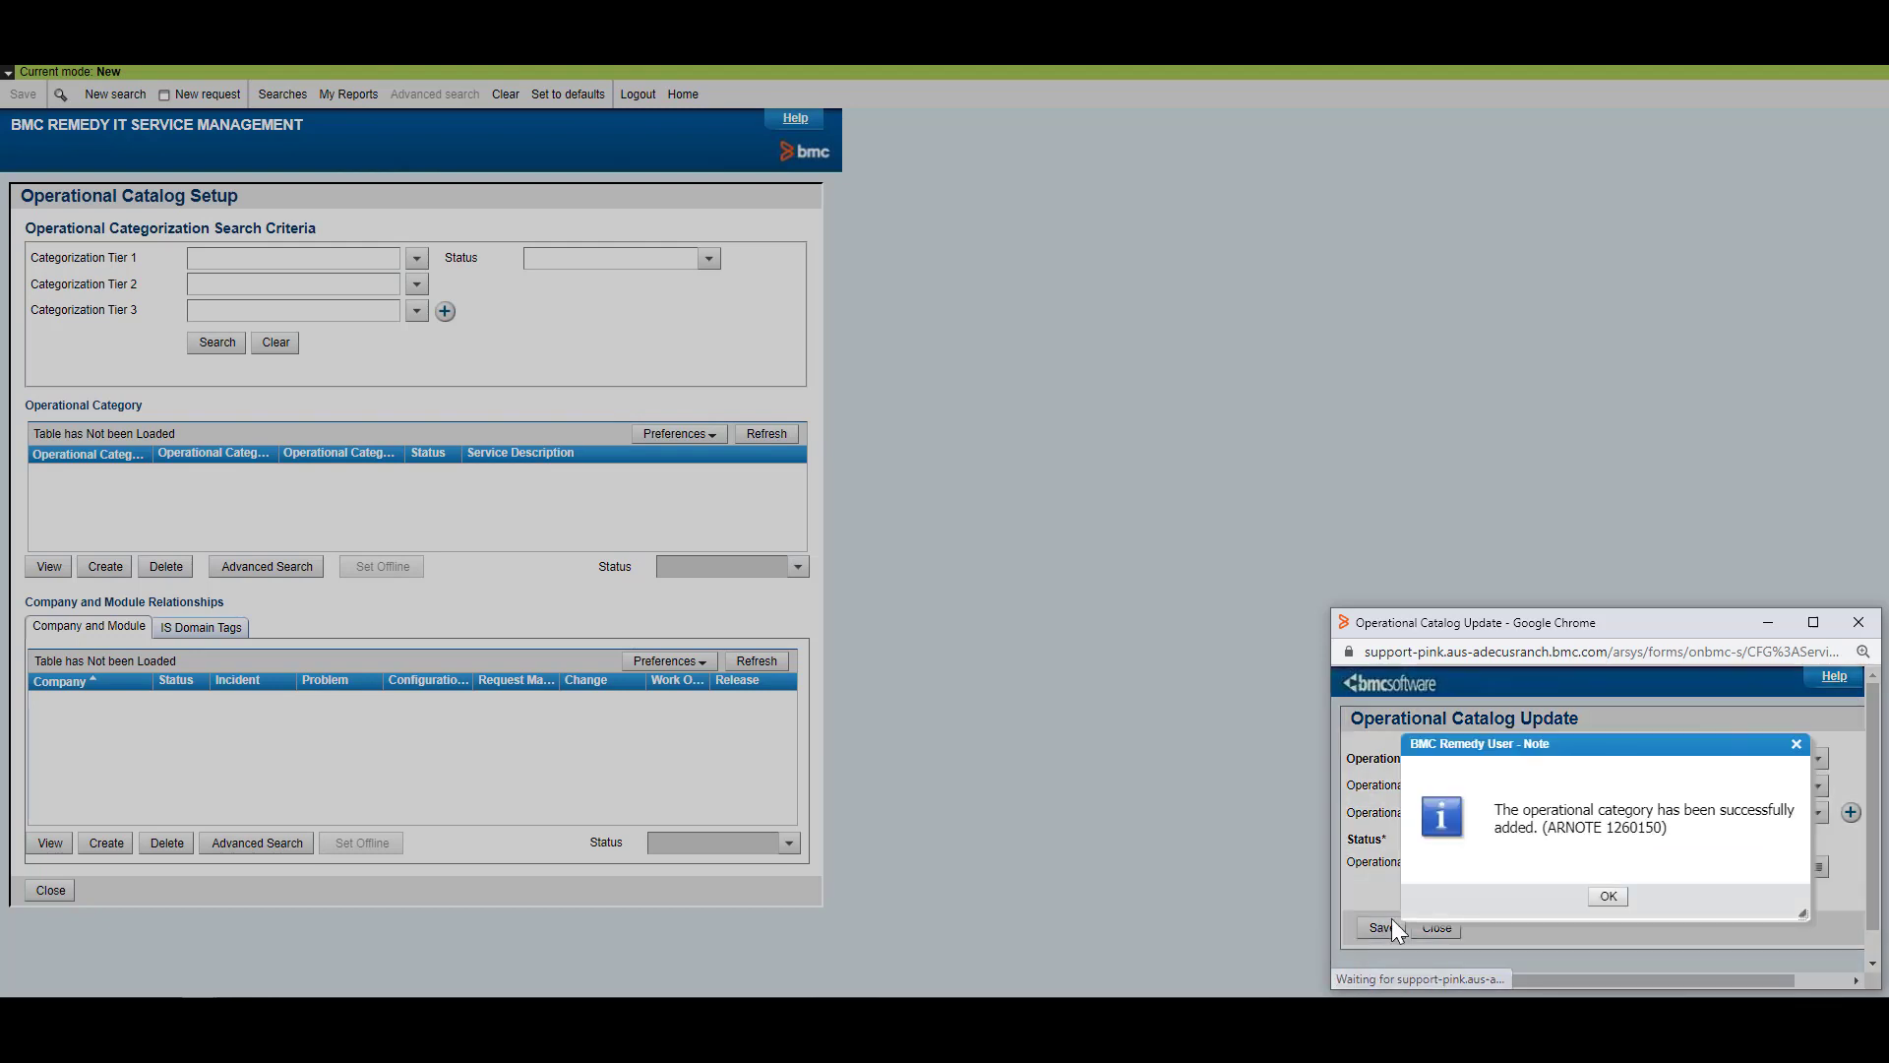
left_click(1607, 895)
left_click(1441, 929)
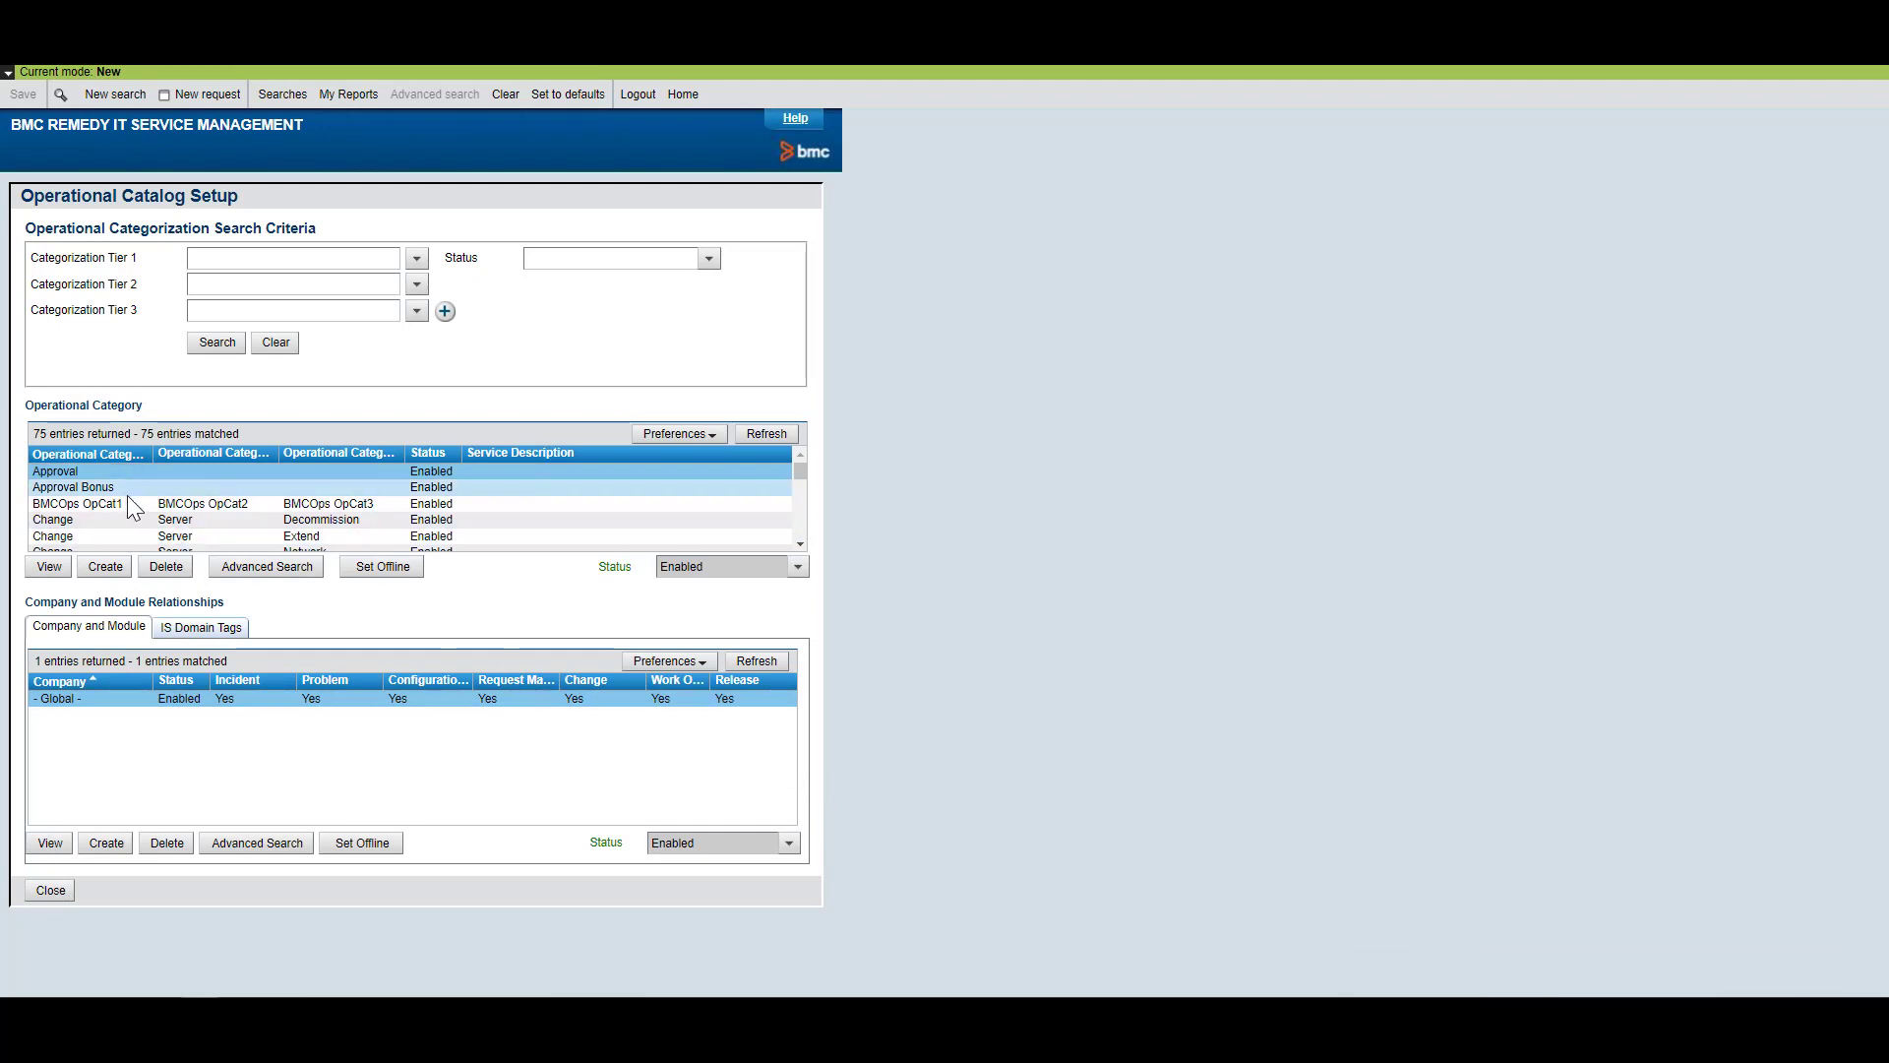
Add an IS domain tag to the Approval Bonus operational category.
left_click(125, 487)
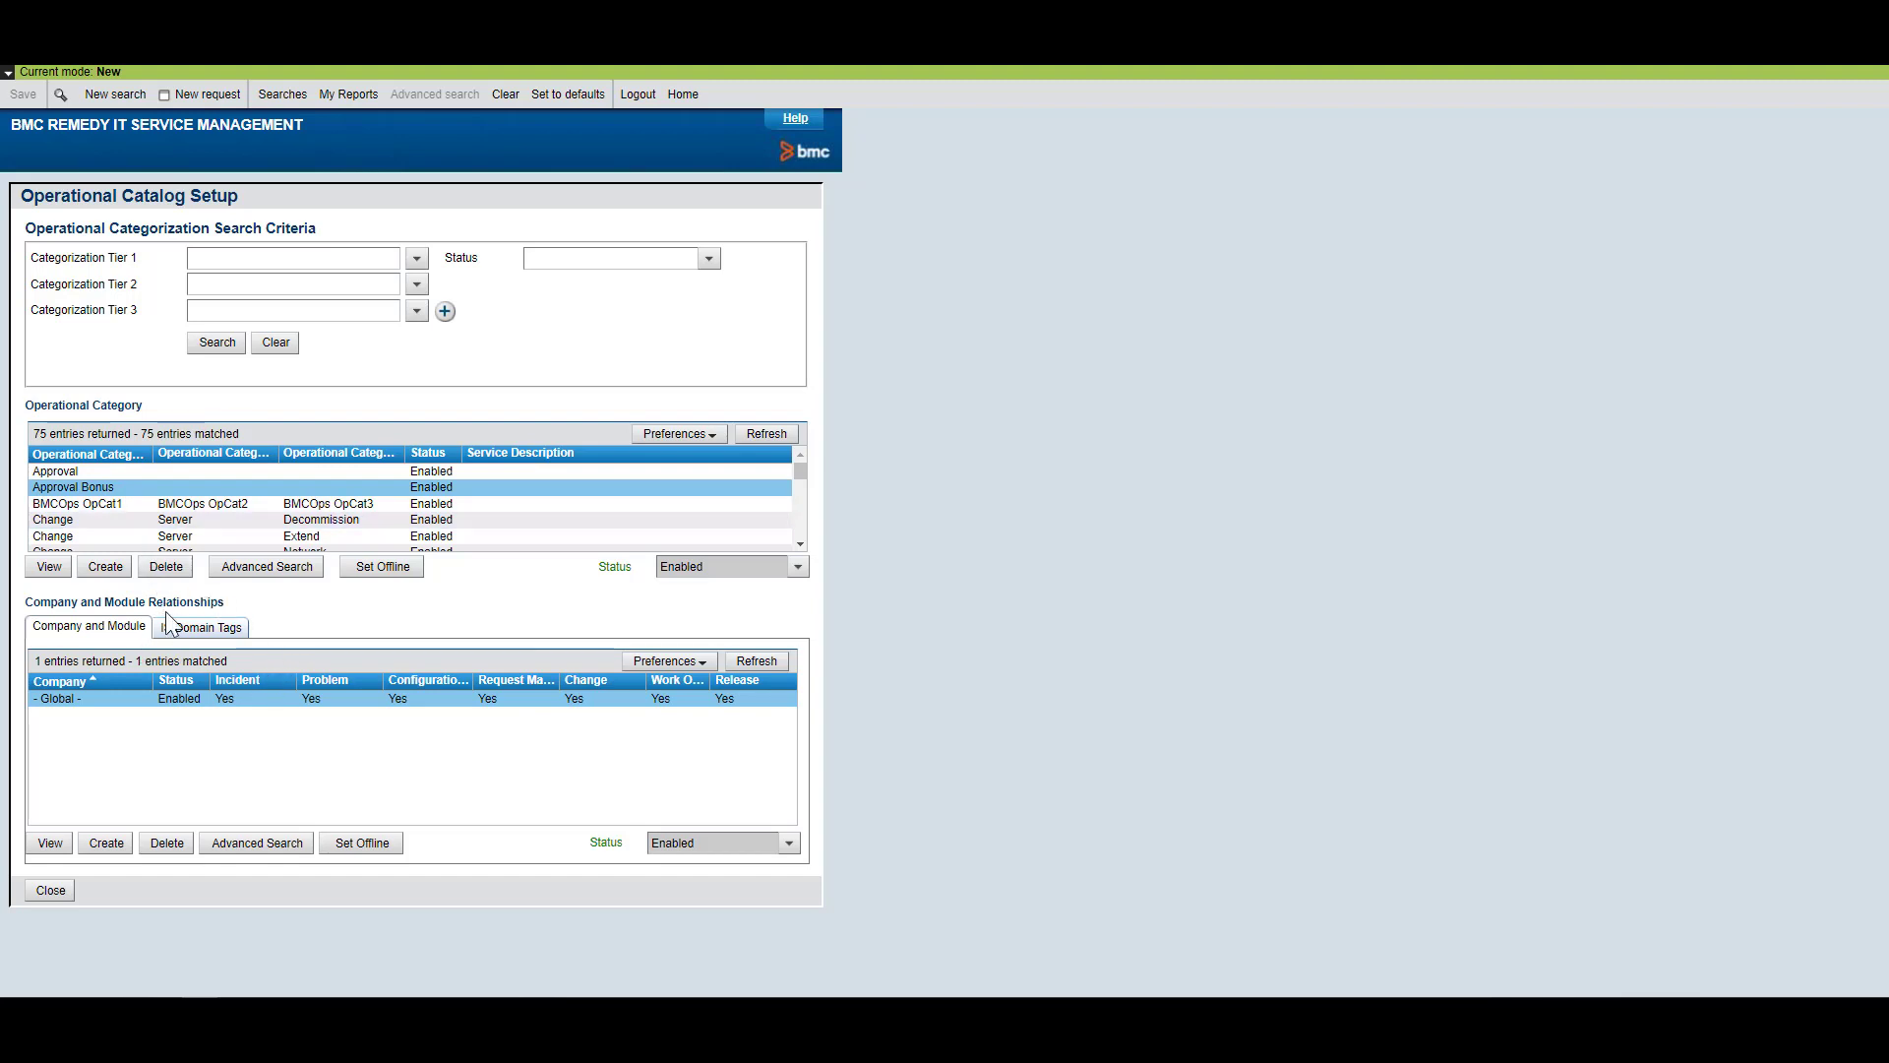
left_click(235, 637)
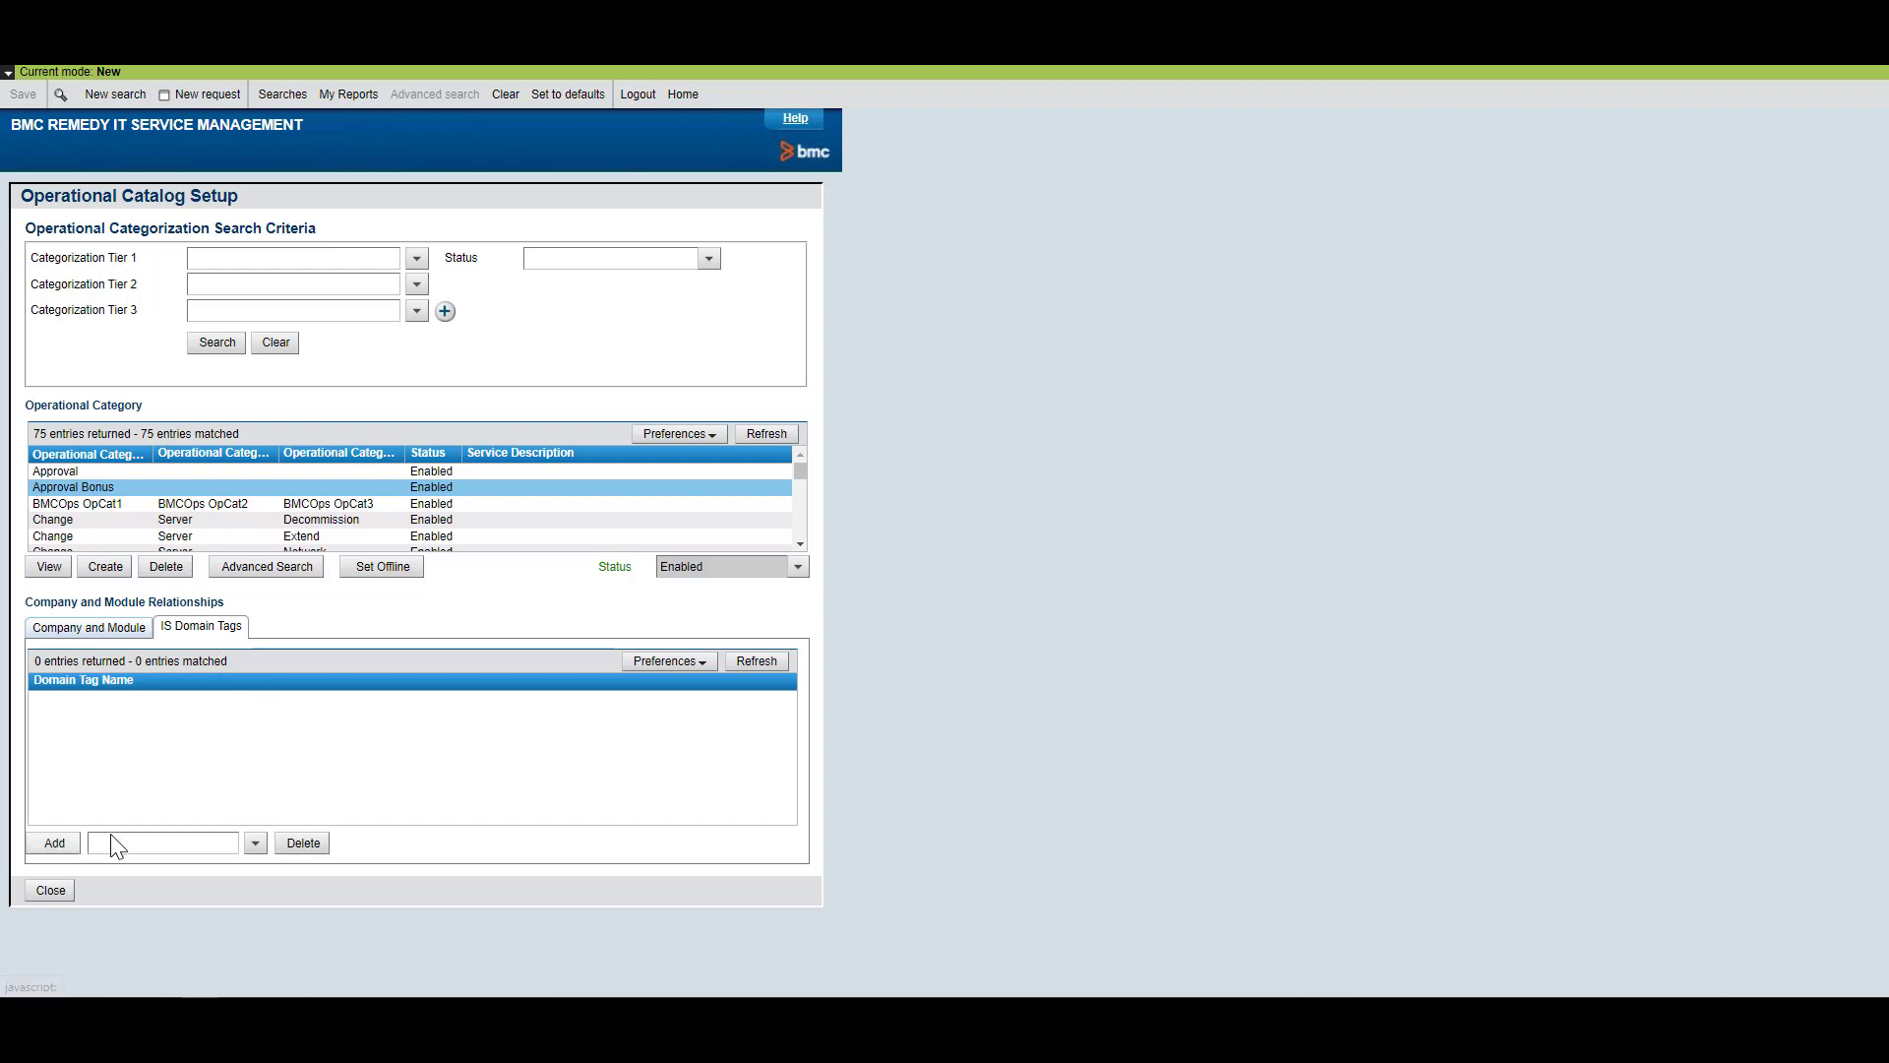
left_click(255, 843)
left_click(269, 882)
left_click(55, 844)
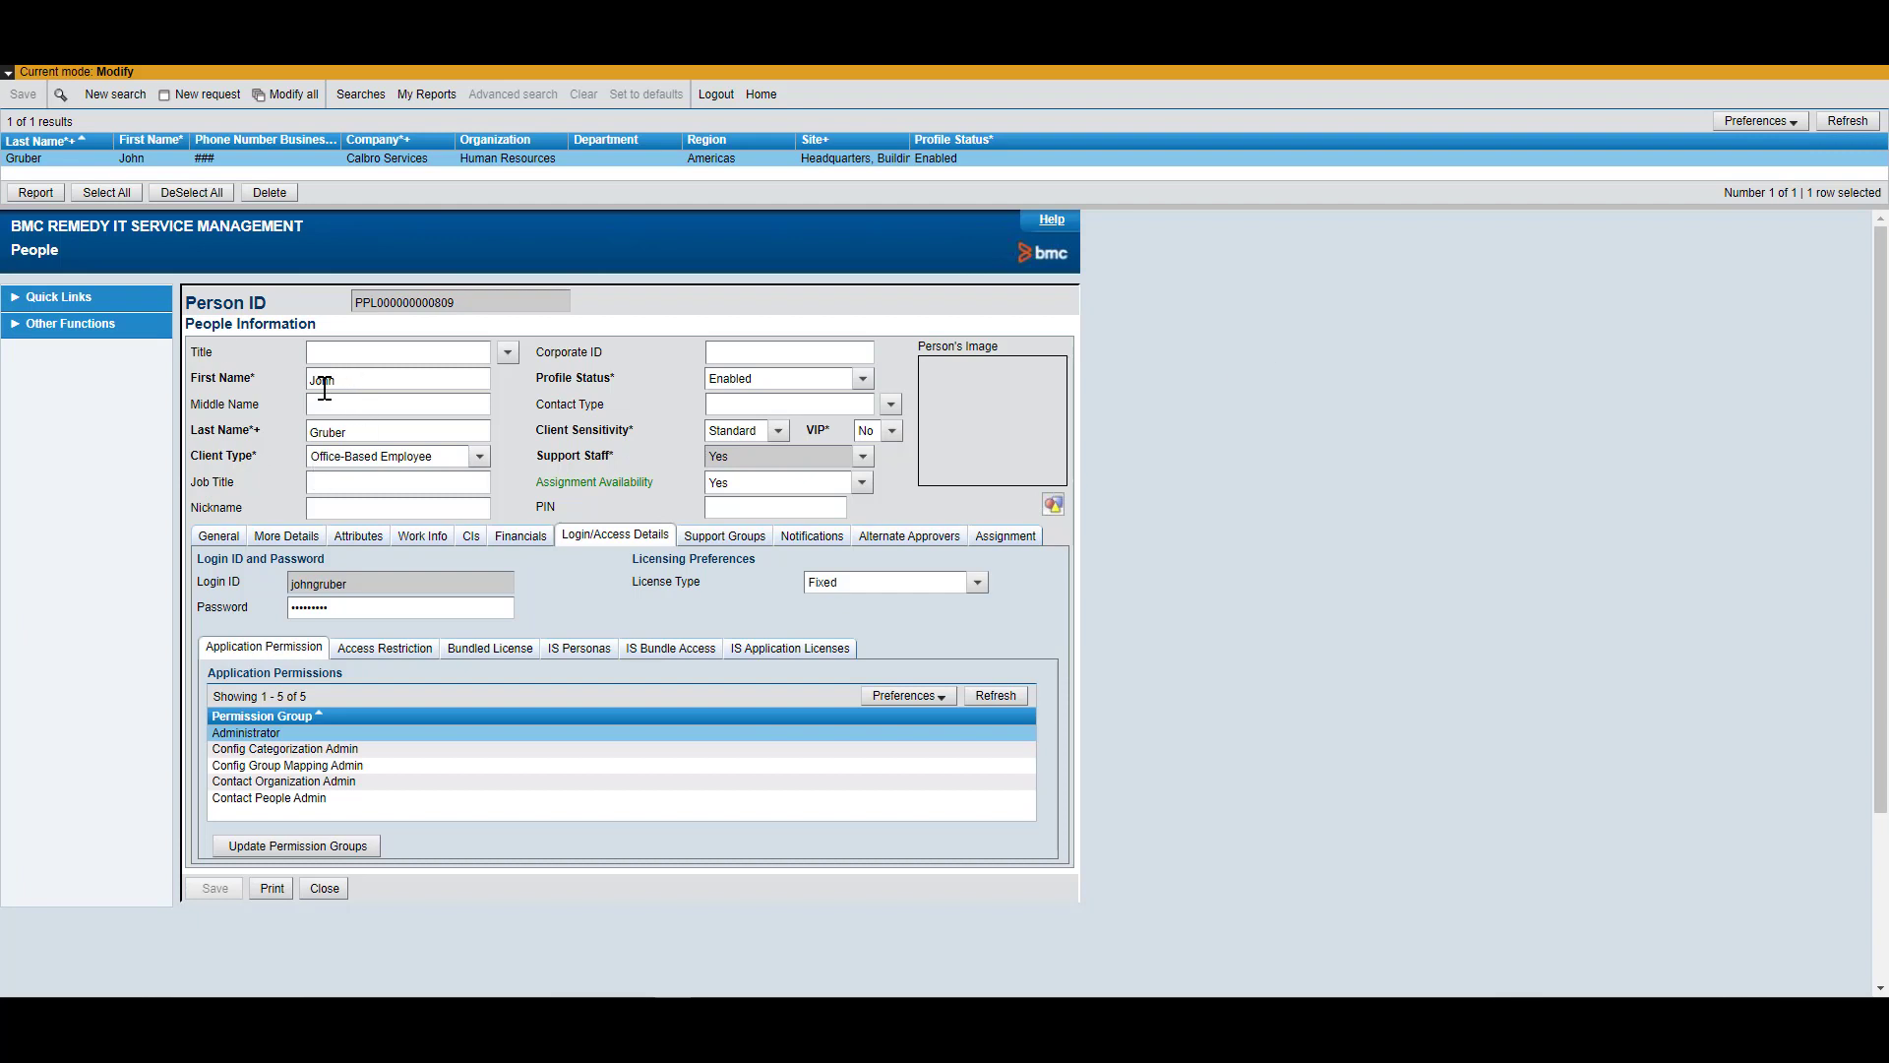
Add the Case Business Analyst IS persona for the com.bmc.dsm.case-lib application to the person's record.
left_click(588, 653)
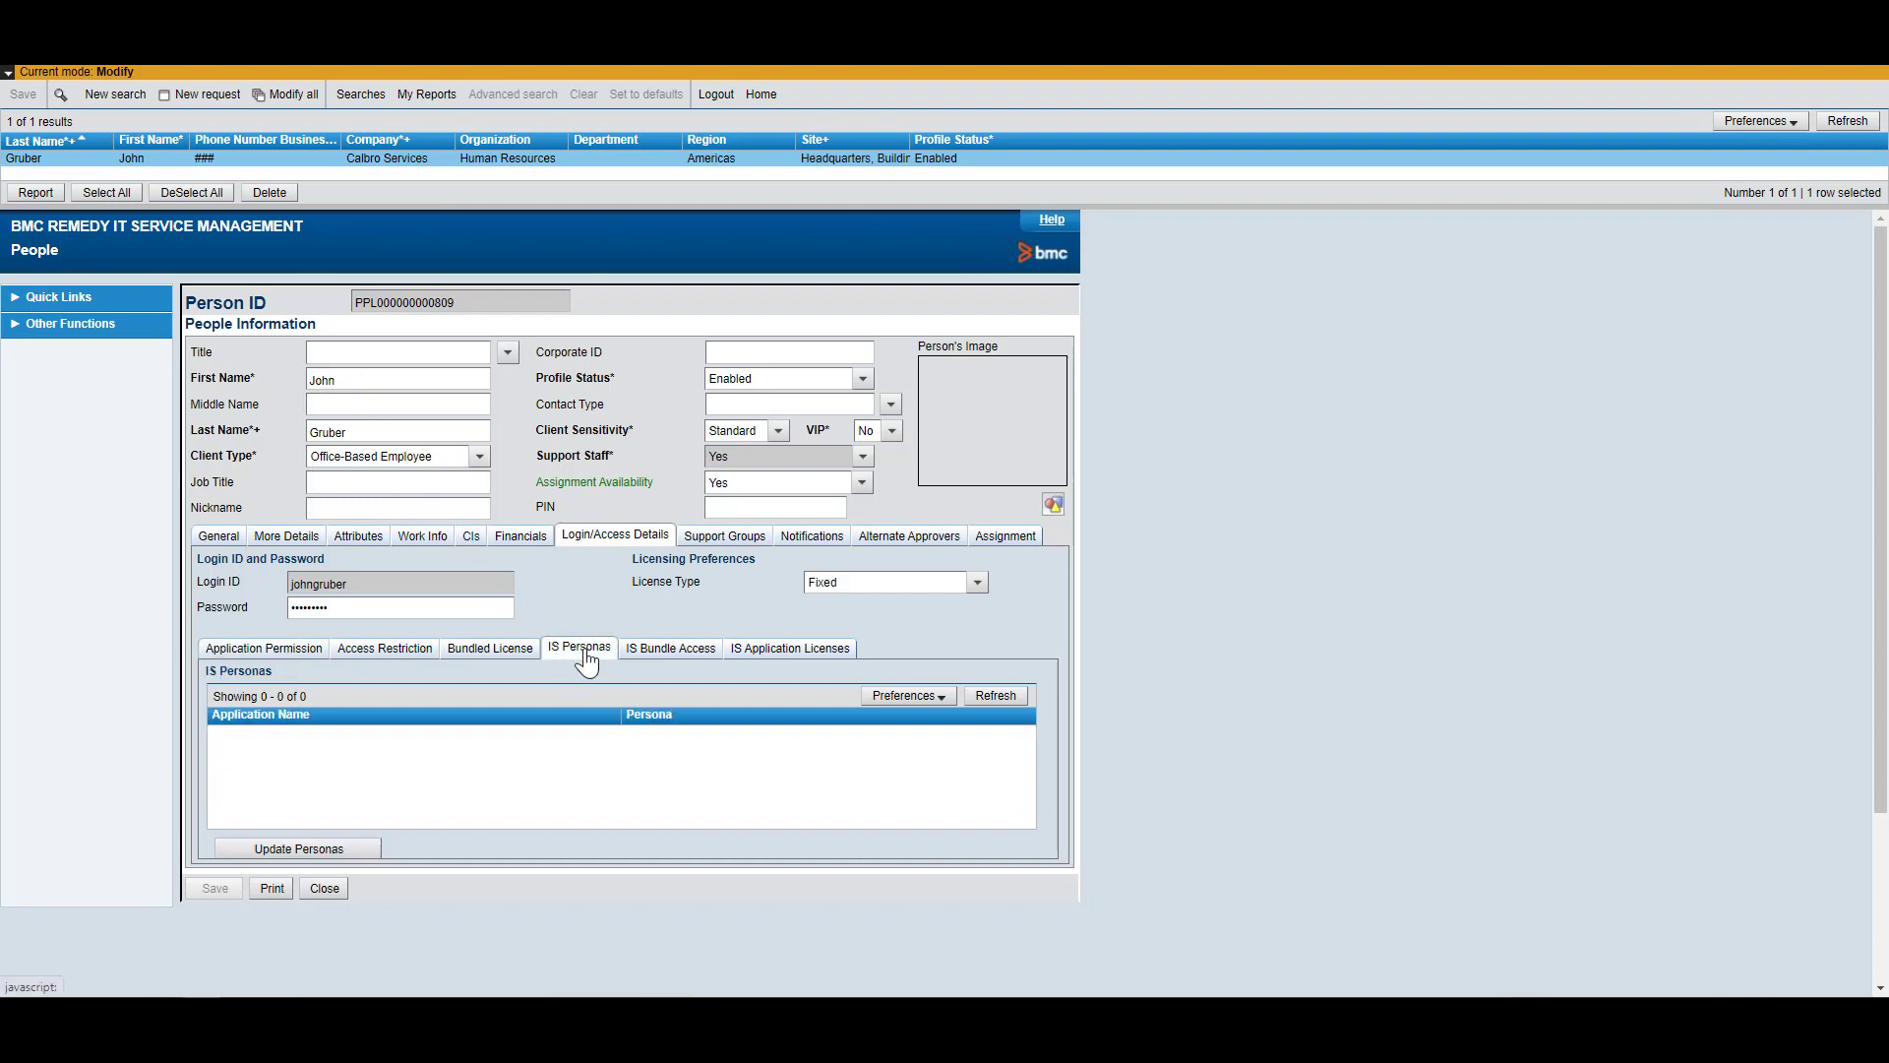
left_click(328, 852)
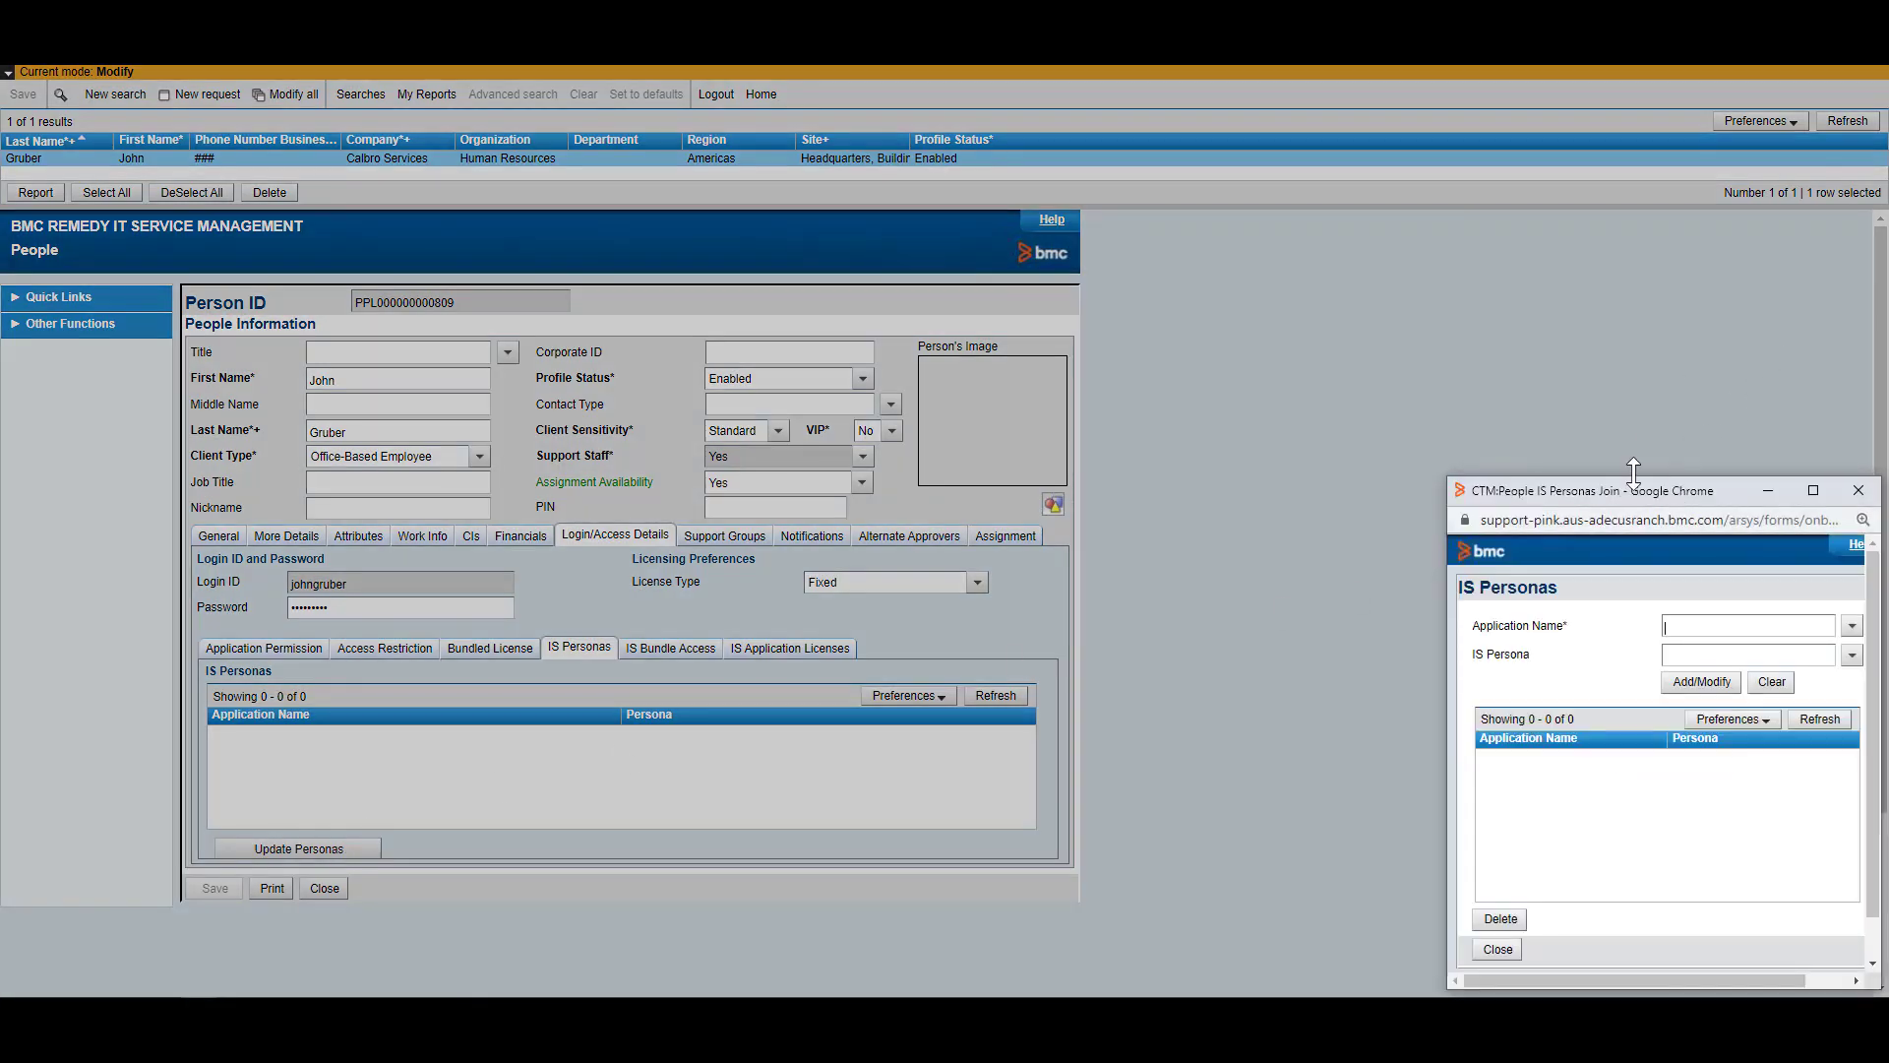
left_click_drag(1611, 483, 1275, 311)
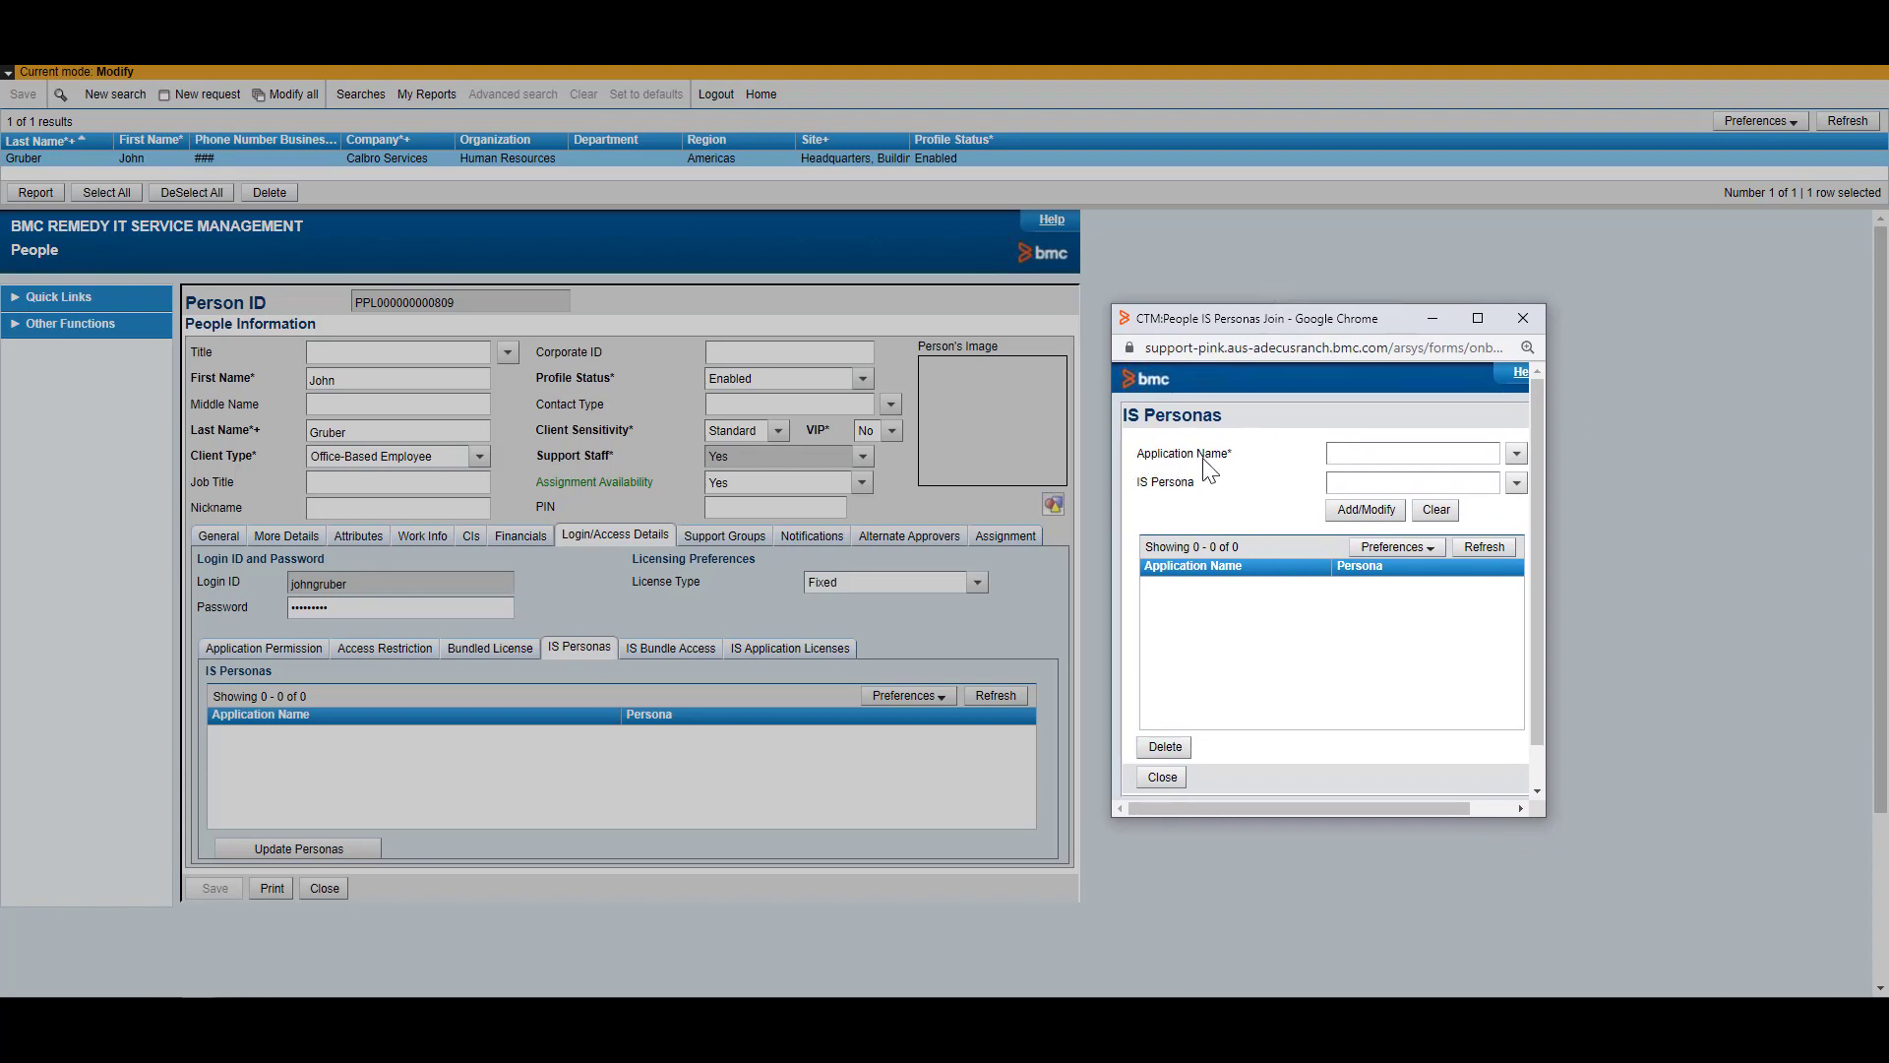
left_click(1515, 454)
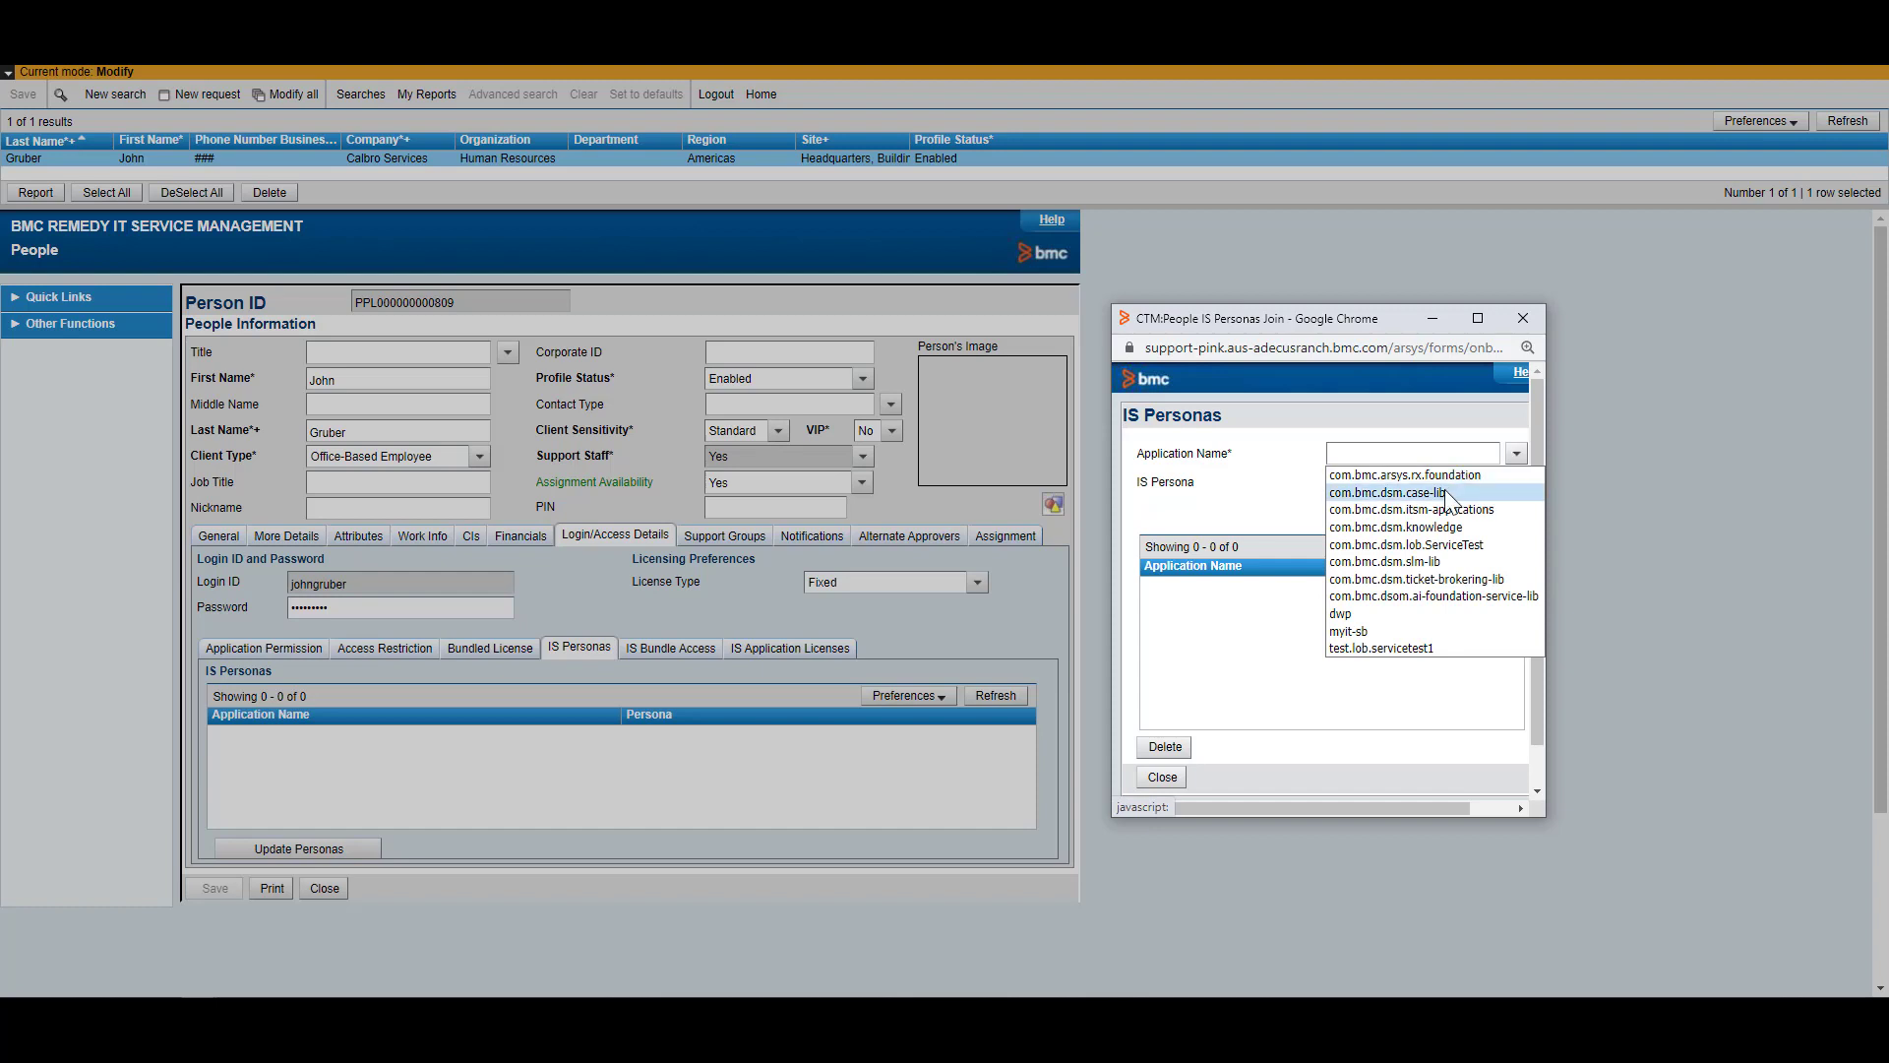
left_click(1449, 491)
left_click(1514, 482)
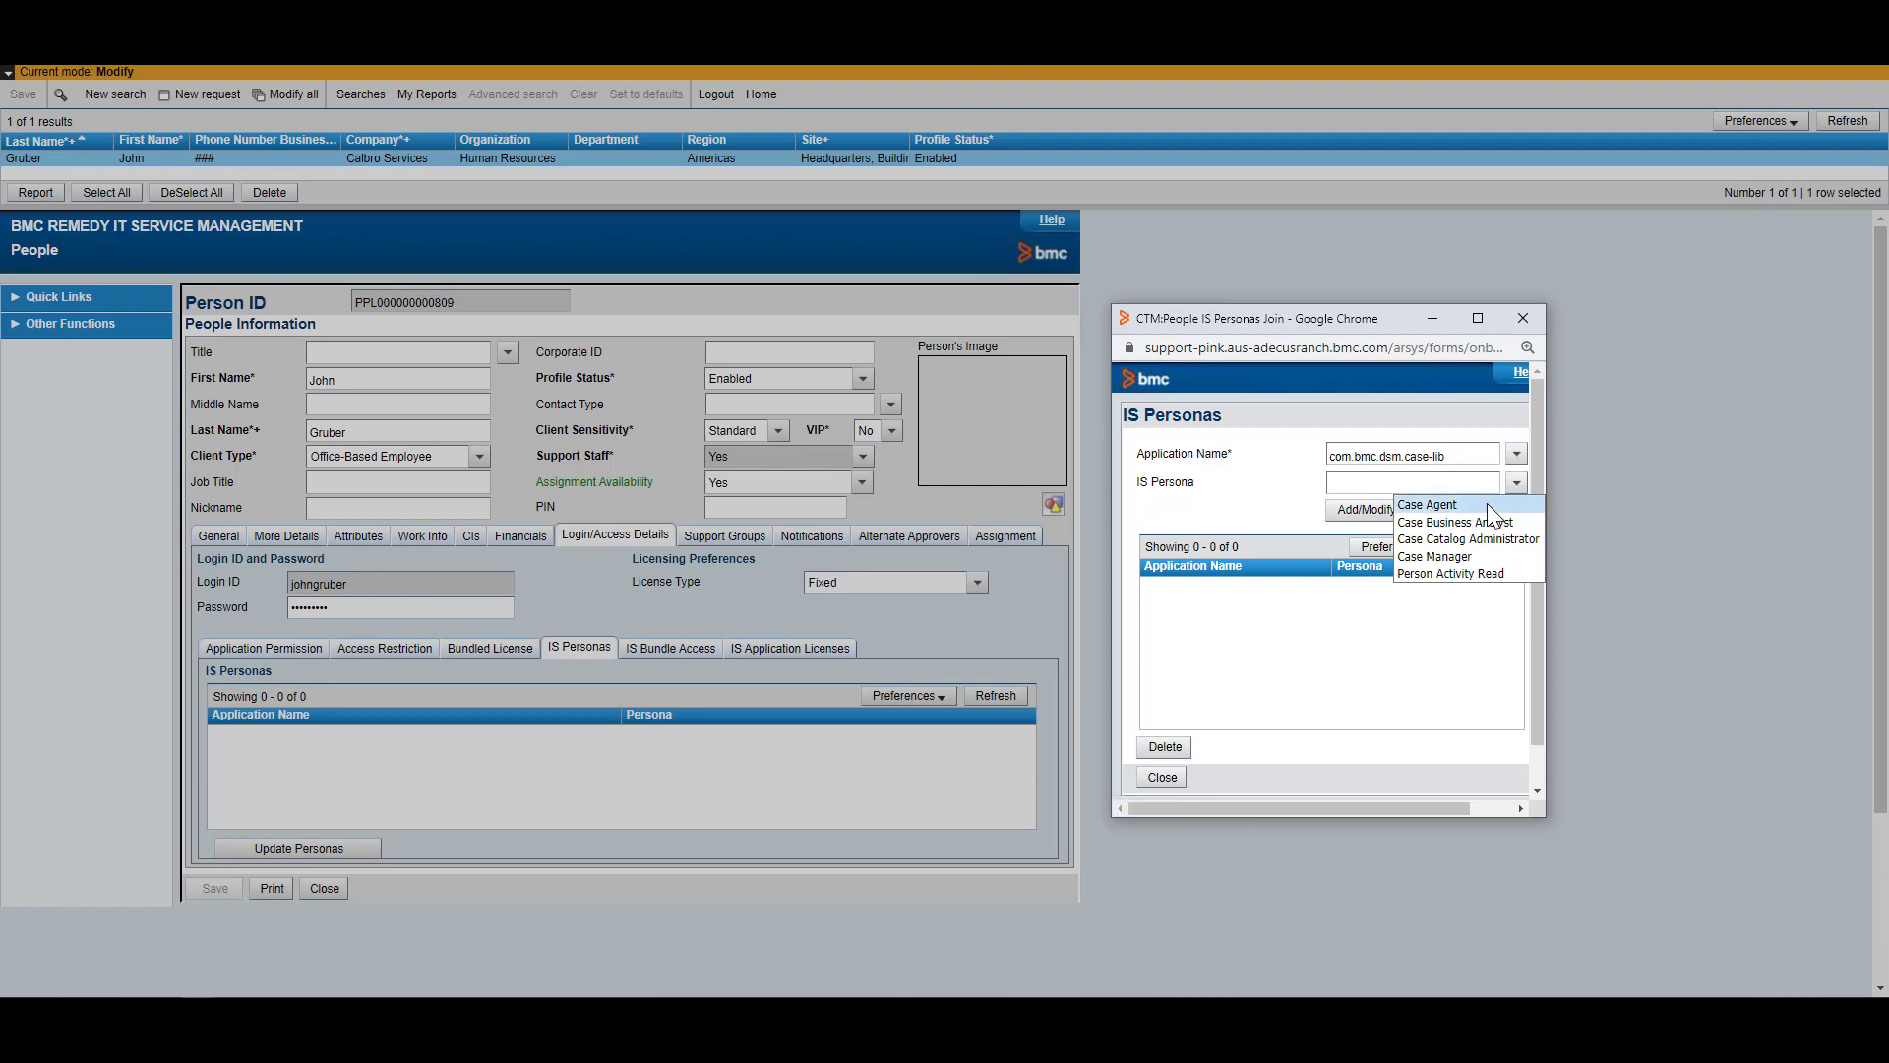
left_click(1476, 522)
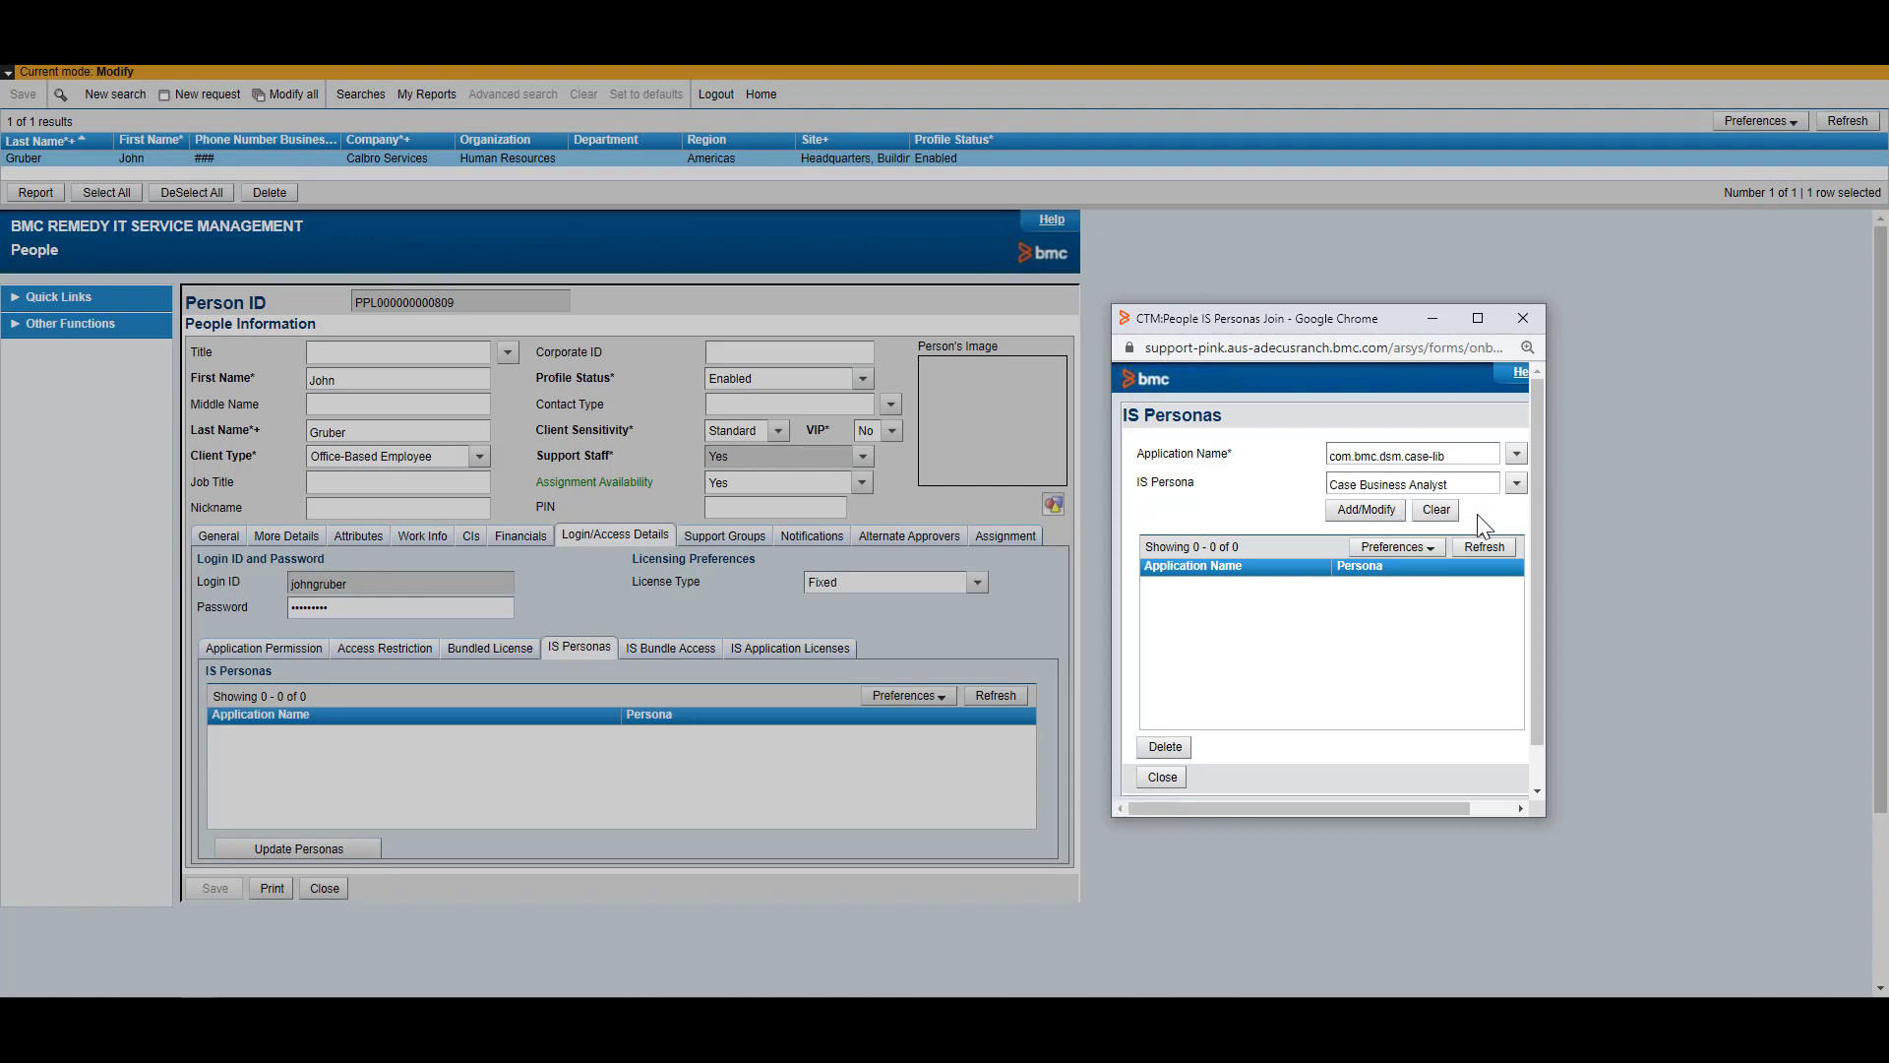
left_click(1367, 509)
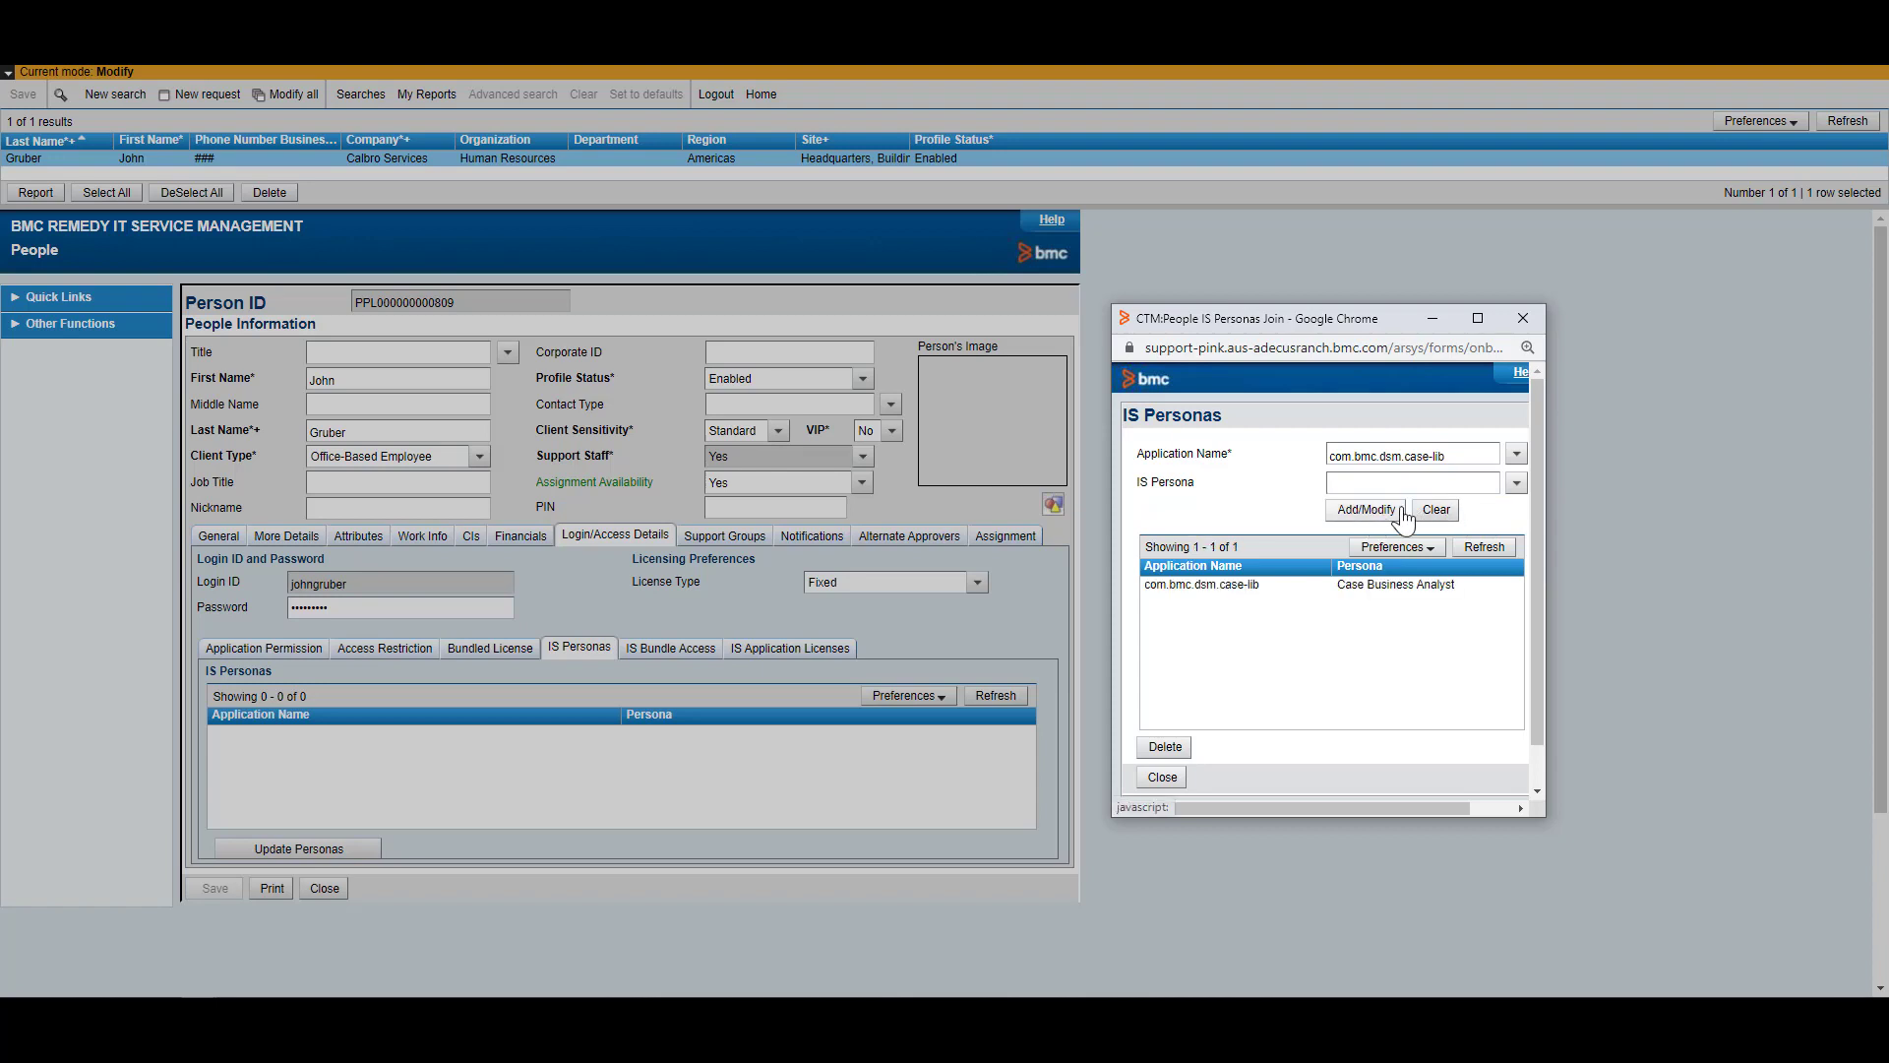
Add the servicetest1 IS persona for the test.lob.servicetest1 application and close the IS Personas window.
left_click(1518, 454)
left_click(1438, 647)
left_click(1516, 482)
left_click(1518, 502)
left_click(1360, 512)
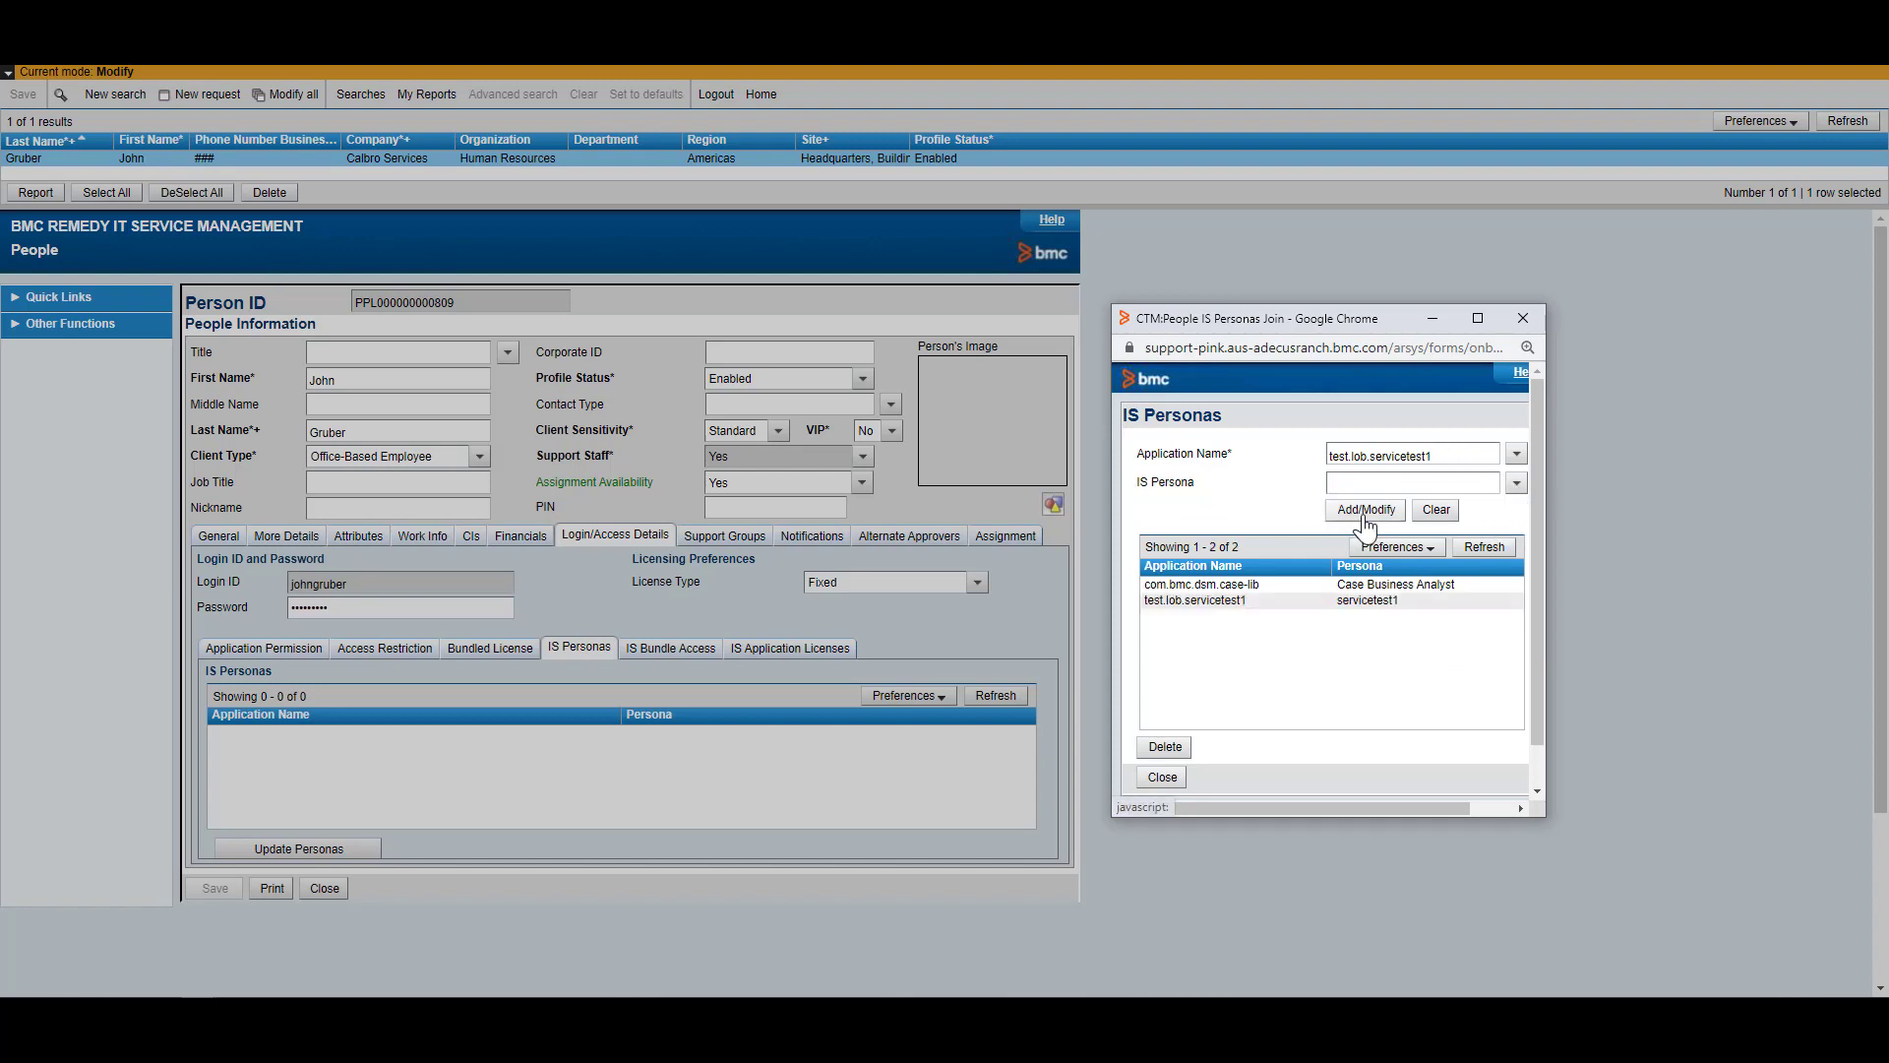
left_click(1162, 777)
Add IS bundle access for com.bmc.dsm.case-lib to the person's record.
left_click(688, 649)
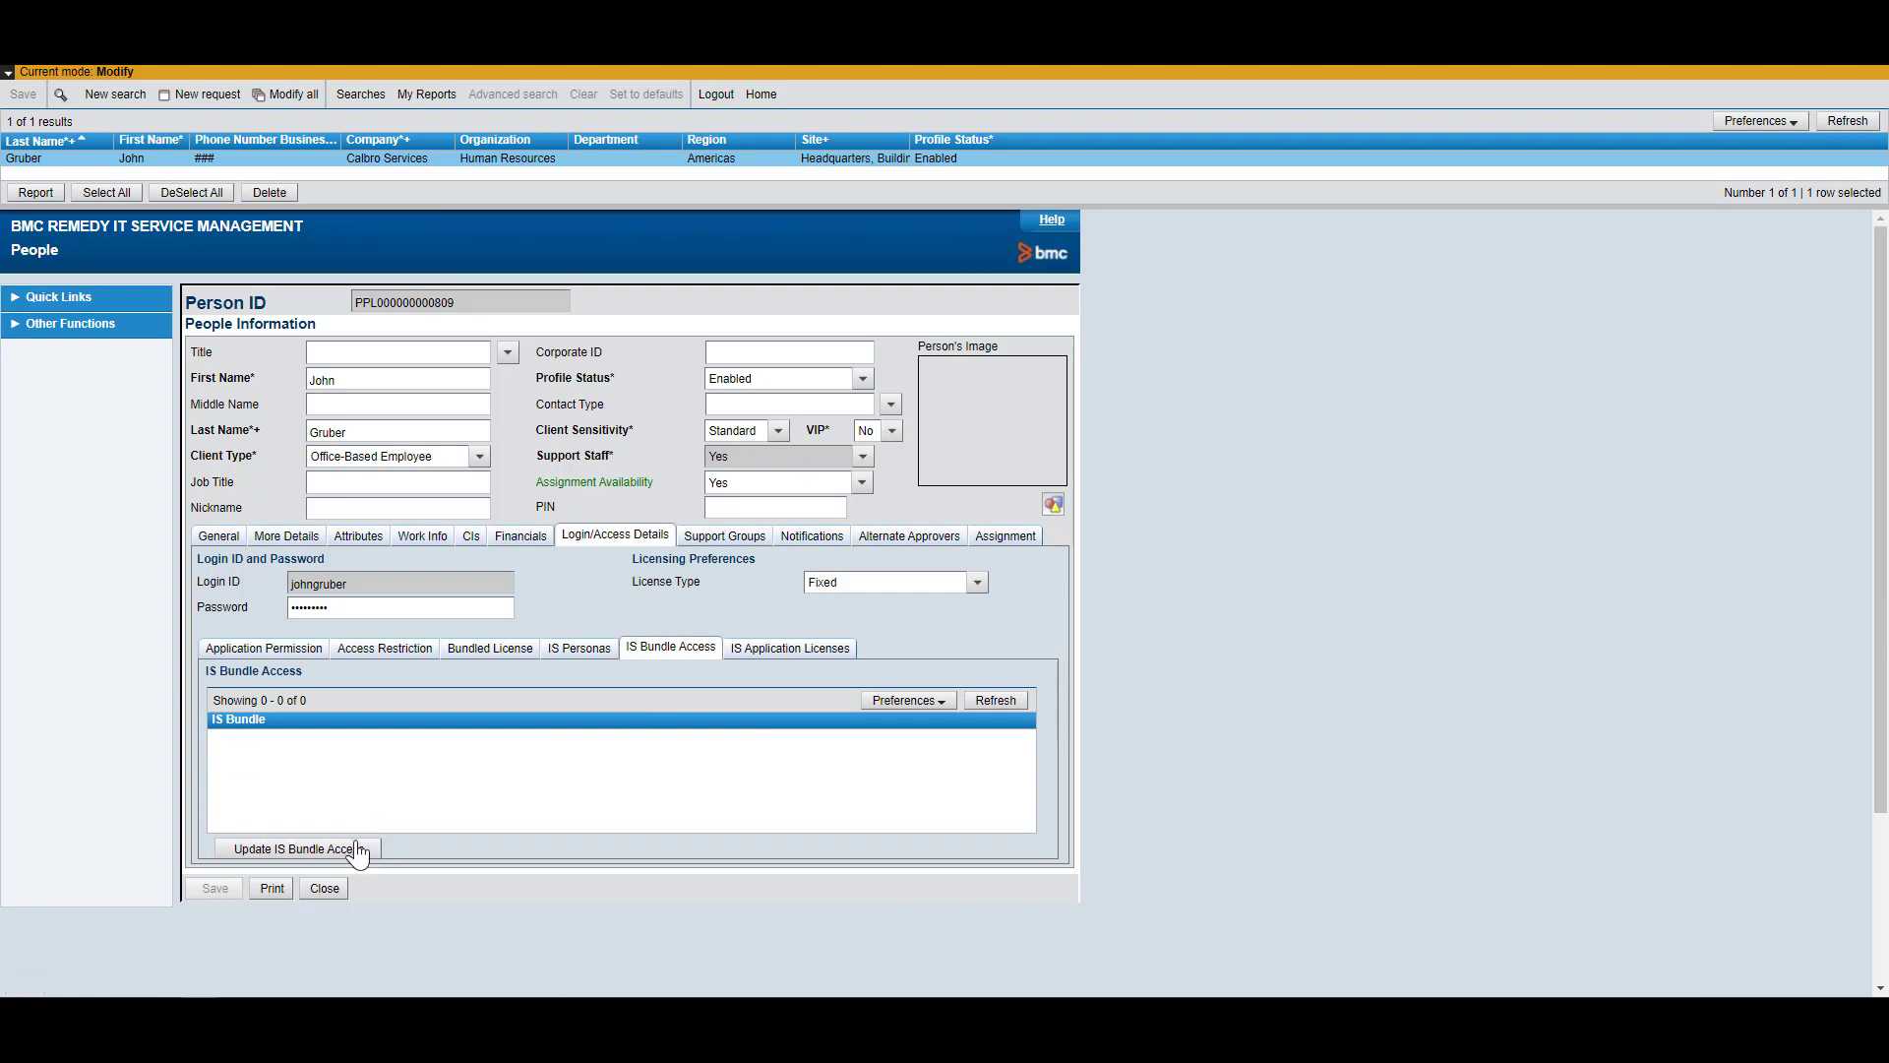
left_click(380, 852)
left_click_drag(1601, 474, 1141, 299)
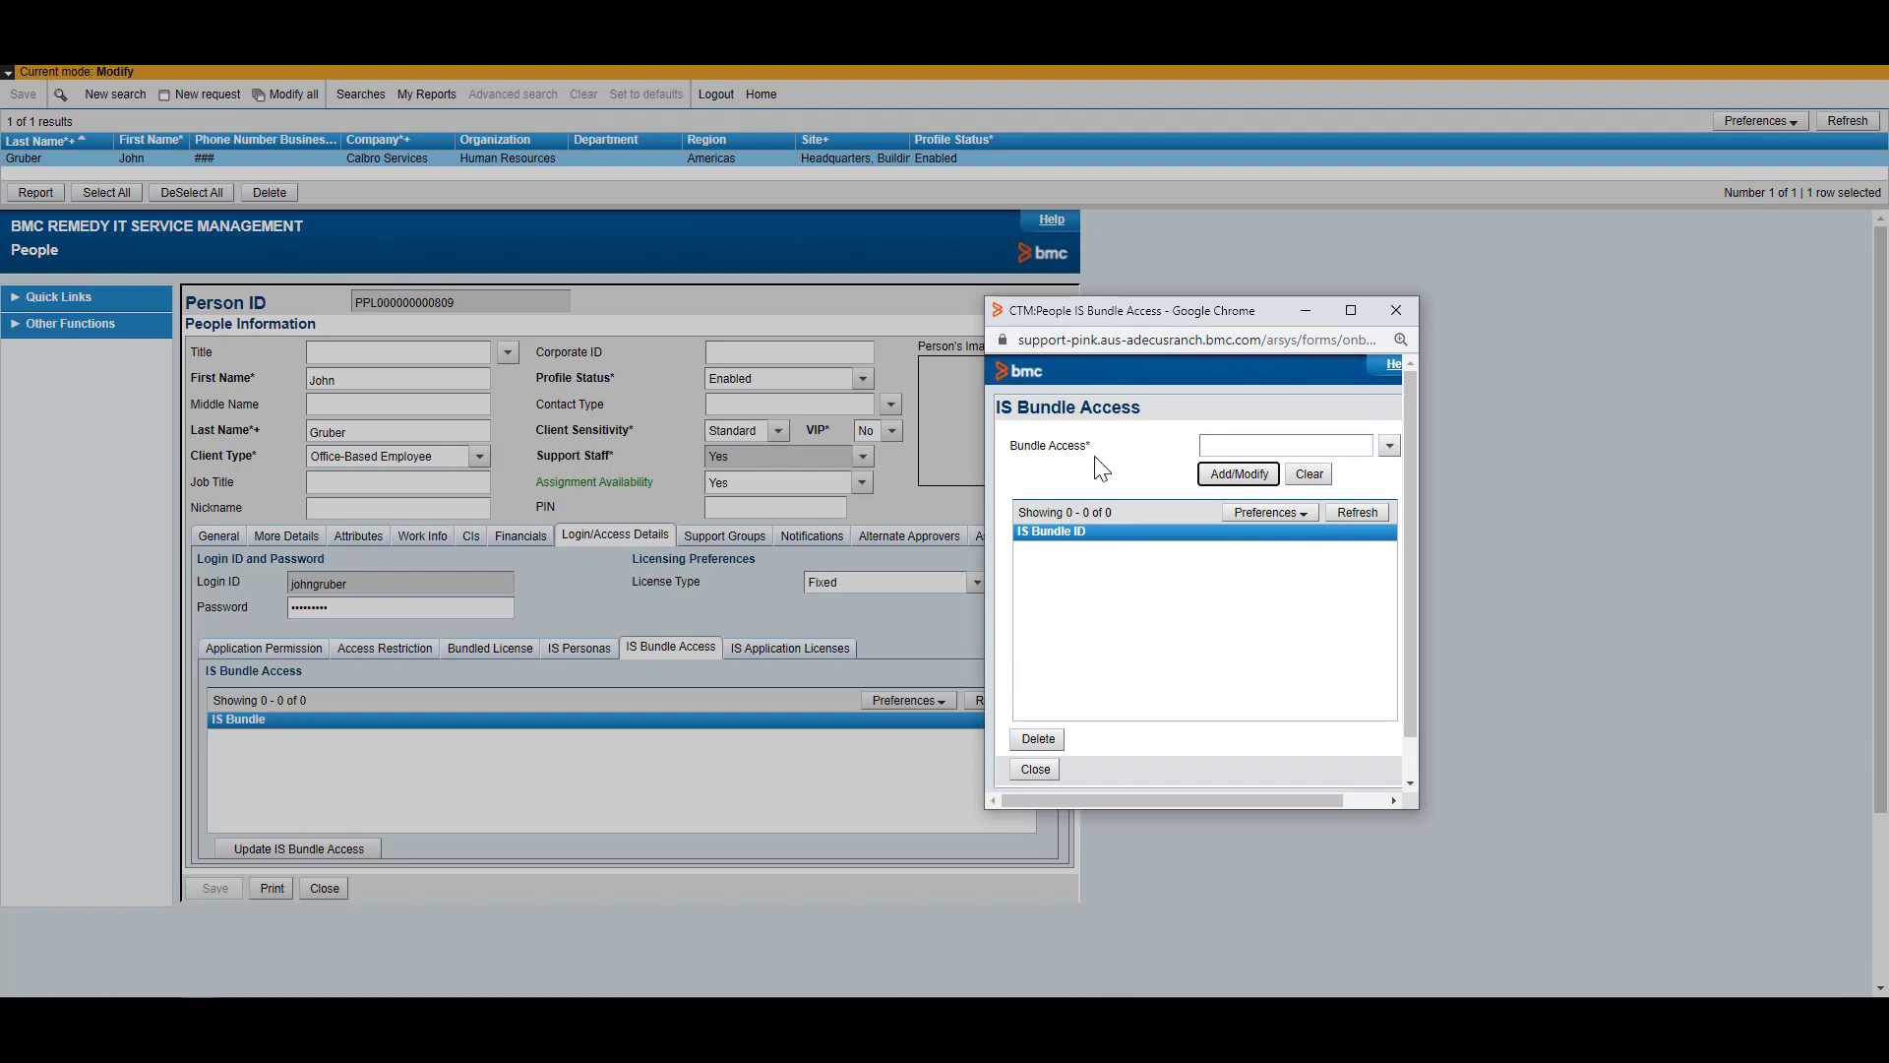
left_click(1389, 446)
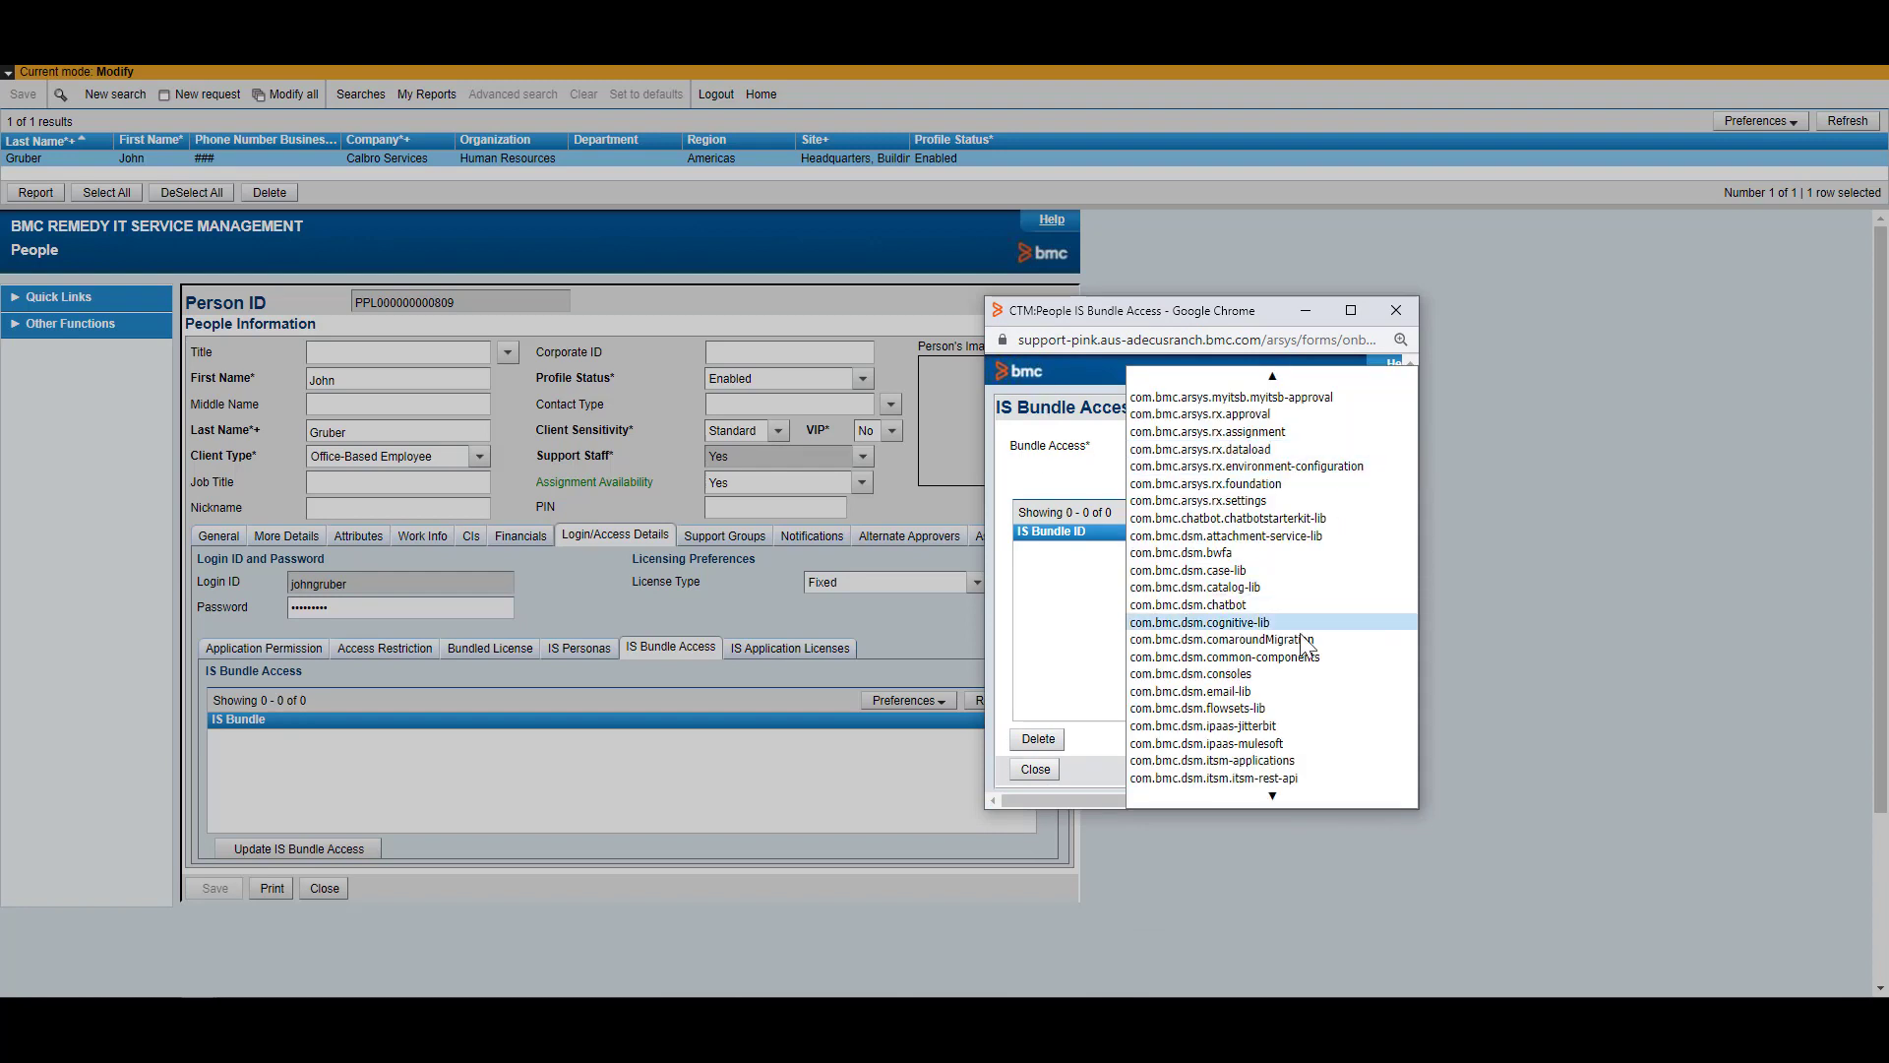
left_click(1253, 571)
left_click(1239, 474)
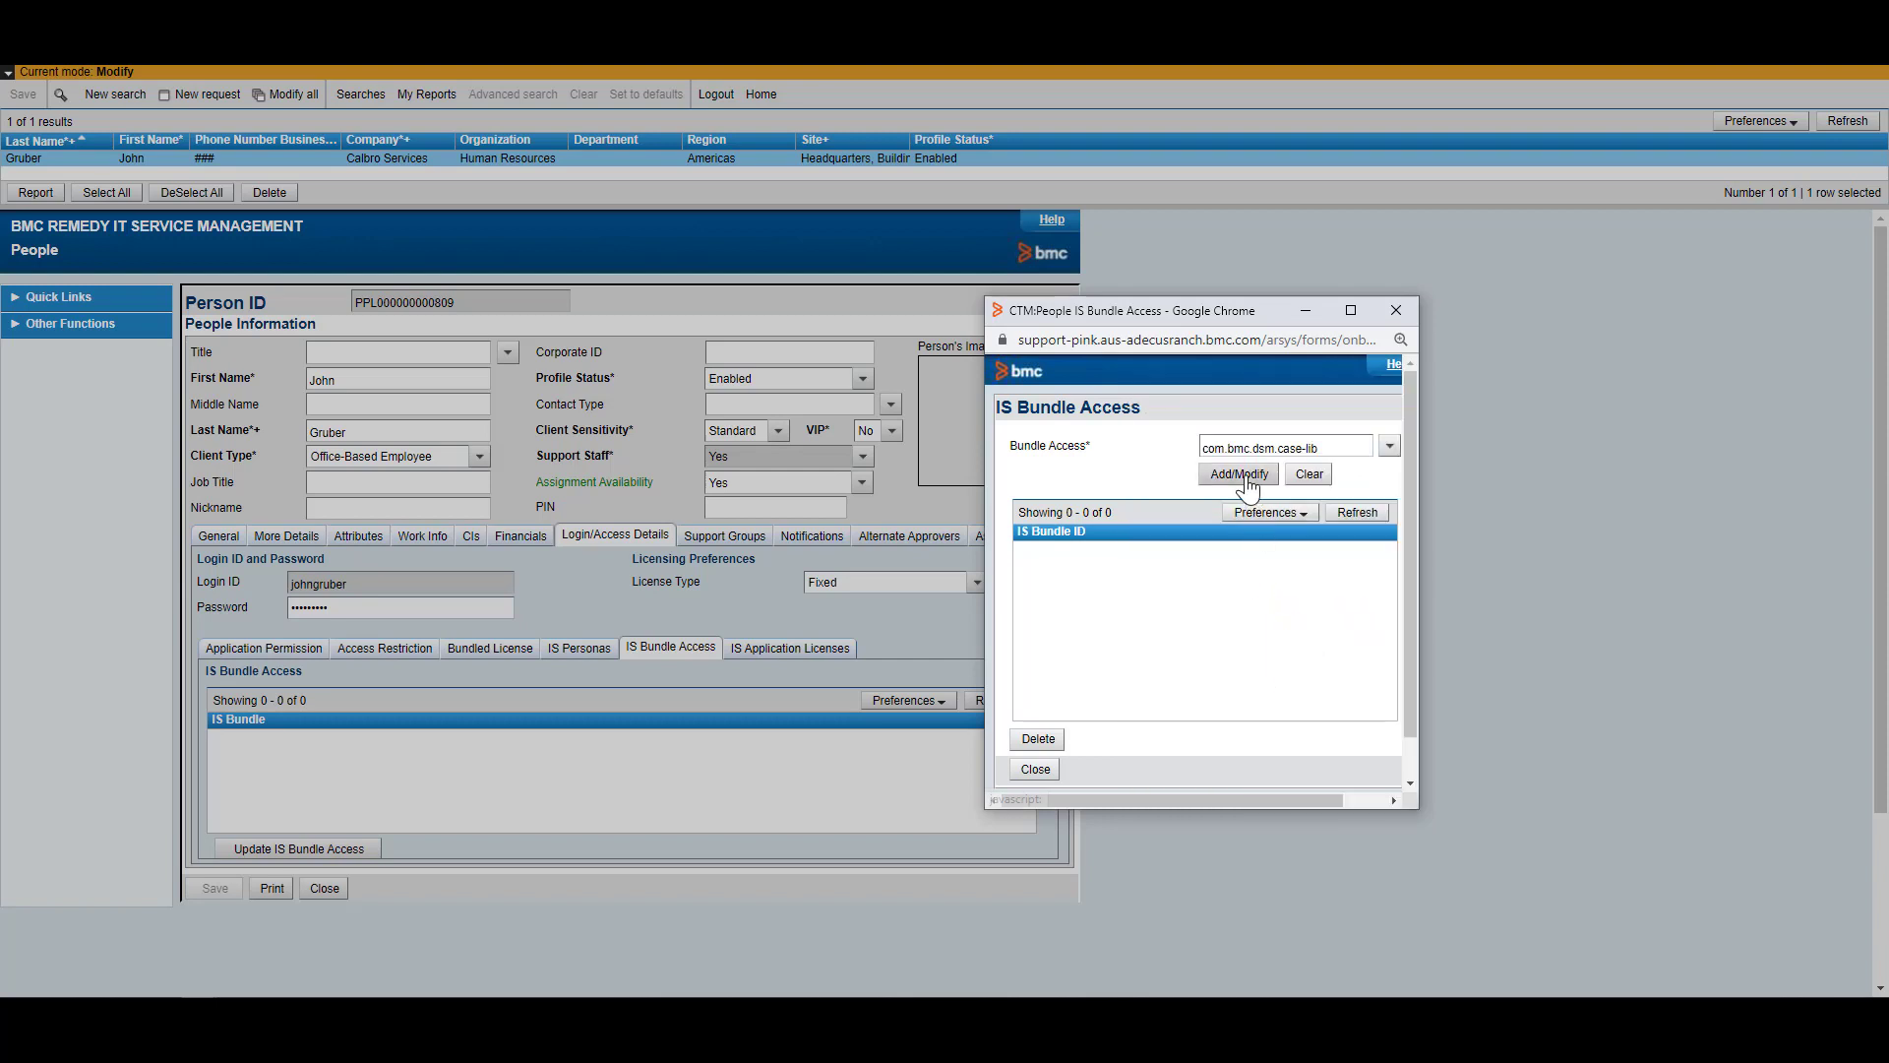
Add IS bundle access for test.lob.servicetest1 and close the IS Bundle Access window.
left_click(1389, 445)
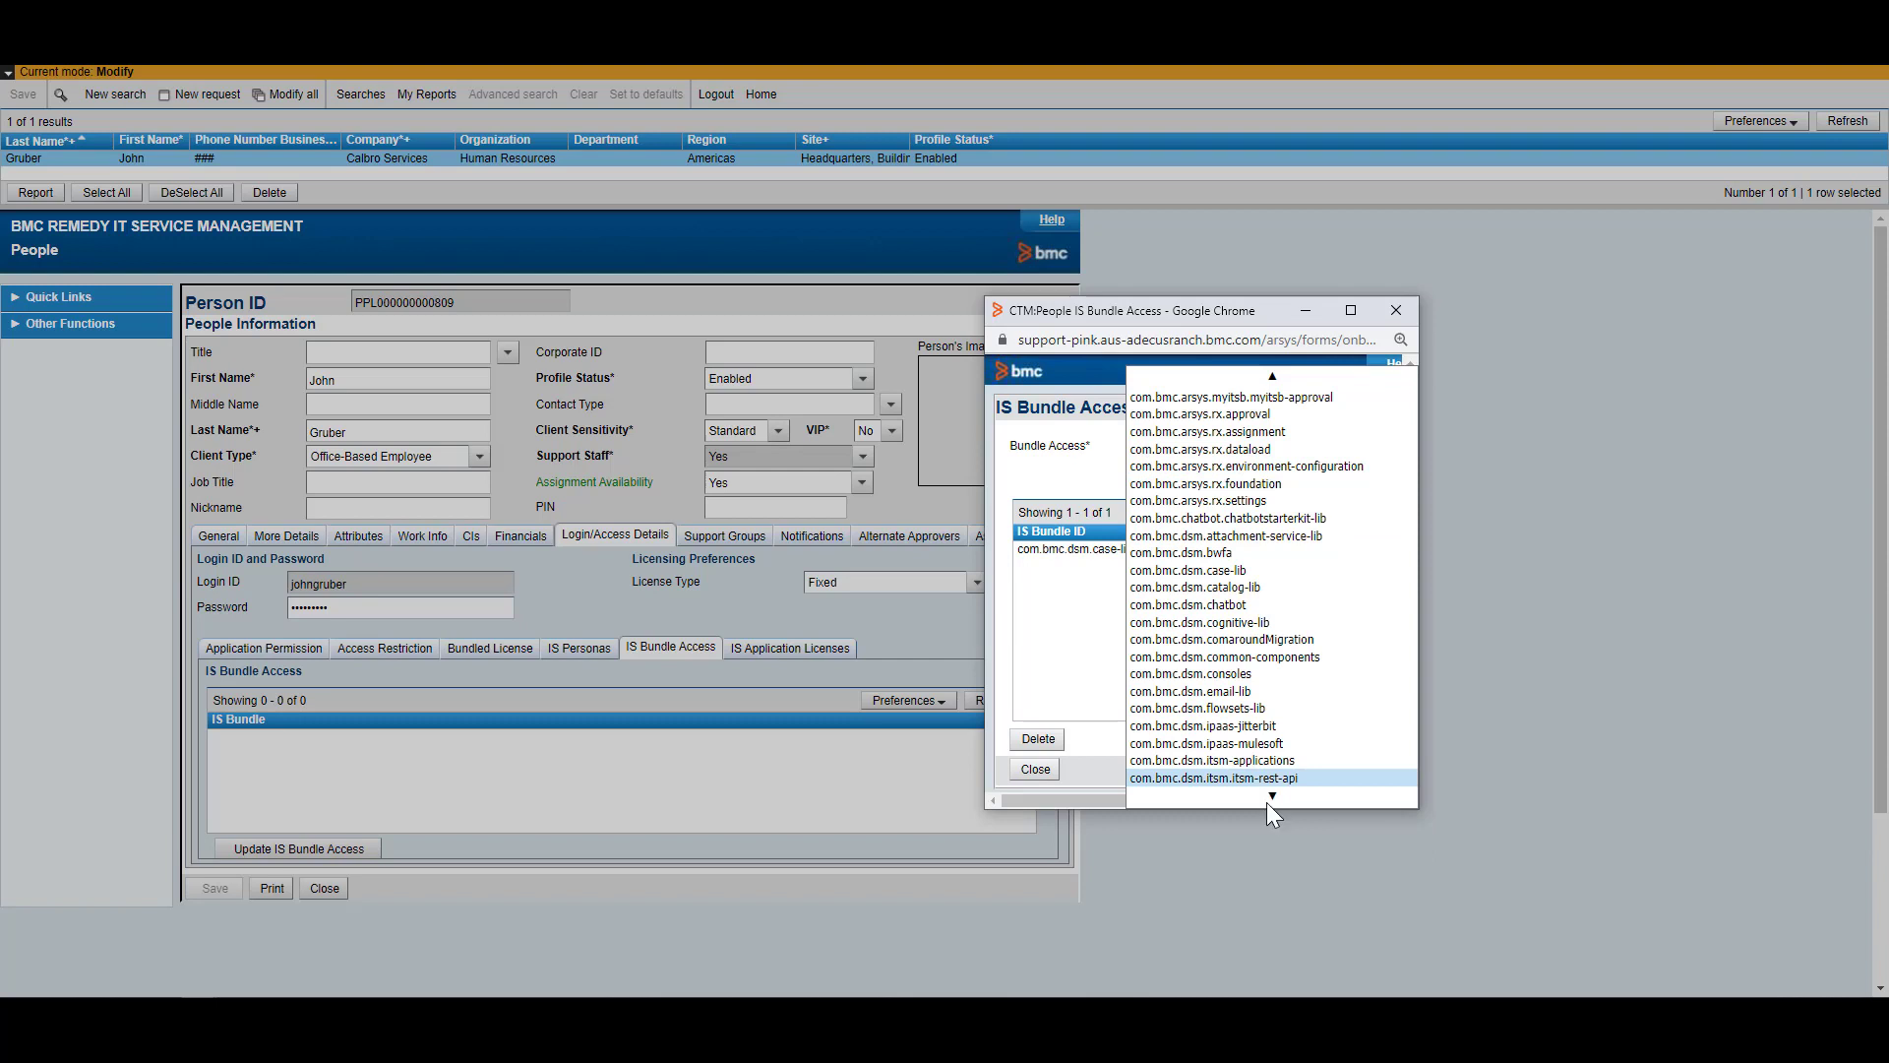
scroll(1267, 801, "down", 6)
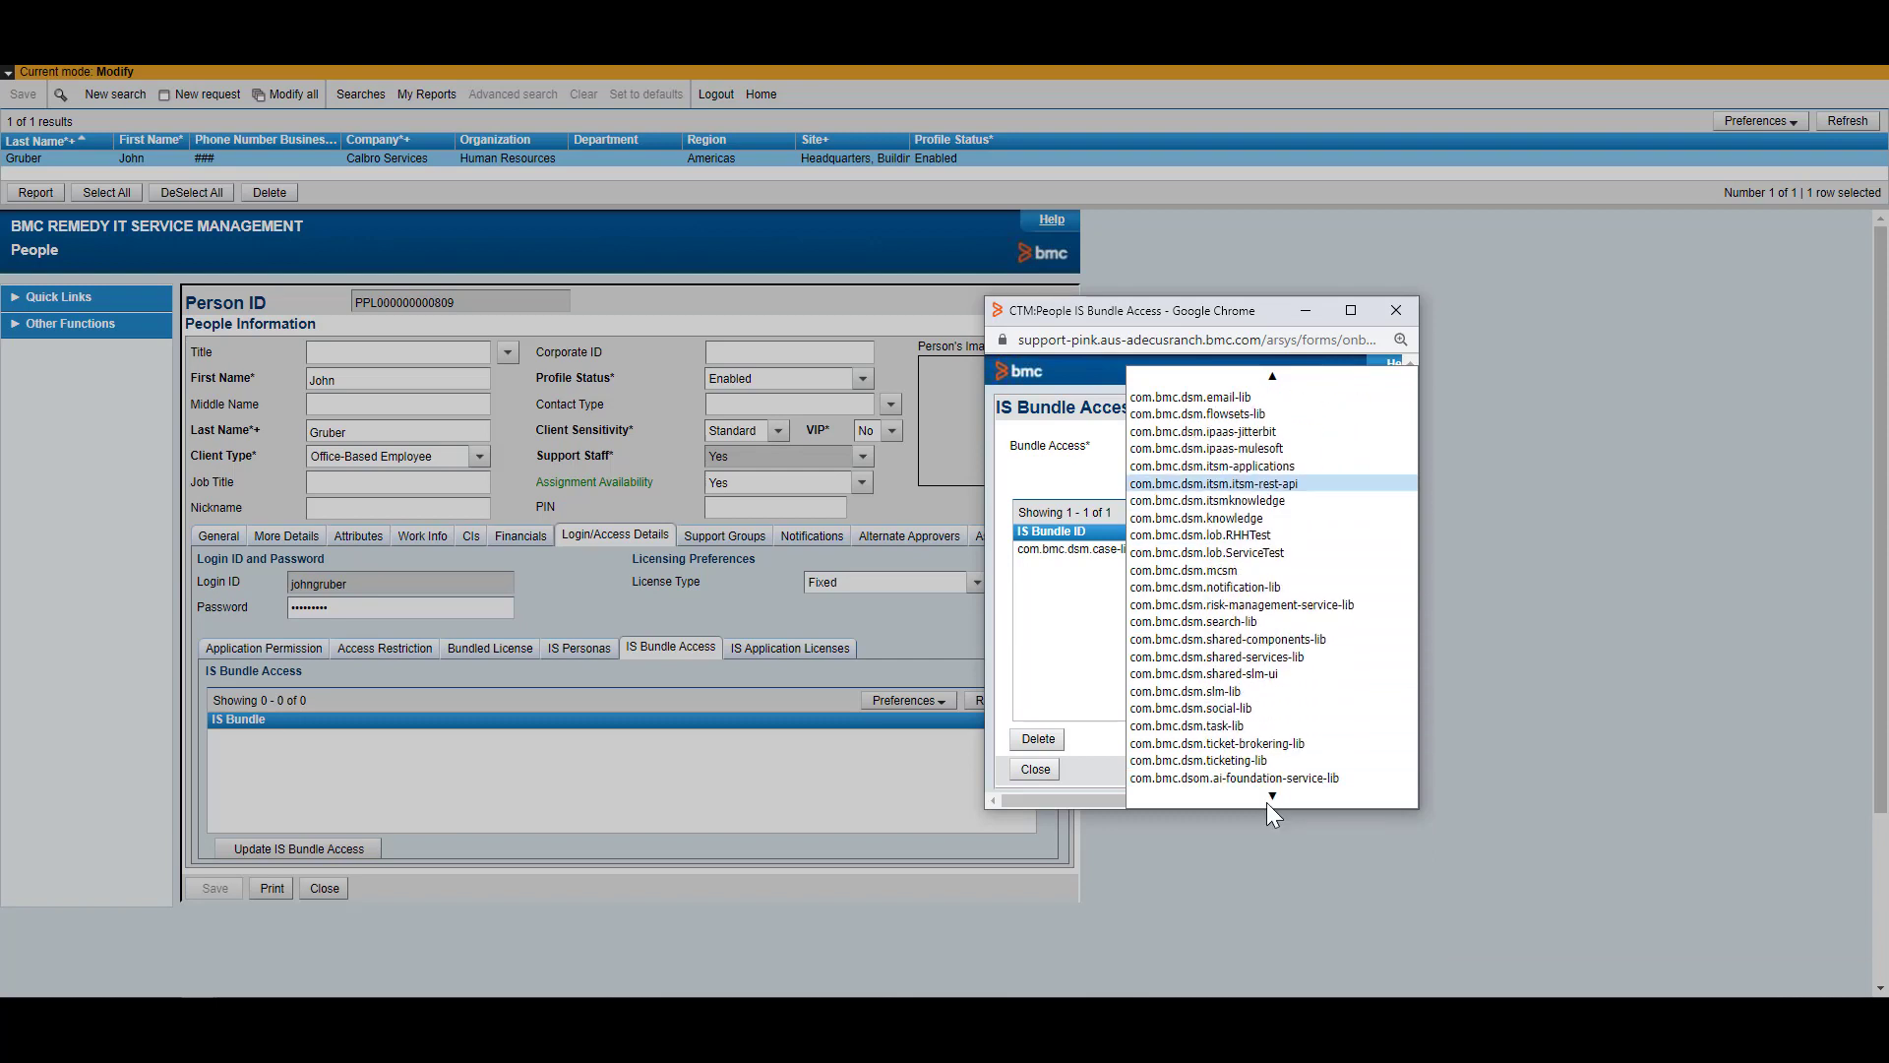
scroll(1267, 801, "down", 7)
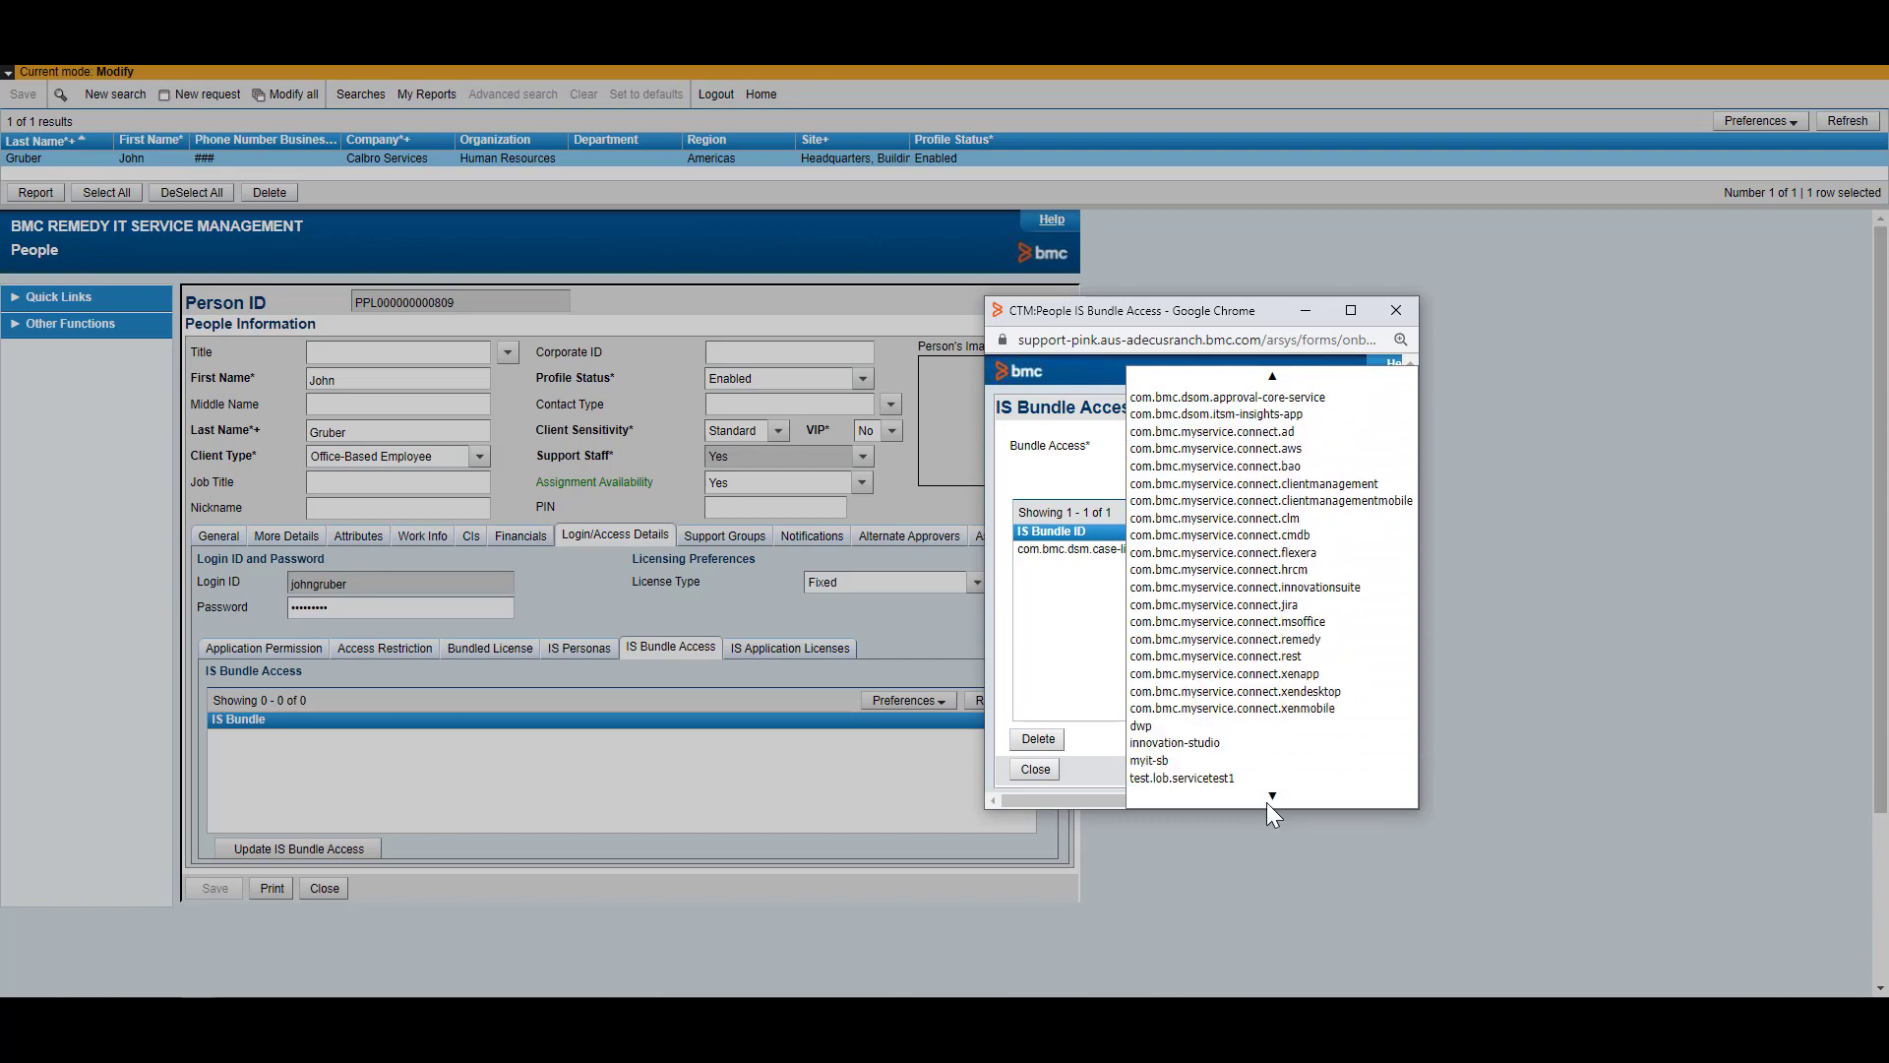
left_click(1232, 778)
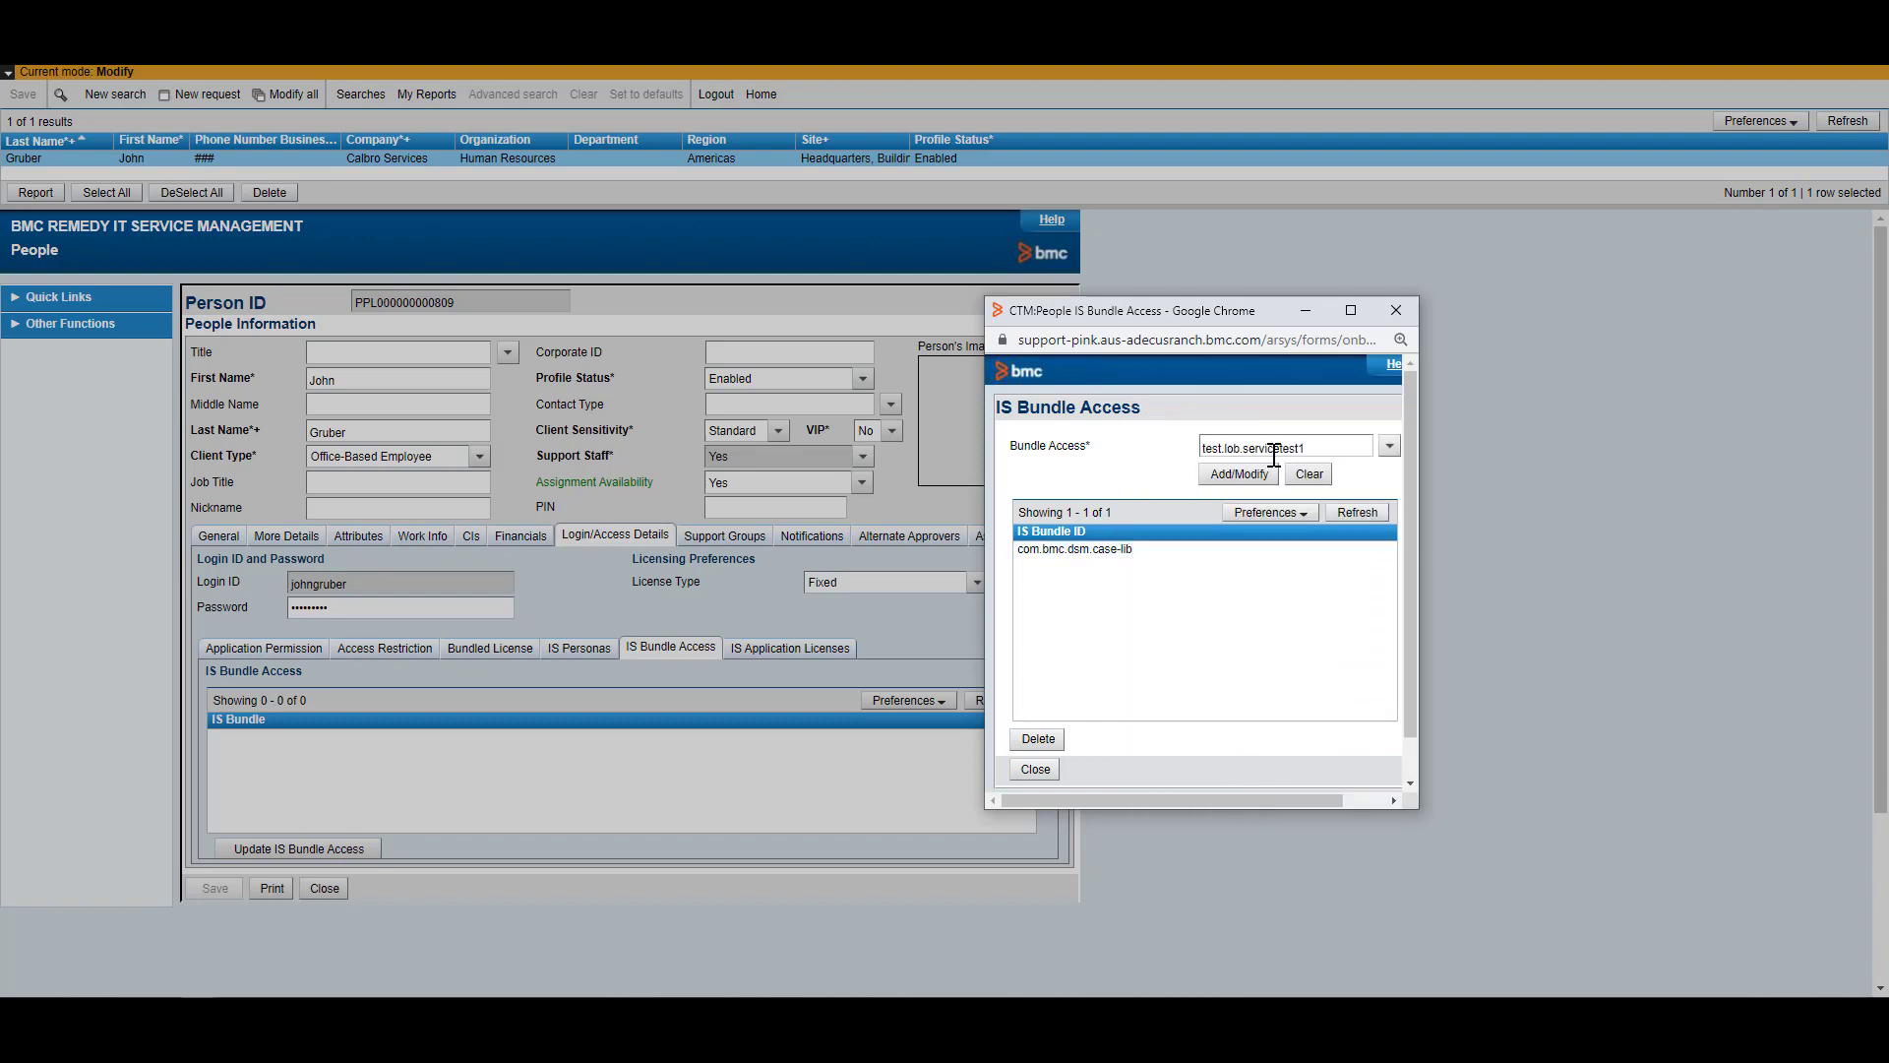
left_click(1237, 476)
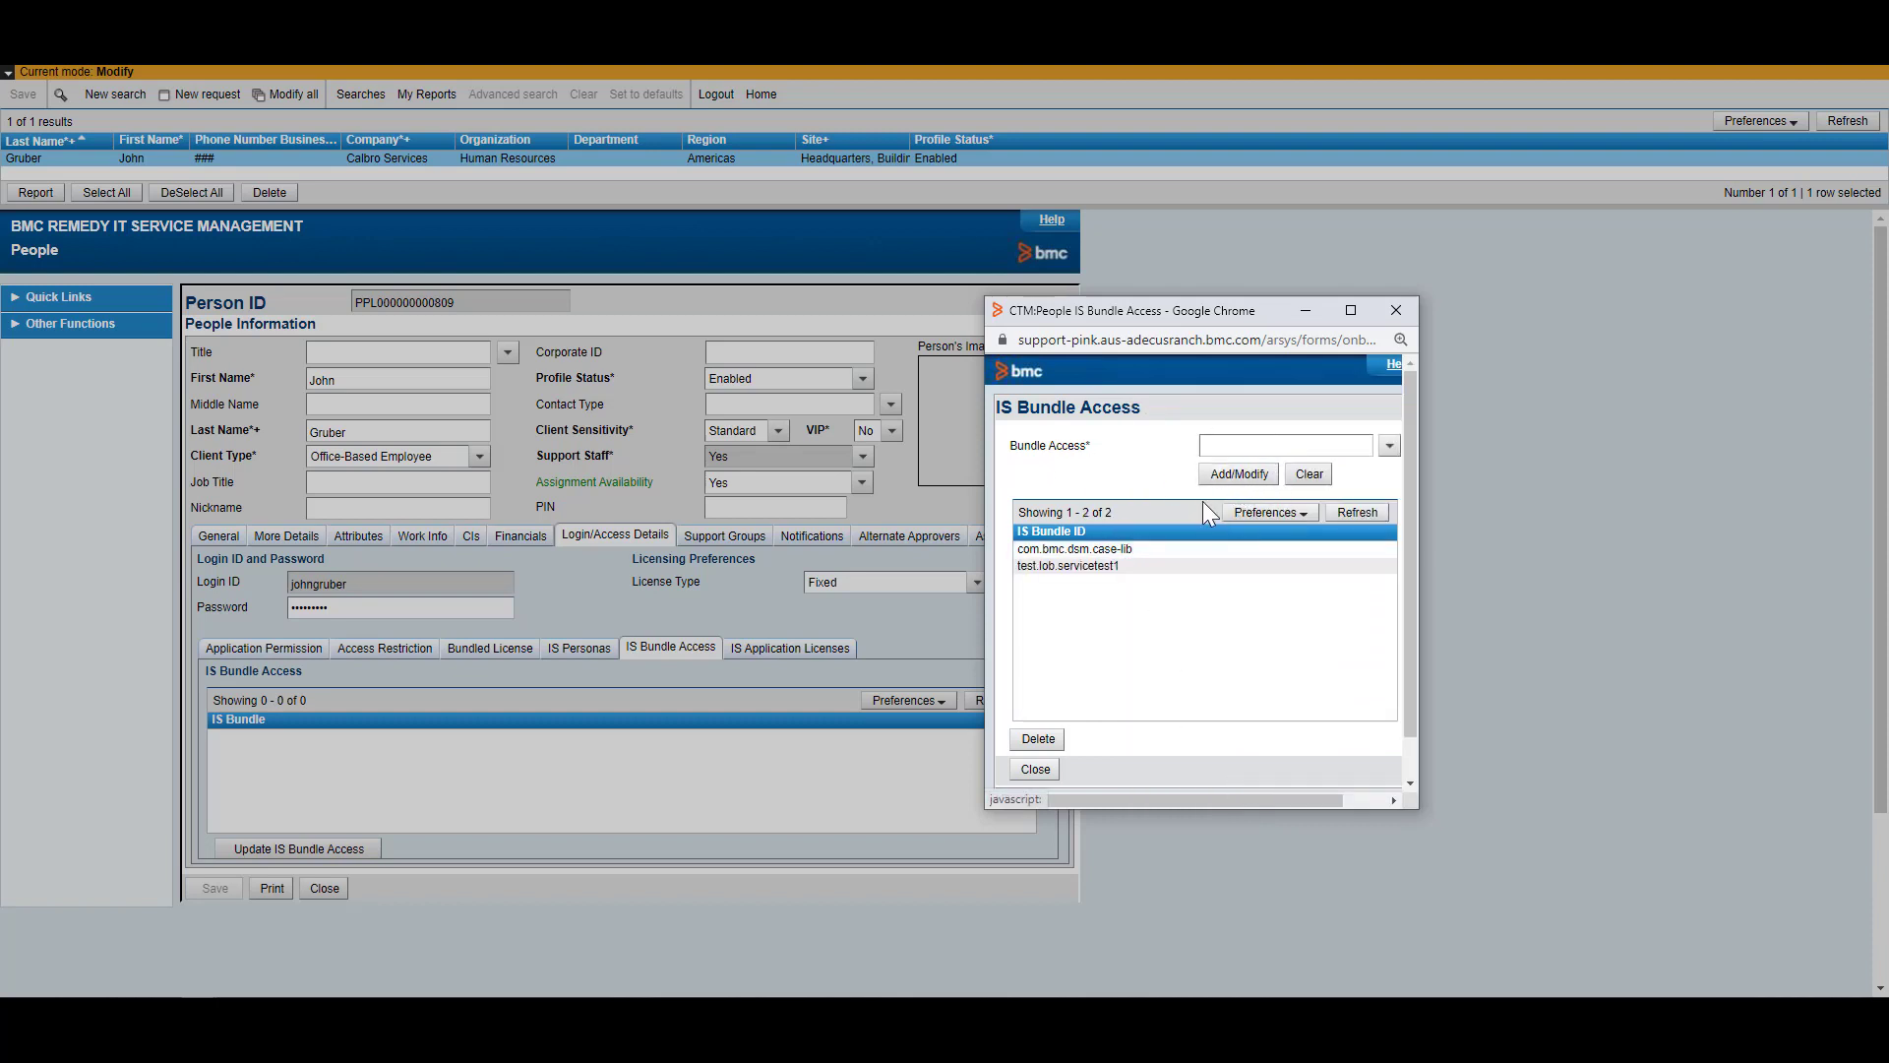
left_click(1037, 768)
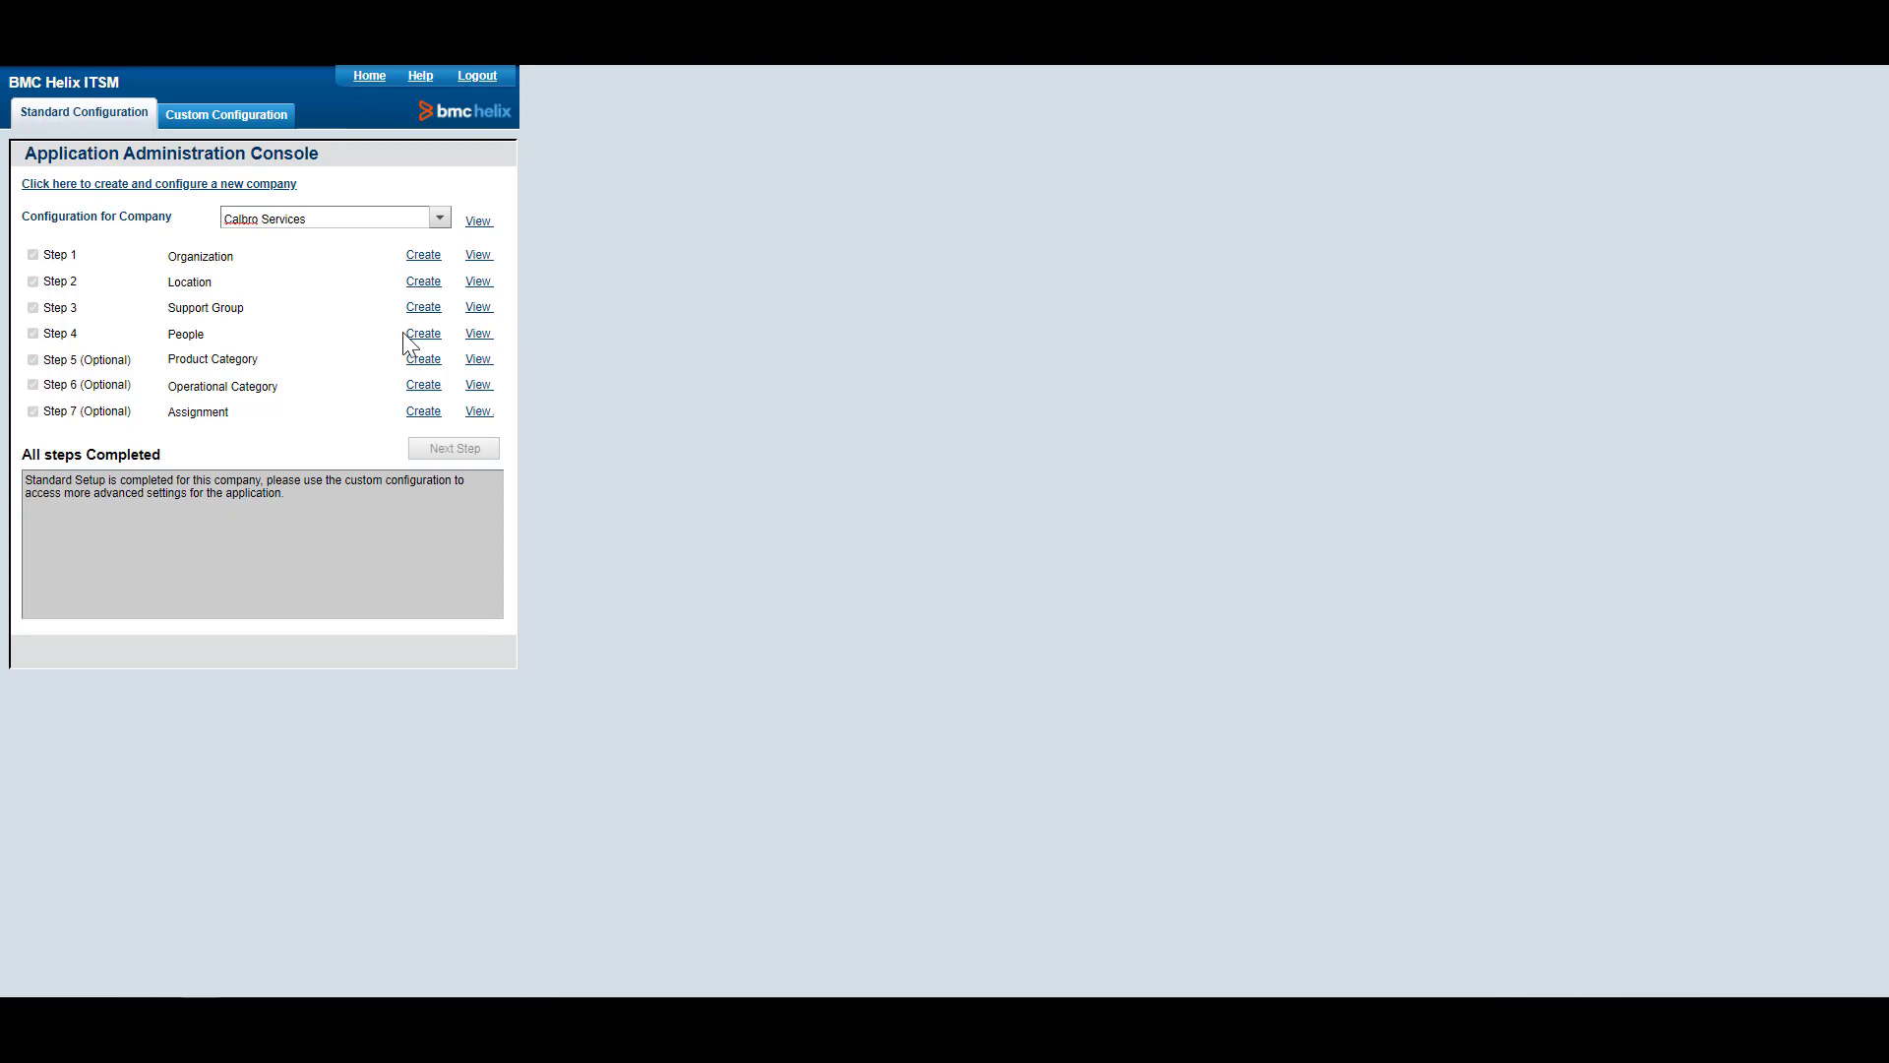
Create the support group Webinar Group for Calbro Services under the LobGroup organization, with the Line of Business role.
left_click(423, 307)
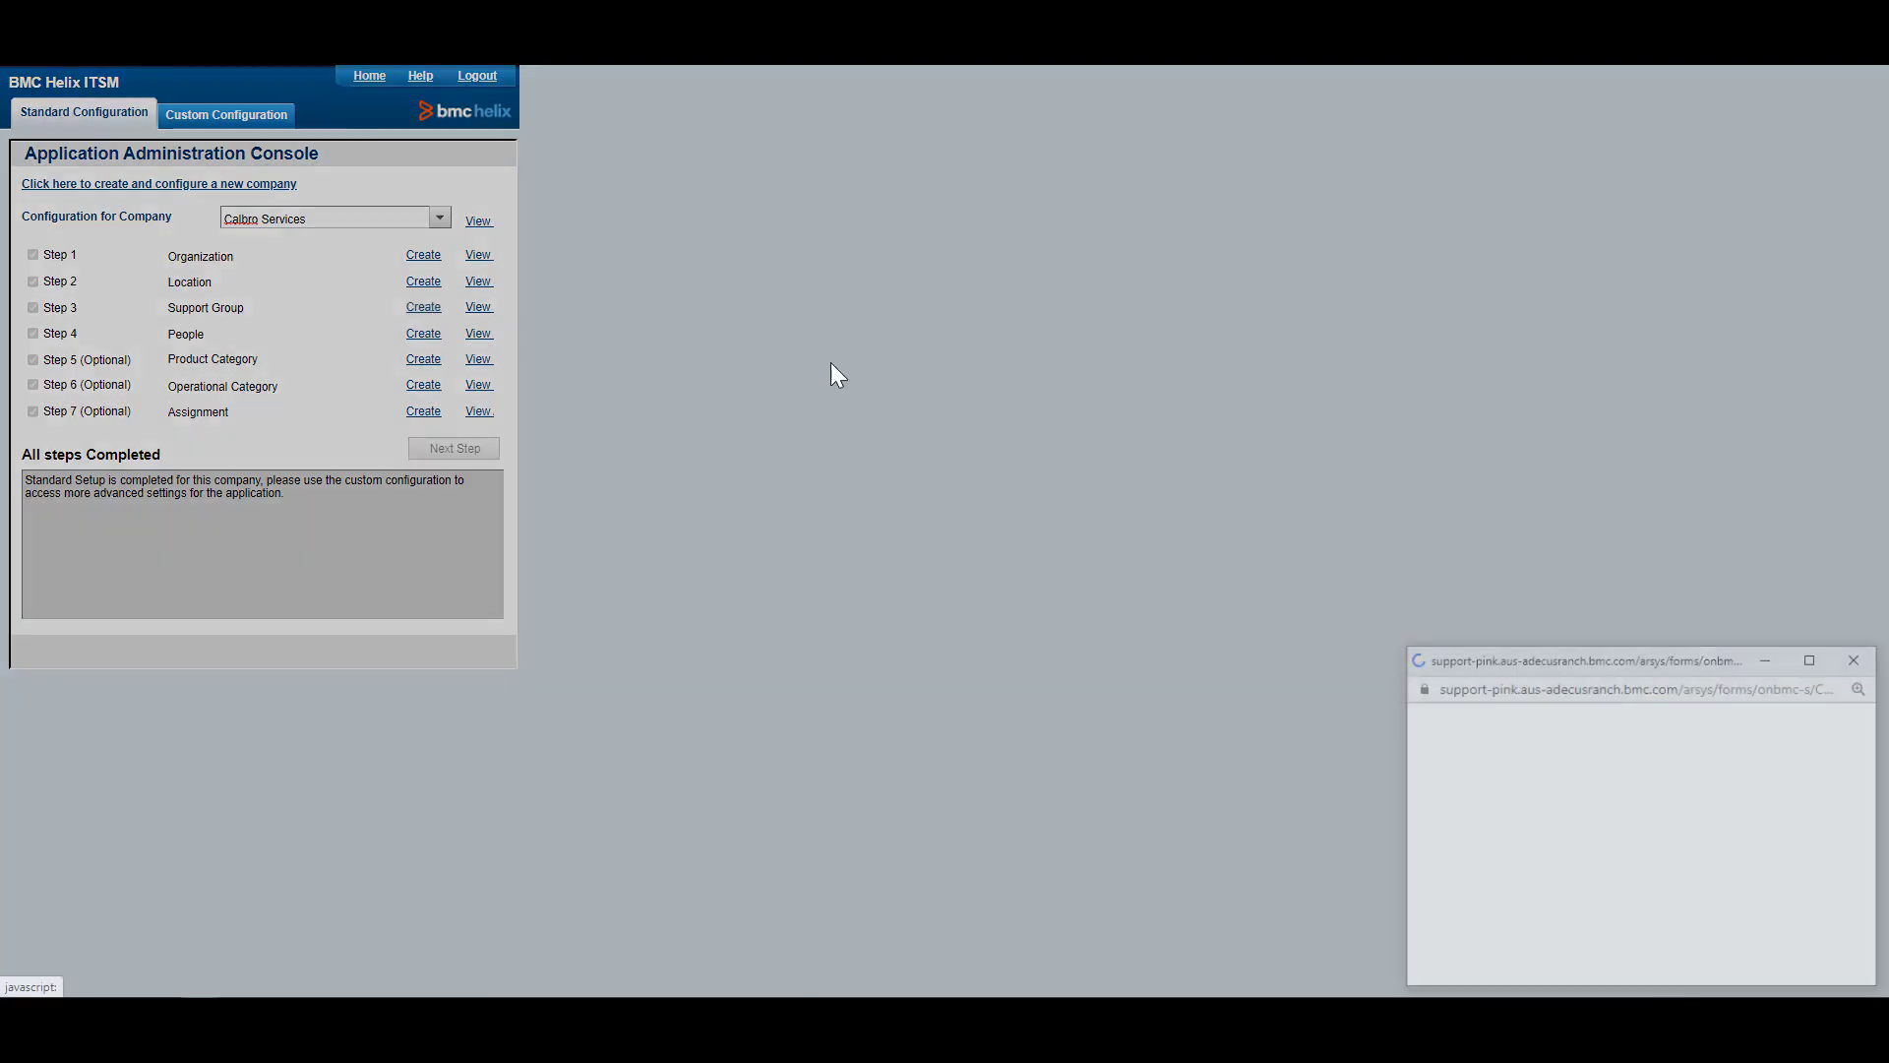
left_click_drag(1619, 657, 974, 334)
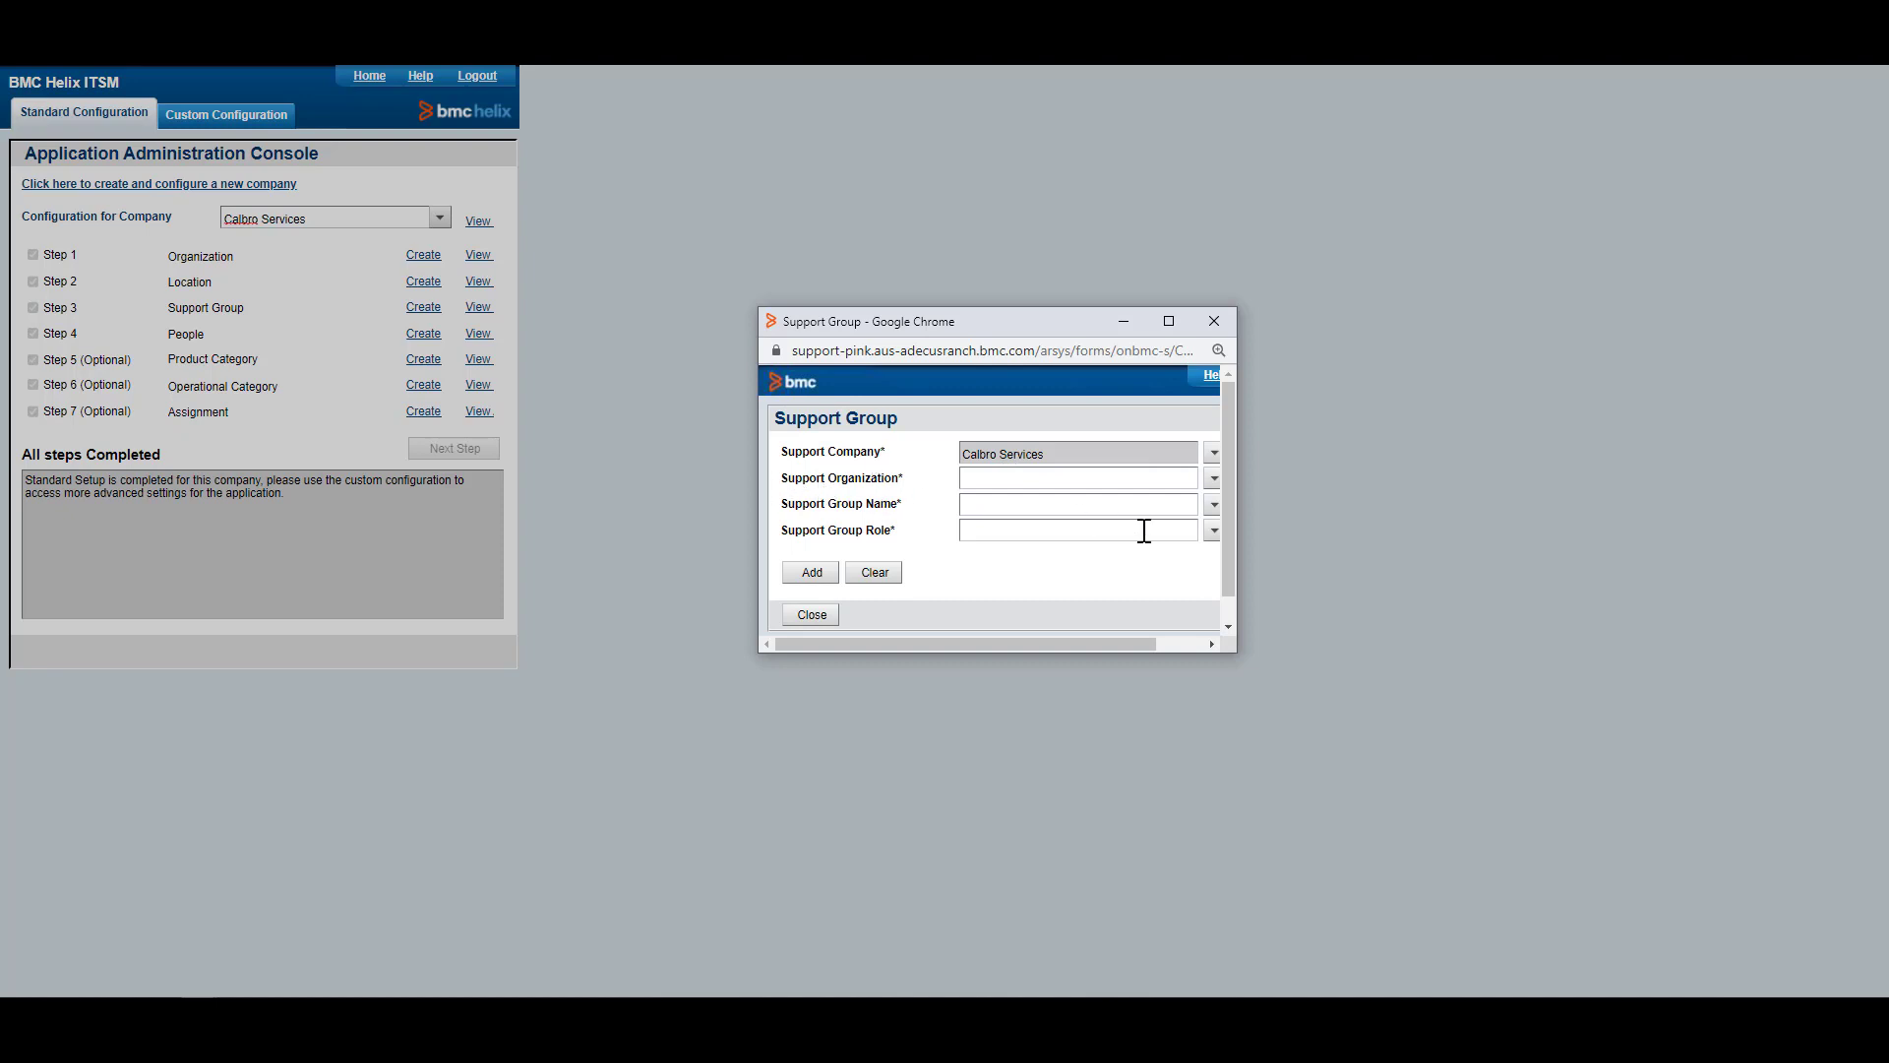
left_click(1215, 480)
left_click(1195, 510)
left_click(1067, 507)
type("Webinar Group")
left_click(1211, 534)
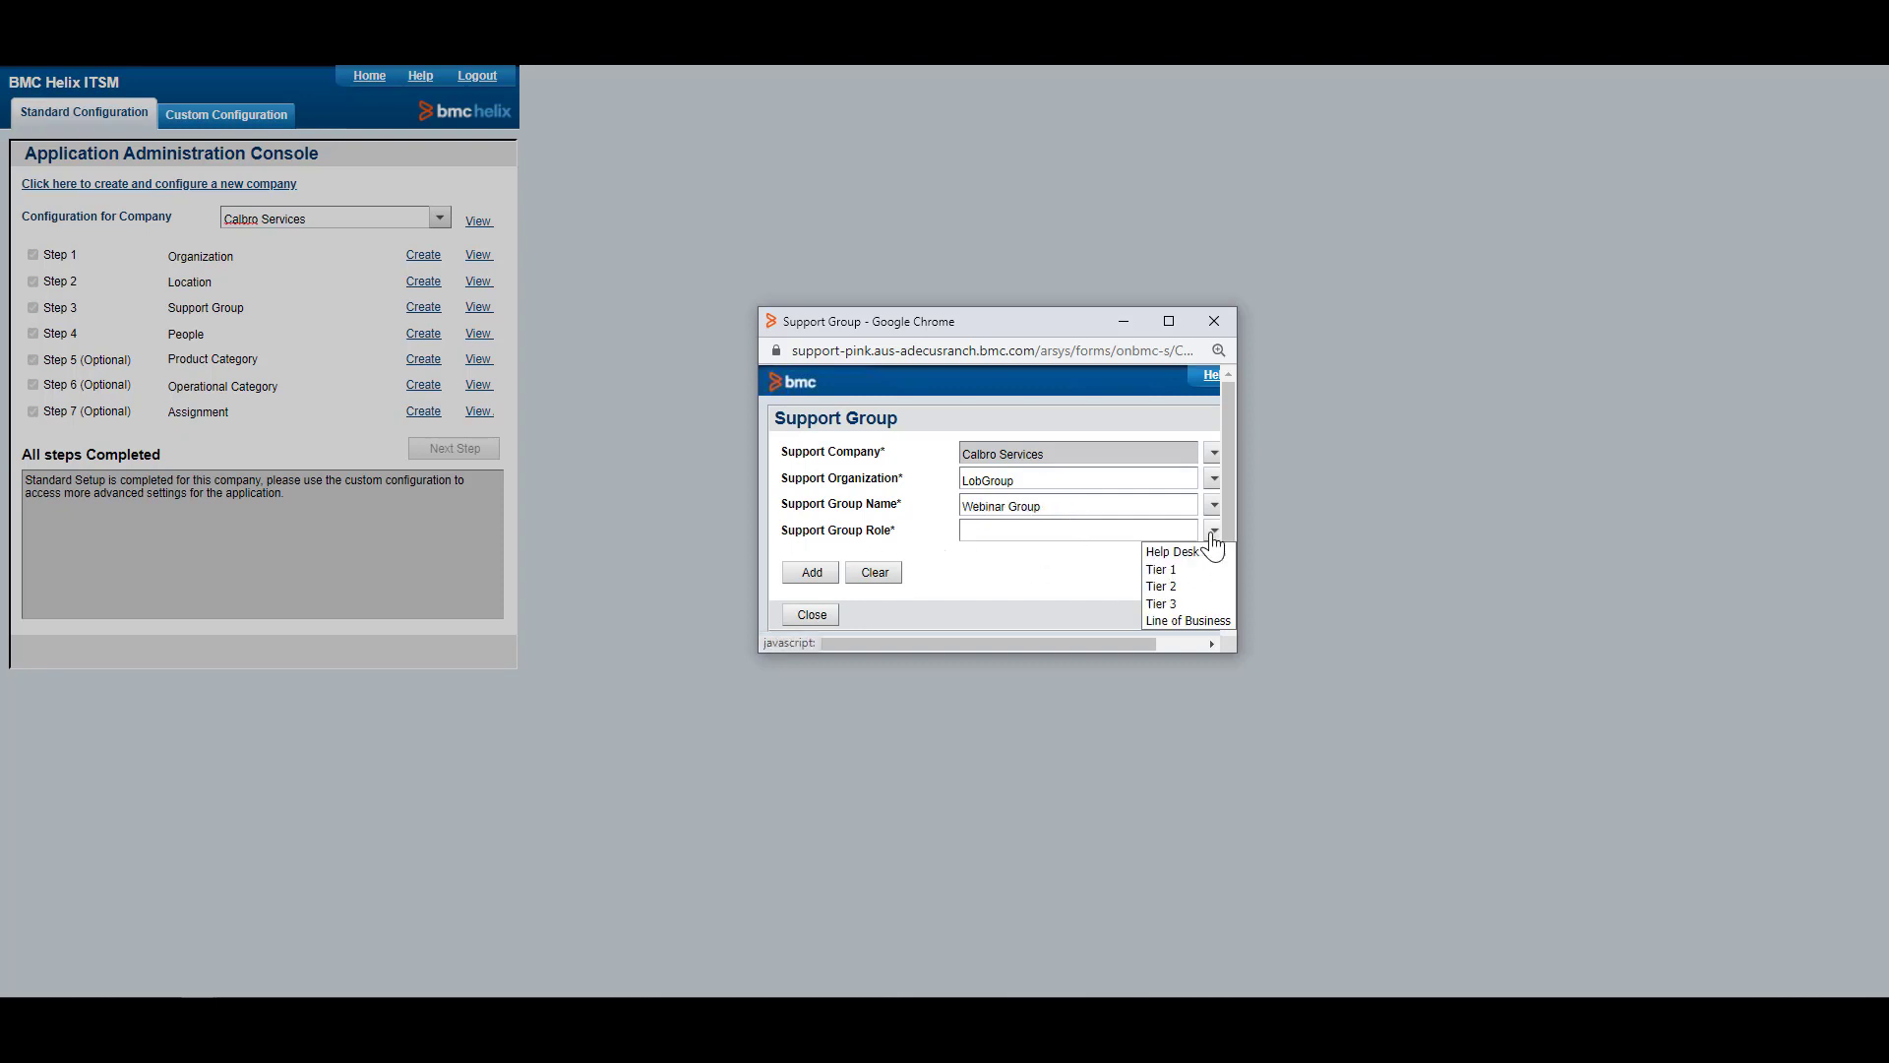
left_click(1185, 621)
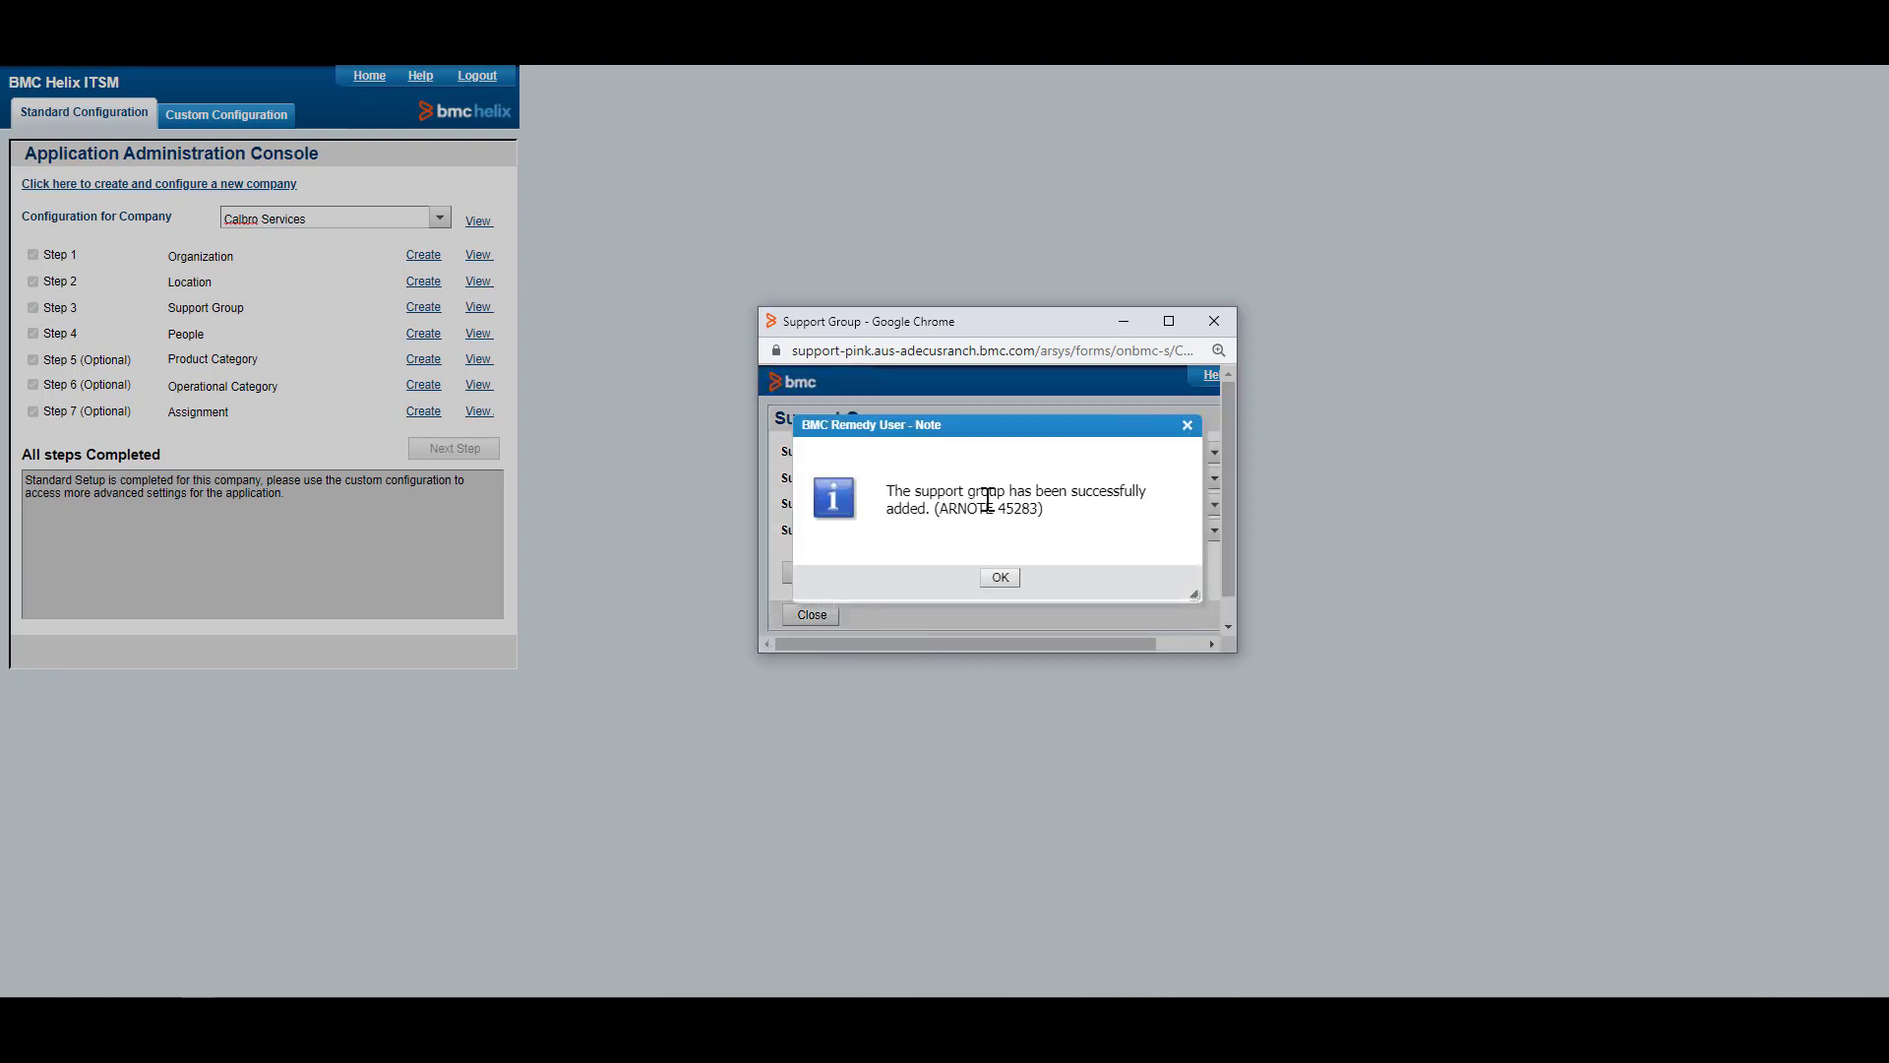
left_click(999, 578)
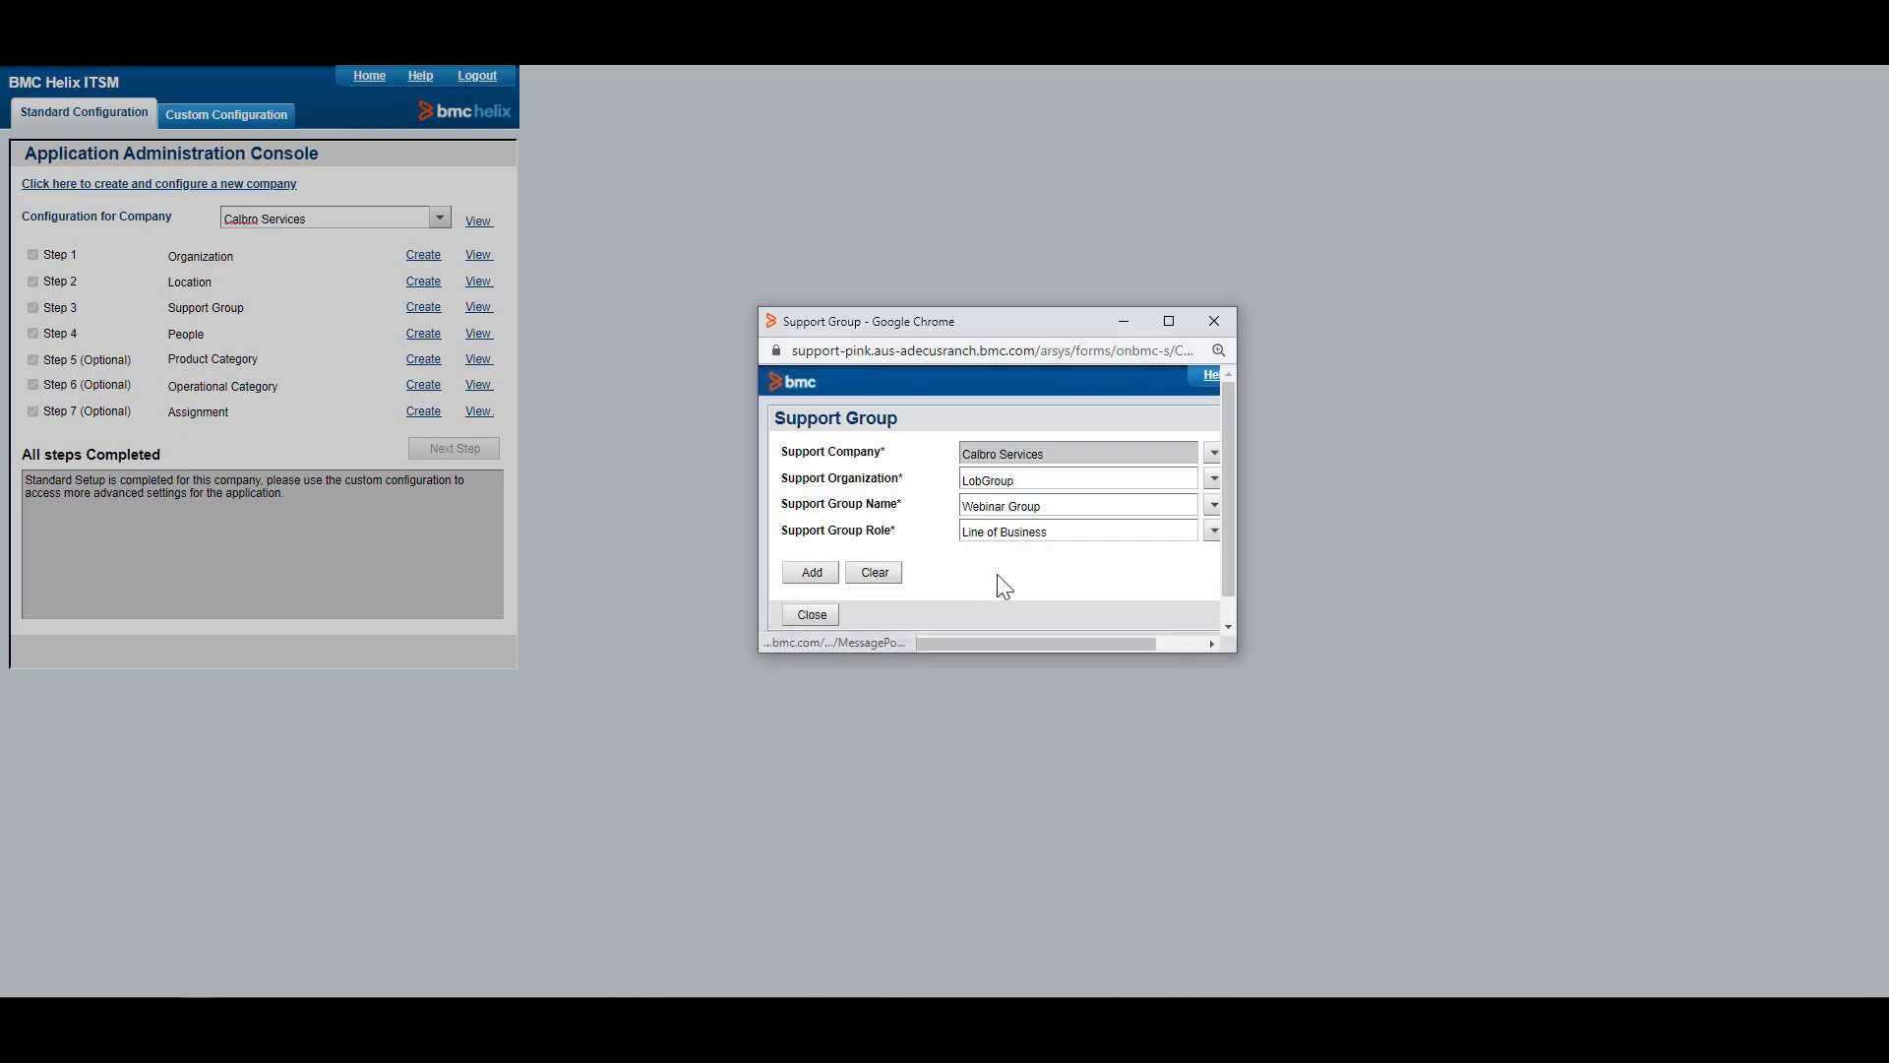
left_click(814, 617)
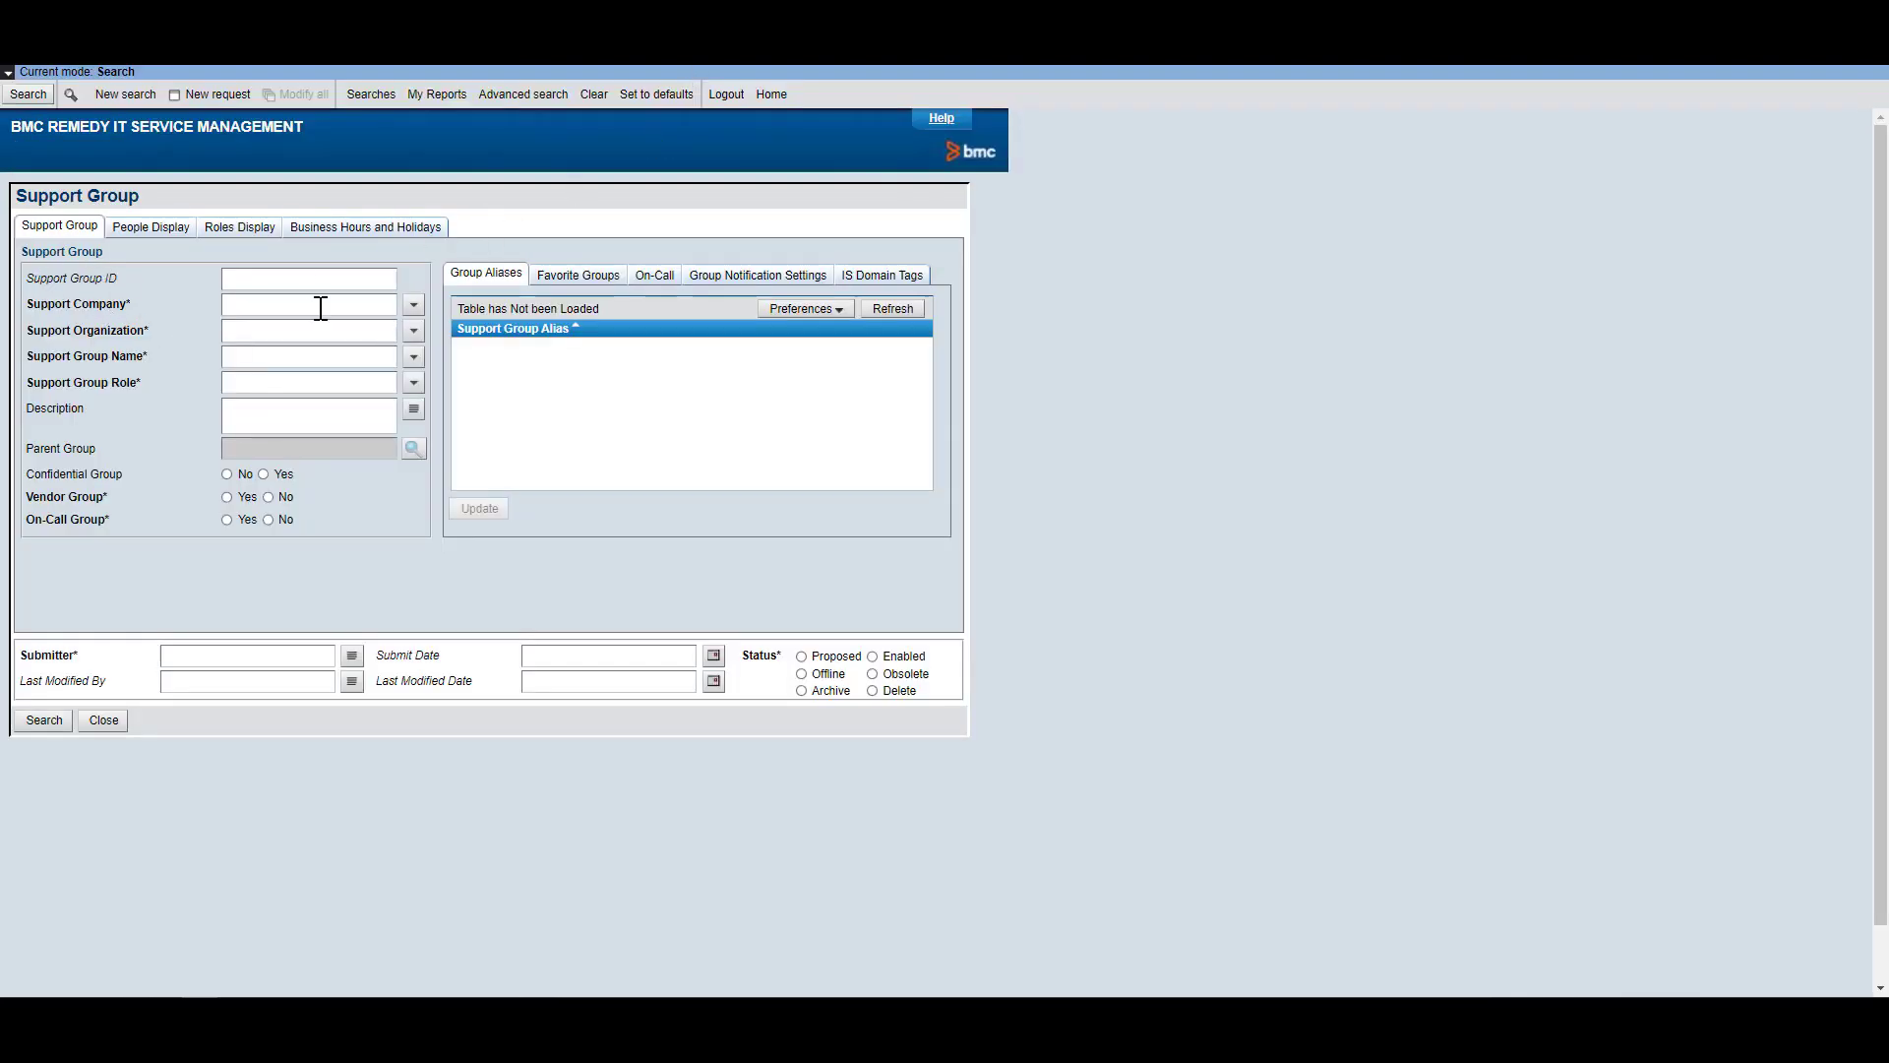
Search for the Webinar Group support group in the LobGroup organization of Calbro Services.
left_click(413, 306)
left_click(423, 344)
left_click(414, 332)
left_click(417, 371)
left_click(413, 357)
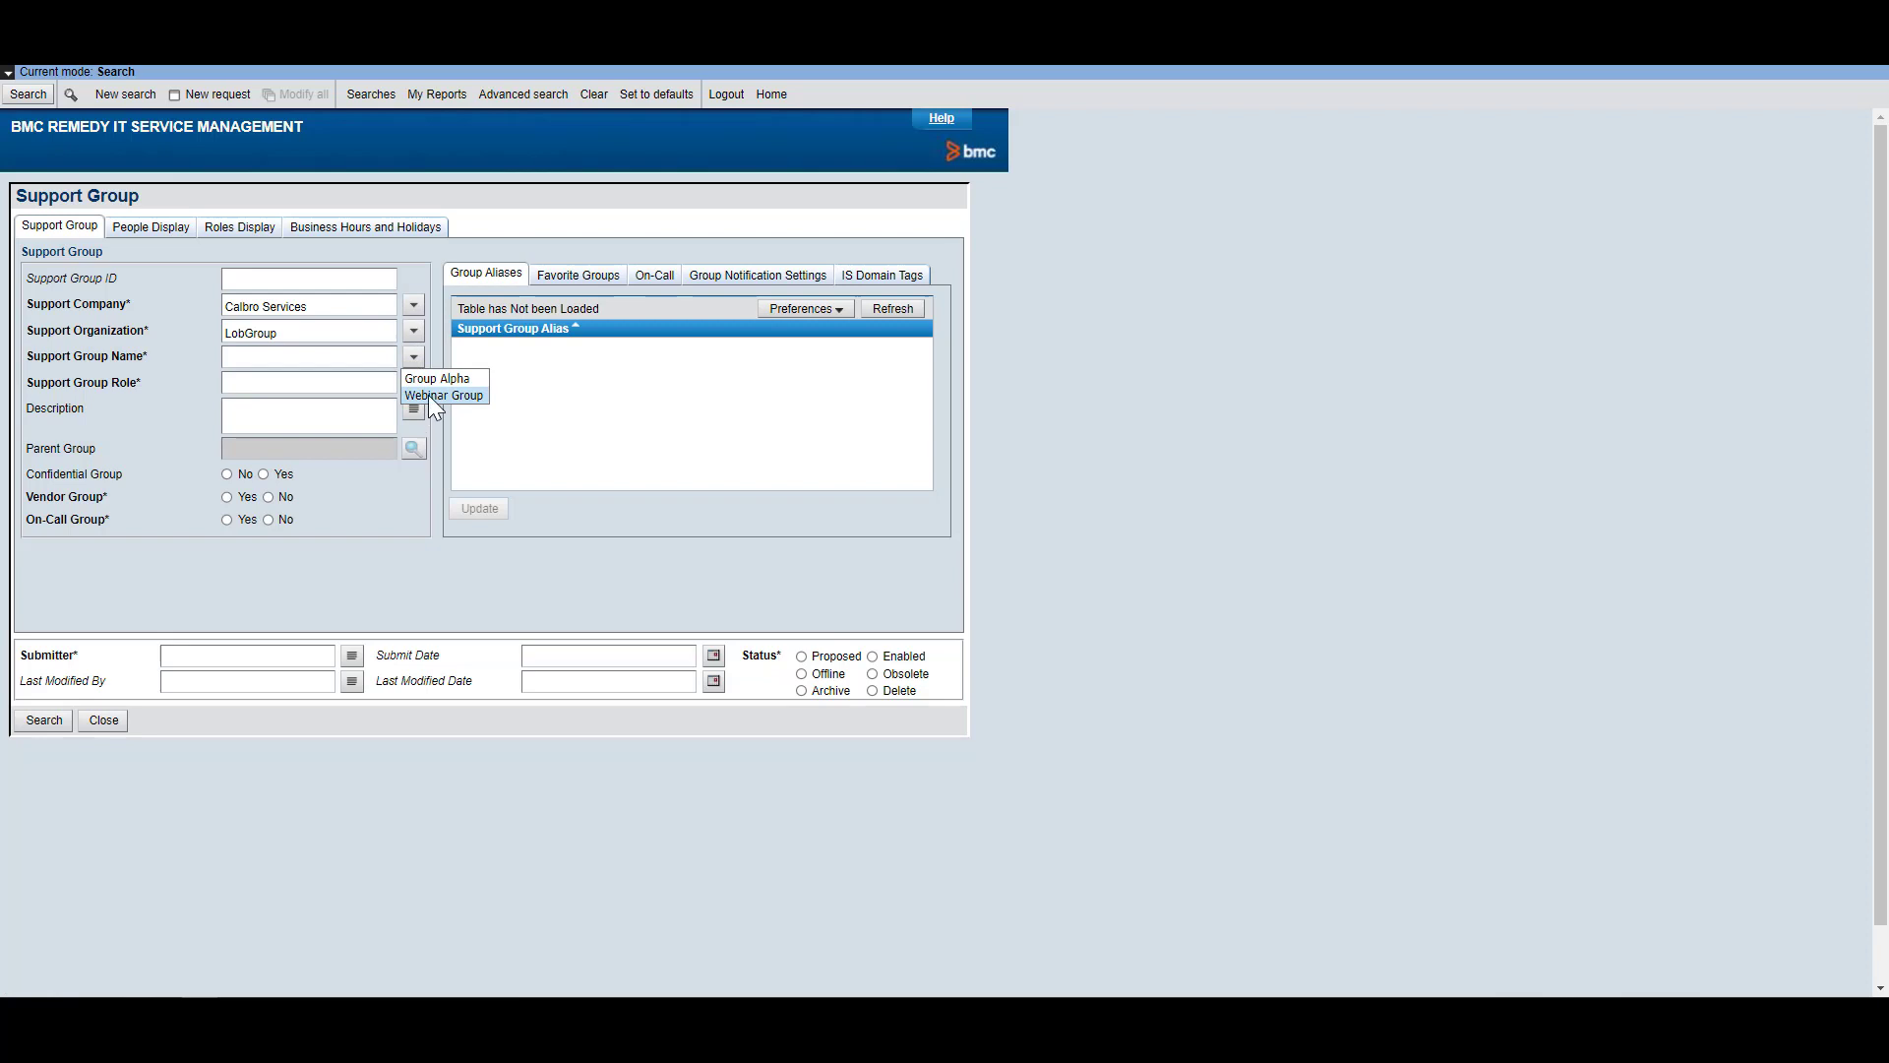
left_click(428, 393)
left_click(33, 96)
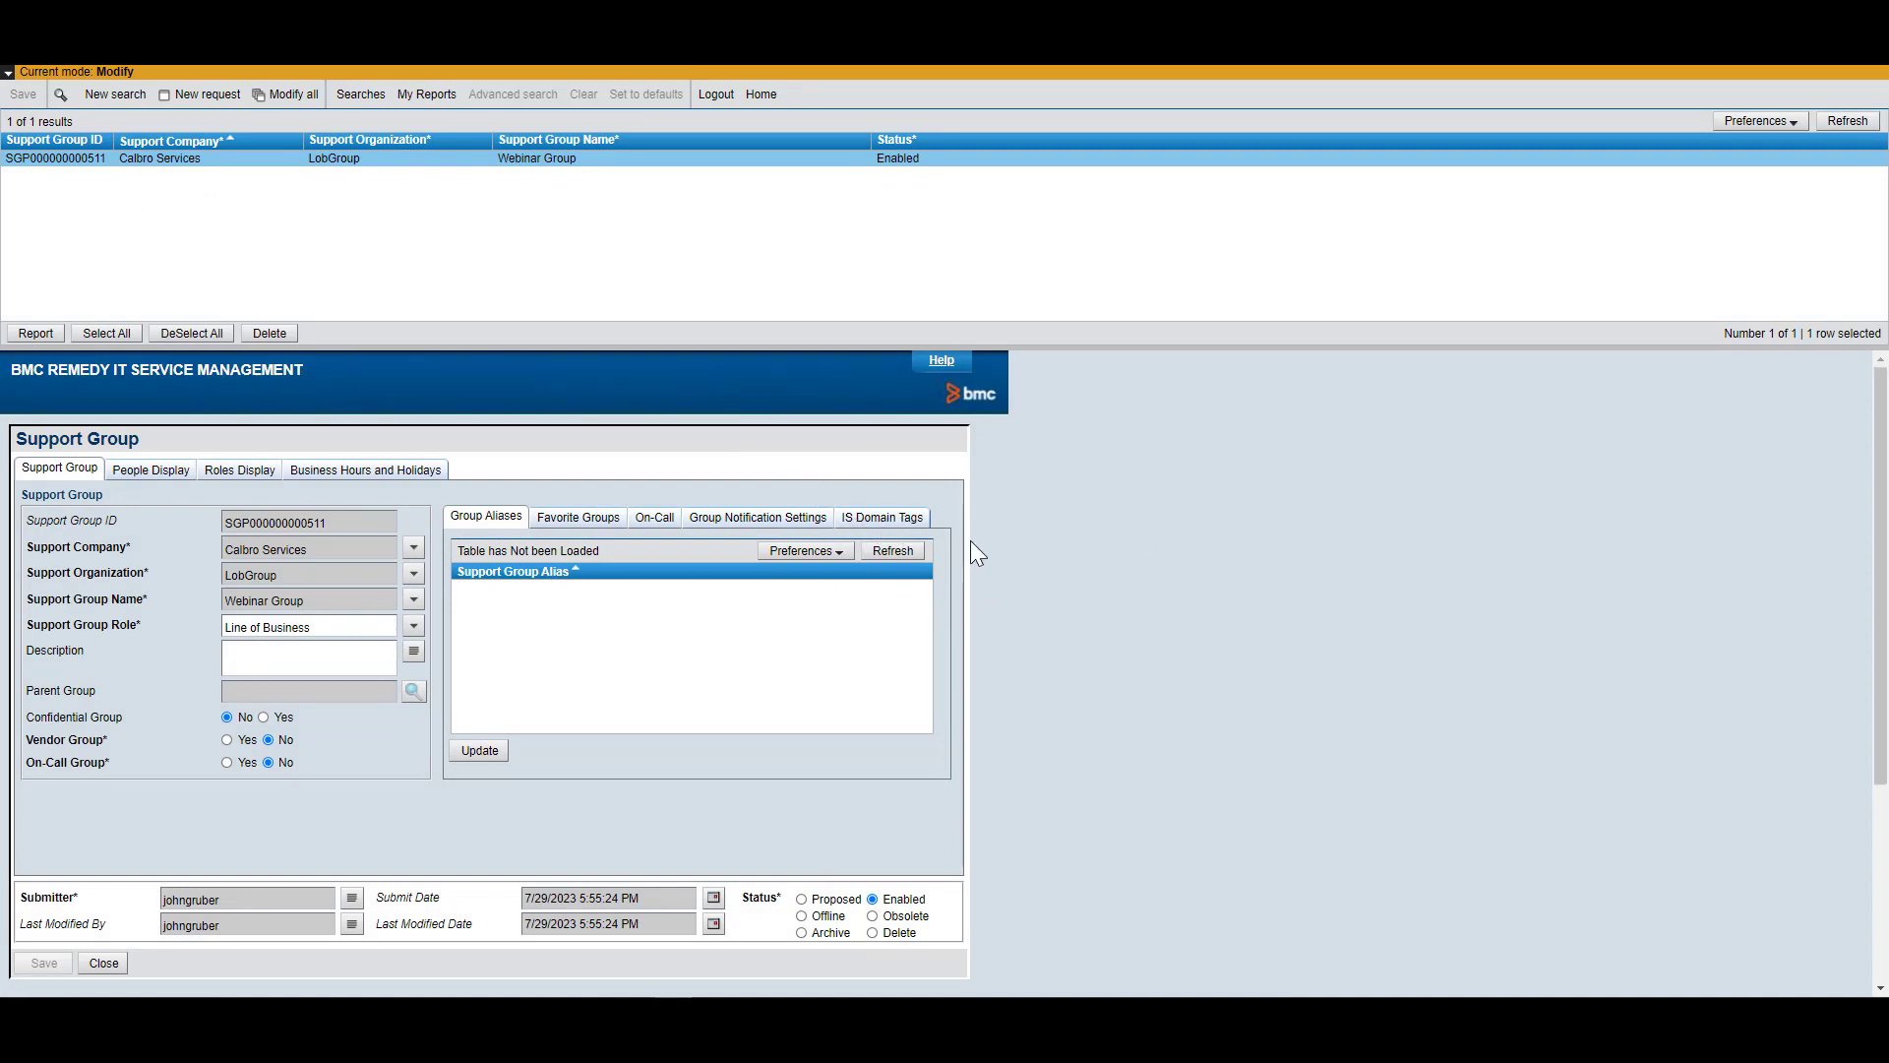
Add the servicetest1 IS domain tag to the Webinar Group support group and close the domain tag window.
left_click(889, 515)
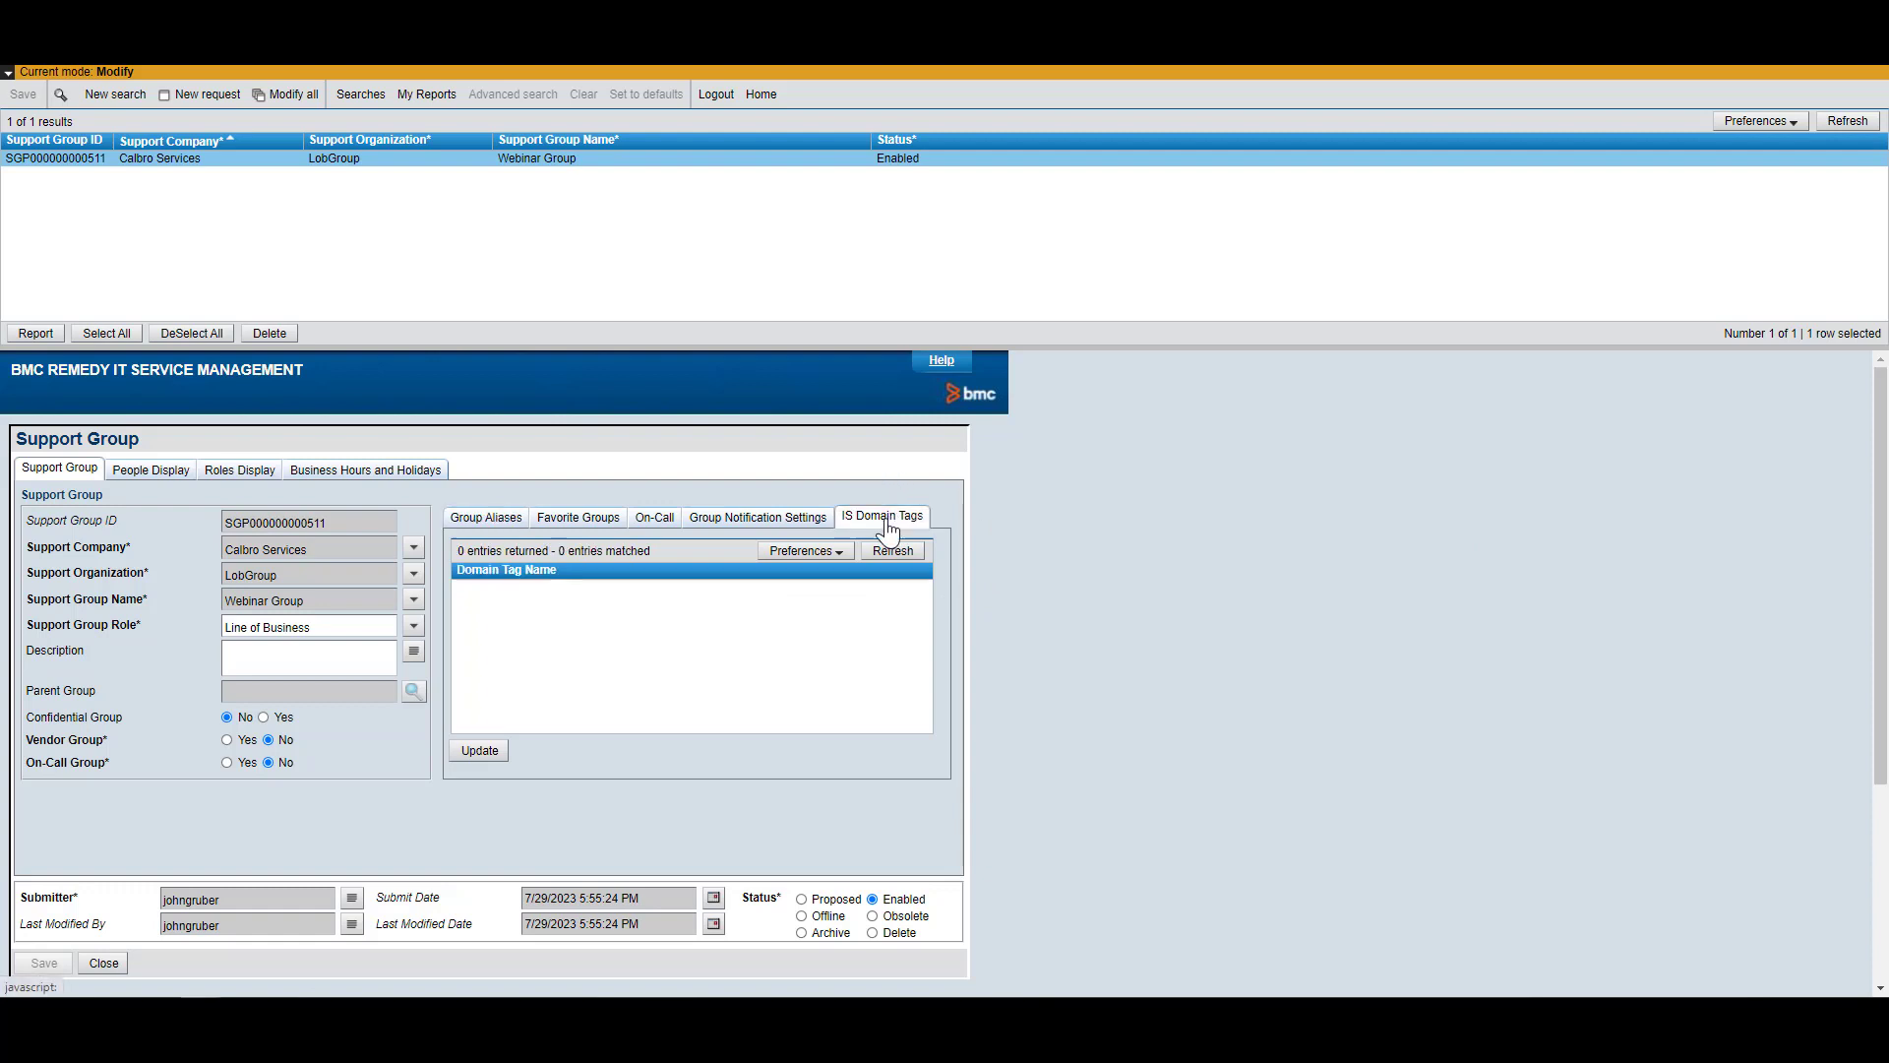
left_click(479, 750)
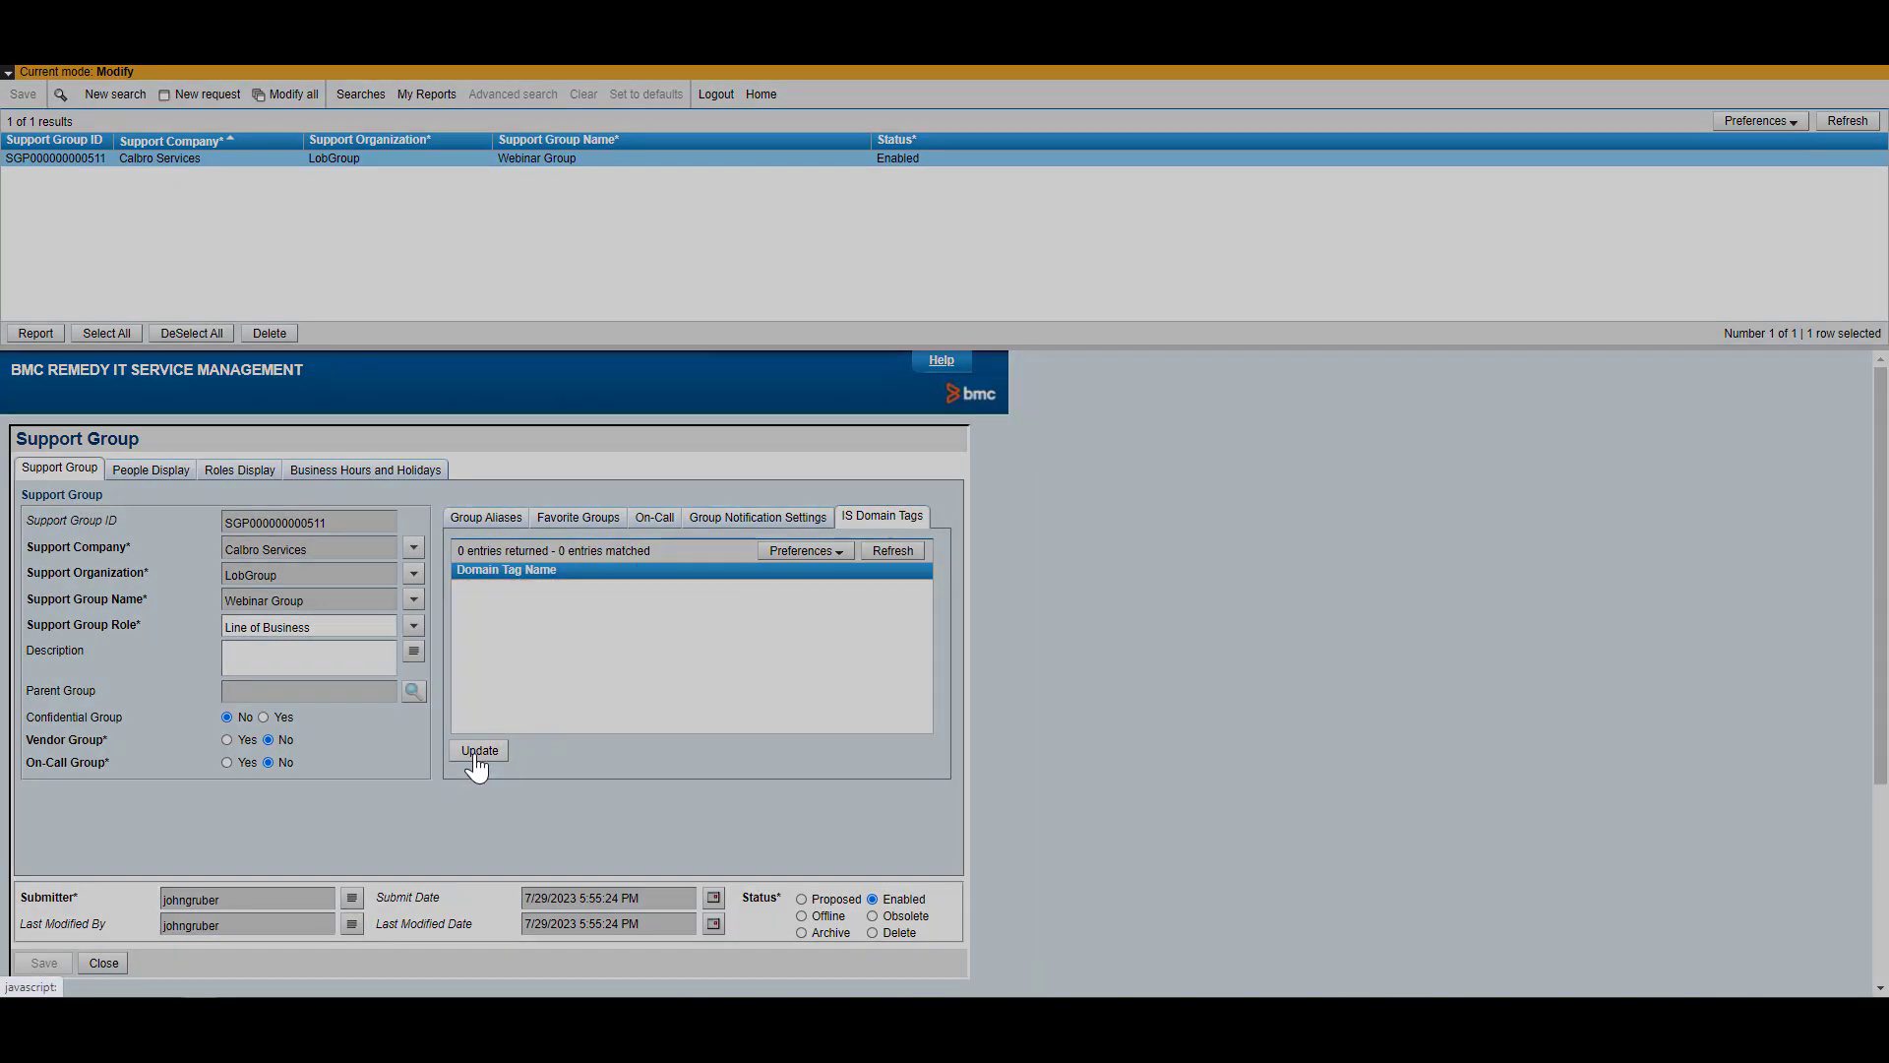
left_click_drag(1567, 524, 1235, 415)
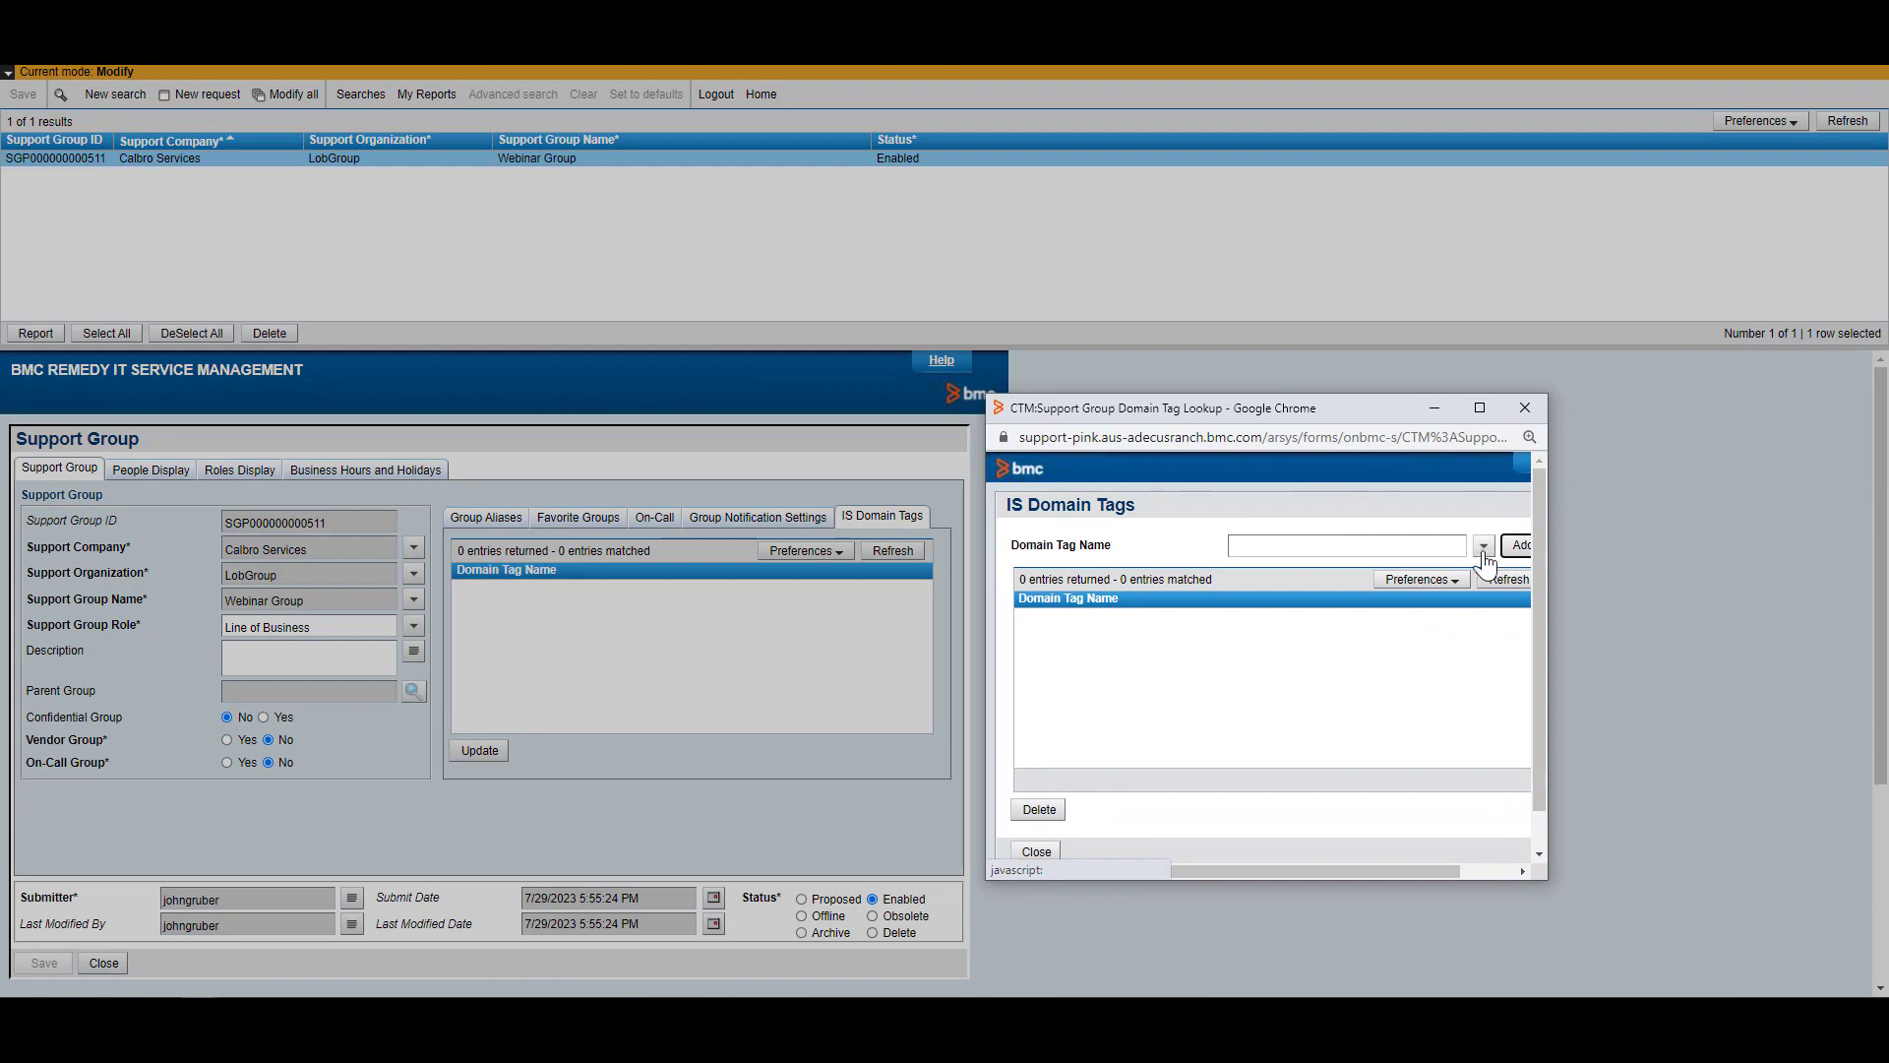
left_click(1484, 547)
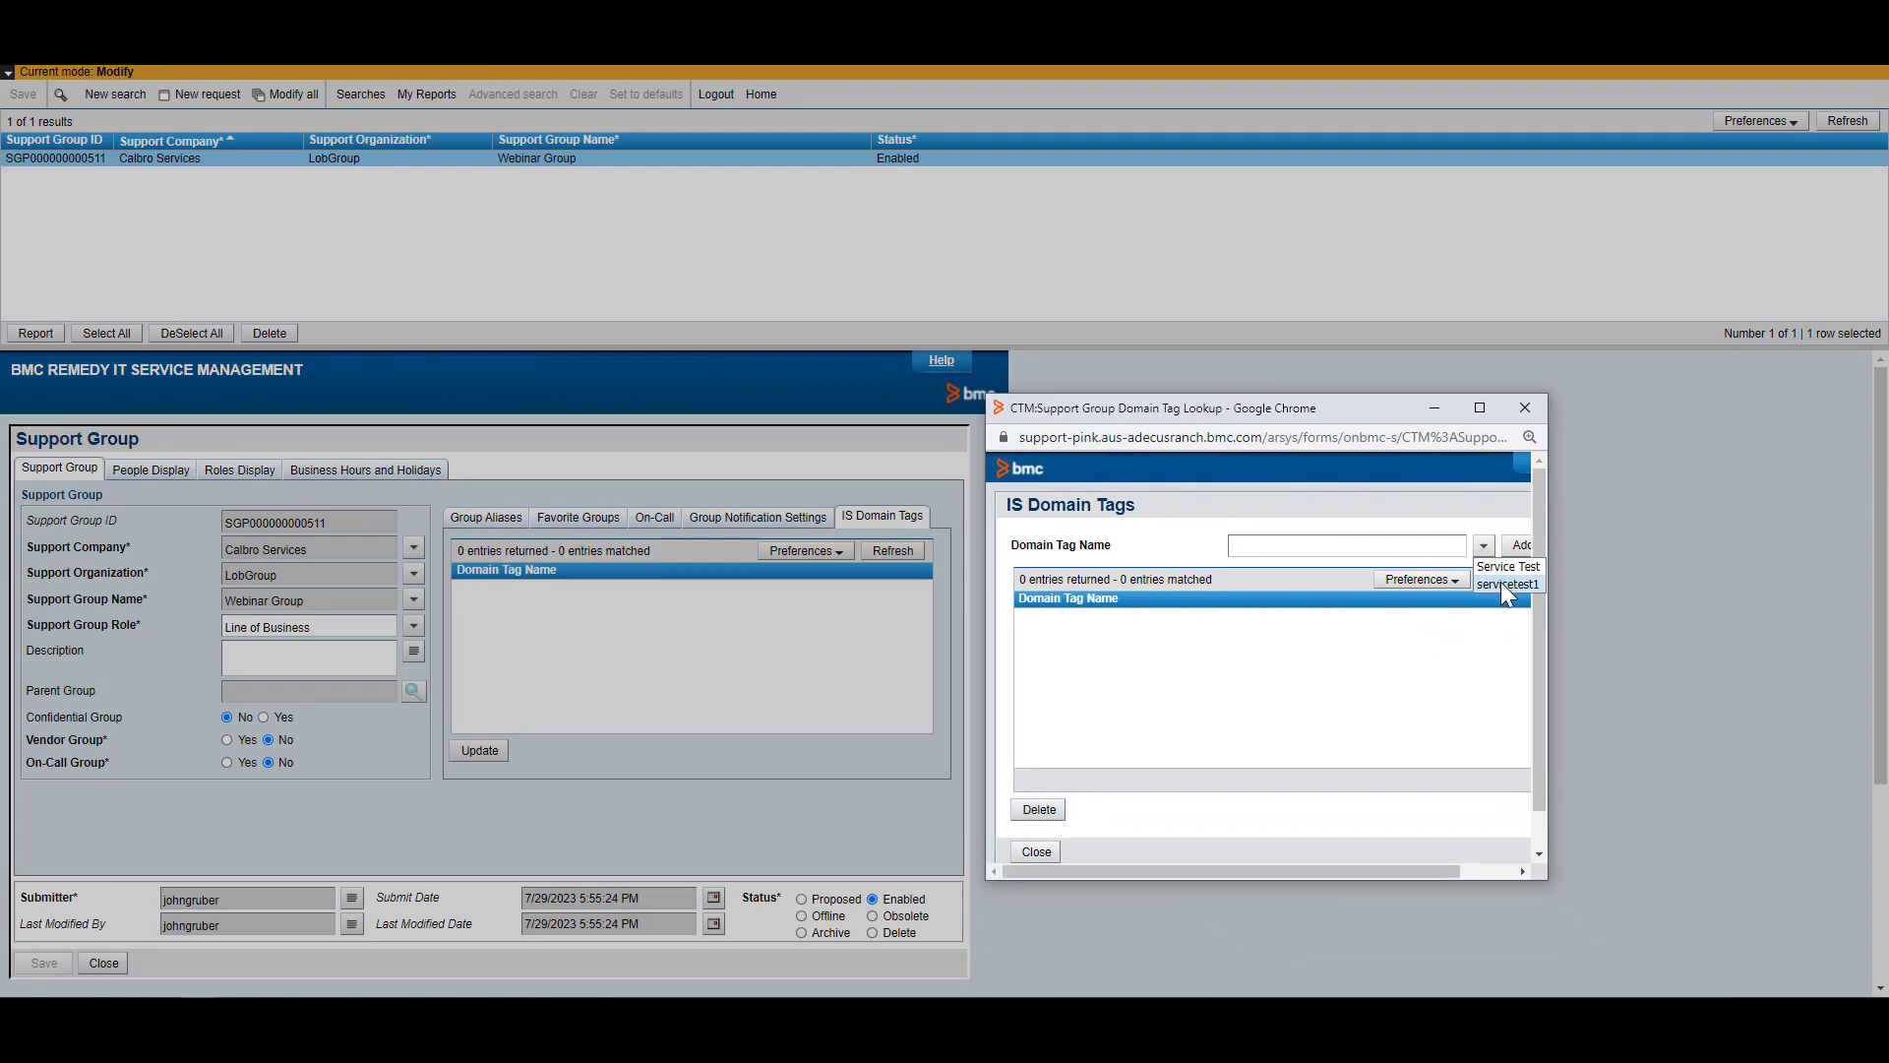
left_click(1513, 587)
left_click(1517, 546)
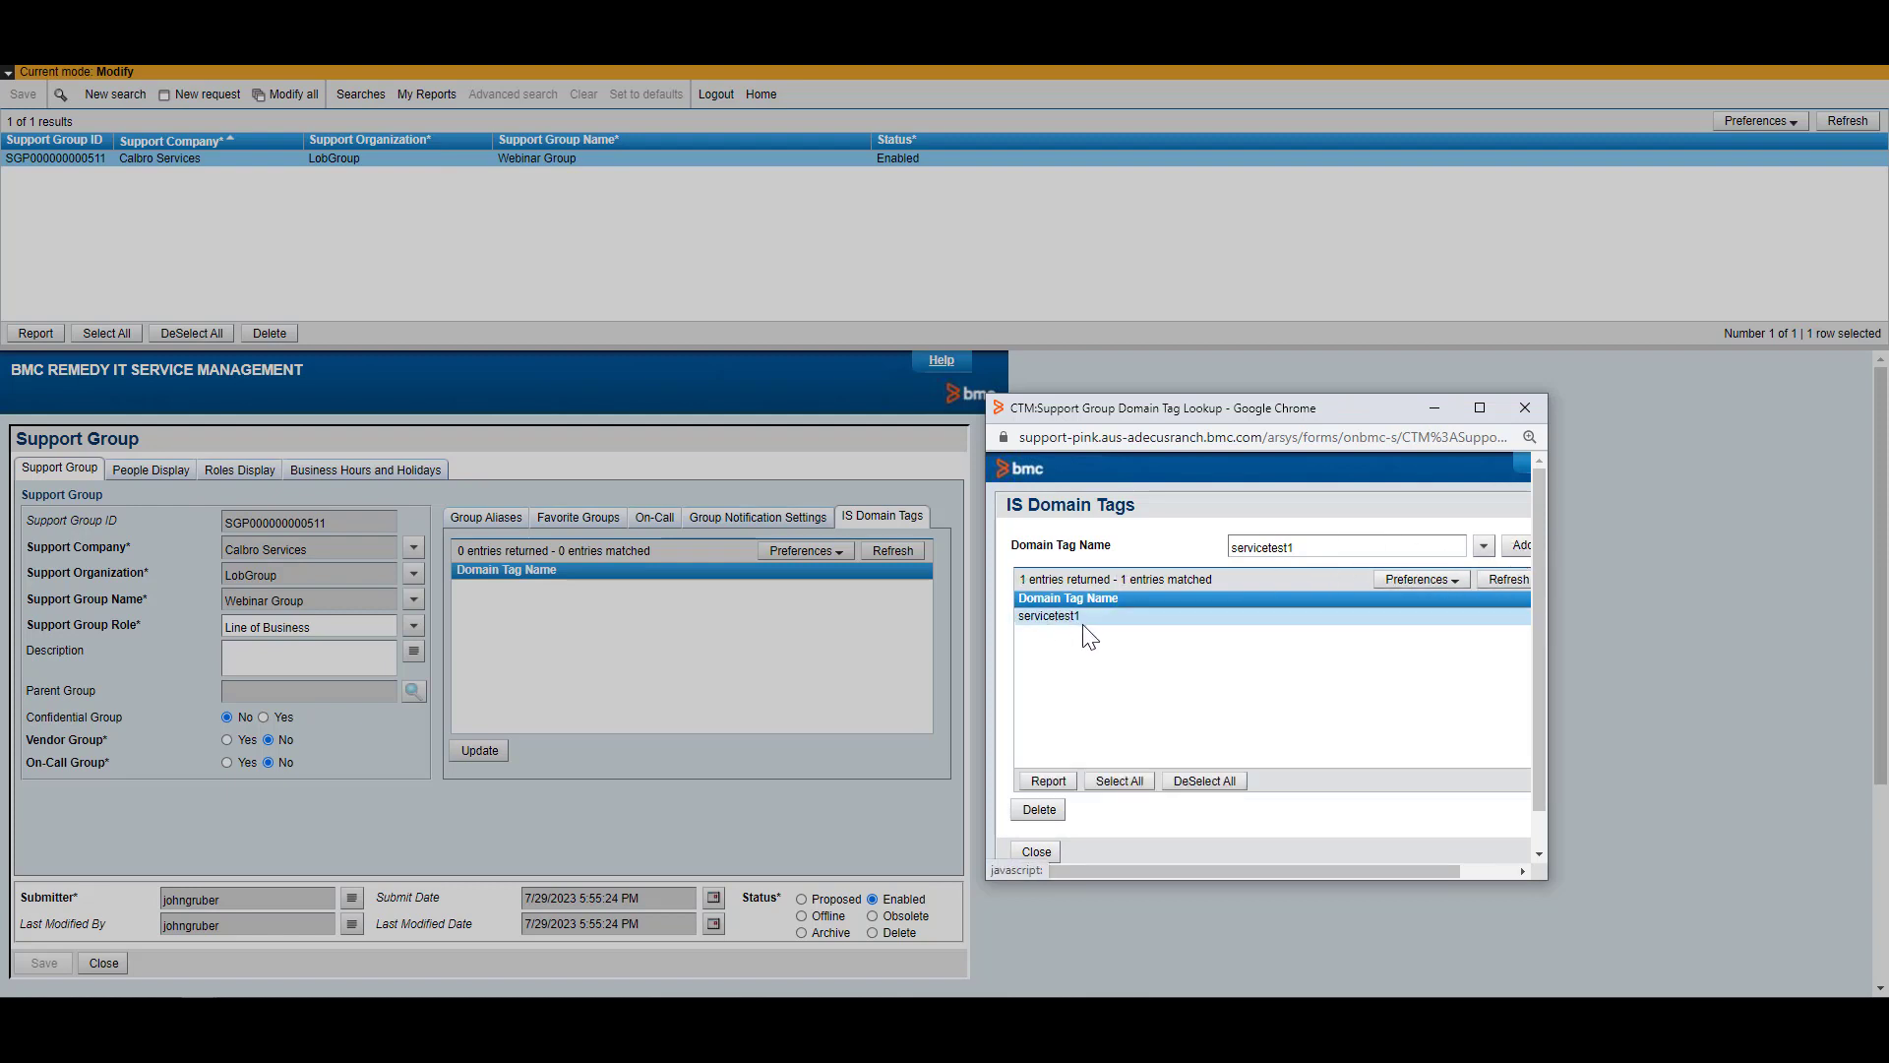
left_click(1036, 851)
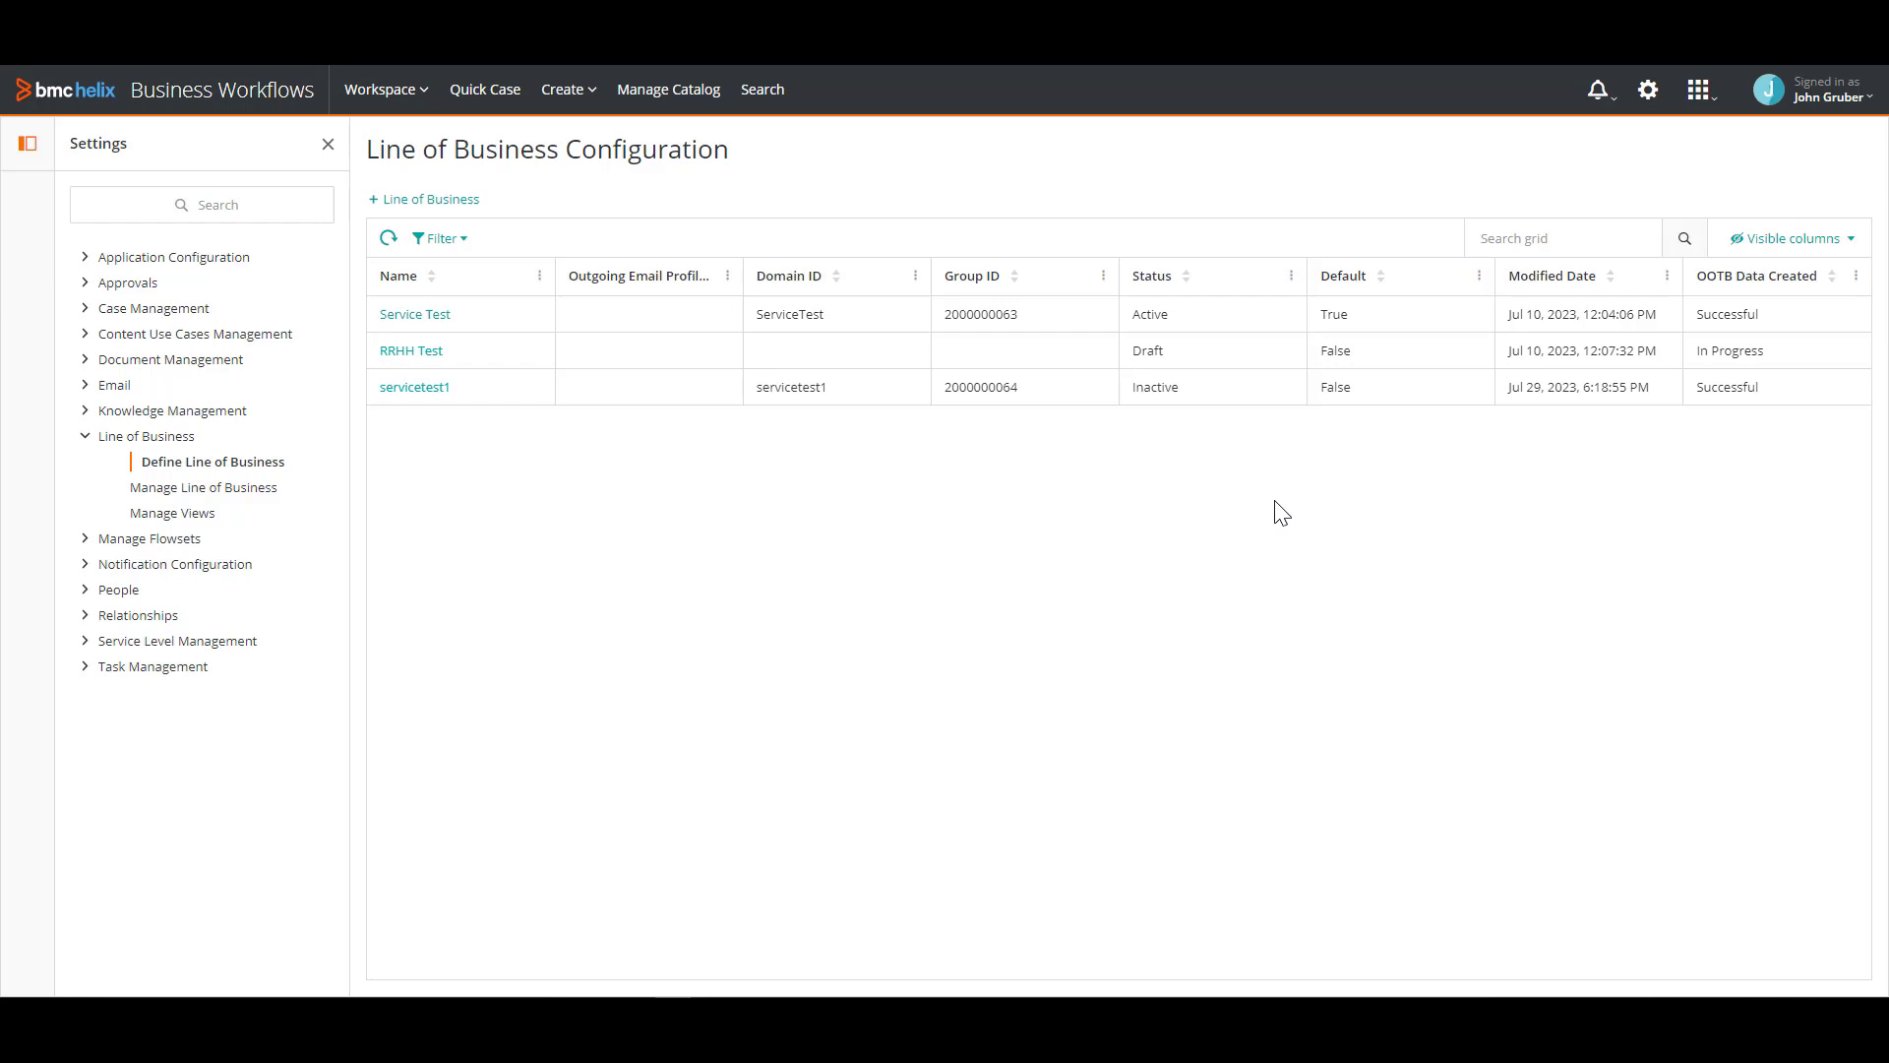
Set the status of the servicetest1 line of business to Active and save it.
left_click(431, 394)
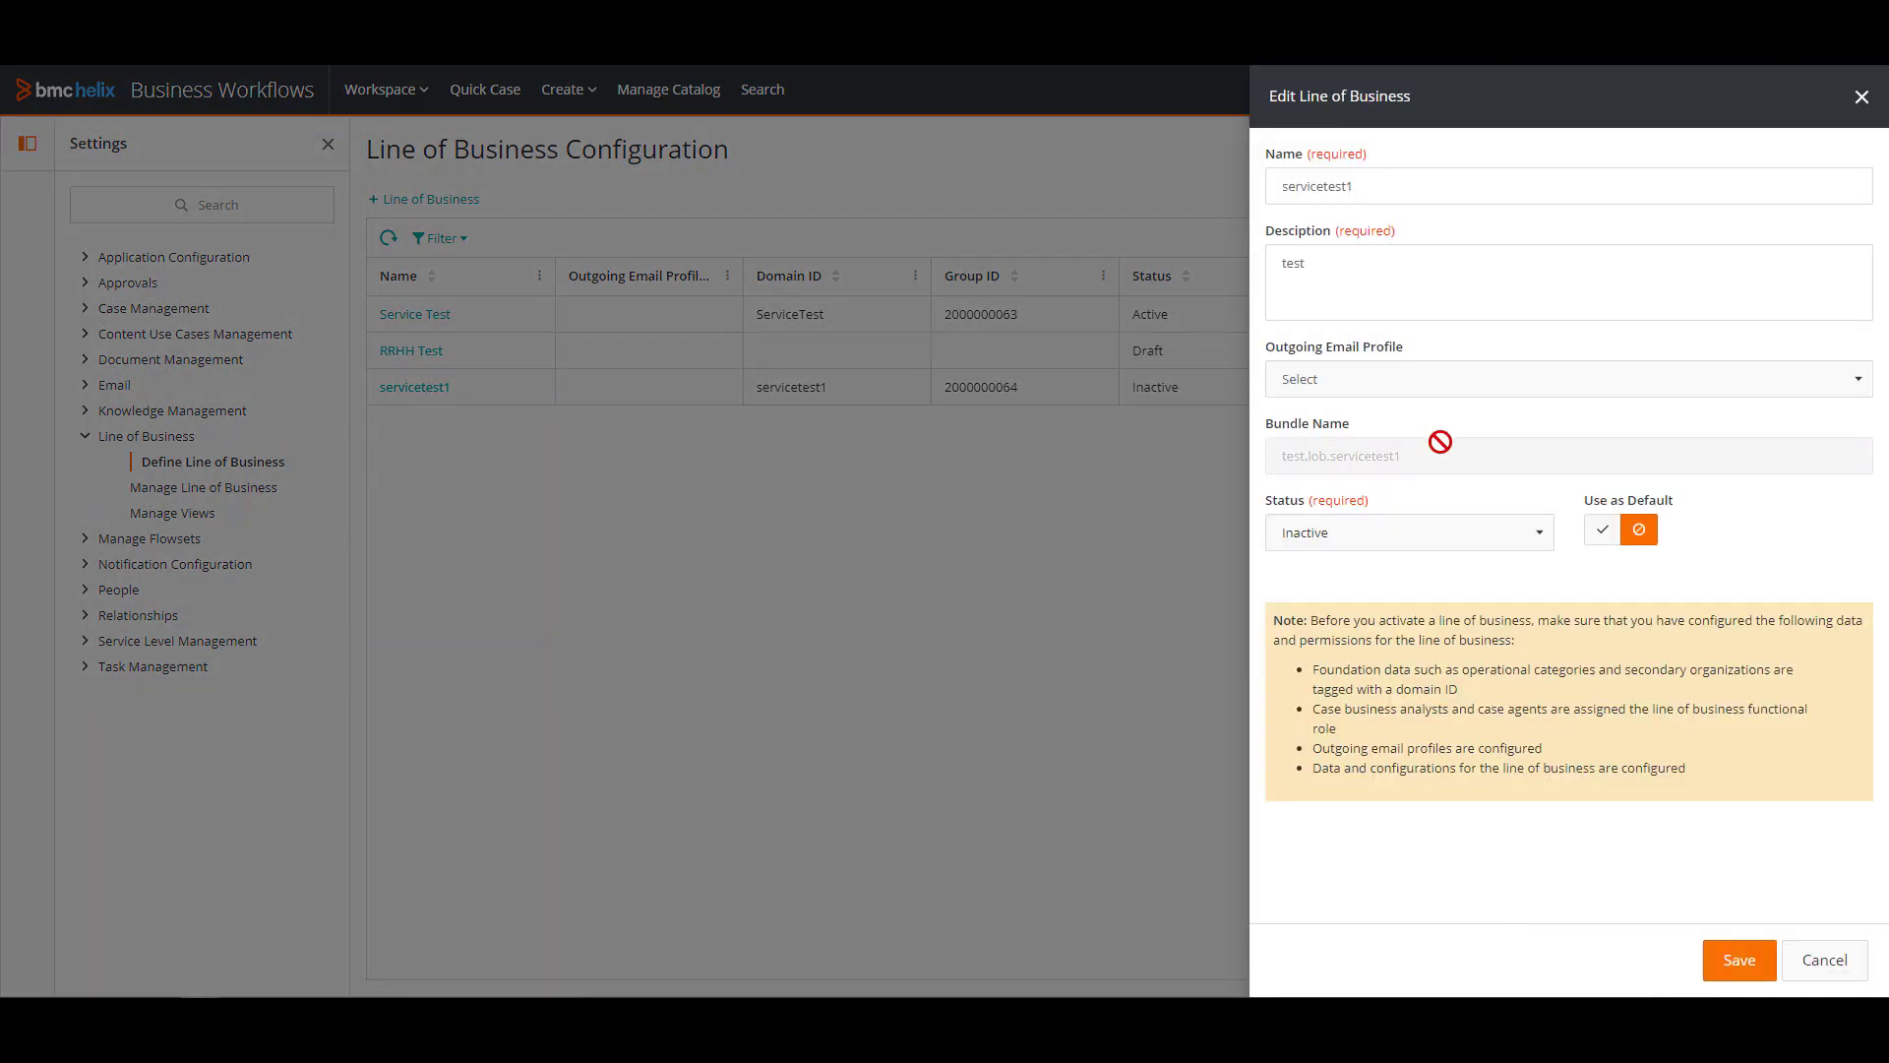
left_click(1397, 539)
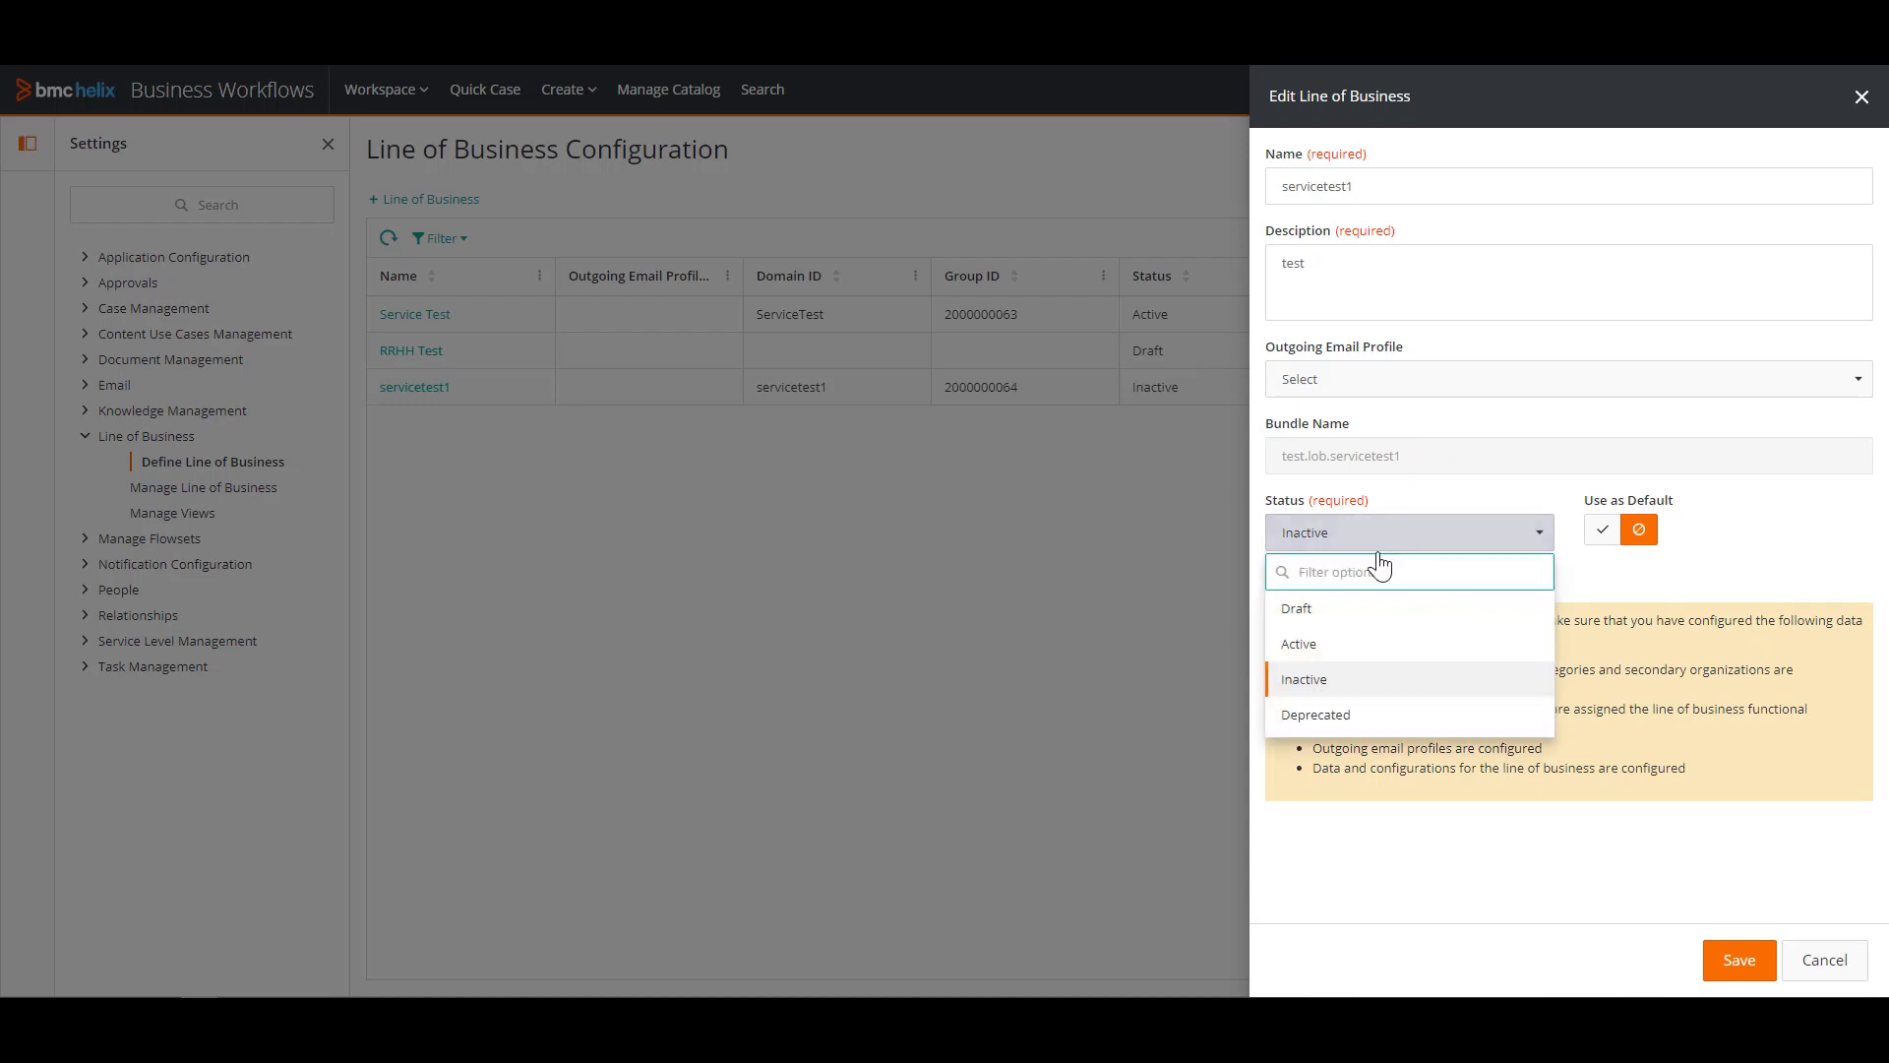
left_click(1338, 648)
left_click(1740, 962)
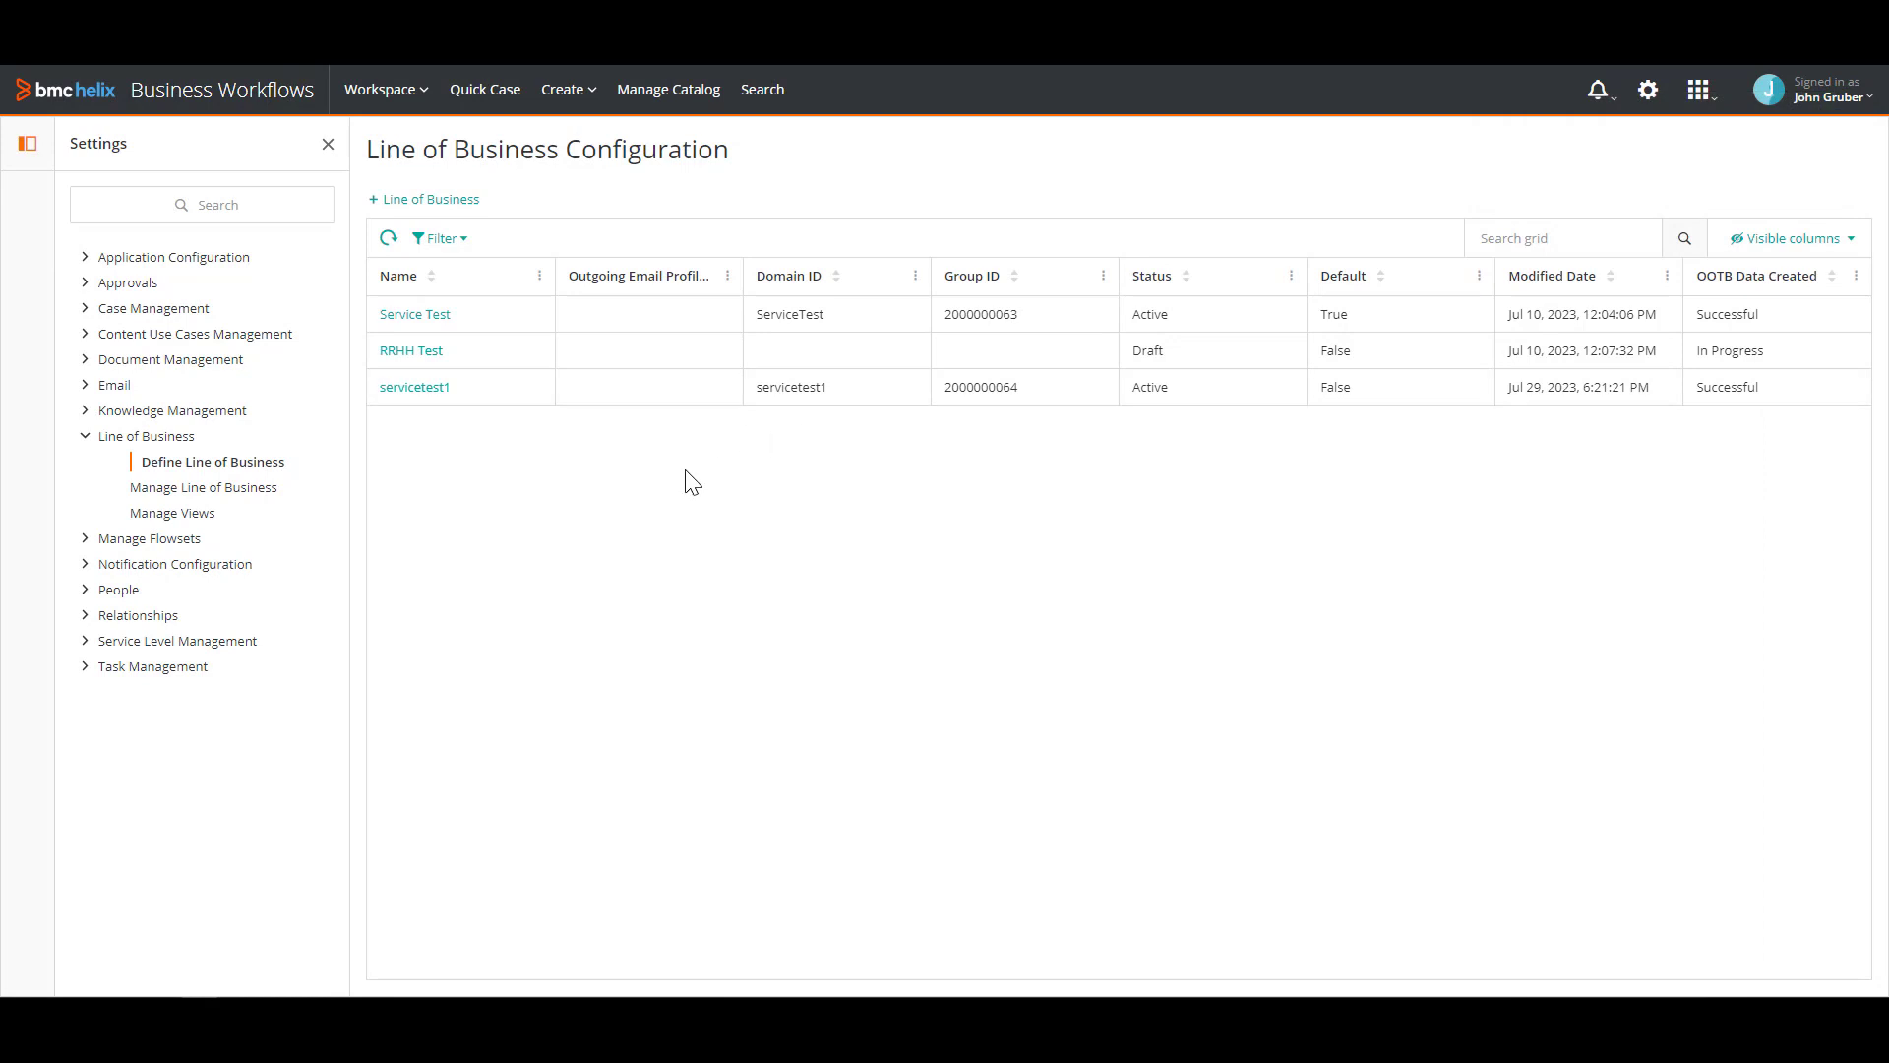
Search the settings for "template" and open the Case Management templates.
left_click(218, 206)
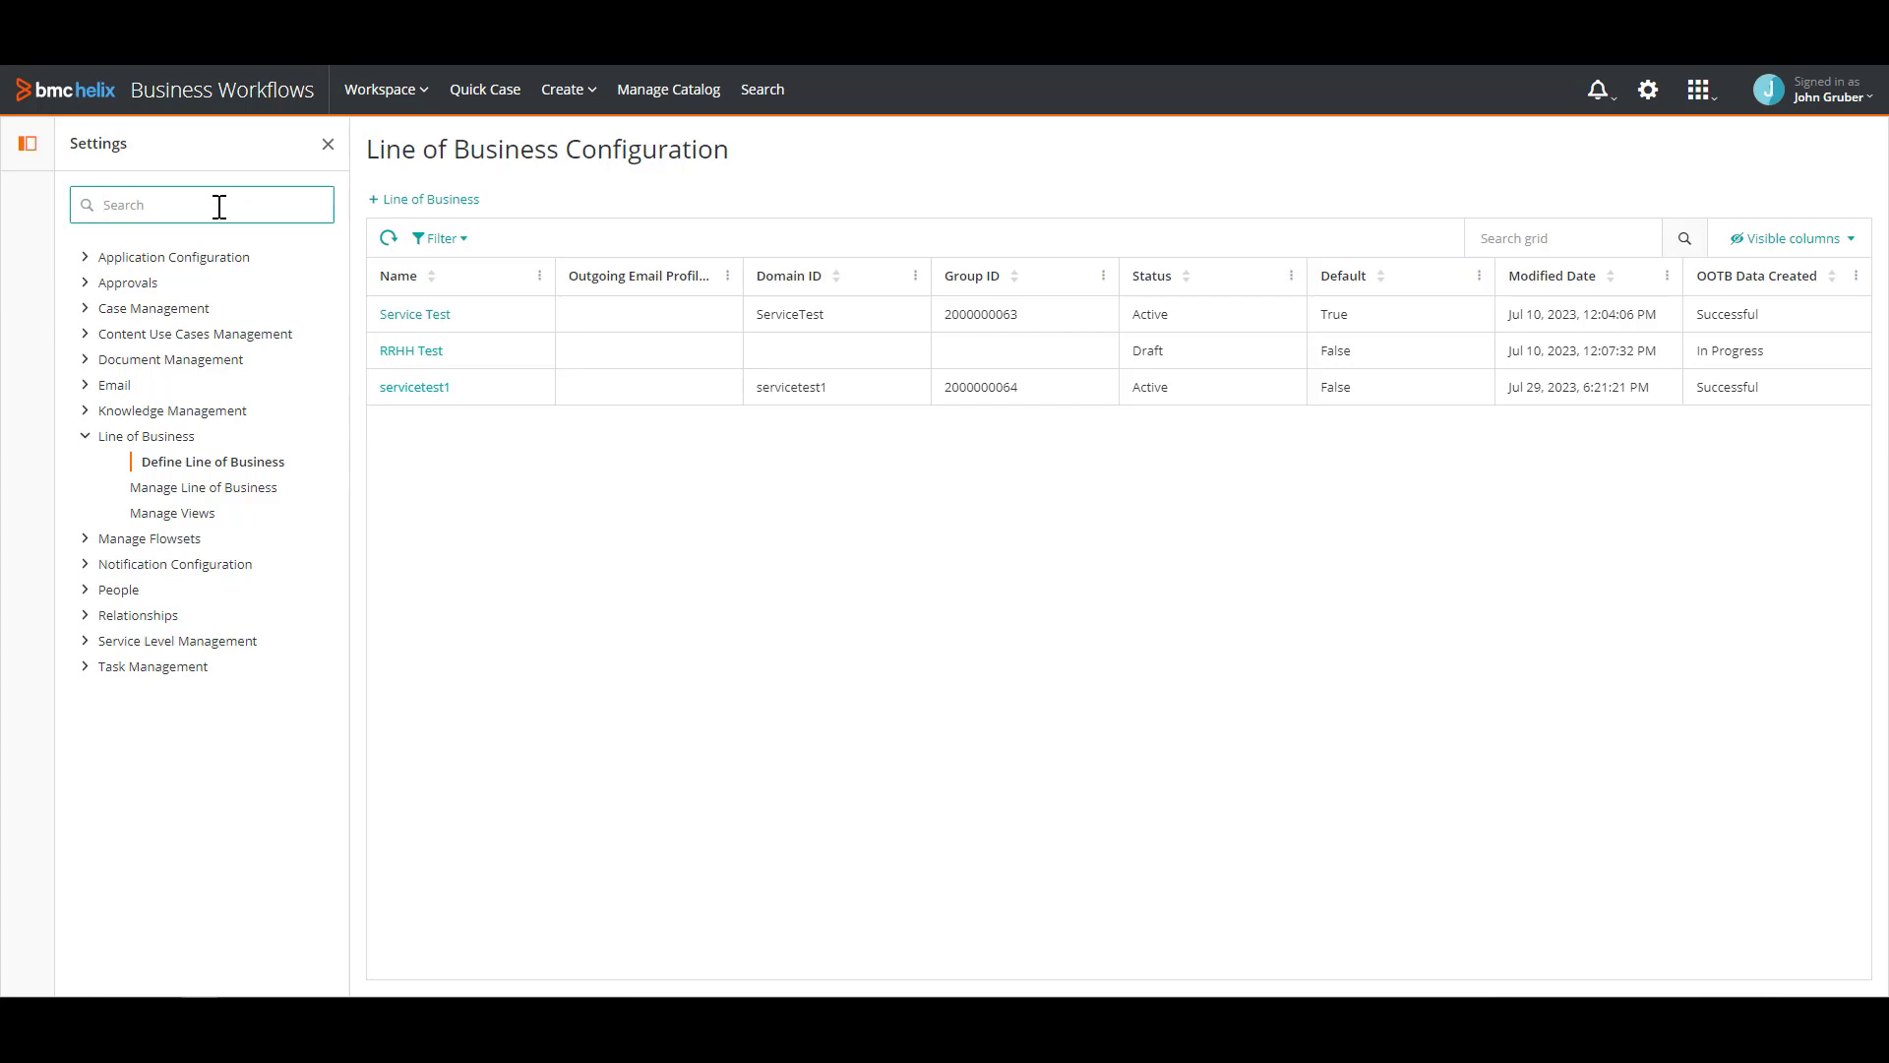
type("template")
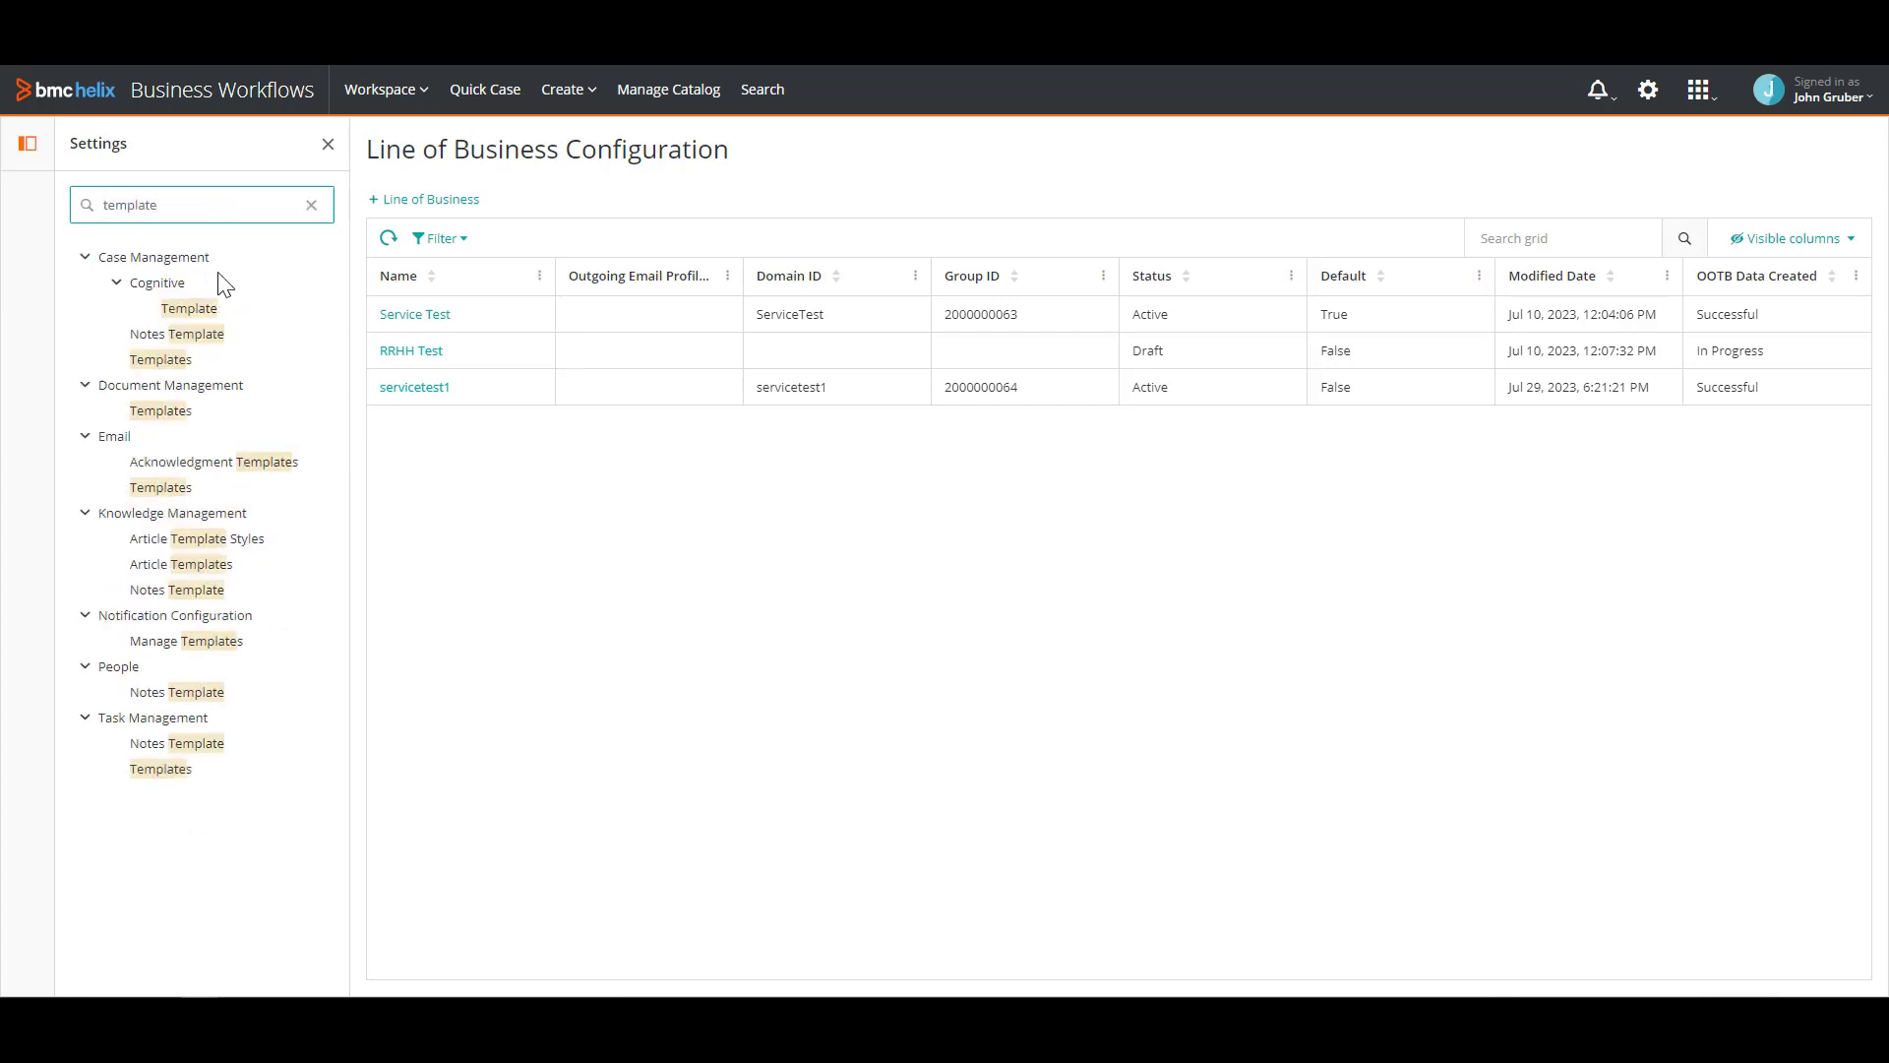
left_click(161, 359)
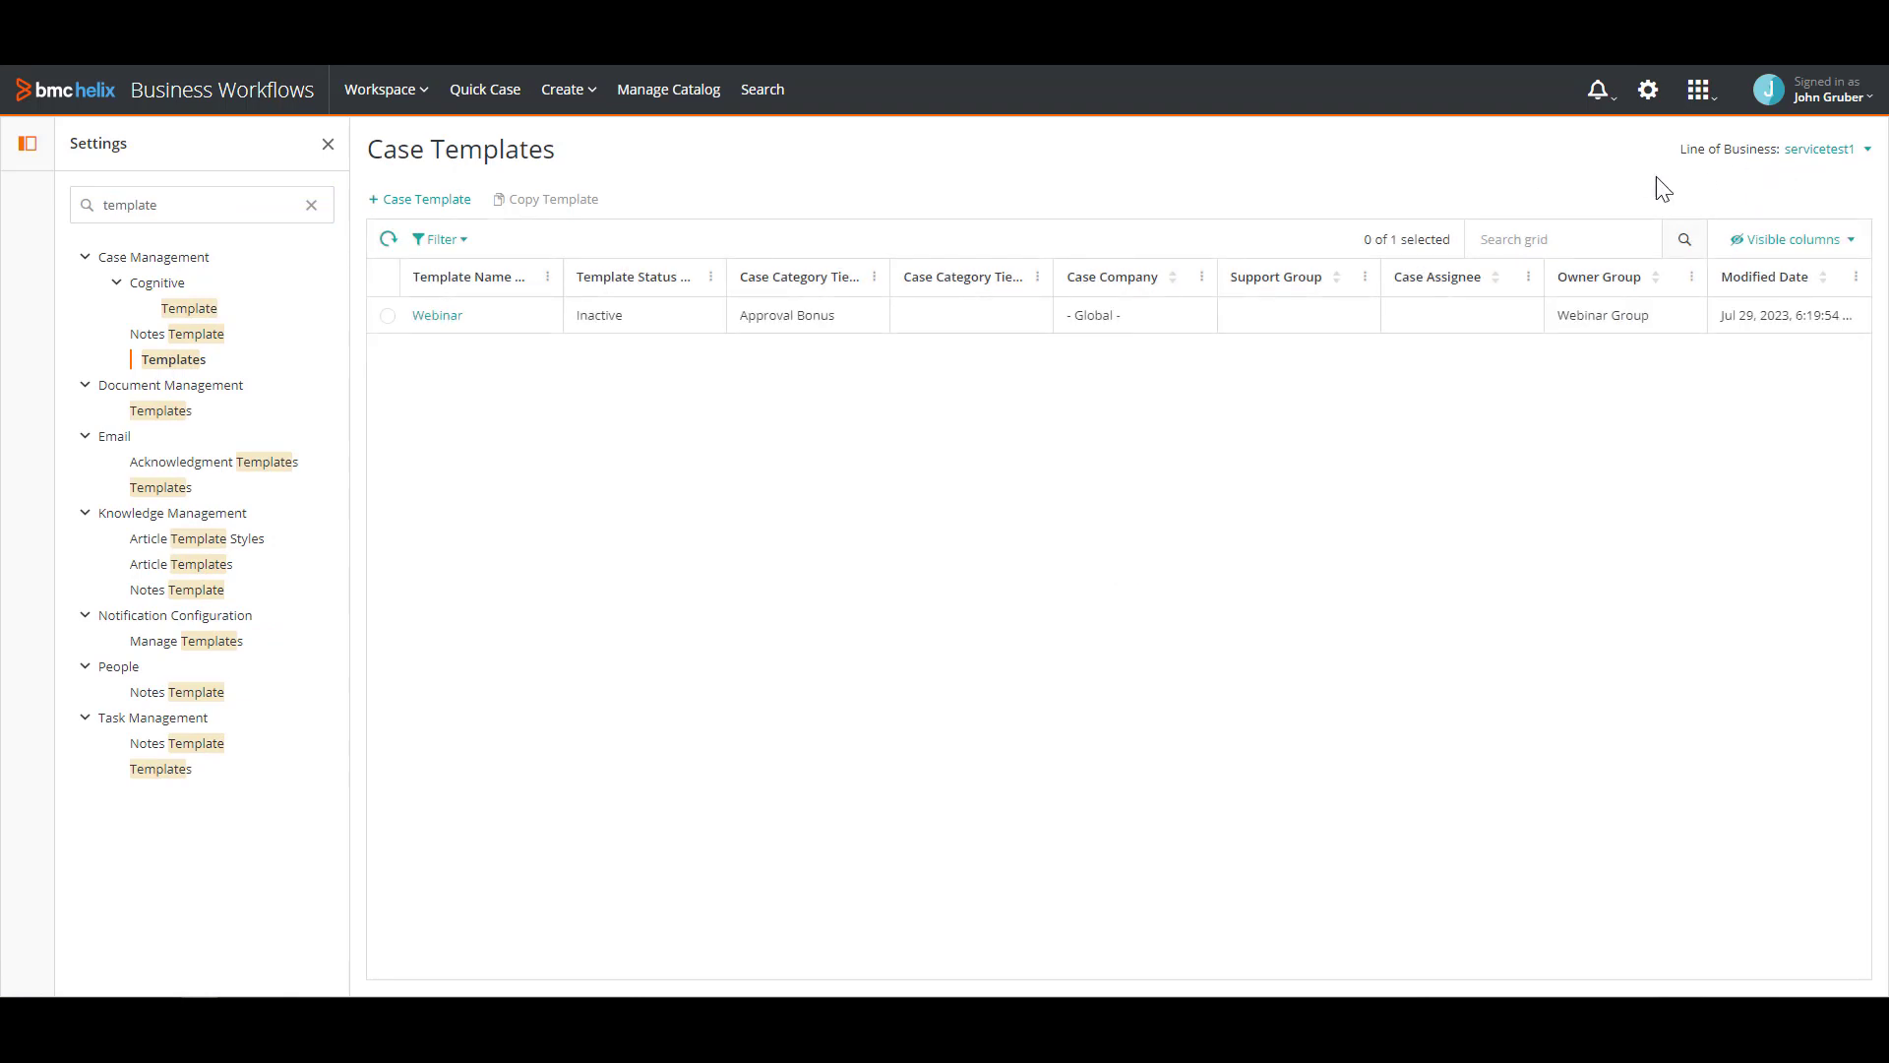
Start a new case template named "Webinar Test Template" with the case summary "Test Summary".
left_click(423, 200)
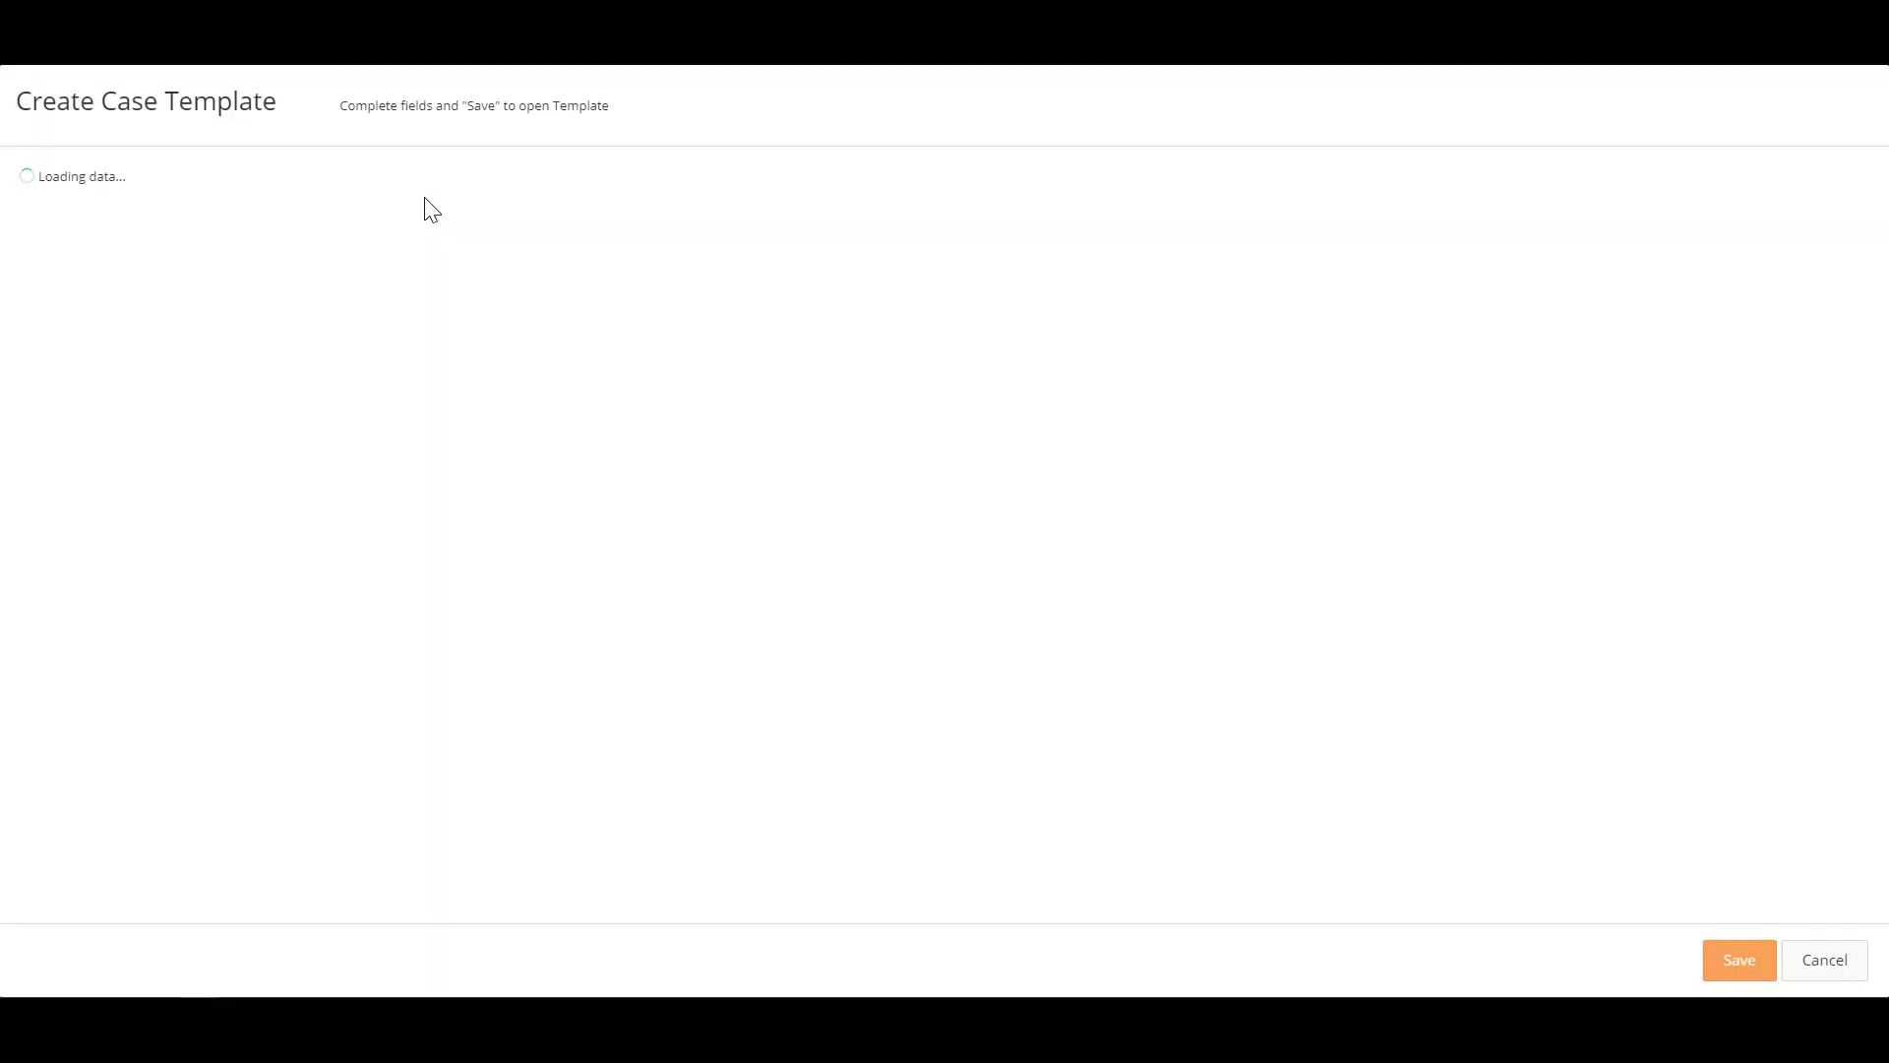
left_click(280, 201)
type("Webinar Tes")
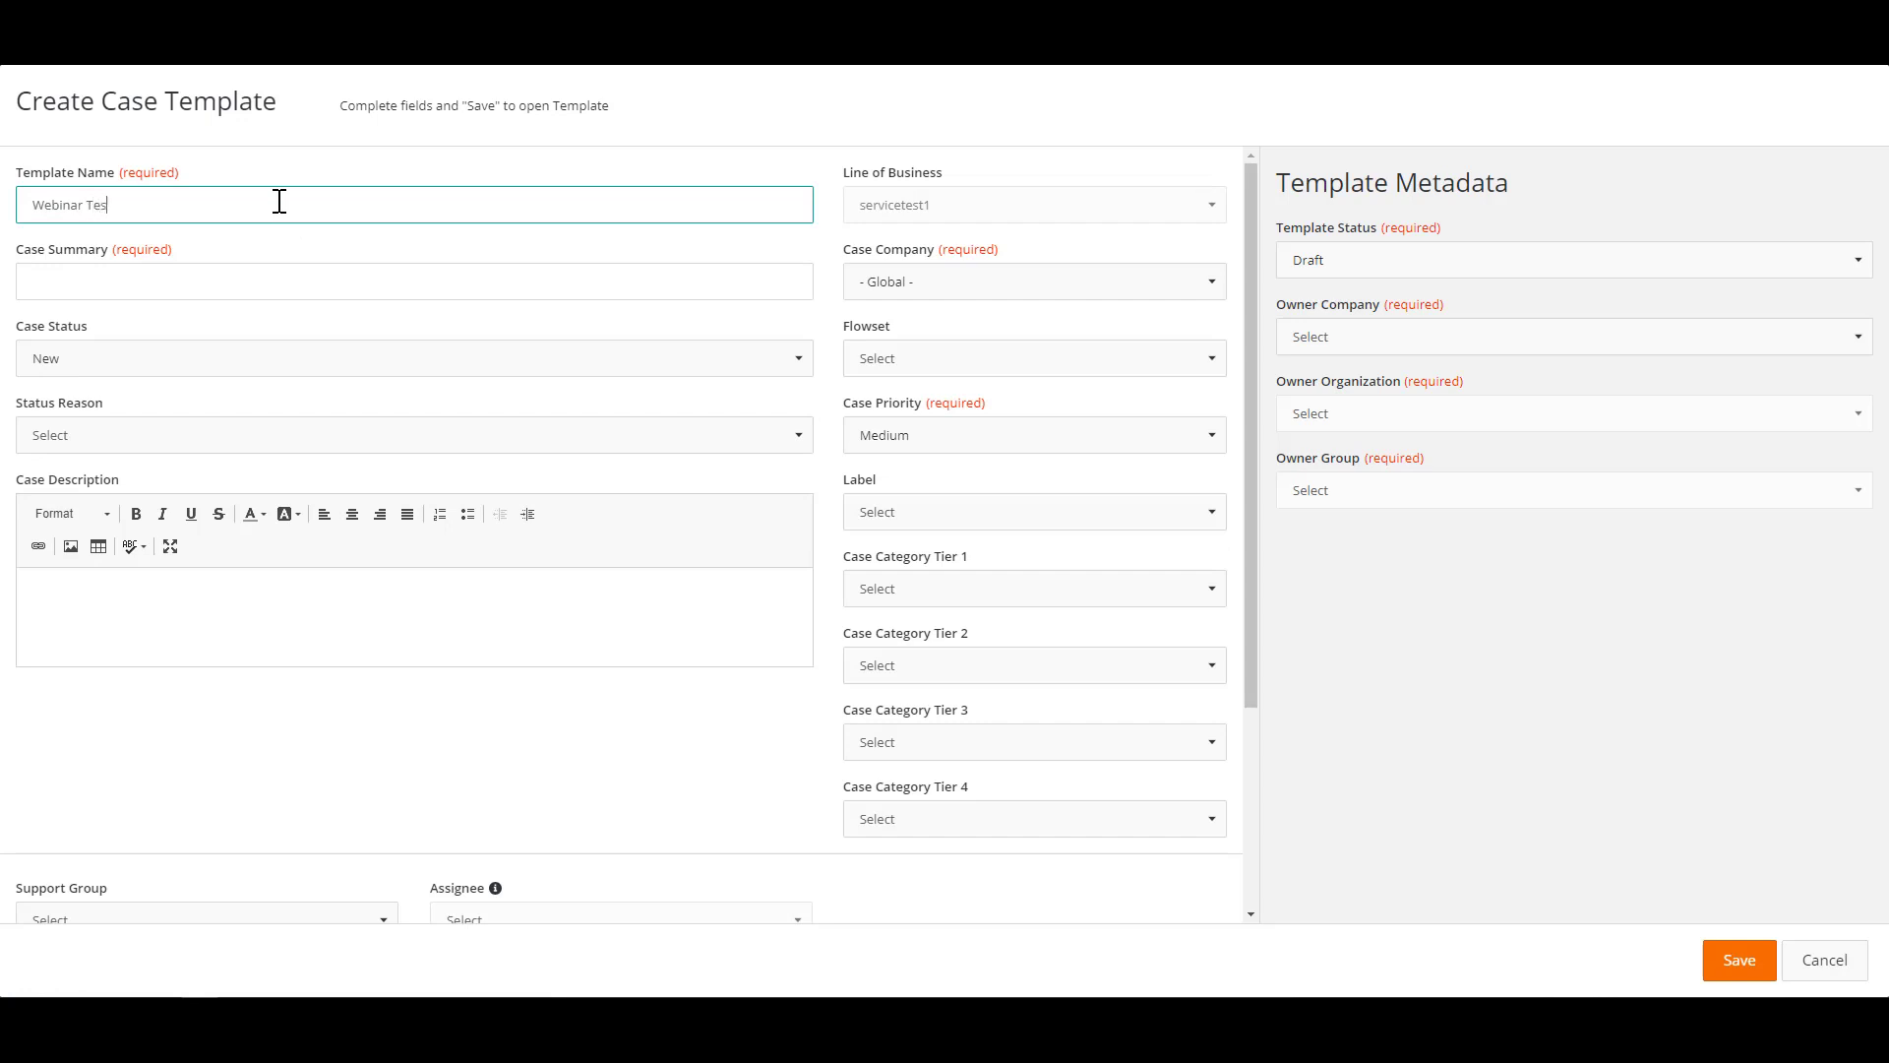
type("t Template")
left_click(180, 275)
type("Test")
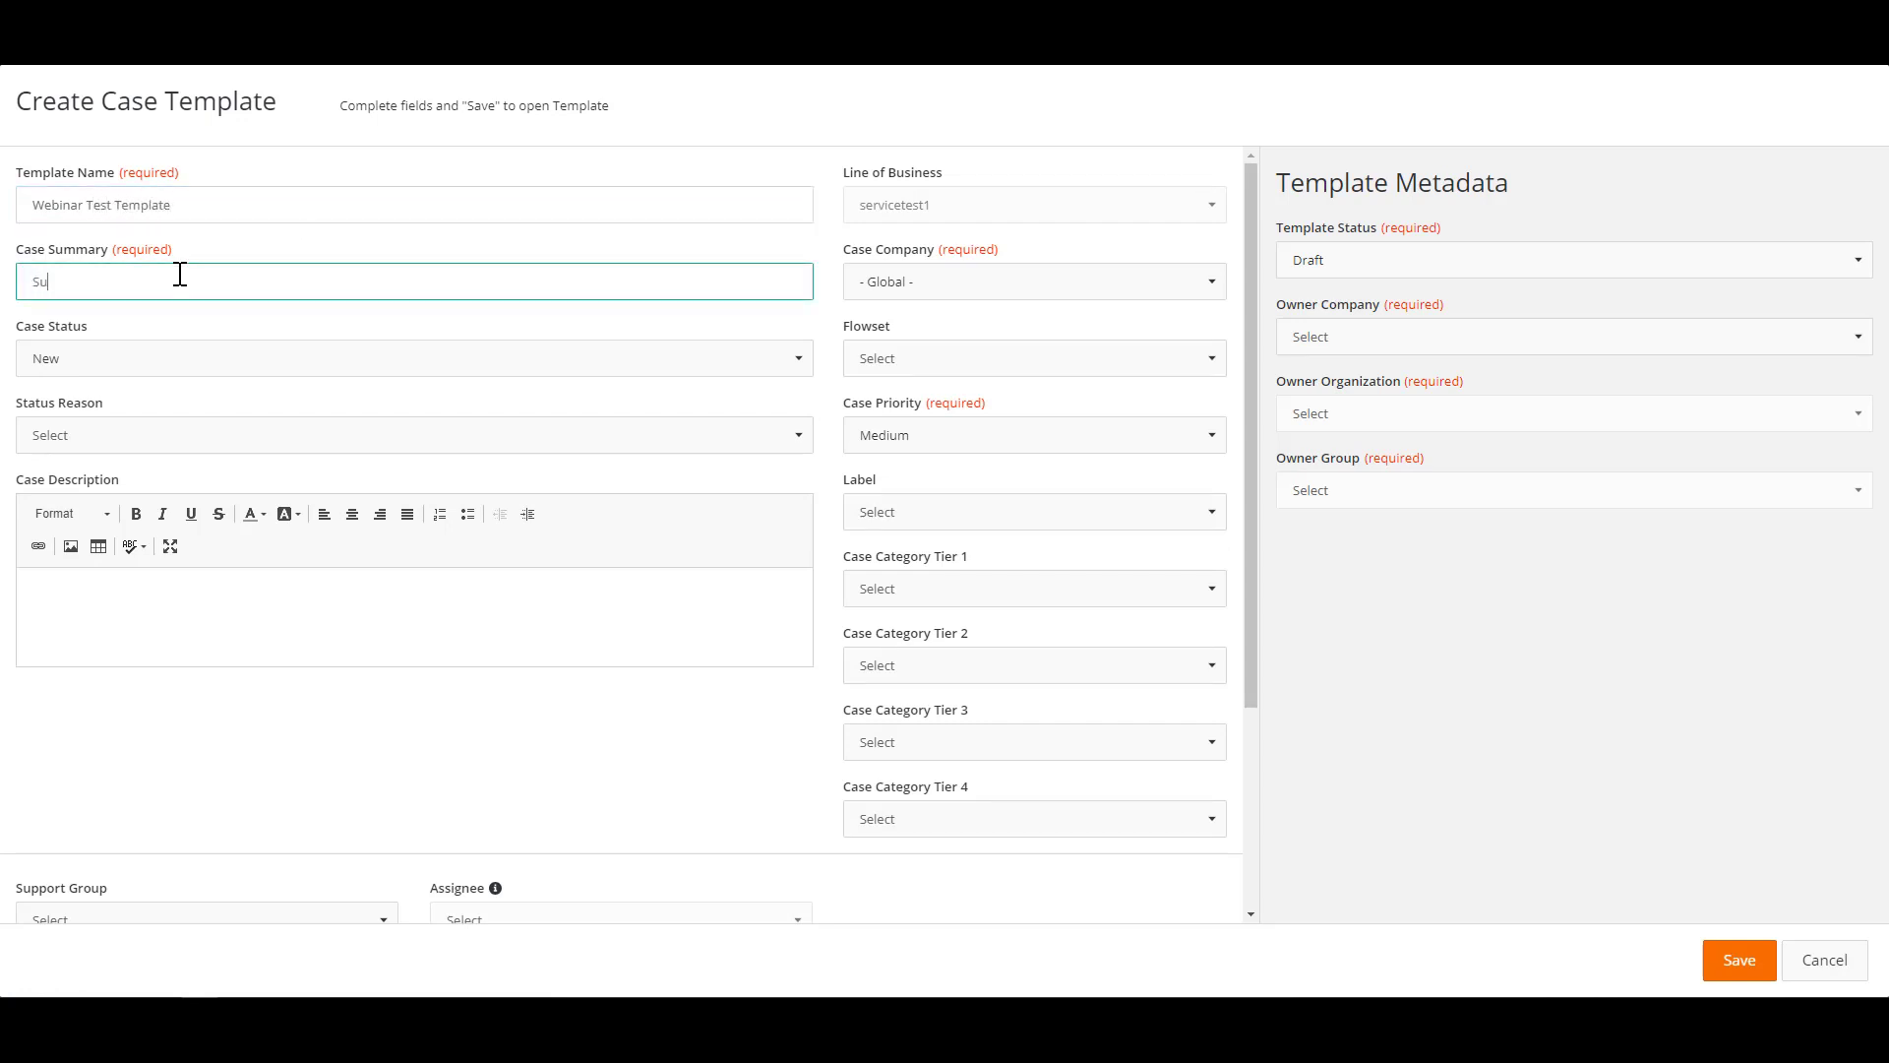
key("BackSpace")
key("BackSpace")
key("BackSpace")
type("est Summary")
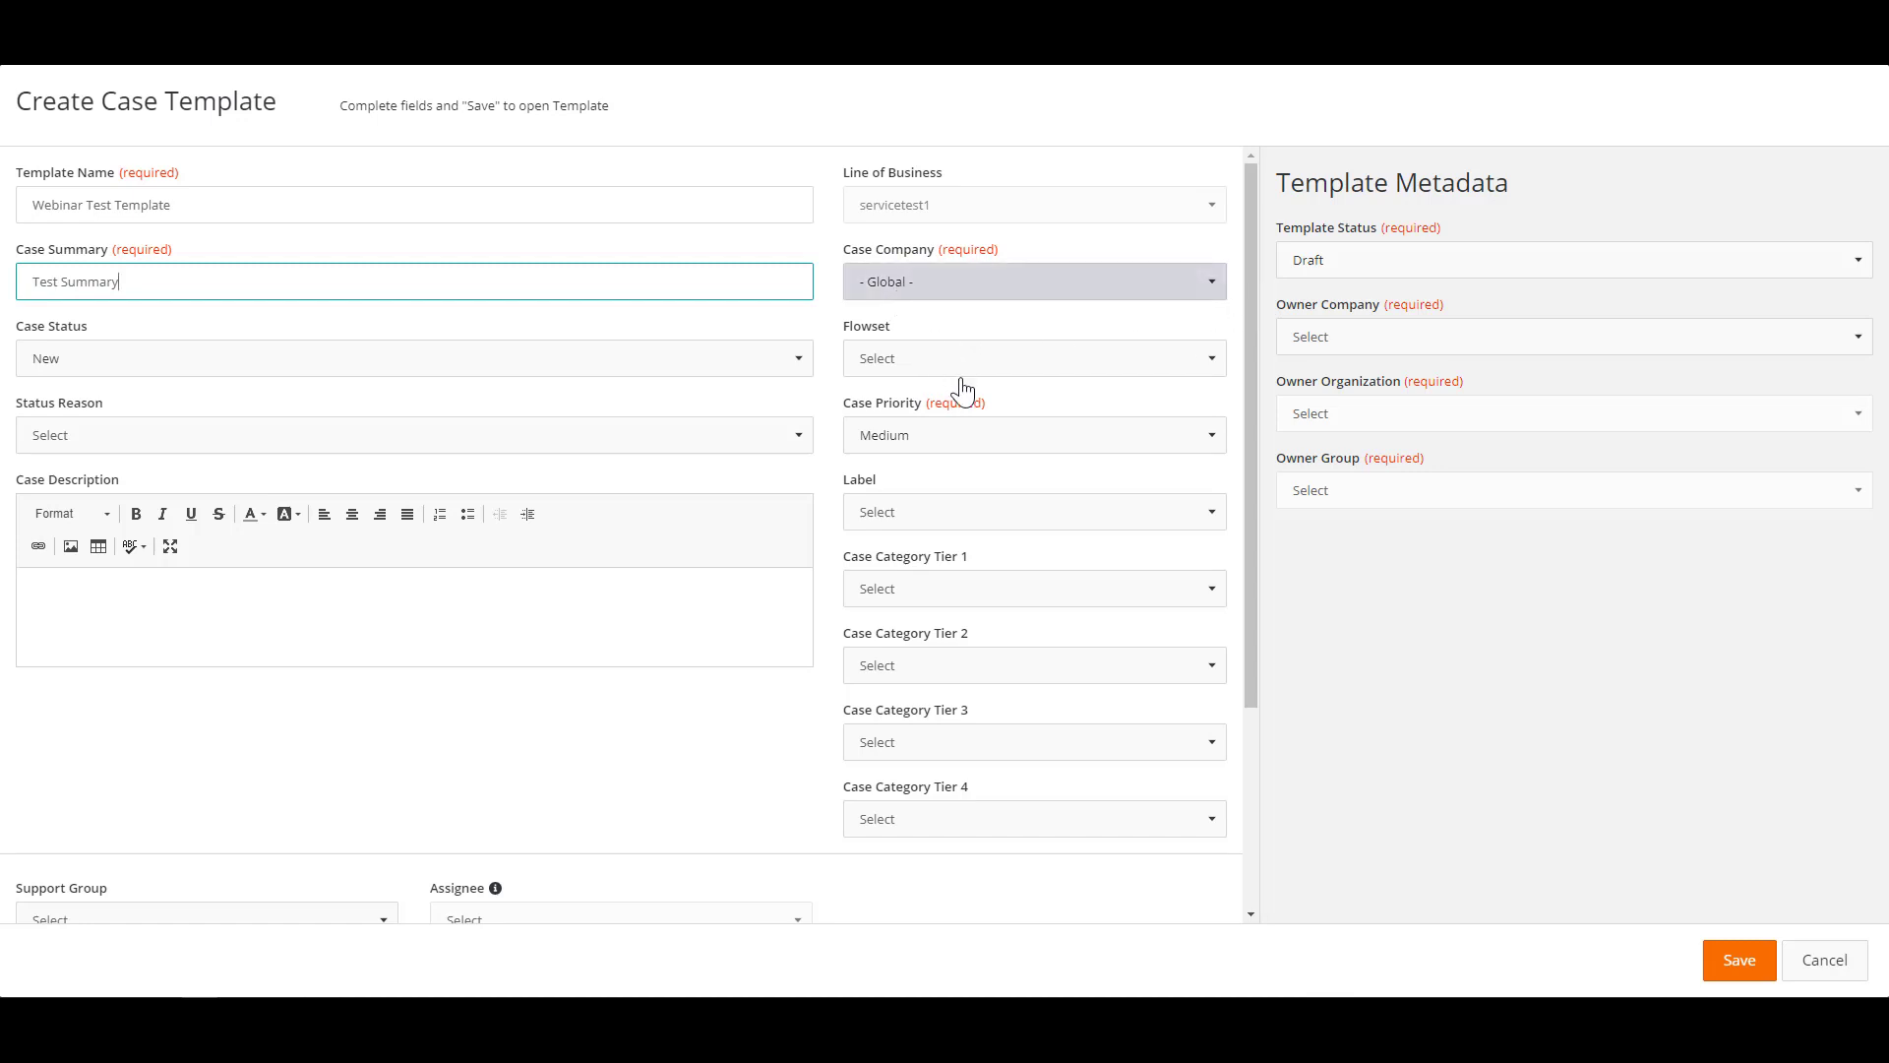
Set the template's case priority to High and its Case Category Tier 1 to Approval Bonus.
left_click(949, 449)
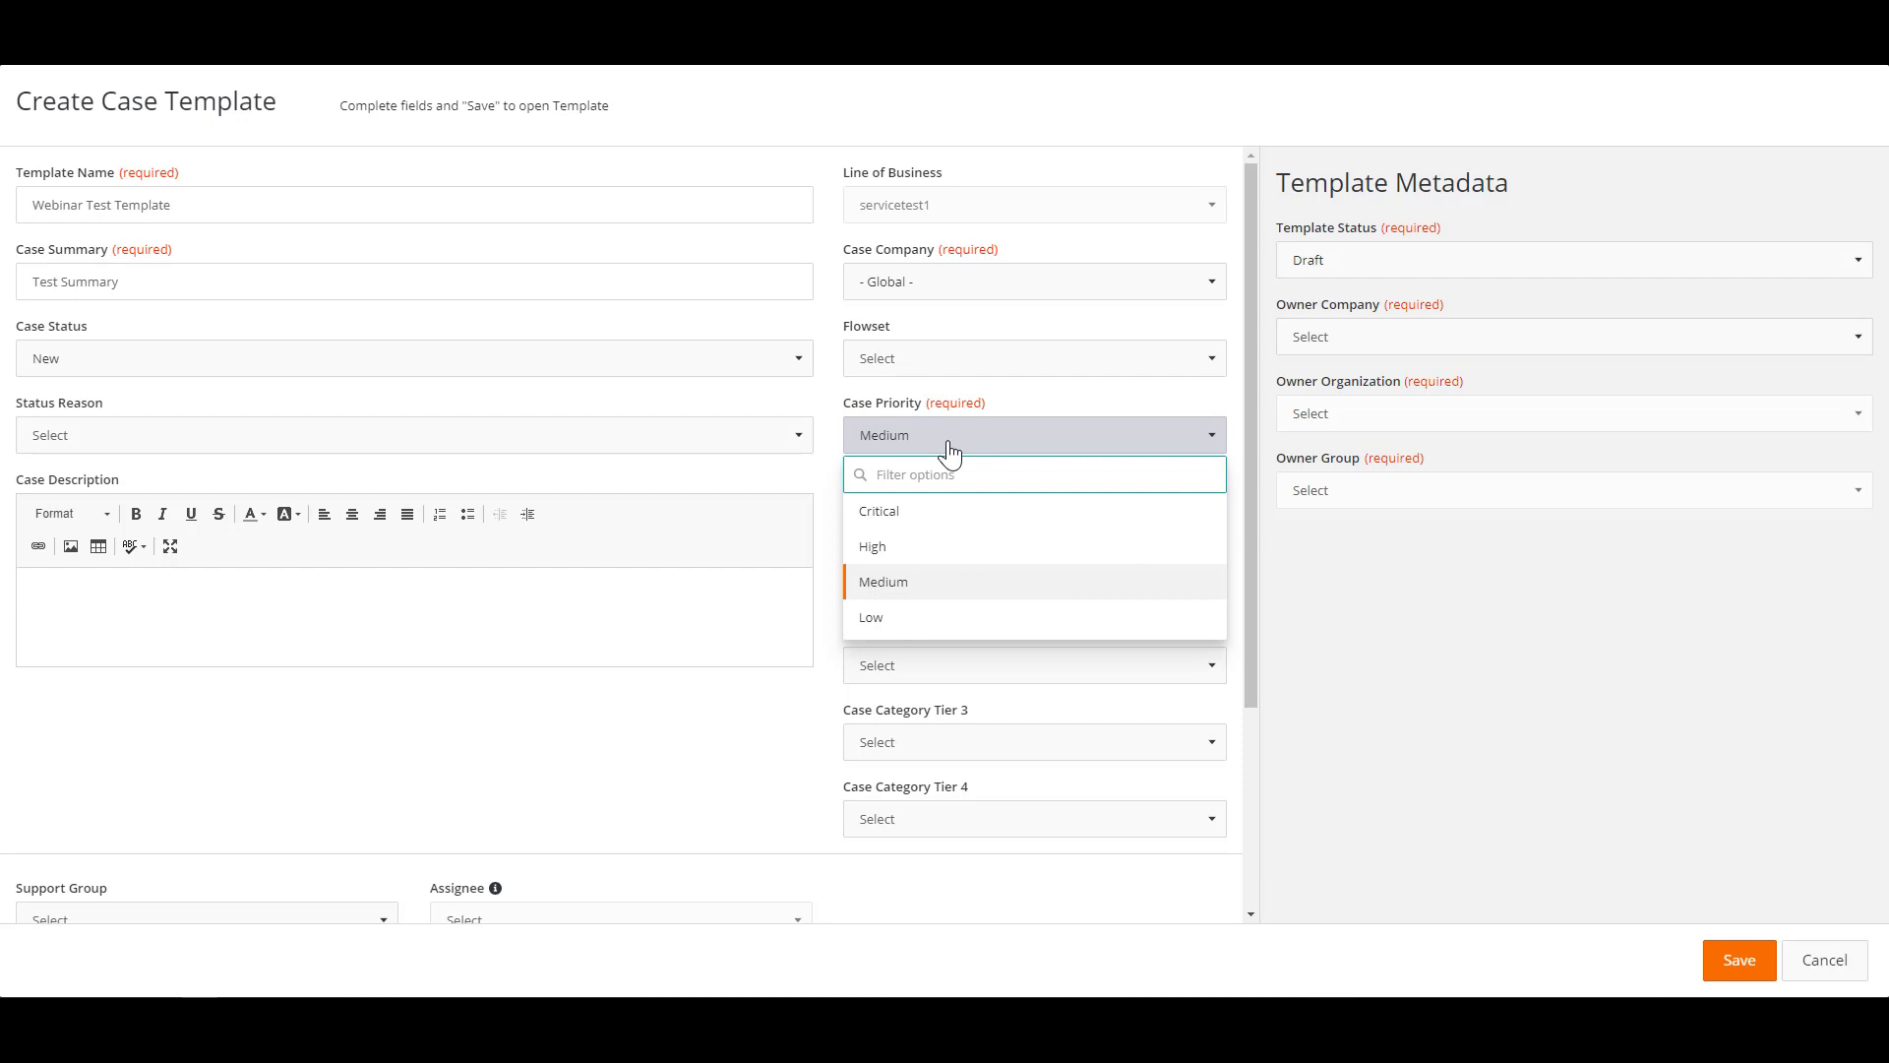
left_click(897, 547)
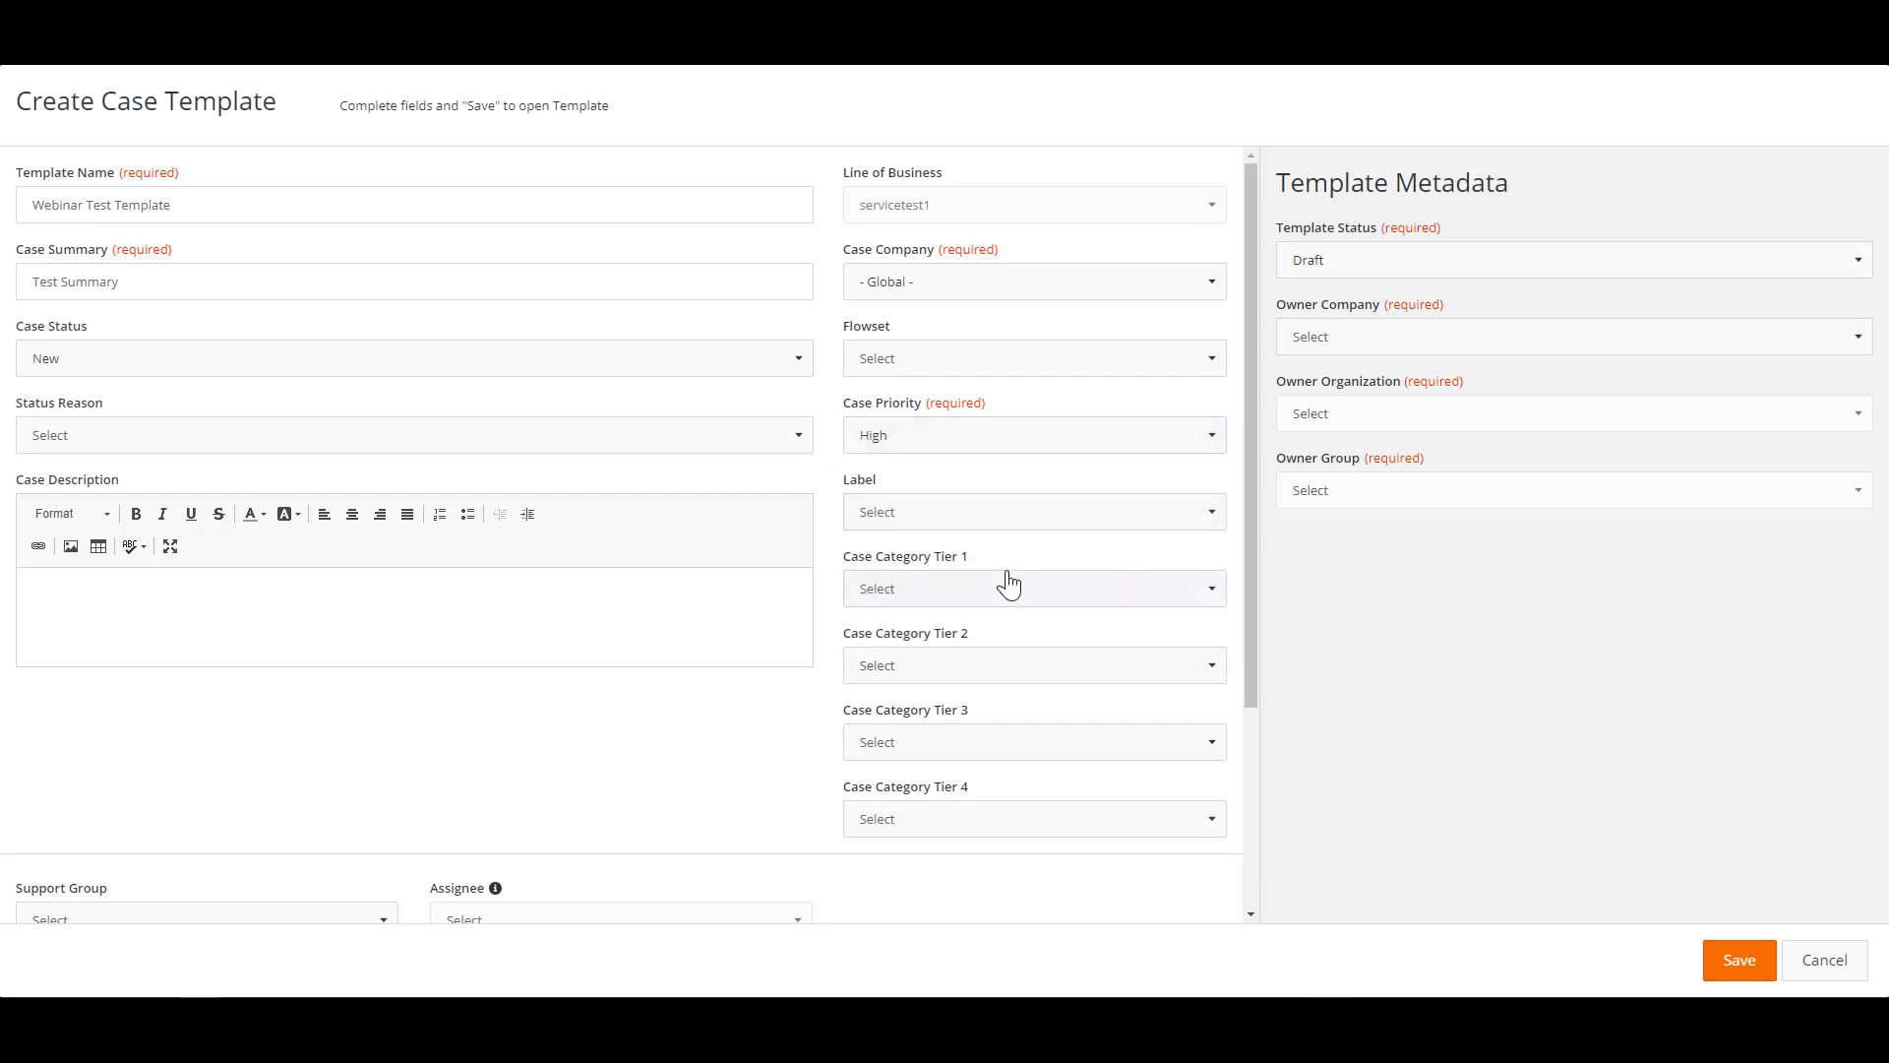
left_click(1079, 590)
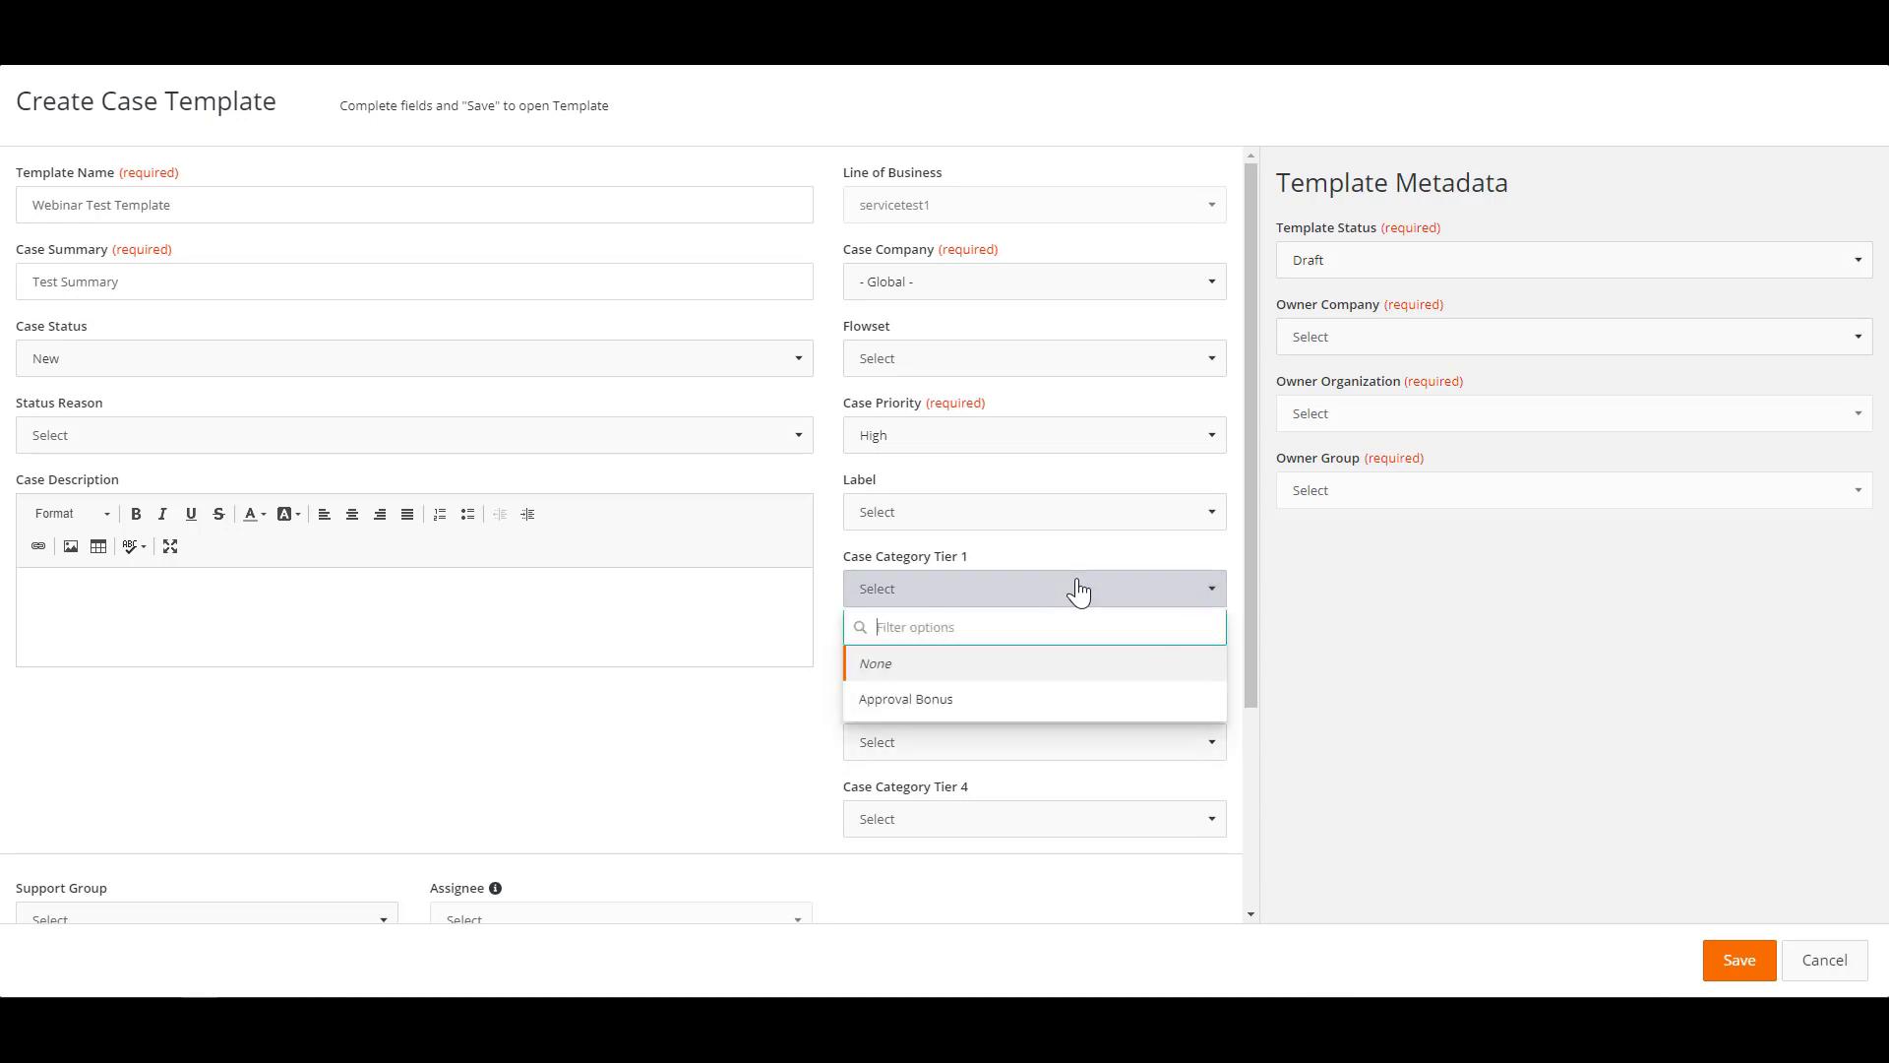
left_click(918, 708)
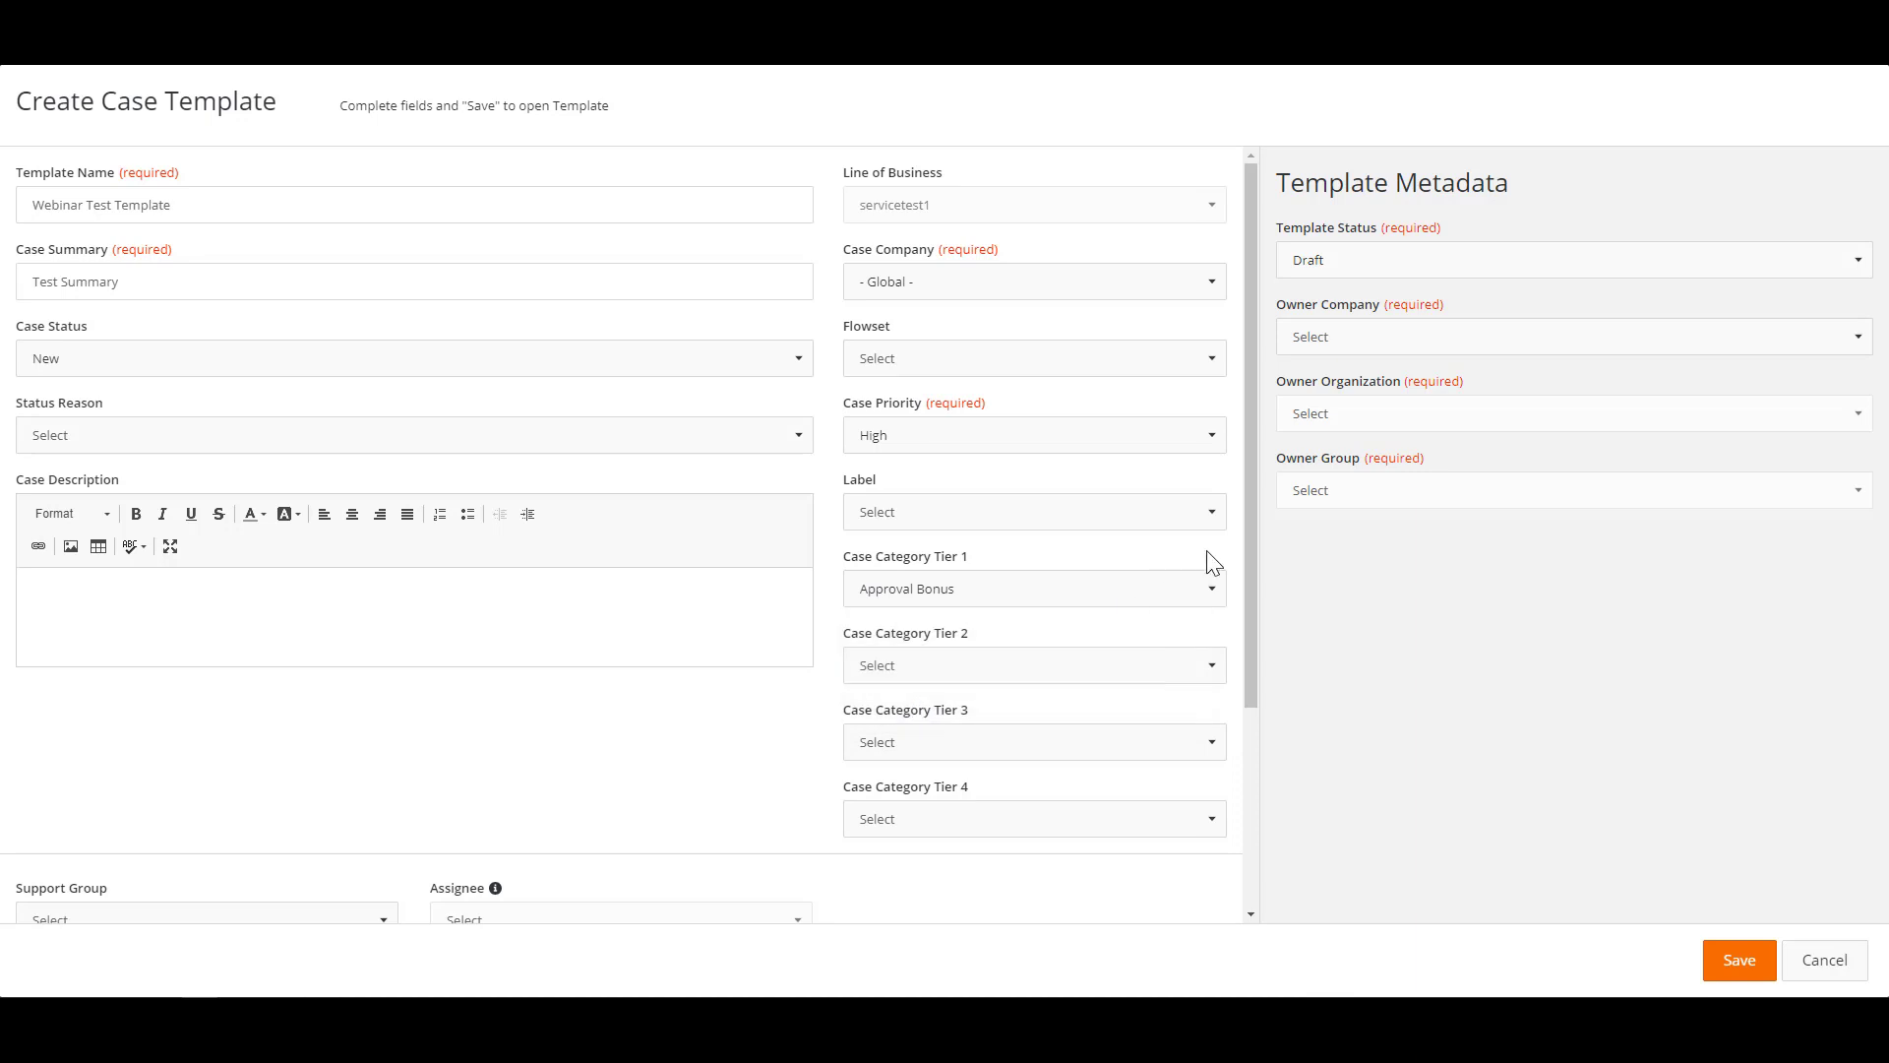
Set the template's owner company to Calbro Services, owner organization to LobGroup and owner group to Webinar Group.
left_click(1366, 346)
left_click(1353, 482)
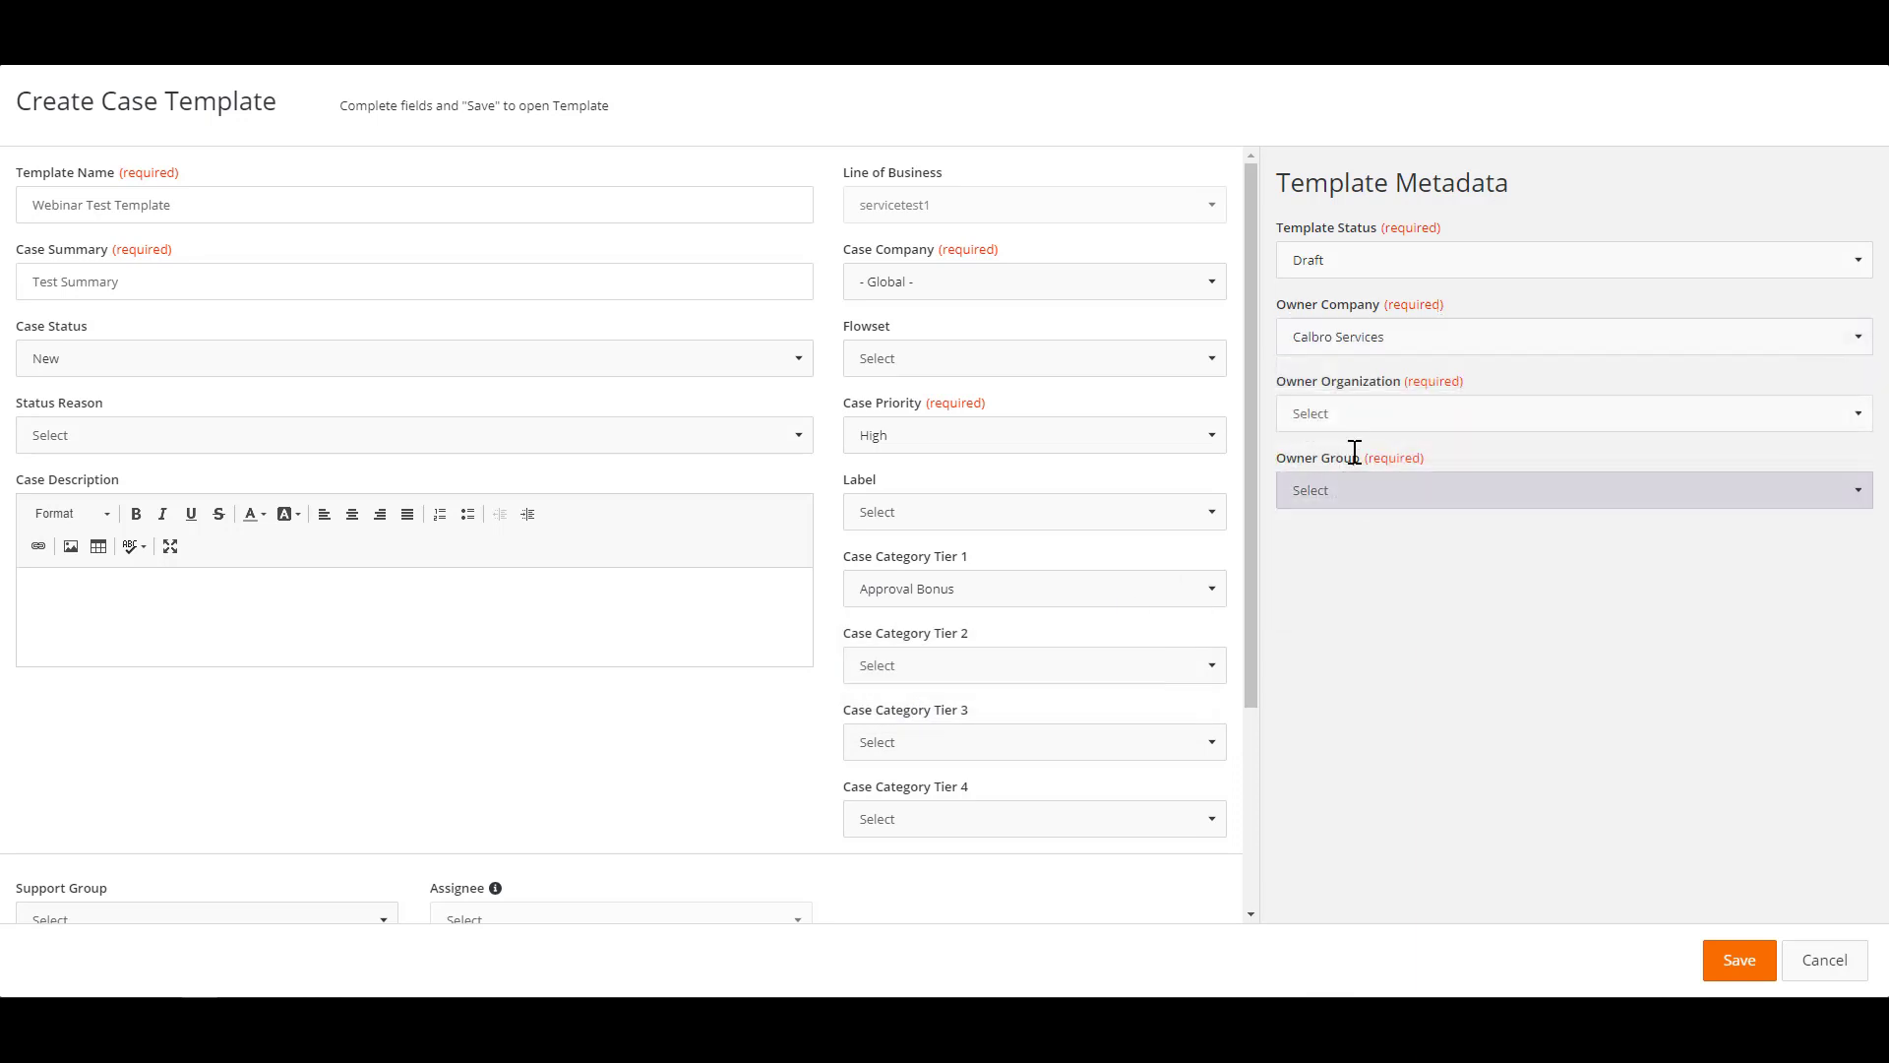
left_click(1359, 425)
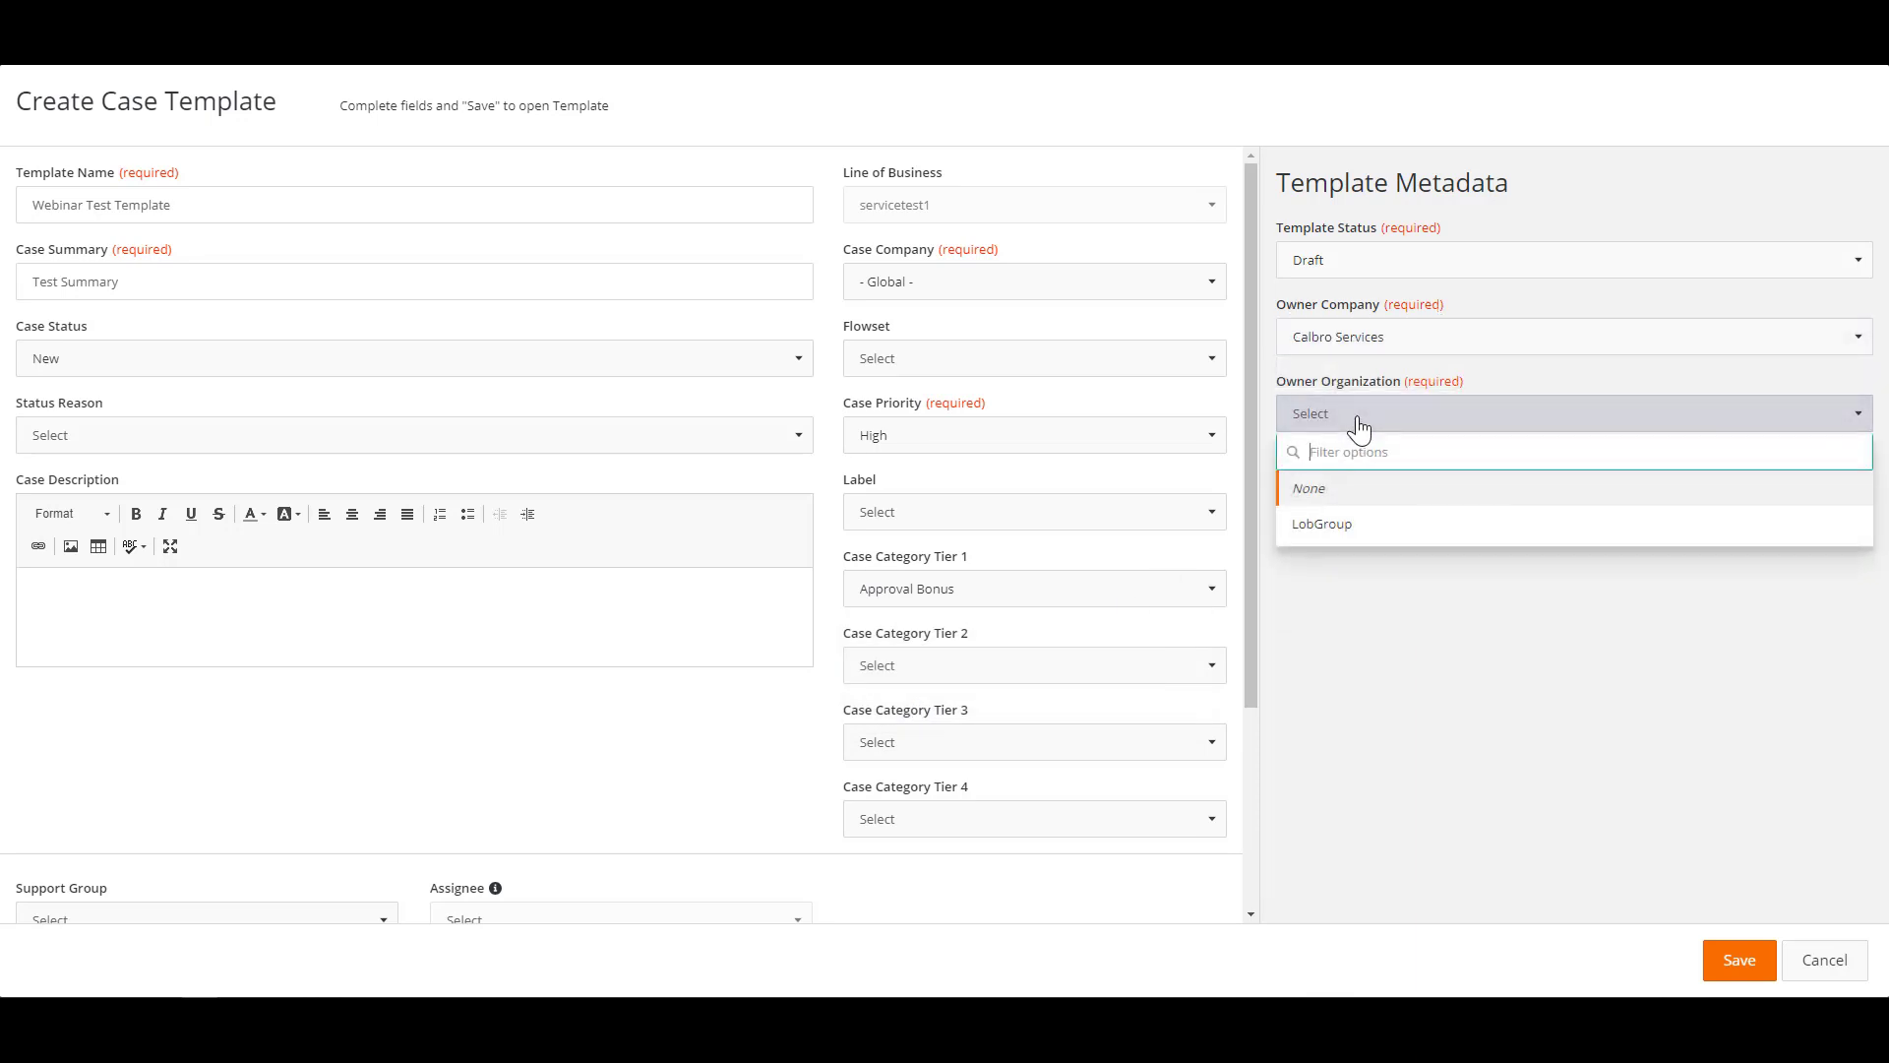
left_click(1317, 527)
left_click(1338, 495)
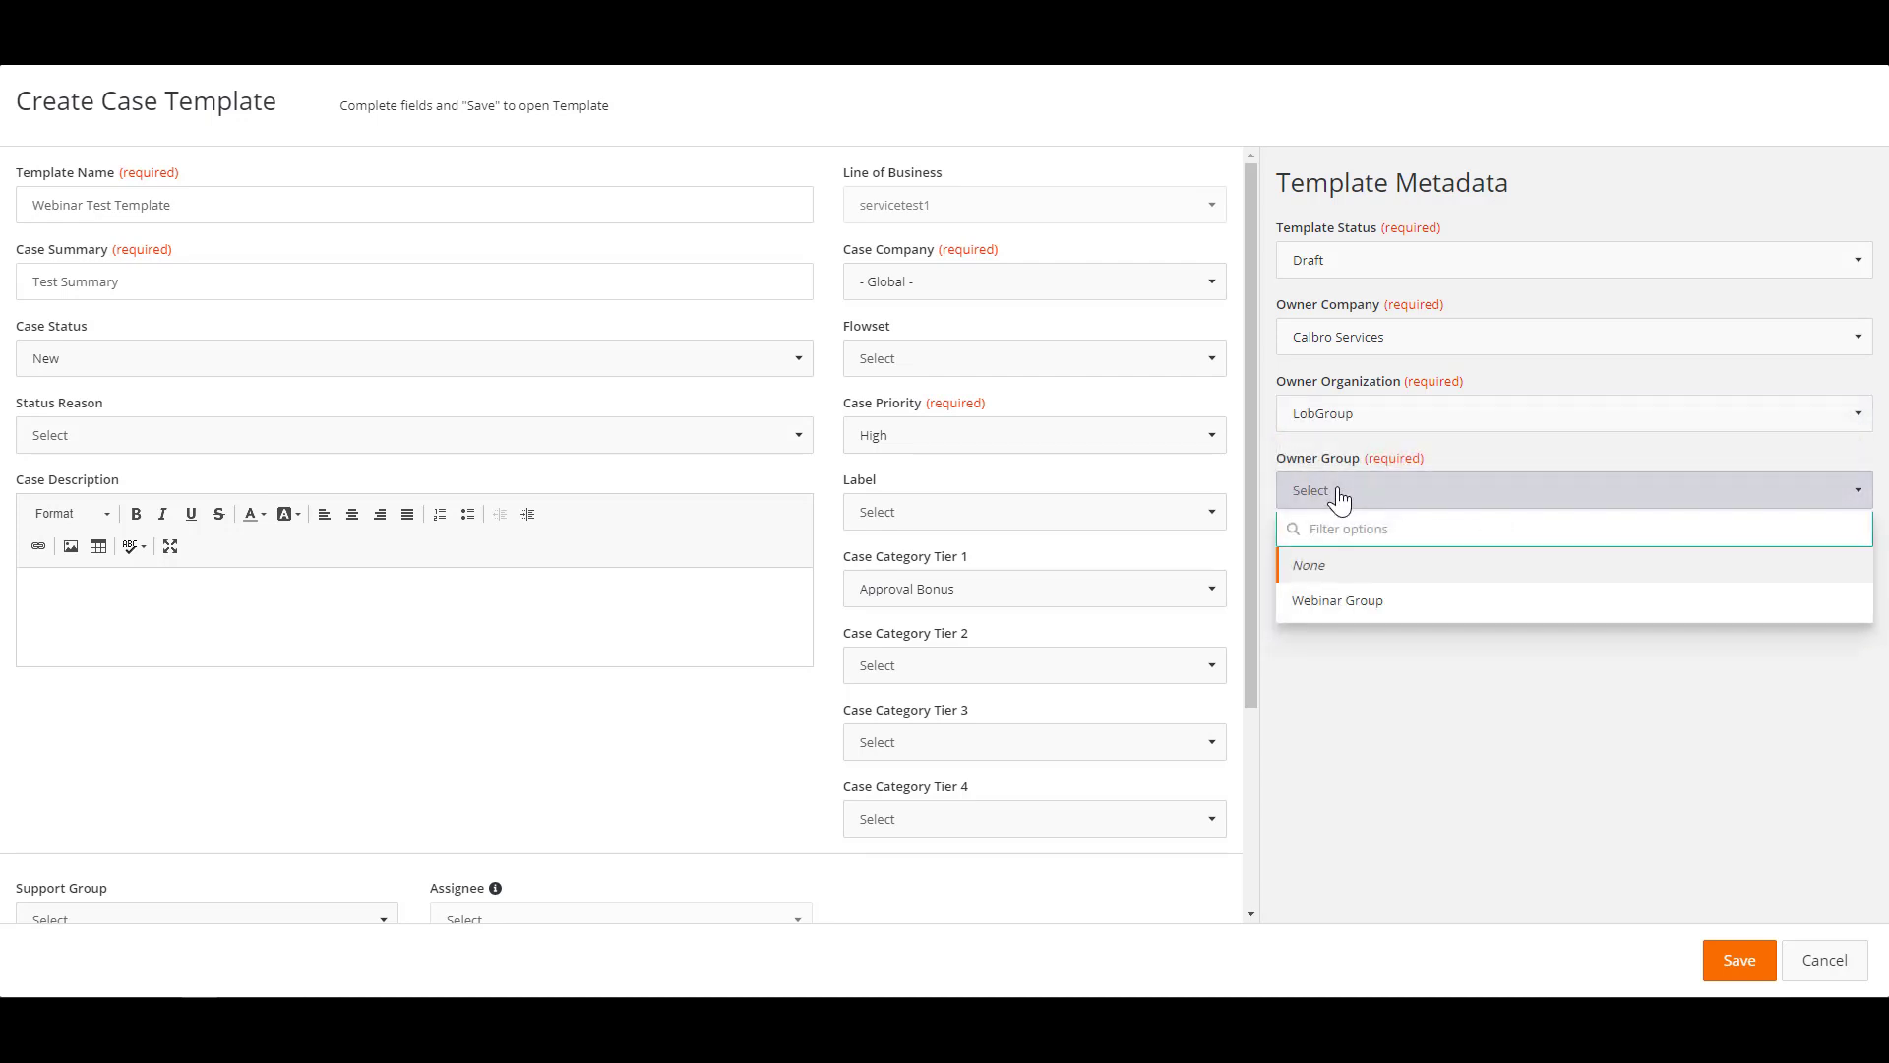
left_click(1368, 604)
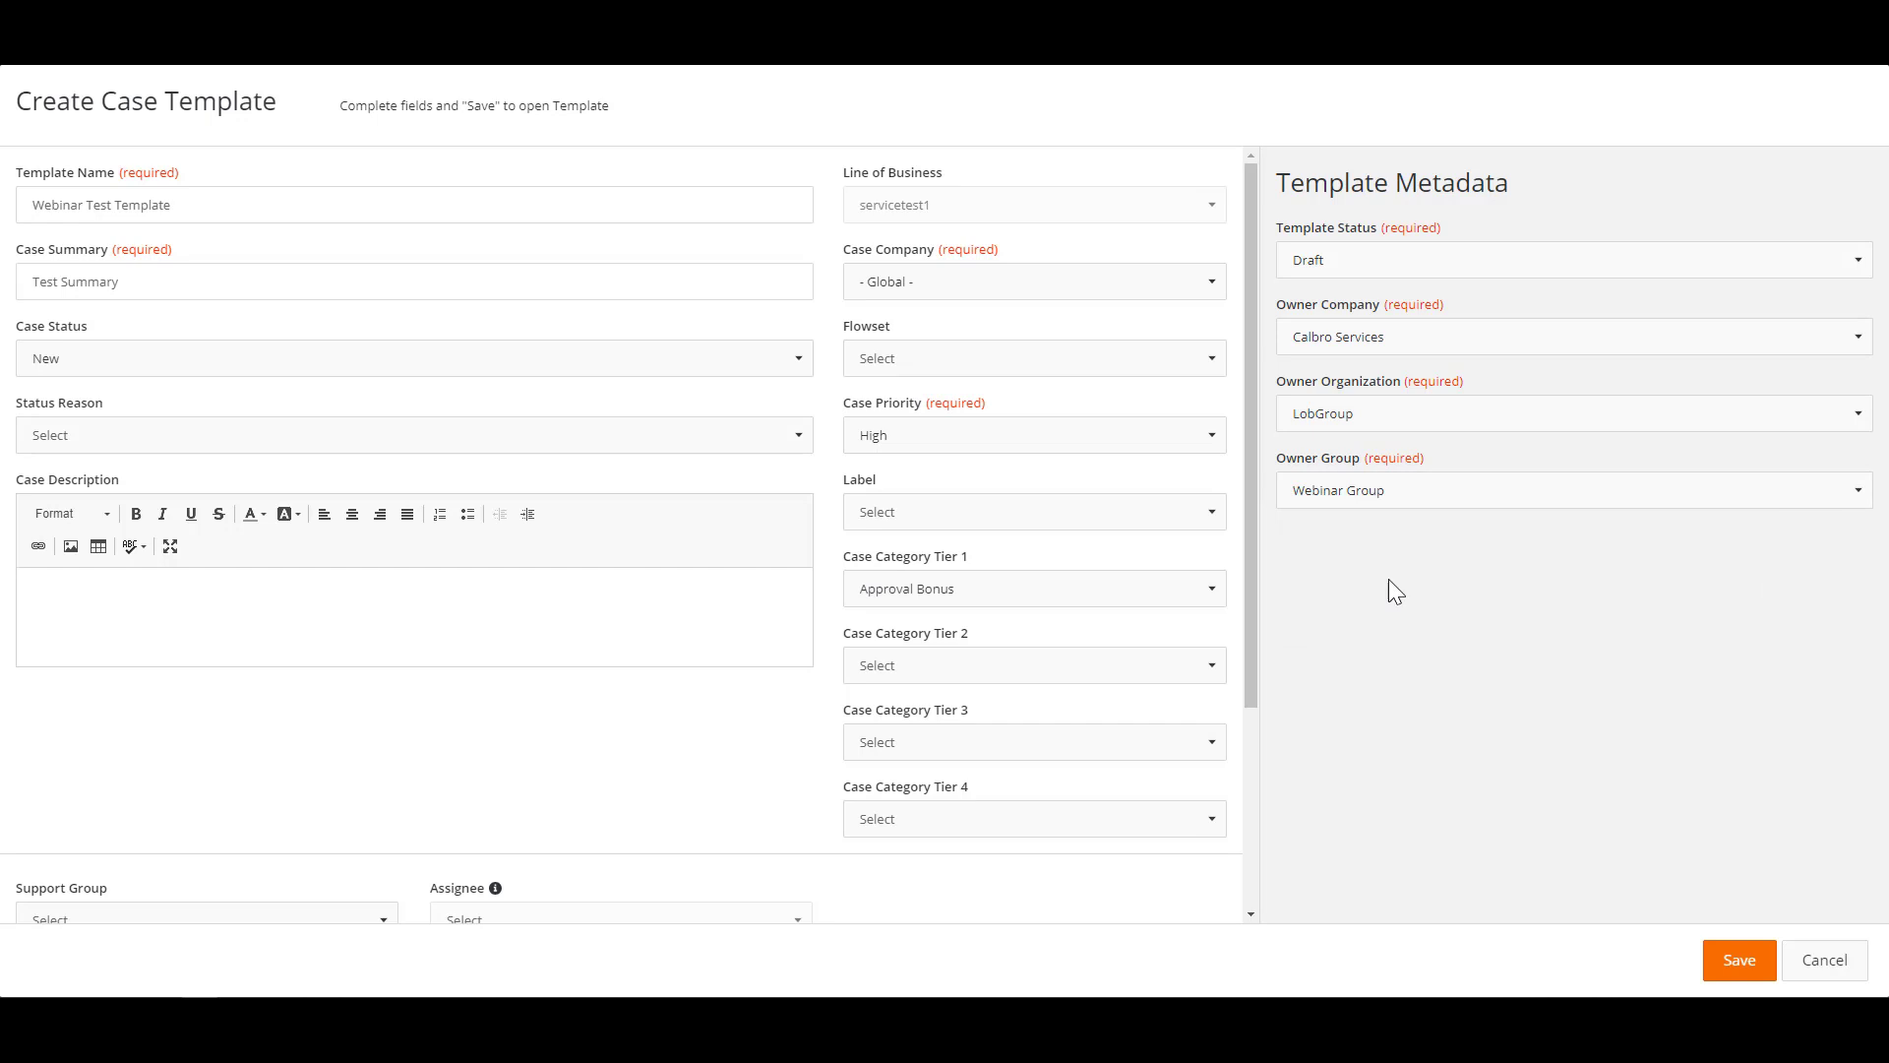
Set the case template's status to Active, save it and return to the case template list.
left_click(1340, 271)
left_click(1338, 374)
left_click(1743, 969)
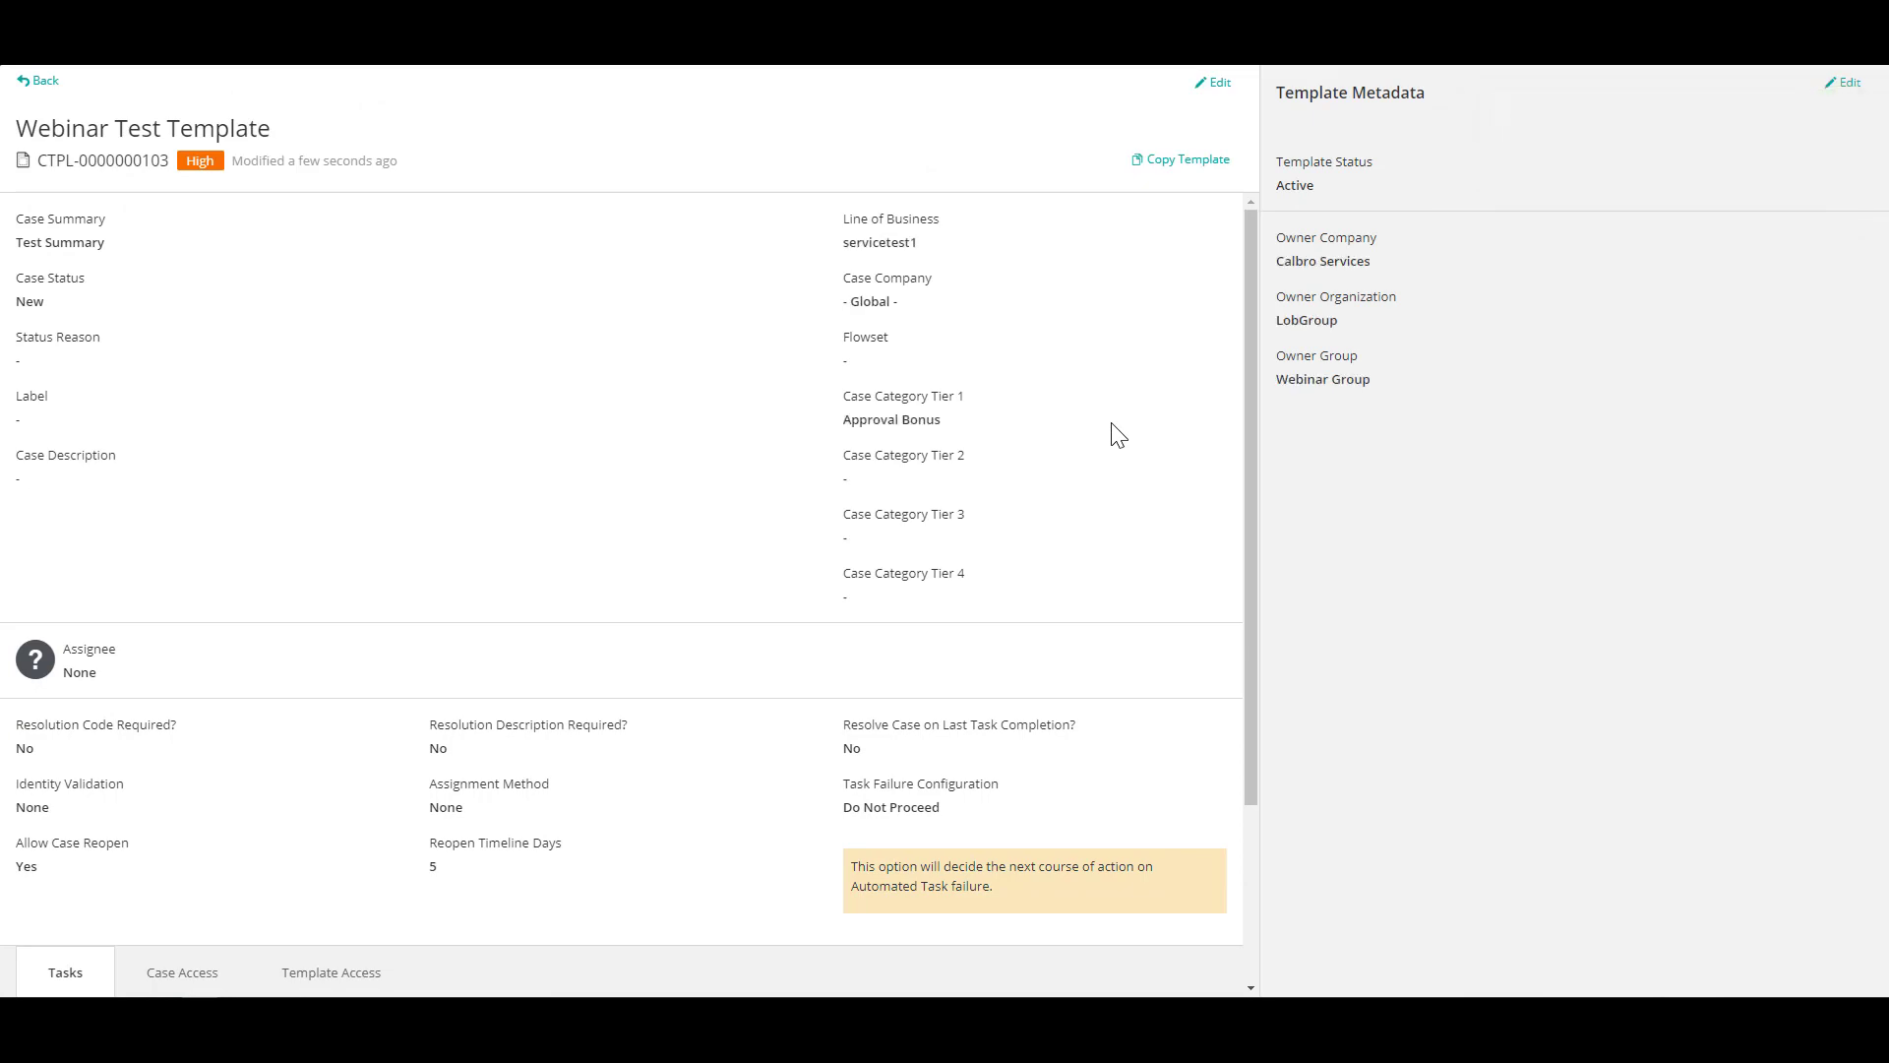
left_click(37, 85)
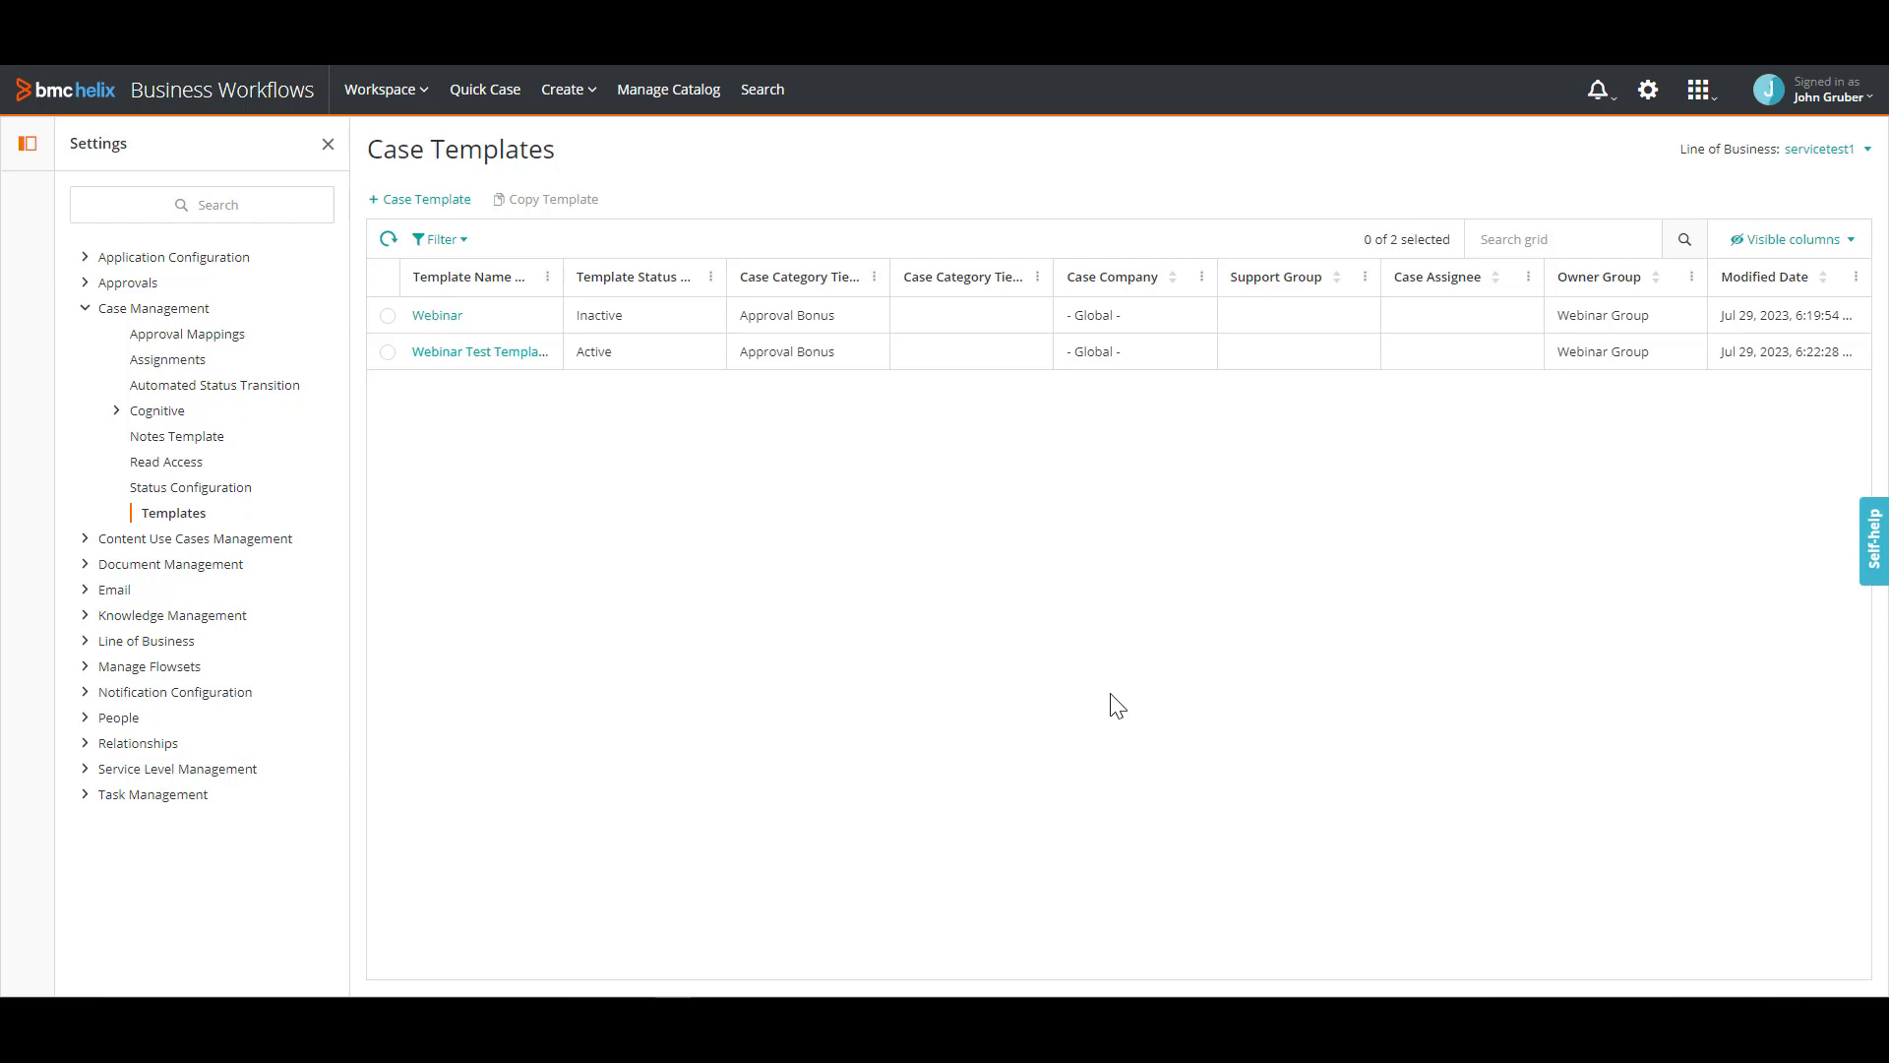
Open the Approval Bonus task template in the Task Management templates, review its details and return to the list.
left_click(85, 795)
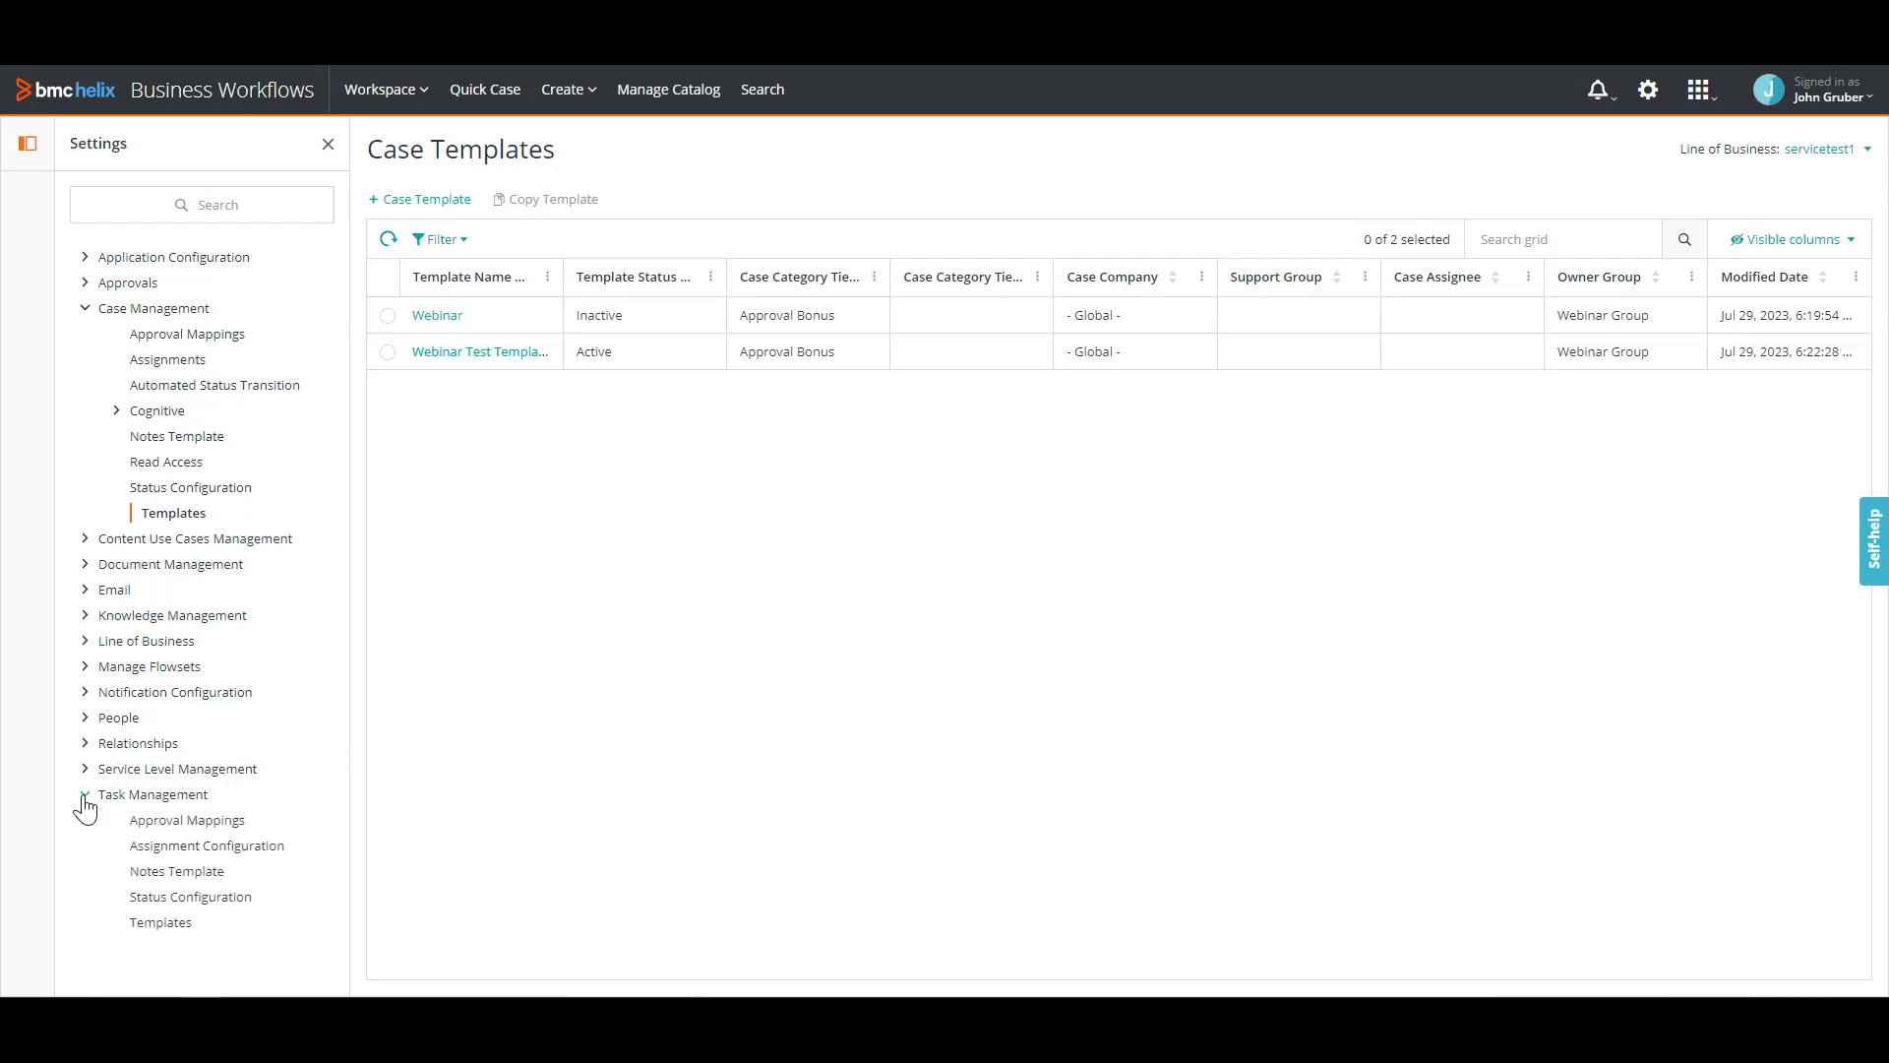
left_click(169, 928)
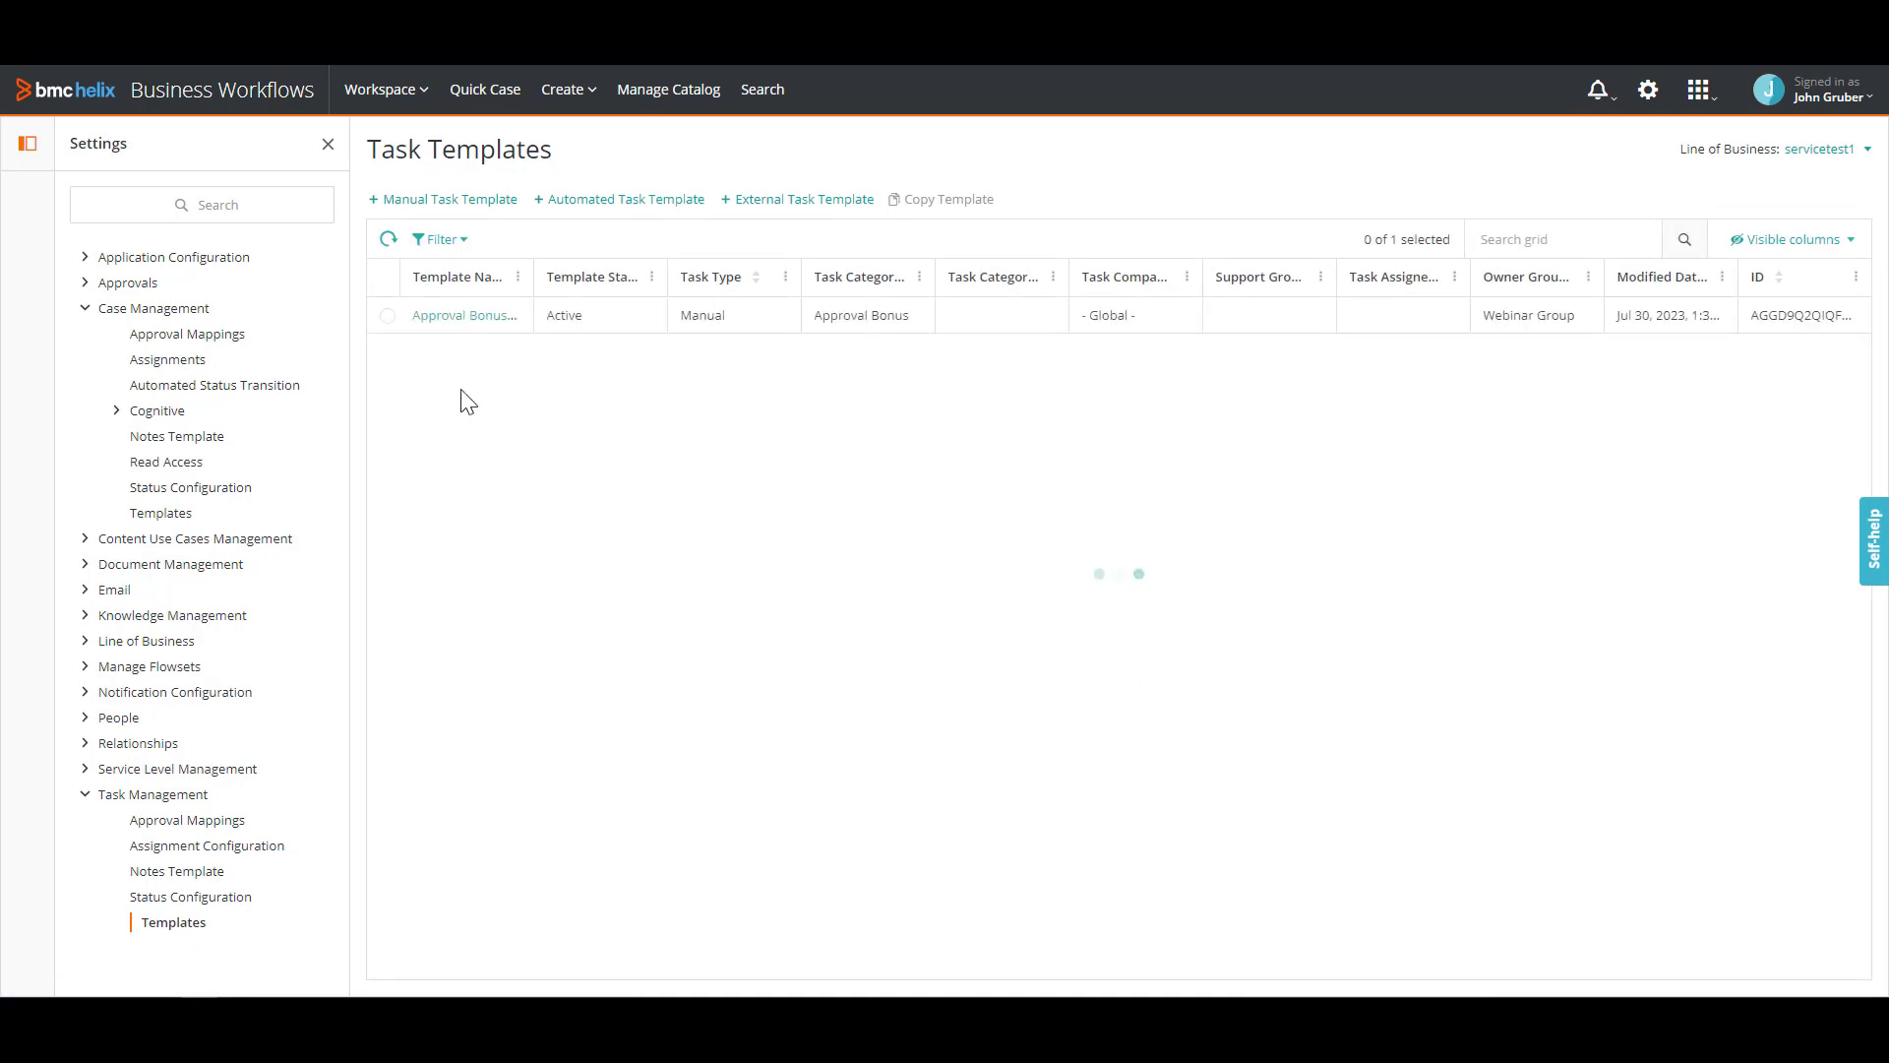
left_click(477, 325)
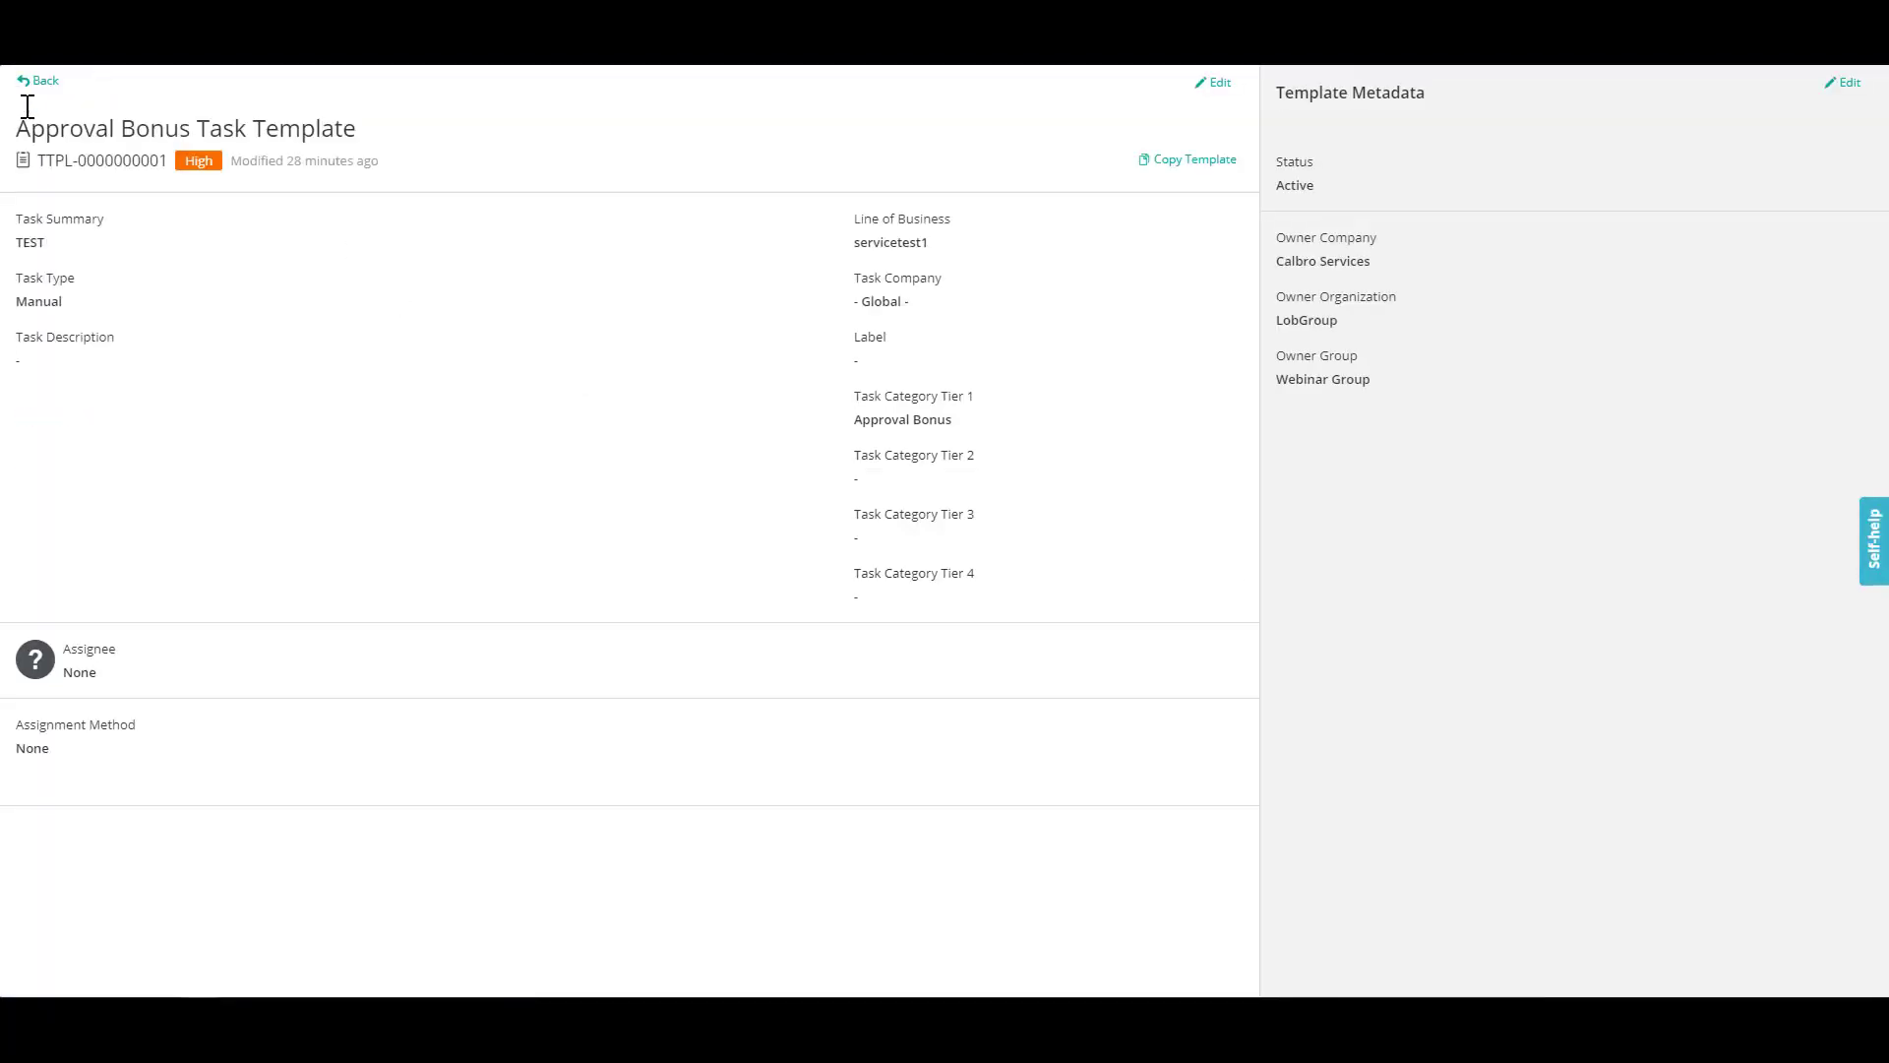
left_click(44, 83)
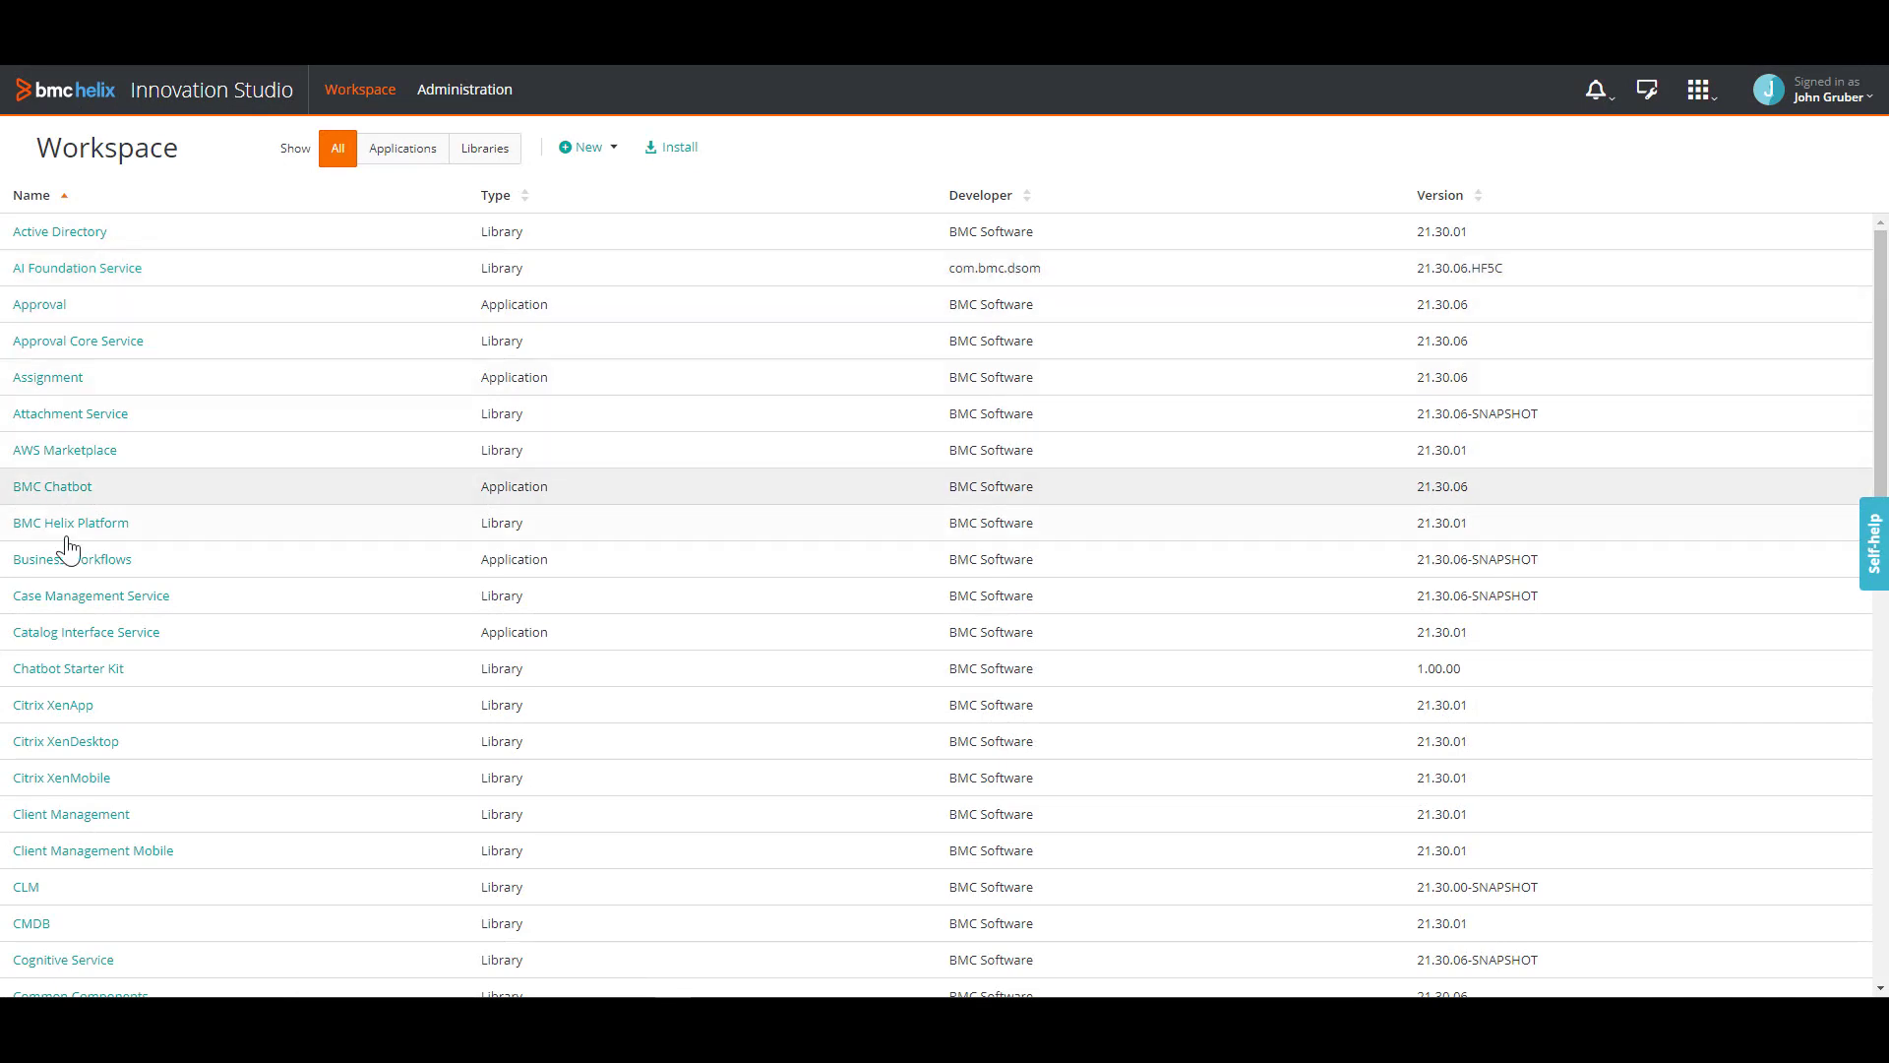
In Innovation Studio, start a content package for the Business Workflows application and proceed to data selection without including any customized definitions.
left_click(100, 559)
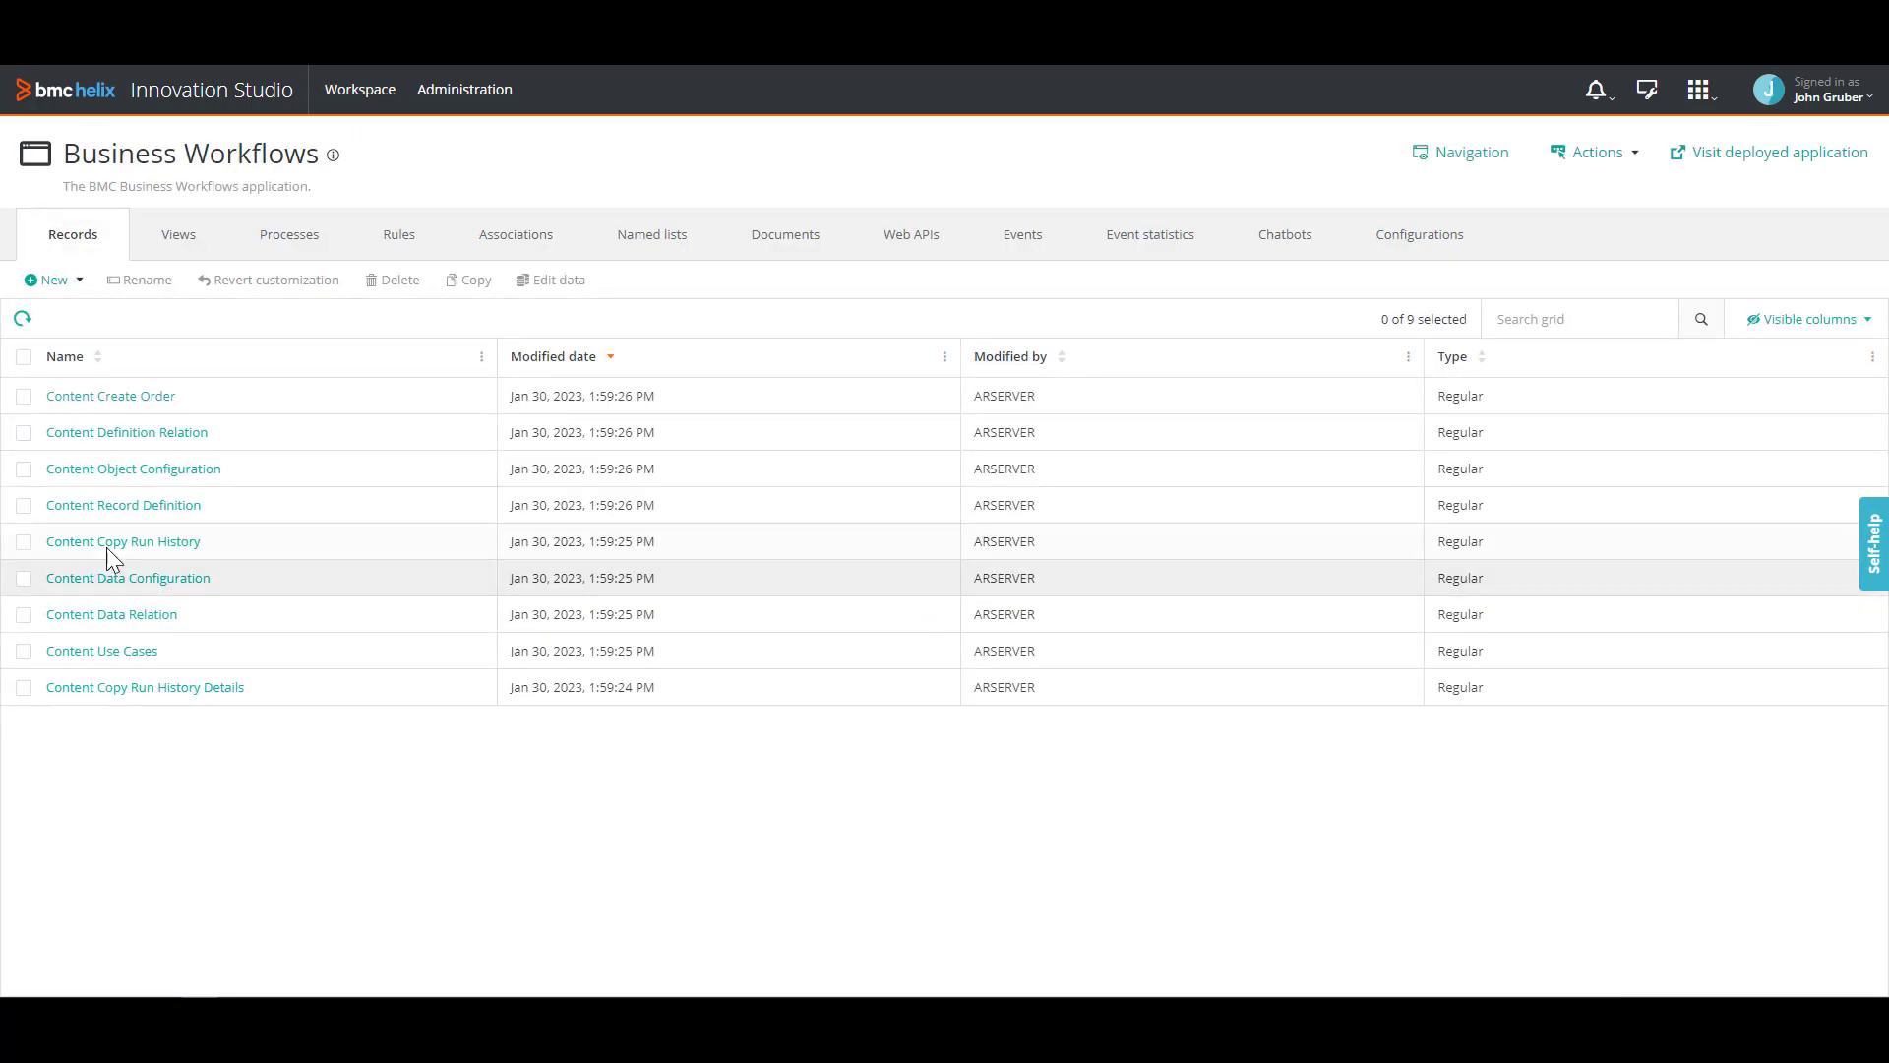
left_click(1614, 157)
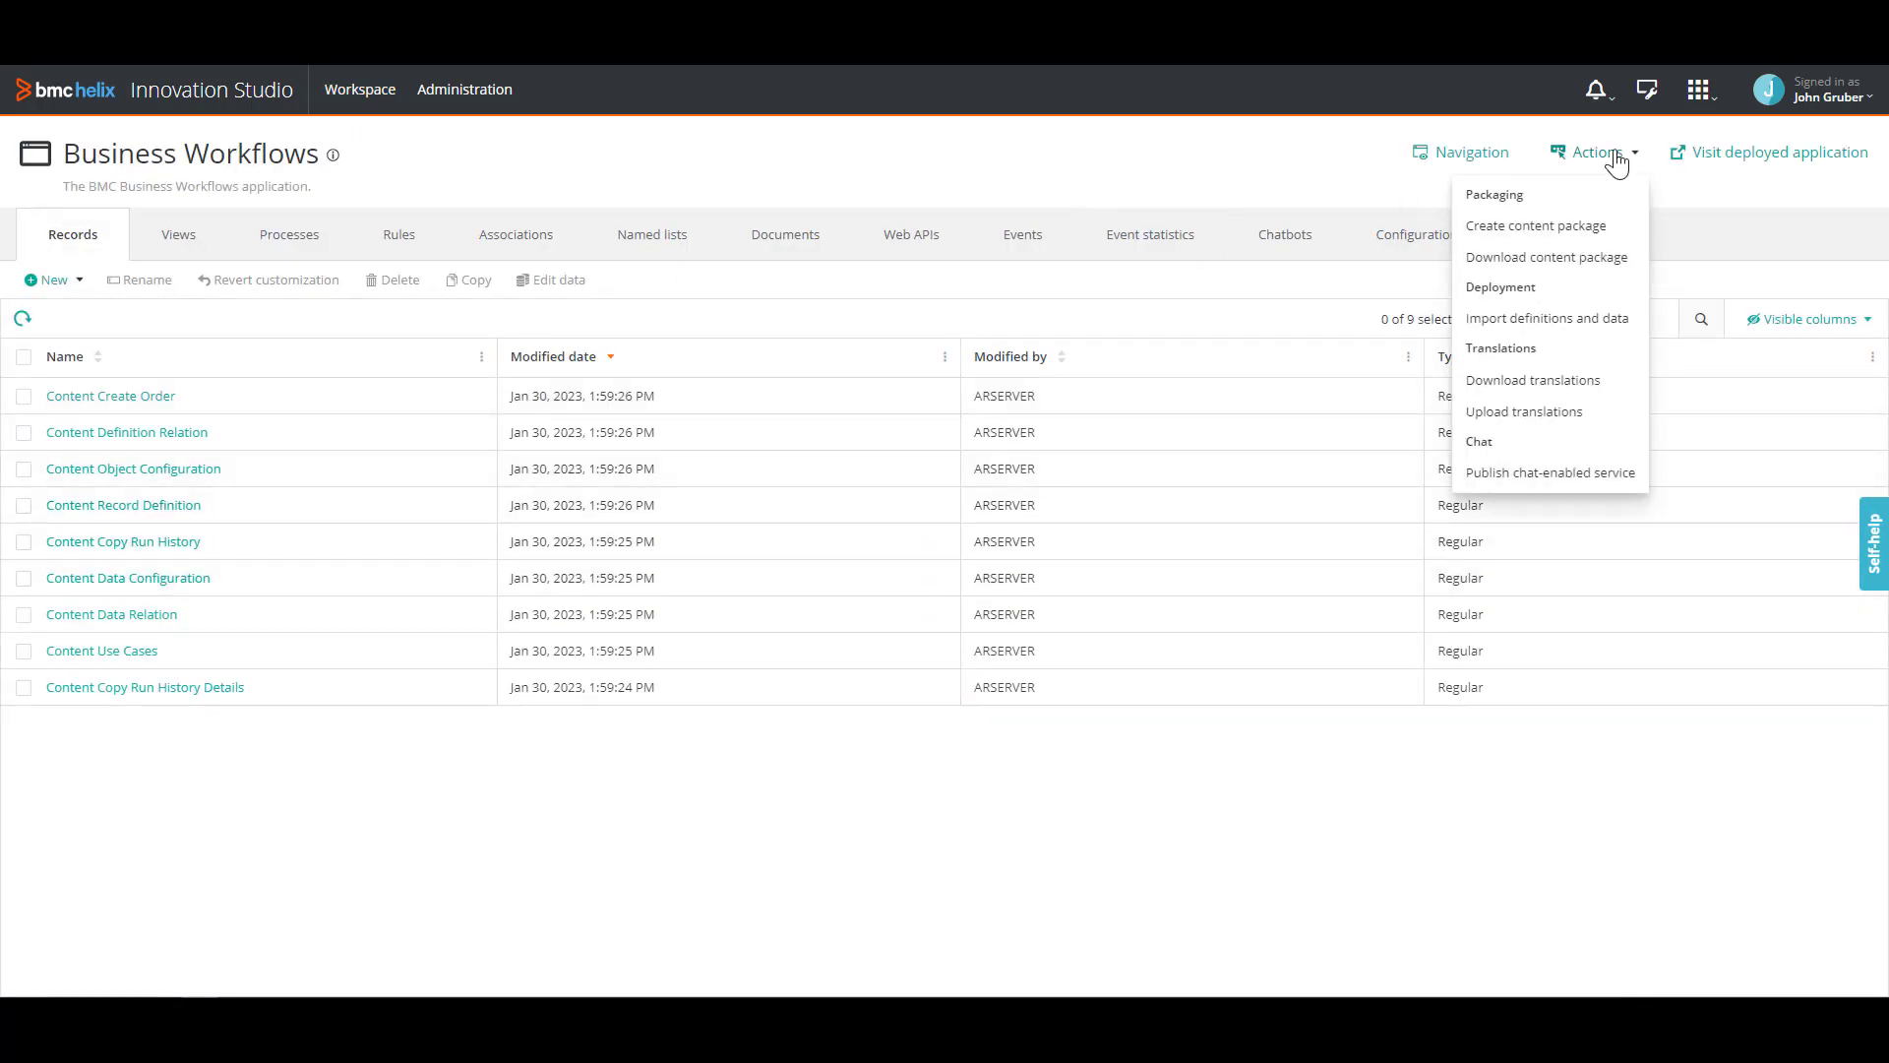
left_click(1571, 240)
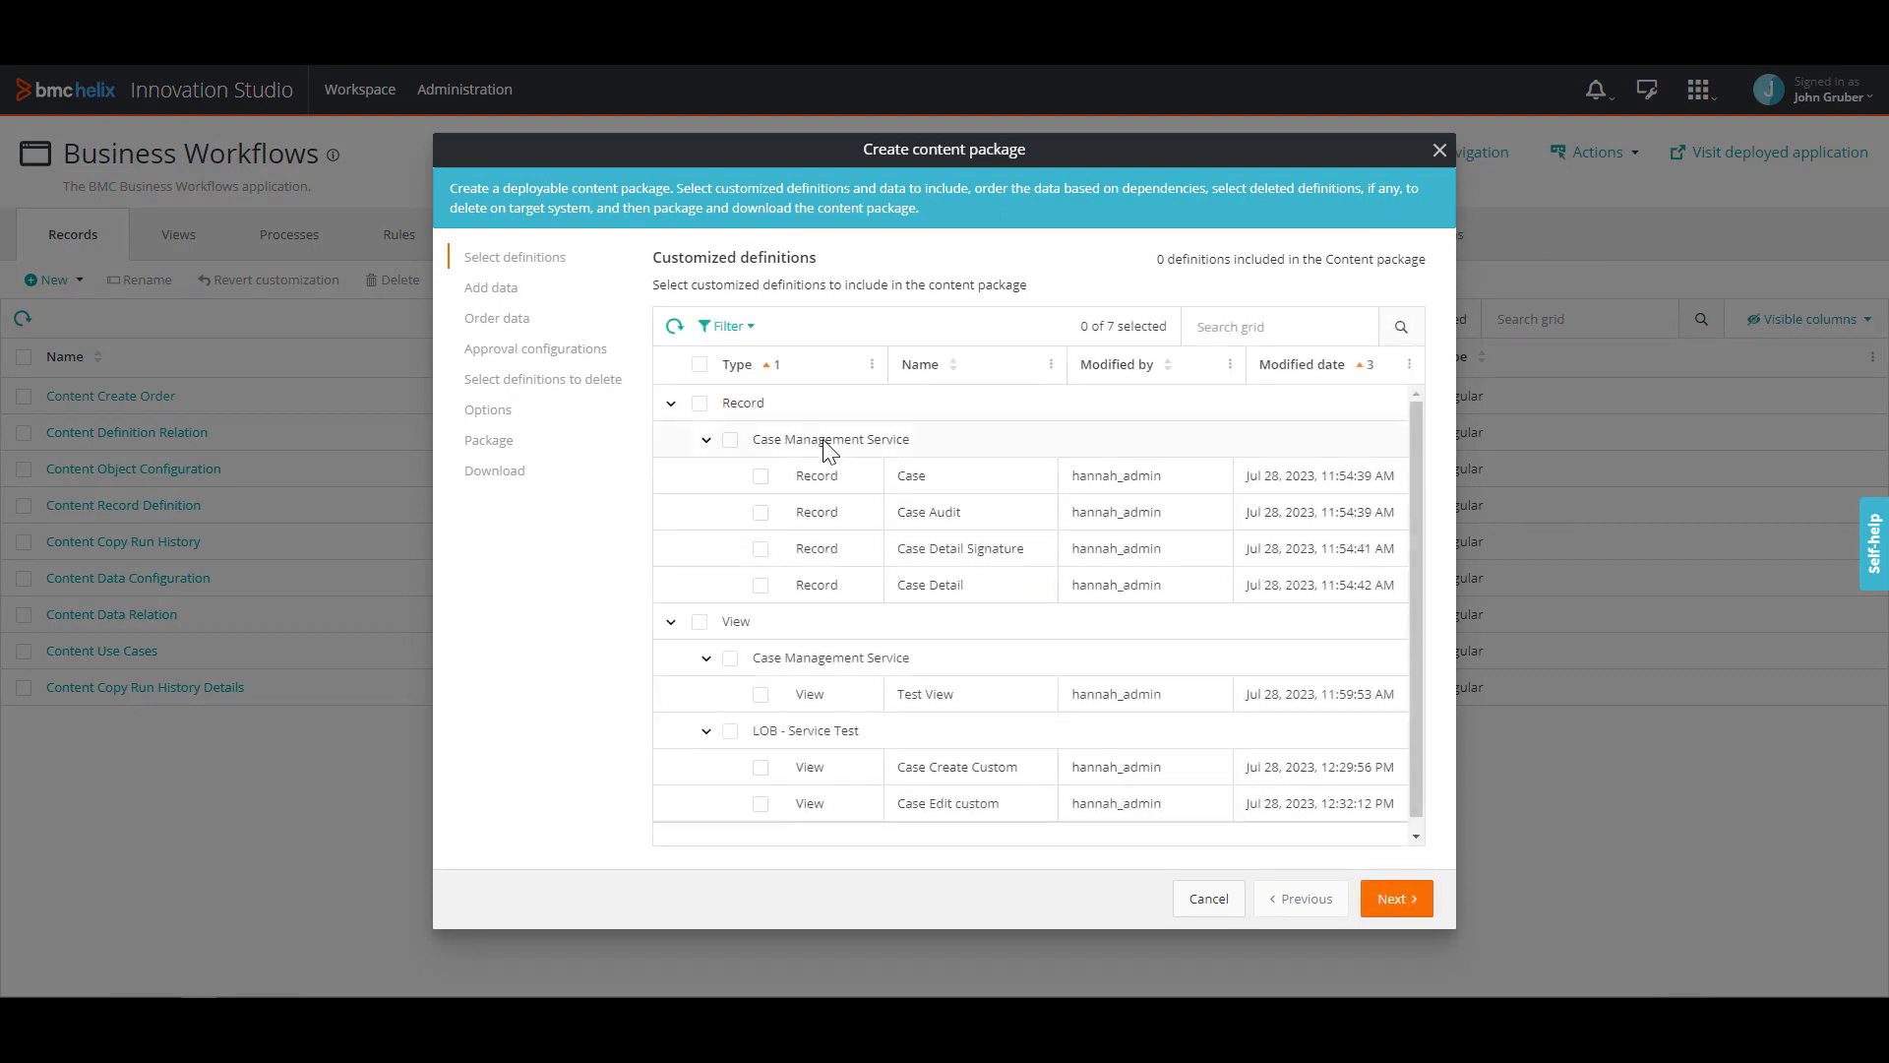
left_click_drag(1417, 439, 1442, 573)
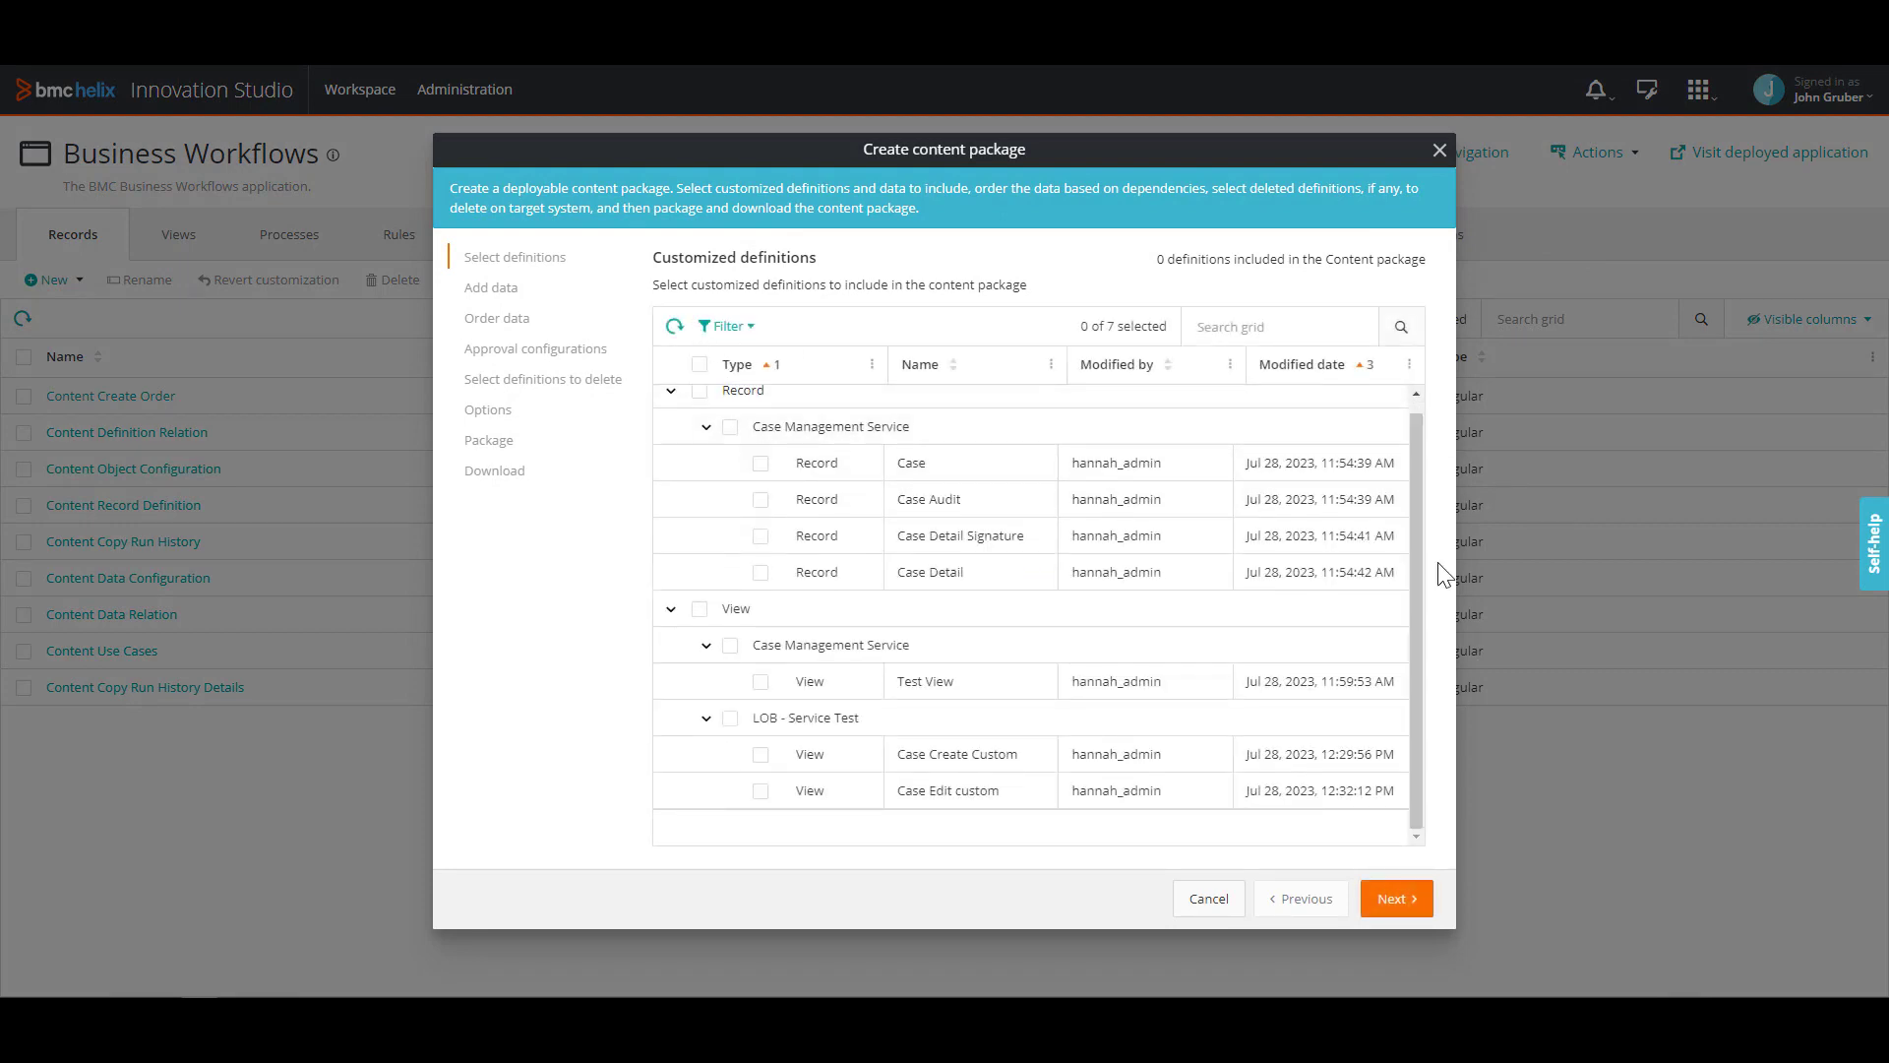
left_click(1417, 901)
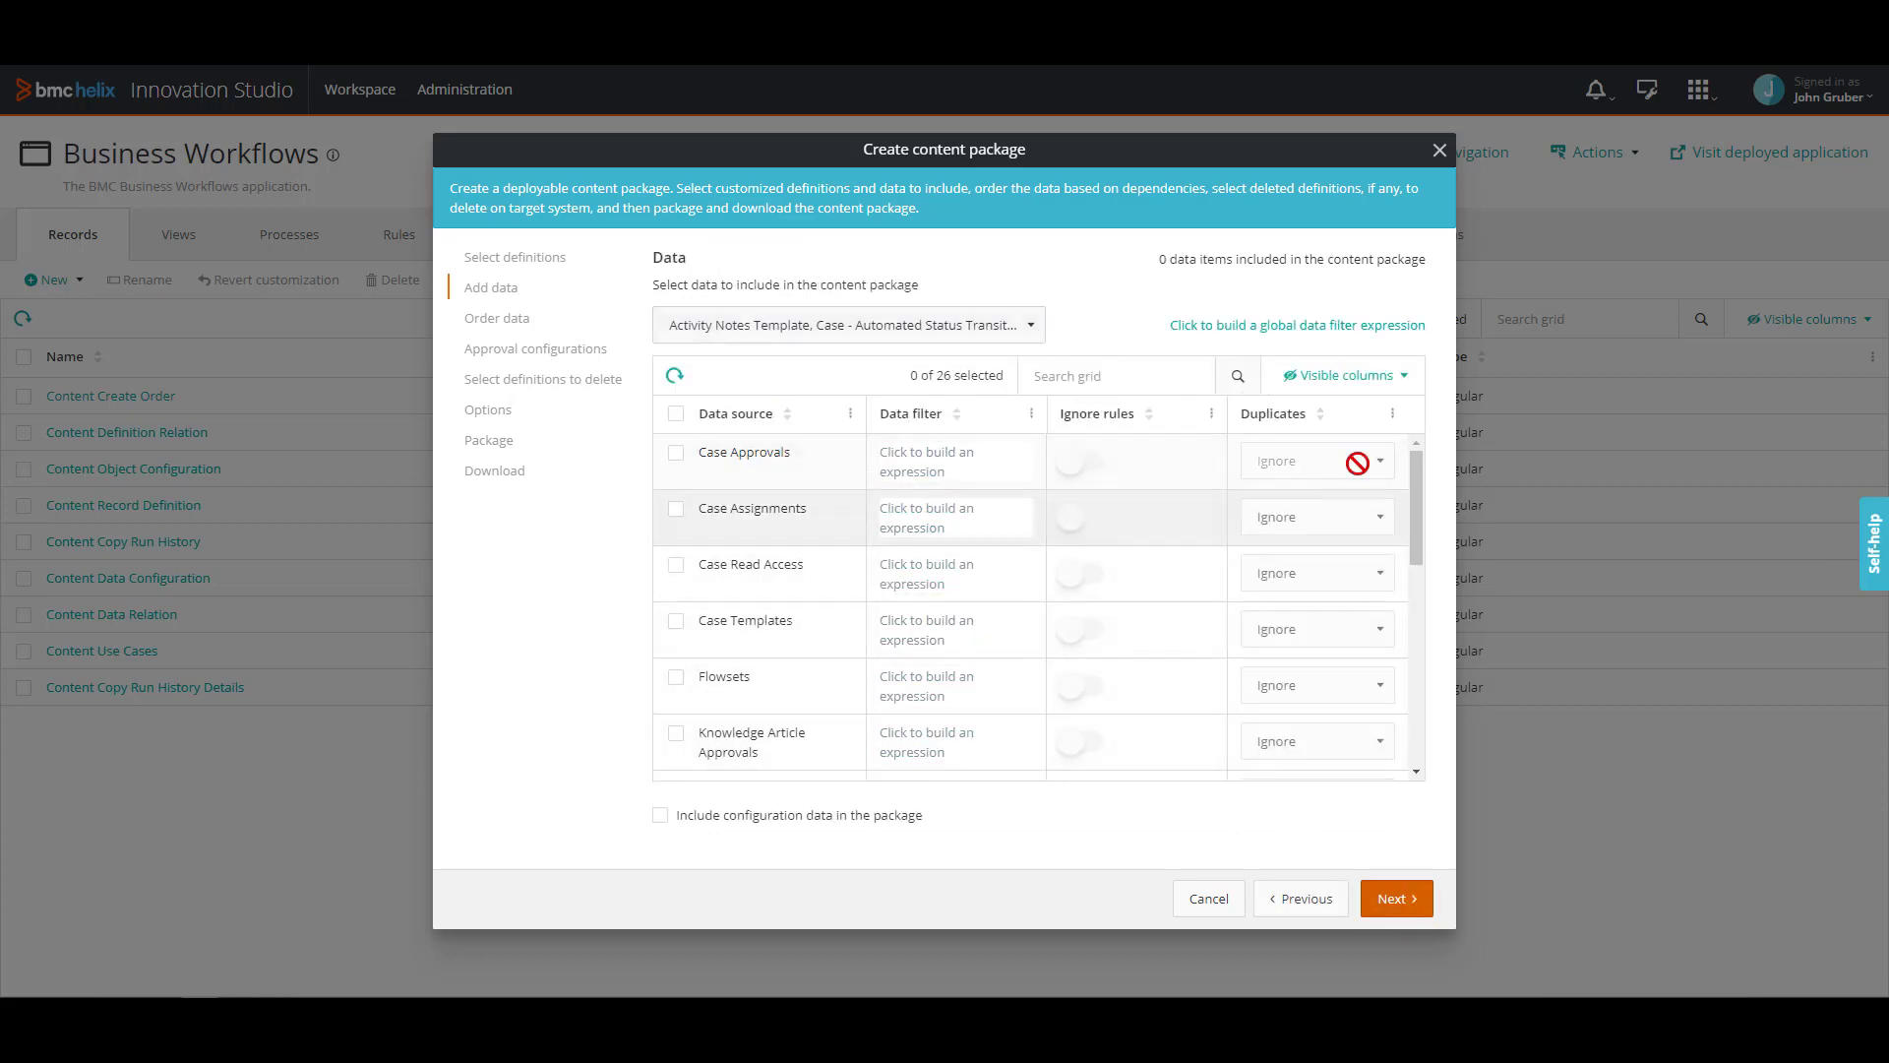
Include the Task Templates data in the package and begin its data filter expression with the ID field and an equals operator.
left_click_drag(1419, 464, 1418, 767)
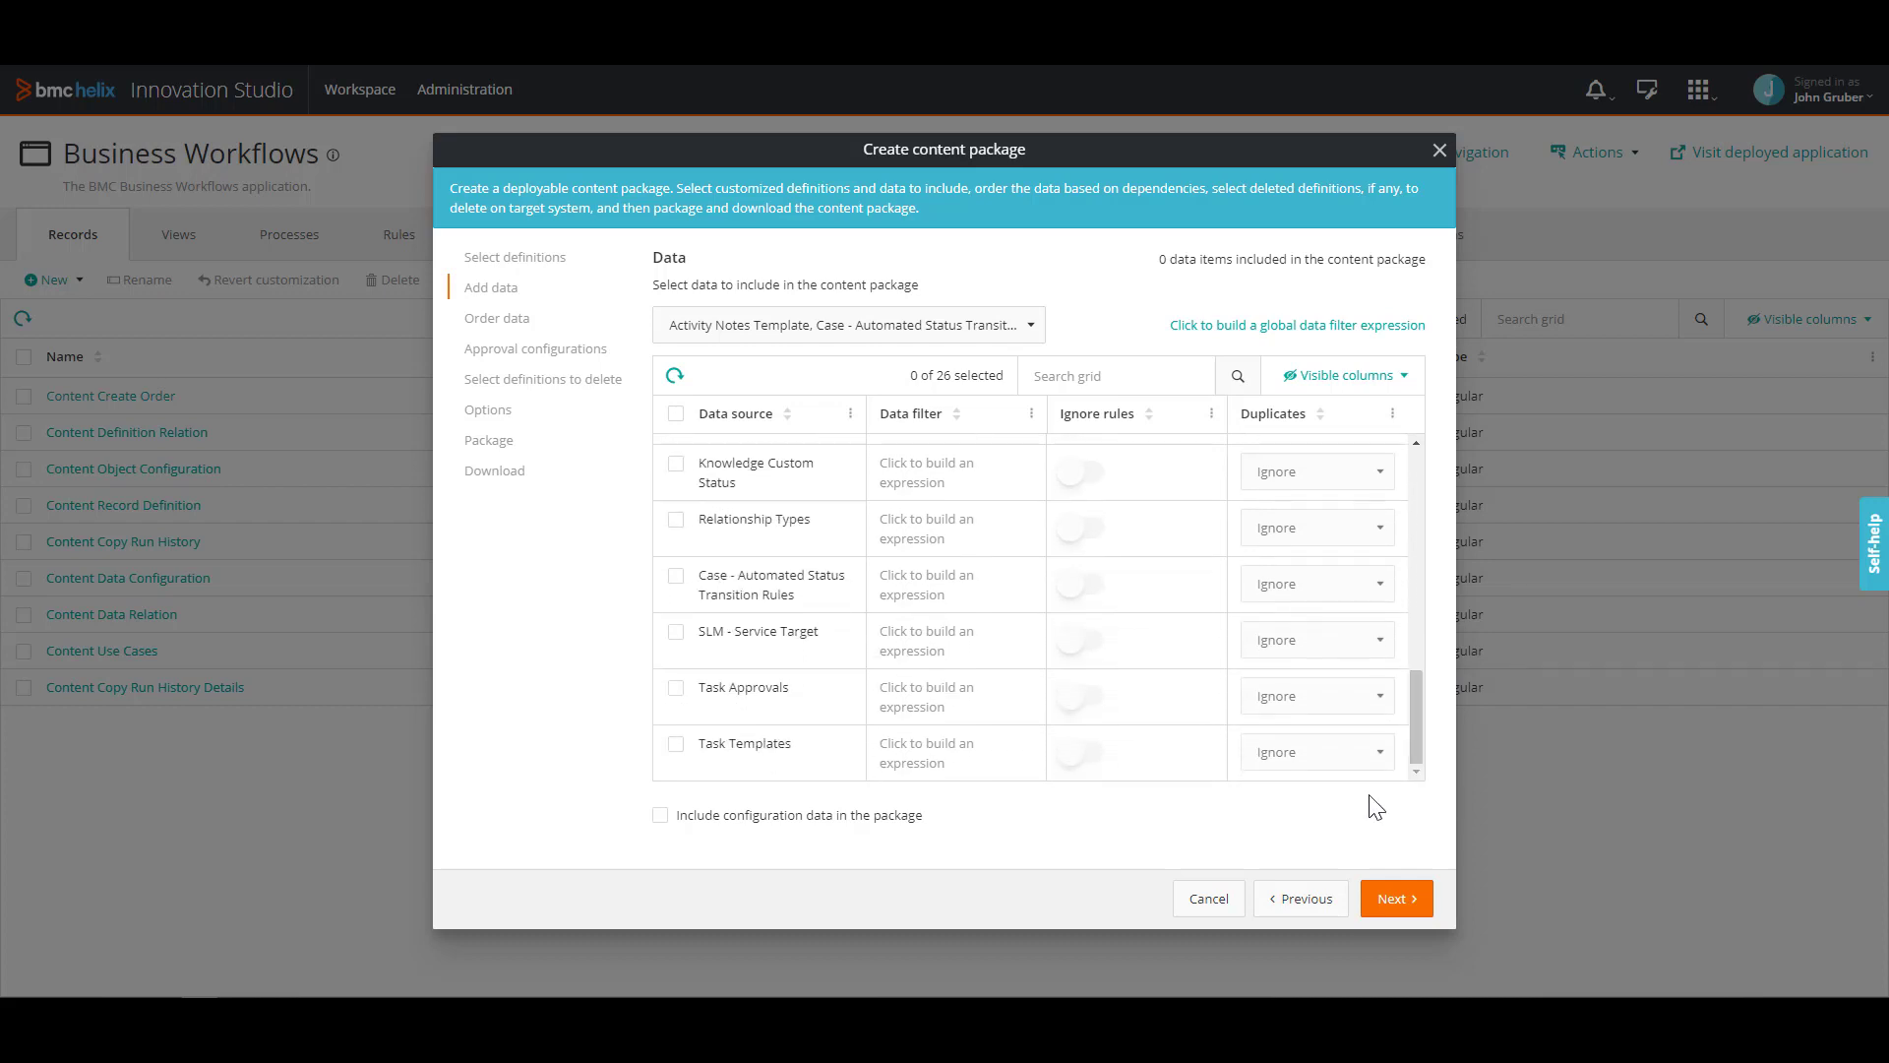
left_click(676, 744)
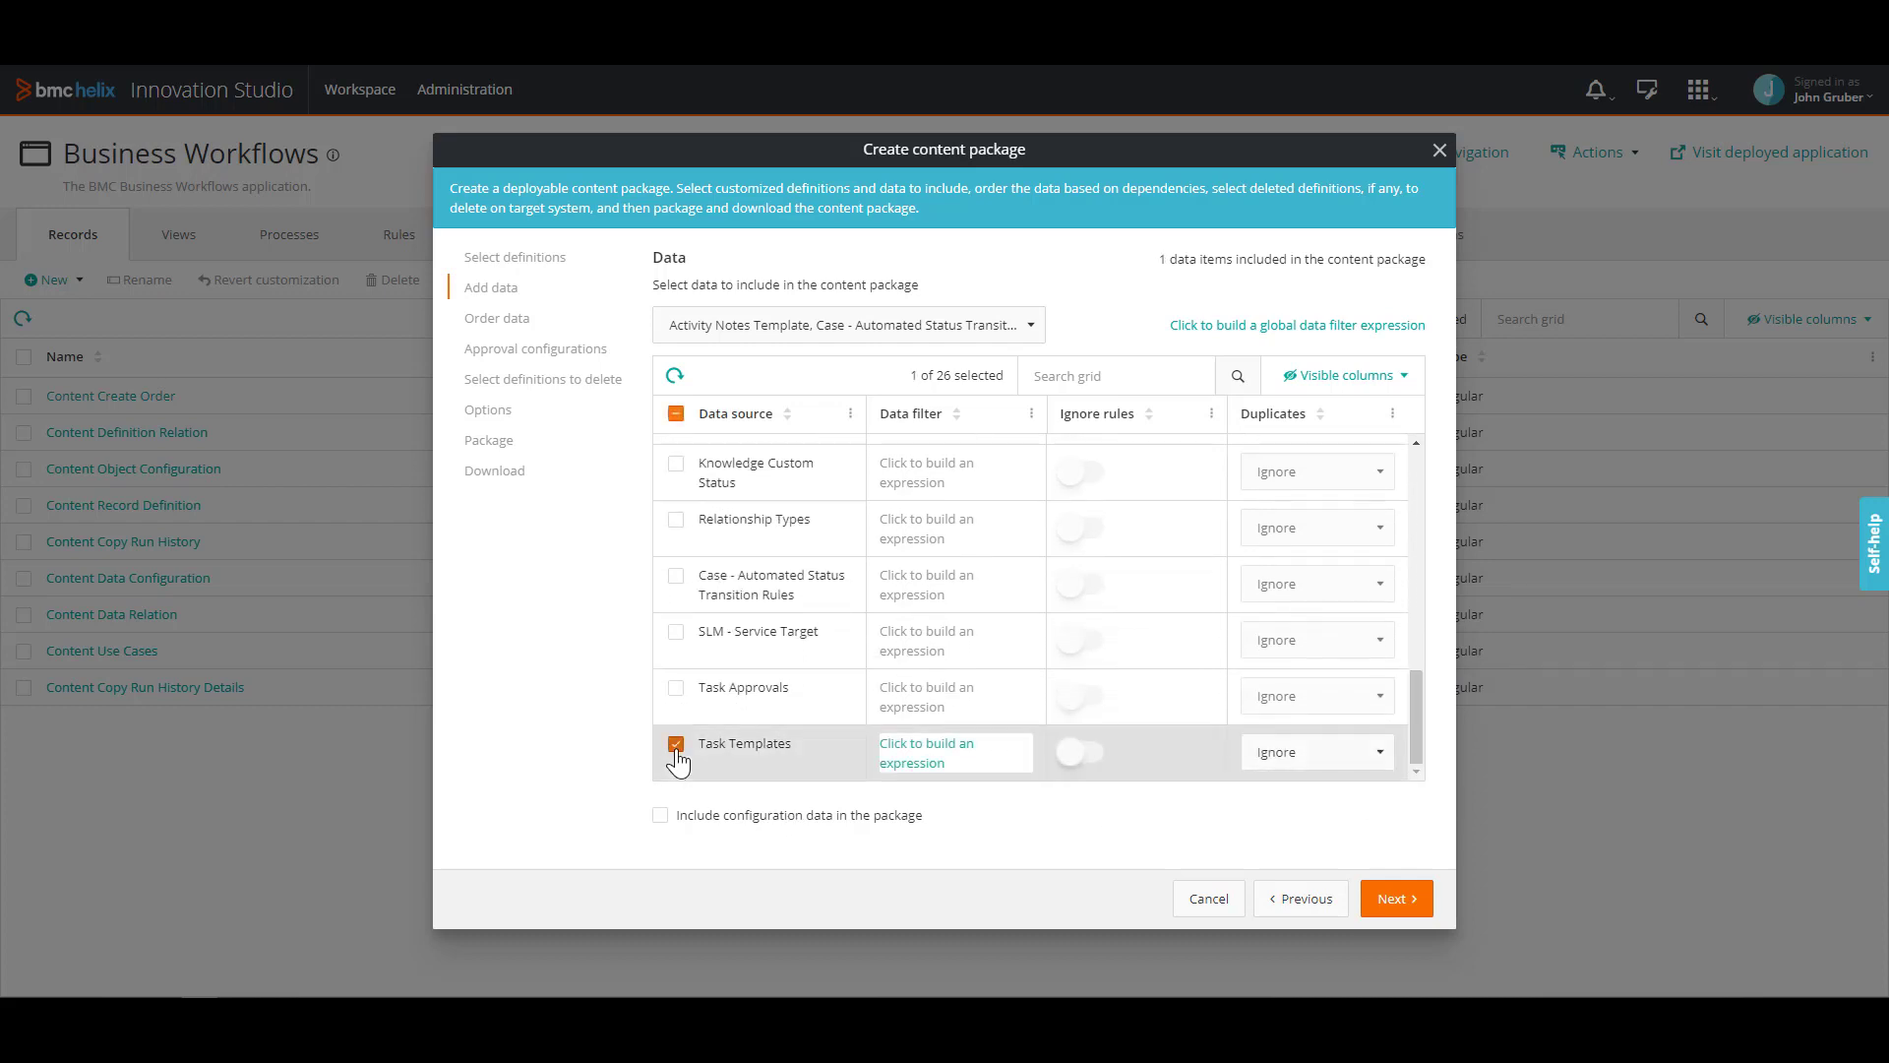
left_click(936, 753)
left_click_drag(1443, 301, 1444, 480)
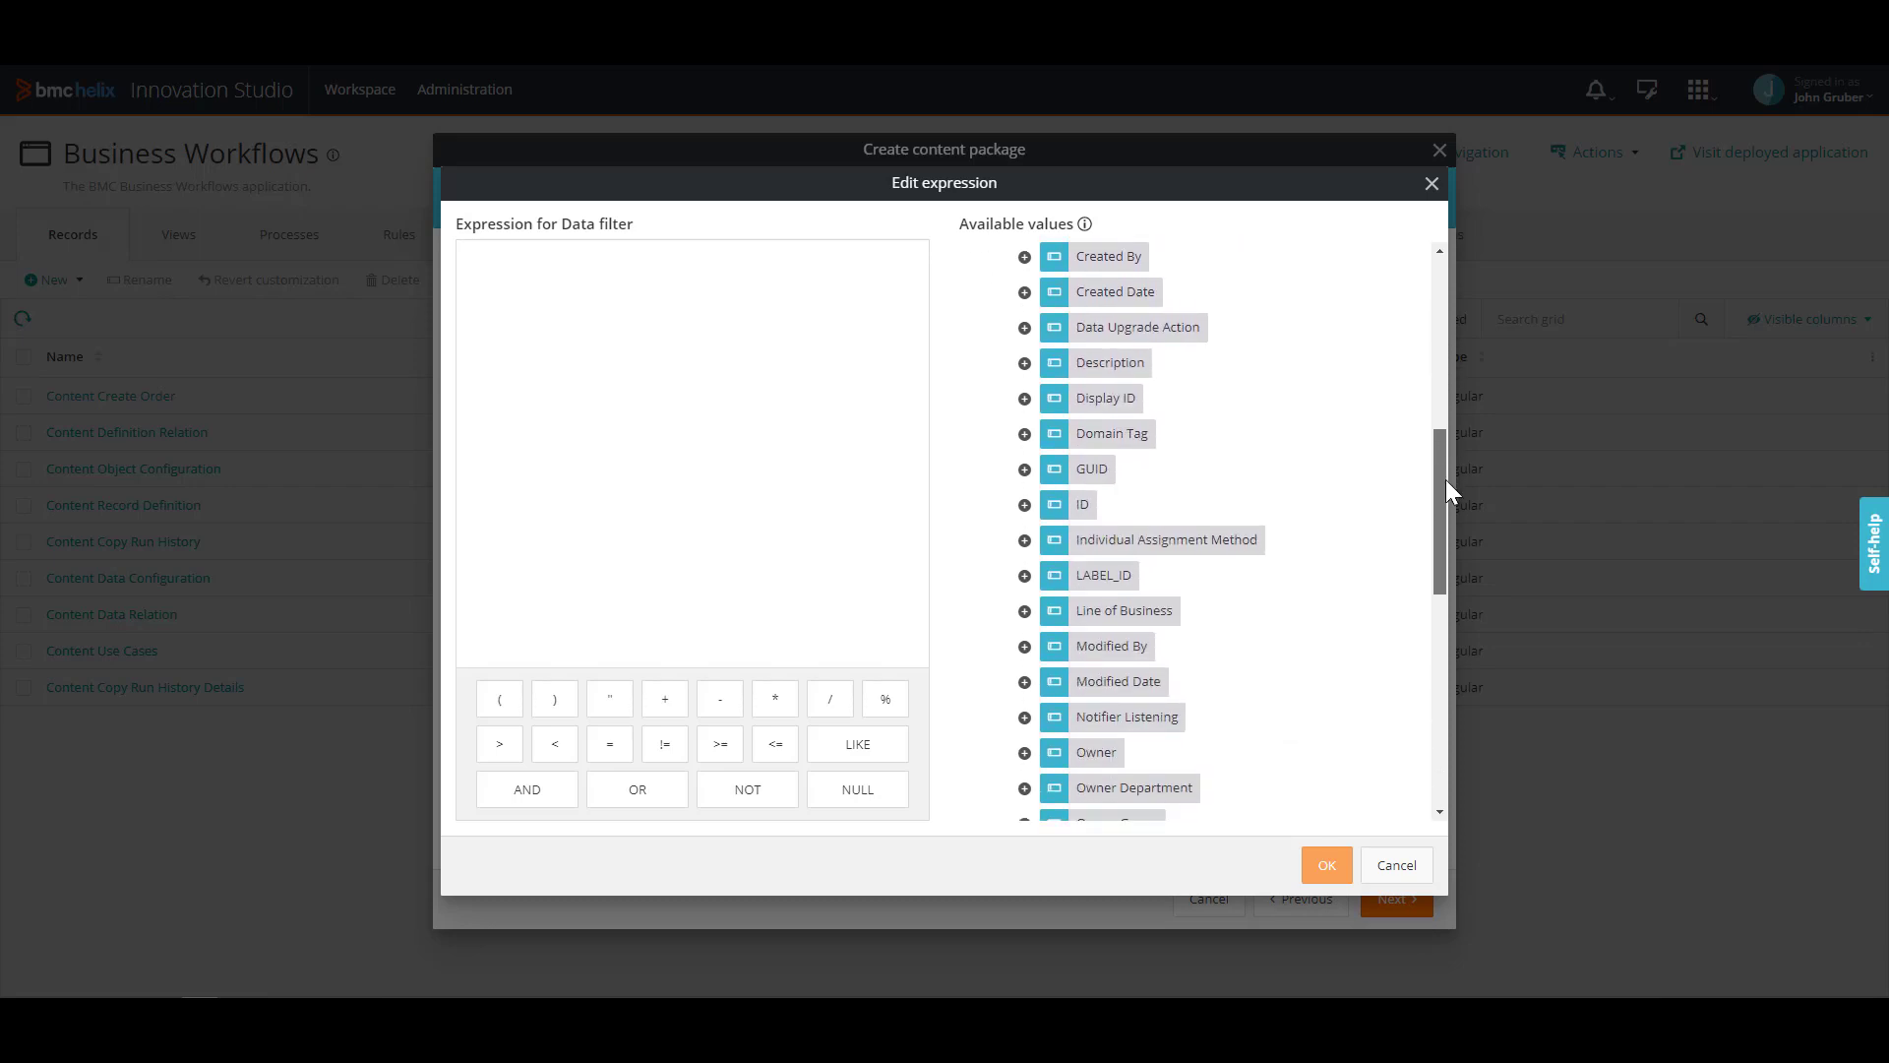
left_click(1025, 505)
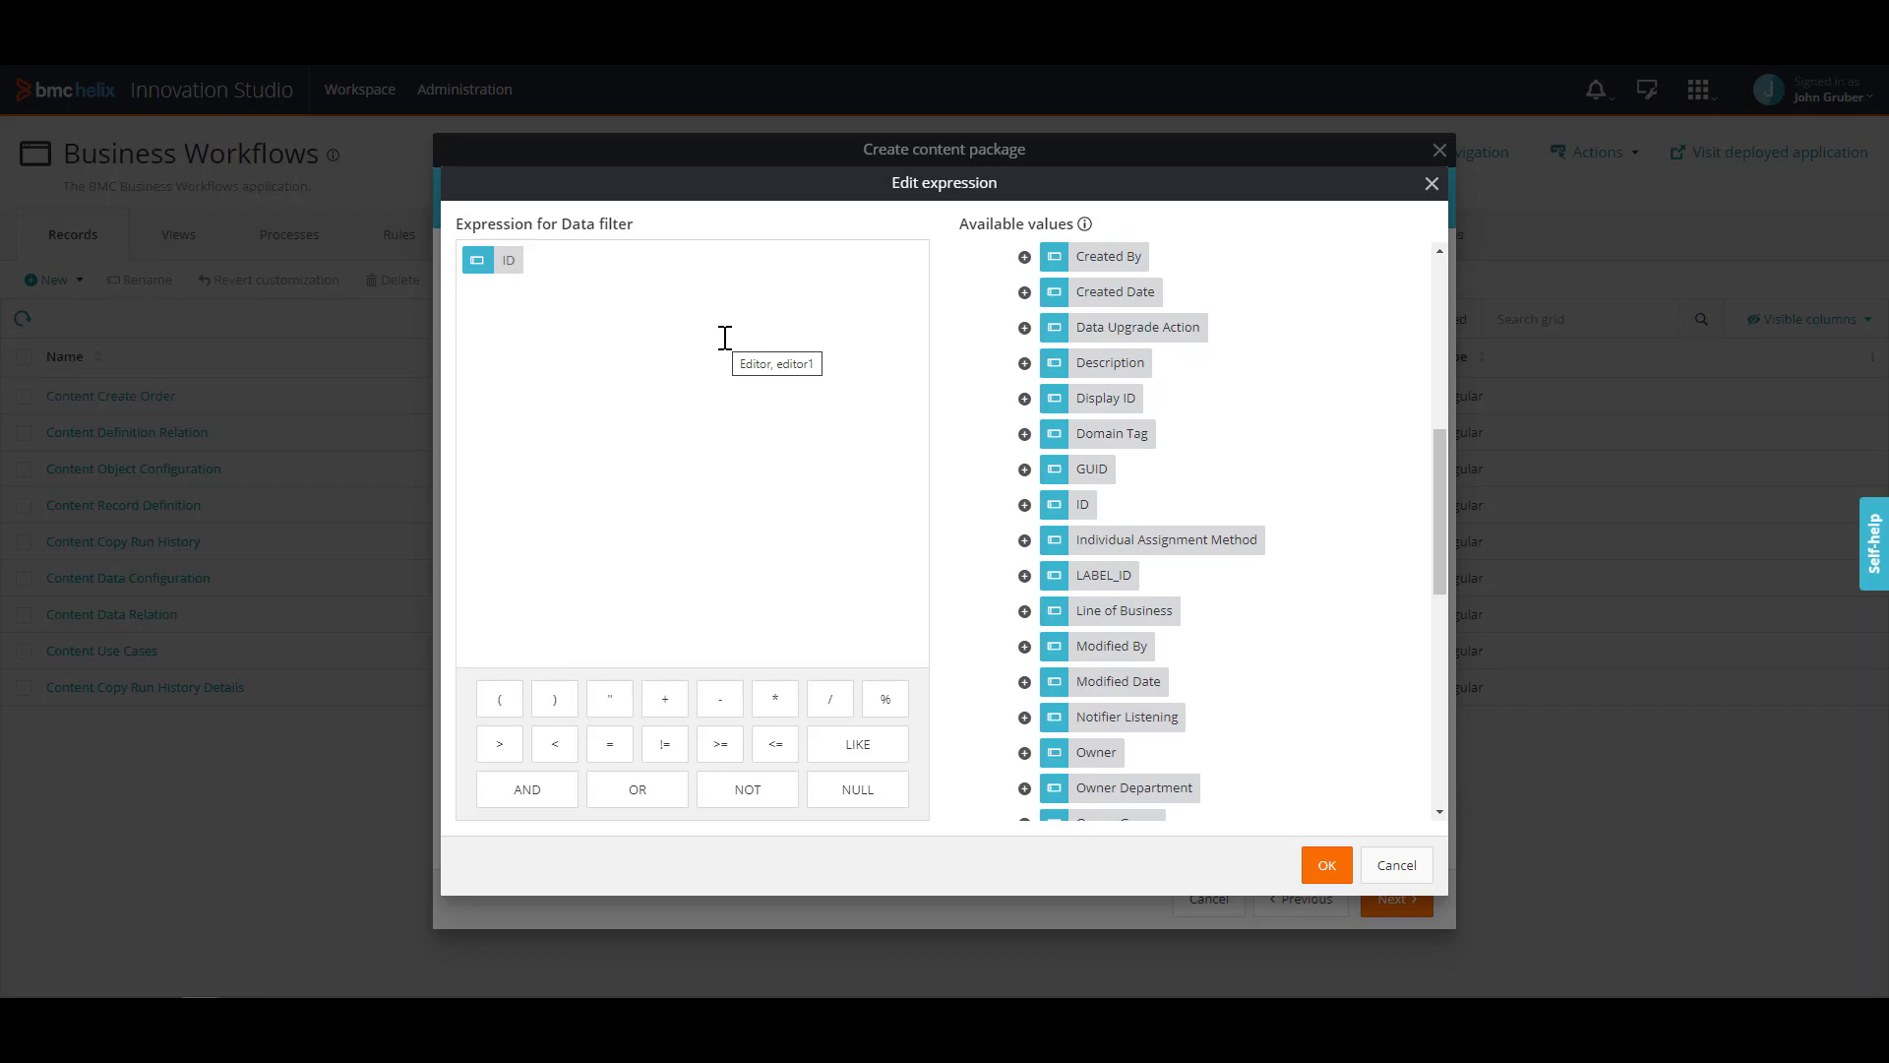
left_click(615, 745)
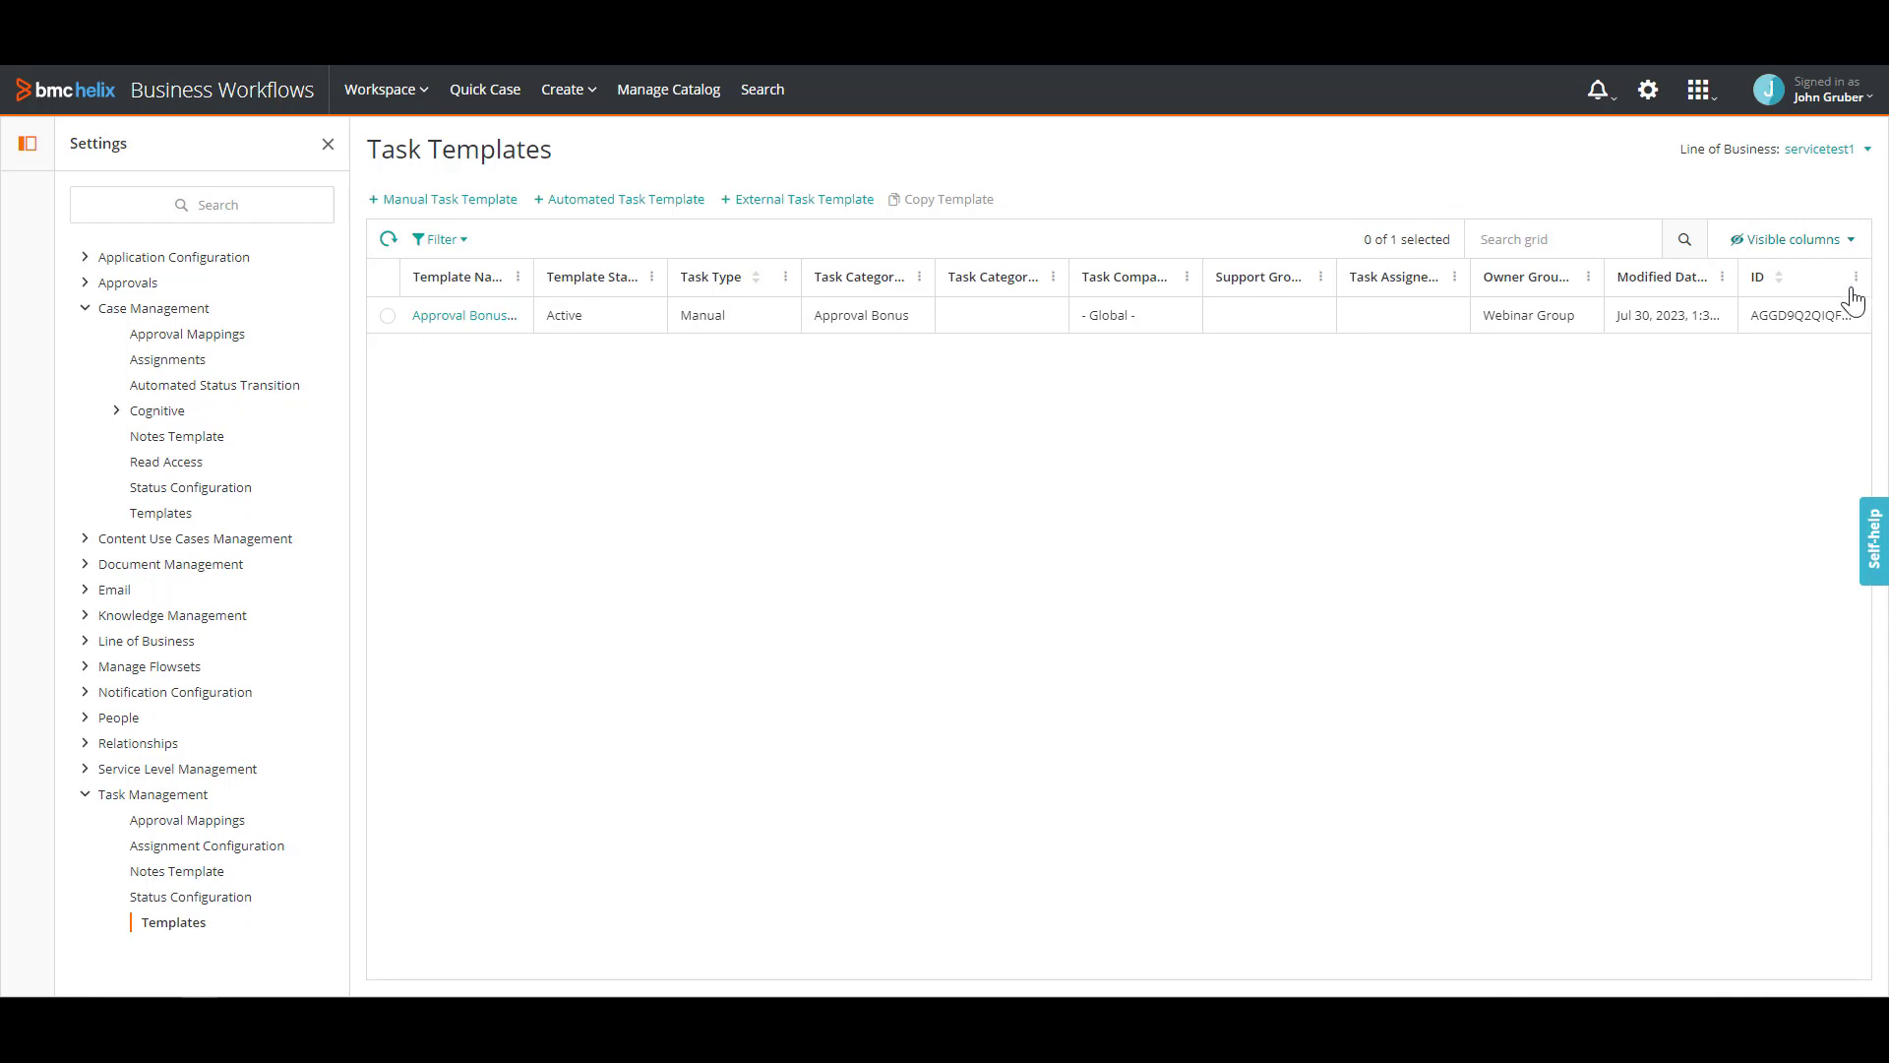
In Business Workflows, copy the ID of the Approval Bonus task template from the task template list.
left_click(1770, 319)
double_click(1770, 319)
right_click(1770, 319)
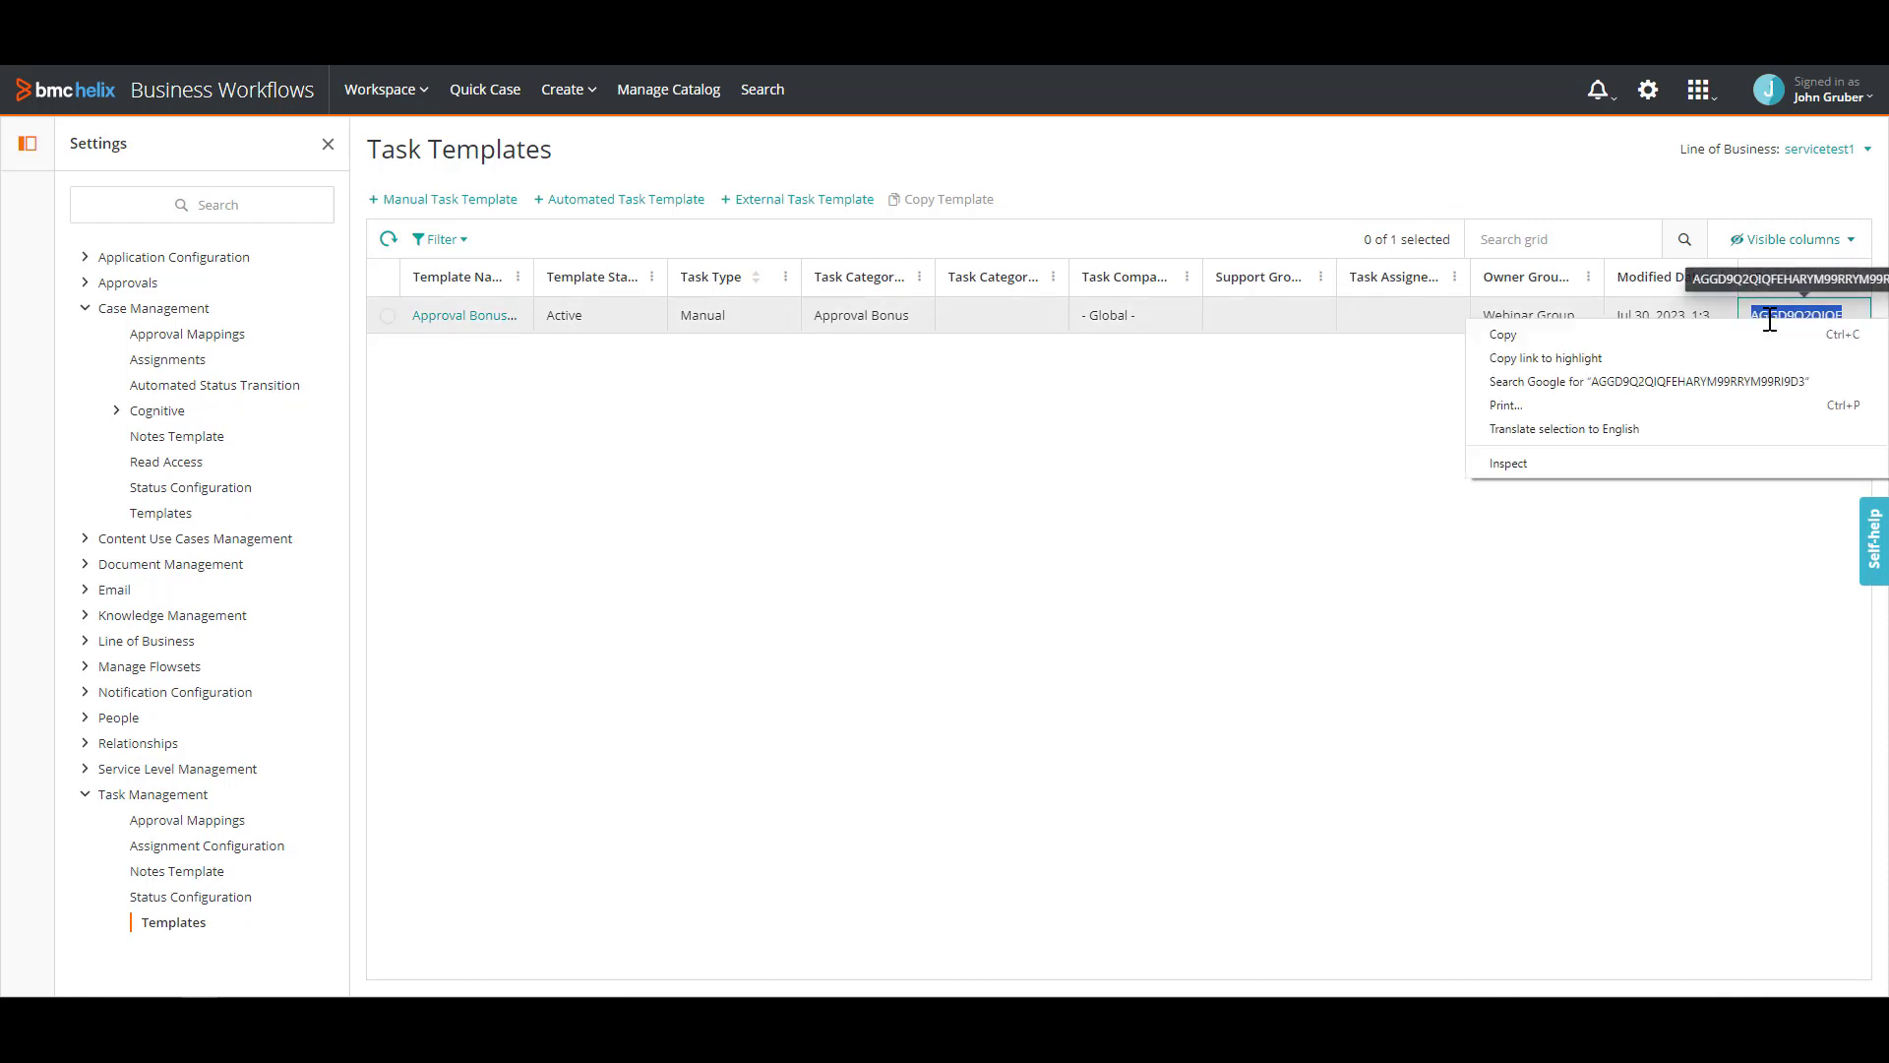
left_click(1769, 333)
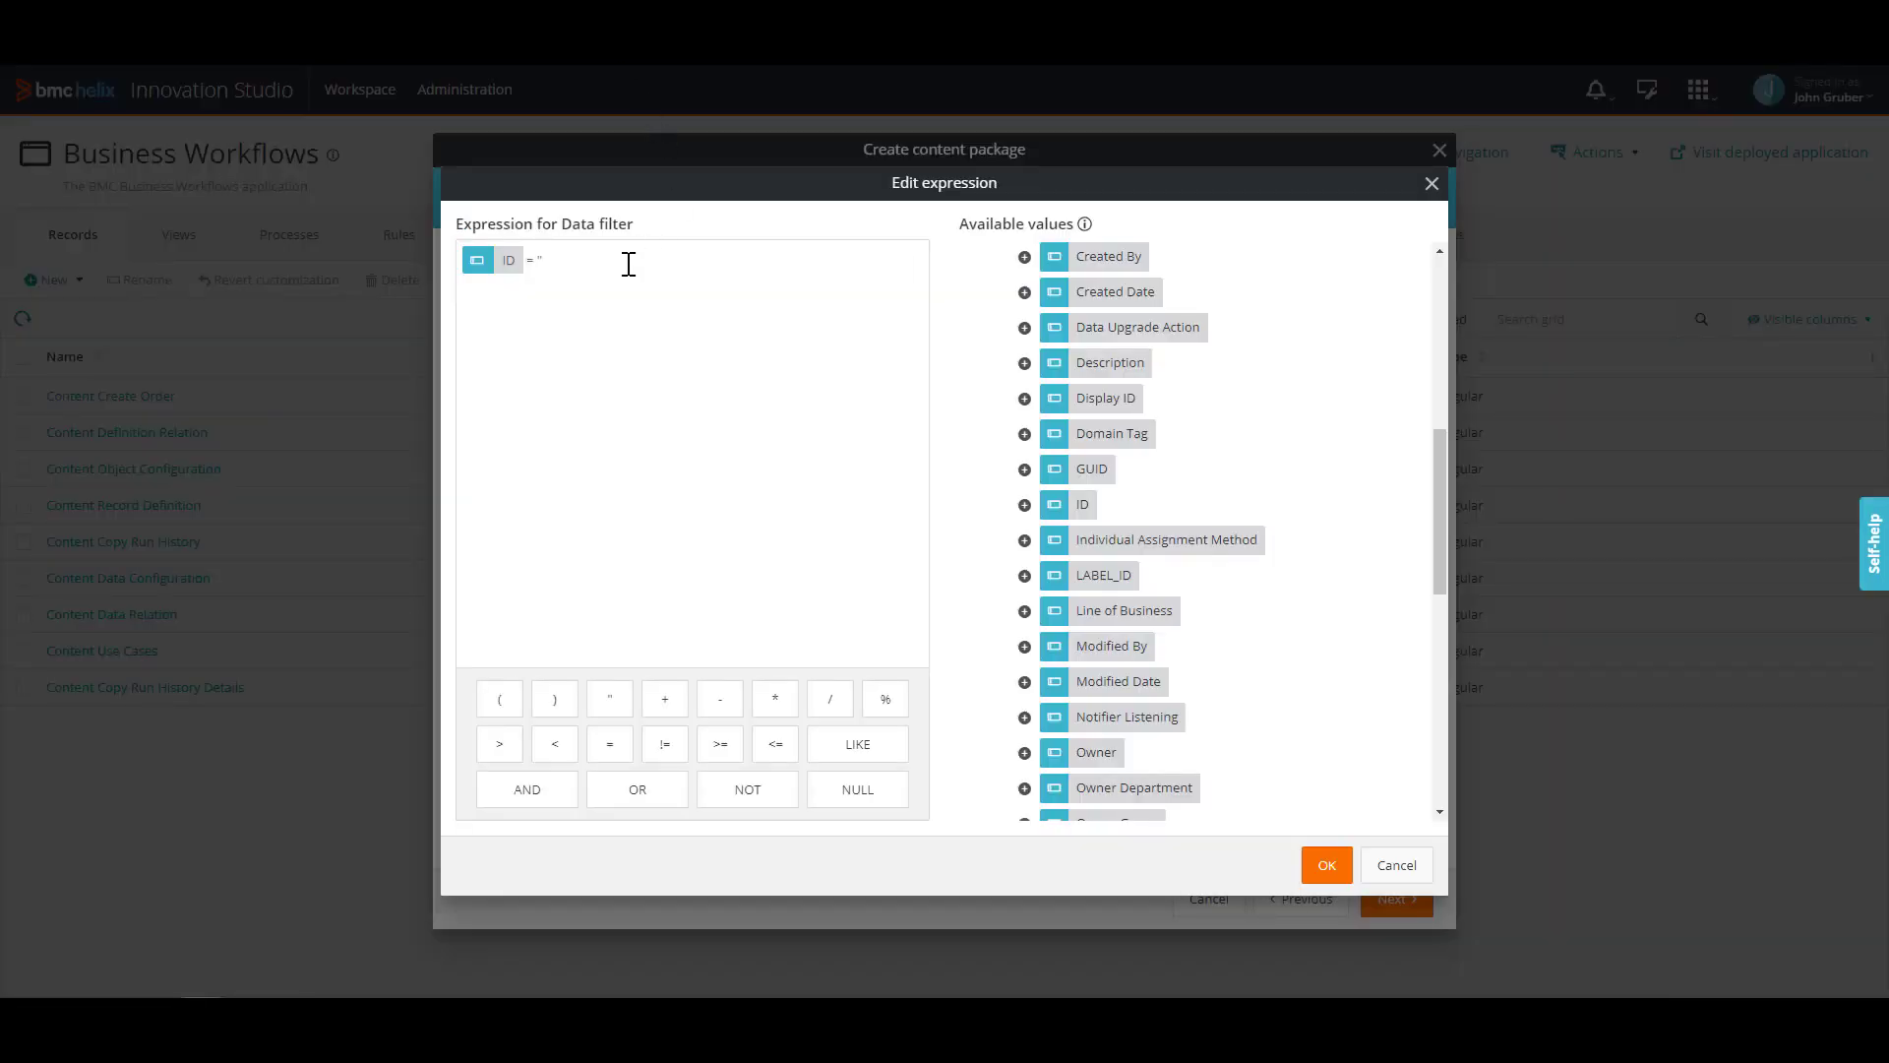
In Innovation Studio, complete the Task Templates filter with the copied ID as a quoted value and confirm the expression.
key("ctrl+v")
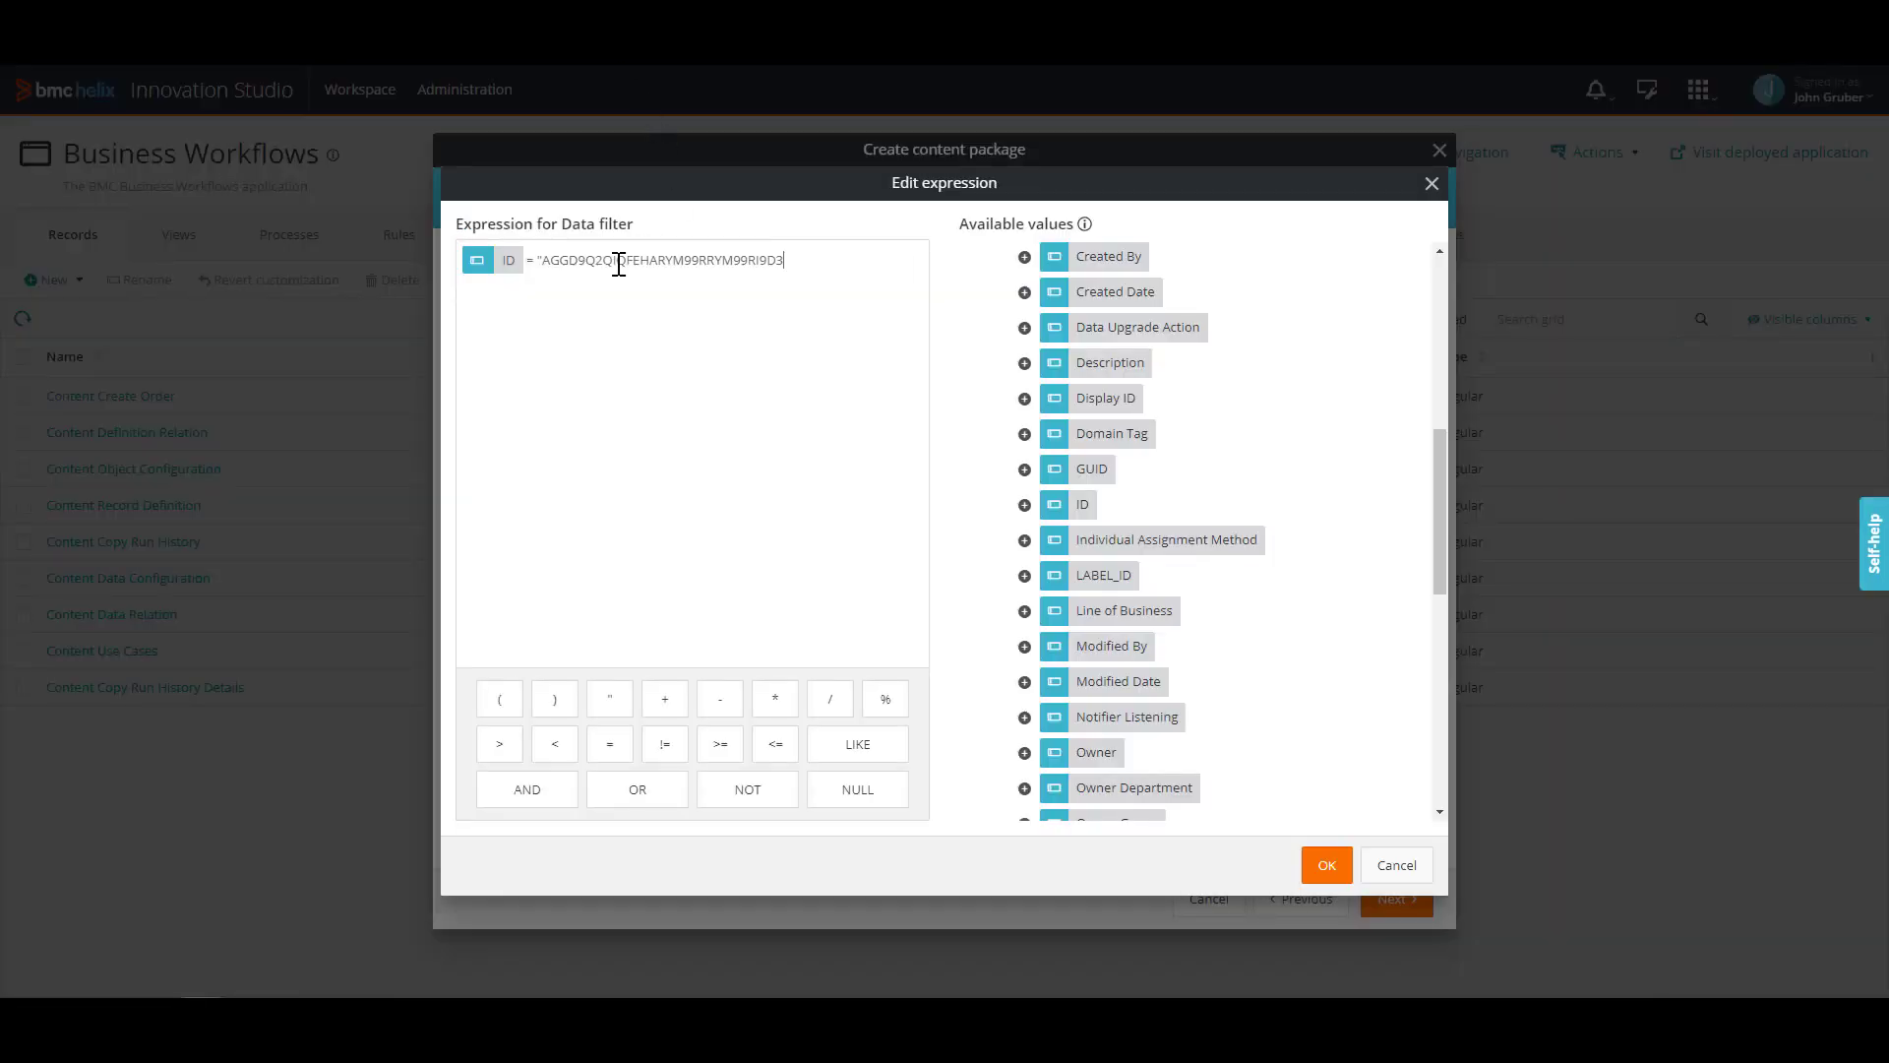
left_click(614, 700)
left_click(1327, 868)
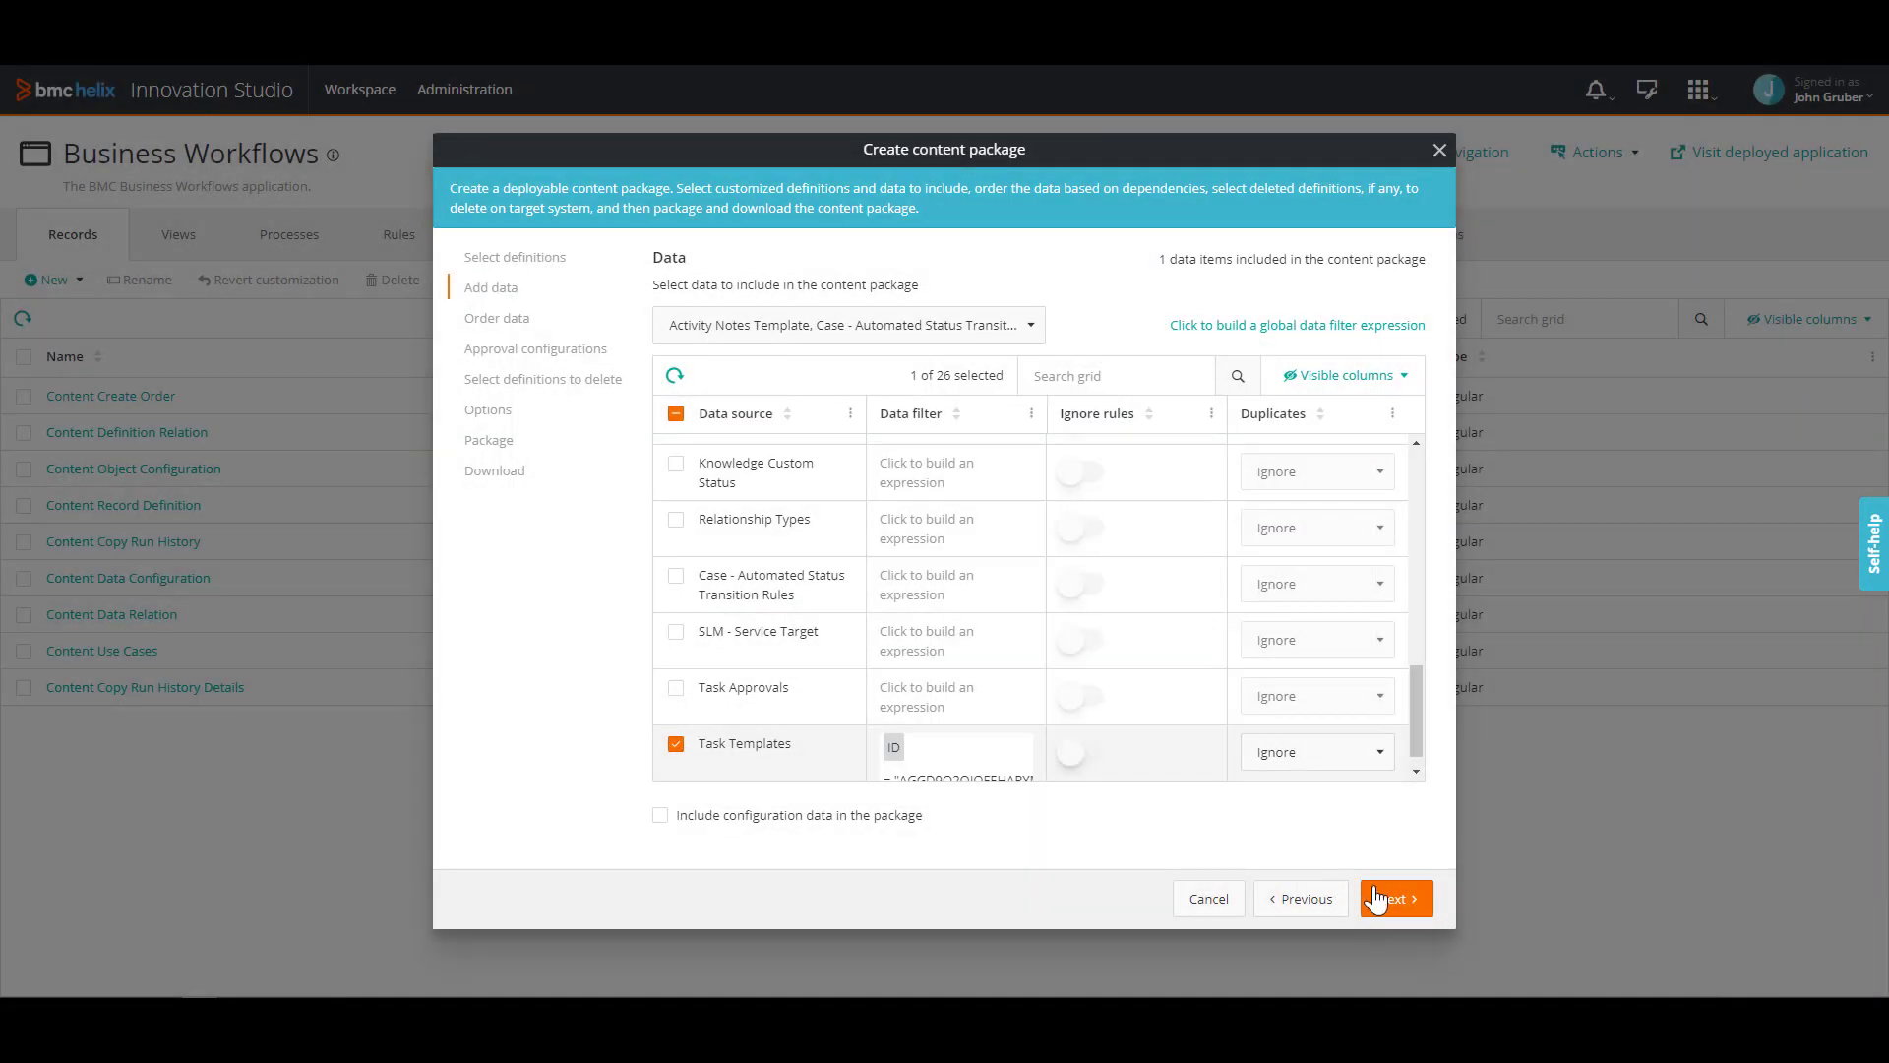
Select Task Template in the data order and advance past the approval configurations without including any, up to the deleted definitions.
left_click(1391, 905)
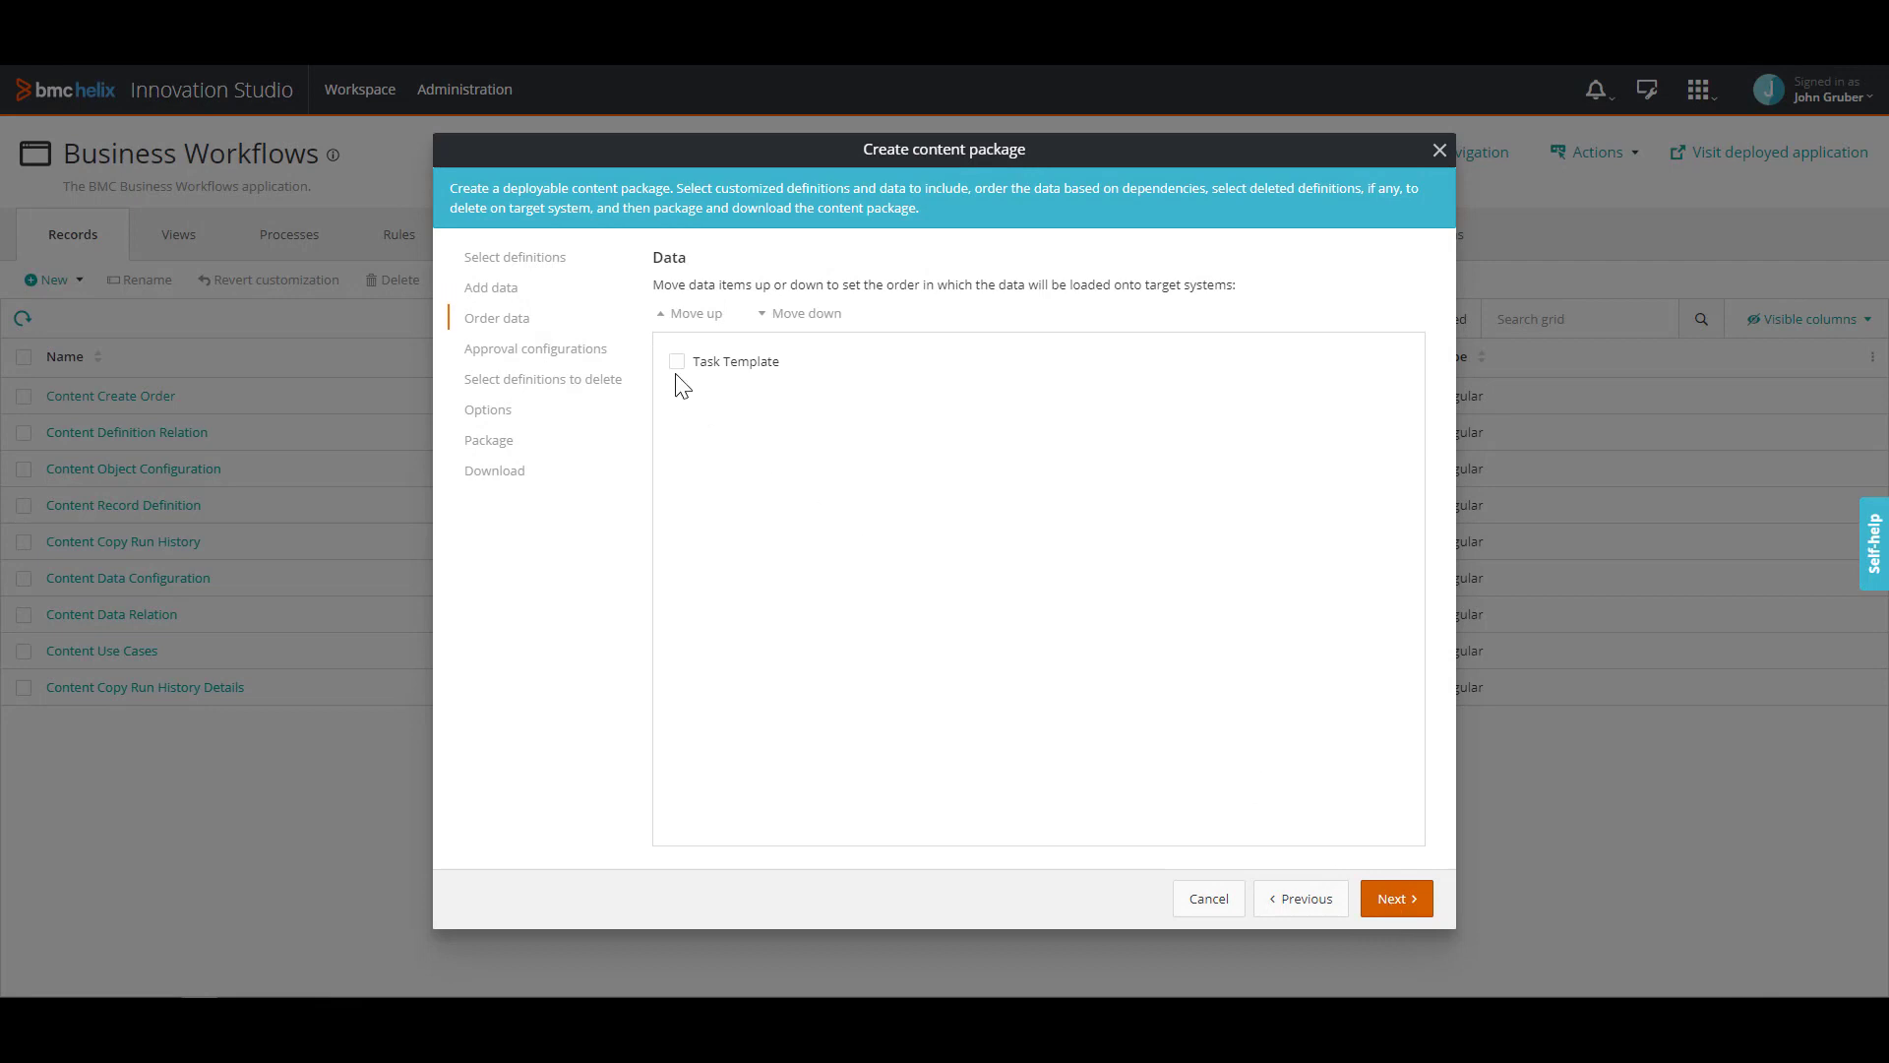
left_click(676, 362)
left_click(1405, 900)
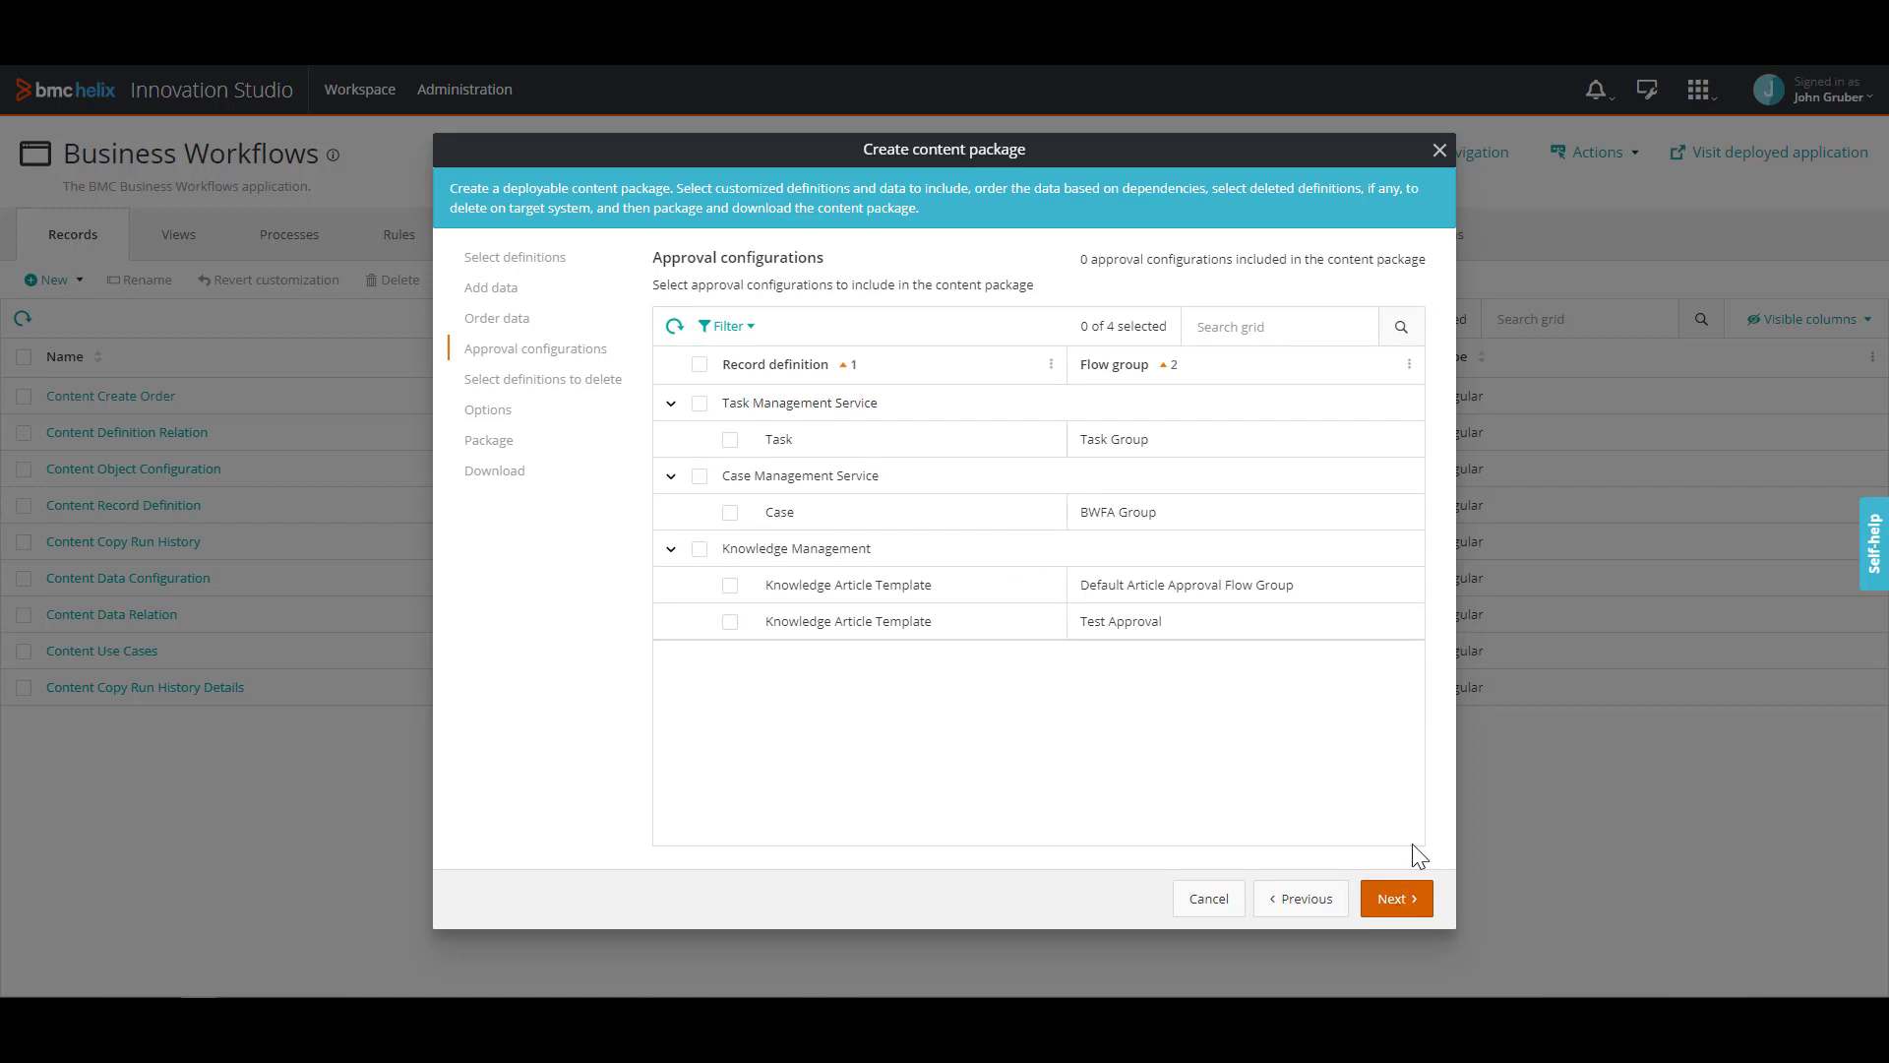
left_click(1403, 901)
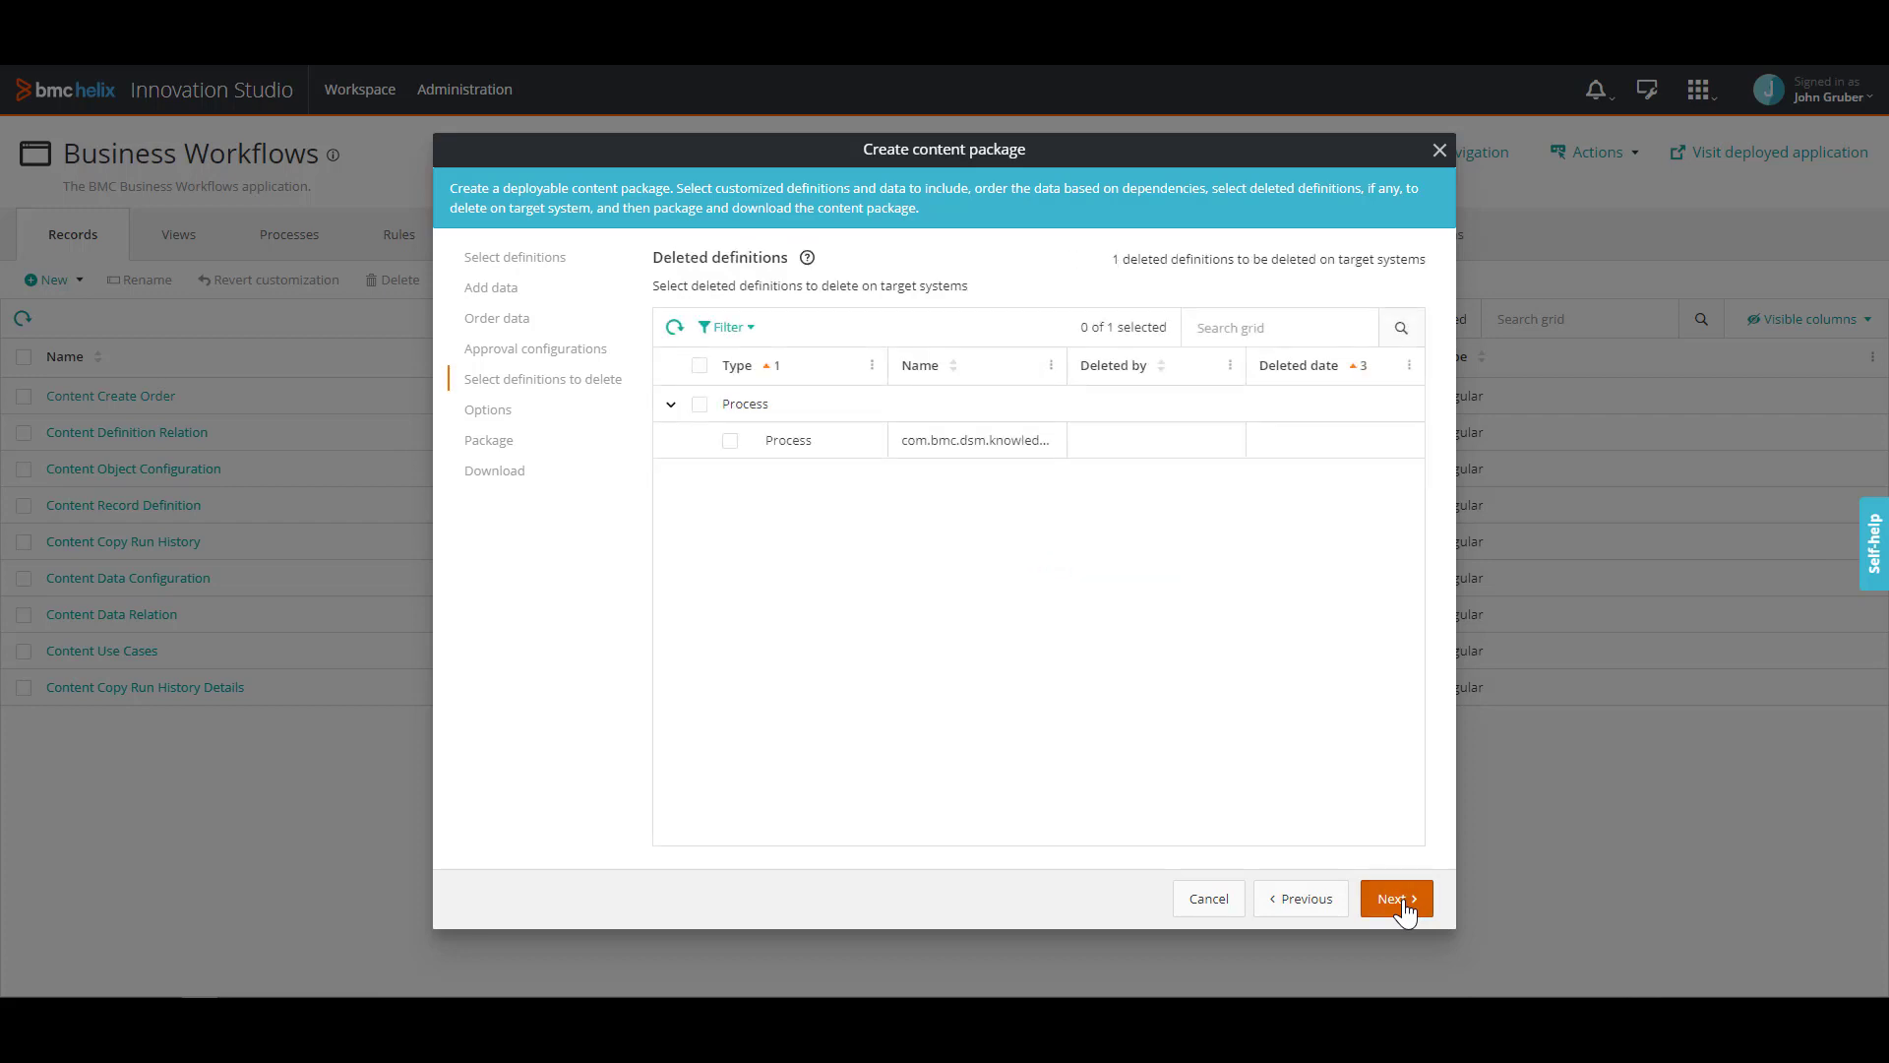
Create the content package without any definitions to delete, then download it and view the contents of the downloaded archive.
left_click(1404, 900)
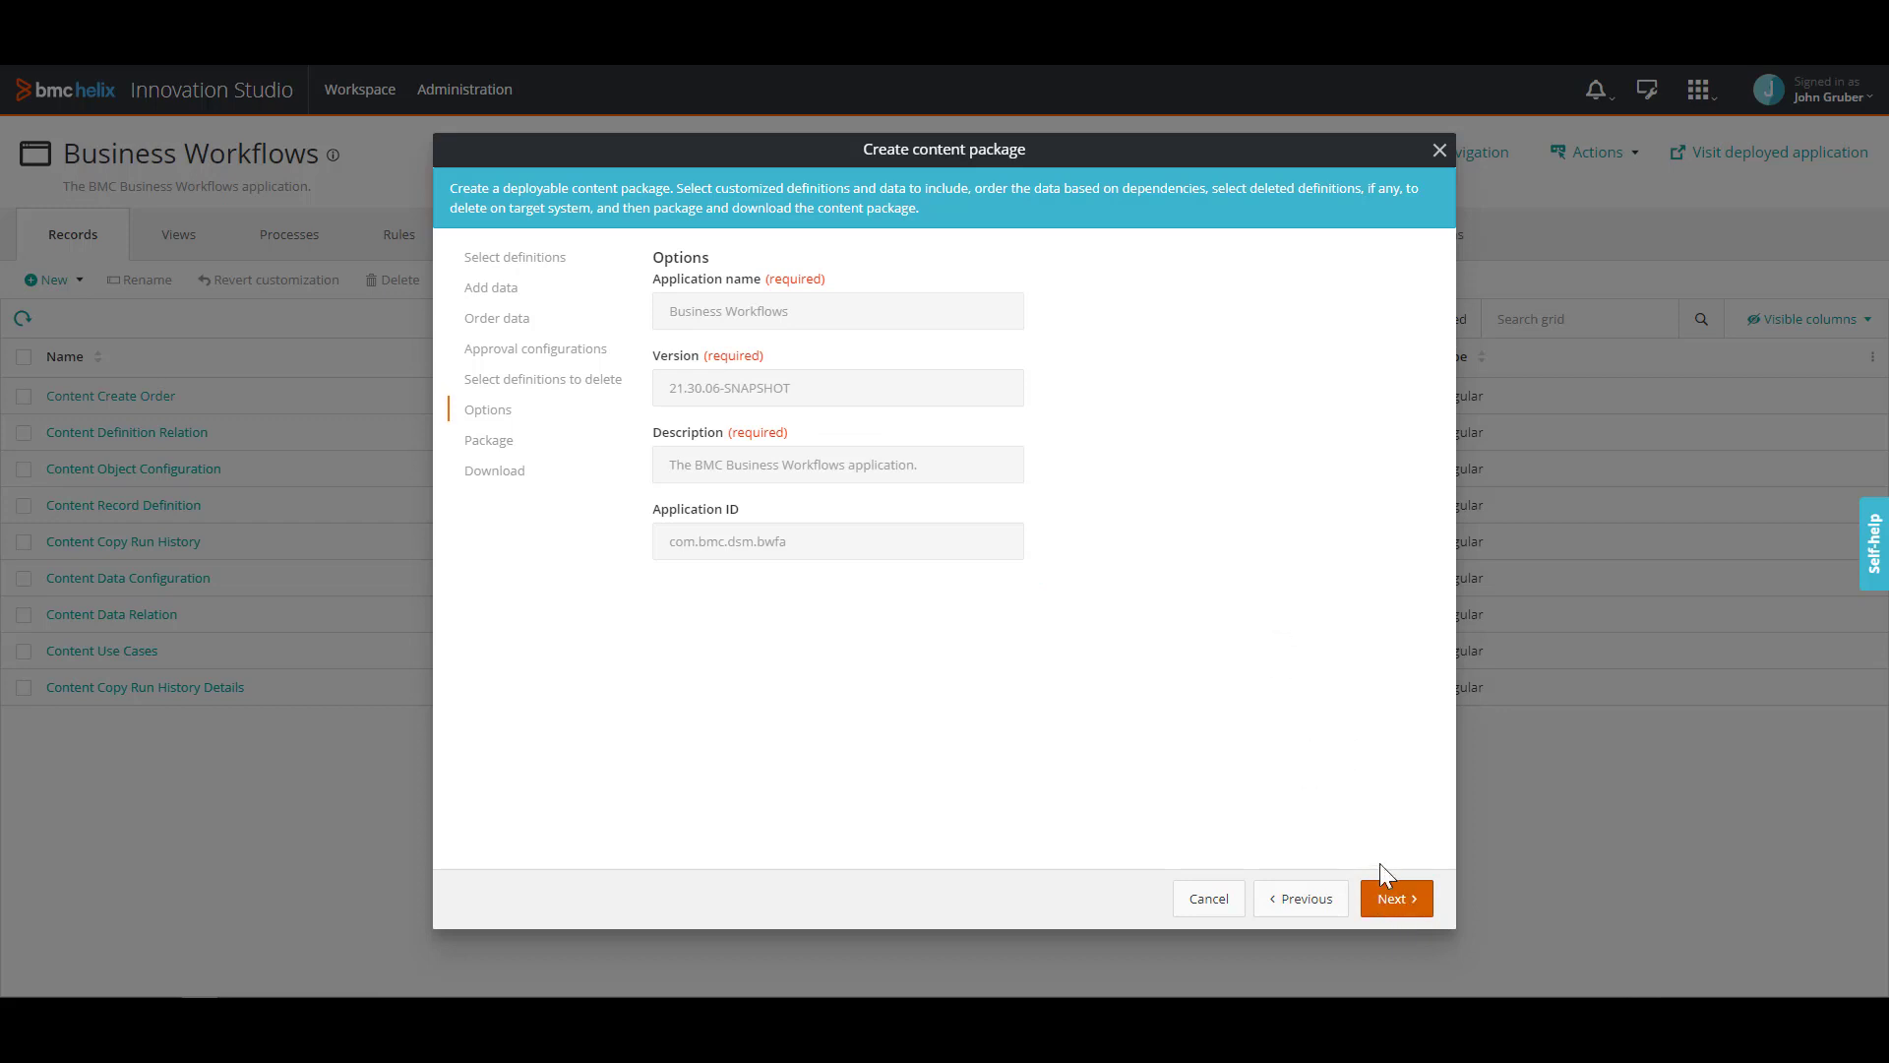
left_click(1405, 901)
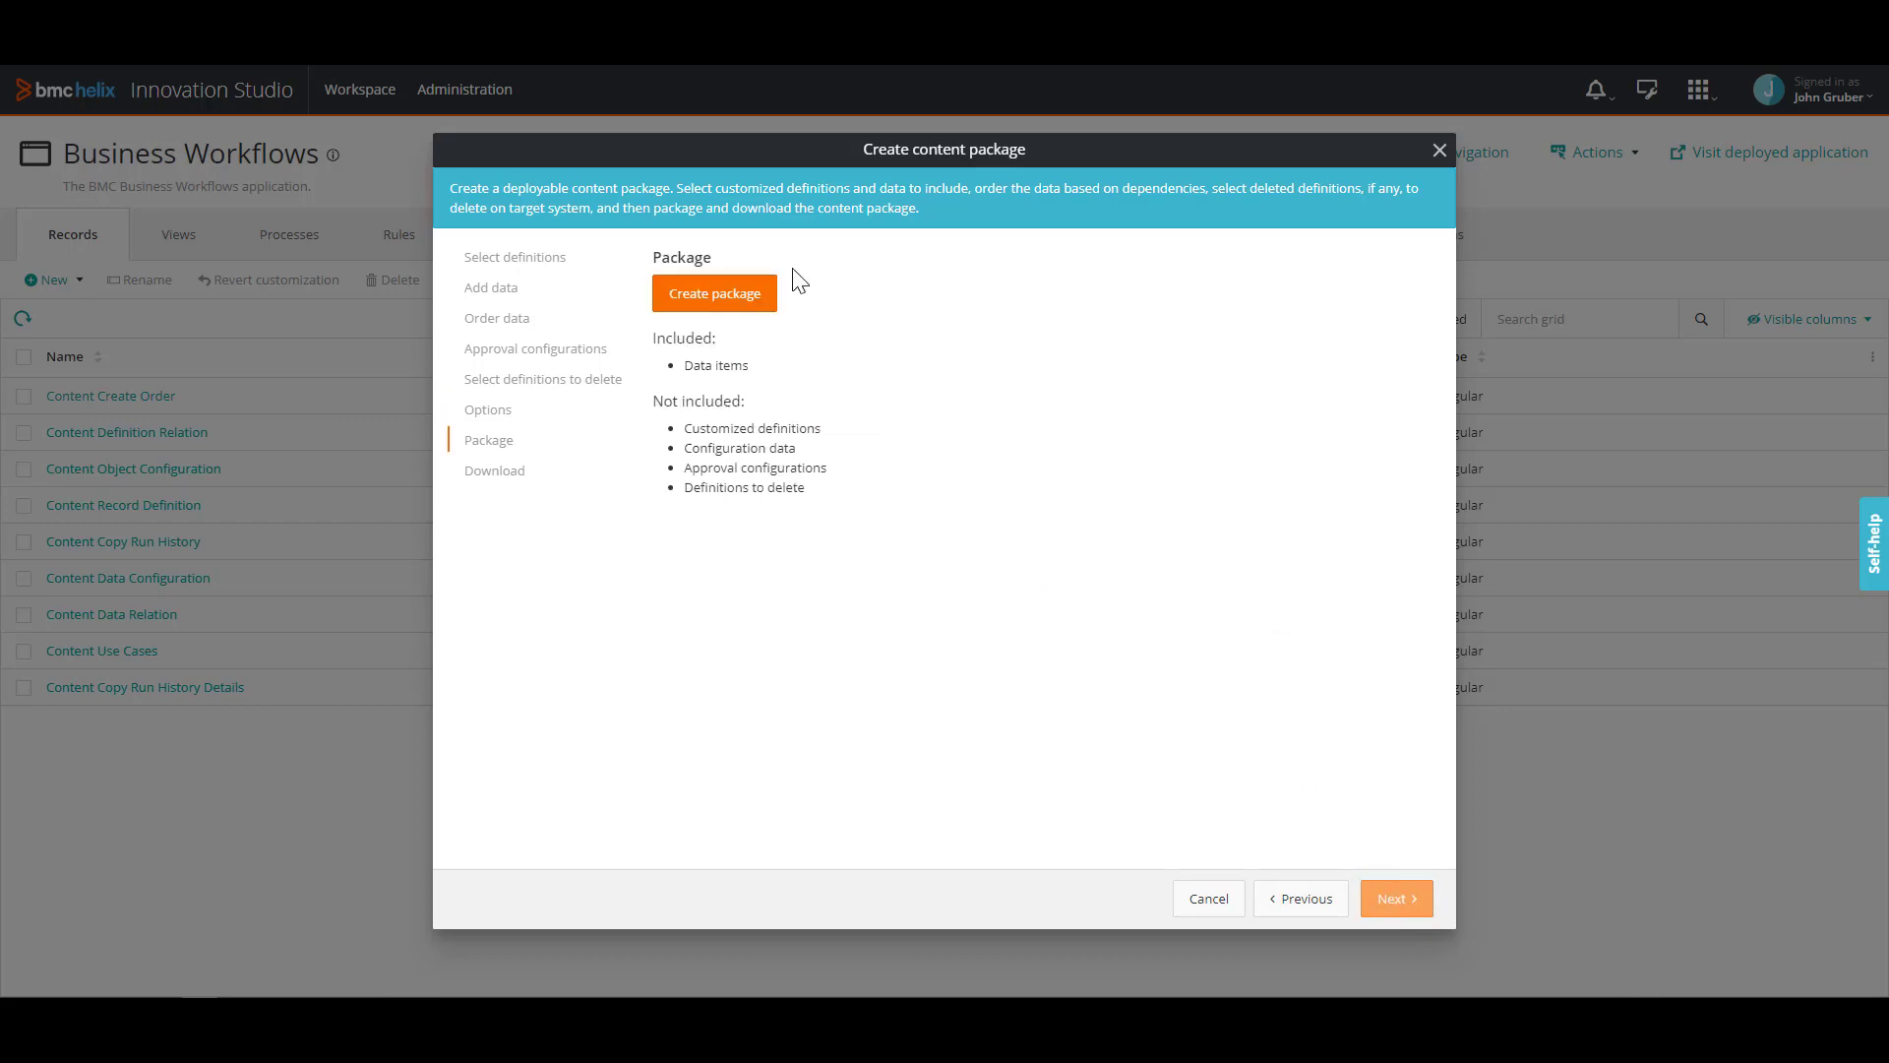
left_click(718, 303)
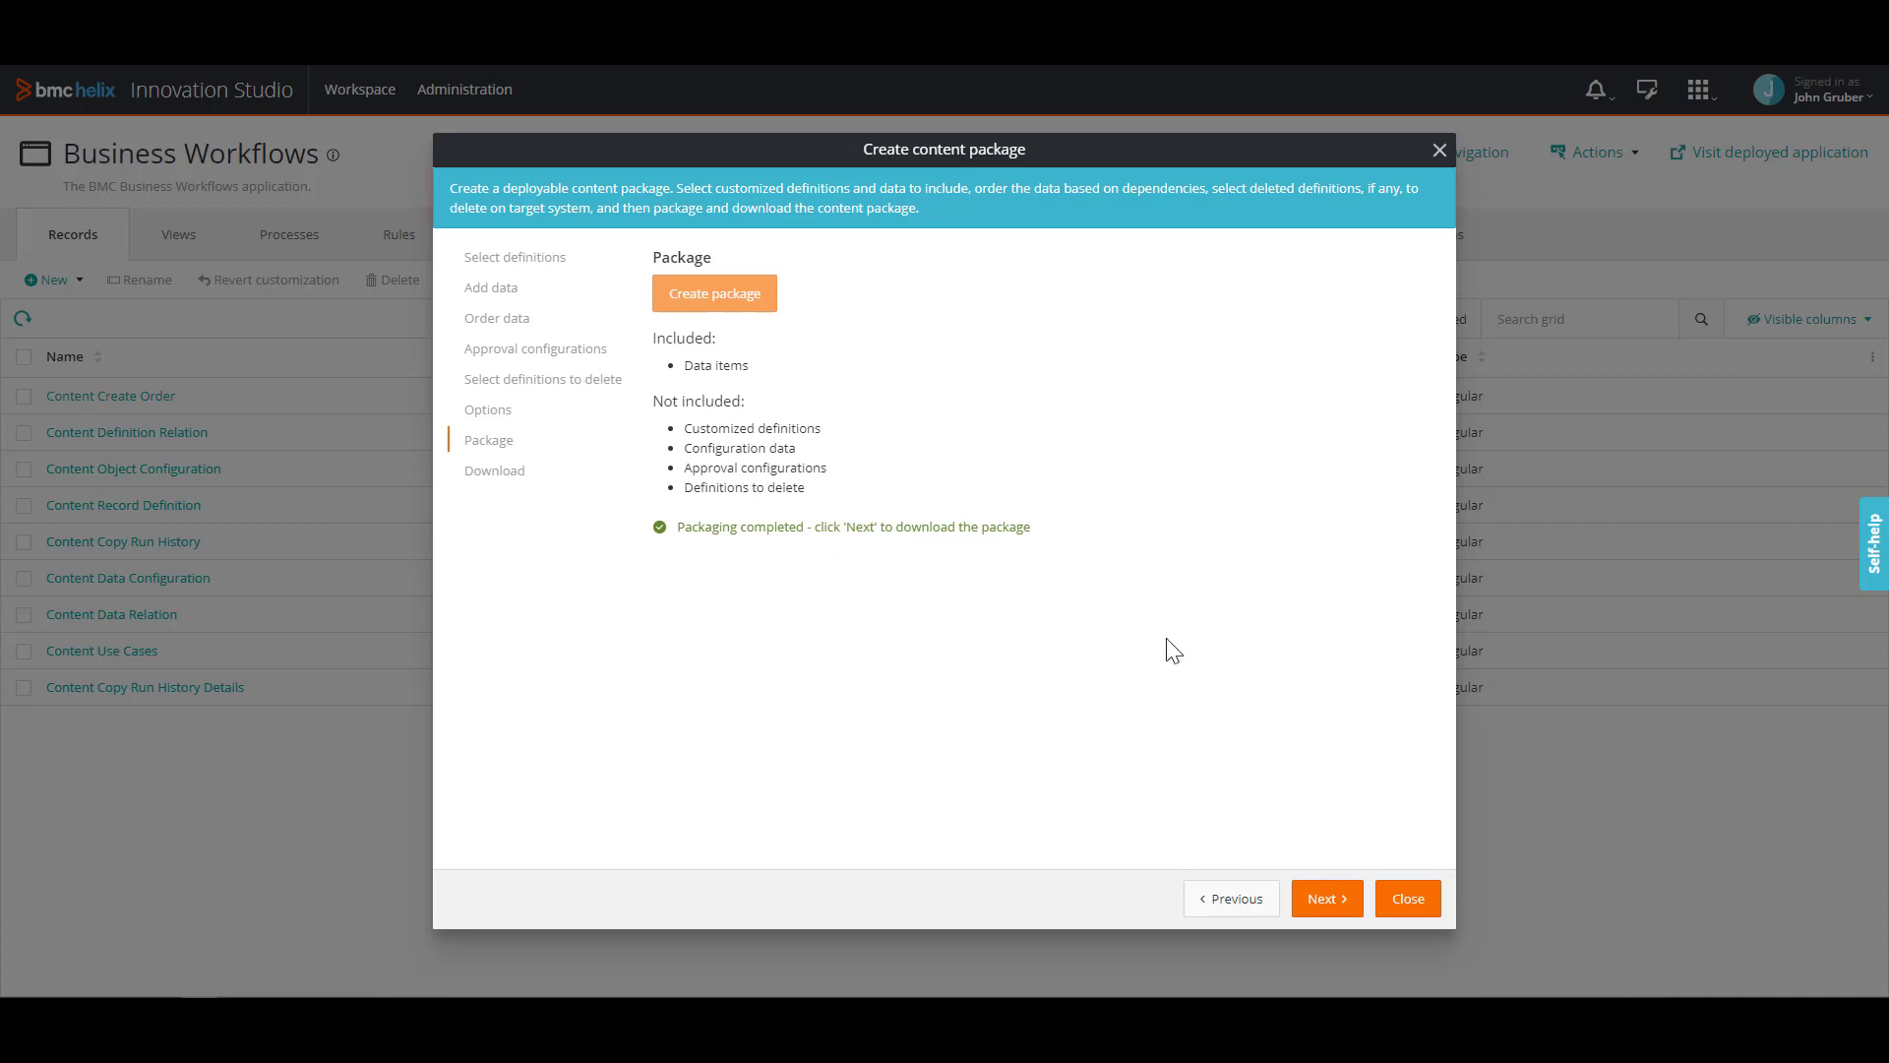
left_click(1330, 898)
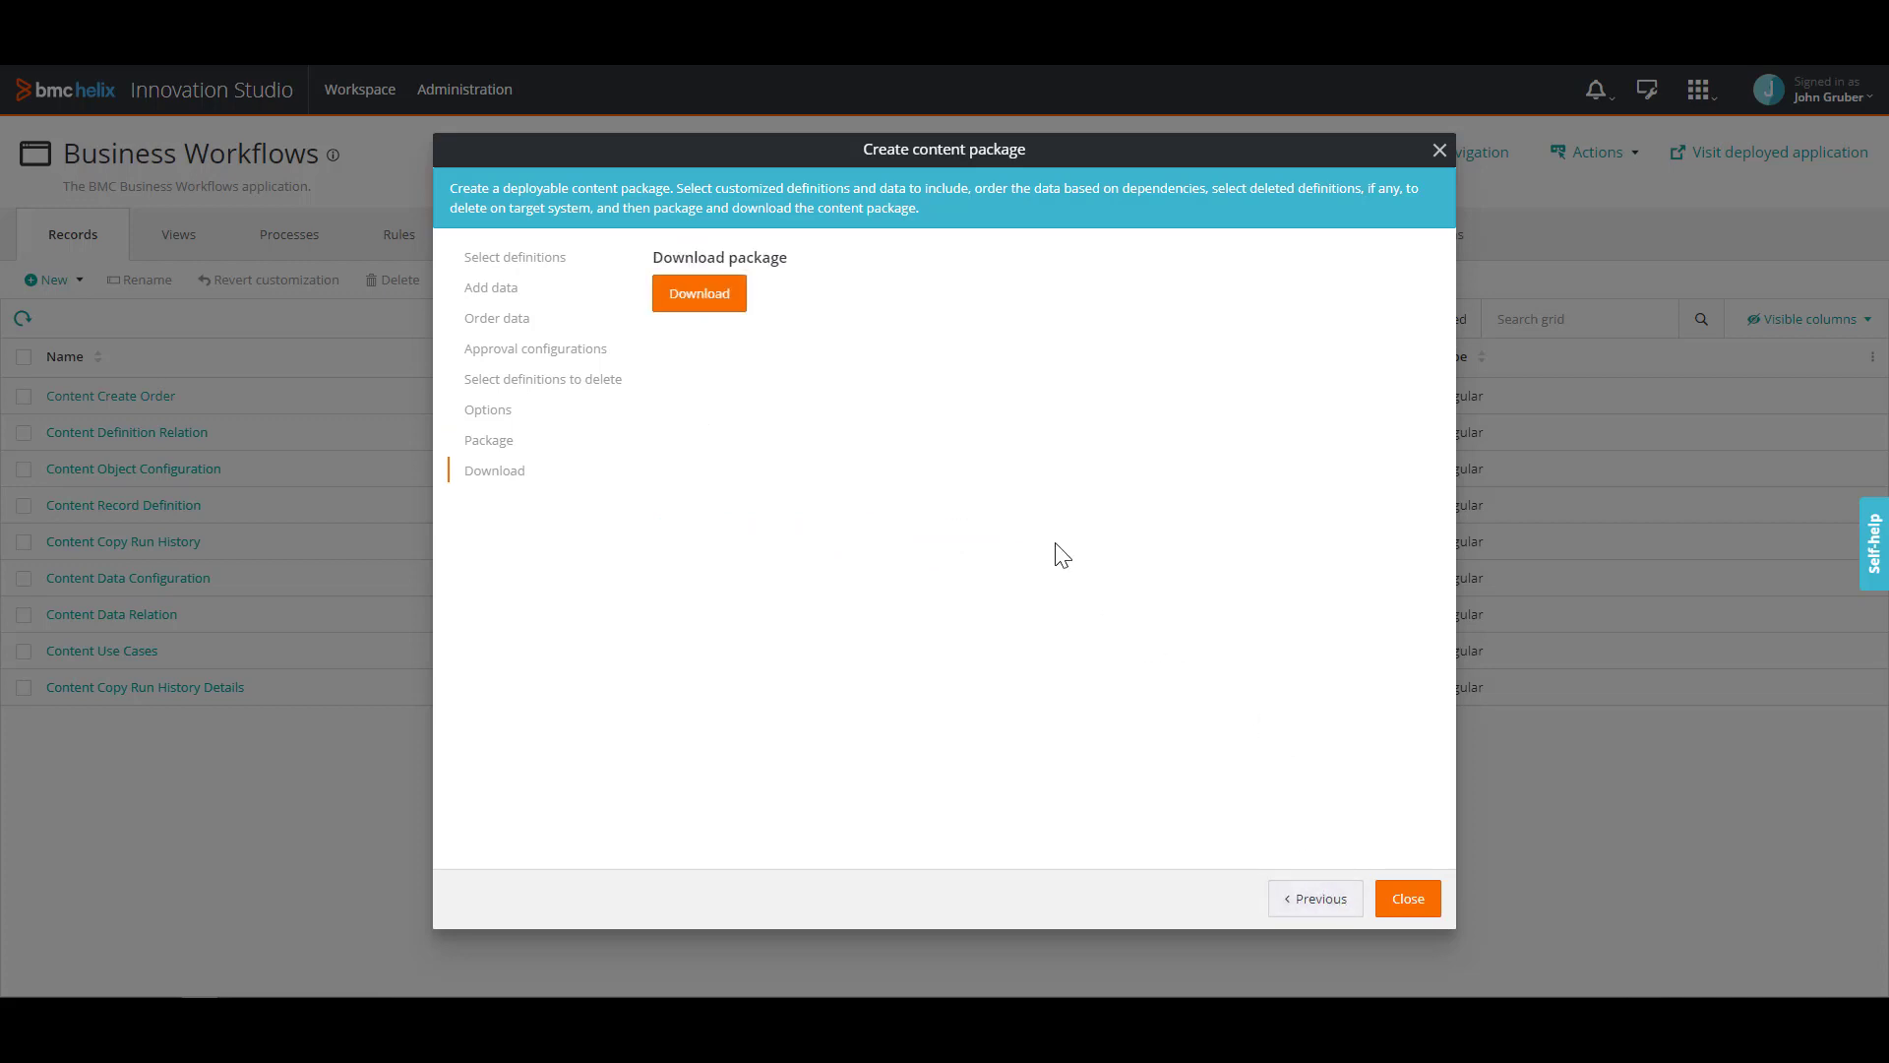
left_click(705, 285)
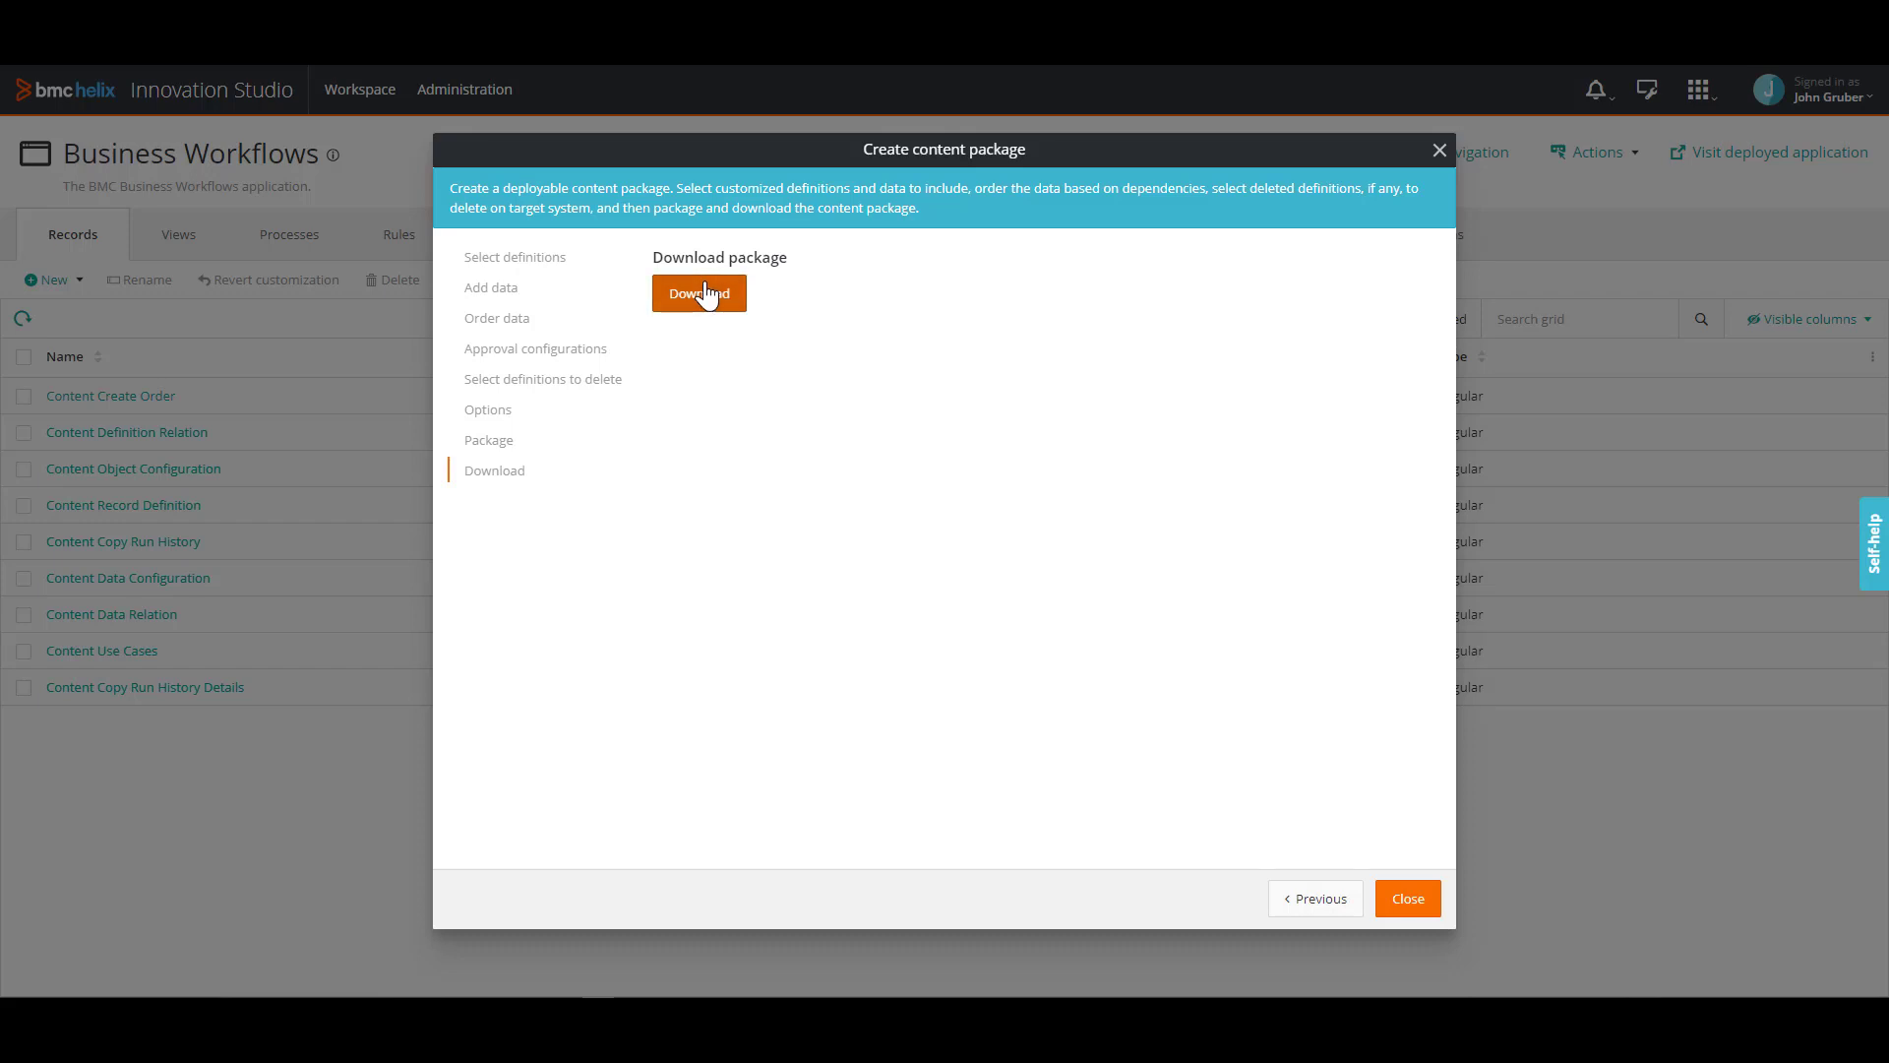
left_click_drag(1888, 279, 1543, 326)
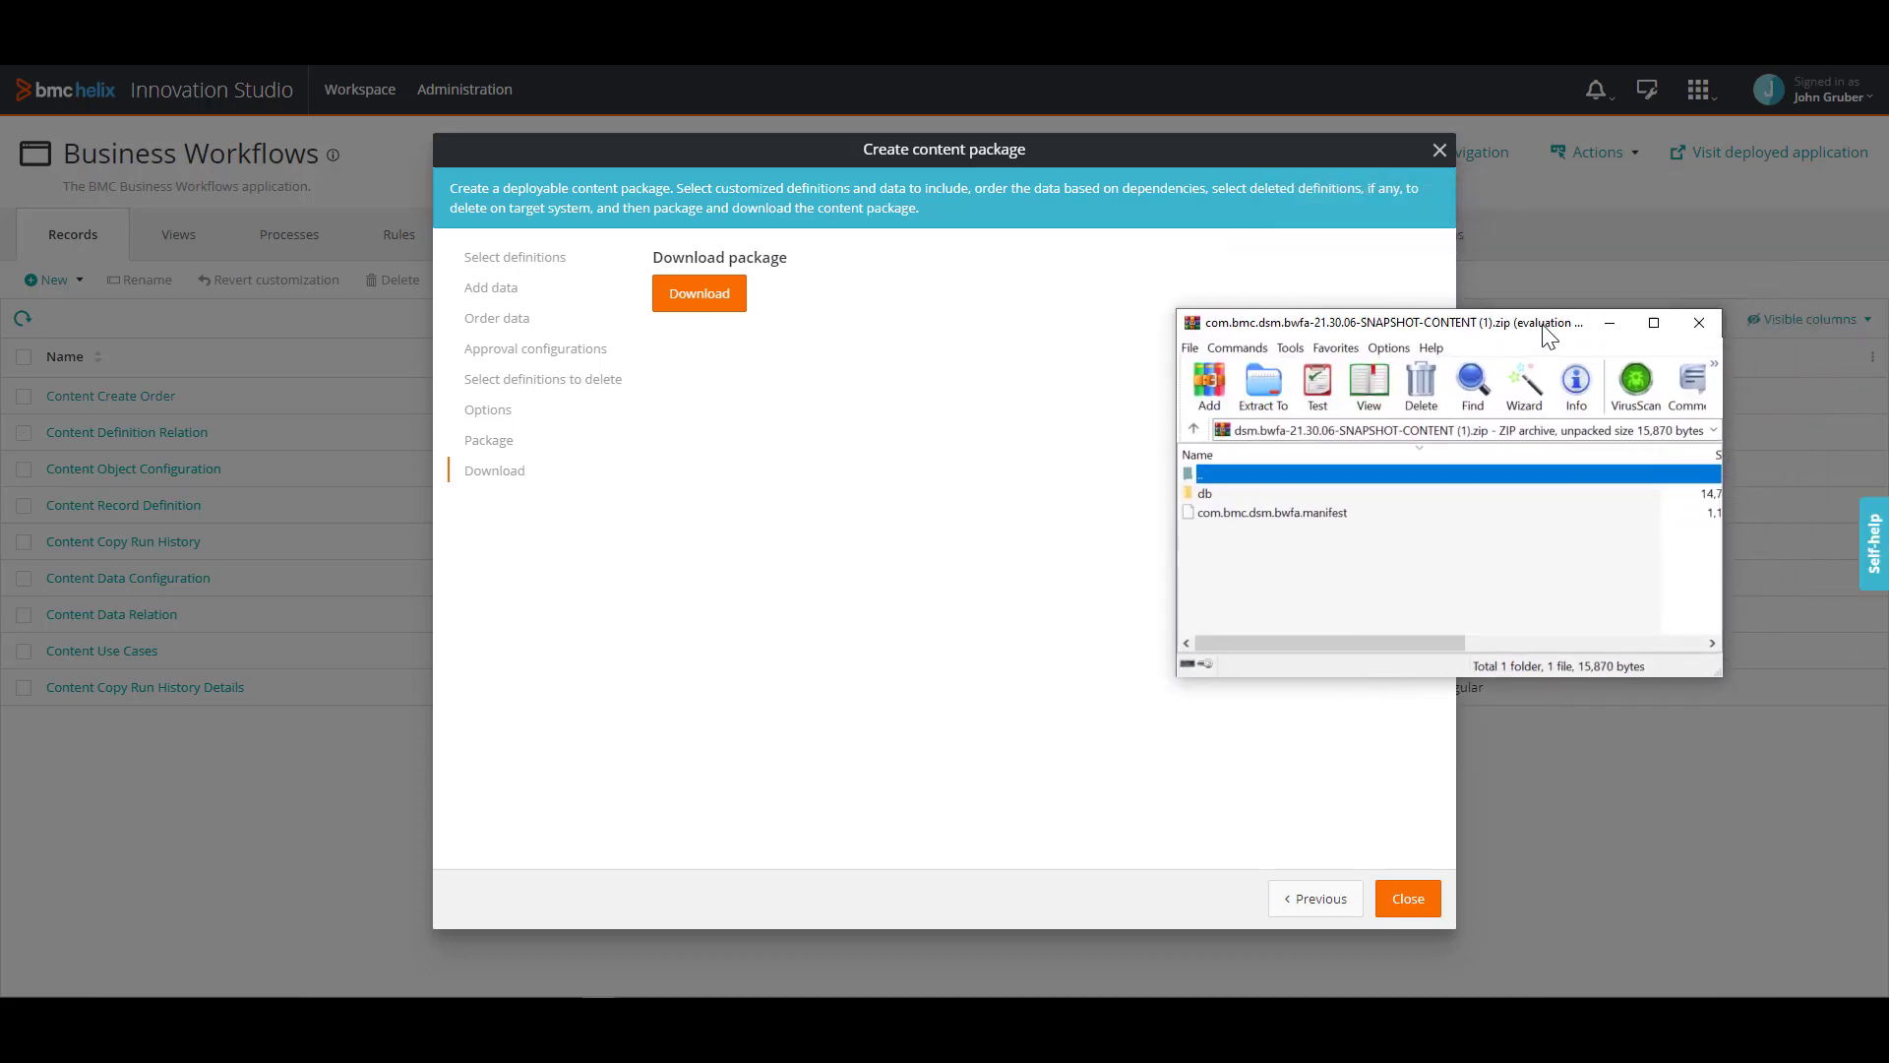
left_click(1610, 322)
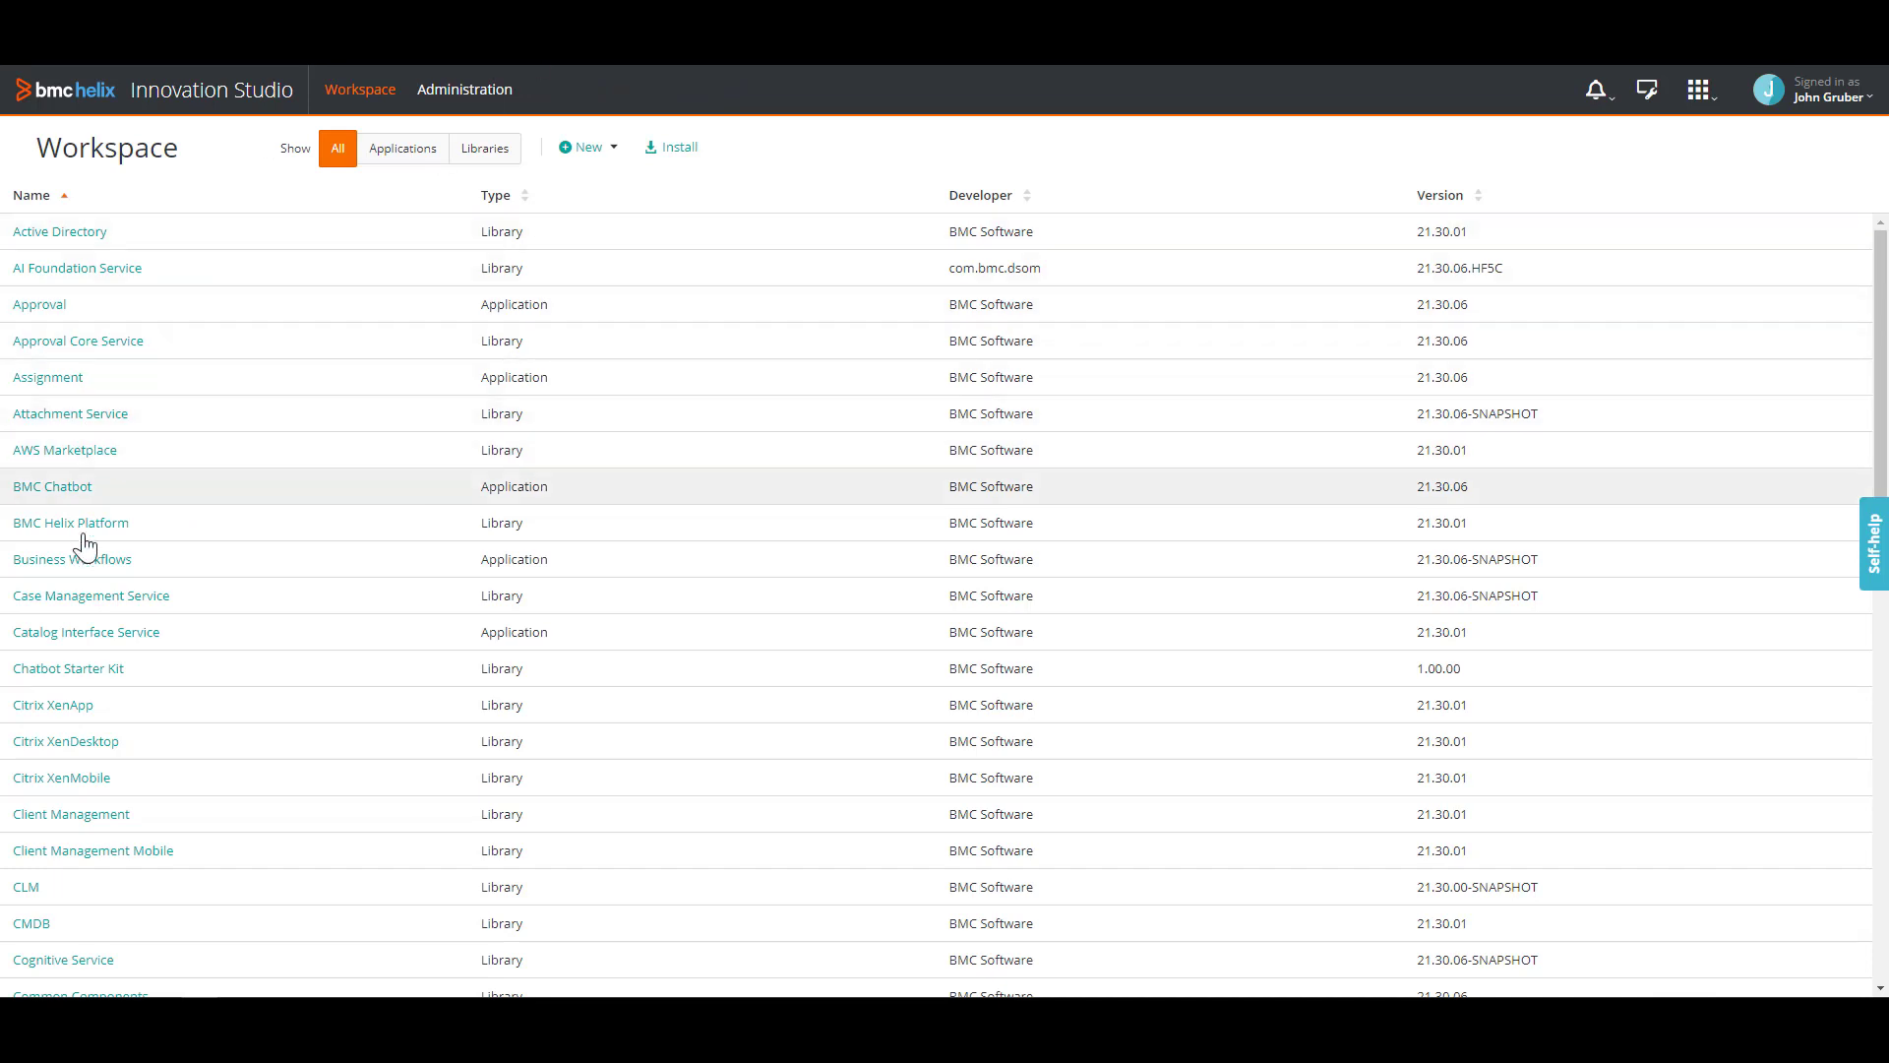
Import the definitions and data from com.bmc.dsm.bwfa-21.30.06-SNAPSHOT-CONTENT.zip into the Business Workflows application.
left_click(94, 561)
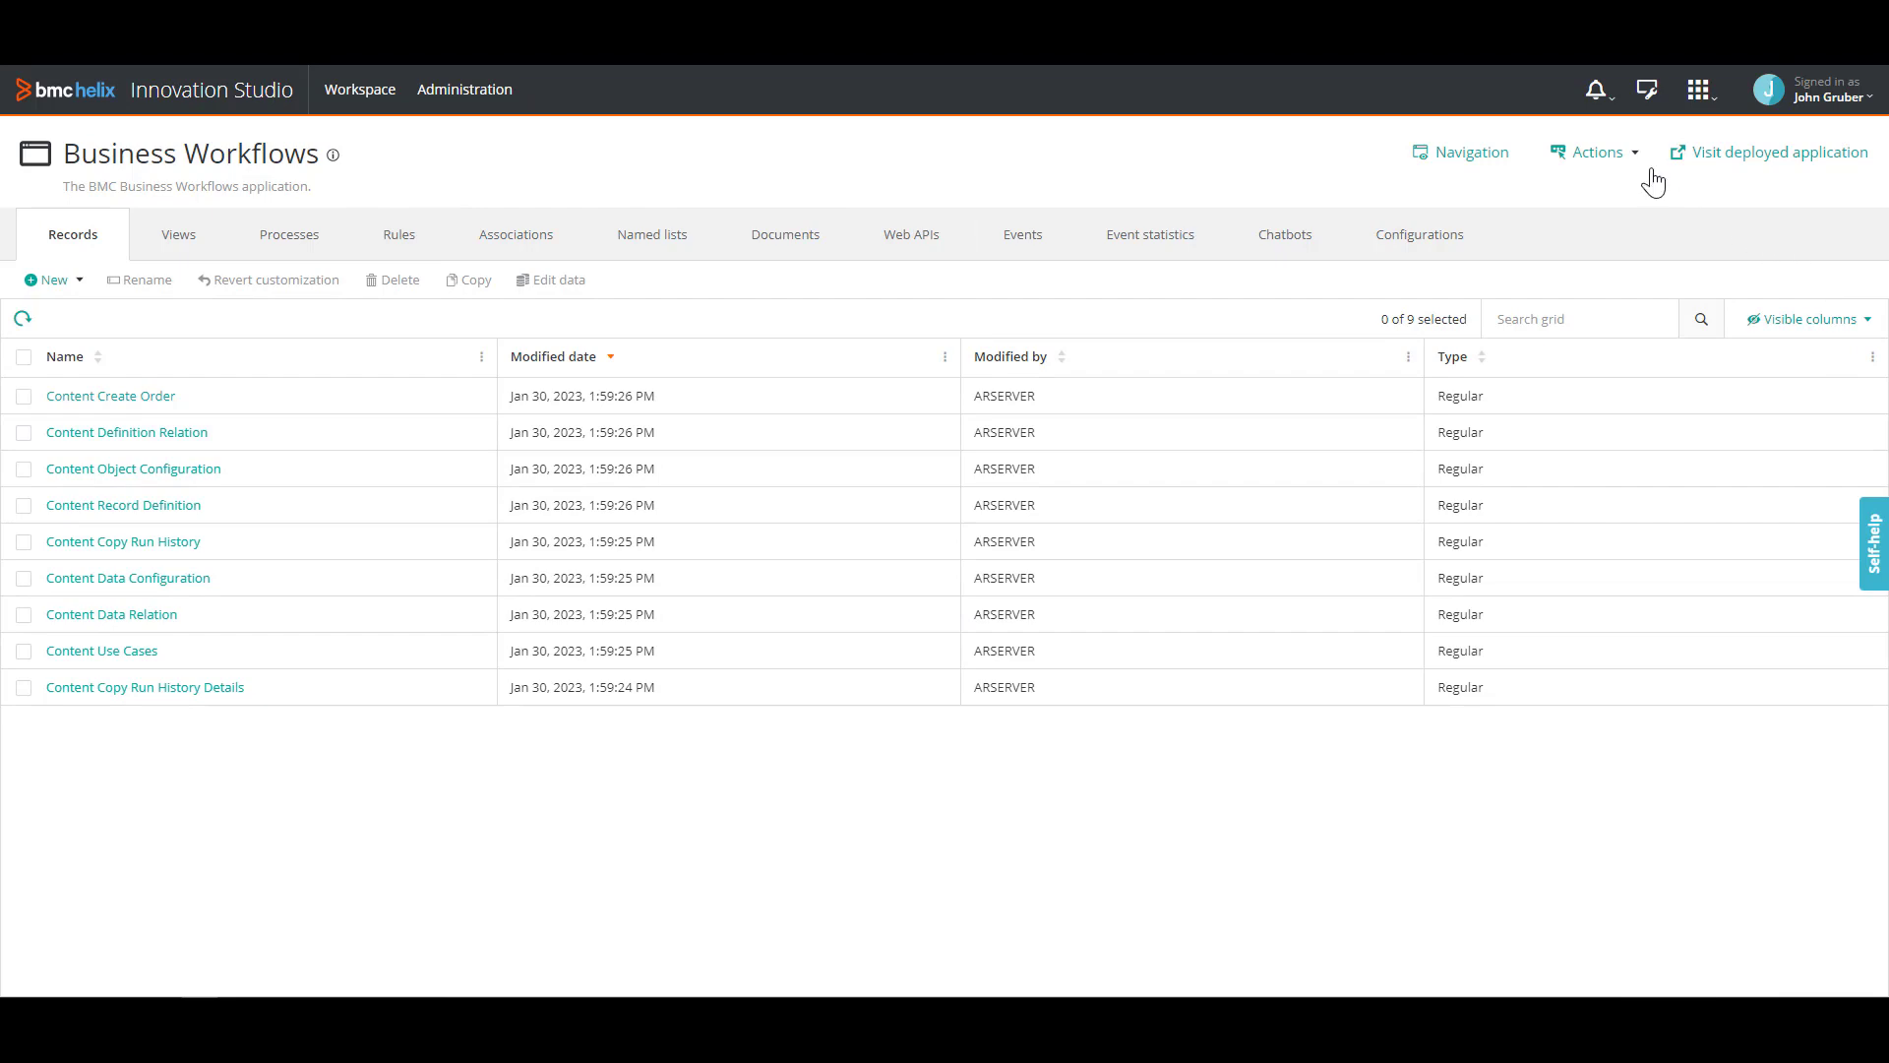
left_click(1623, 155)
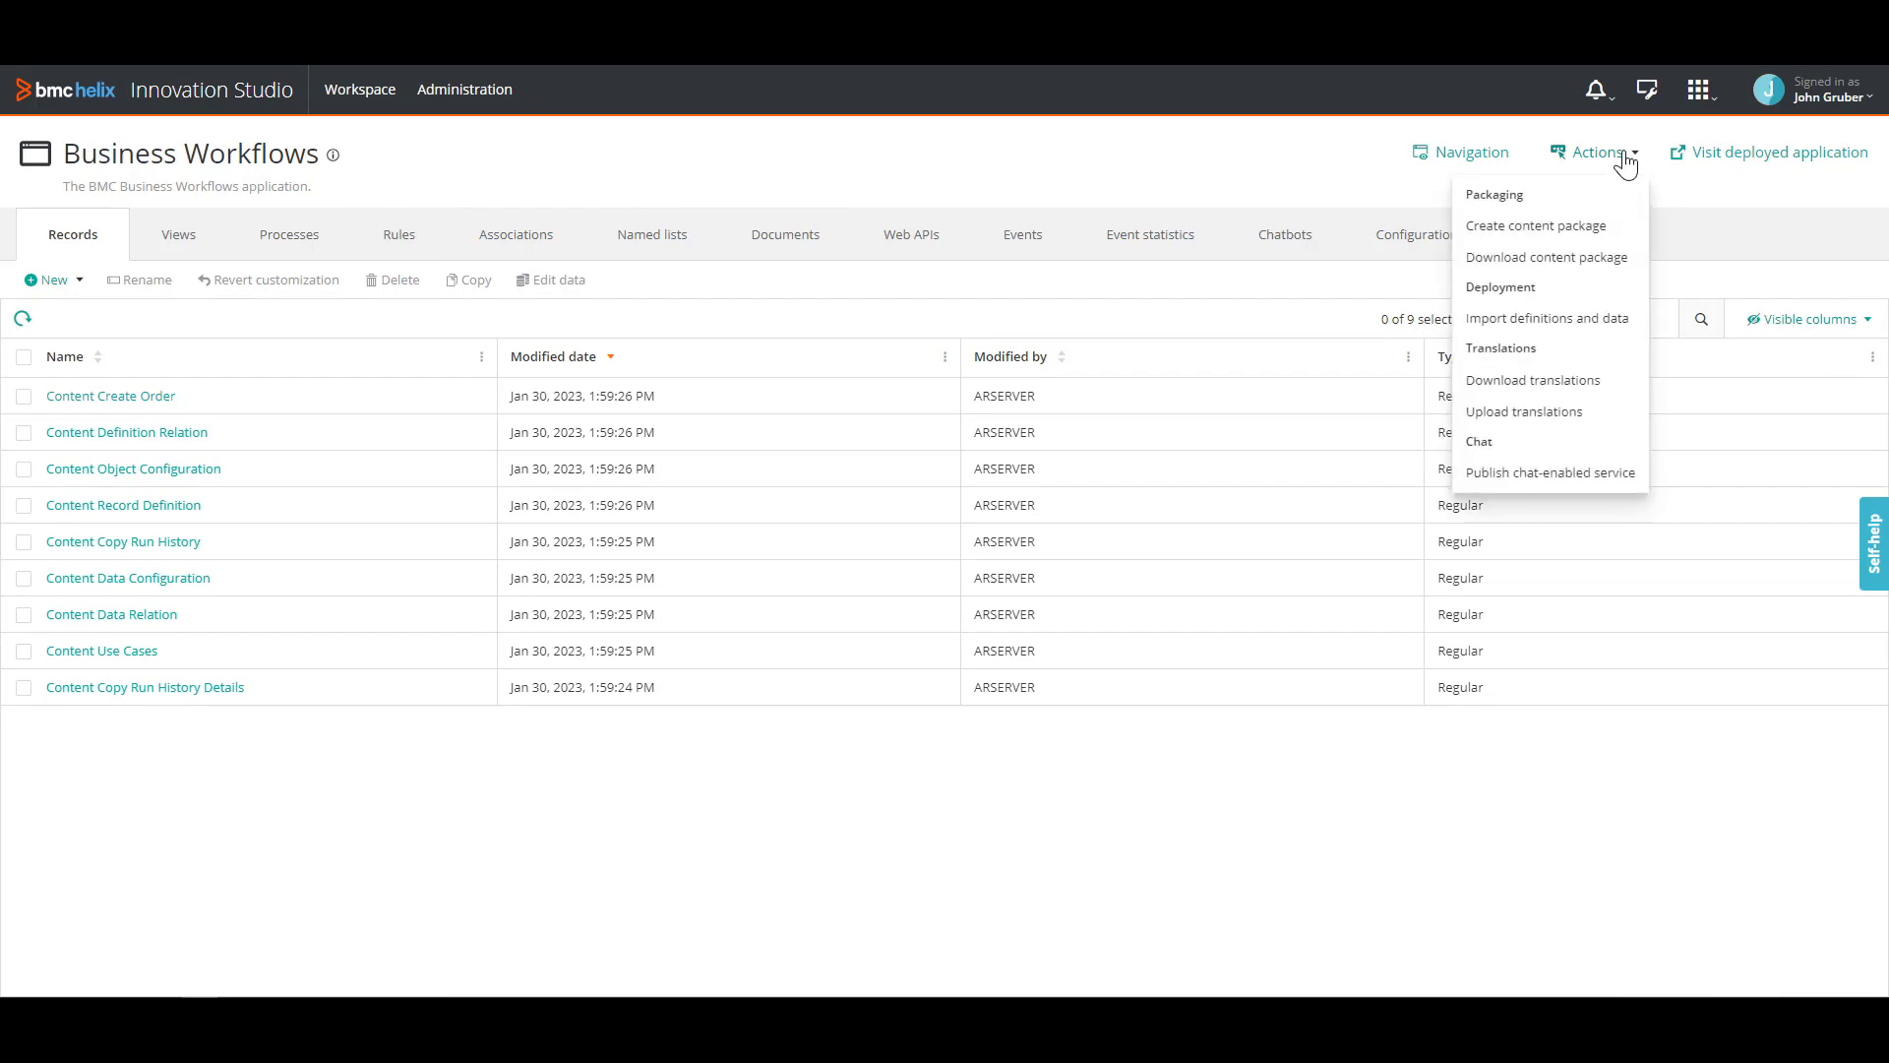
left_click(1584, 320)
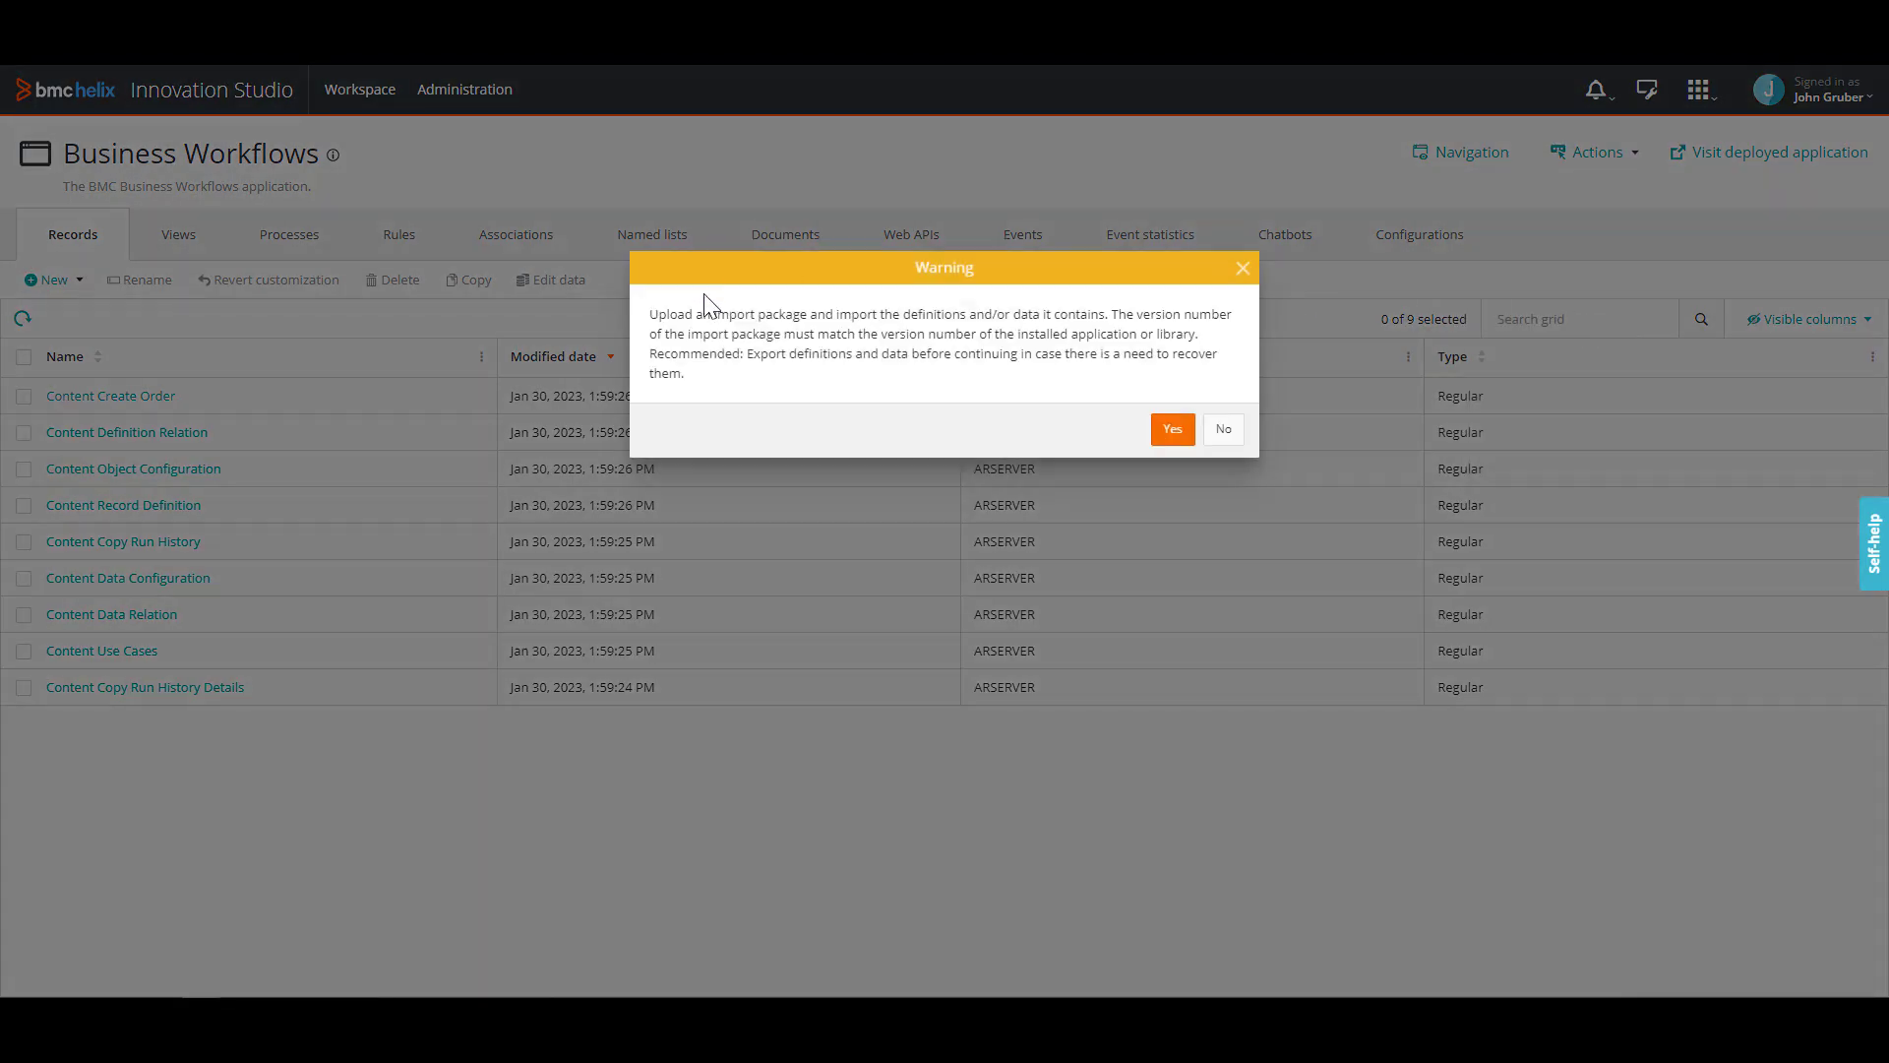
left_click(1174, 433)
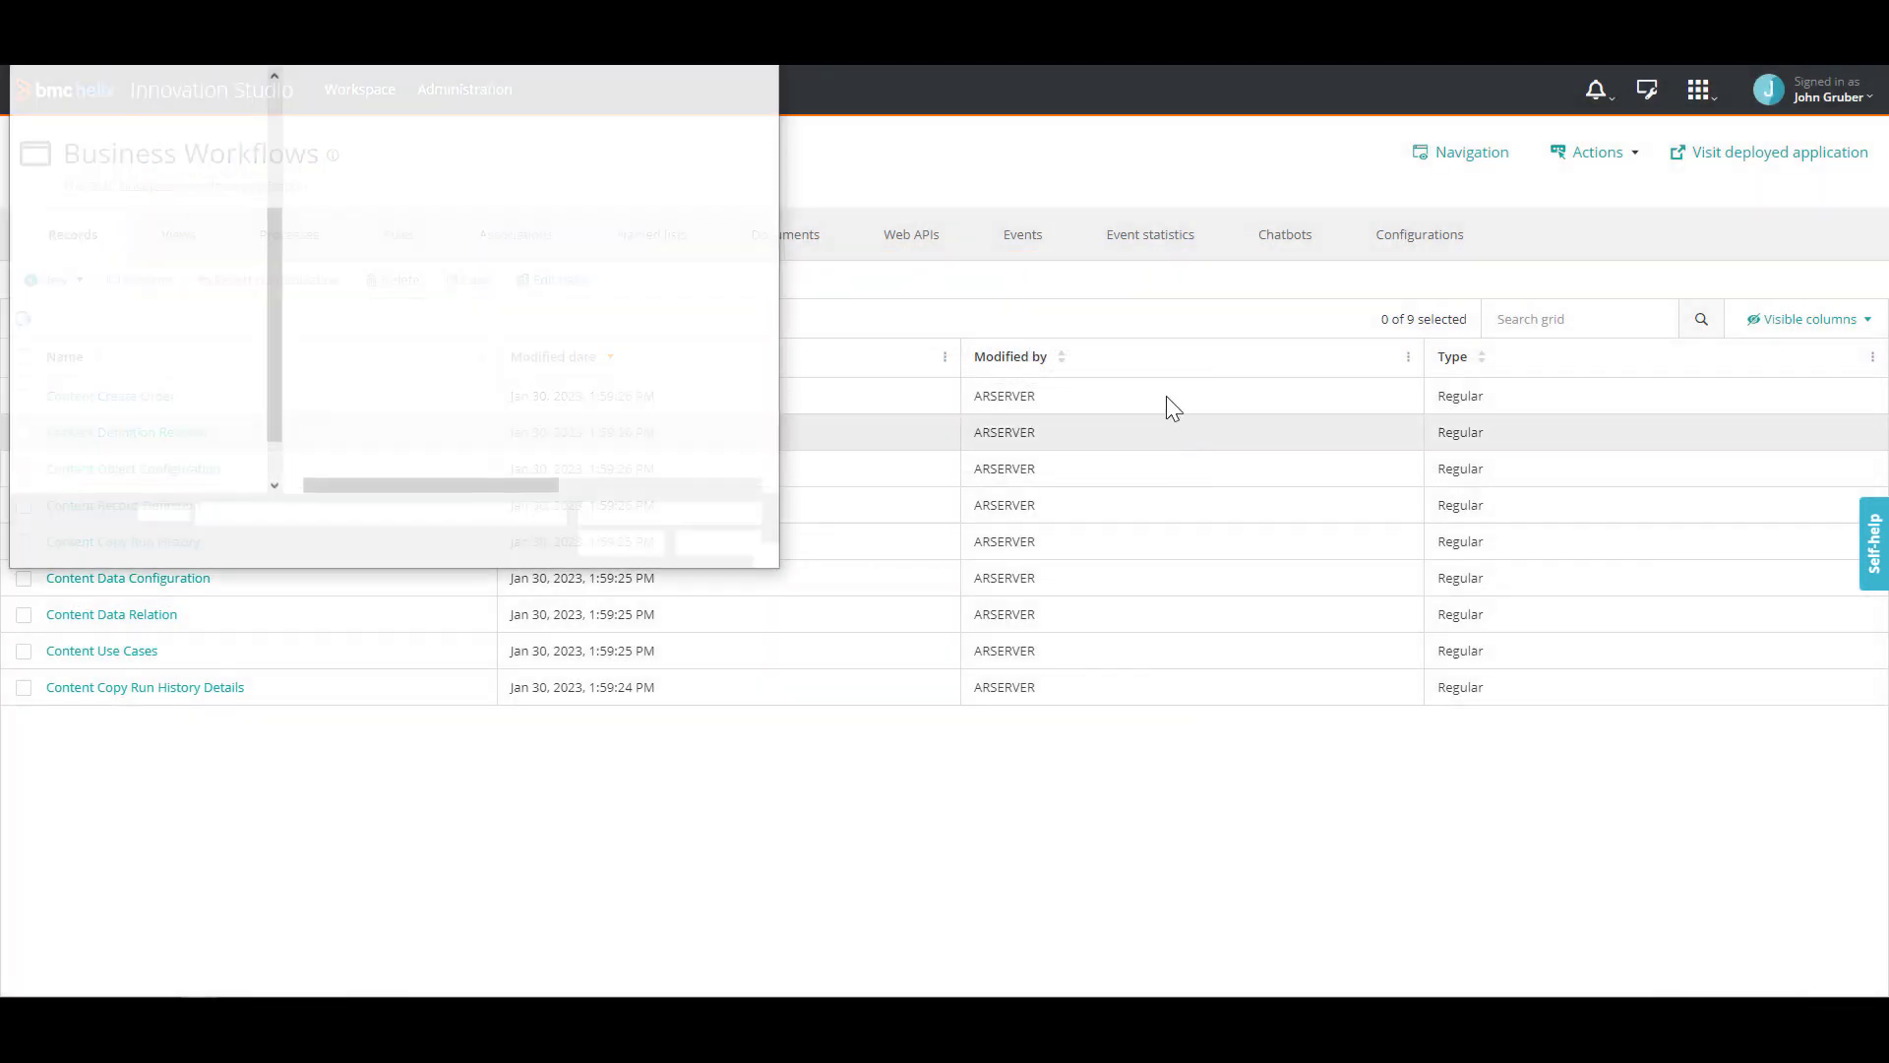
left_click(544, 158)
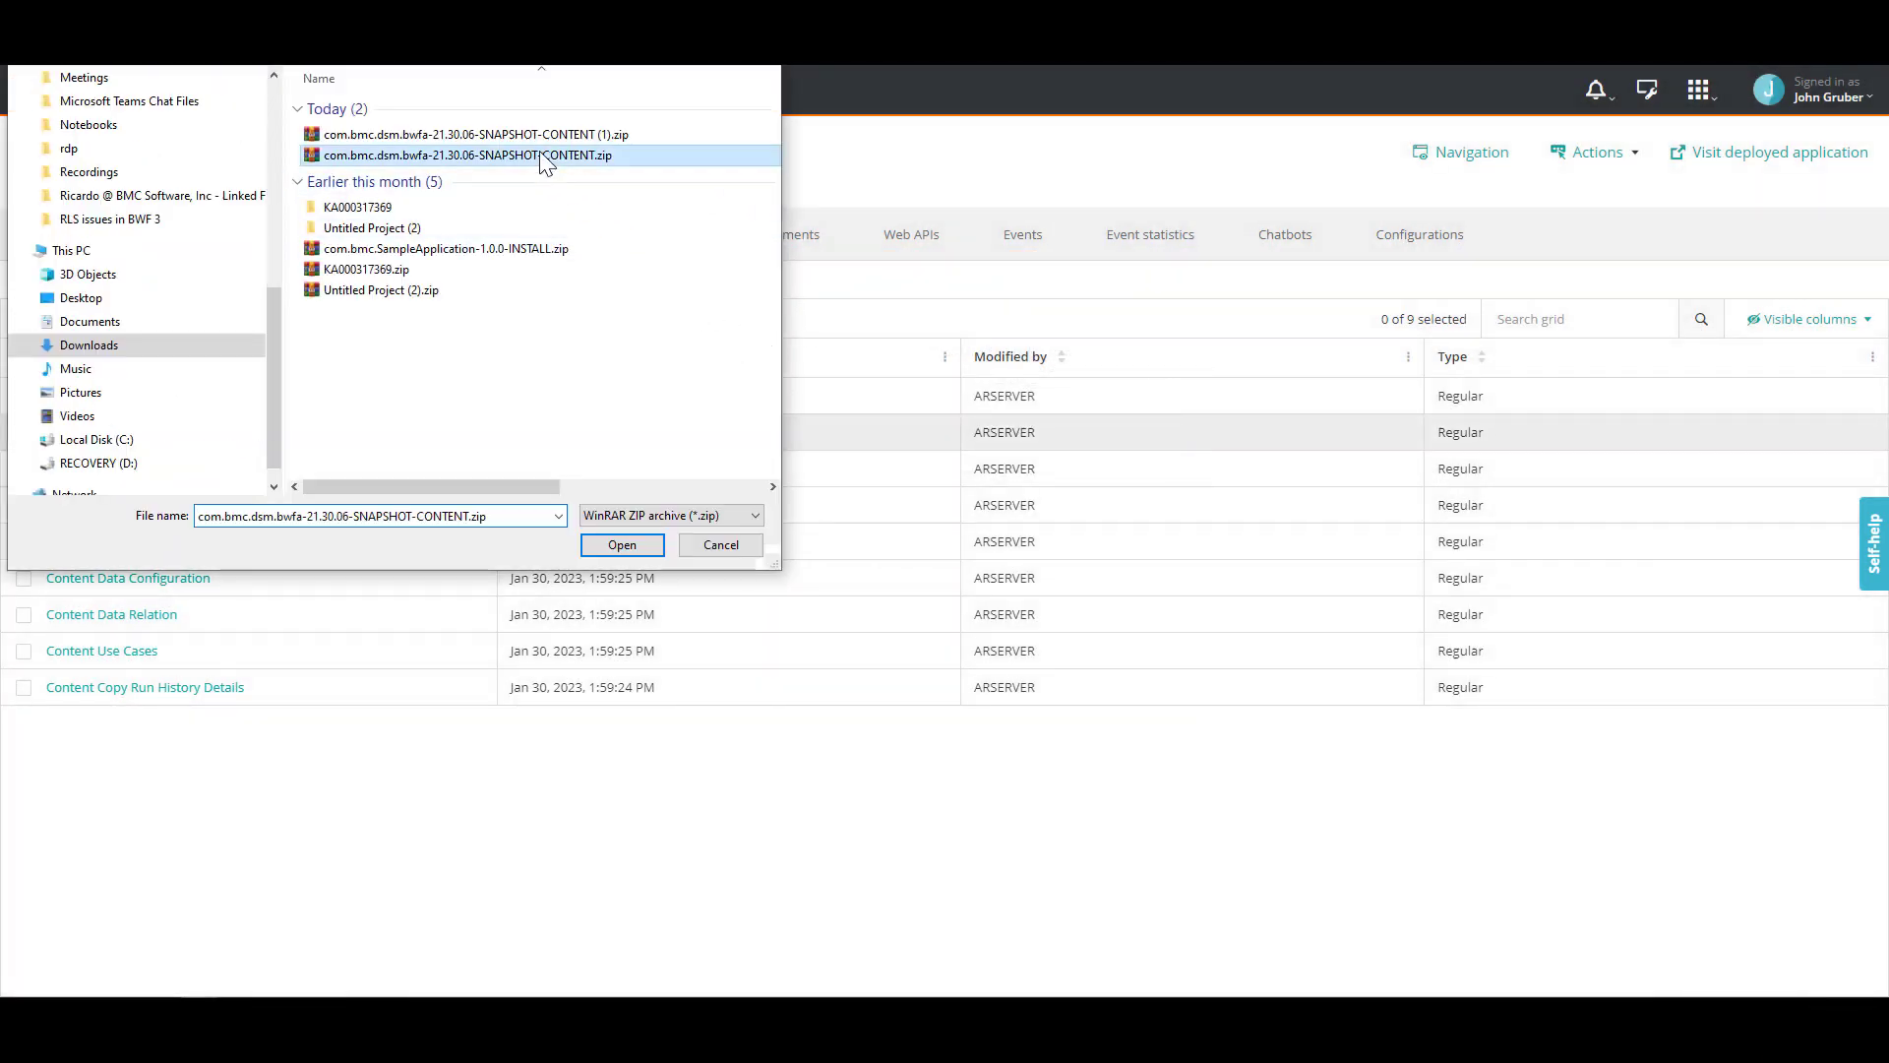
left_click(634, 543)
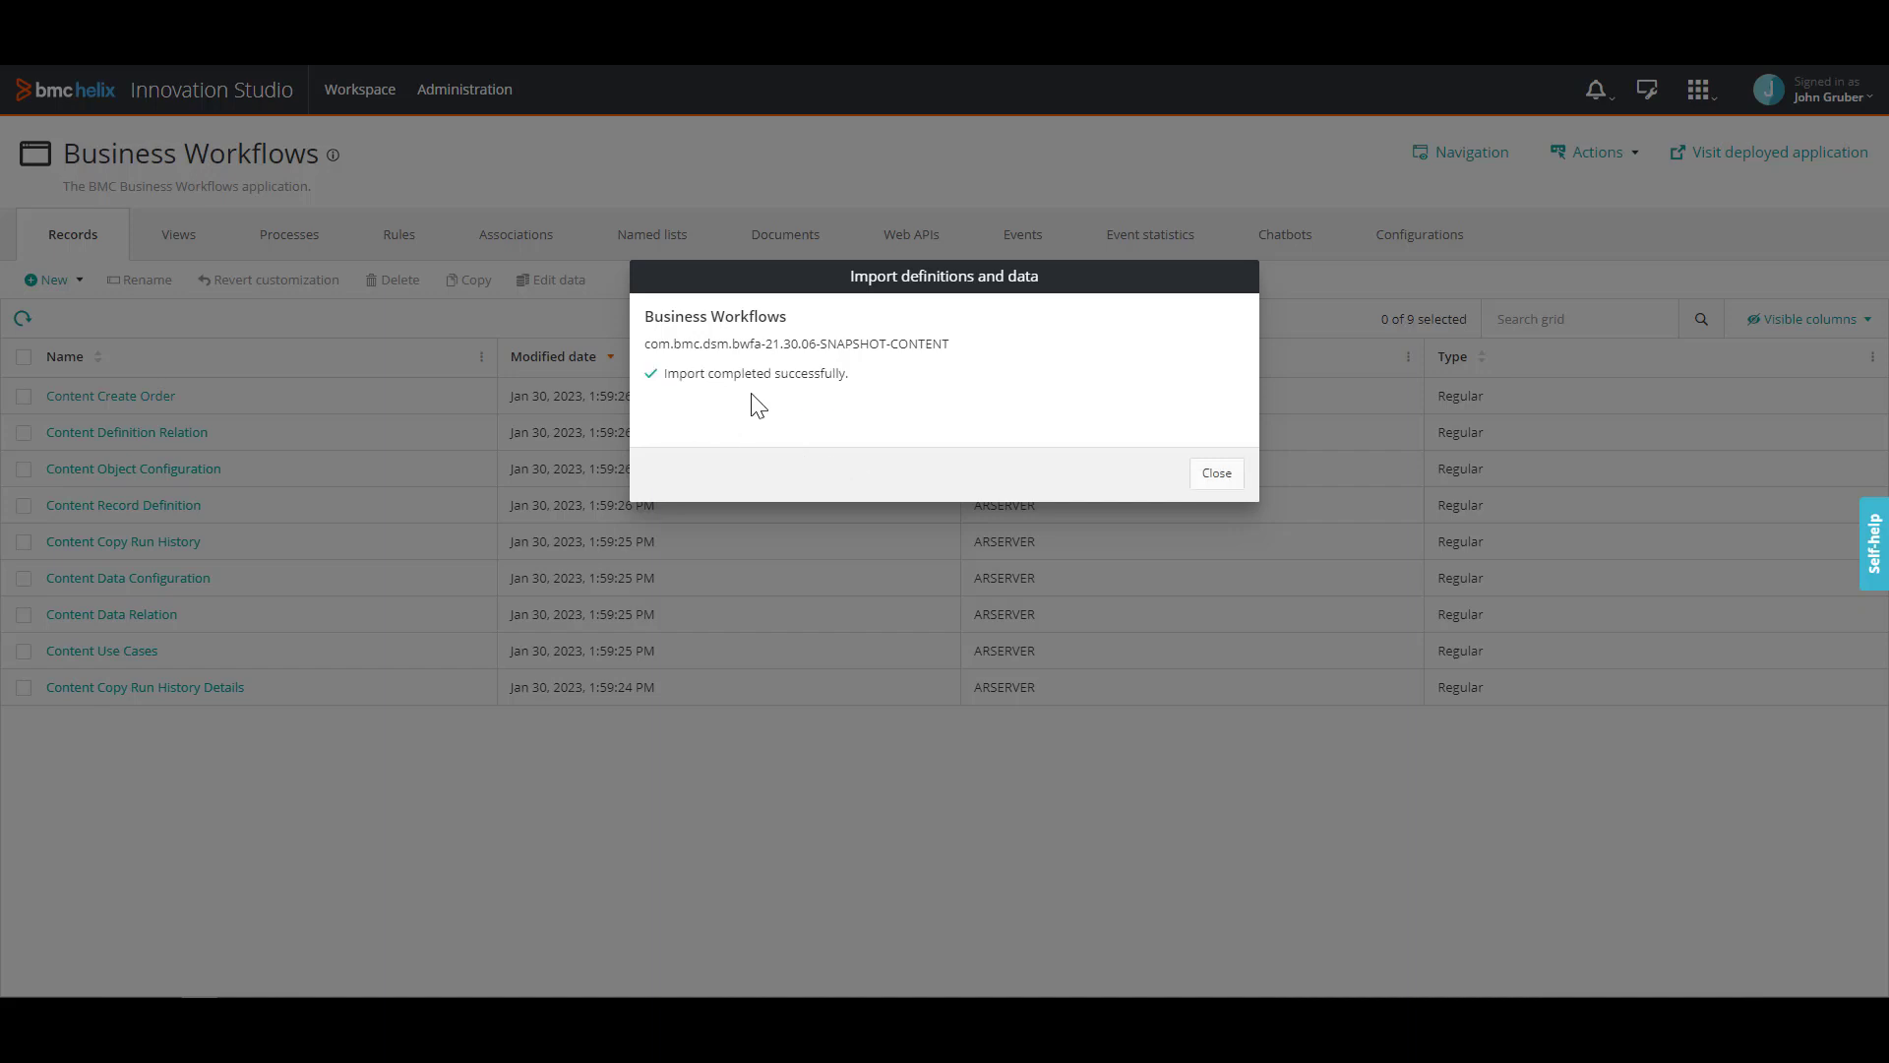
left_click(1217, 474)
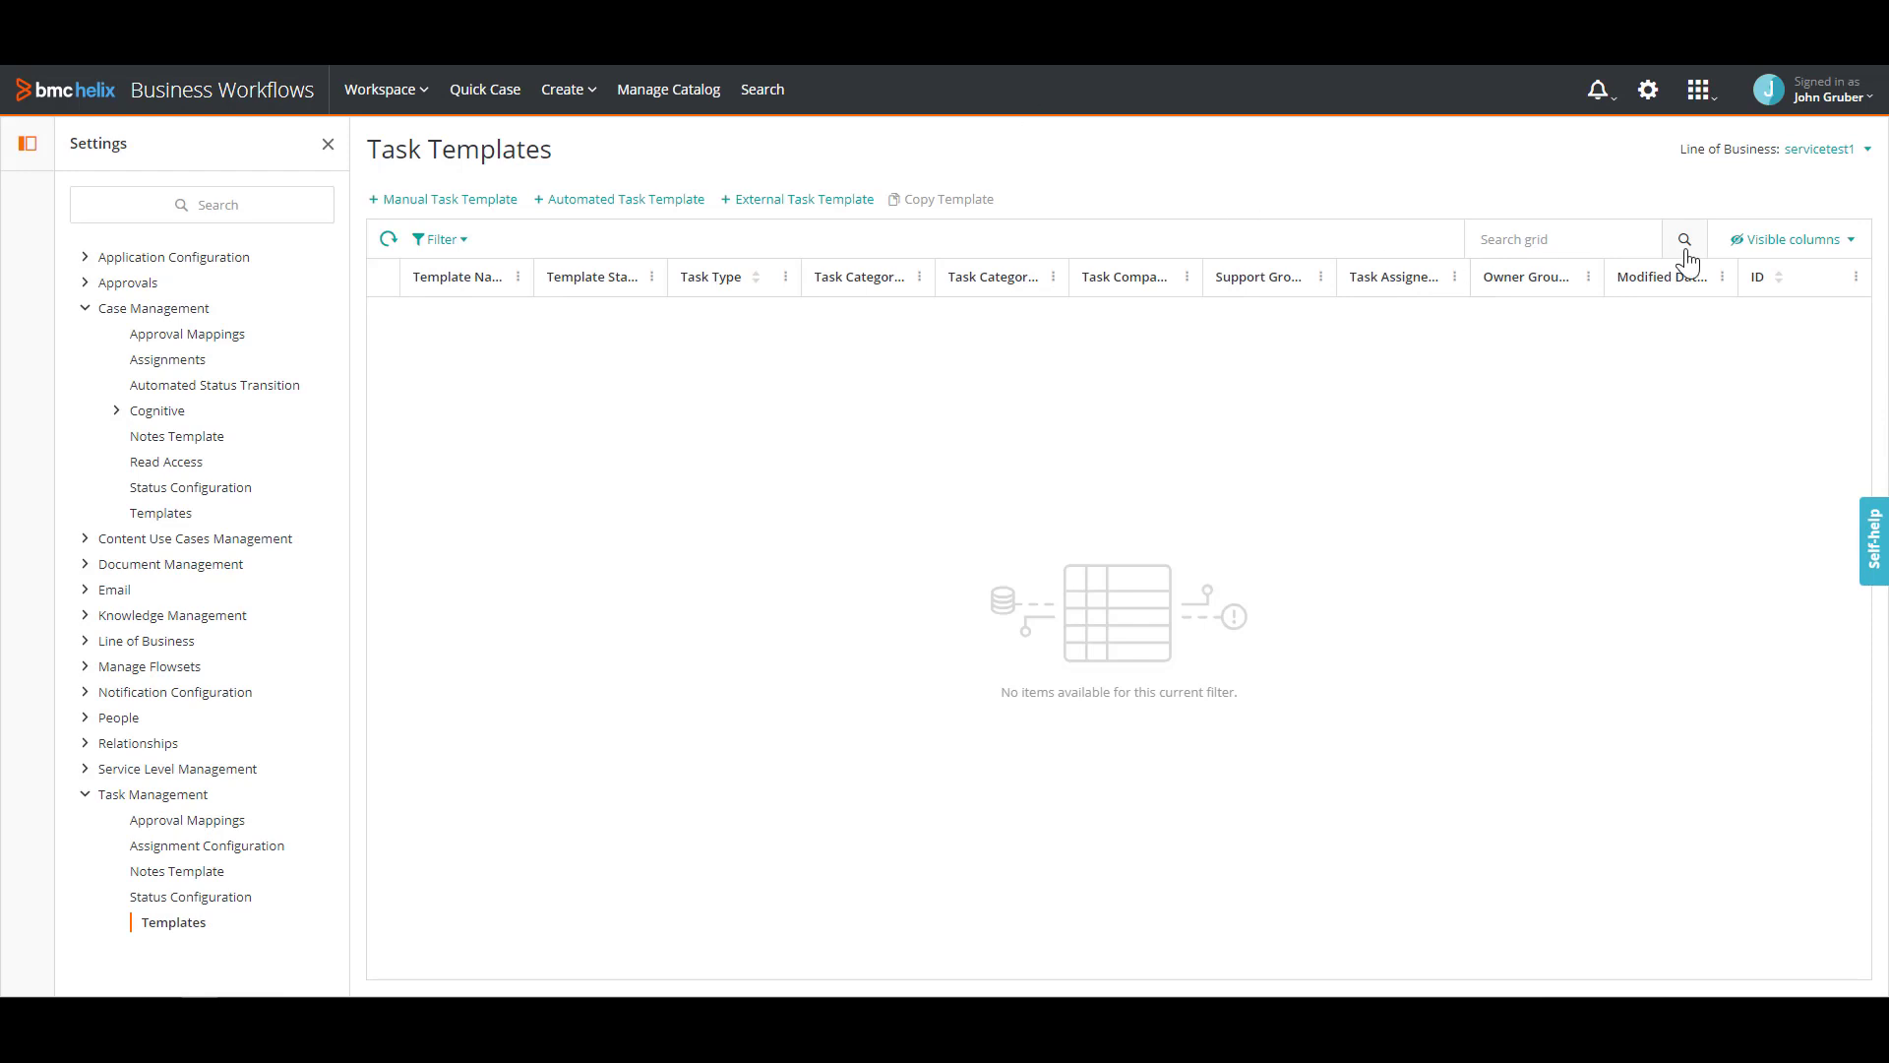
In Business Workflows, refresh the task template list and review the imported Approval Bonus task template.
left_click(387, 239)
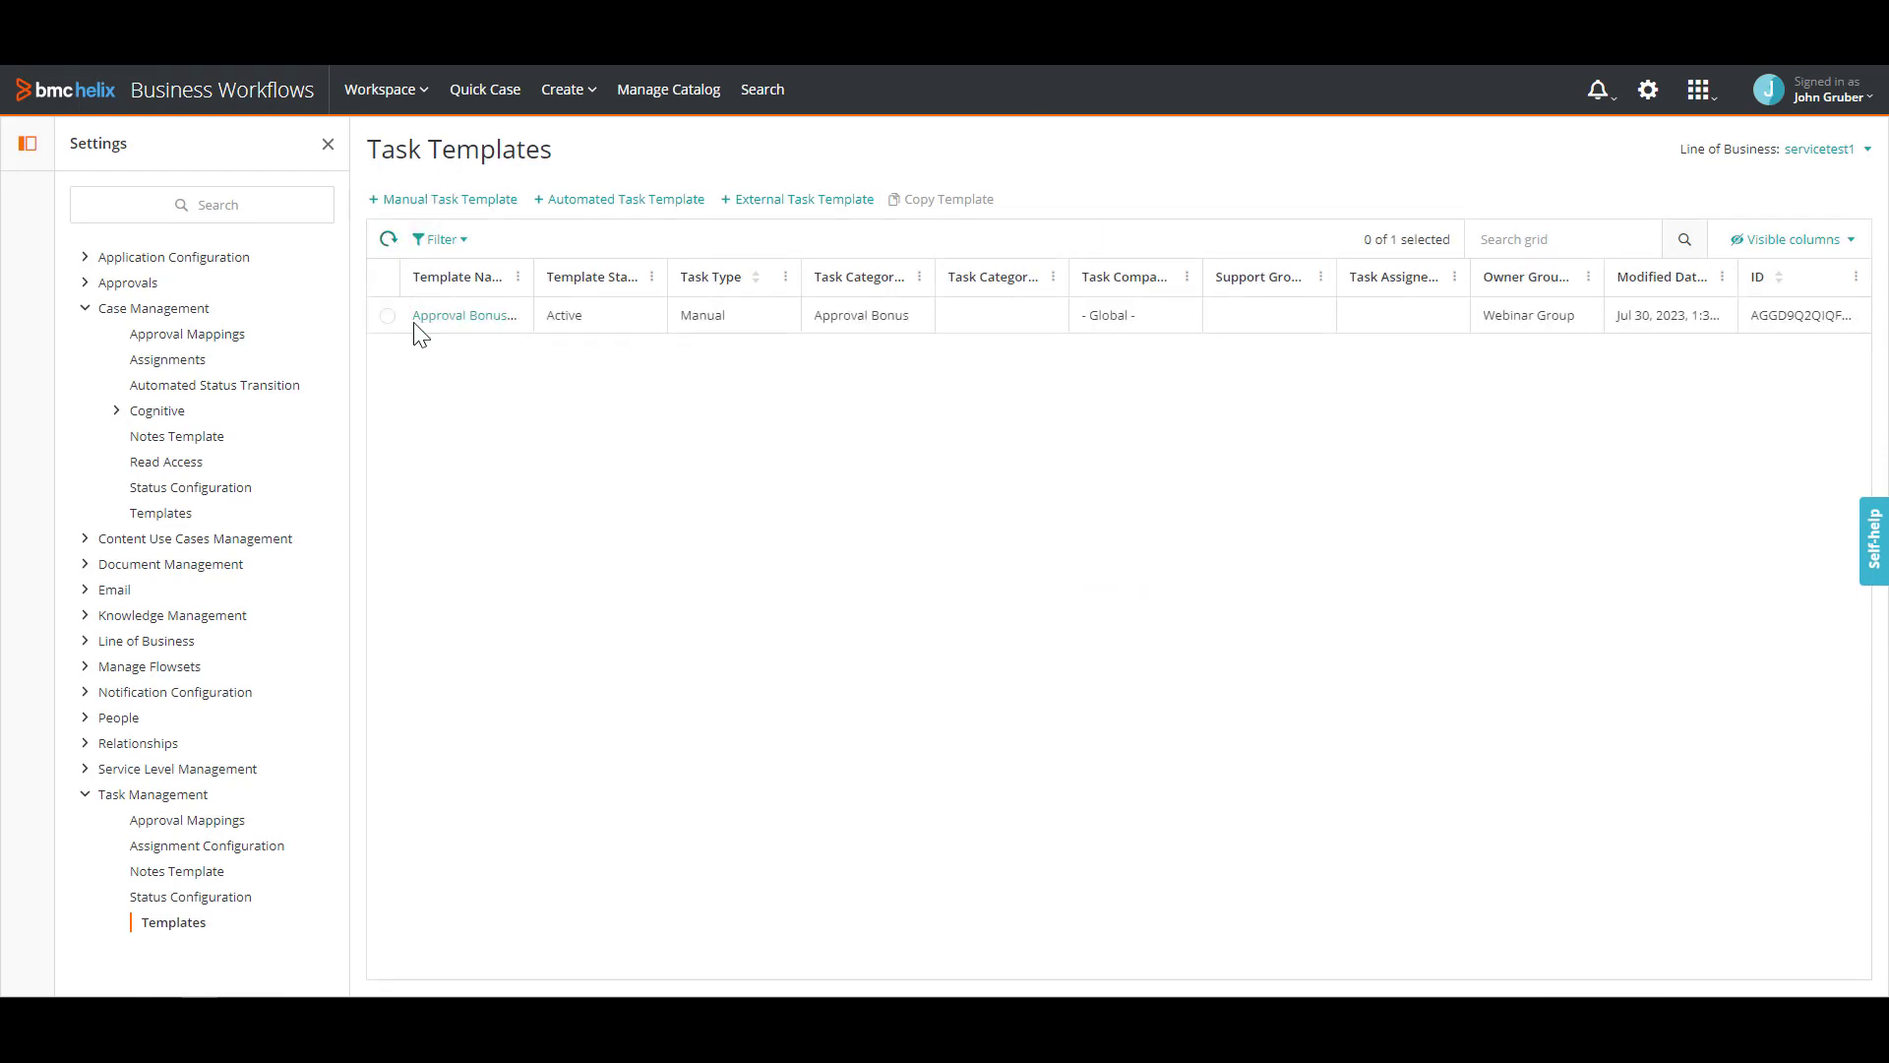
left_click(460, 323)
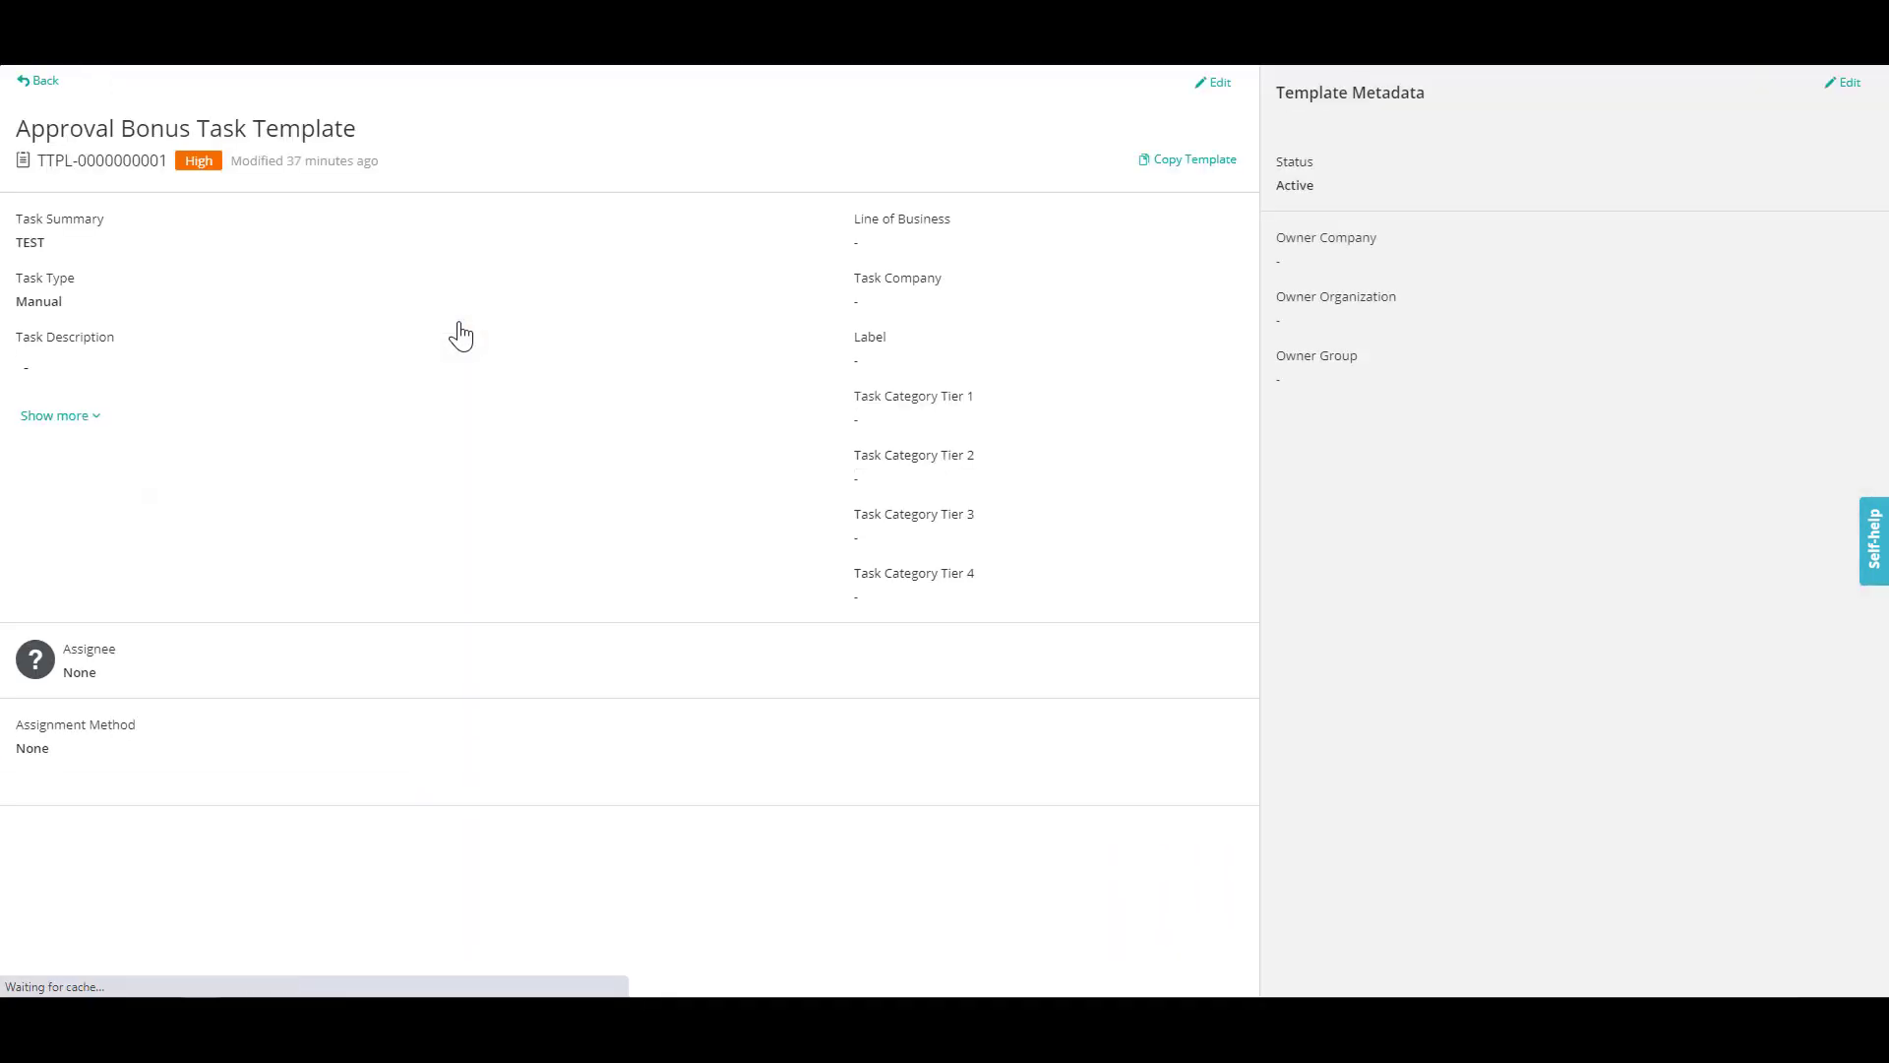
left_click(43, 84)
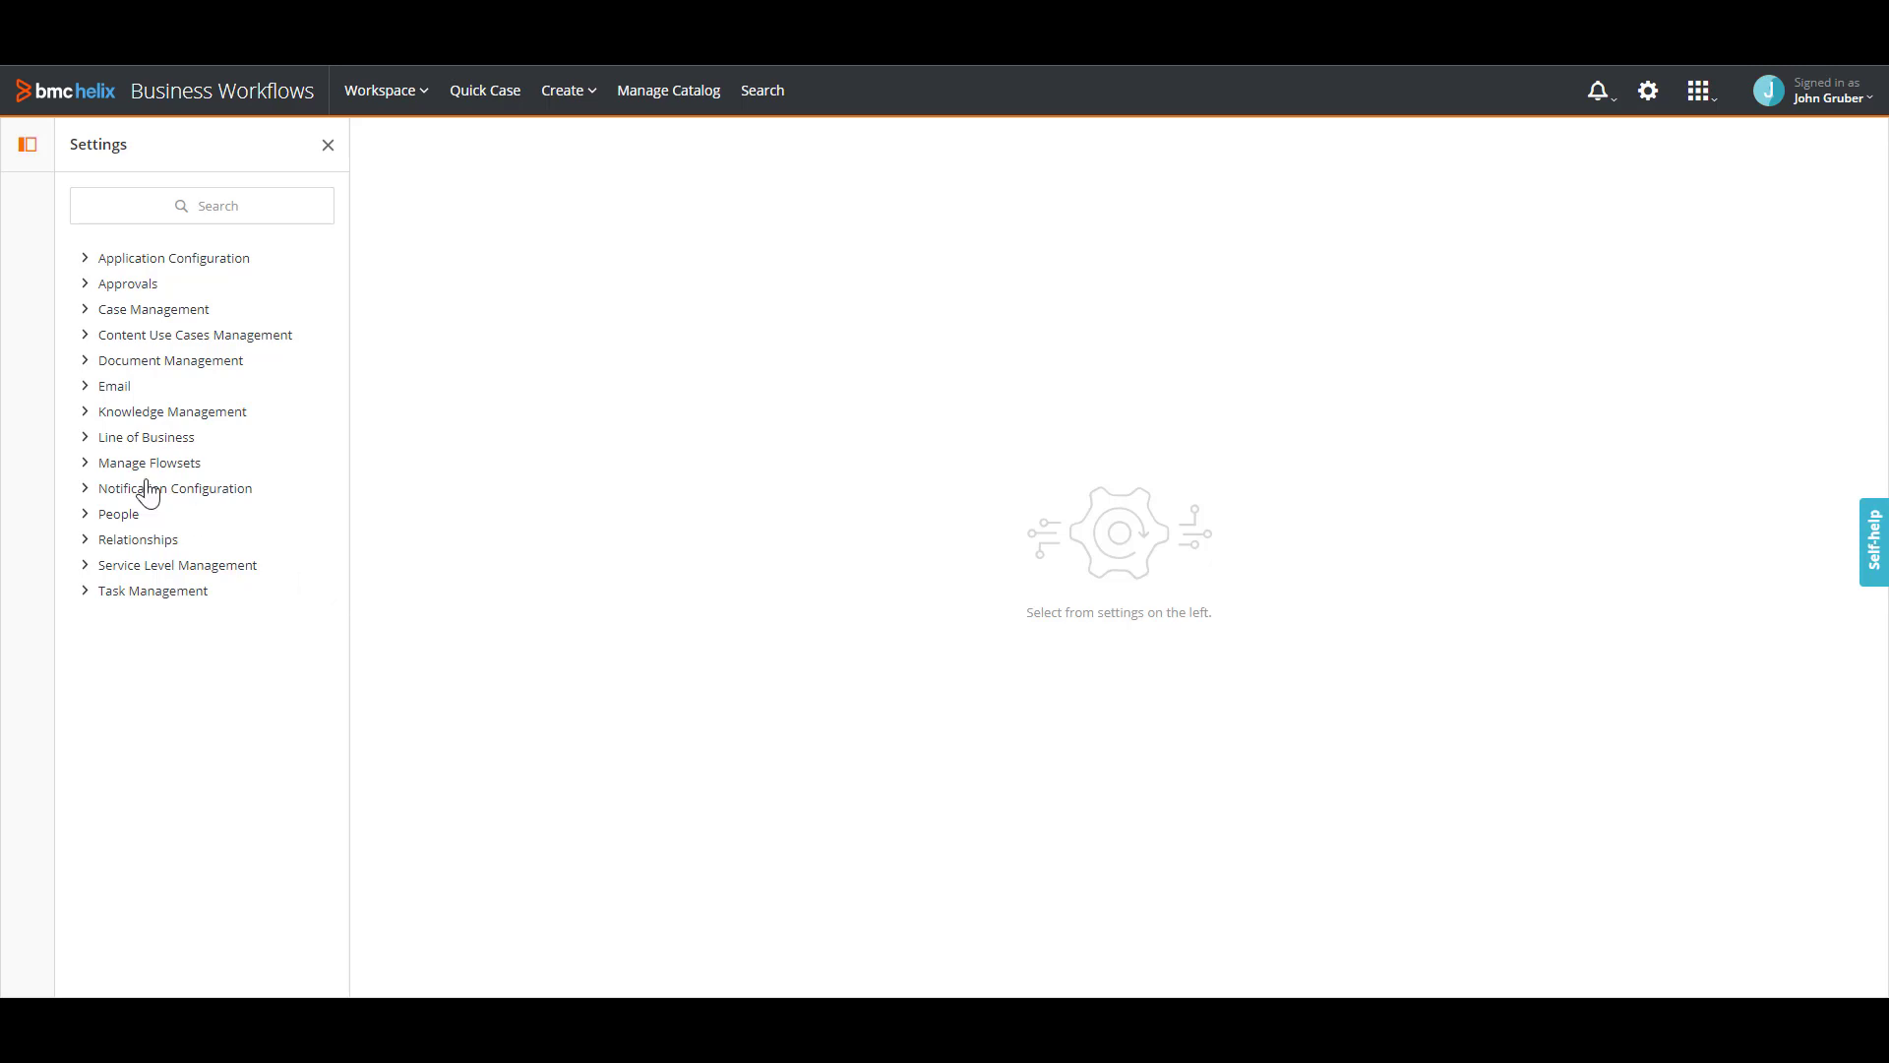
Open the Manage Views settings for lines of business and switch the line of business to servicetest1.
left_click(87, 441)
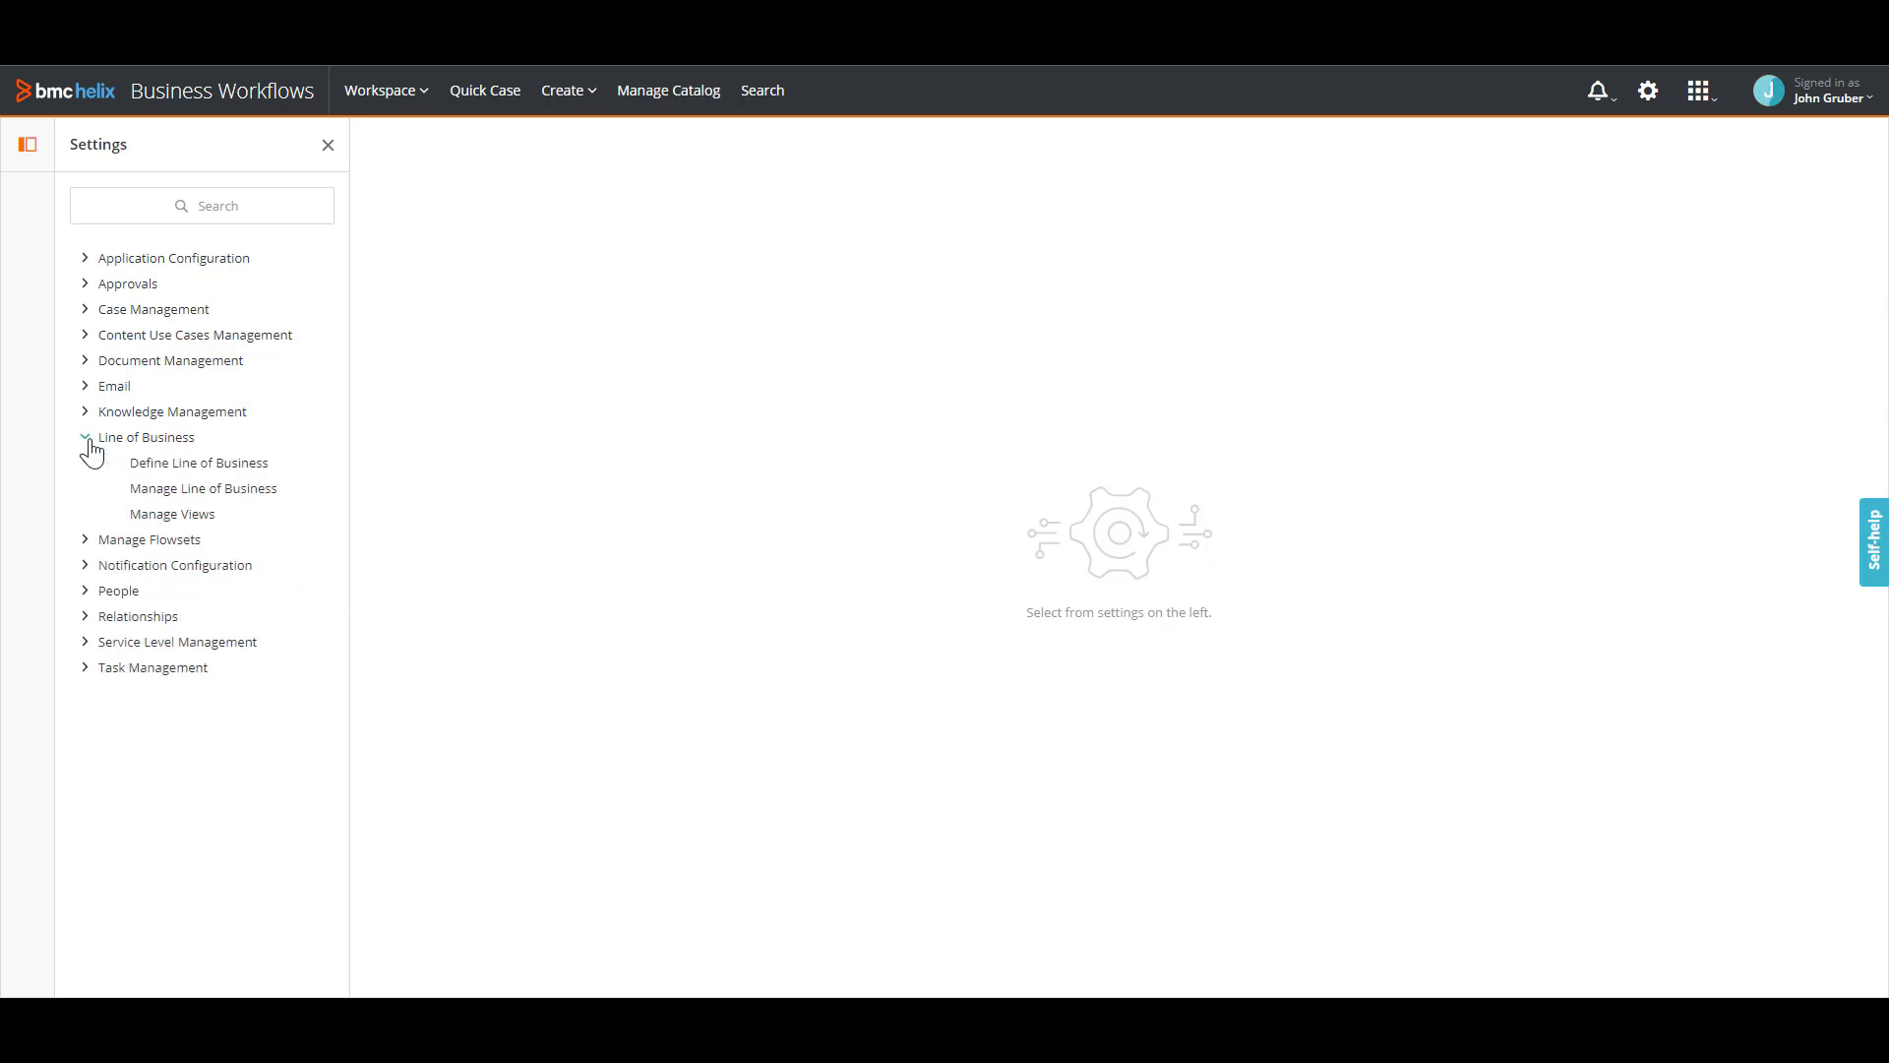
left_click(168, 517)
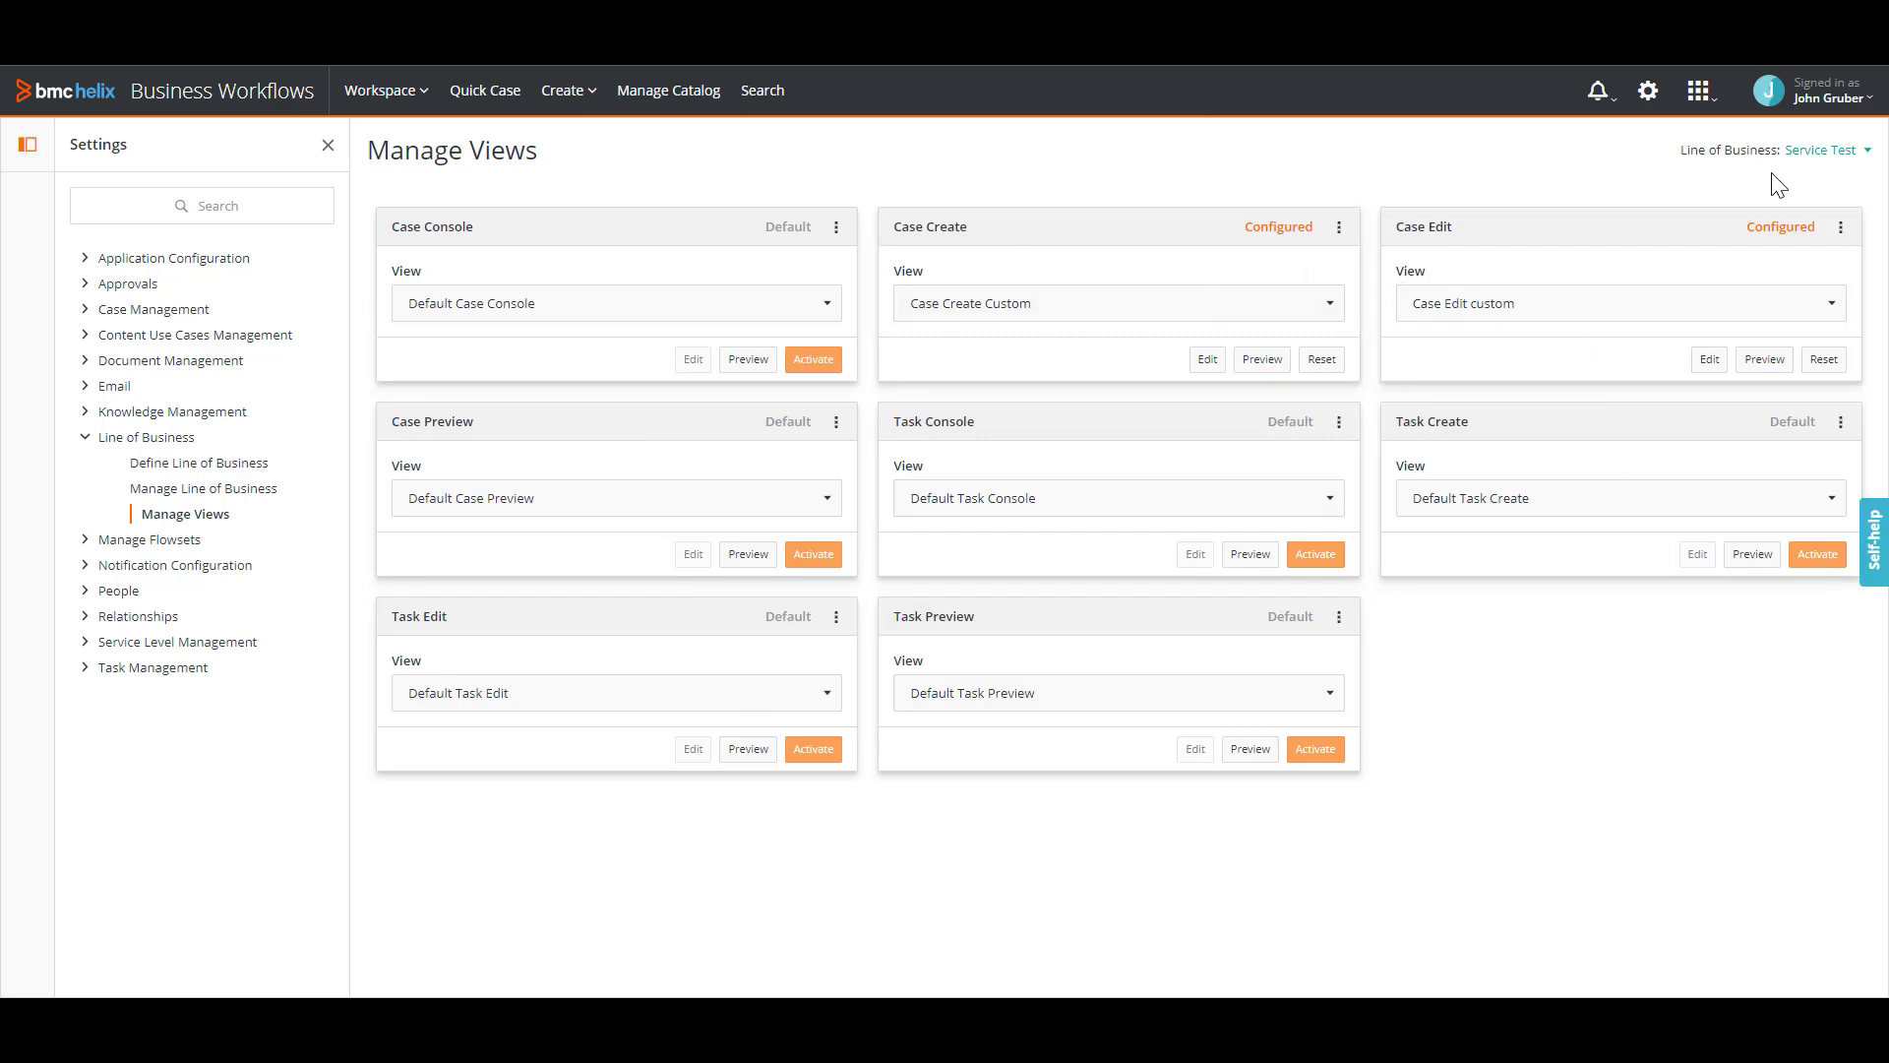
left_click(1843, 154)
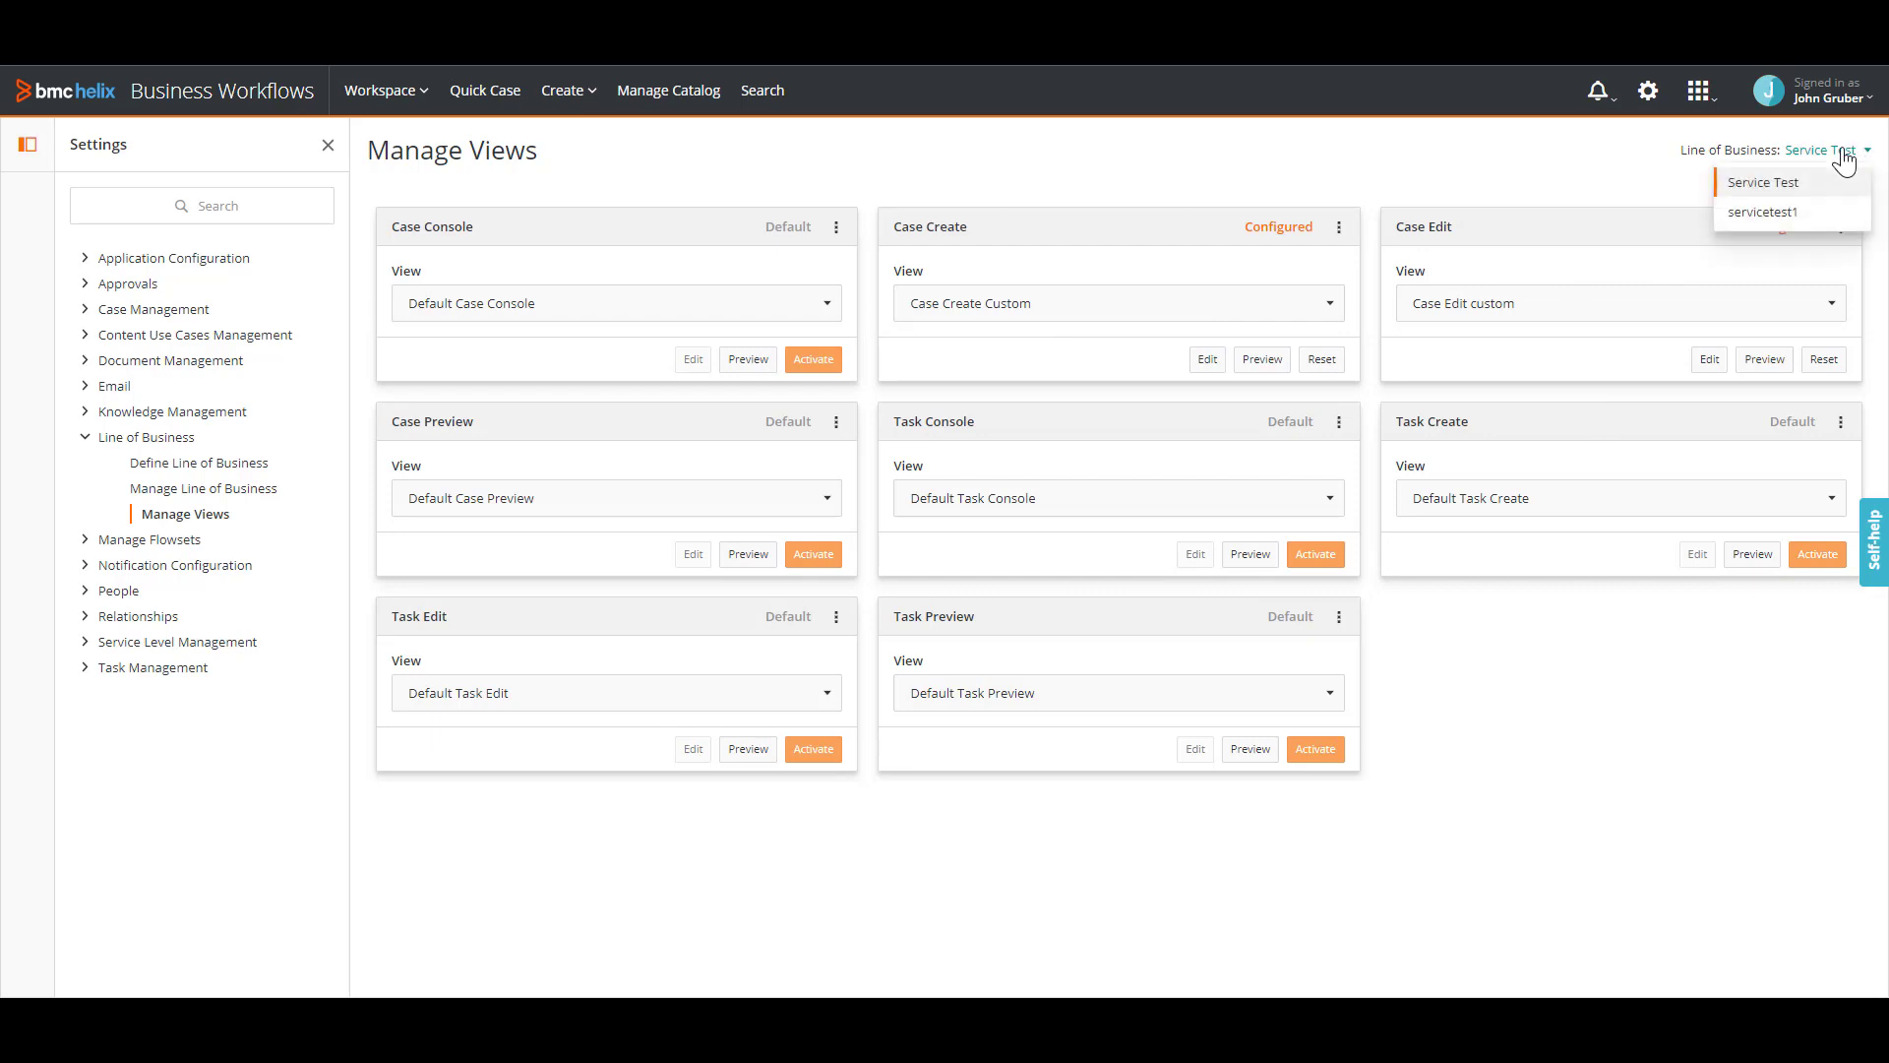
left_click(1783, 224)
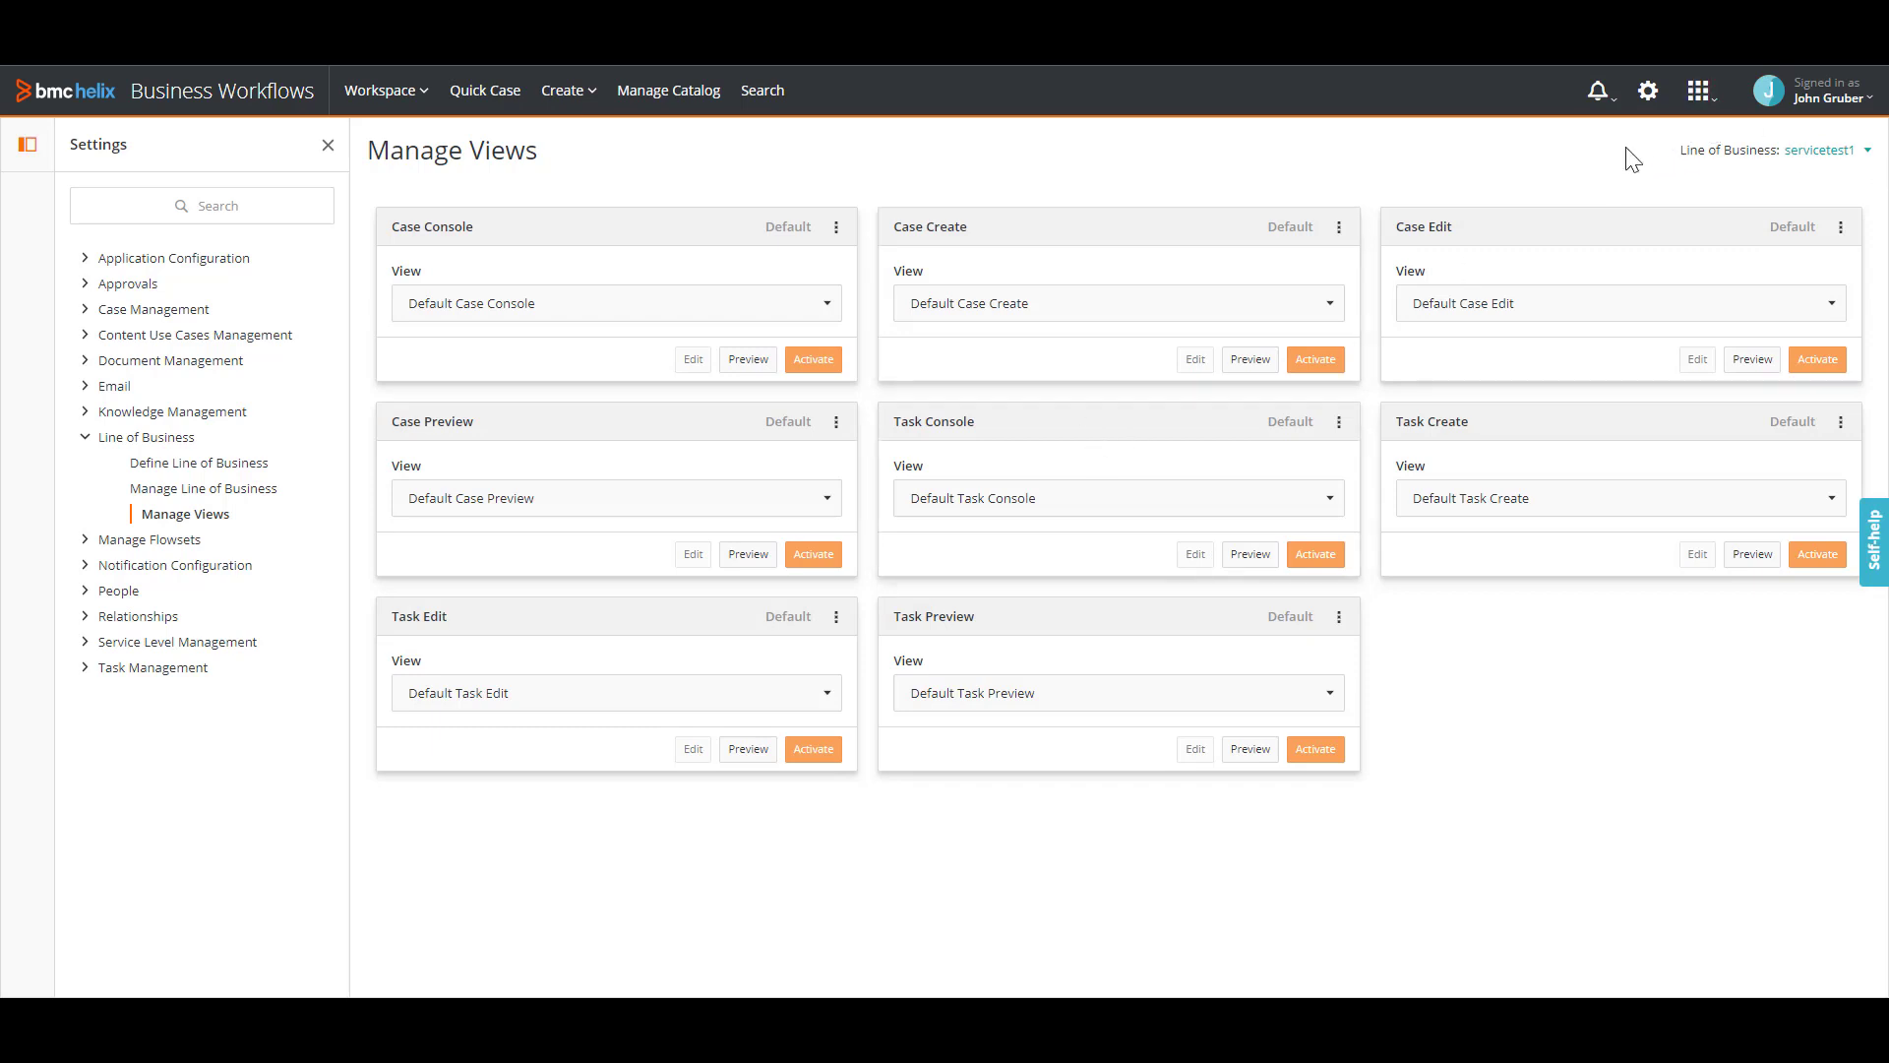
Switch to Innovation Studio and open the Case record definition in the Case Management Service library.
left_click(1699, 98)
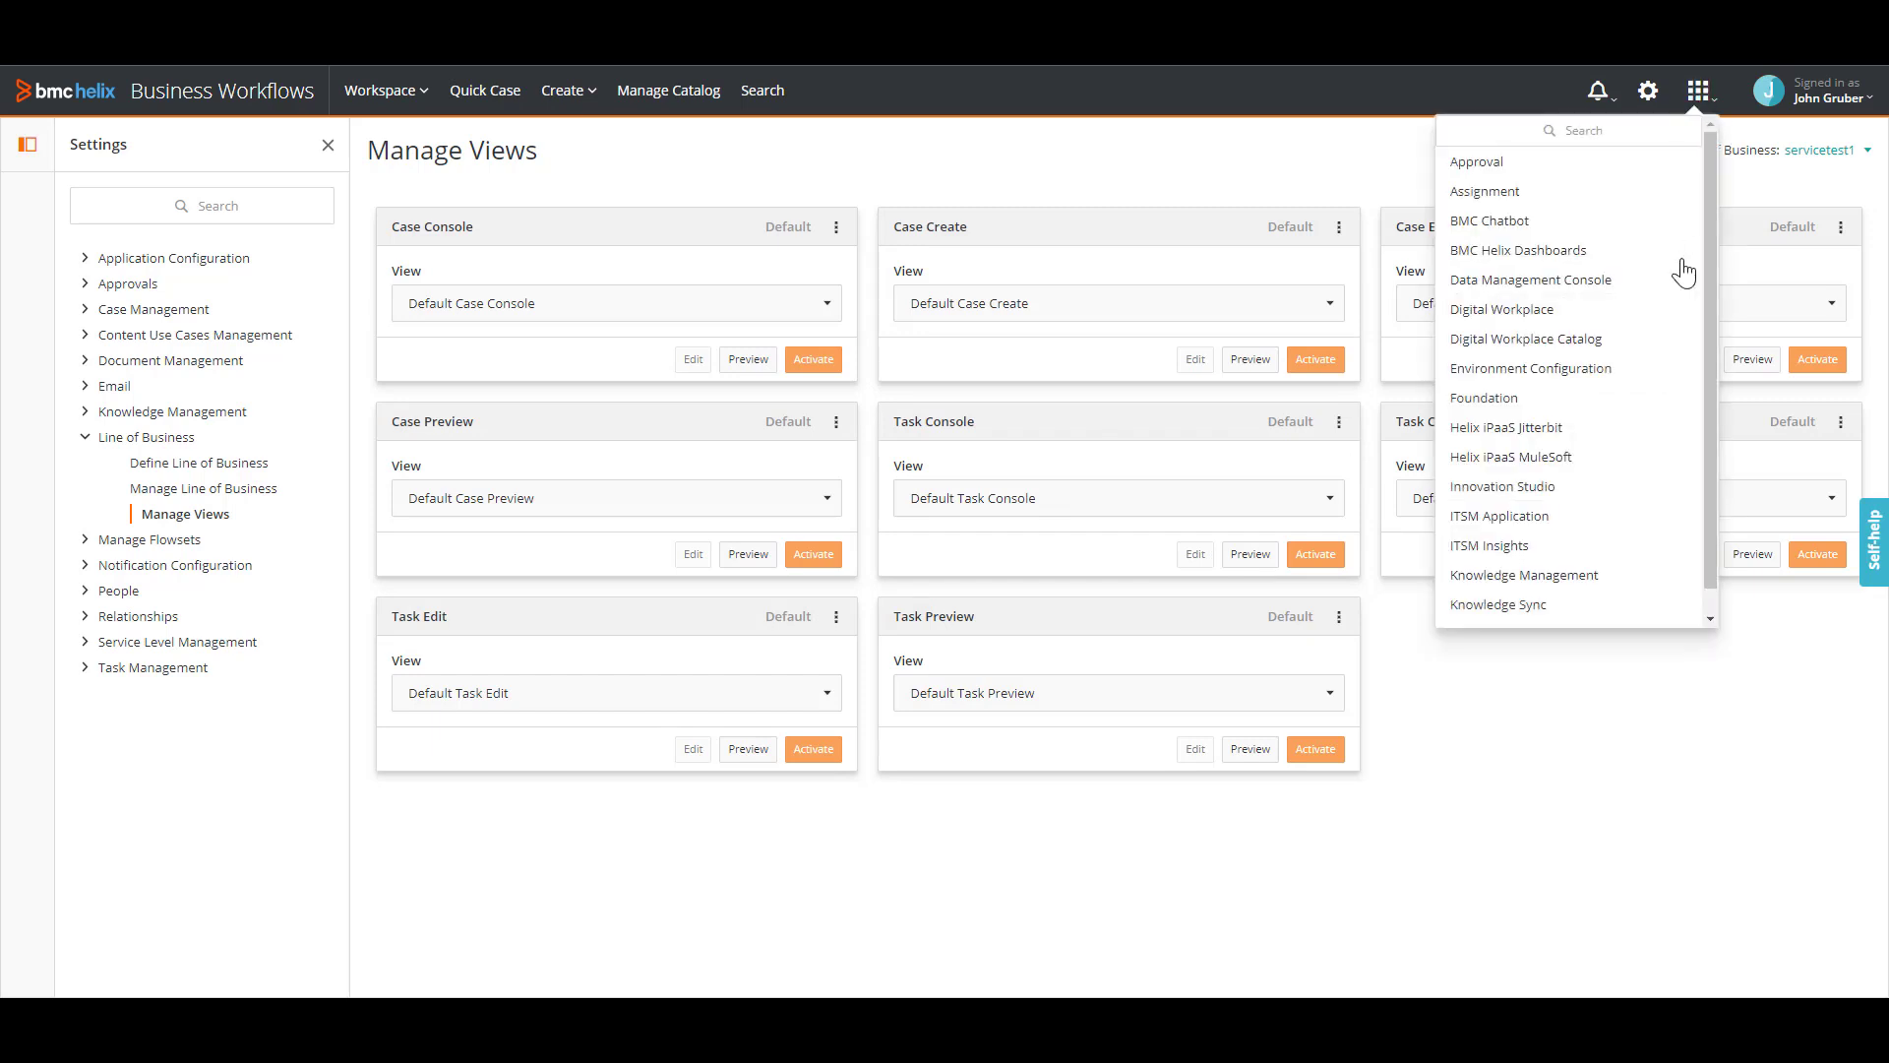
left_click(1499, 486)
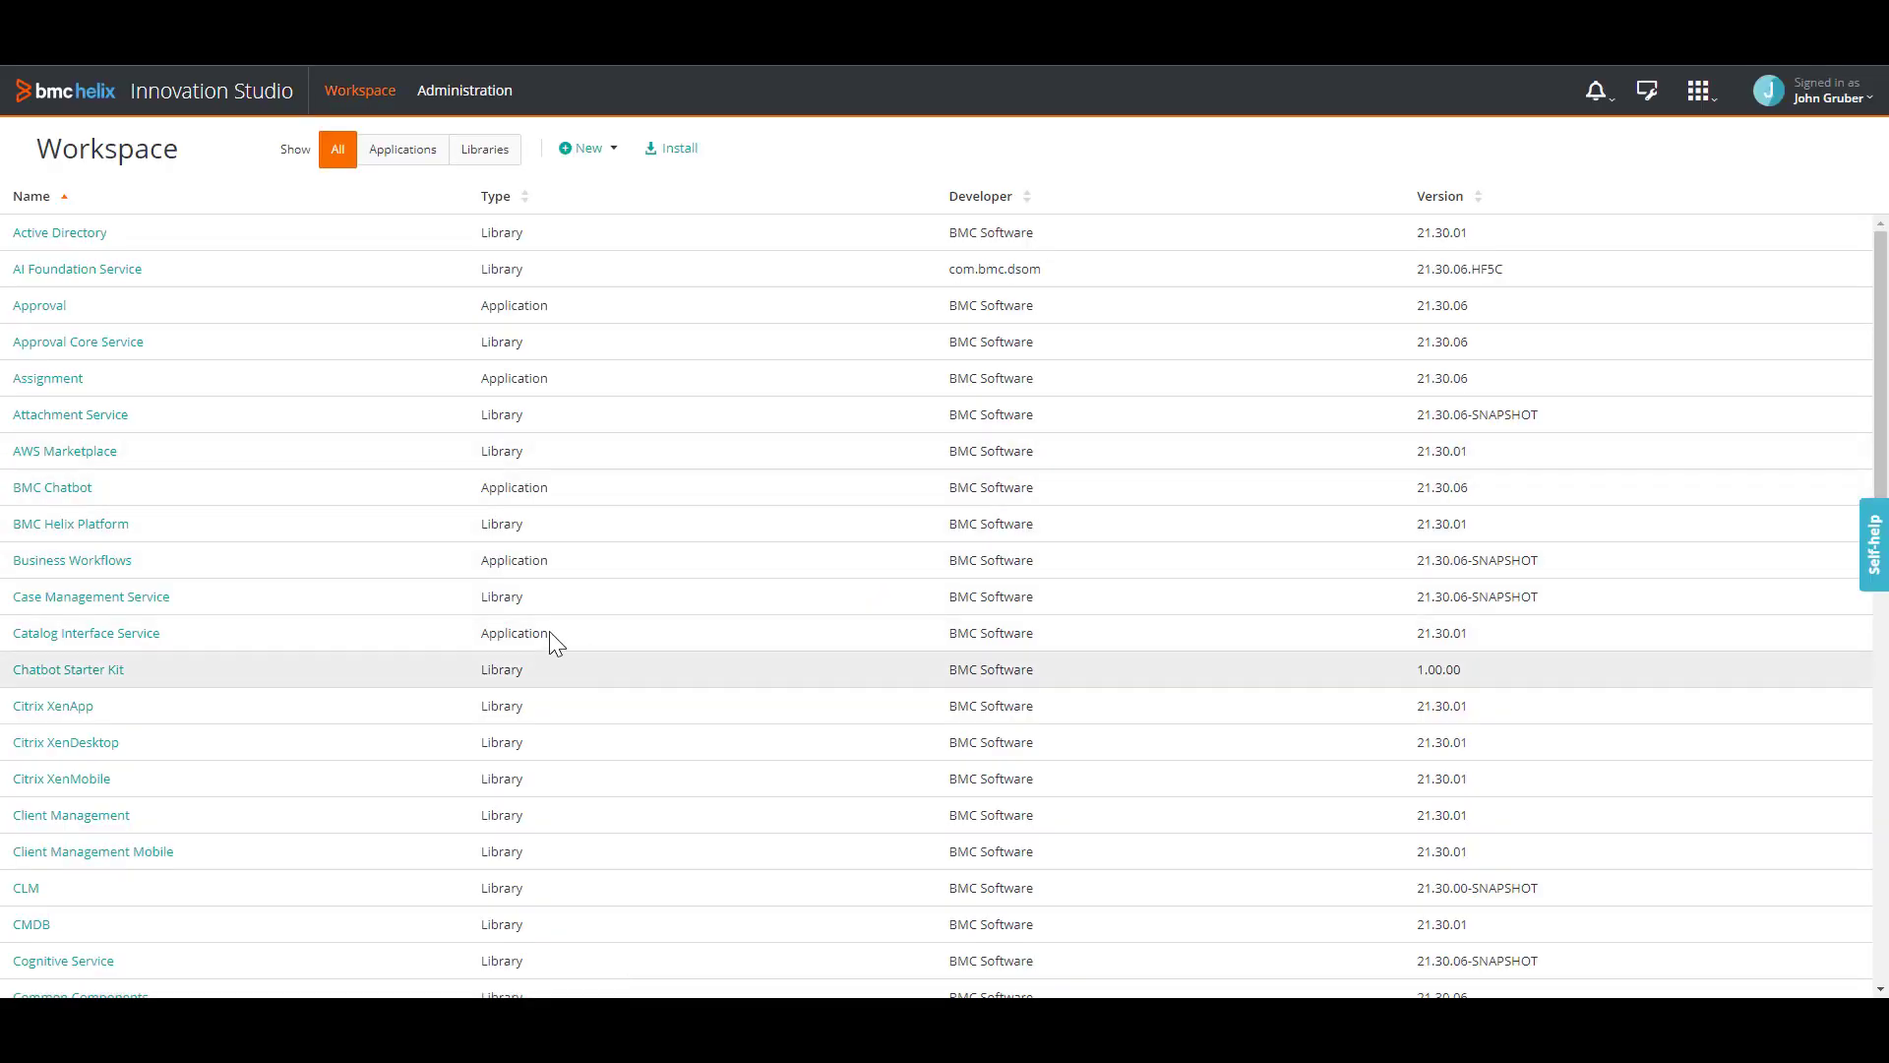
left_click(155, 598)
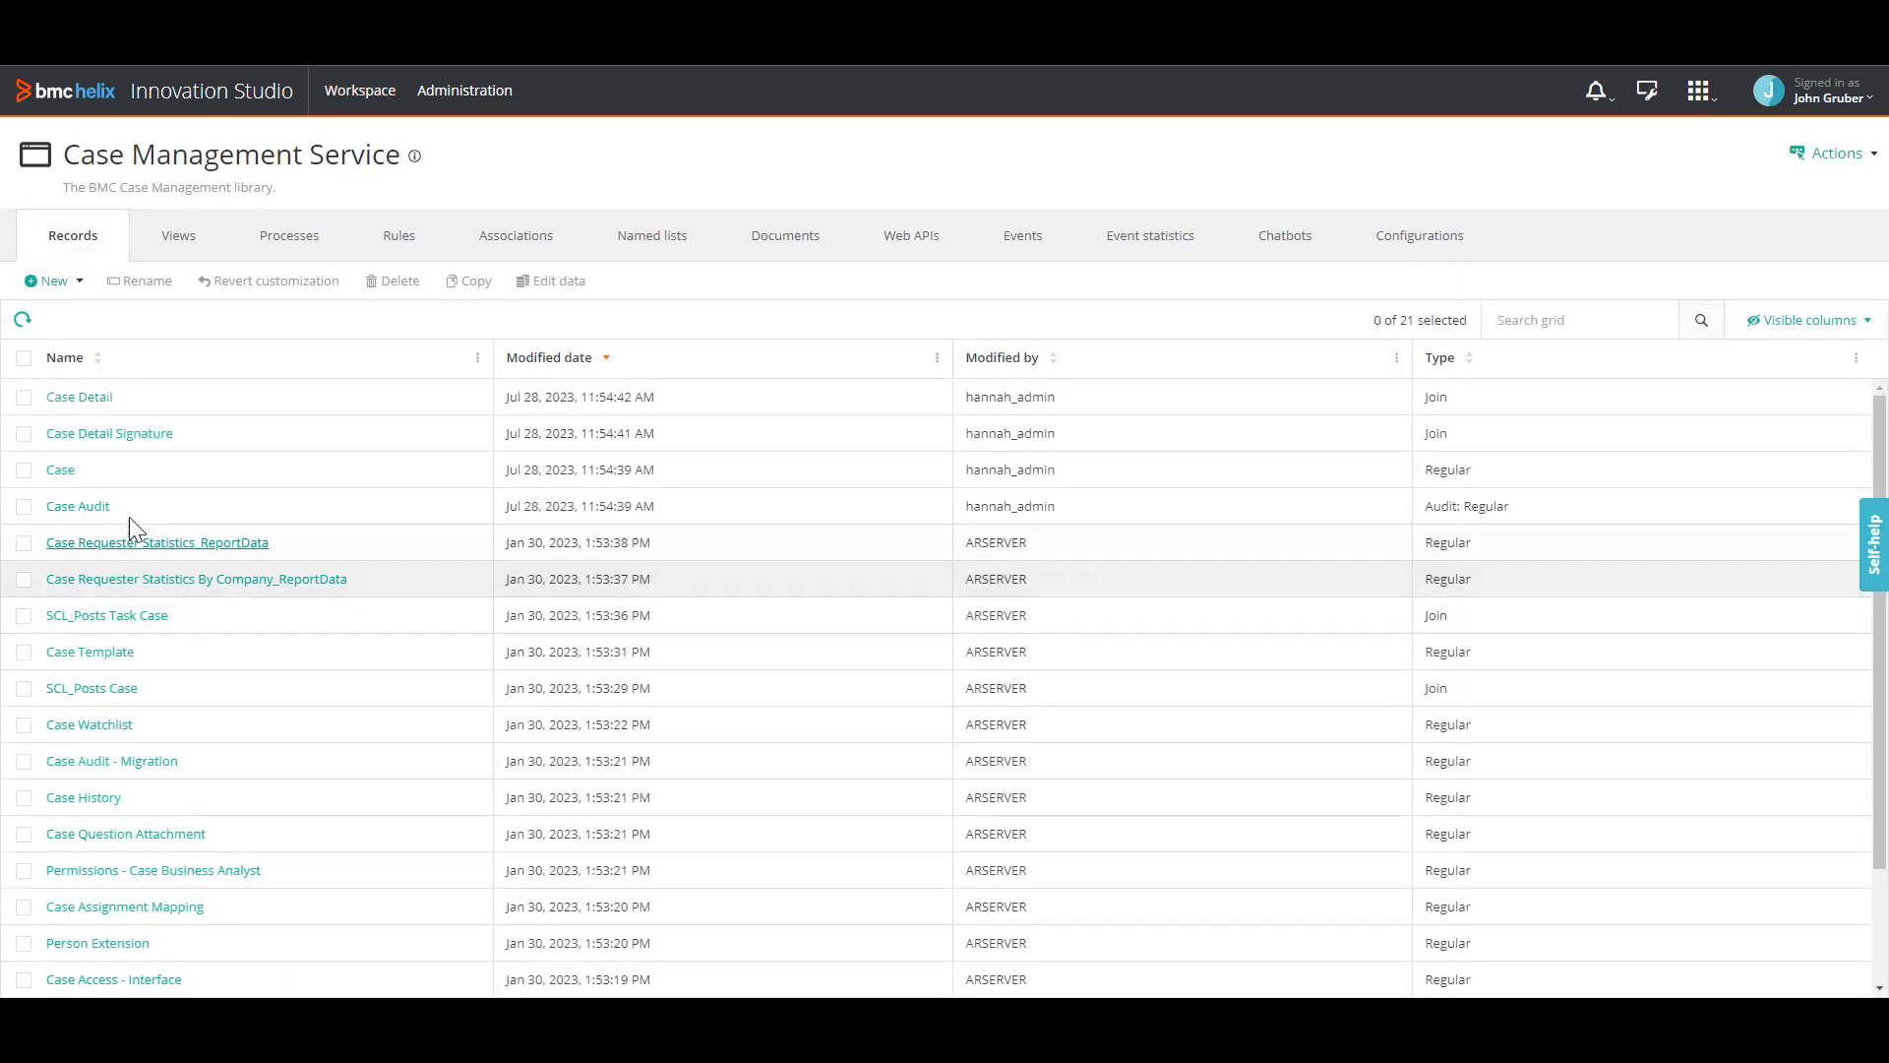
left_click(59, 472)
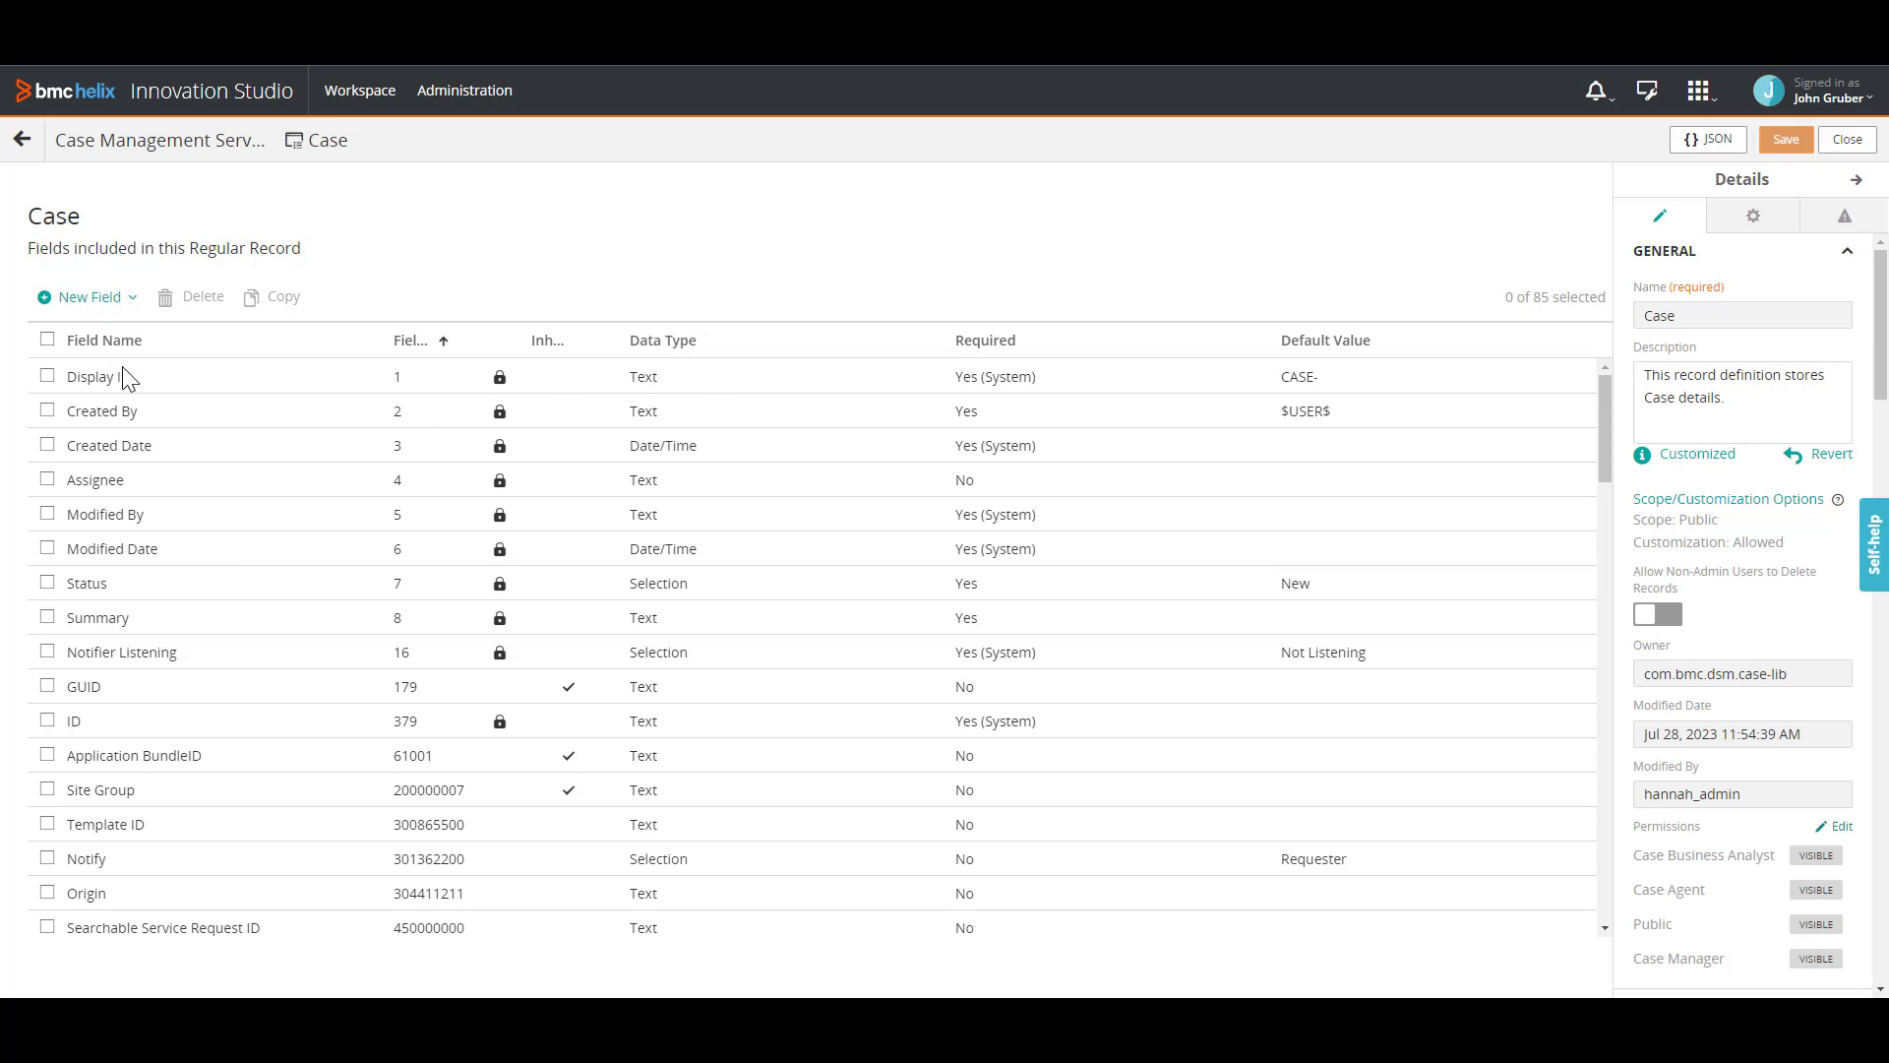
Add a text field named Webinar Field to the Case record definition, save it and close the definition.
left_click(87, 307)
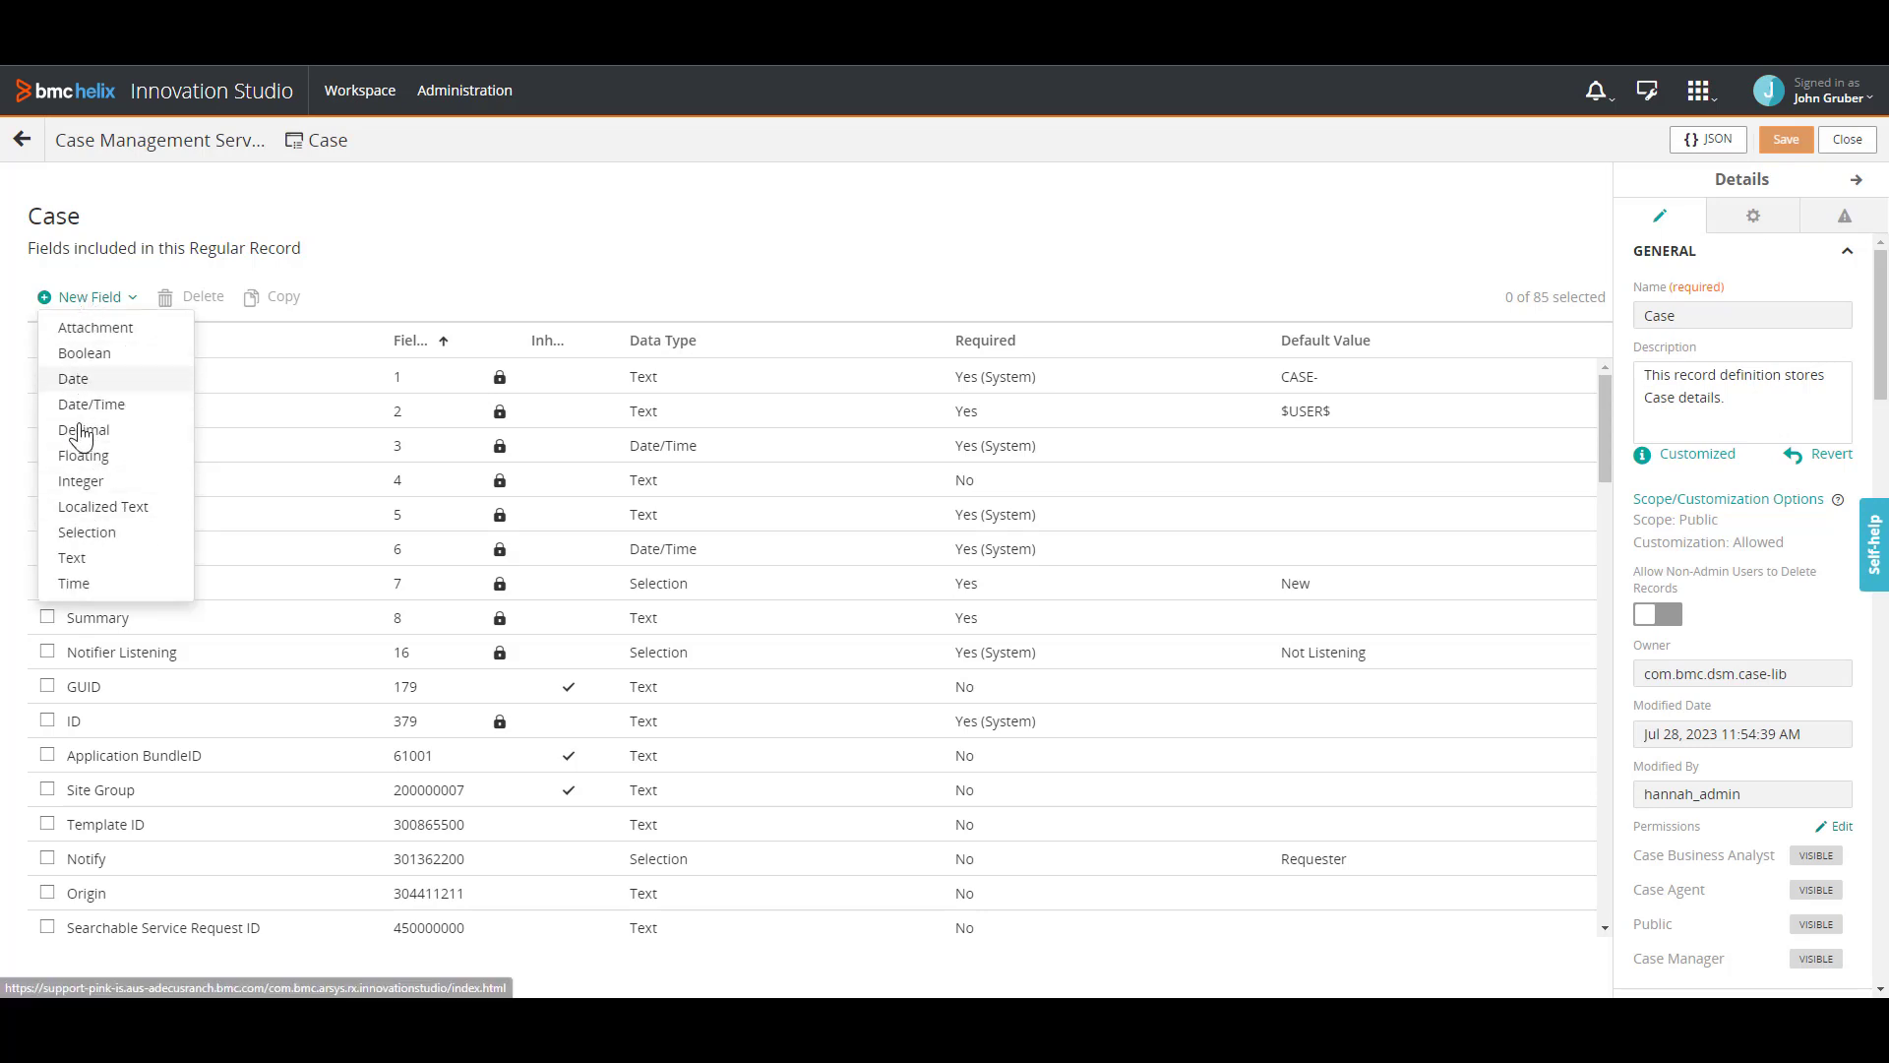
left_click(85, 561)
left_click_drag(1748, 311, 1638, 308)
type("Webinar Field")
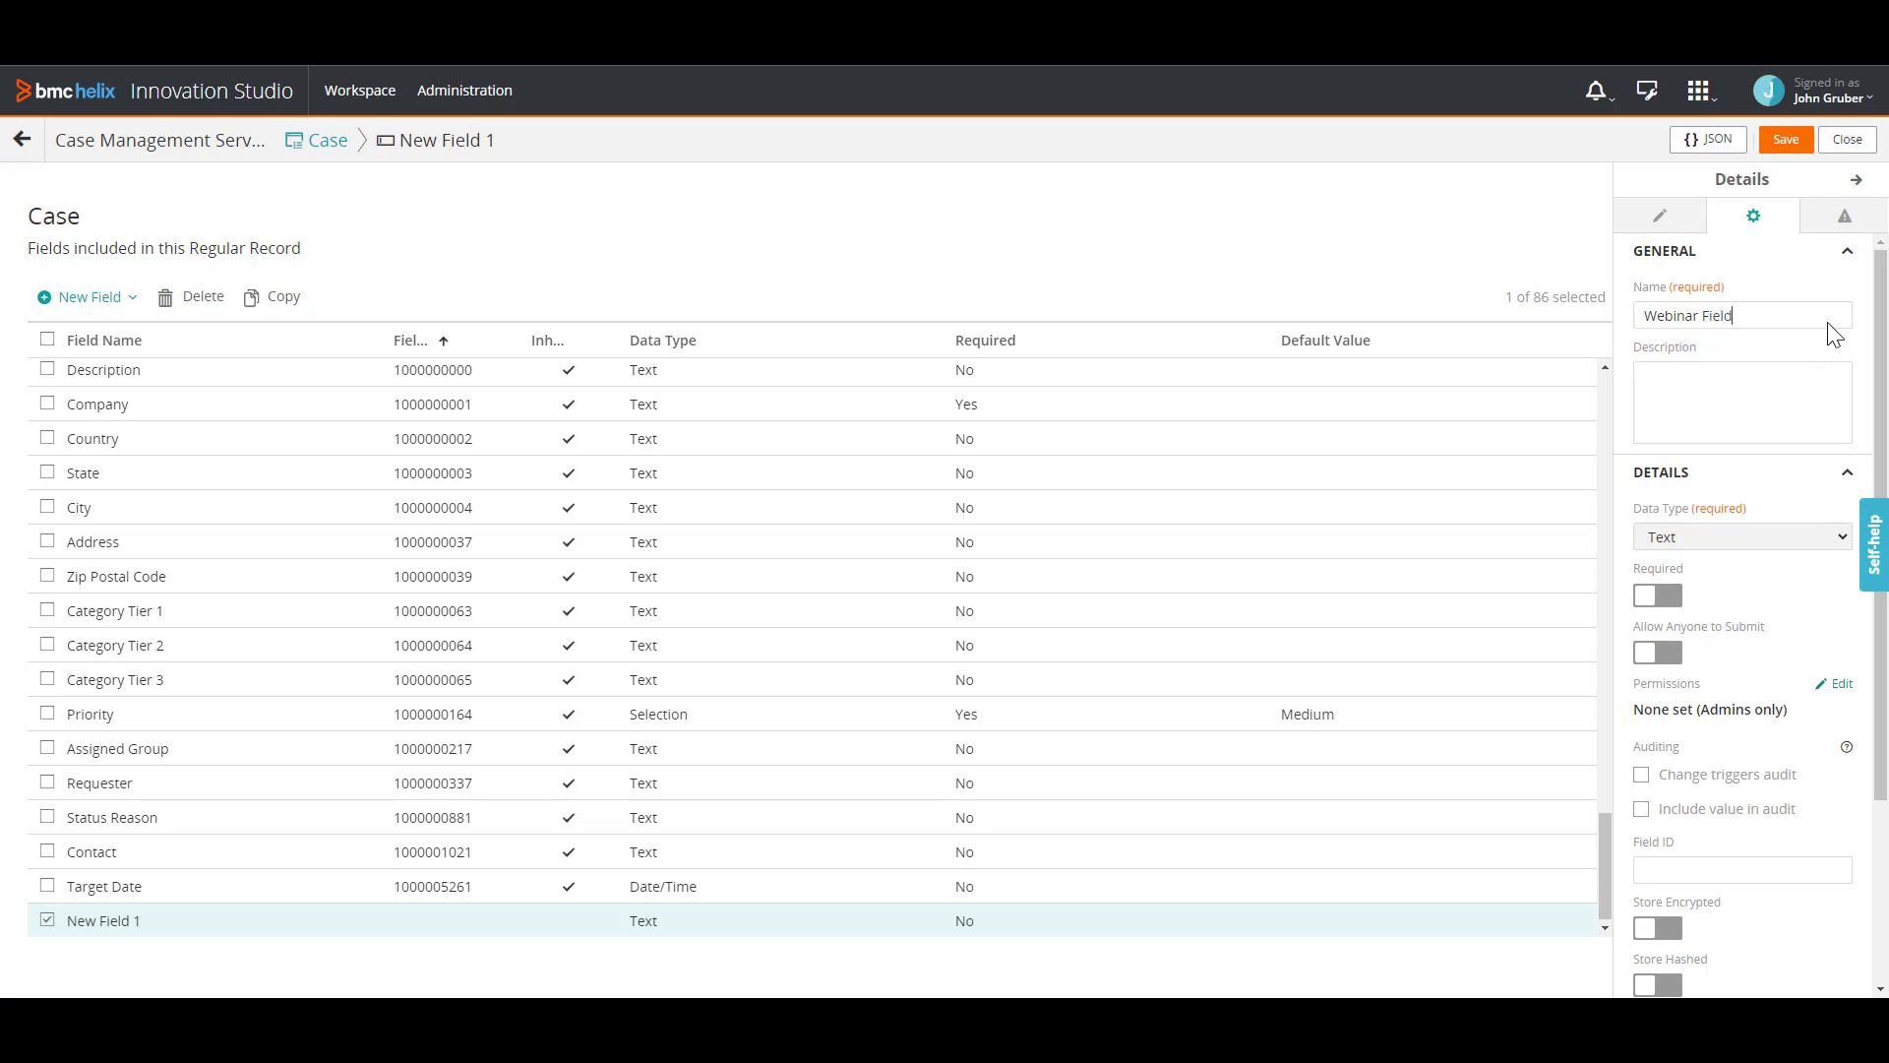
left_click(1787, 142)
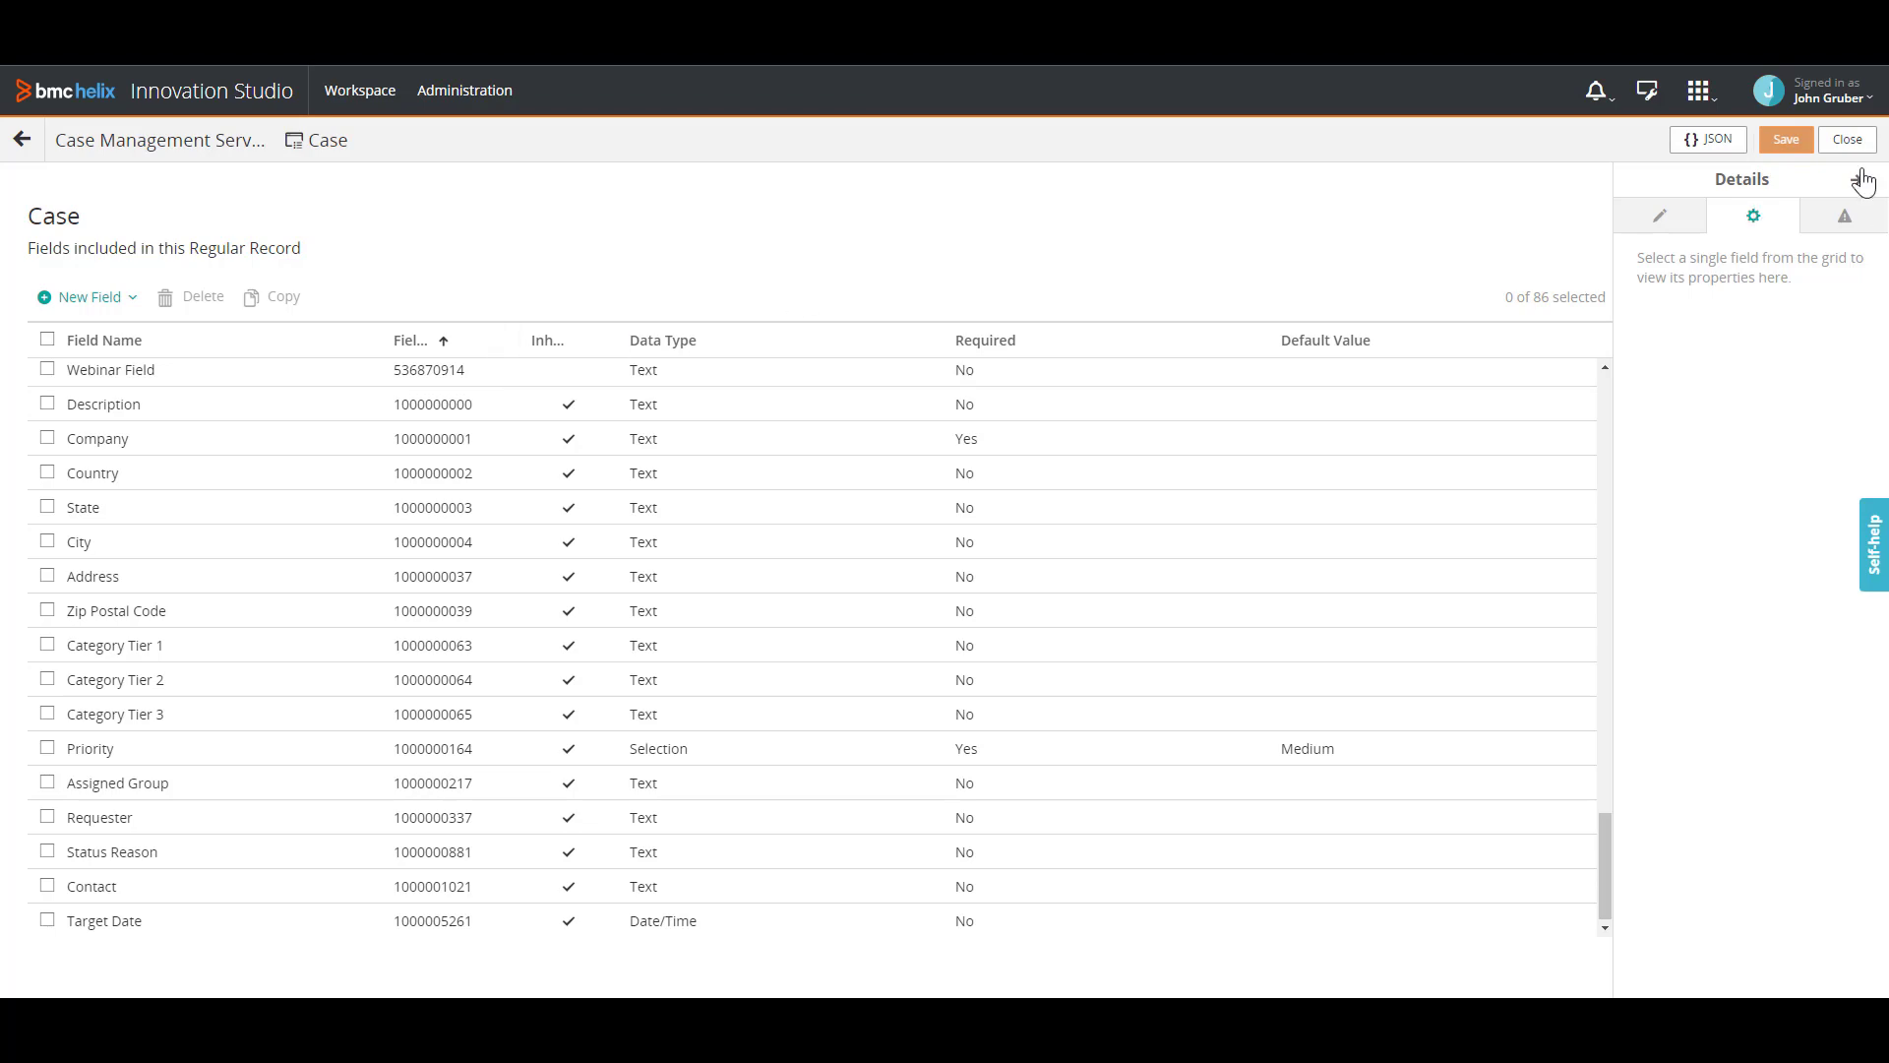
left_click(1846, 138)
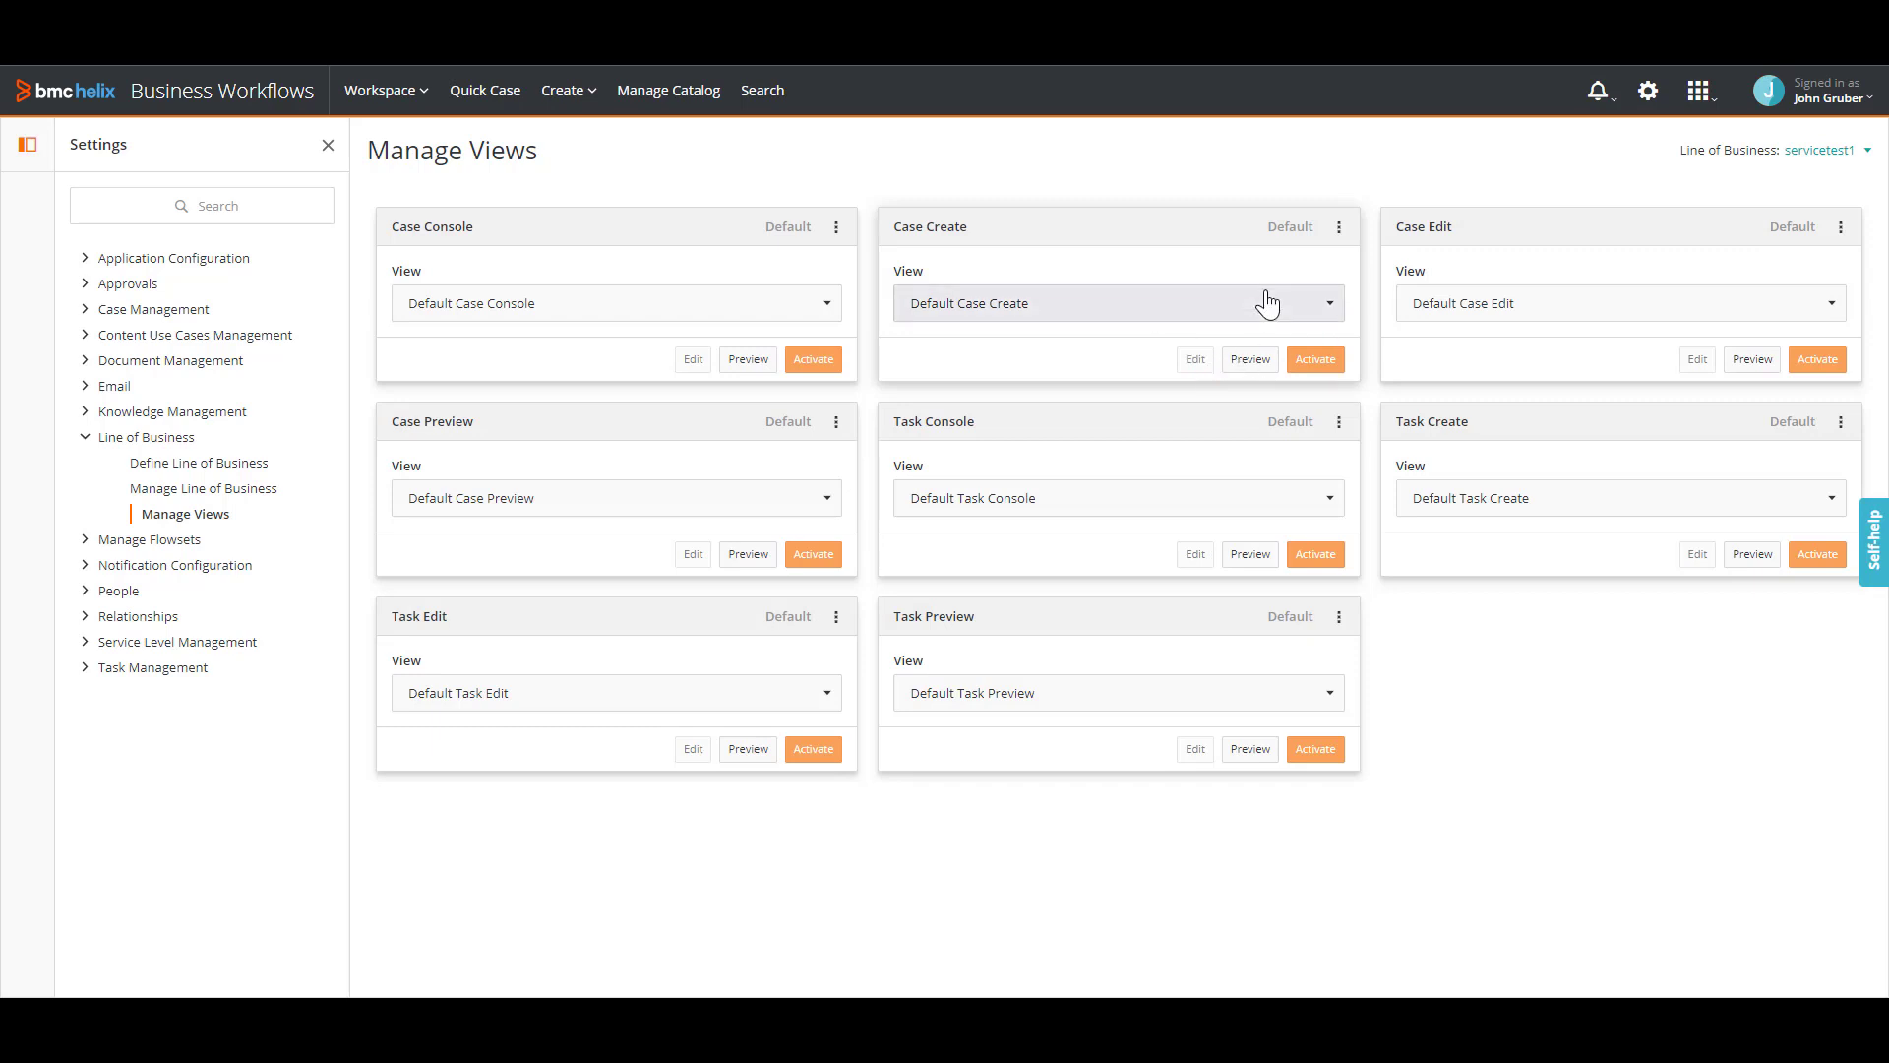
In Business Workflows, copy the default Case Create view of servicetest1 as Webinar View Case Create.
left_click(1339, 229)
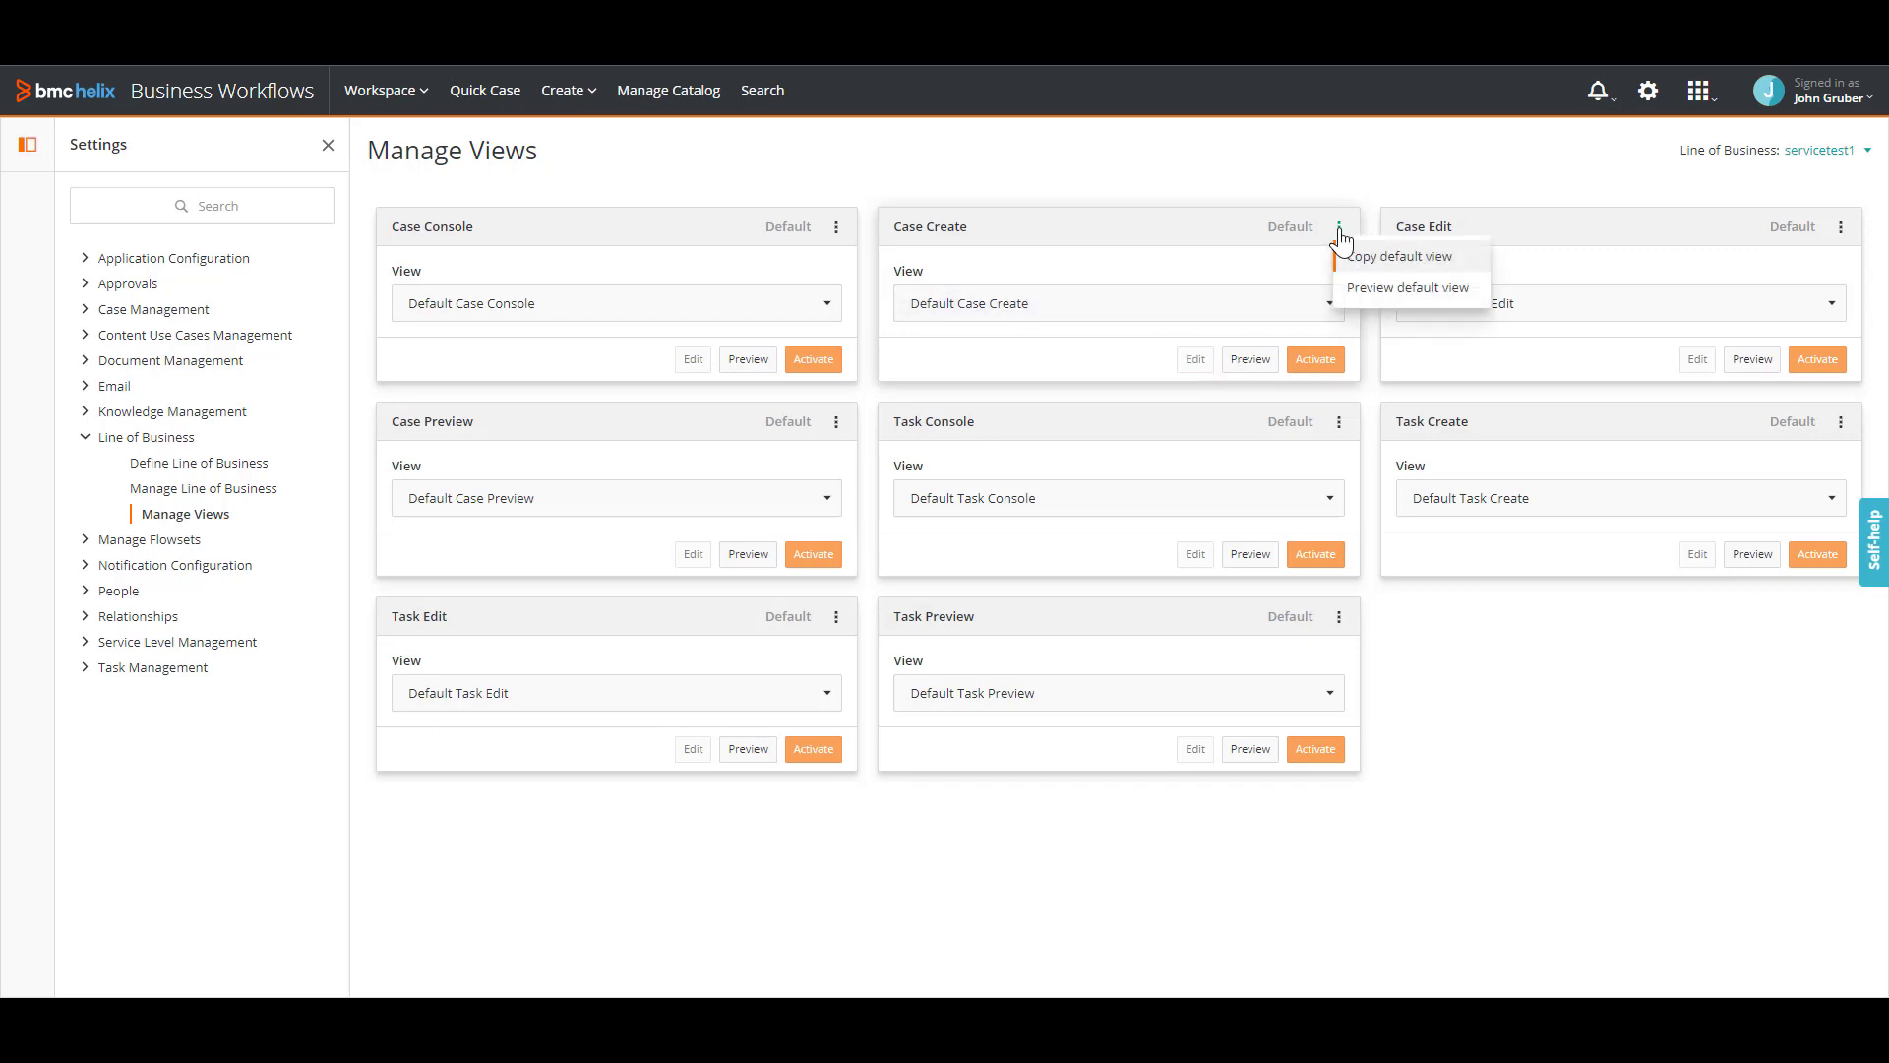
left_click(1359, 264)
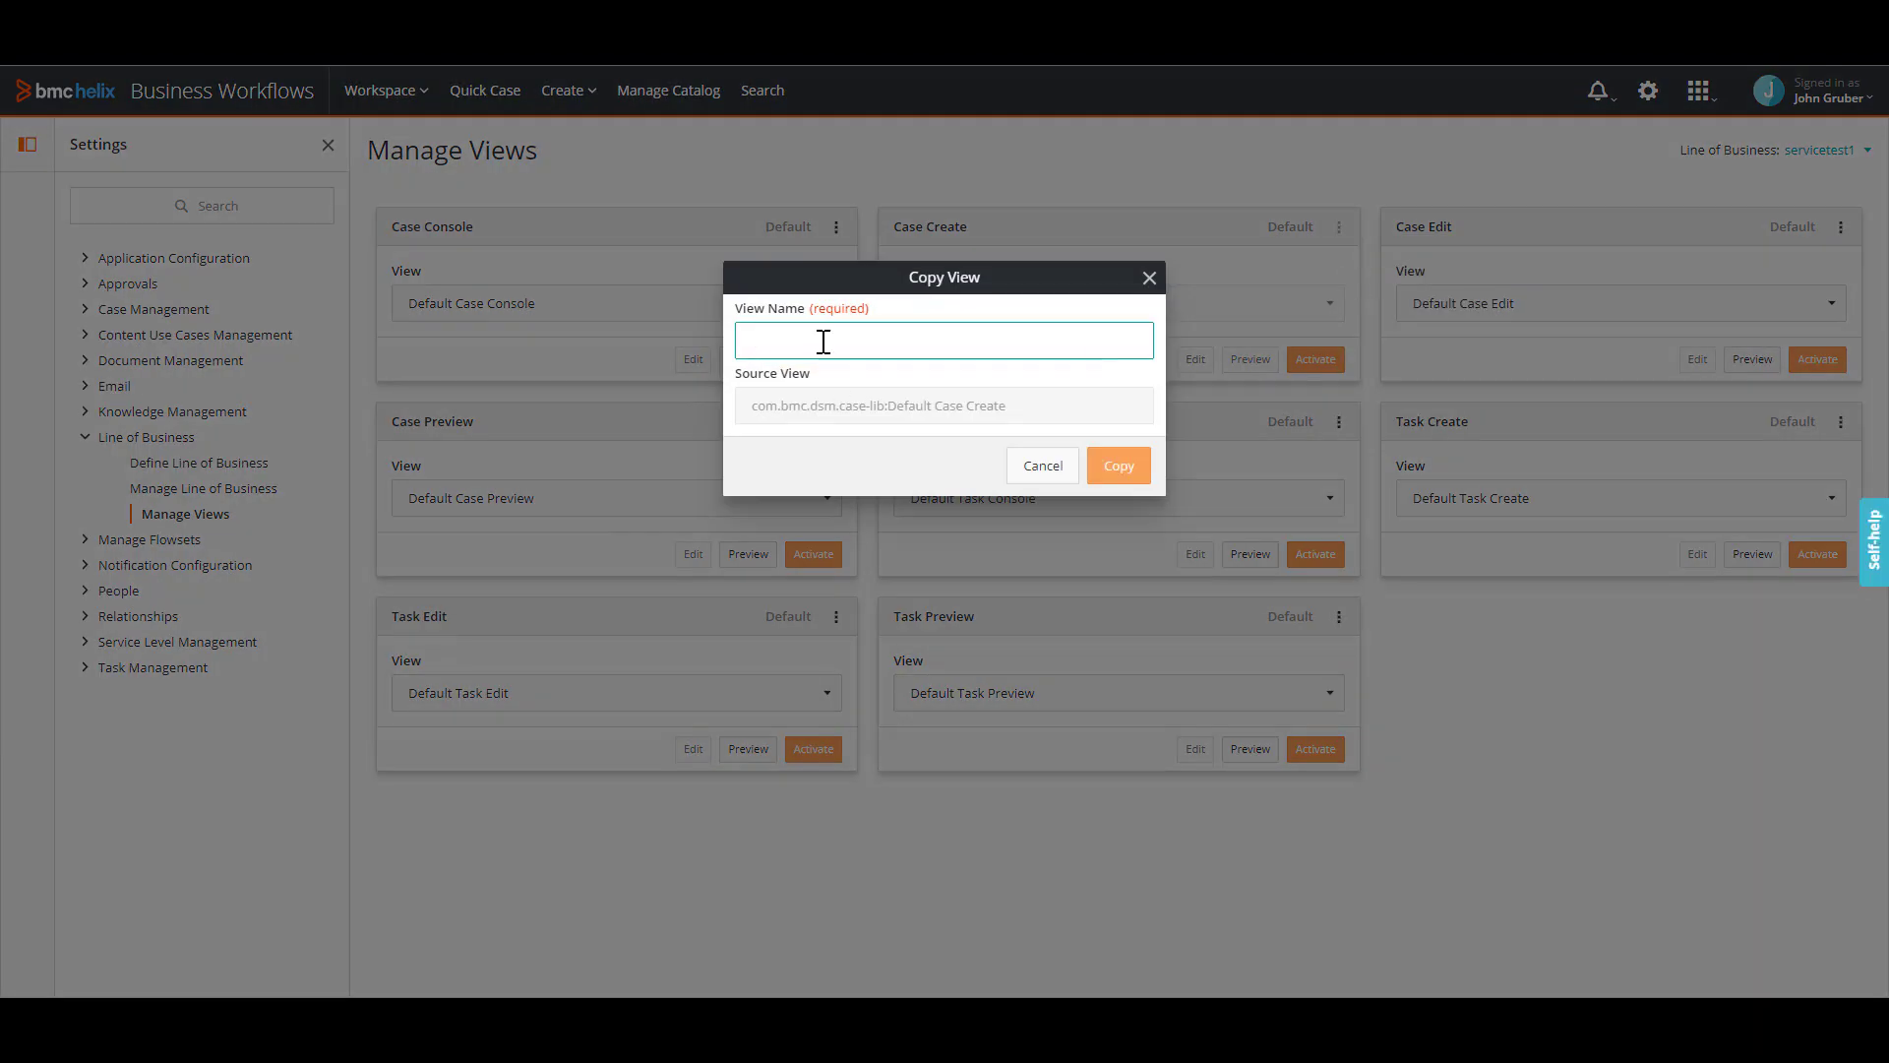
type("Webinar View")
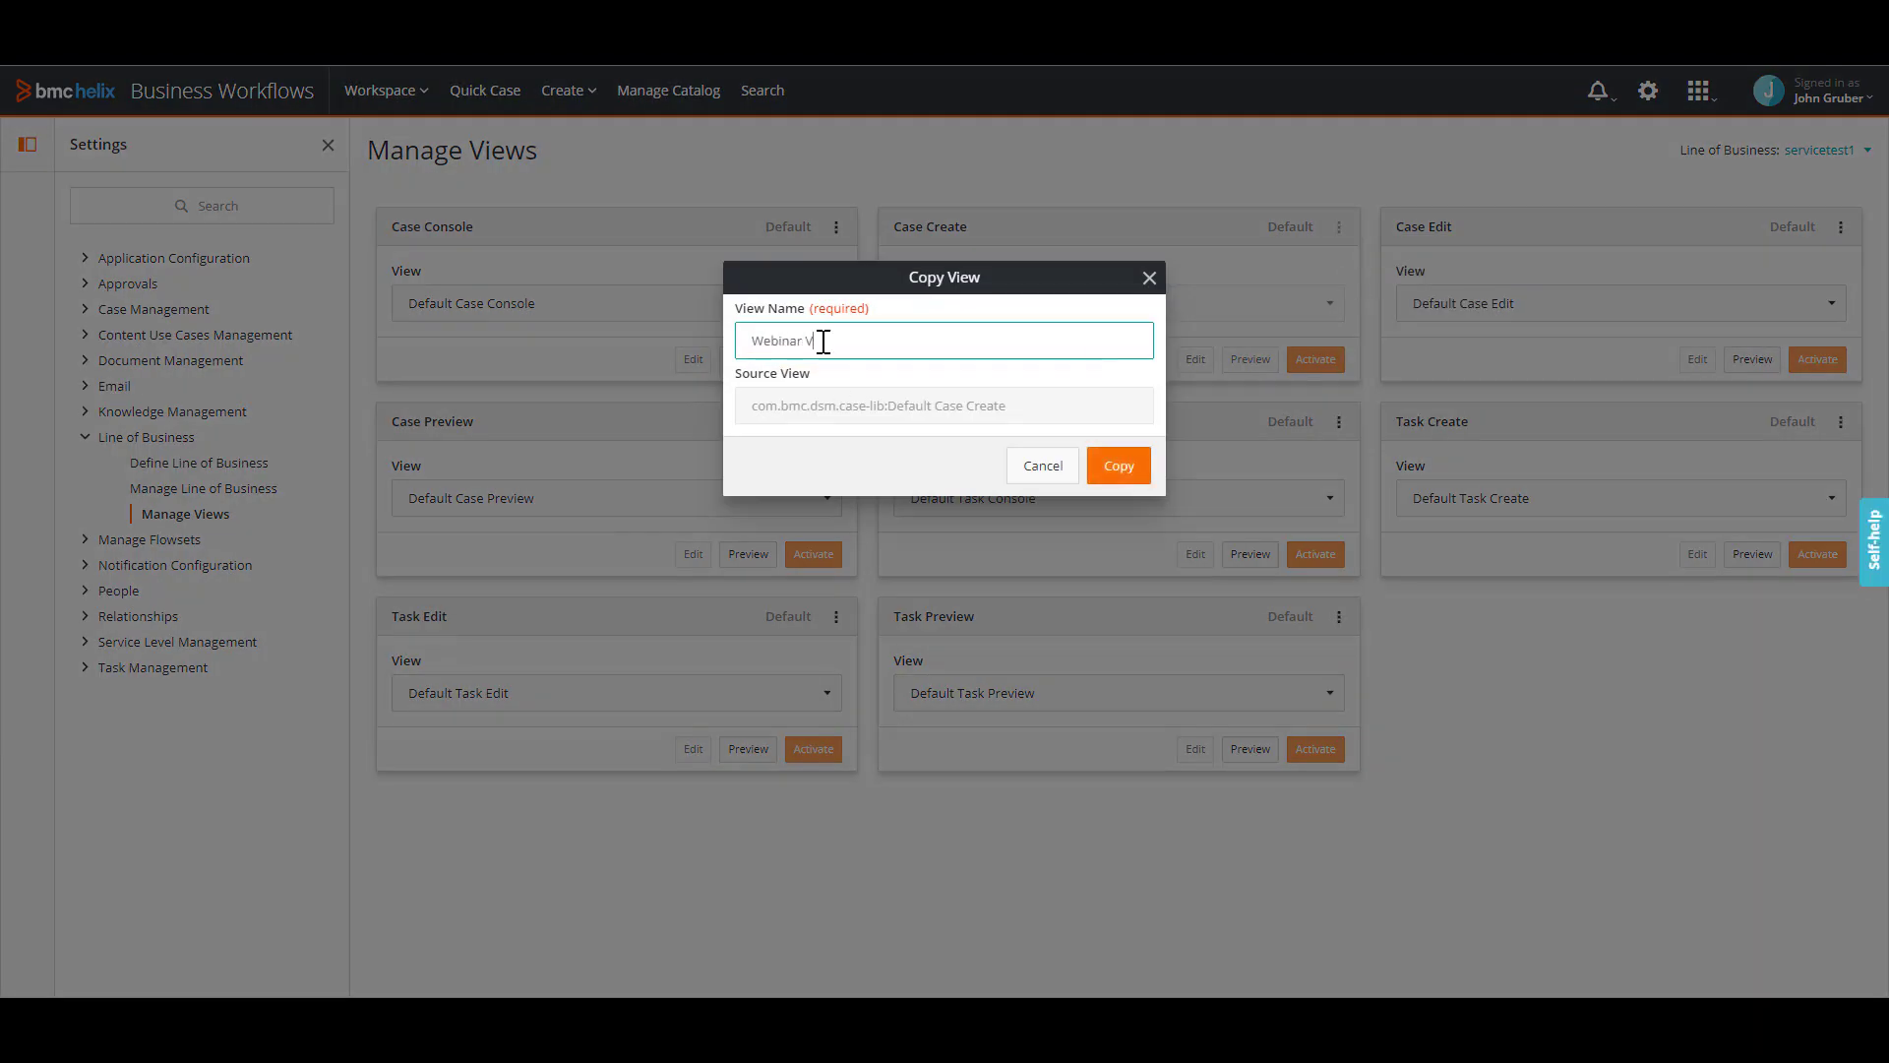
type(" Case Create")
left_click(1104, 478)
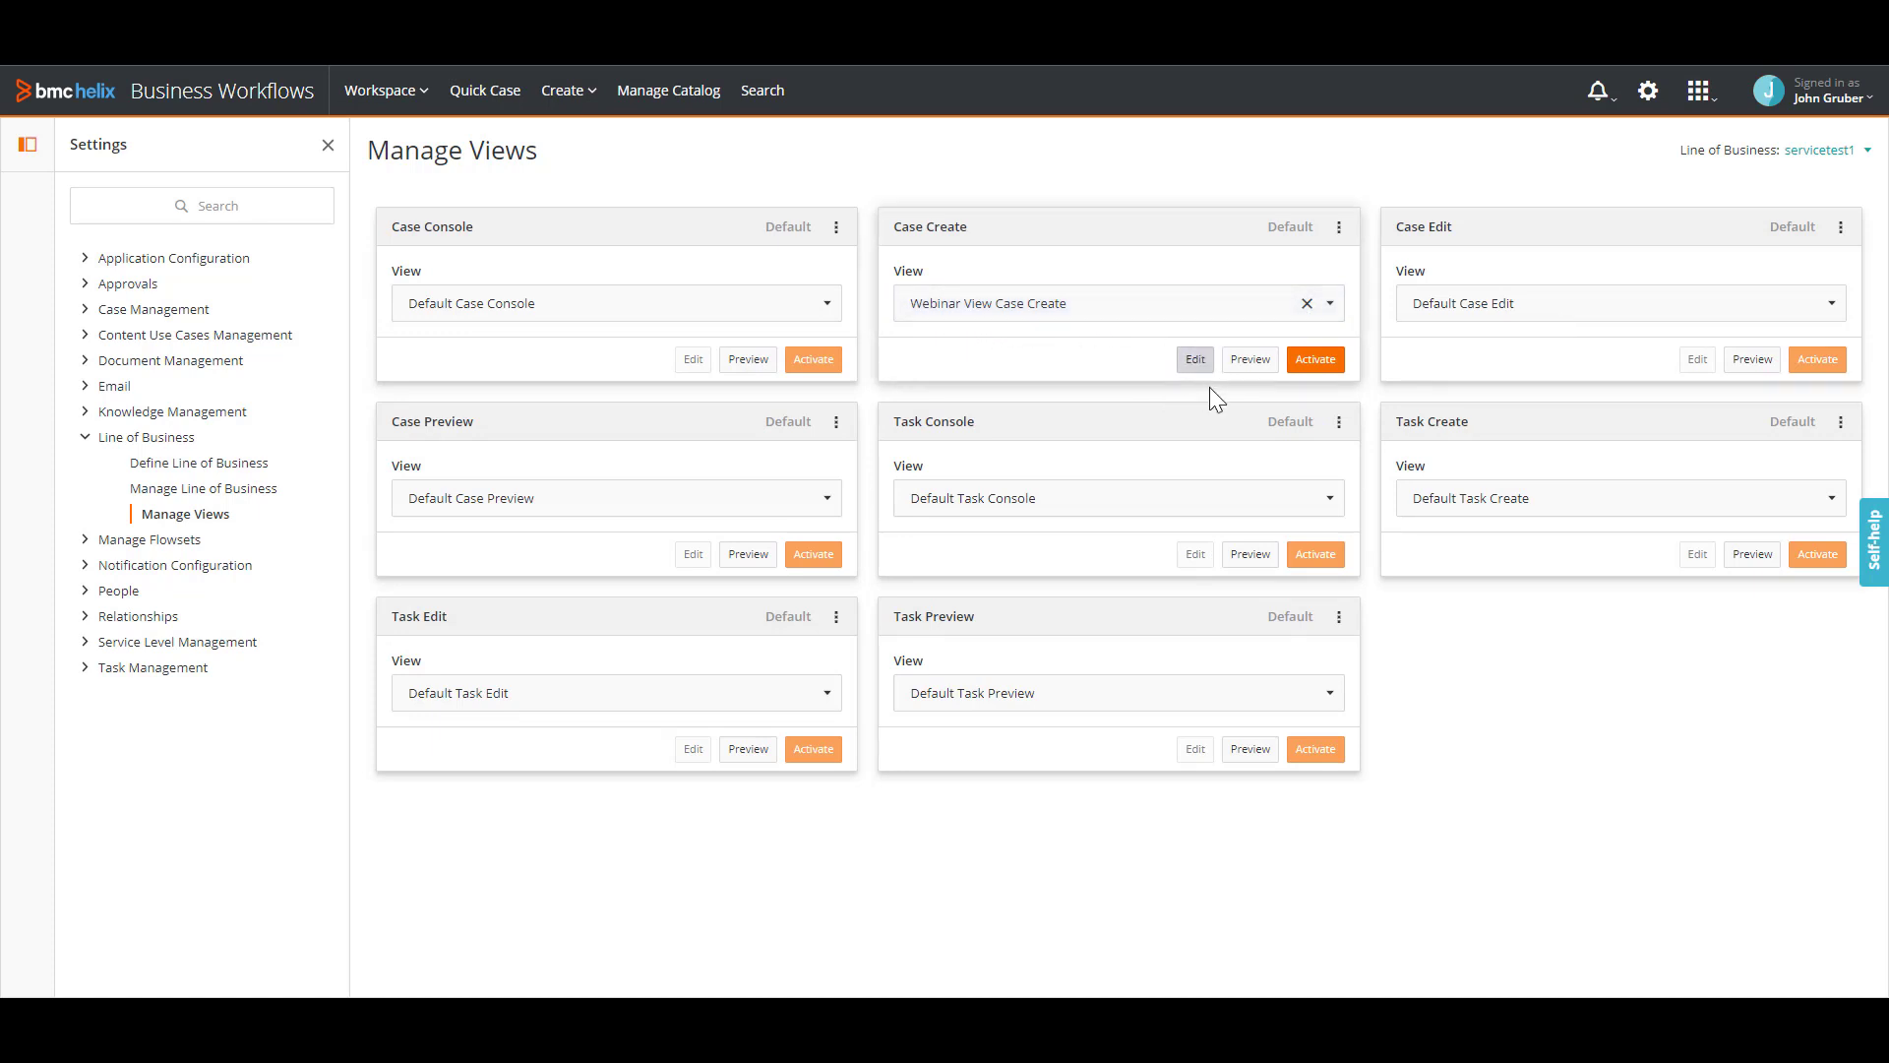
Activate Webinar View Case Create as the Case Create view and open it for editing.
left_click(1312, 362)
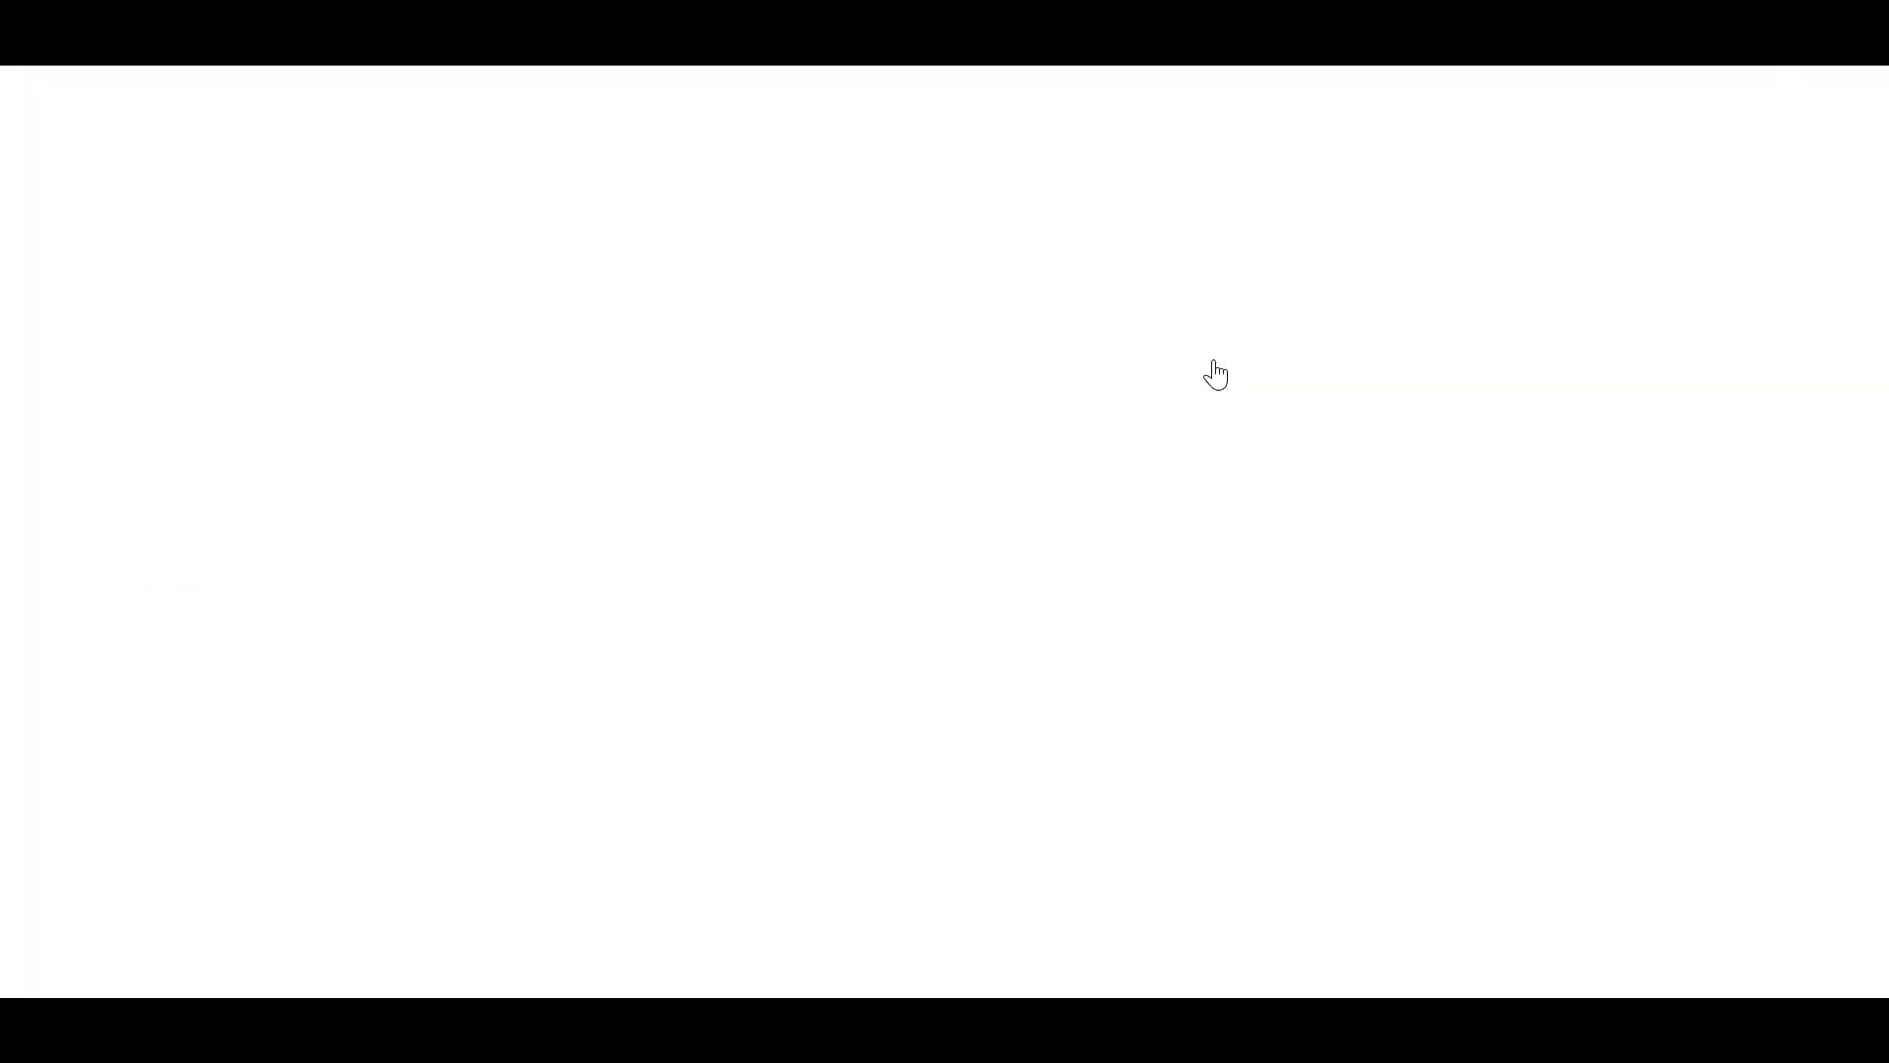
left_click(1210, 365)
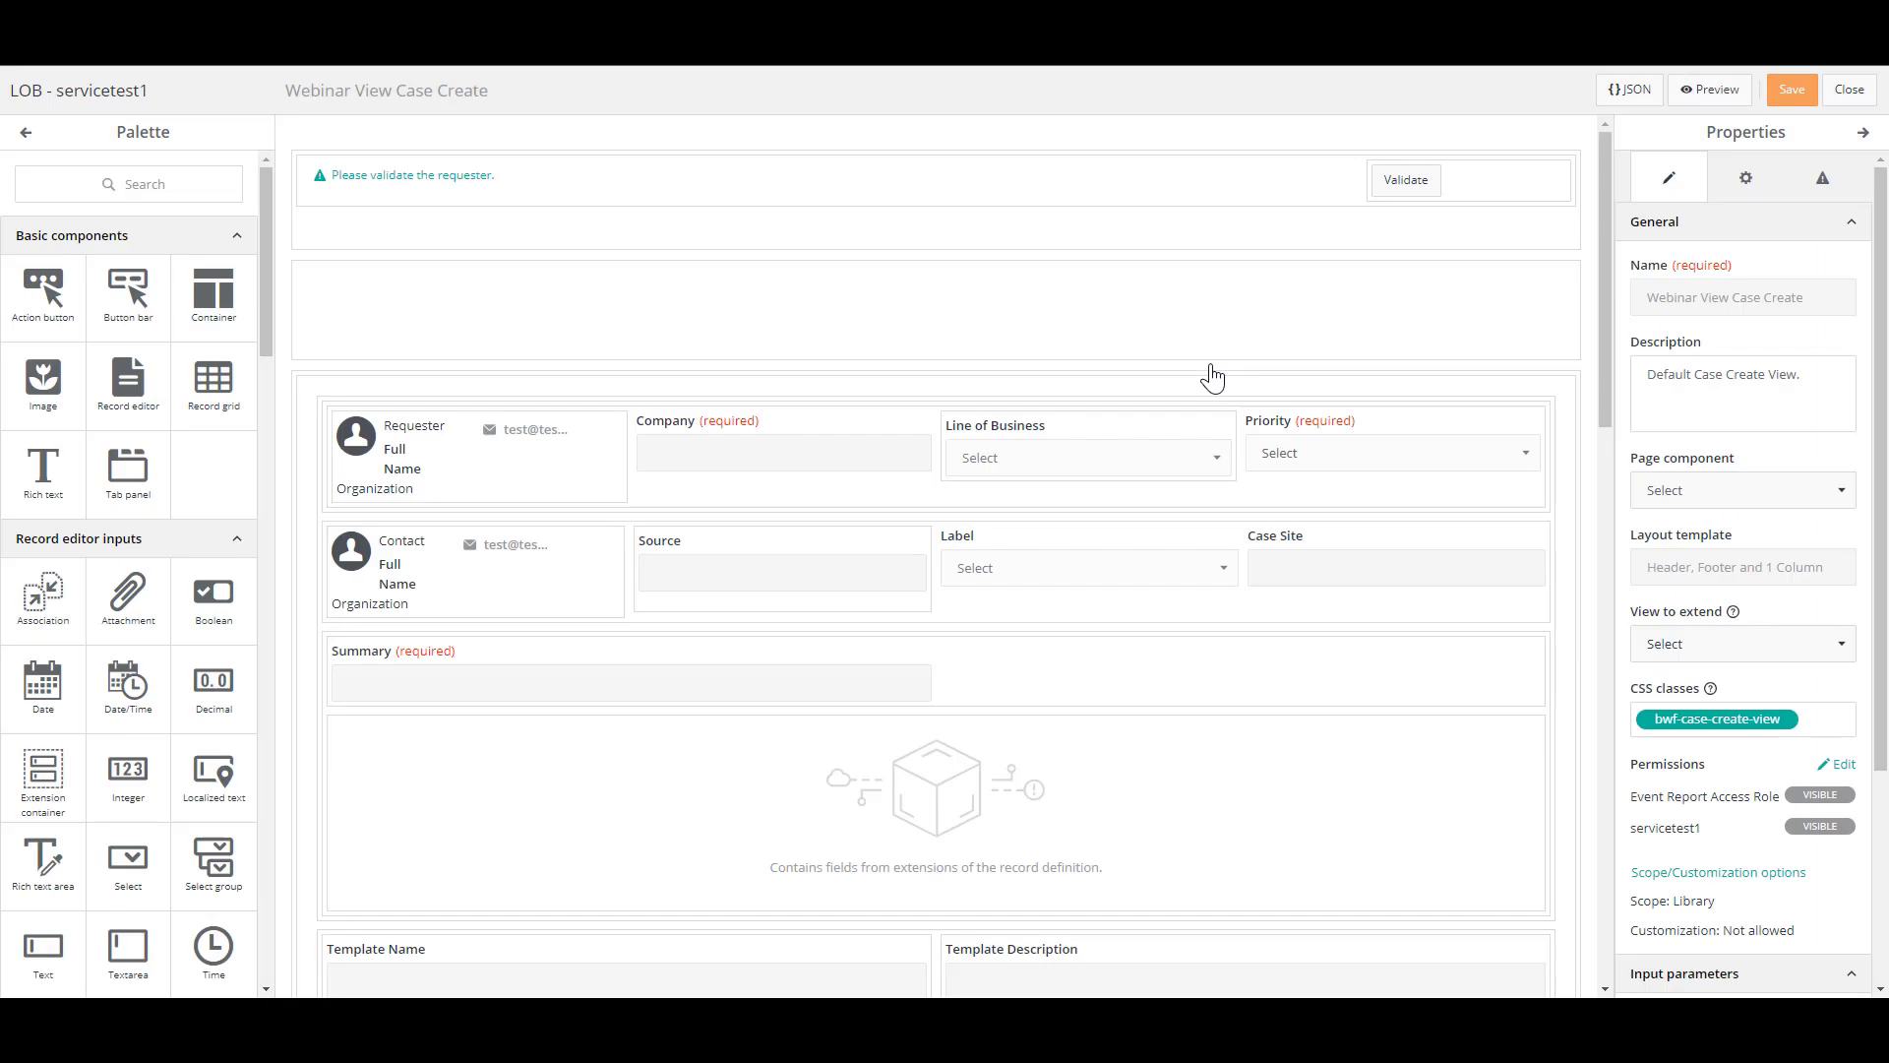
Add a Text input below Target Date in the Webinar View Case Create view.
left_click_drag(1607, 198, 1624, 451)
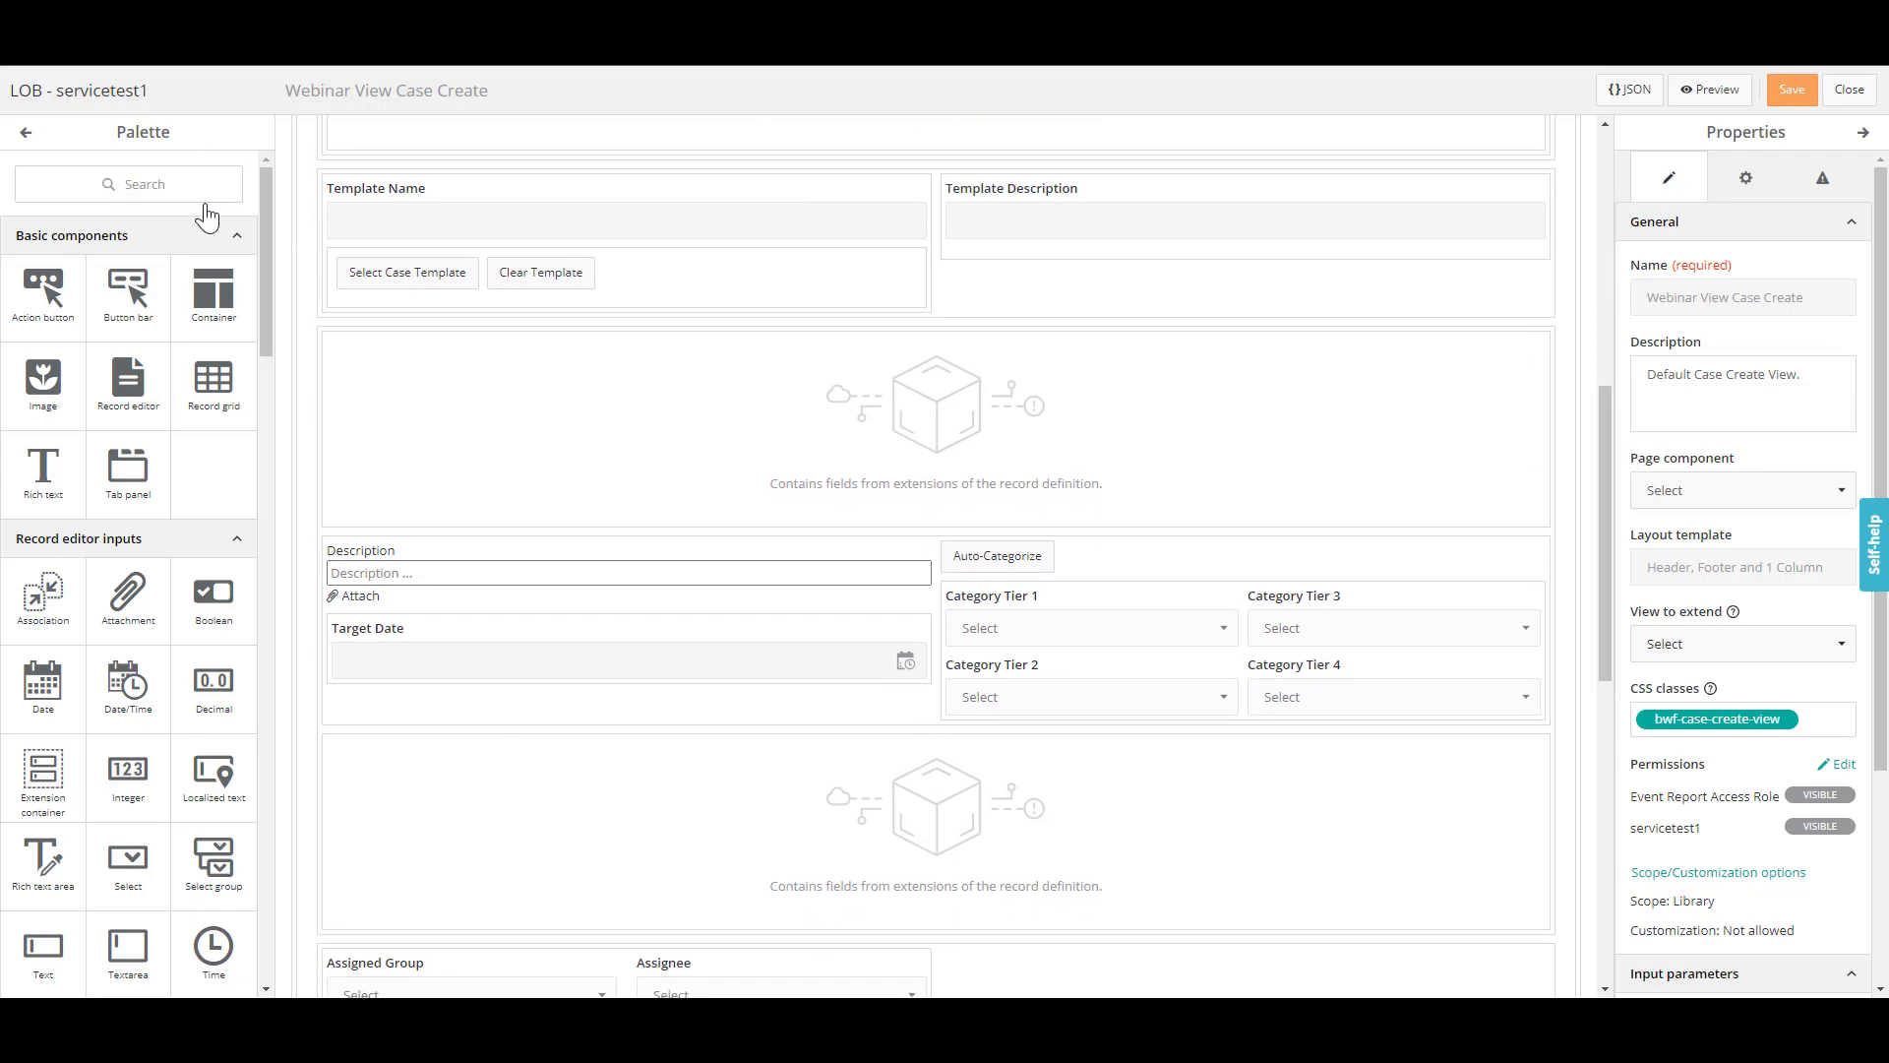
left_click(151, 181)
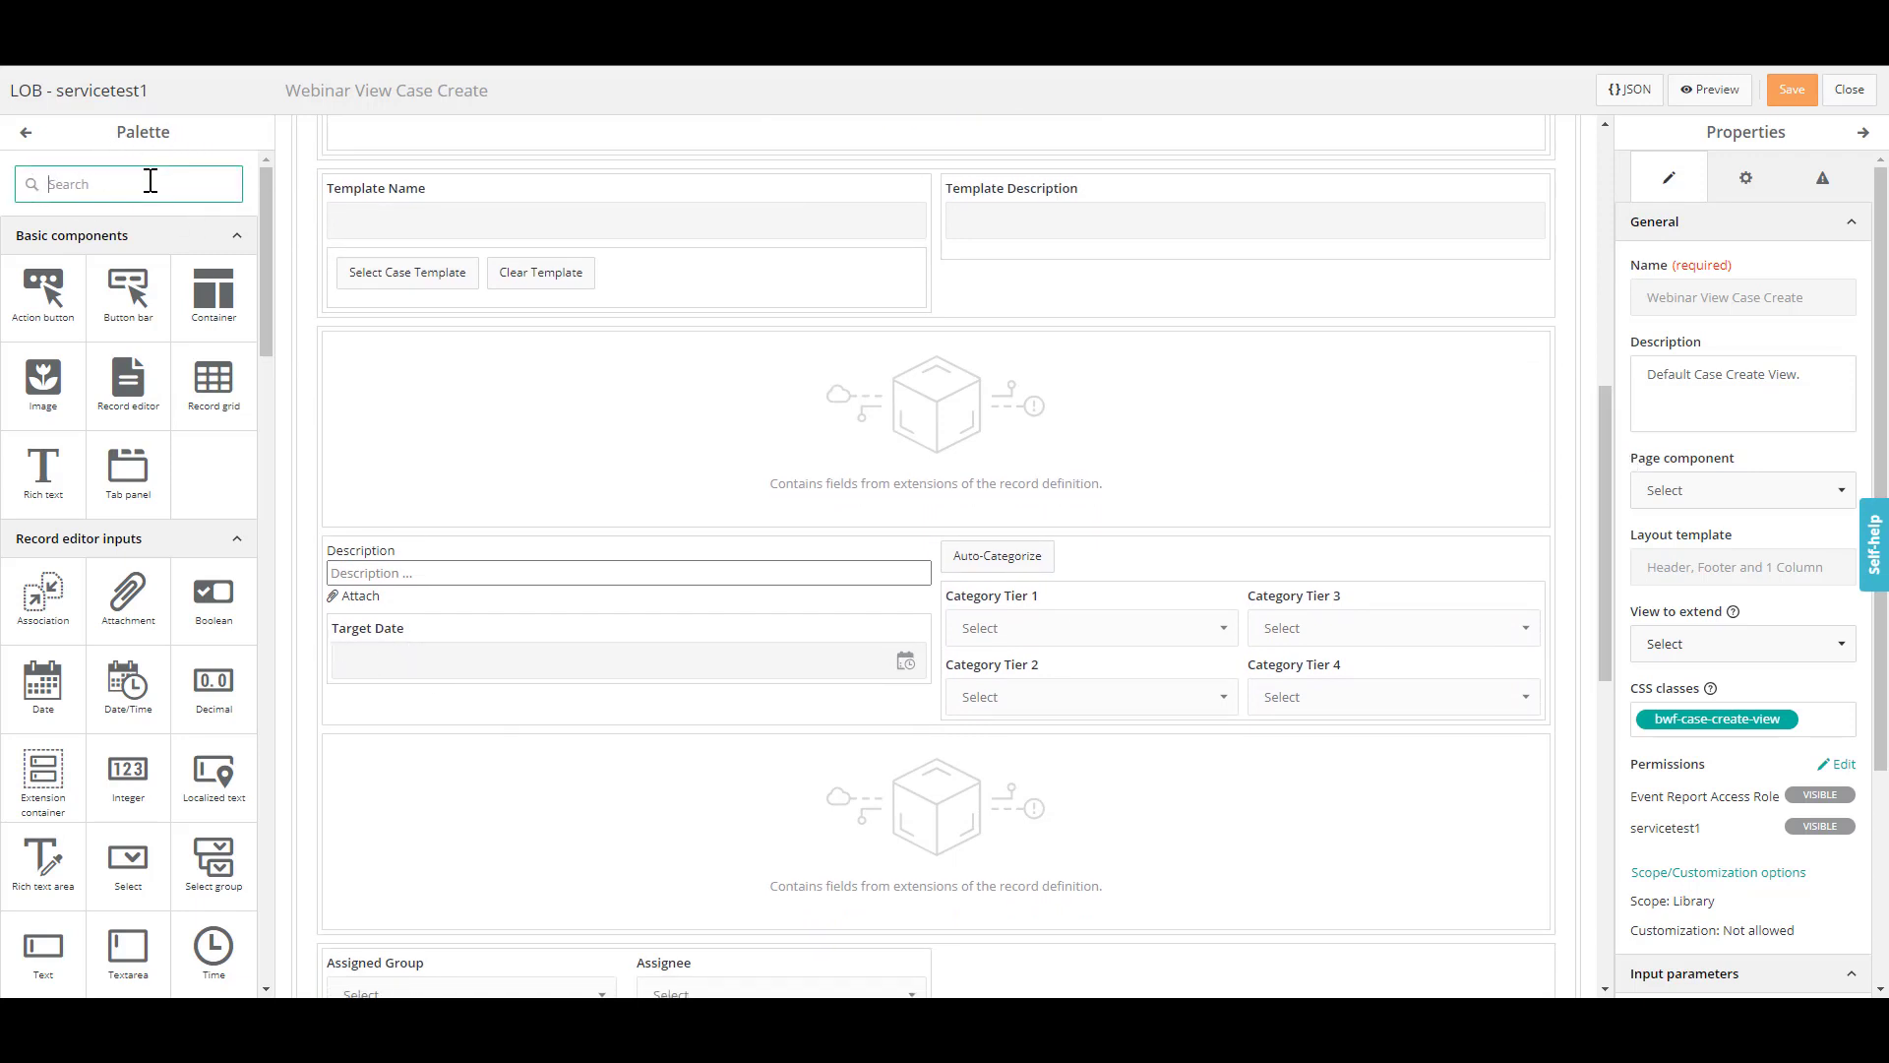
type("text")
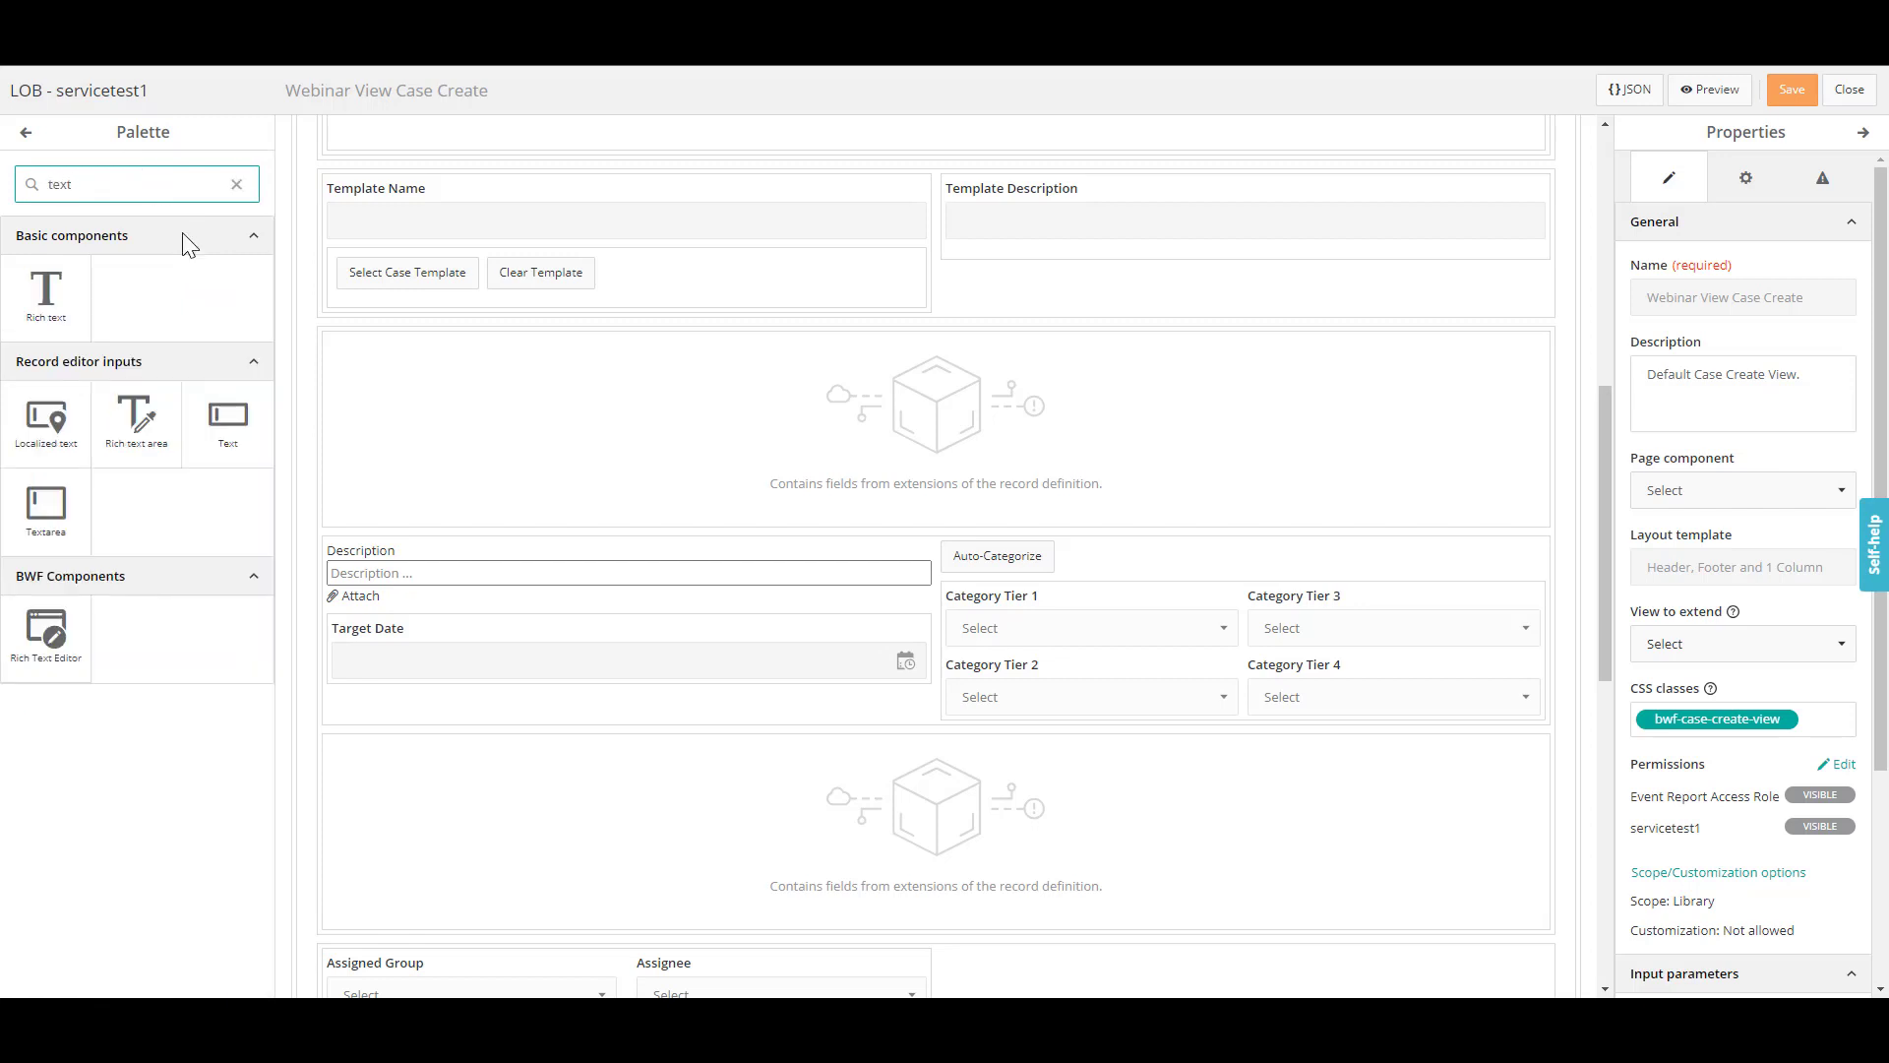
left_click(243, 430)
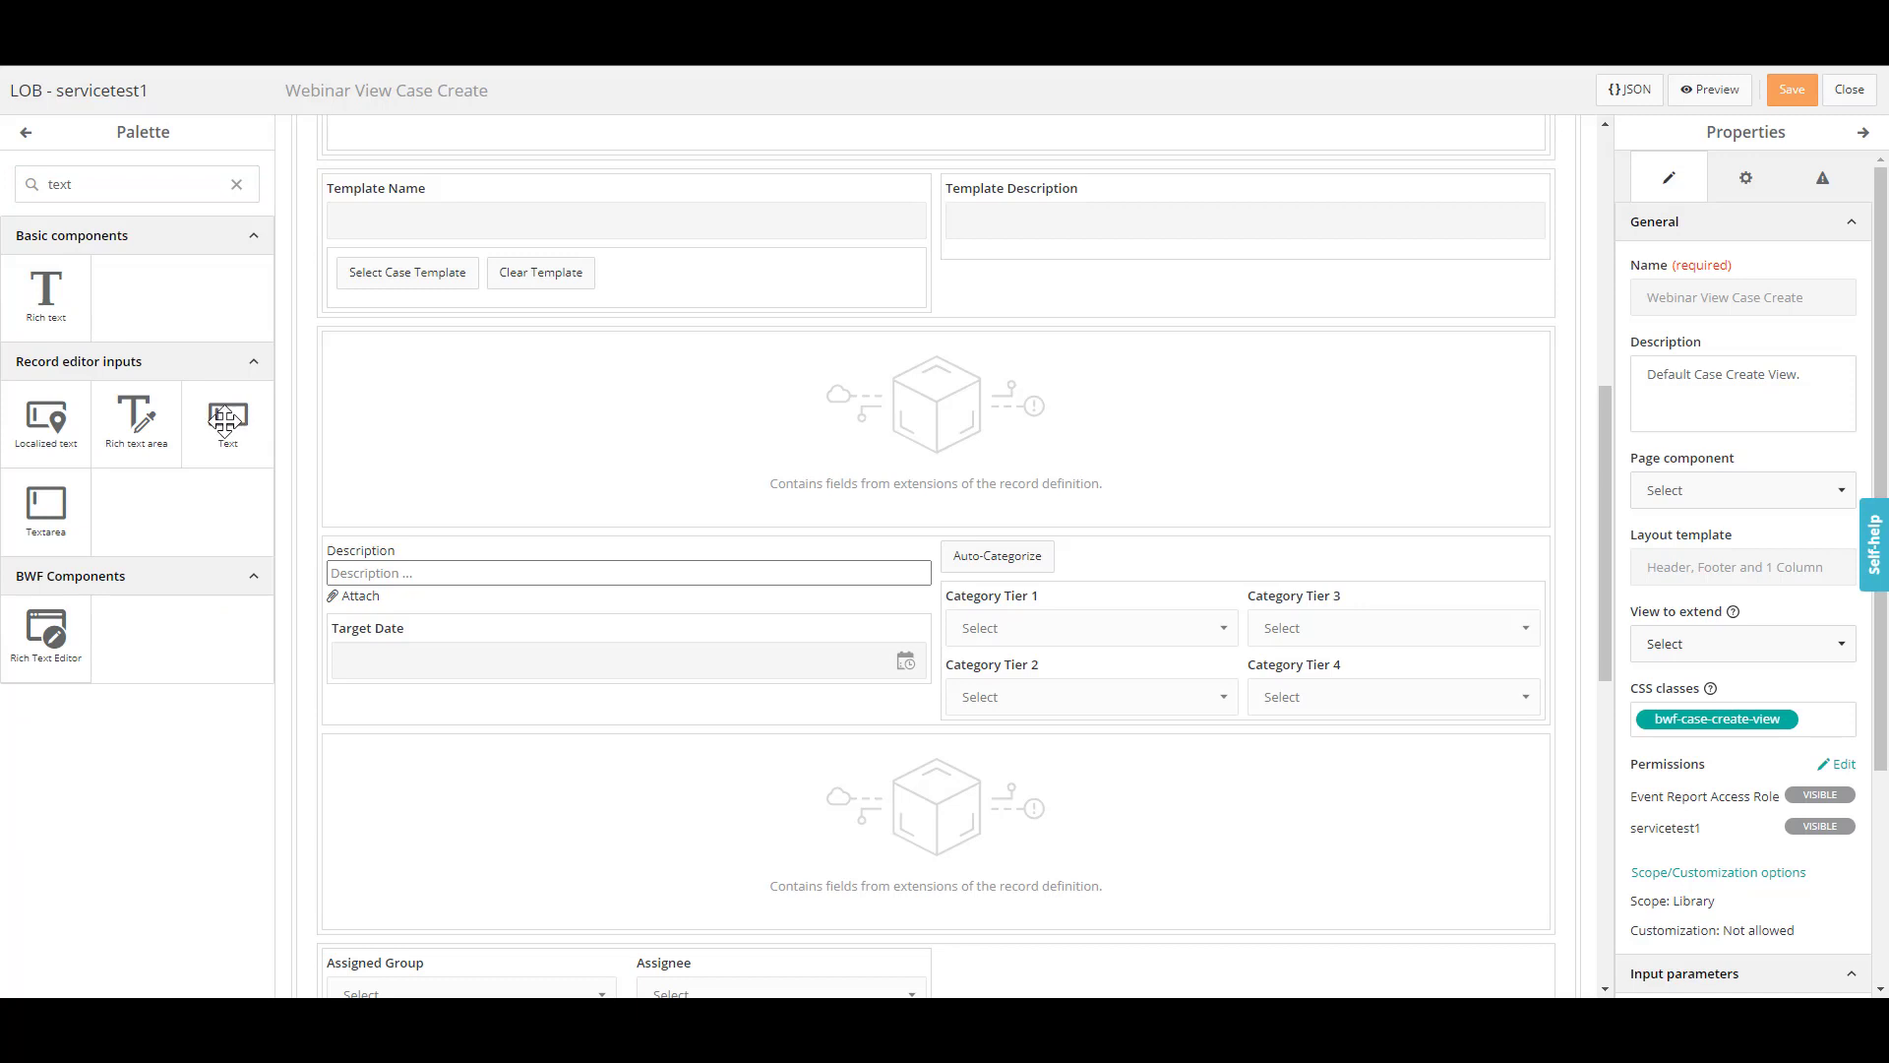
left_click_drag(243, 430, 401, 695)
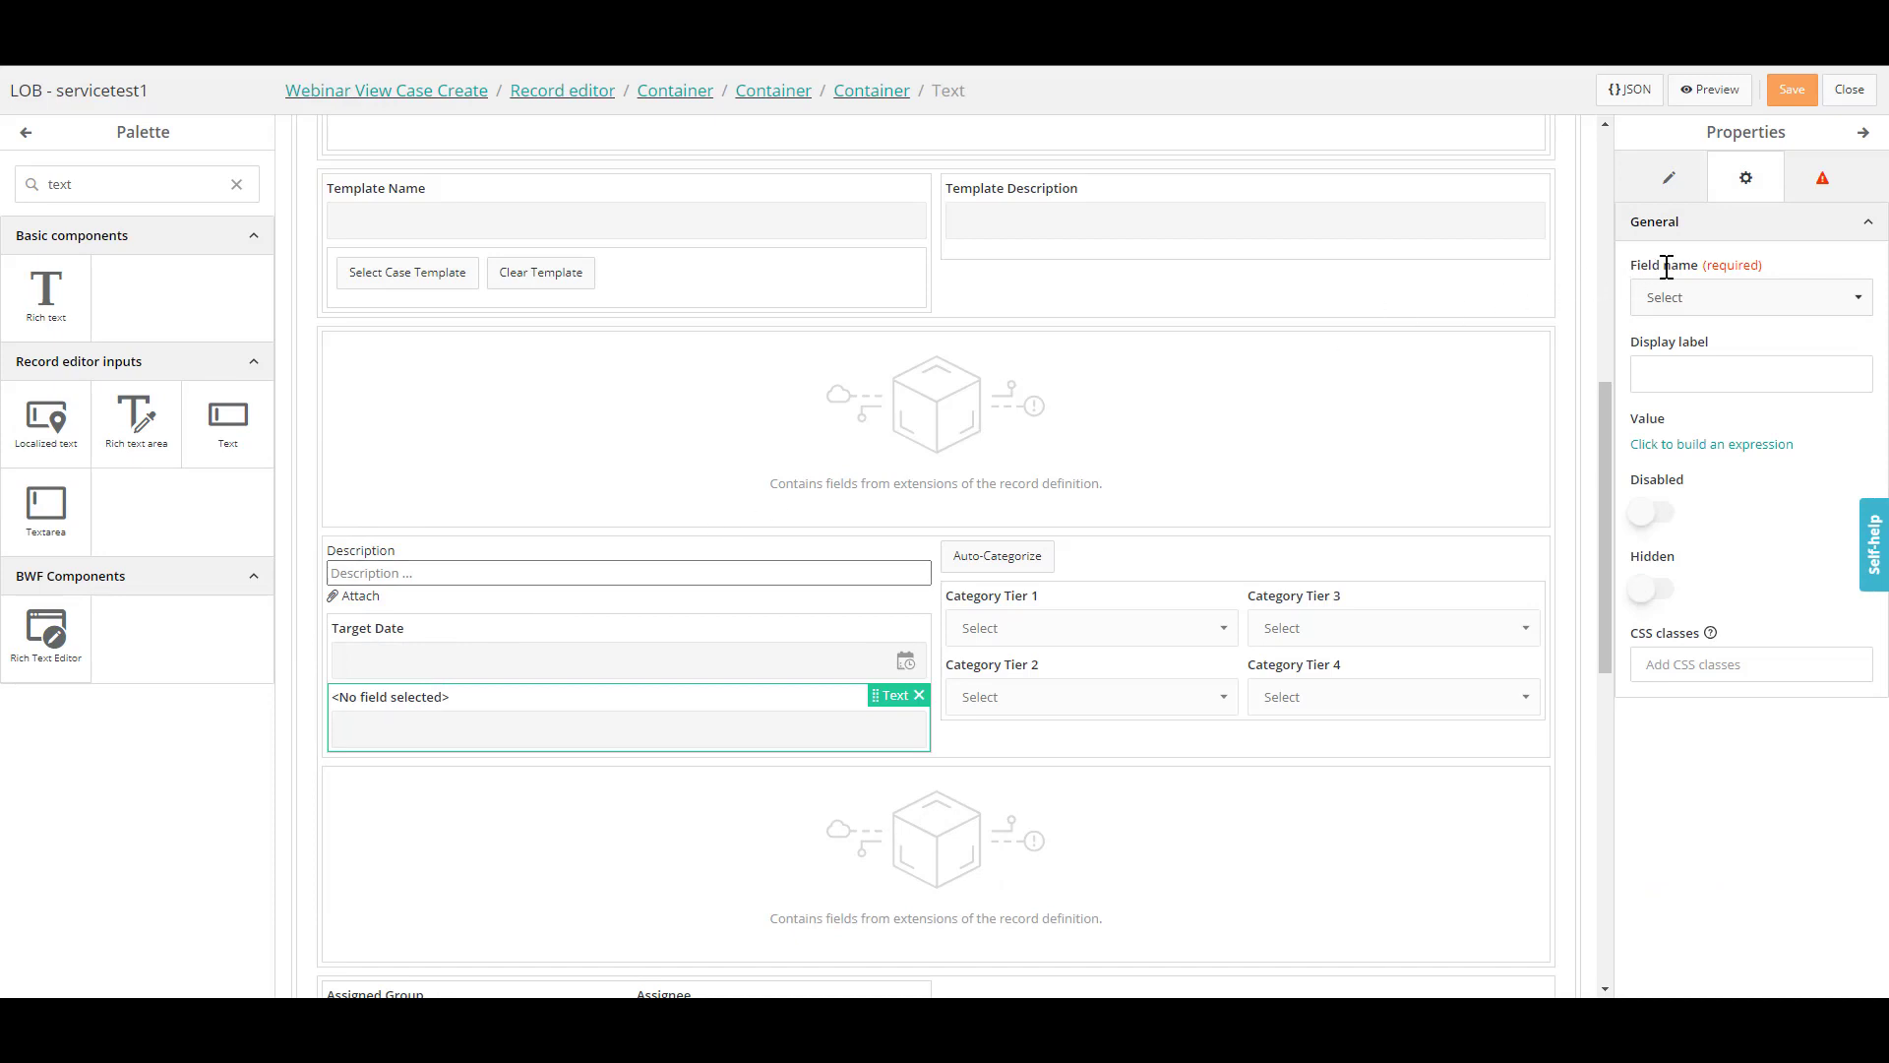
Bind the new Text input to Webinar Field, then save and close the Case Create view.
left_click(1767, 302)
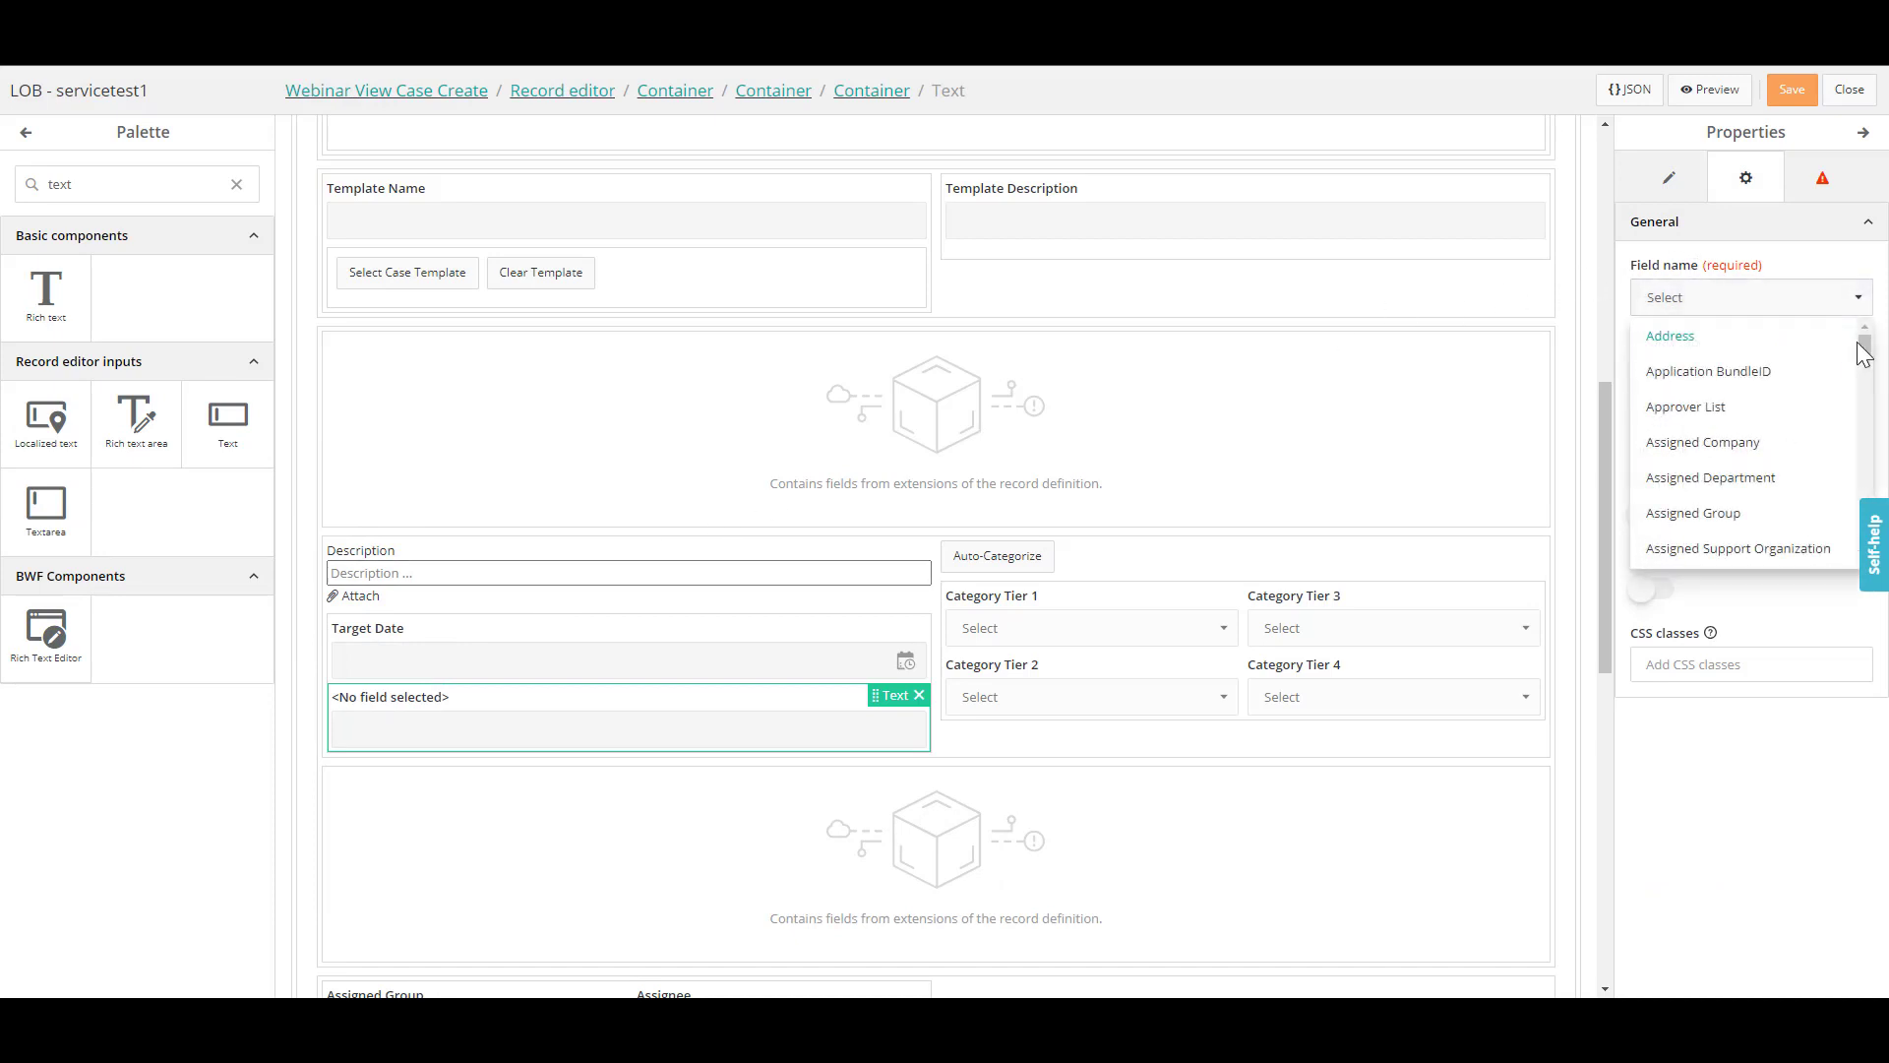
left_click_drag(1862, 352, 1866, 543)
left_click(1727, 523)
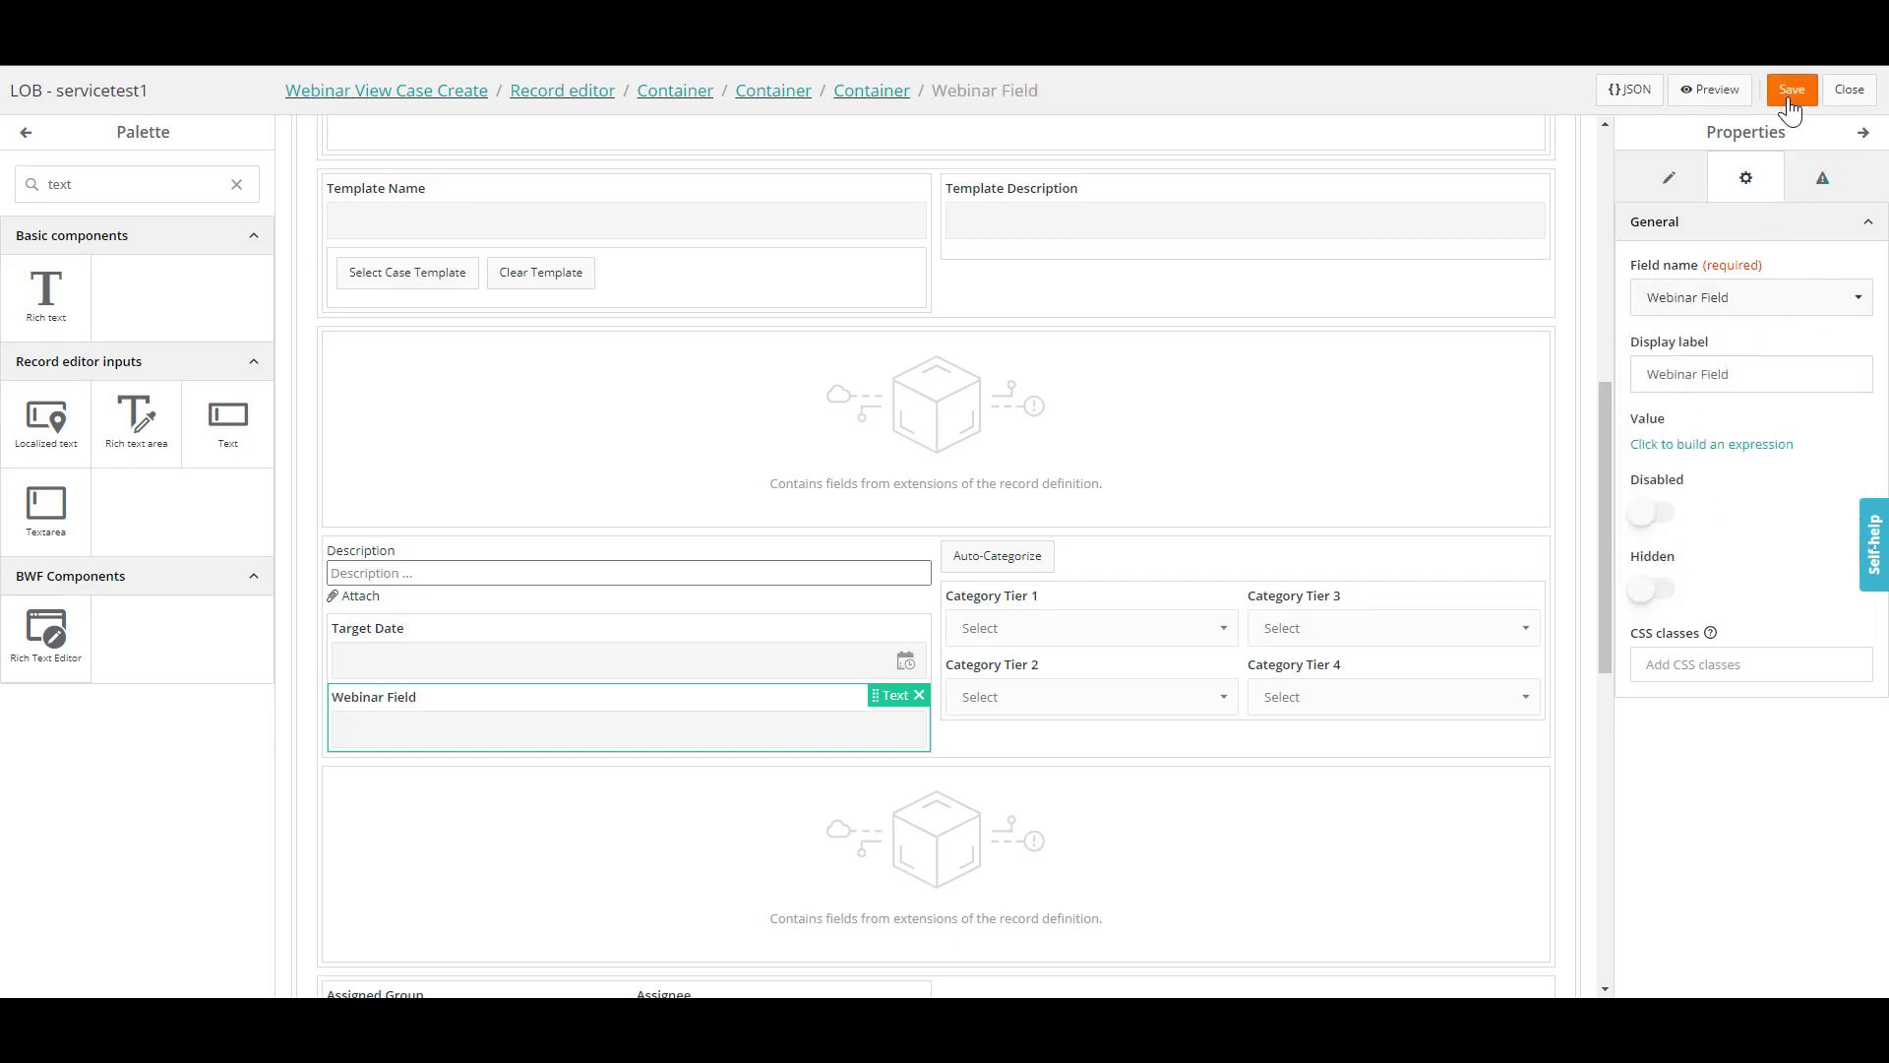
left_click(1791, 88)
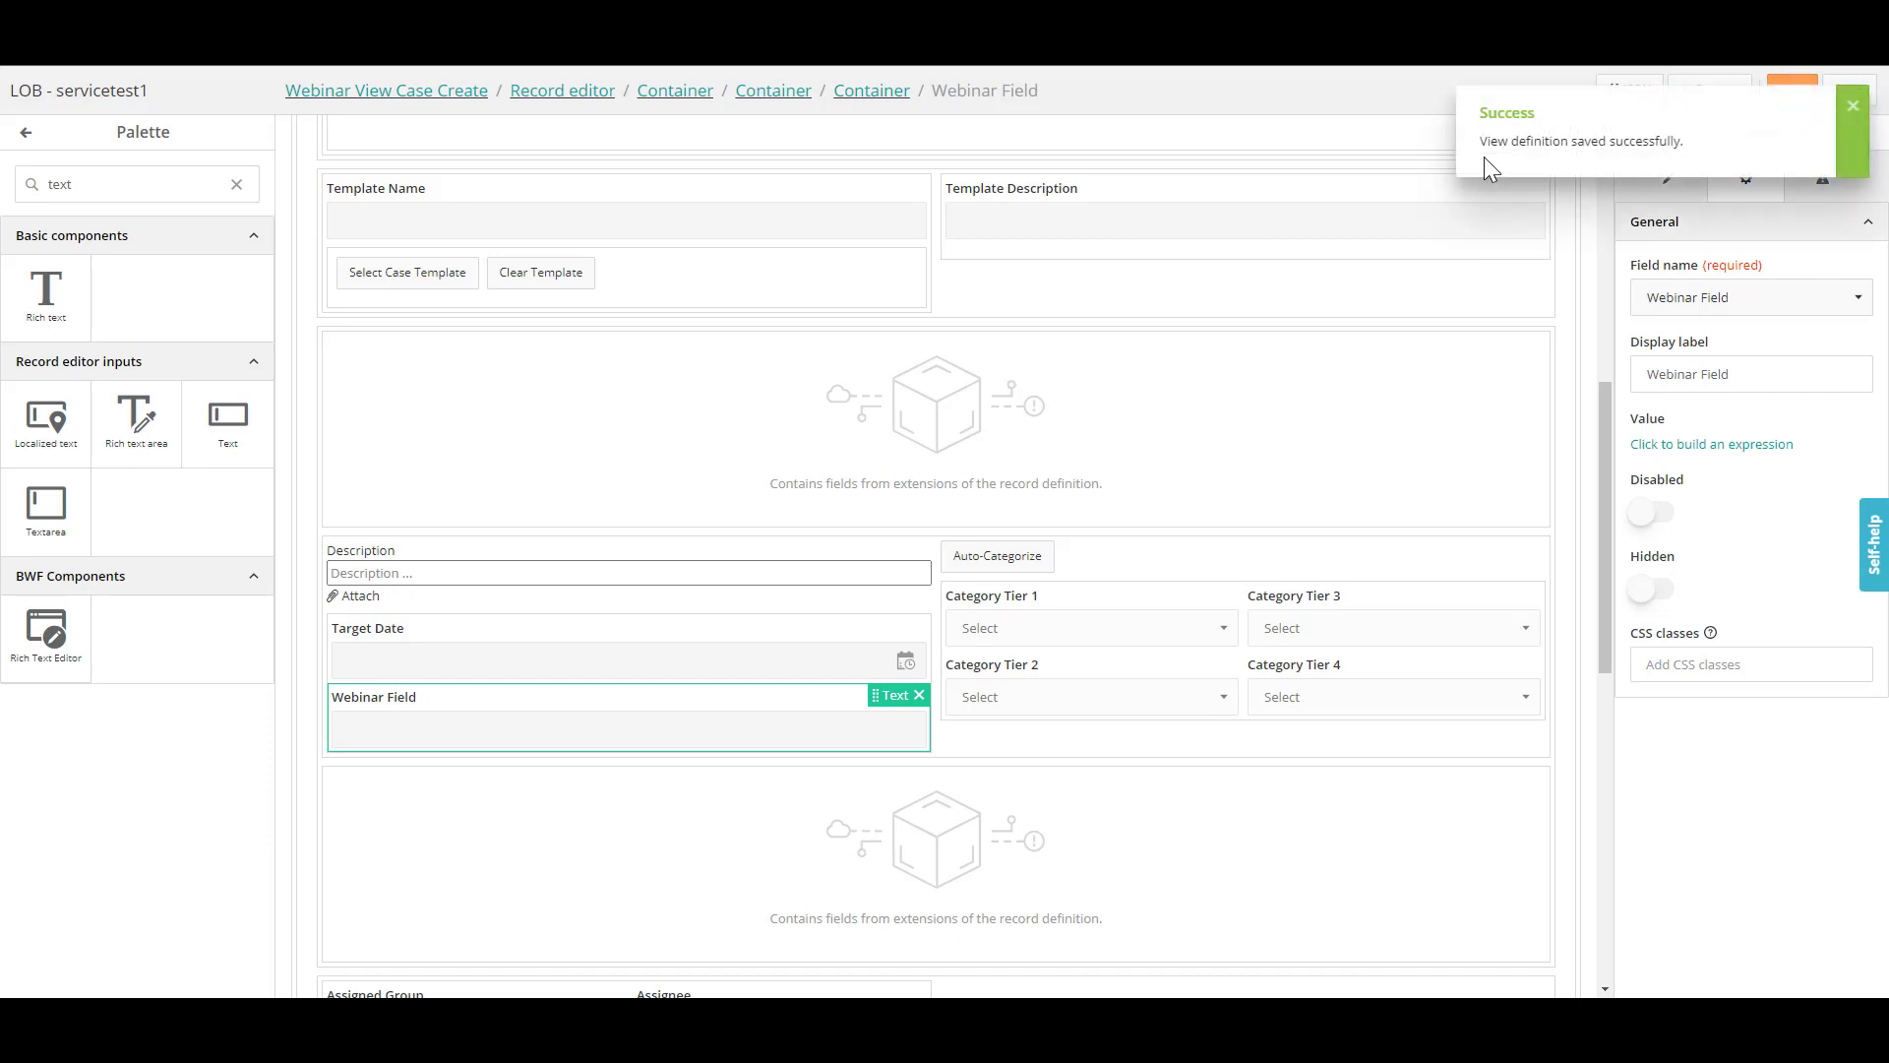
left_click(1854, 120)
left_click(1857, 97)
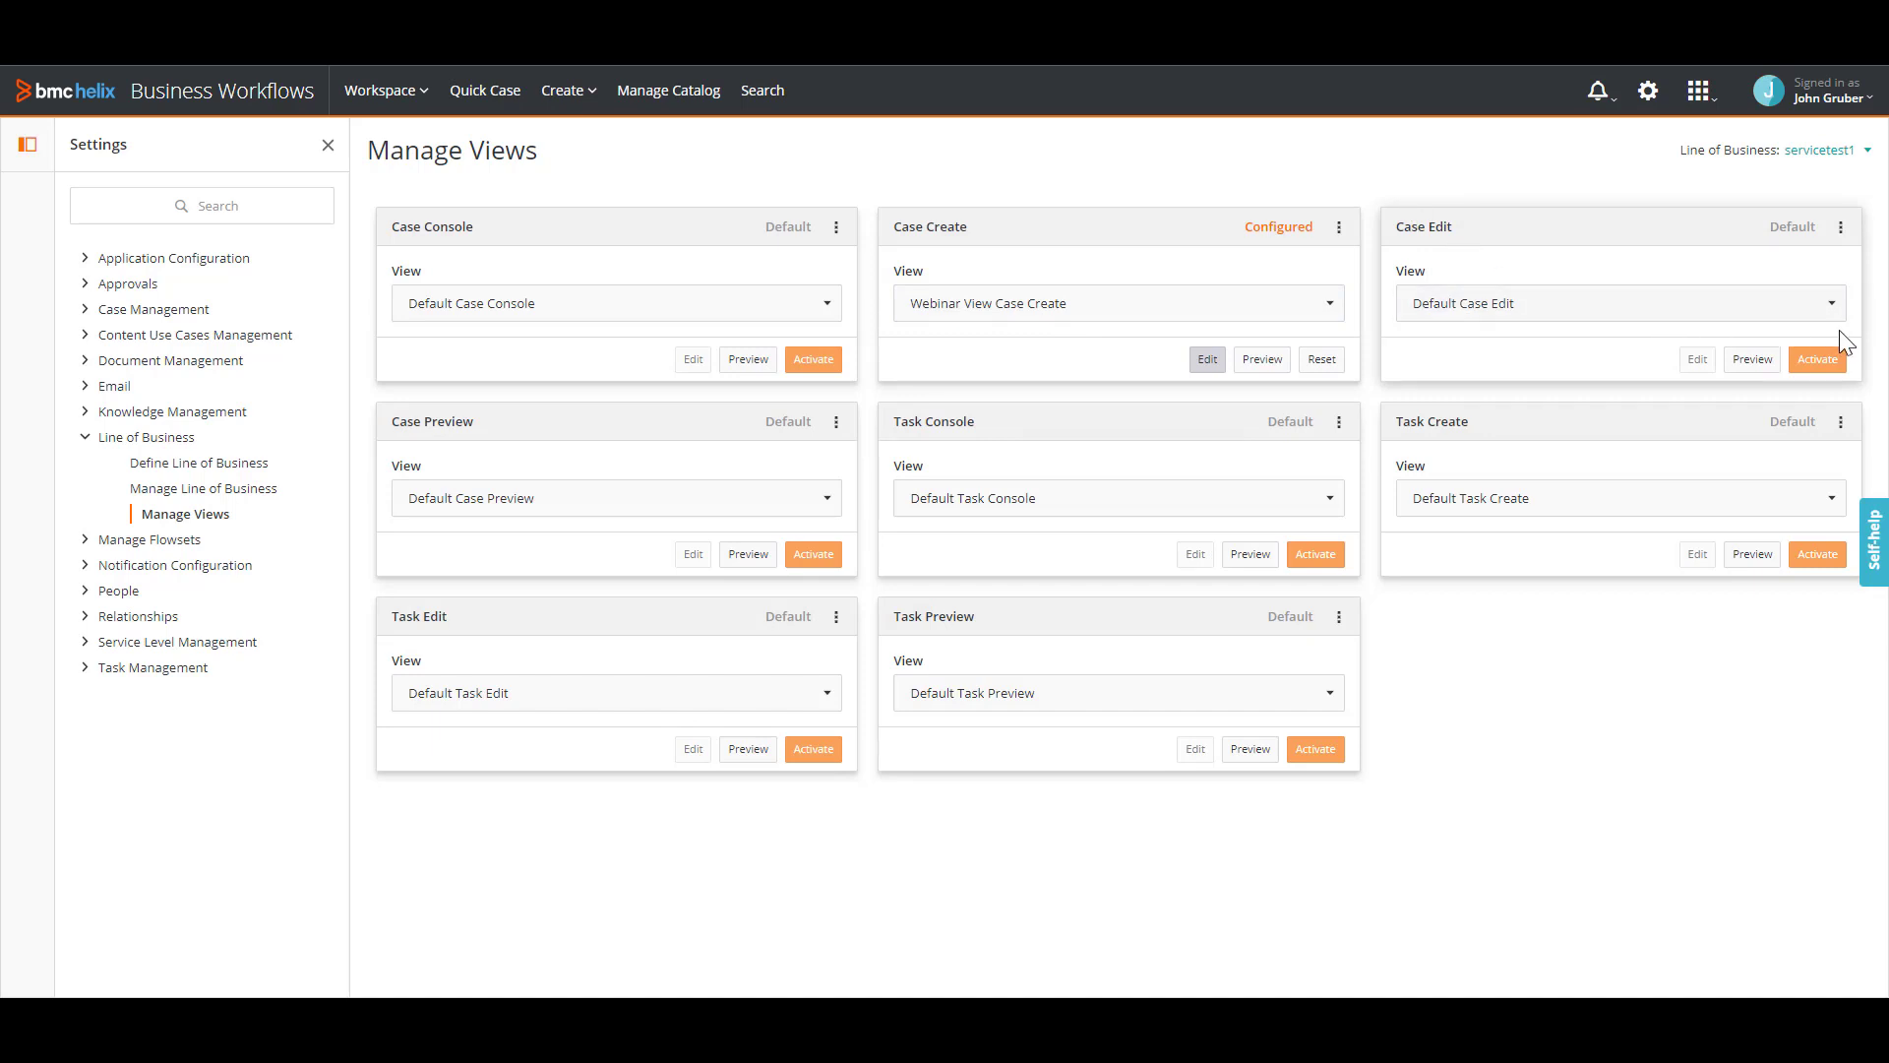
Copy the default Case Edit view of servicetest1 as Webinar Case Edit and activate the copy.
left_click(1841, 229)
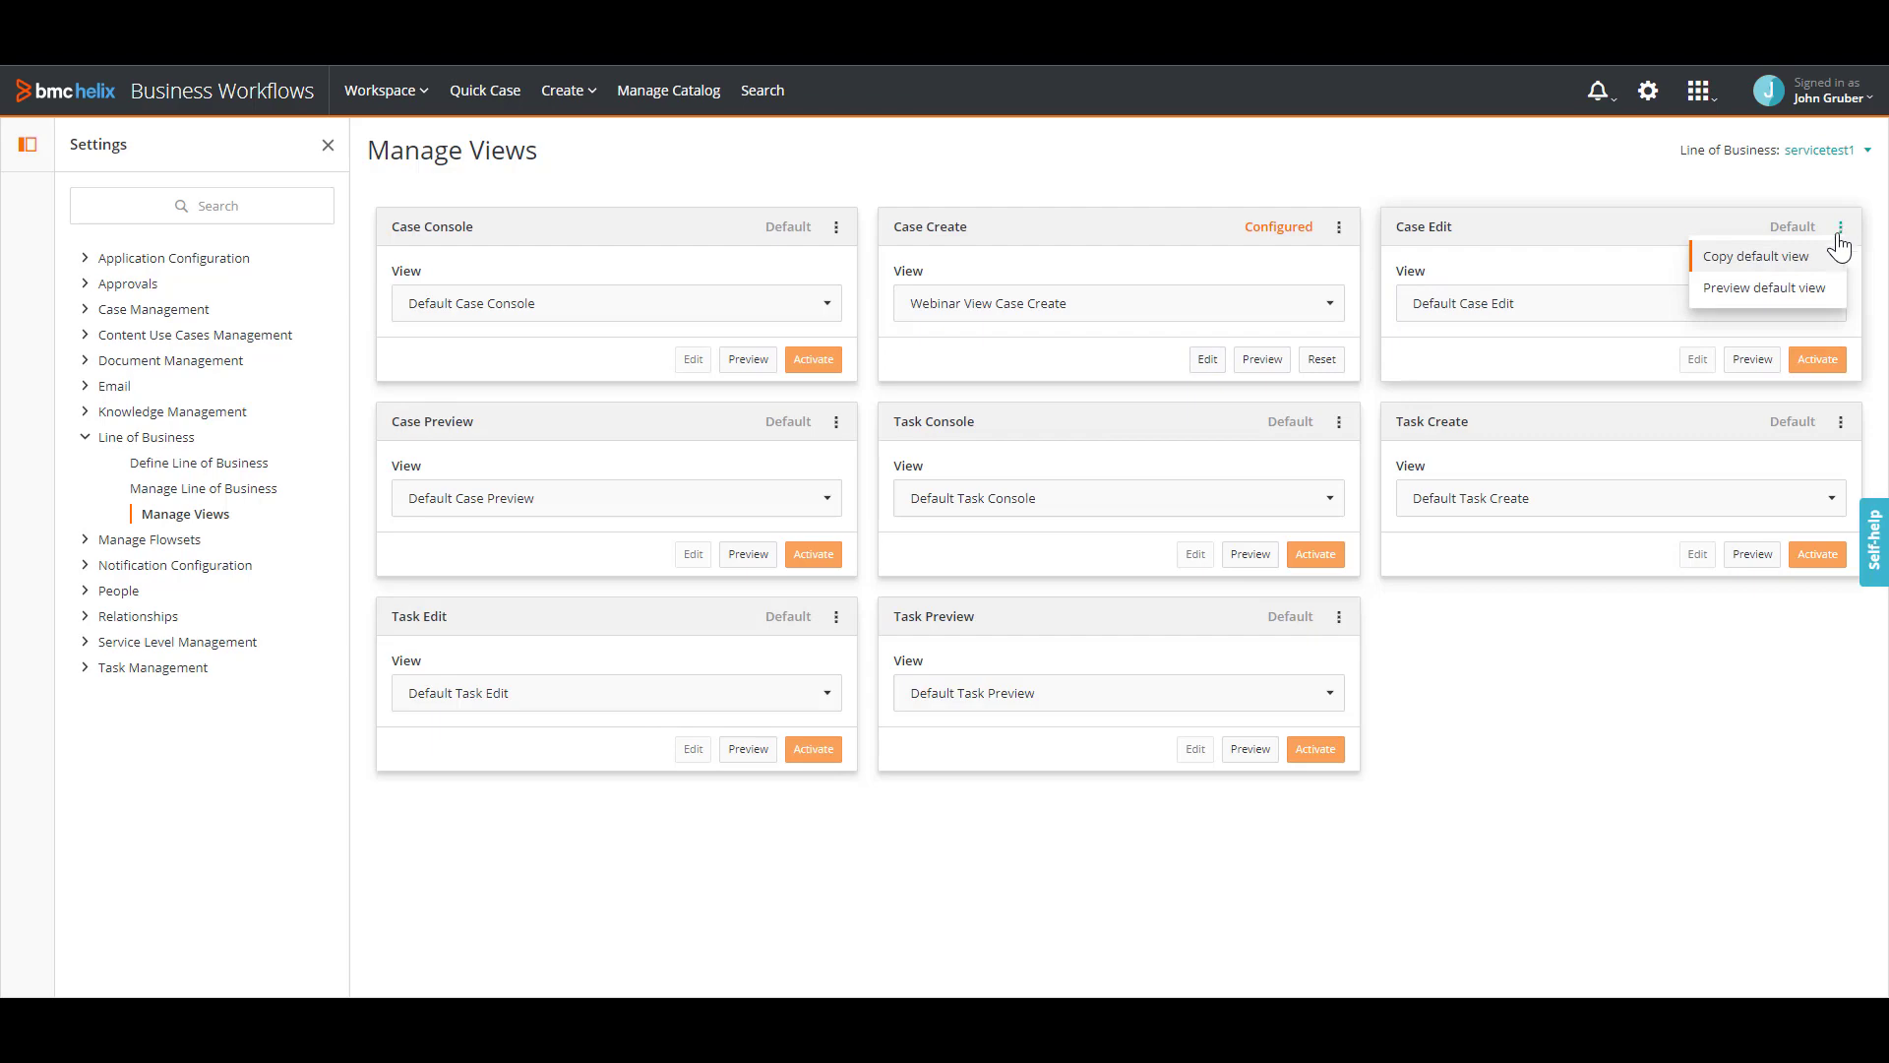
left_click(1730, 270)
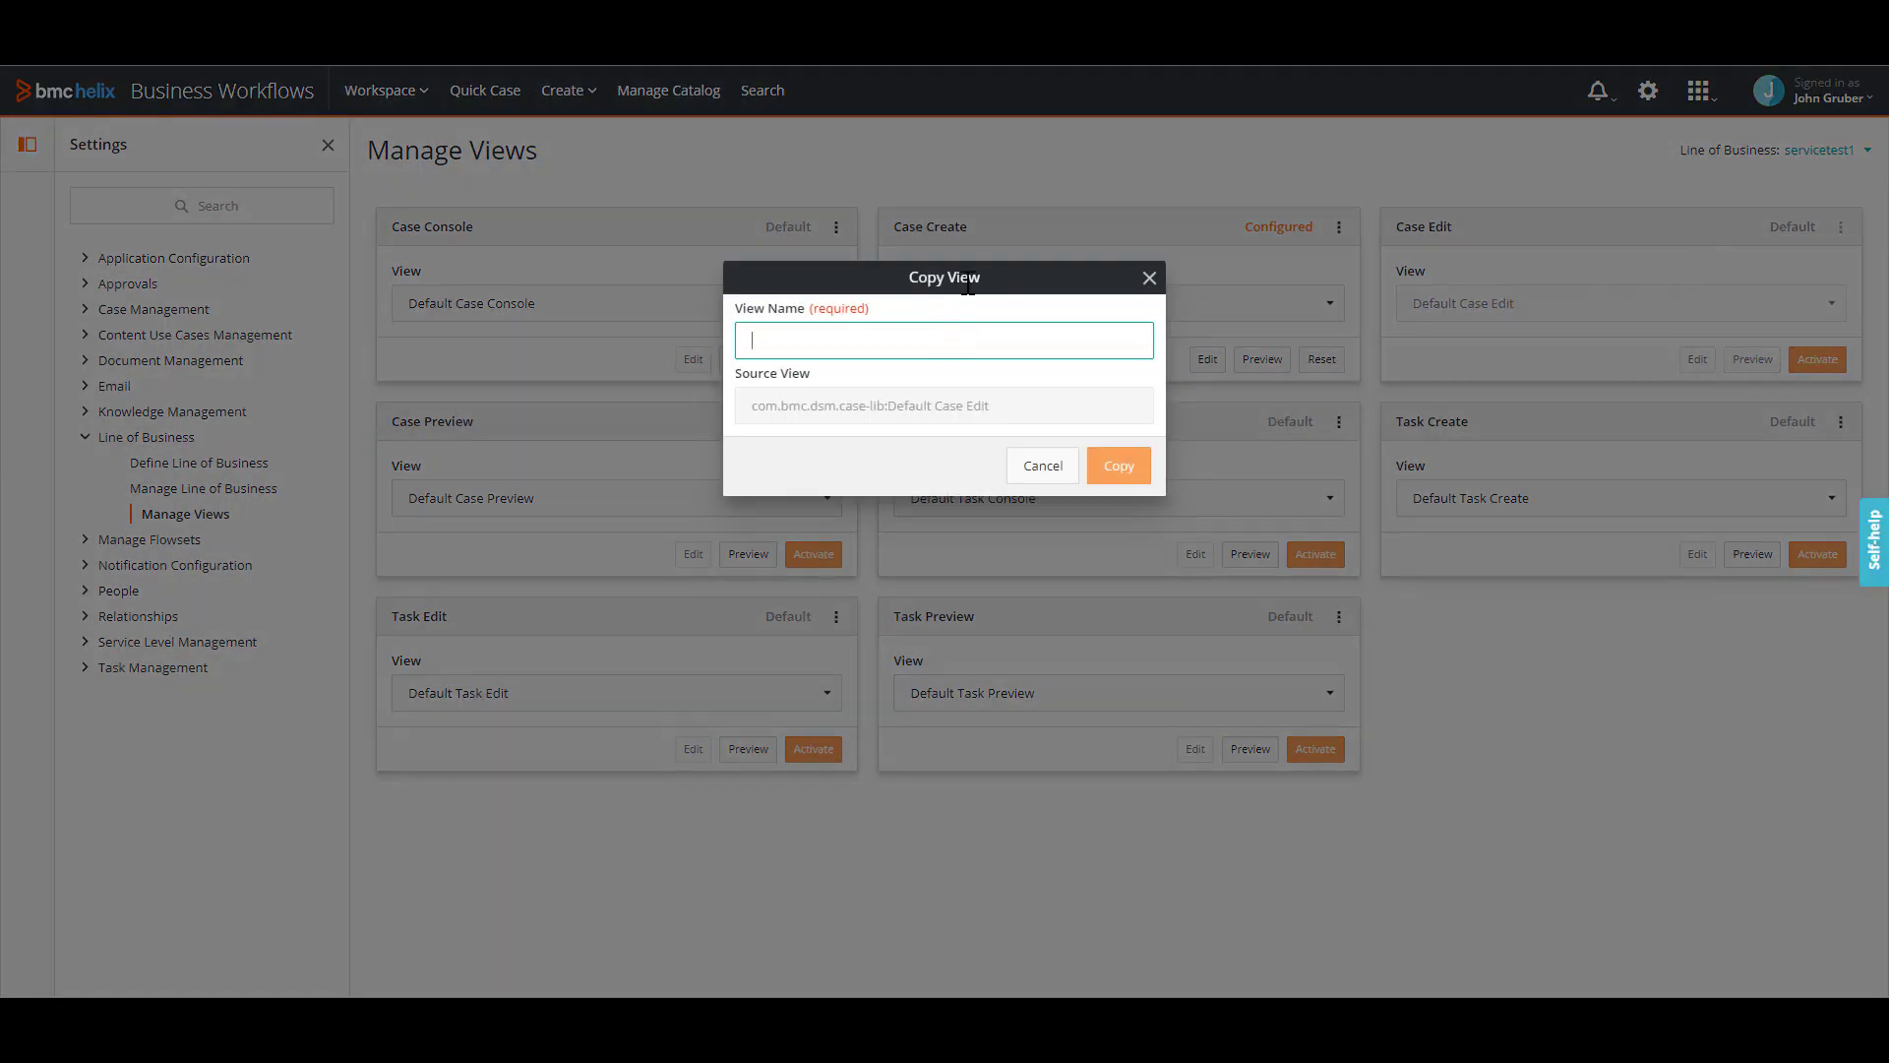
type("Webinar C")
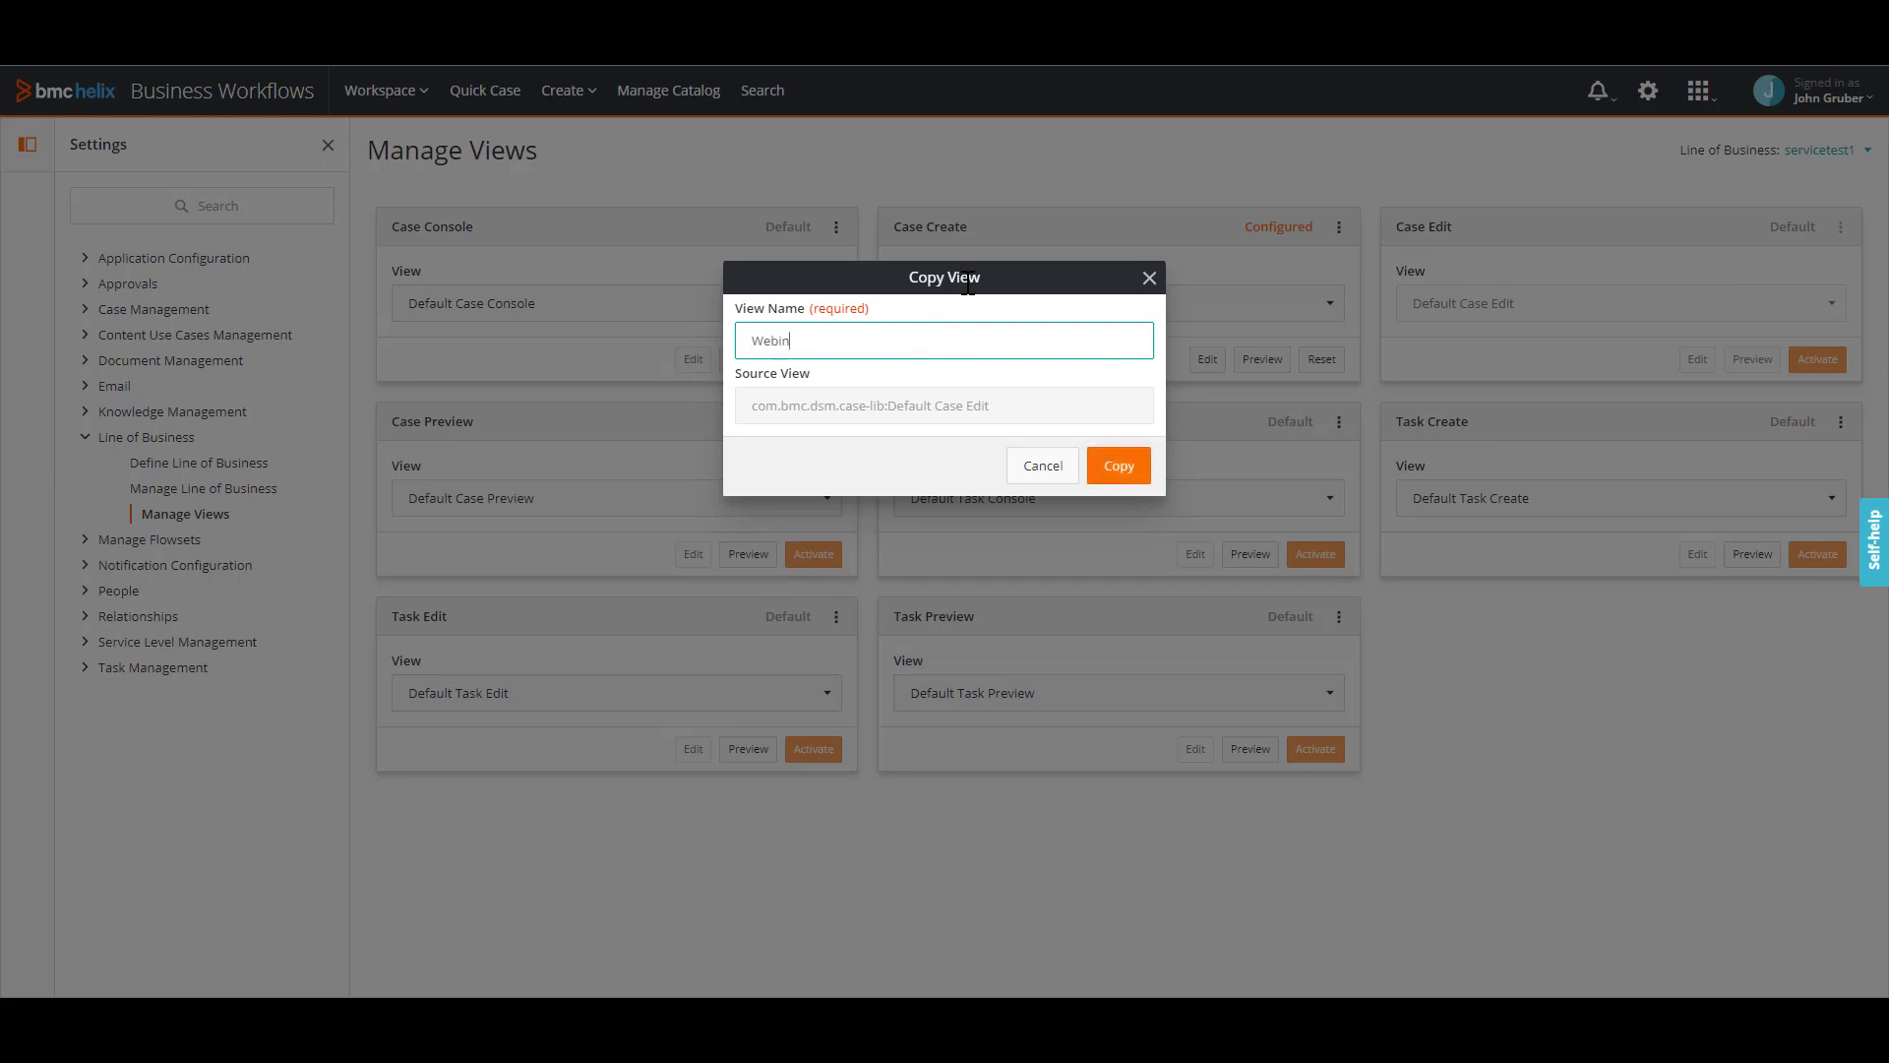
type("ase Edit")
left_click(1132, 478)
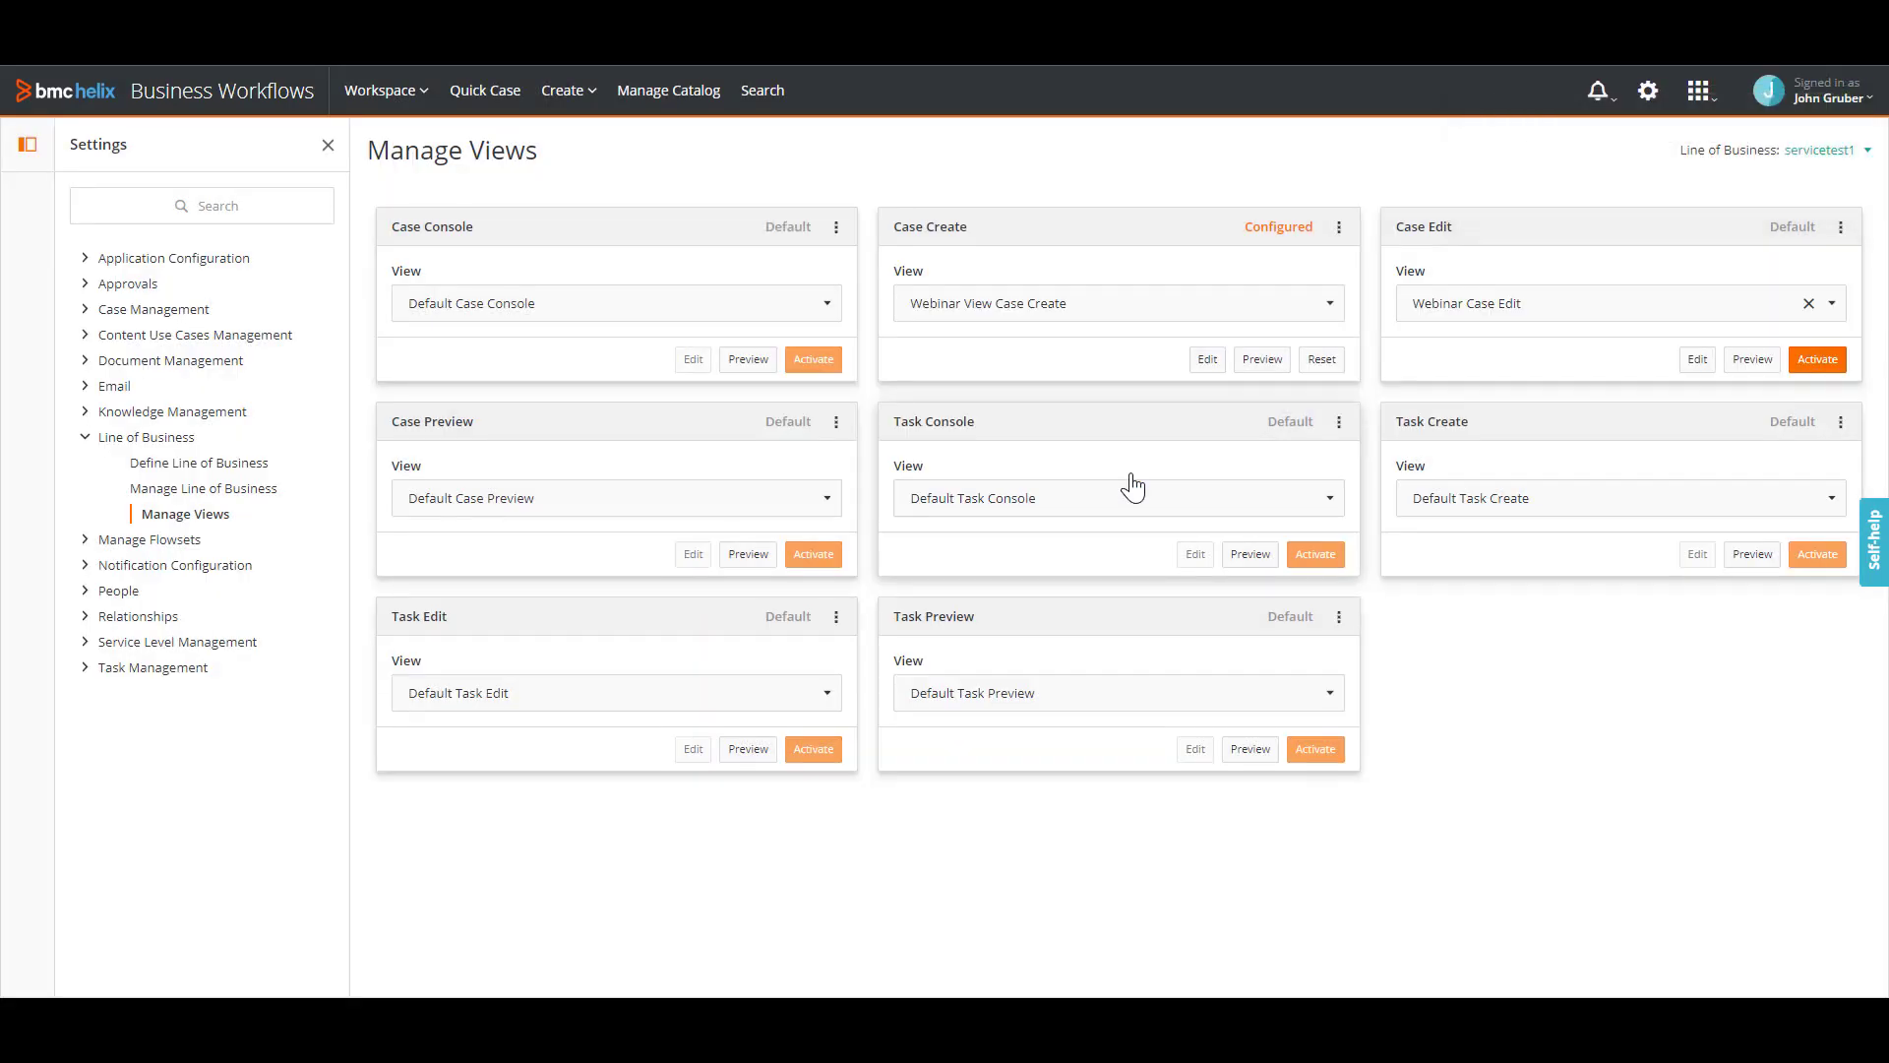
left_click(1822, 362)
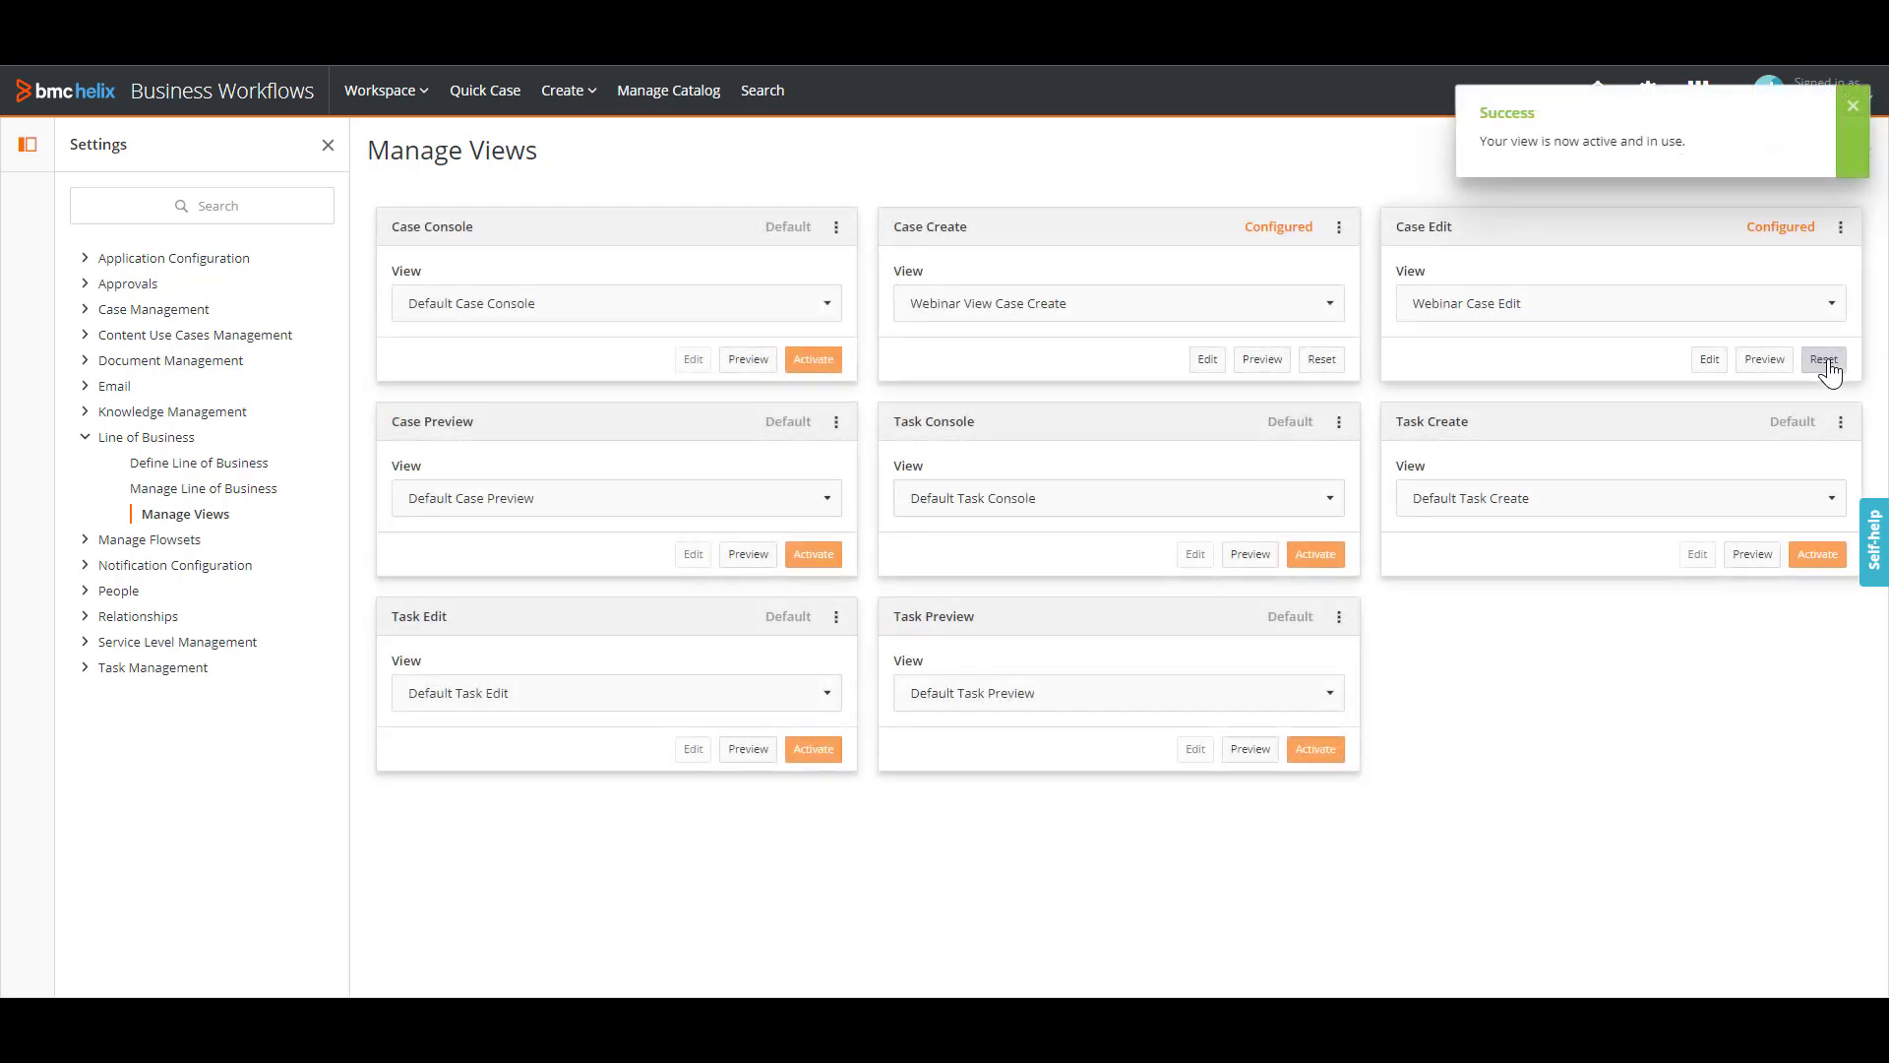
Open Webinar Case Edit for editing and add a Text input below Target Date.
left_click(1710, 360)
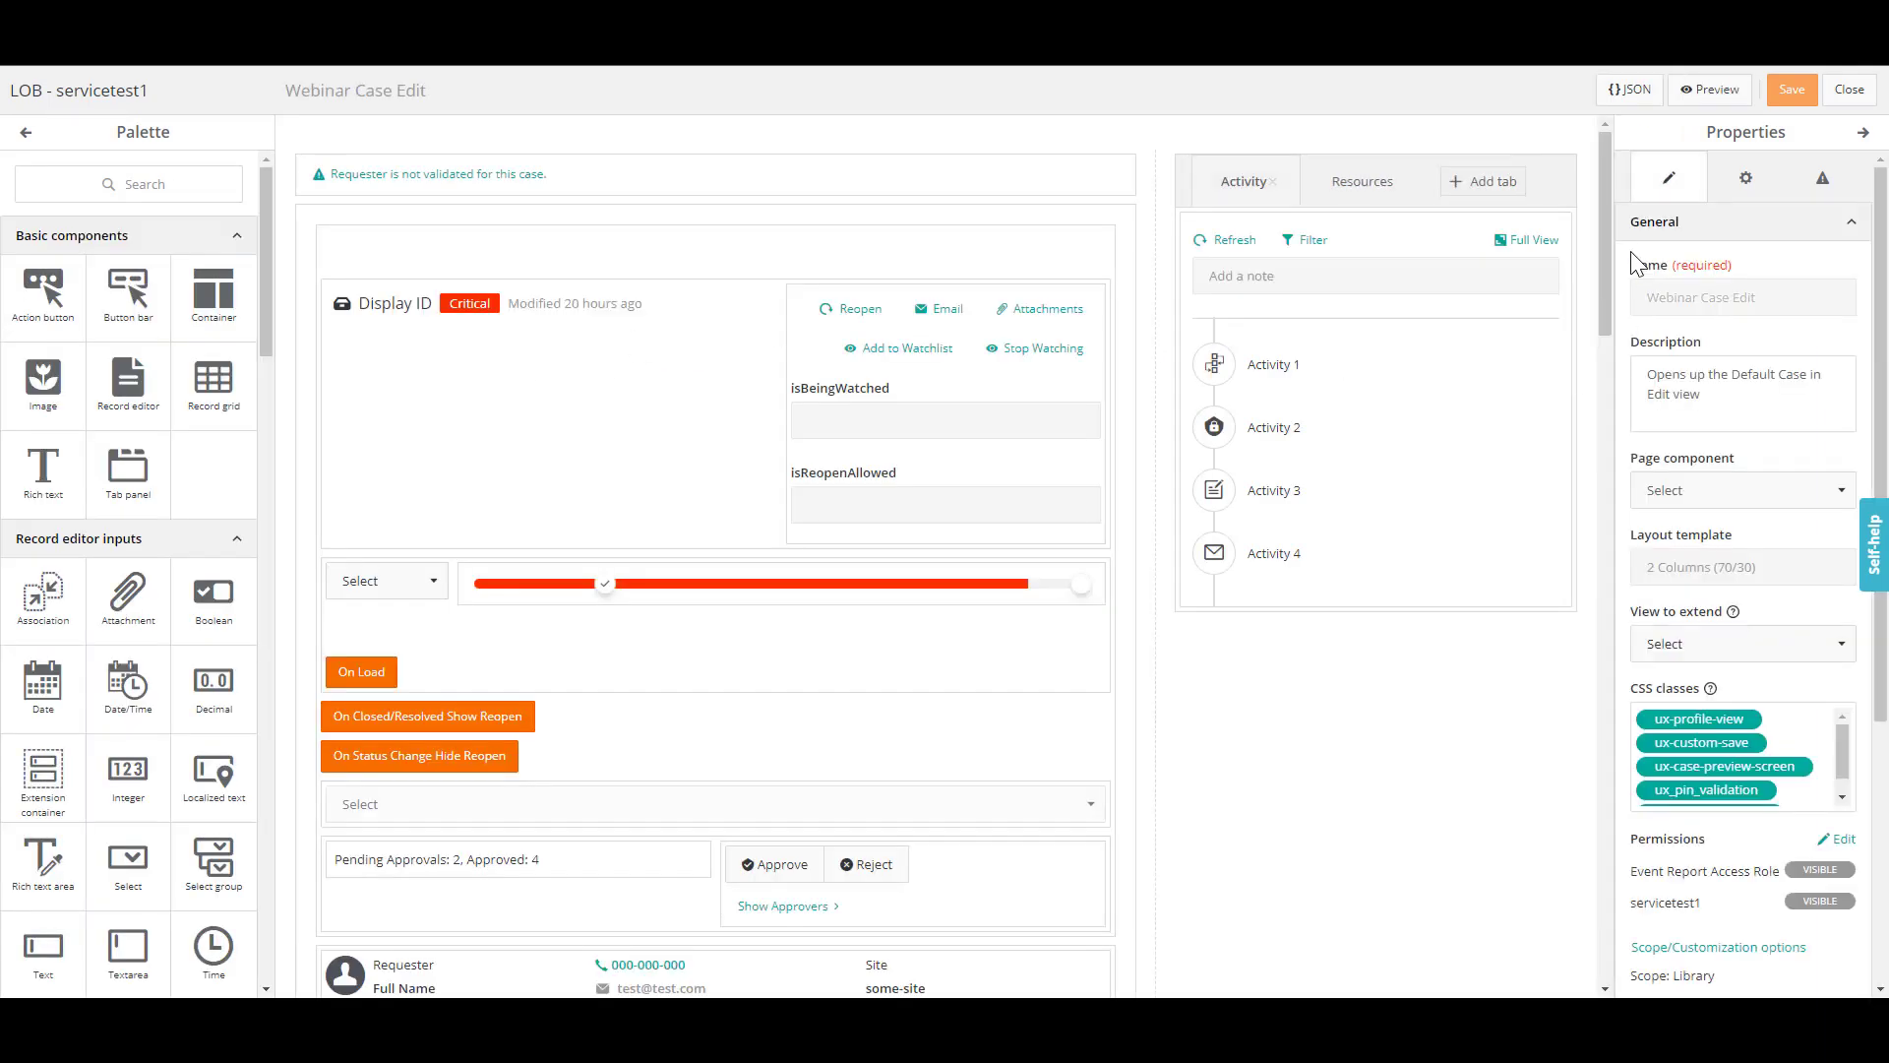
left_click_drag(1601, 234, 1594, 644)
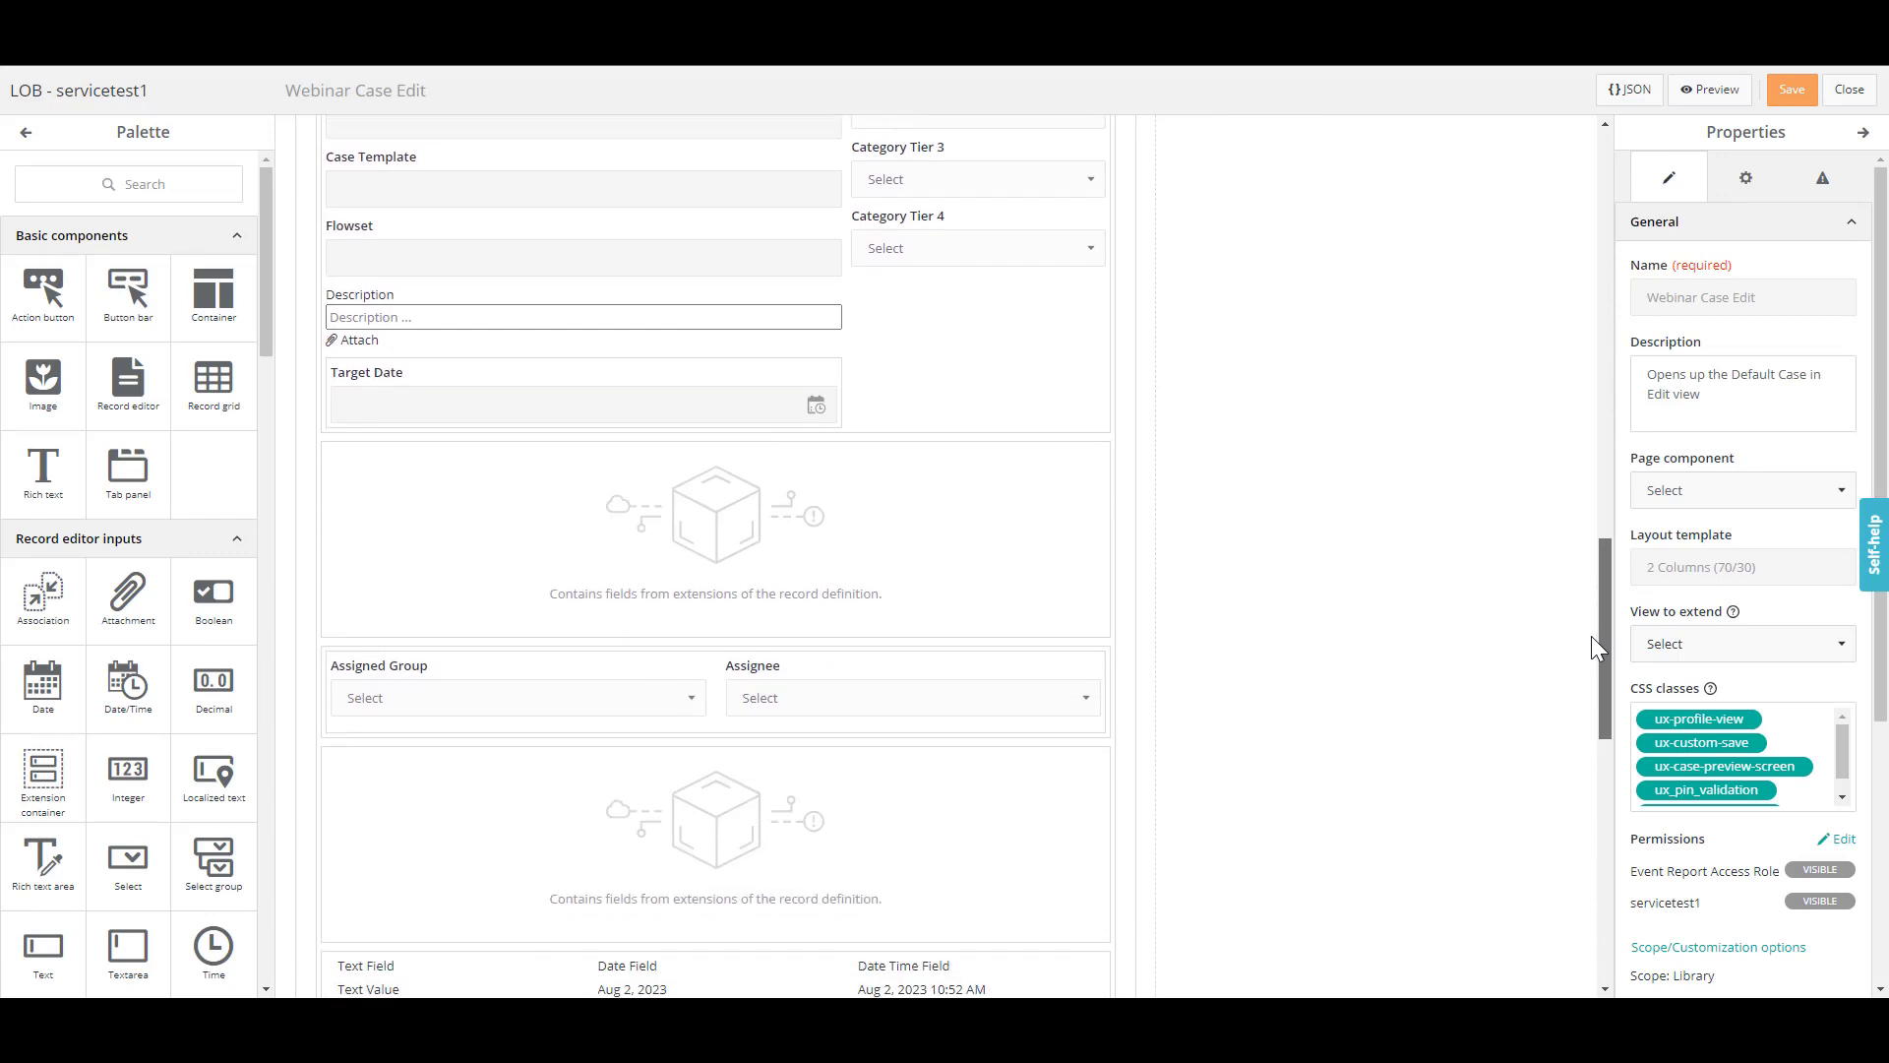
left_click(192, 189)
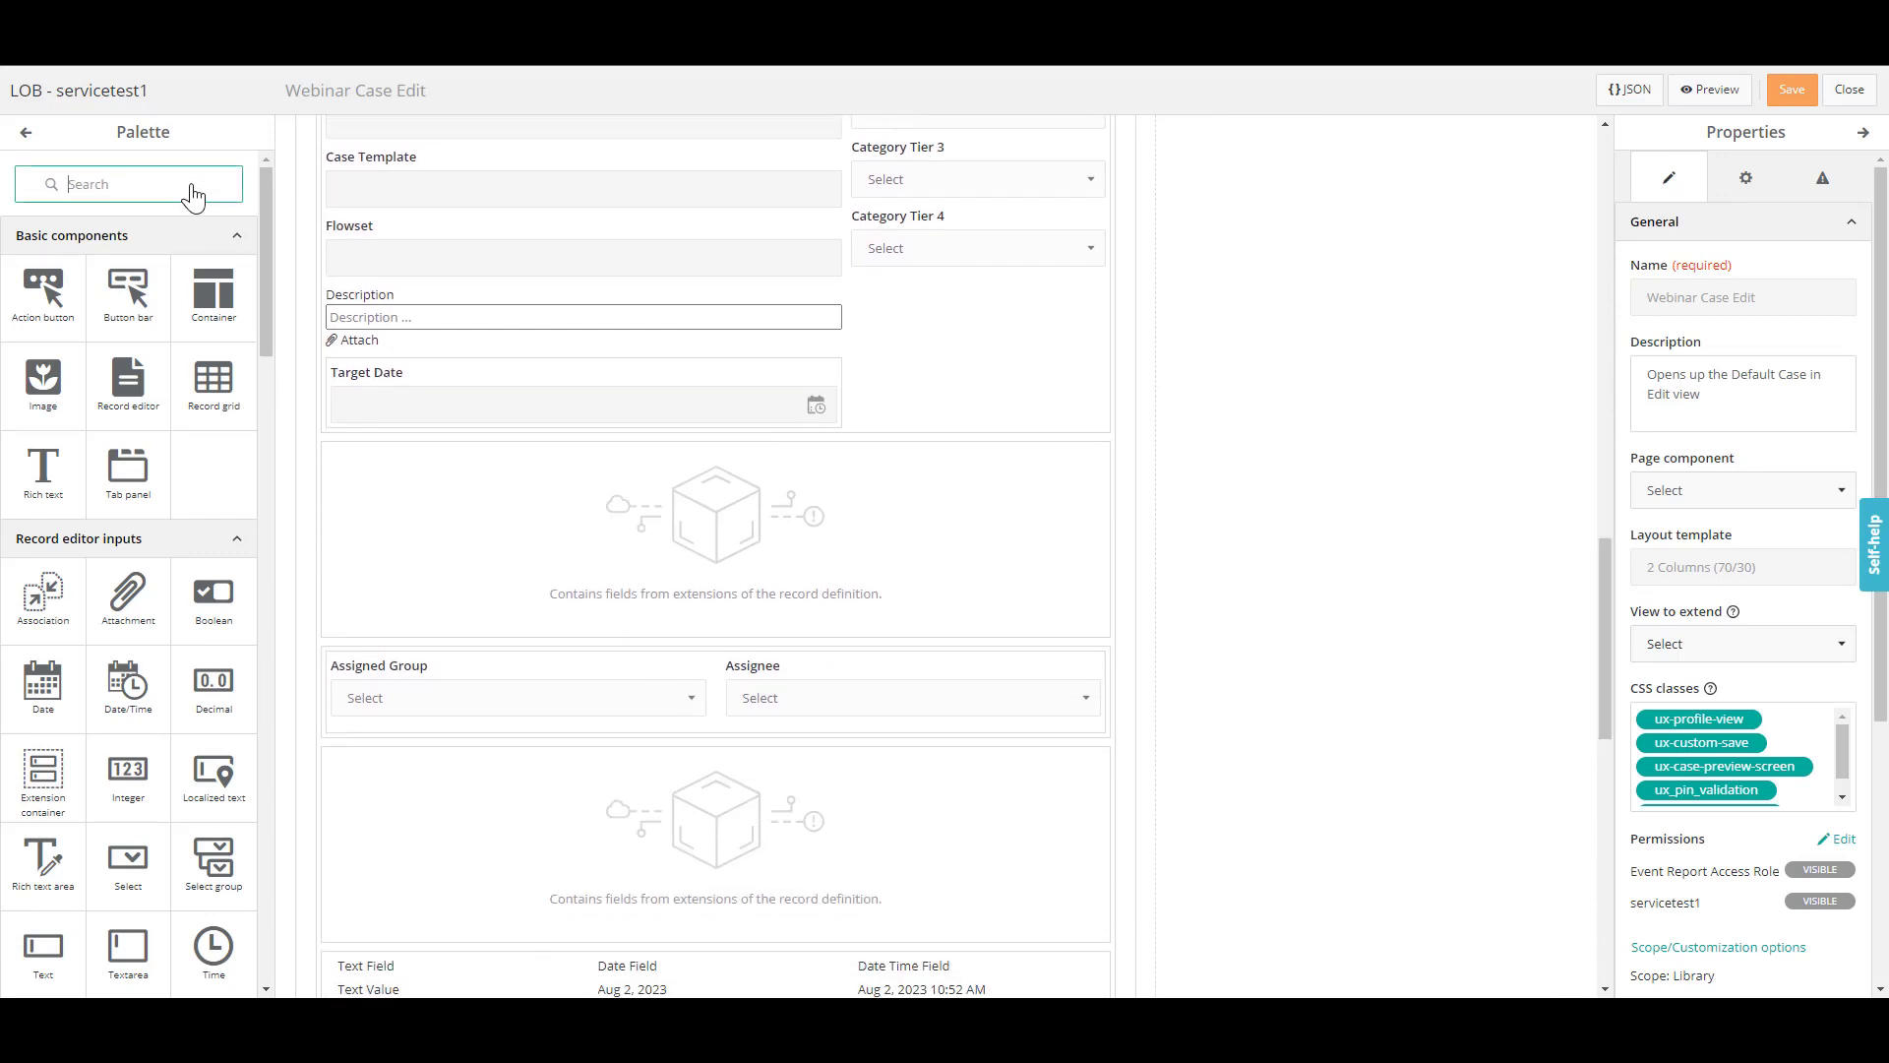
type("text")
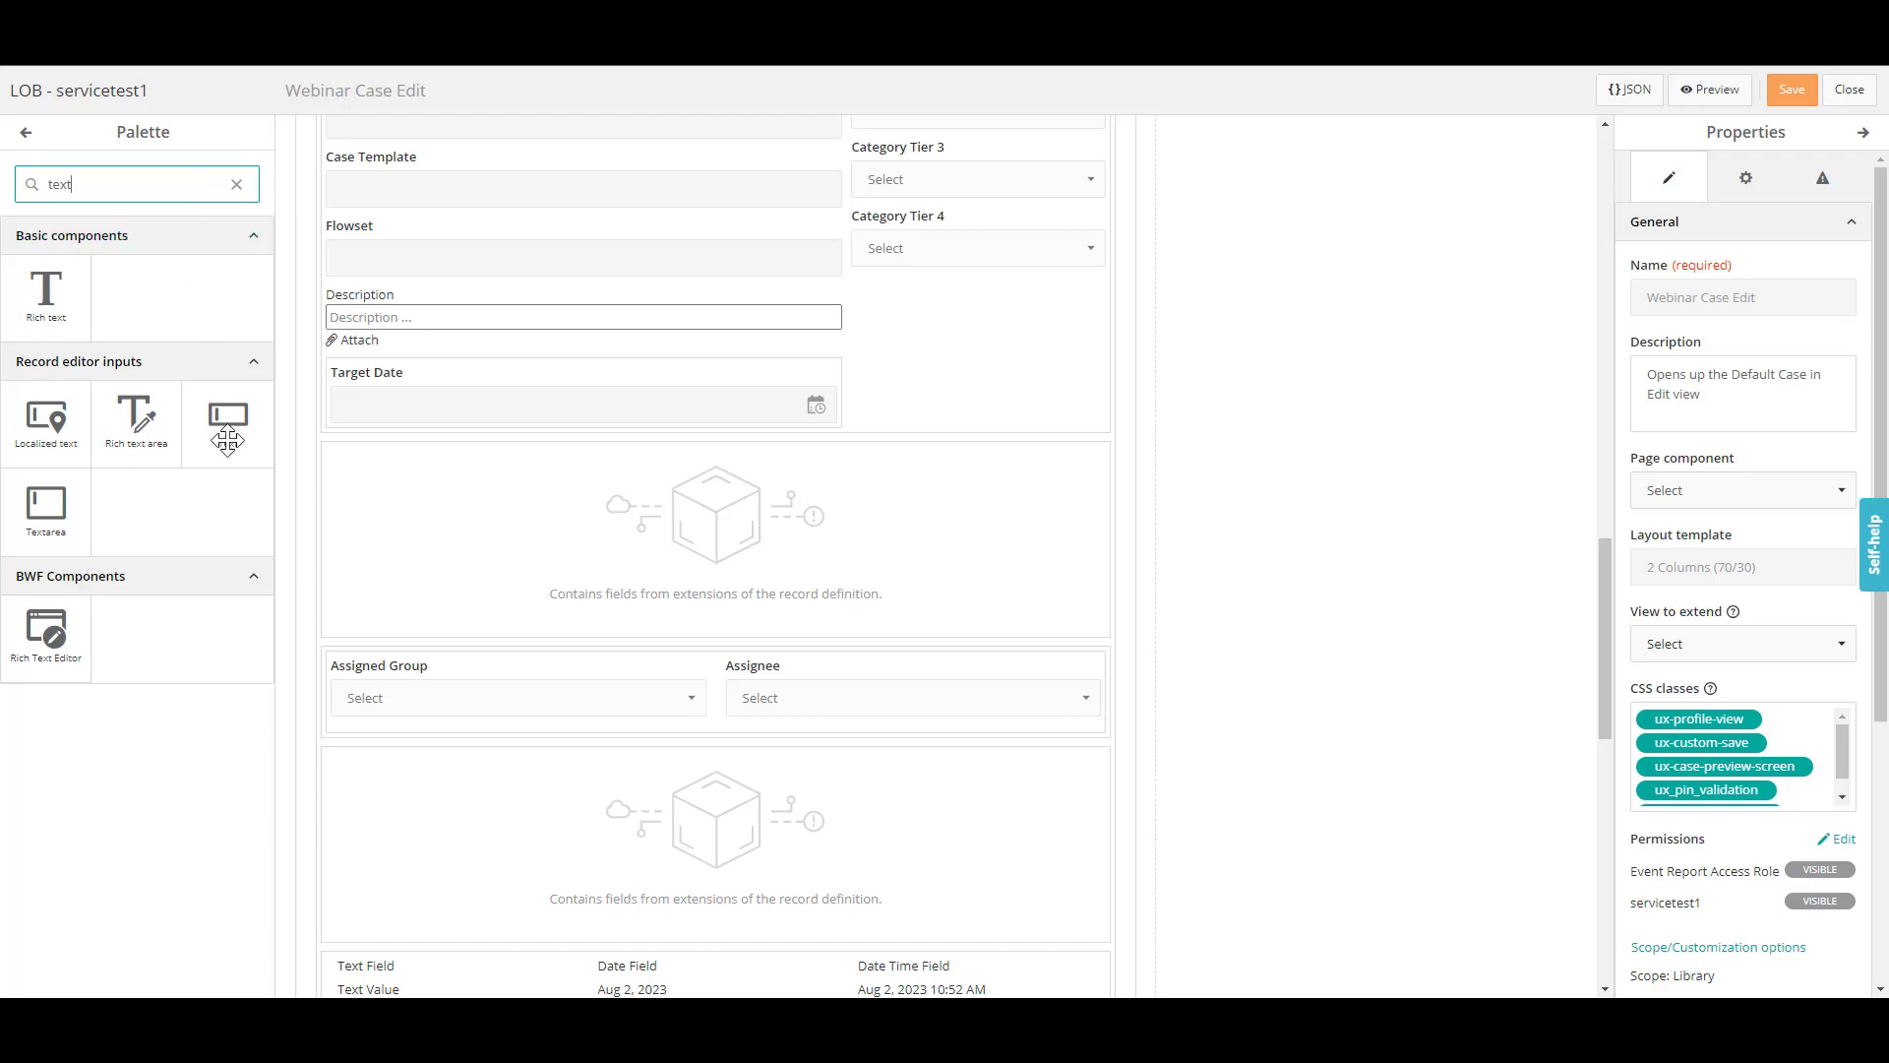
left_click_drag(228, 428, 393, 425)
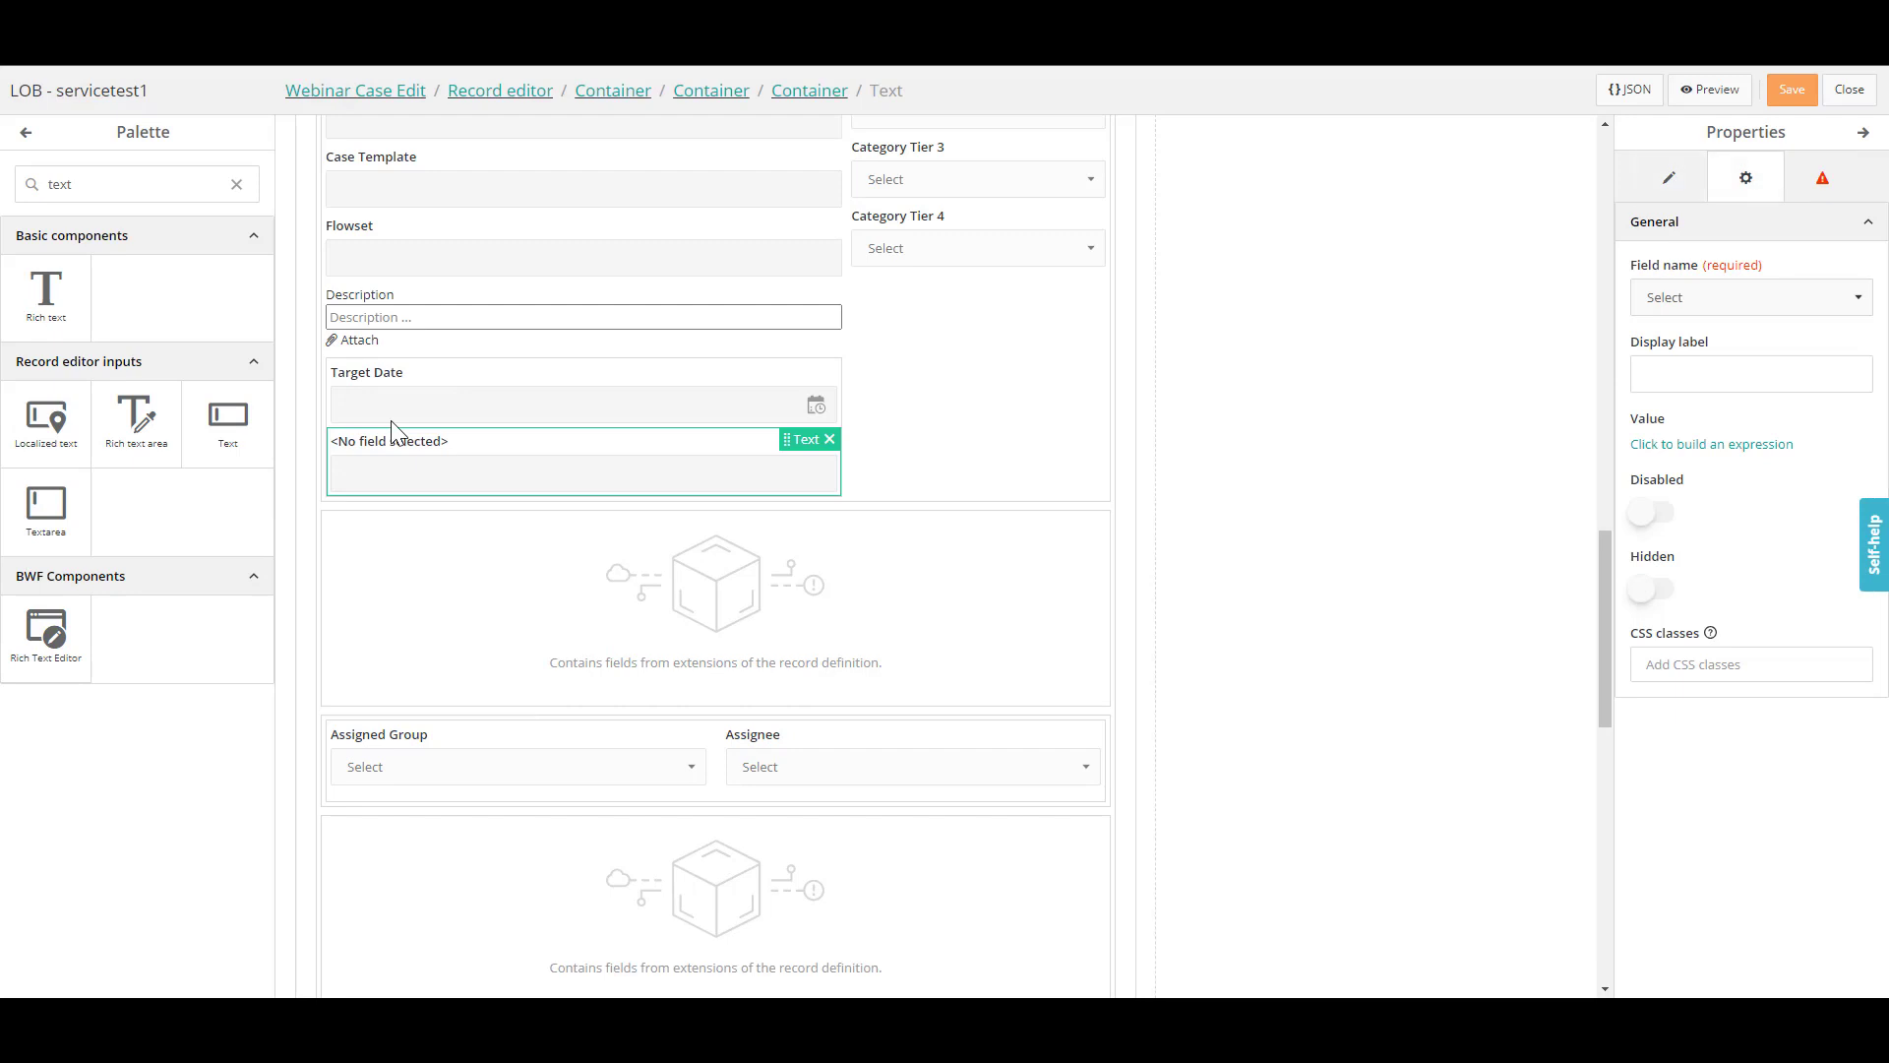
Bind the Text input in Webinar Case Edit to Webinar Field, then save and close the view.
left_click(1687, 305)
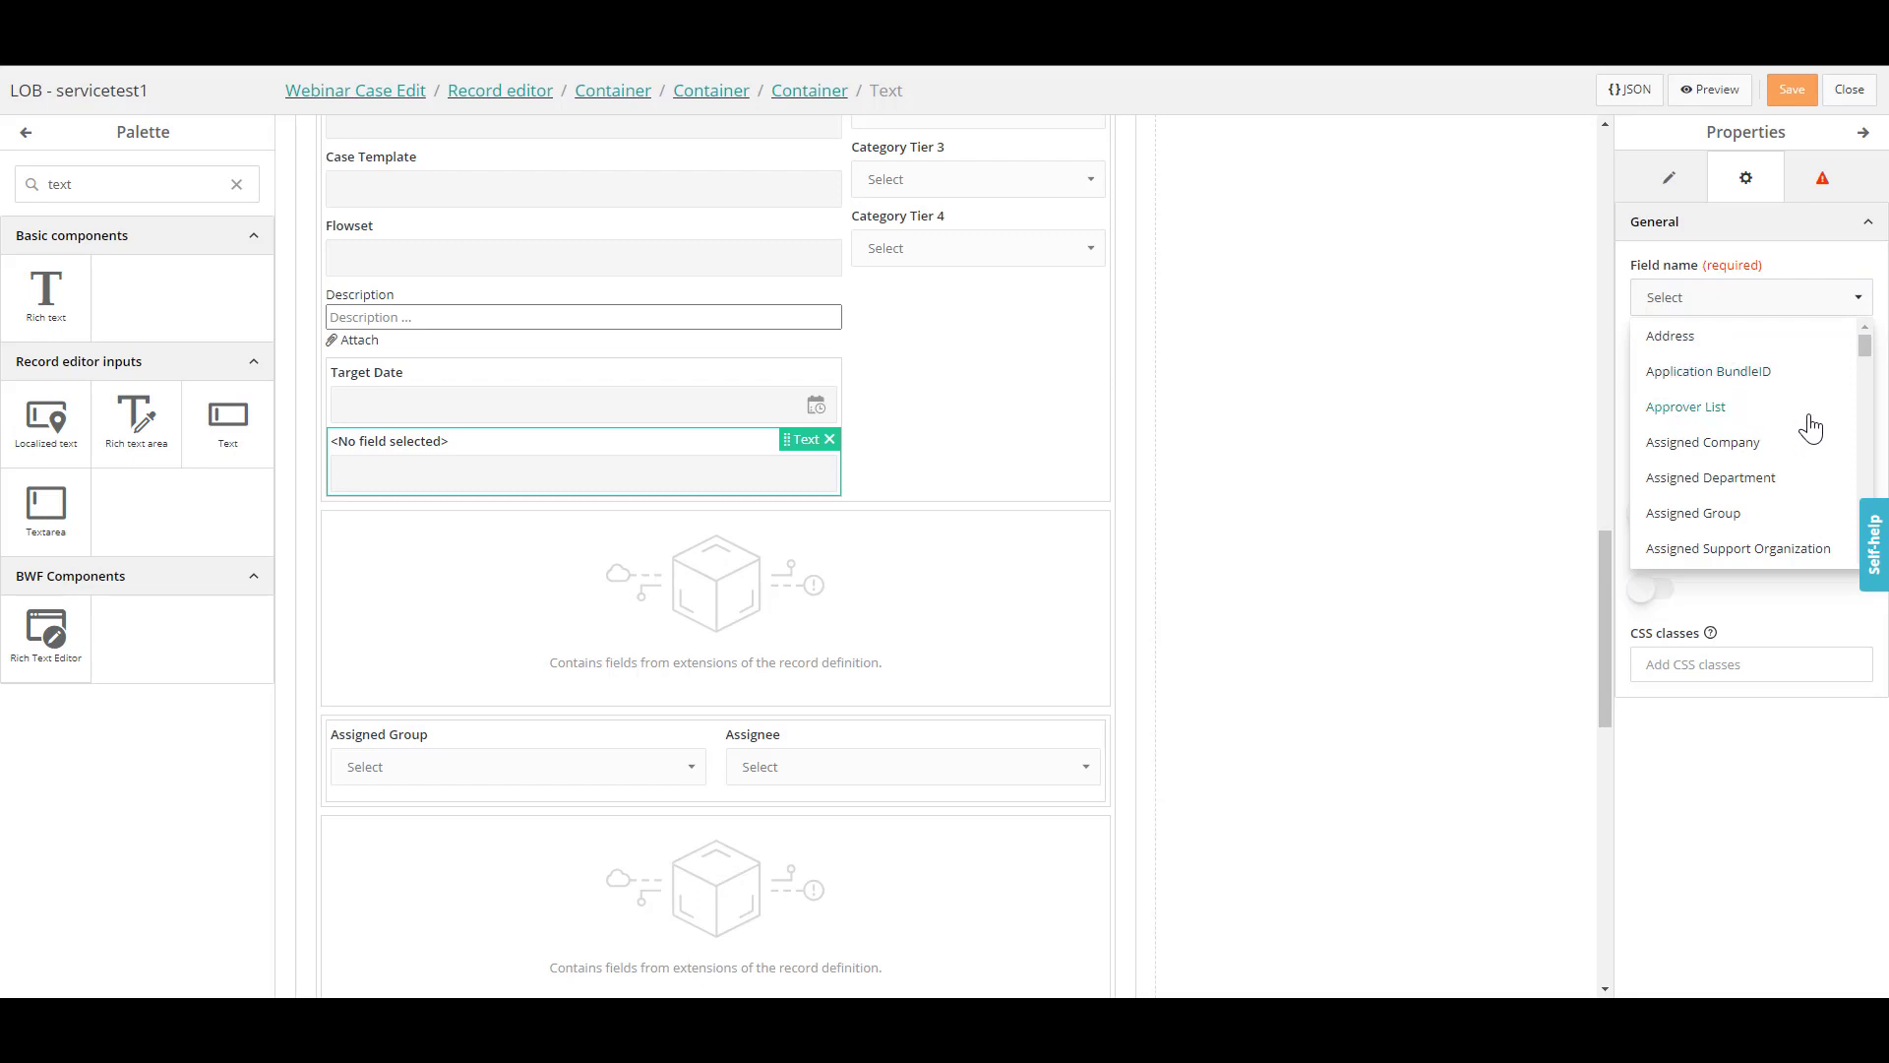
left_click_drag(1865, 346, 1863, 544)
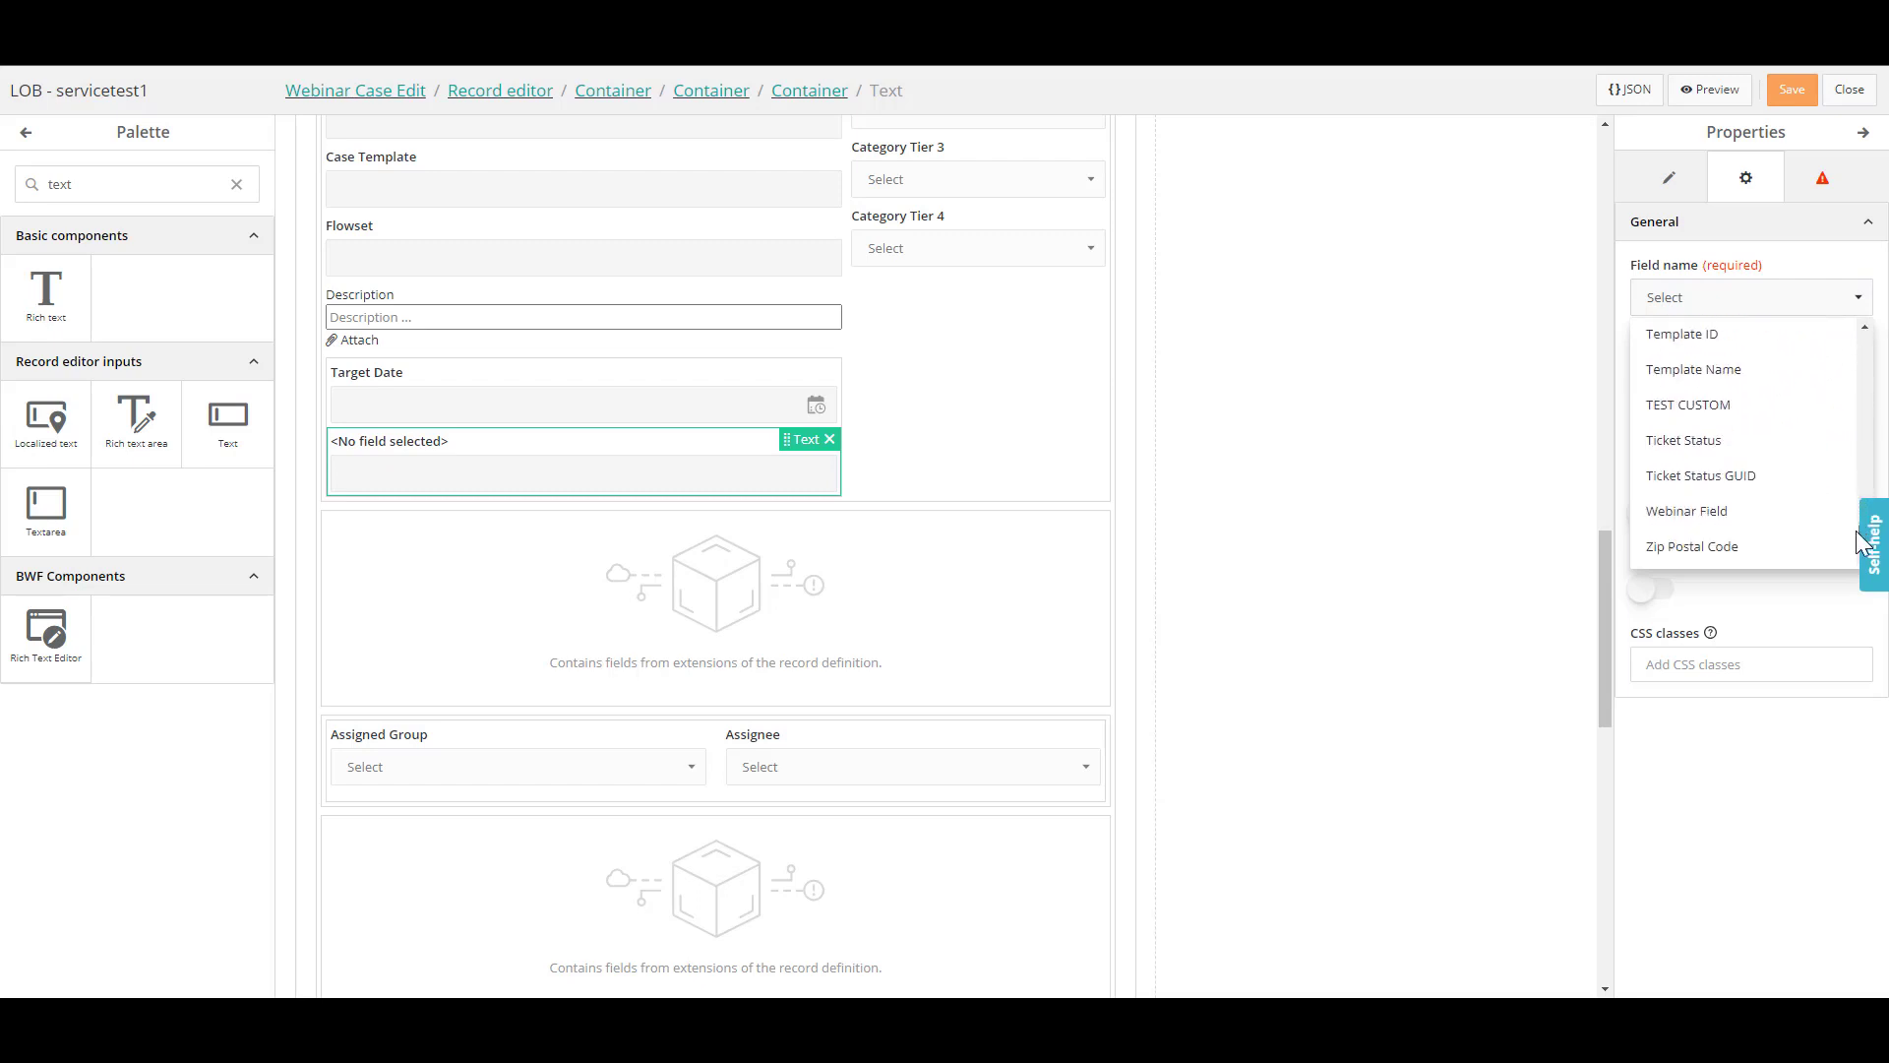
left_click(1756, 520)
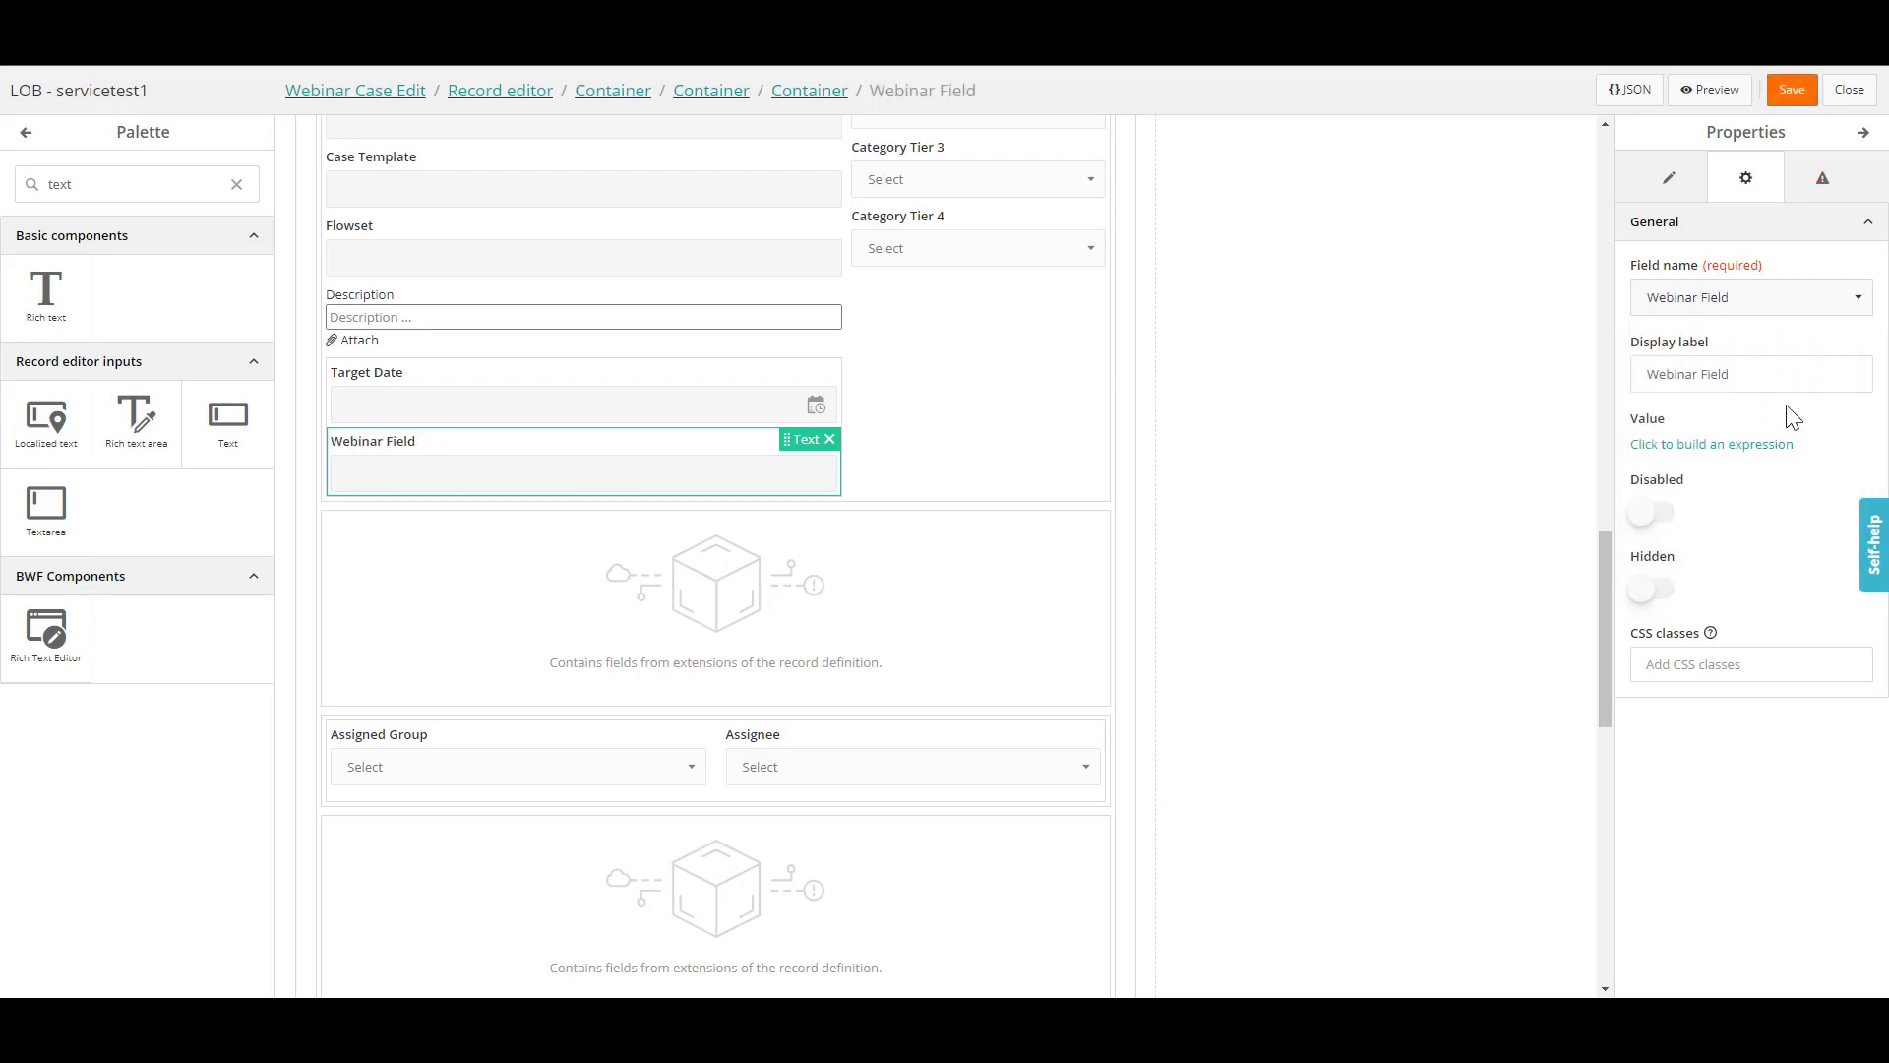
left_click(1790, 99)
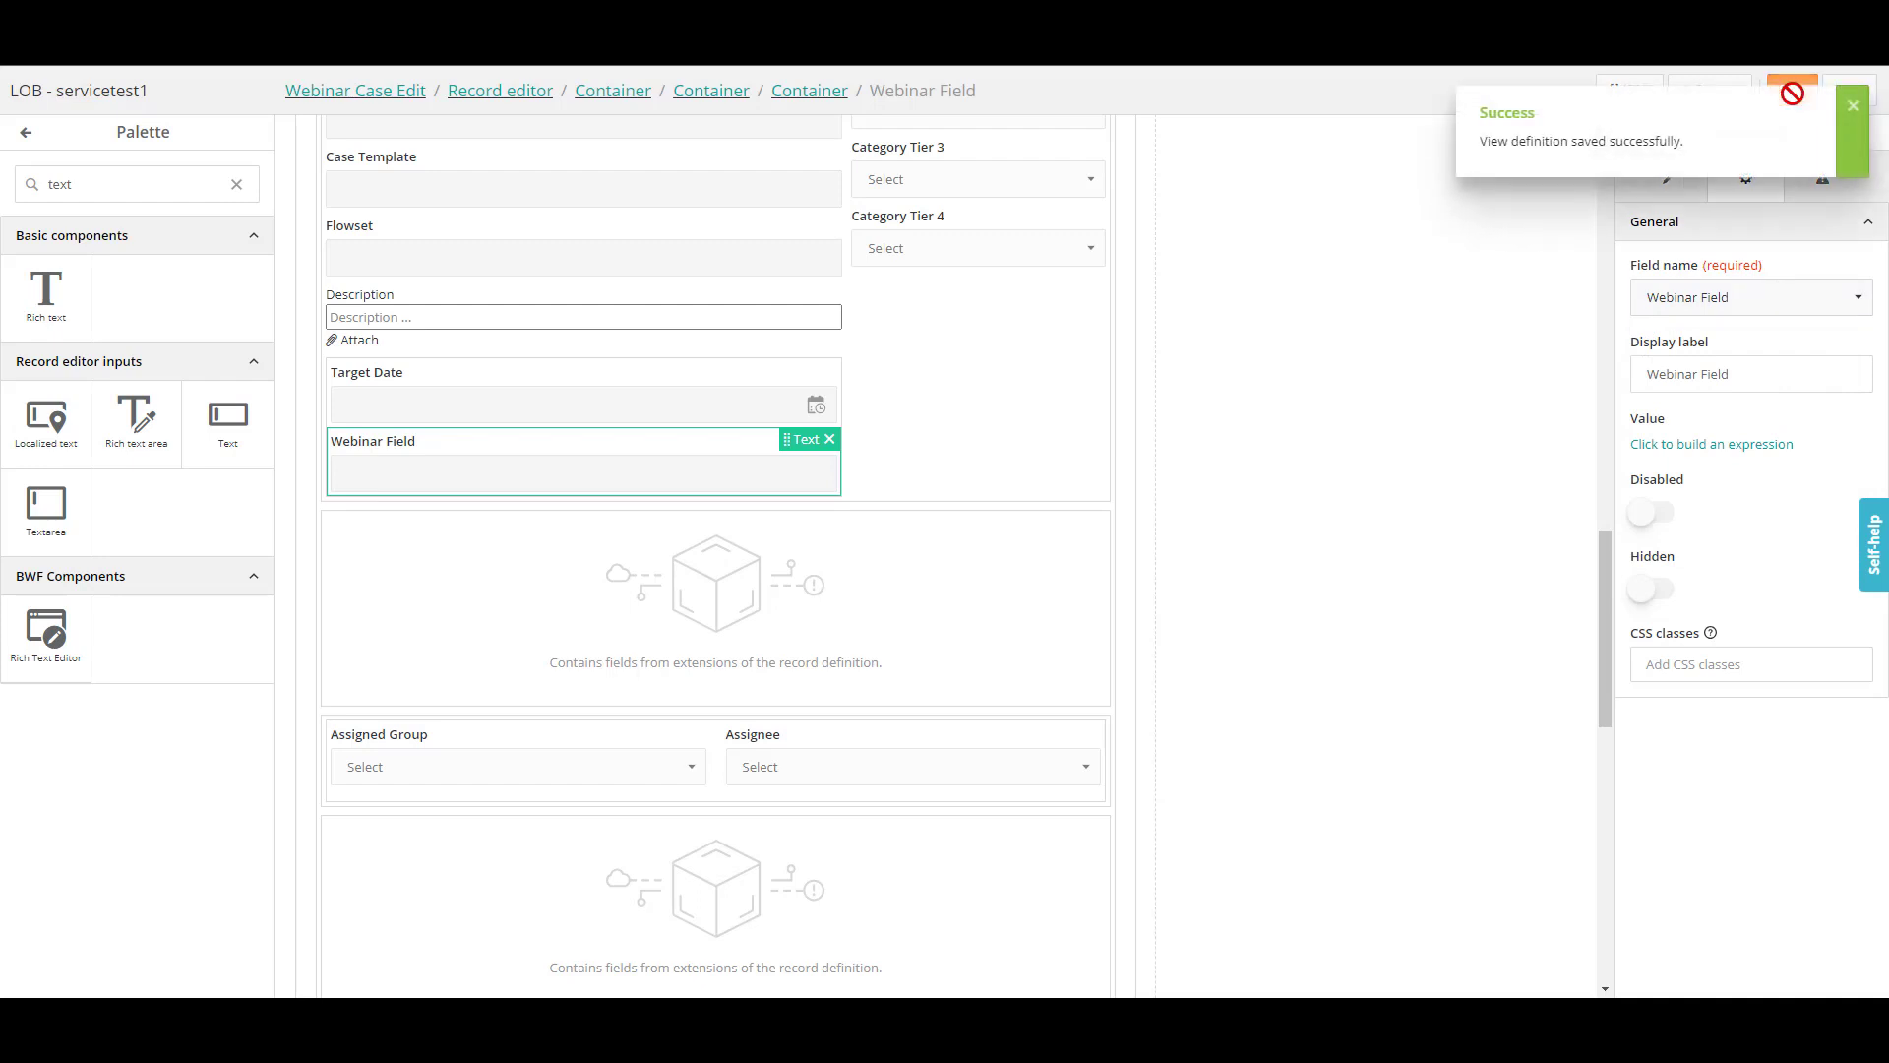
left_click(1850, 108)
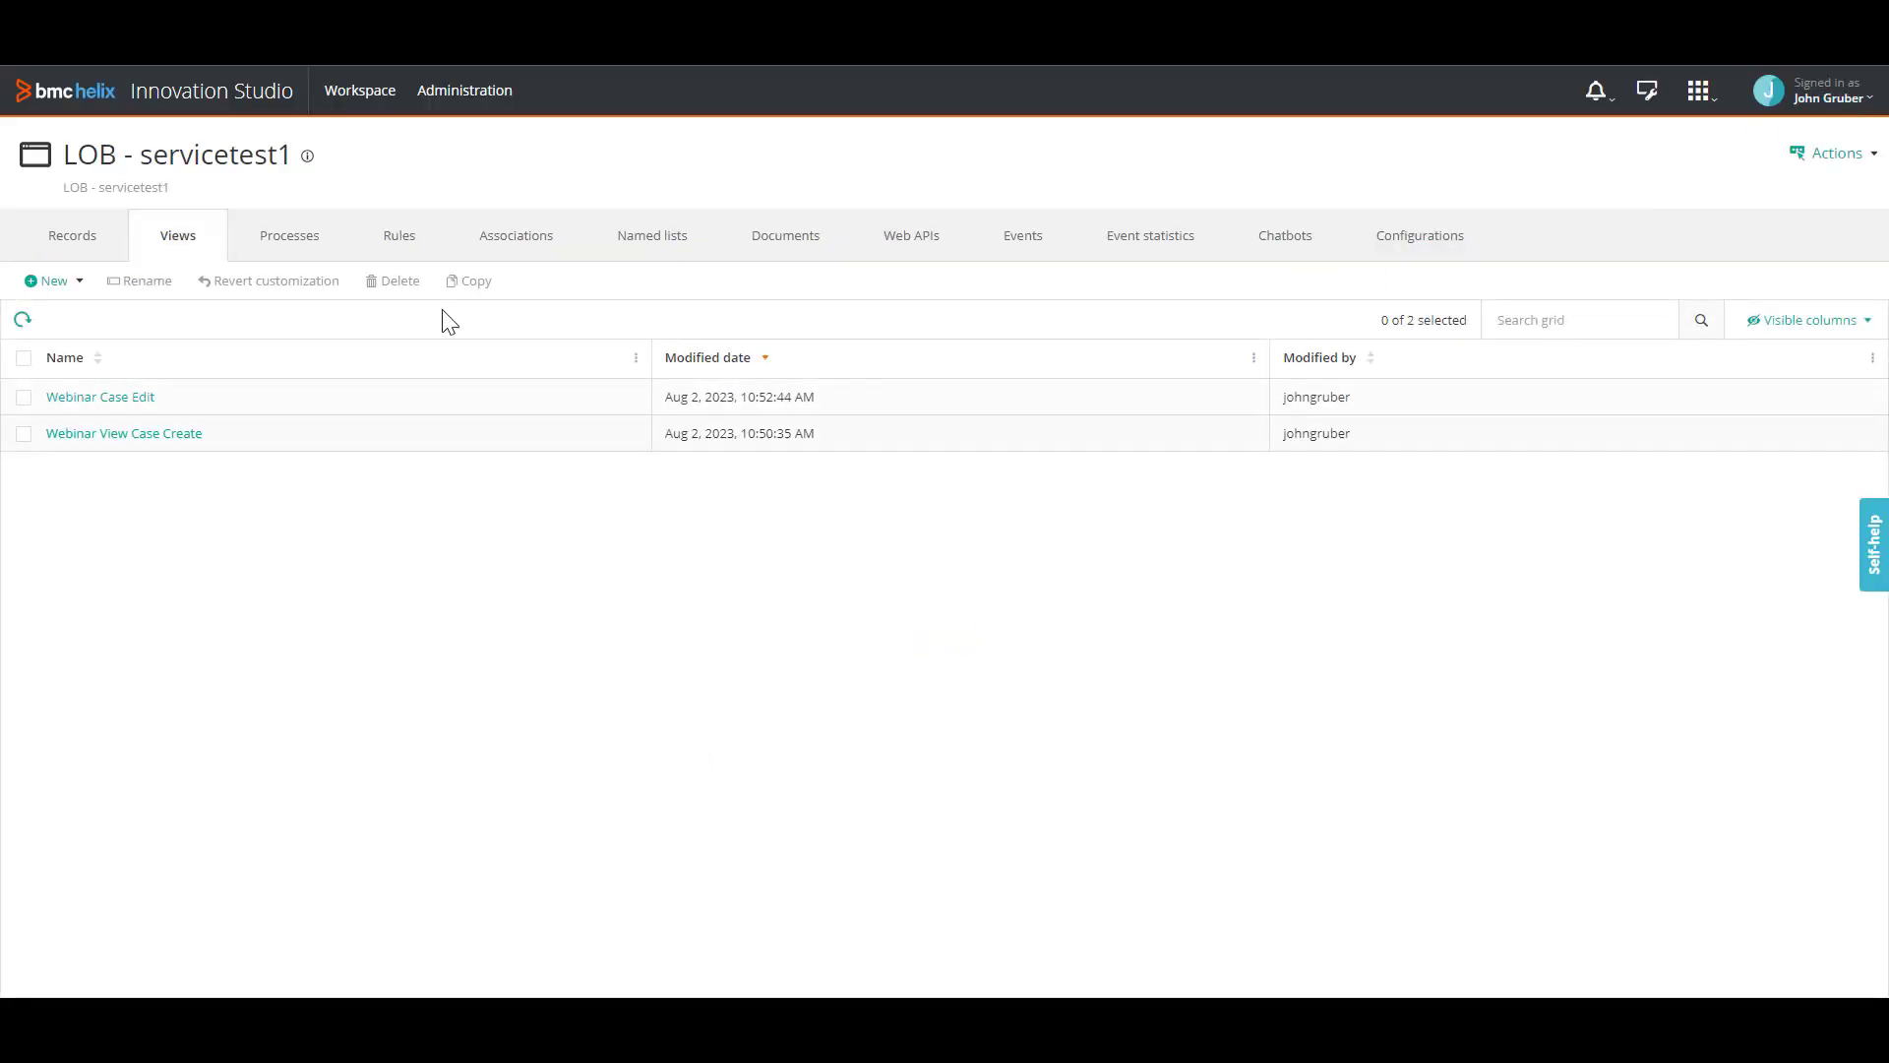
Check the custom views listed for LOB - servicetest1, and open a new case form in Business Workflows to inspect its Webinar Field.
left_click_drag(248, 441, 49, 381)
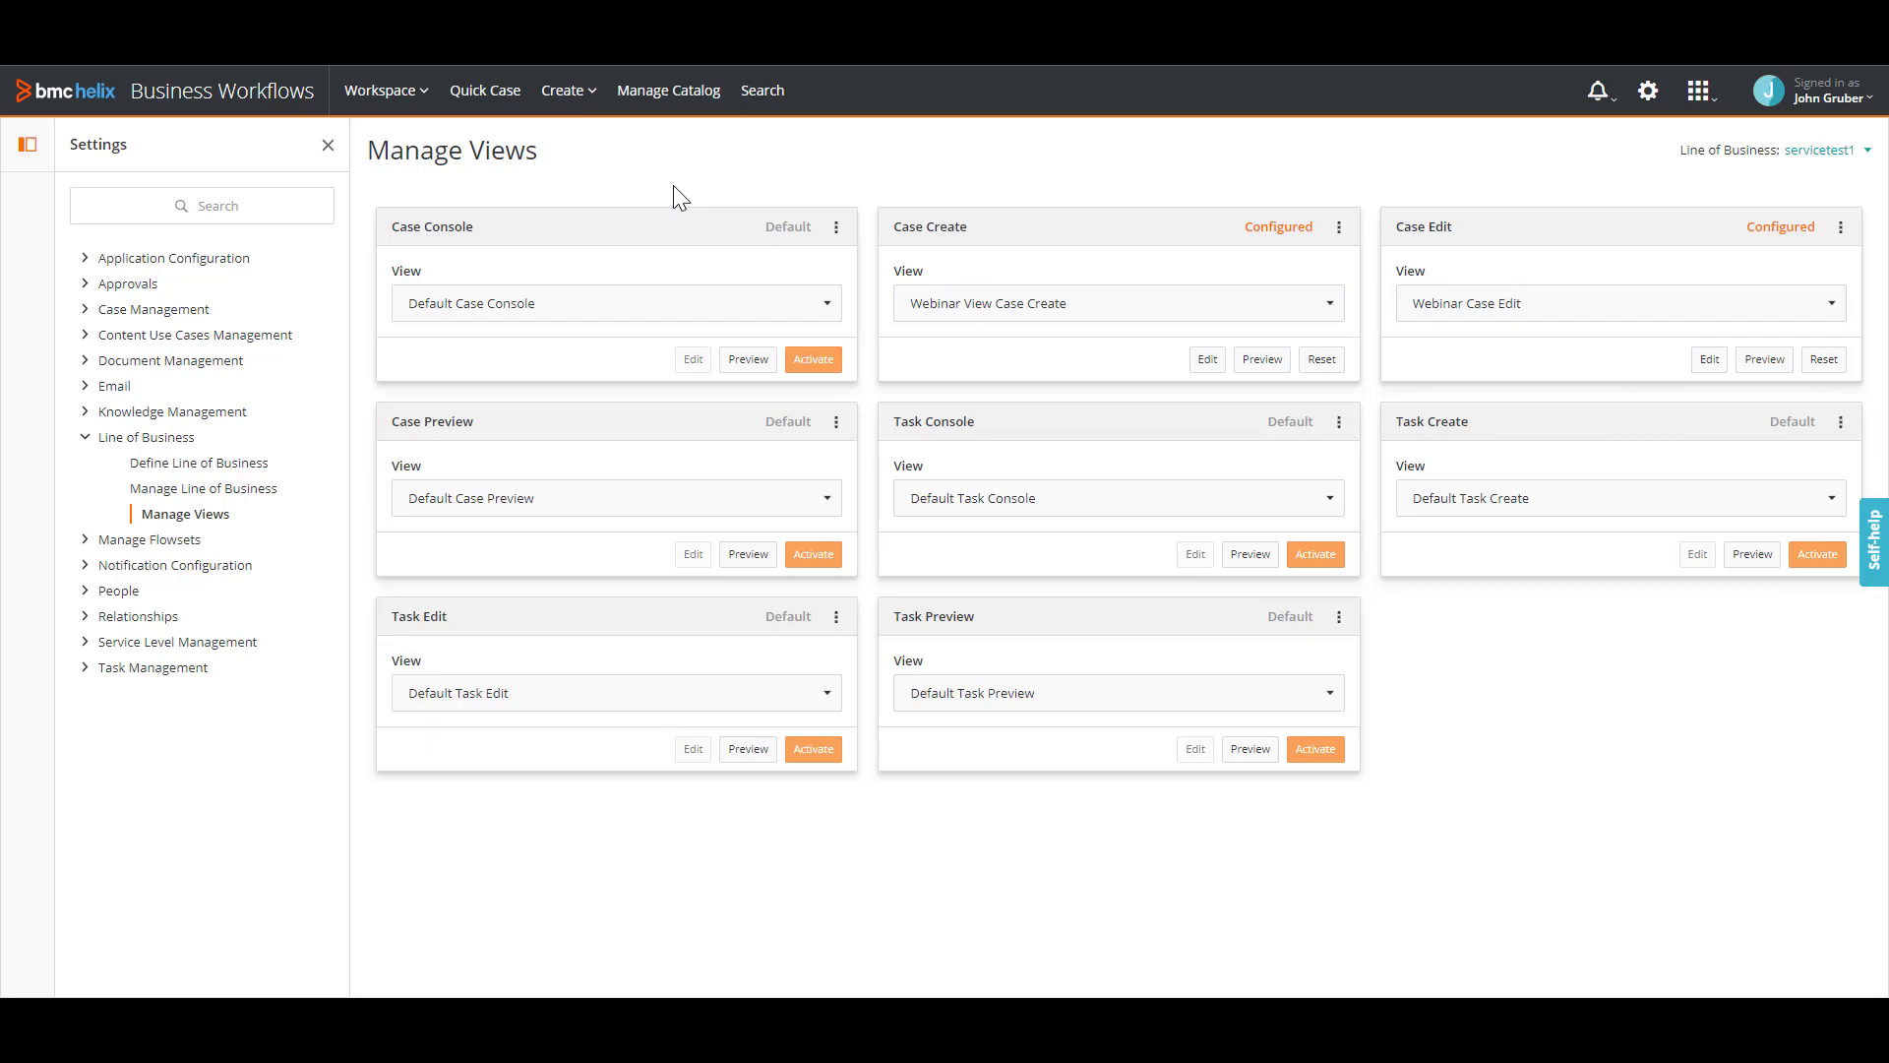
left_click(567, 91)
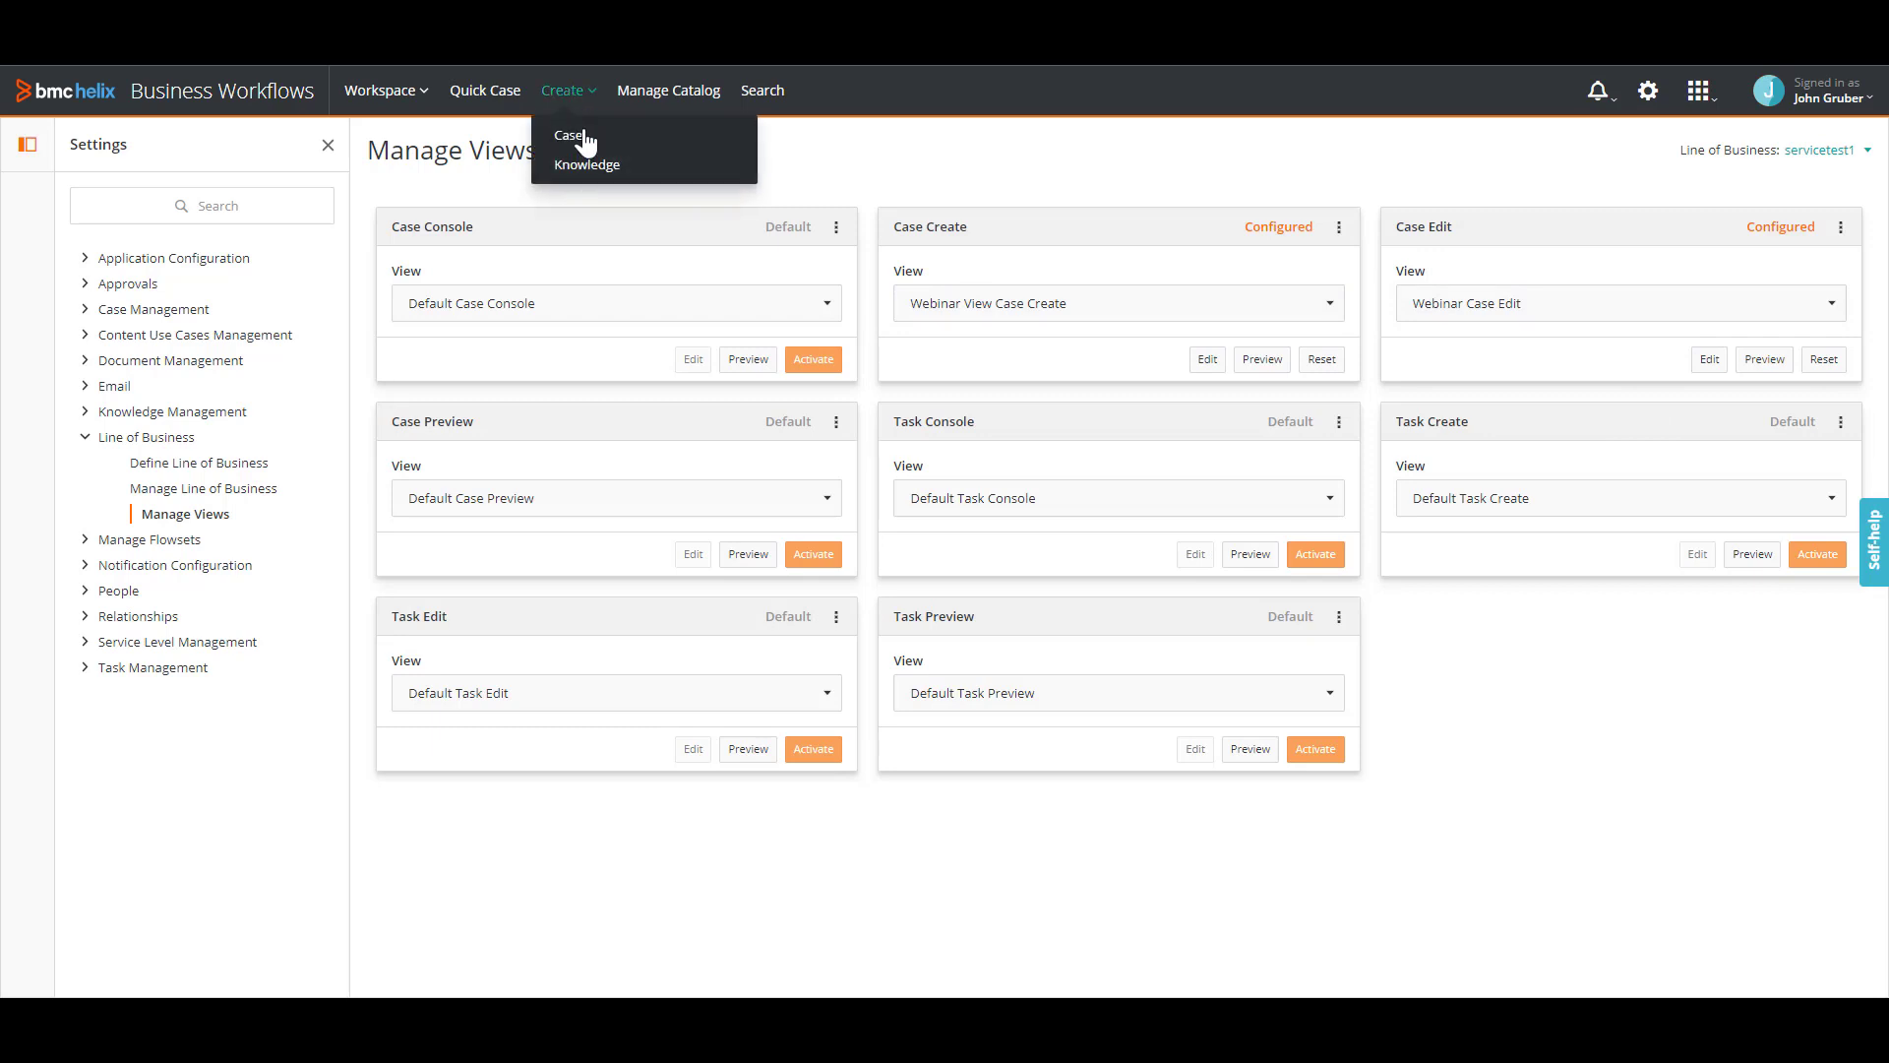
left_click(585, 145)
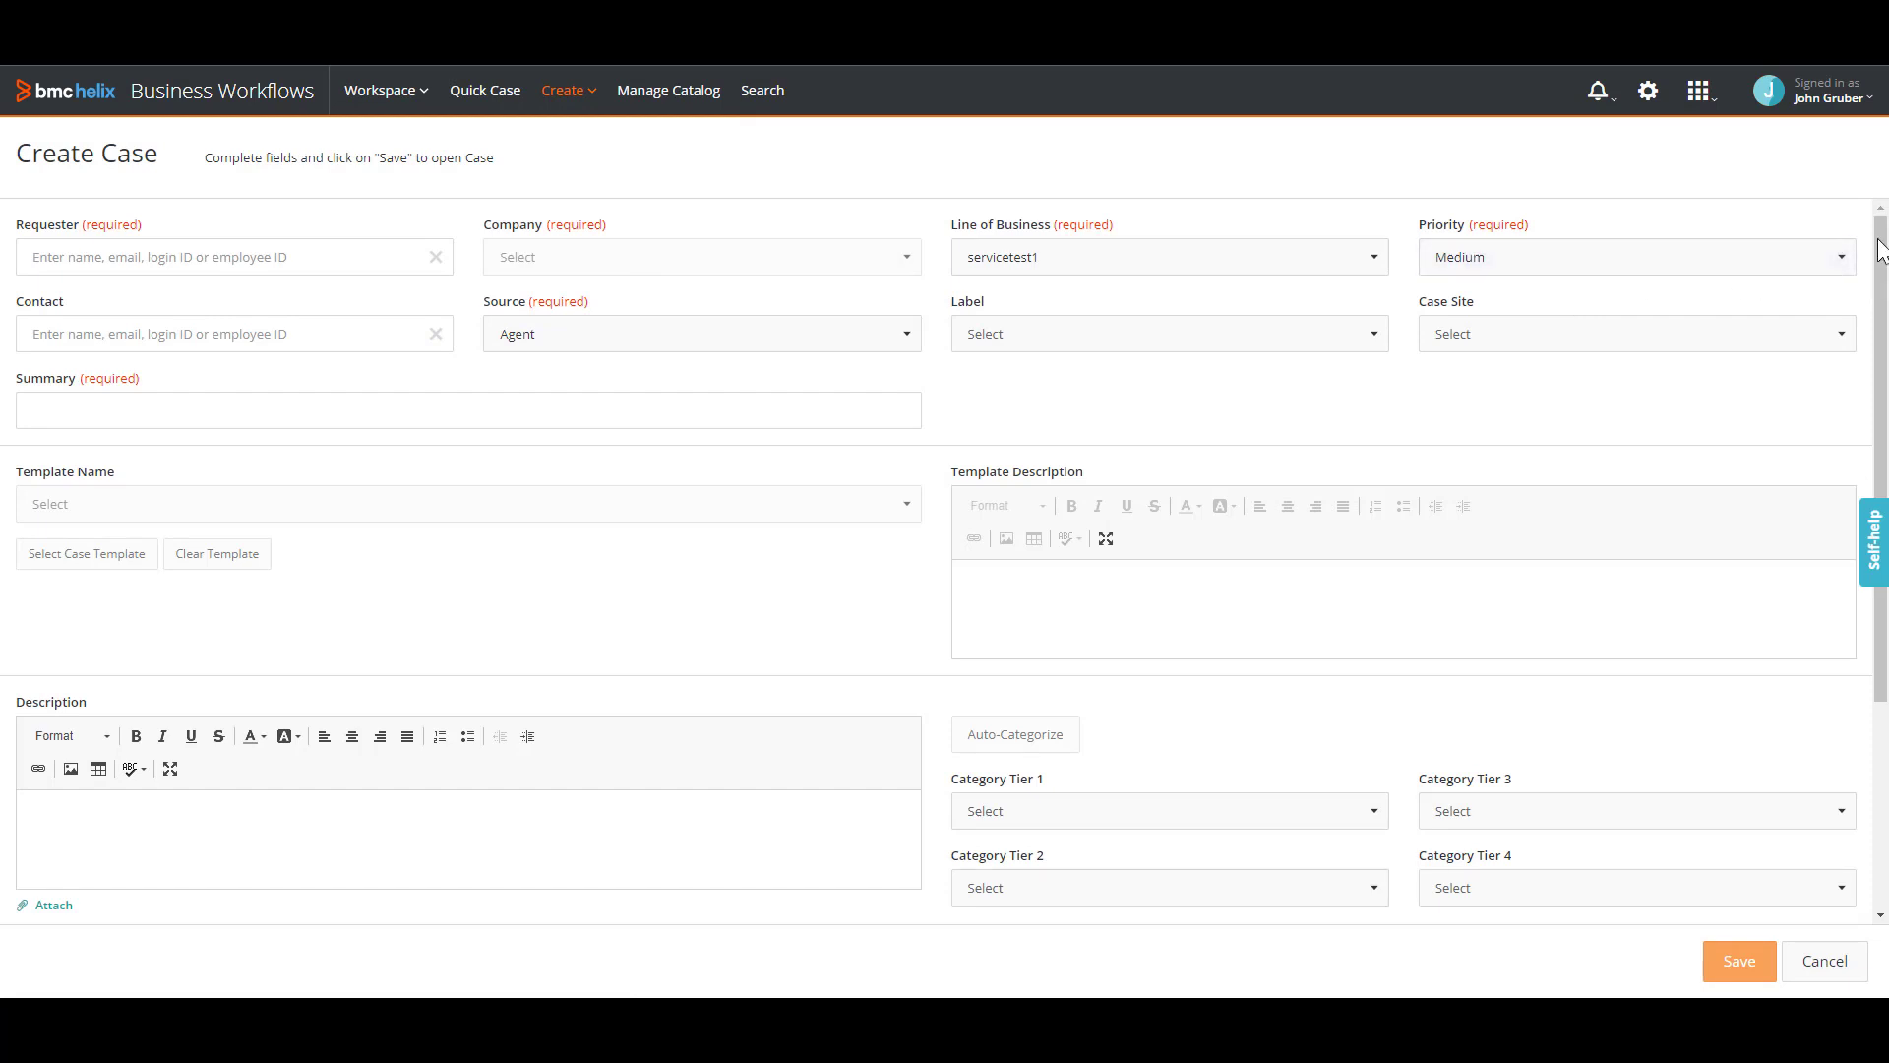
left_click_drag(1881, 250, 1881, 464)
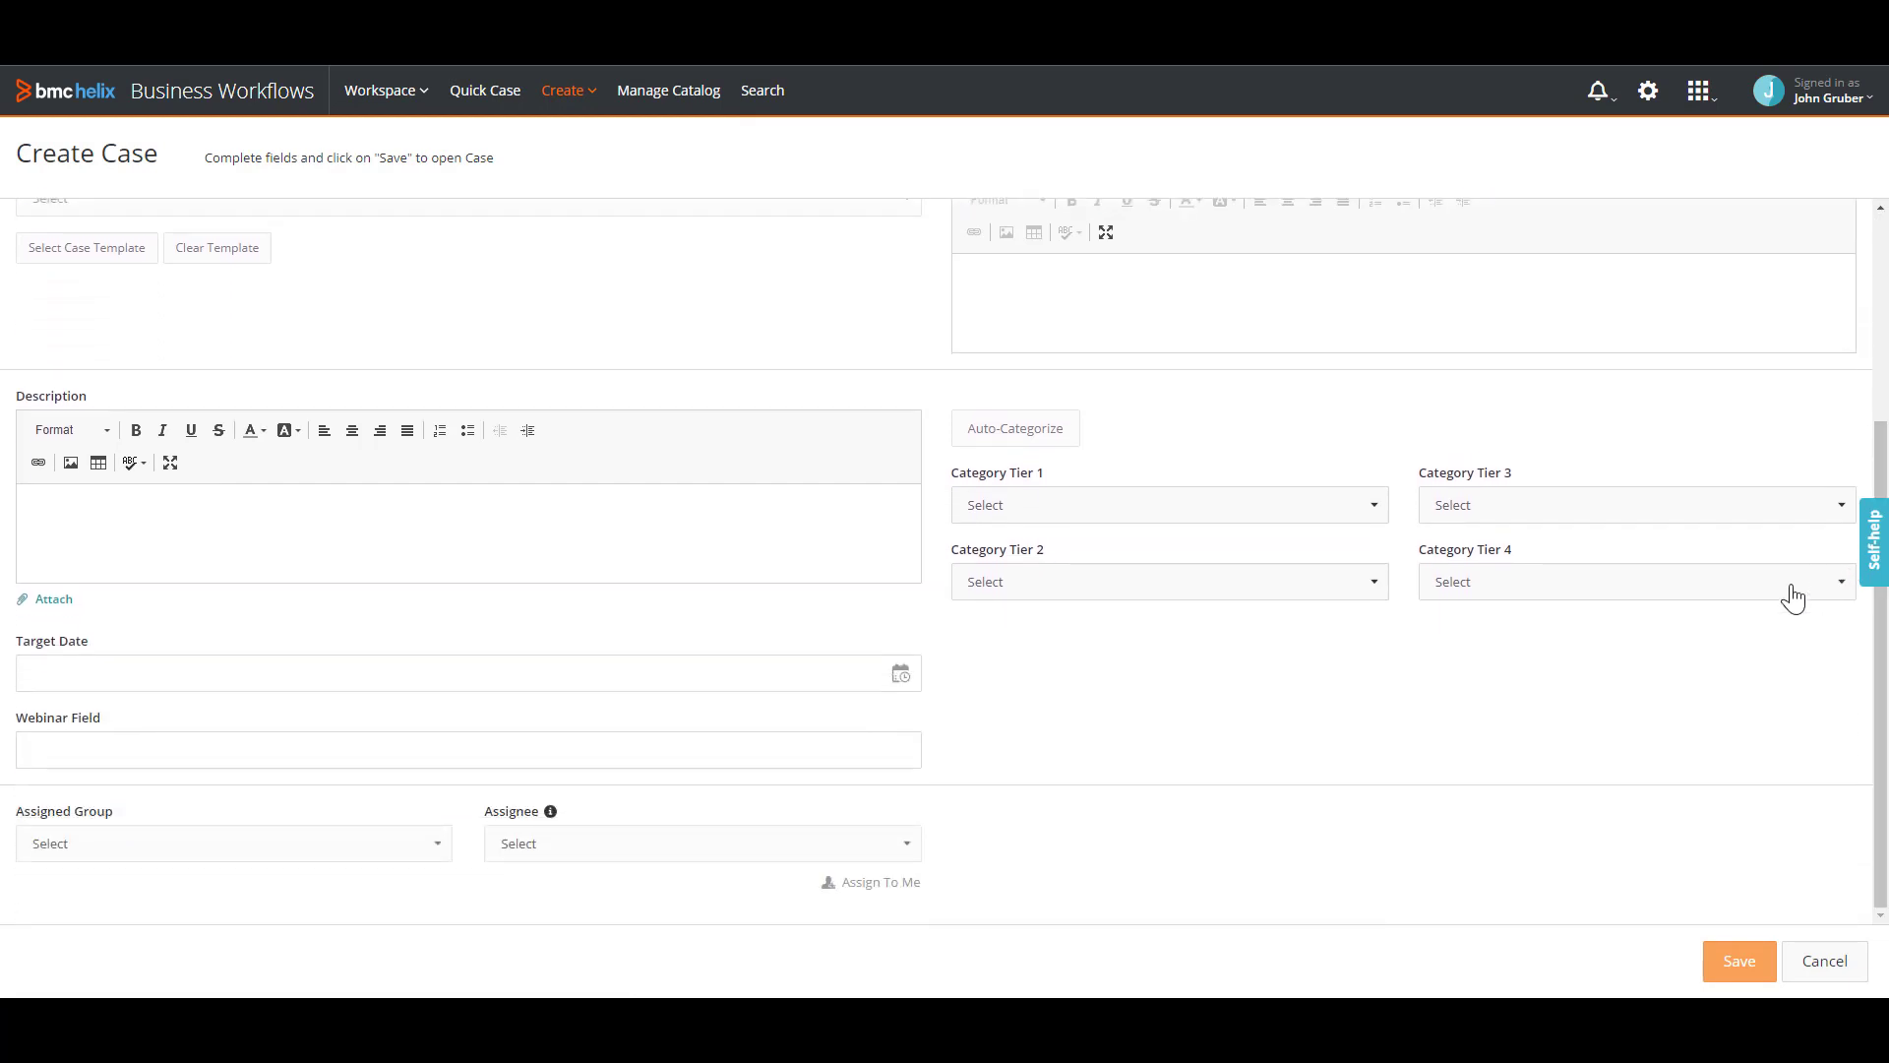
left_click_drag(14, 717, 146, 707)
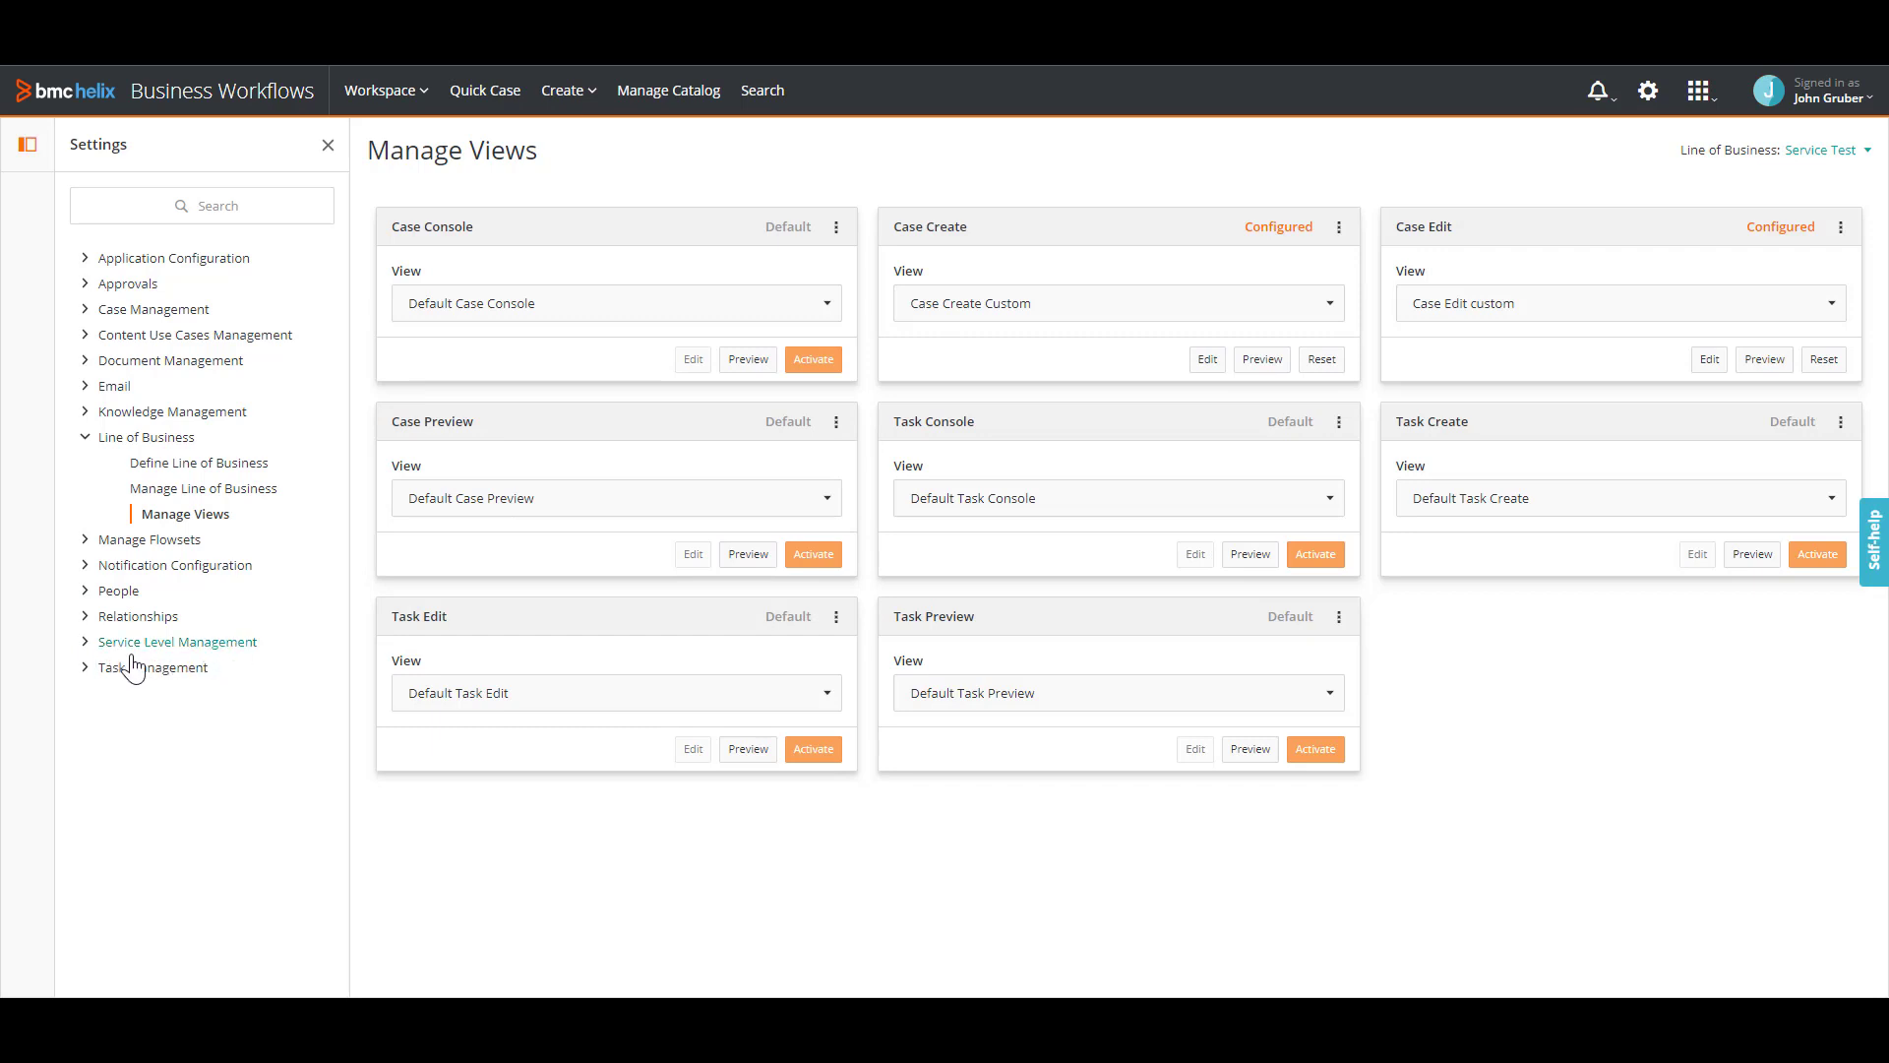
Review the Service Level Management data source configurations and open the Service Target configurations.
left_click(86, 643)
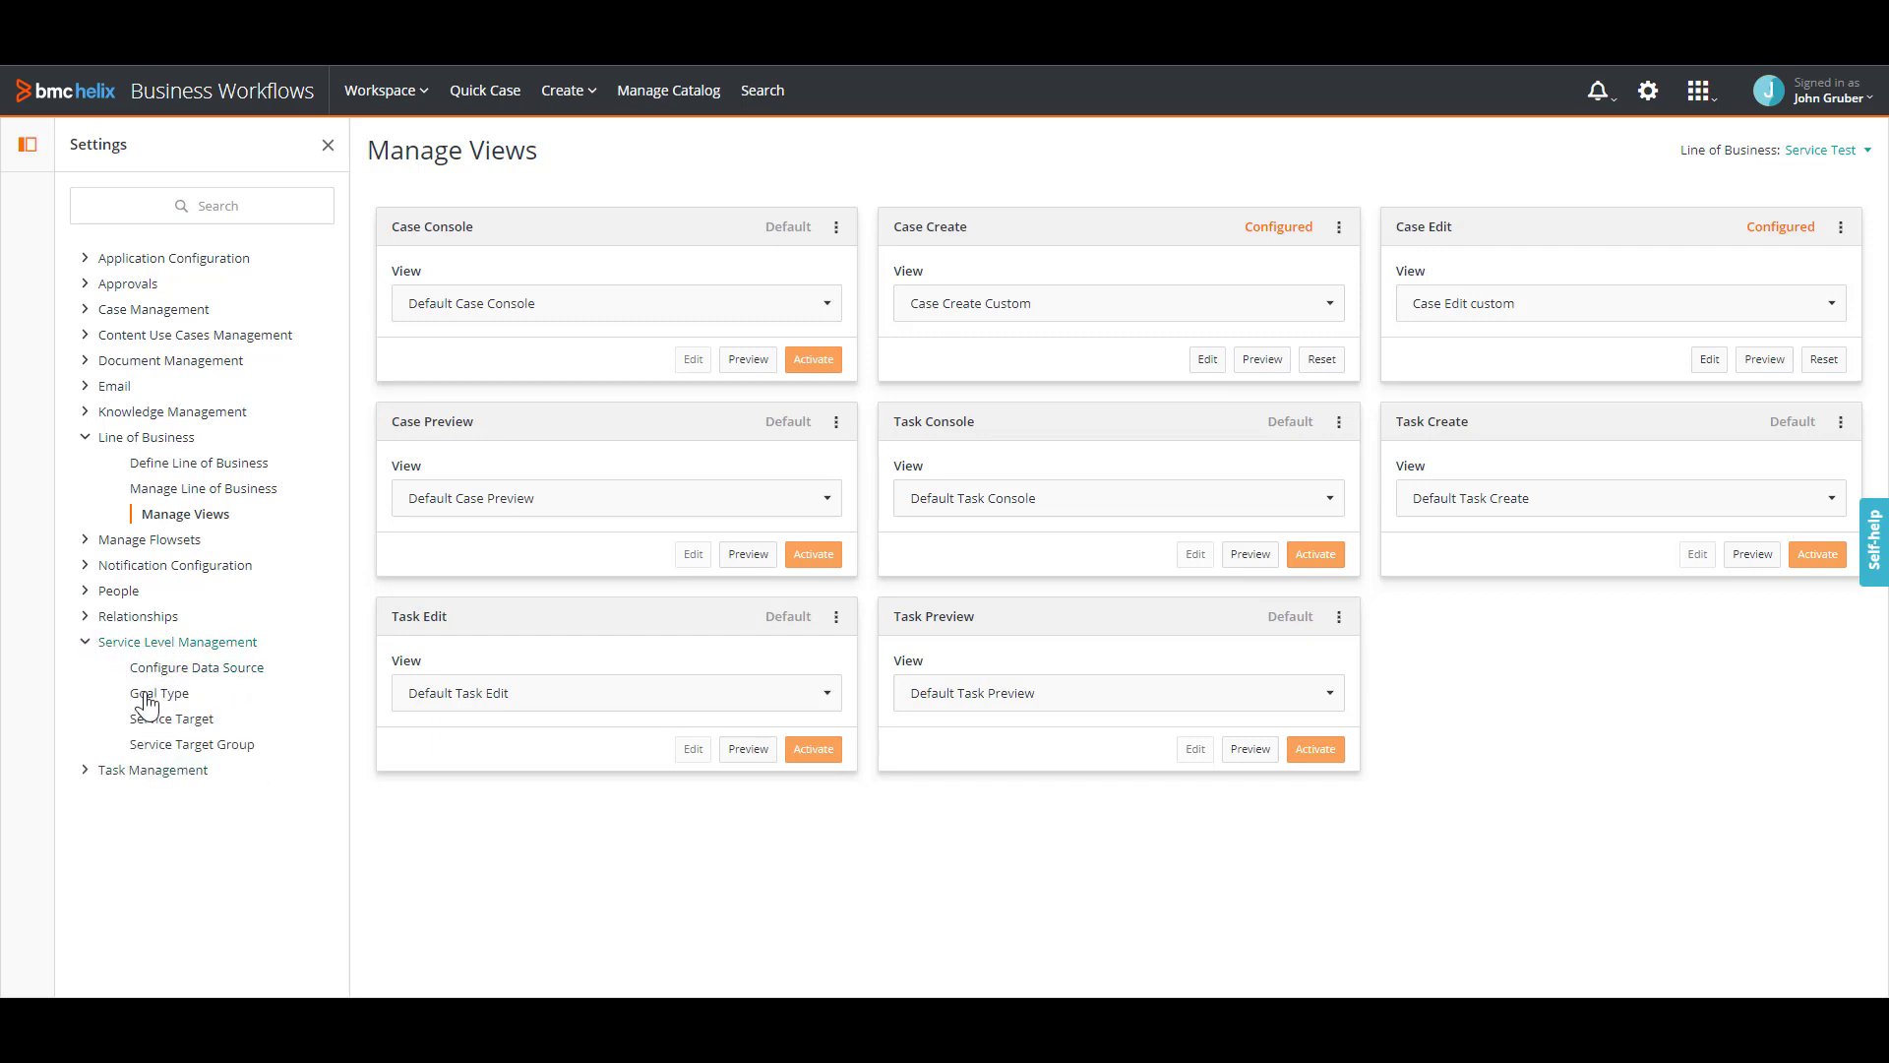
left_click(211, 669)
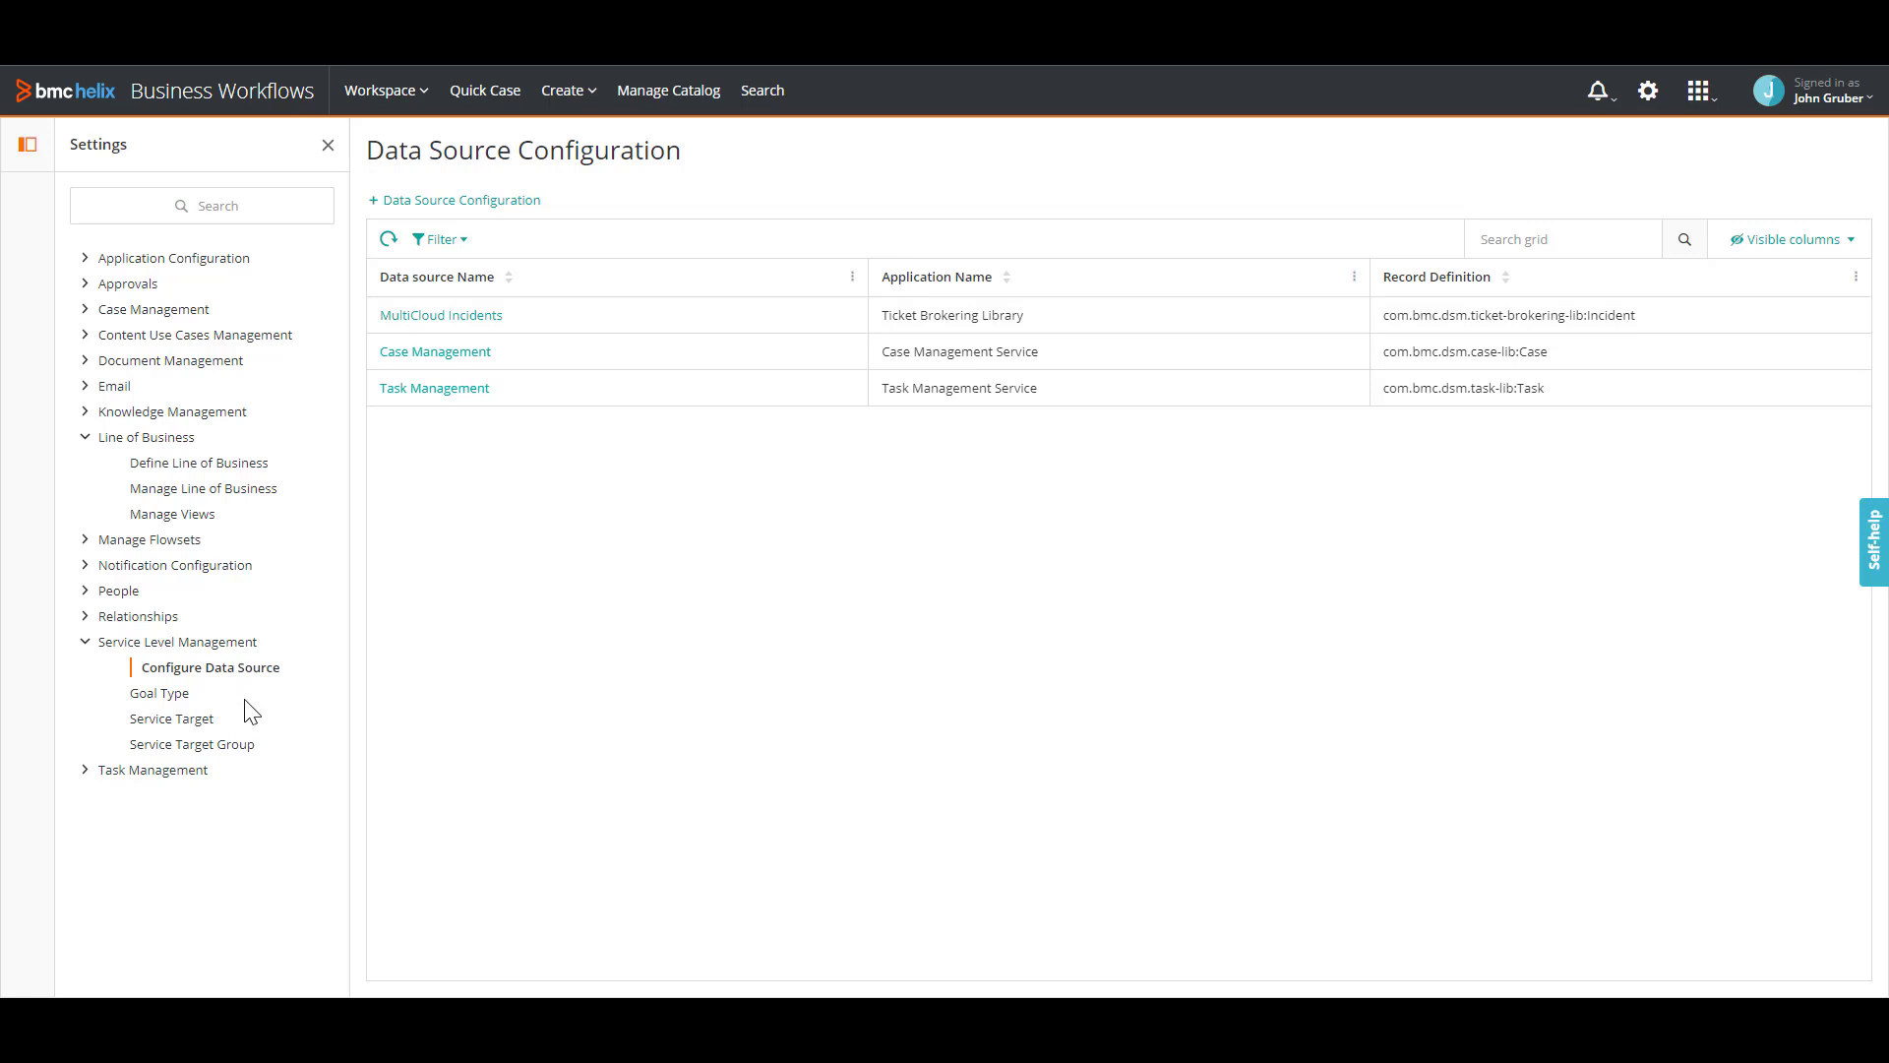
left_click(168, 719)
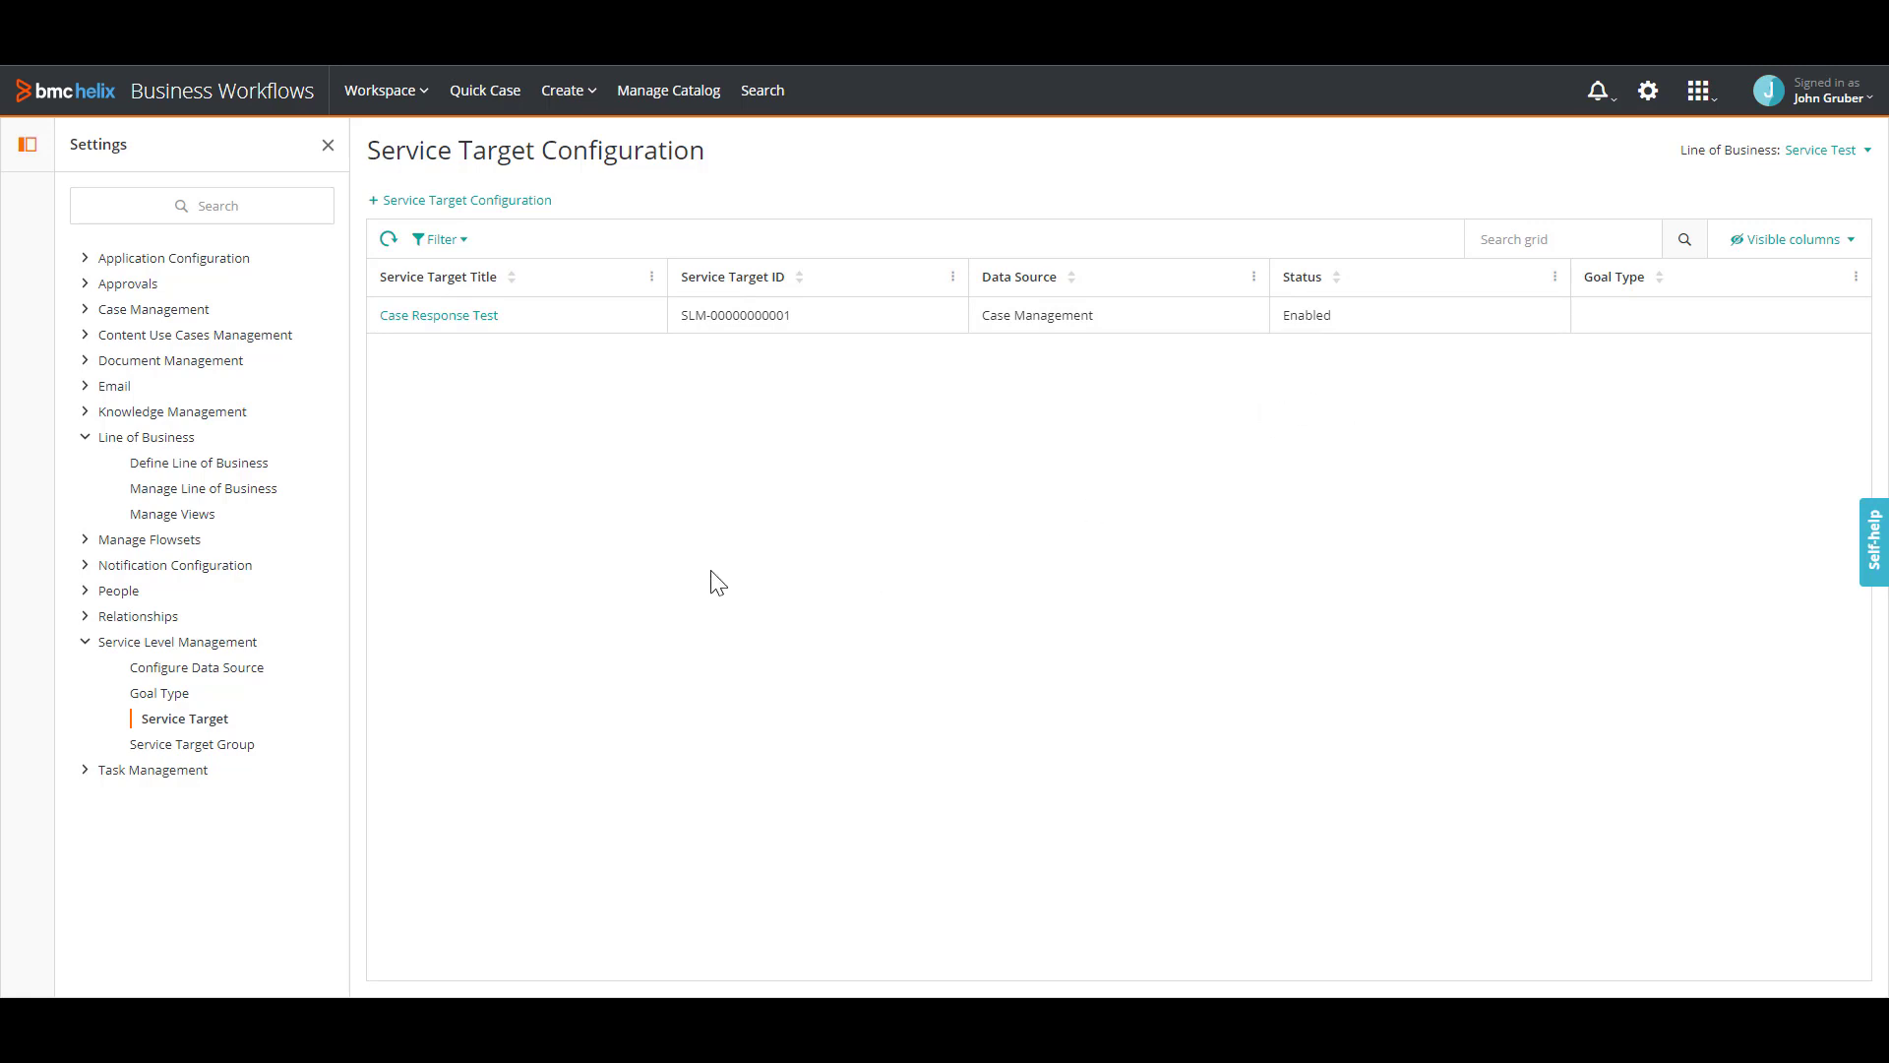
Switch the line of business to servicetest1 and start a new service target configuration titled Case Management SVT.
left_click(1847, 158)
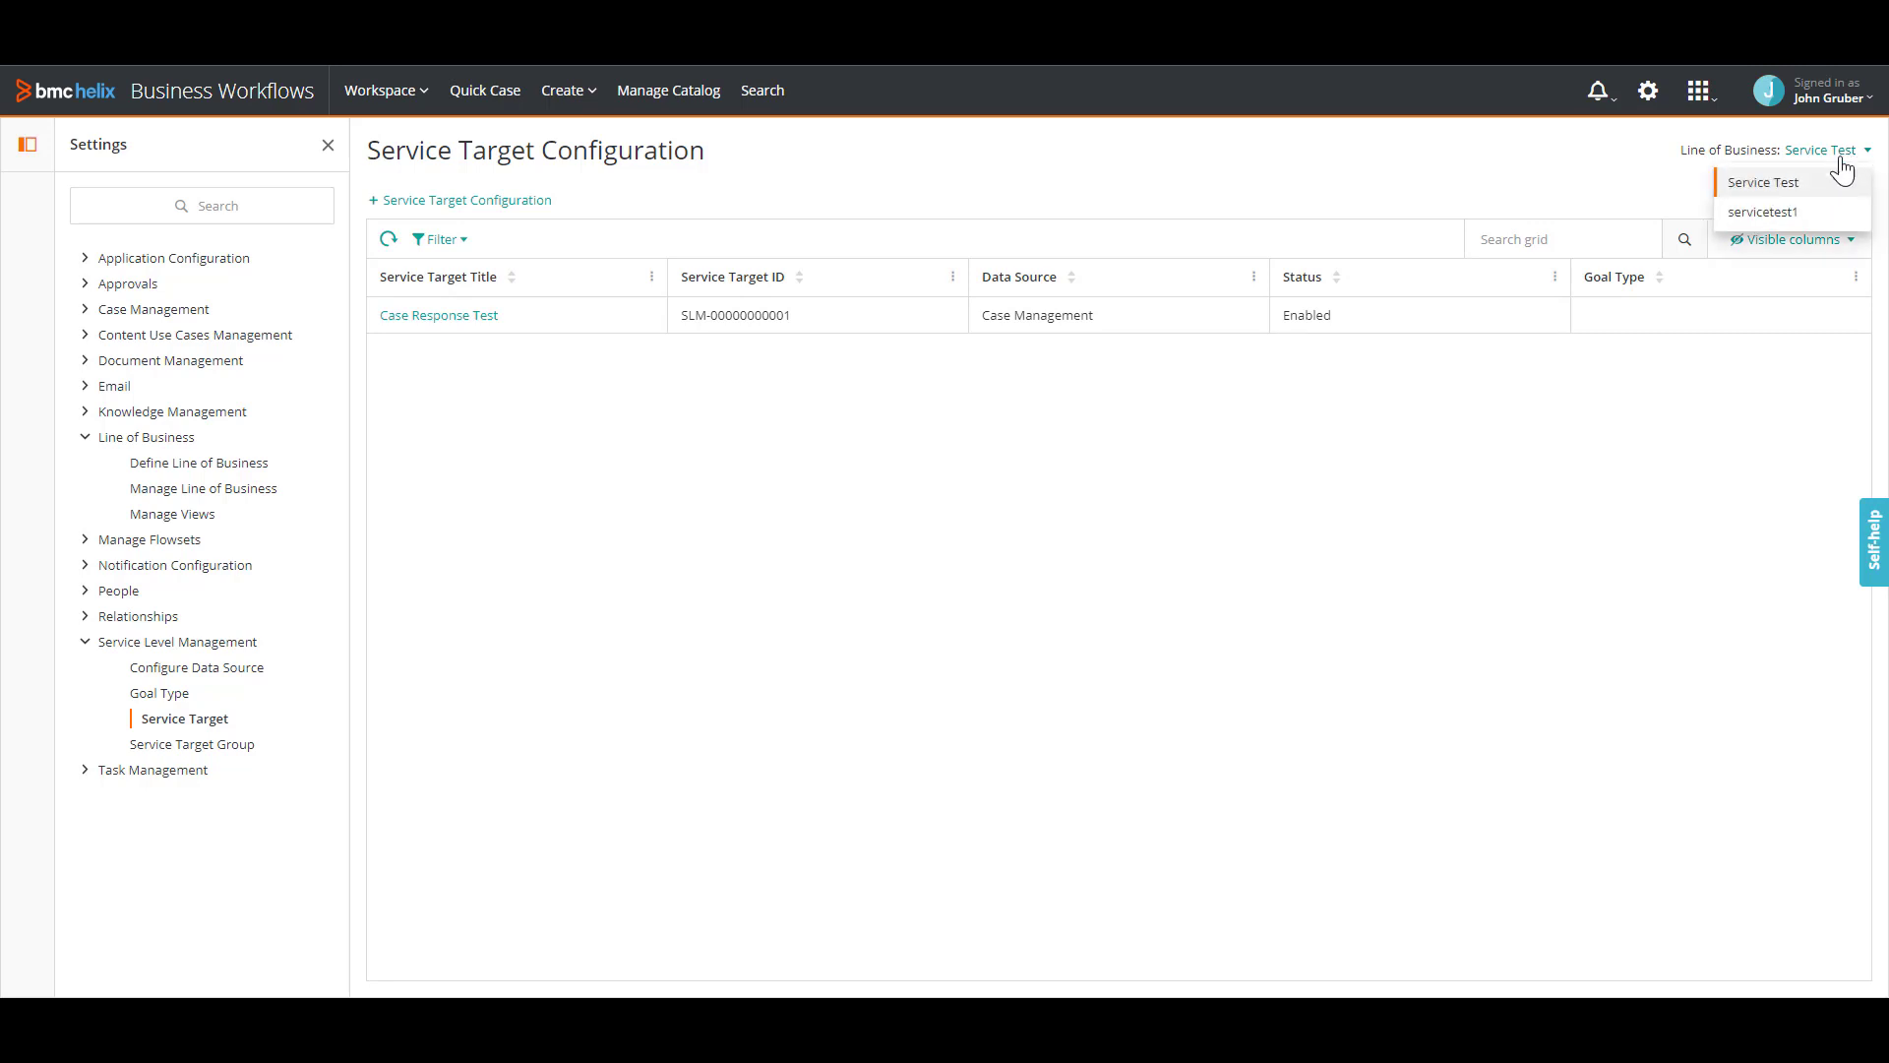
left_click(1771, 217)
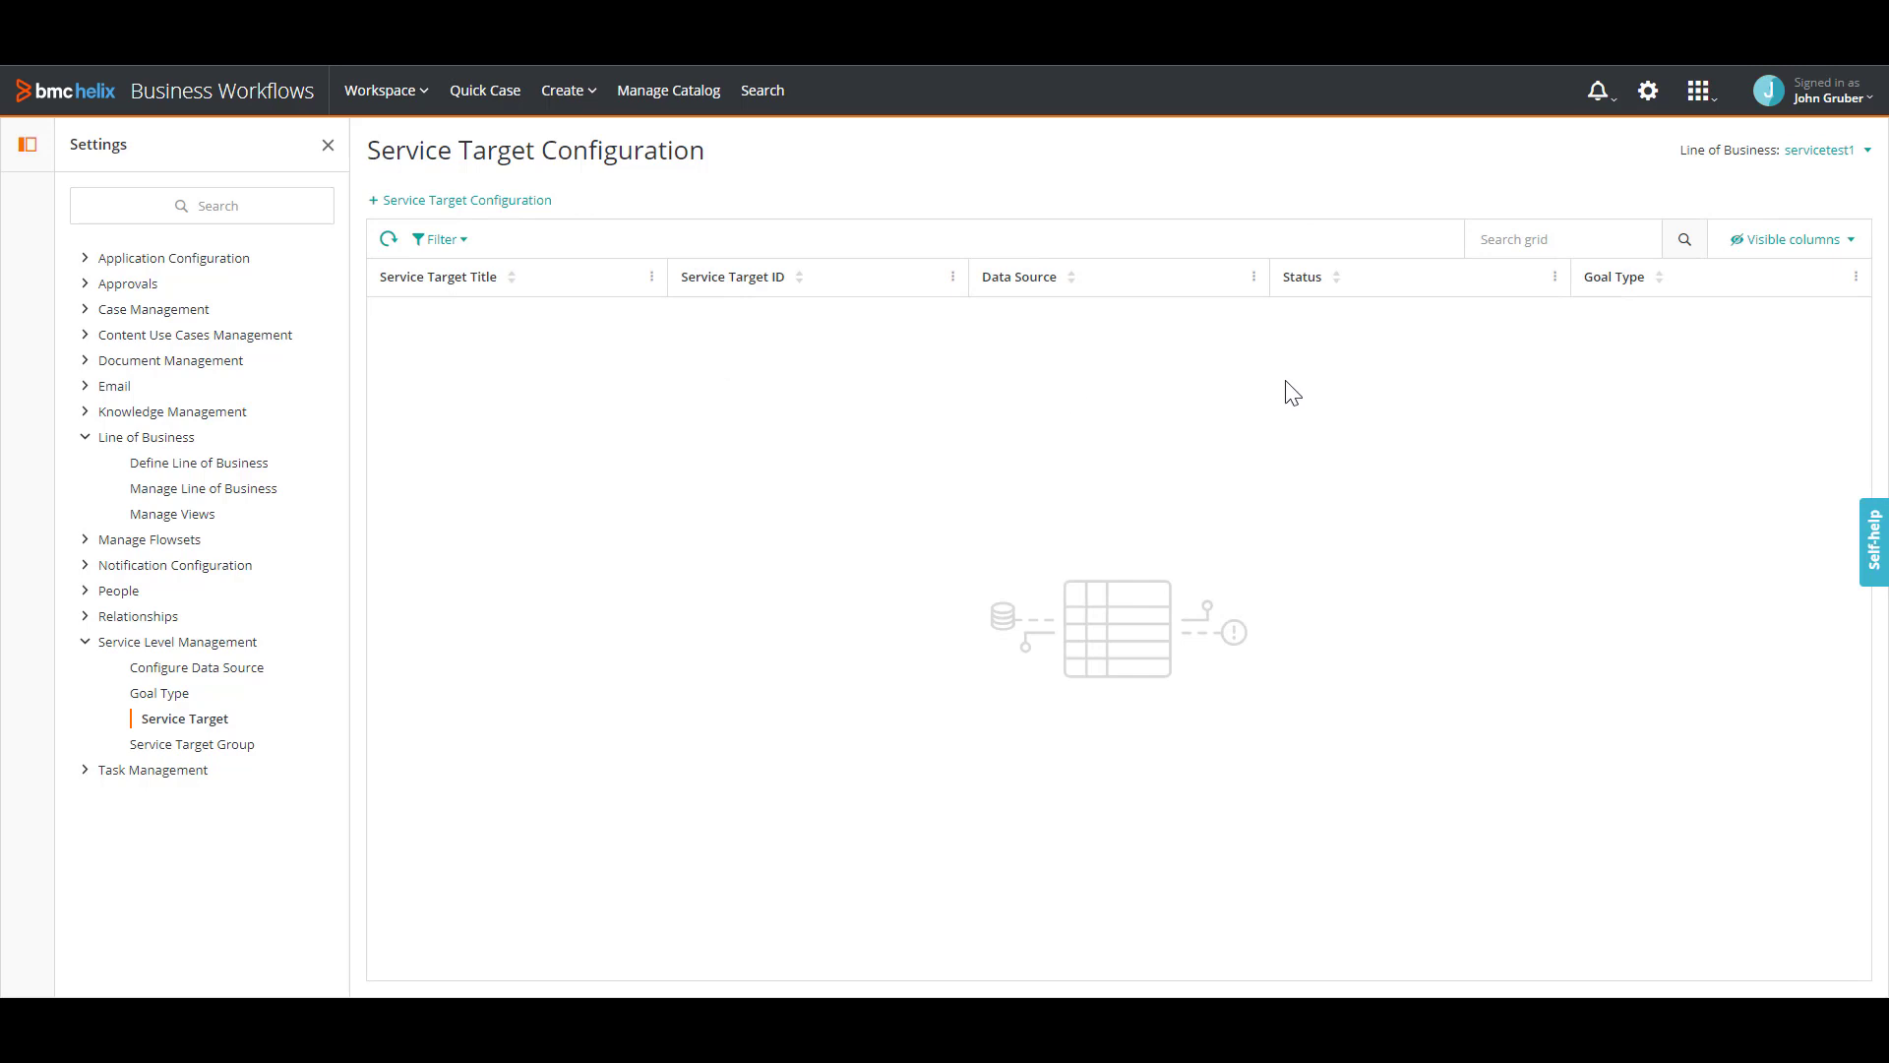
left_click(421, 208)
left_click(960, 184)
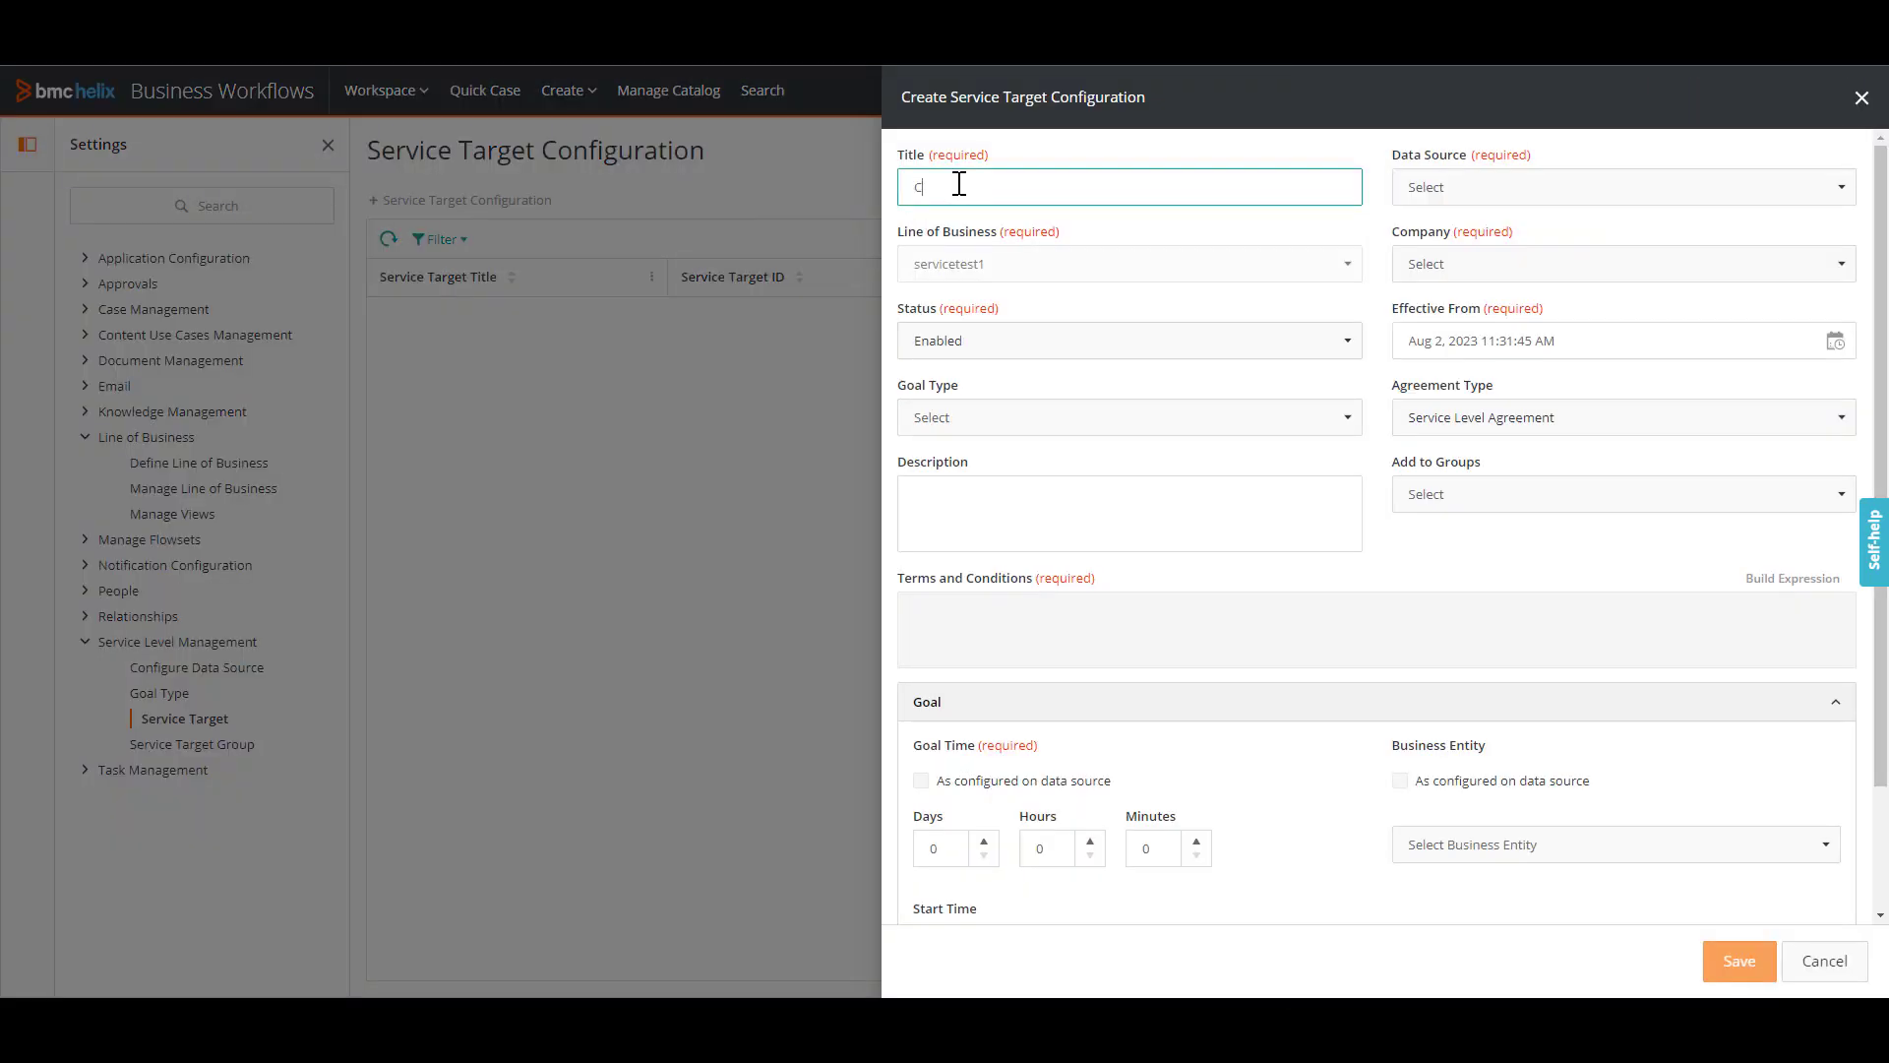
type("Case Manag")
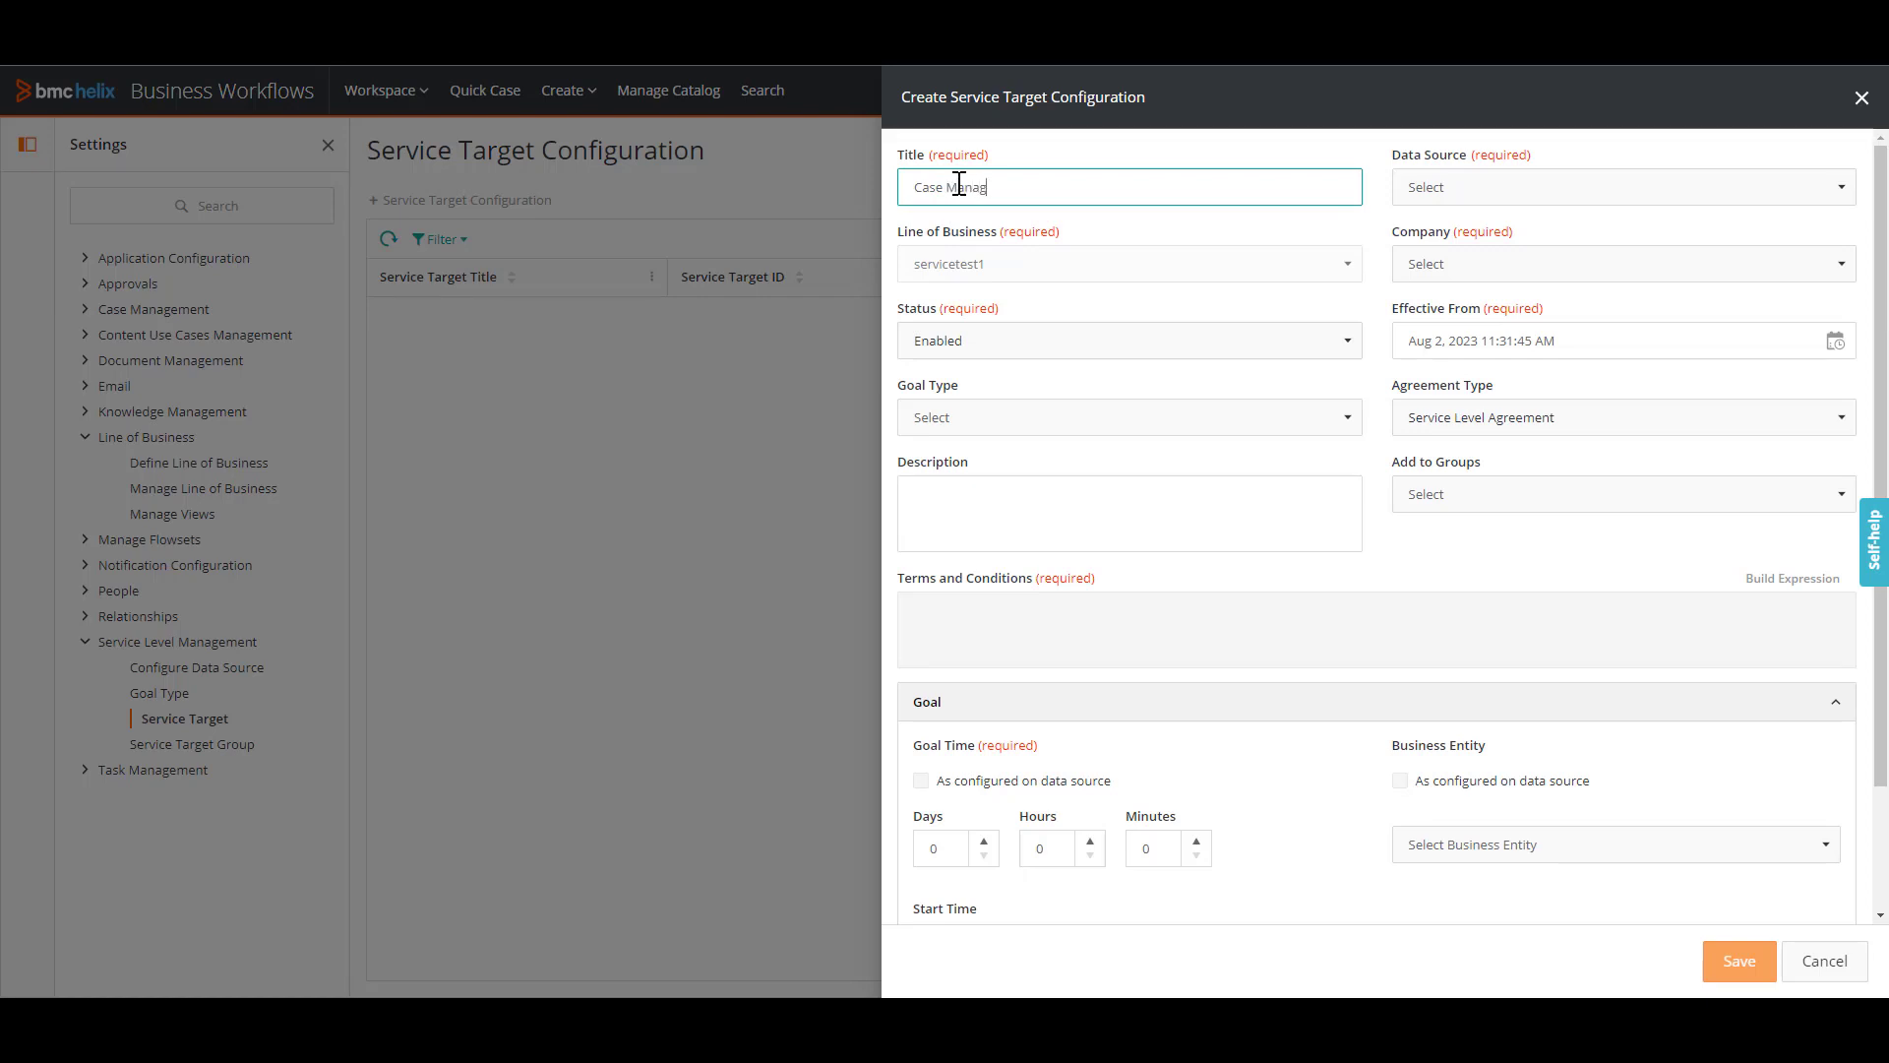
type("ement SVT")
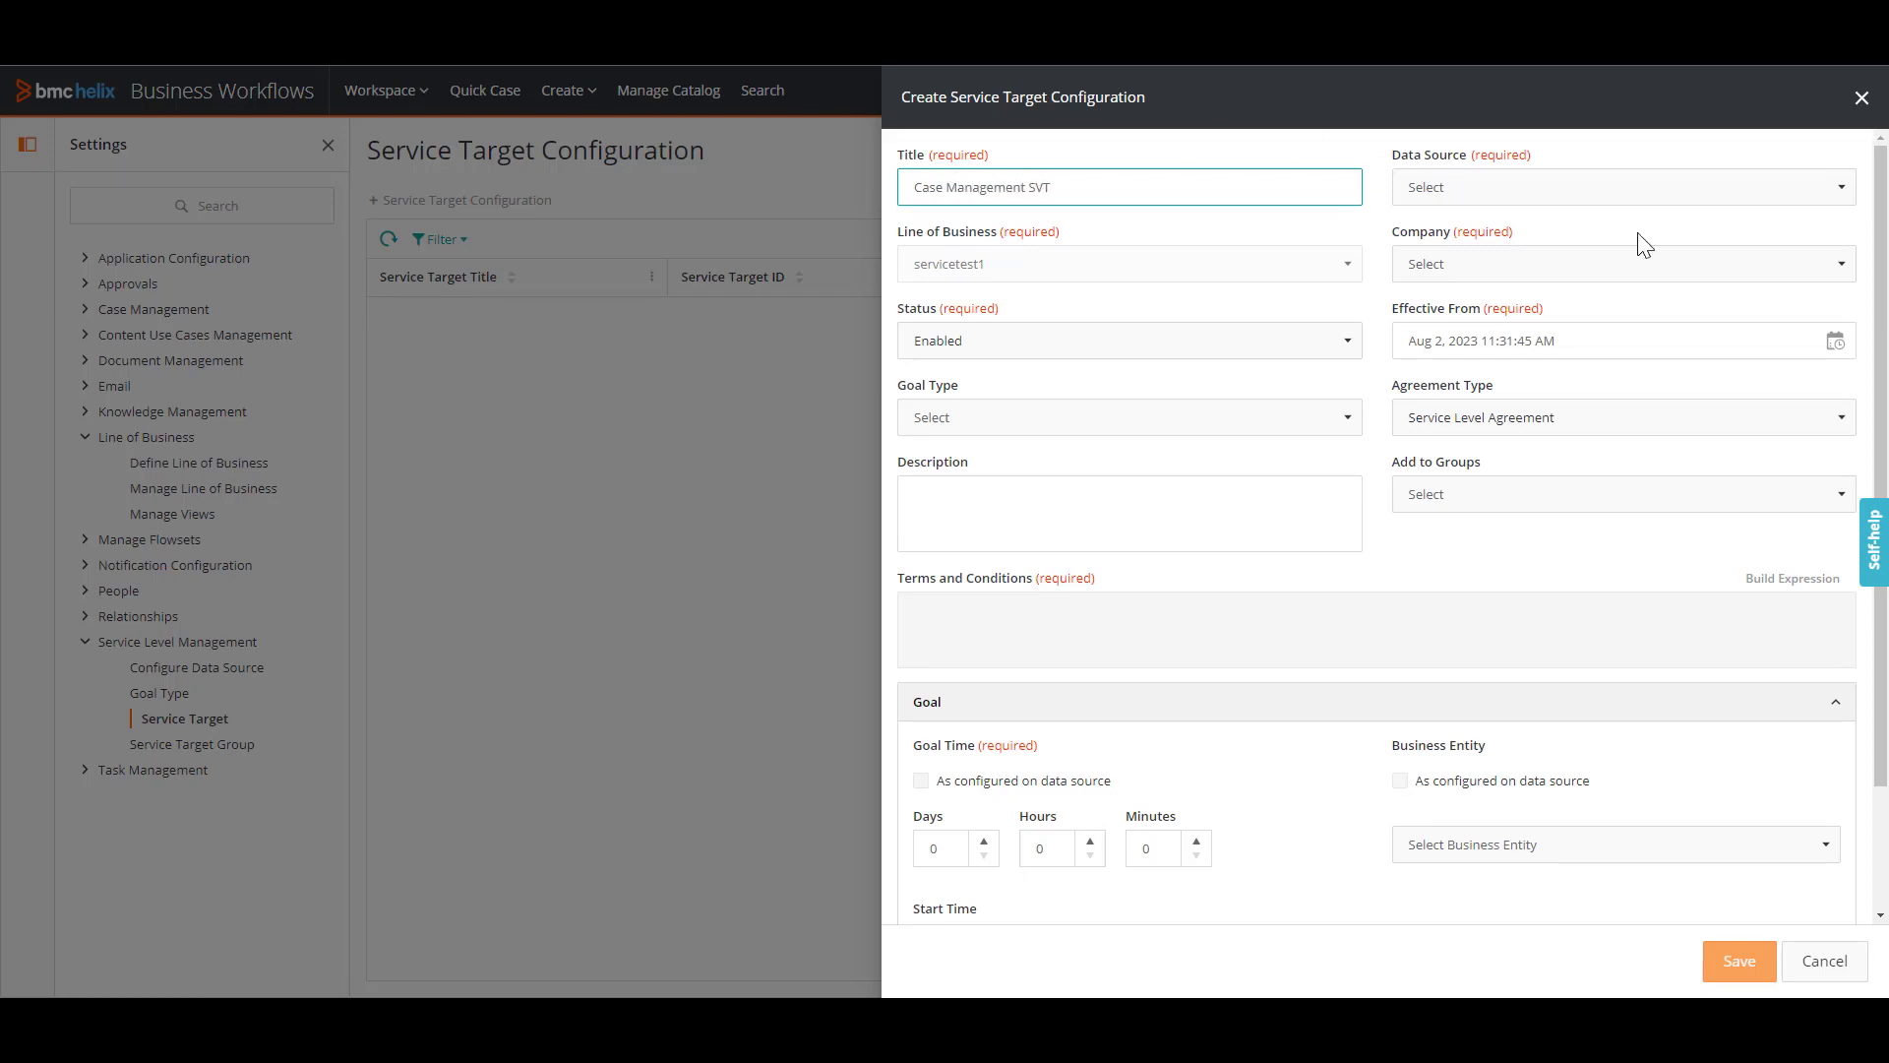
Set the service target's data source to Case Management and its company to Calbro Services.
left_click(1473, 192)
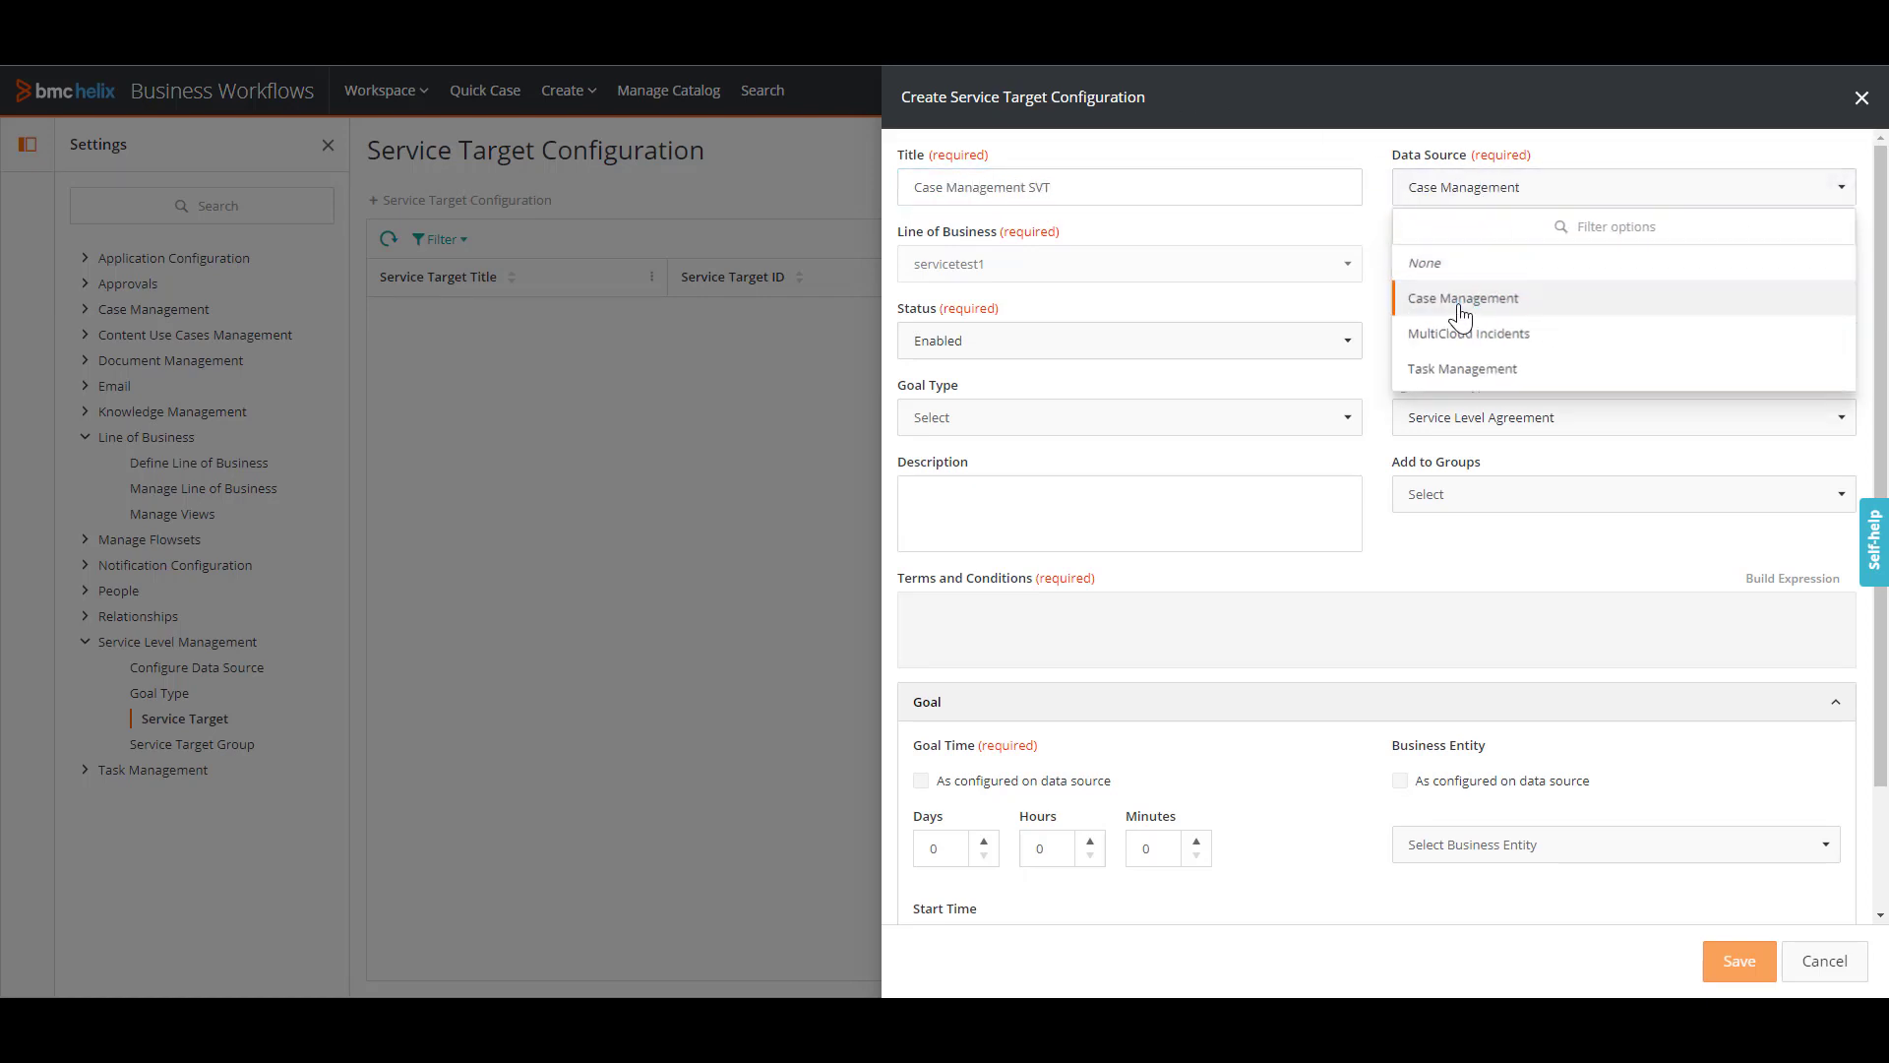
left_click(1463, 301)
left_click(1458, 262)
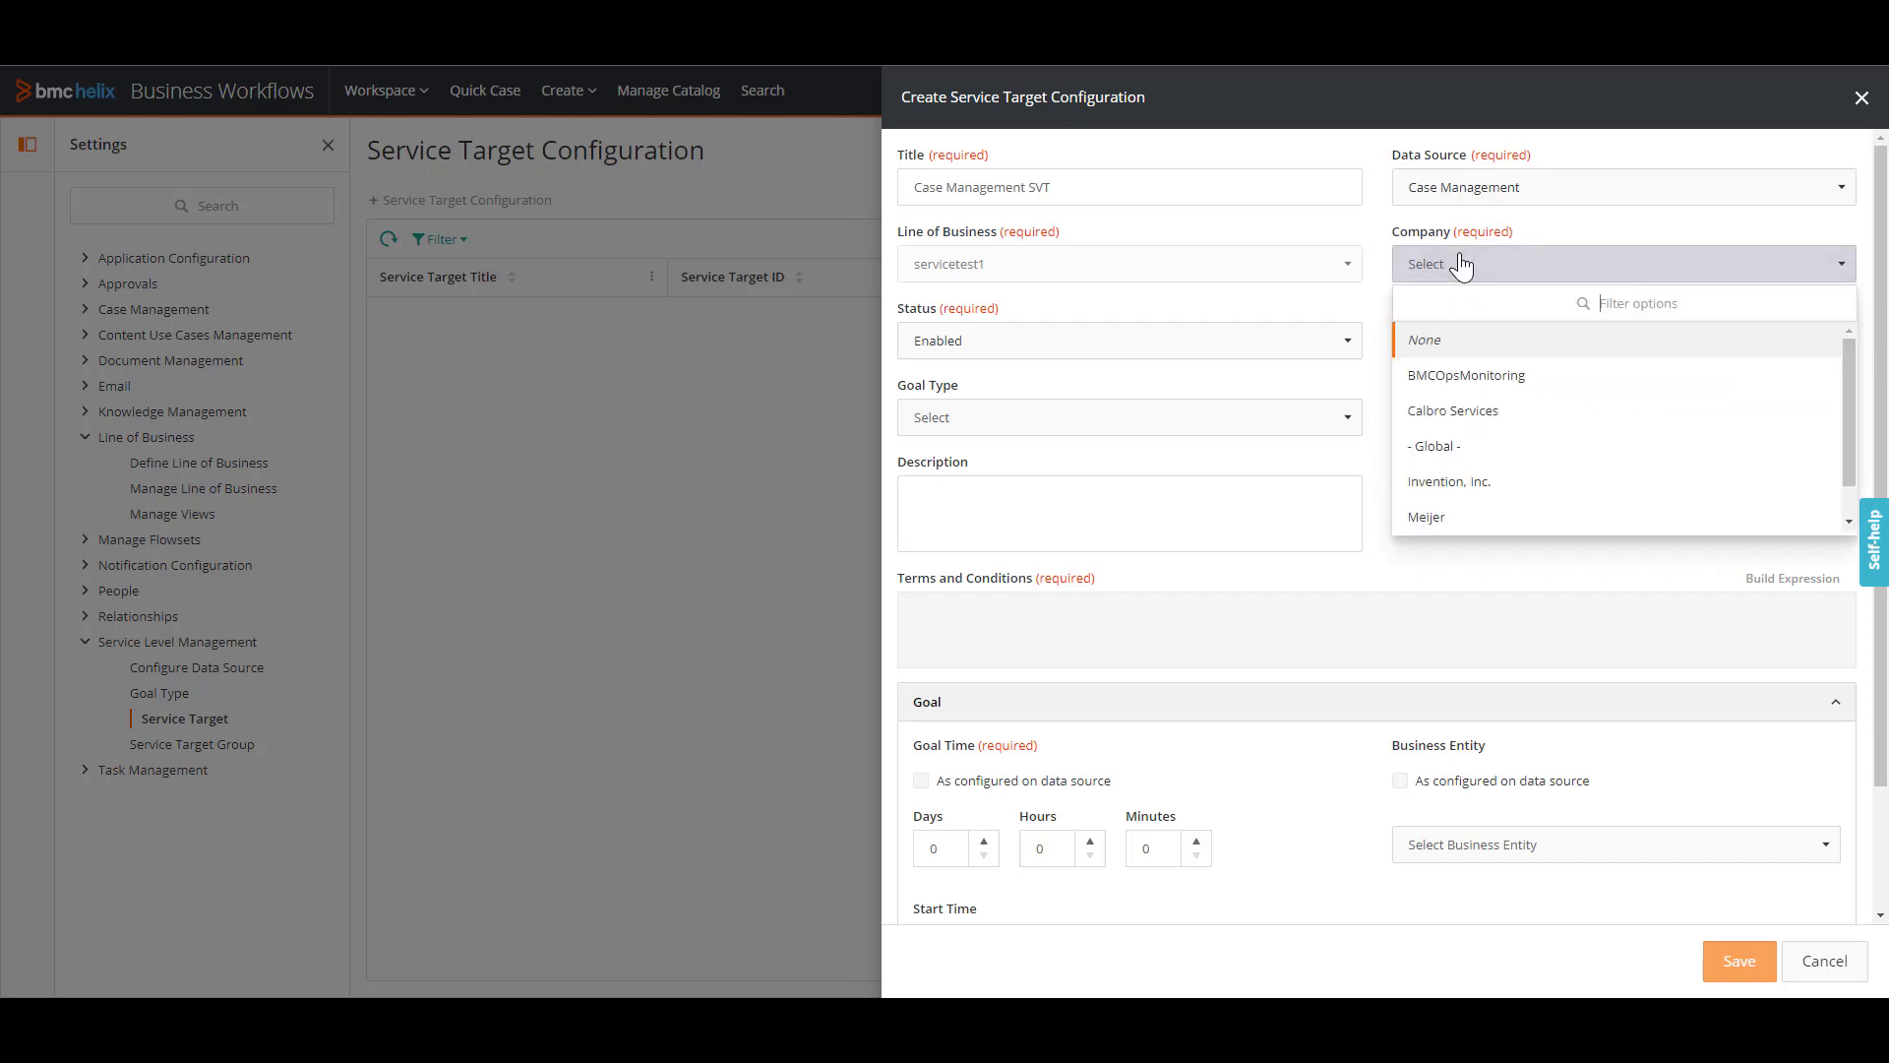
left_click(1470, 412)
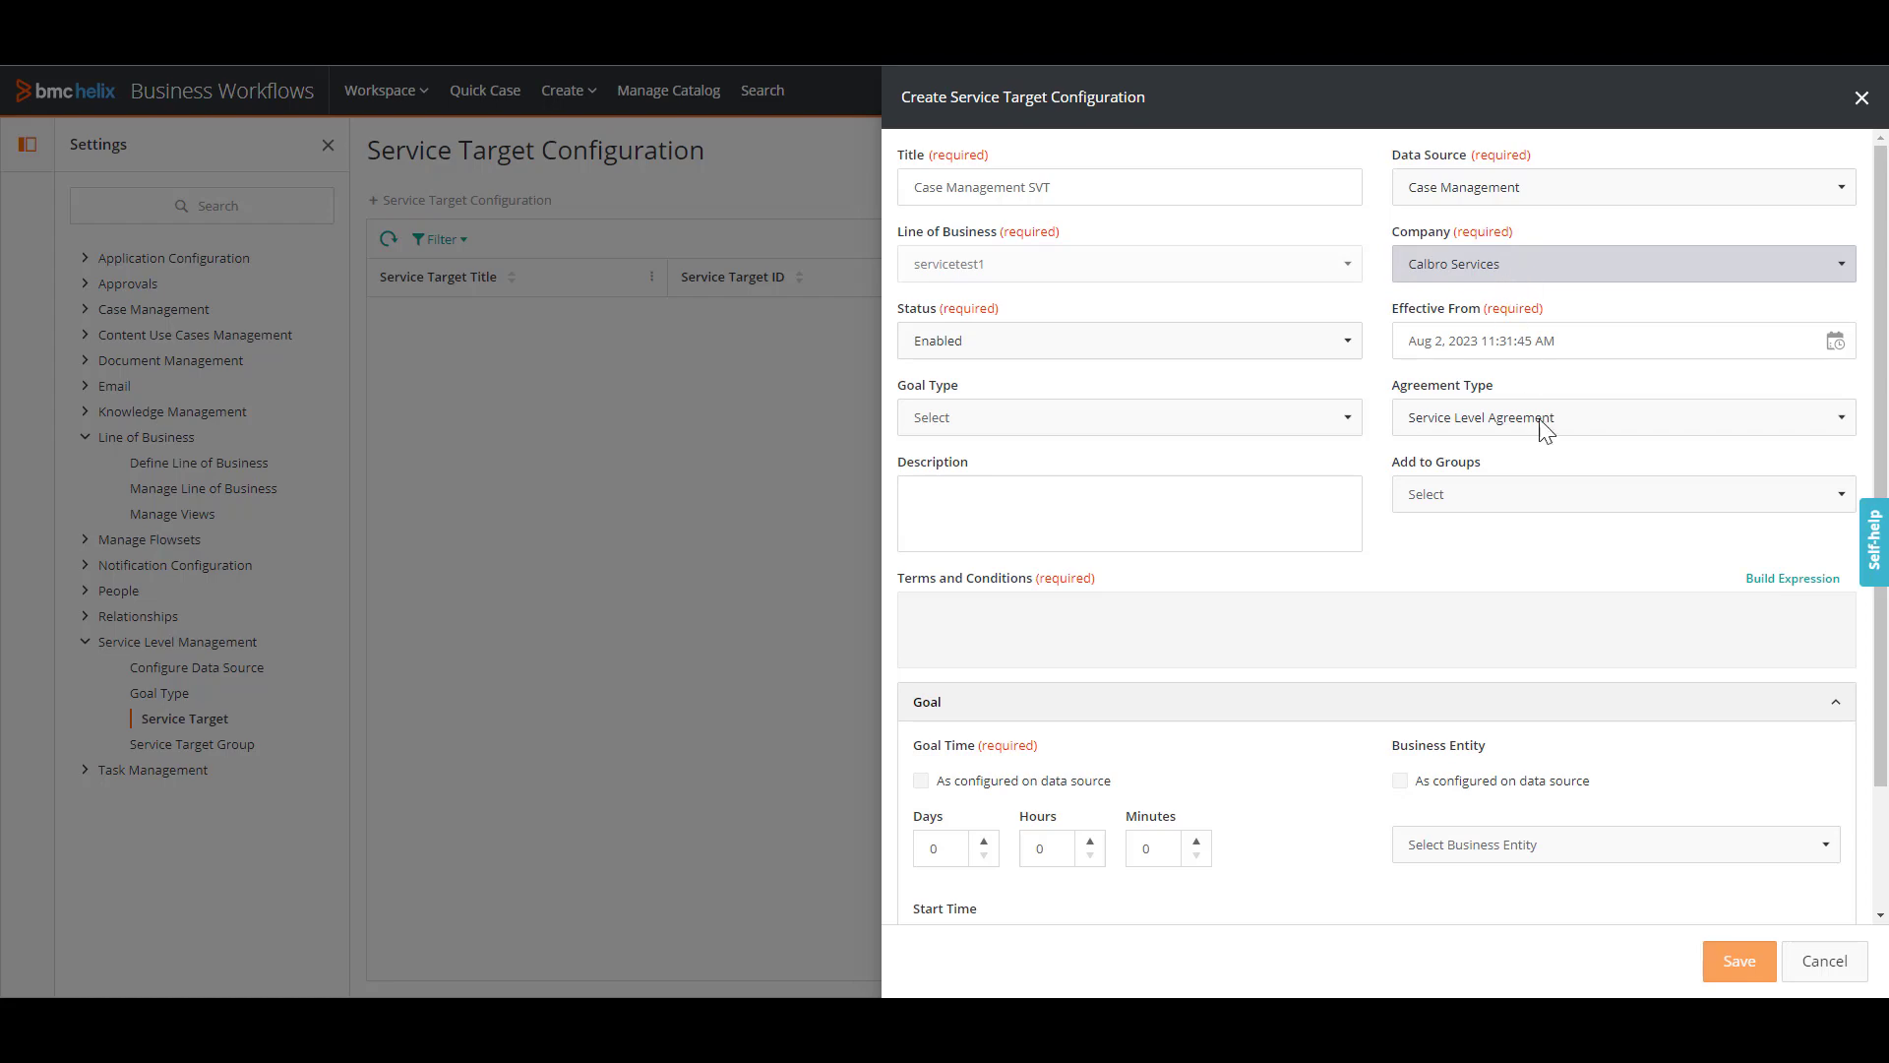
Build and save the Terms and Conditions expression 'Assigned Company' = "Calbro Services".
left_click(1782, 585)
left_click_drag(791, 469, 736, 454)
left_click(587, 449)
left_click(857, 470)
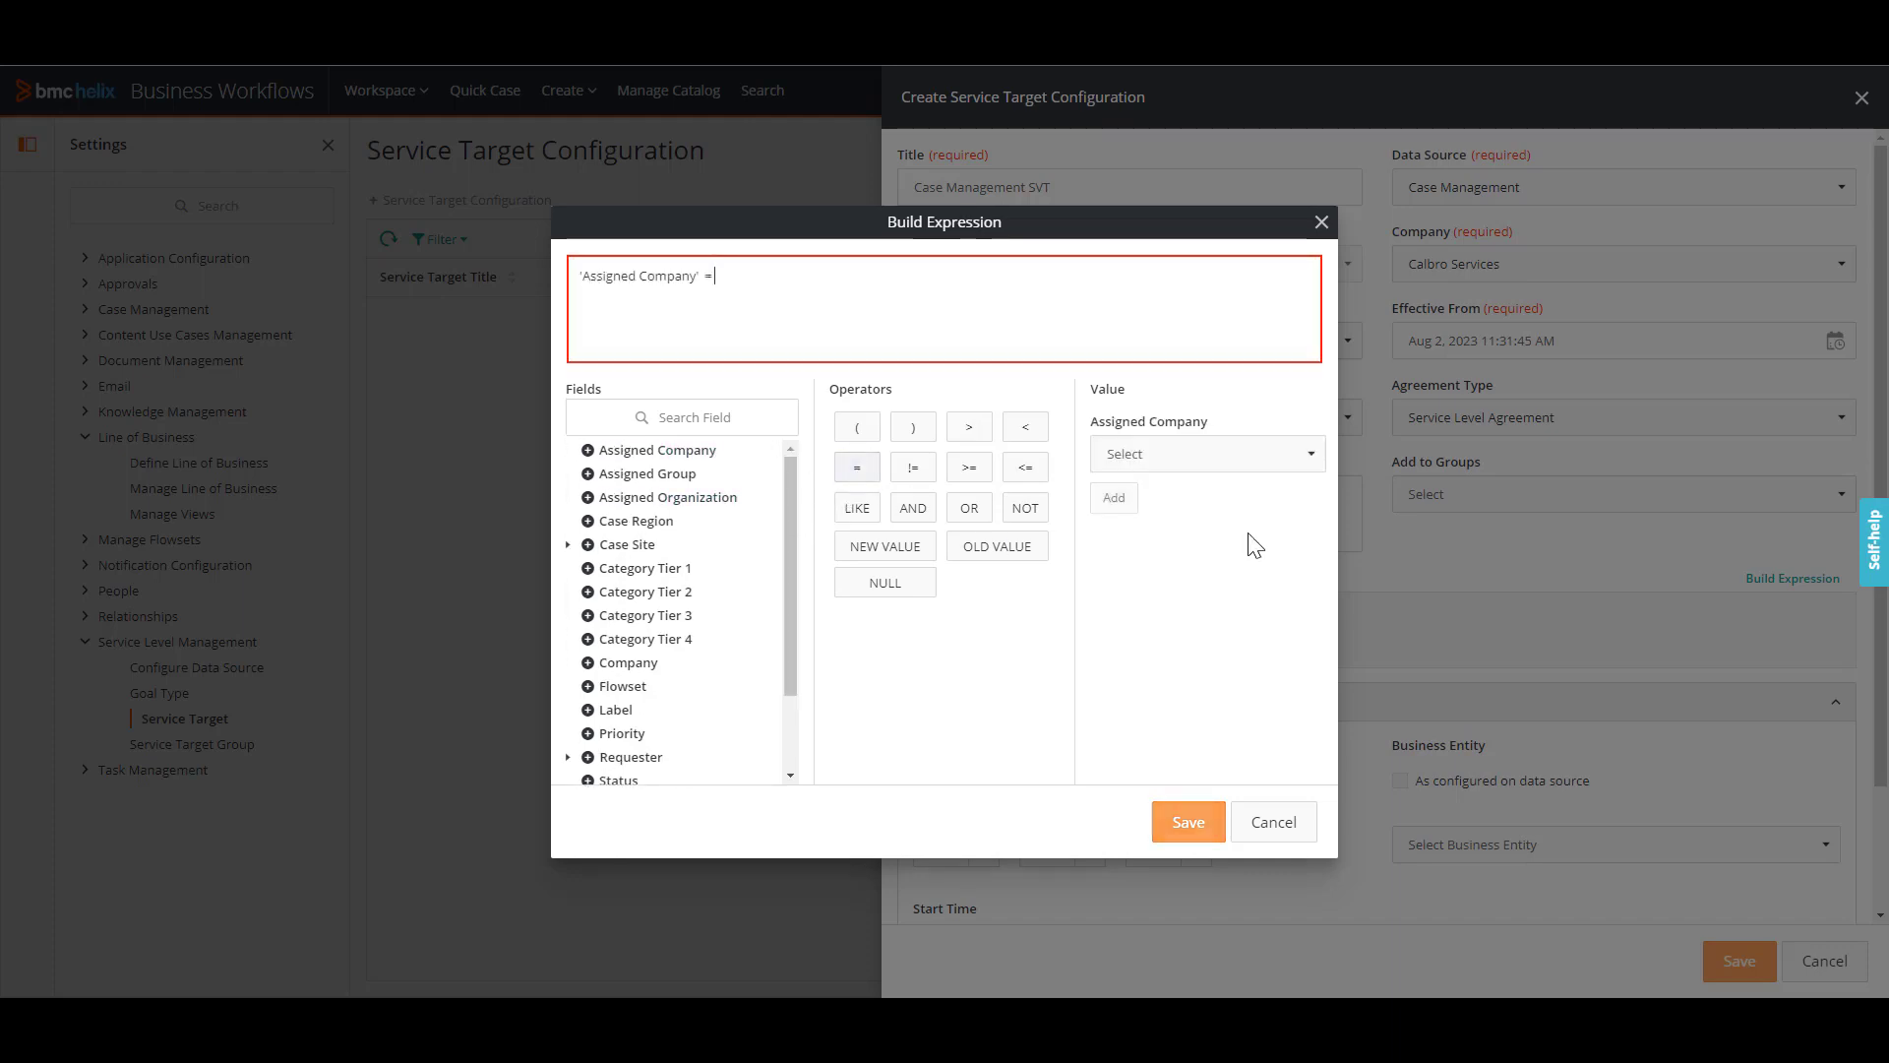
left_click(1201, 456)
left_click(1147, 602)
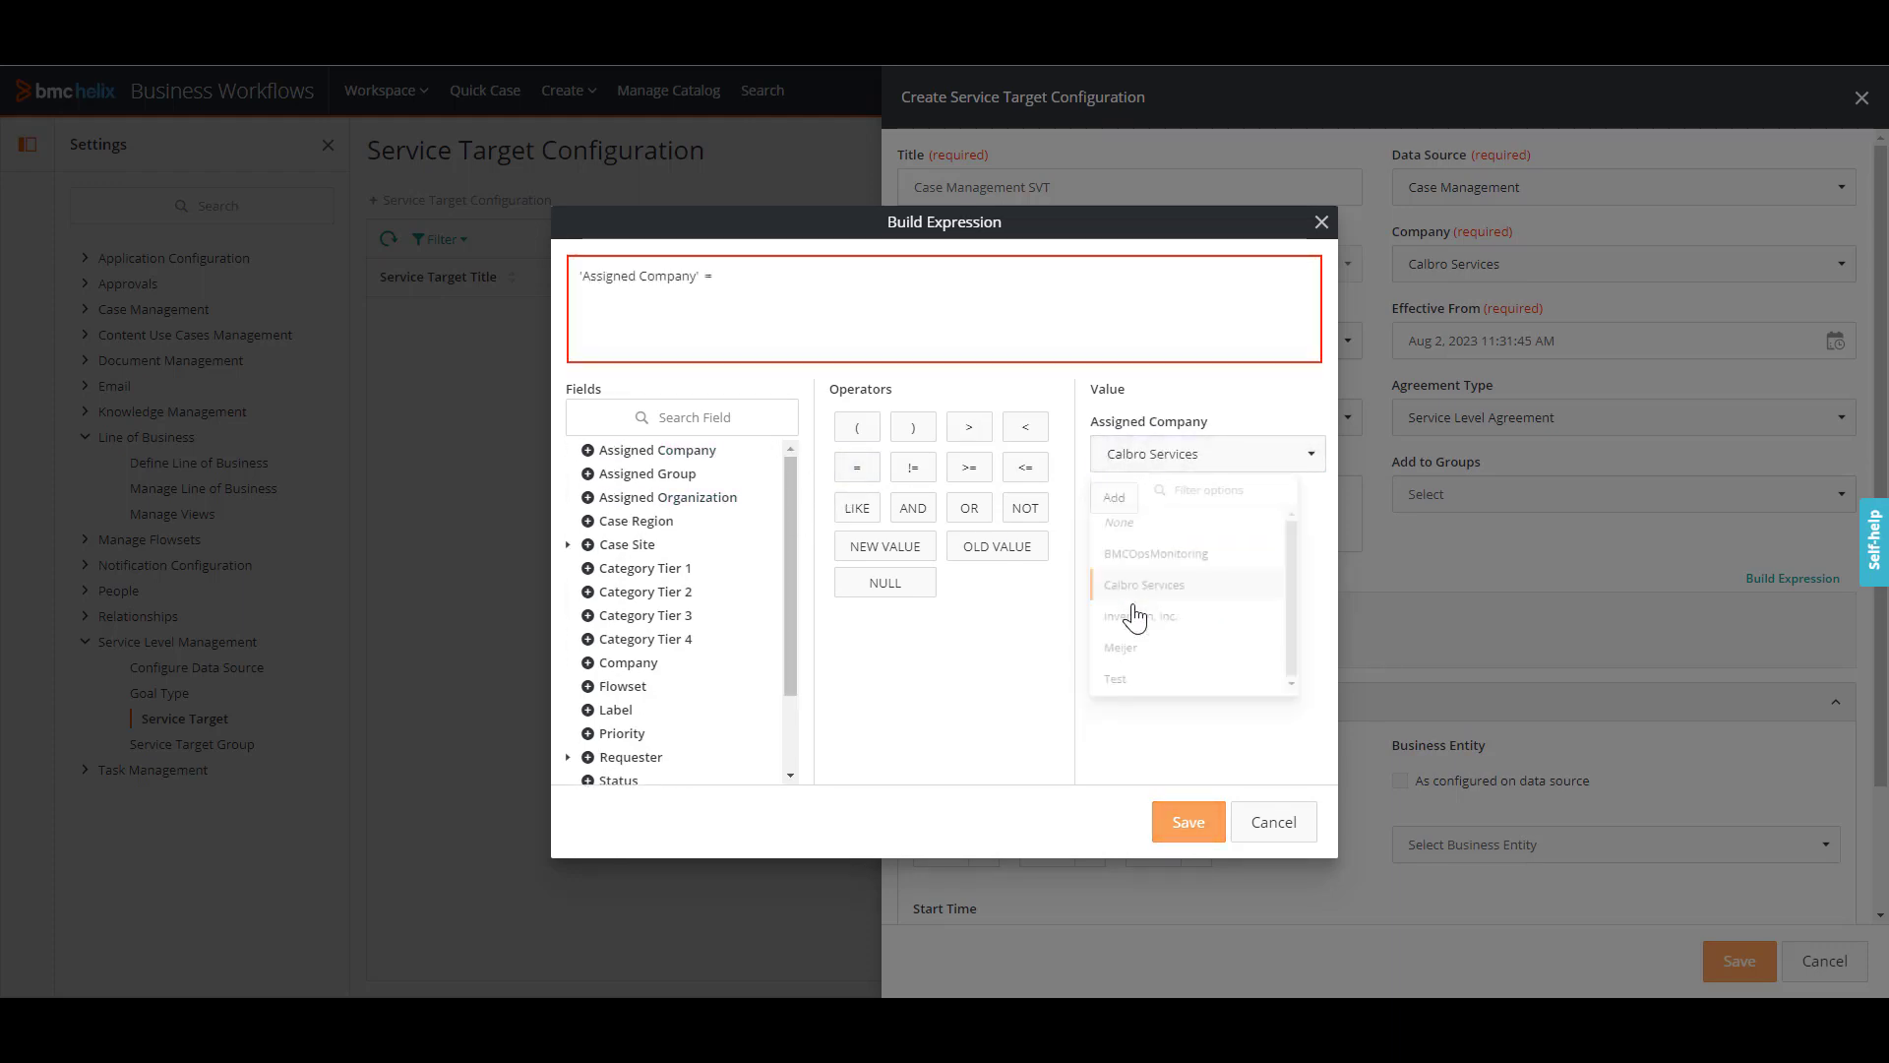
left_click(1114, 497)
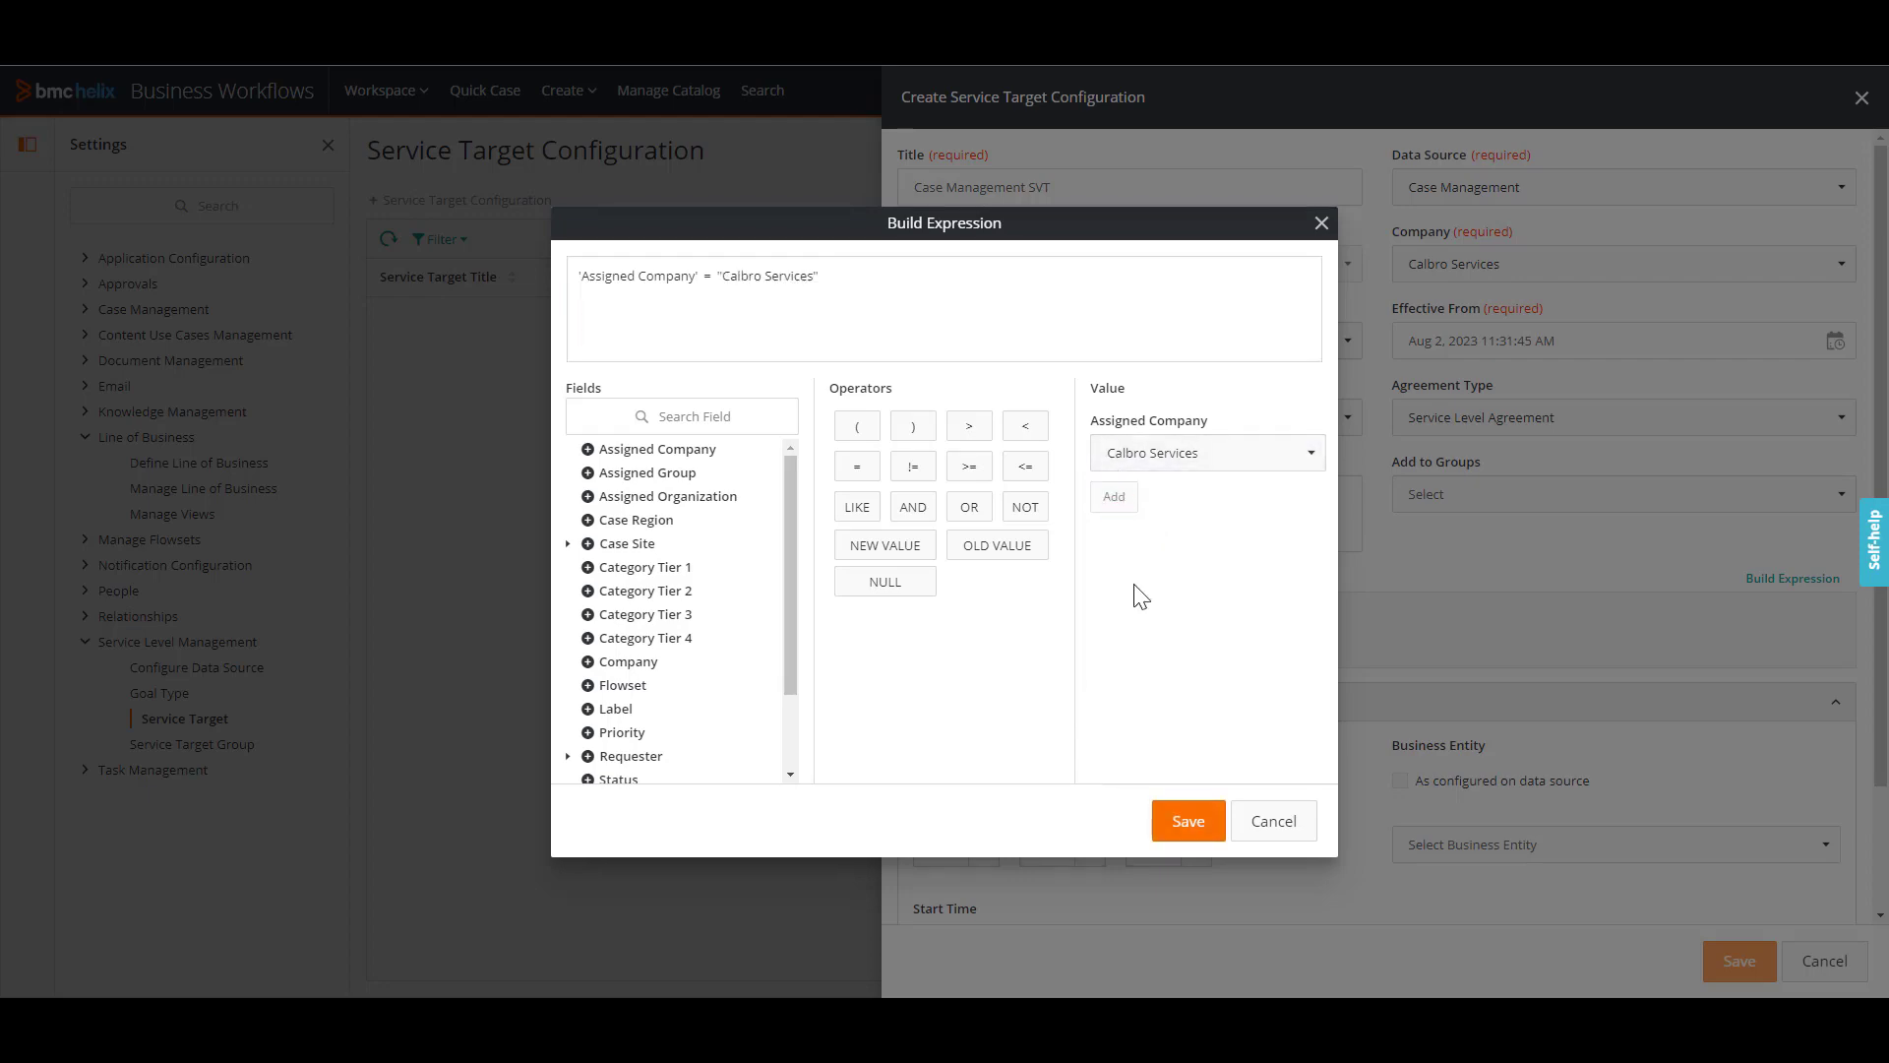
left_click(1188, 822)
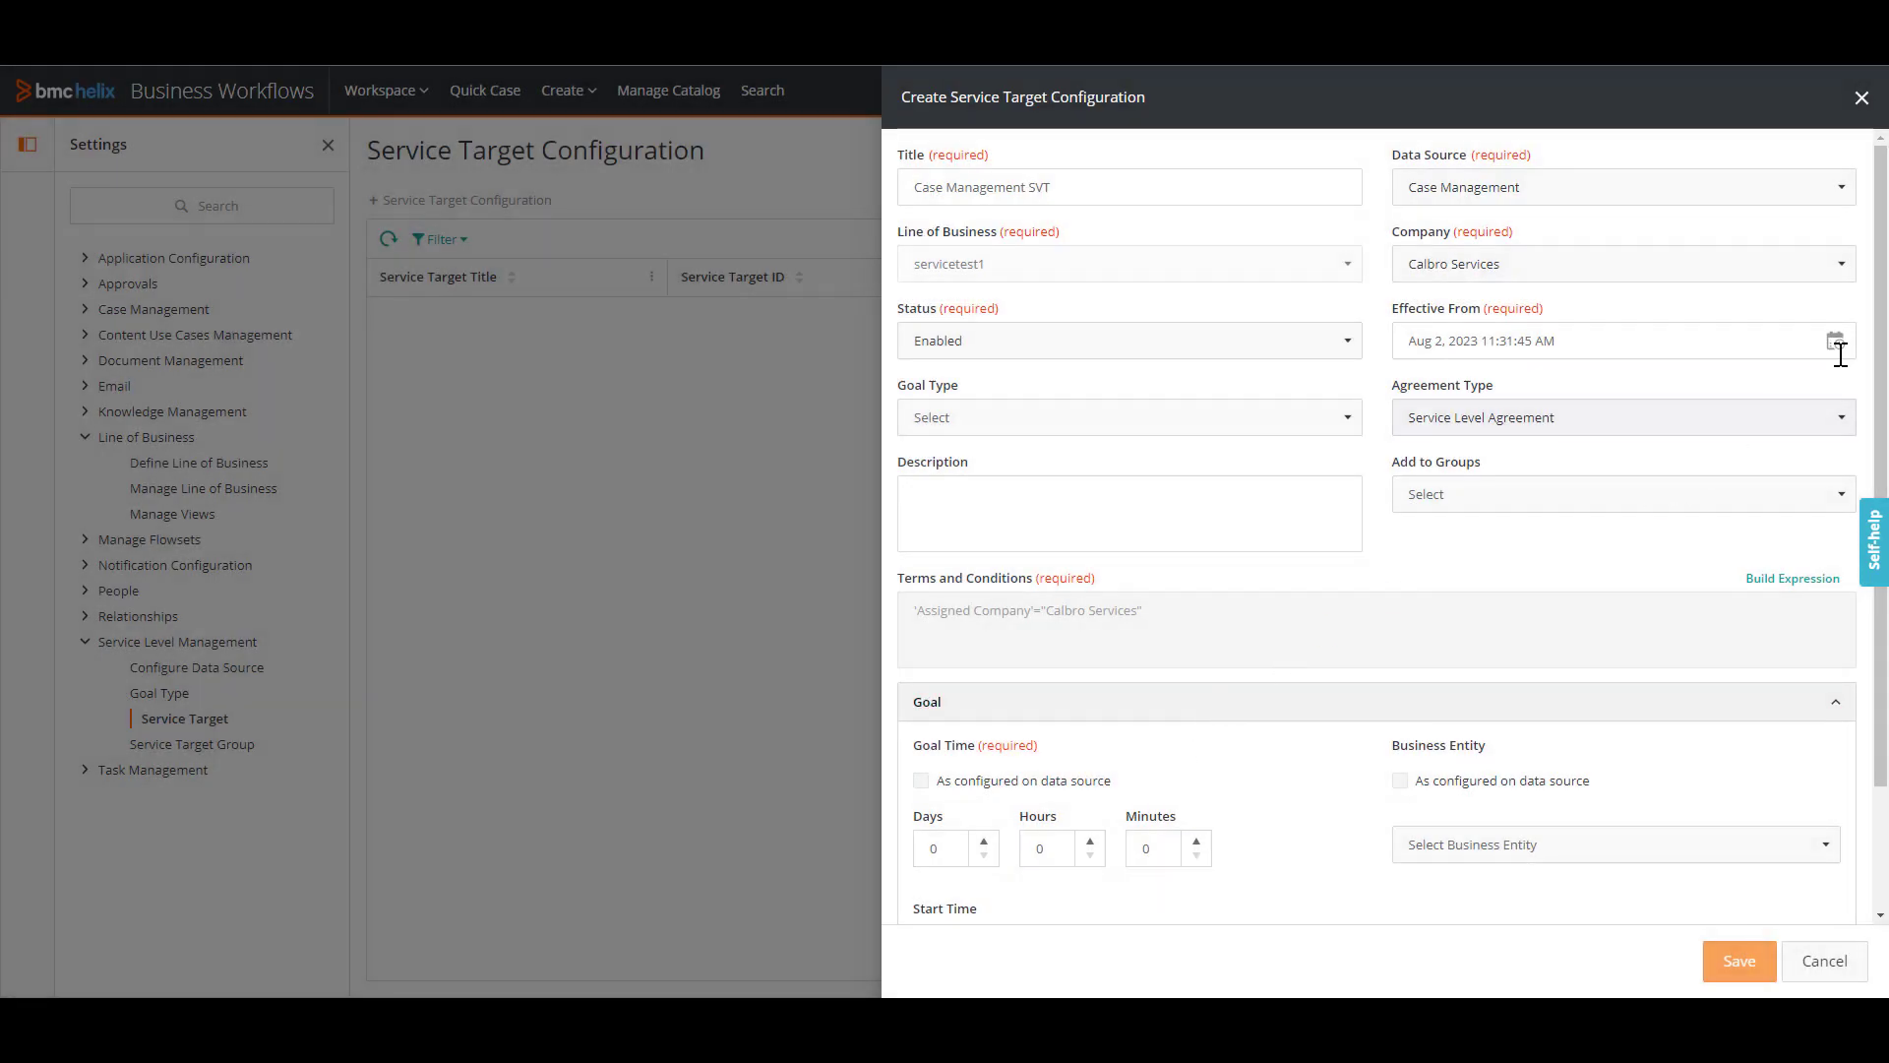
Set the goal time to 2 hours and open the service target's measurement criteria.
scroll(1870, 506, "down", 2)
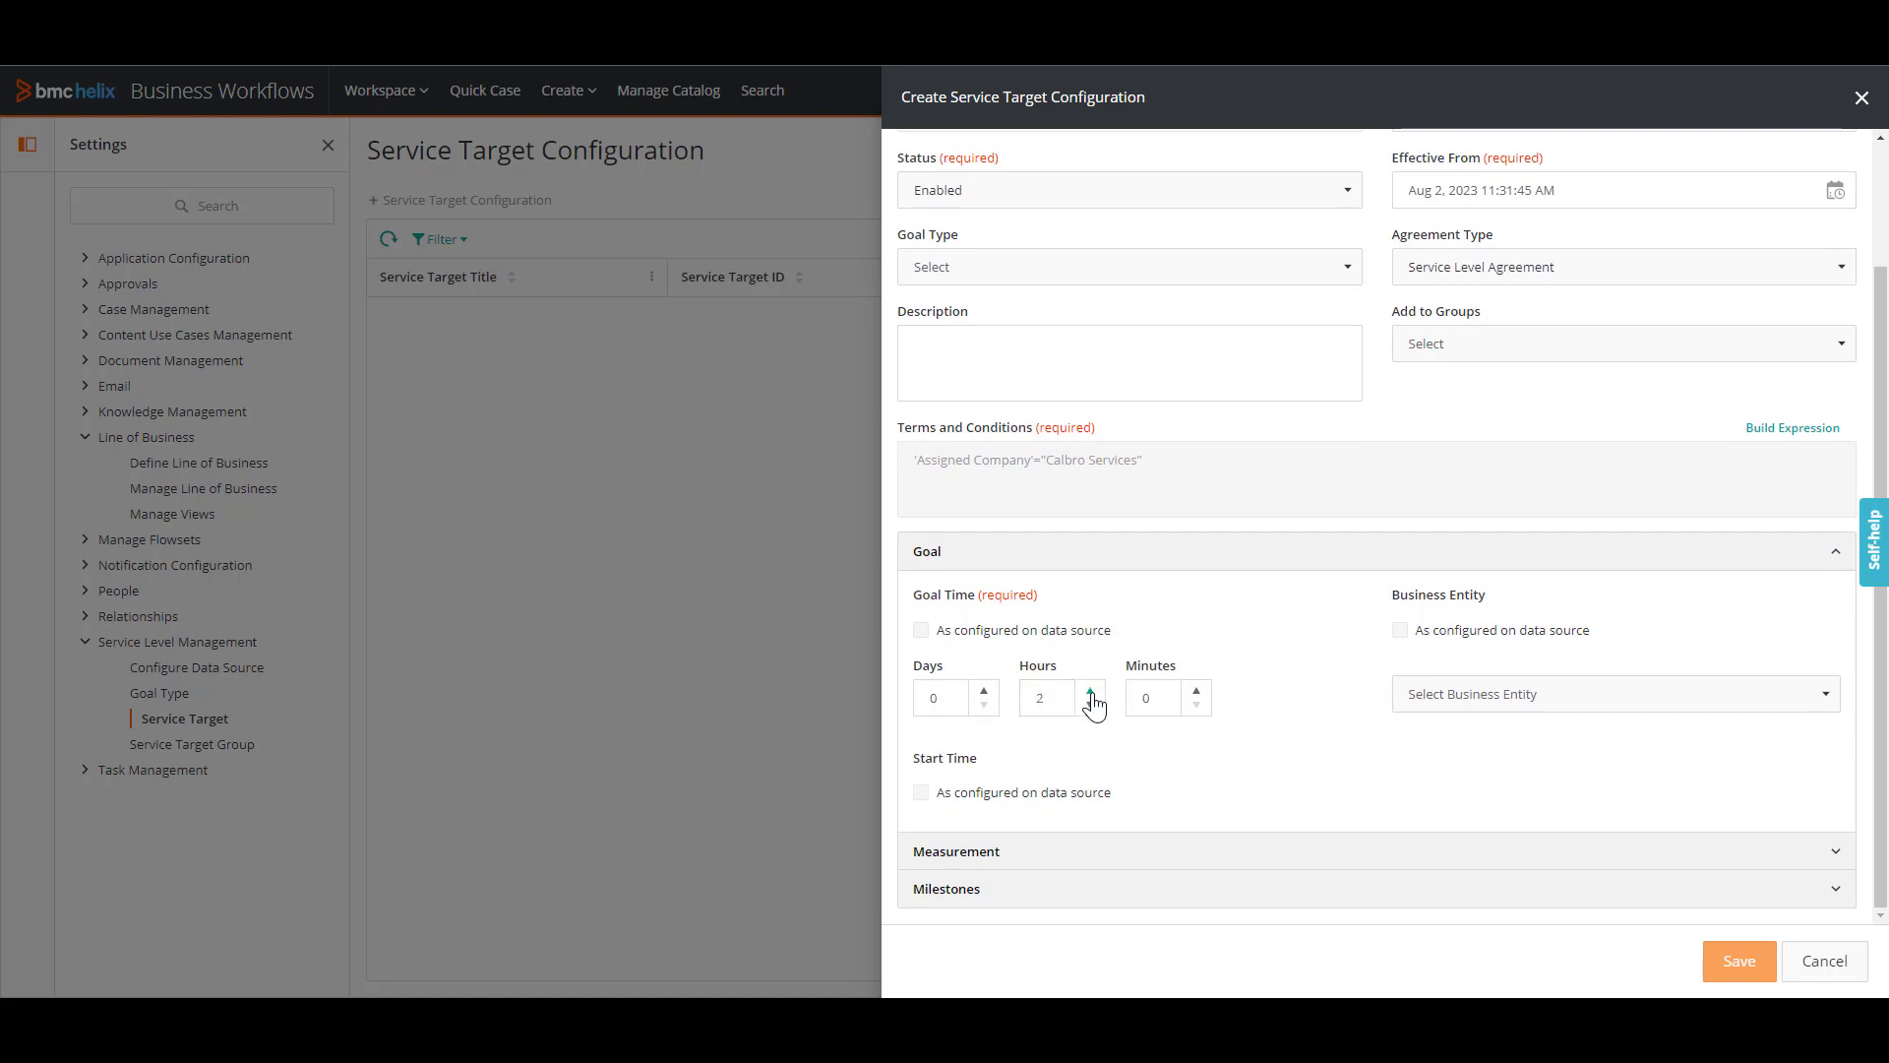
left_click(984, 851)
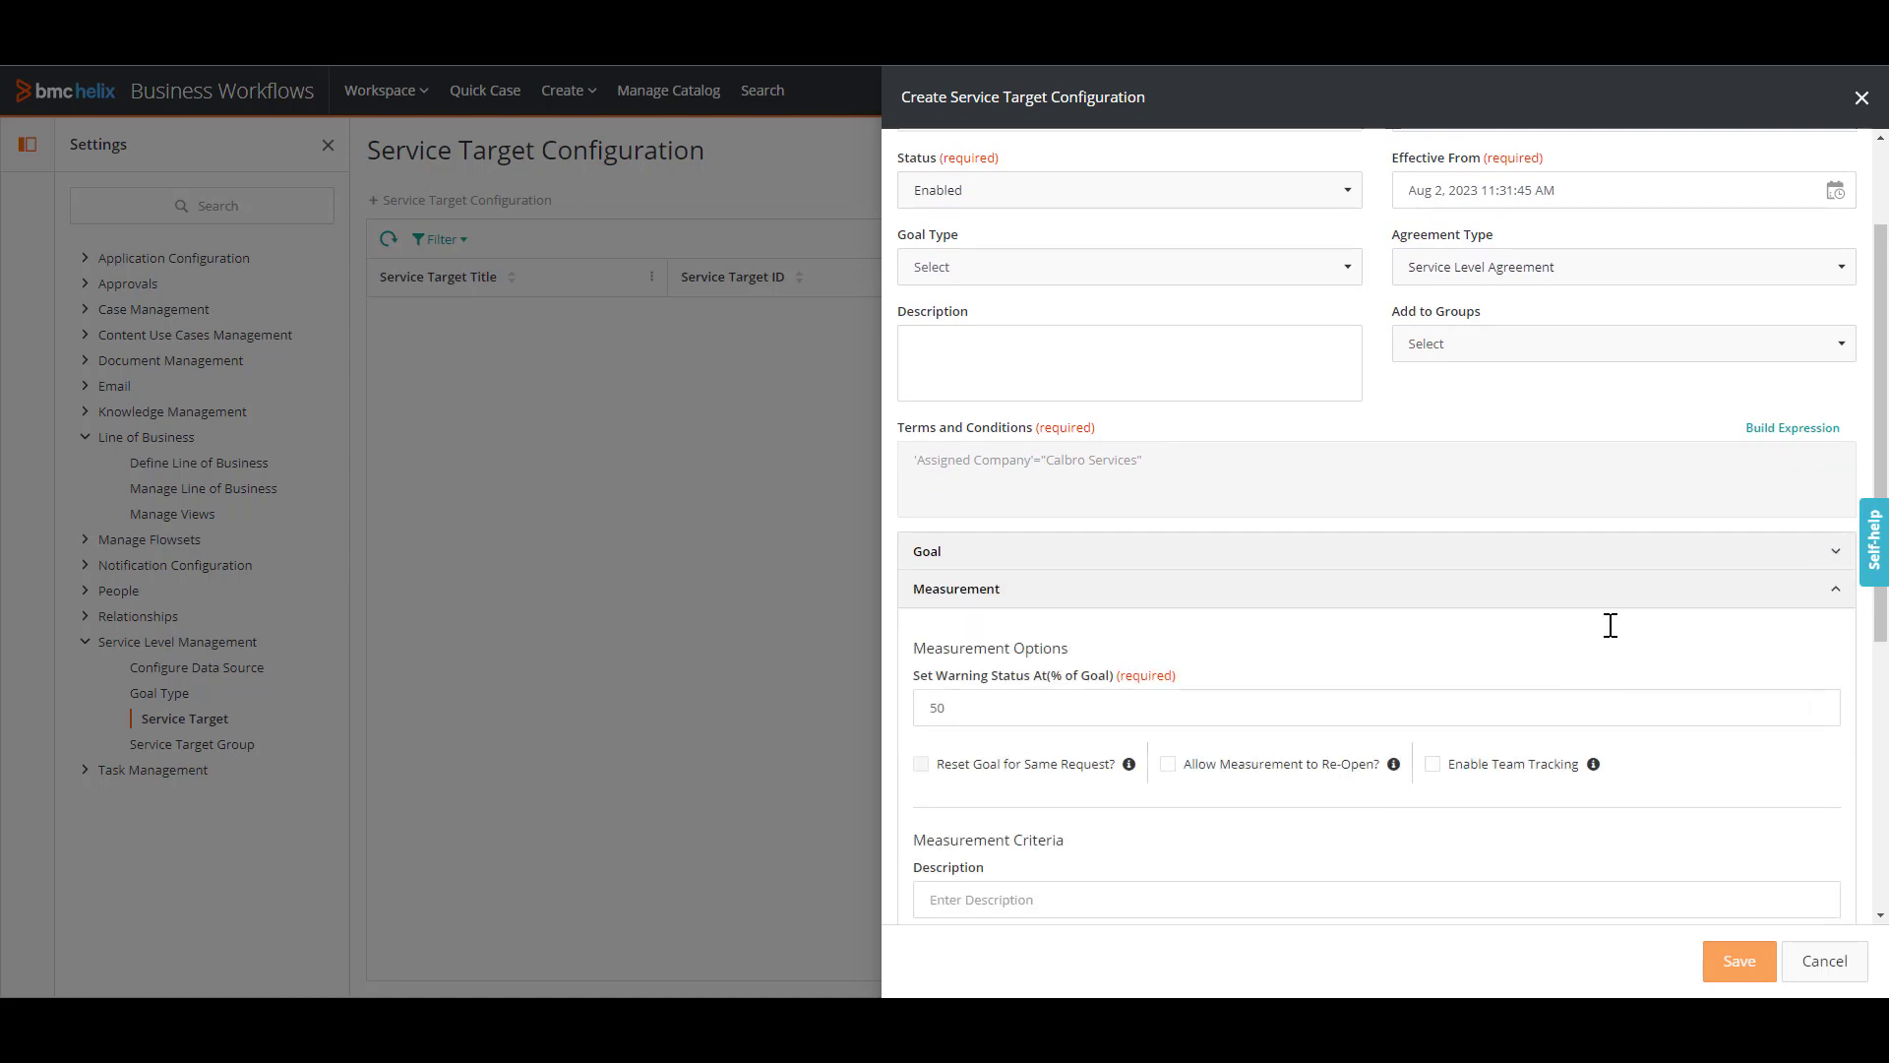
scroll(1229, 466, "down", 5)
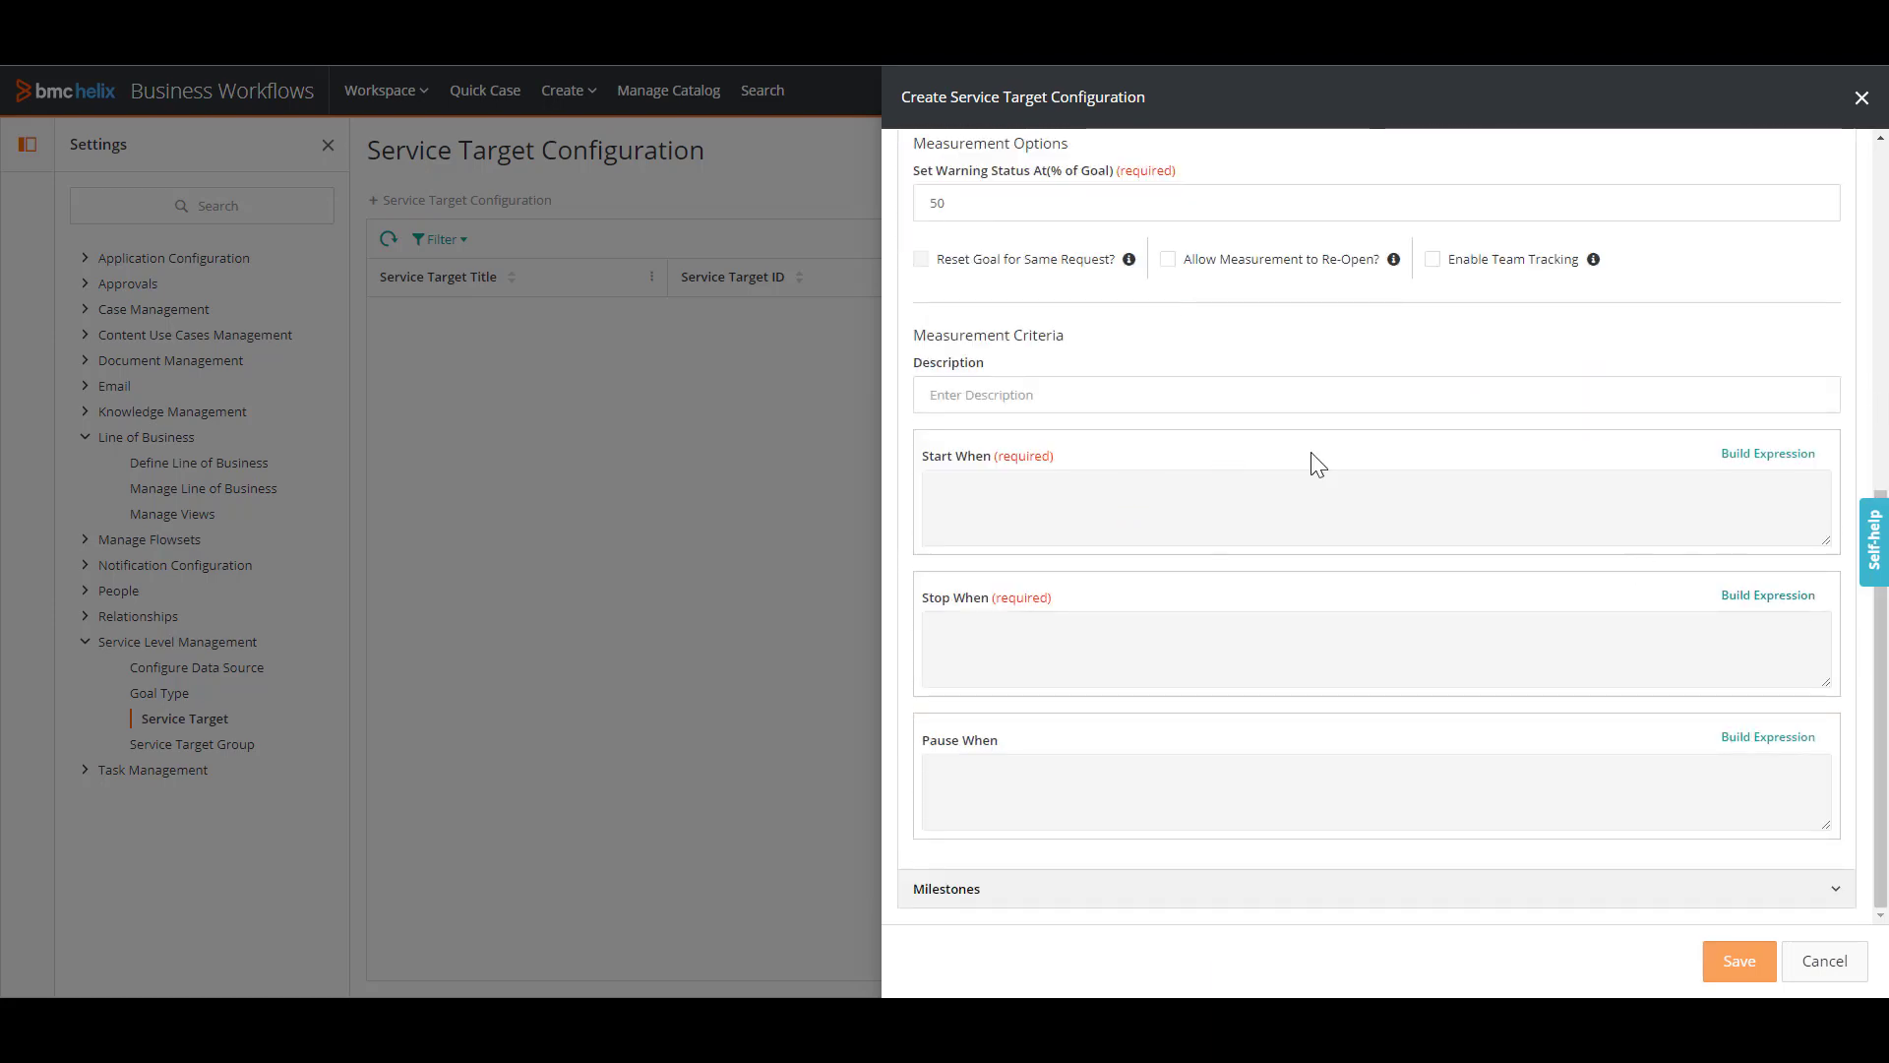
Start the Start When expression with the condition 'Priority' = "Critical".
left_click(1743, 456)
left_click_drag(787, 527, 793, 618)
left_click(624, 635)
left_click(857, 466)
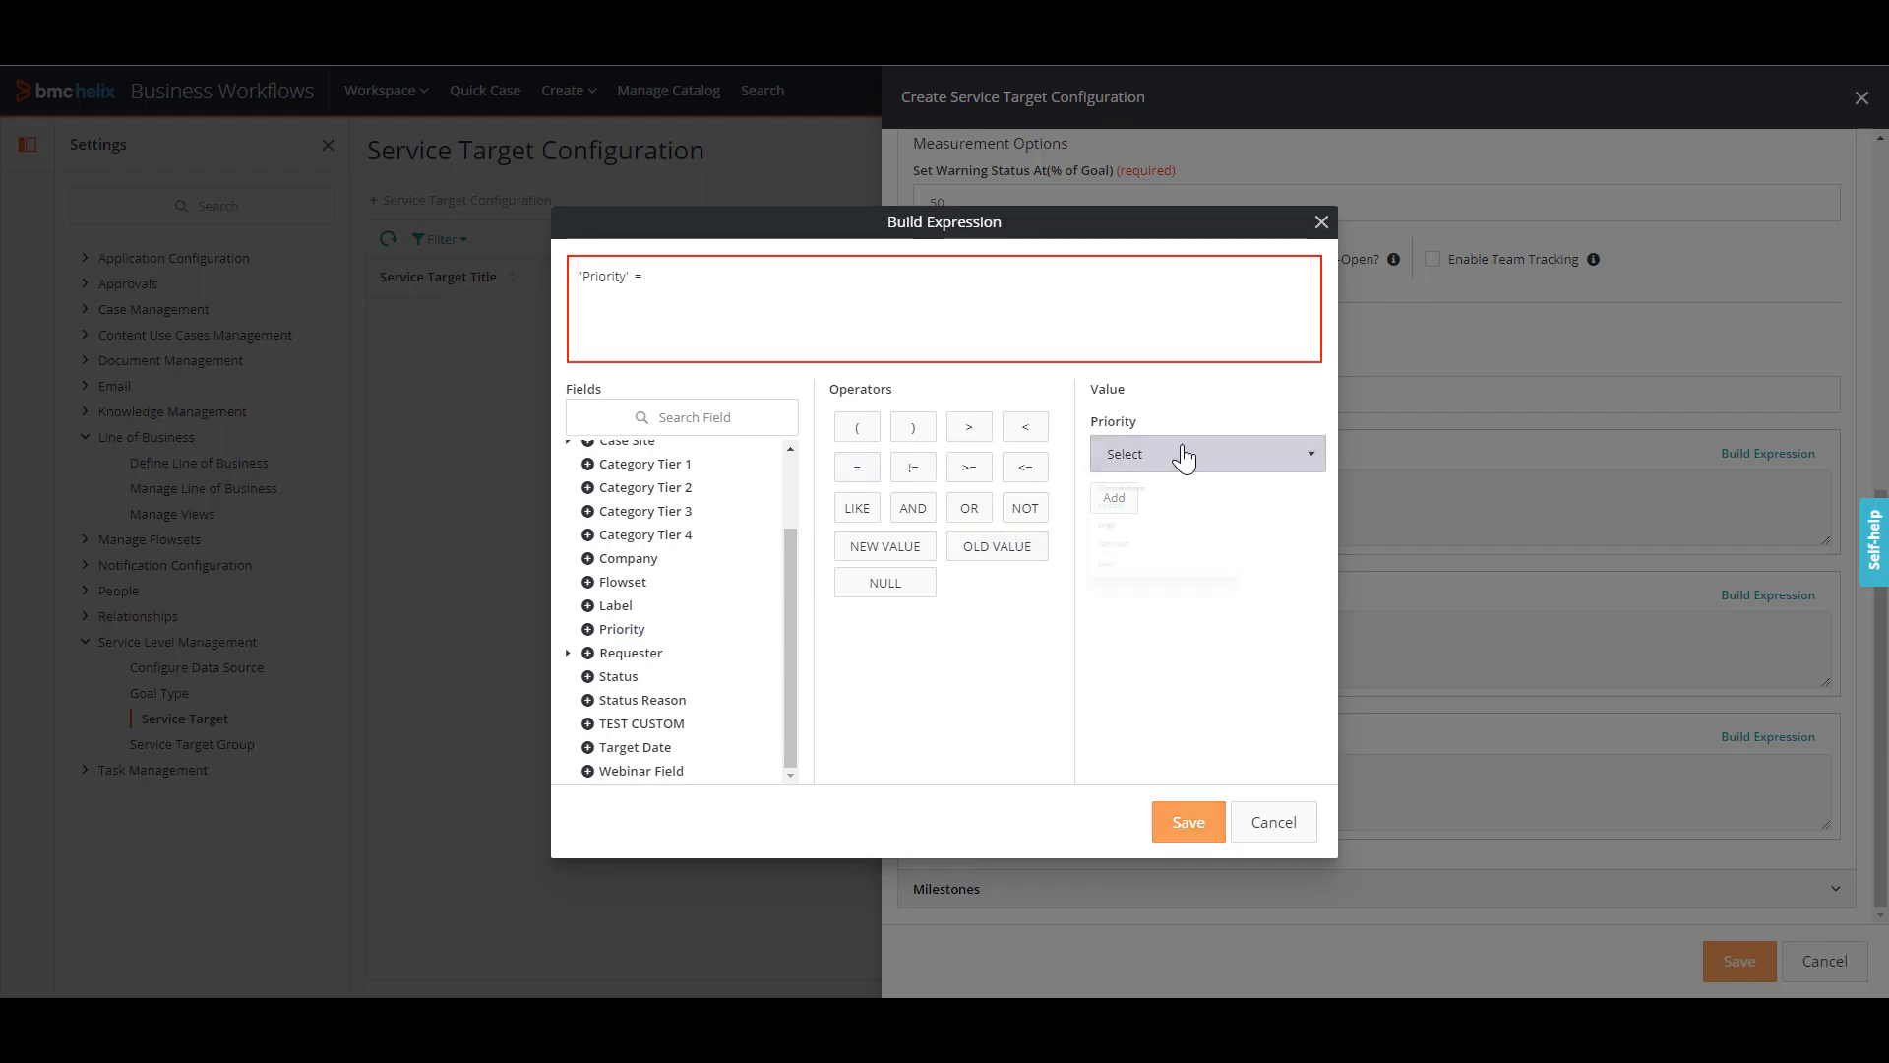
left_click(1139, 532)
left_click(1118, 506)
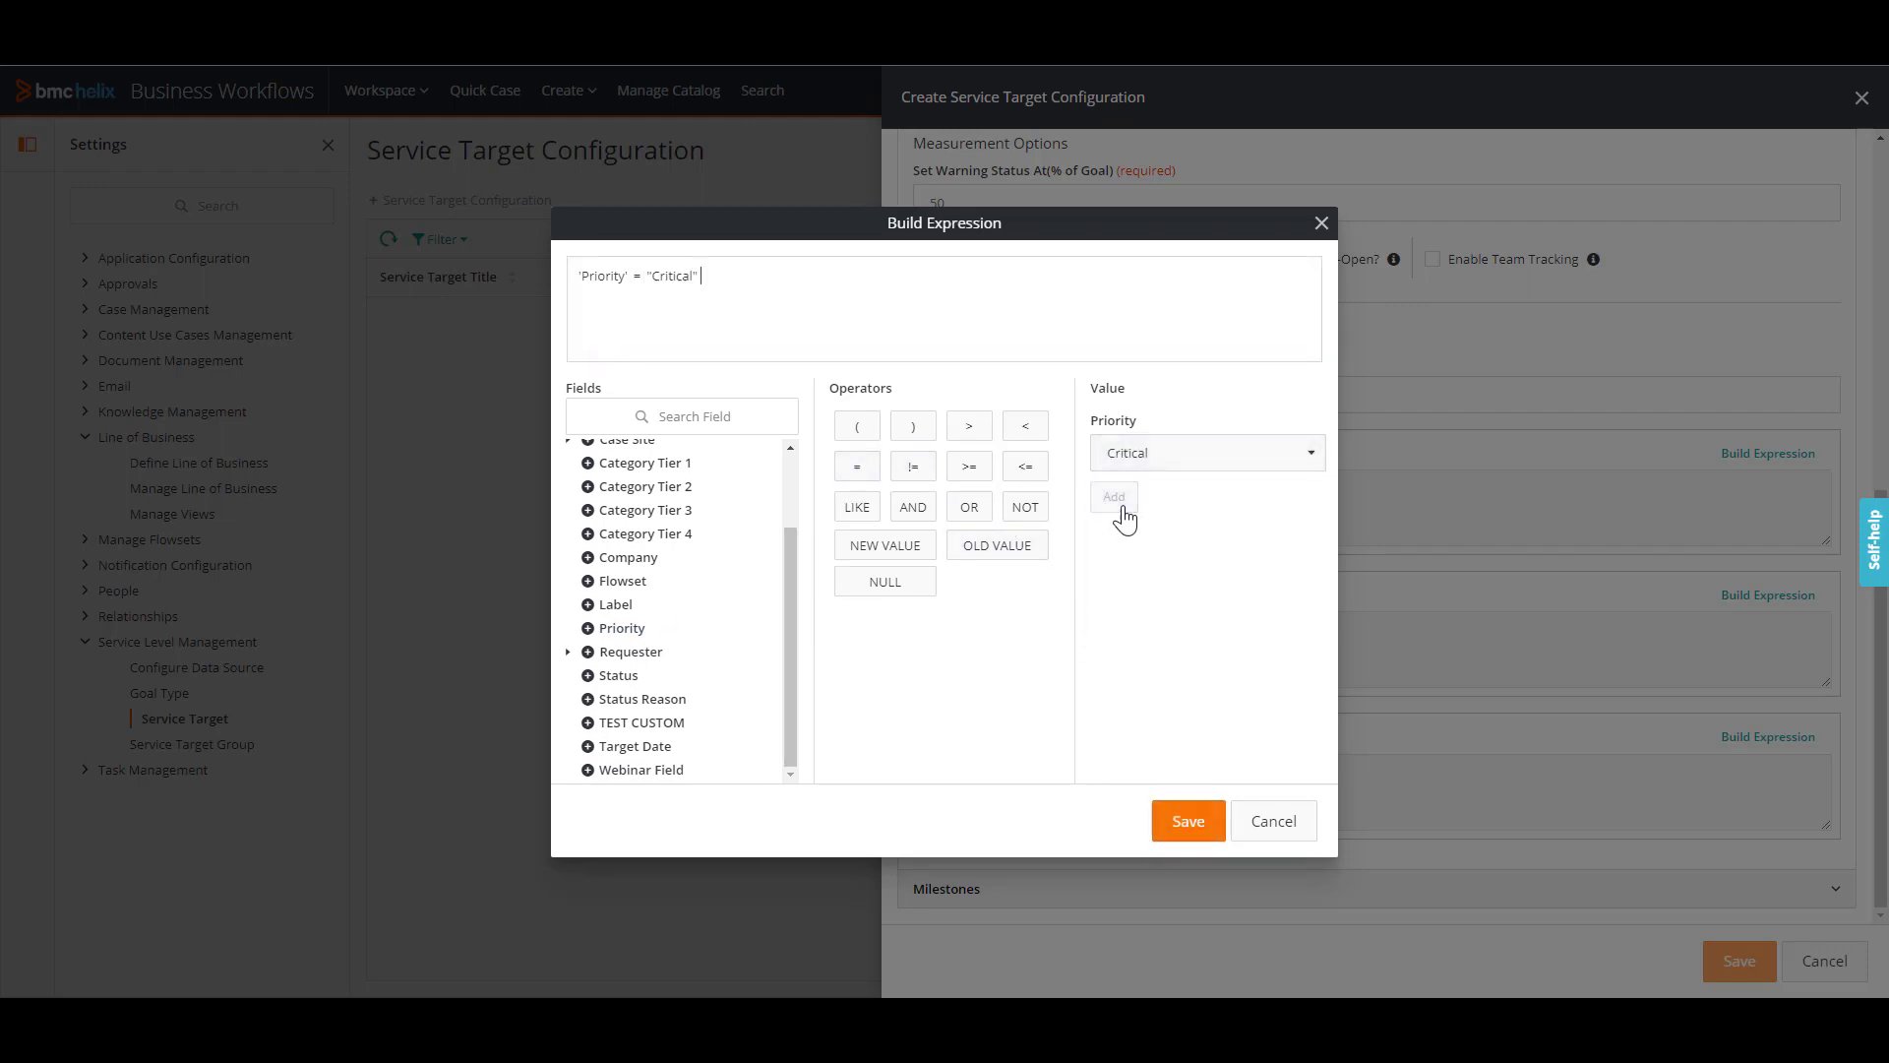
Extend the Start When expression with AND 'Assigned Group' = "Webinar Group" and save it.
left_click(913, 507)
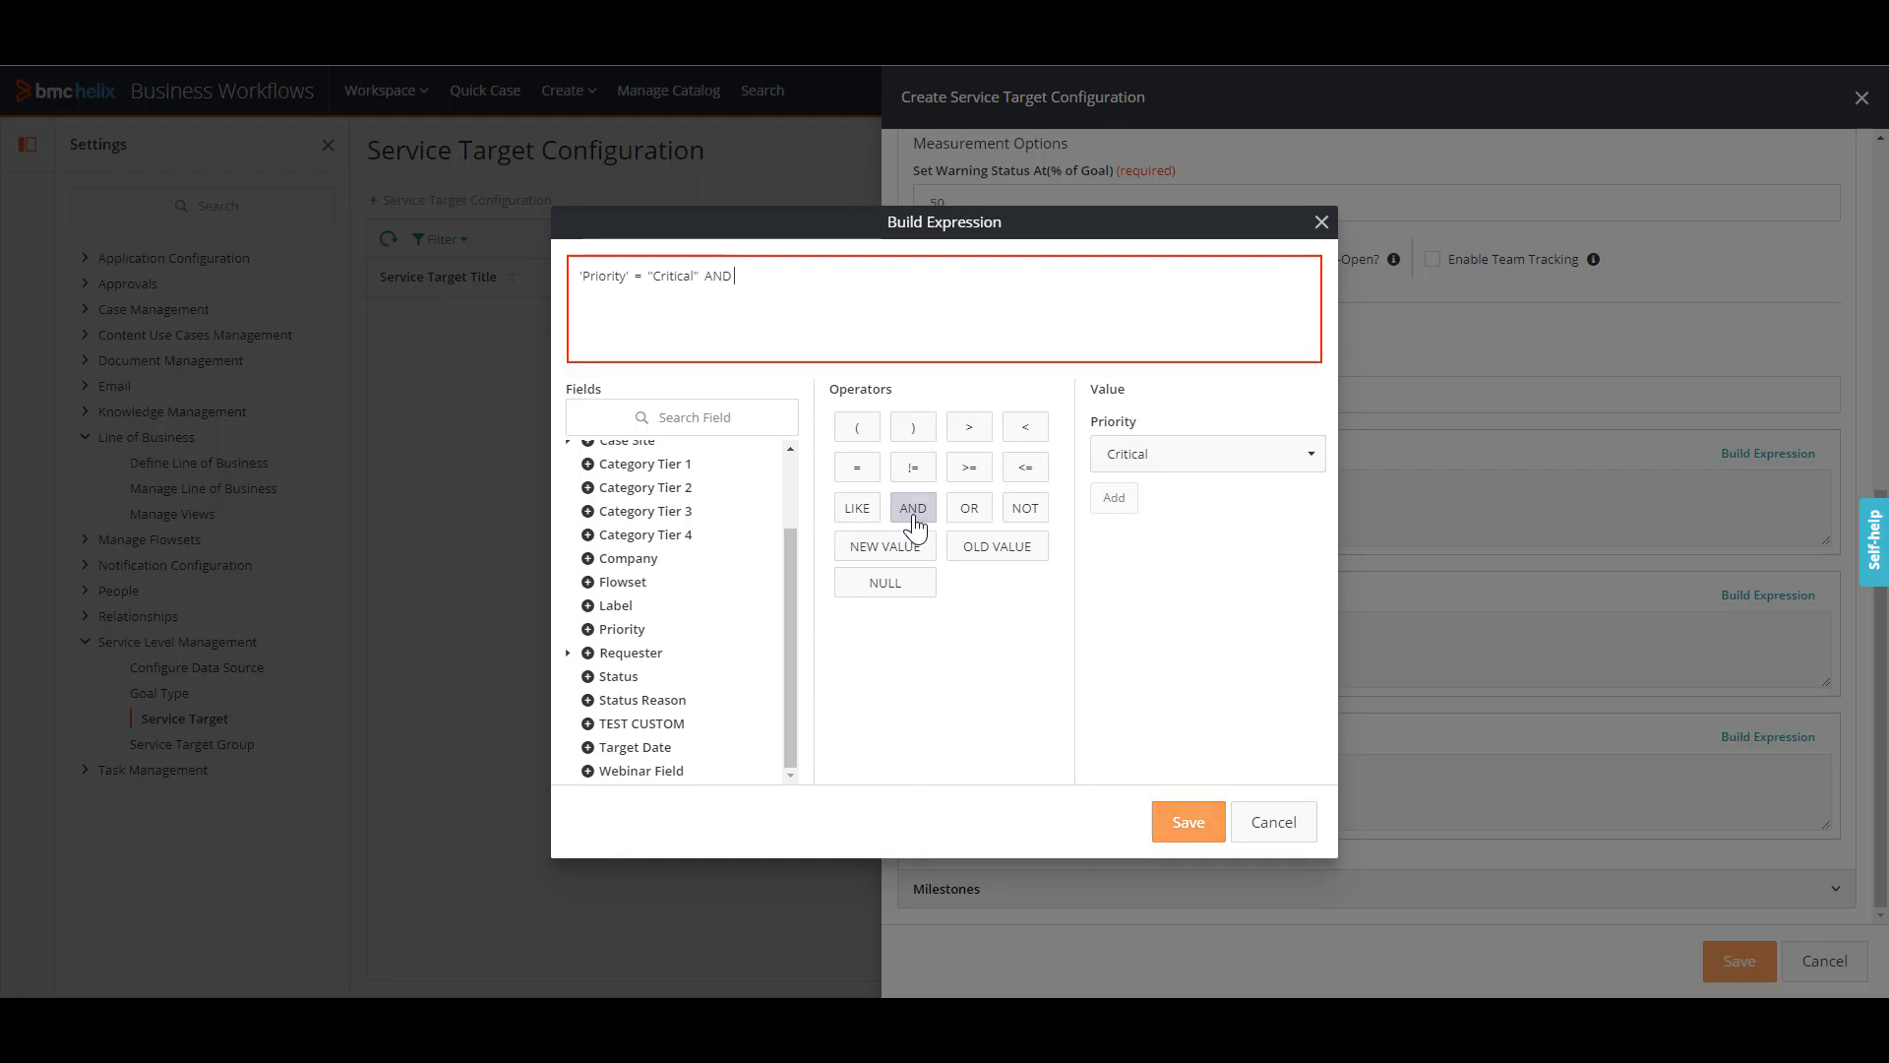
left_click_drag(789, 576, 787, 511)
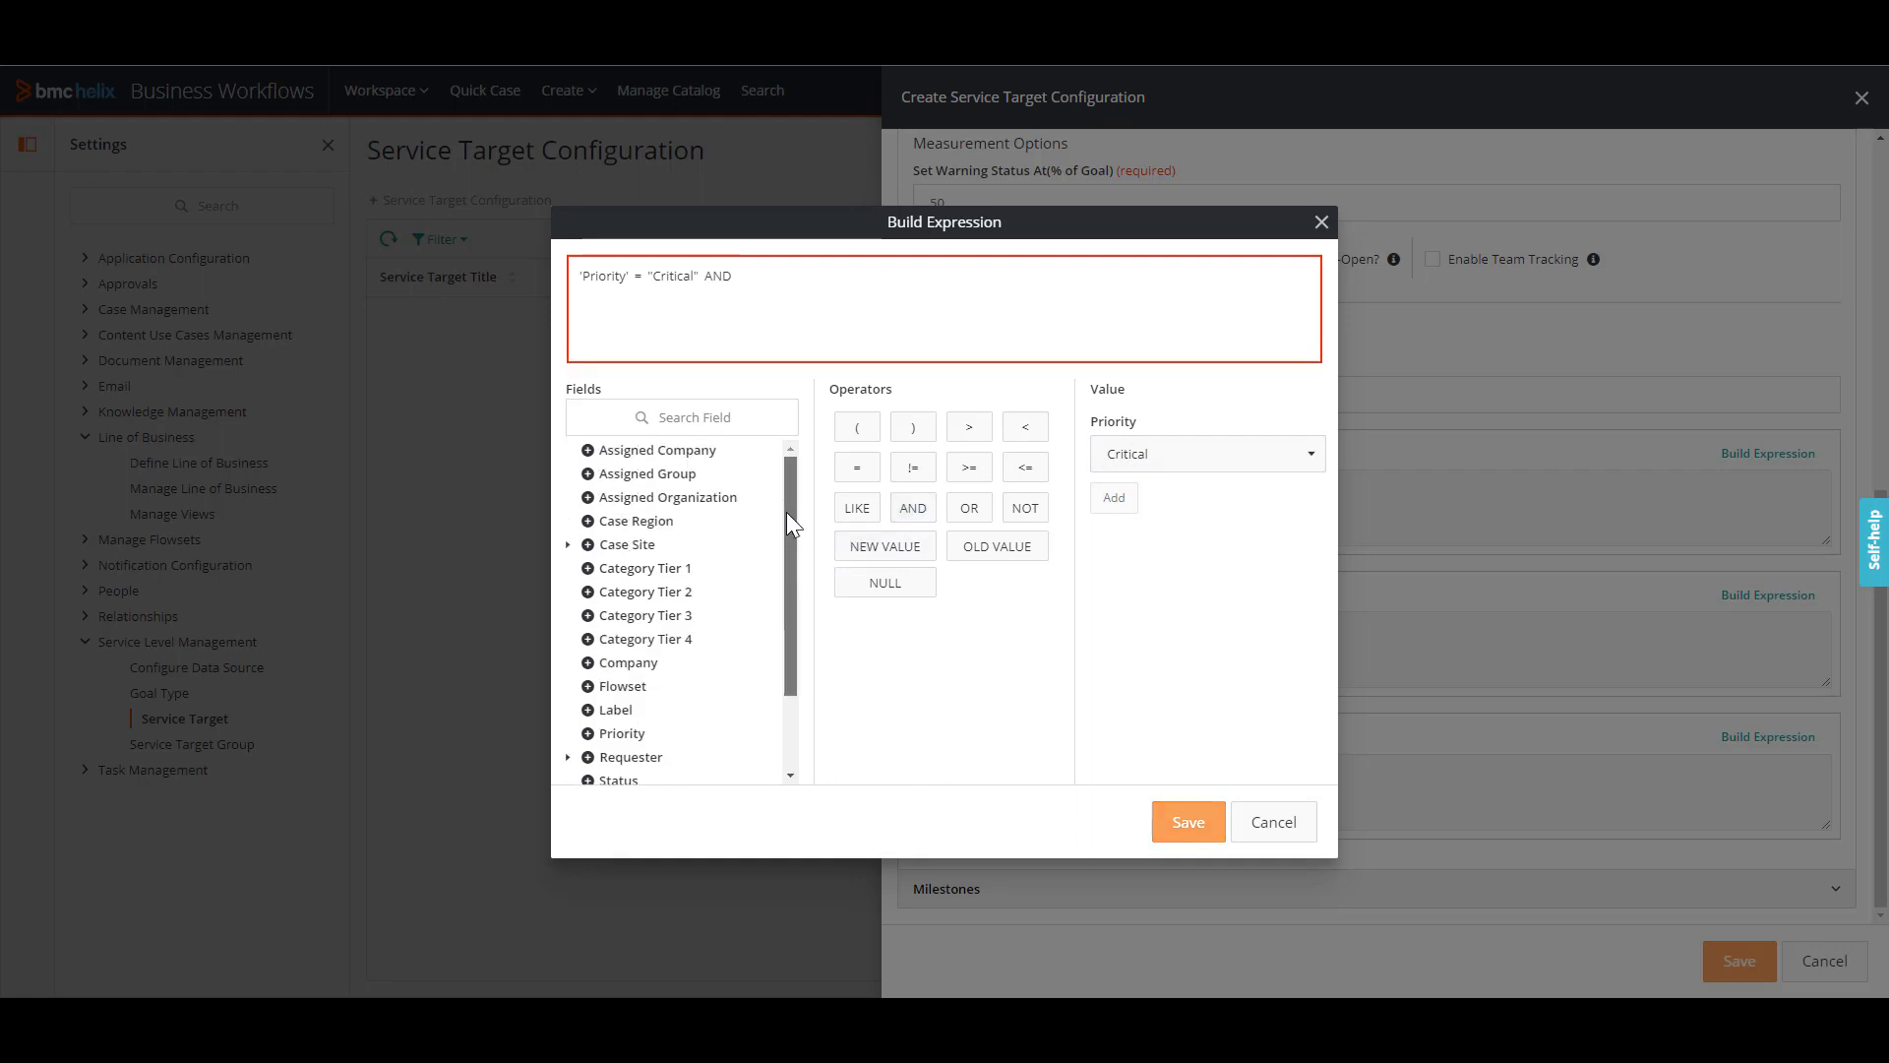
left_click(620, 479)
left_click(857, 466)
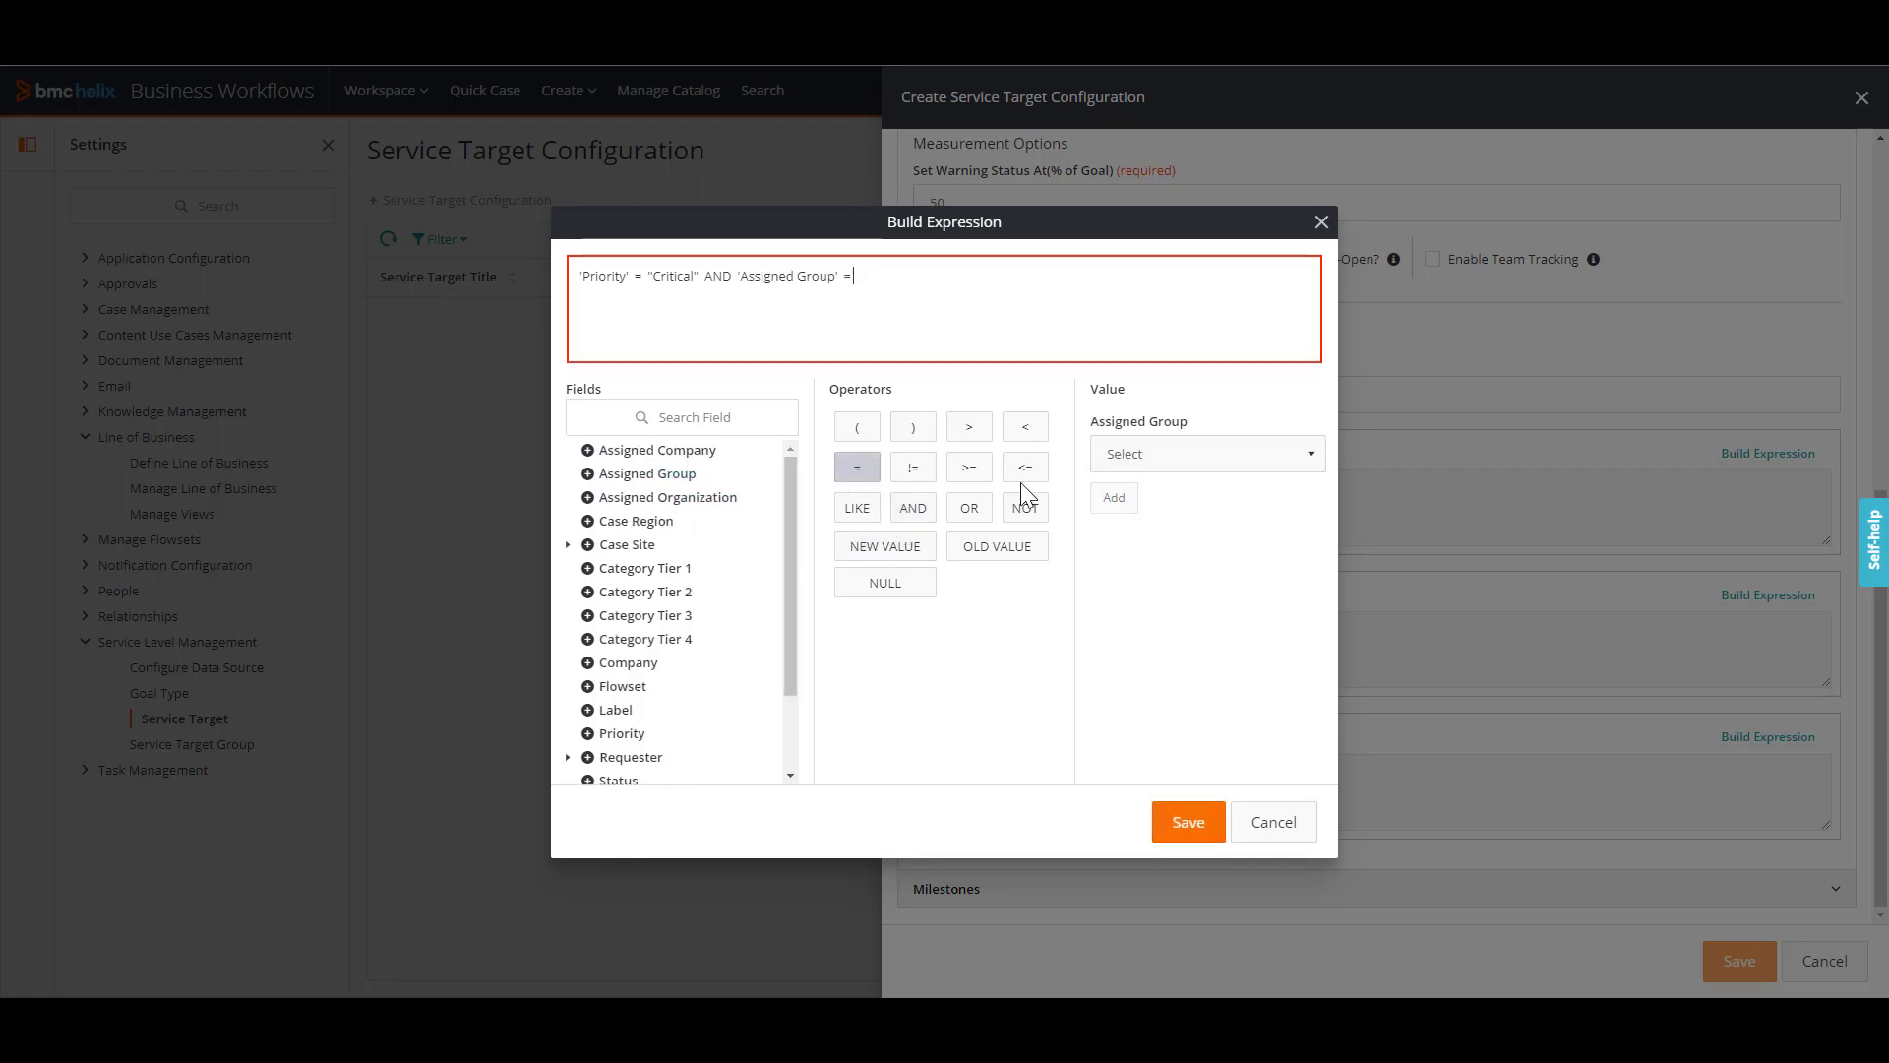
left_click(1153, 455)
left_click(1153, 564)
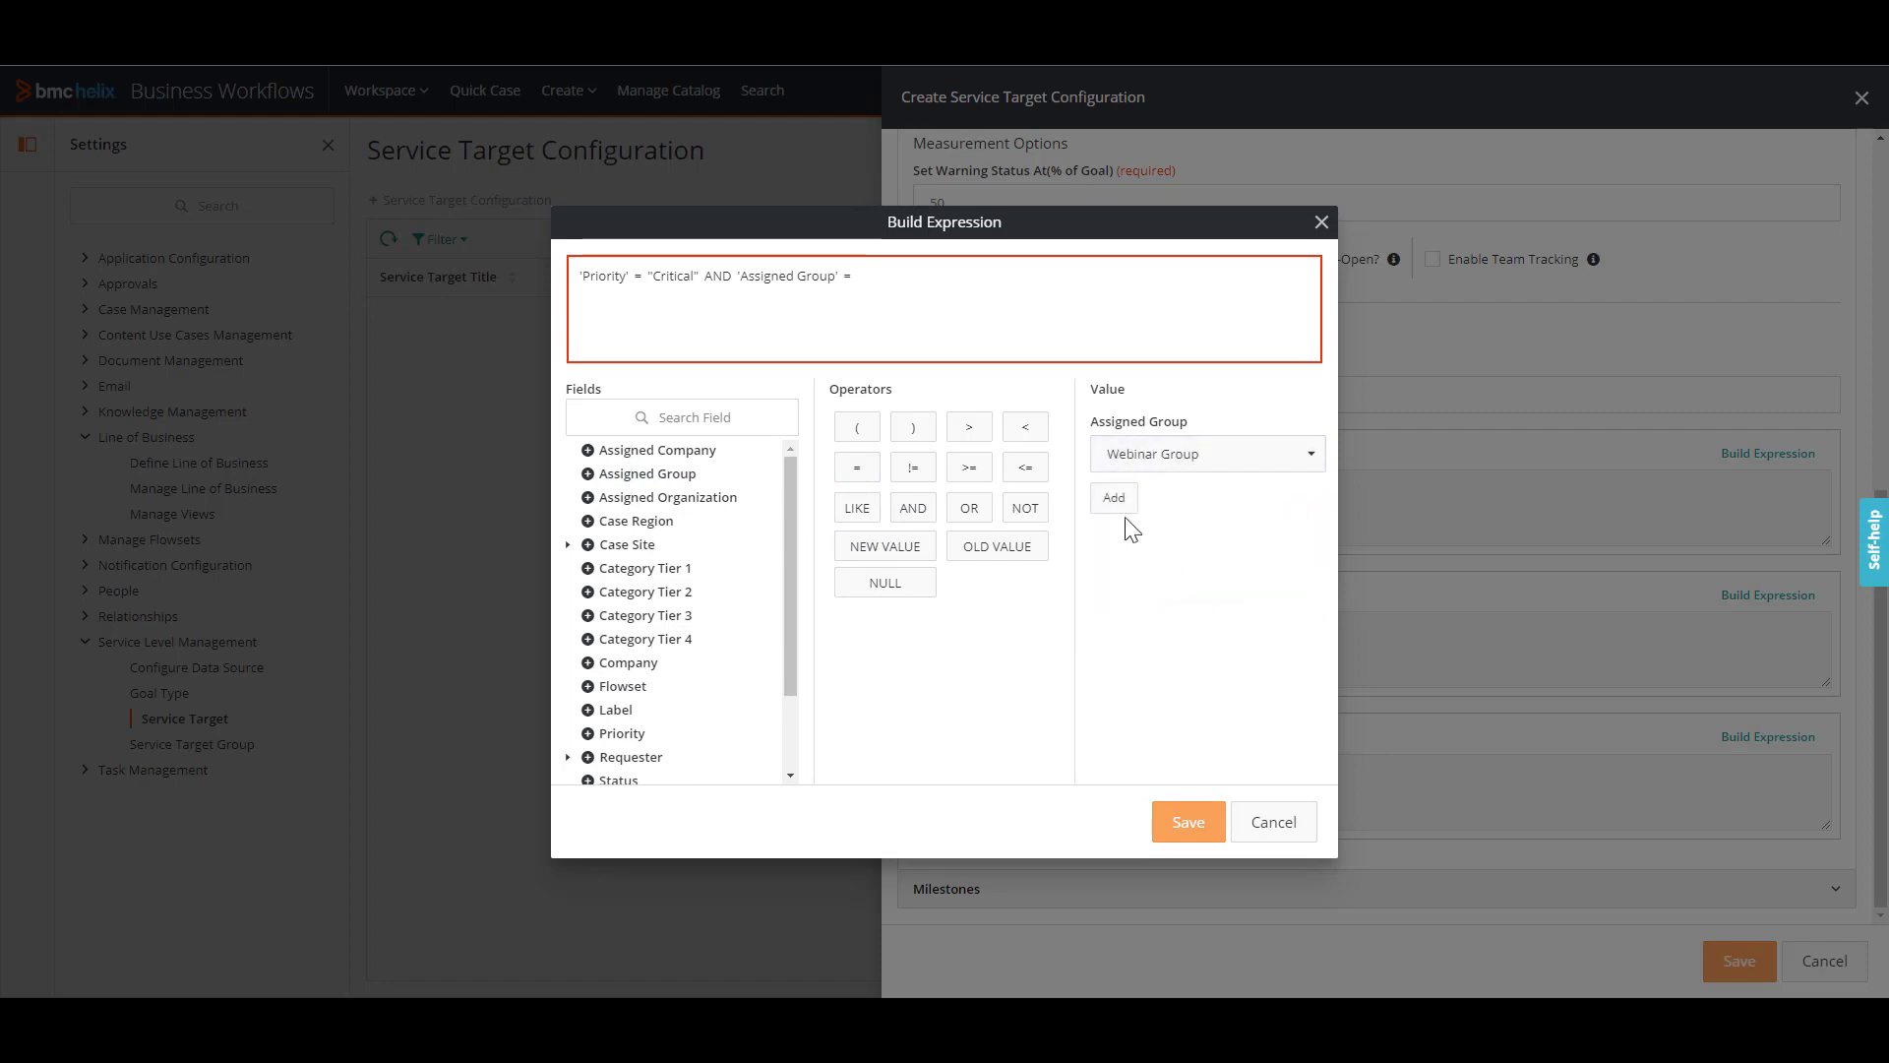
left_click(1114, 497)
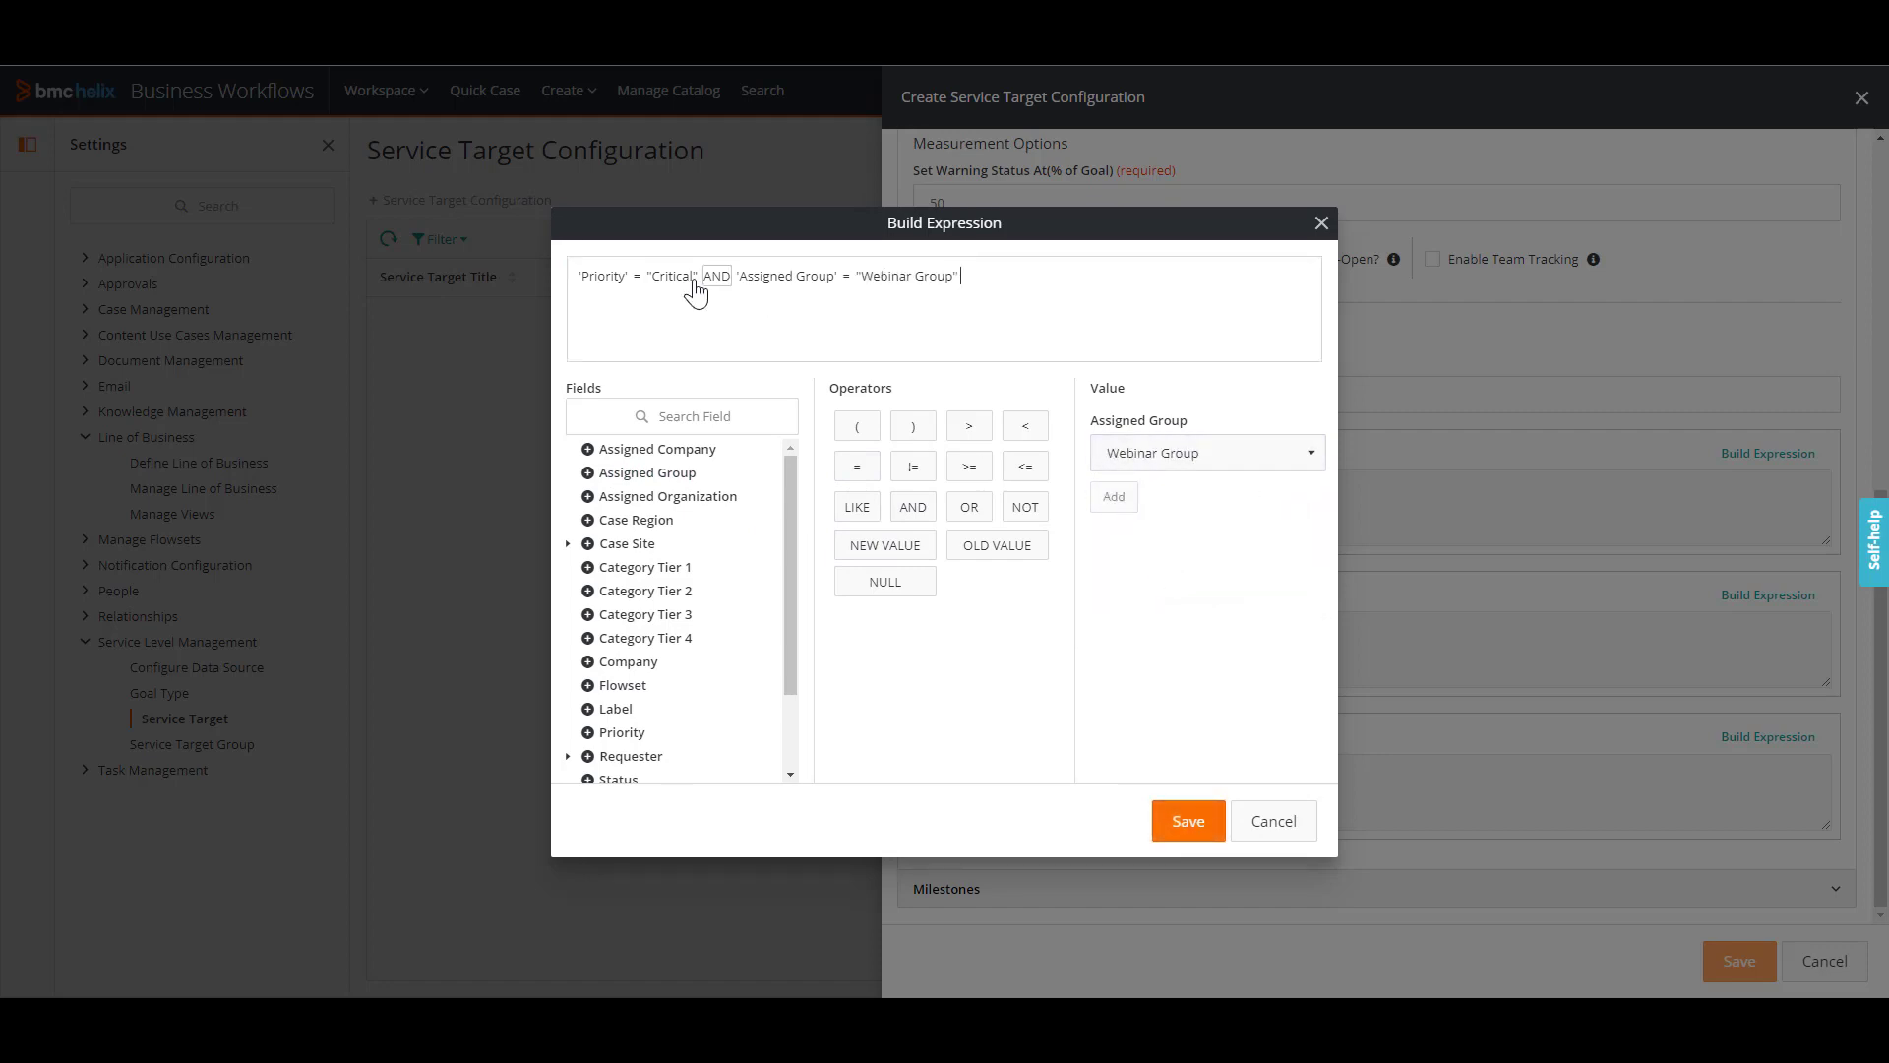
left_click(1199, 825)
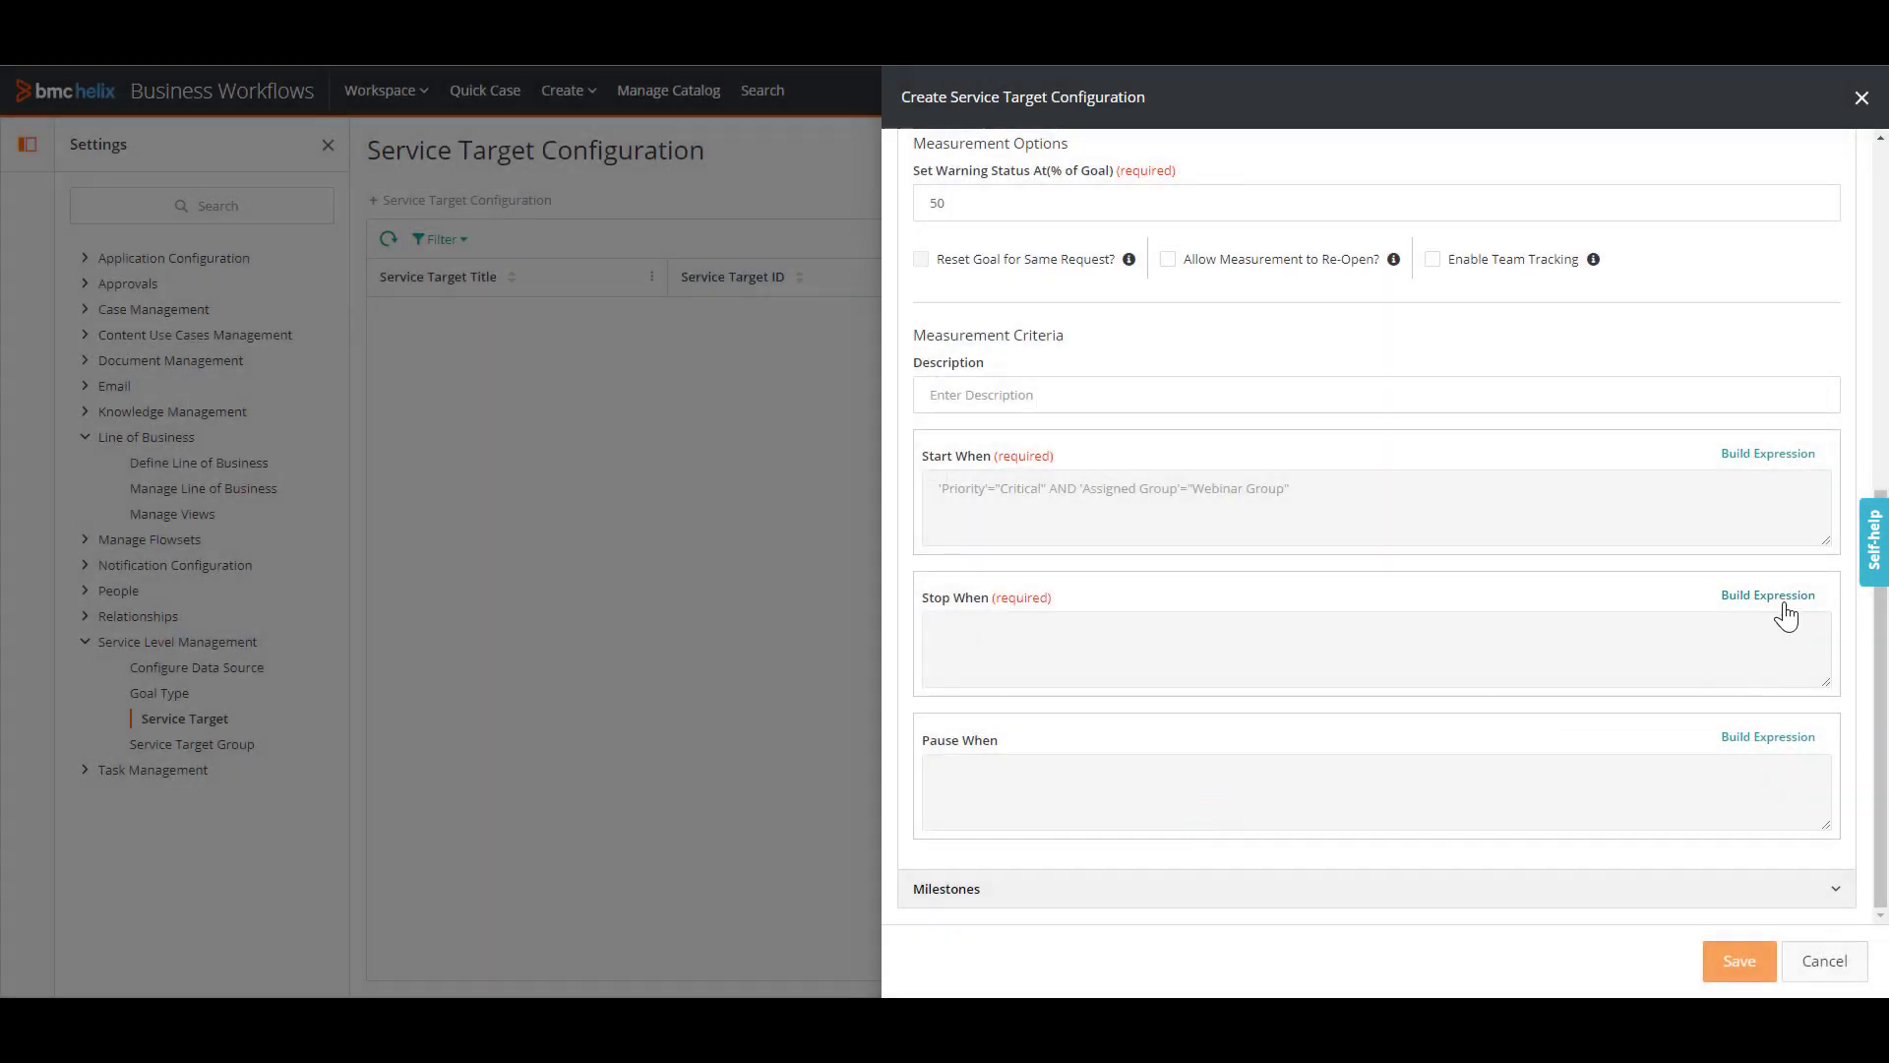
Build and save the Stop When expression 'Status' = "Resolved".
left_click(1783, 608)
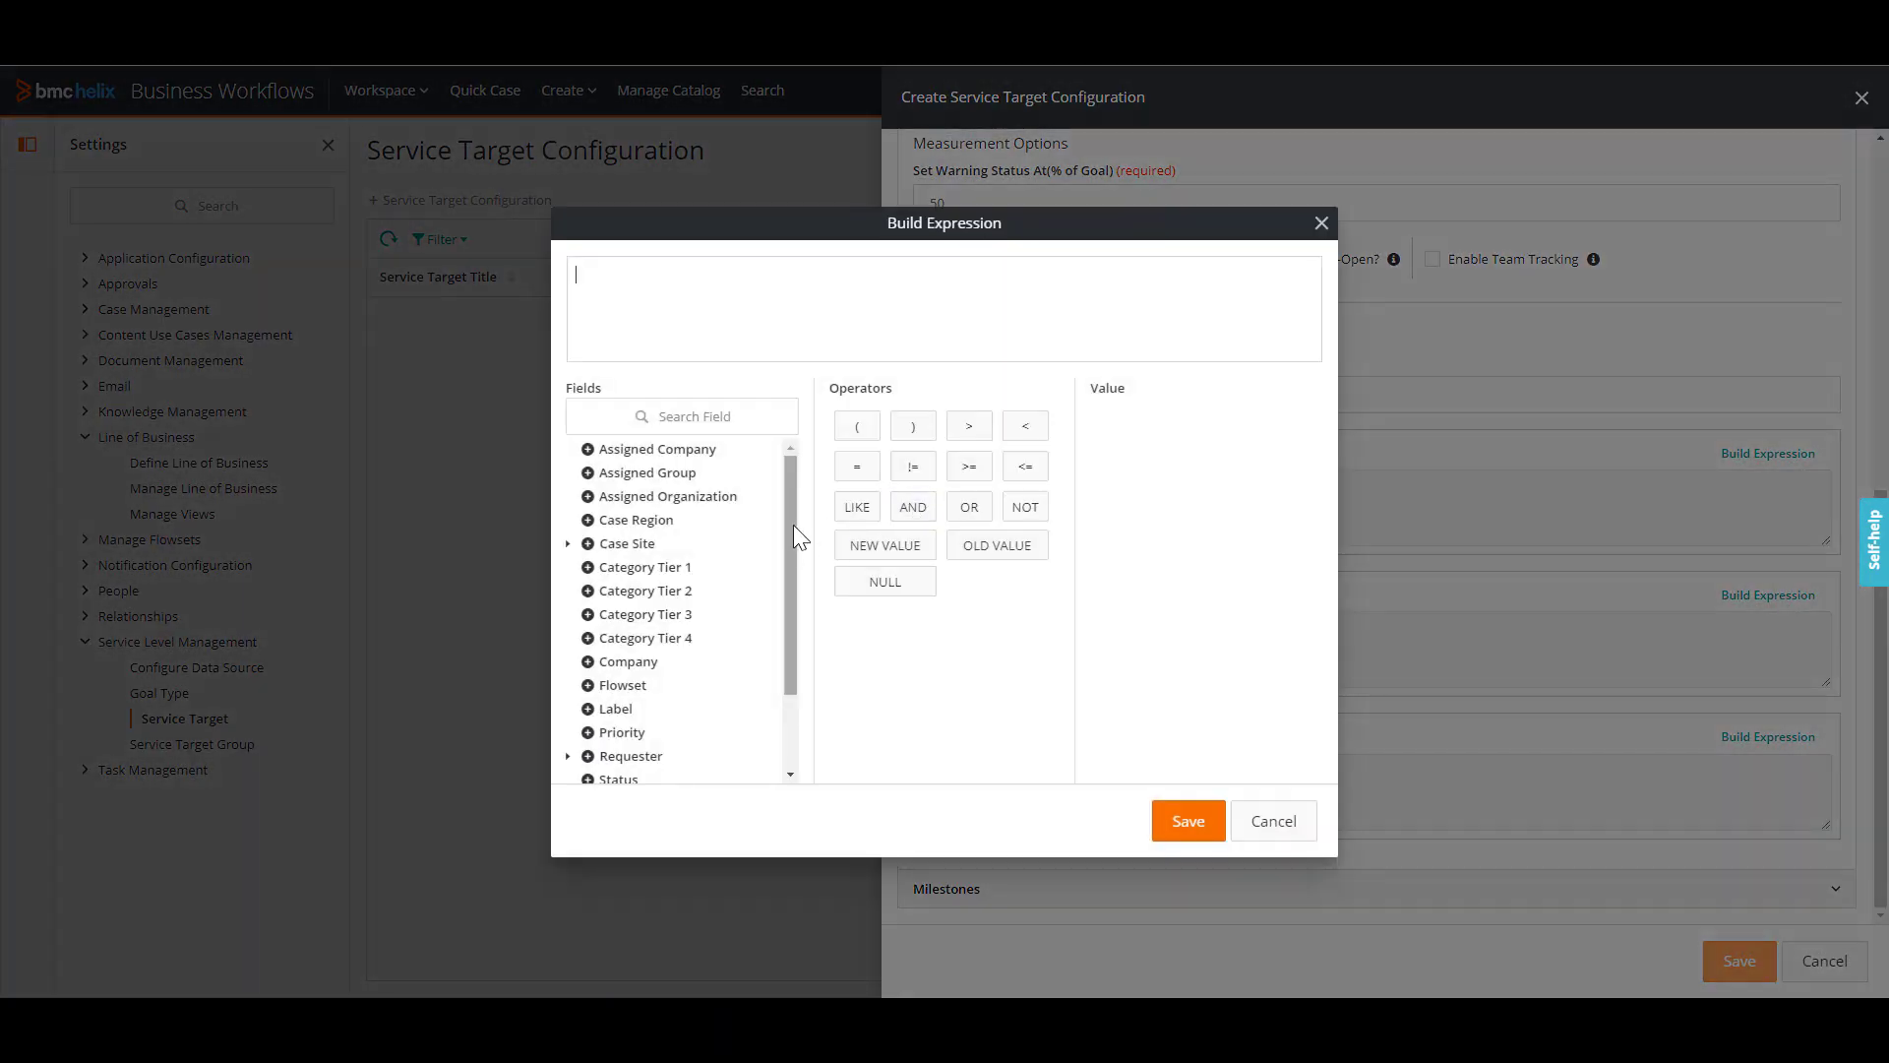
scroll(793, 538, "down", 2)
left_click(614, 678)
left_click(857, 467)
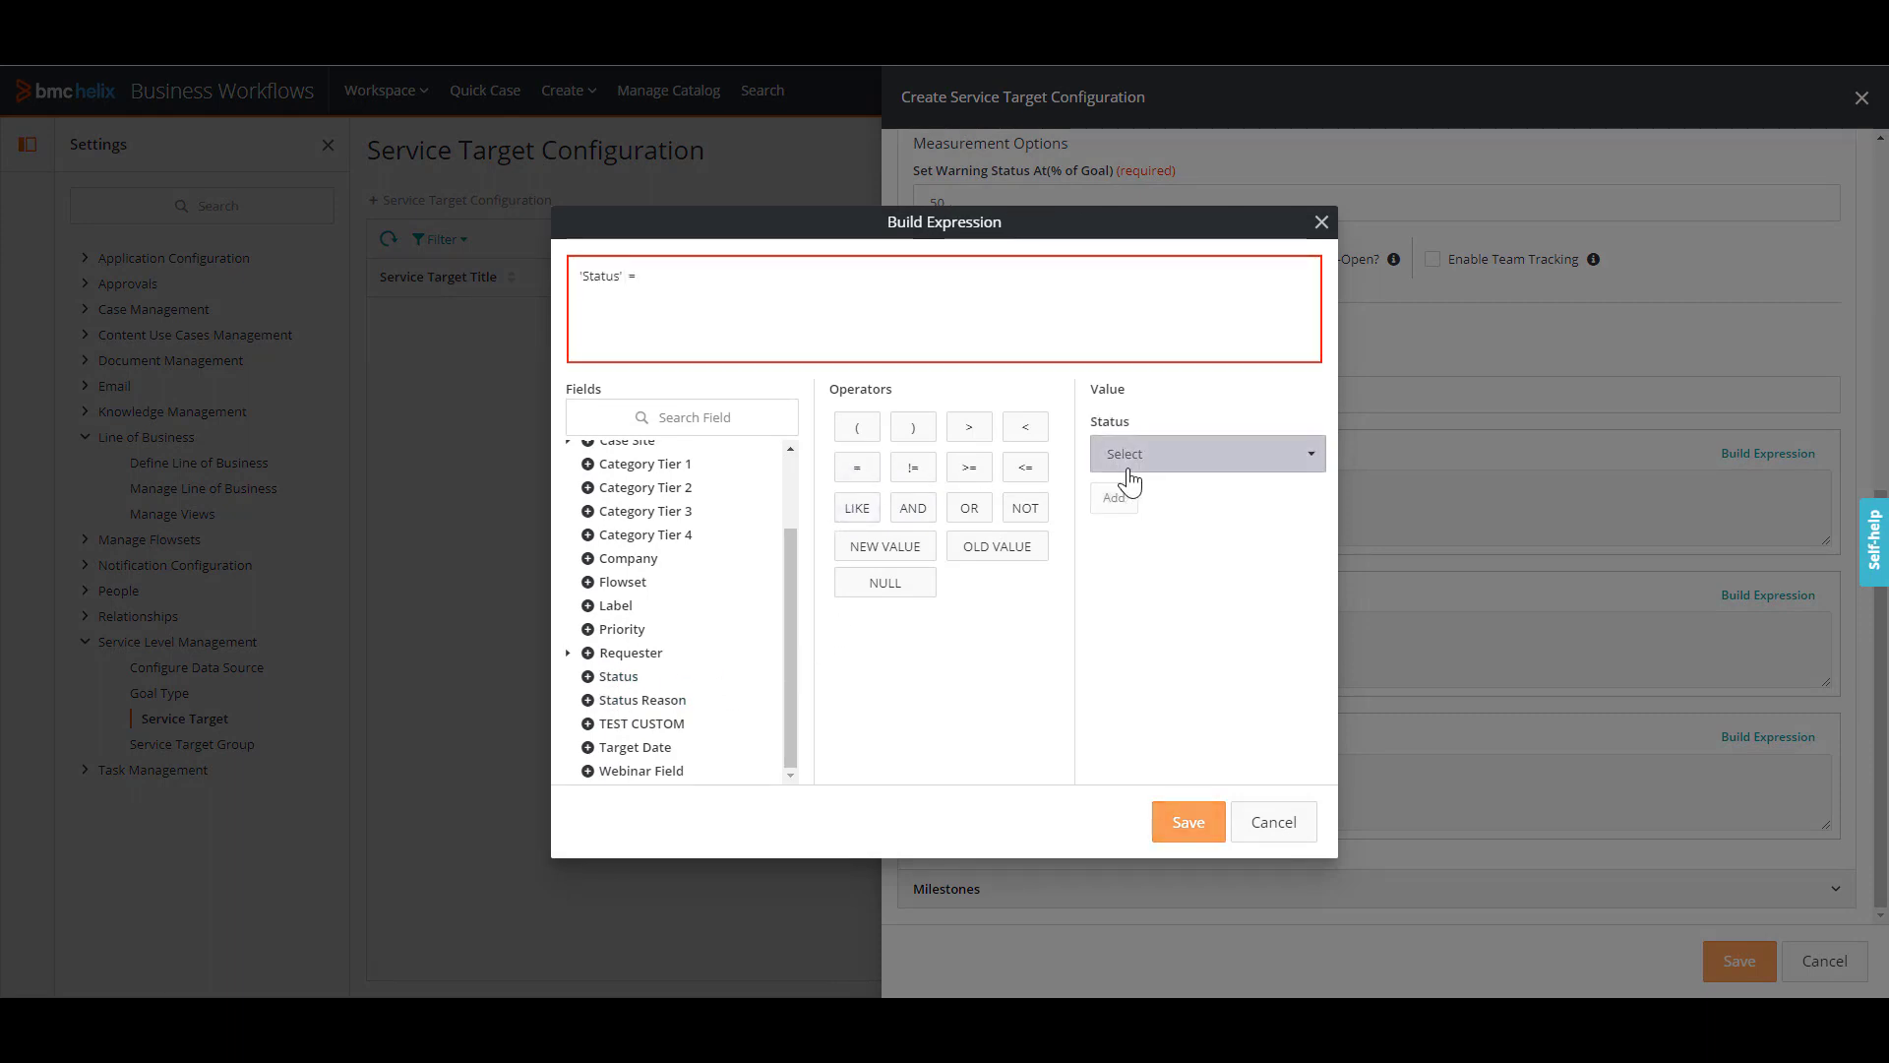
left_click(1131, 458)
left_click(1140, 648)
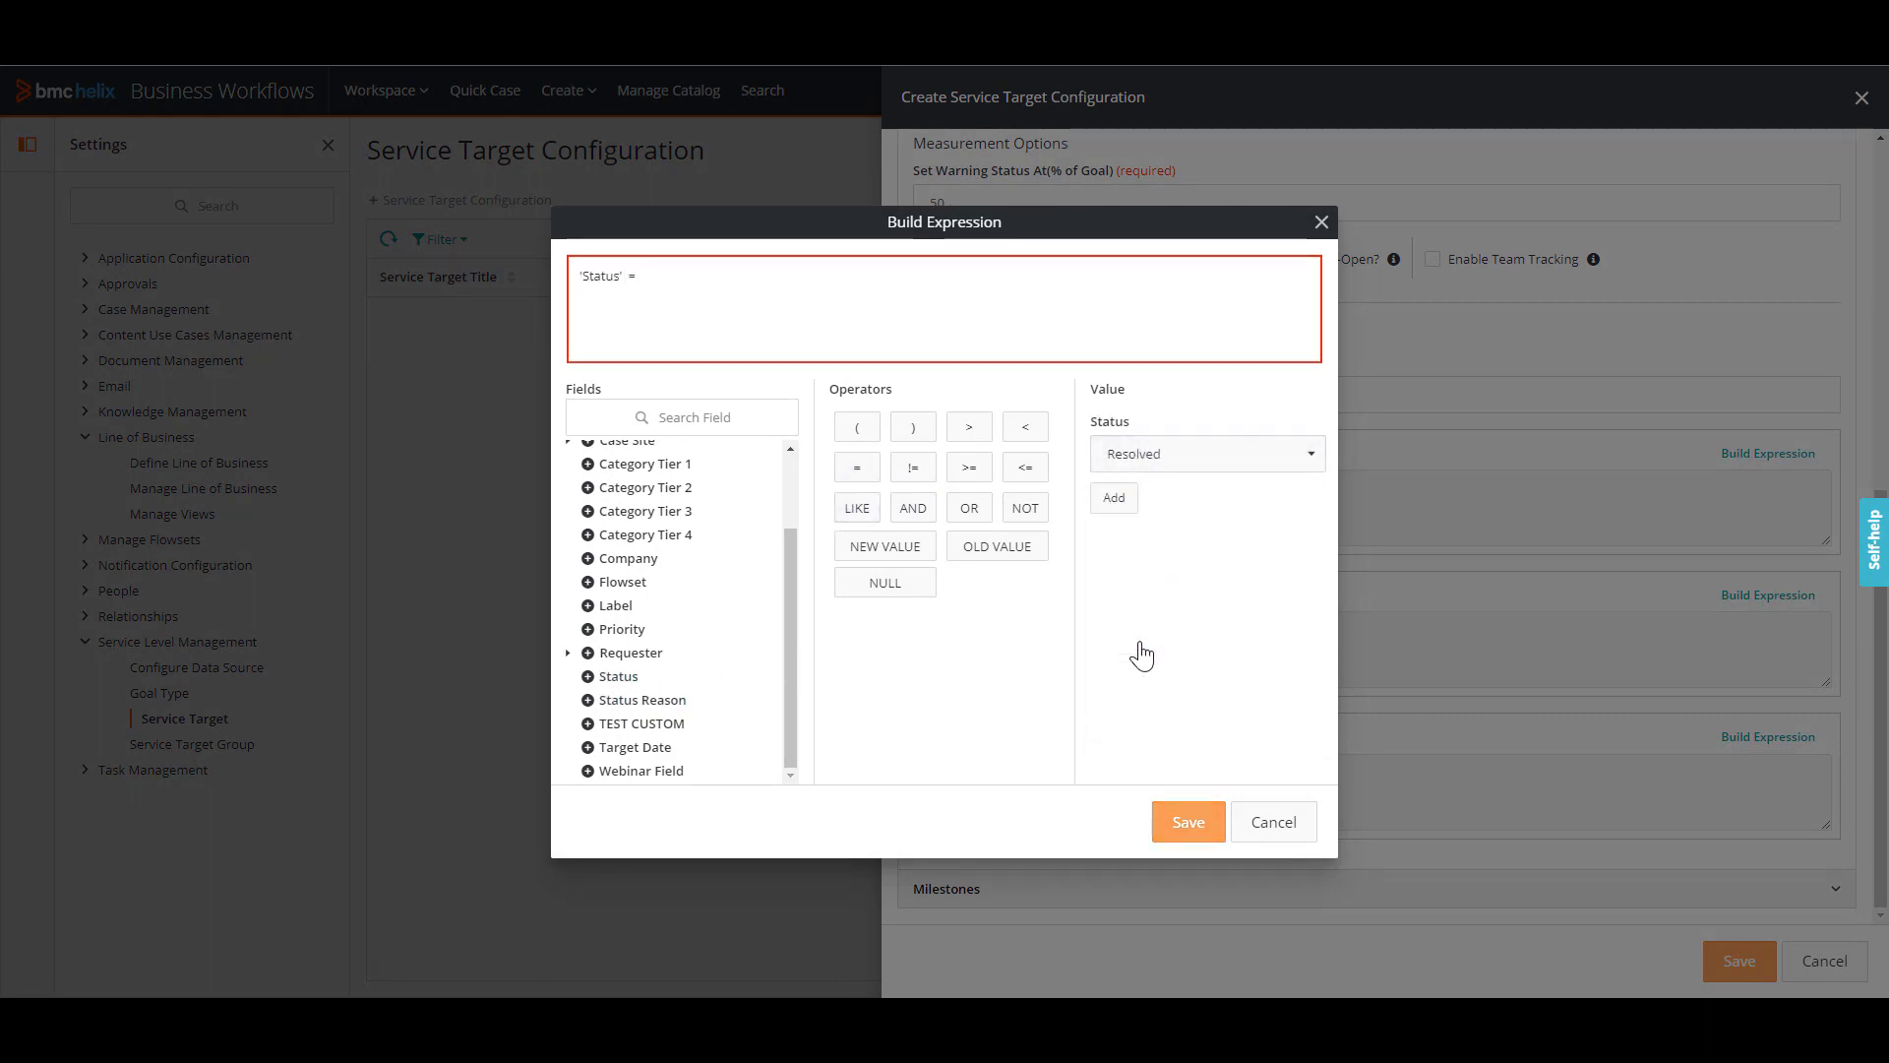
left_click(1115, 500)
left_click(1212, 825)
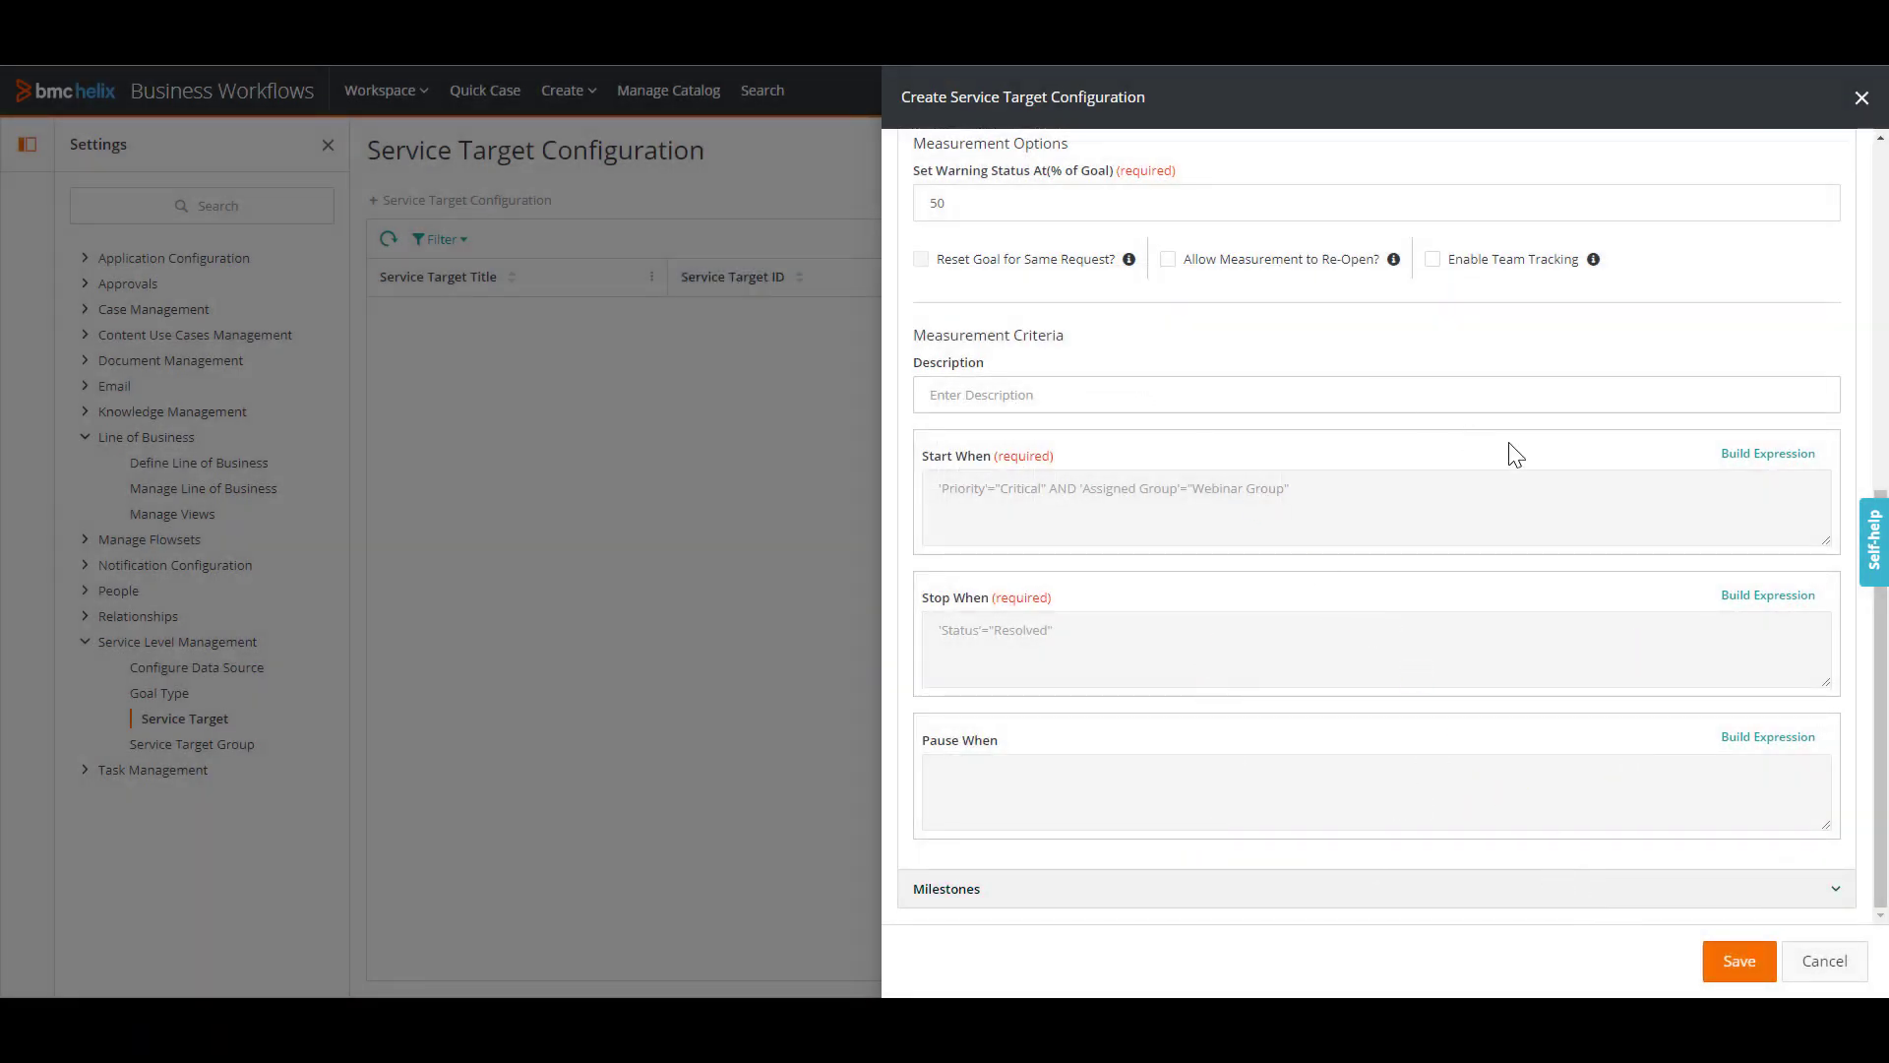
Review the completed service target configuration and save it.
left_click_drag(1884, 696, 1862, 496)
scroll(1862, 500, "down", 4)
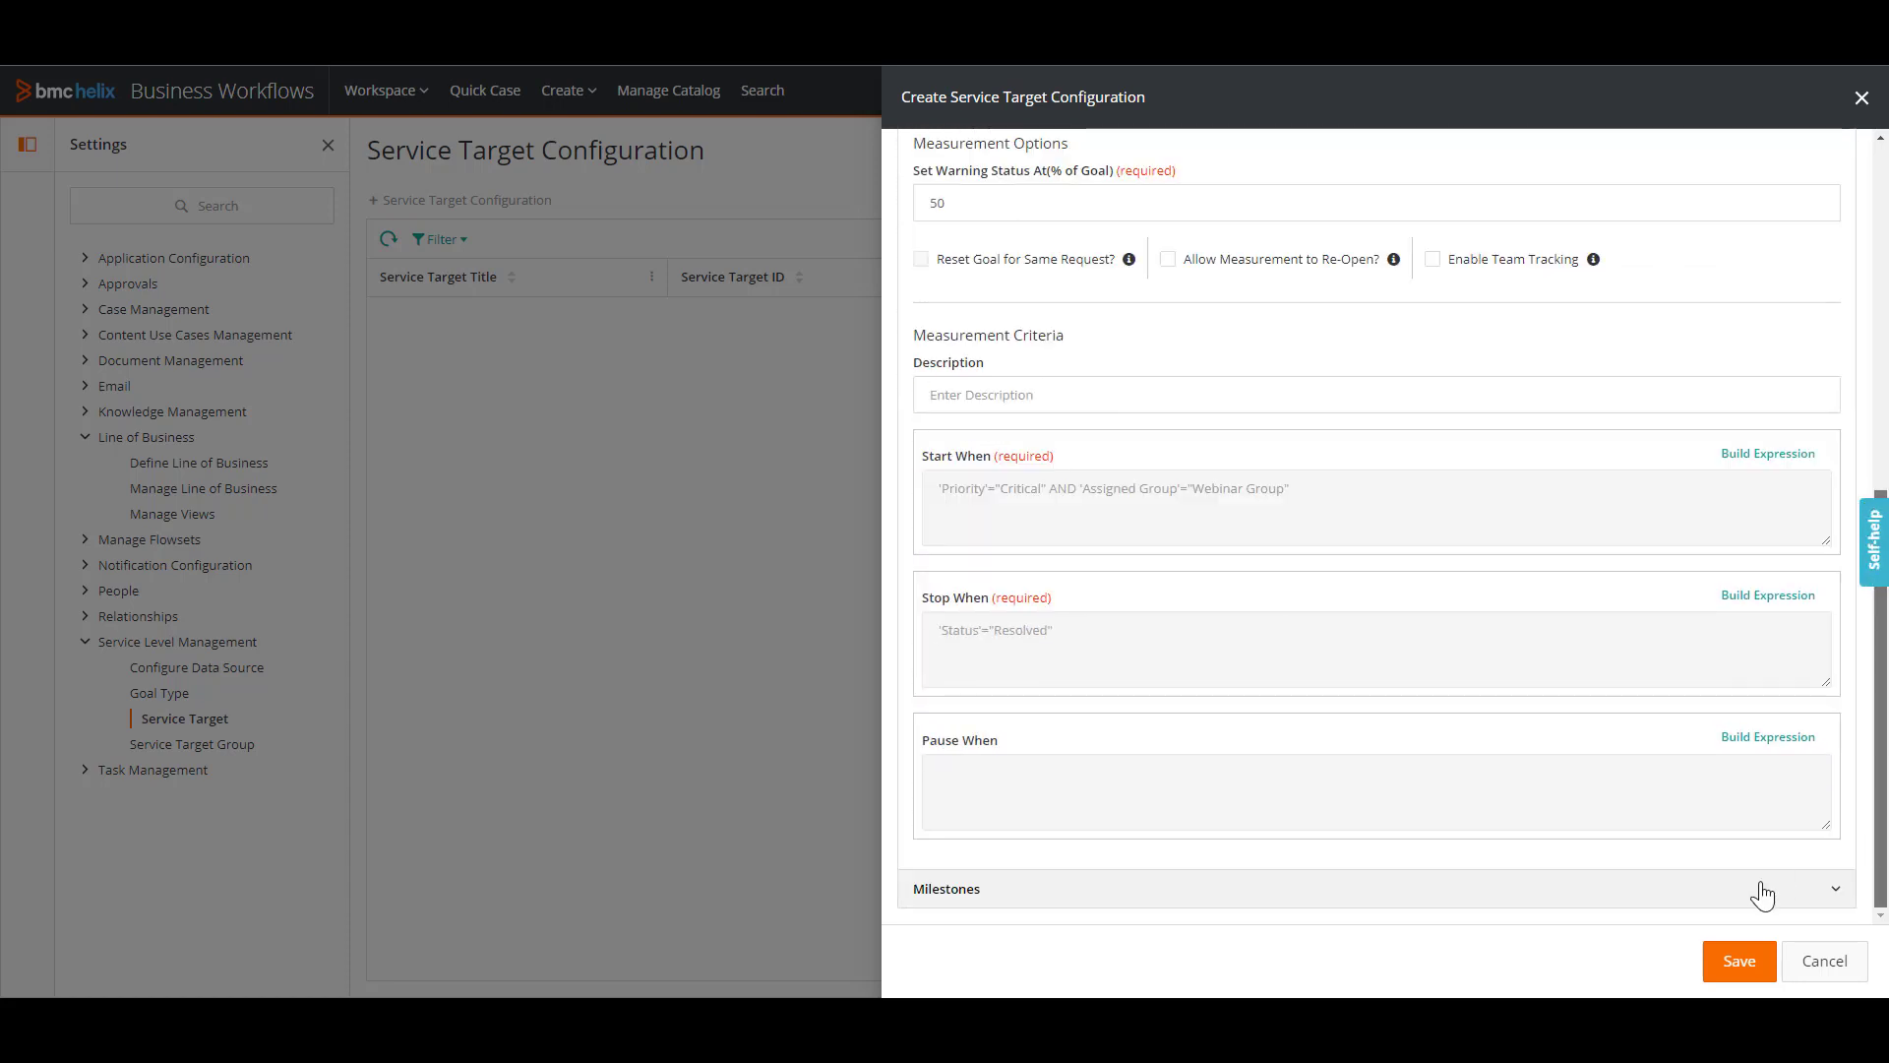
left_click(1722, 972)
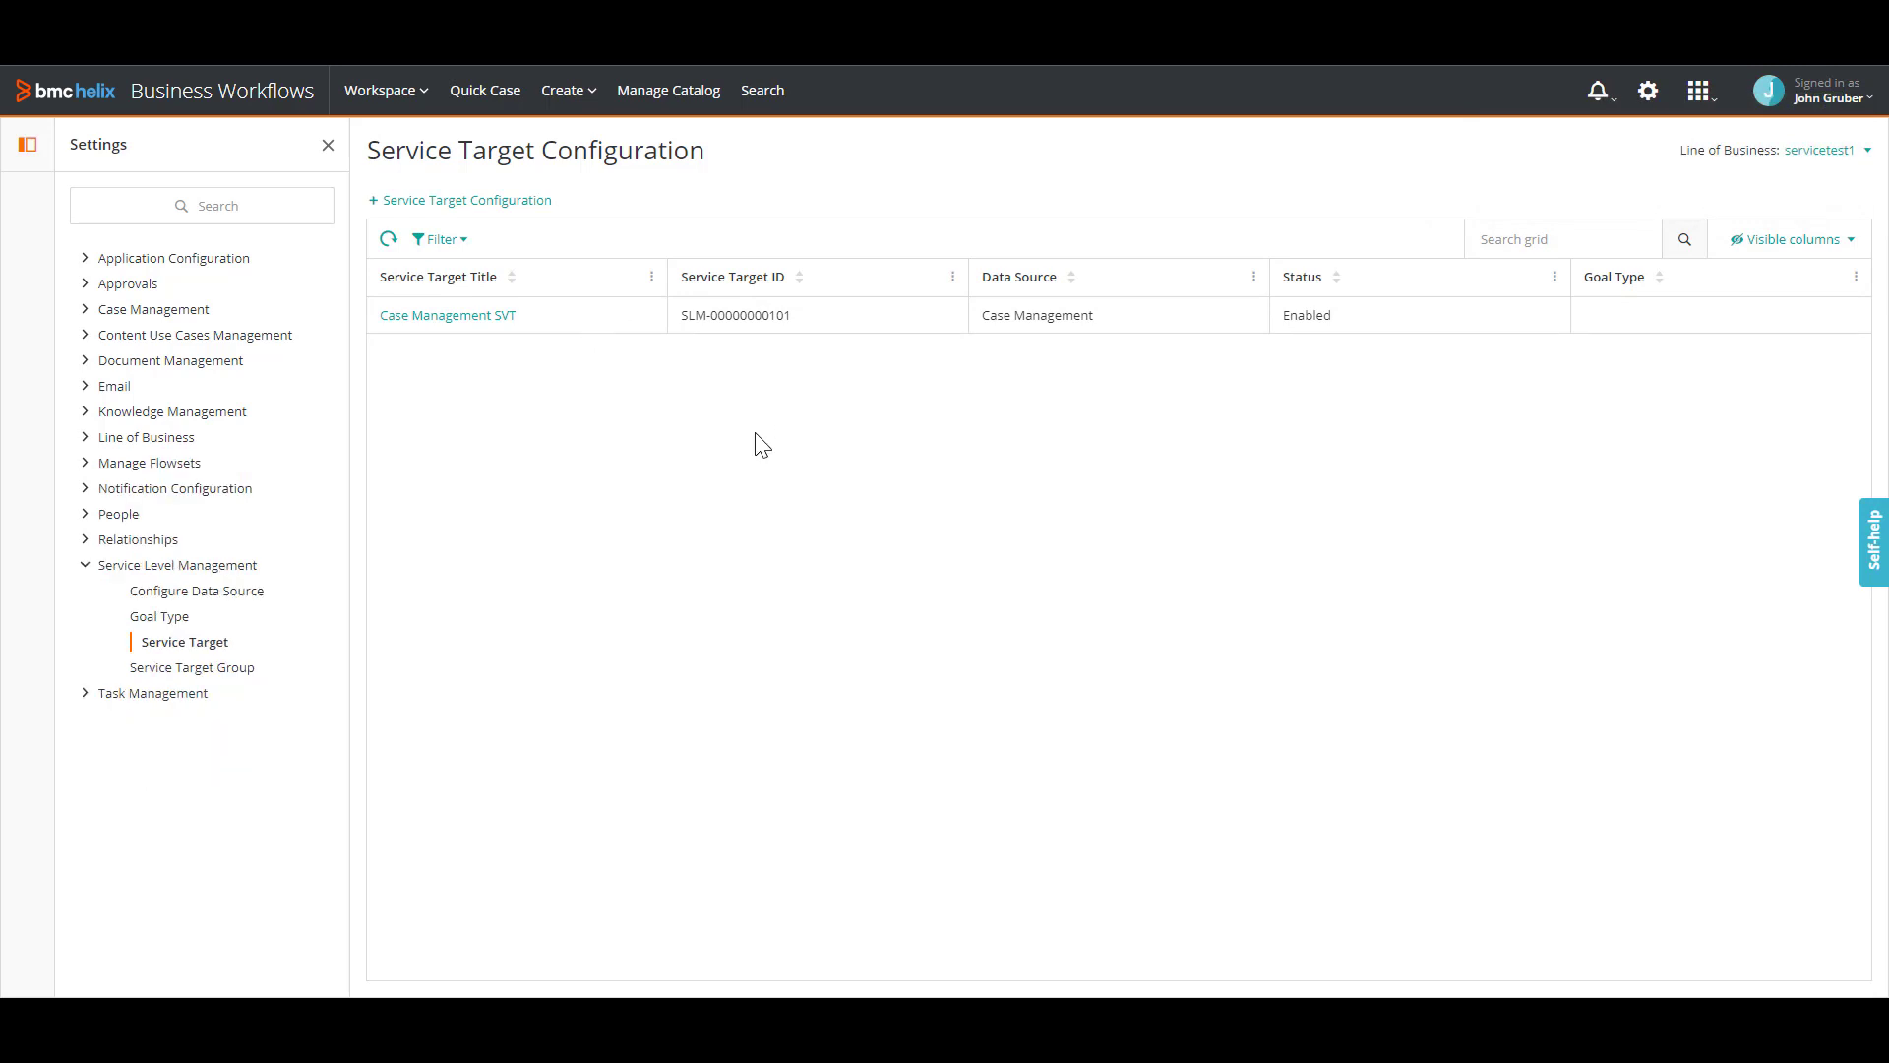
Open a new case form and look up and select the requester by name.
left_click(563, 99)
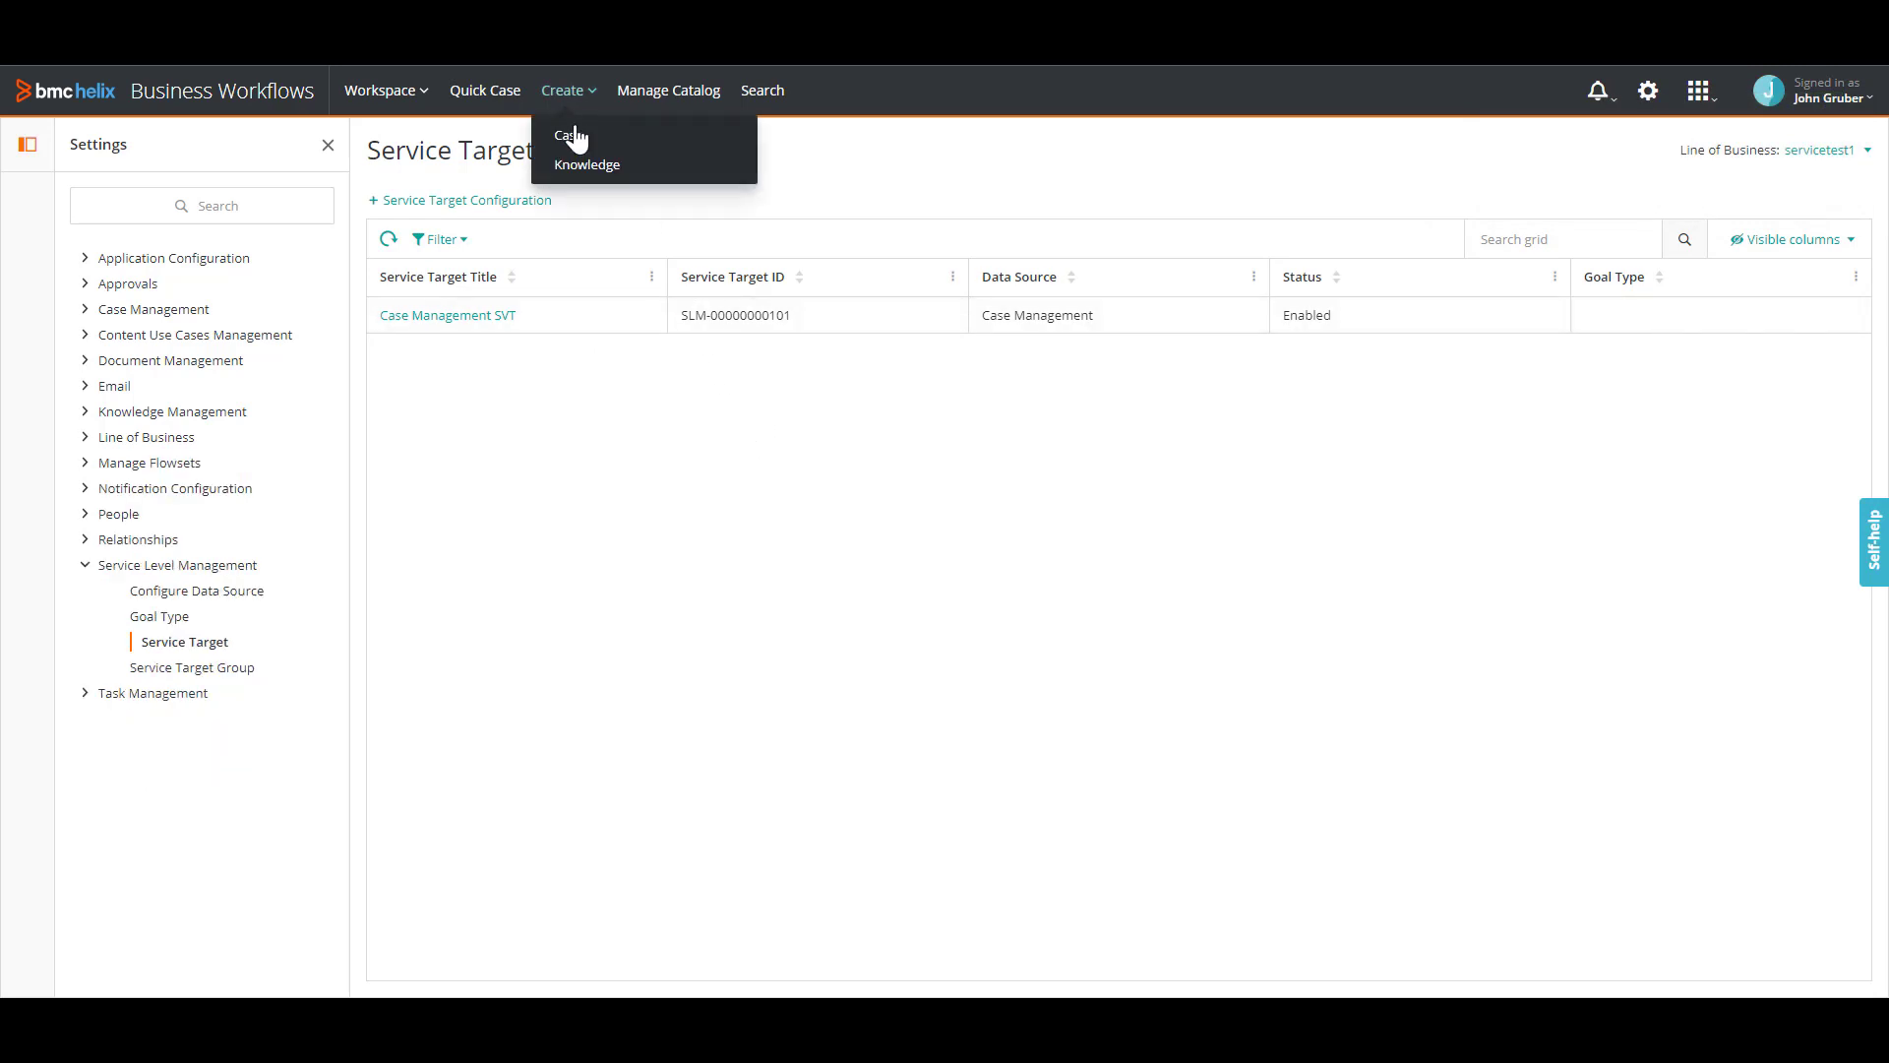
left_click(568, 137)
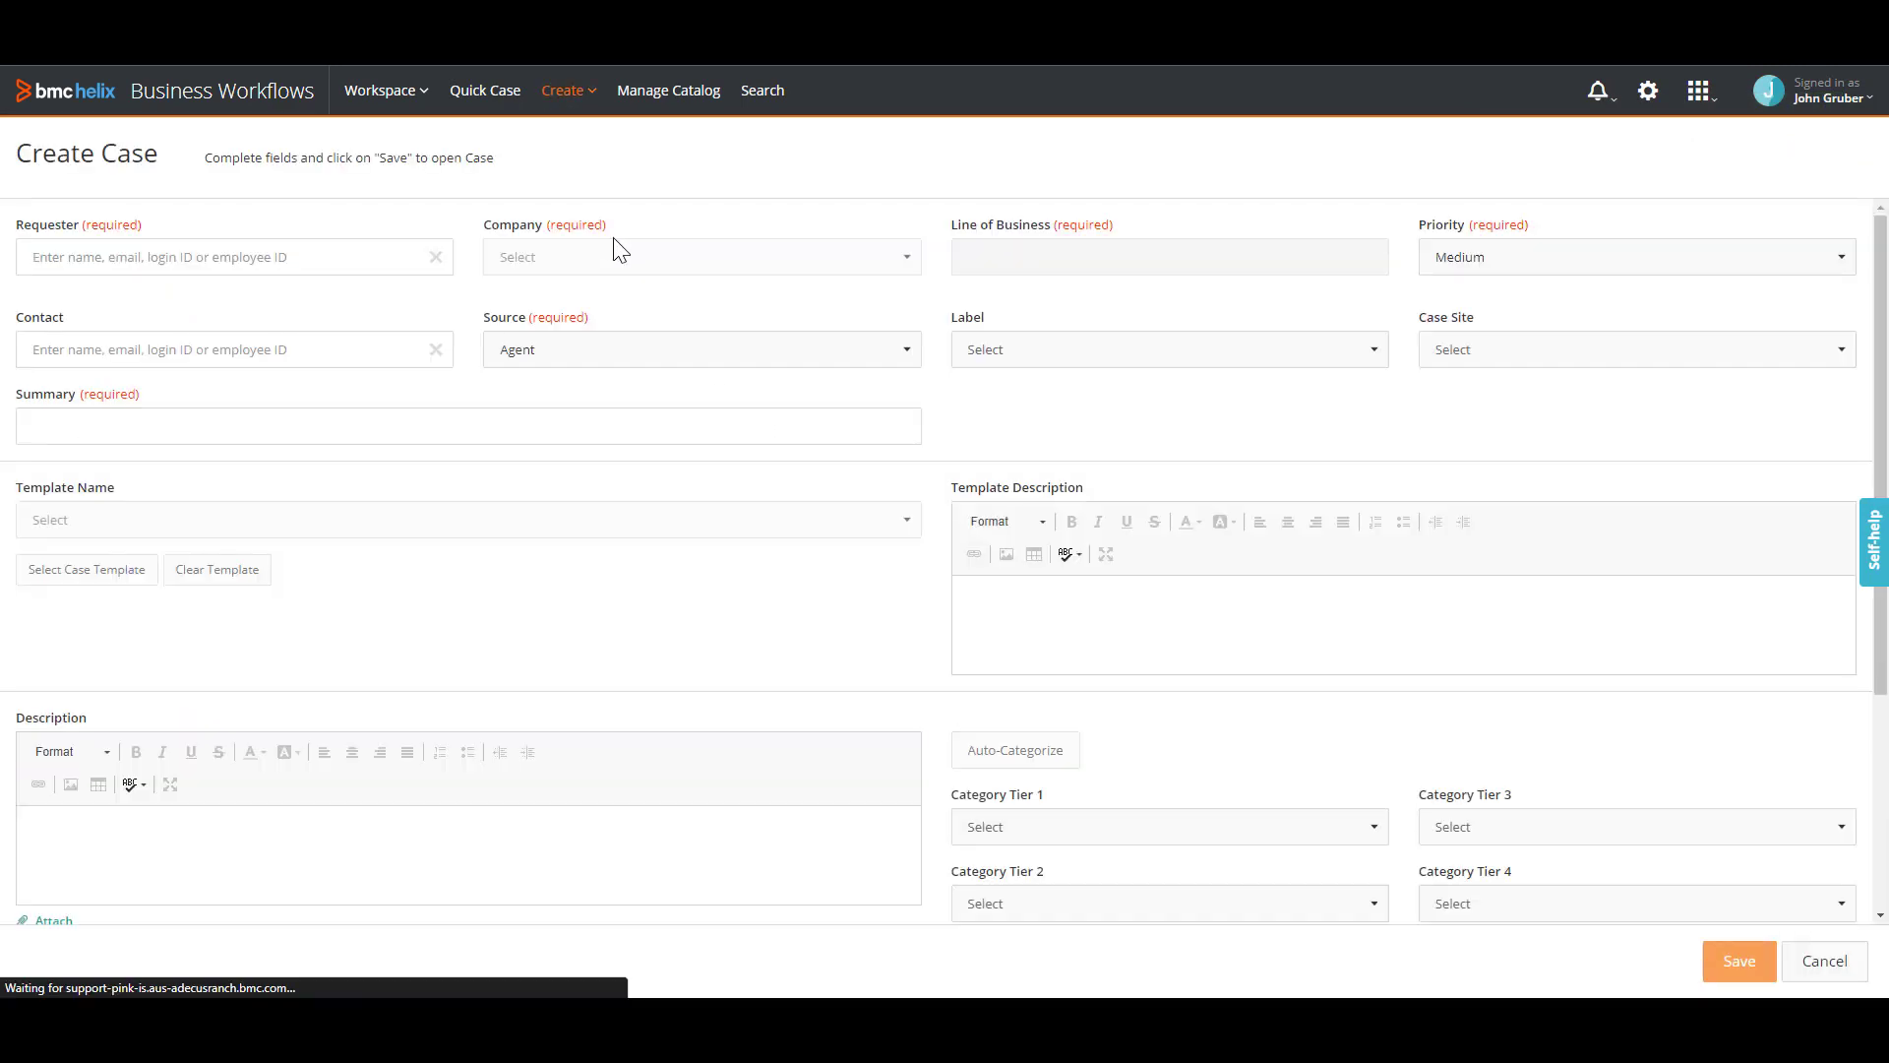
left_click(358, 261)
type("allen")
left_click(295, 299)
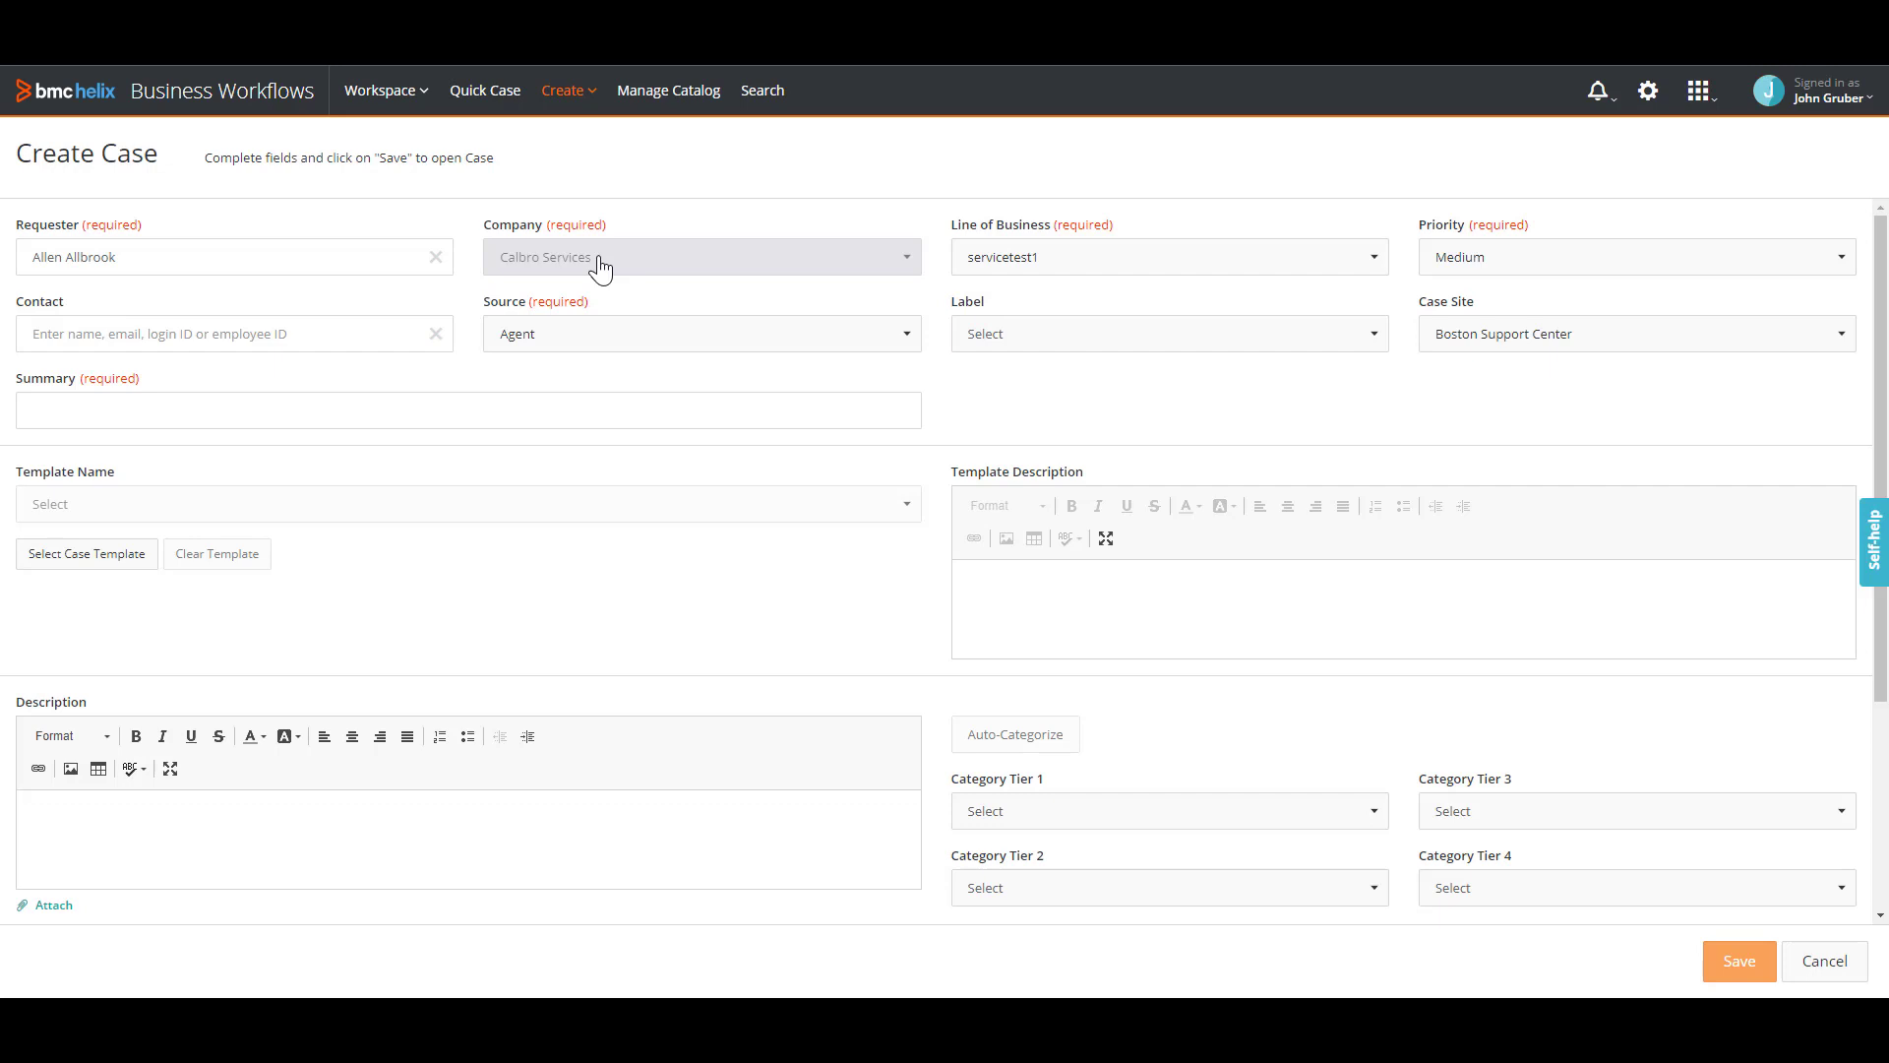
Set the new case's priority to Critical and assign it to Webinar Group with an individual assignee.
left_click(1476, 266)
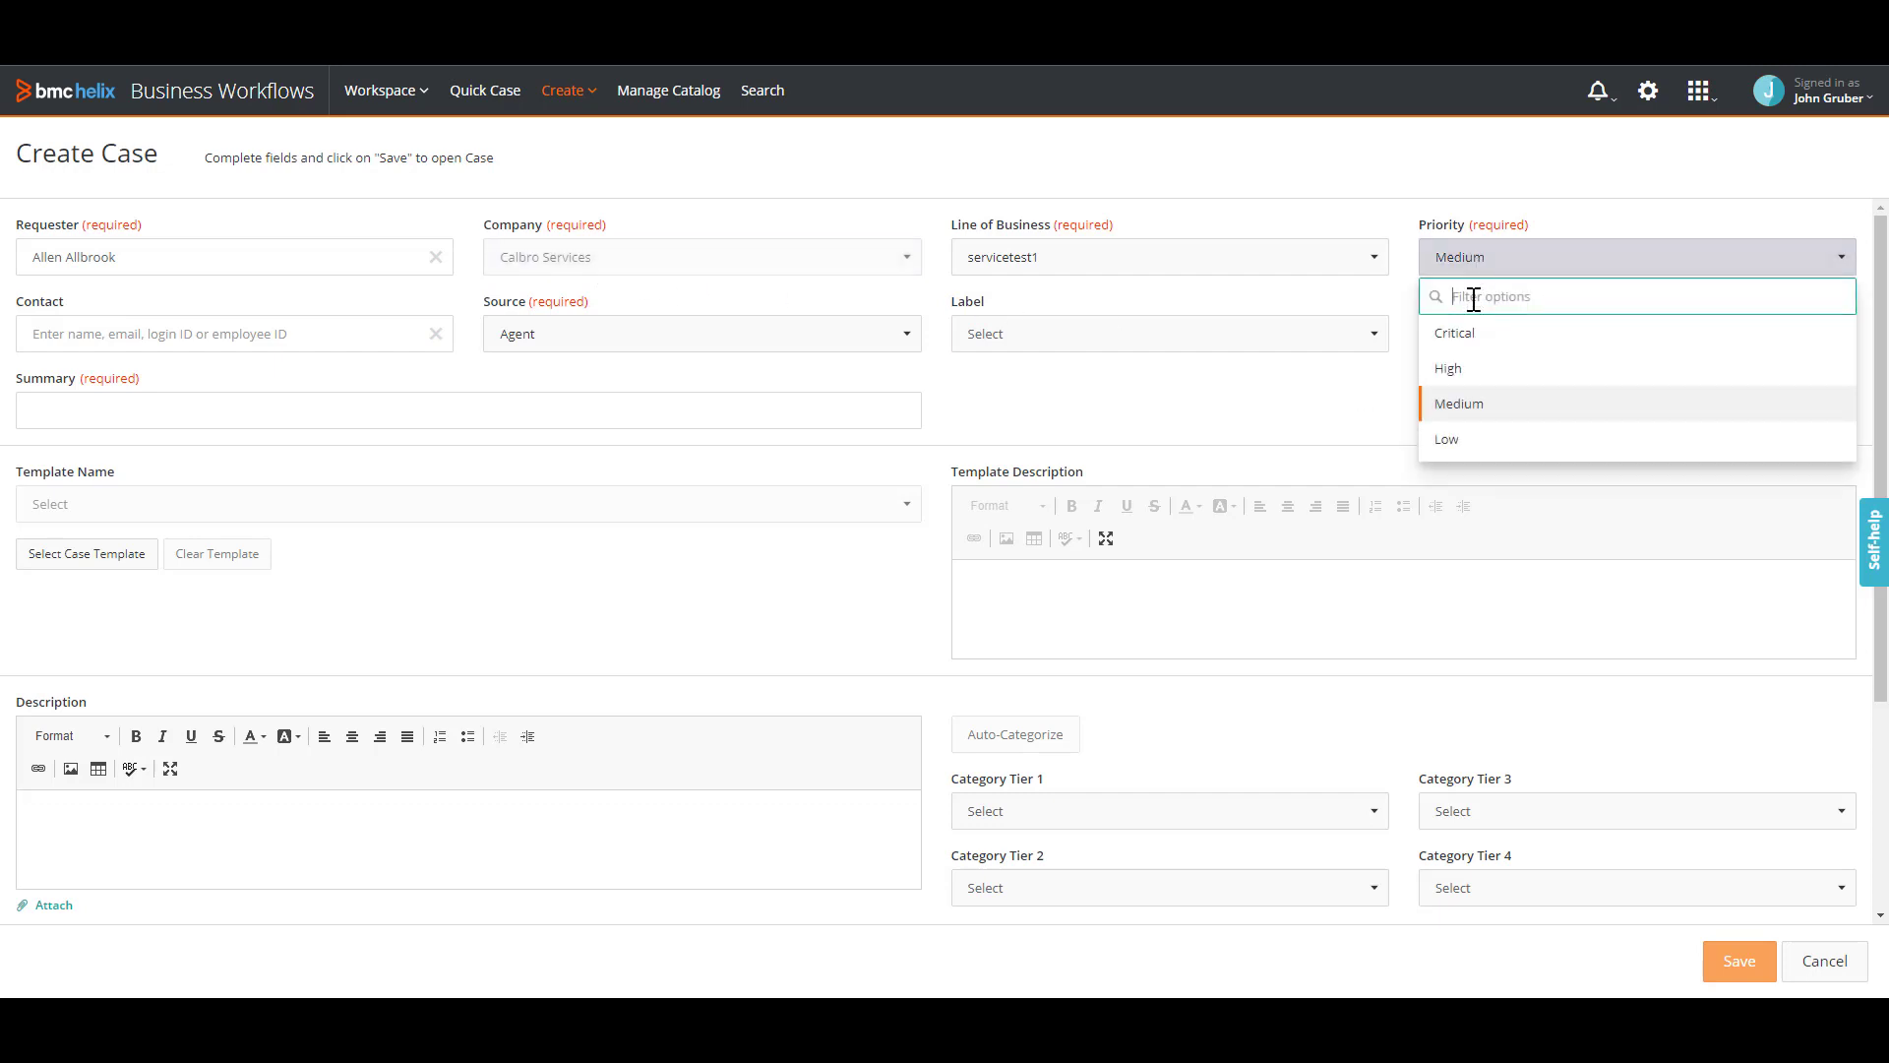
left_click(1454, 334)
scroll(1886, 334, "down", 1)
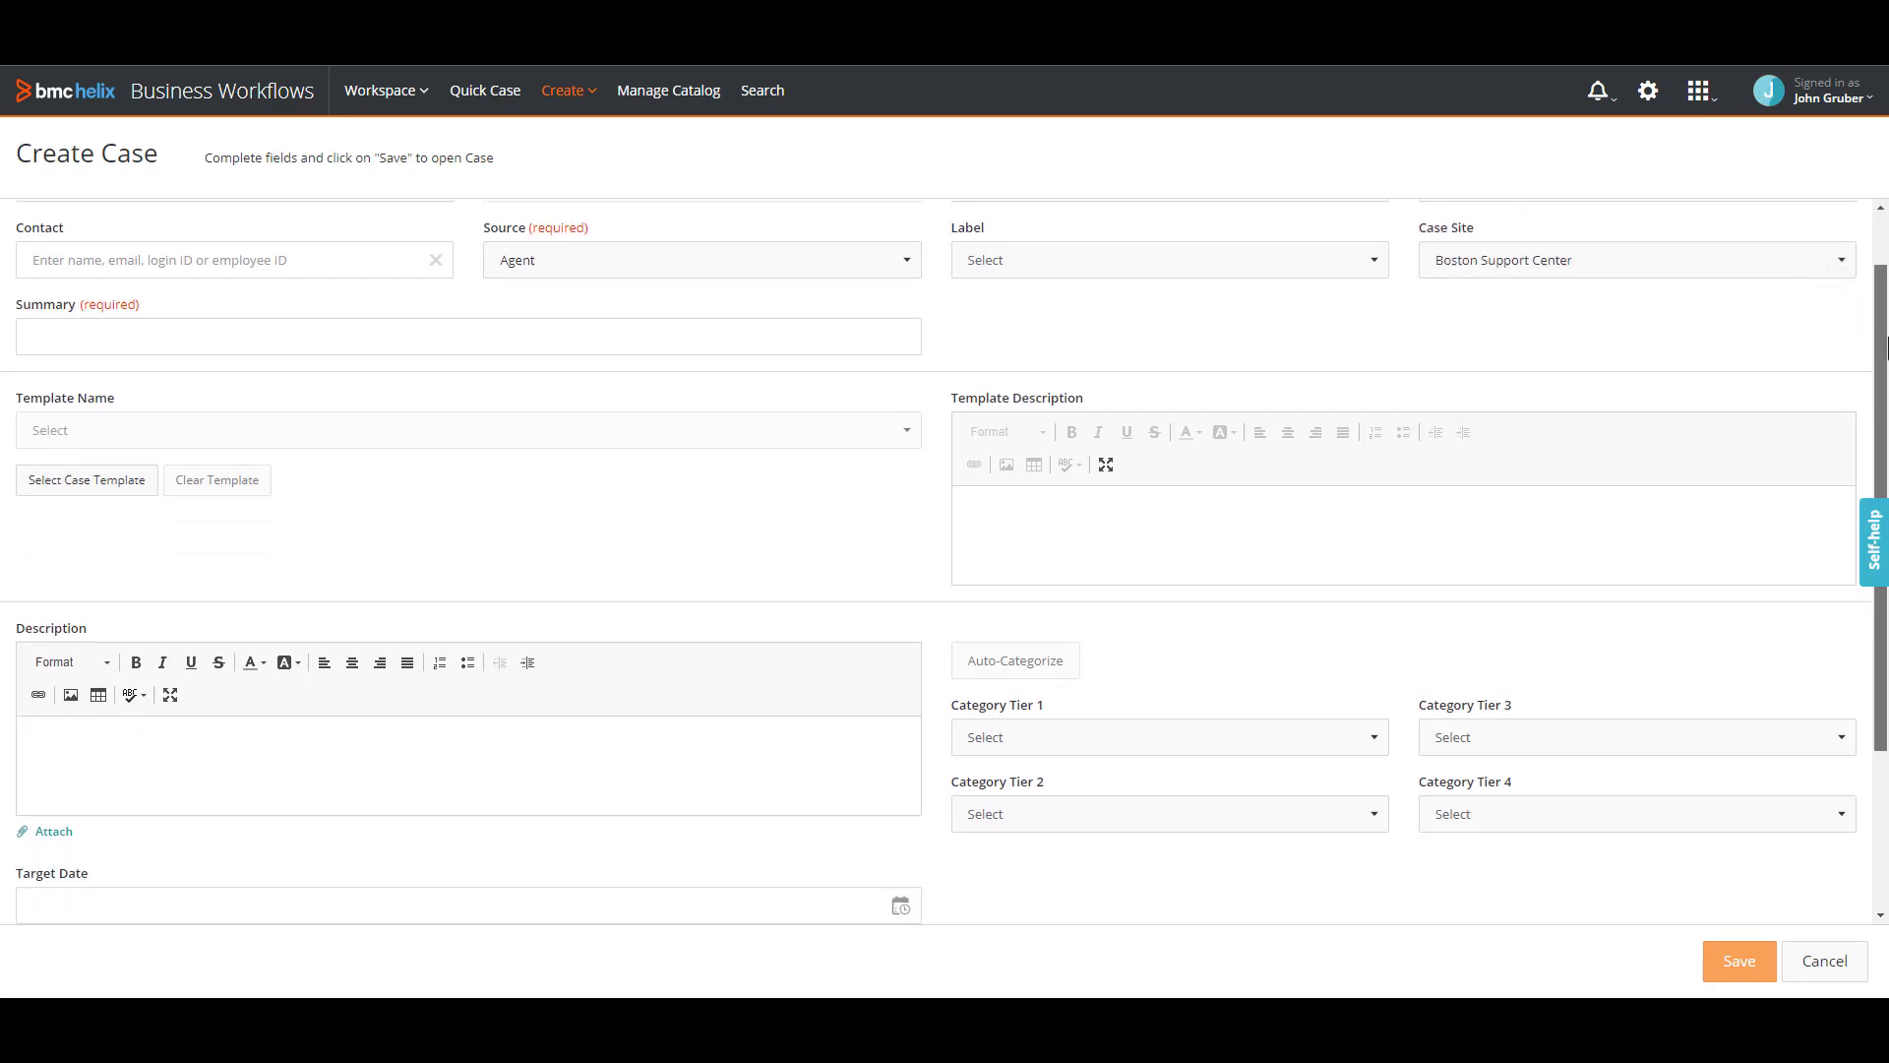
scroll(1886, 334, "down", 5)
left_click(201, 843)
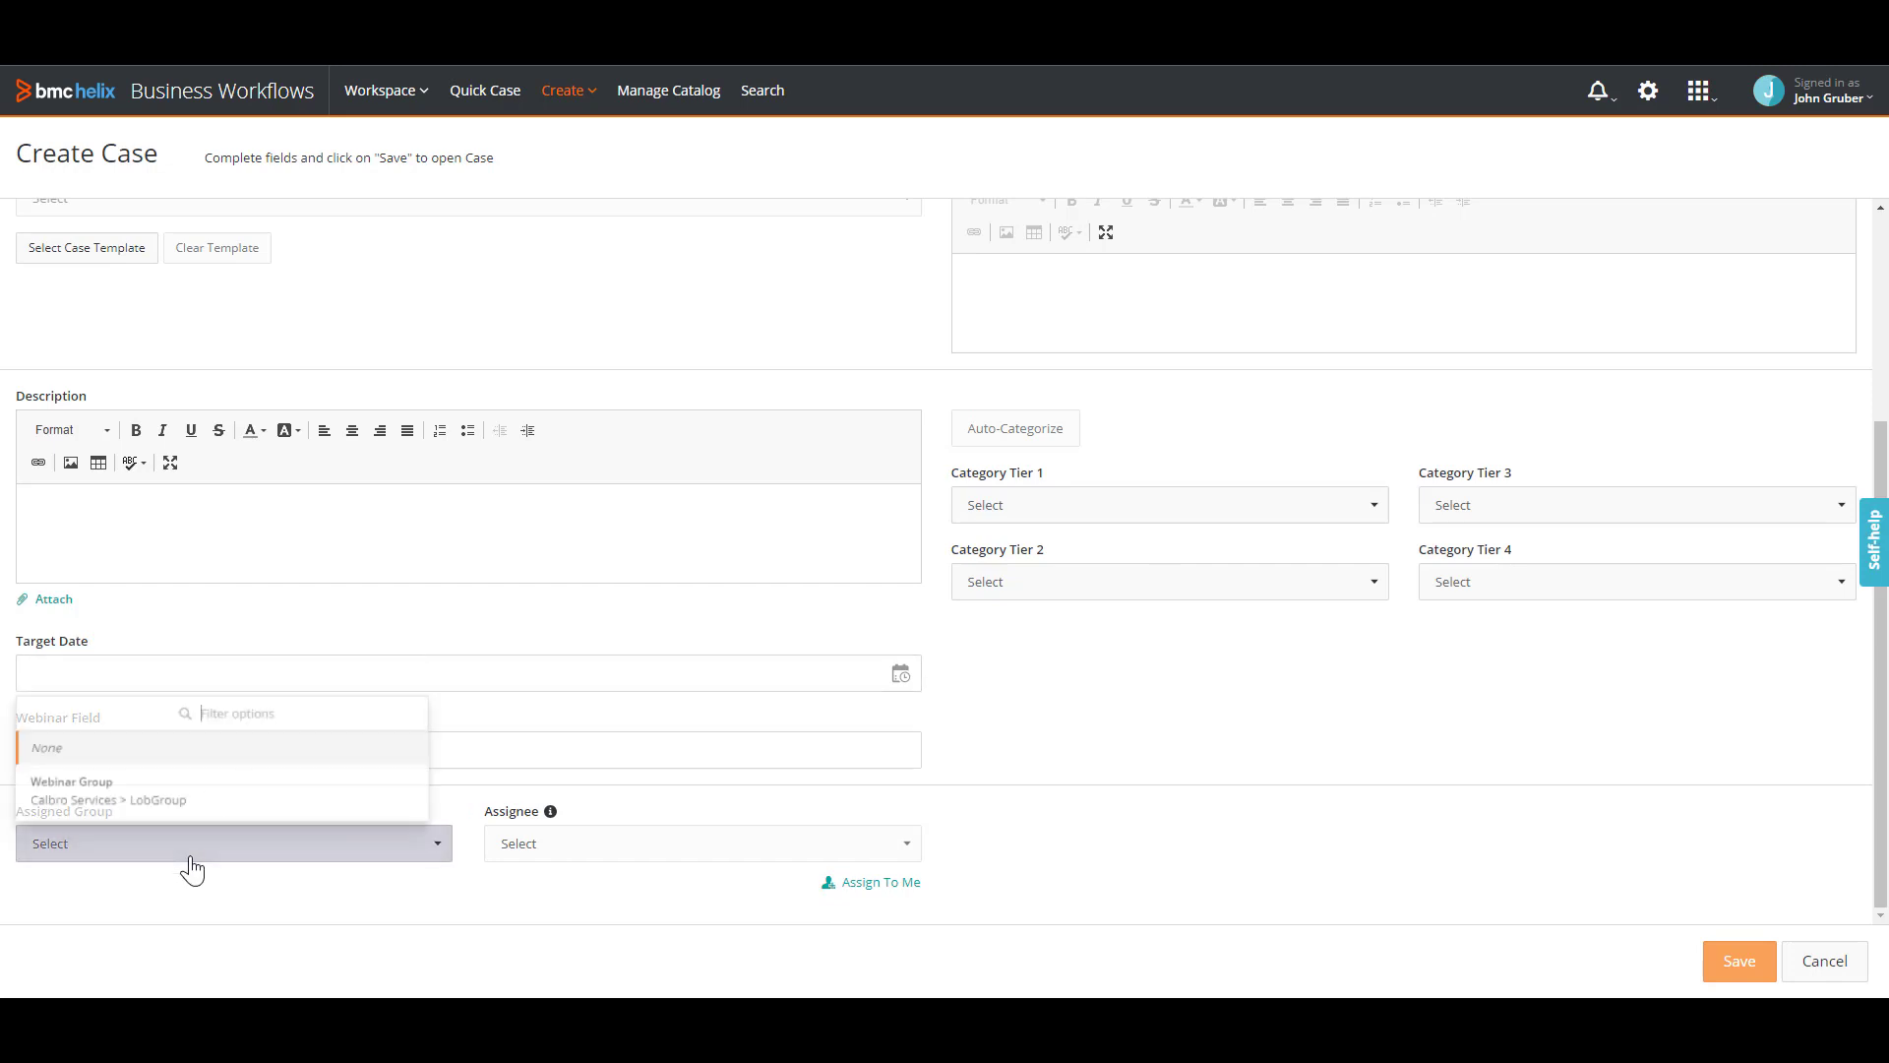
left_click(137, 802)
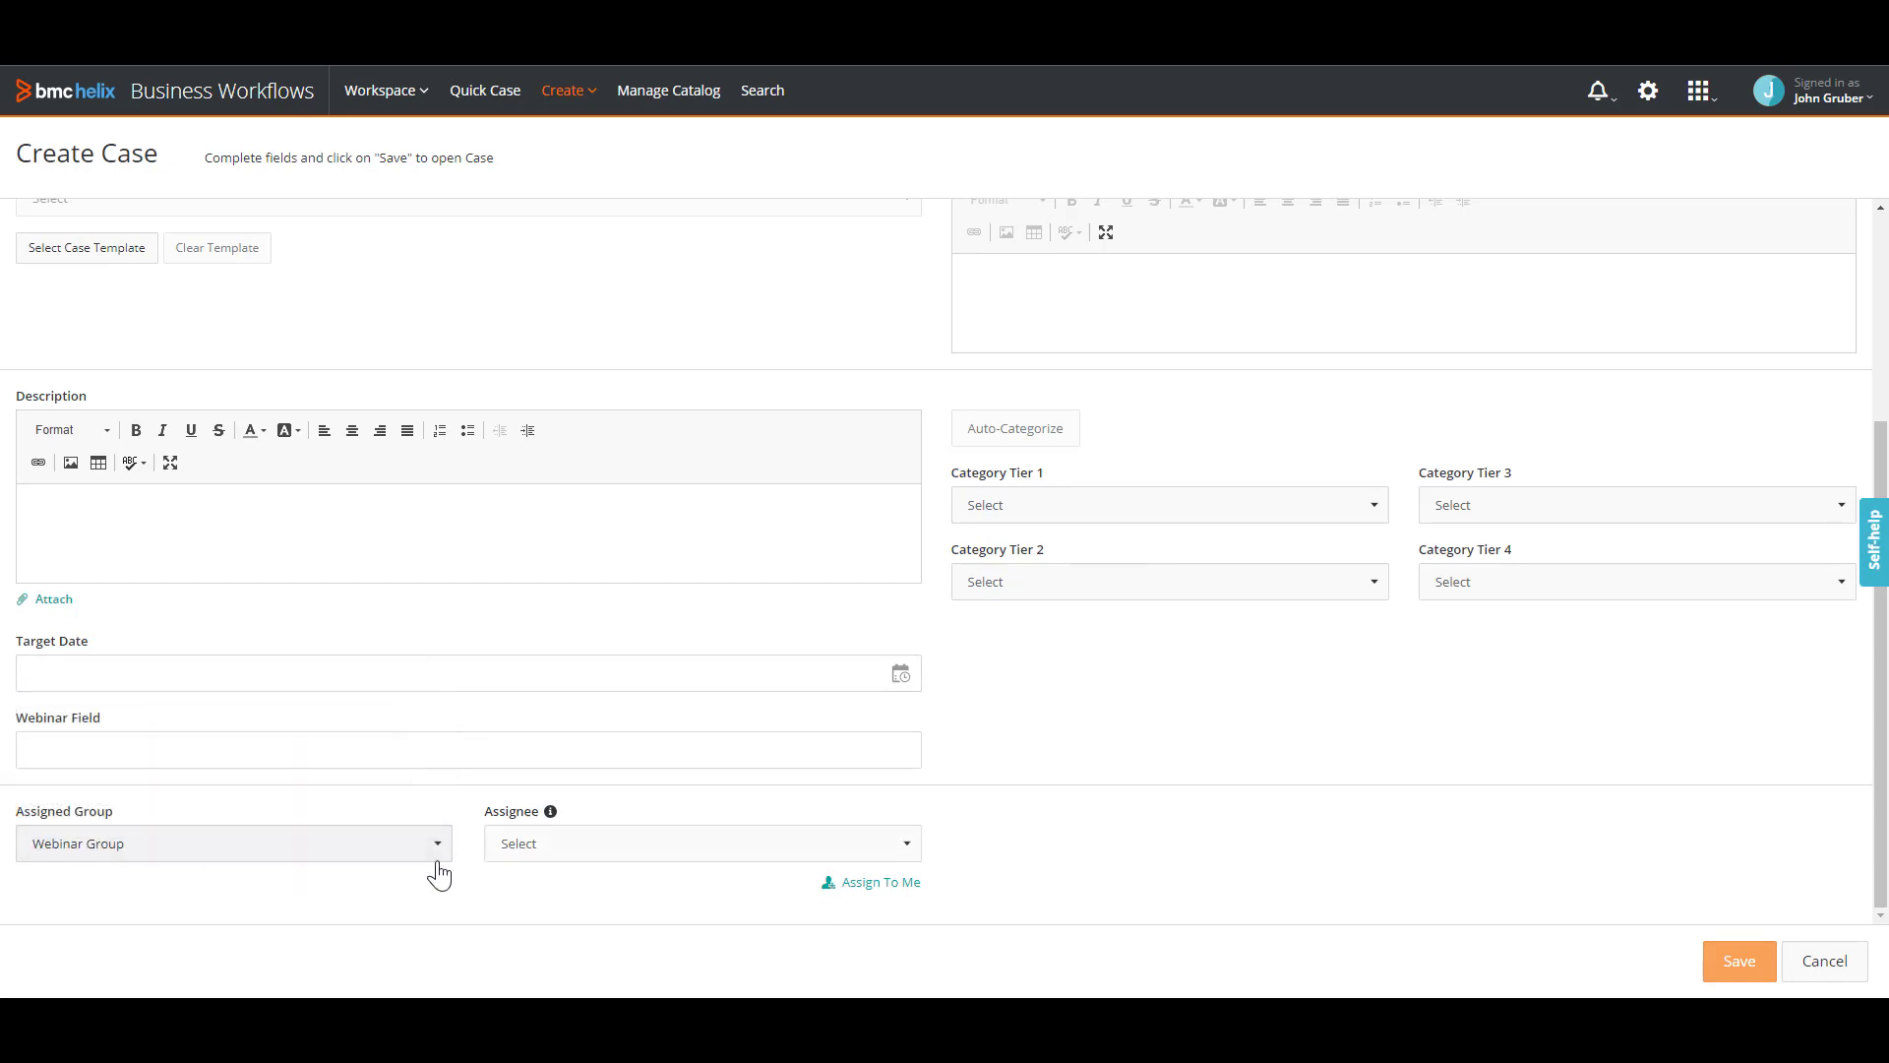
left_click(561, 846)
left_click(566, 787)
Save the case with the summary "test" and open the full case from its preview.
scroll(1883, 767, "up", 5)
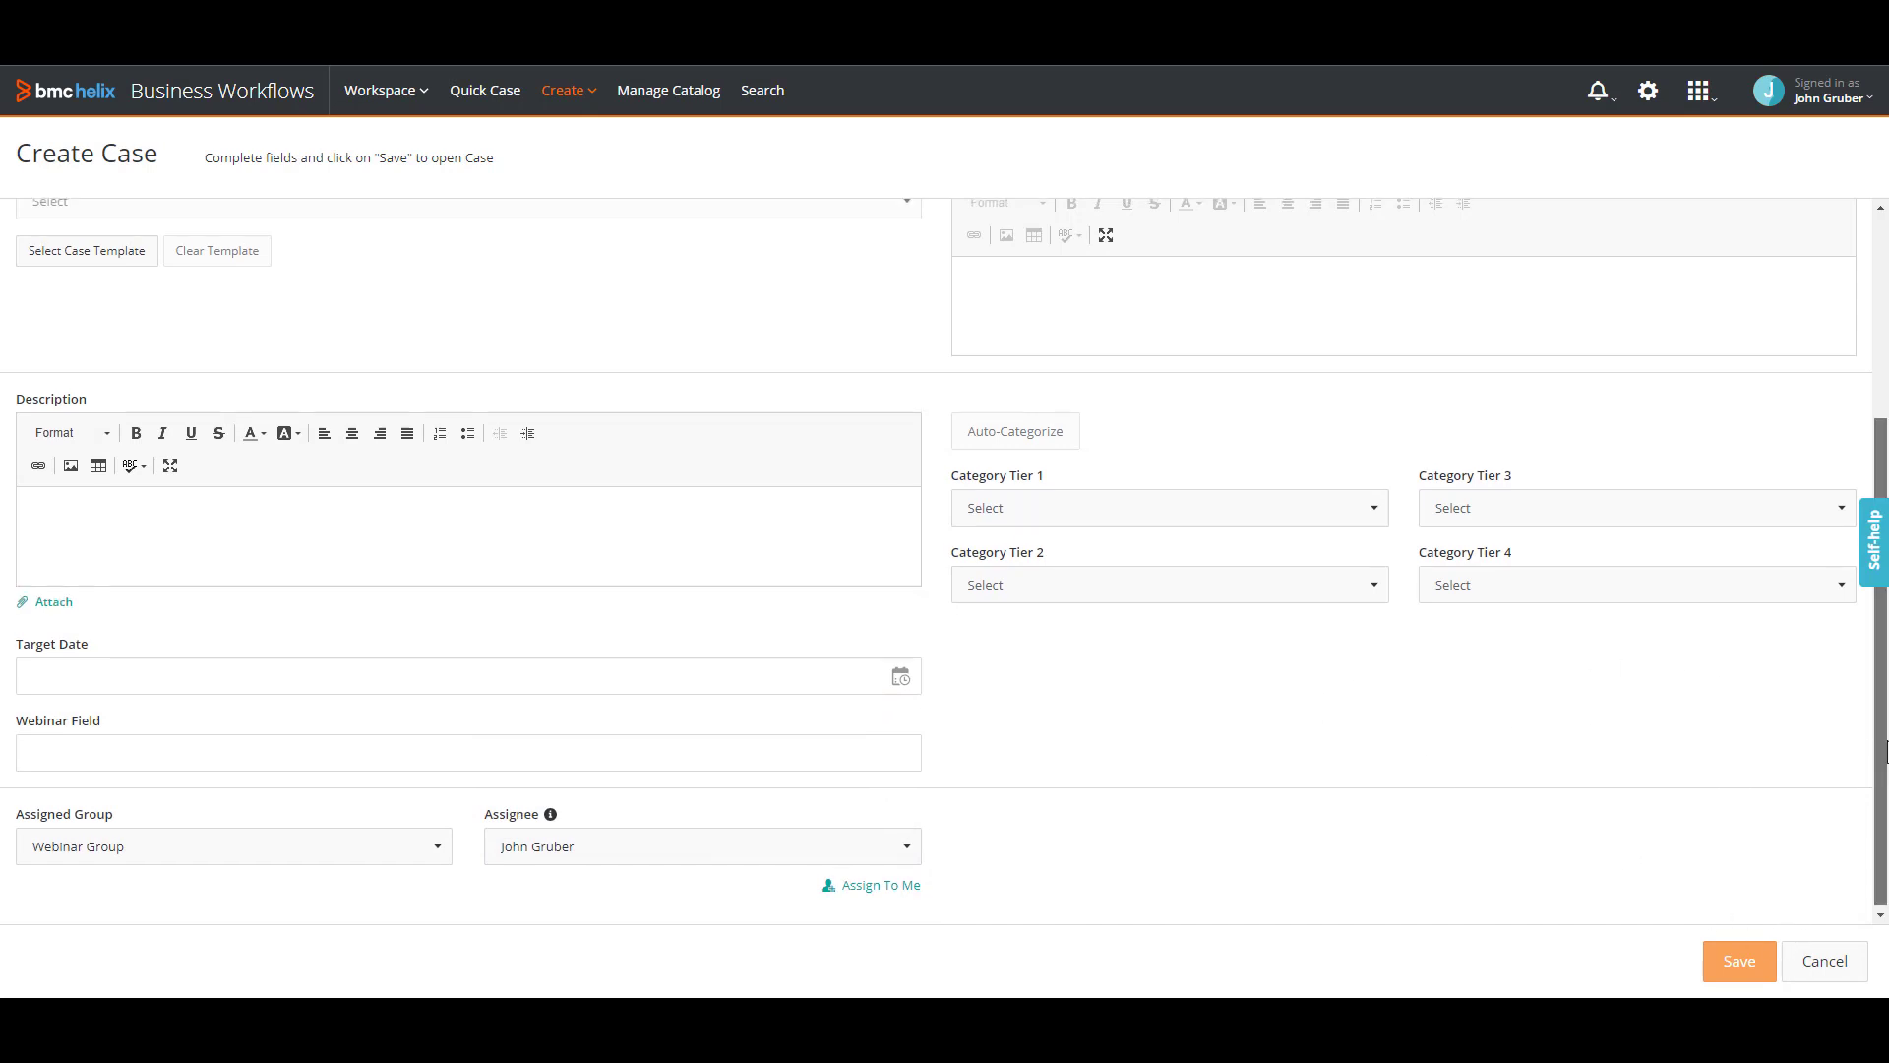
left_click(696, 404)
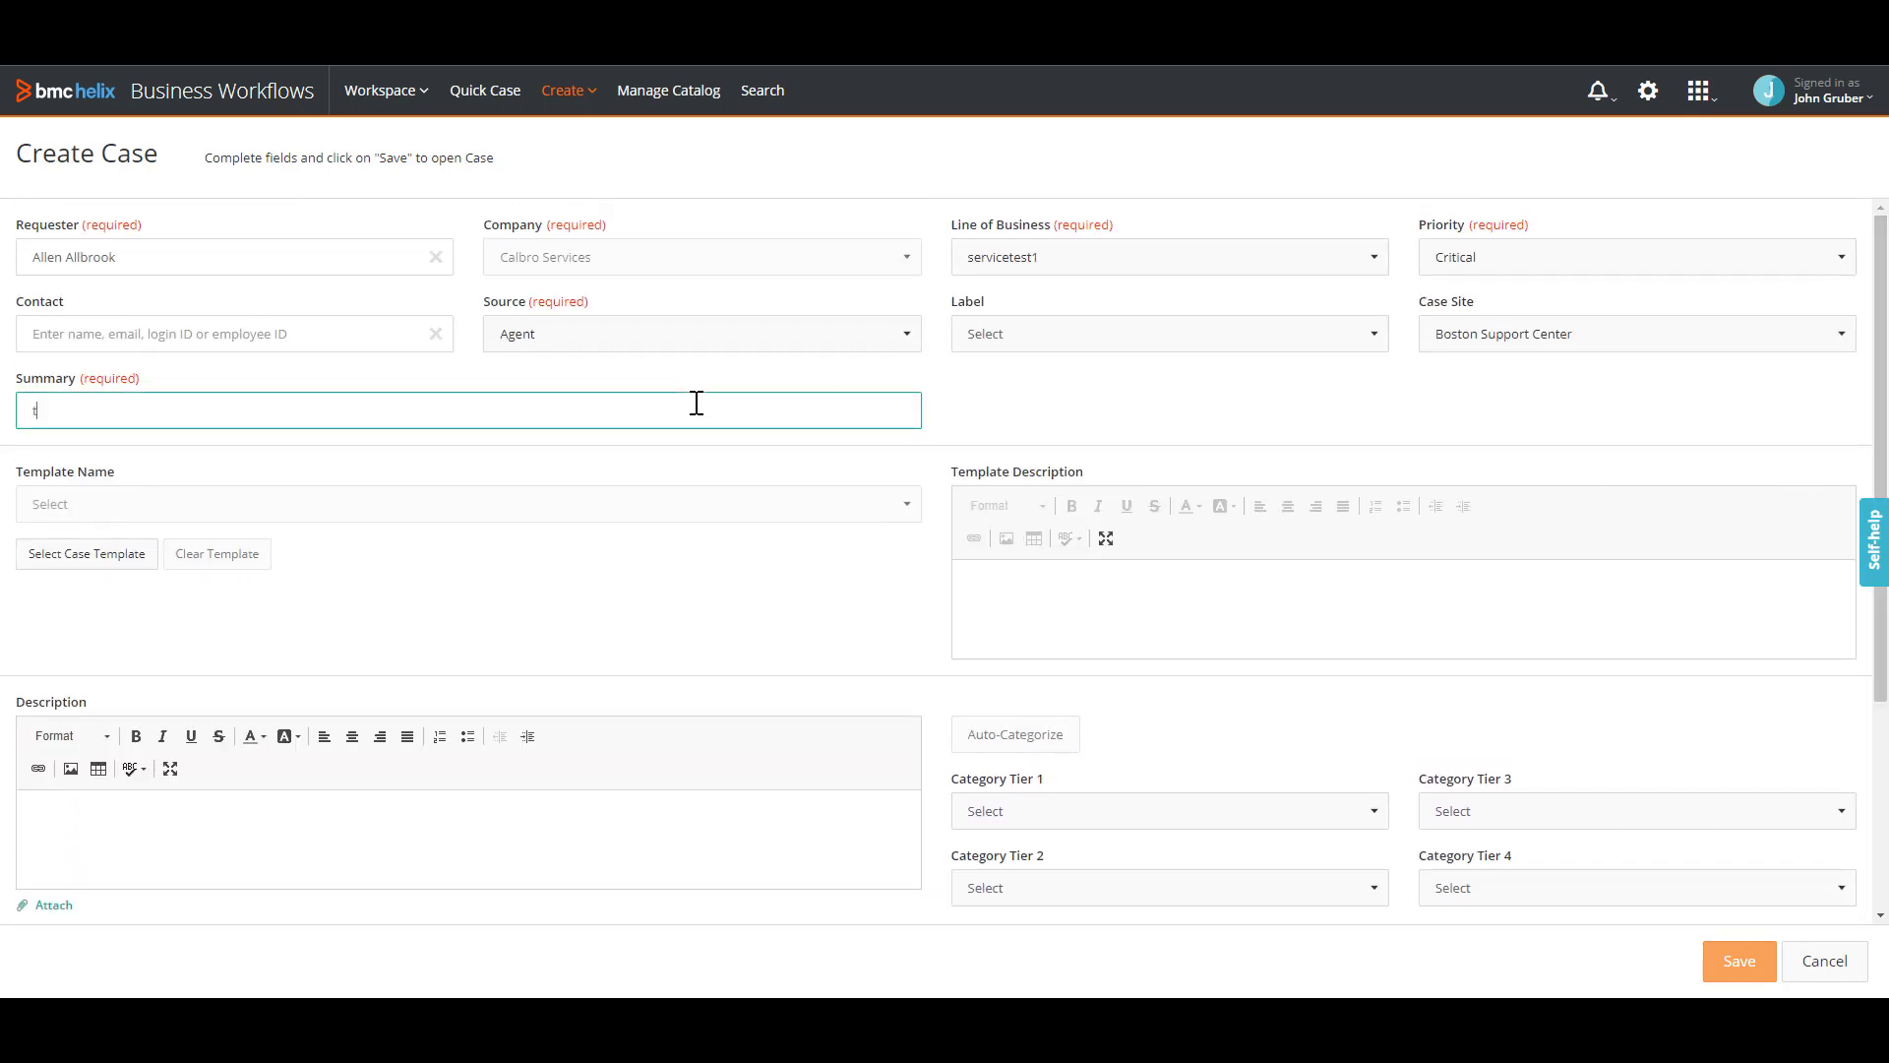
type("test")
left_click(1720, 968)
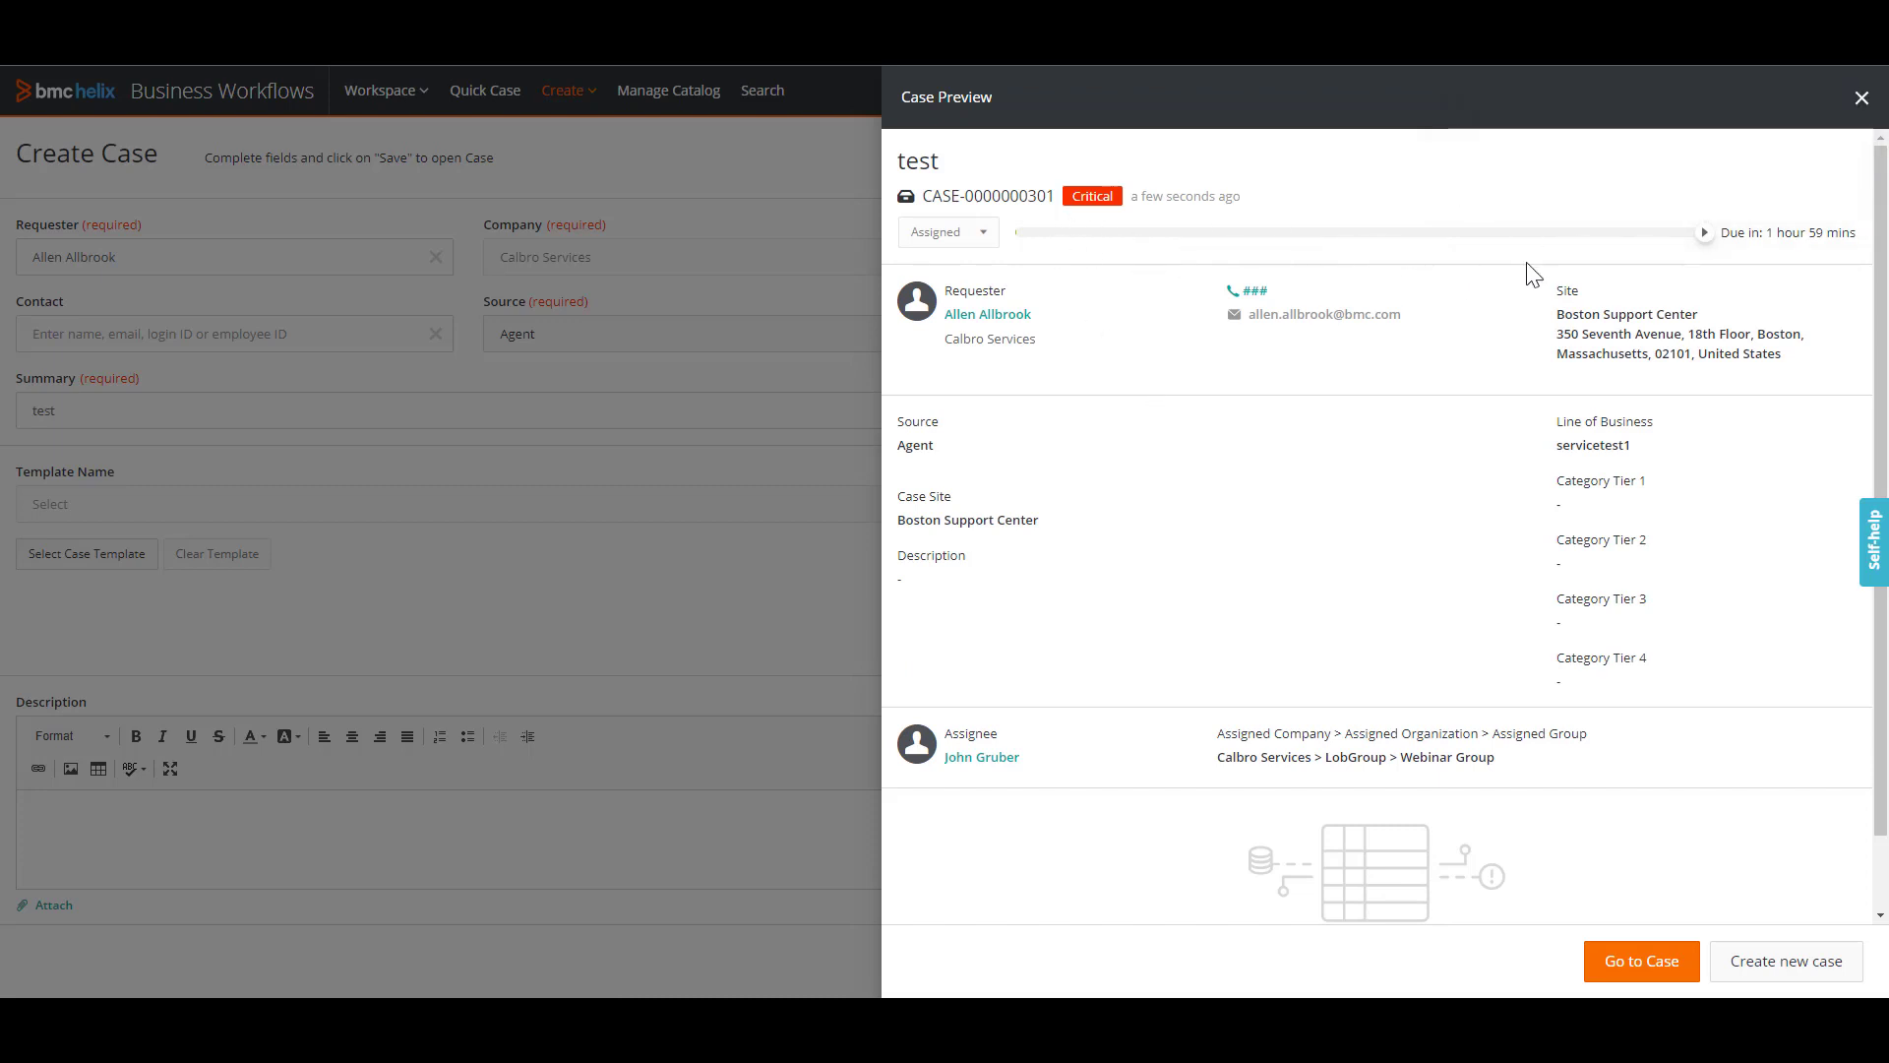
mouse_move(1707, 248)
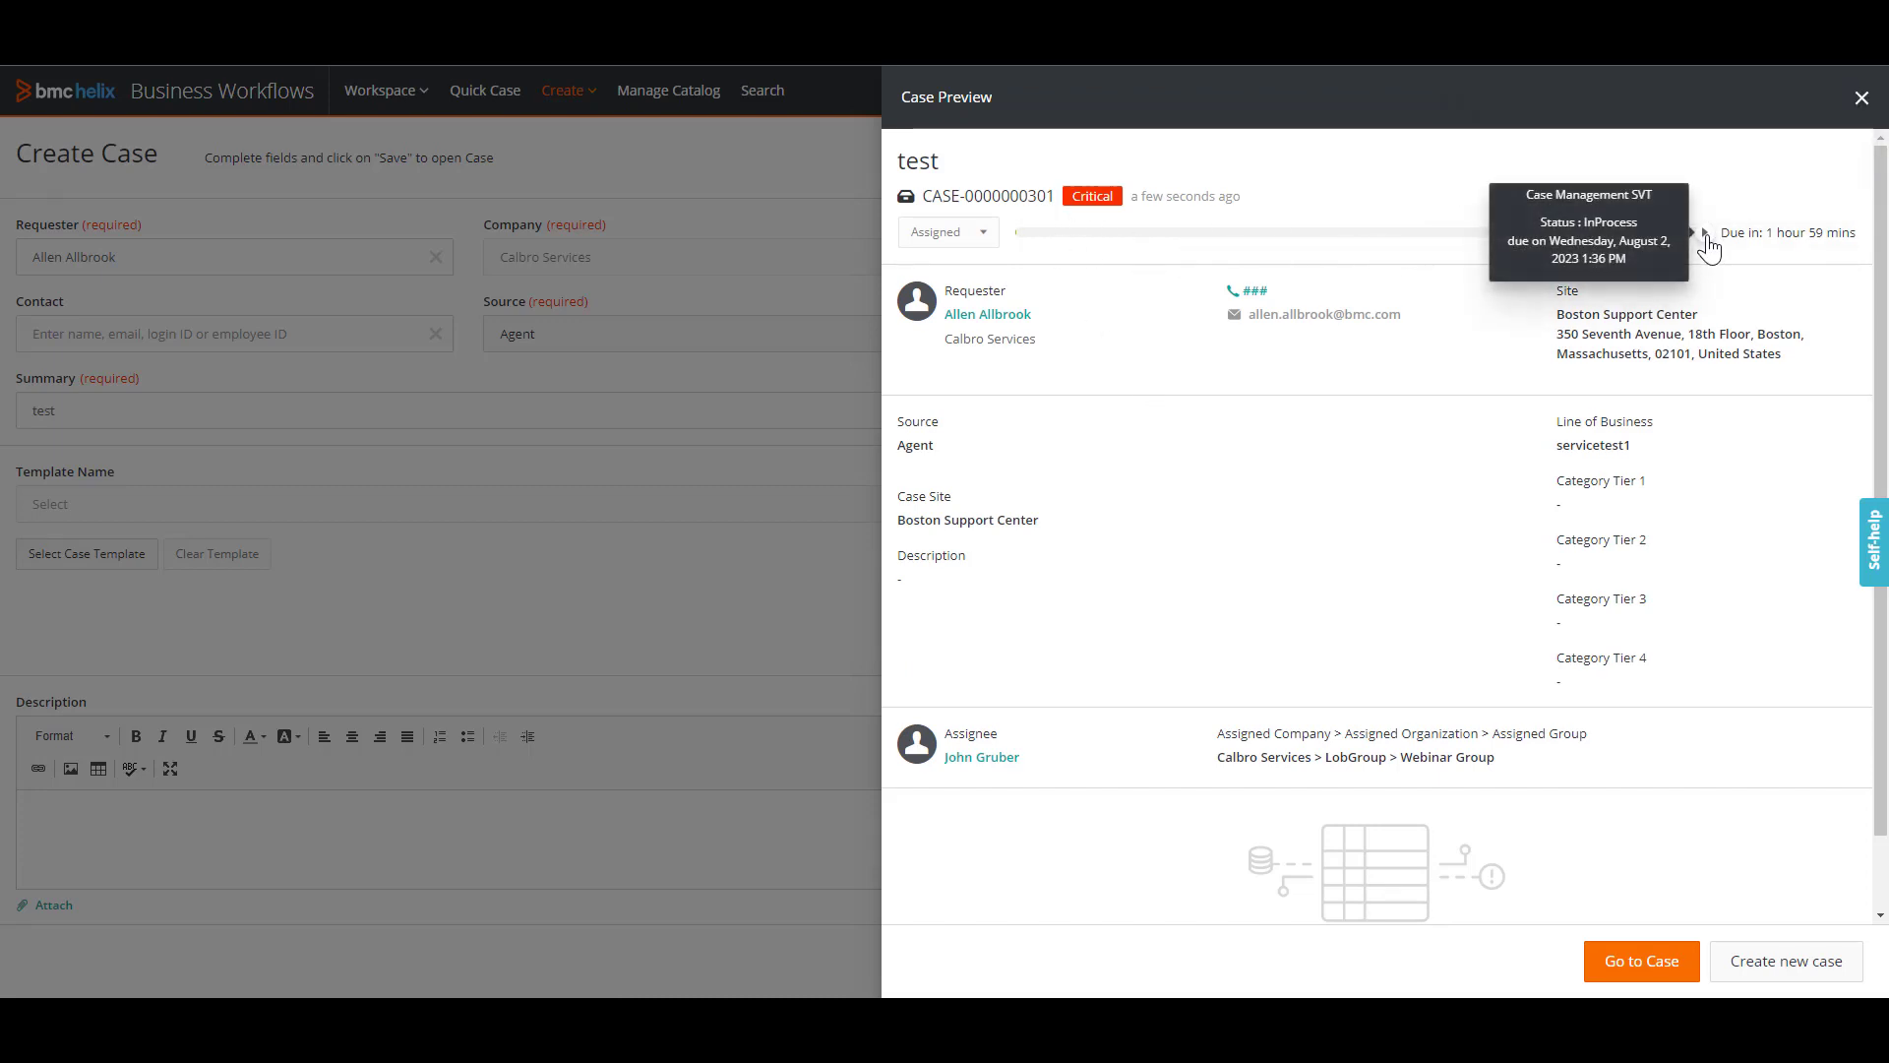
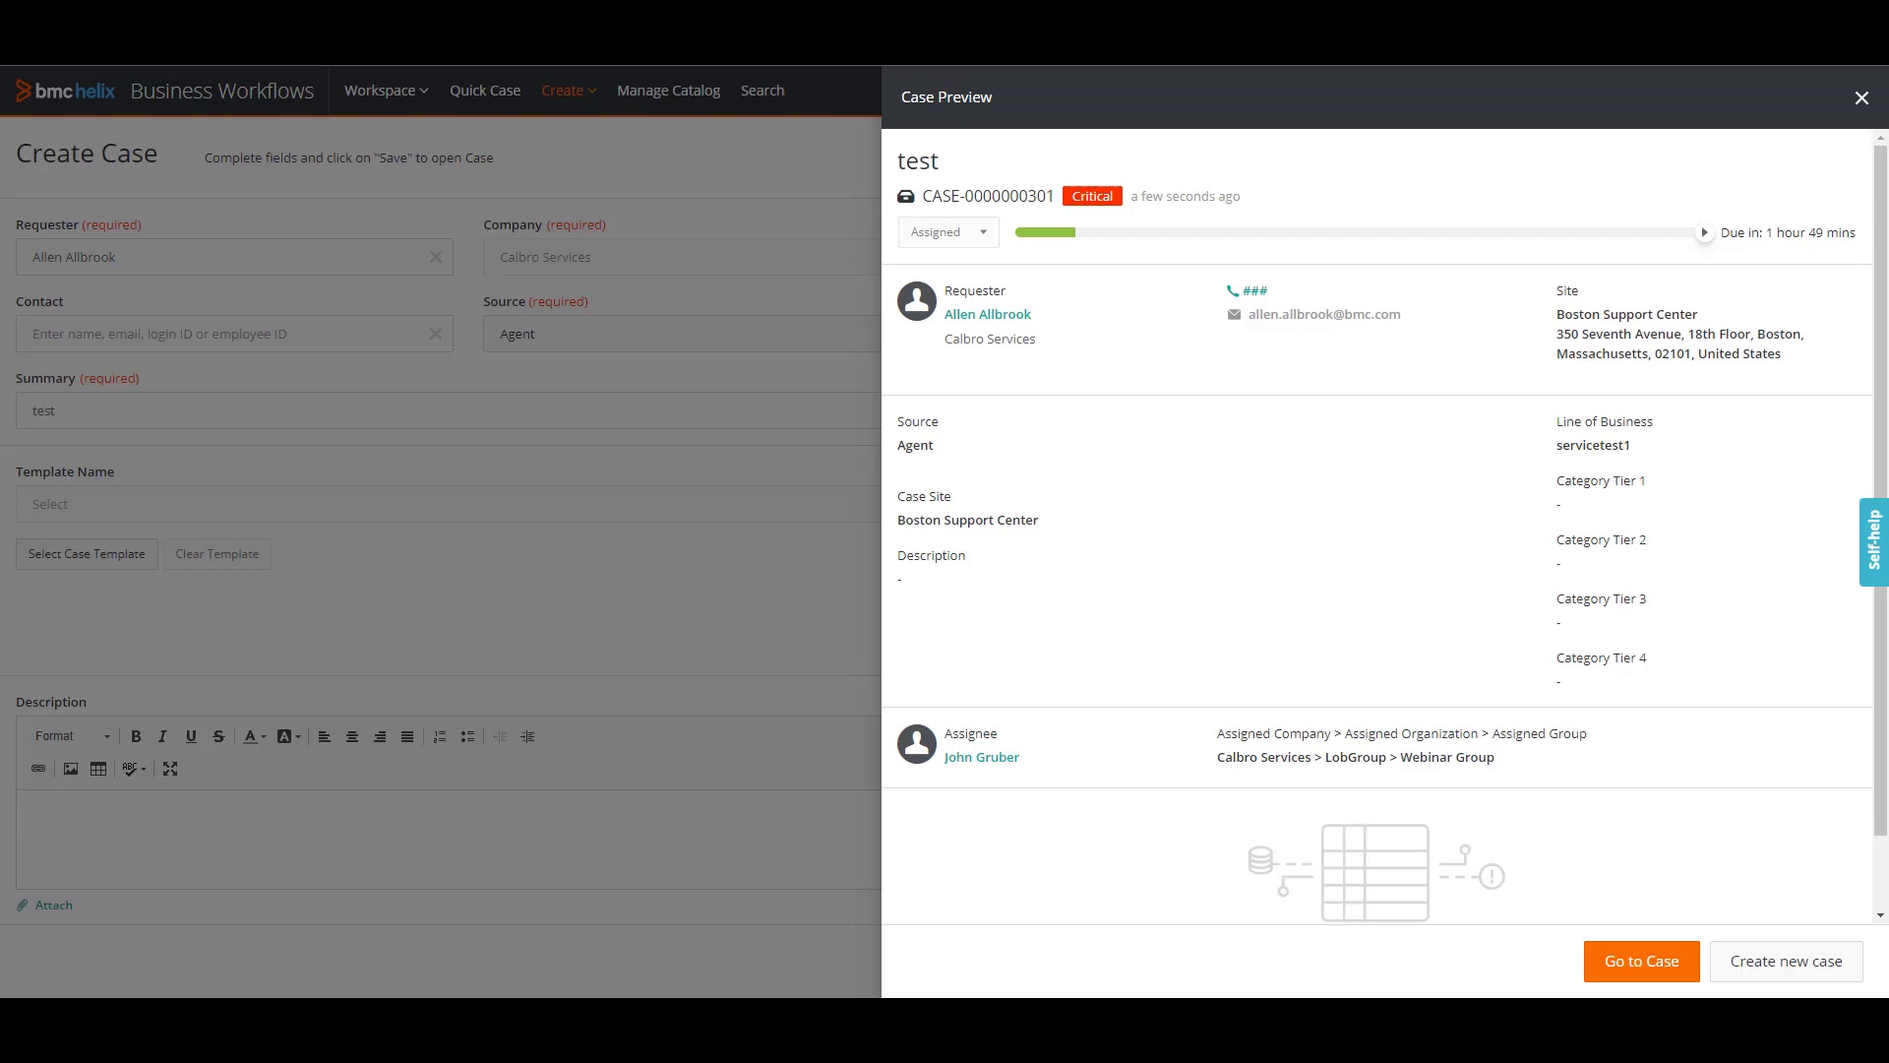
left_click(1710, 974)
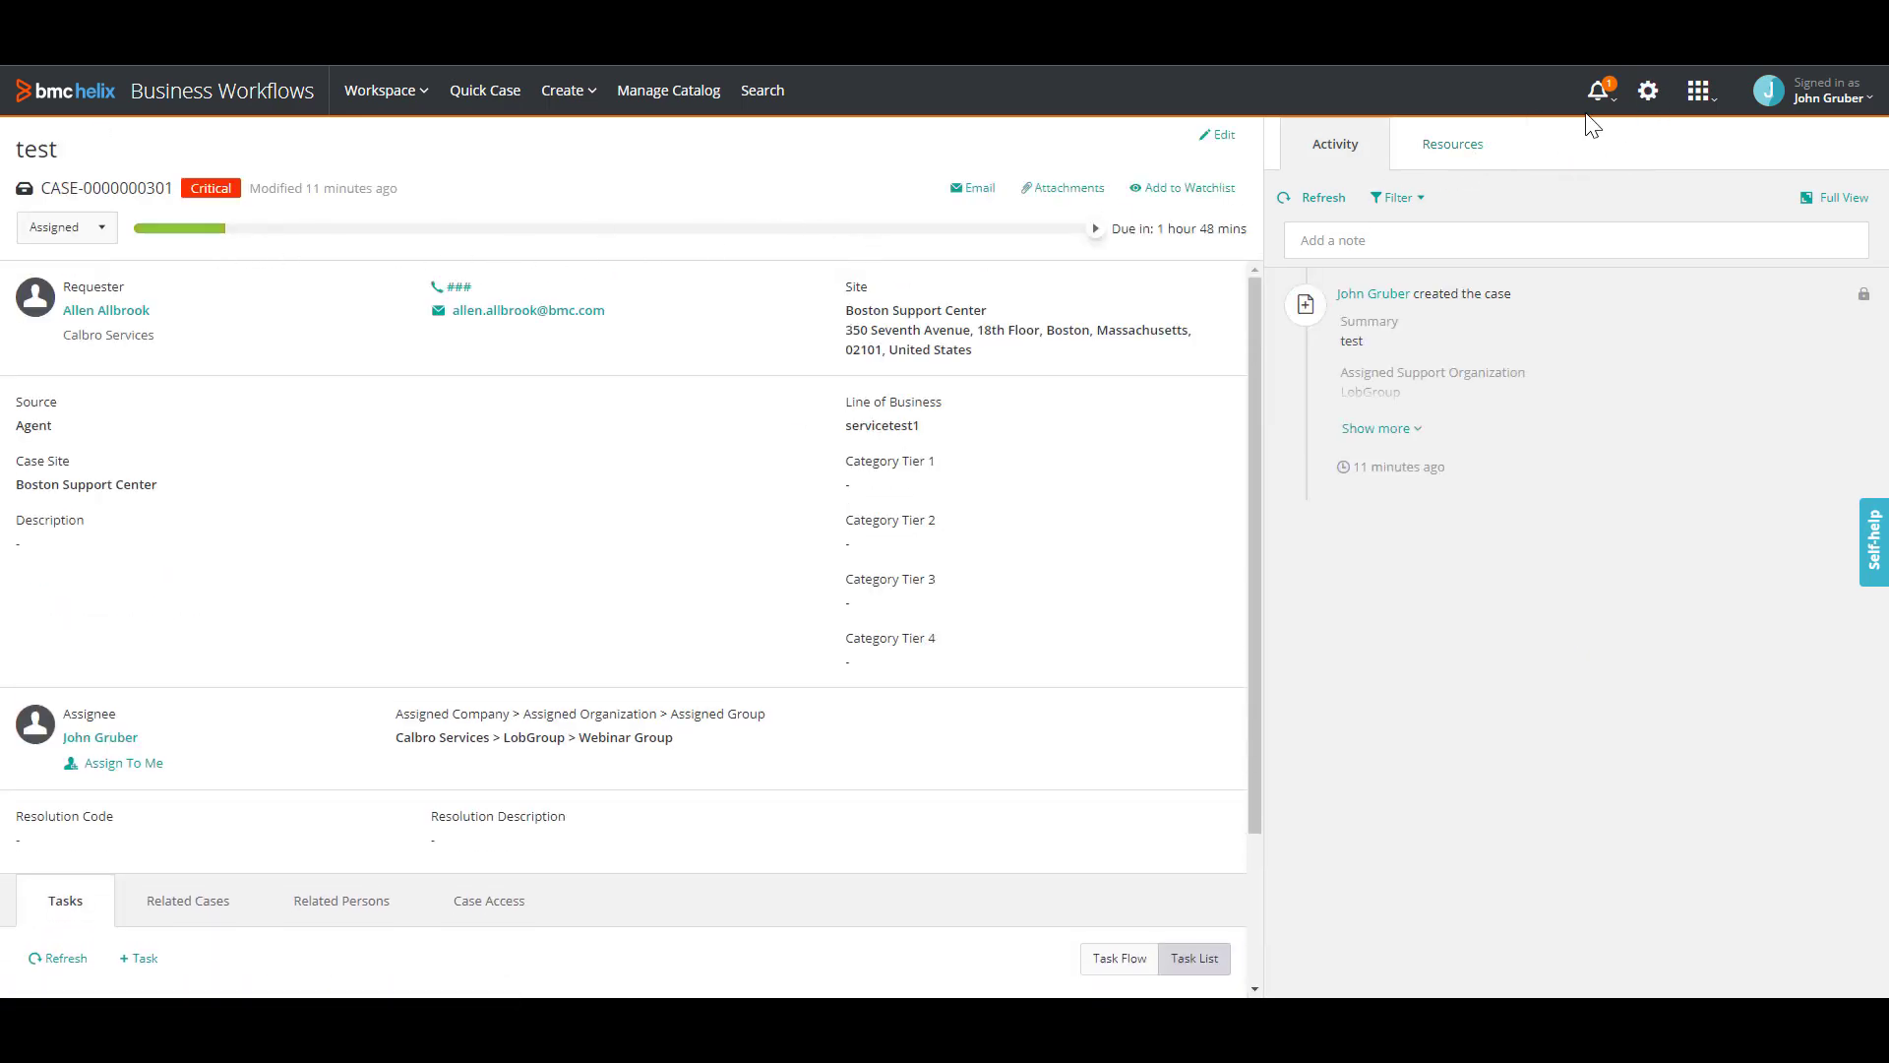
Review the Webinar Test Template in the Case Management template settings and return to the template list.
left_click(1649, 94)
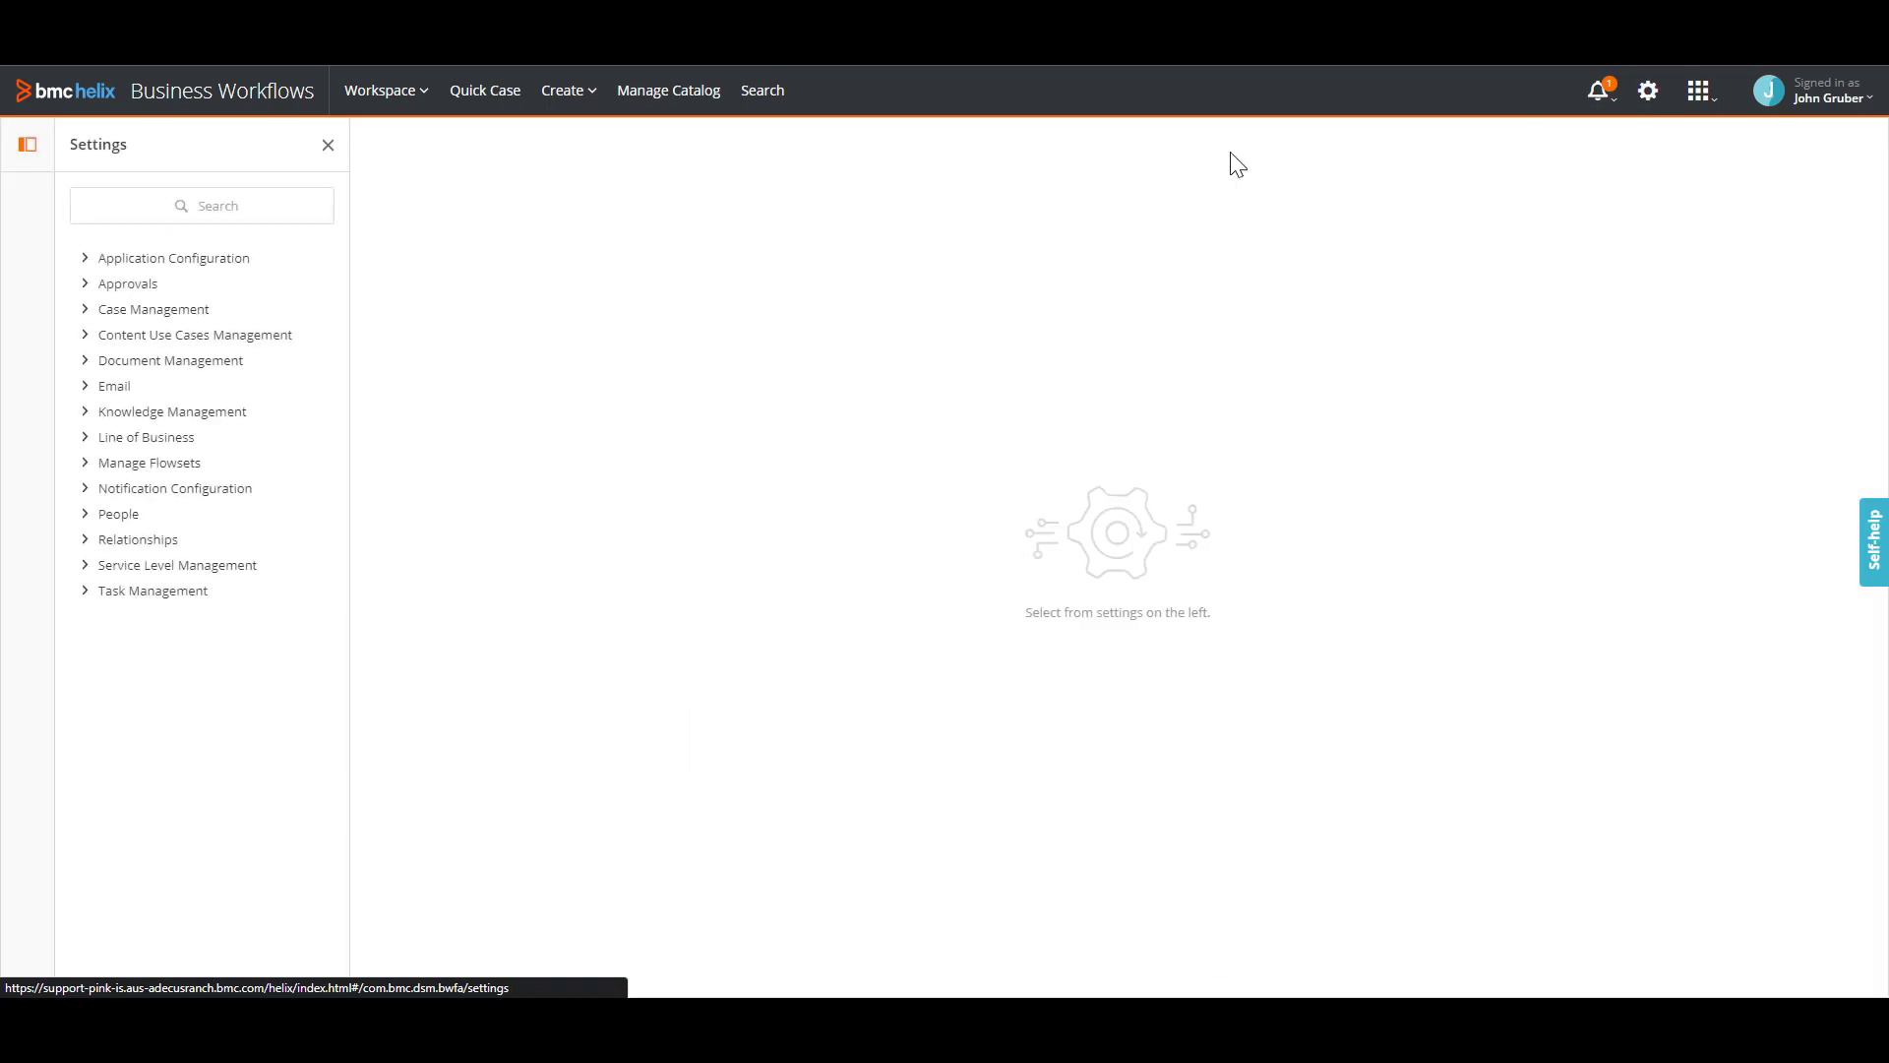
left_click(90, 313)
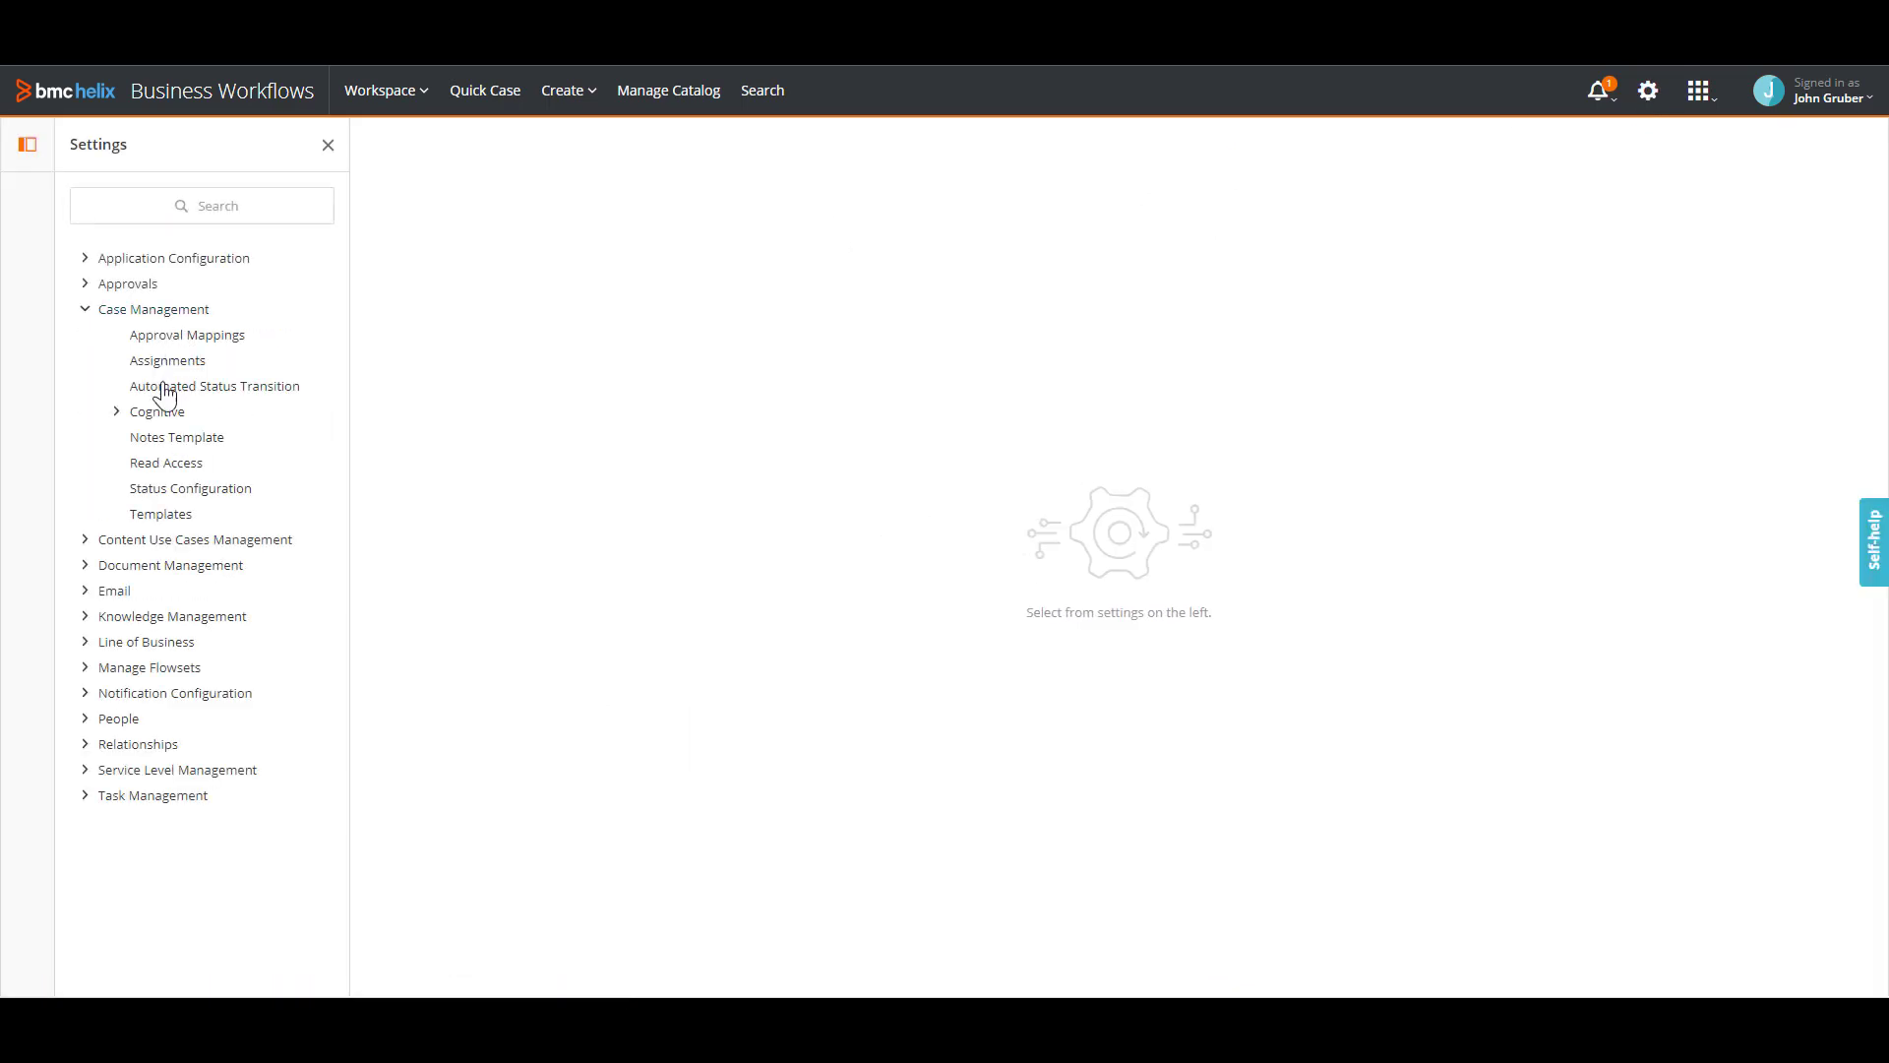
left_click(168, 522)
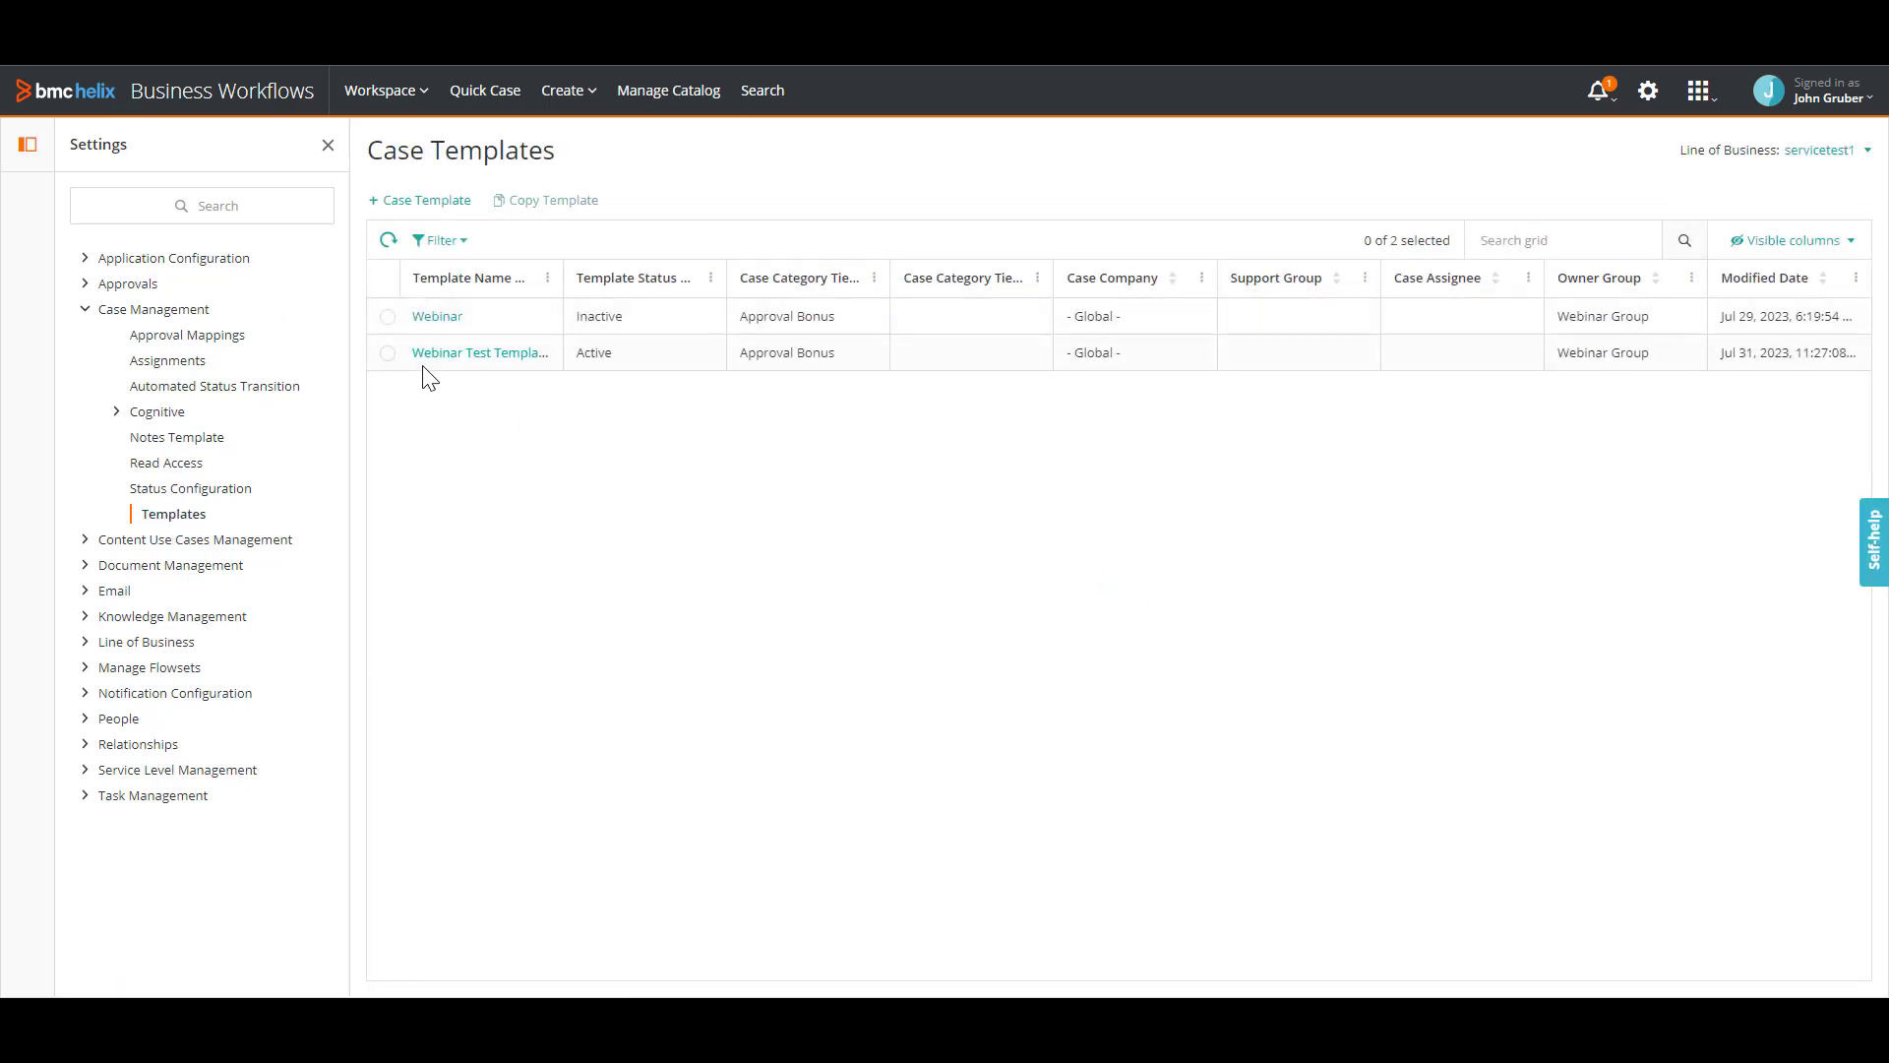
left_click(481, 353)
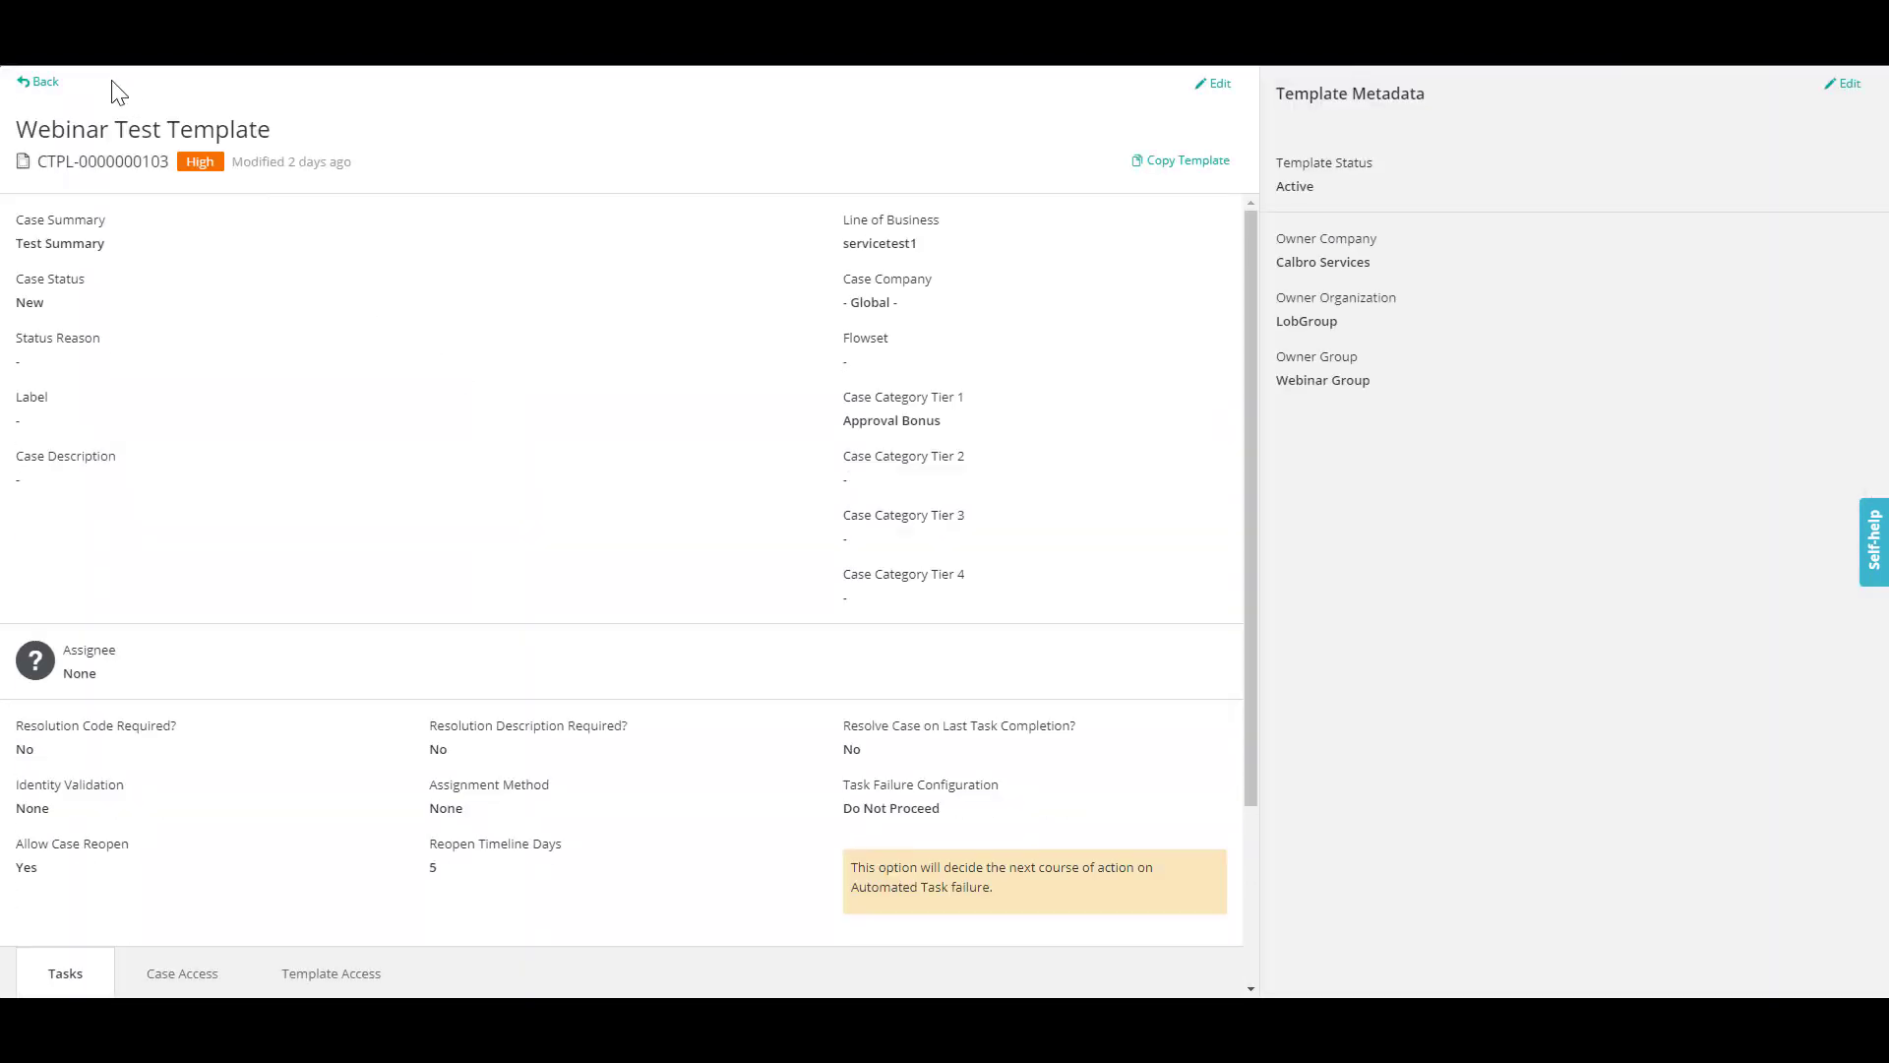
left_click(40, 81)
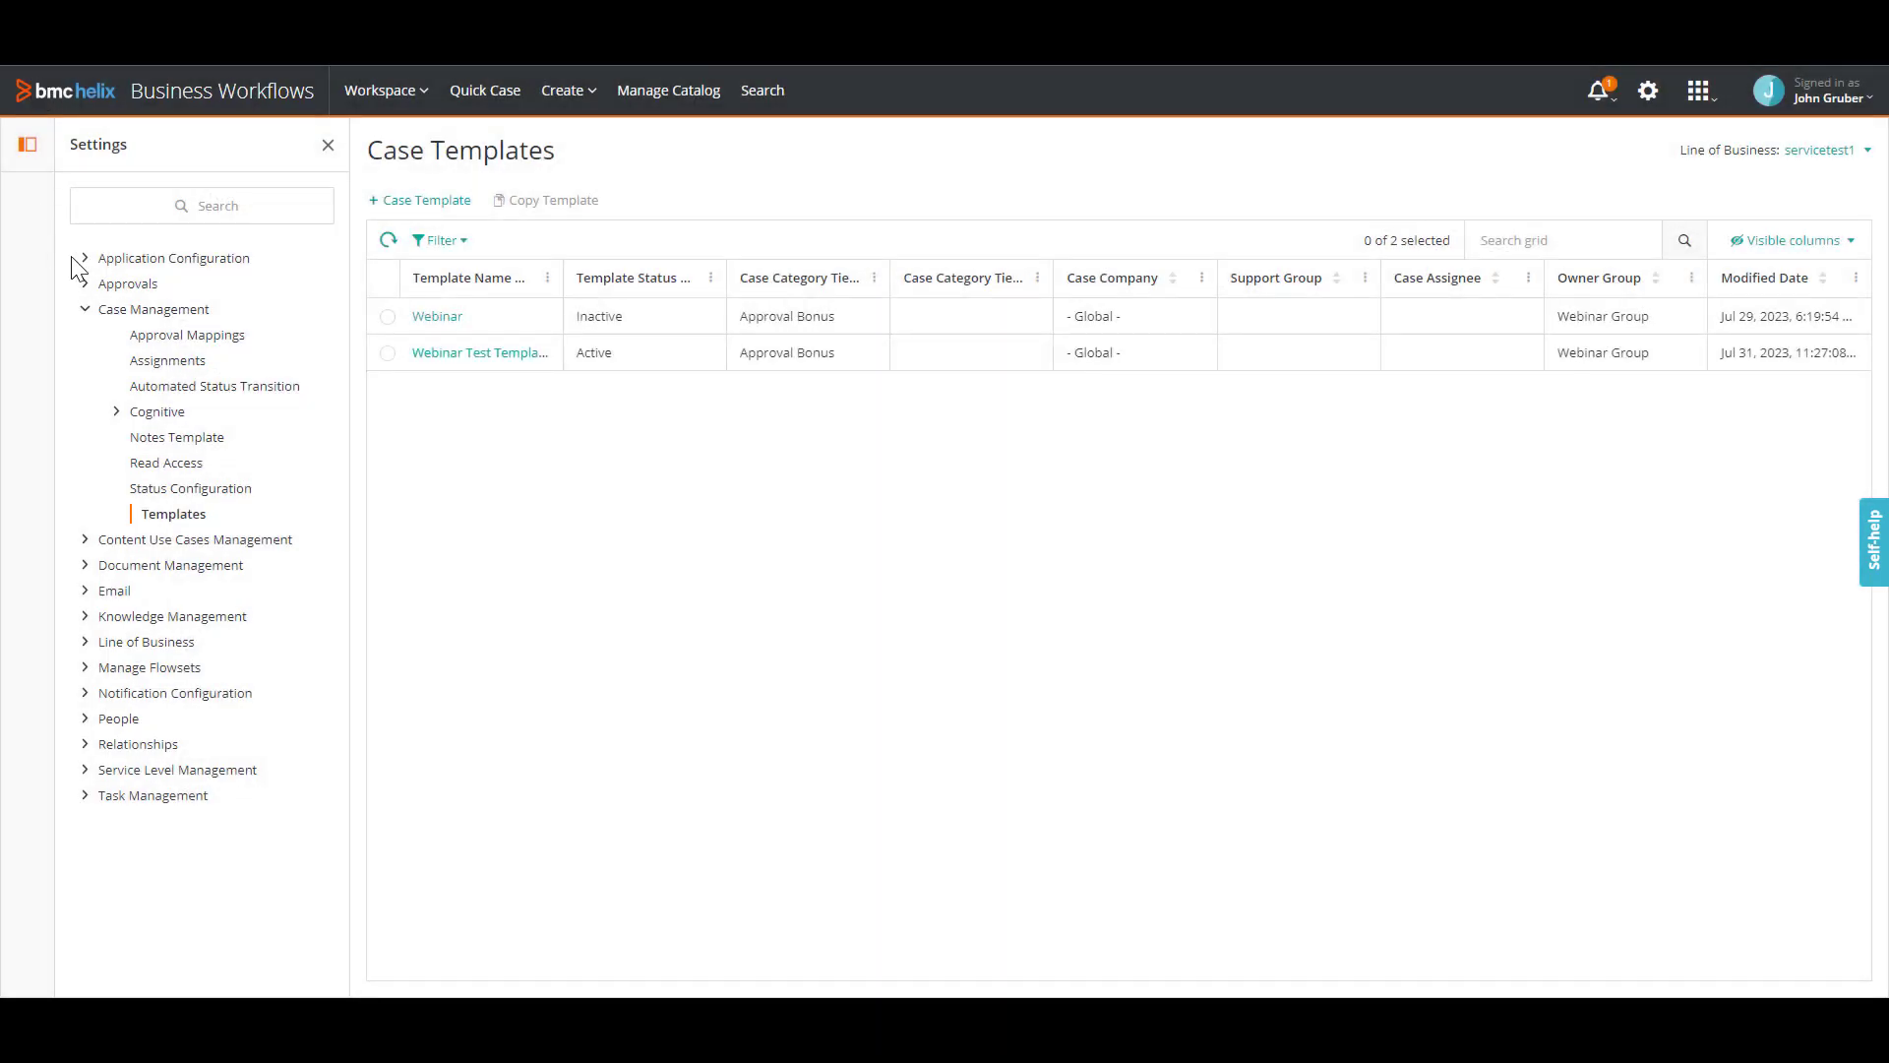
left_click(87, 310)
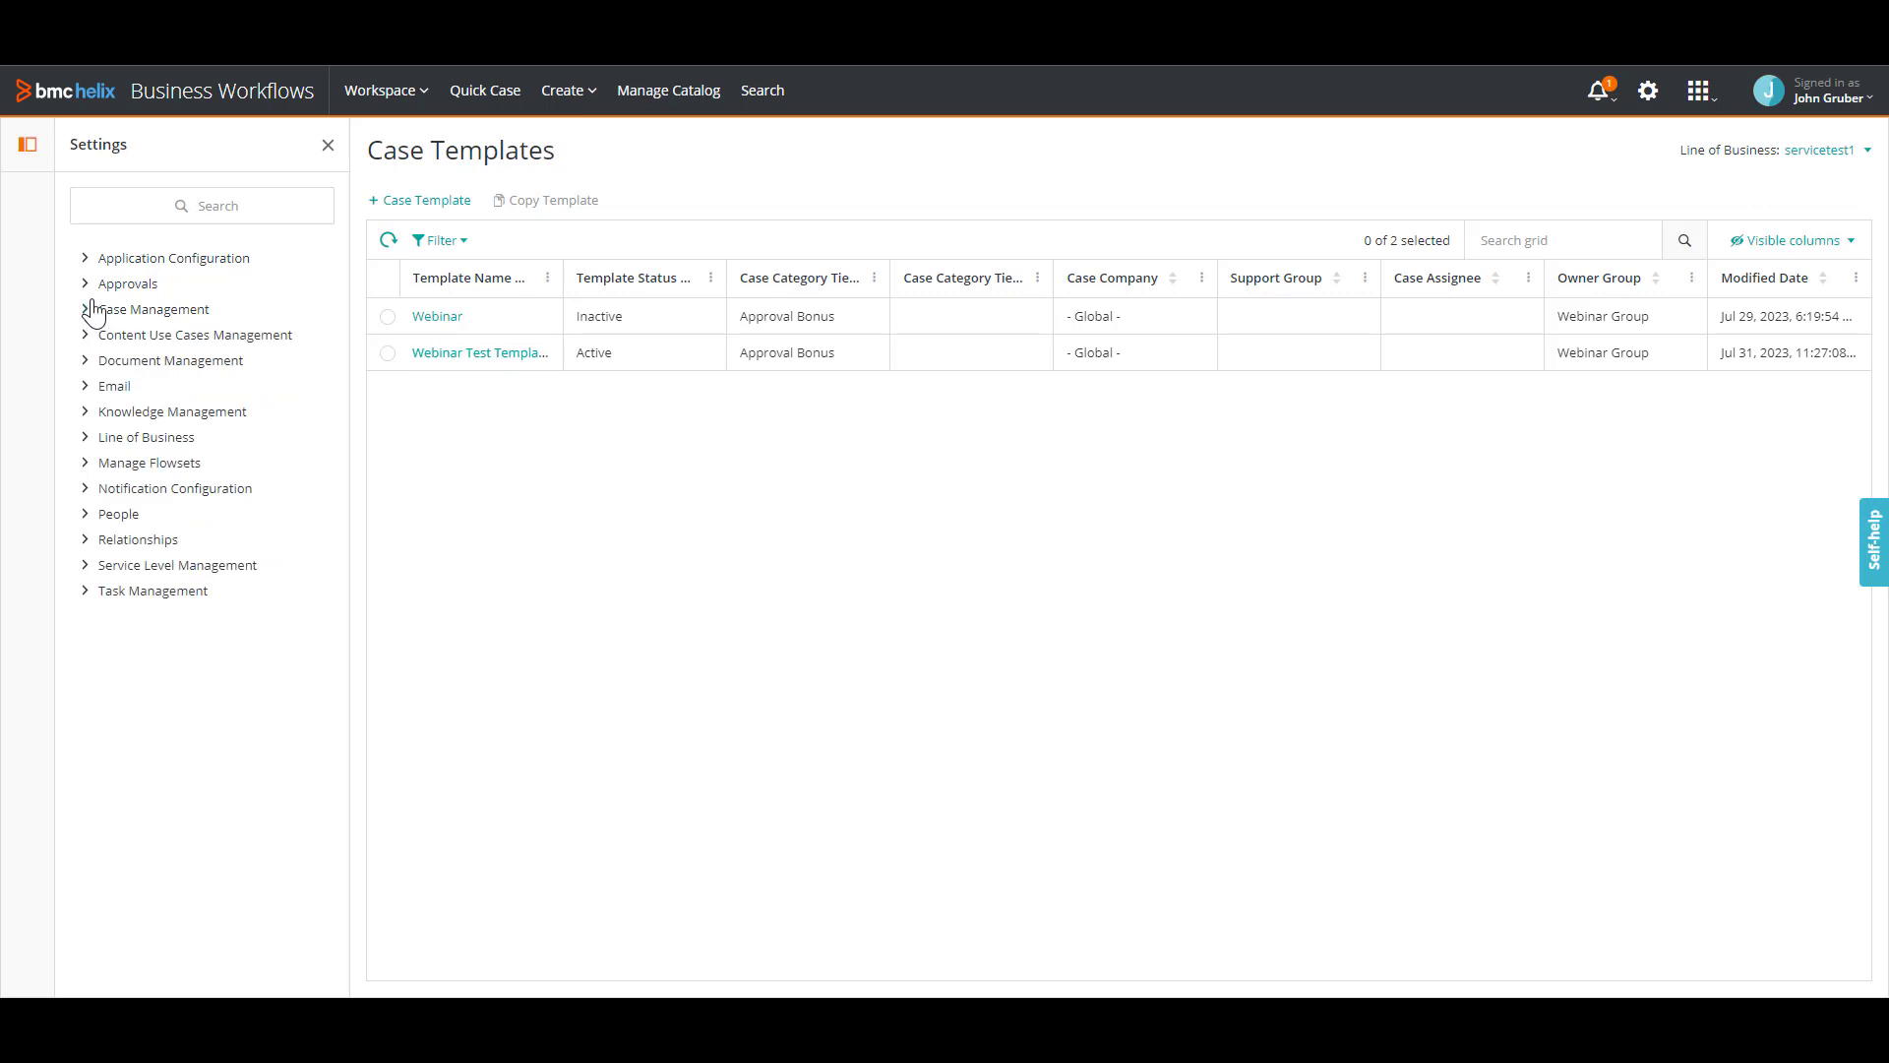
Search the settings for "mapping" and start a Case Management approval mapping named Webinar Approval Mapping.
left_click(162, 213)
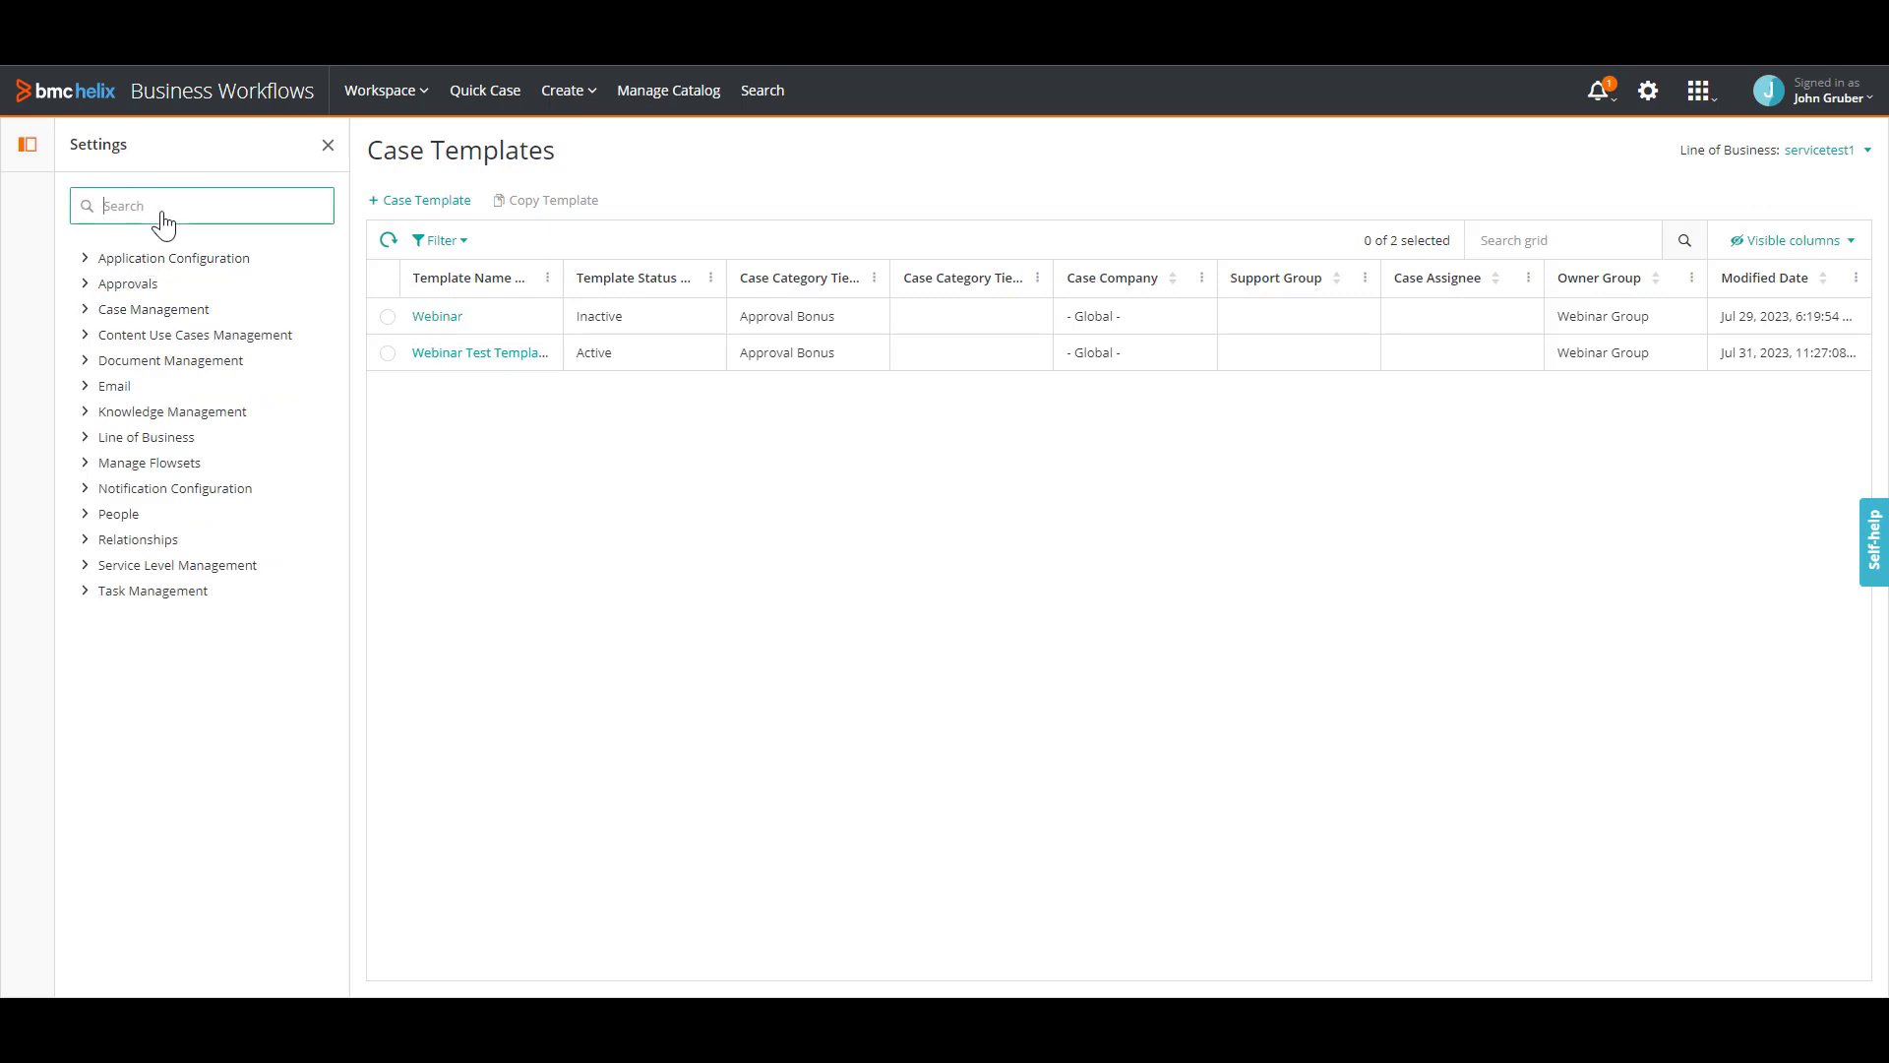
type("mapping")
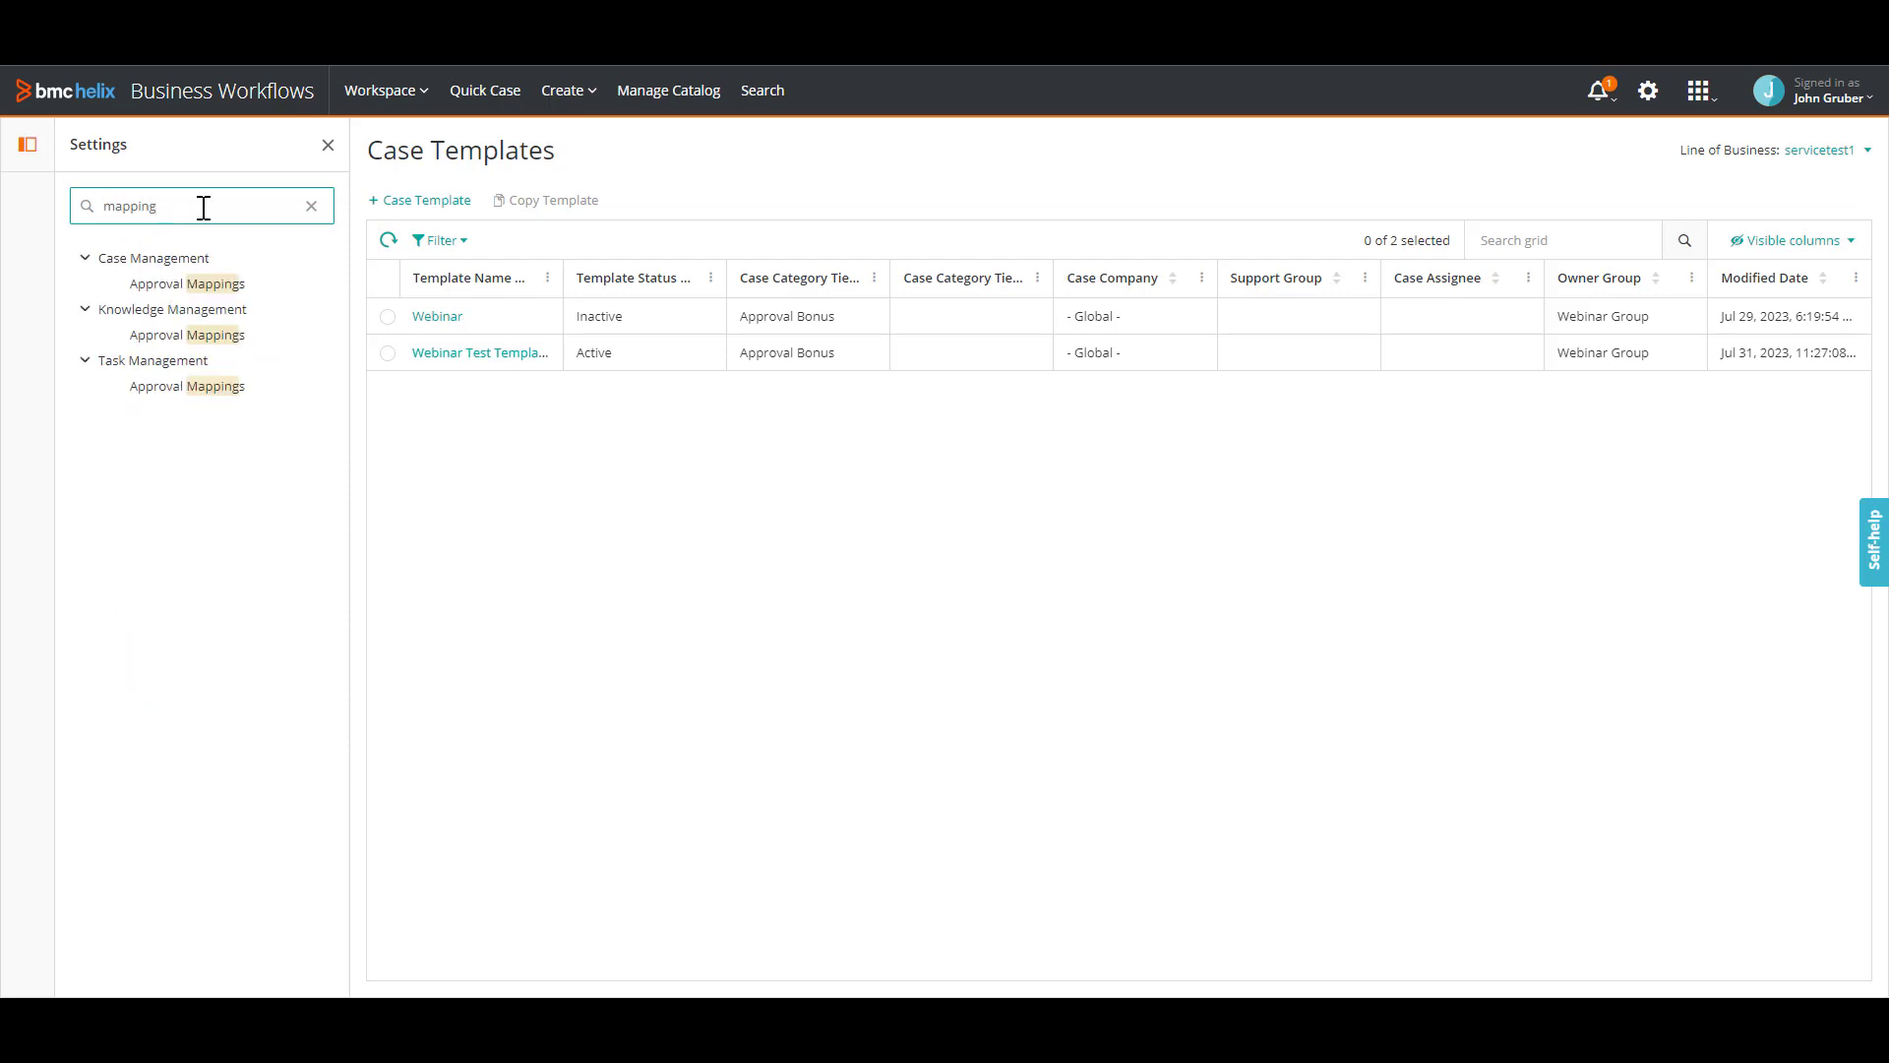
left_click(202, 287)
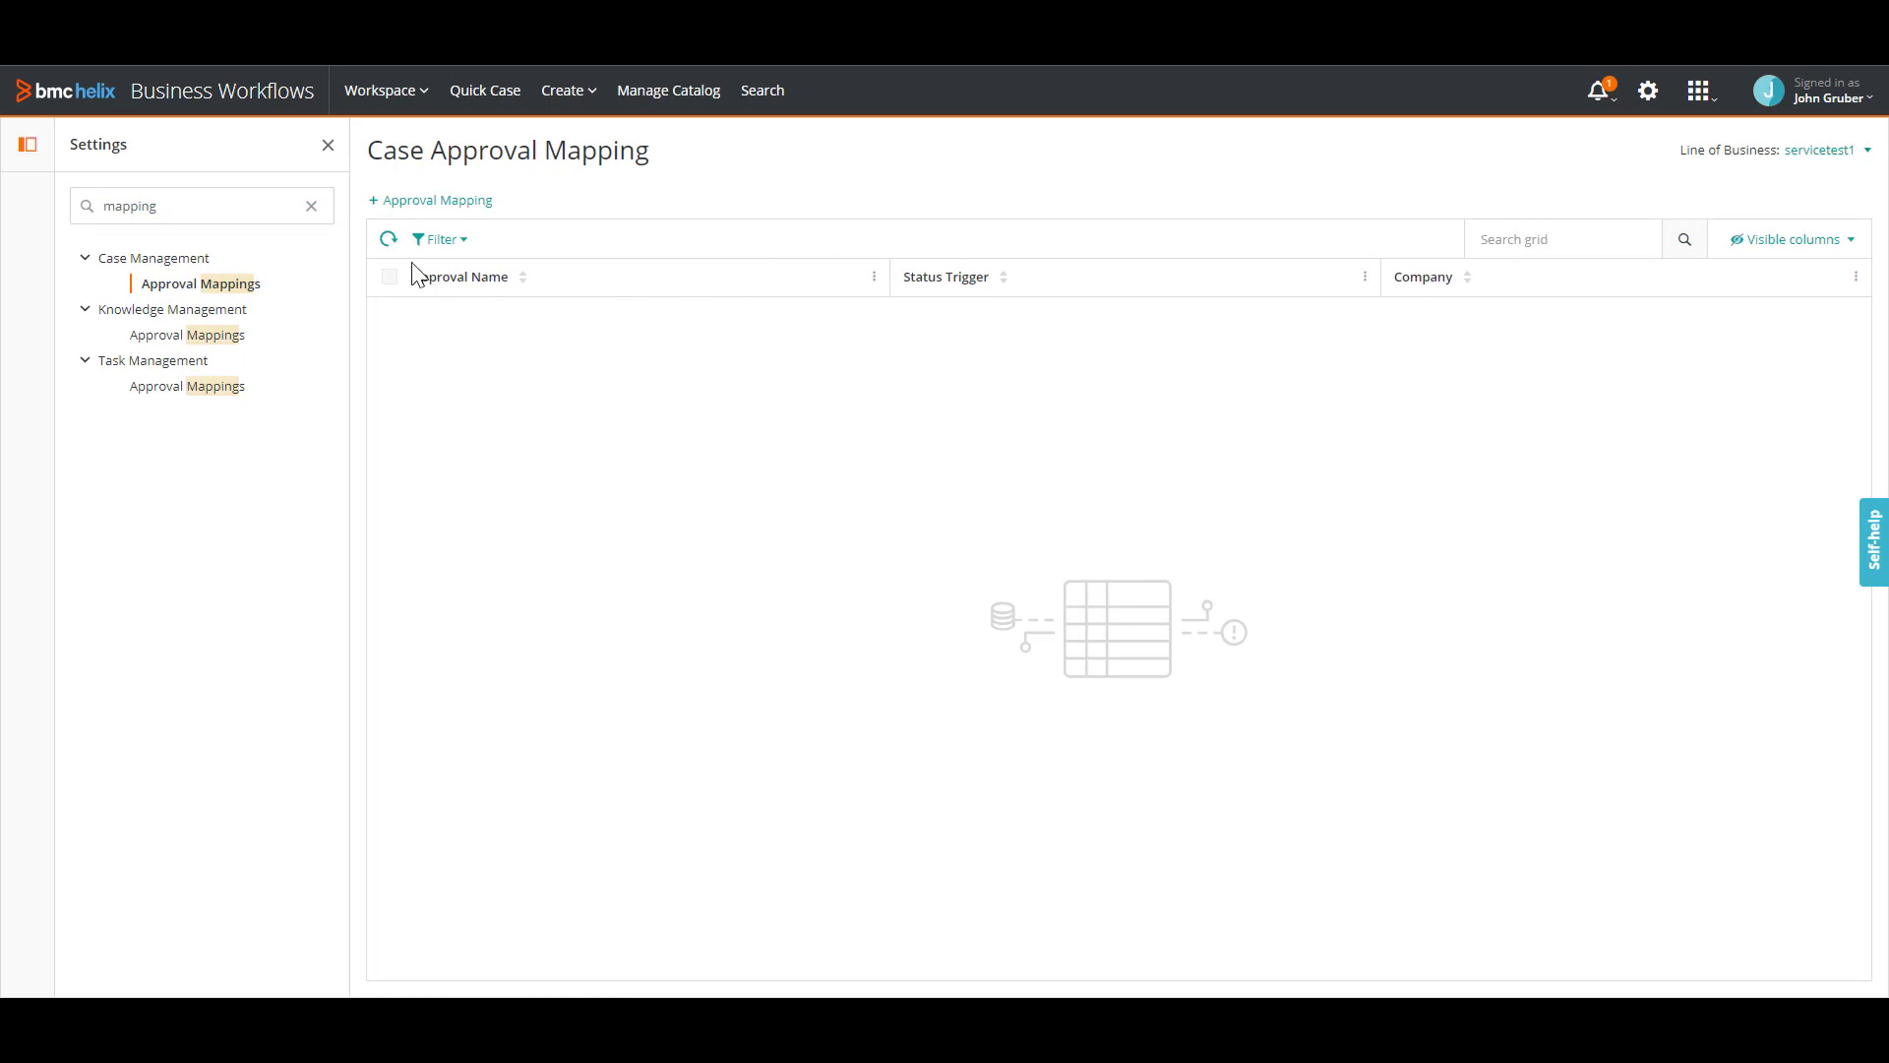
left_click(449, 211)
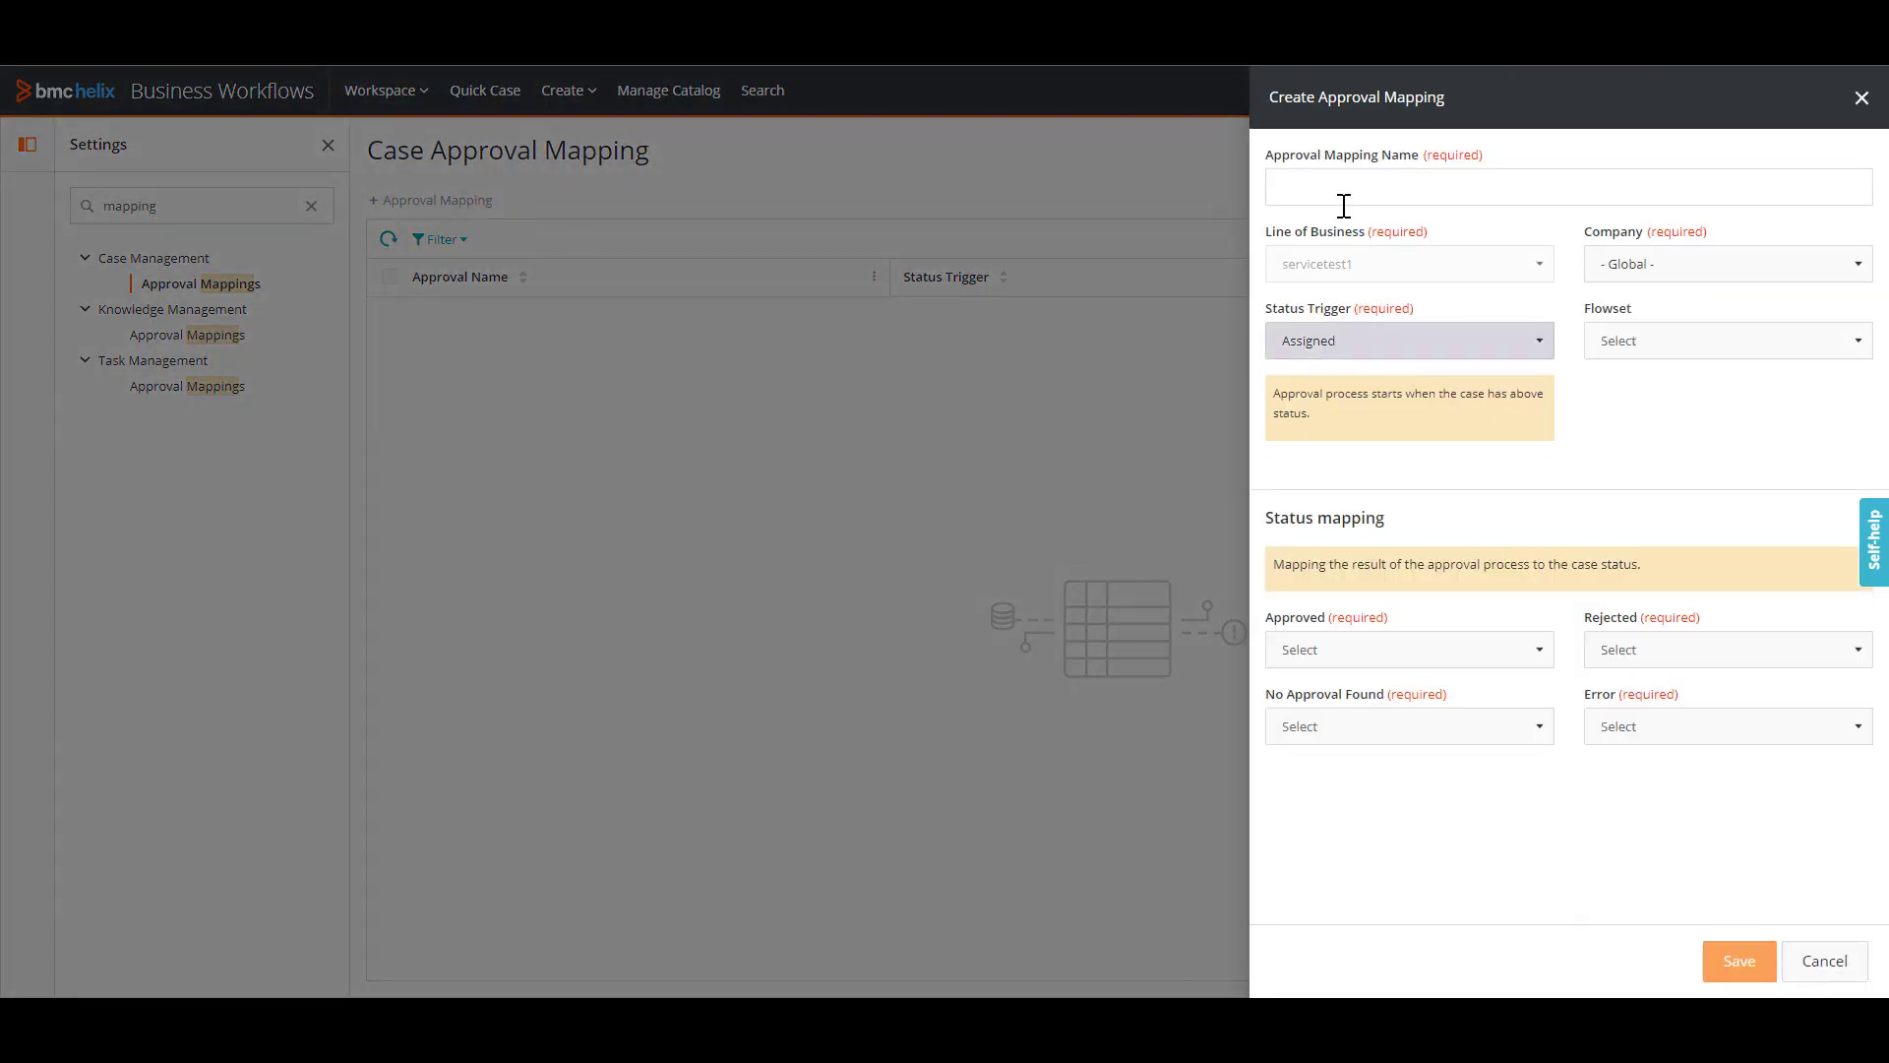
left_click(1471, 191)
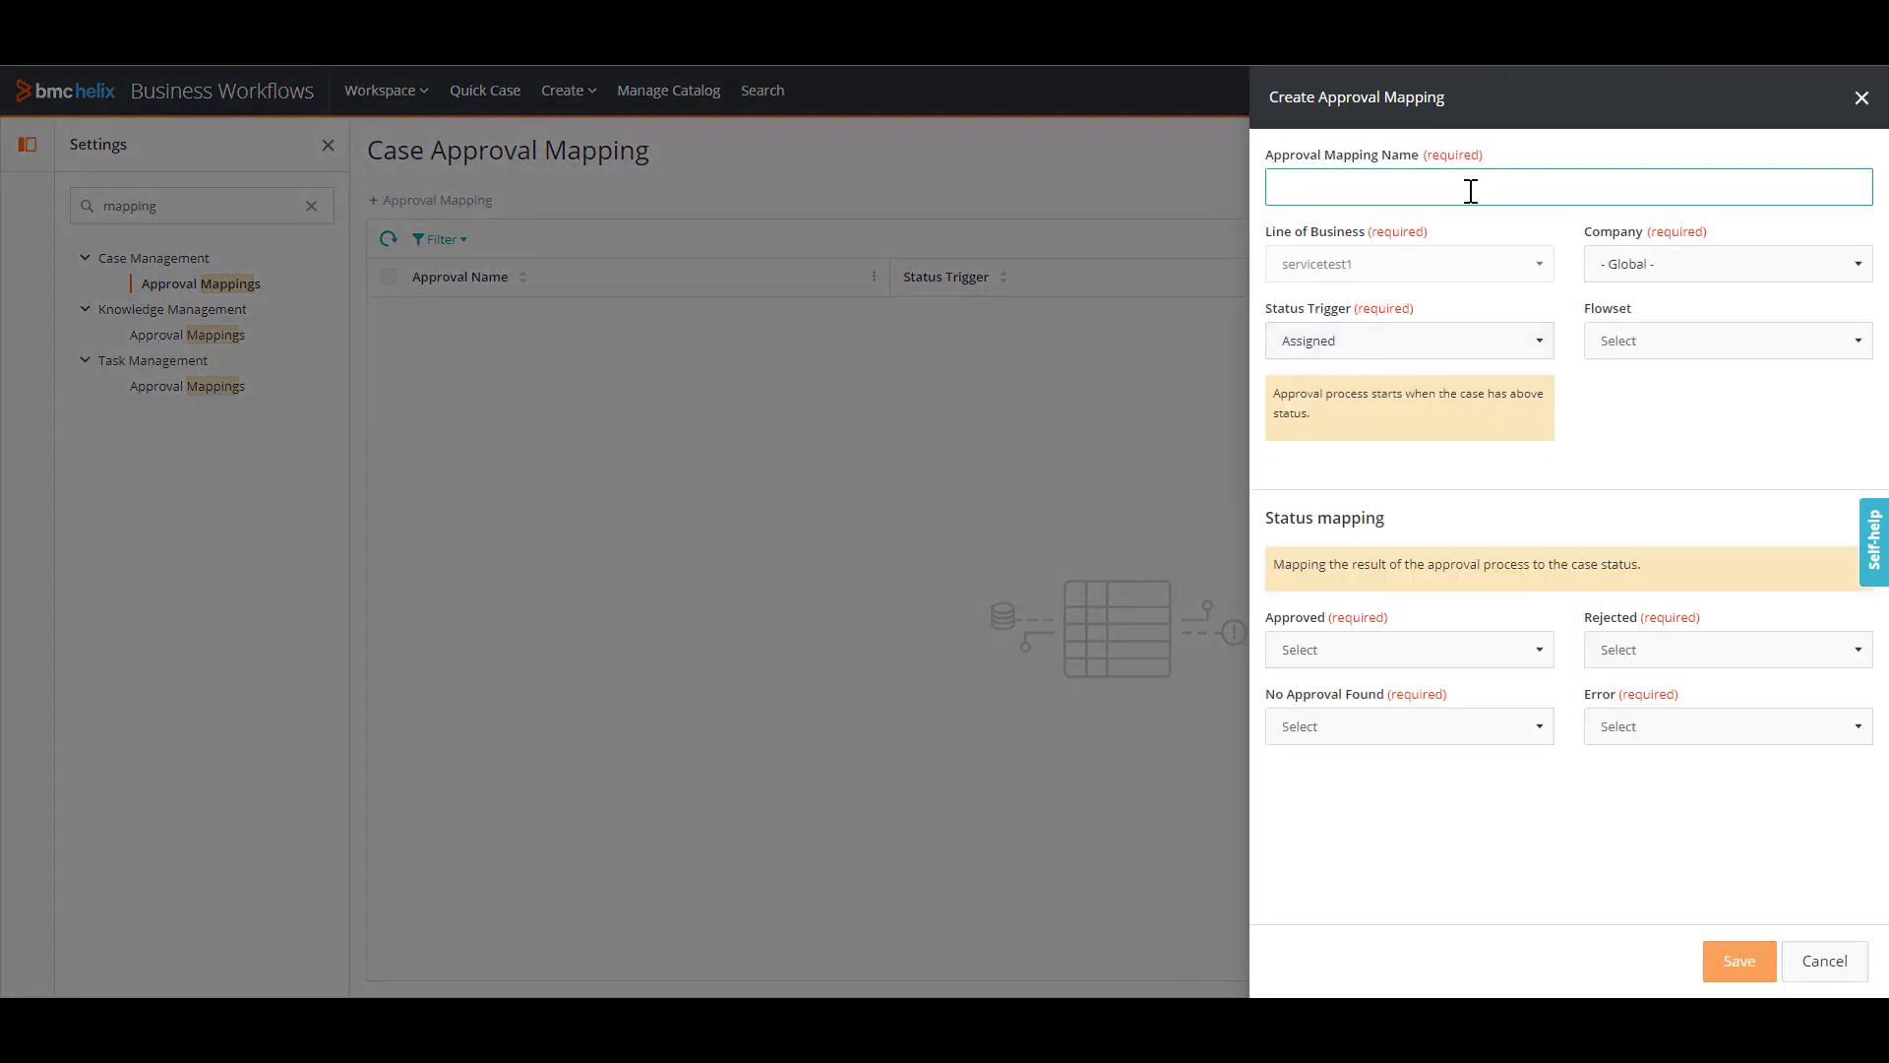
type("Webinar Approval Mapping")
Map Approved to In Progress, Rejected to Approval Rejected, and No Approval Found and Error to Canceled, and save the mapping.
left_click(1450, 656)
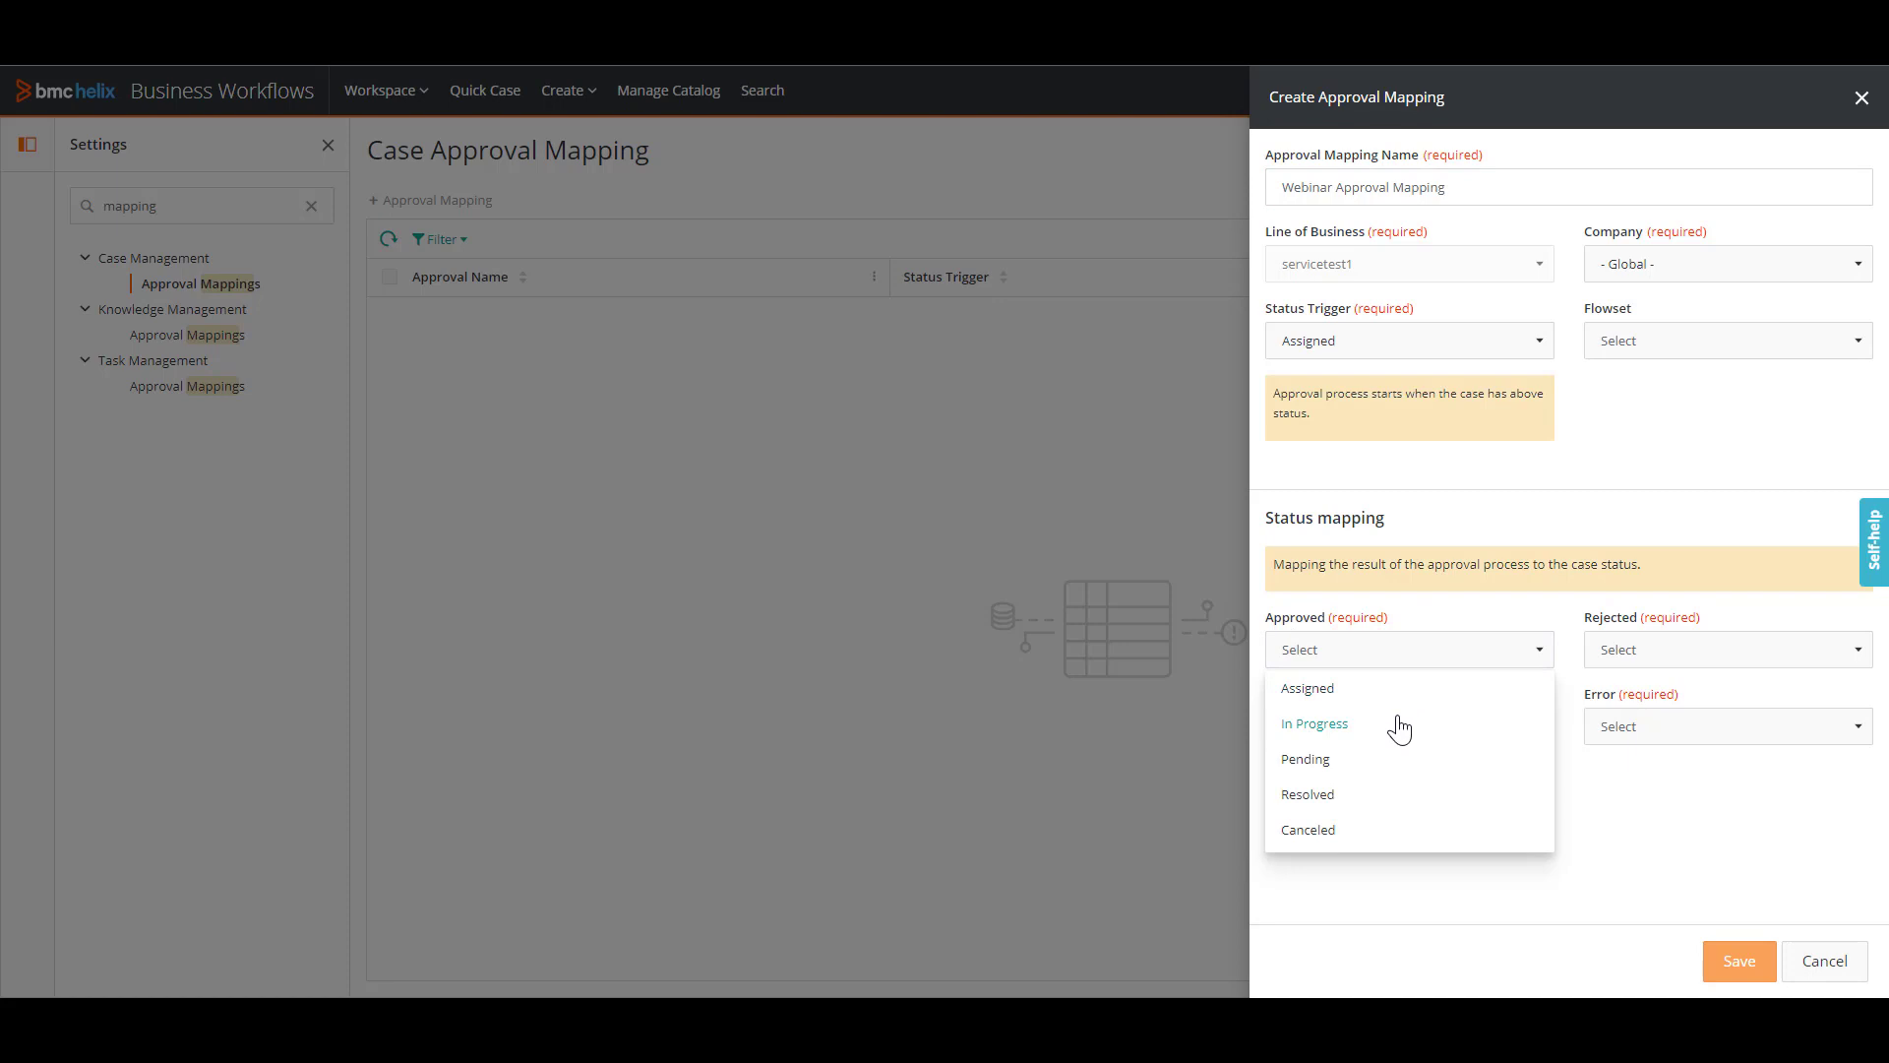
left_click(1340, 730)
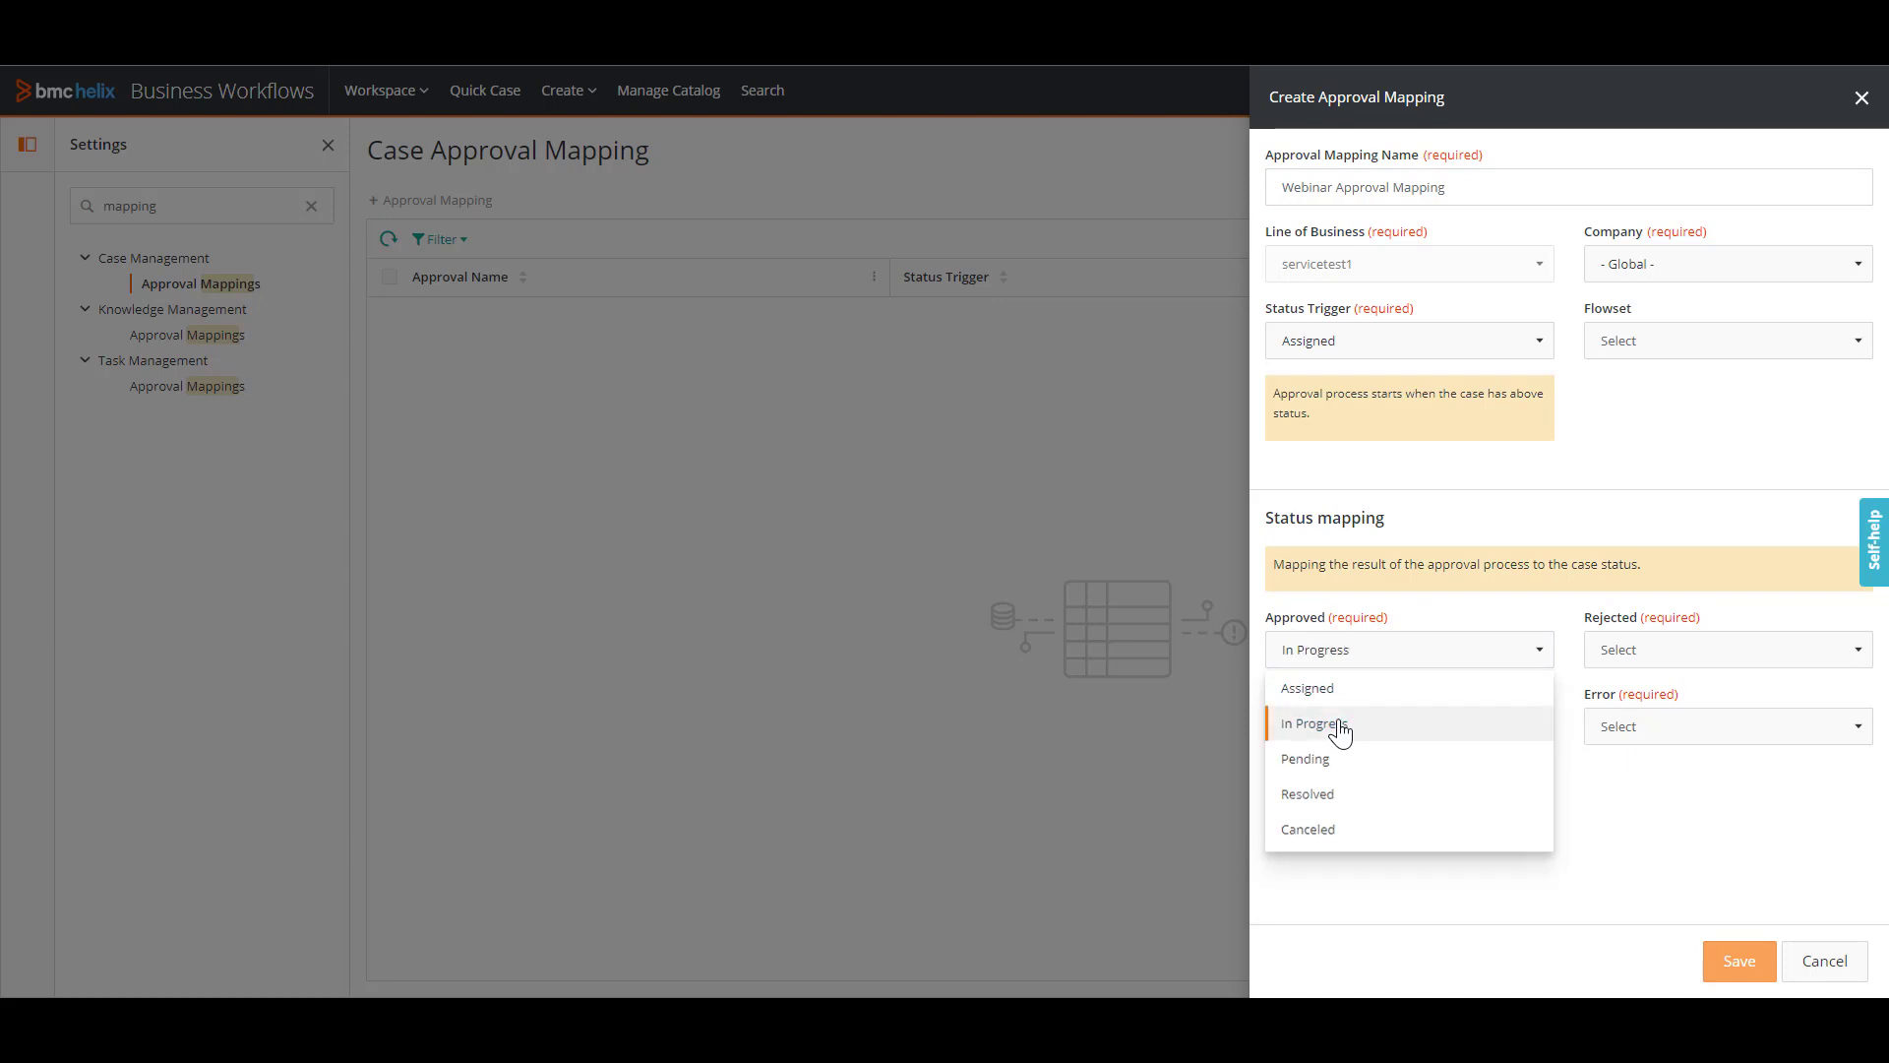
left_click(1646, 662)
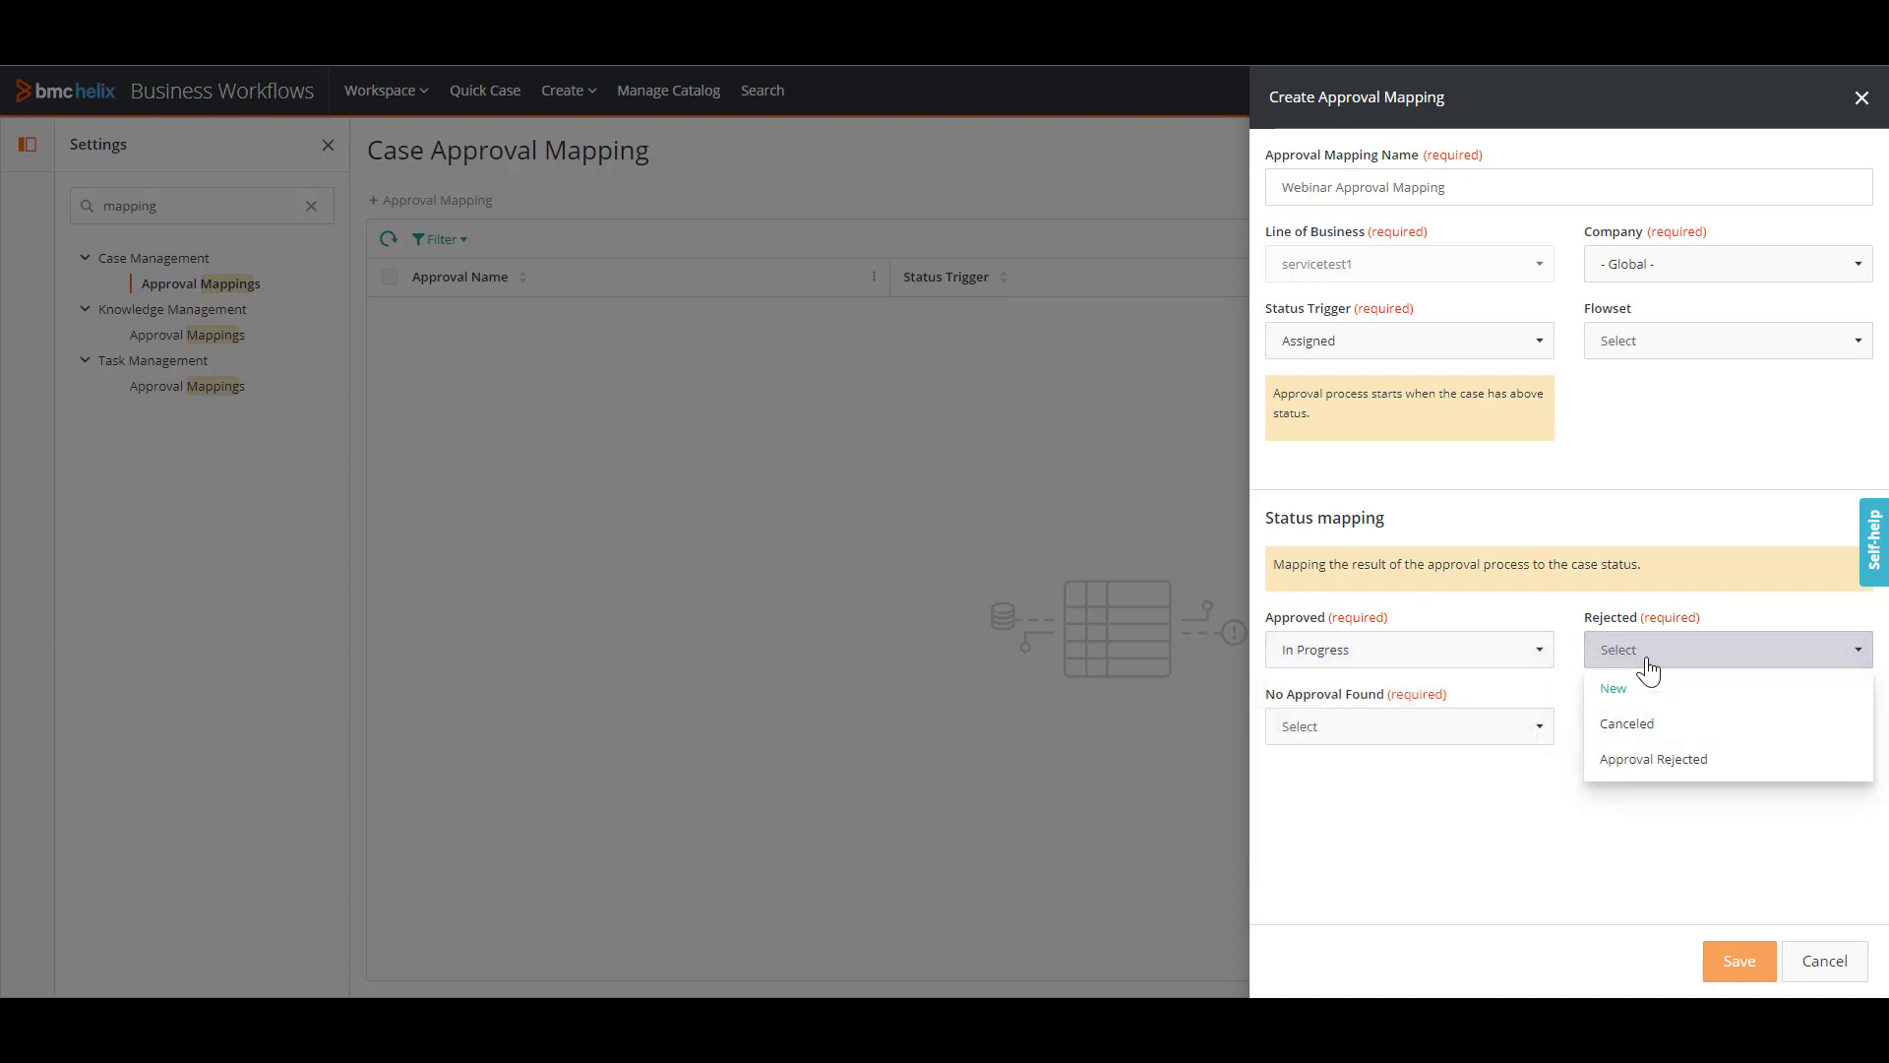
left_click(1645, 761)
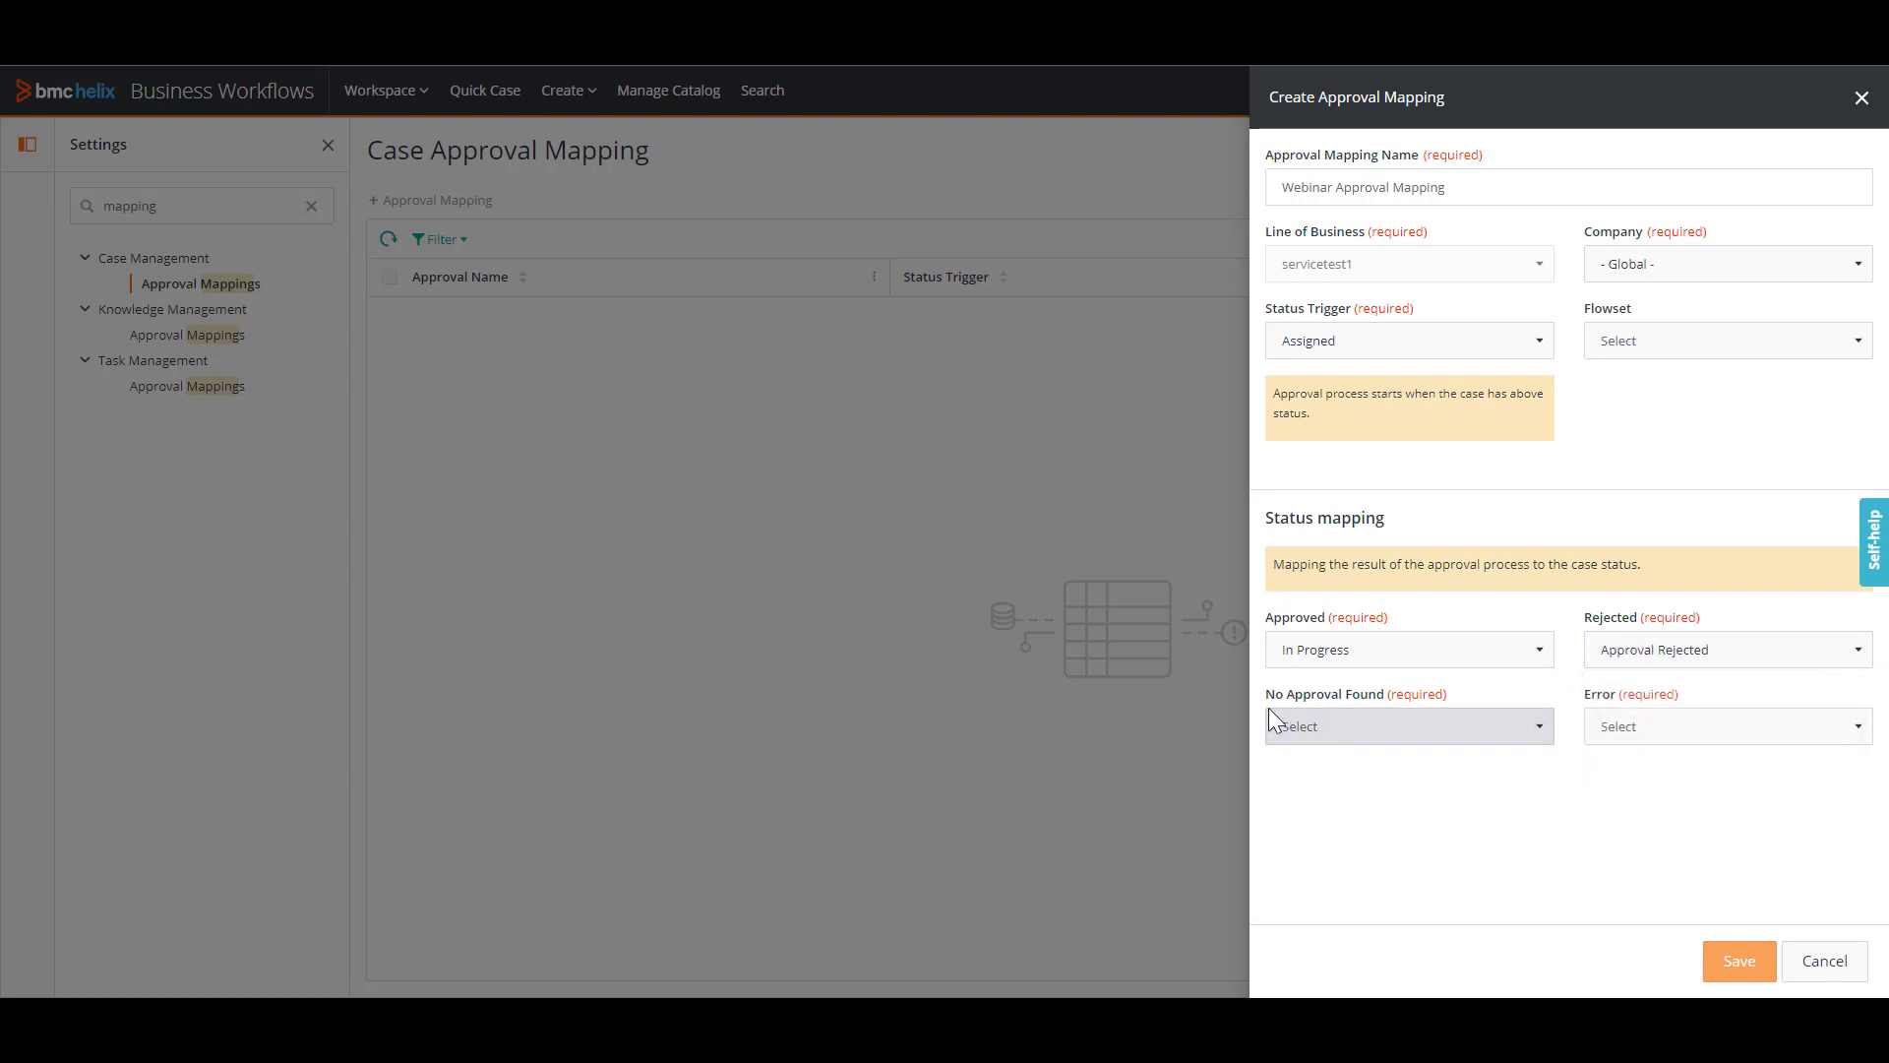
left_click(1413, 727)
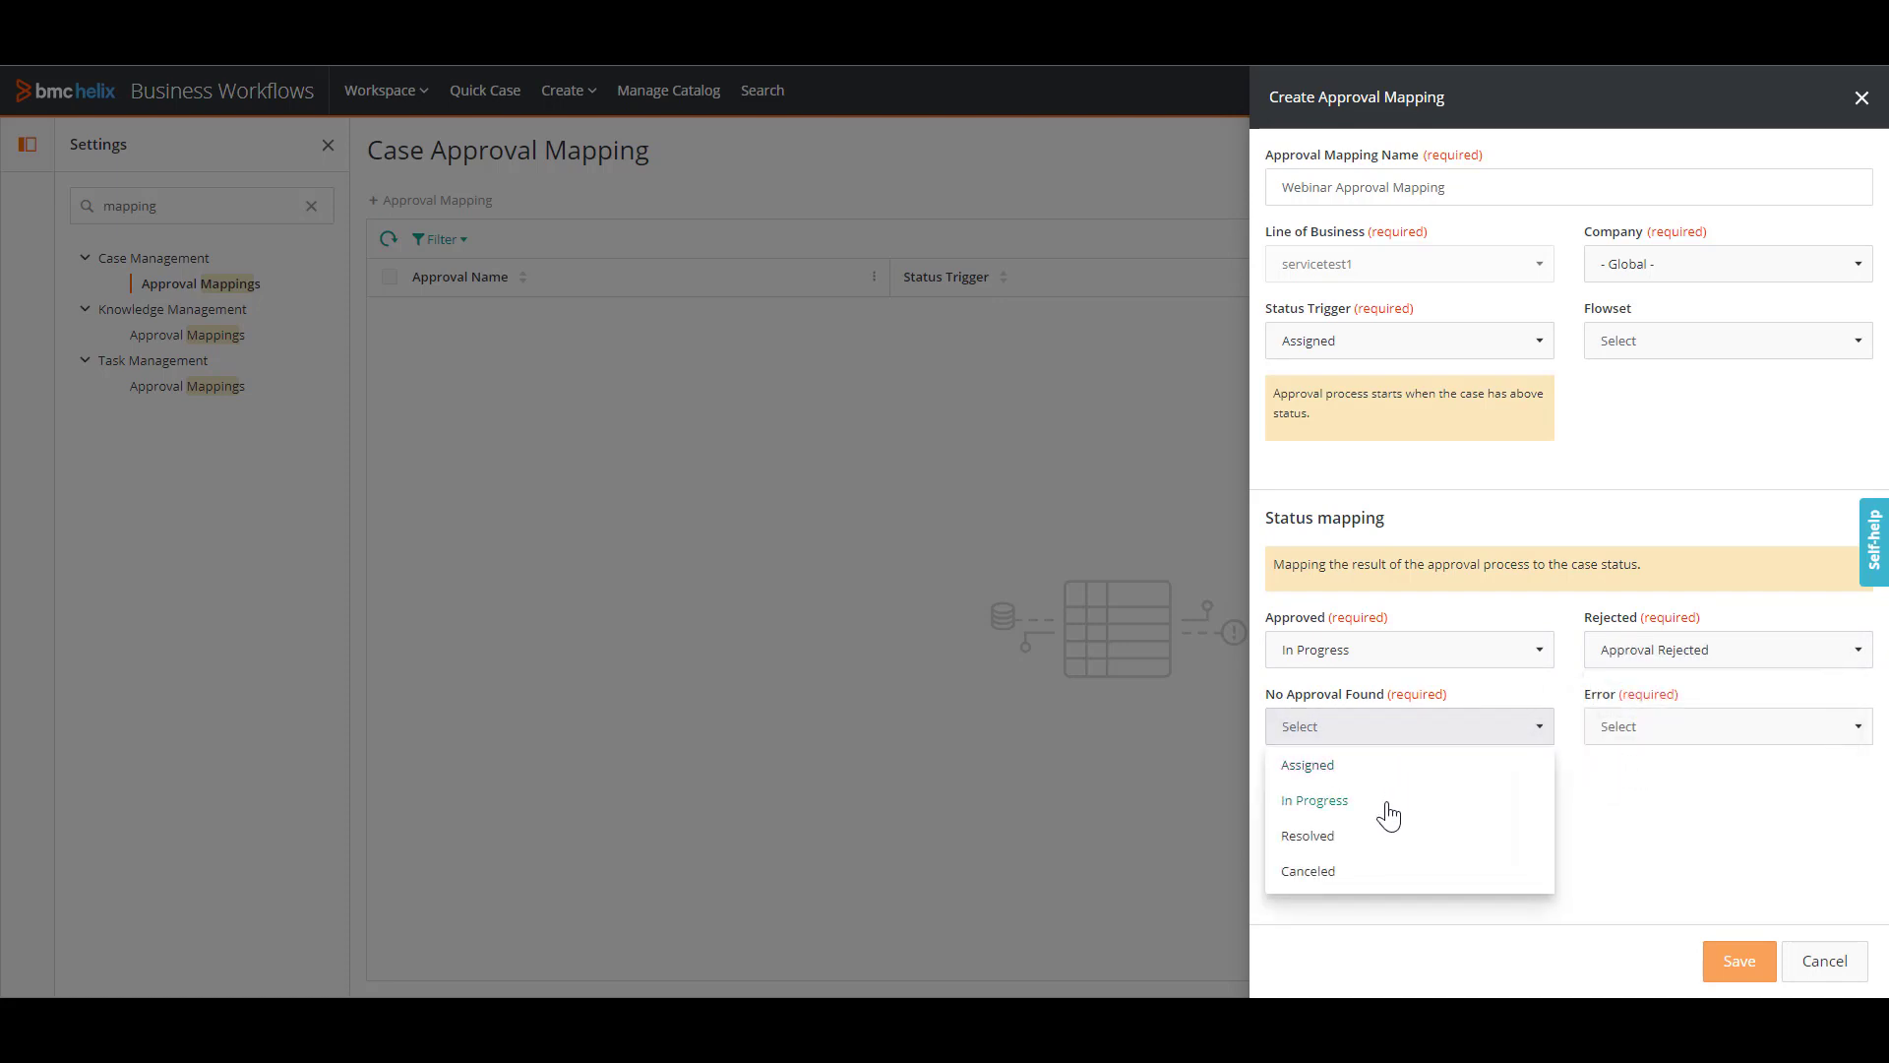
left_click(1387, 871)
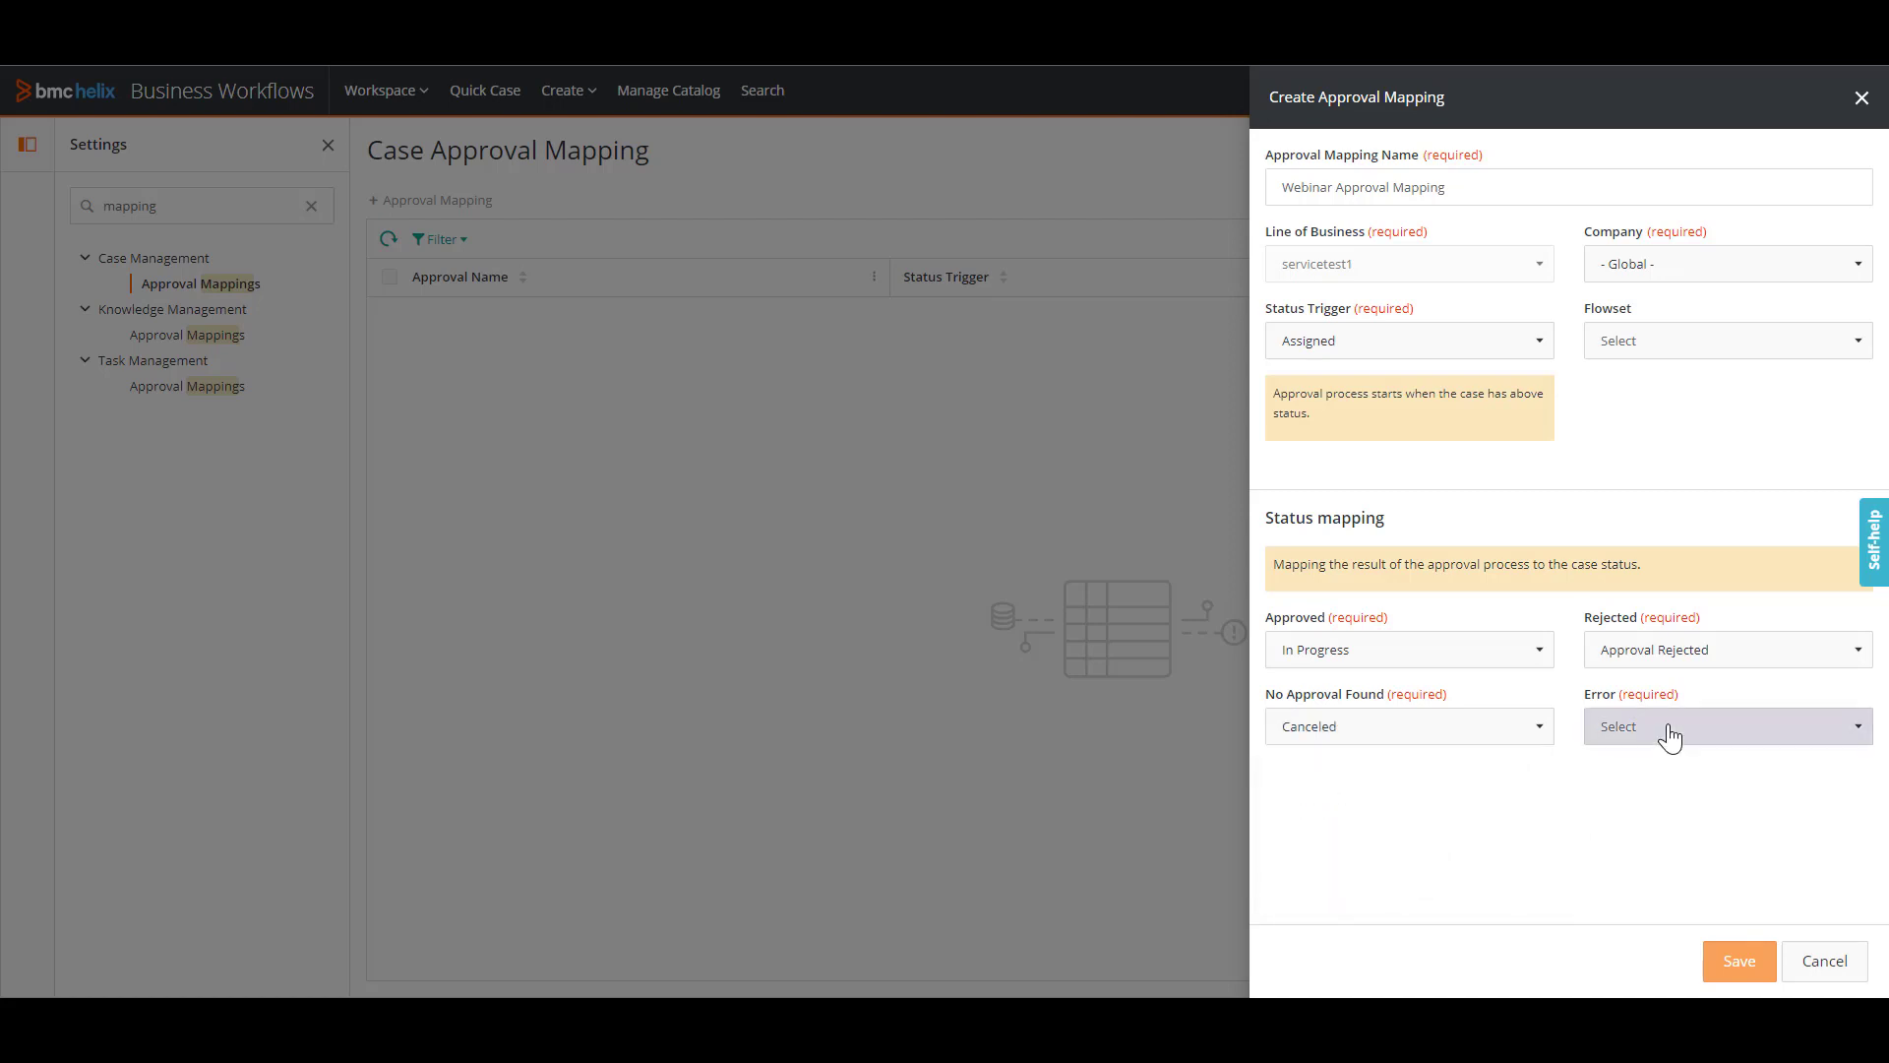
left_click(1670, 737)
left_click(1633, 802)
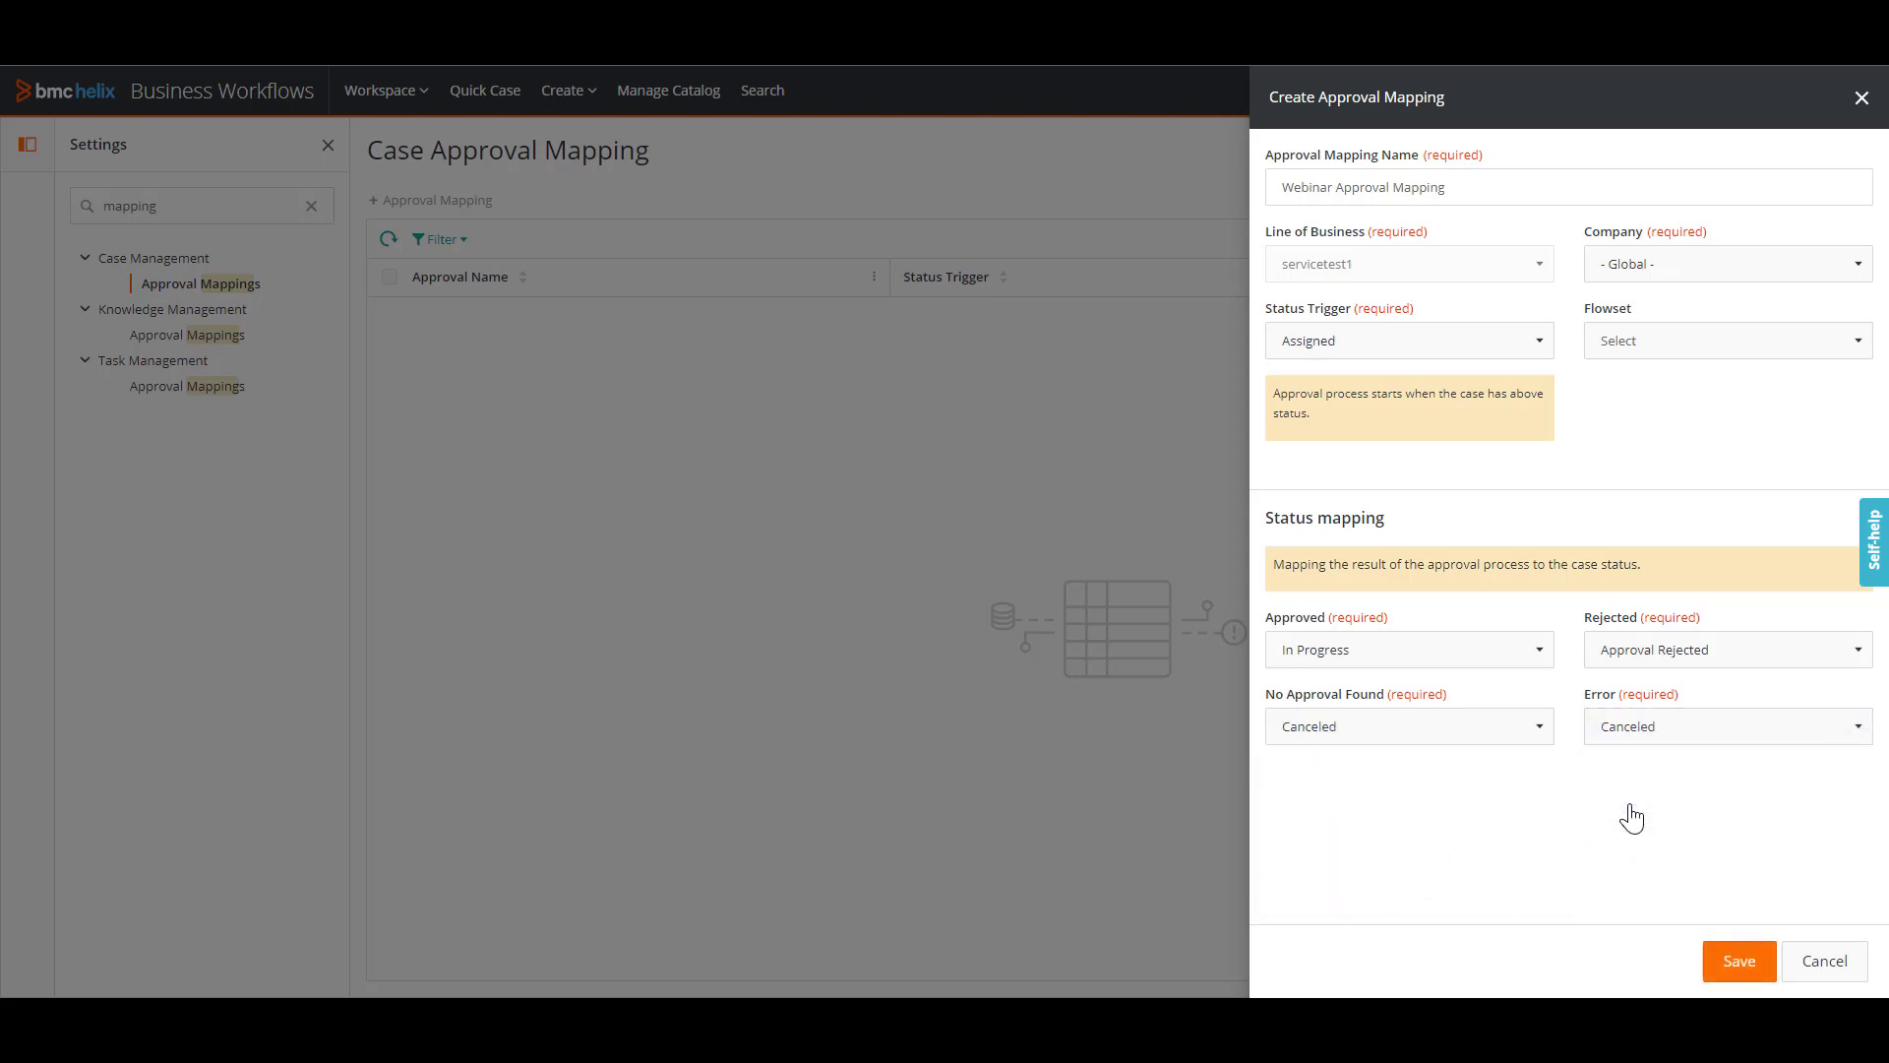
left_click(1724, 959)
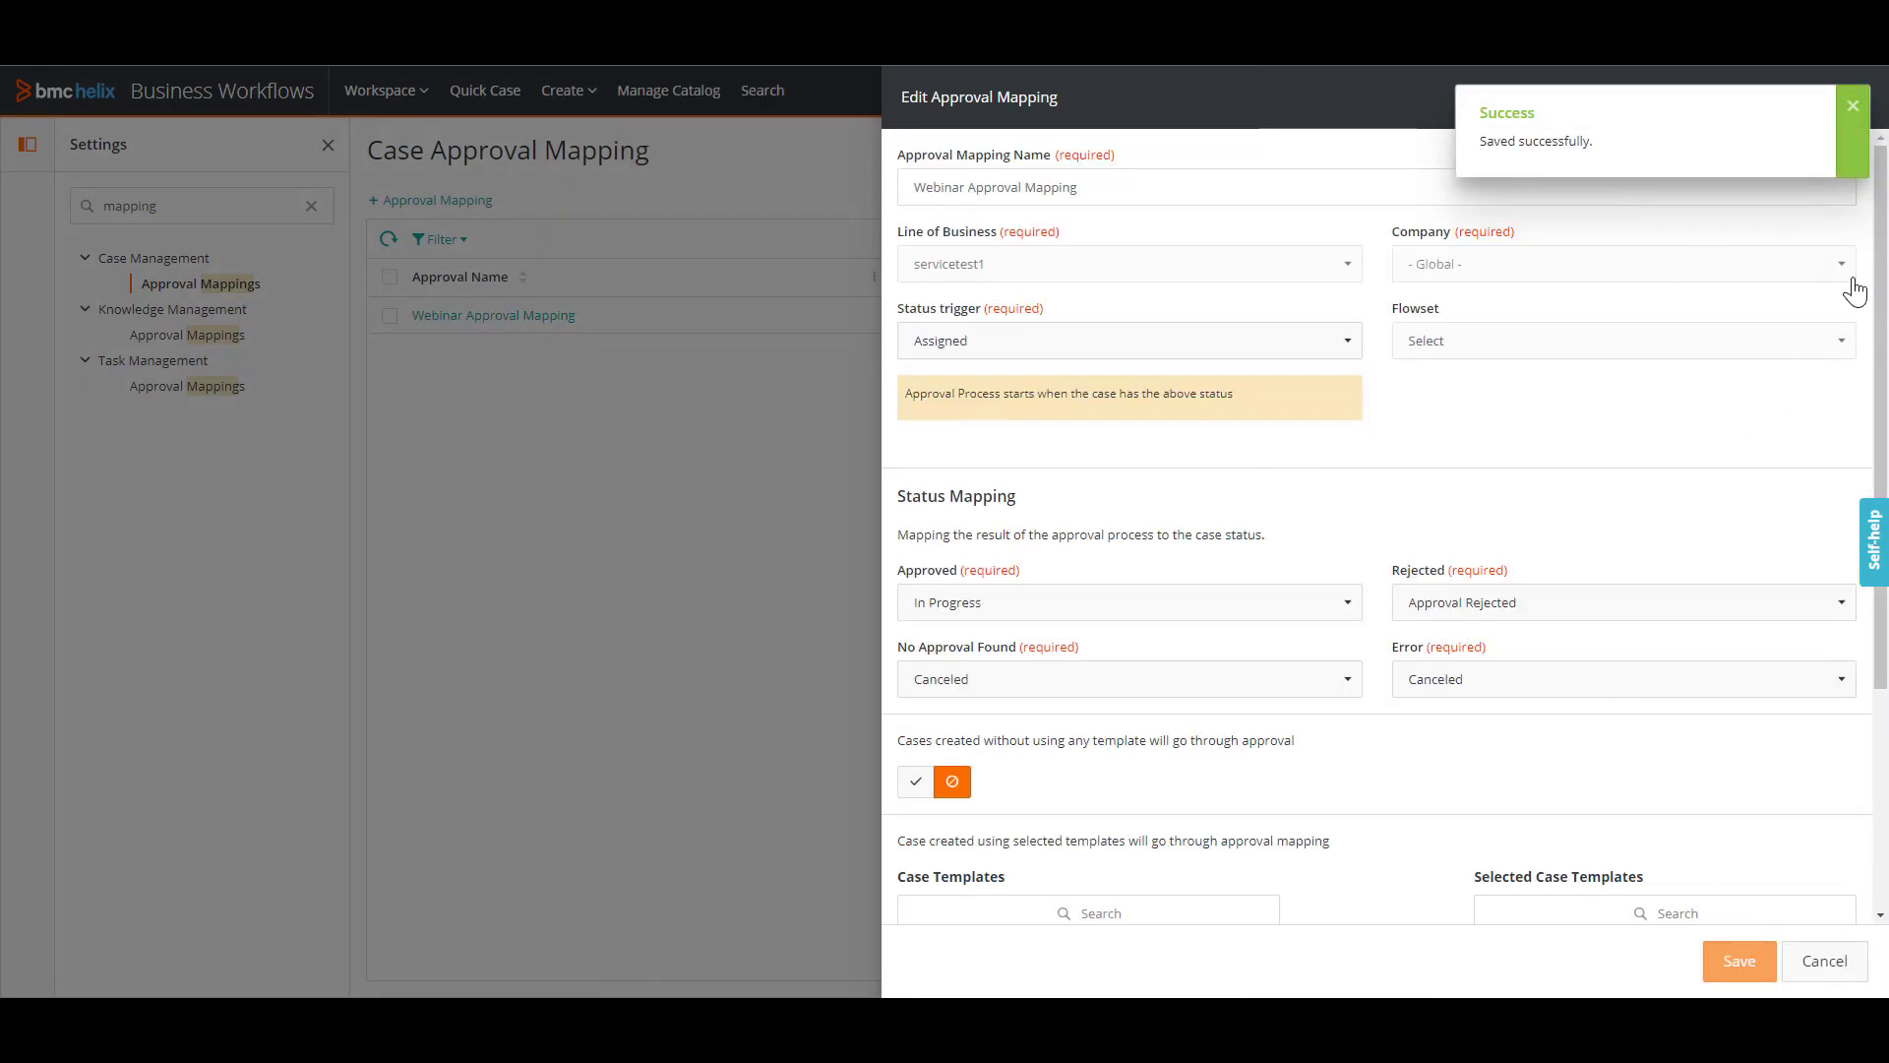
Apply the approval mapping to Webinar Test Template and to cases created without a template, and save it.
scroll(1279, 551, "down", 4)
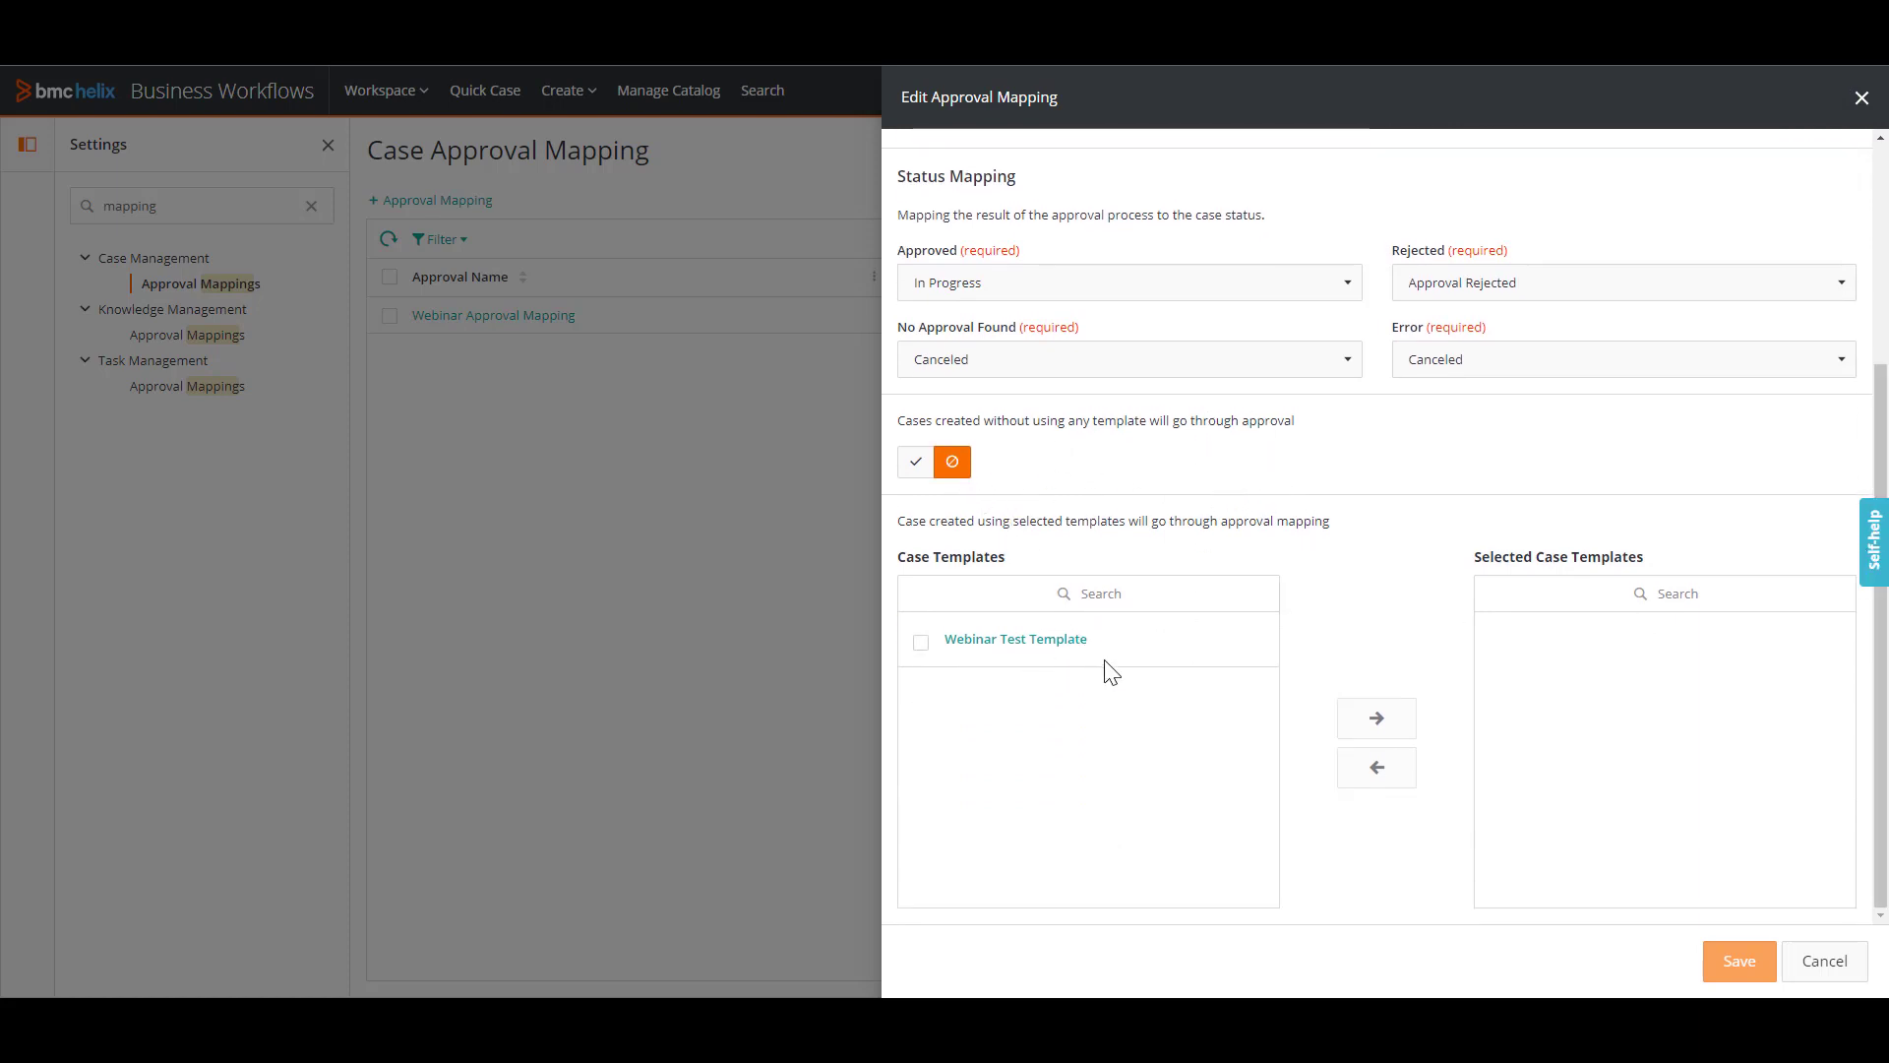
left_click(920, 642)
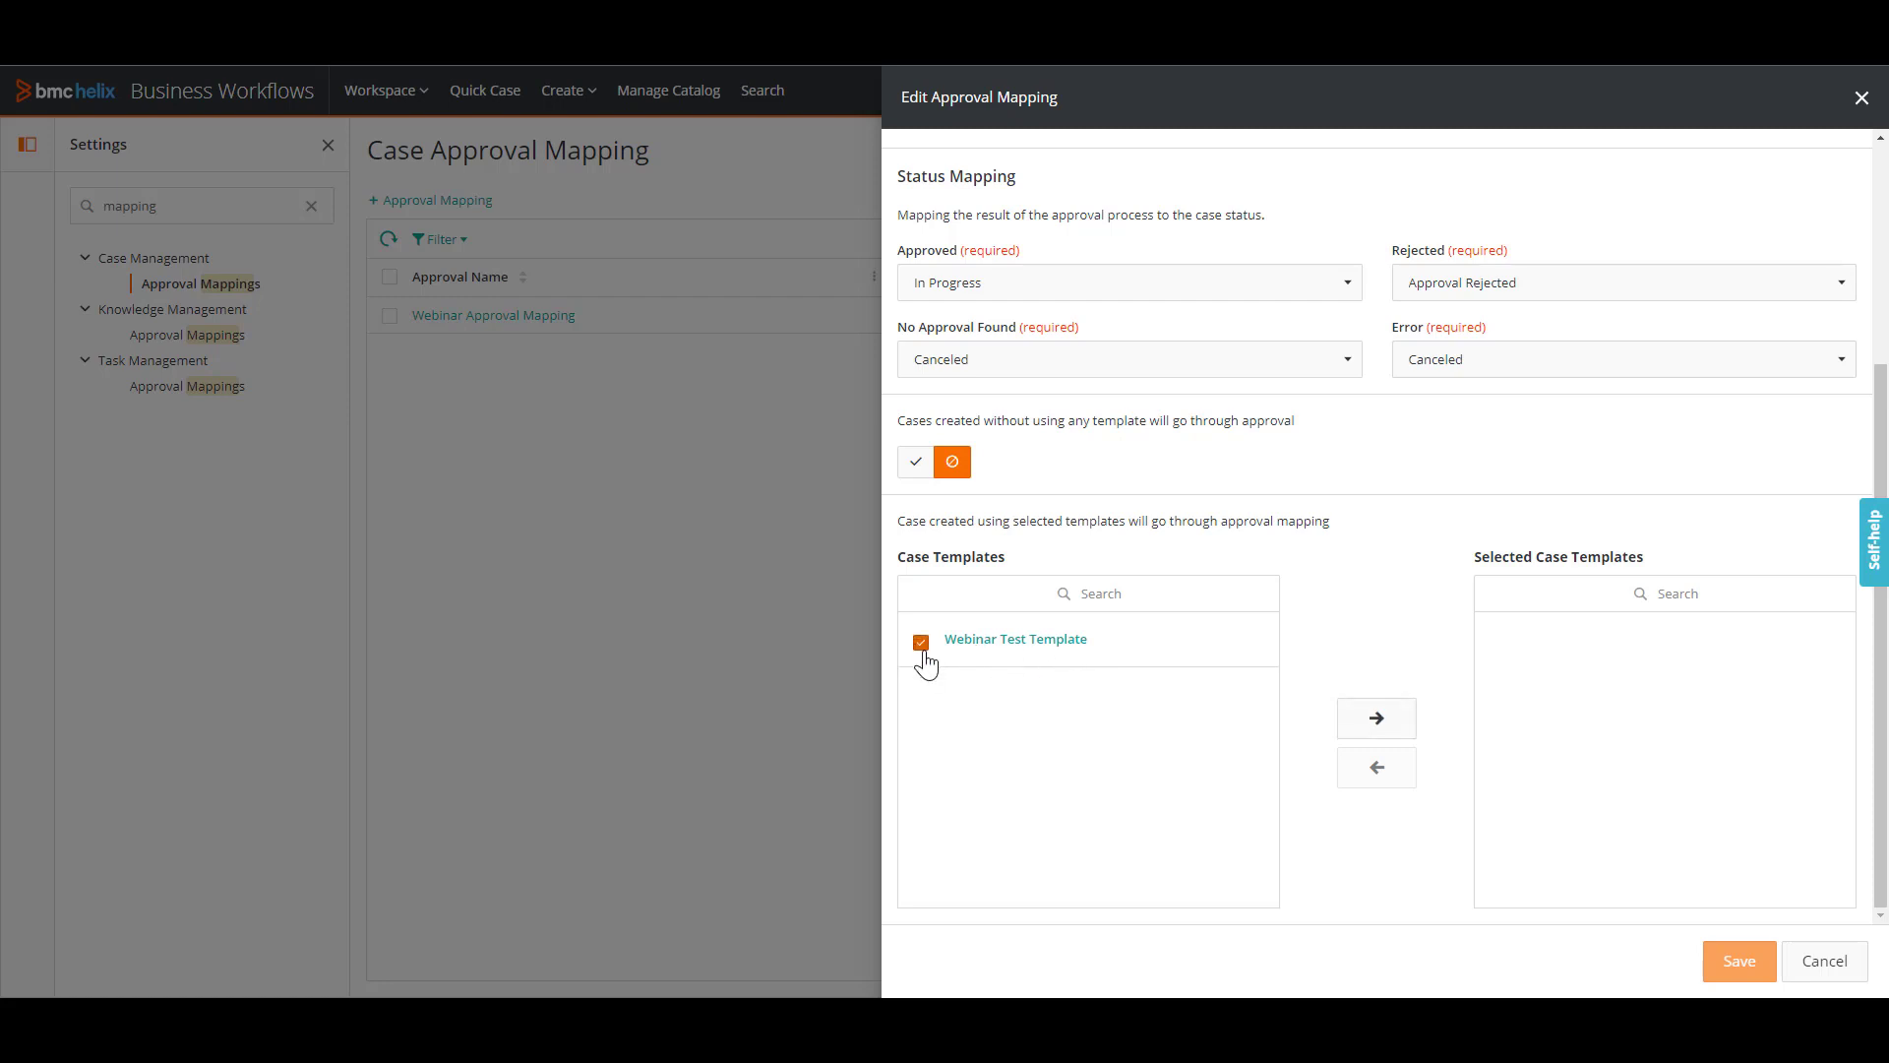
left_click(1382, 721)
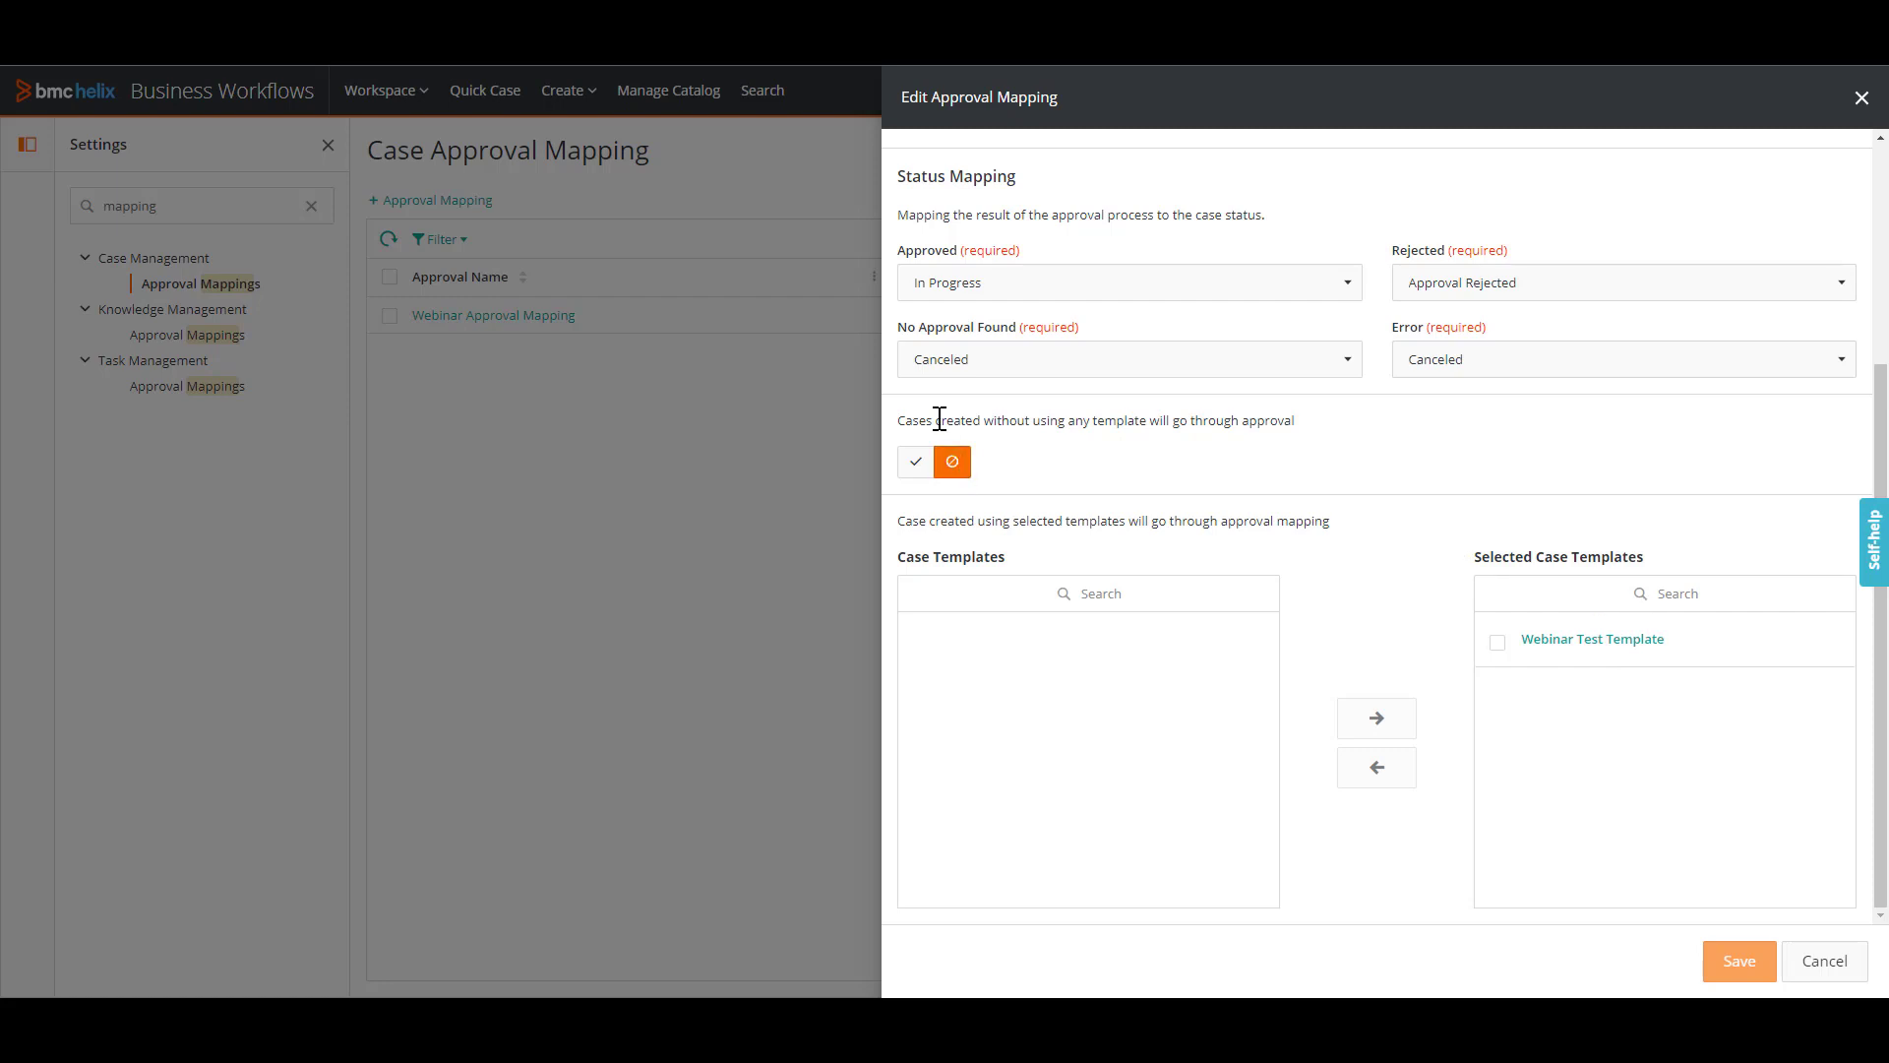
left_click(918, 462)
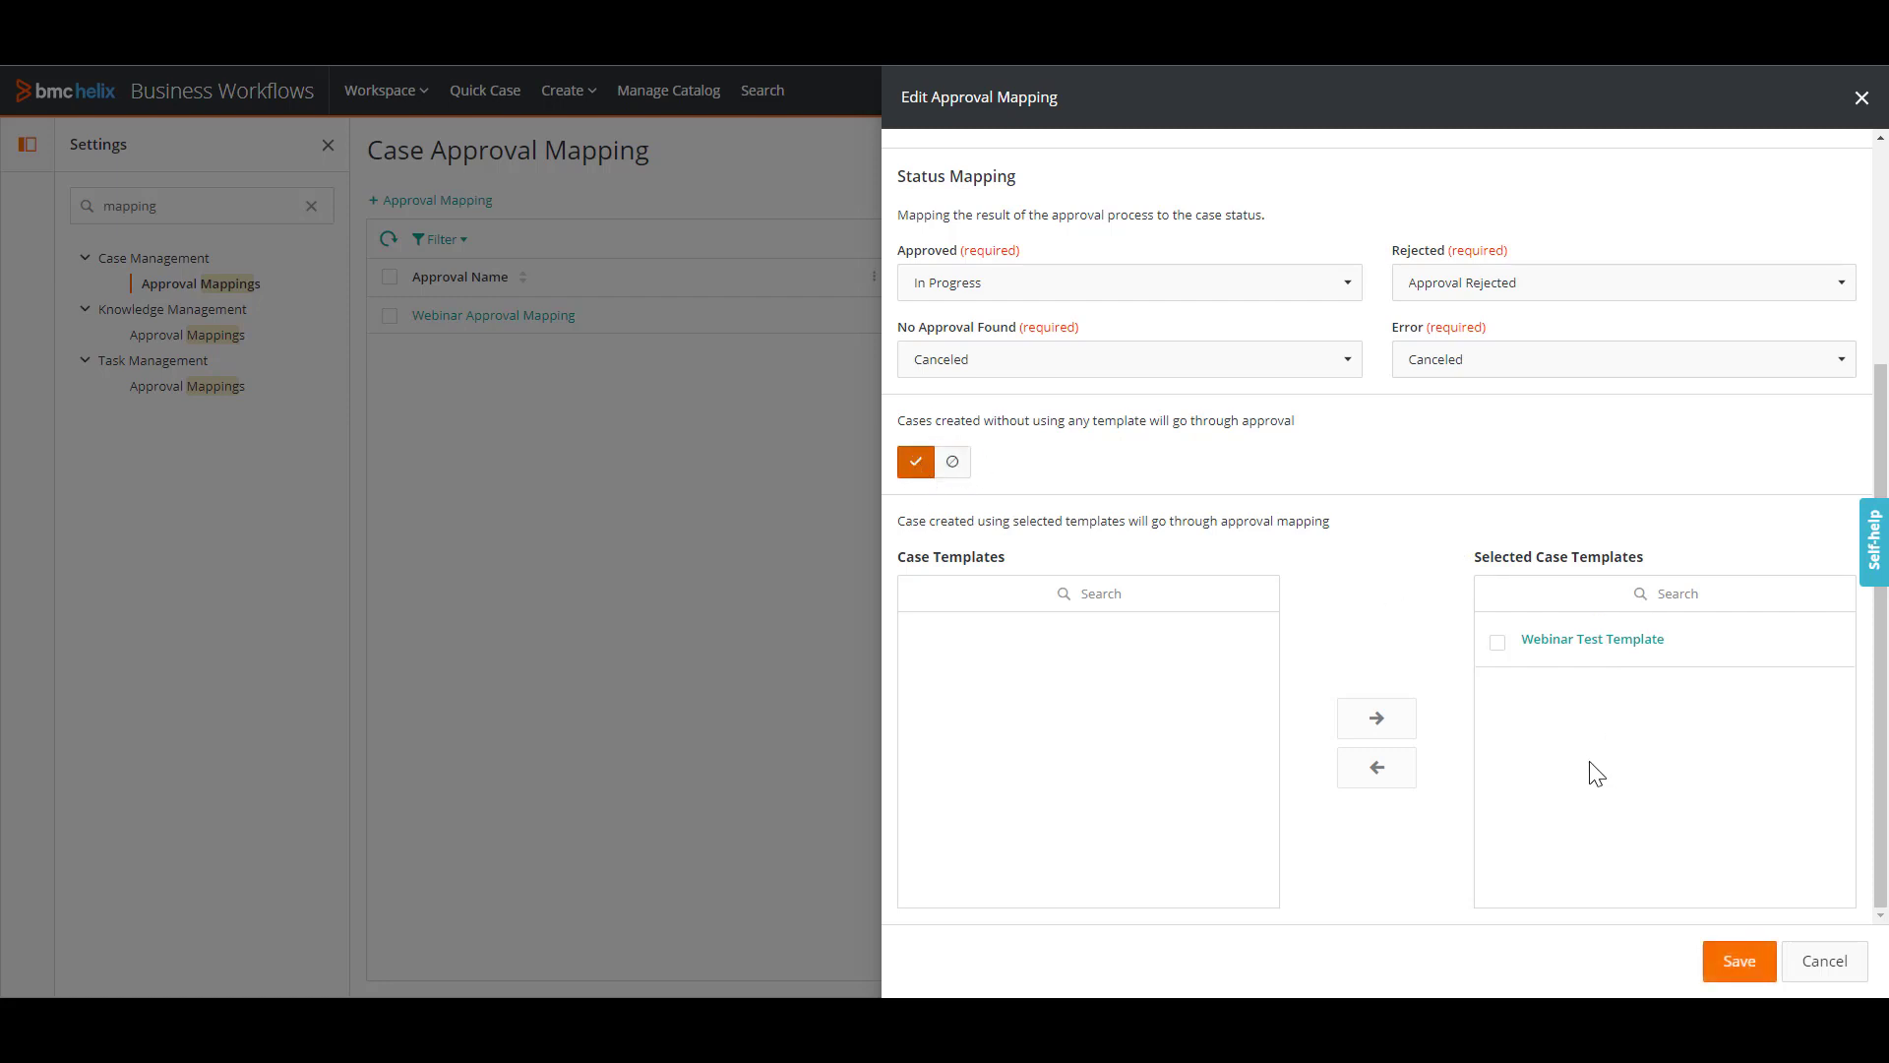
left_click(1738, 961)
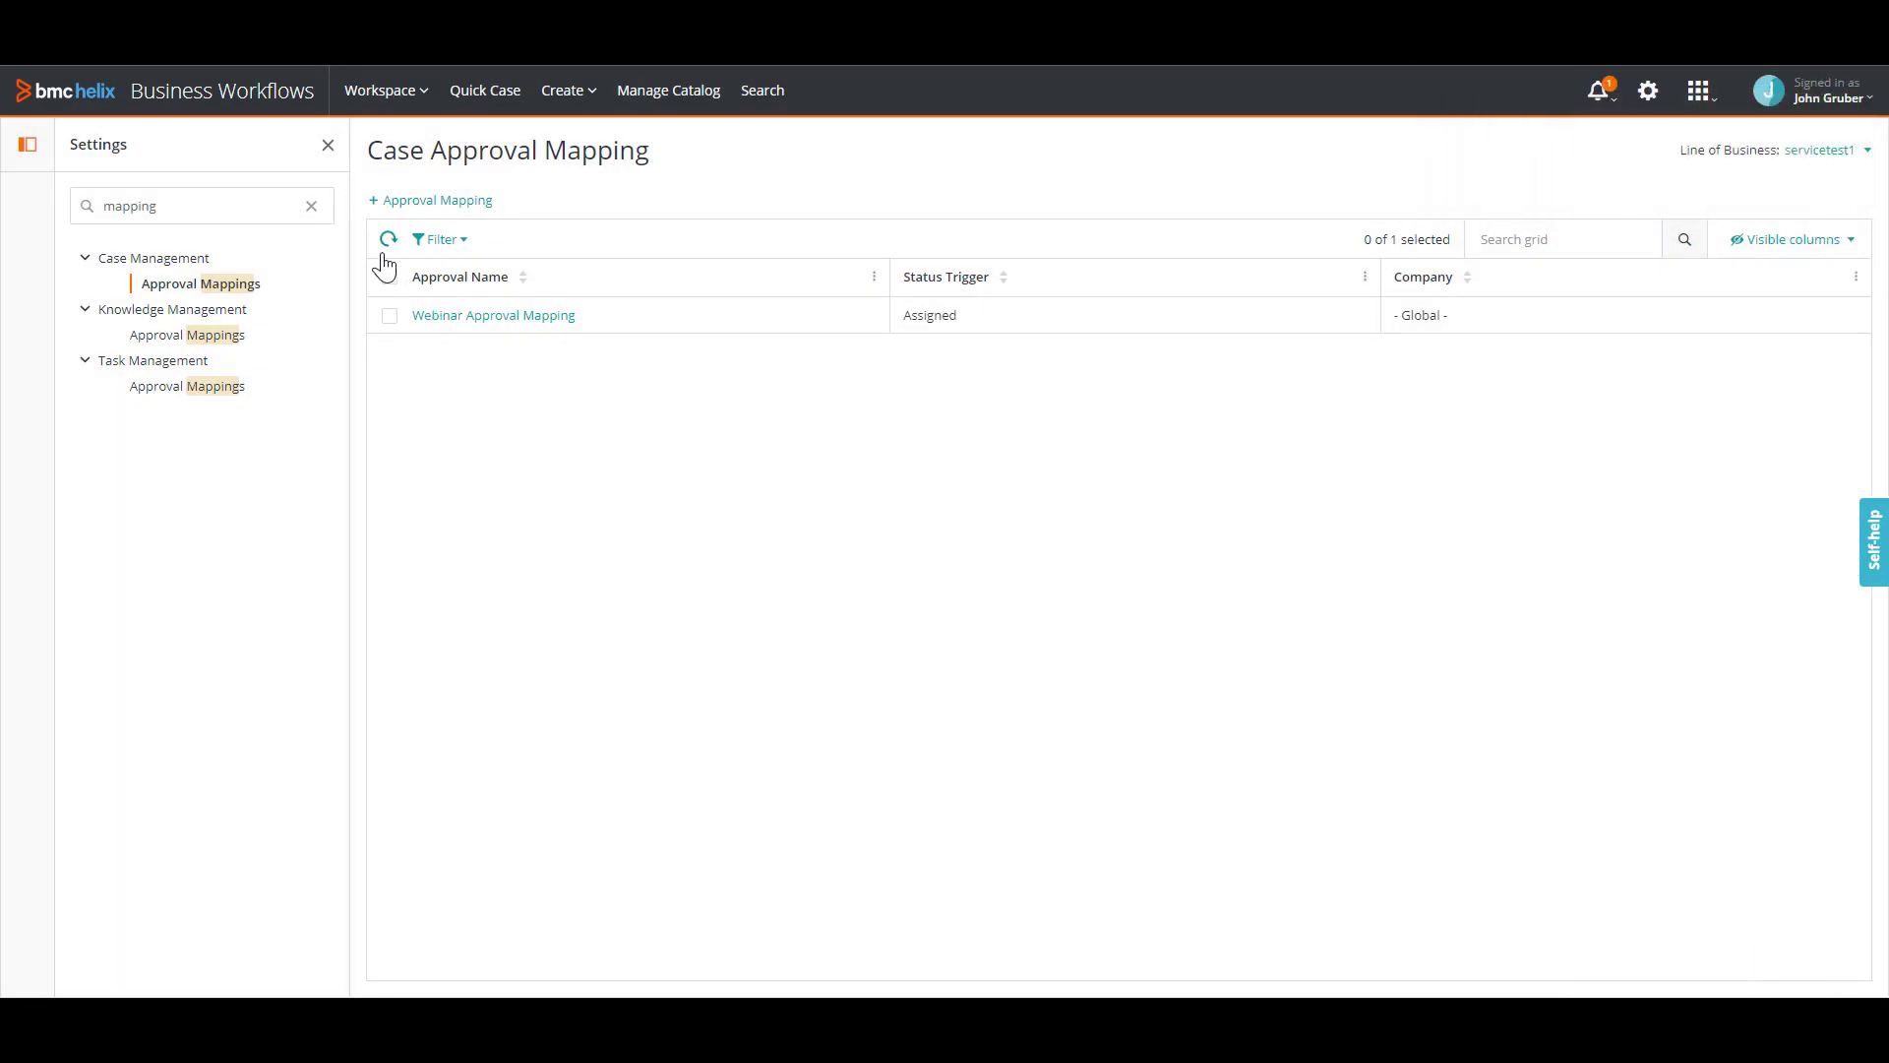
left_click(311, 206)
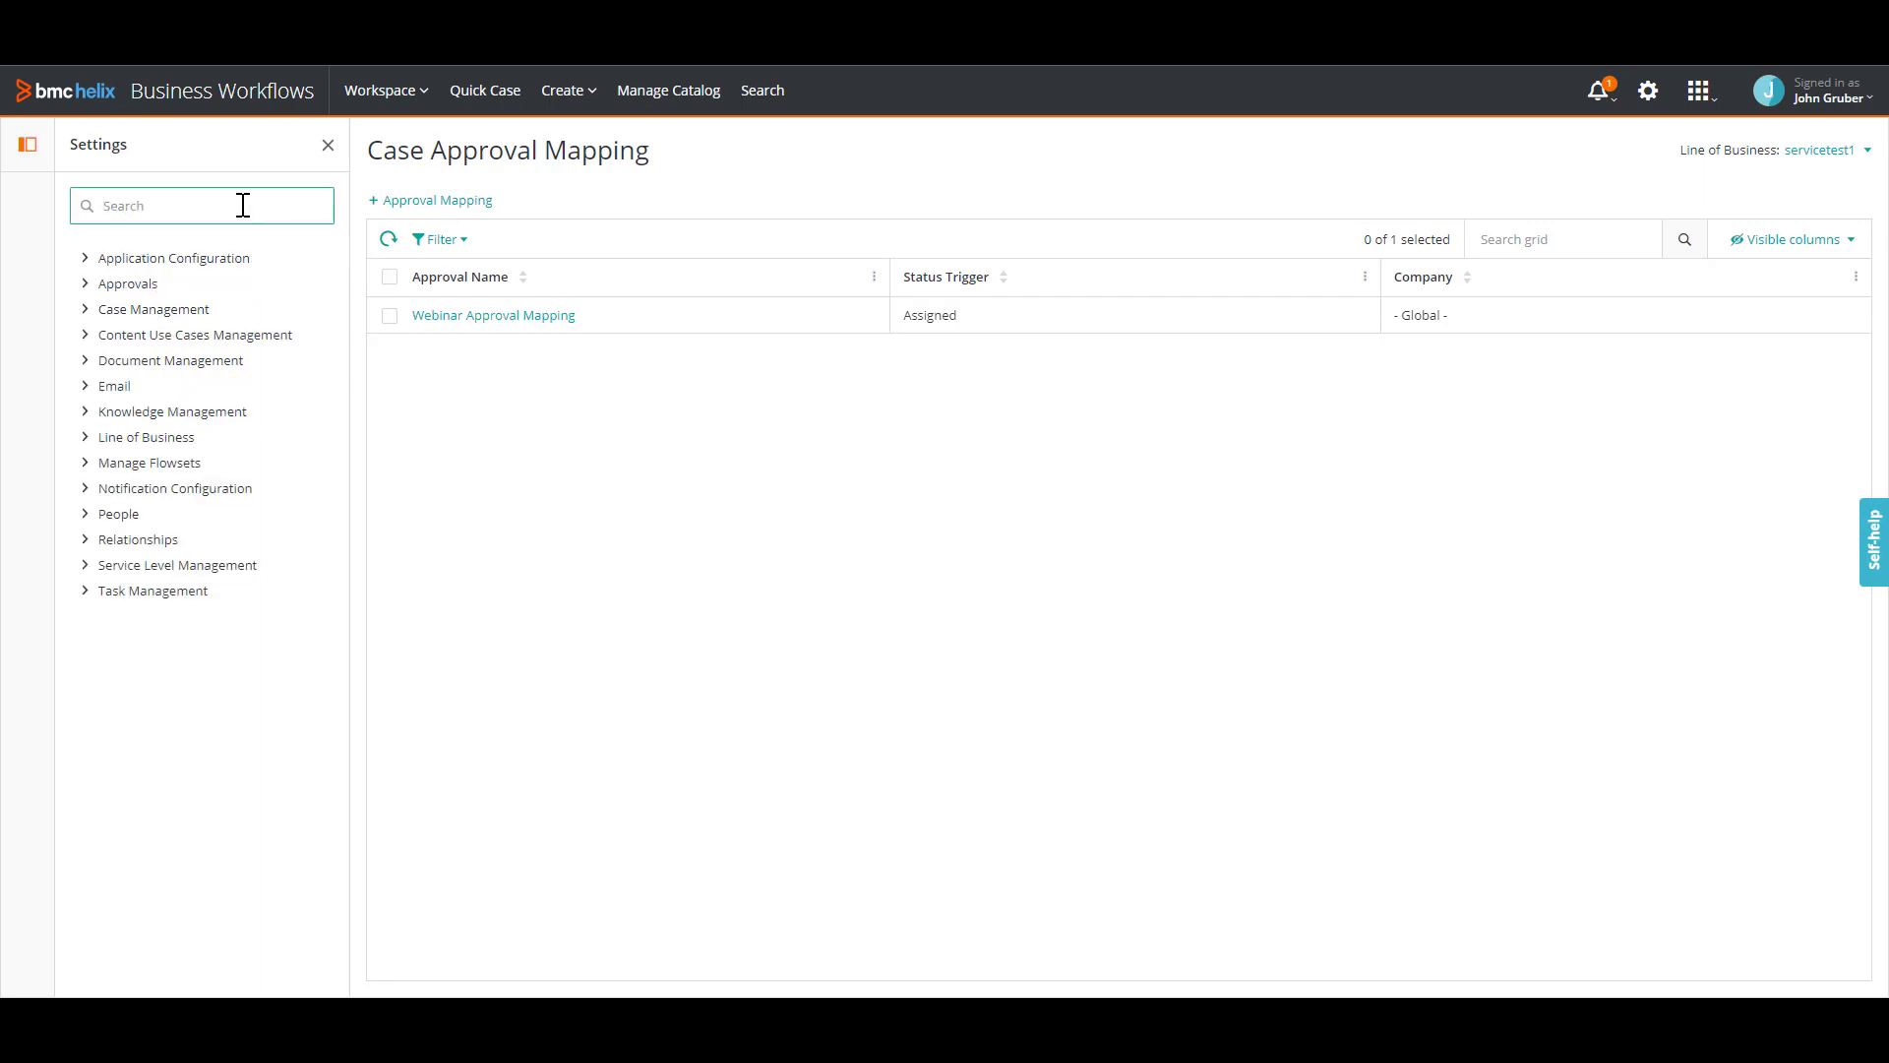
Open the approval flows of the Case record definition in the Approvals configuration settings.
left_click(86, 285)
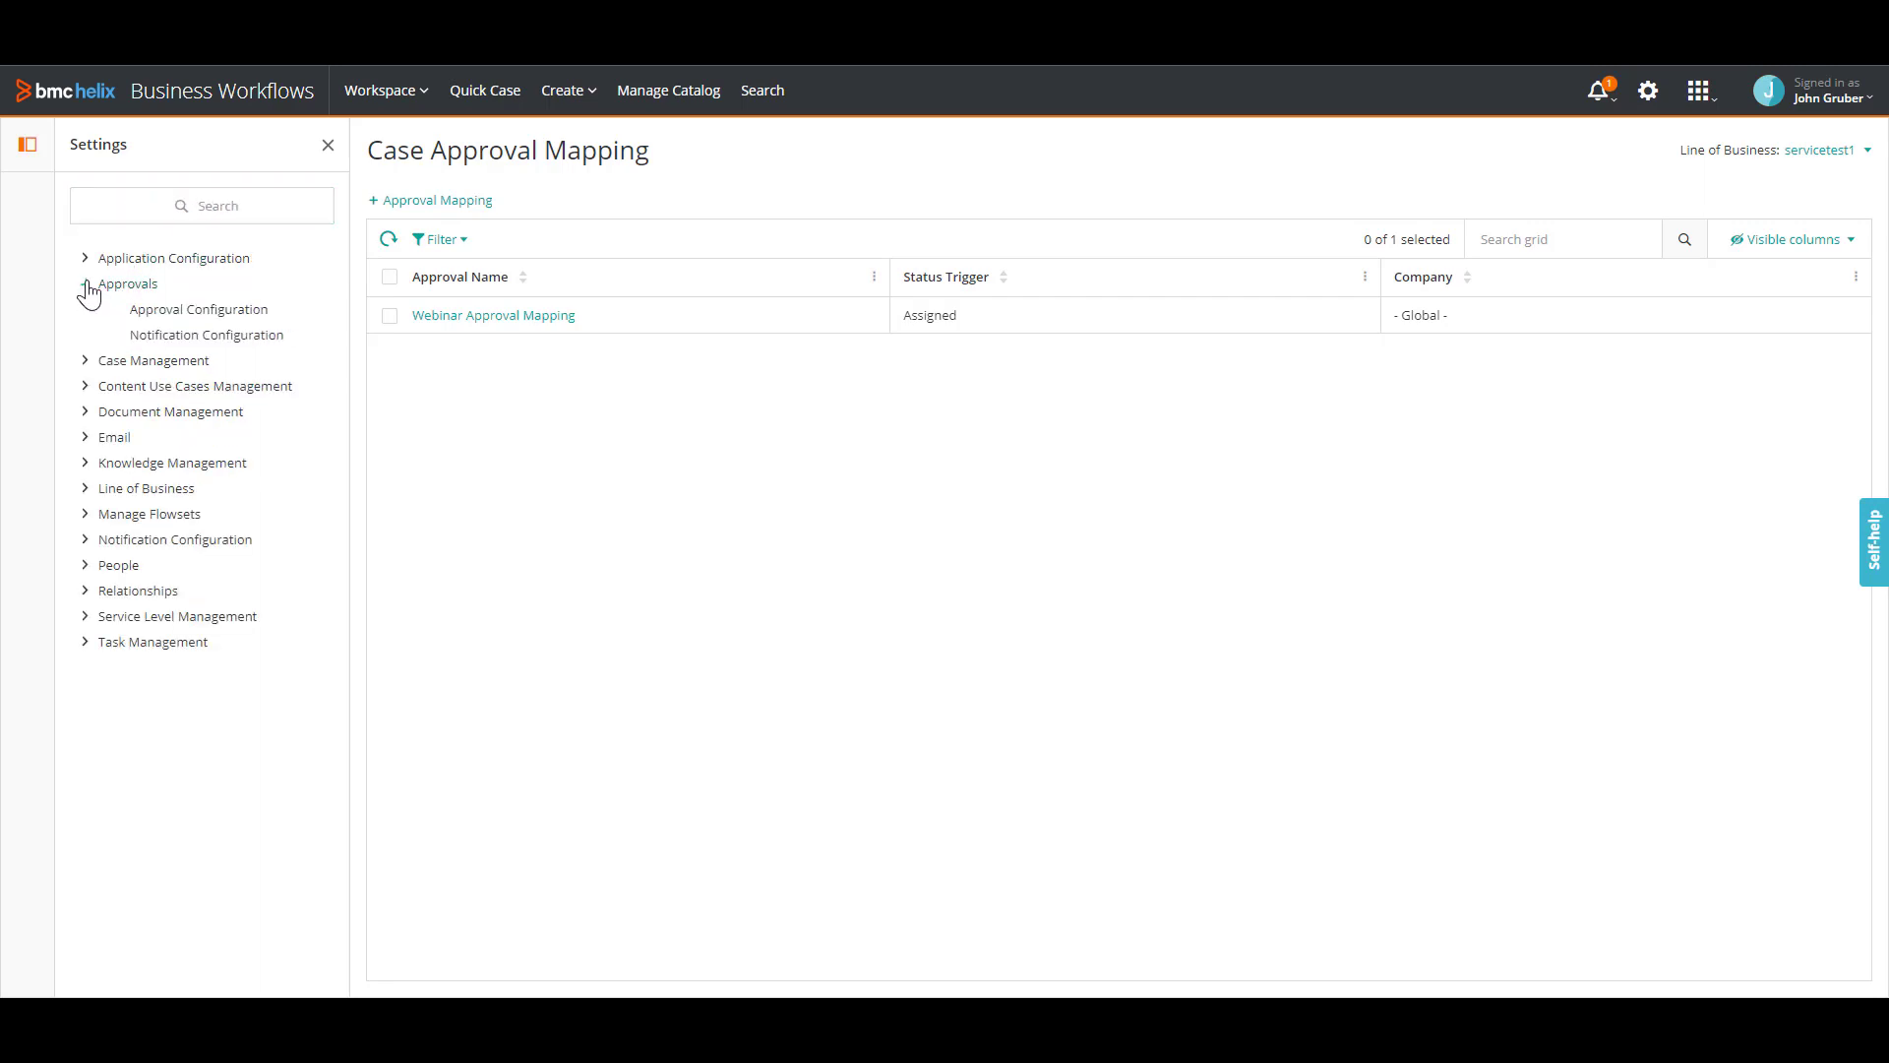
left_click(156, 313)
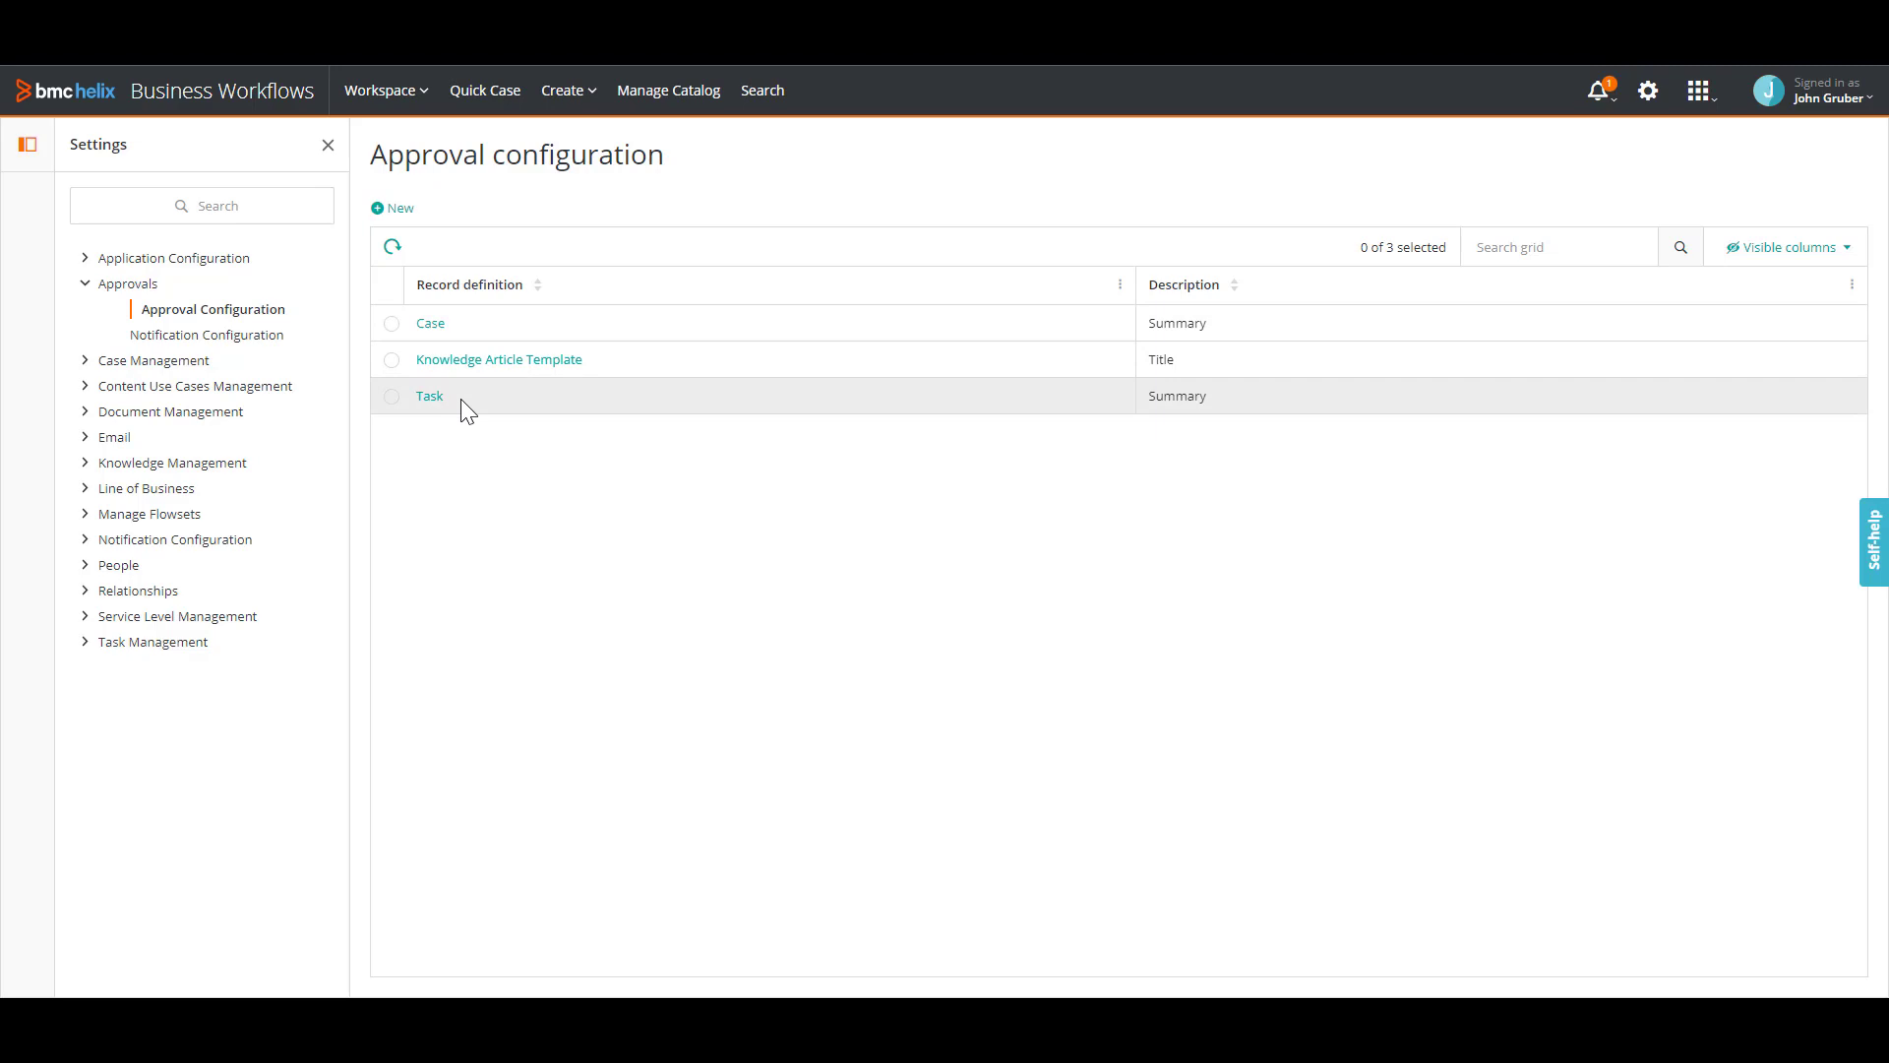
left_click(433, 326)
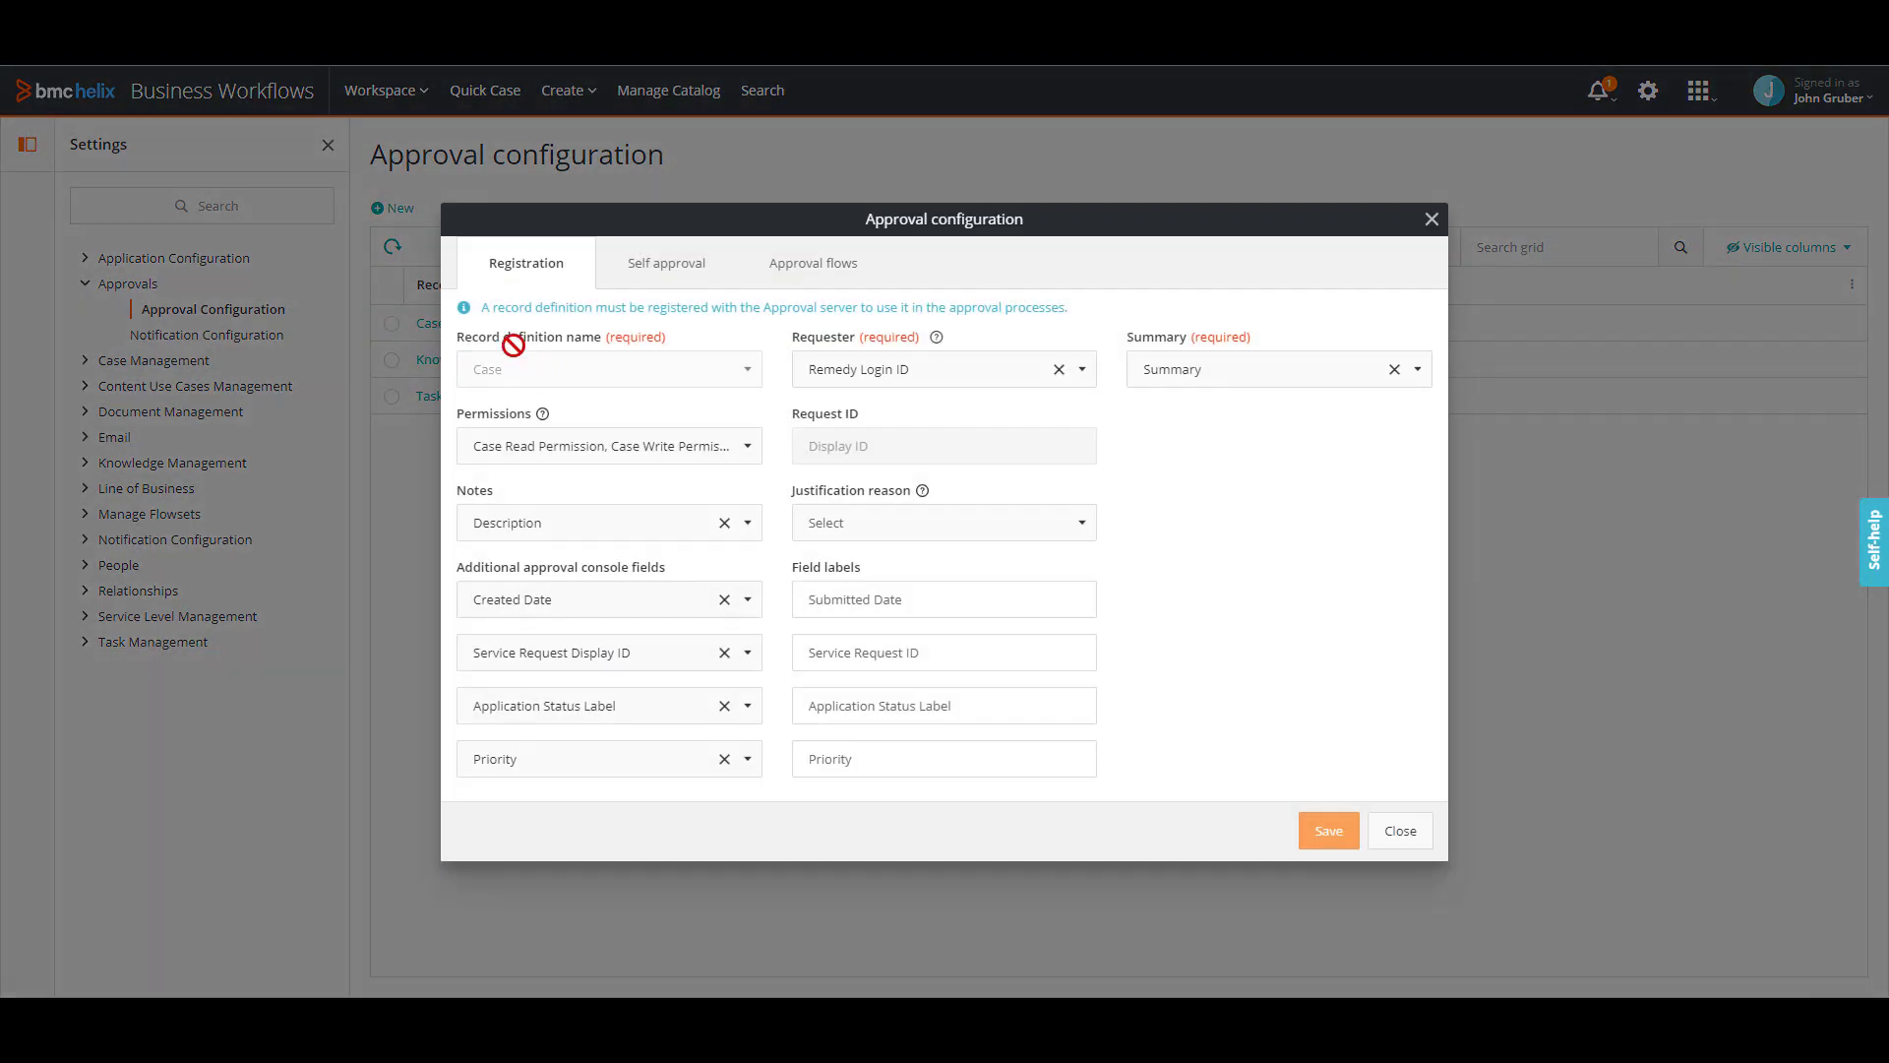
left_click(792, 276)
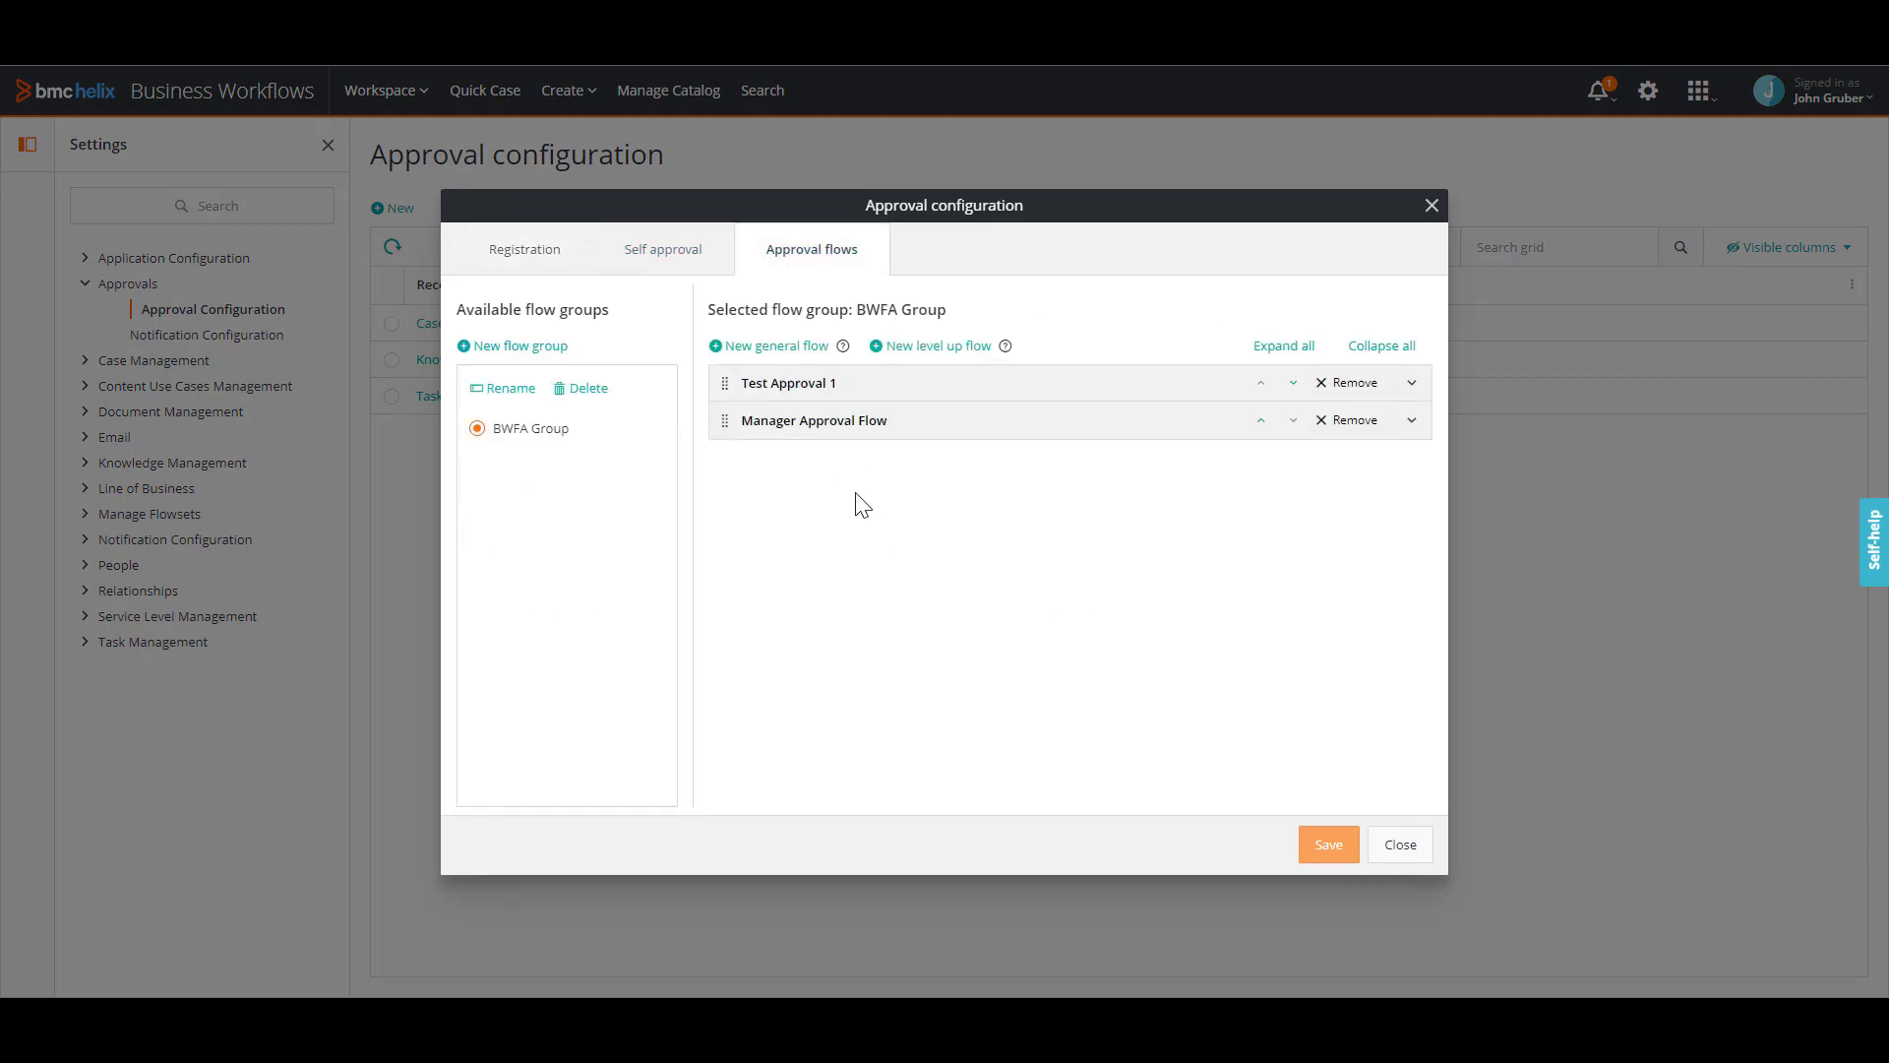
Set the qualification of the Test Approval 1 flow to Category Tier 1 = "Approval Bonus".
left_click(797, 385)
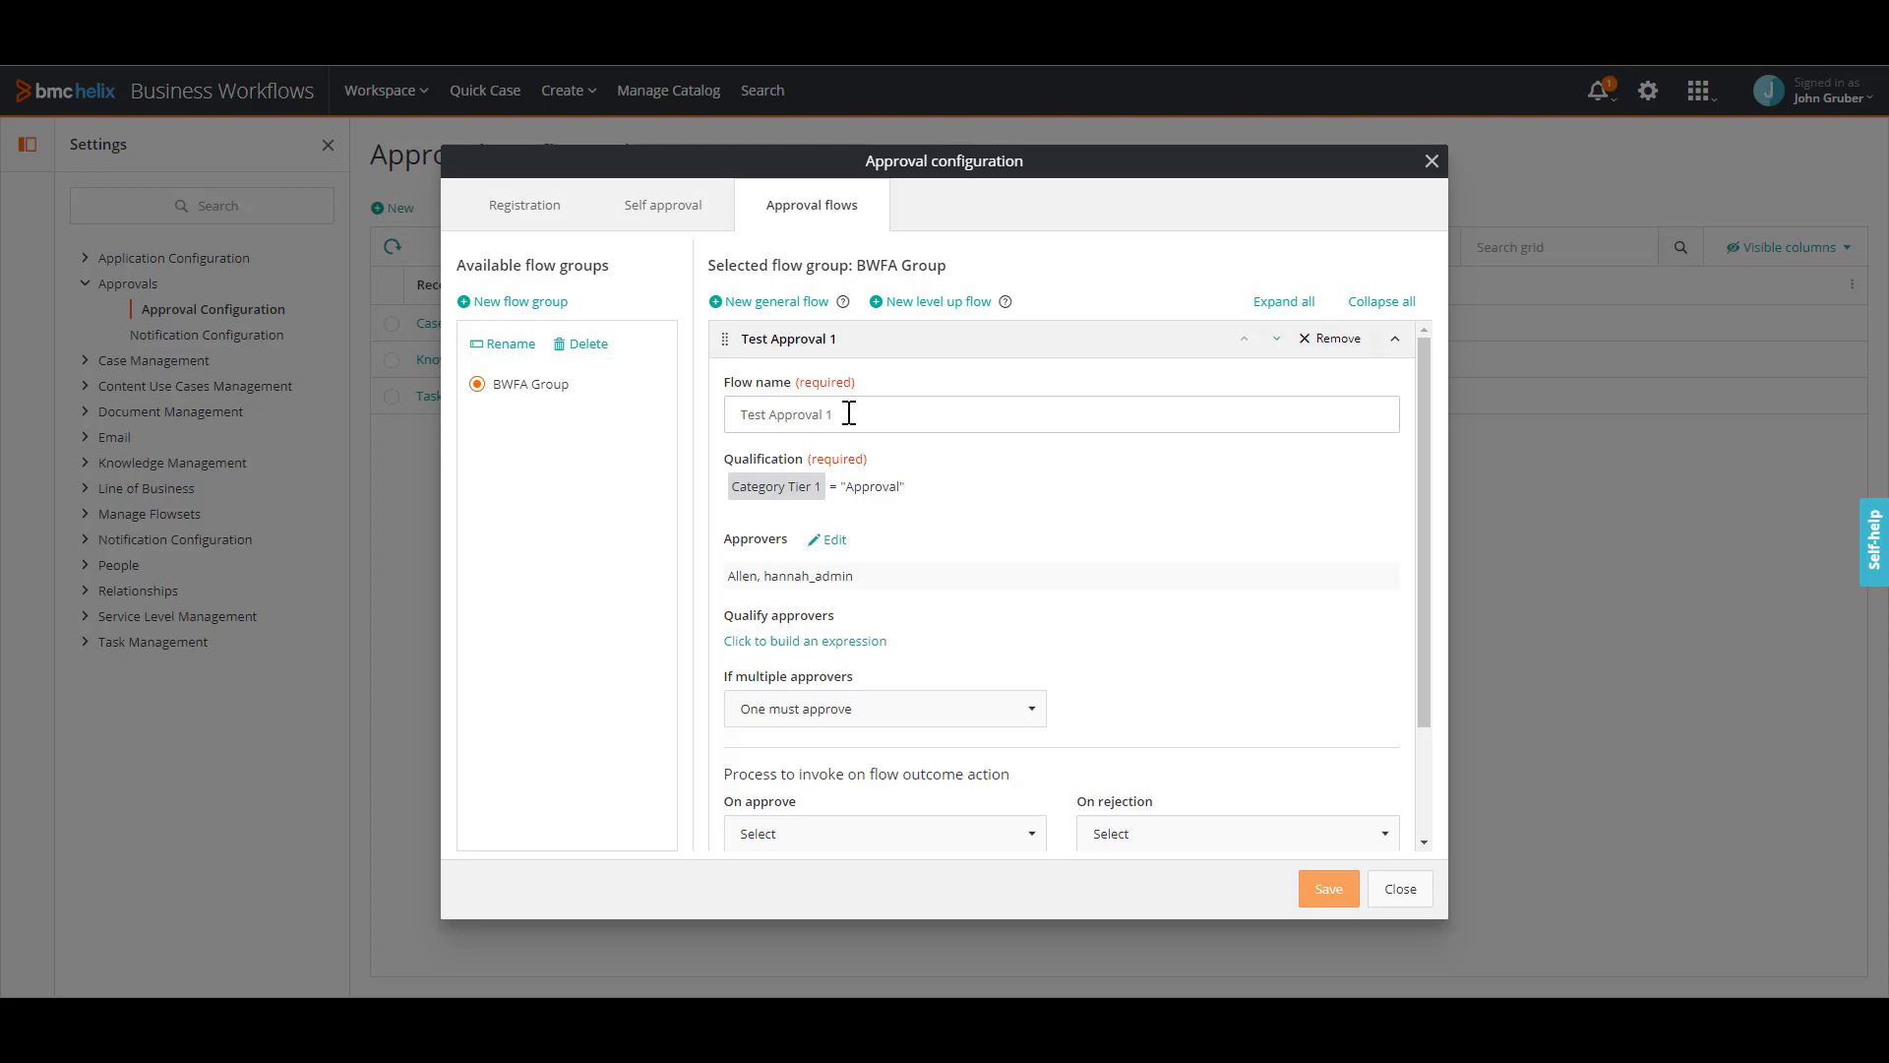
left_click(877, 498)
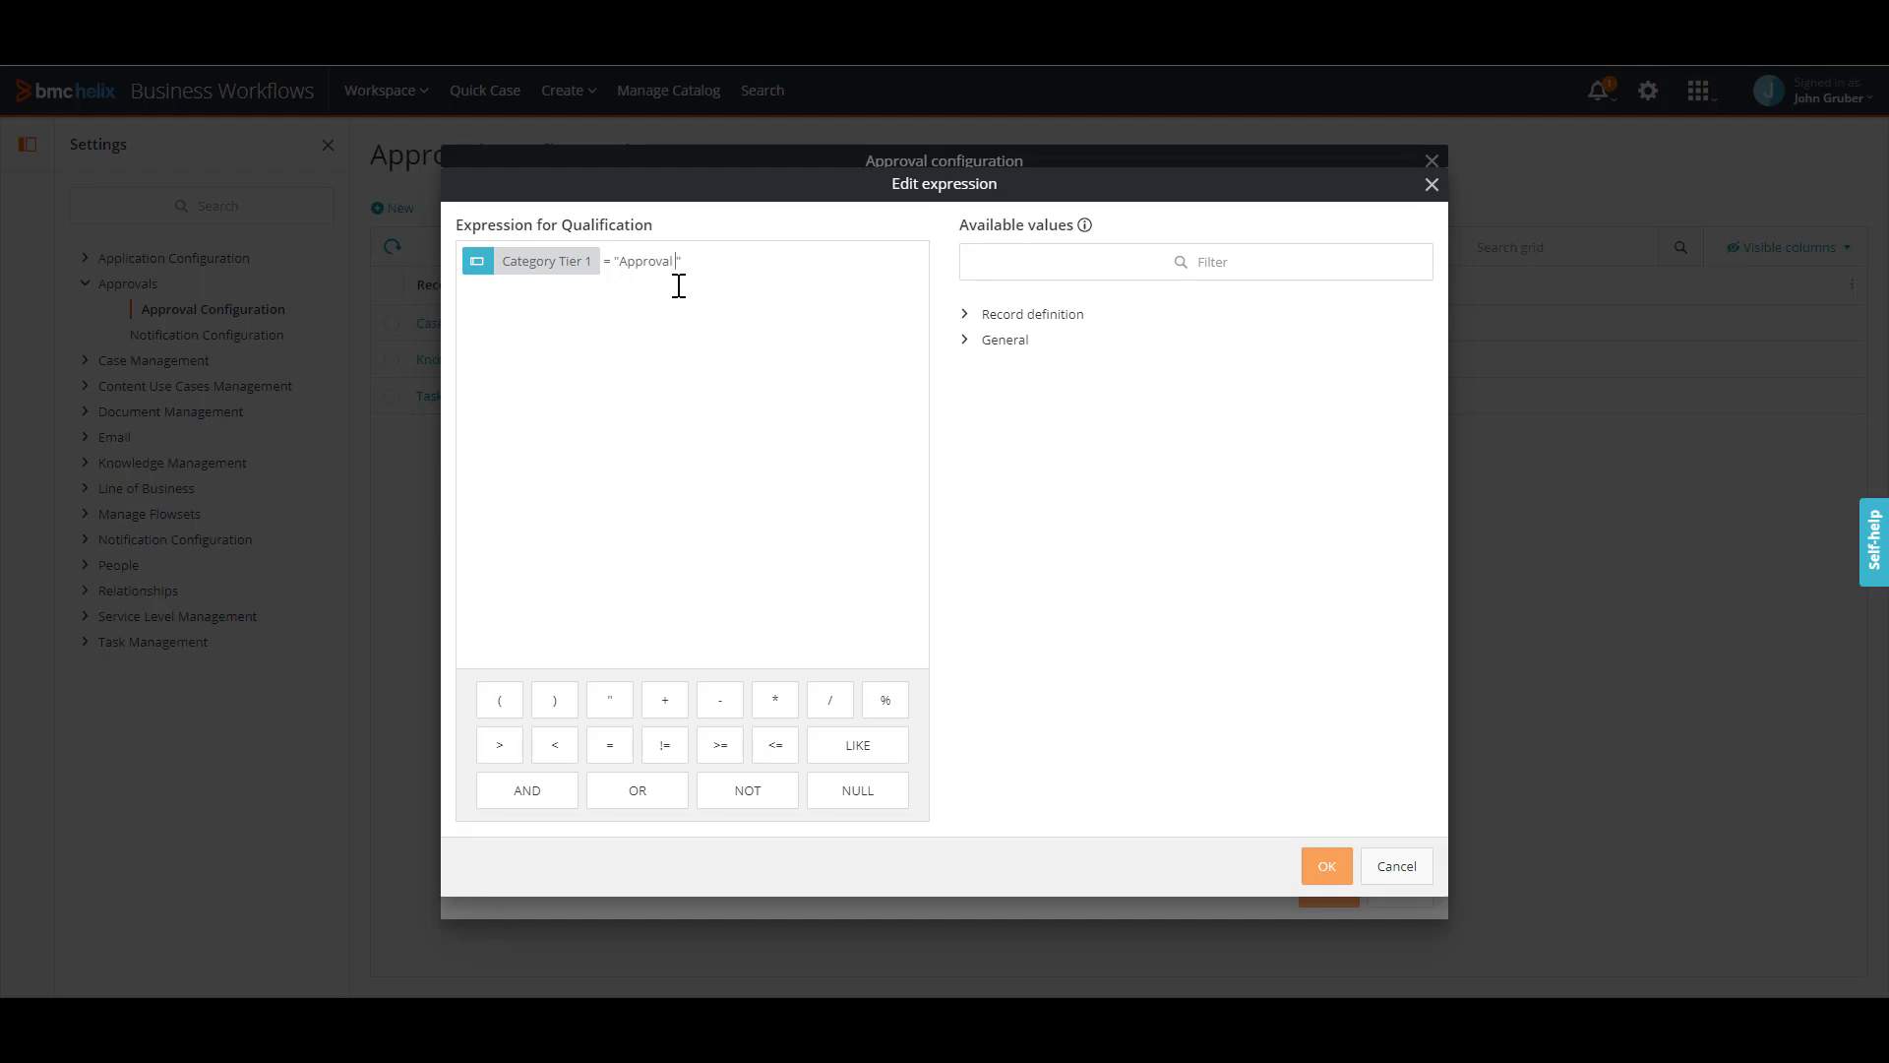
type("Bonus")
left_click(1319, 868)
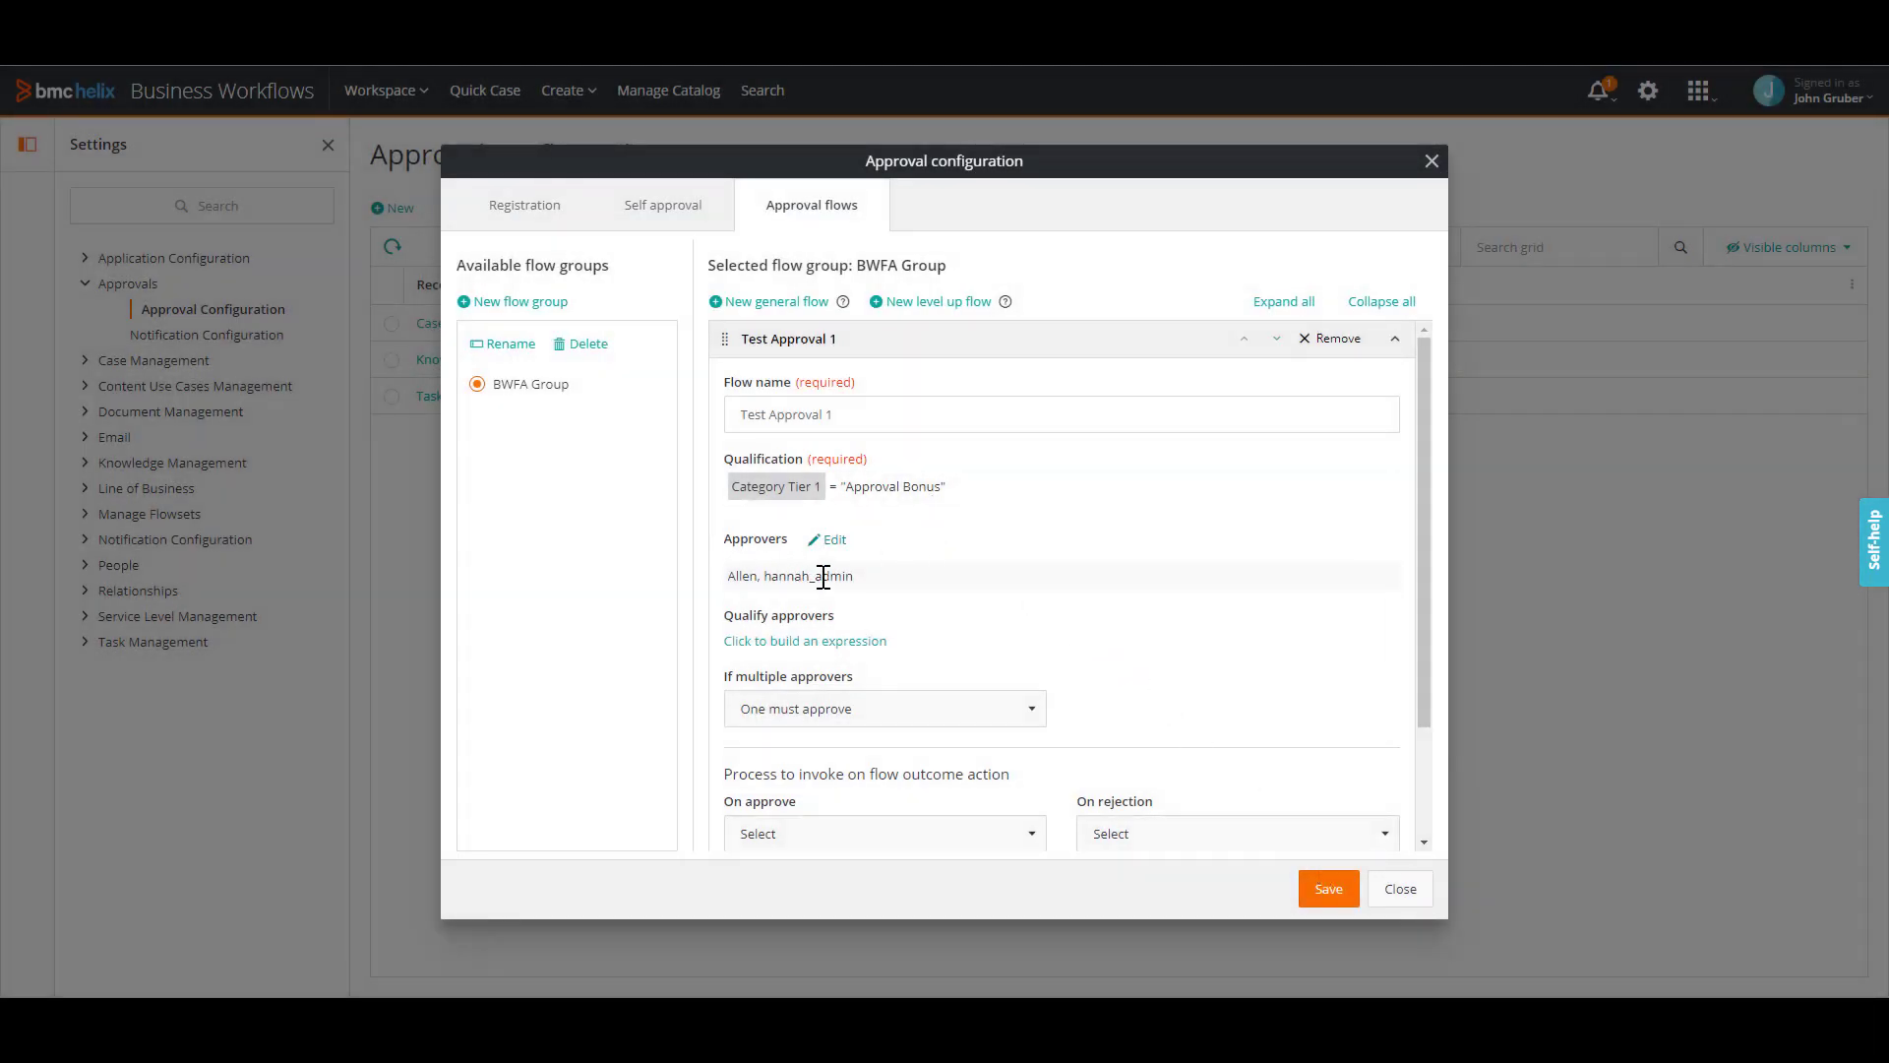
Add approvers to Test Approval 1 from the People list, finding one by first name, and save the approver selection.
left_click(832, 542)
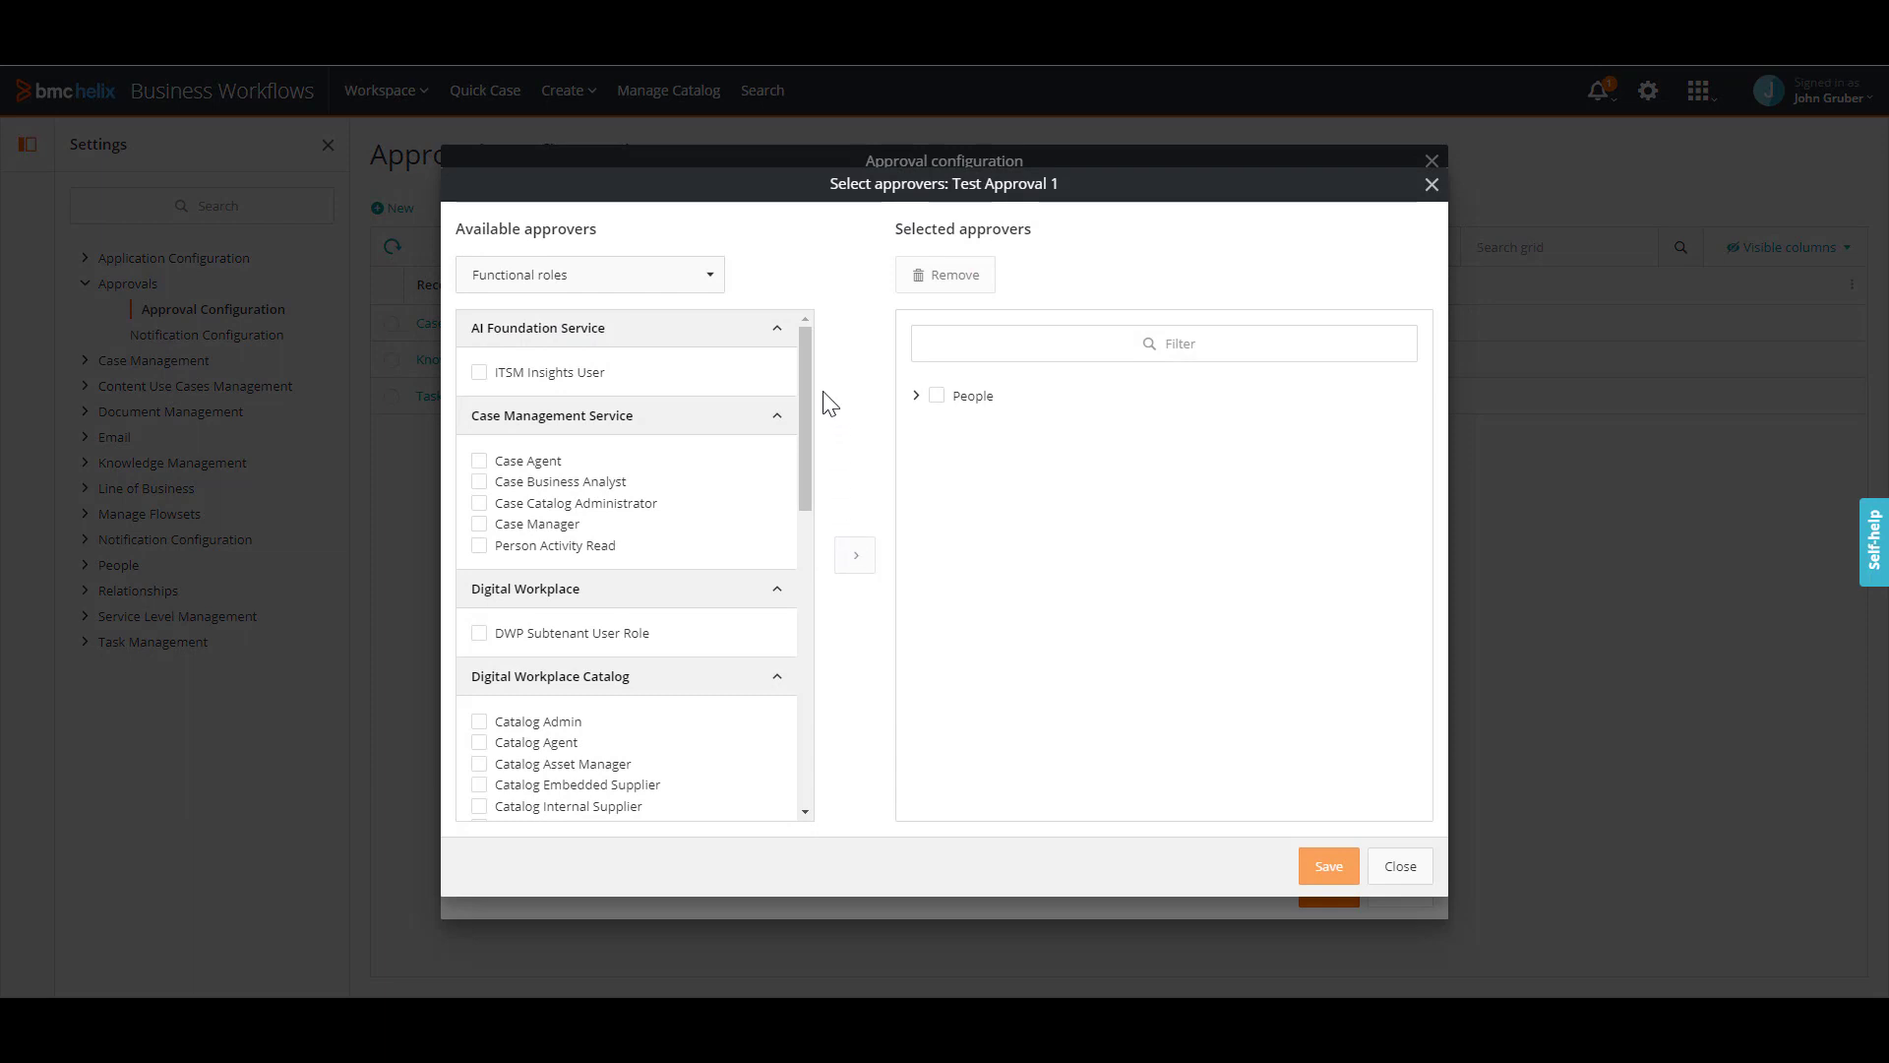
left_click(688, 281)
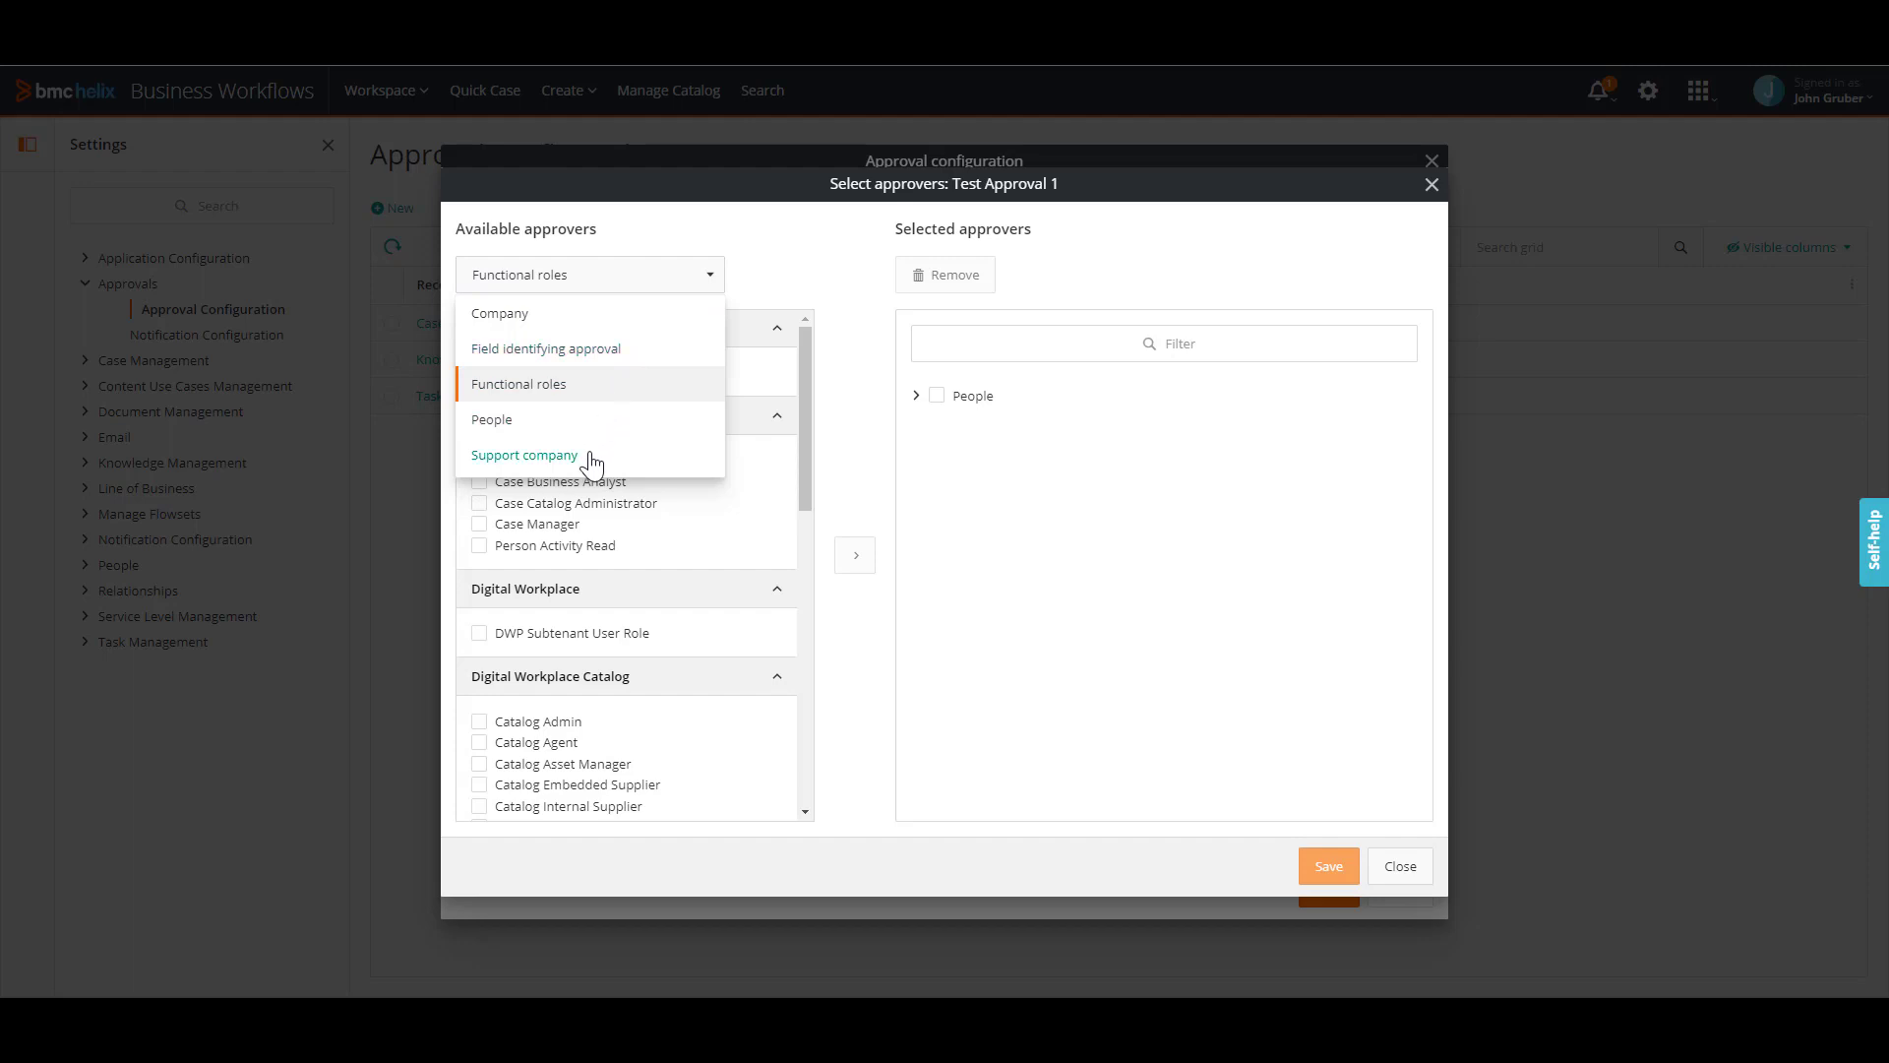
left_click(547, 422)
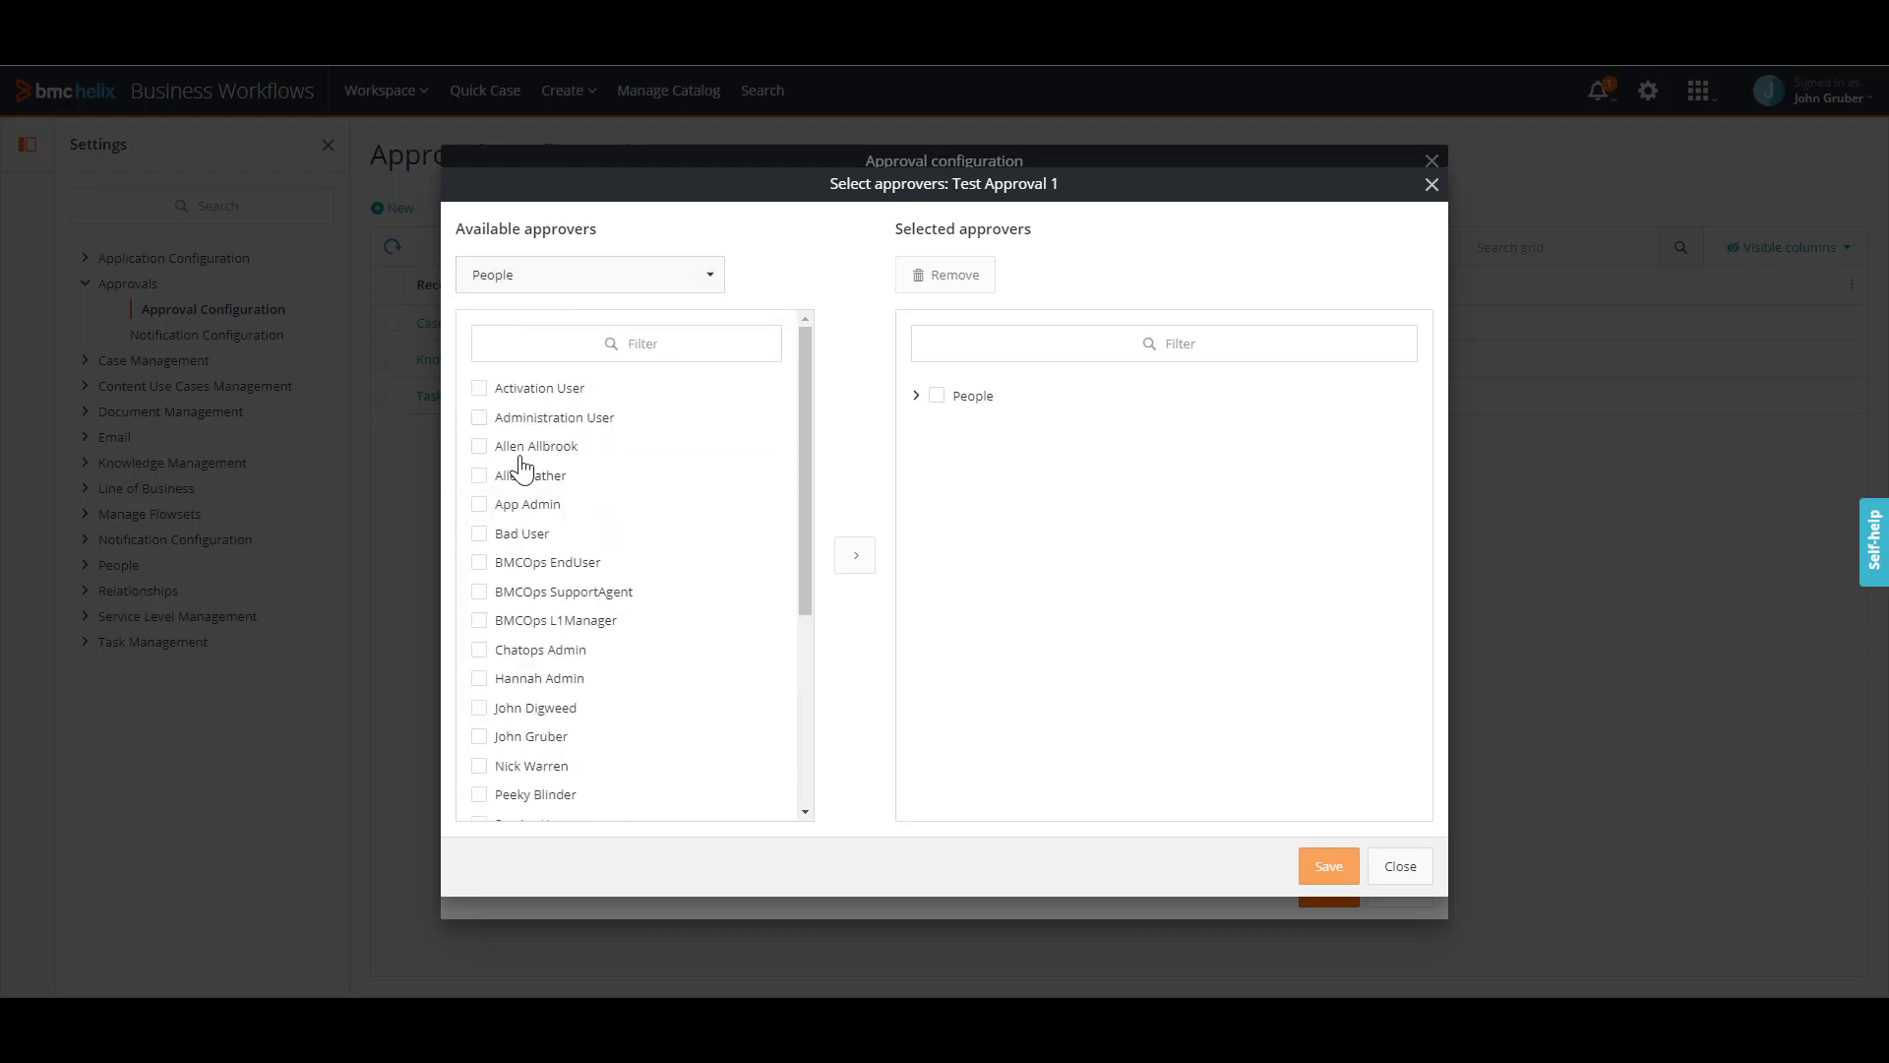
left_click(481, 448)
left_click(855, 555)
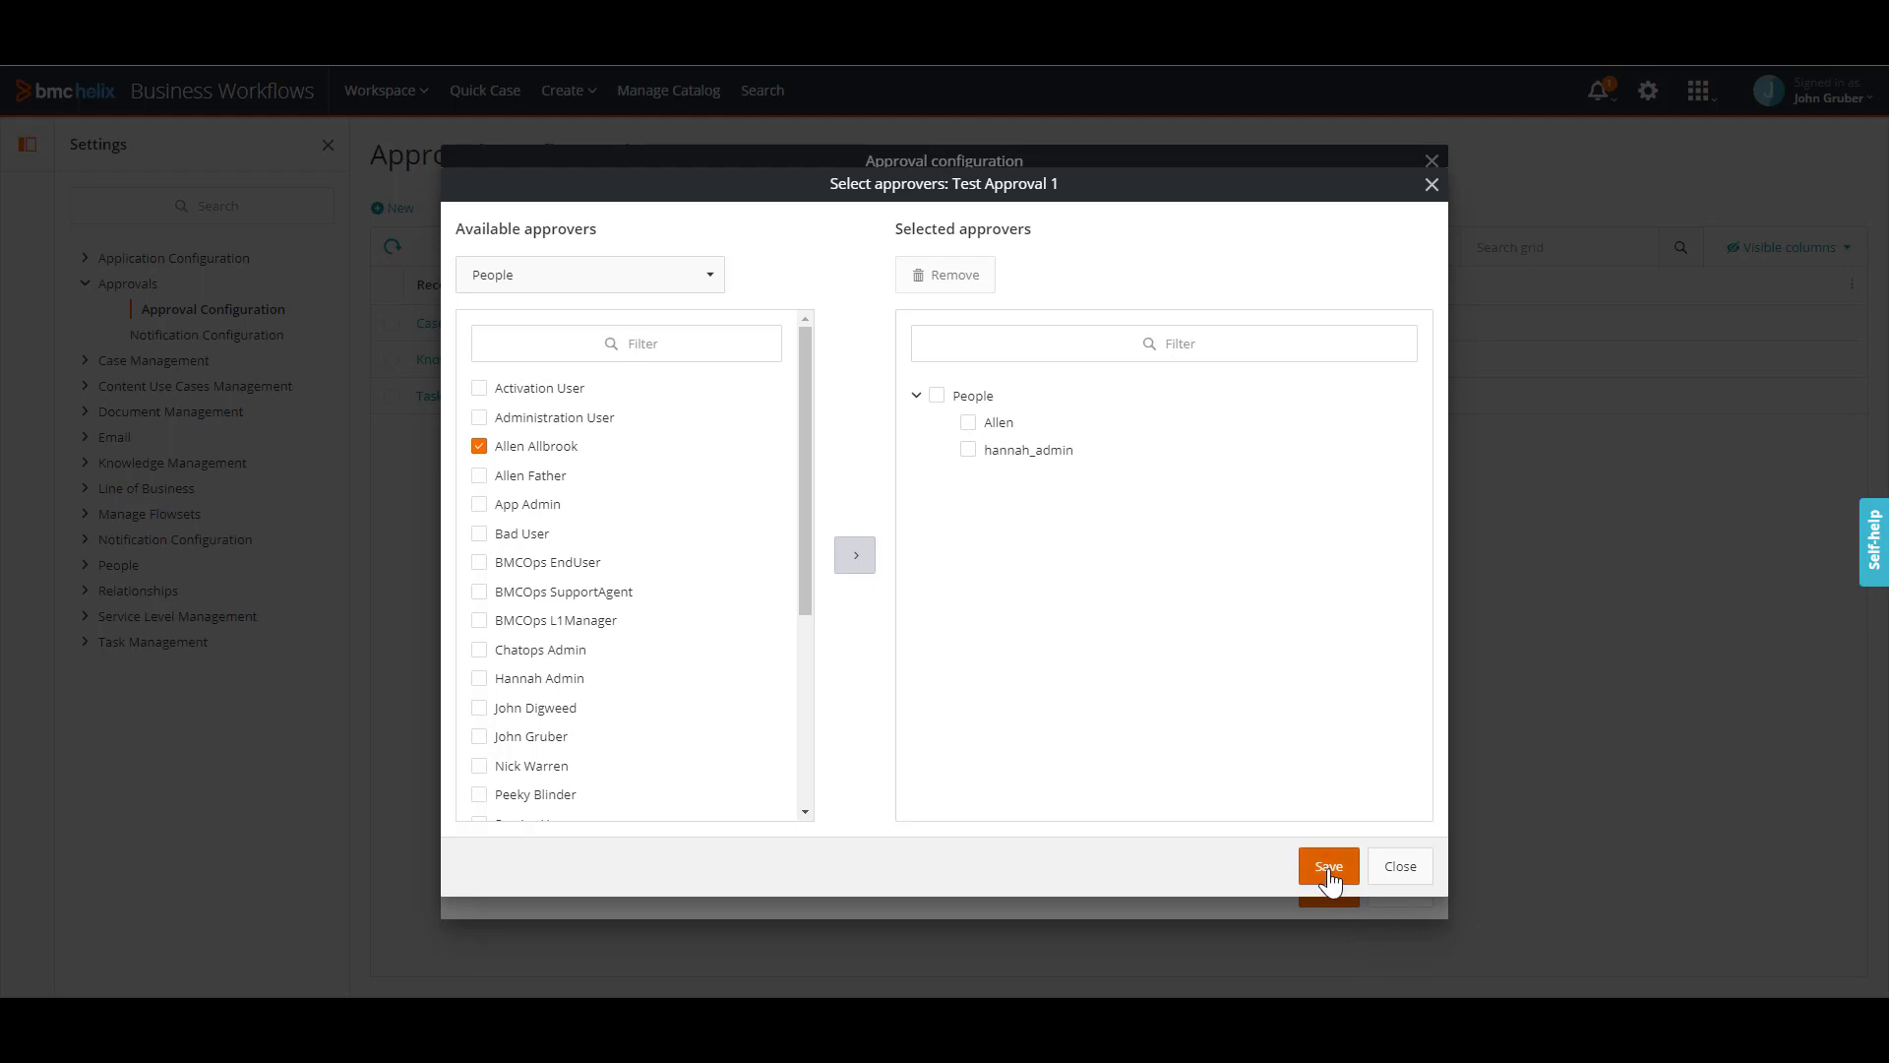
left_click(681, 350)
type("john")
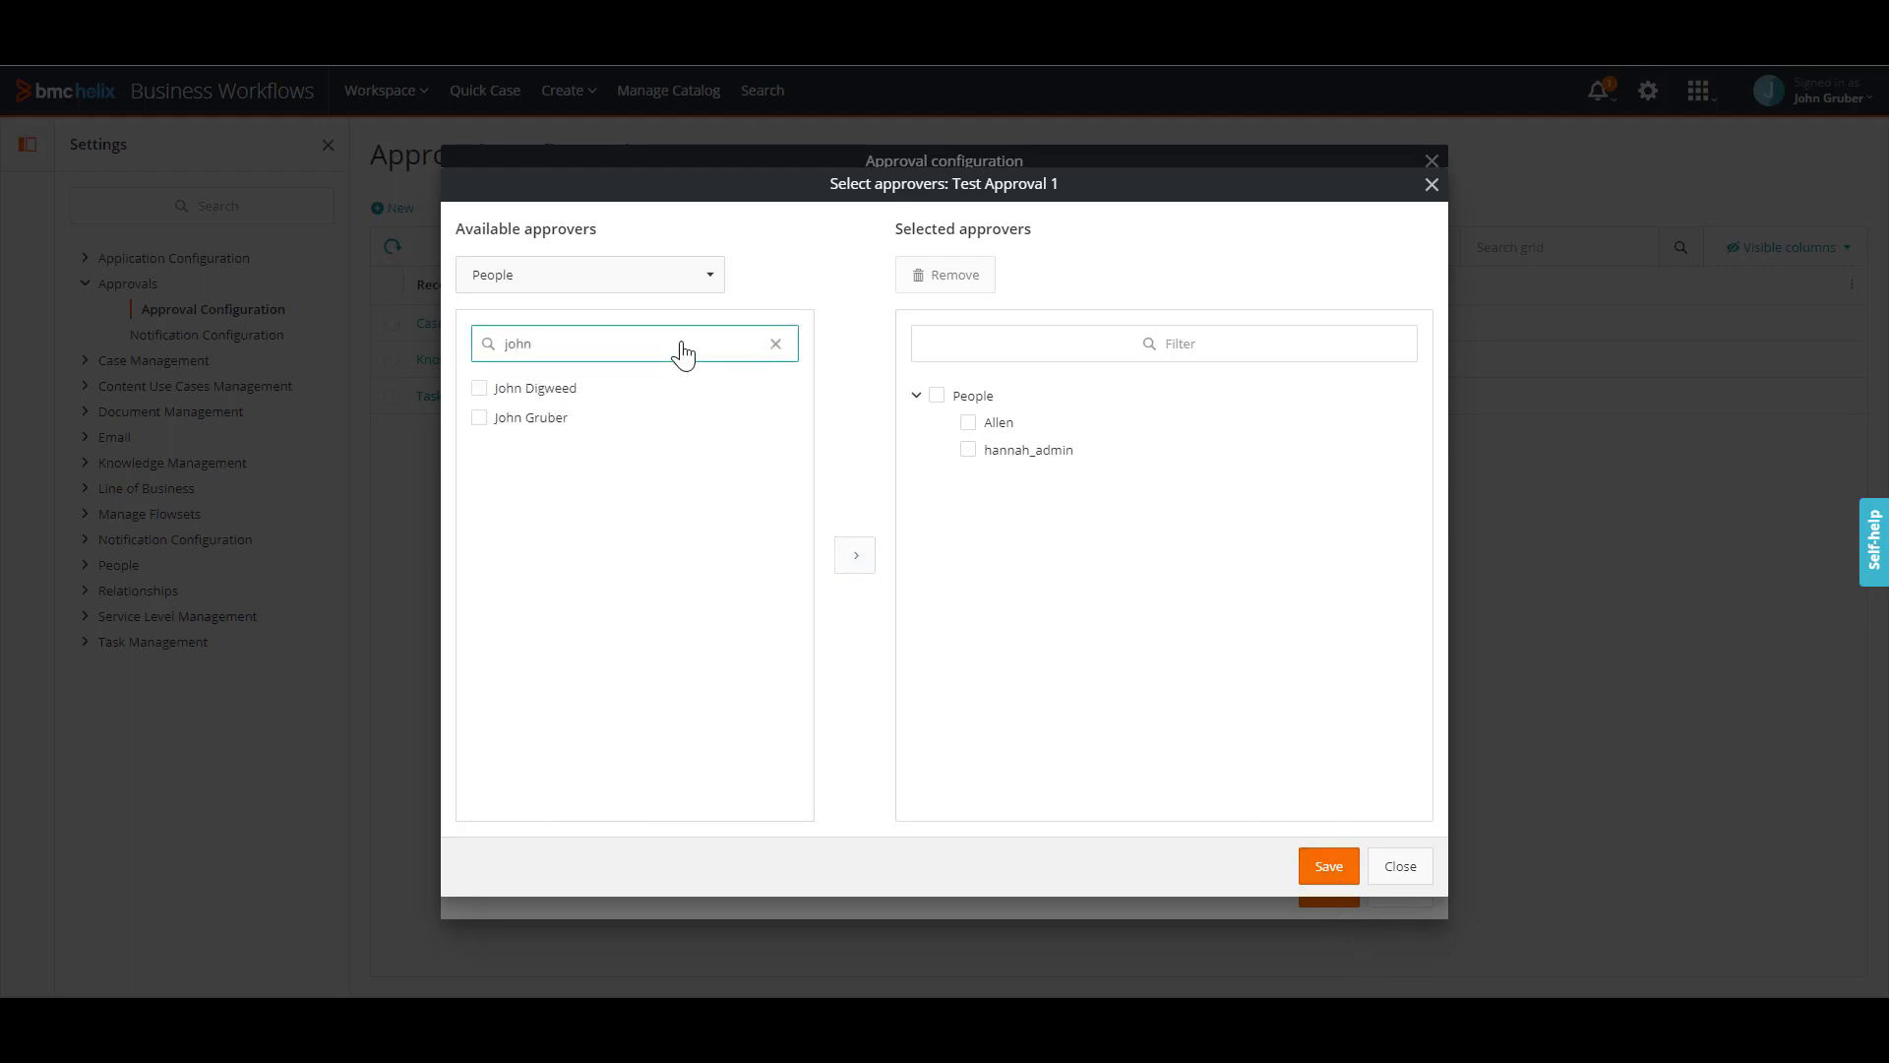
left_click(495, 391)
left_click(855, 556)
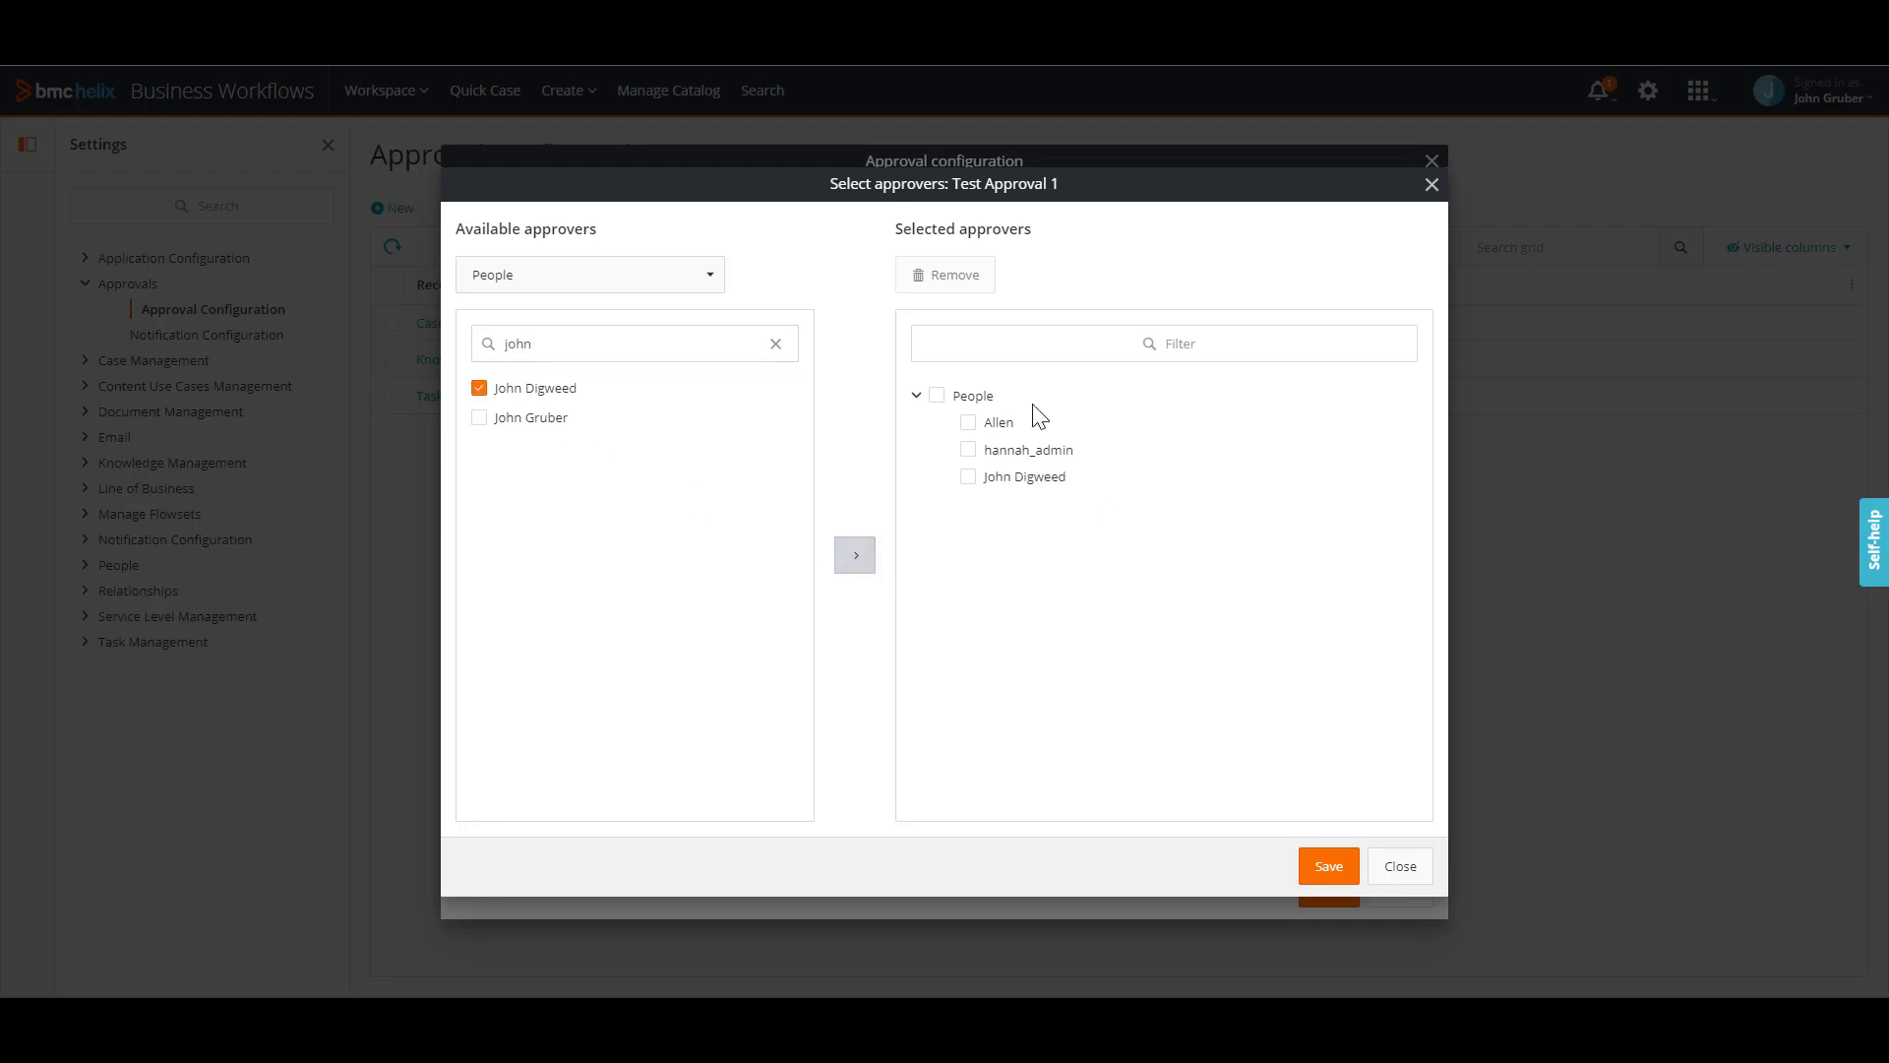
left_click(1328, 868)
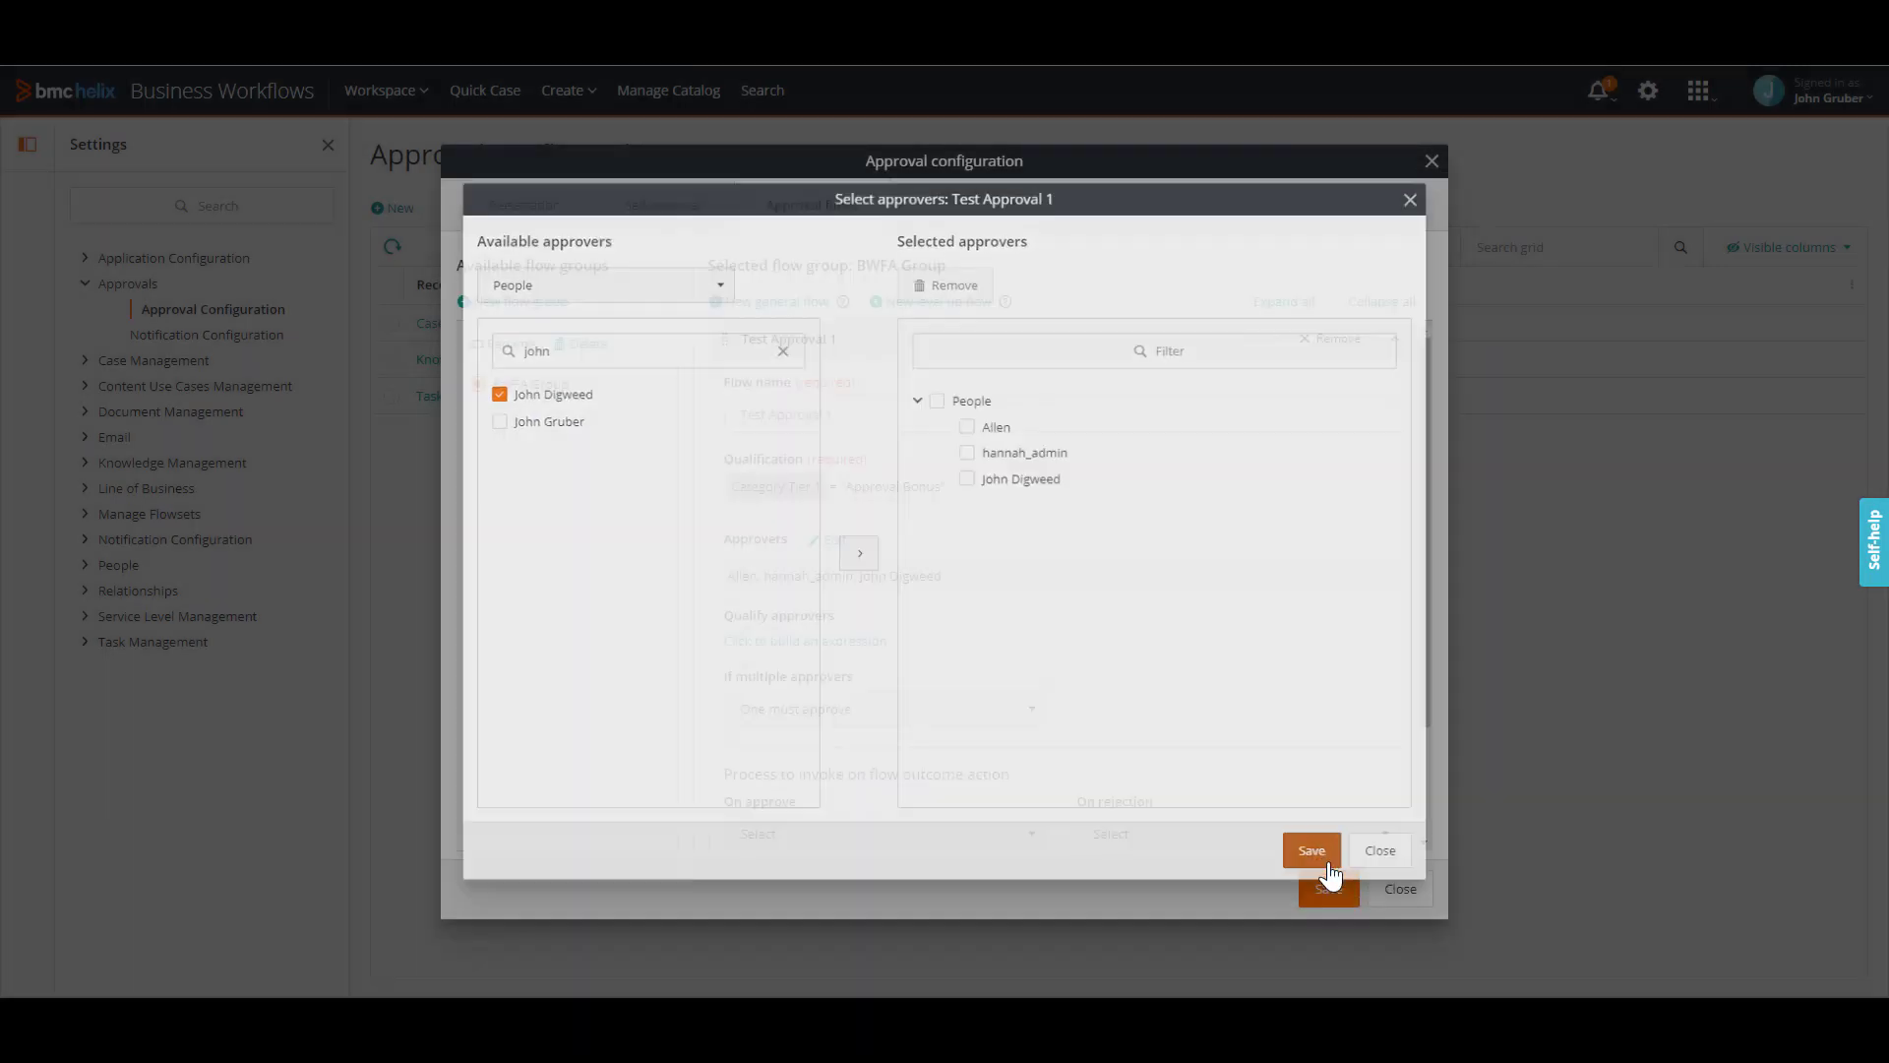
Save the Case approval configuration and close it.
left_click_drag(1420, 462, 1426, 687)
left_click(1320, 888)
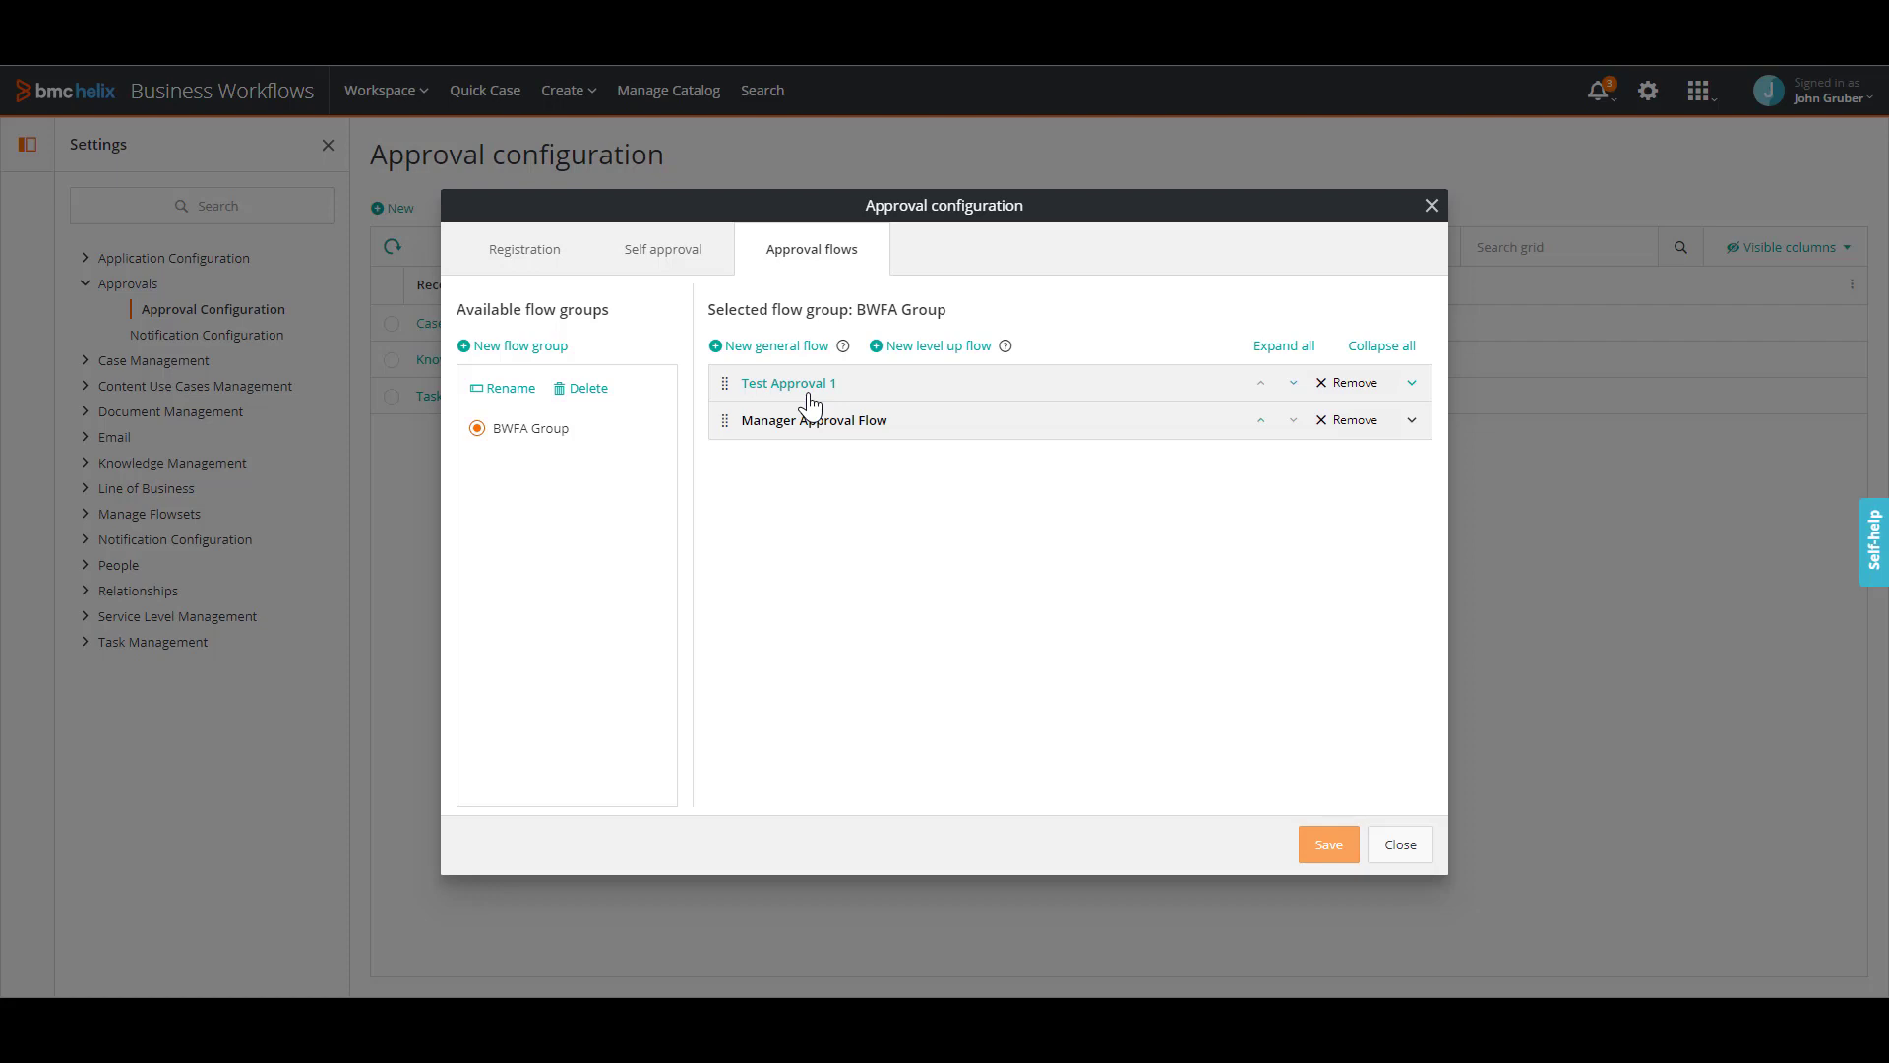
left_click(1409, 852)
Start a new case and select the Calbro Services requester by searching for the first name.
left_click(569, 91)
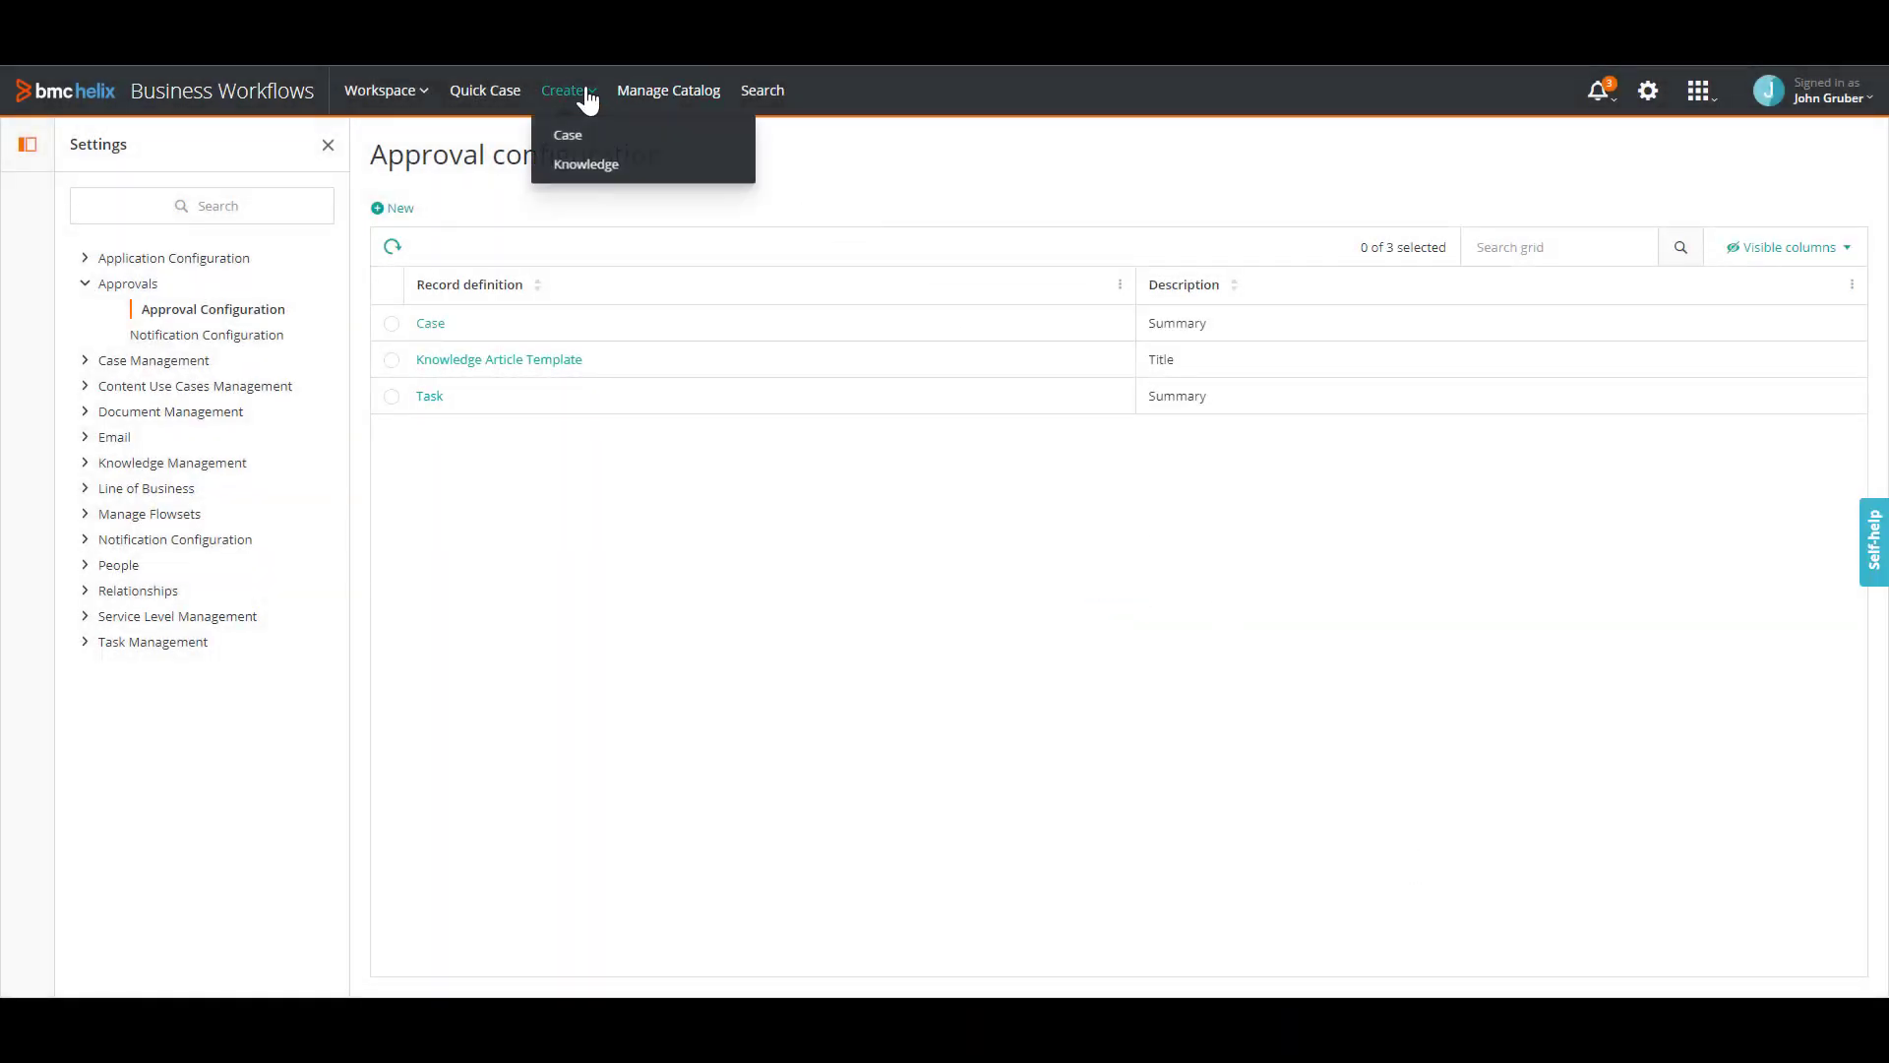
left_click(569, 146)
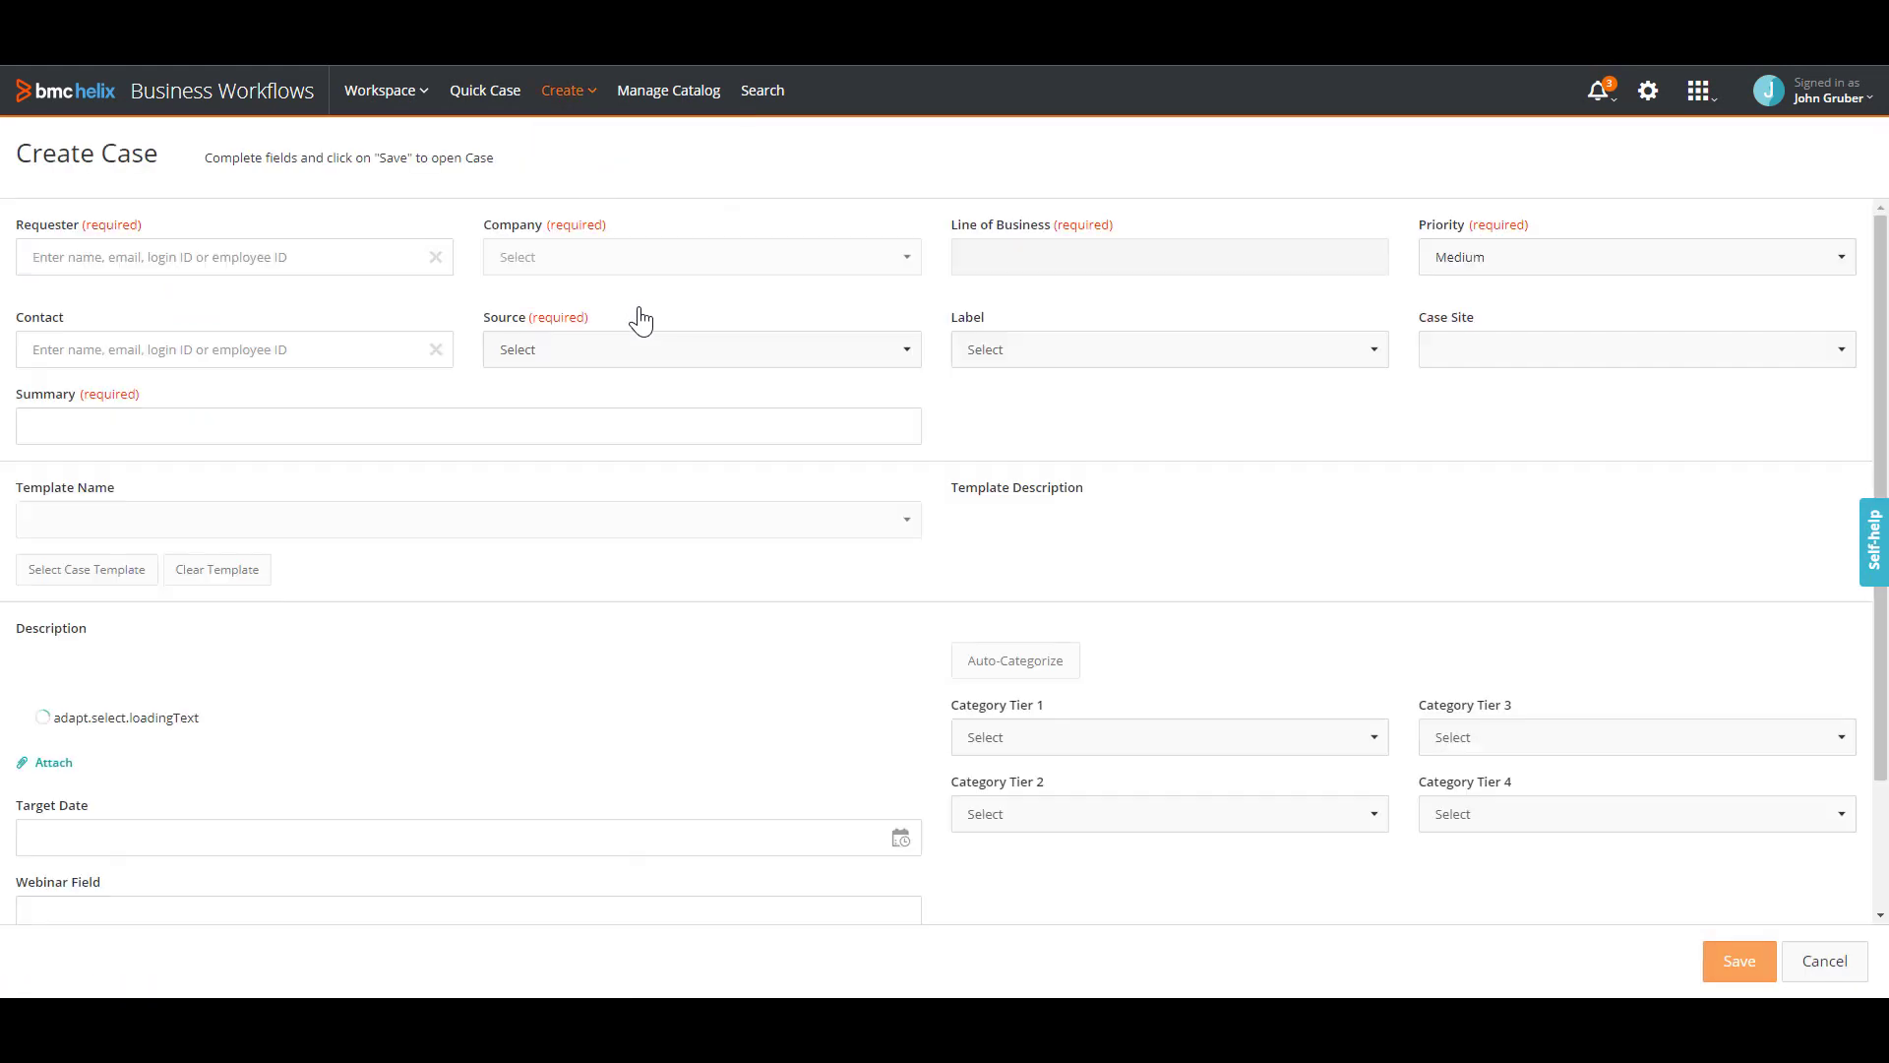
left_click(381, 253)
type("allen")
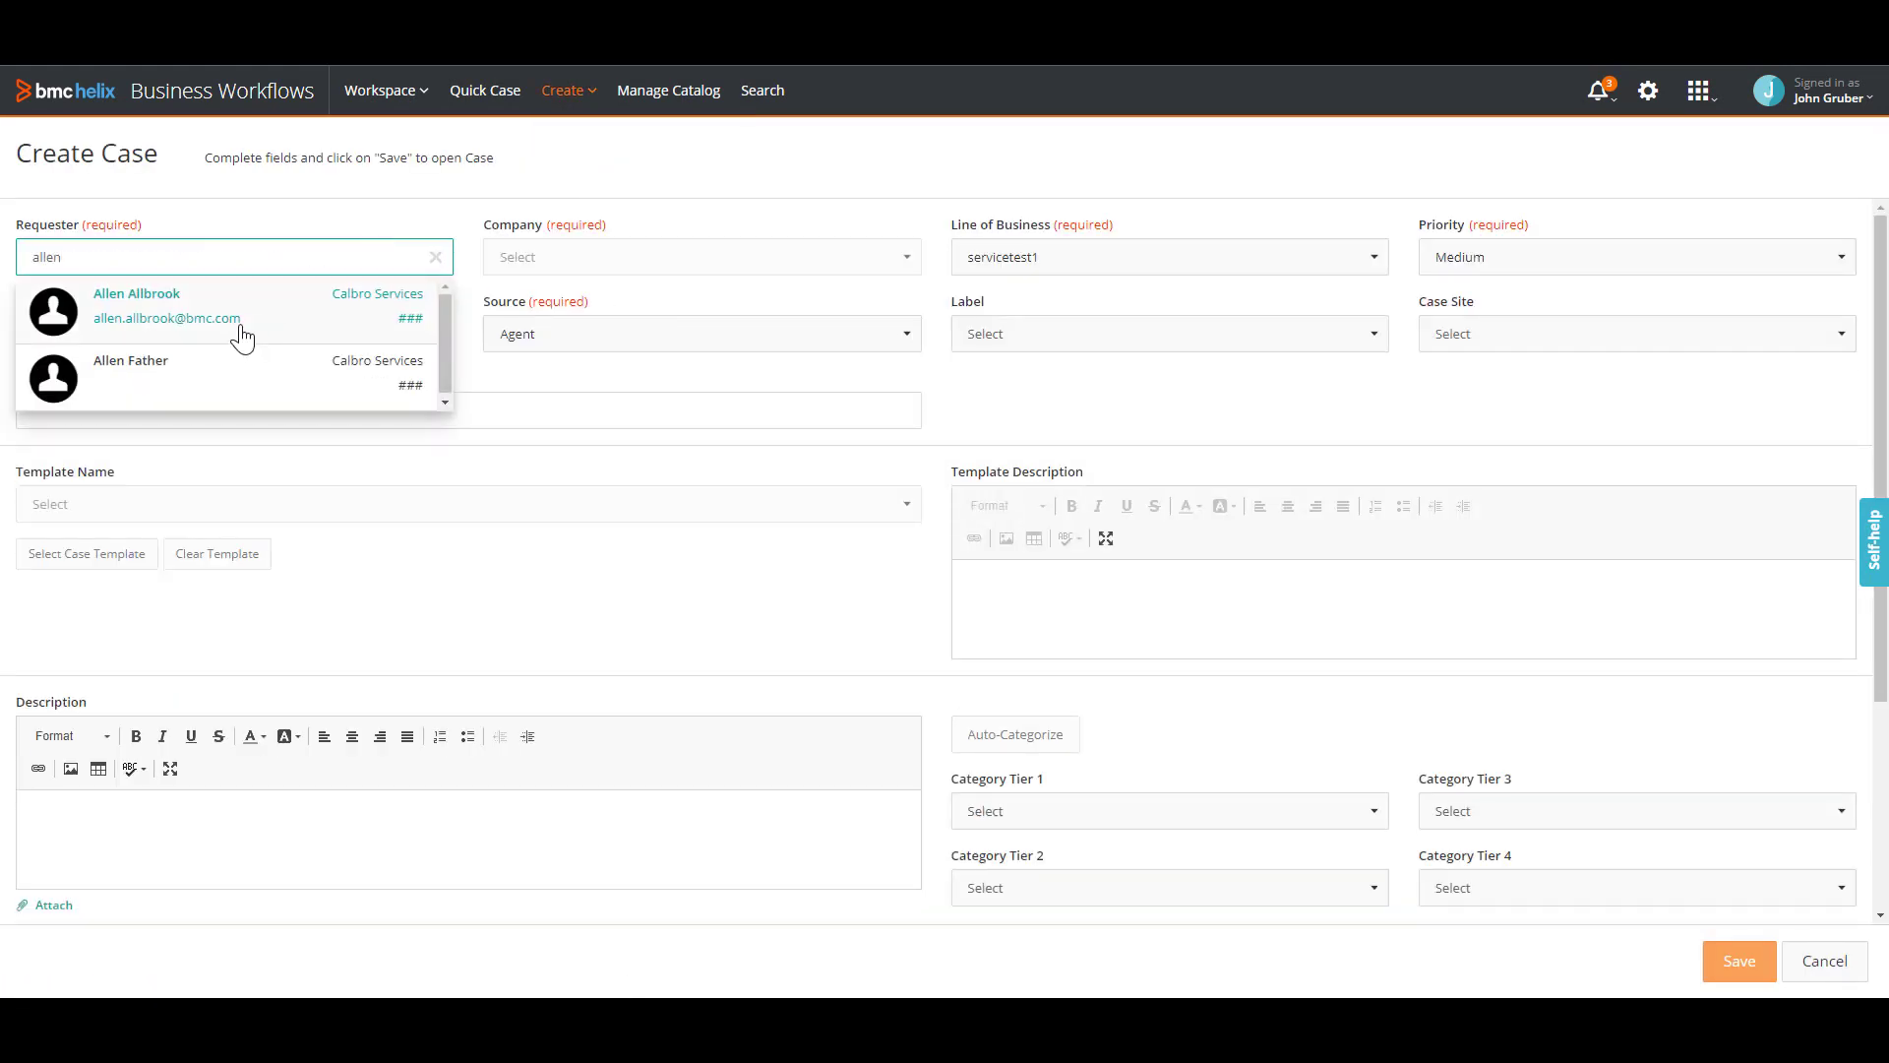
left_click(243, 326)
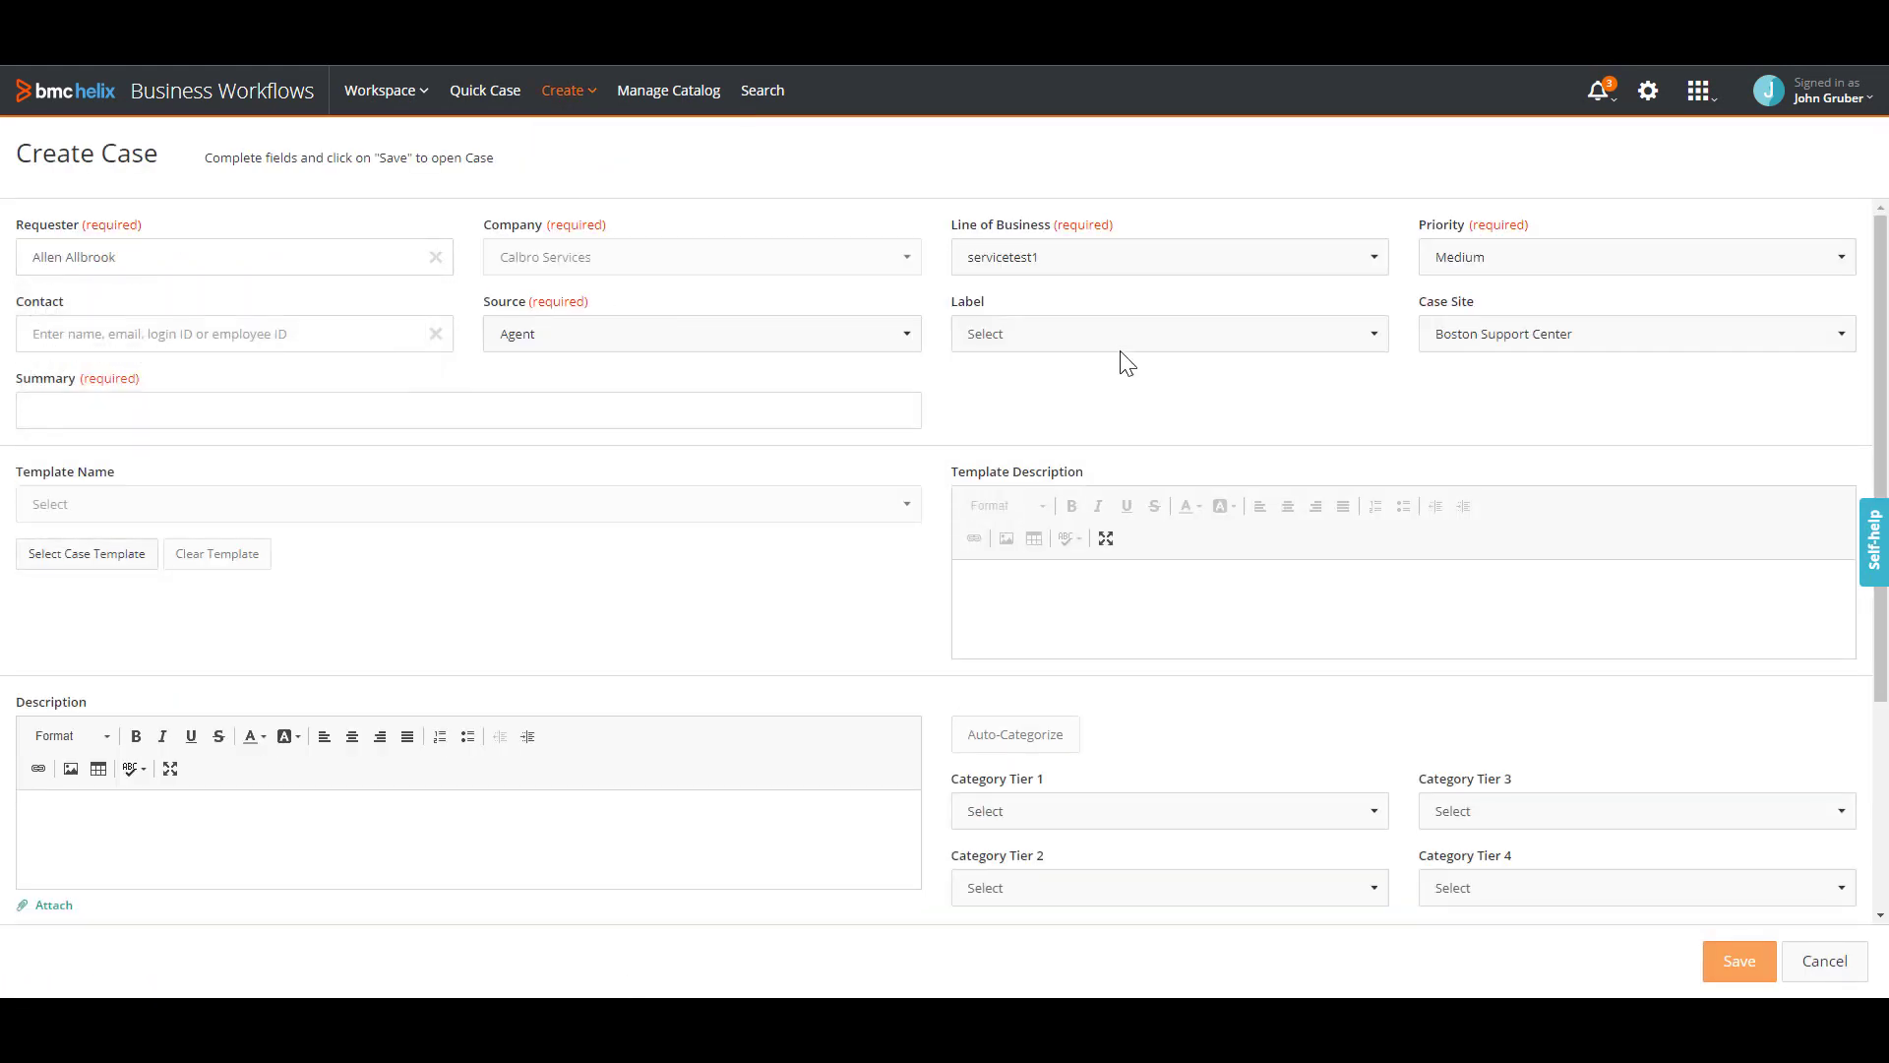
Apply Webinar Test Template to the new case from the full template list.
left_click(126, 557)
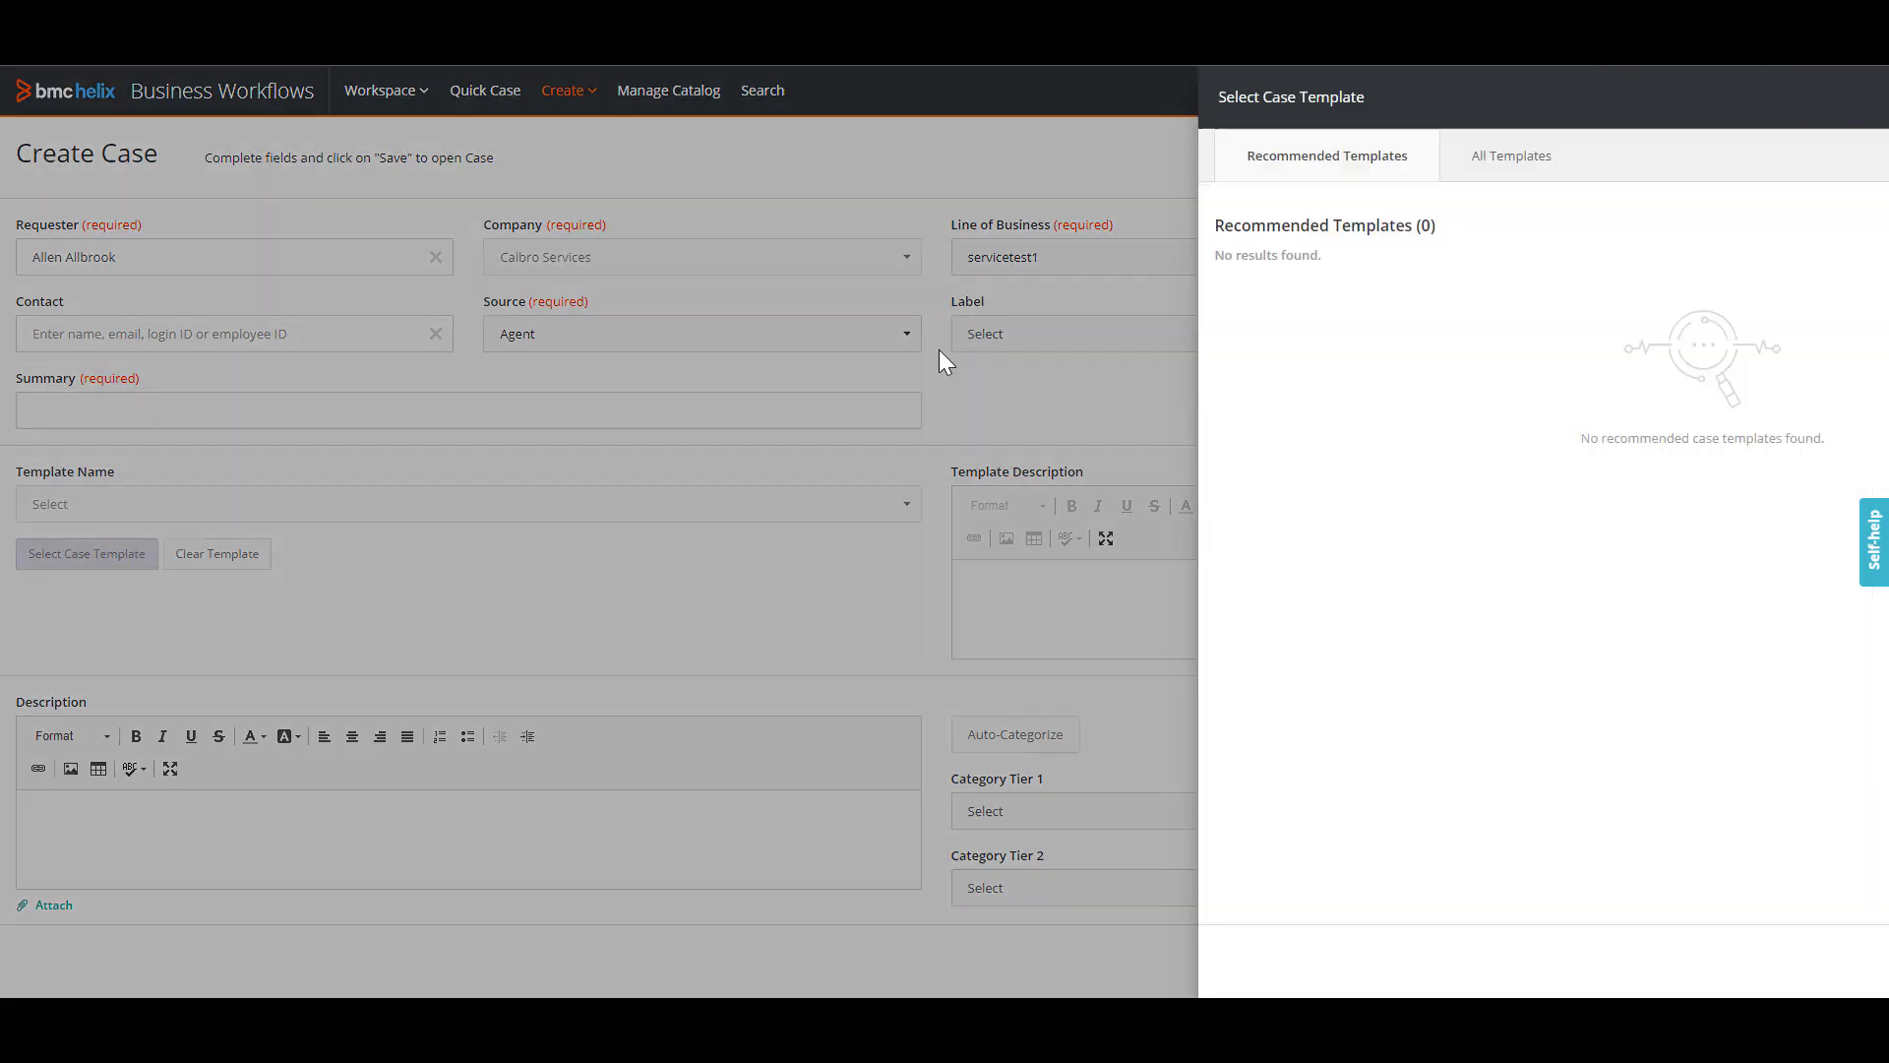
left_click(1195, 163)
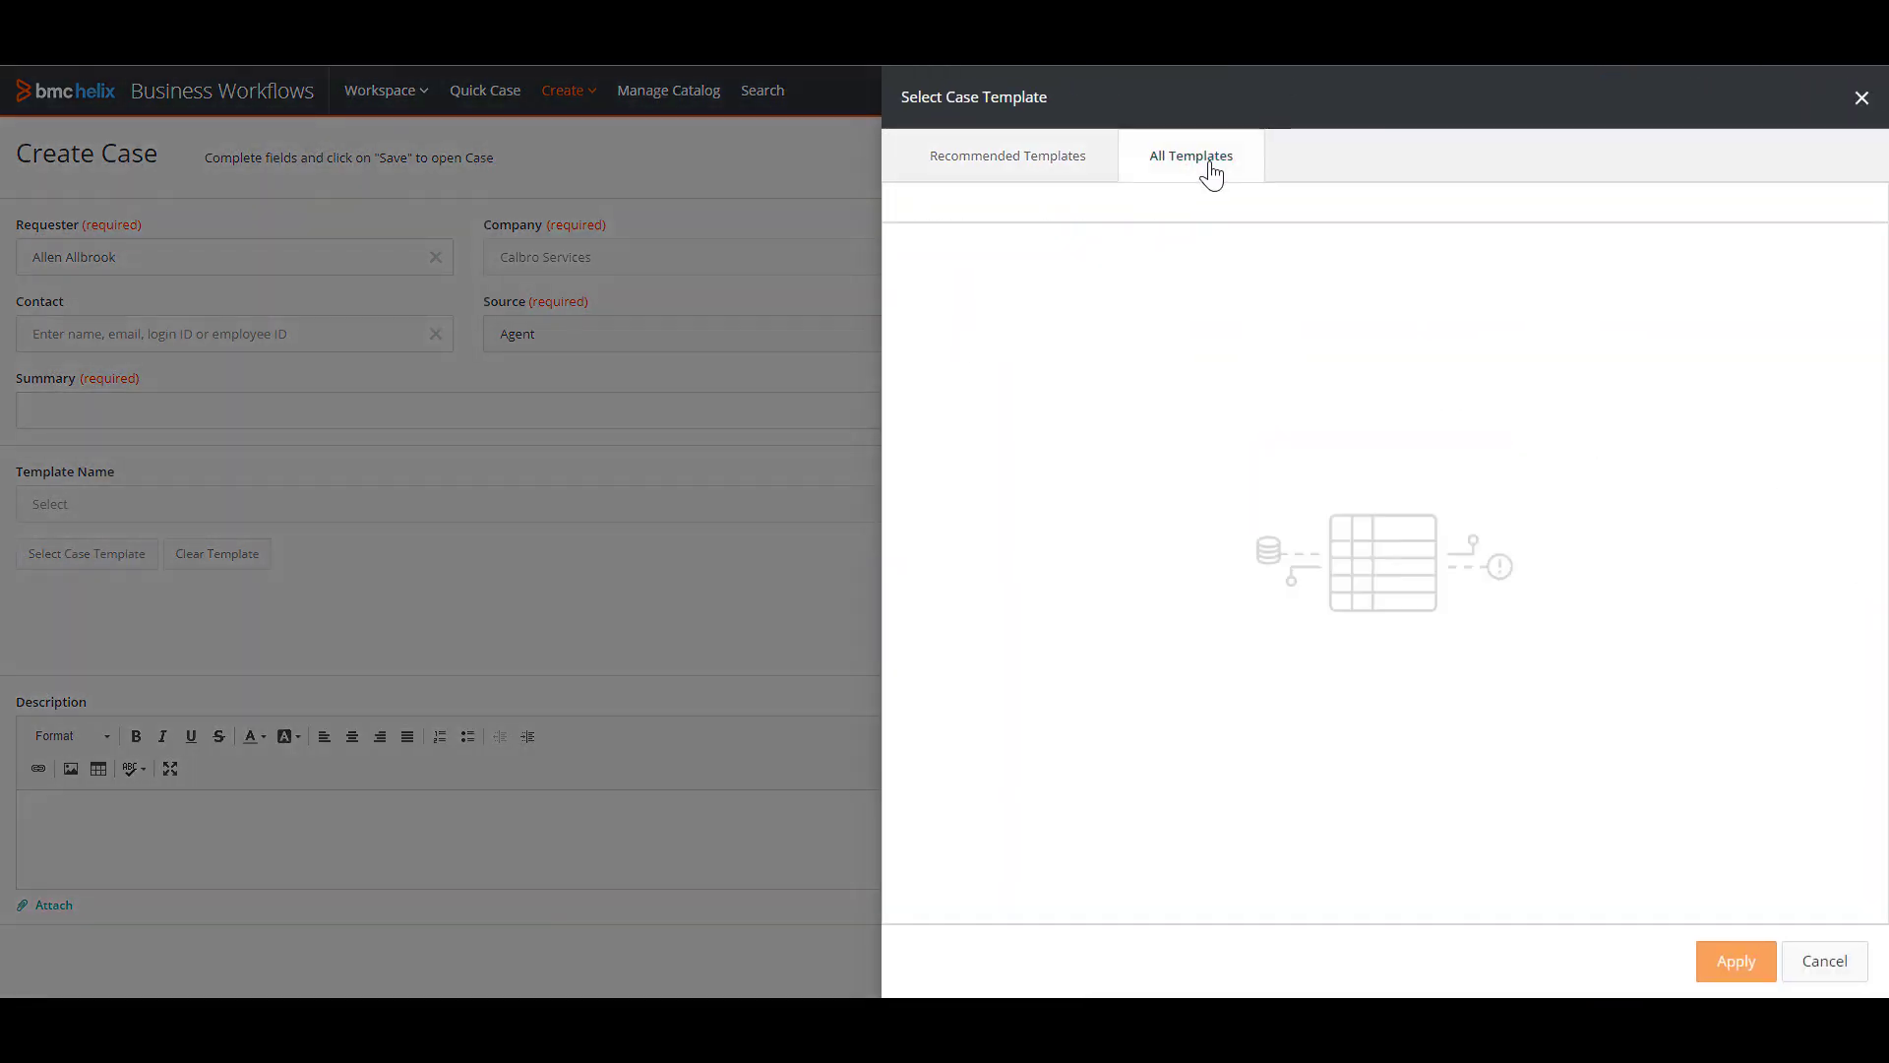
left_click(905, 287)
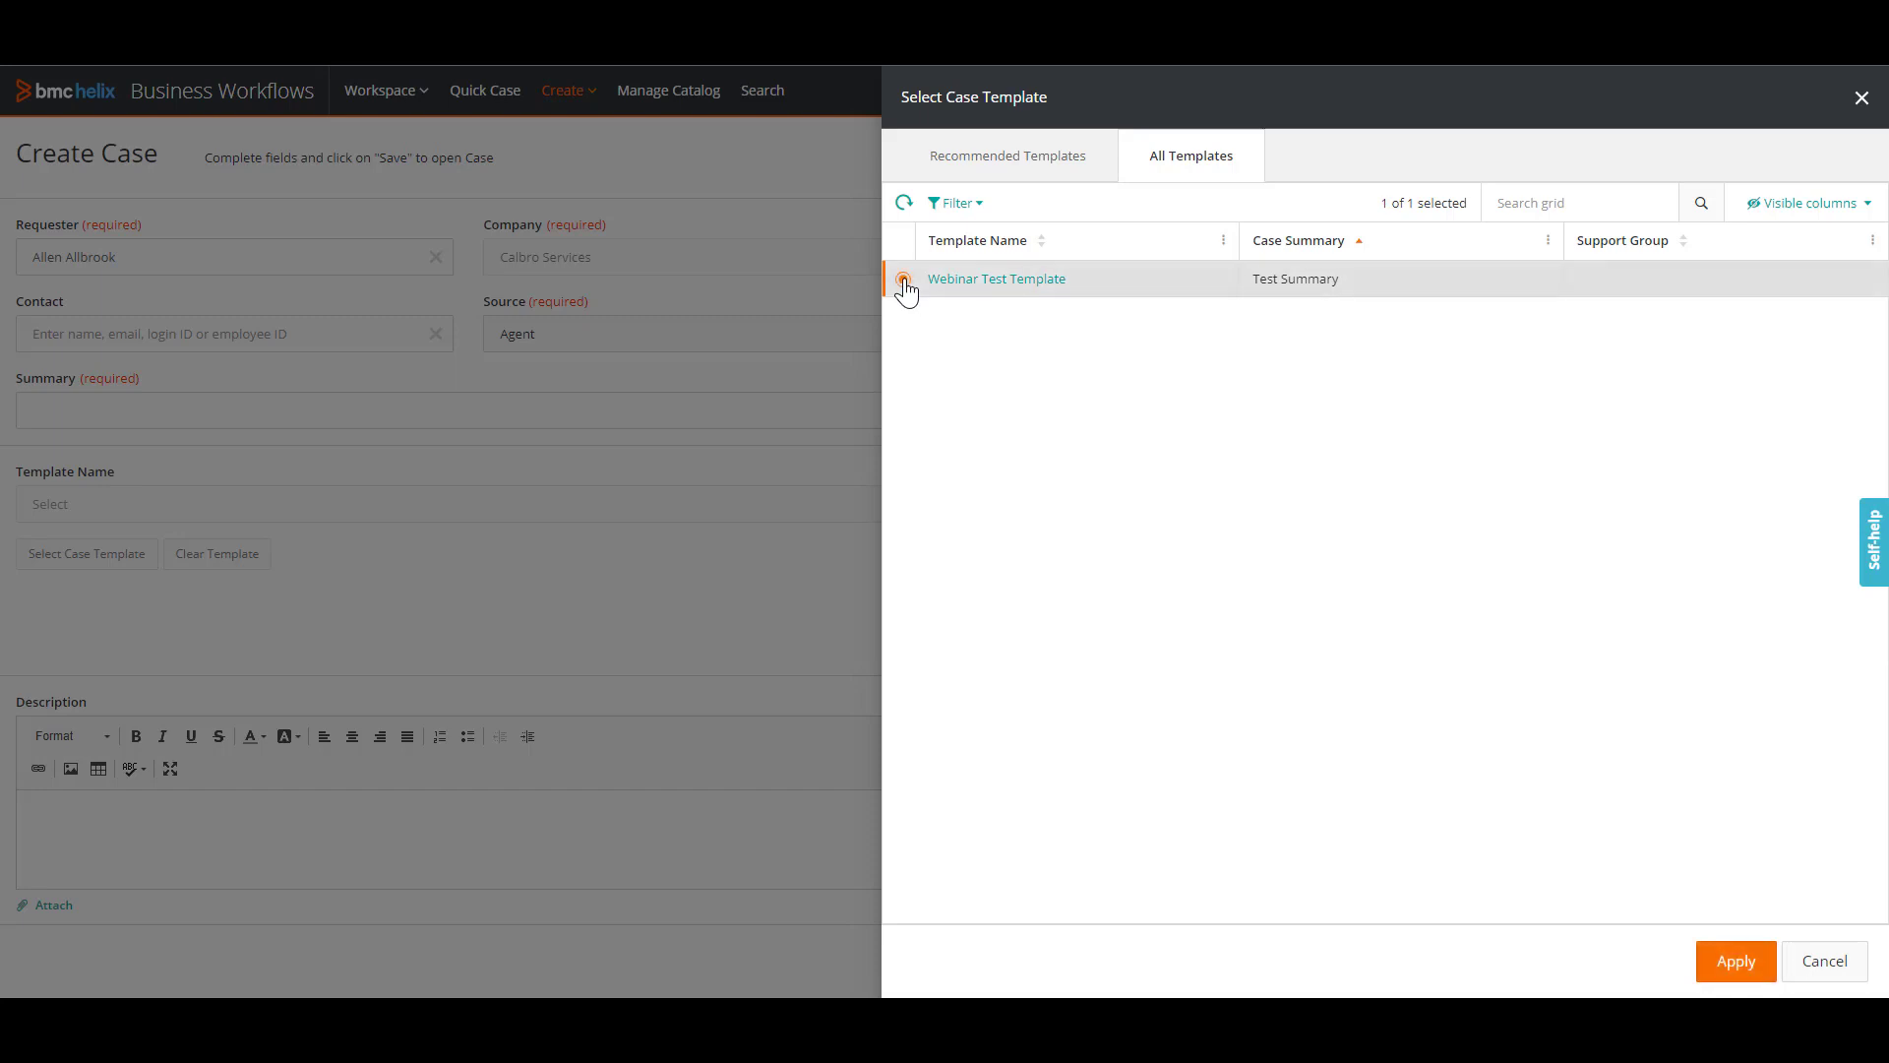
left_click(1735, 960)
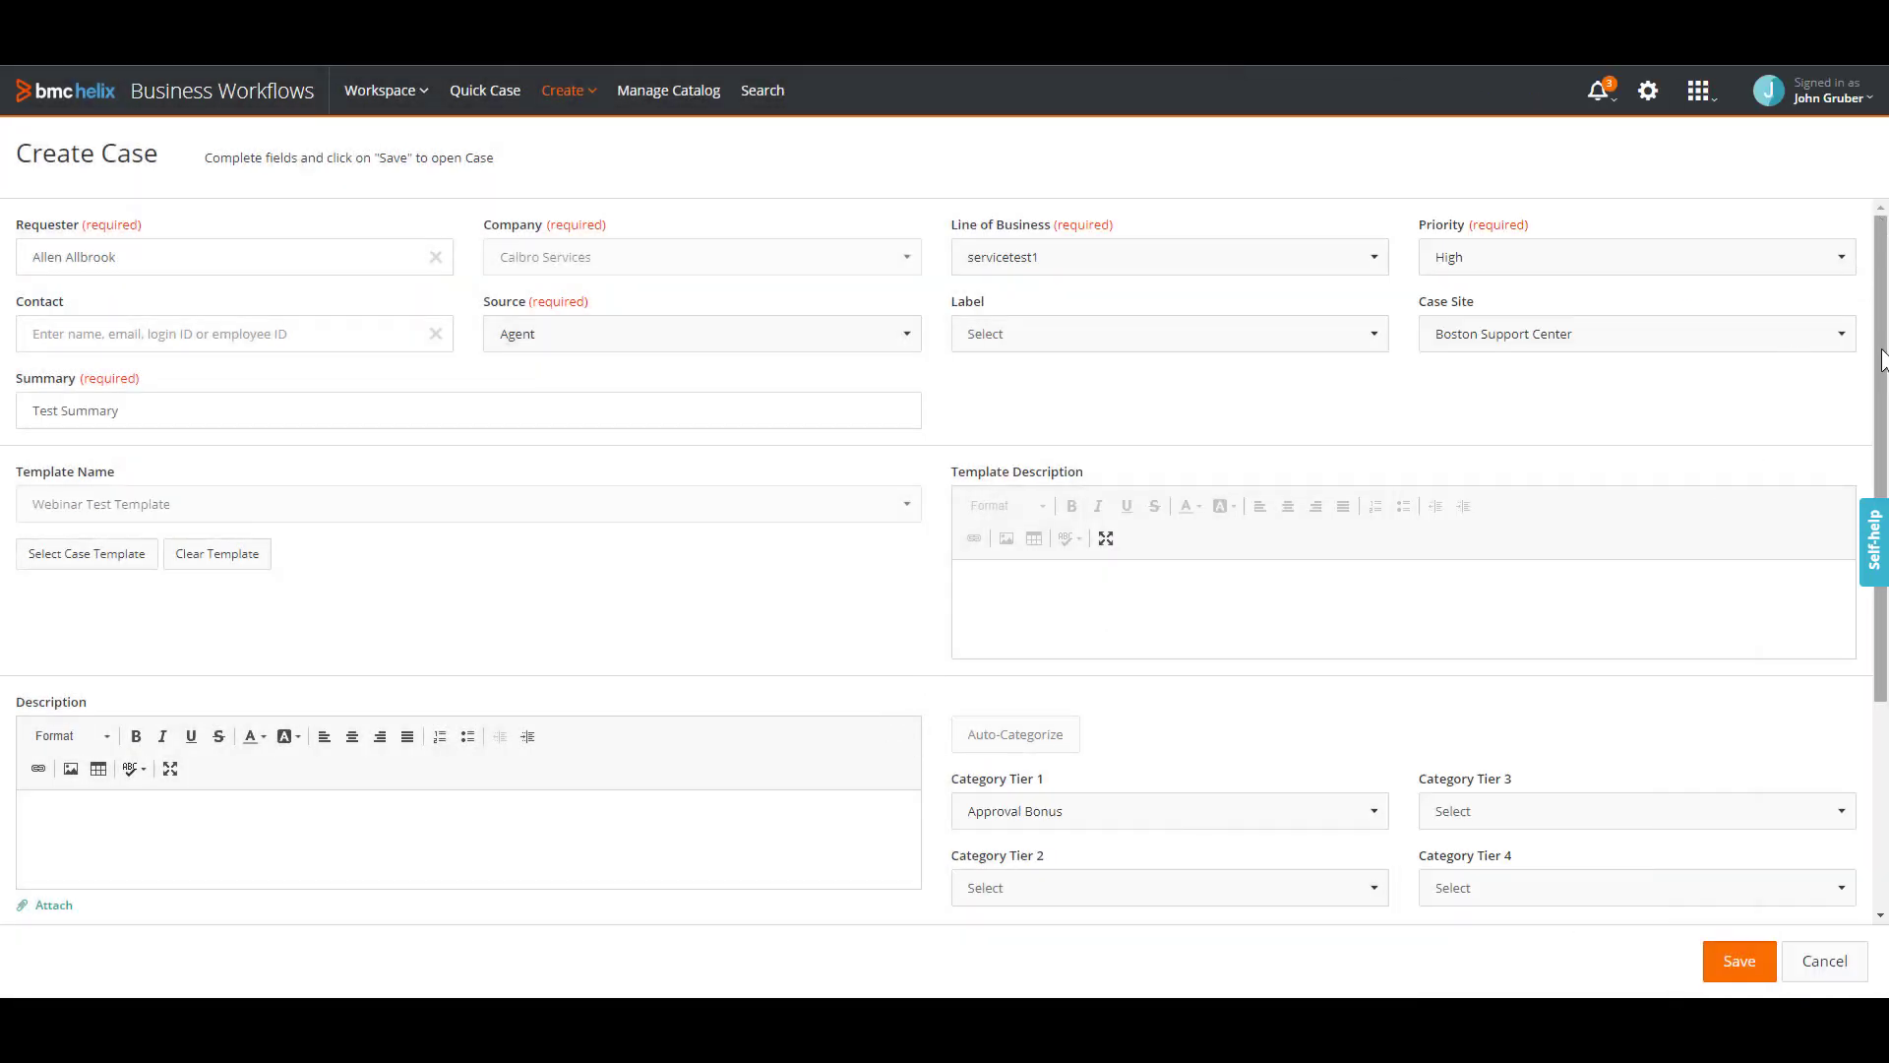
Assign the new case to Webinar Group and its available member, and save the case.
left_click_drag(1879, 359, 1877, 568)
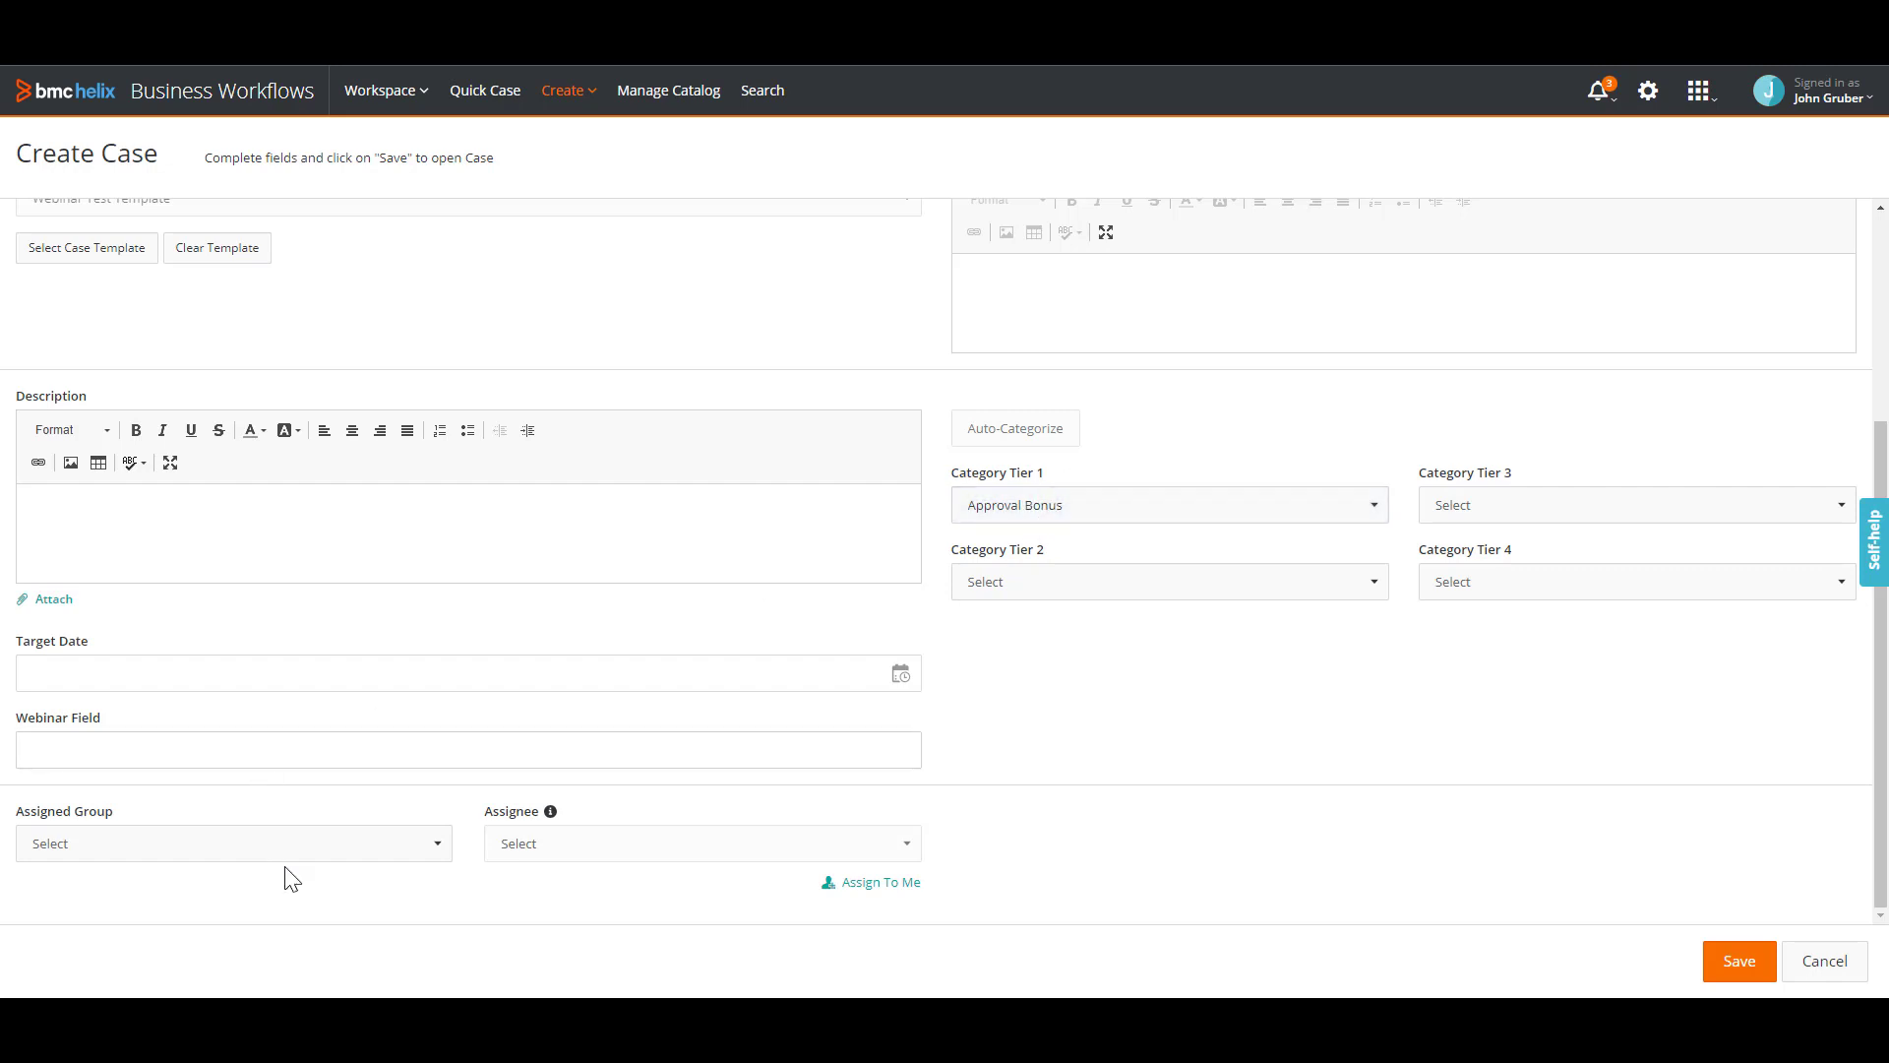
left_click(153, 852)
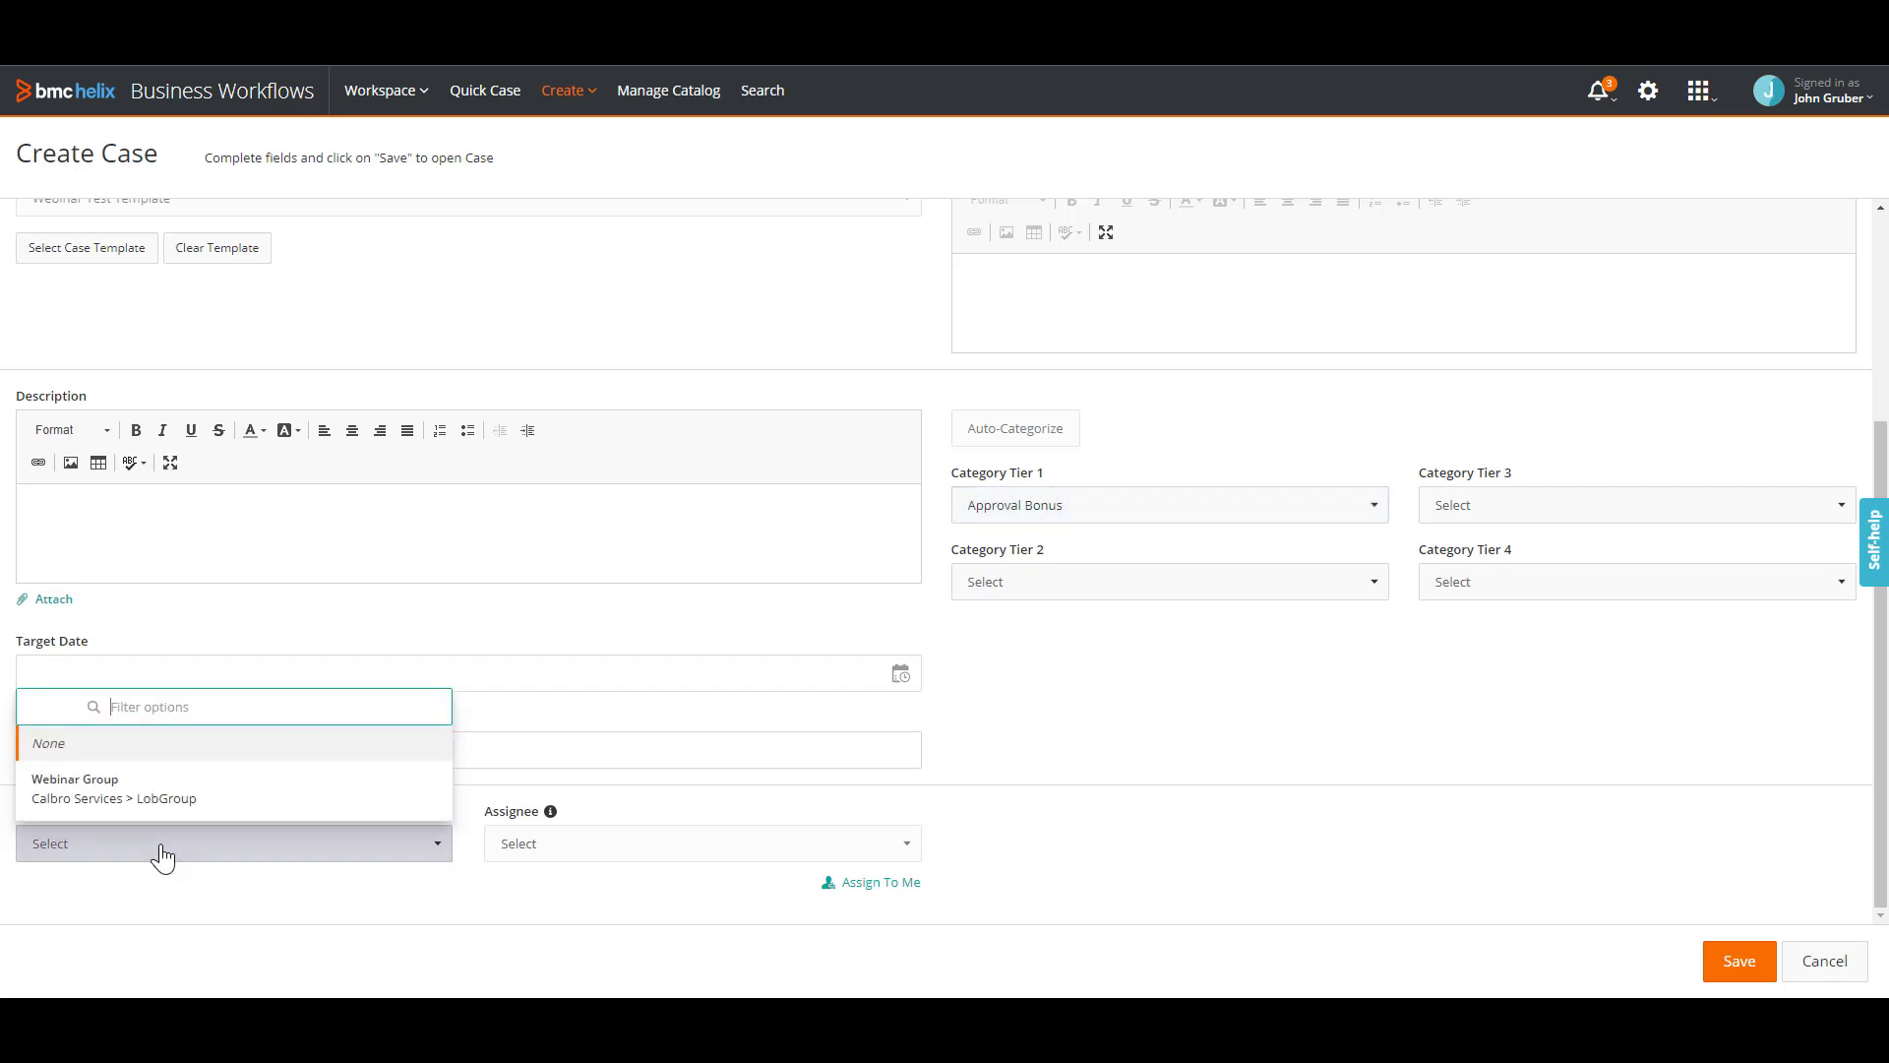
left_click(152, 785)
left_click(615, 841)
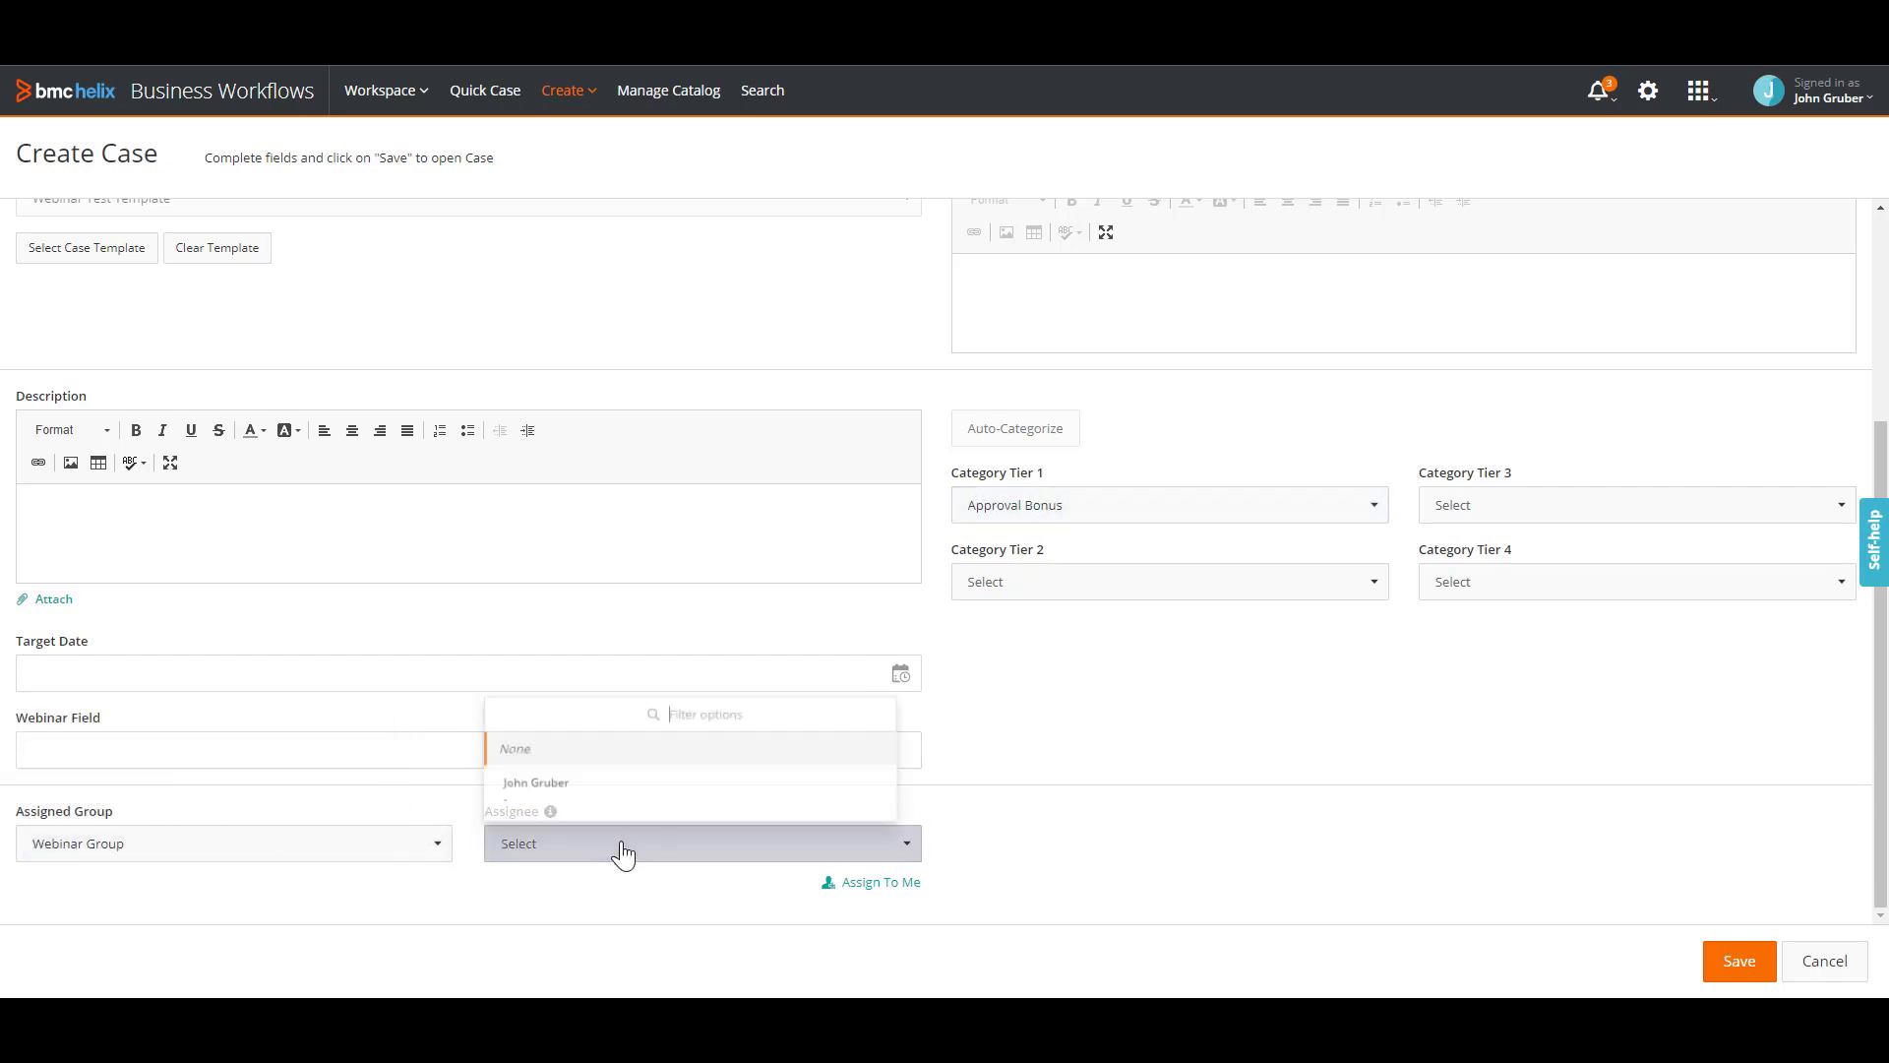
left_click(581, 795)
left_click(1743, 964)
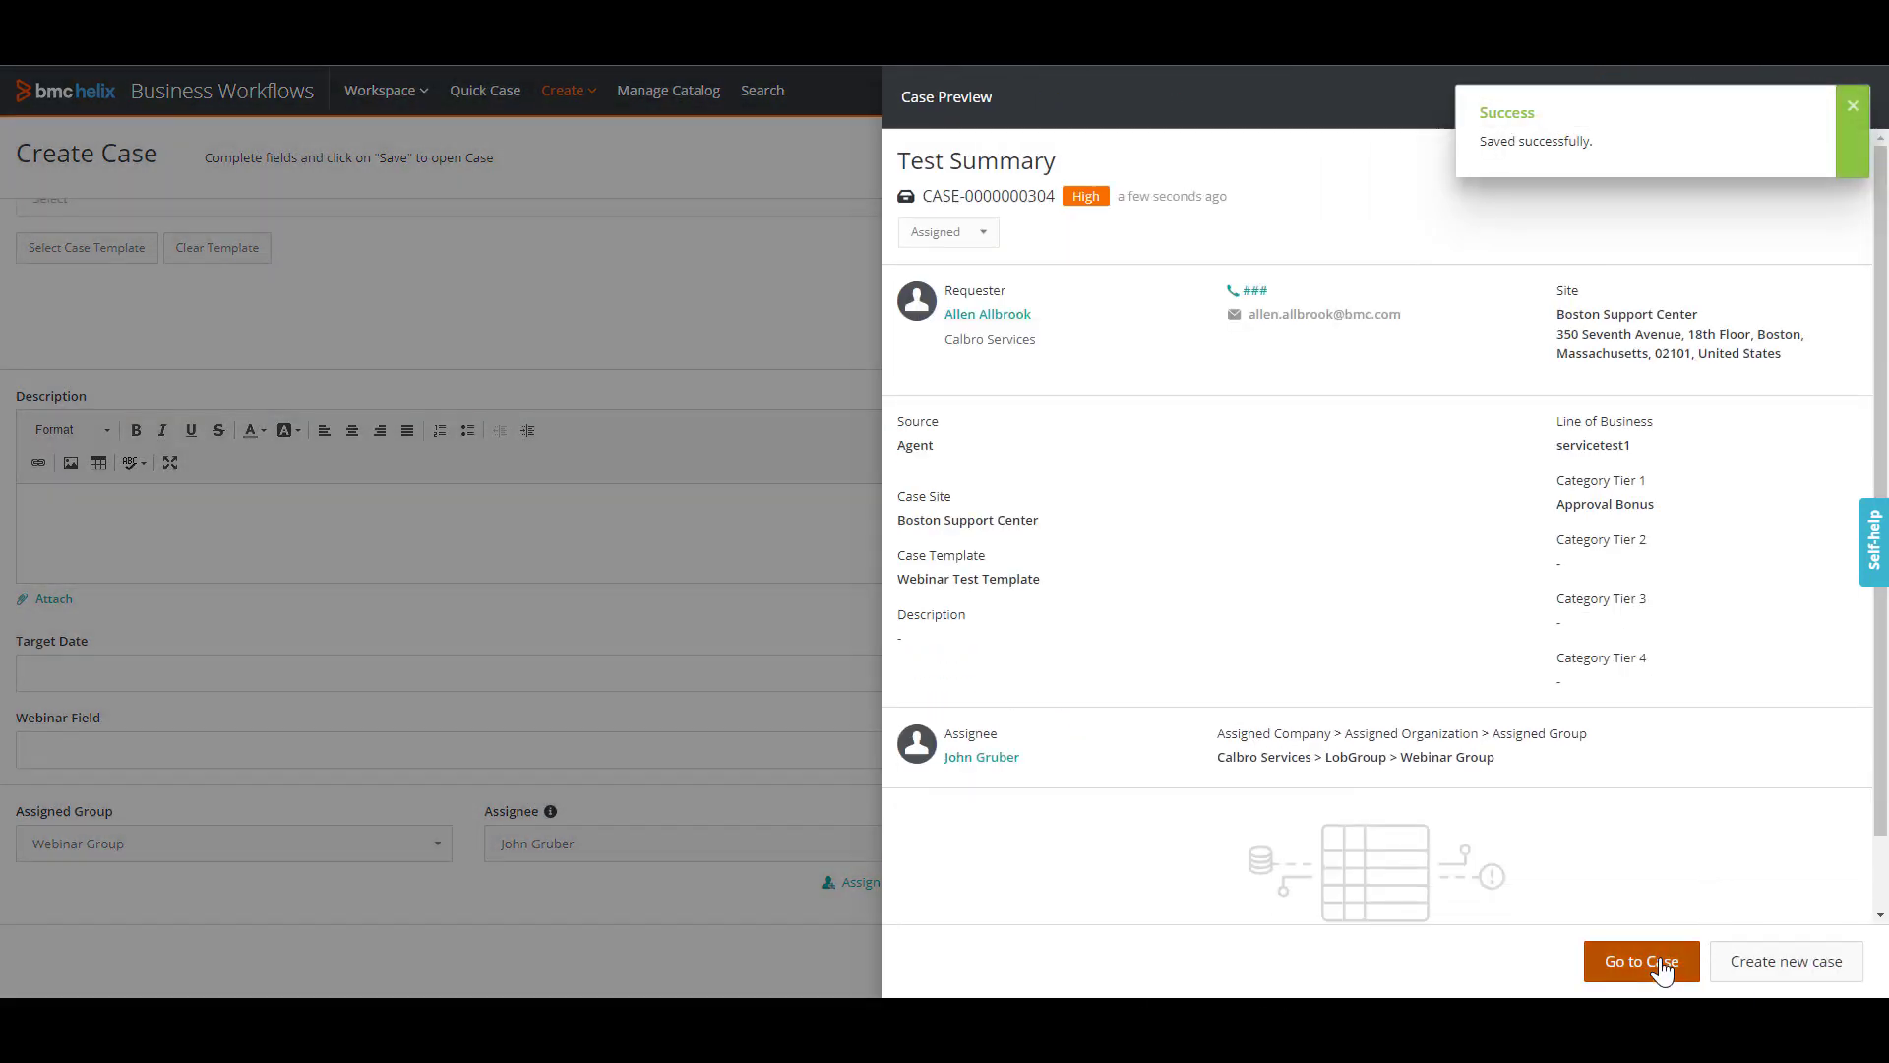
Open the saved case and review its list of pending approvers.
left_click(1662, 967)
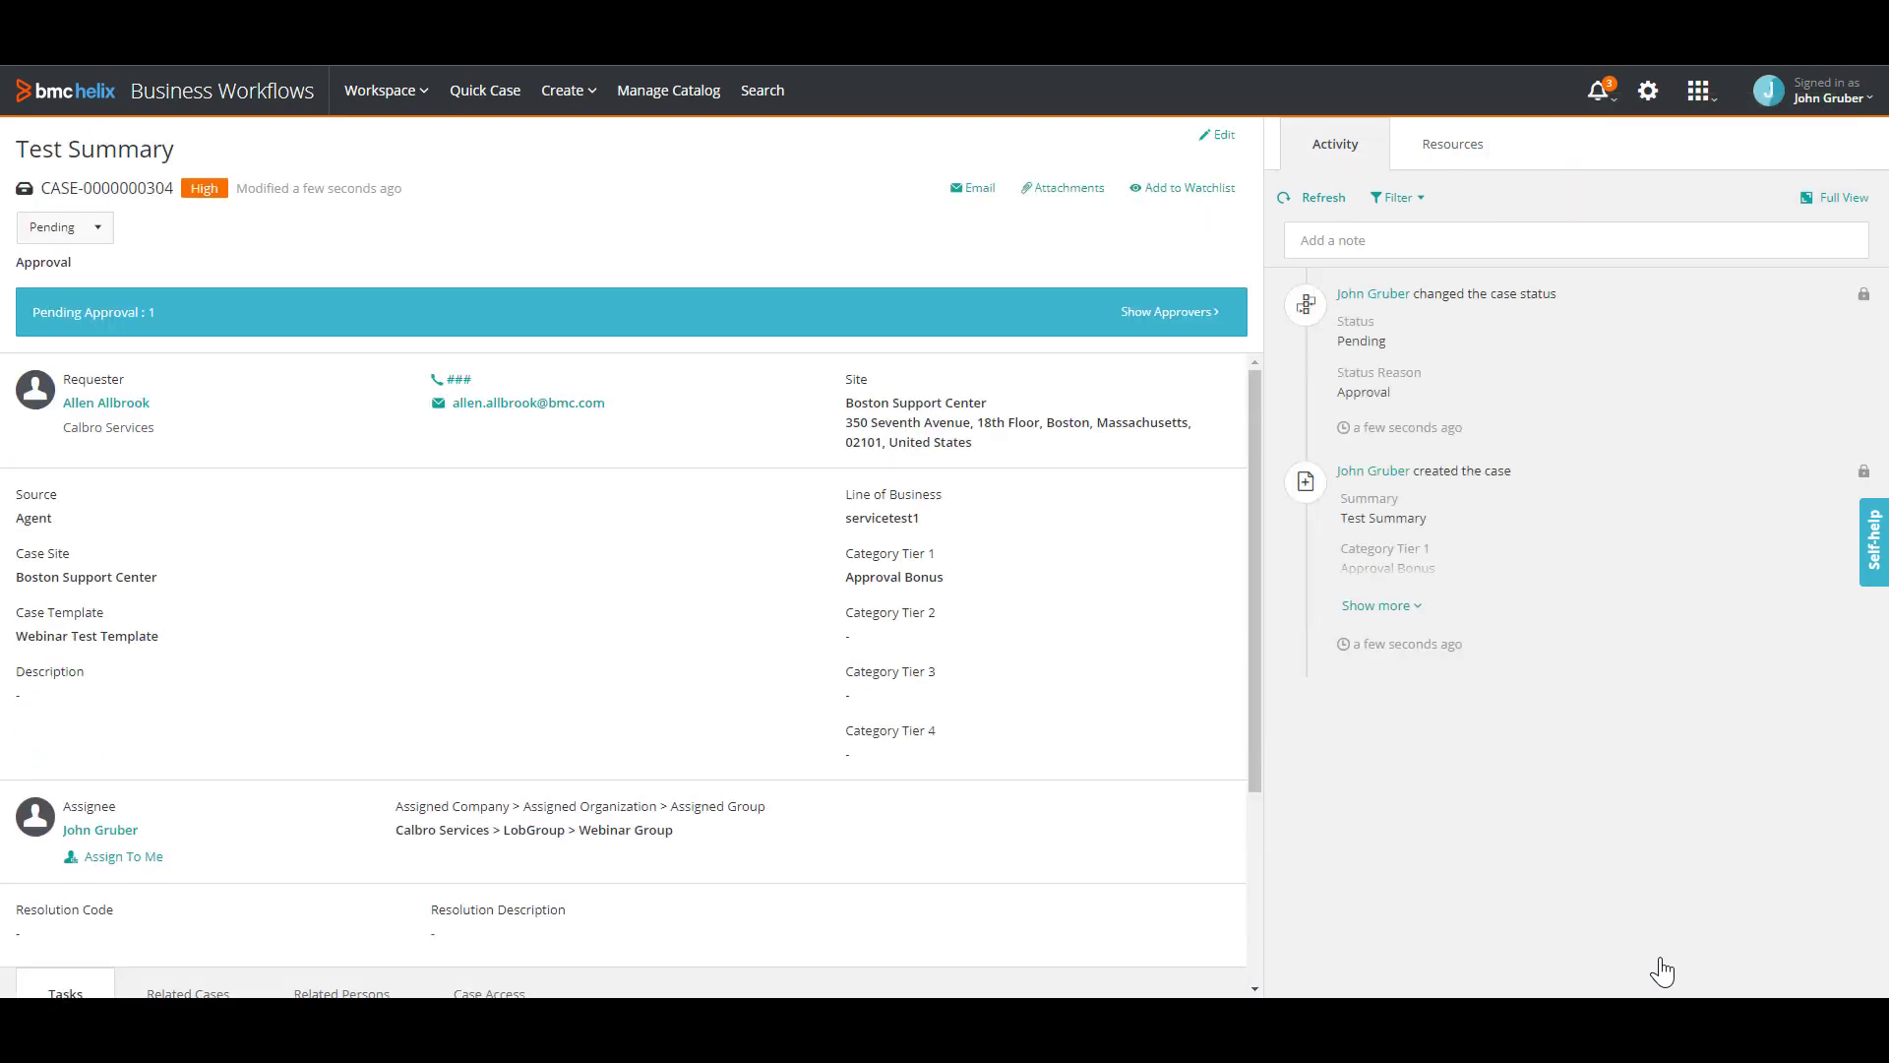
left_click(1146, 312)
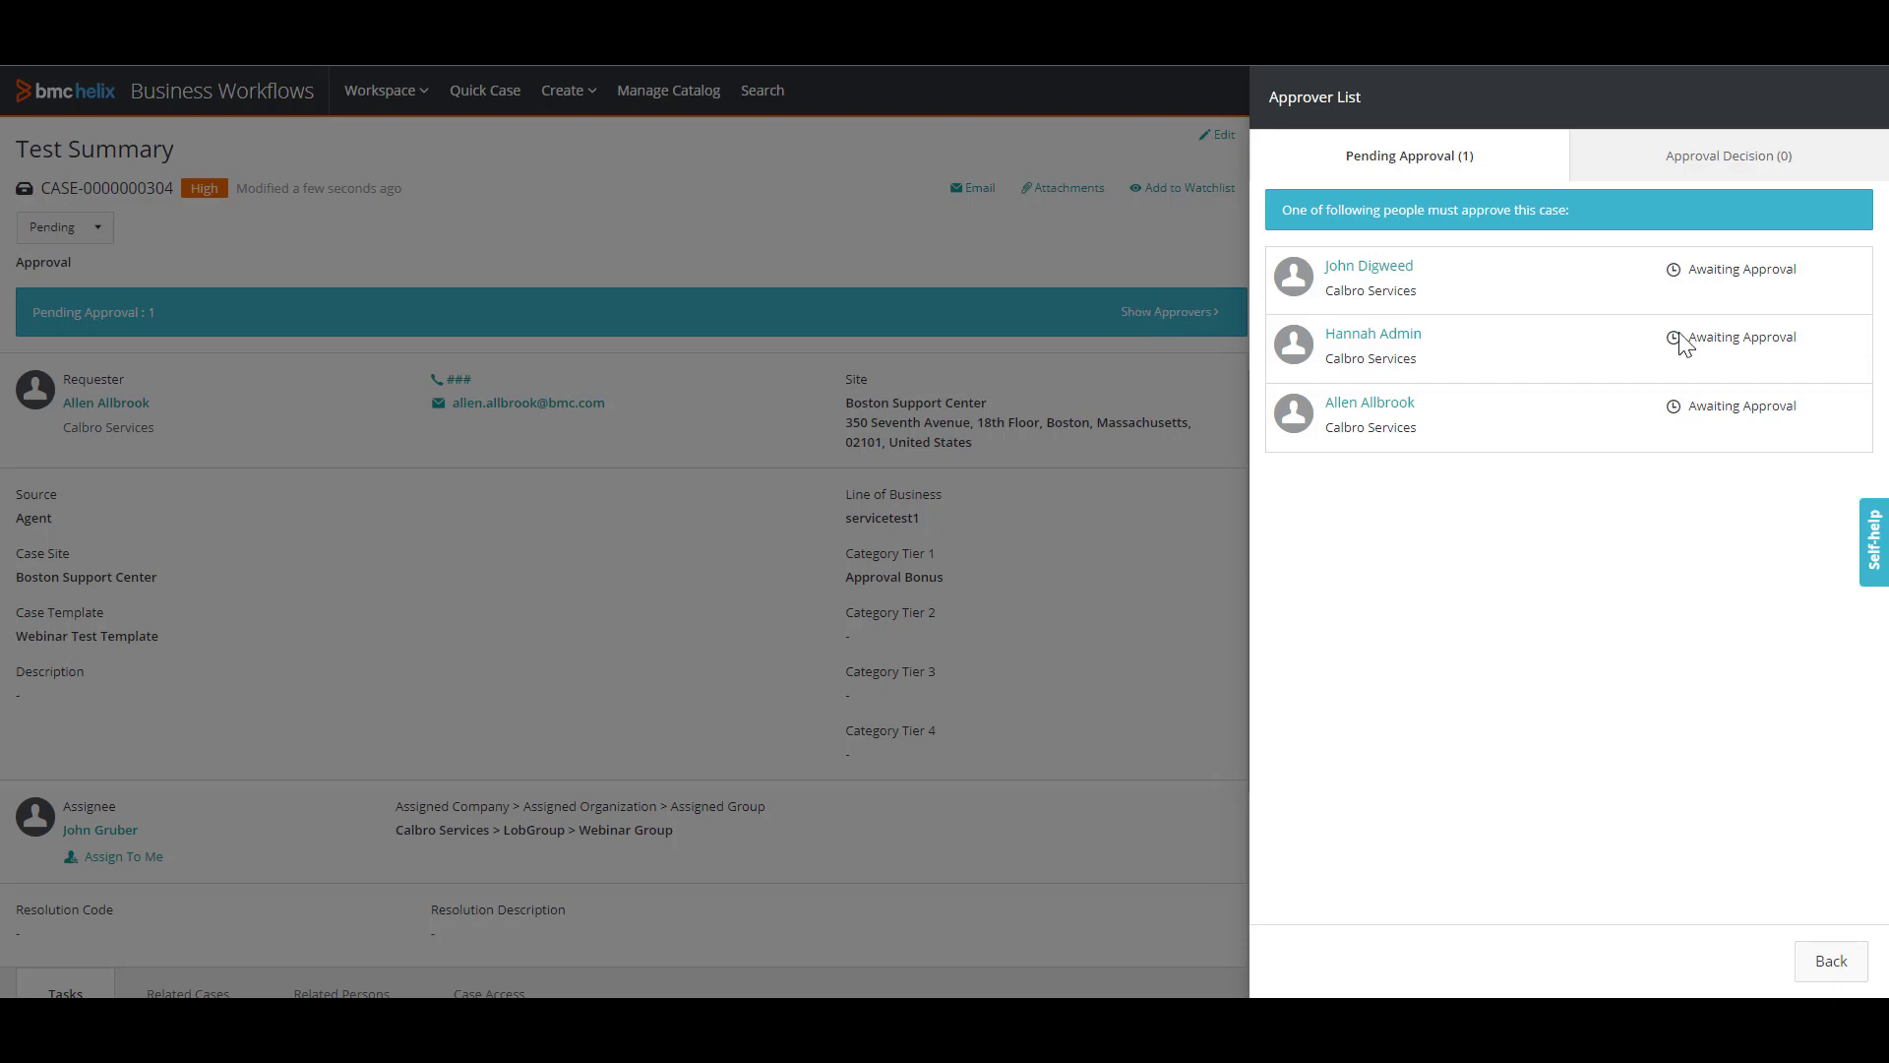
key("Escape")
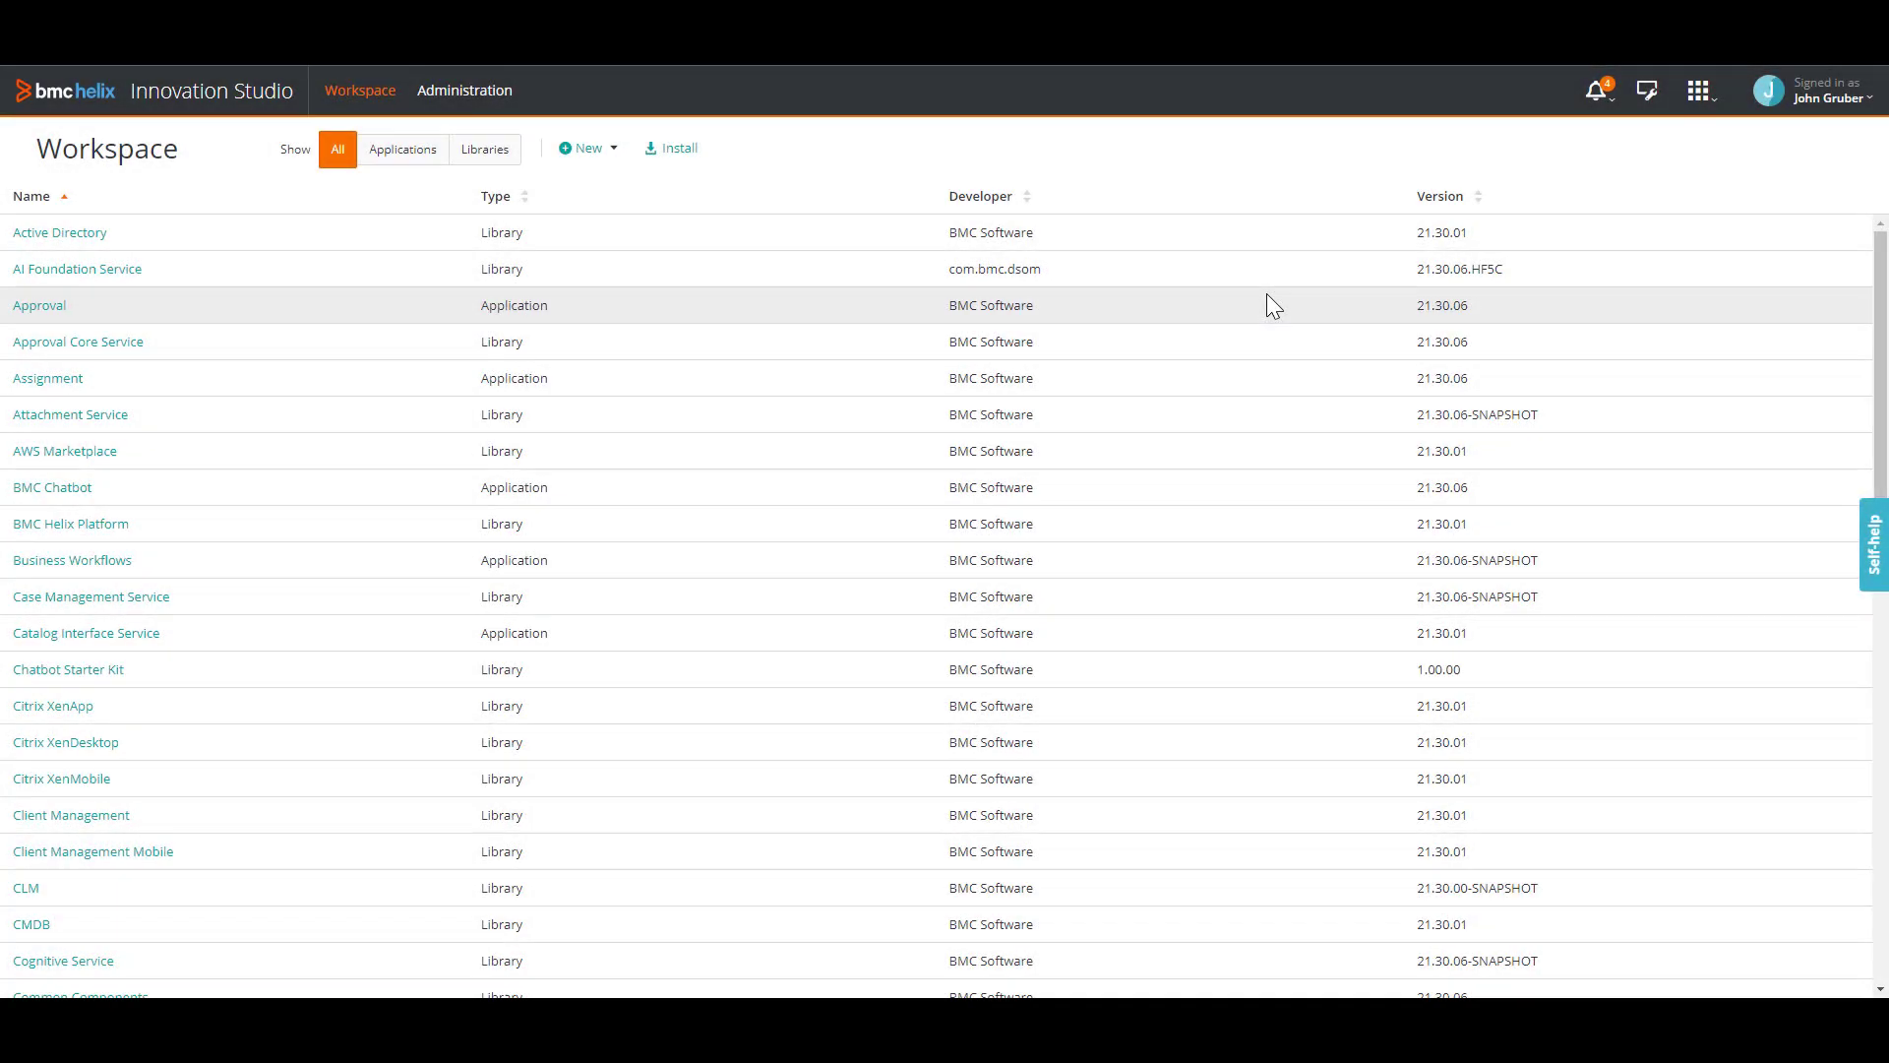
Switch to Digital Workplace Catalog and open the list of services for management.
left_click(1710, 98)
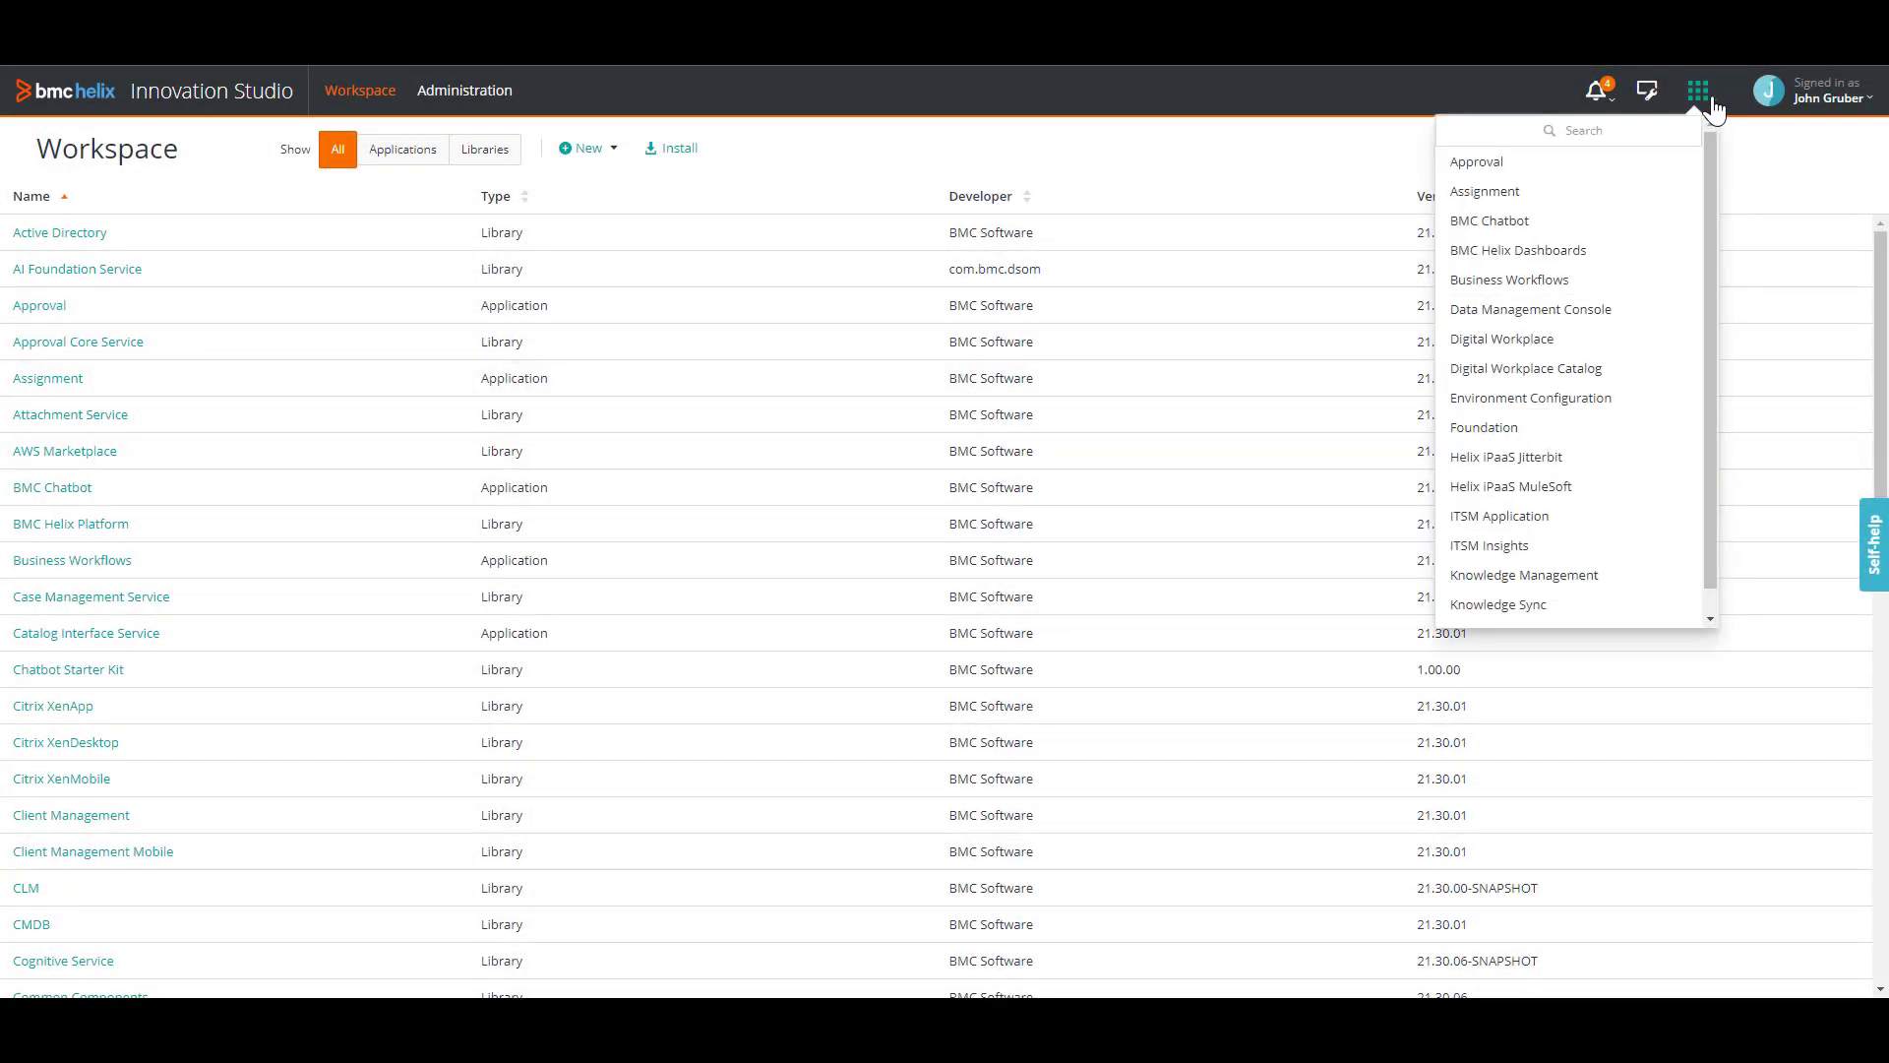
left_click(1548, 374)
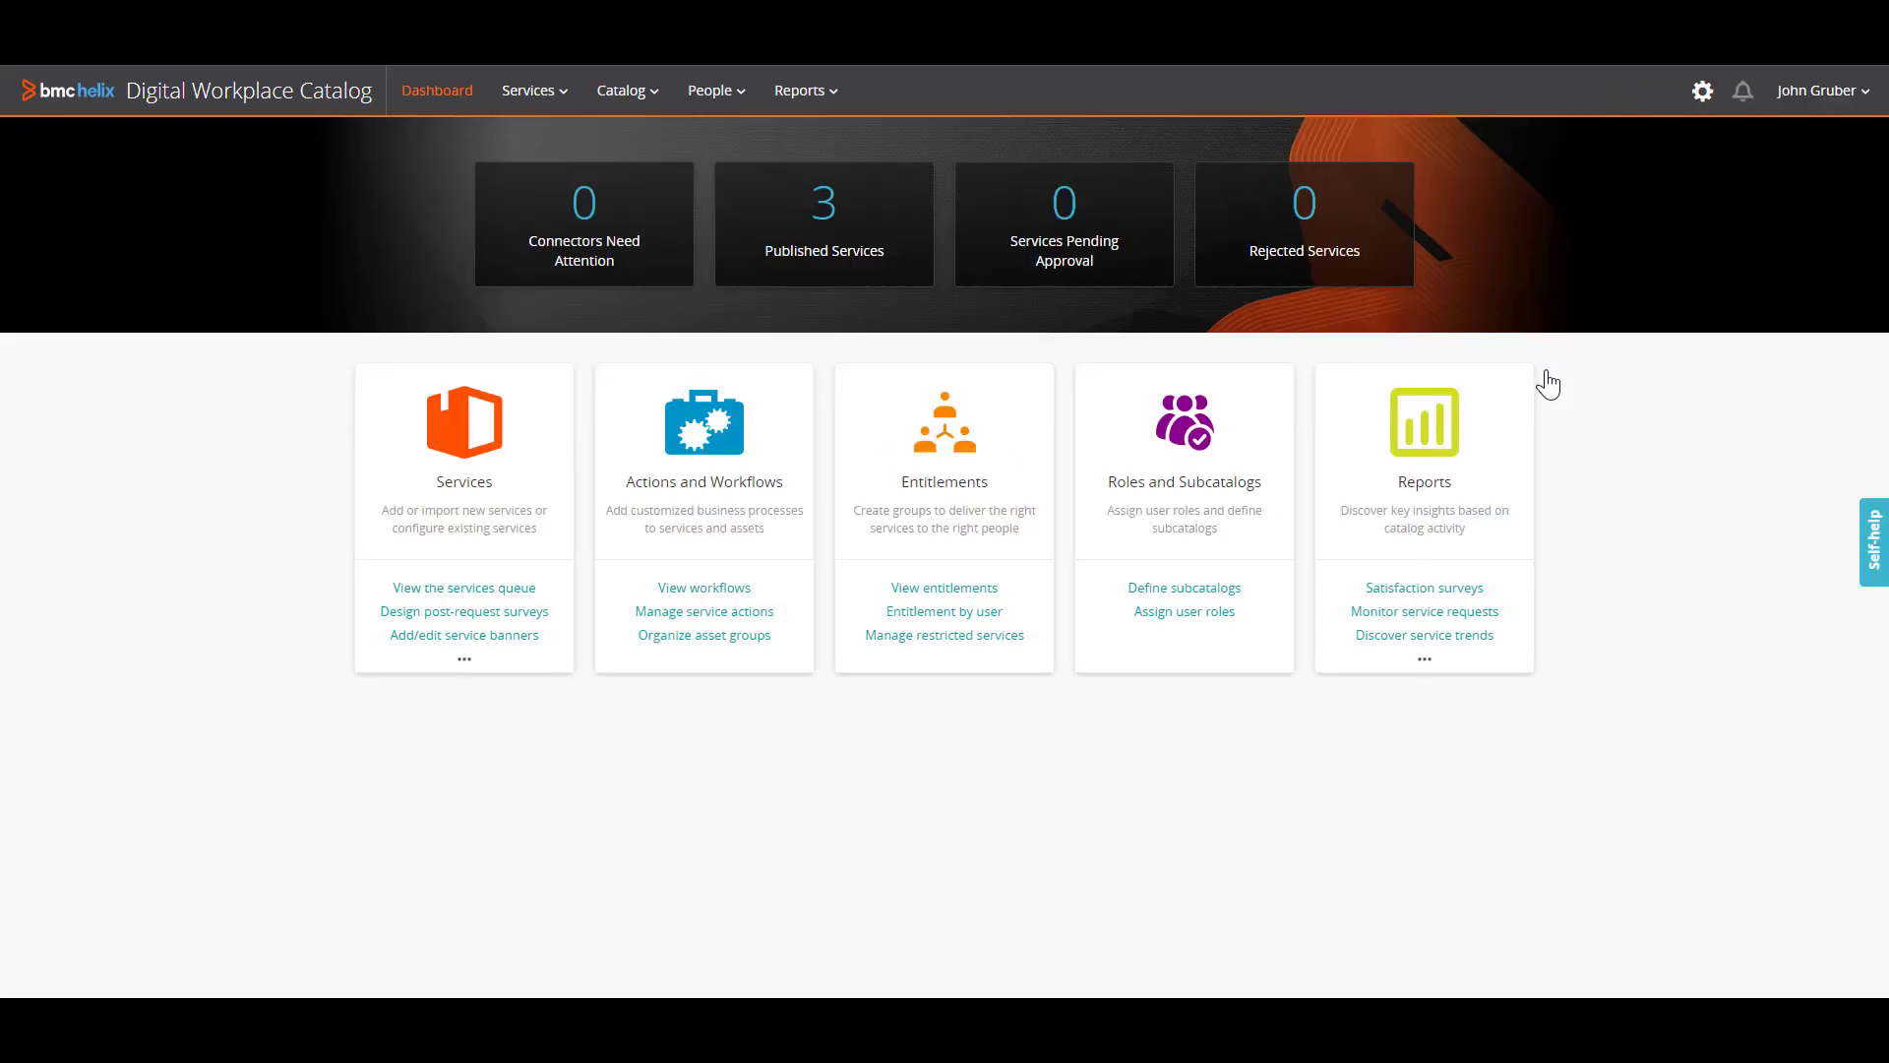
left_click(555, 98)
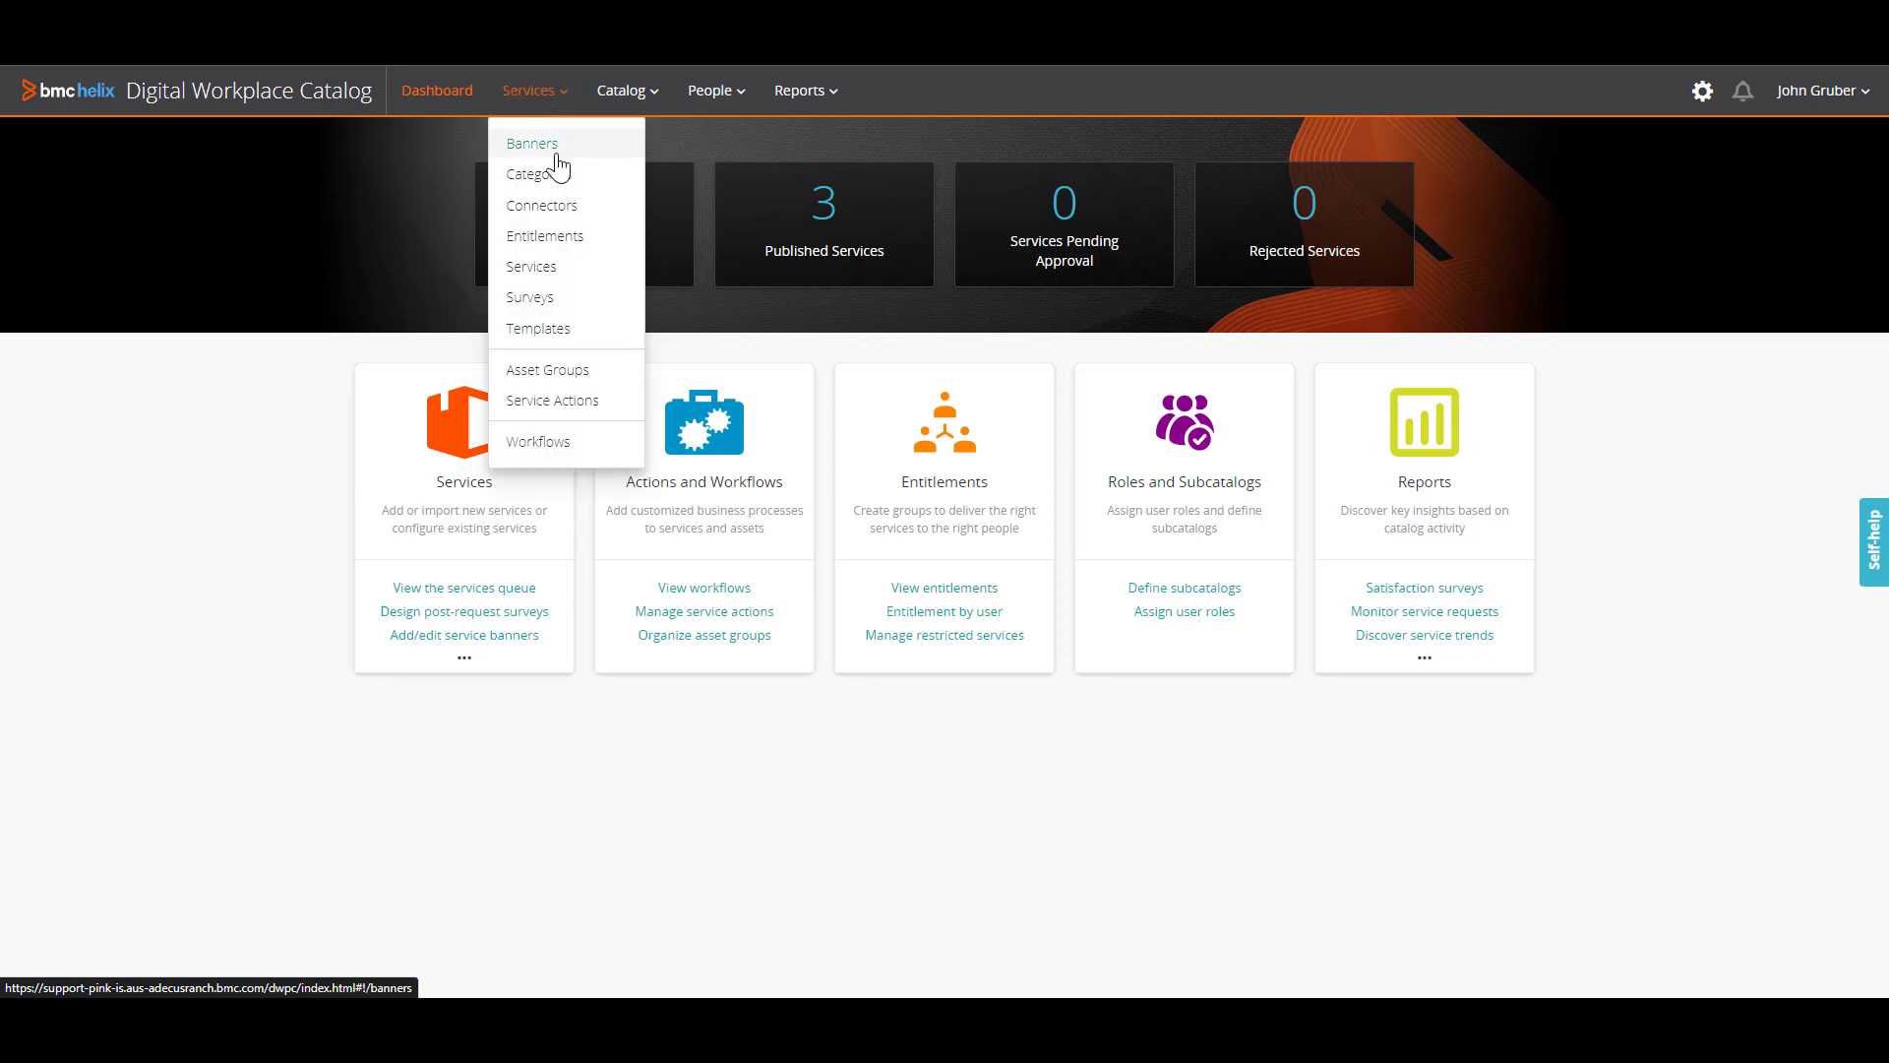
left_click(540, 277)
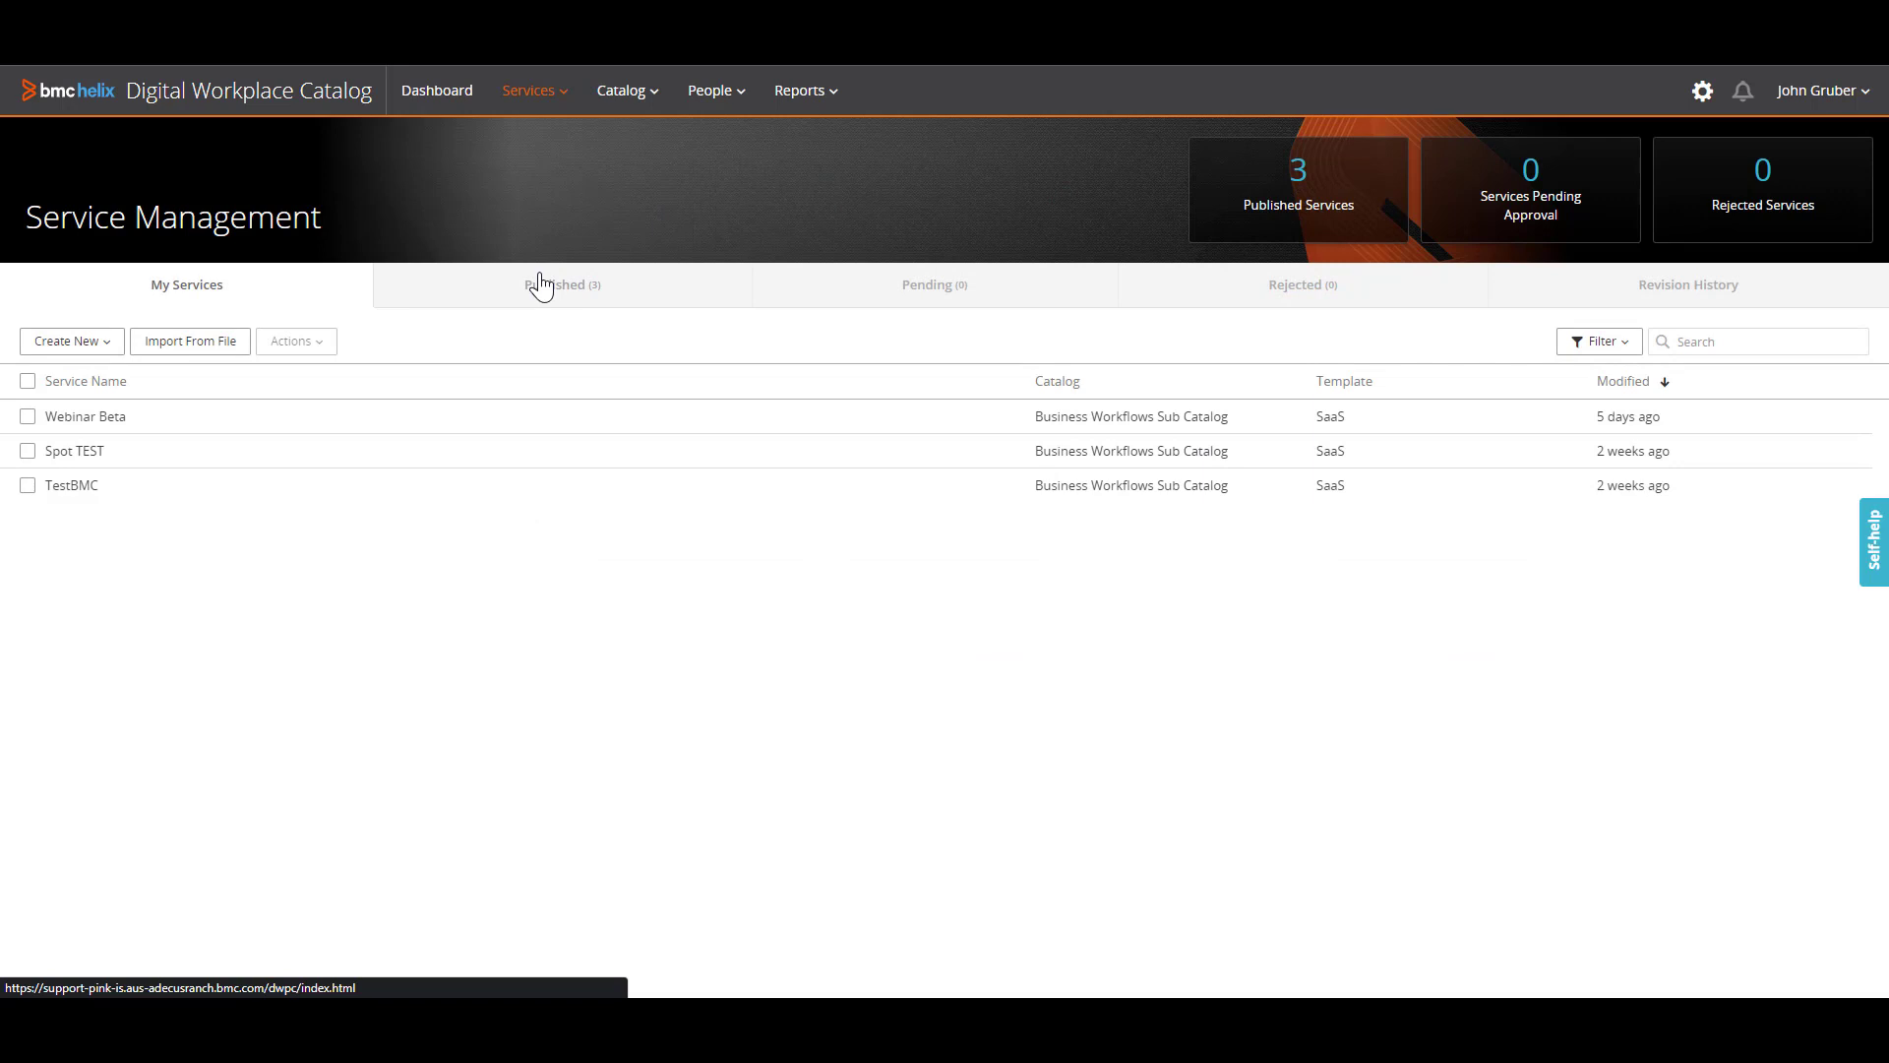
Create a service named Webcast, version 1.0, from the SaaS template in Business Workflows Sub Catalog.
left_click(111, 344)
left_click(57, 409)
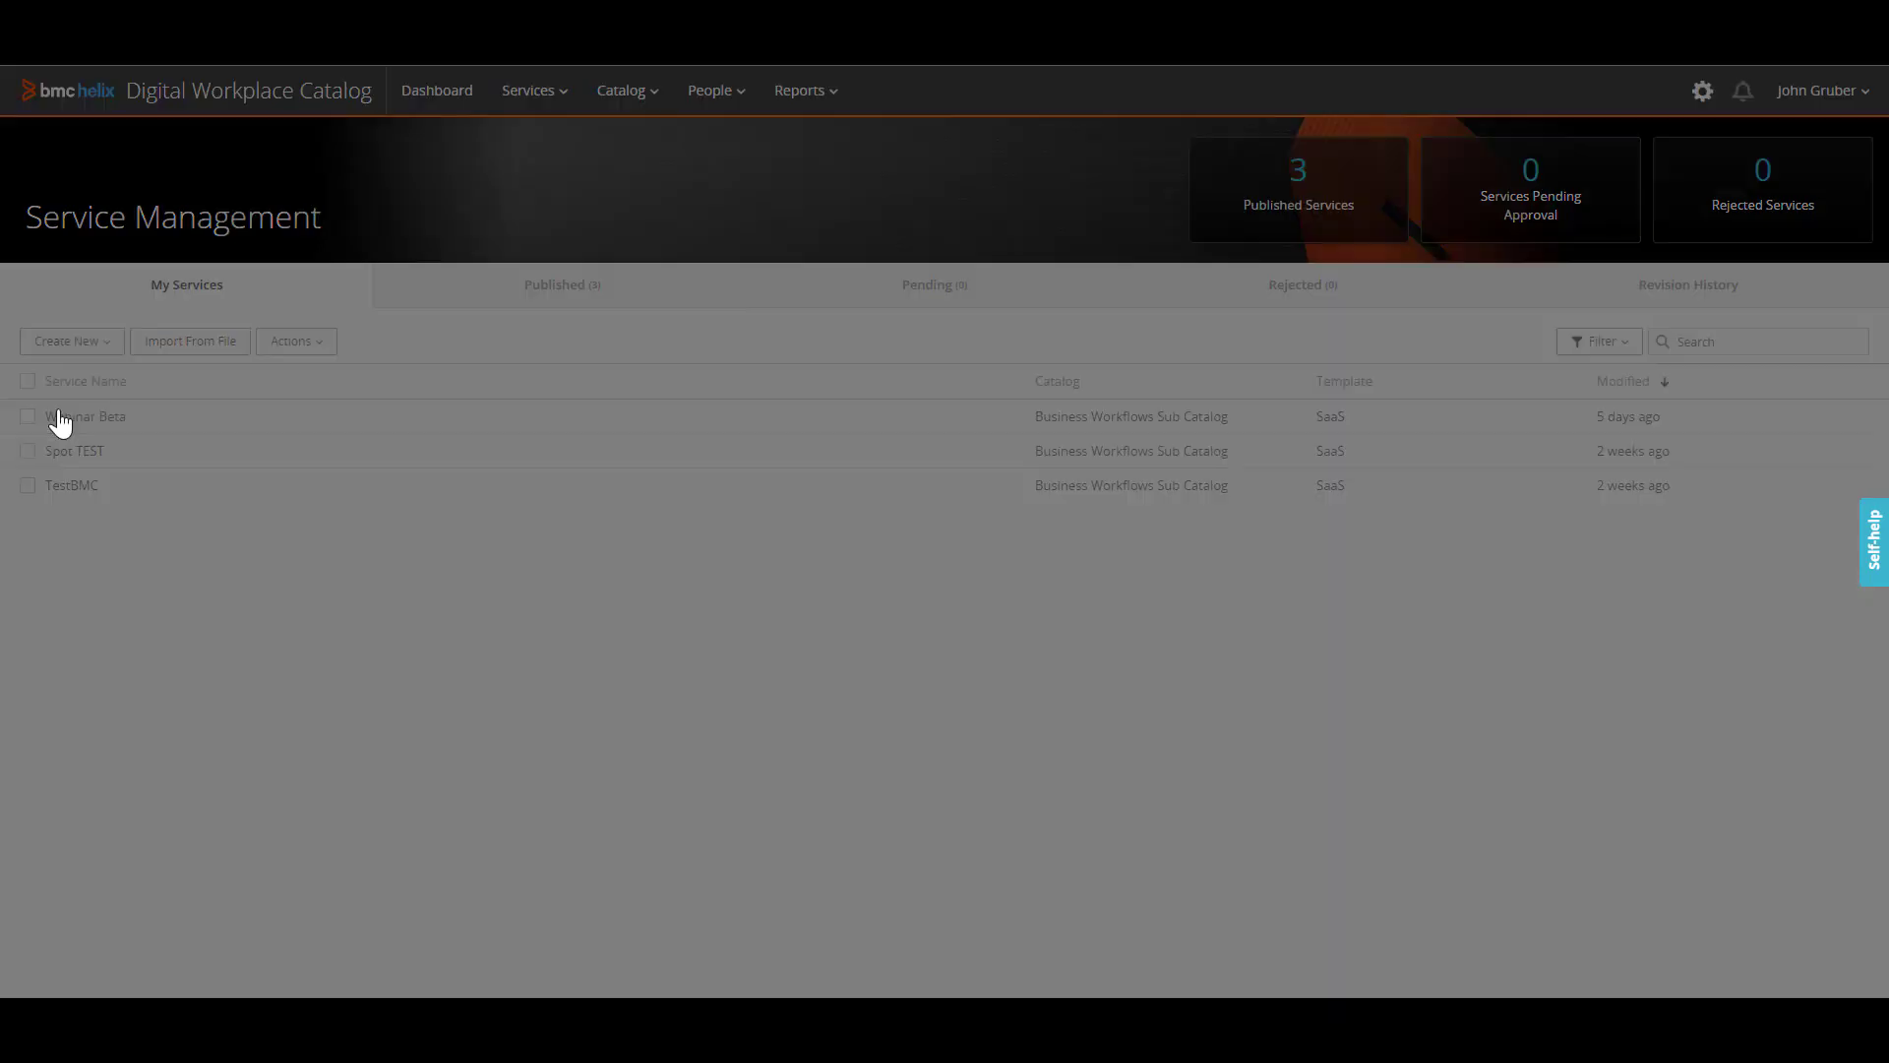
left_click(768, 242)
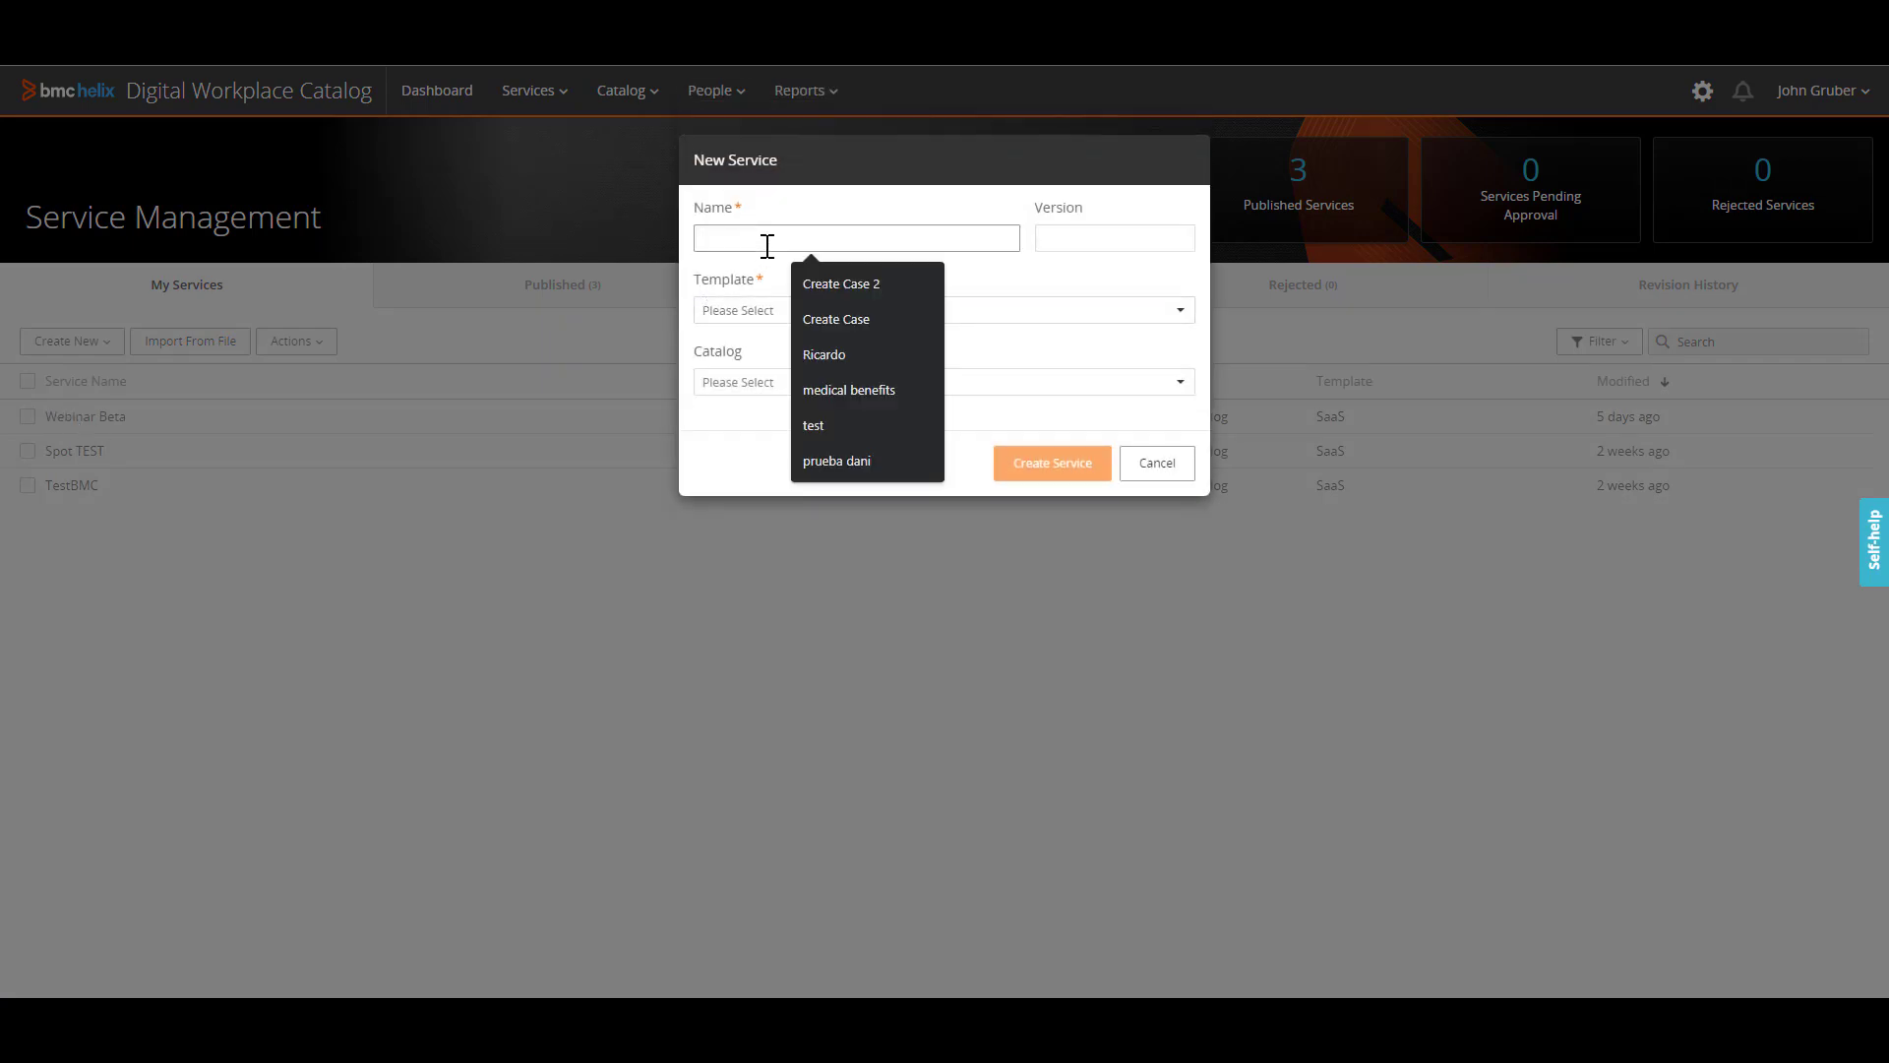
type("Webcast")
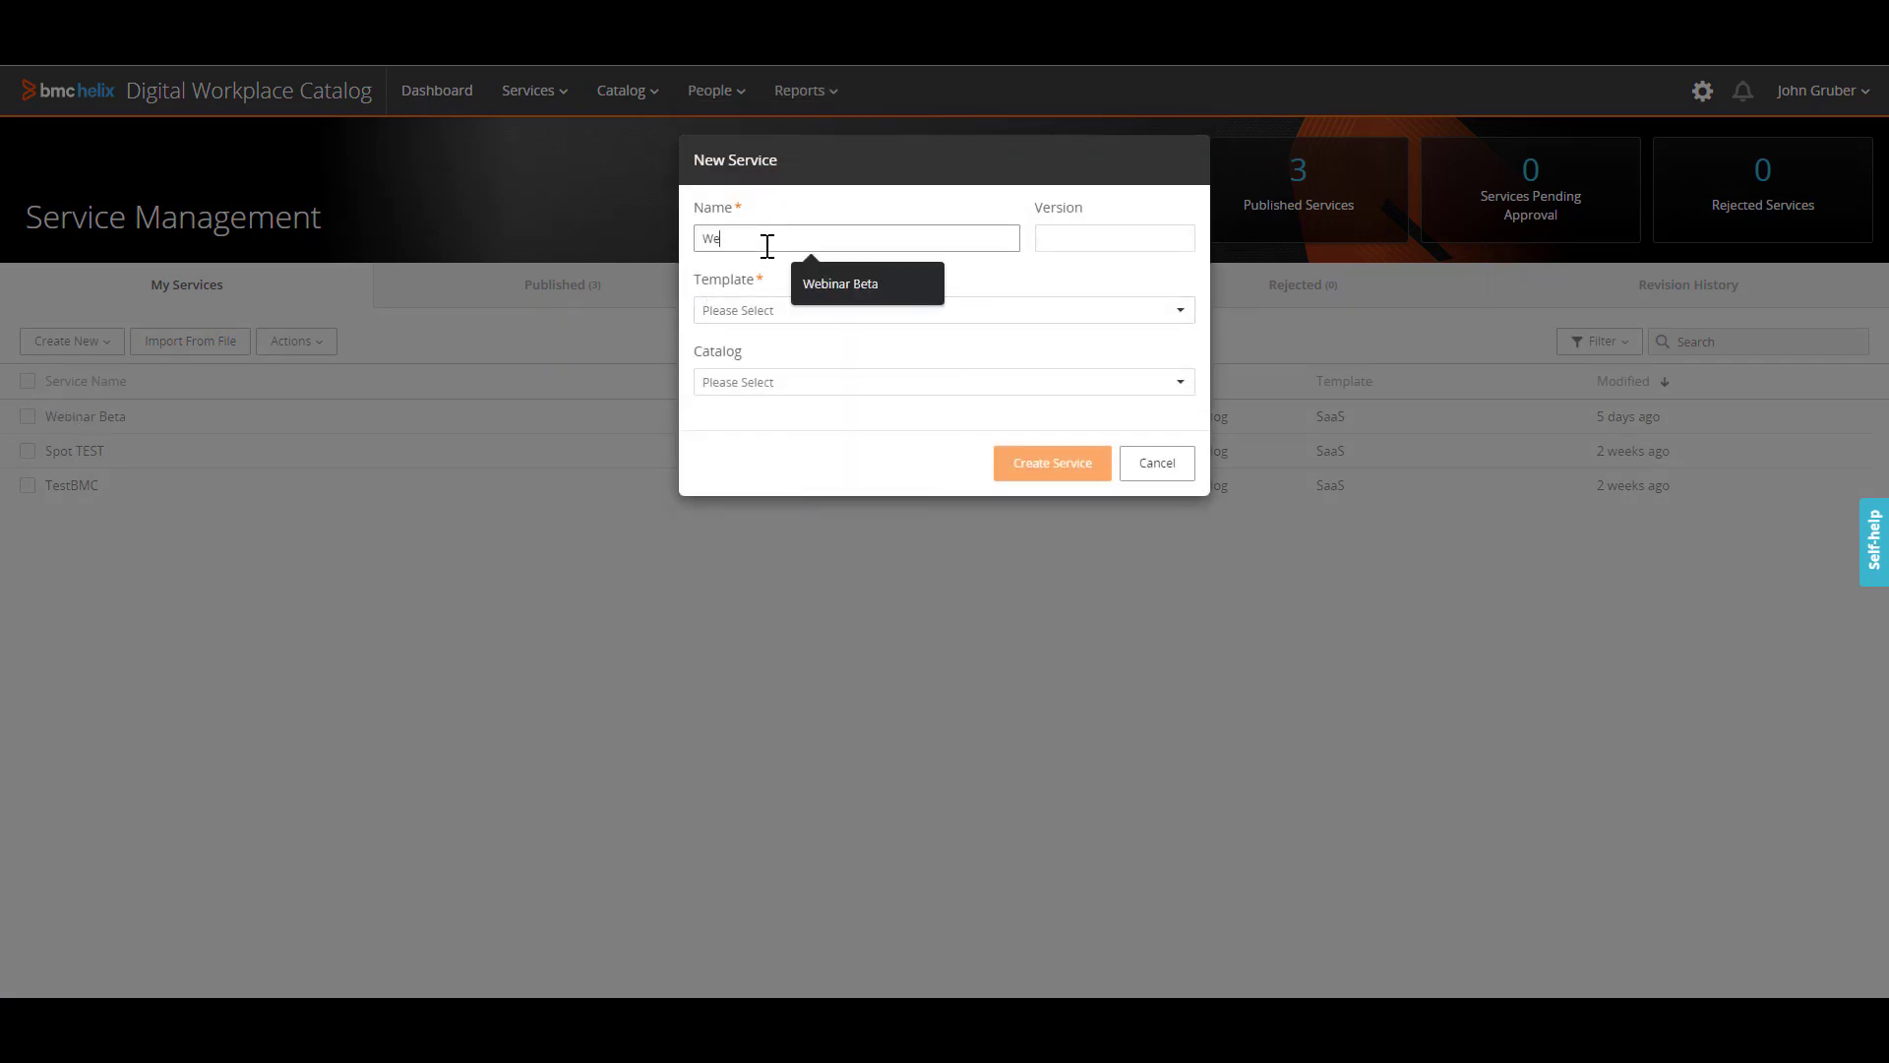
left_click(772, 311)
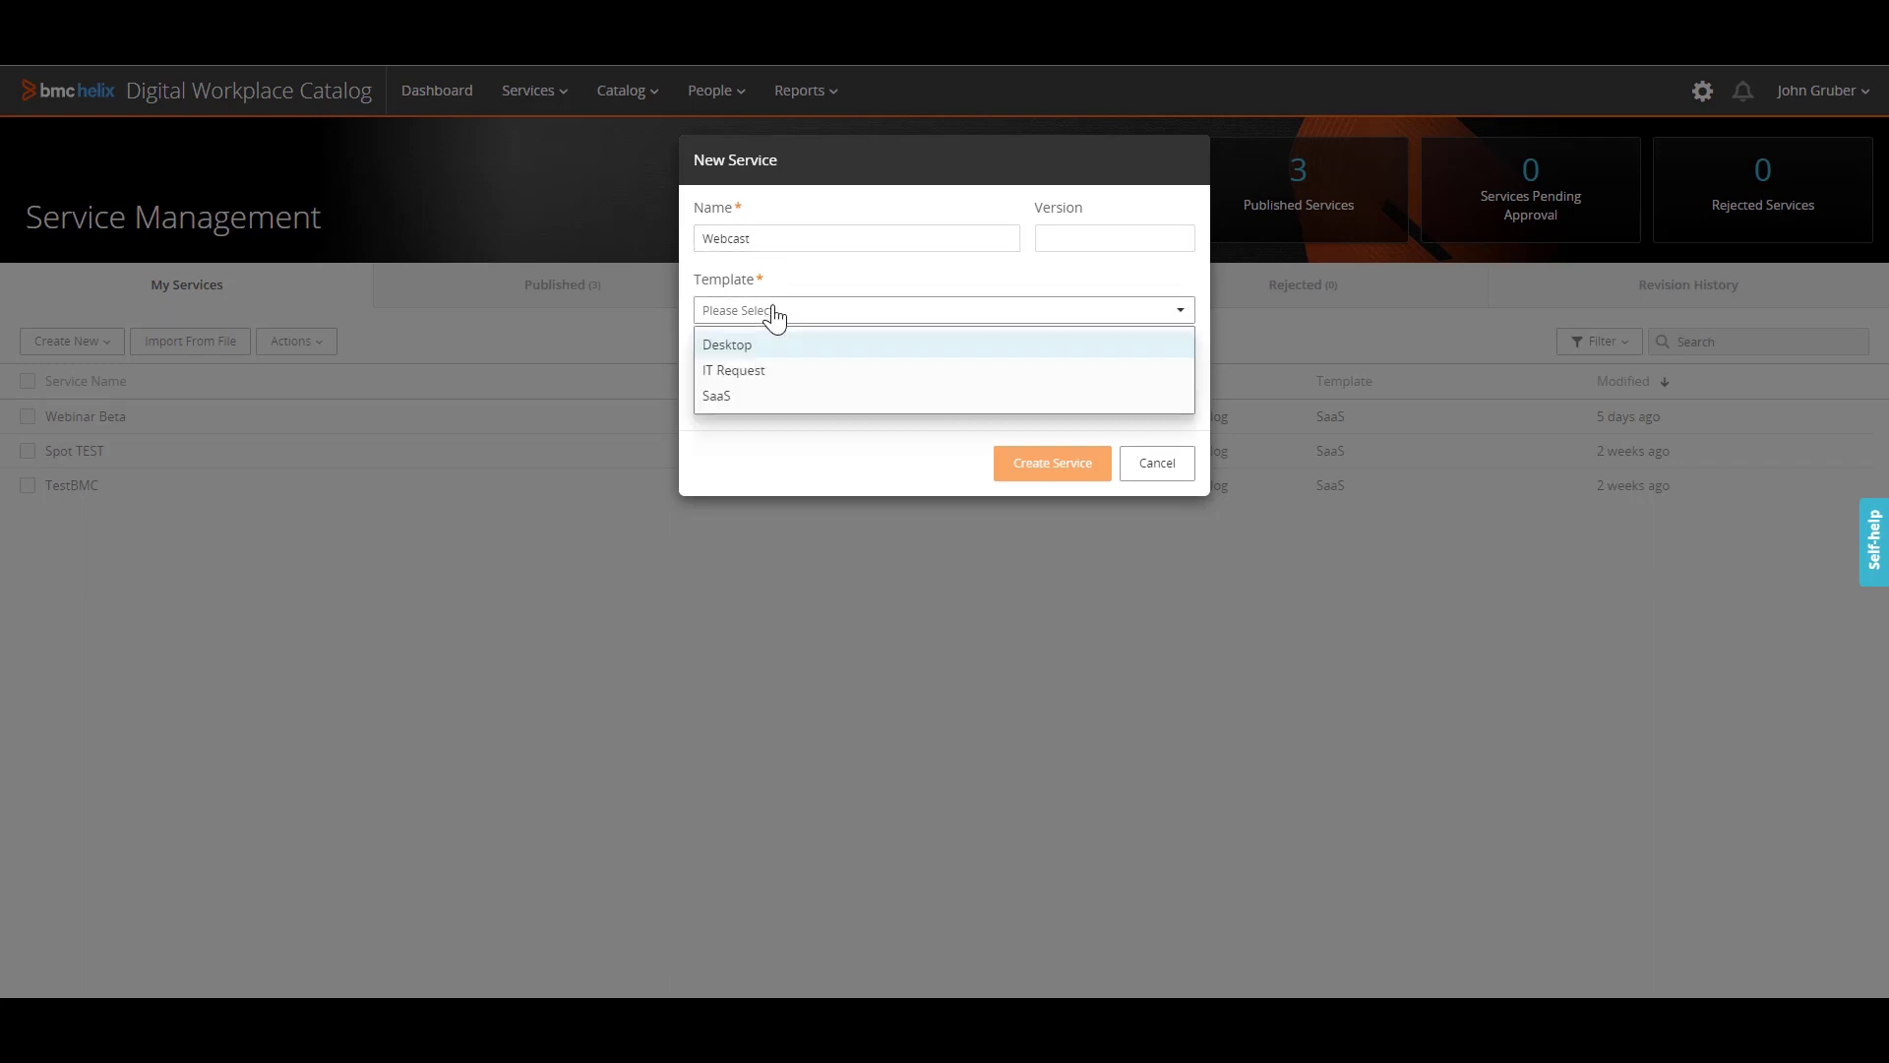
left_click(768, 370)
left_click(757, 403)
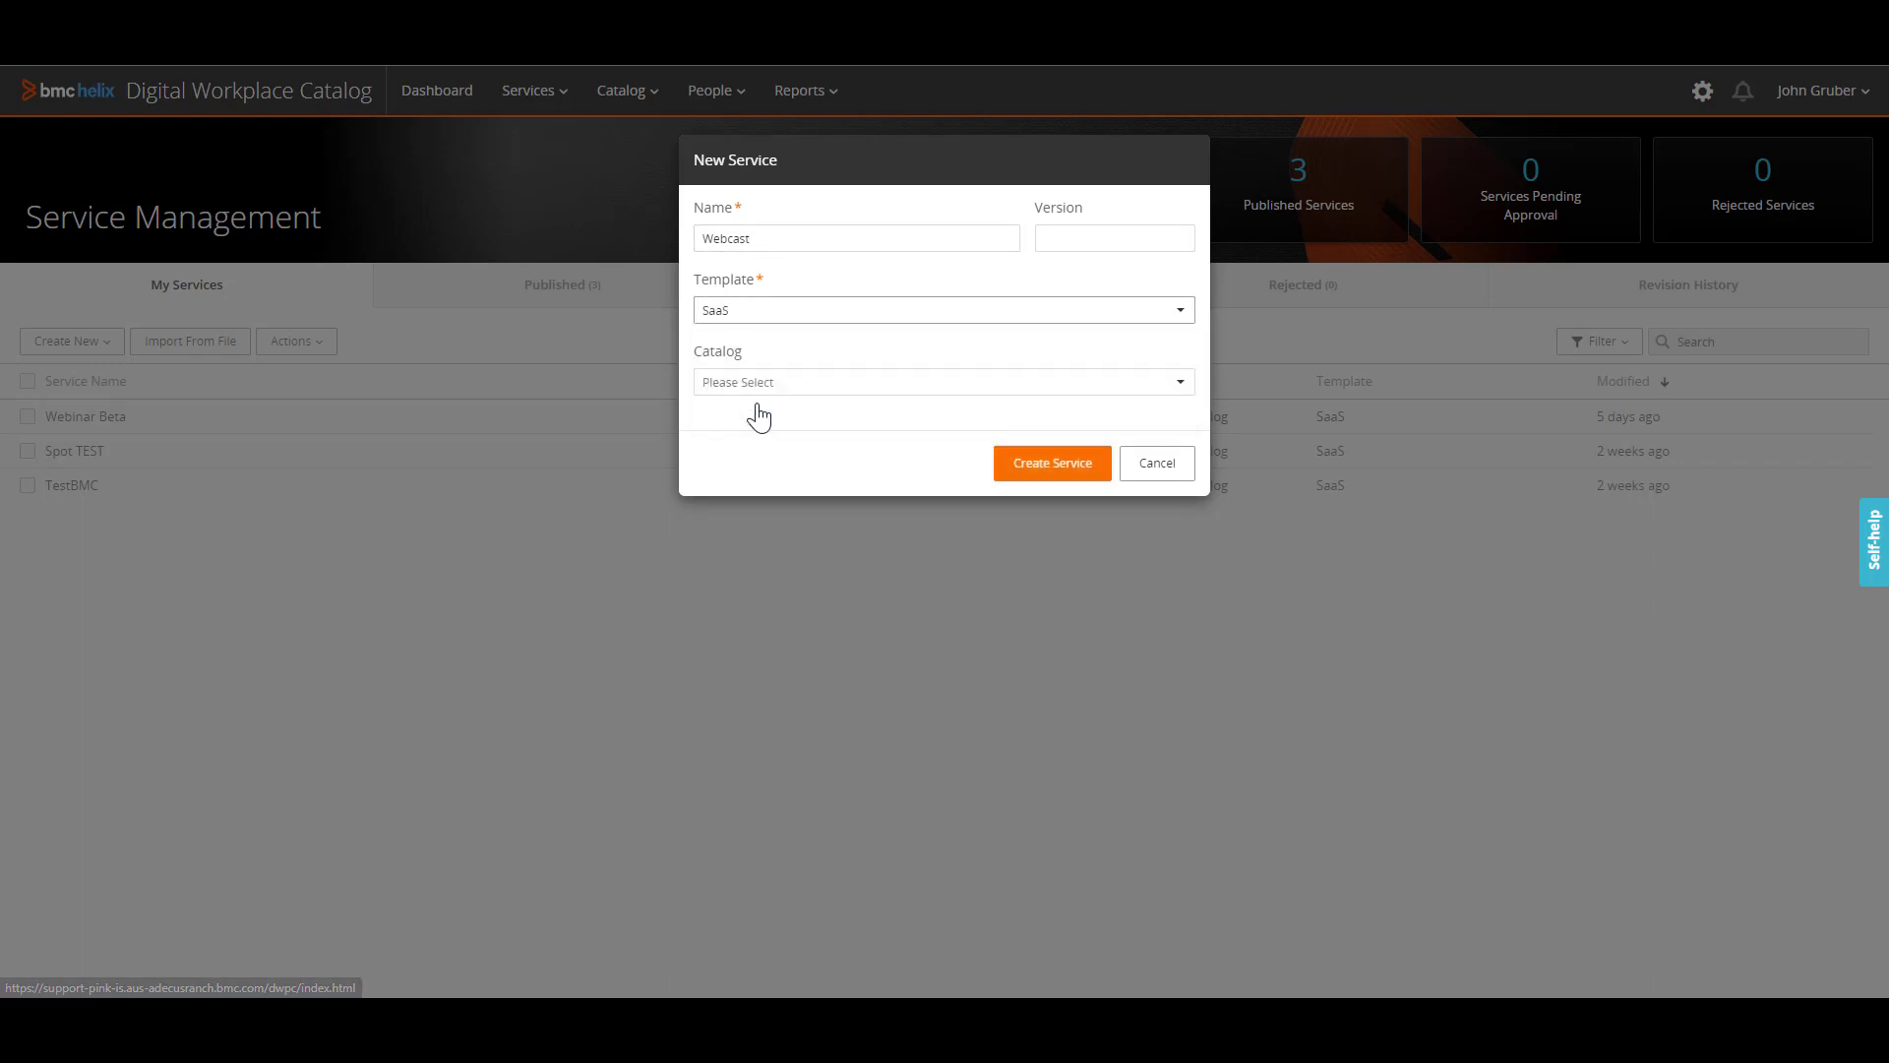
left_click(764, 386)
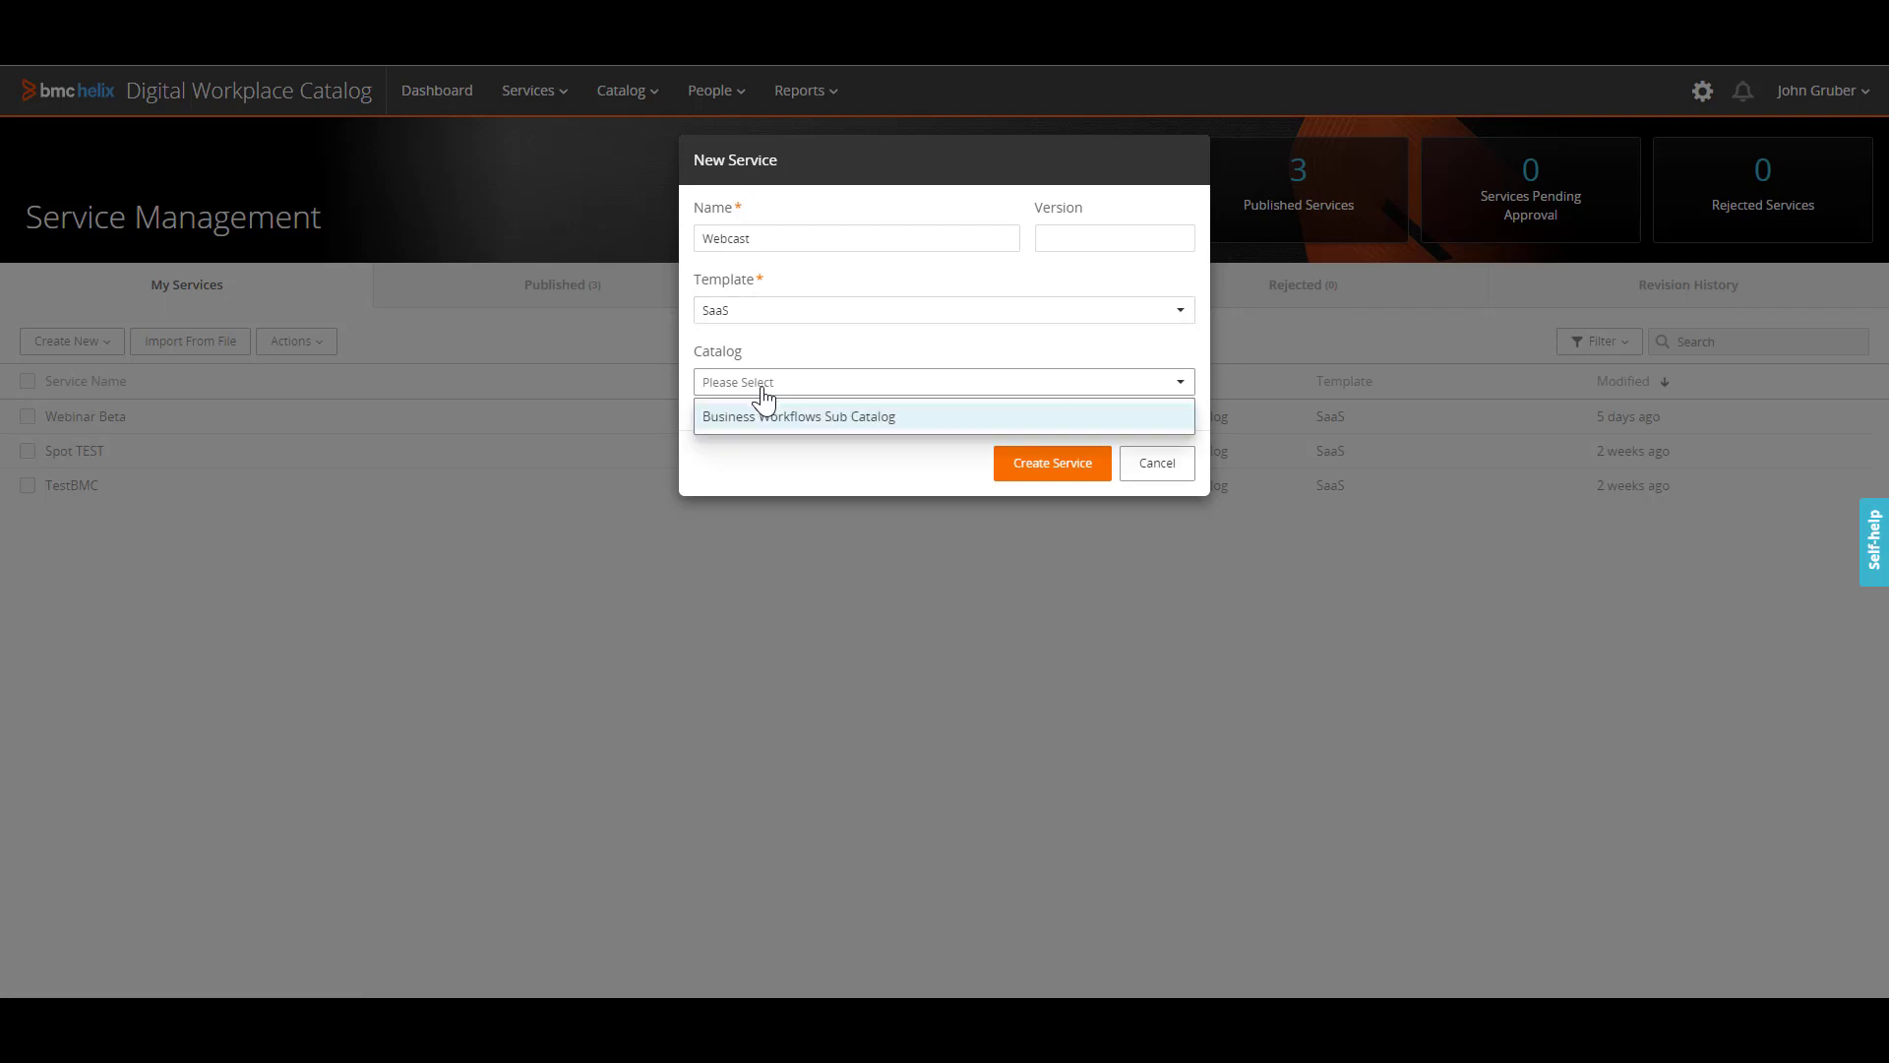
left_click(846, 418)
left_click(1082, 234)
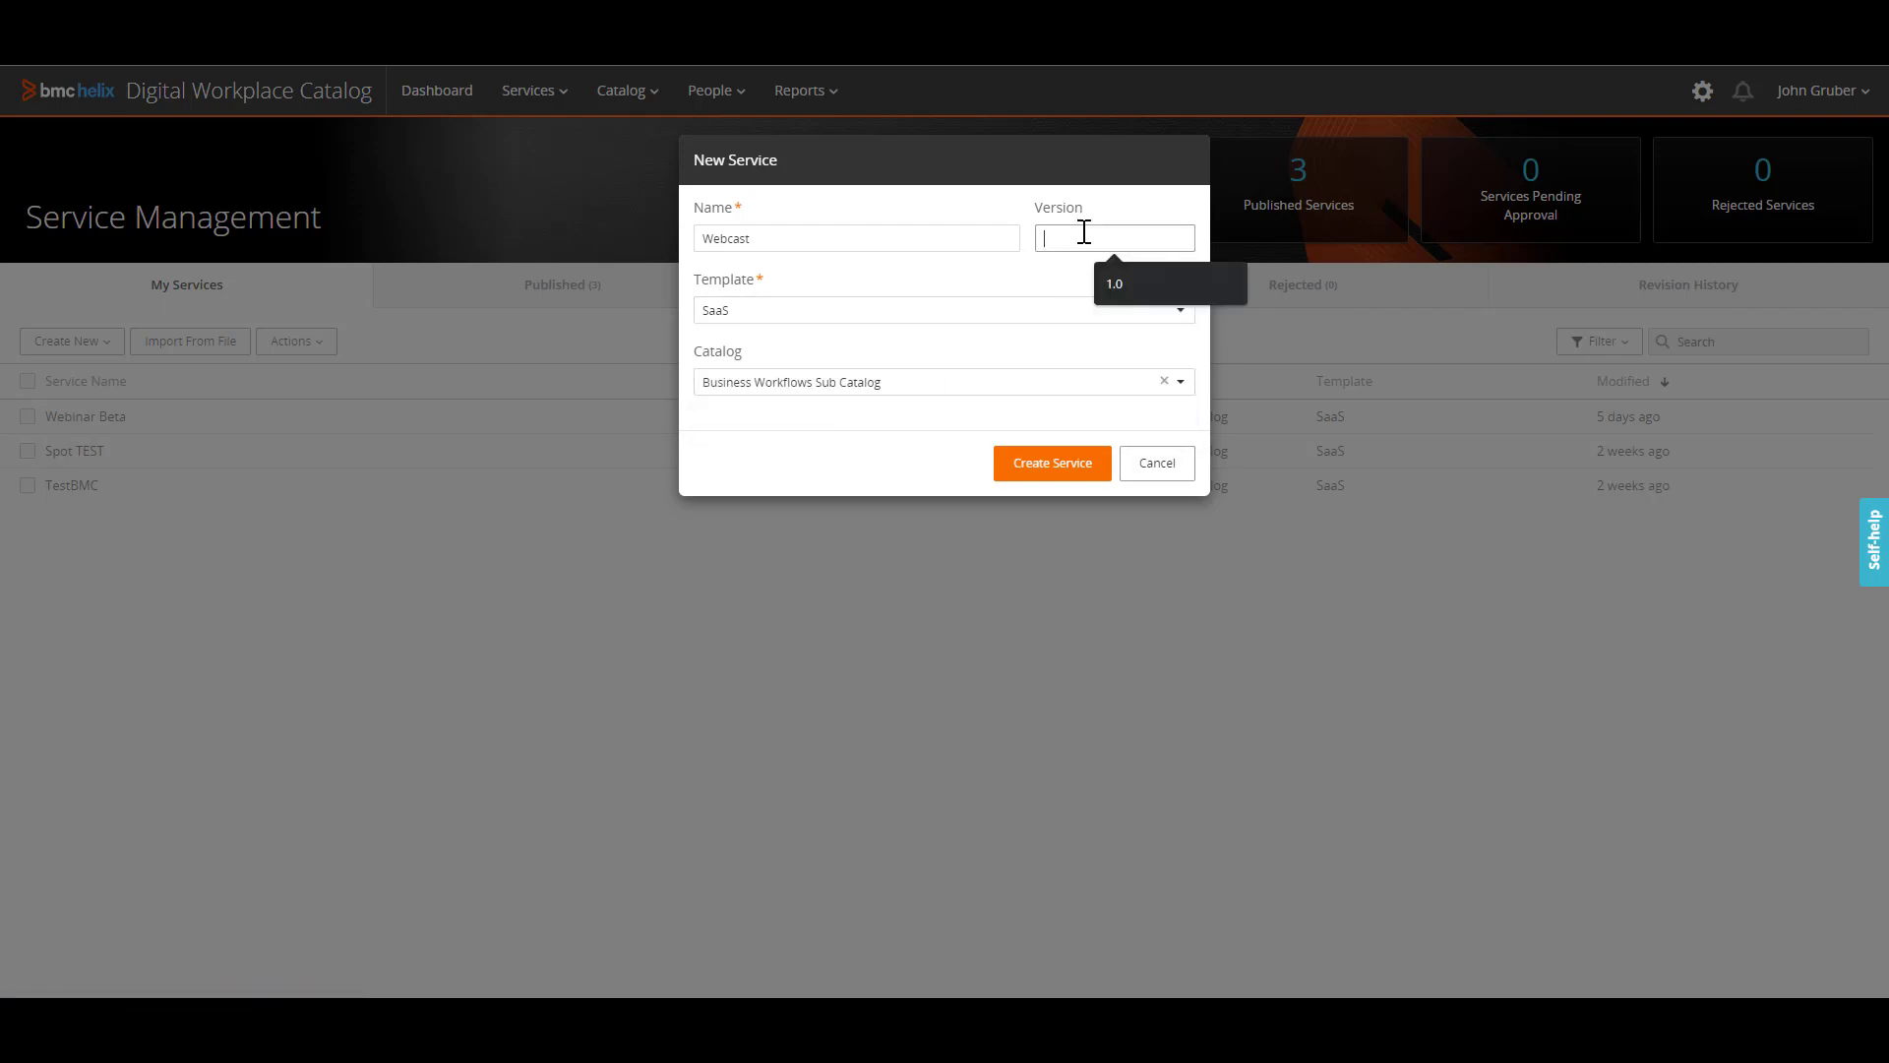
type("1.0")
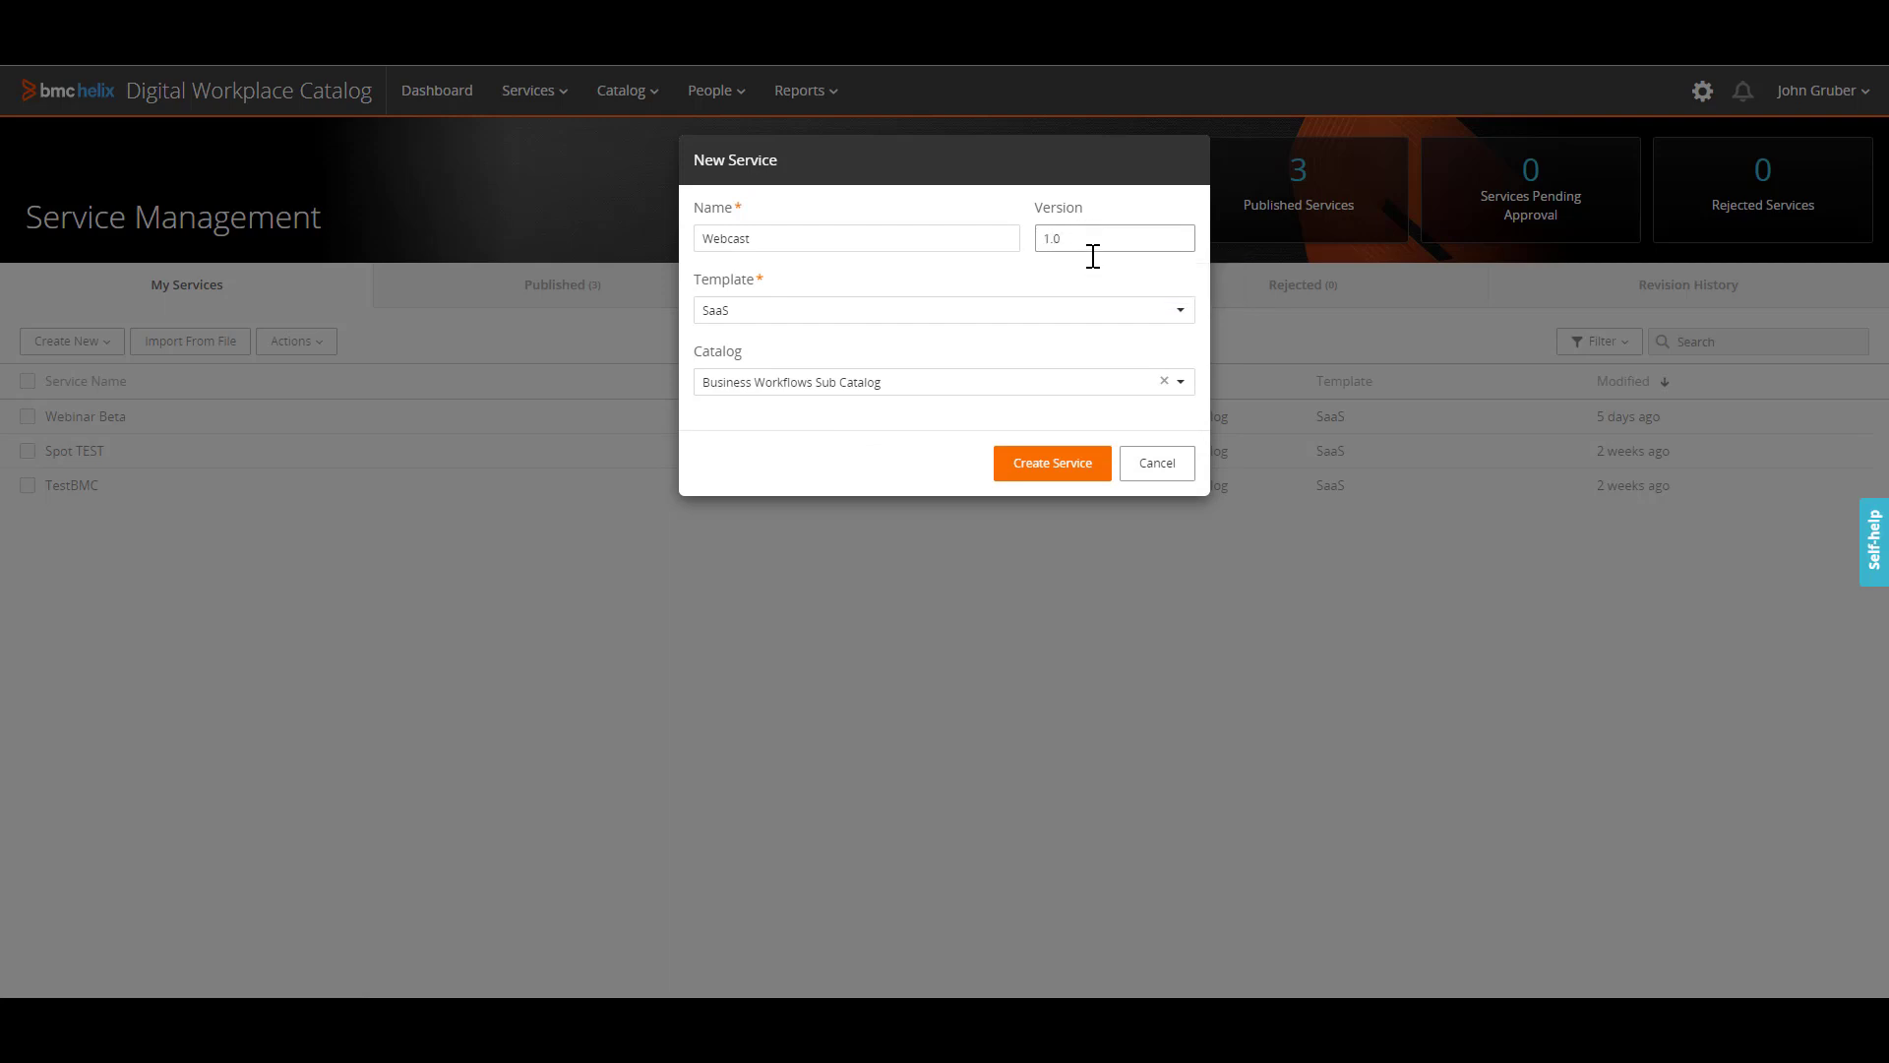
left_click(1053, 462)
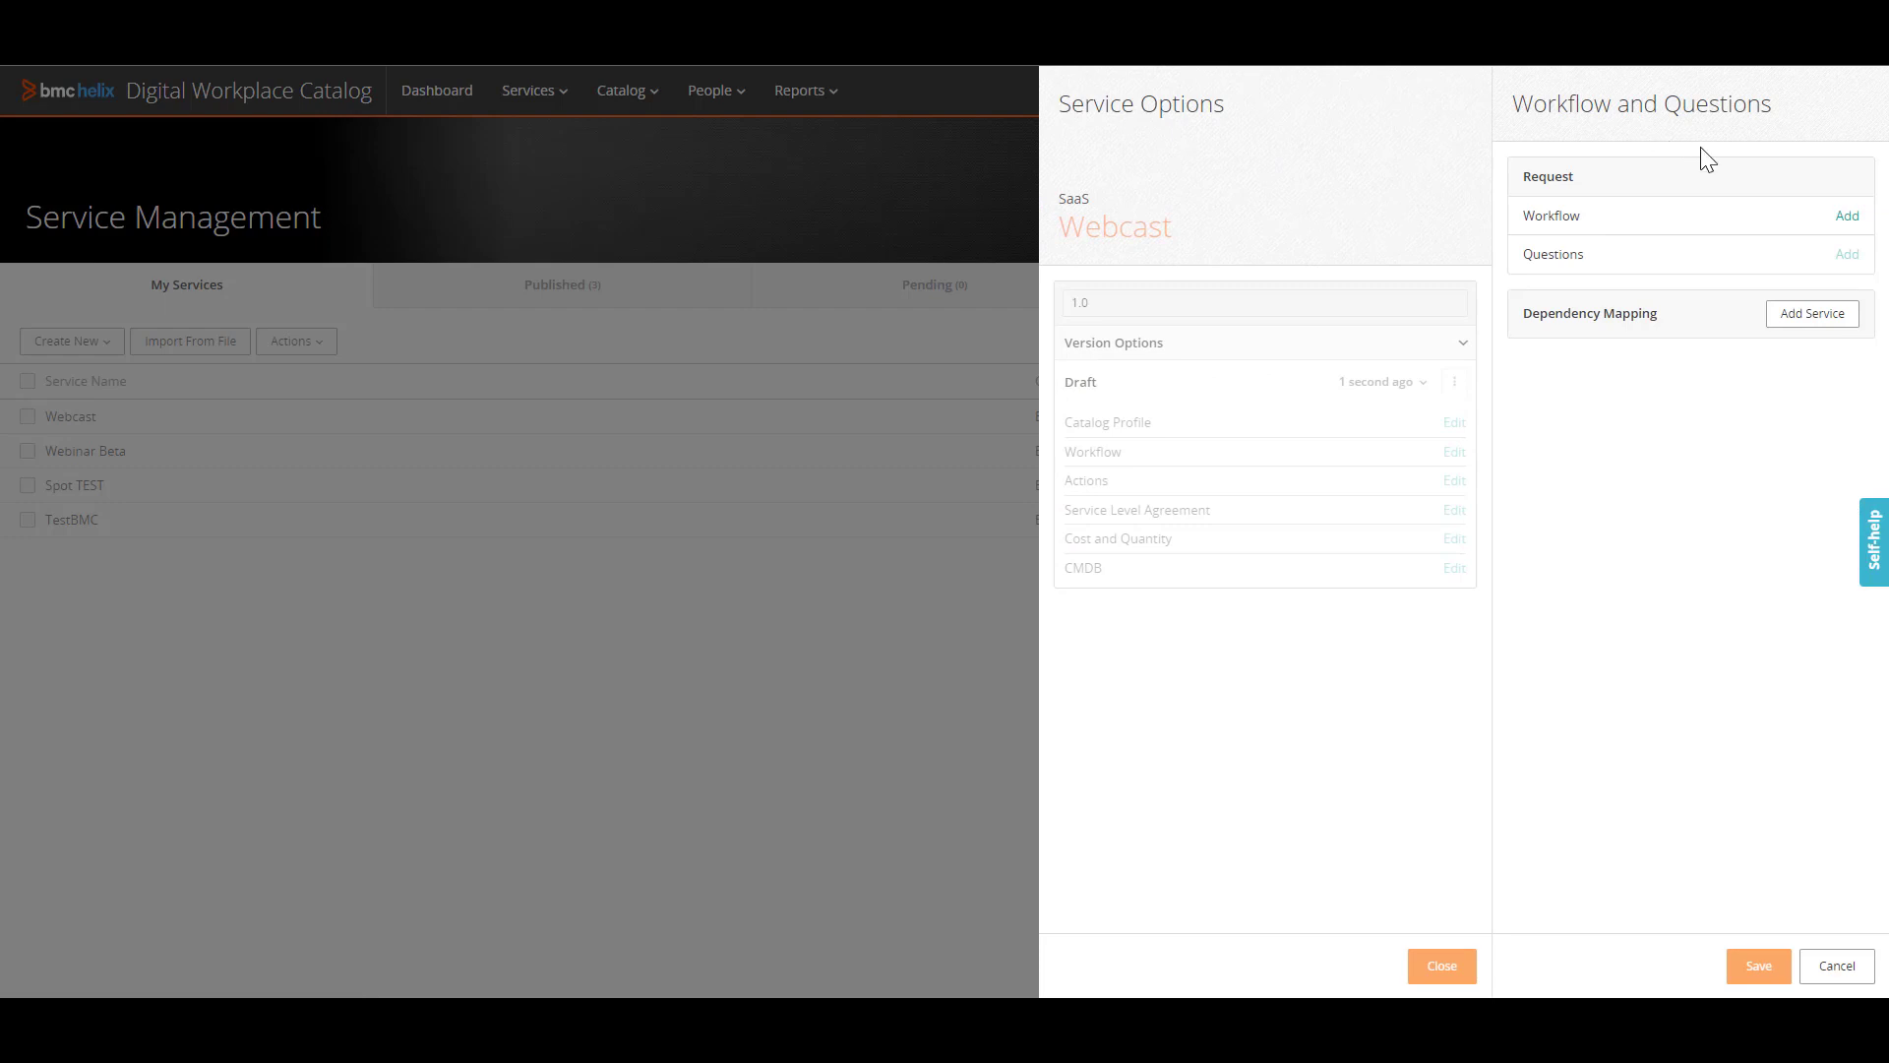
From the Webcast service's request workflow setting, create a new workflow named Create Case Webinar Test in Business Workflows Sub Catalog.
left_click(1848, 217)
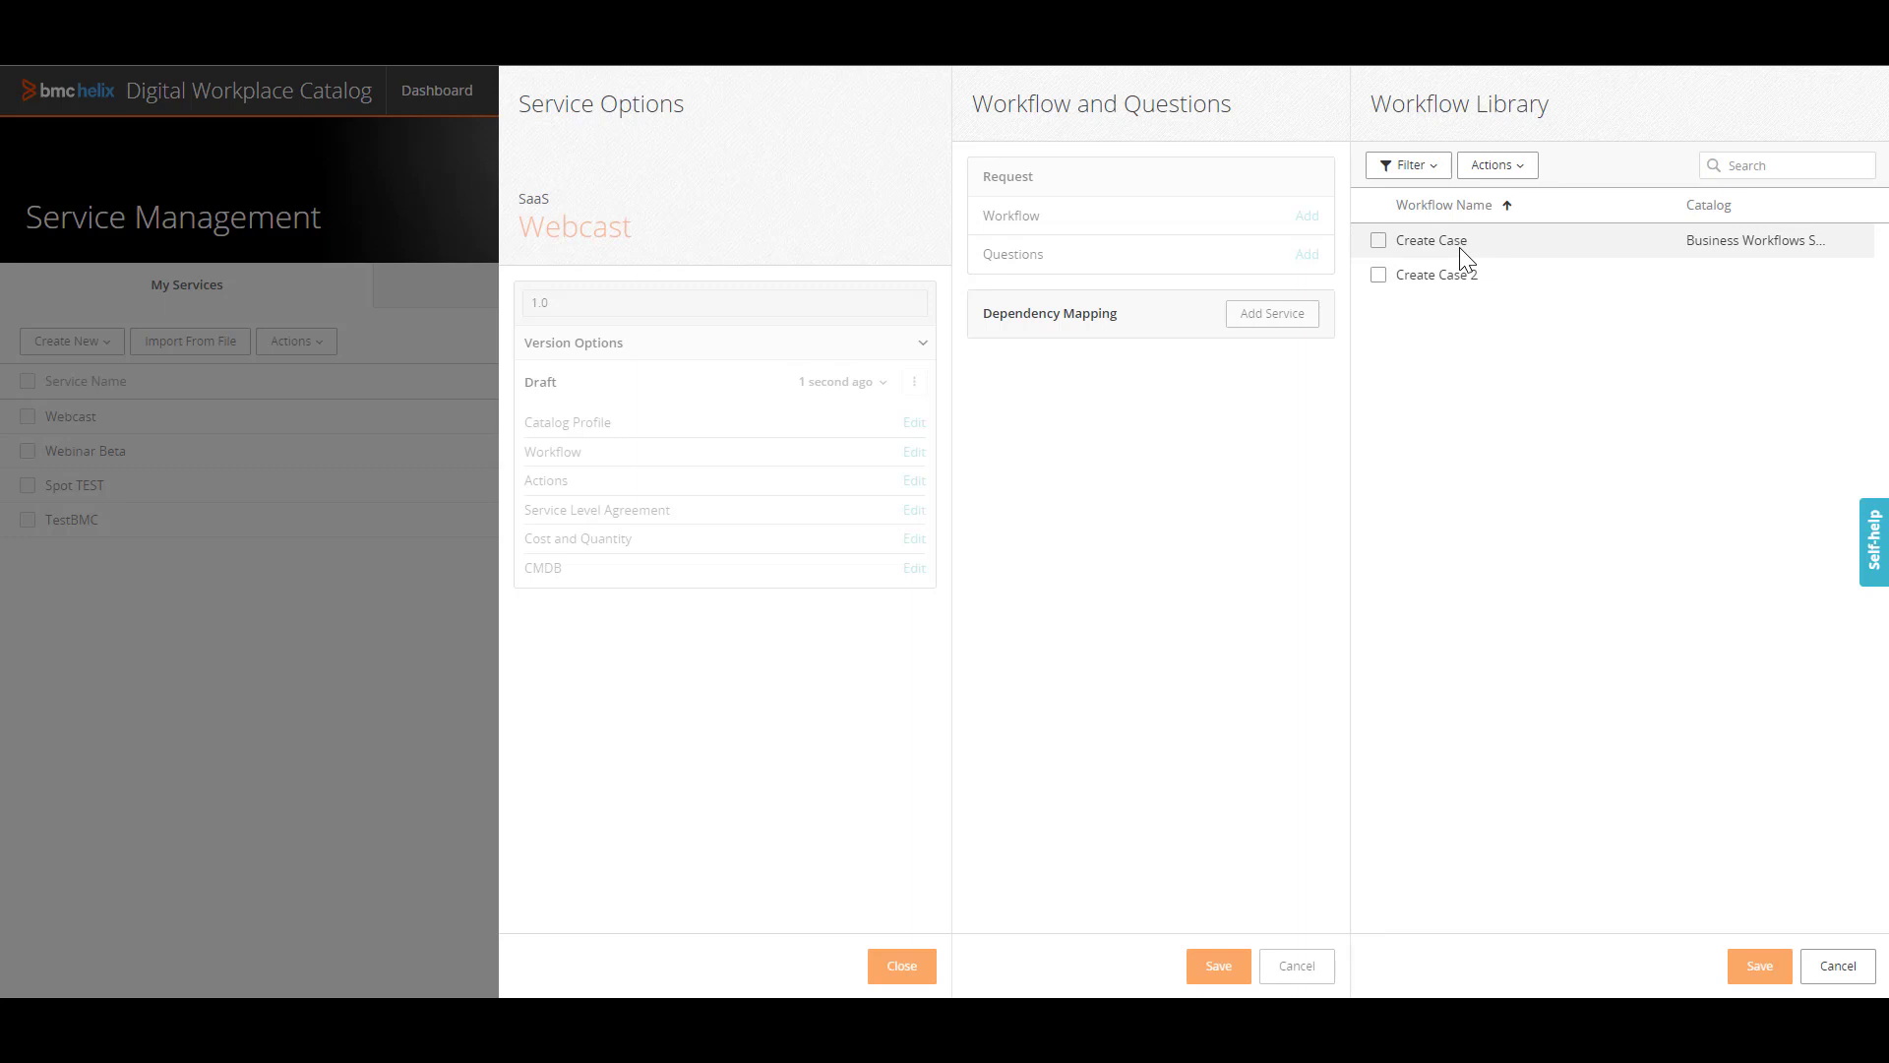
left_click(1521, 173)
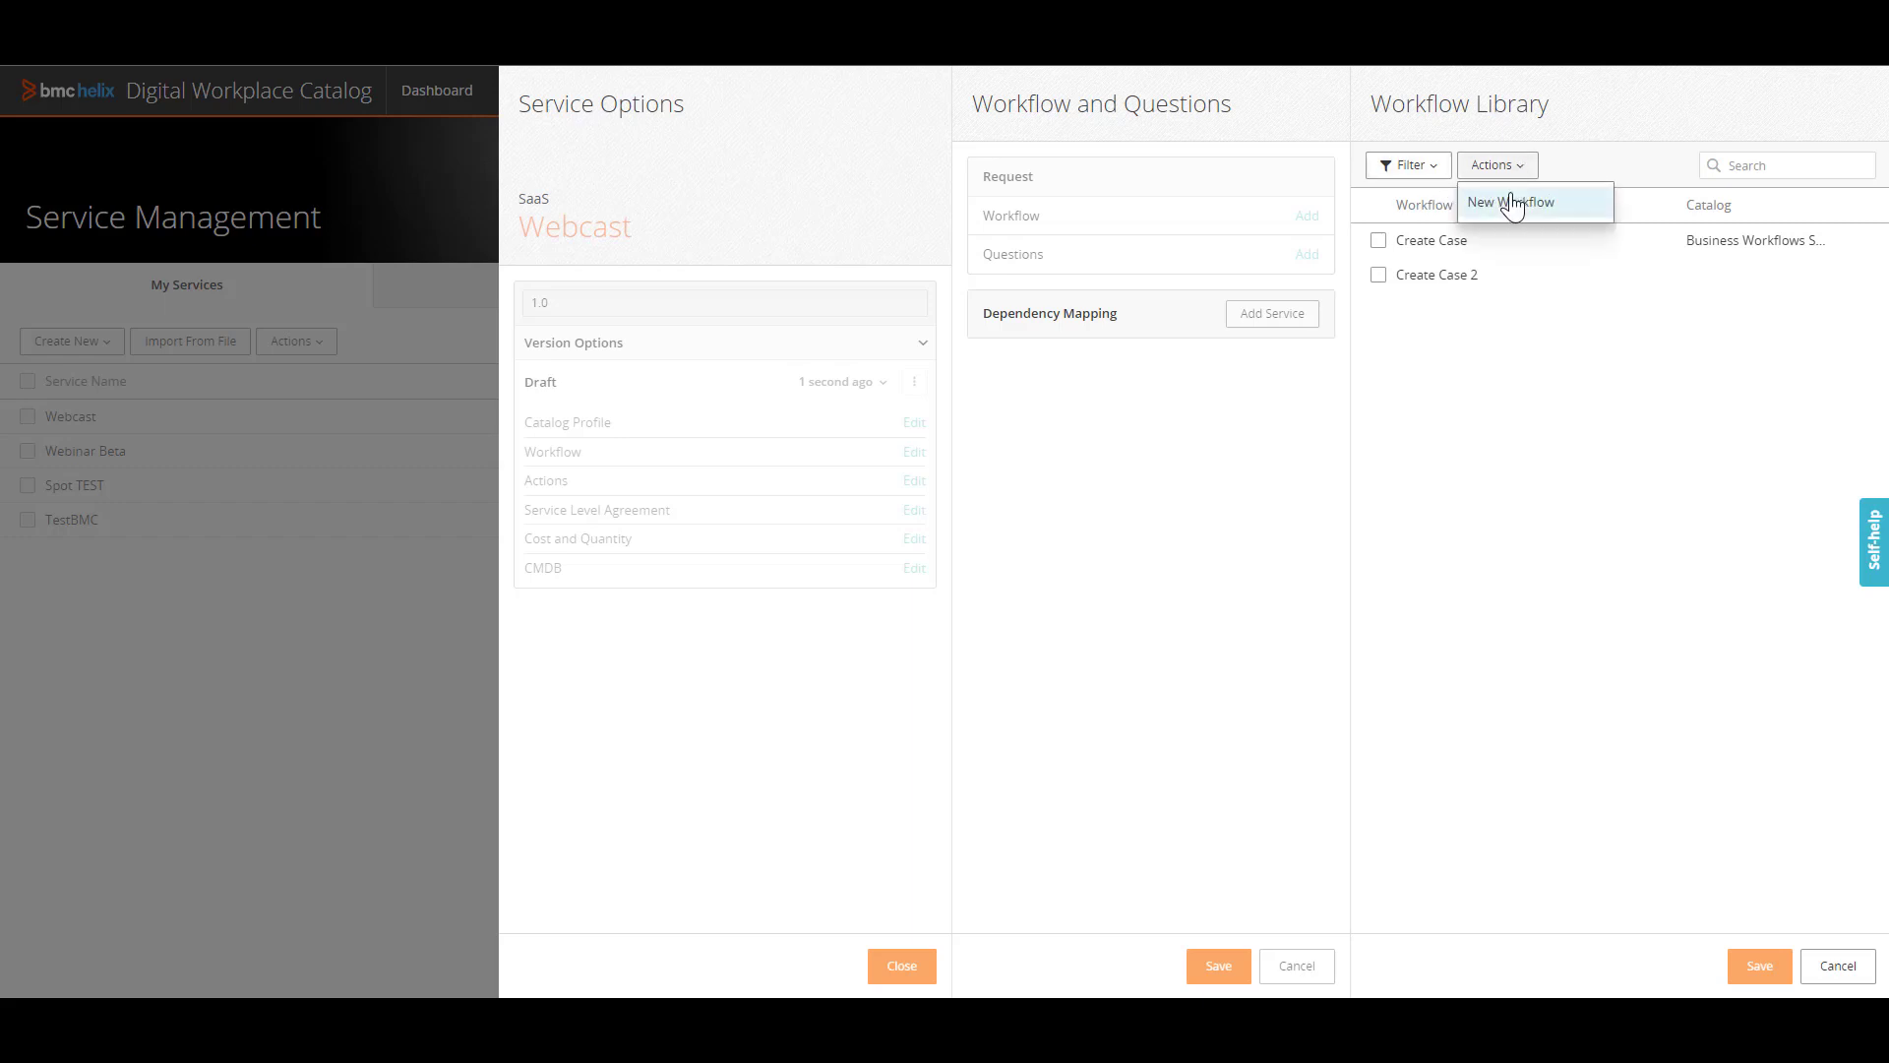
left_click(1511, 207)
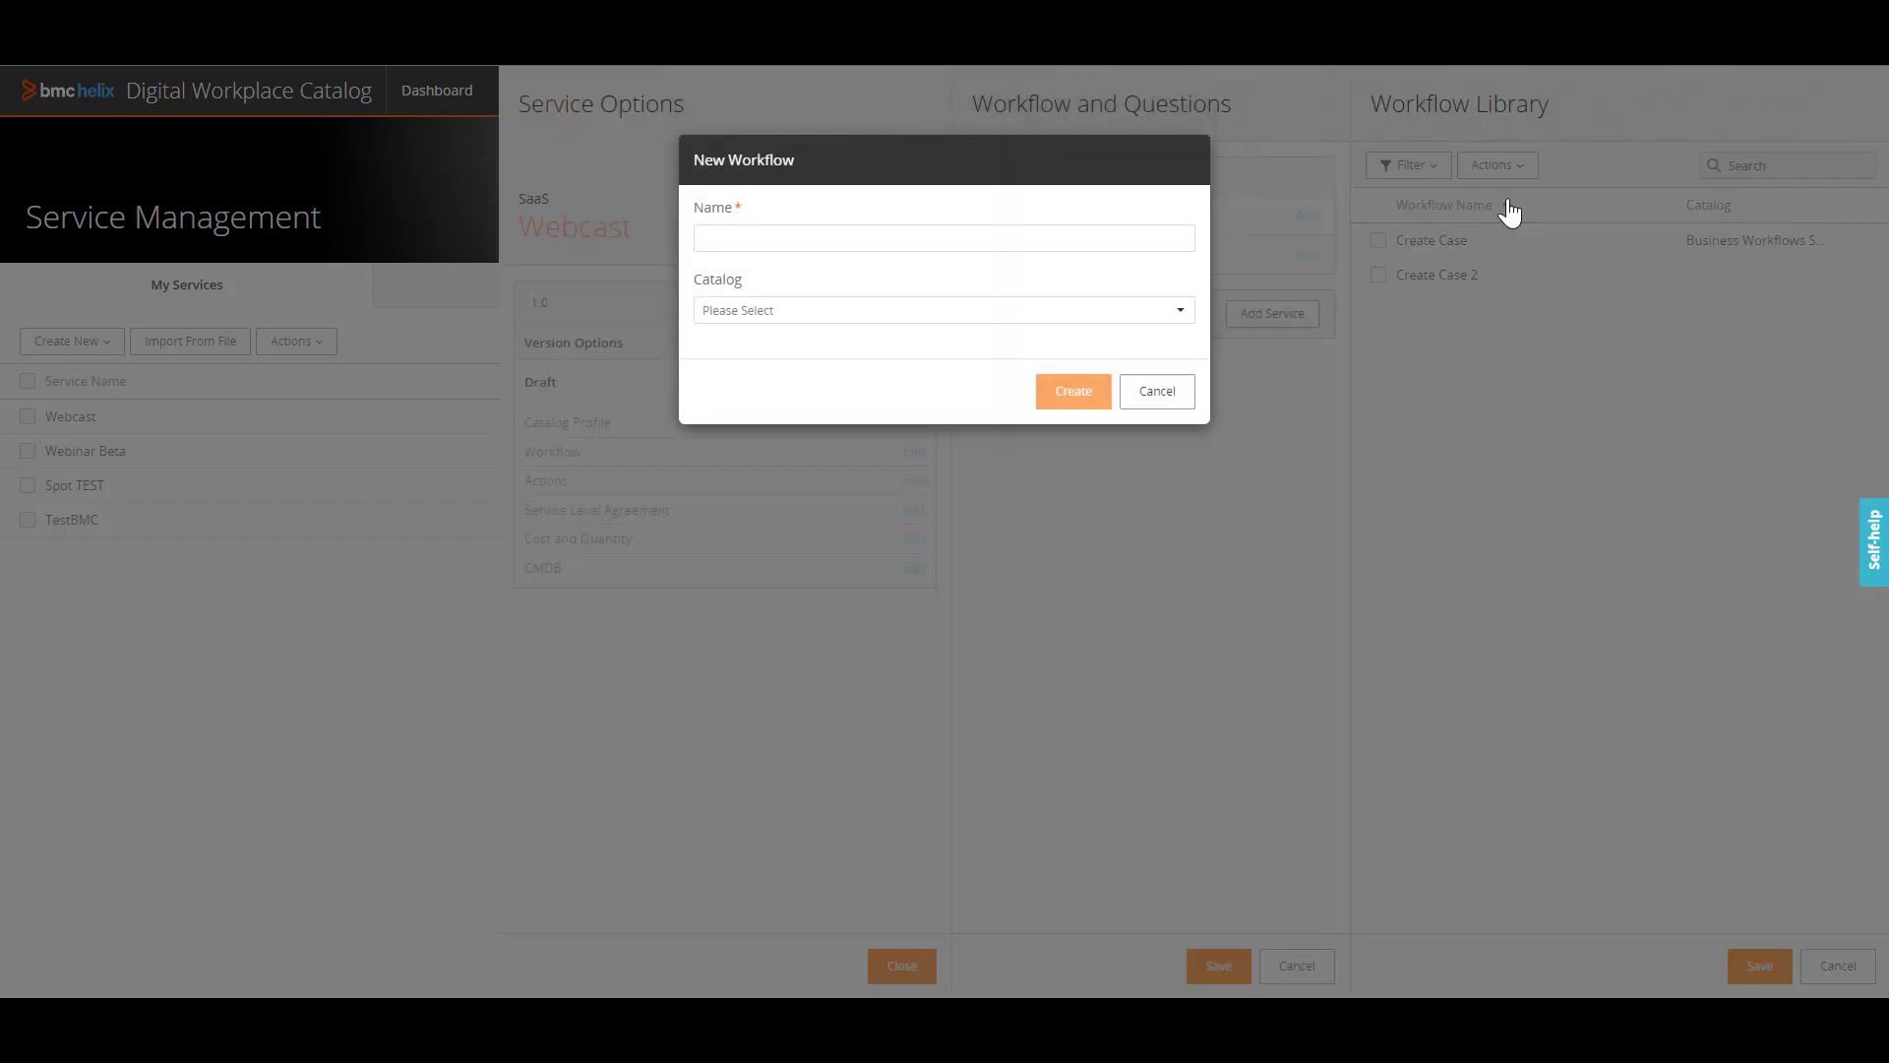
left_click(979, 236)
type("Case")
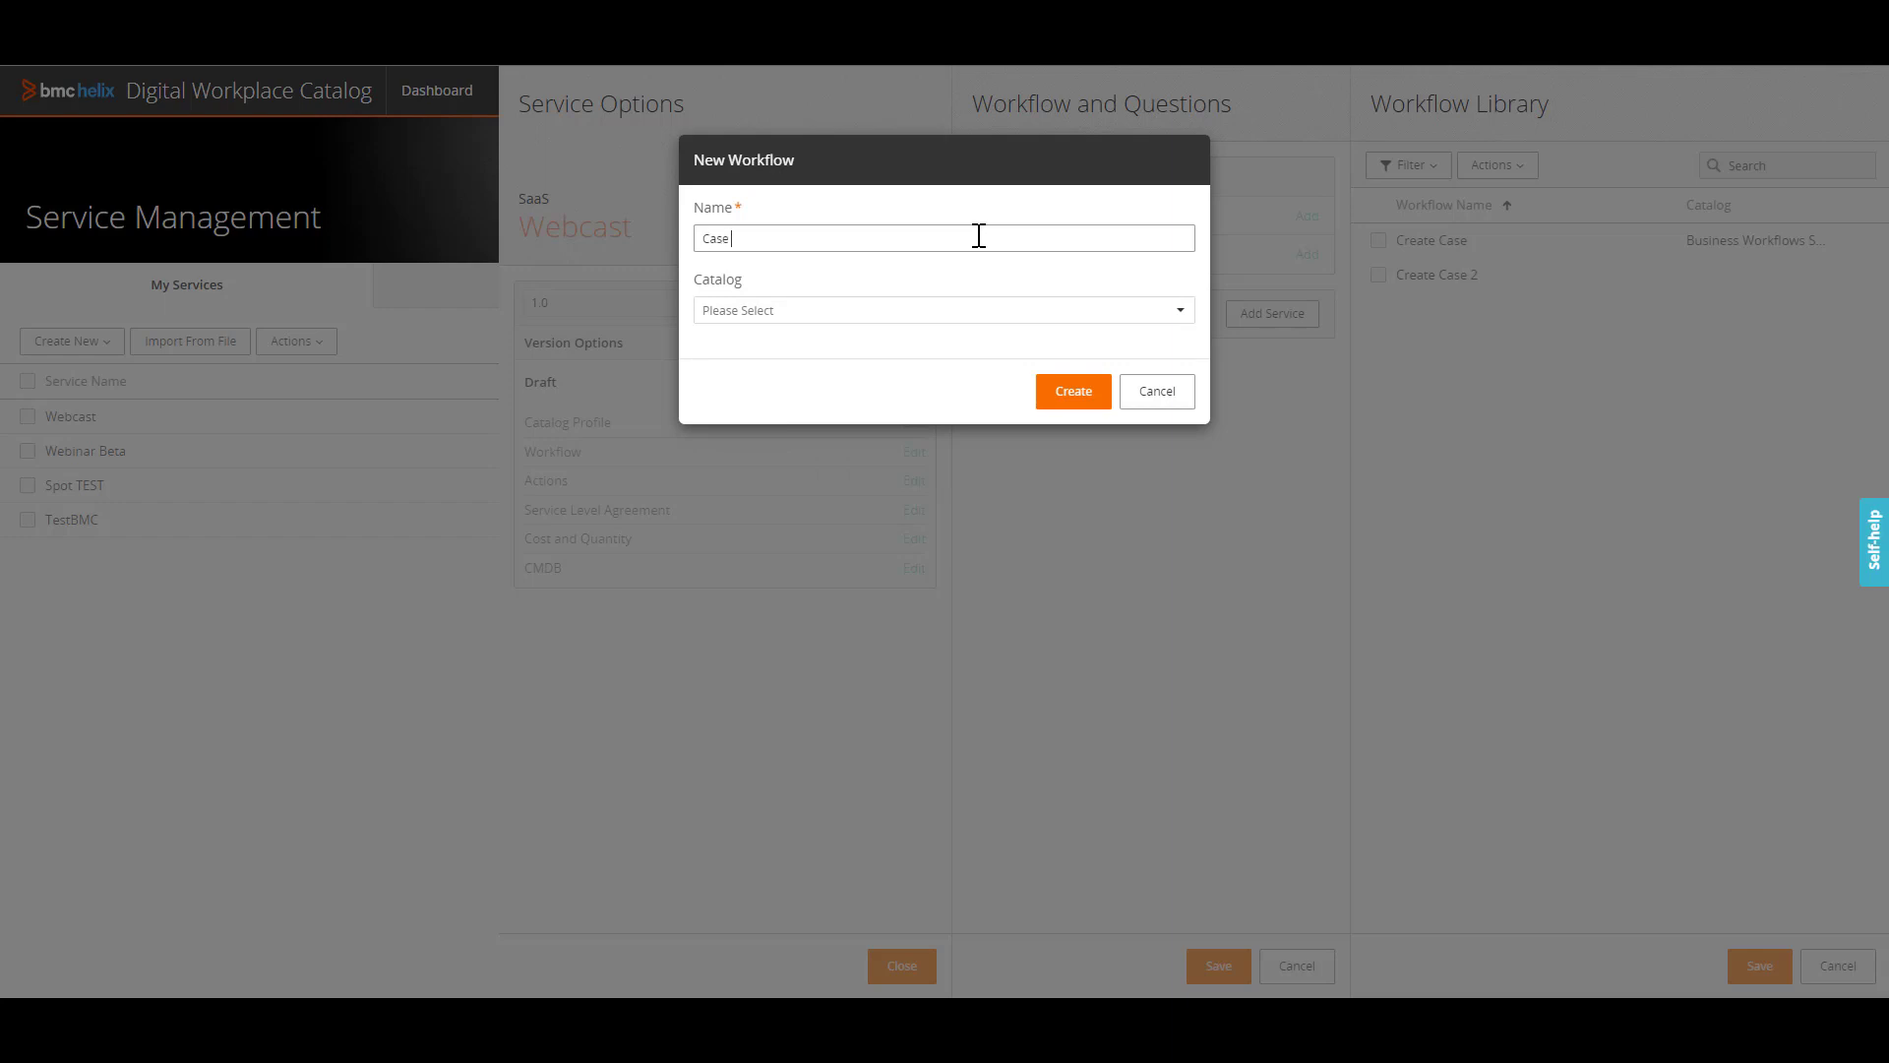
key("BackSpace")
type("reate Case")
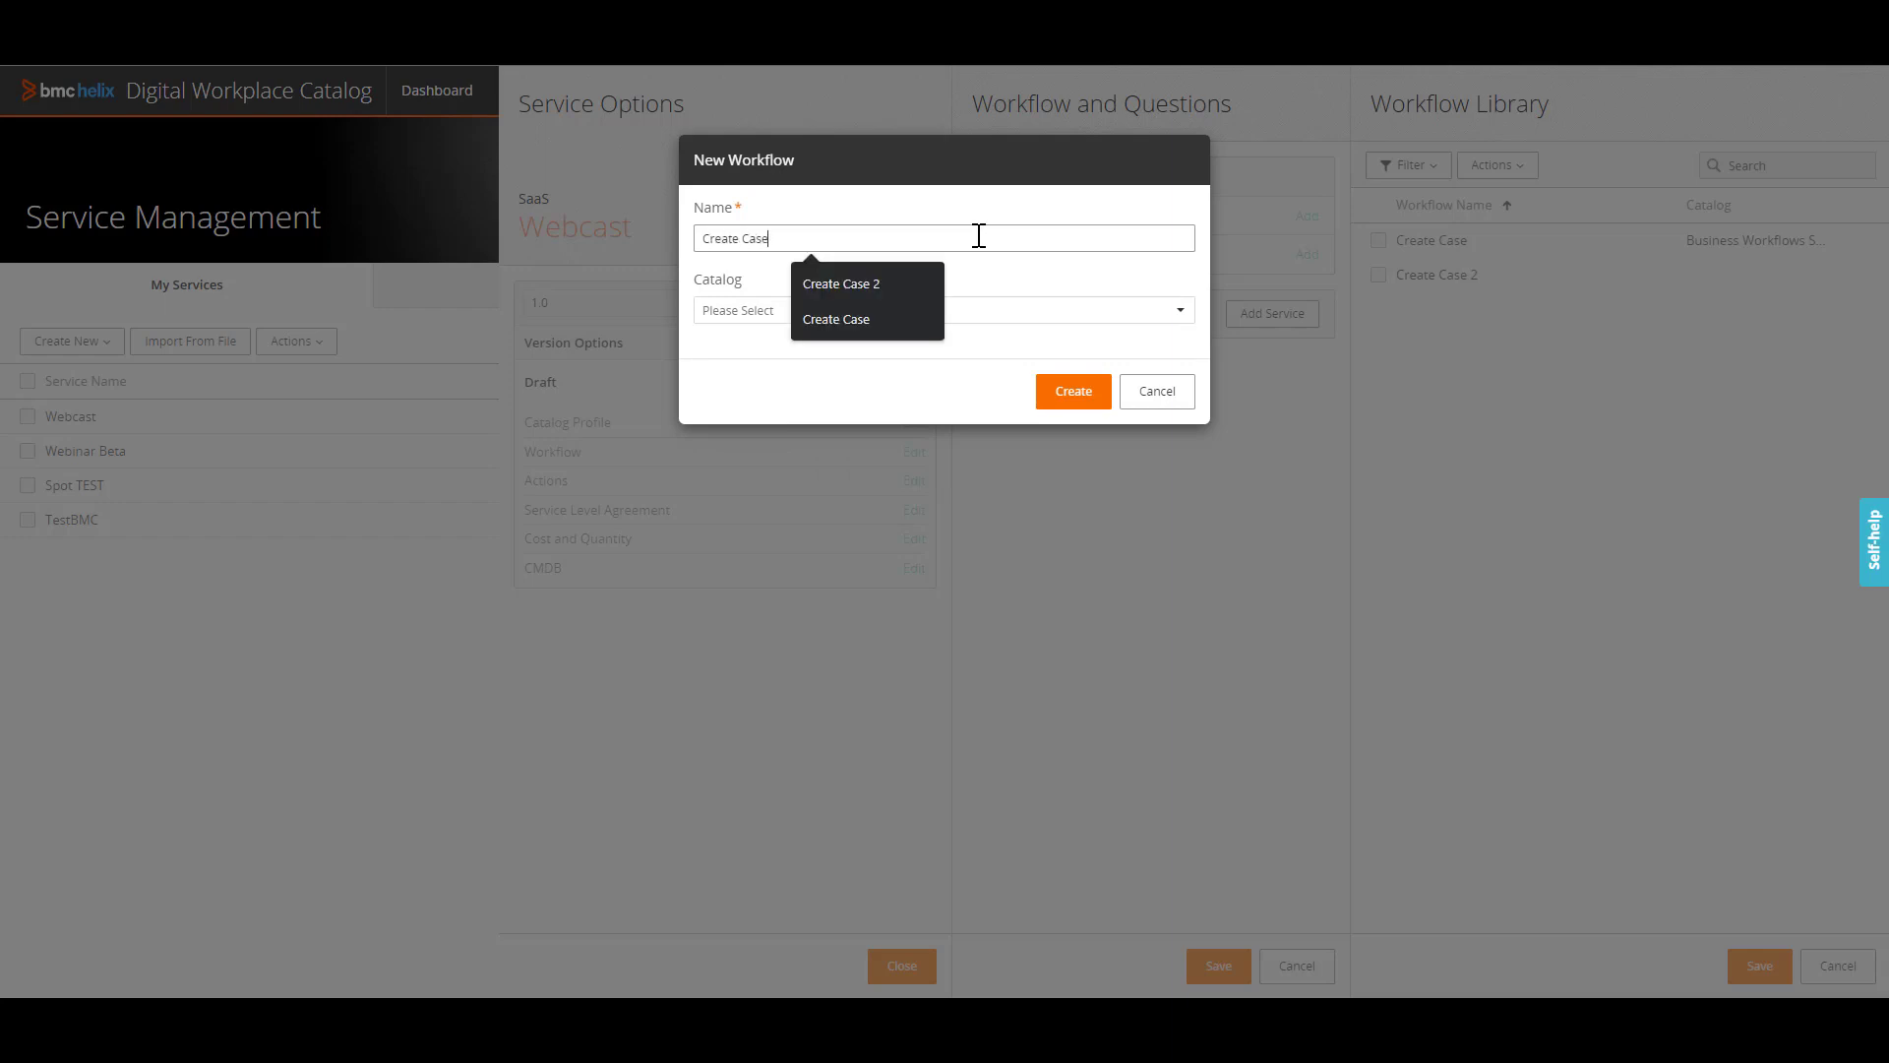
type(" Webinar Test")
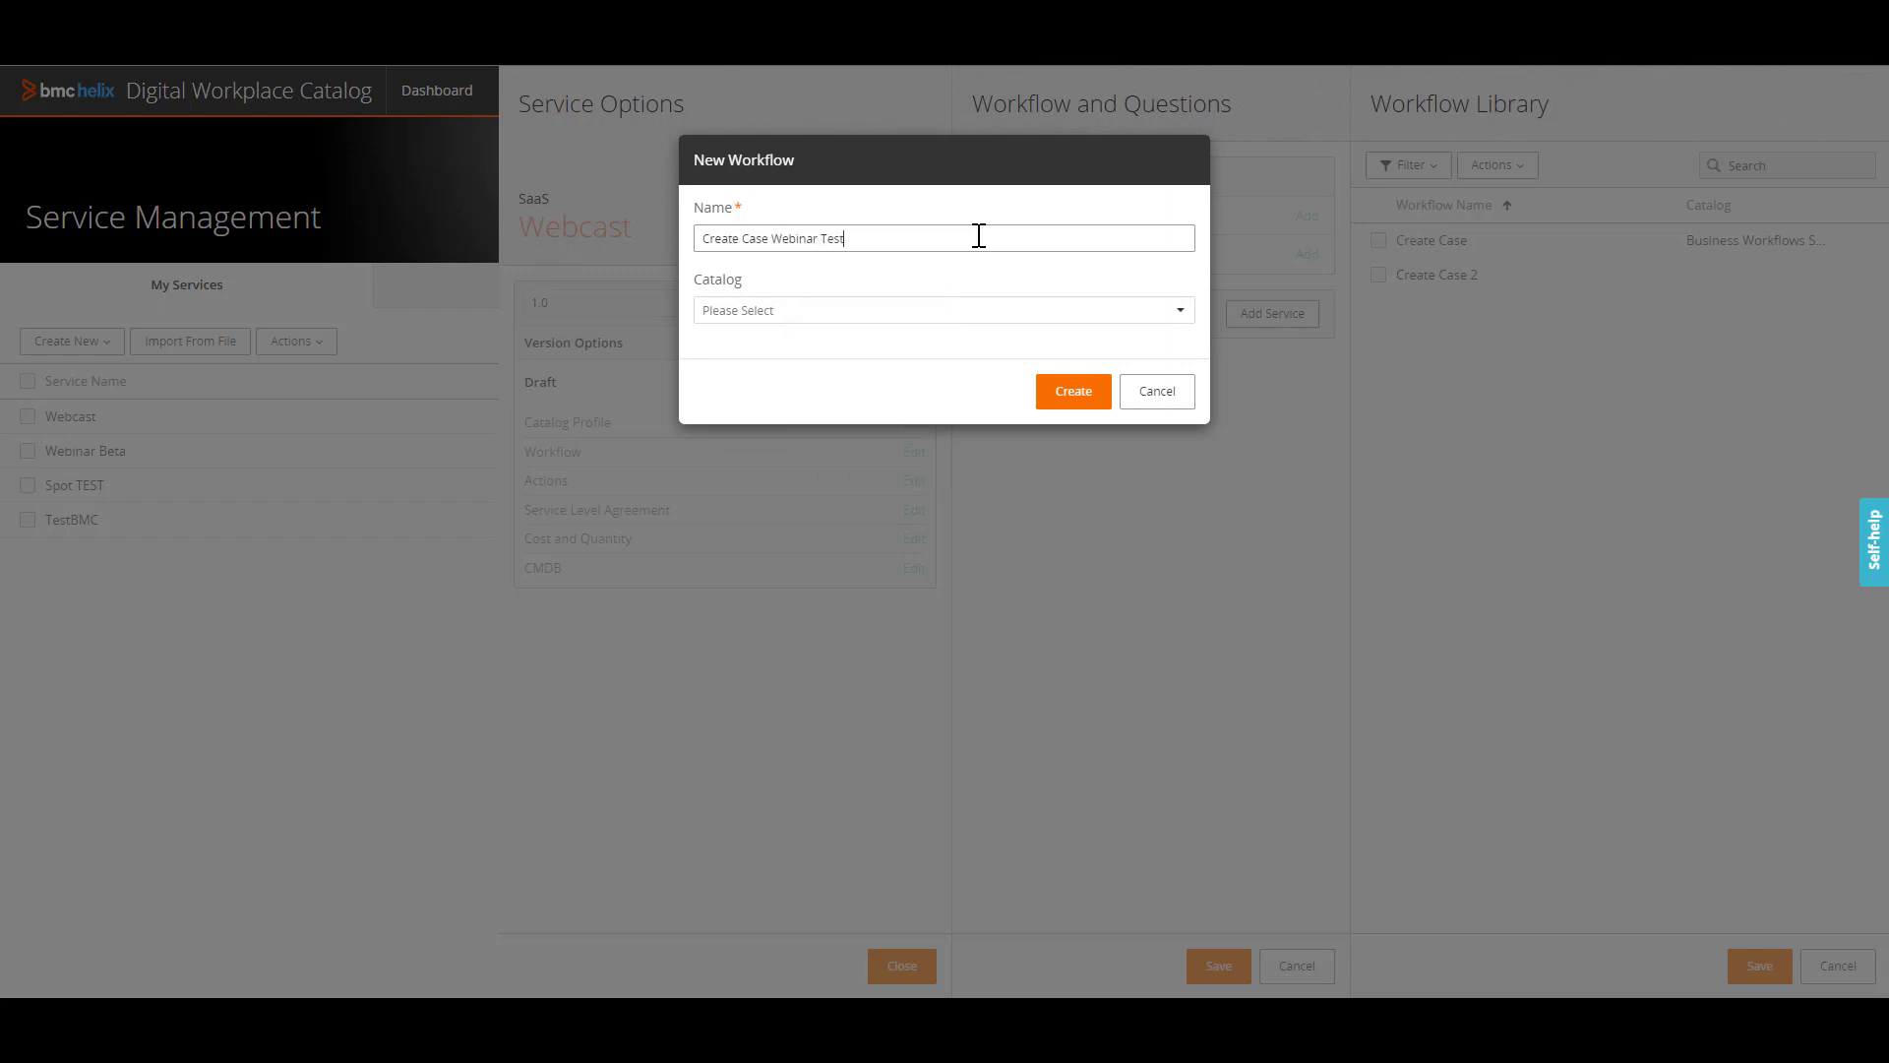
left_click(747, 312)
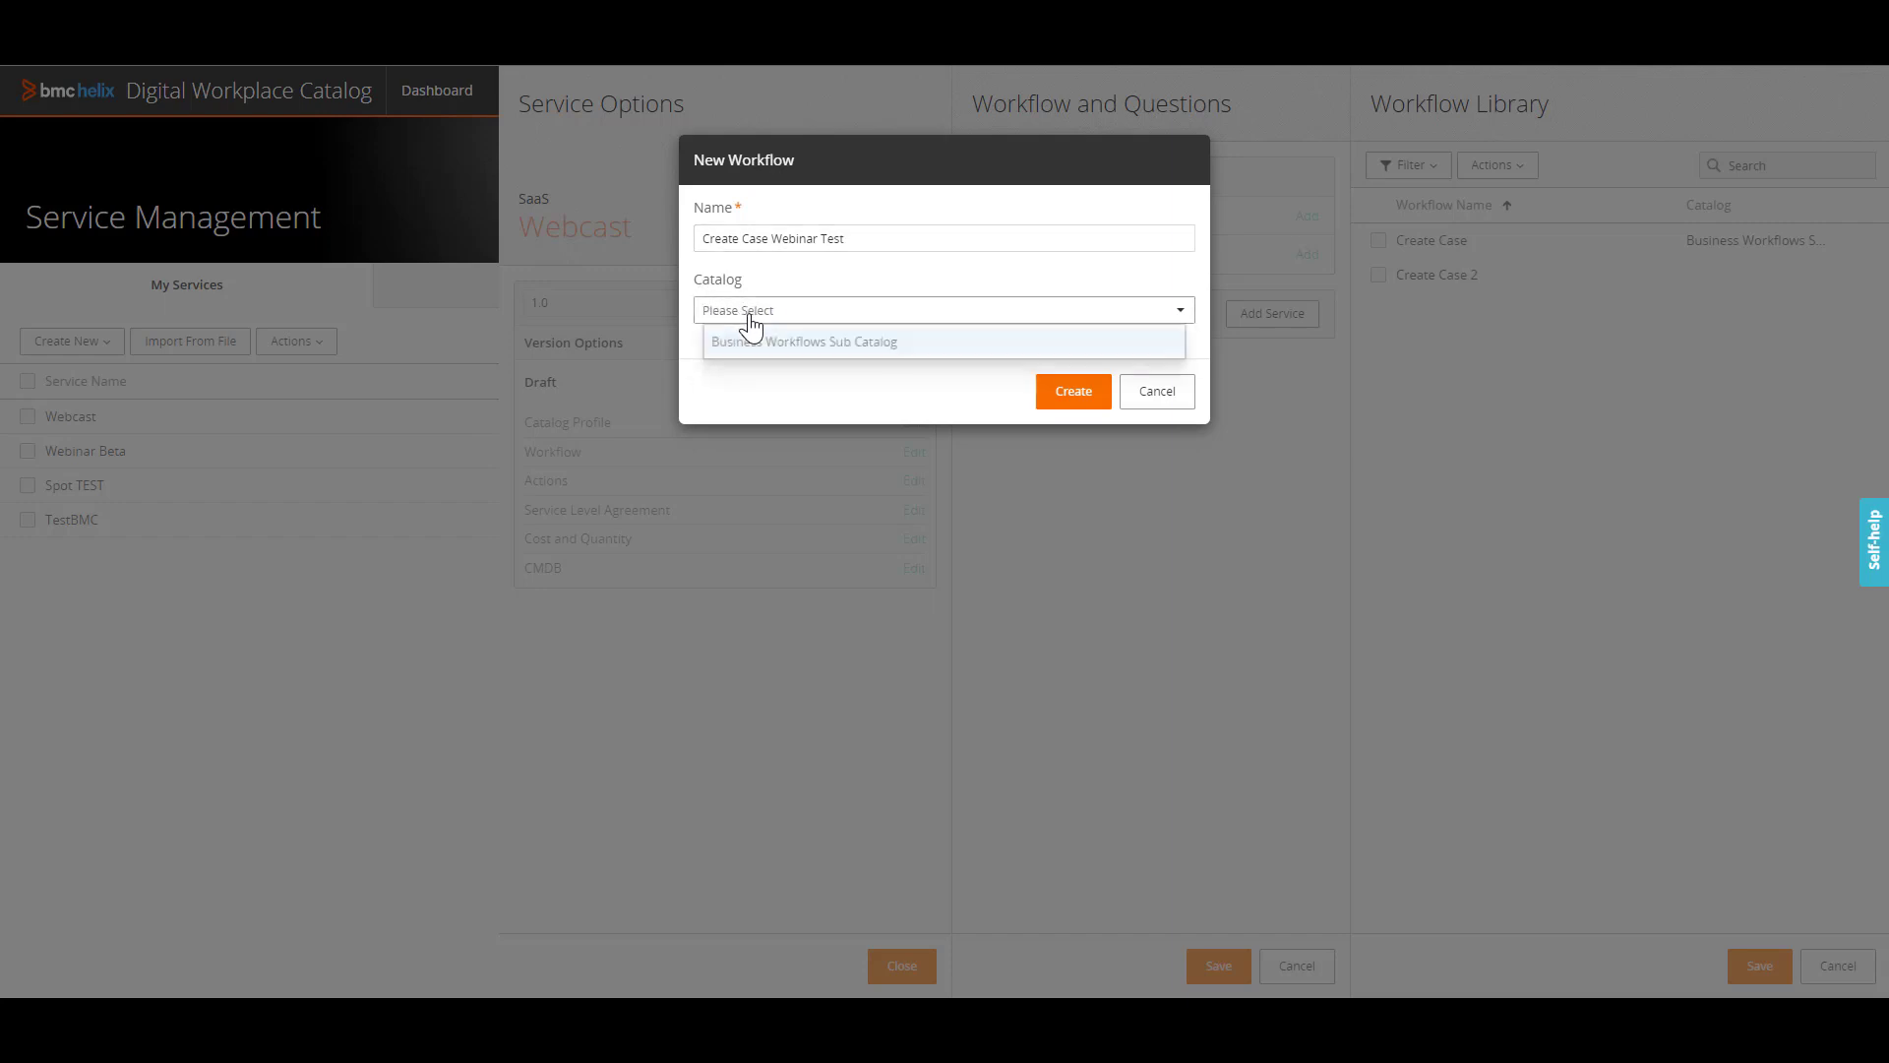
left_click(708, 356)
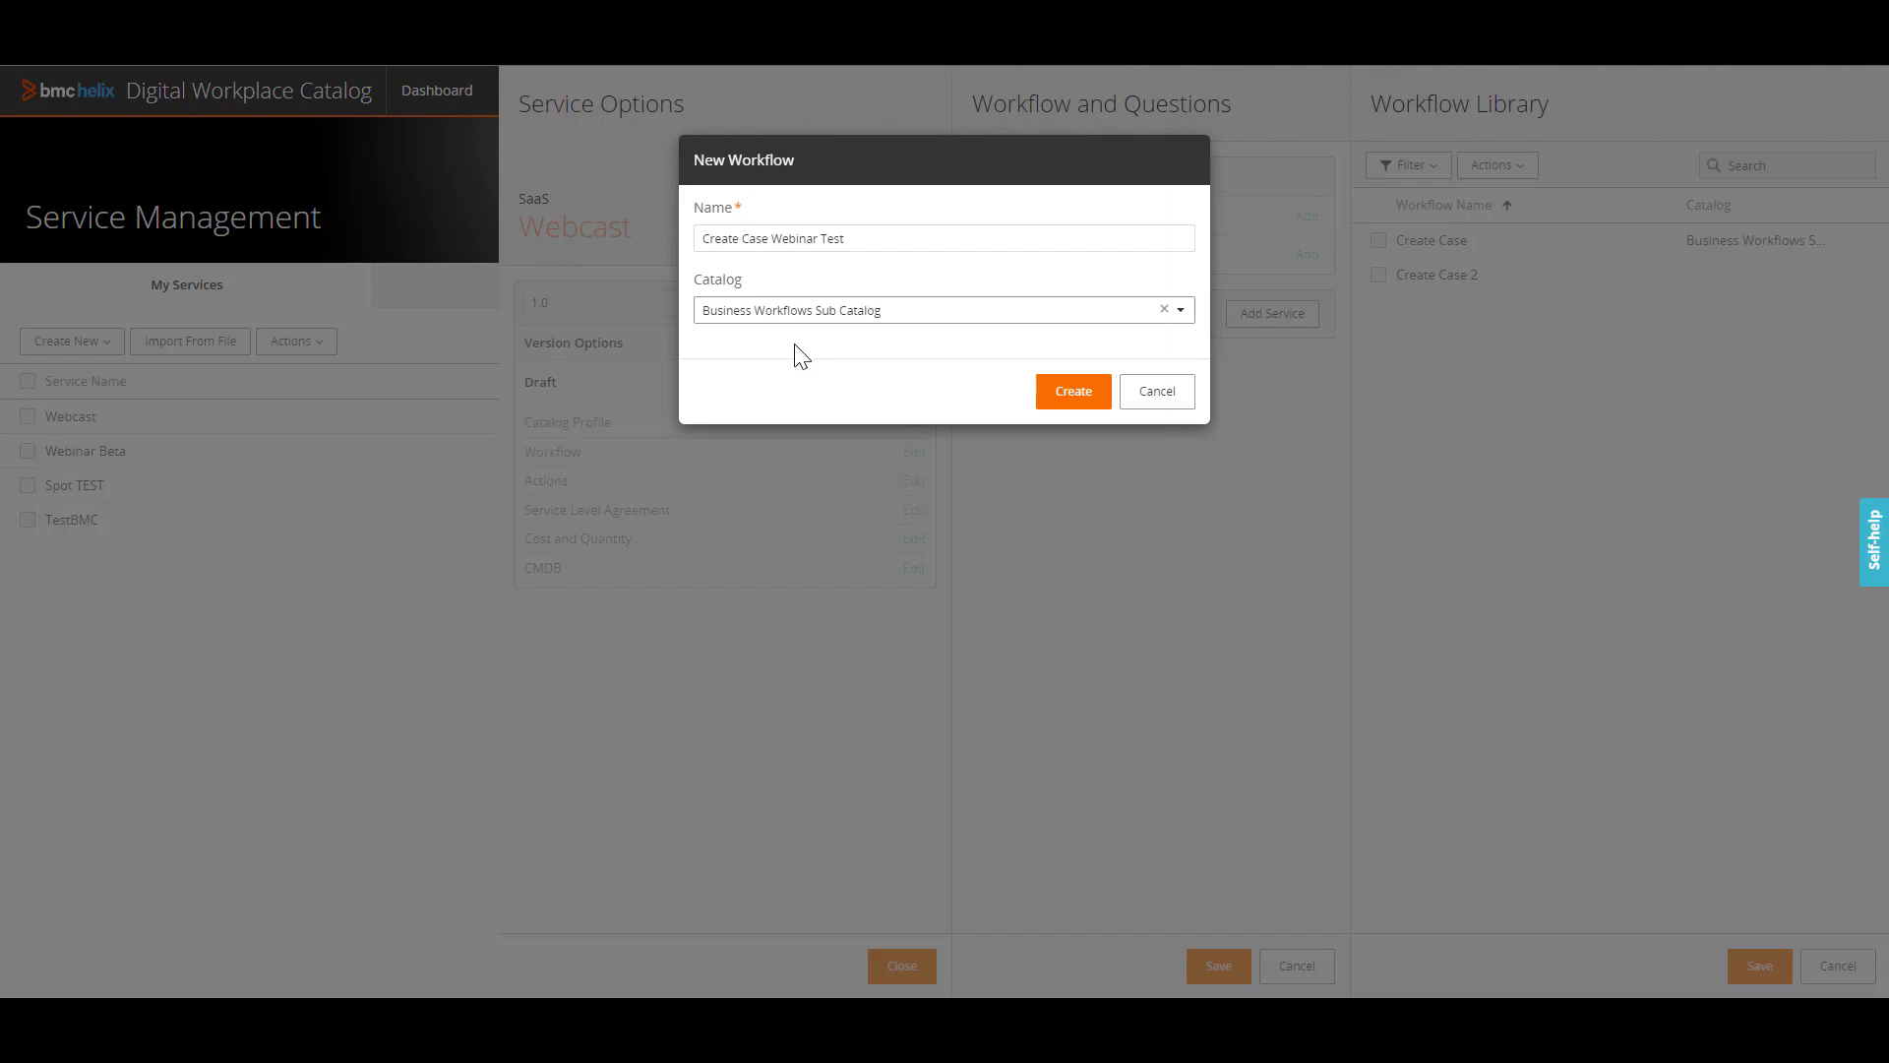
left_click(1088, 392)
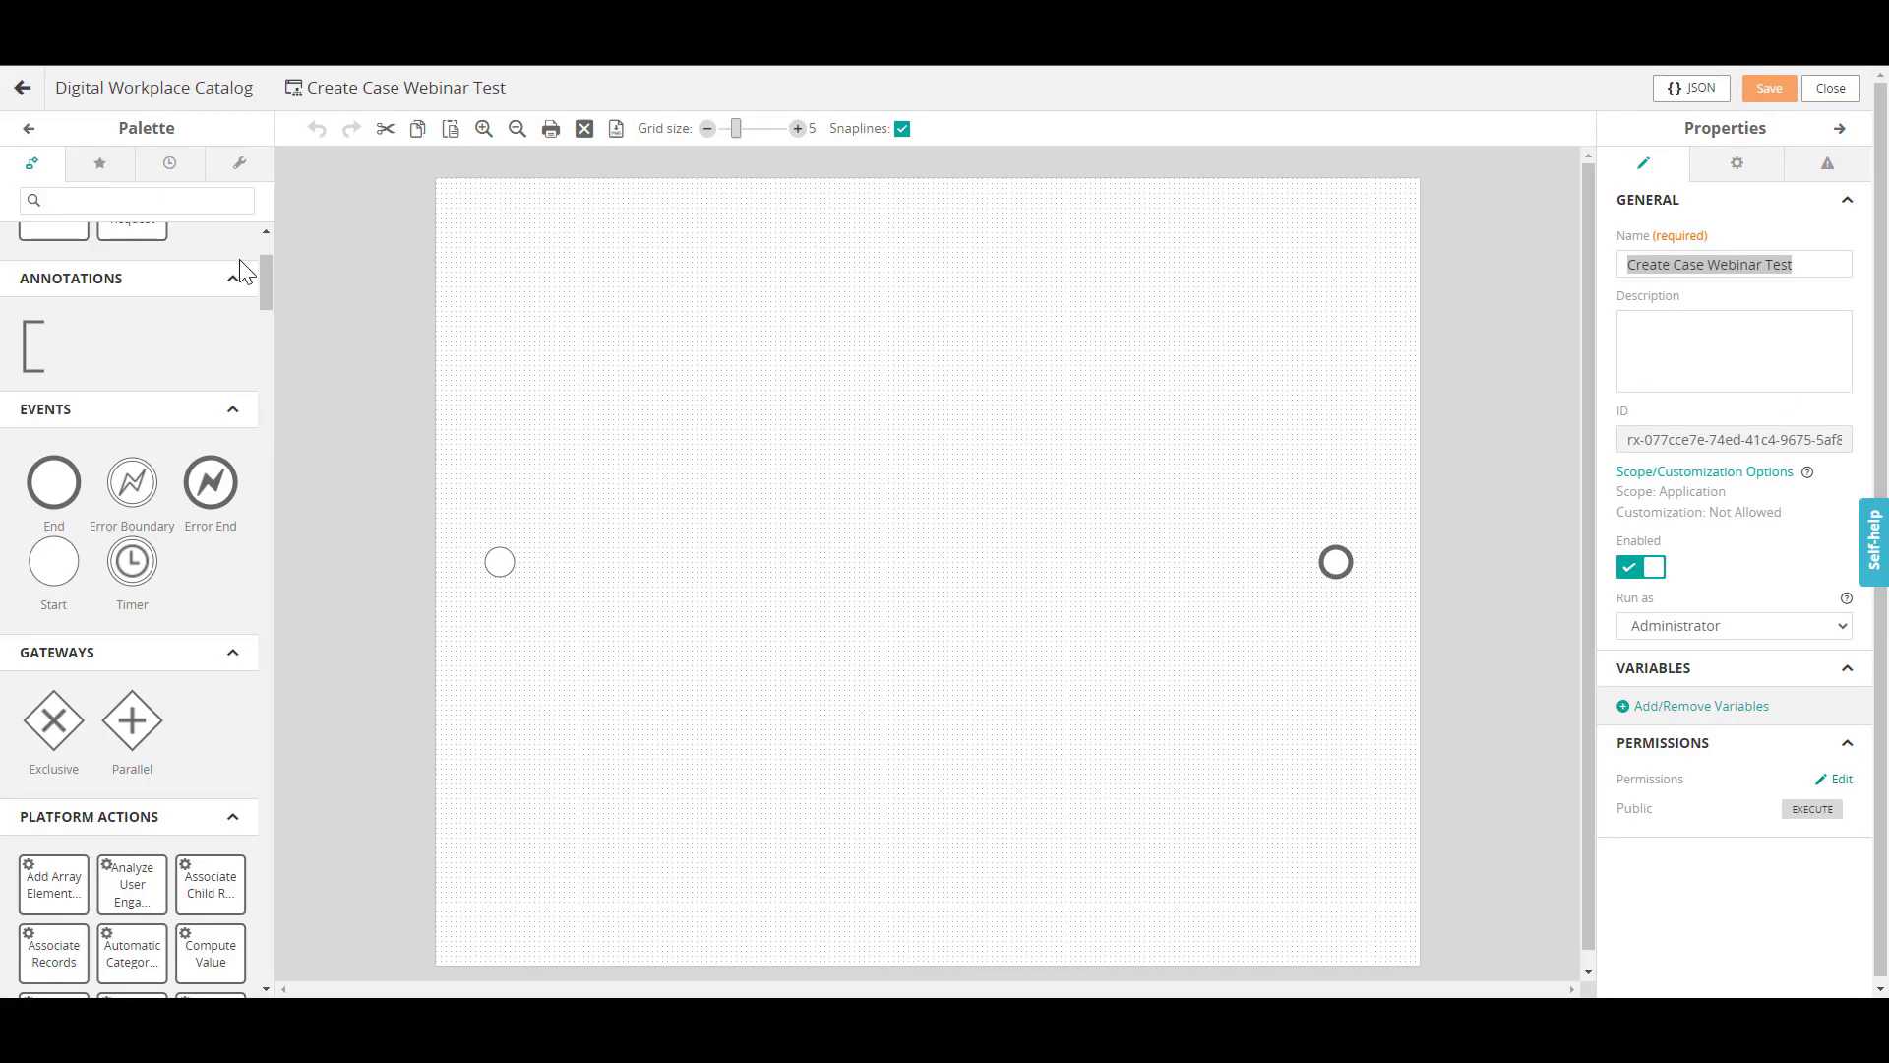
Find the Create Ticket action of BMC Helix Platform and place it between the workflow's start and end events.
left_click_drag(267, 273, 273, 433)
left_click(115, 201)
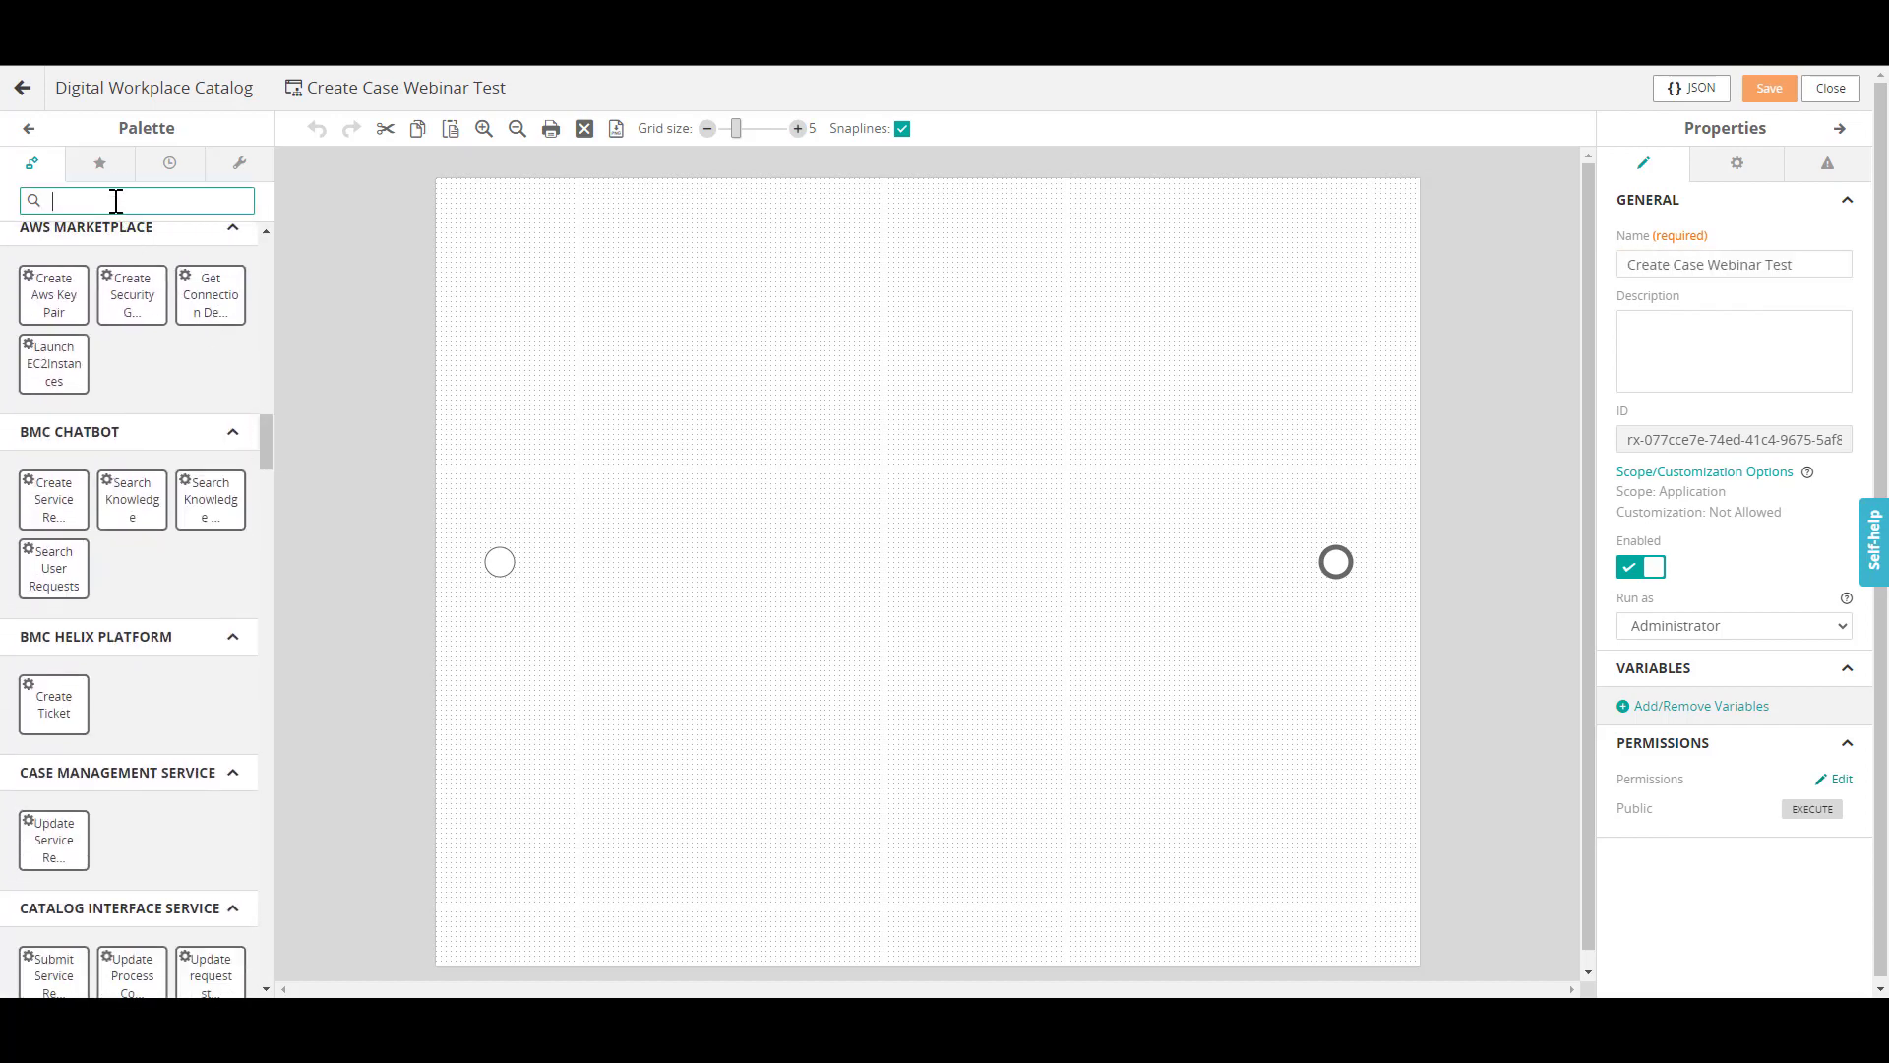
type("create")
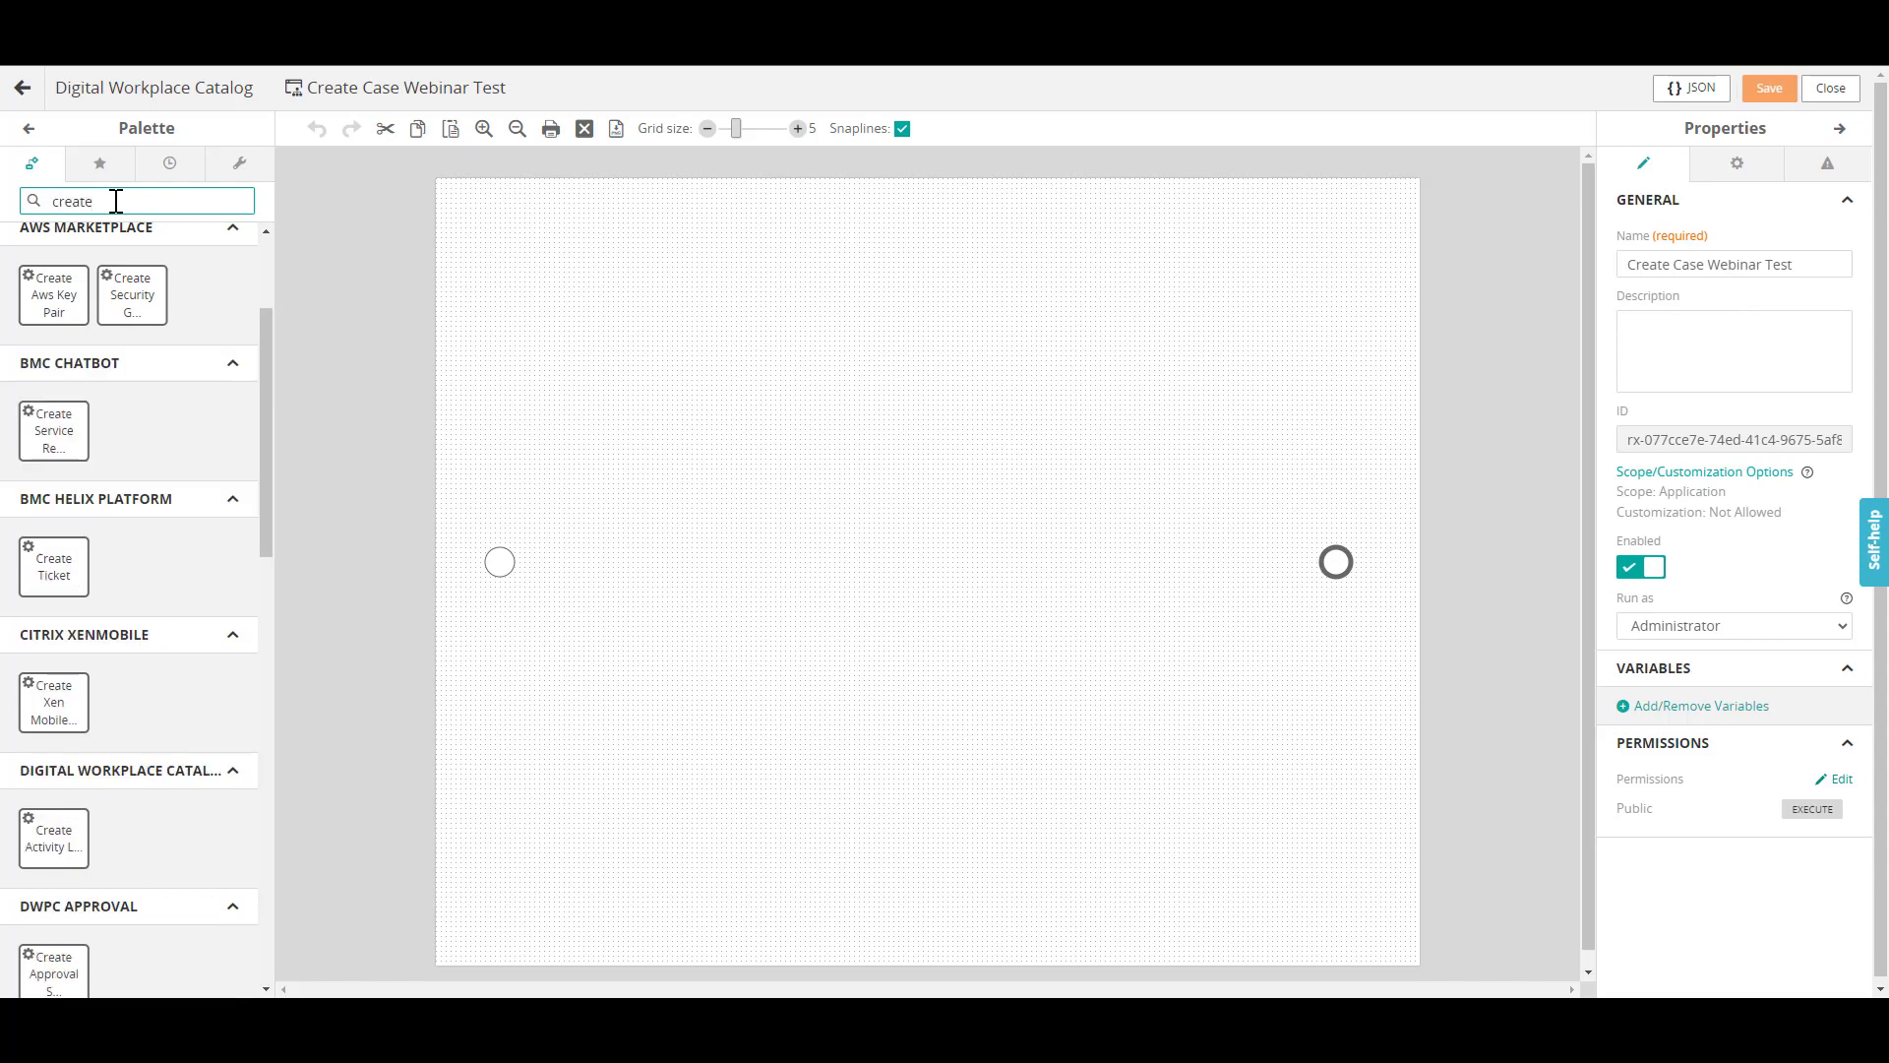
type(" tick")
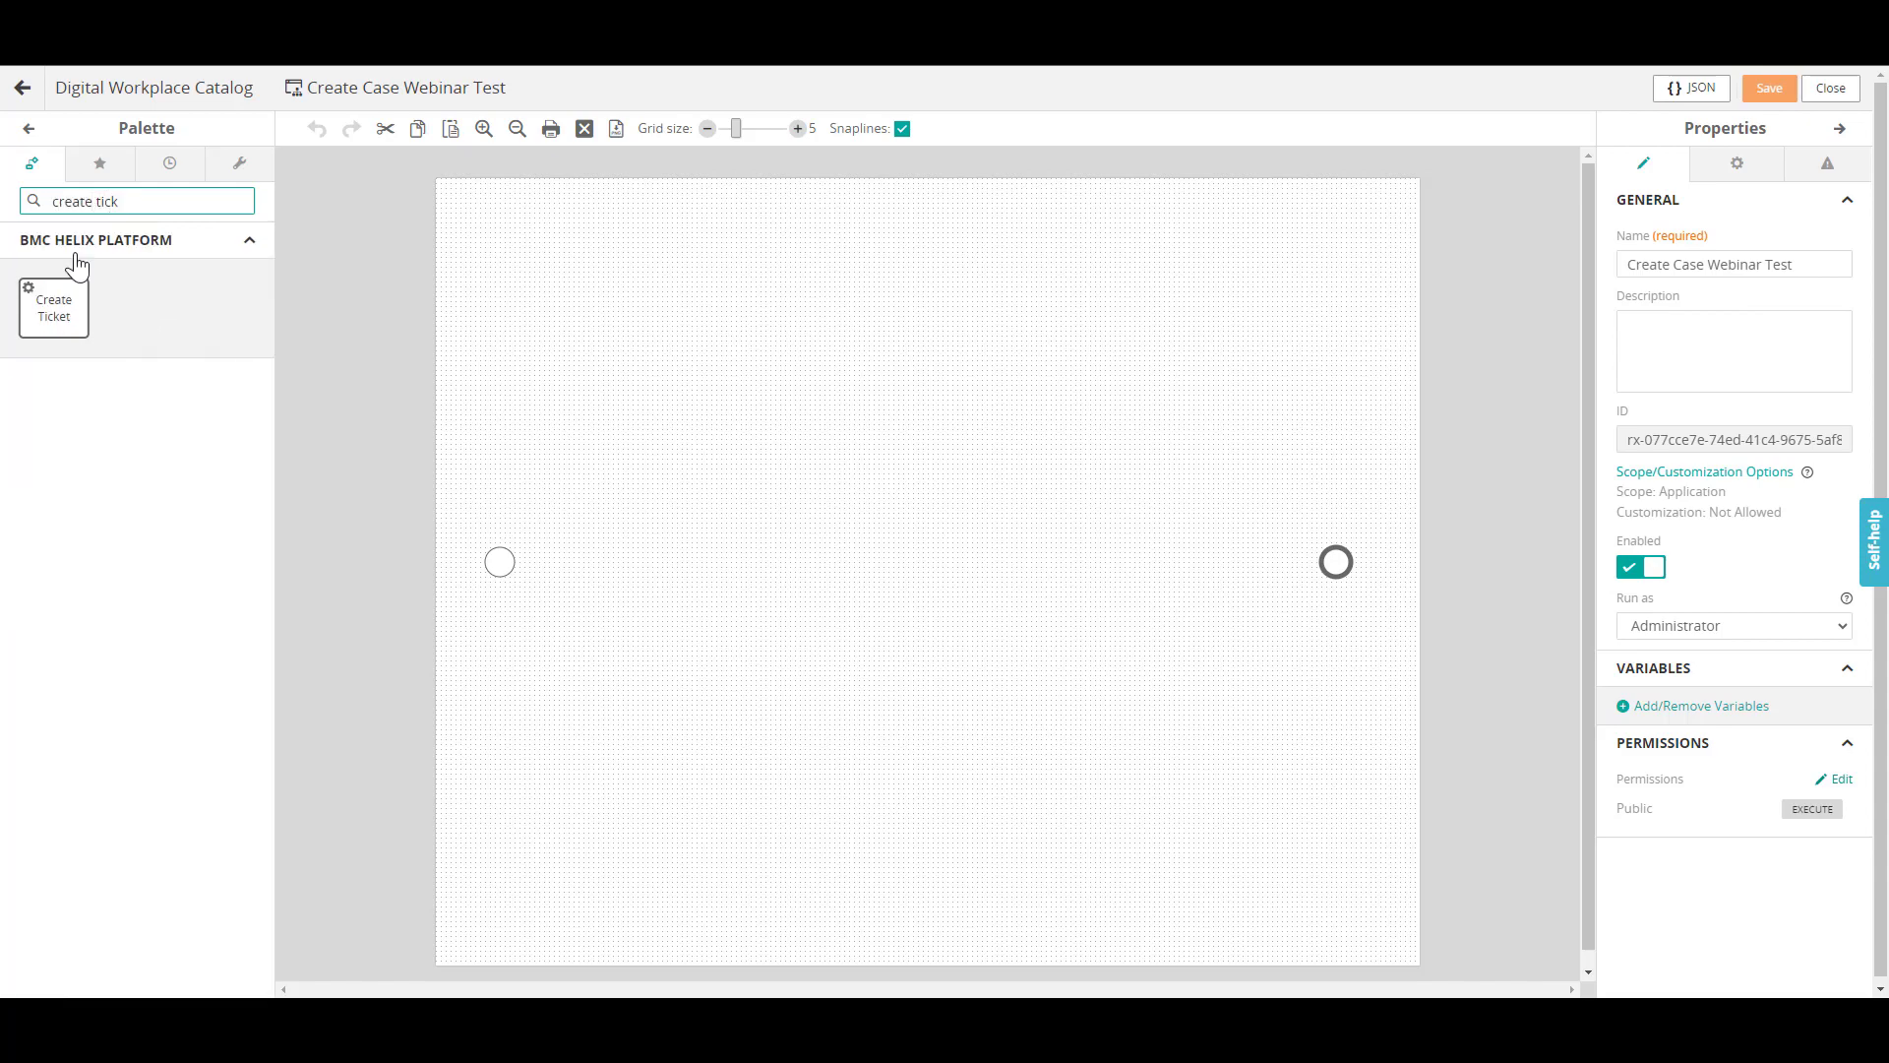
left_click_drag(54, 307, 916, 555)
Connect the start event to the Create Ticket action and that action to the end event.
left_click(502, 563)
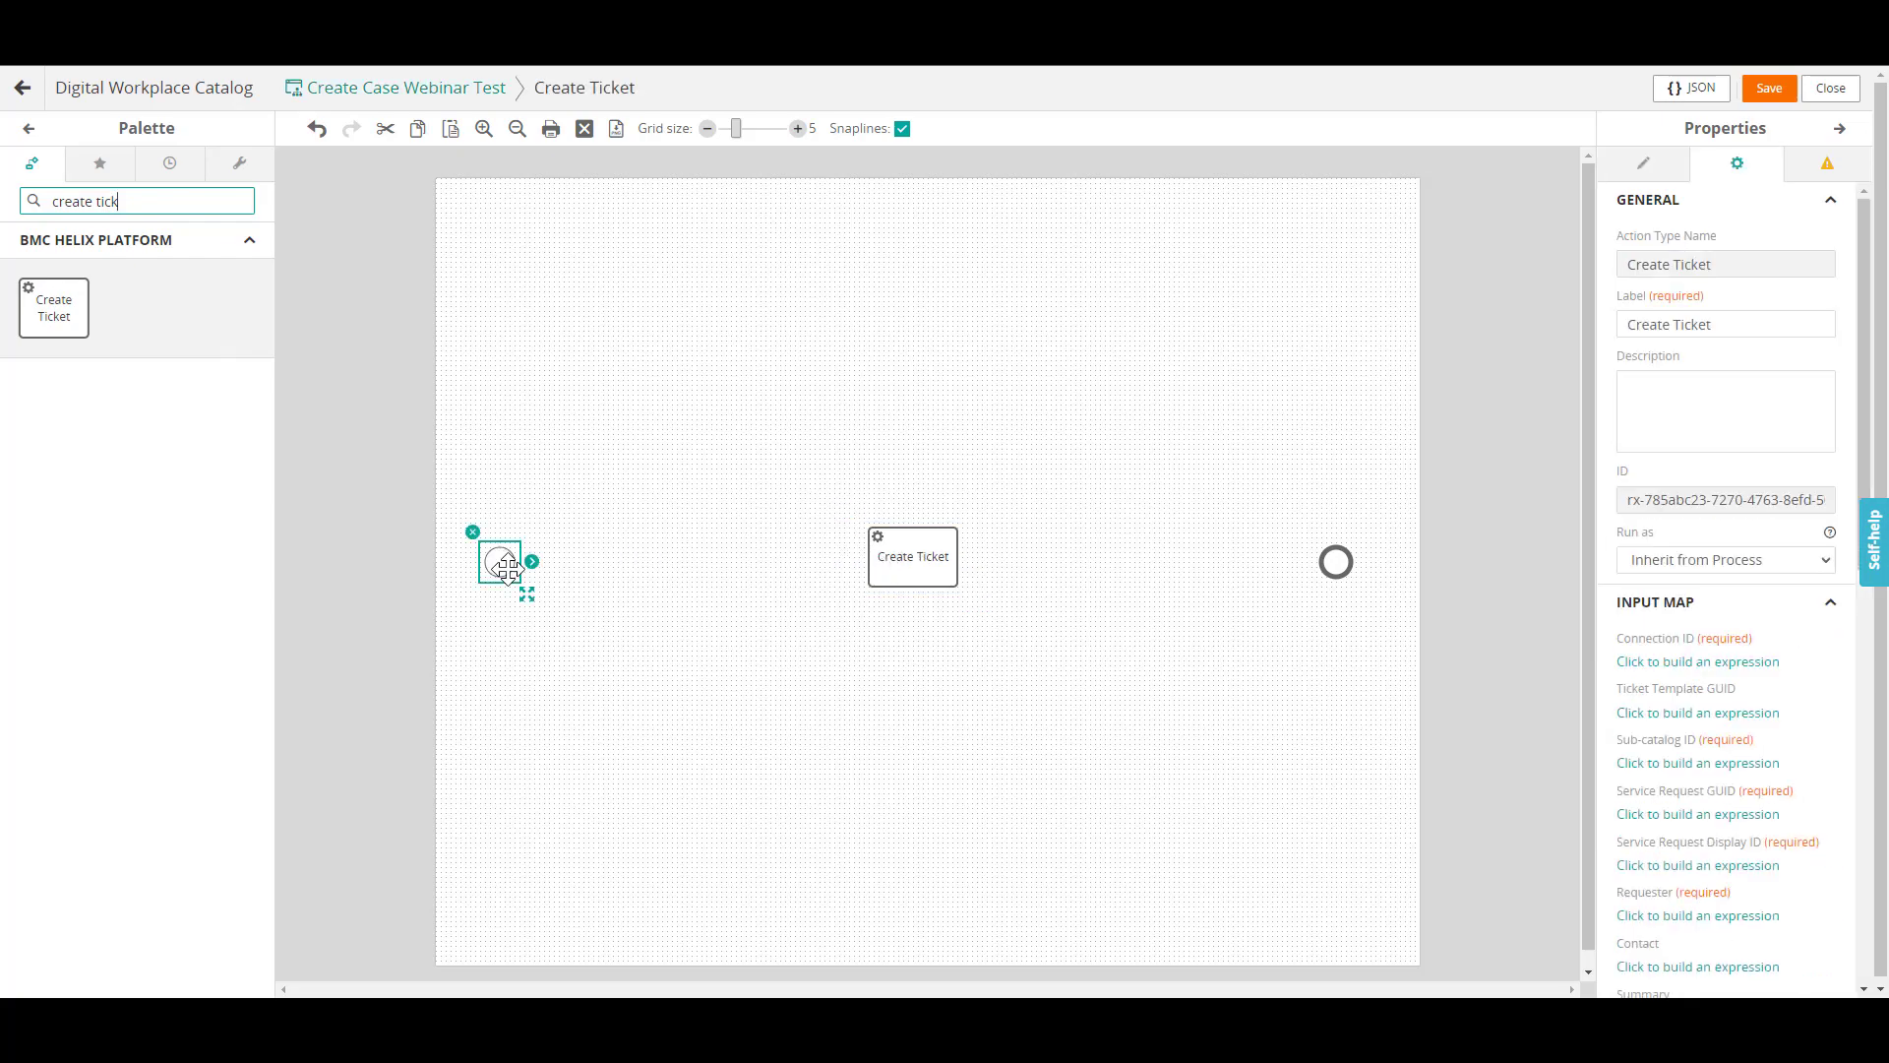
left_click_drag(532, 561, 1336, 560)
left_click(936, 552)
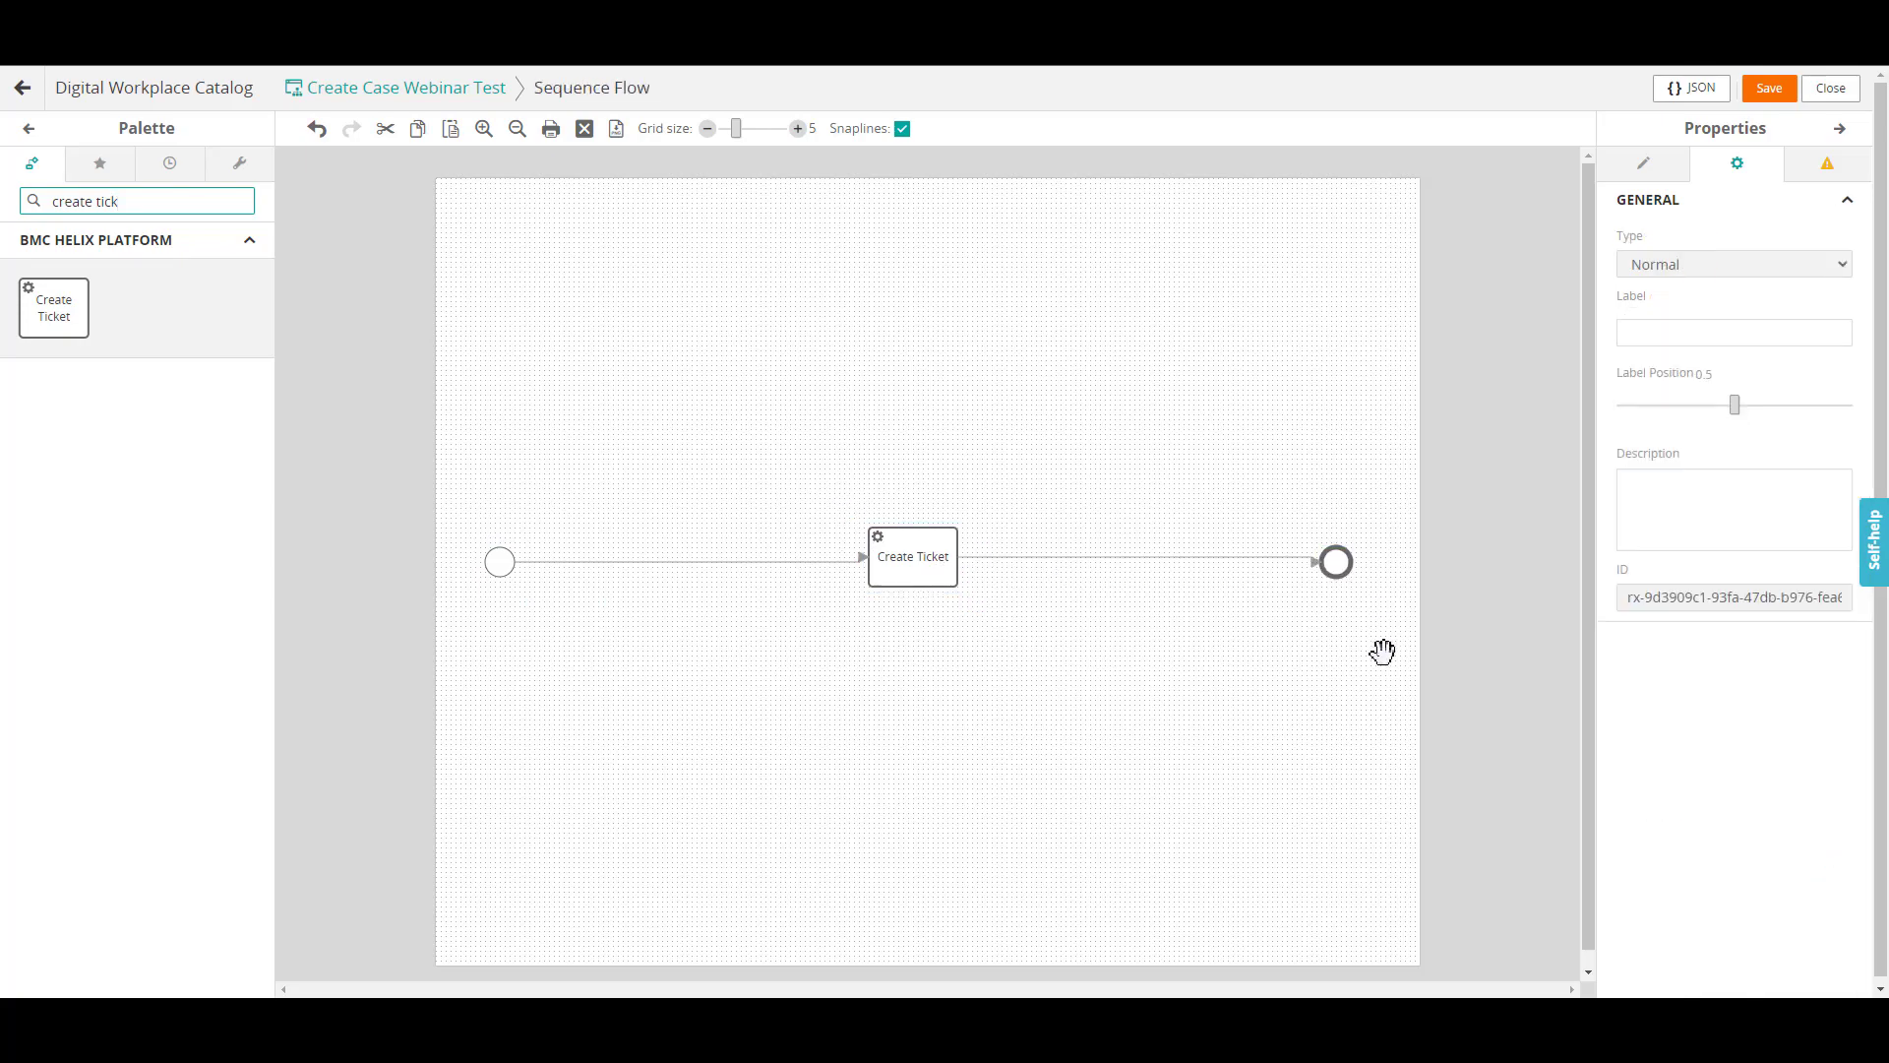
Add a text input variable named Summary to the Create Case Webinar Test process.
left_click(915, 551)
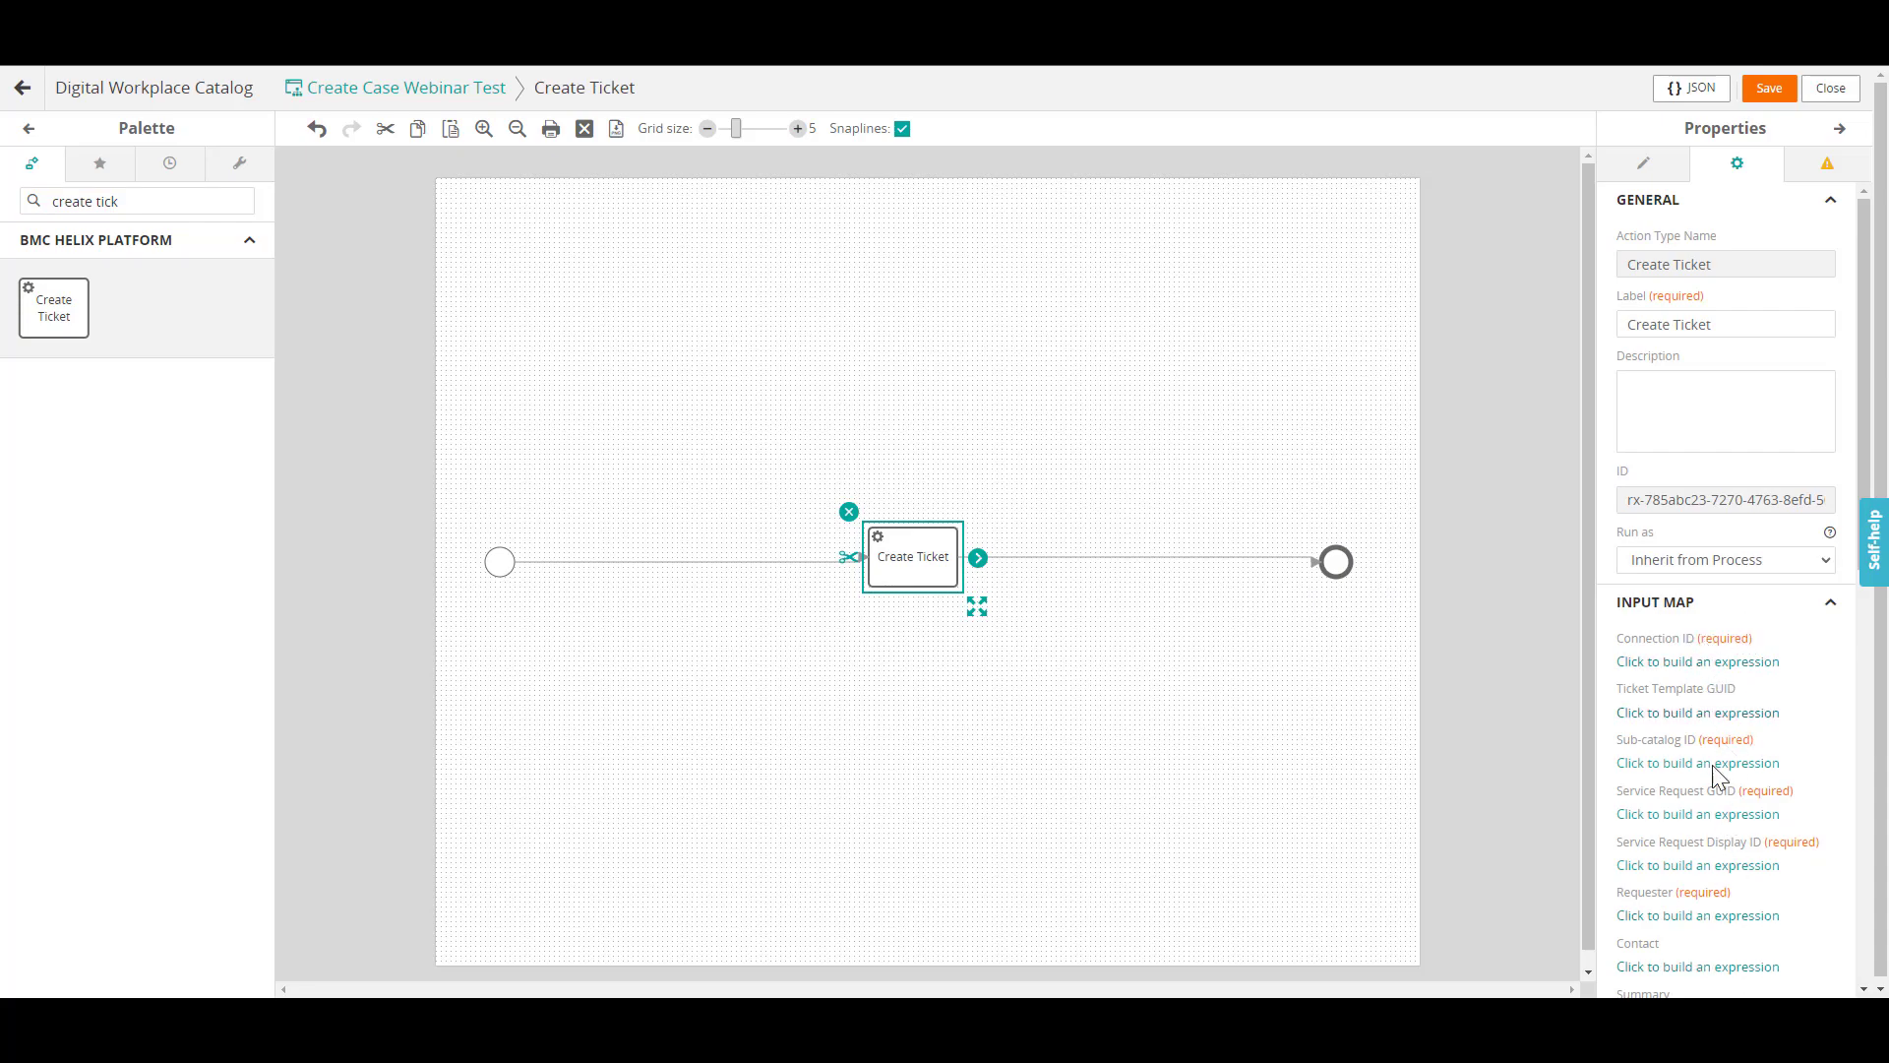
left_click(1641, 164)
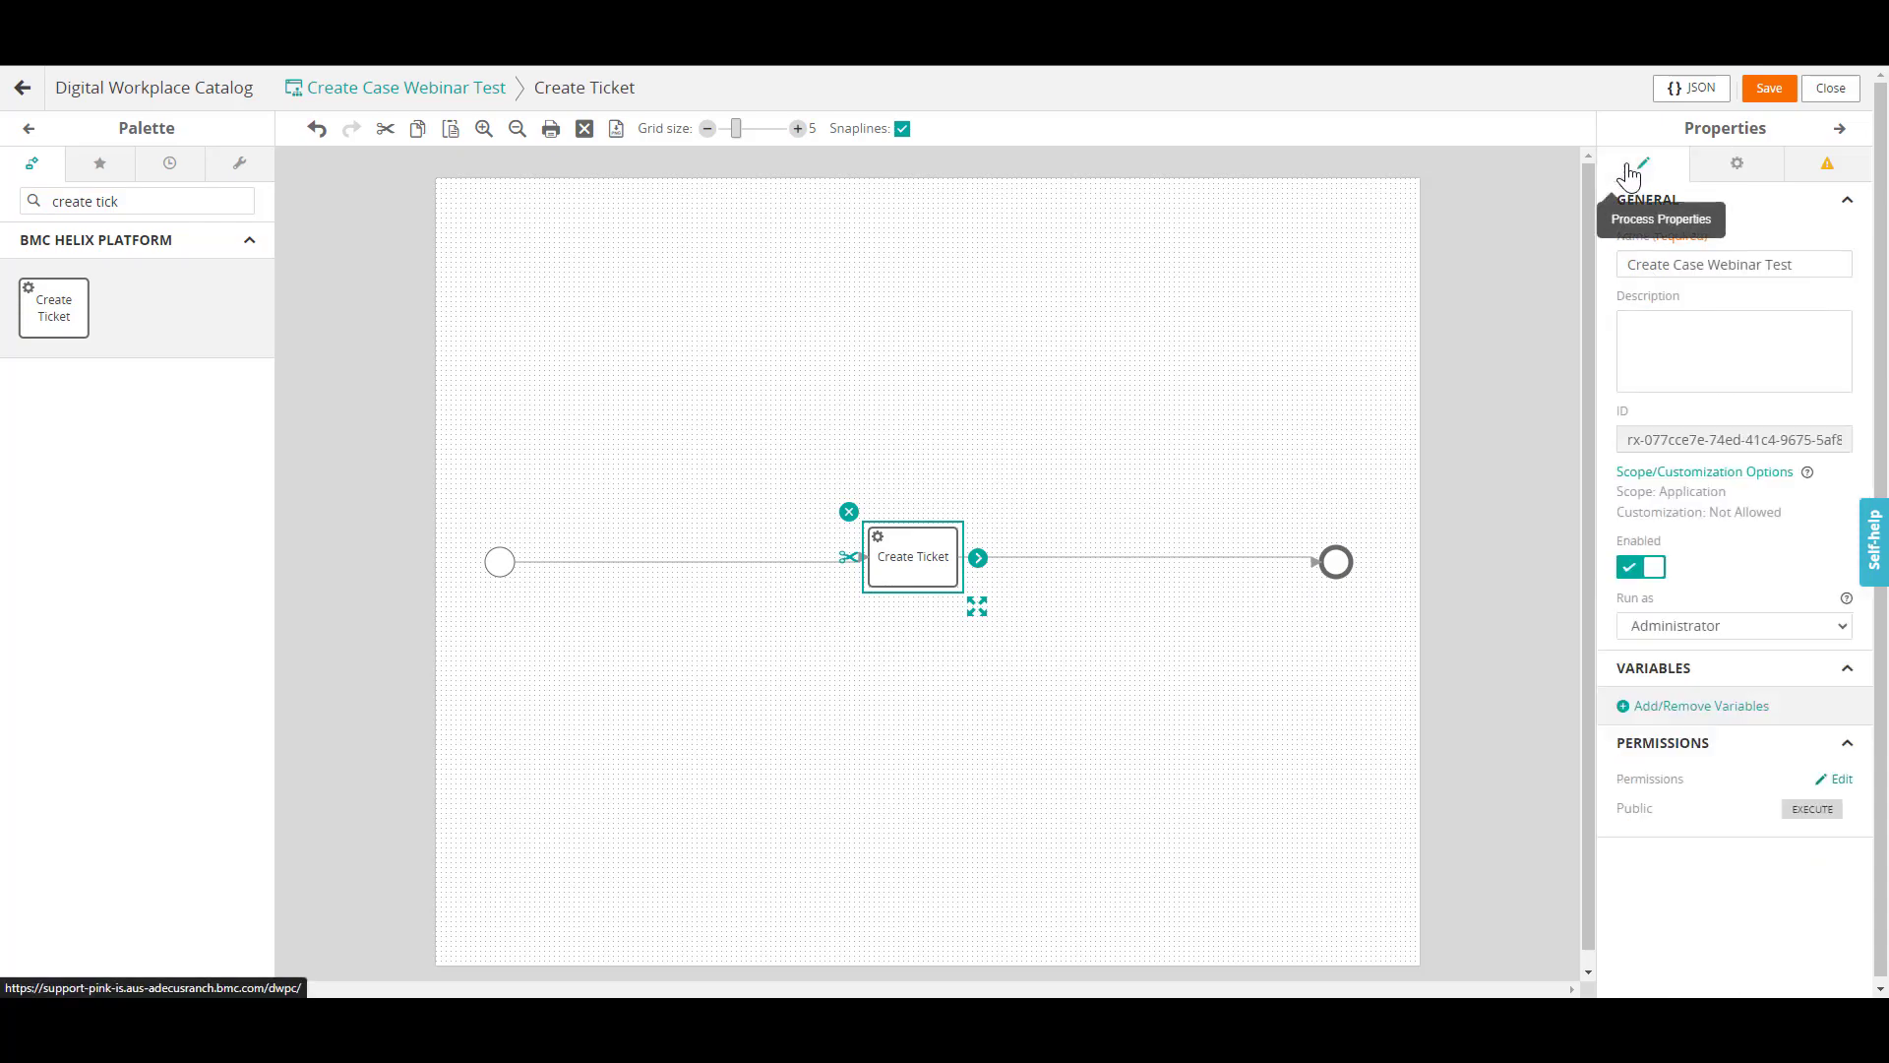
left_click(1709, 707)
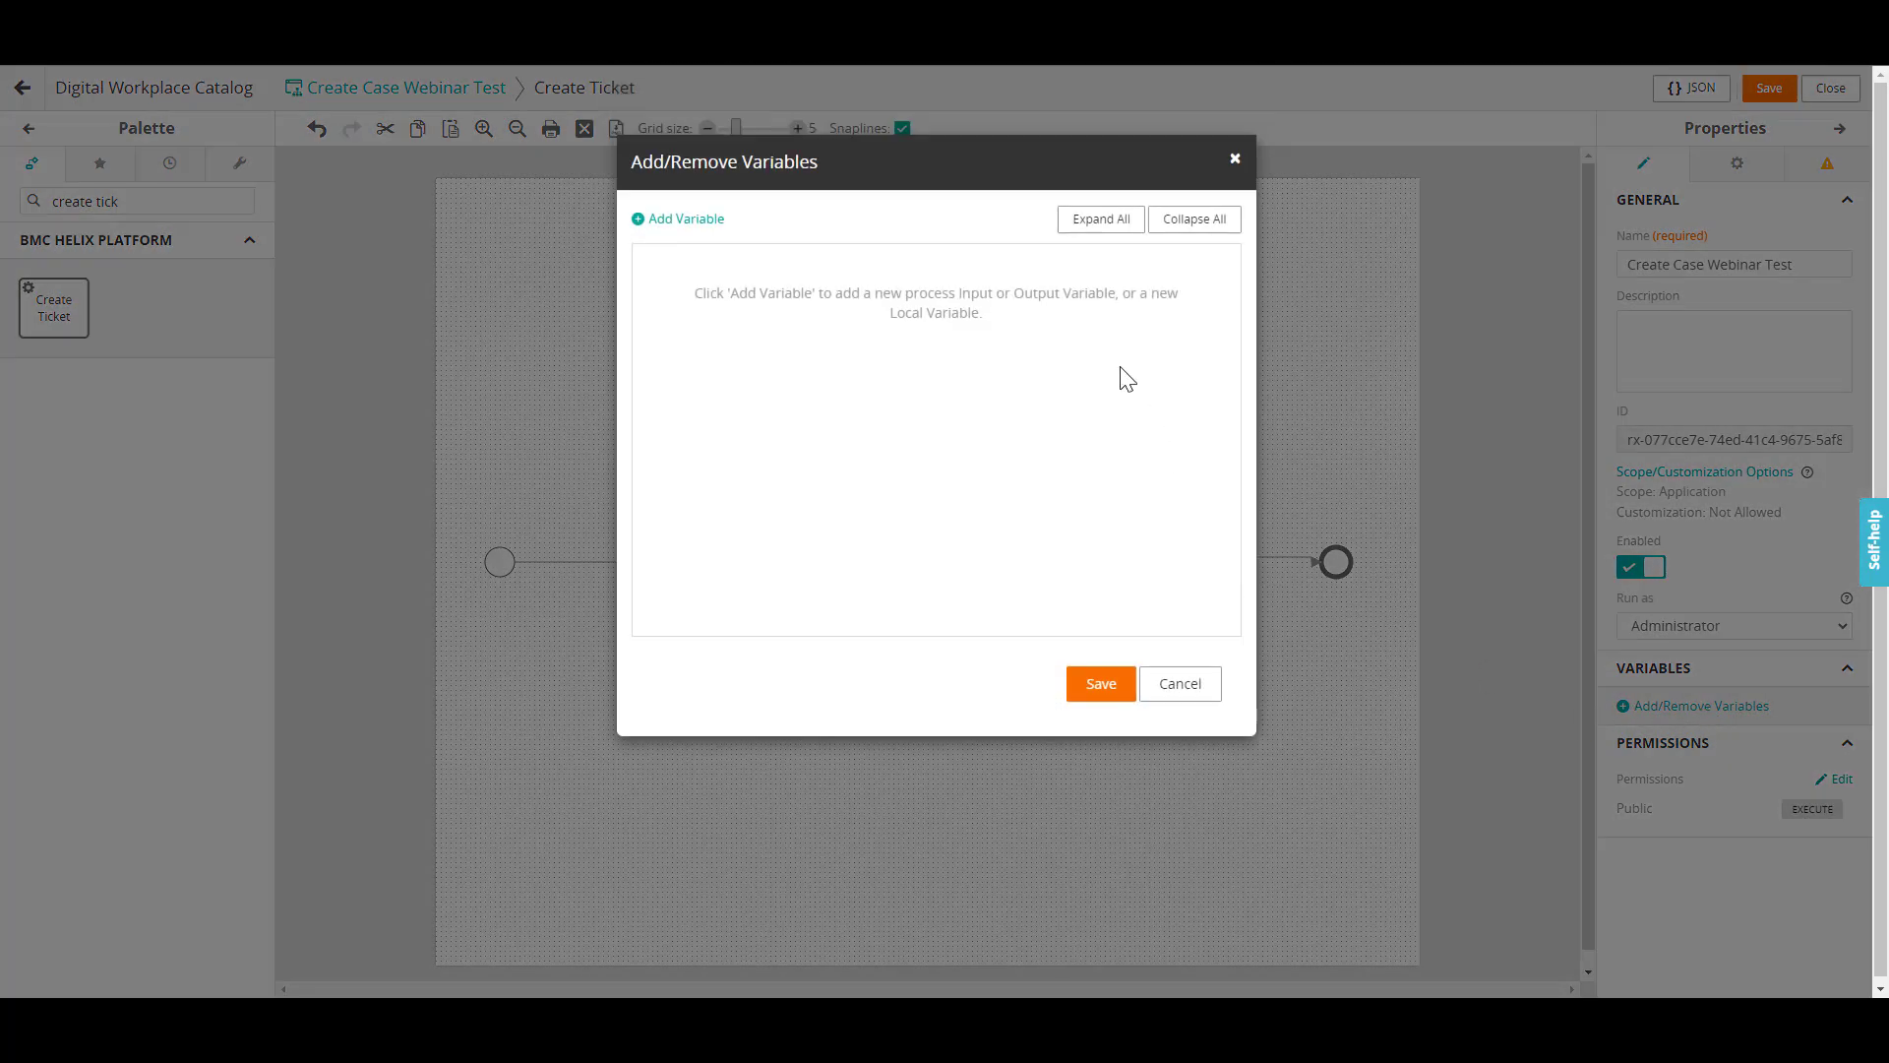
left_click(688, 219)
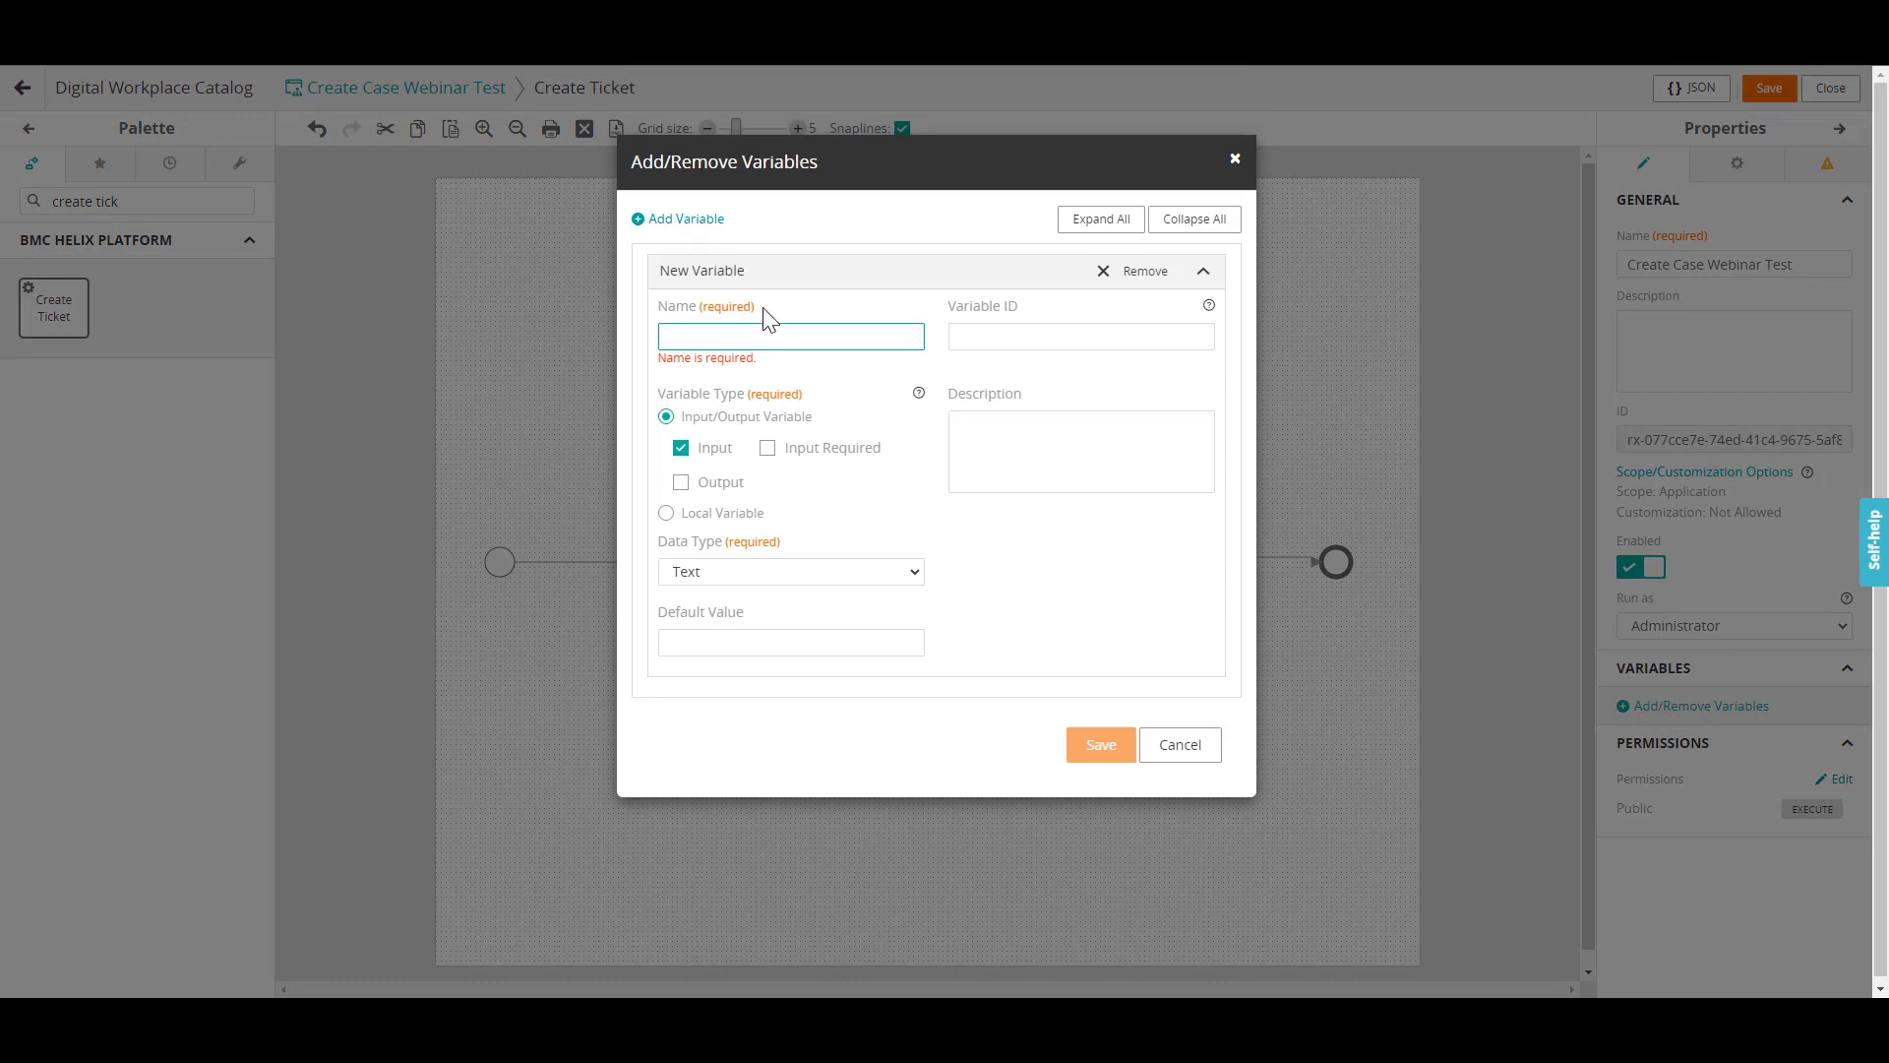
type("Summary")
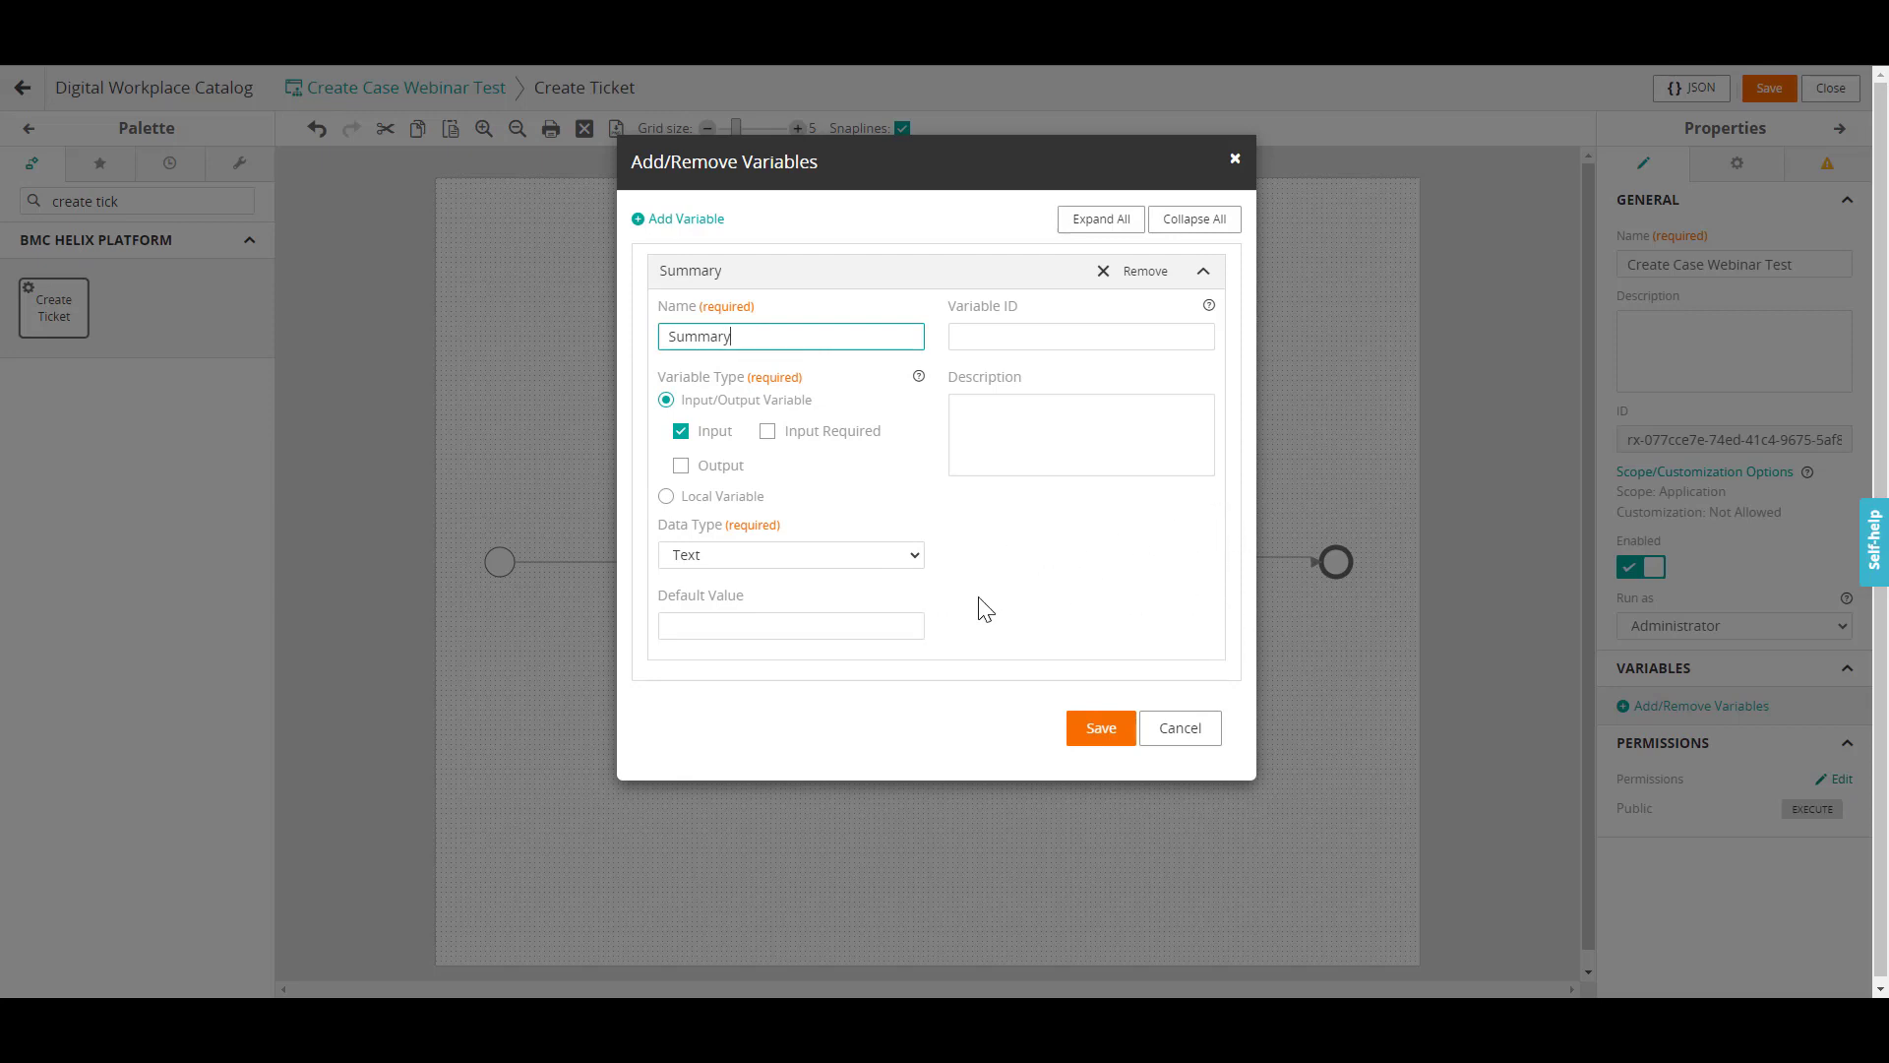
Add a second text input variable named Template ID to the process variables.
left_click(694, 218)
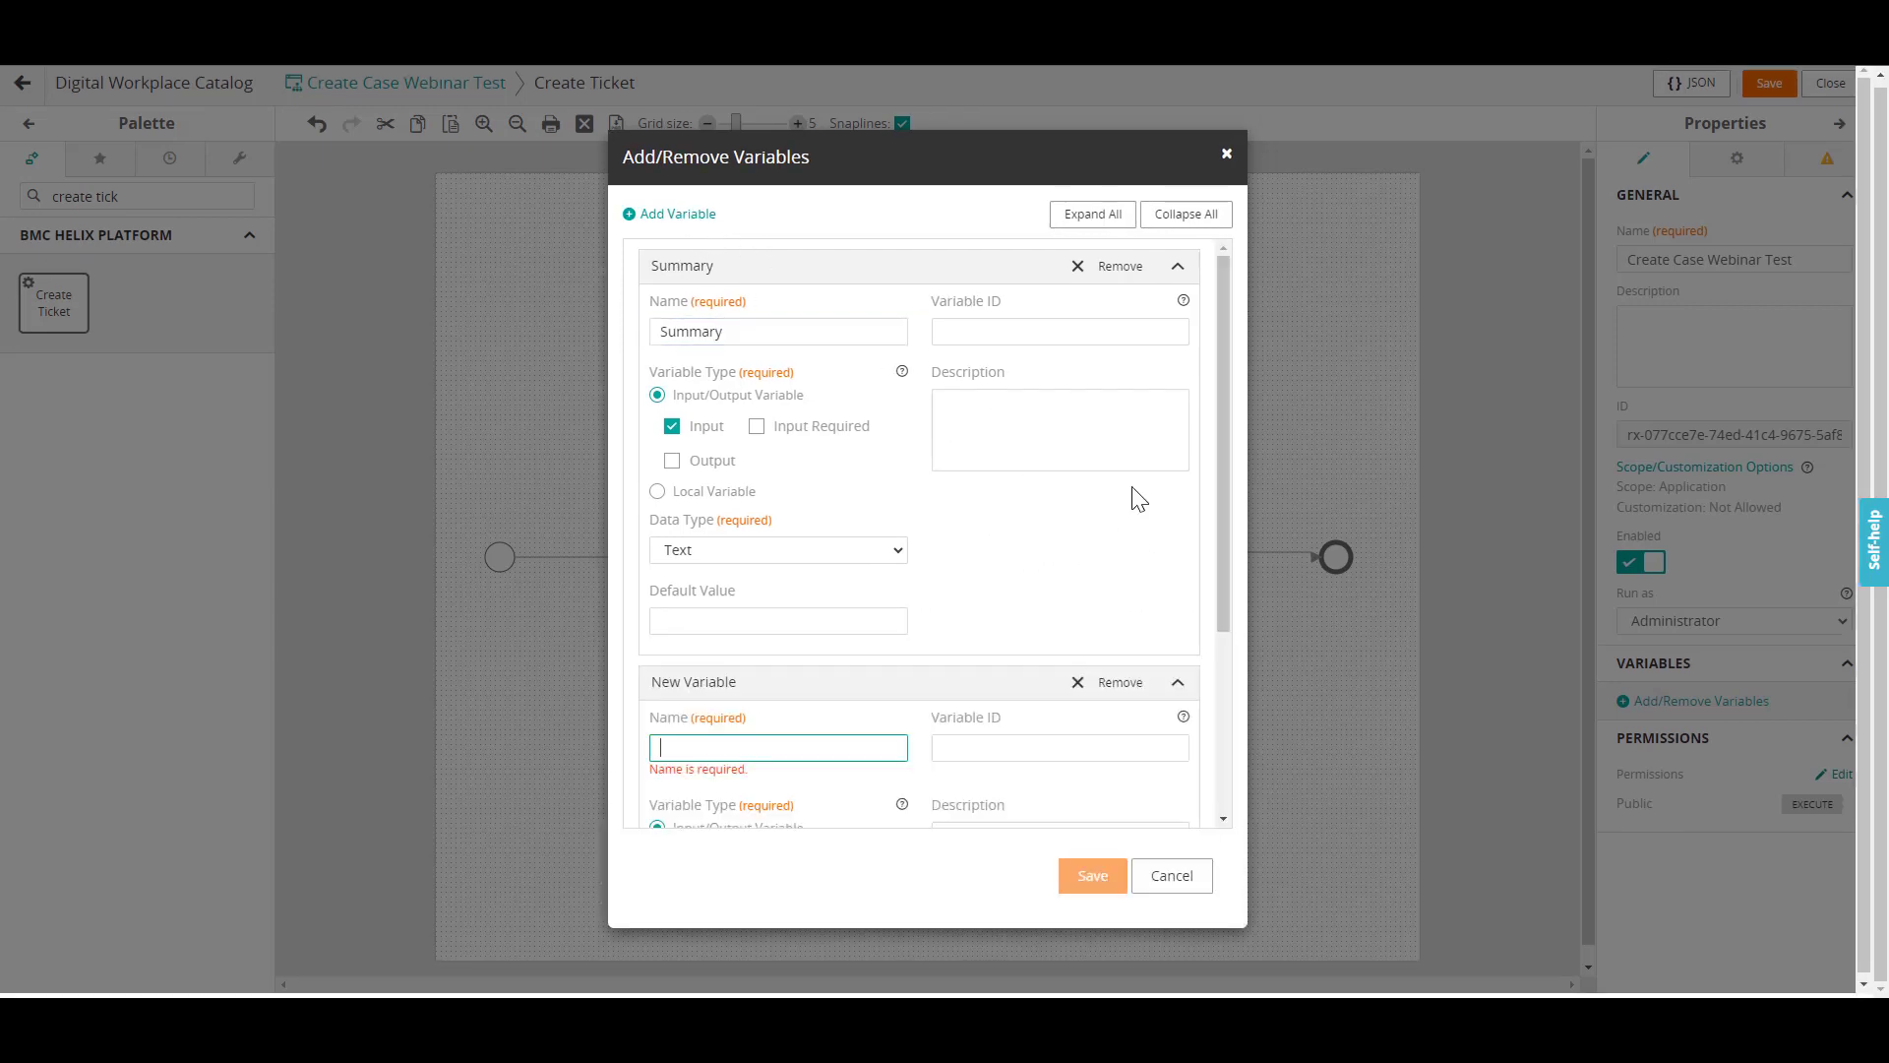
left_click_drag(1219, 397, 1222, 537)
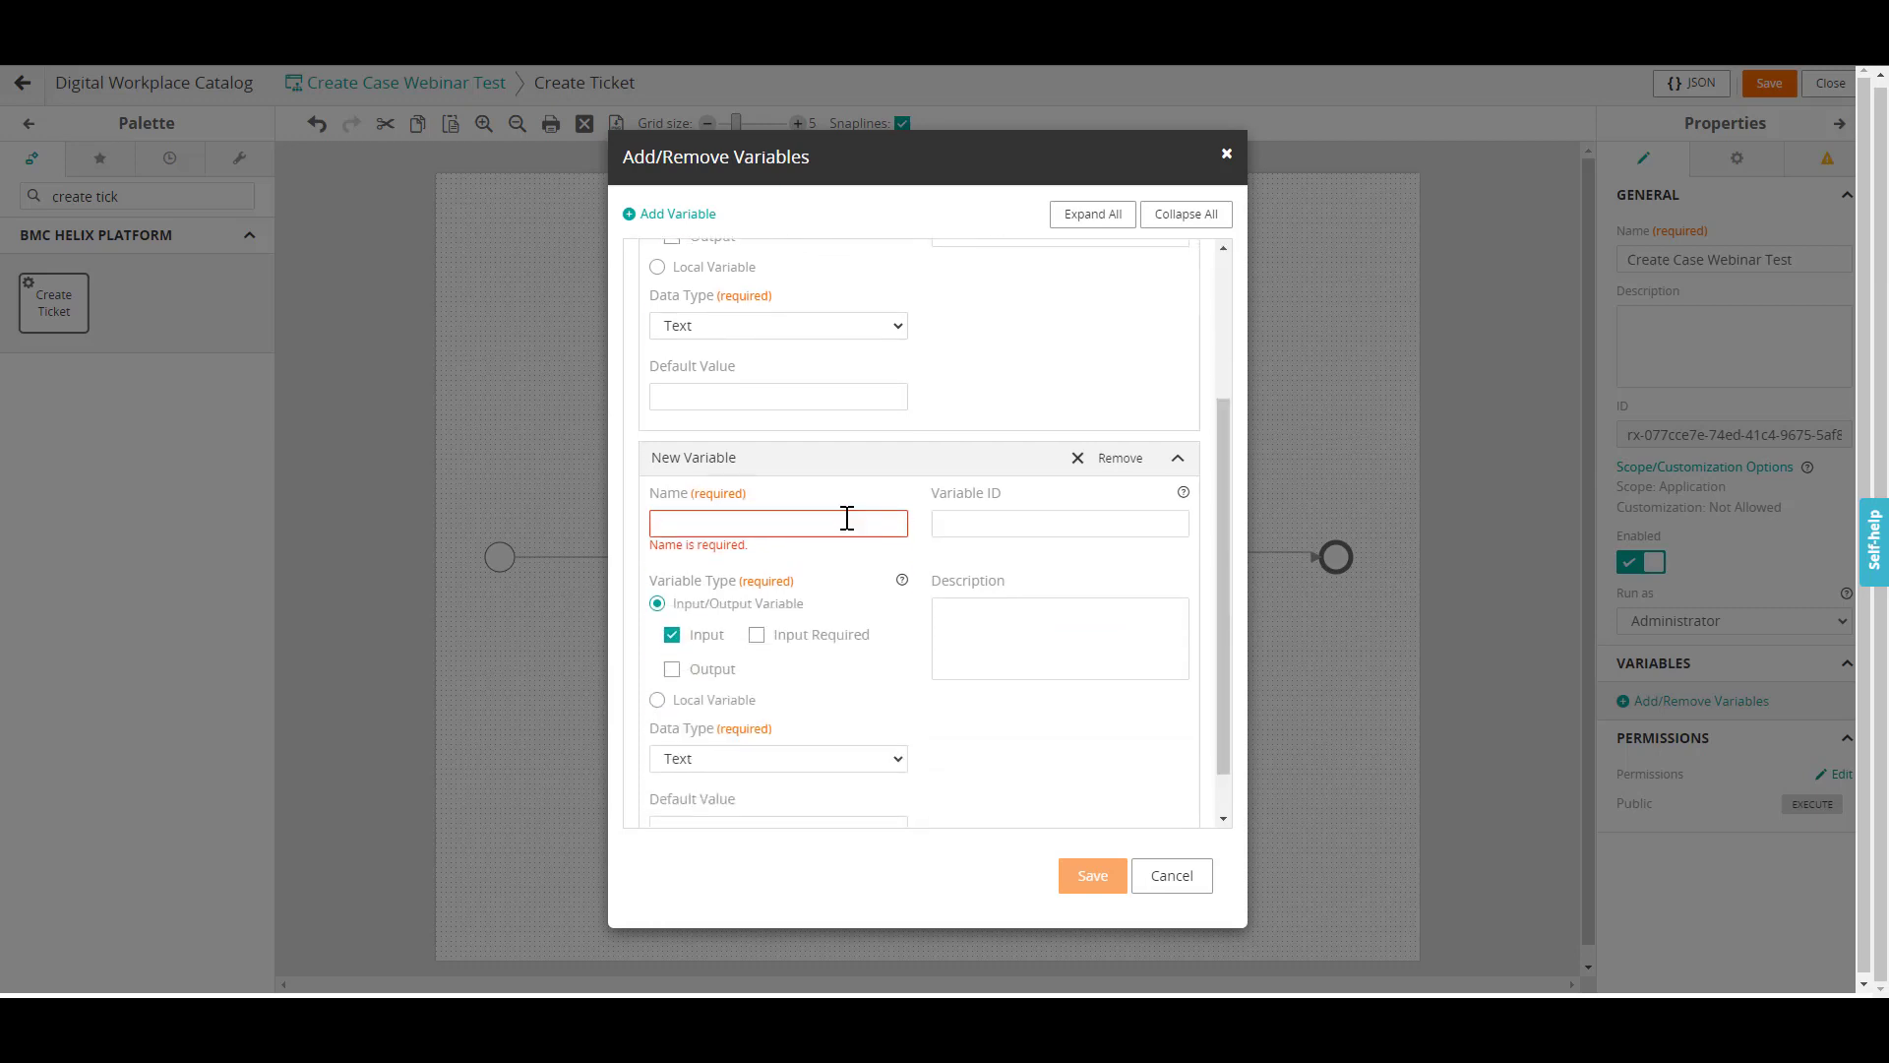
left_click(847, 519)
type("Template ID")
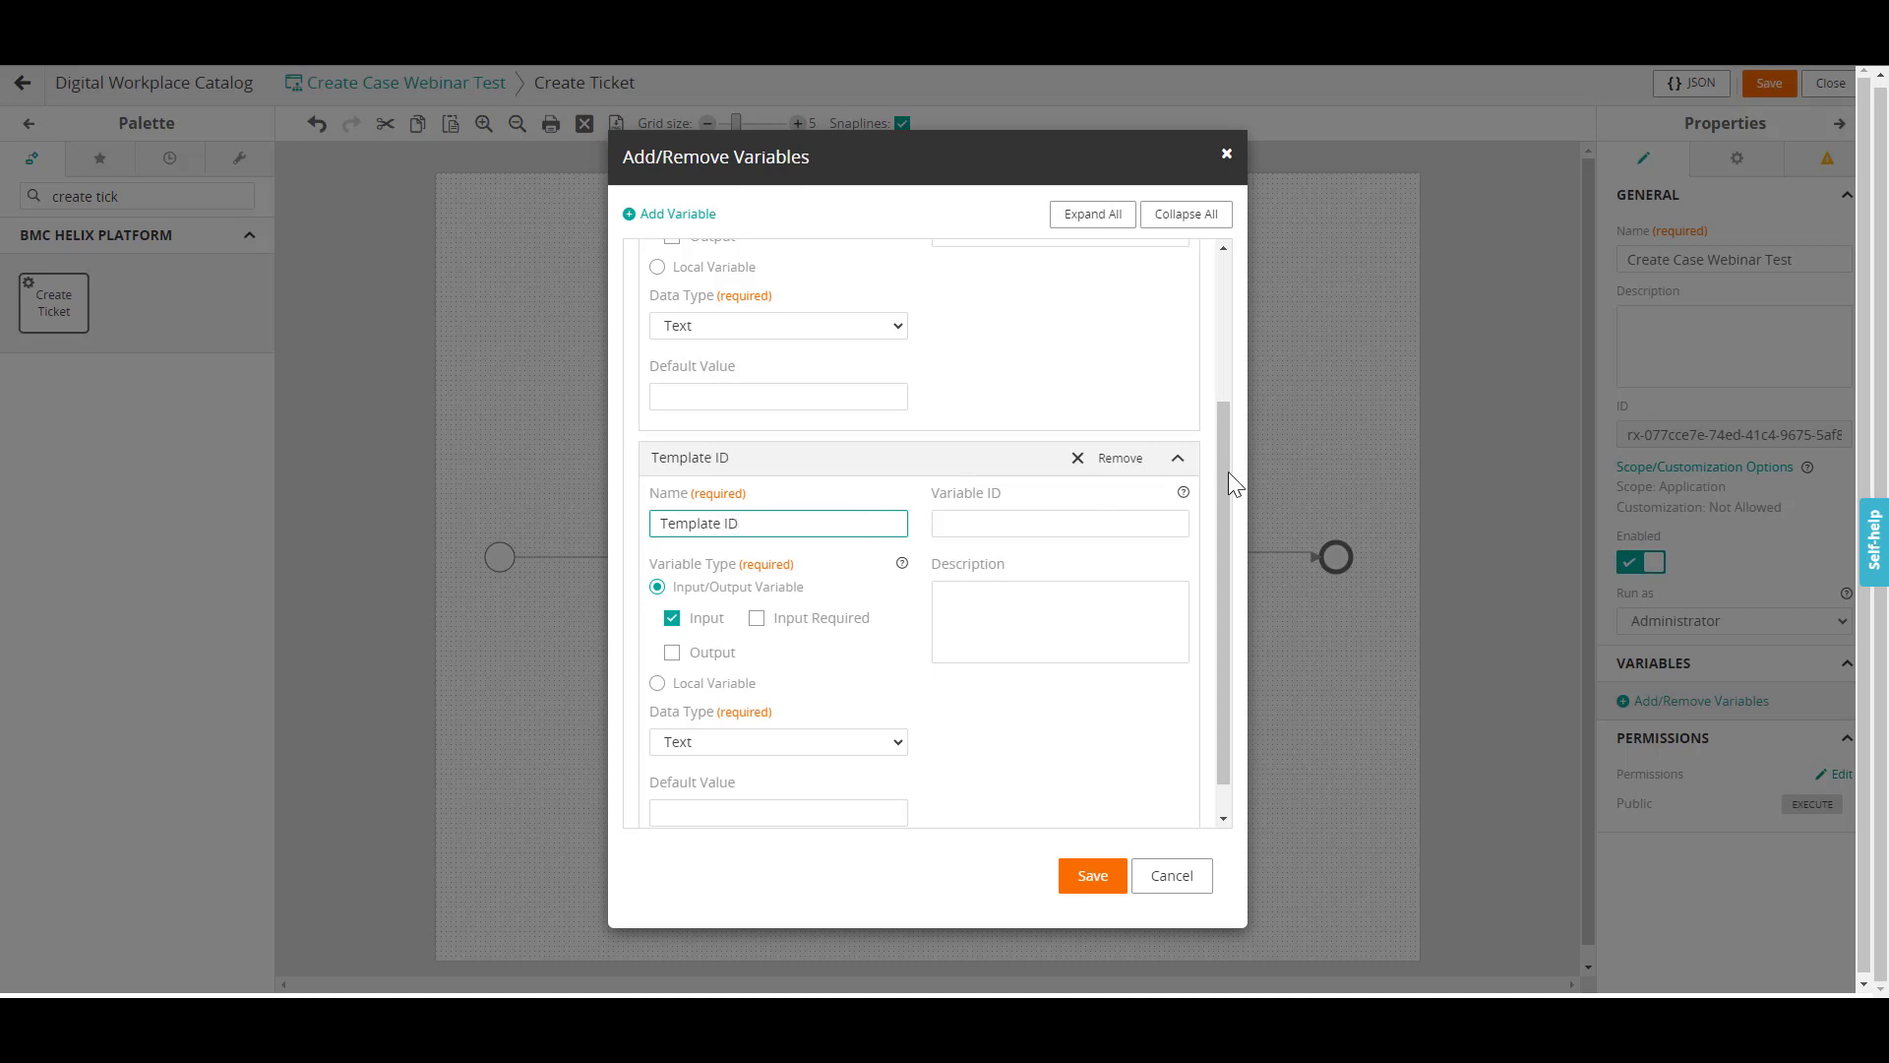
Add an input variable named SB Context with data type Service Broker Context and save the process variables.
left_click_drag(1228, 472, 1215, 683)
left_click(668, 219)
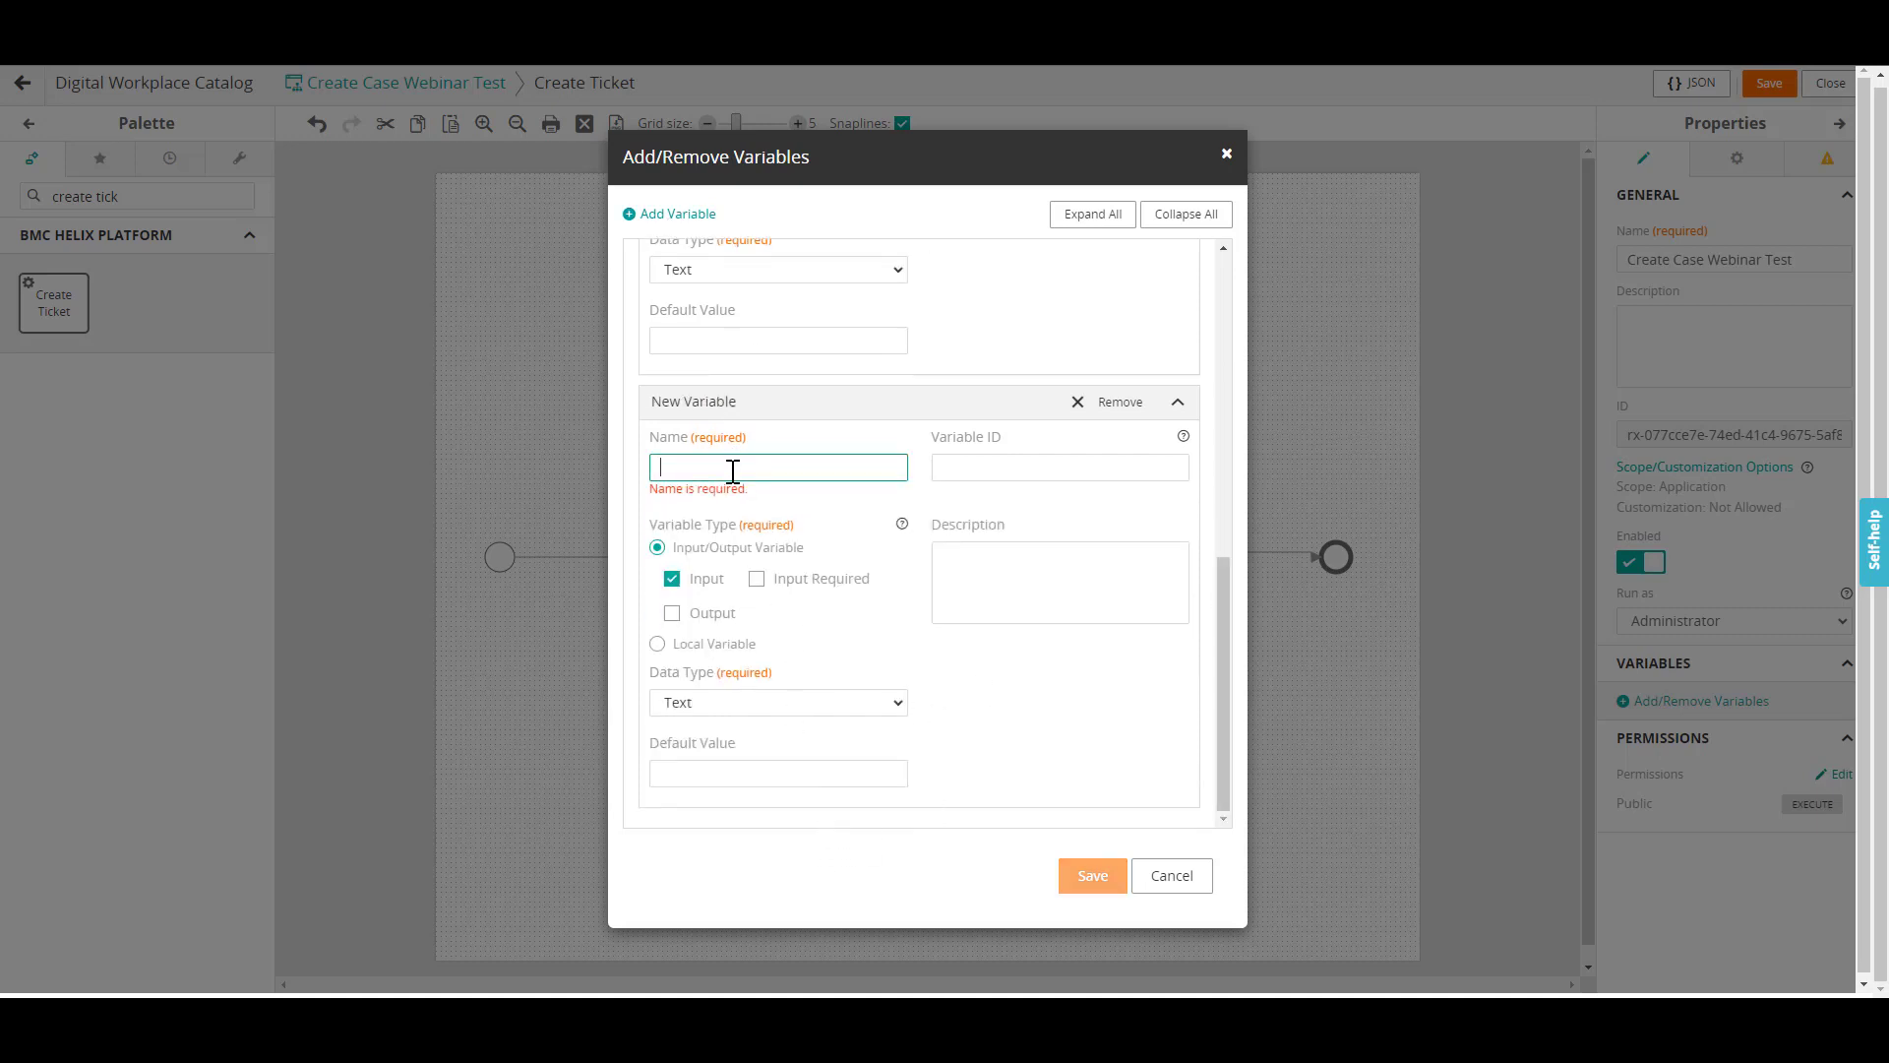
type("SB Context")
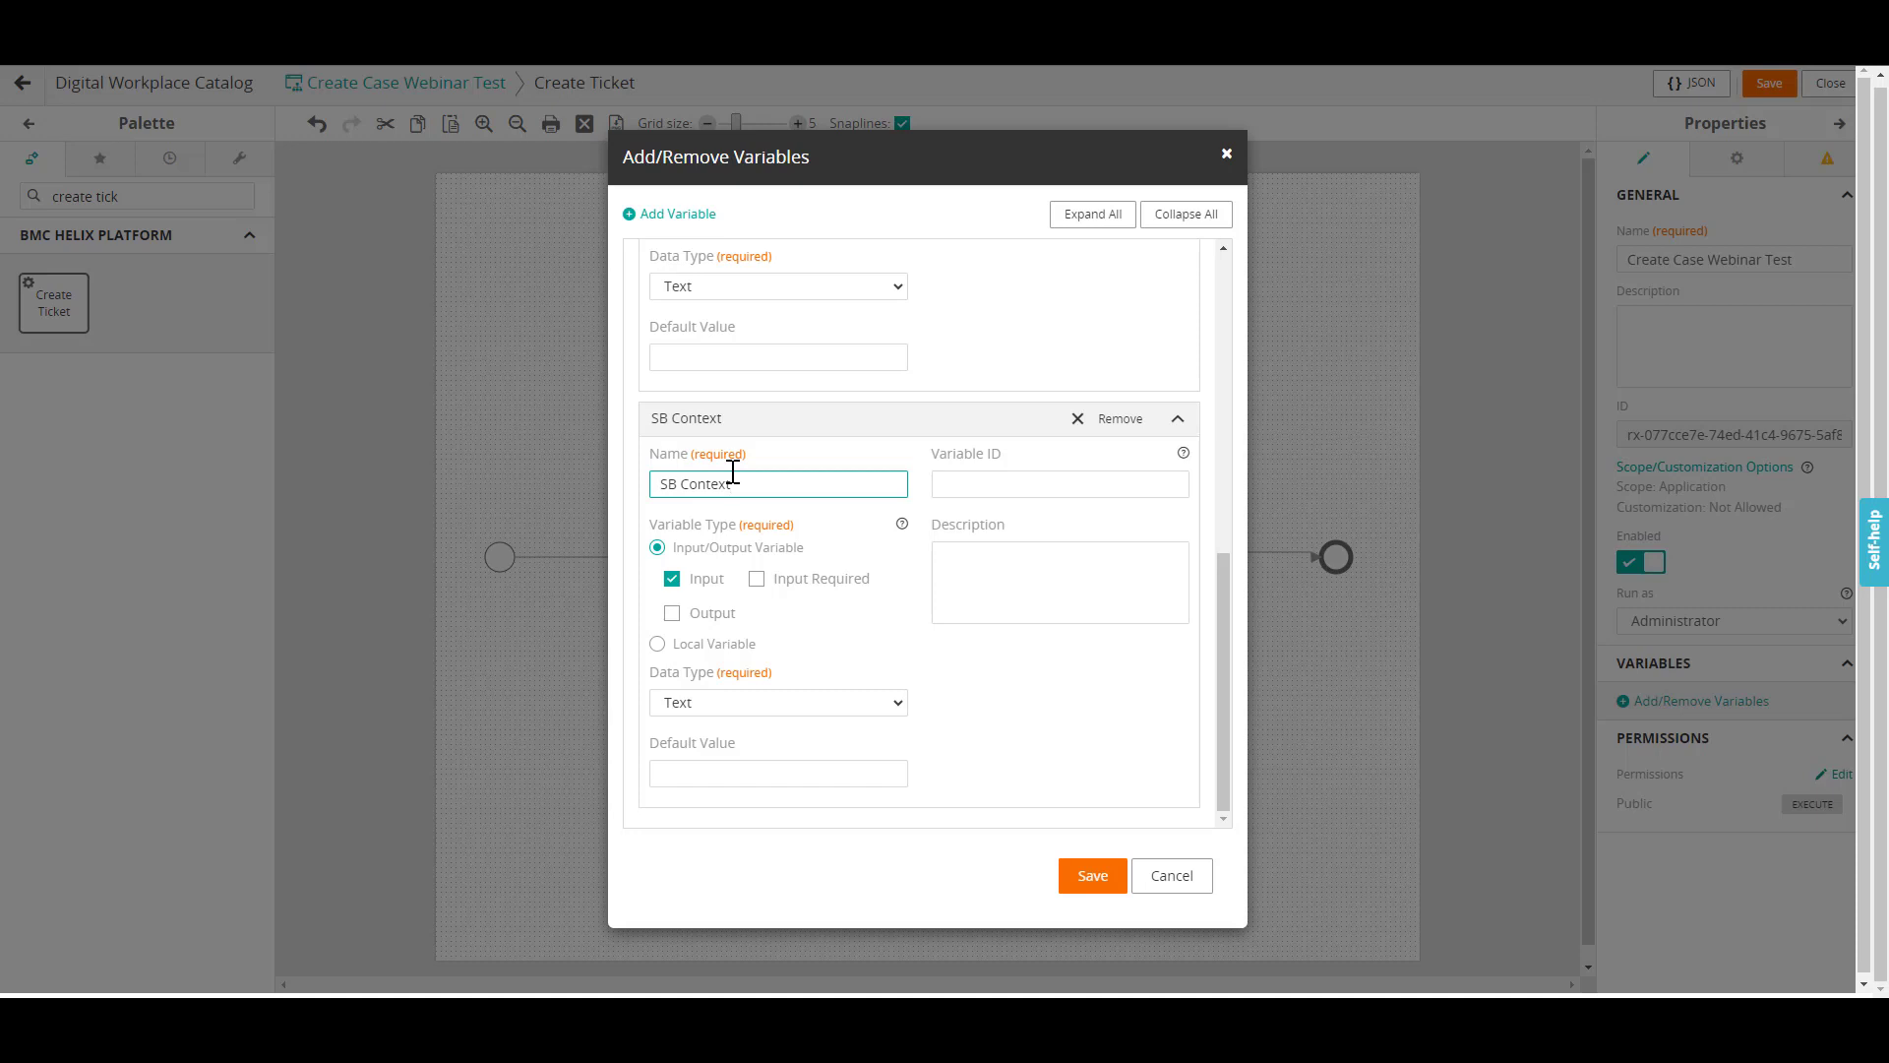
left_click(858, 707)
left_click(763, 860)
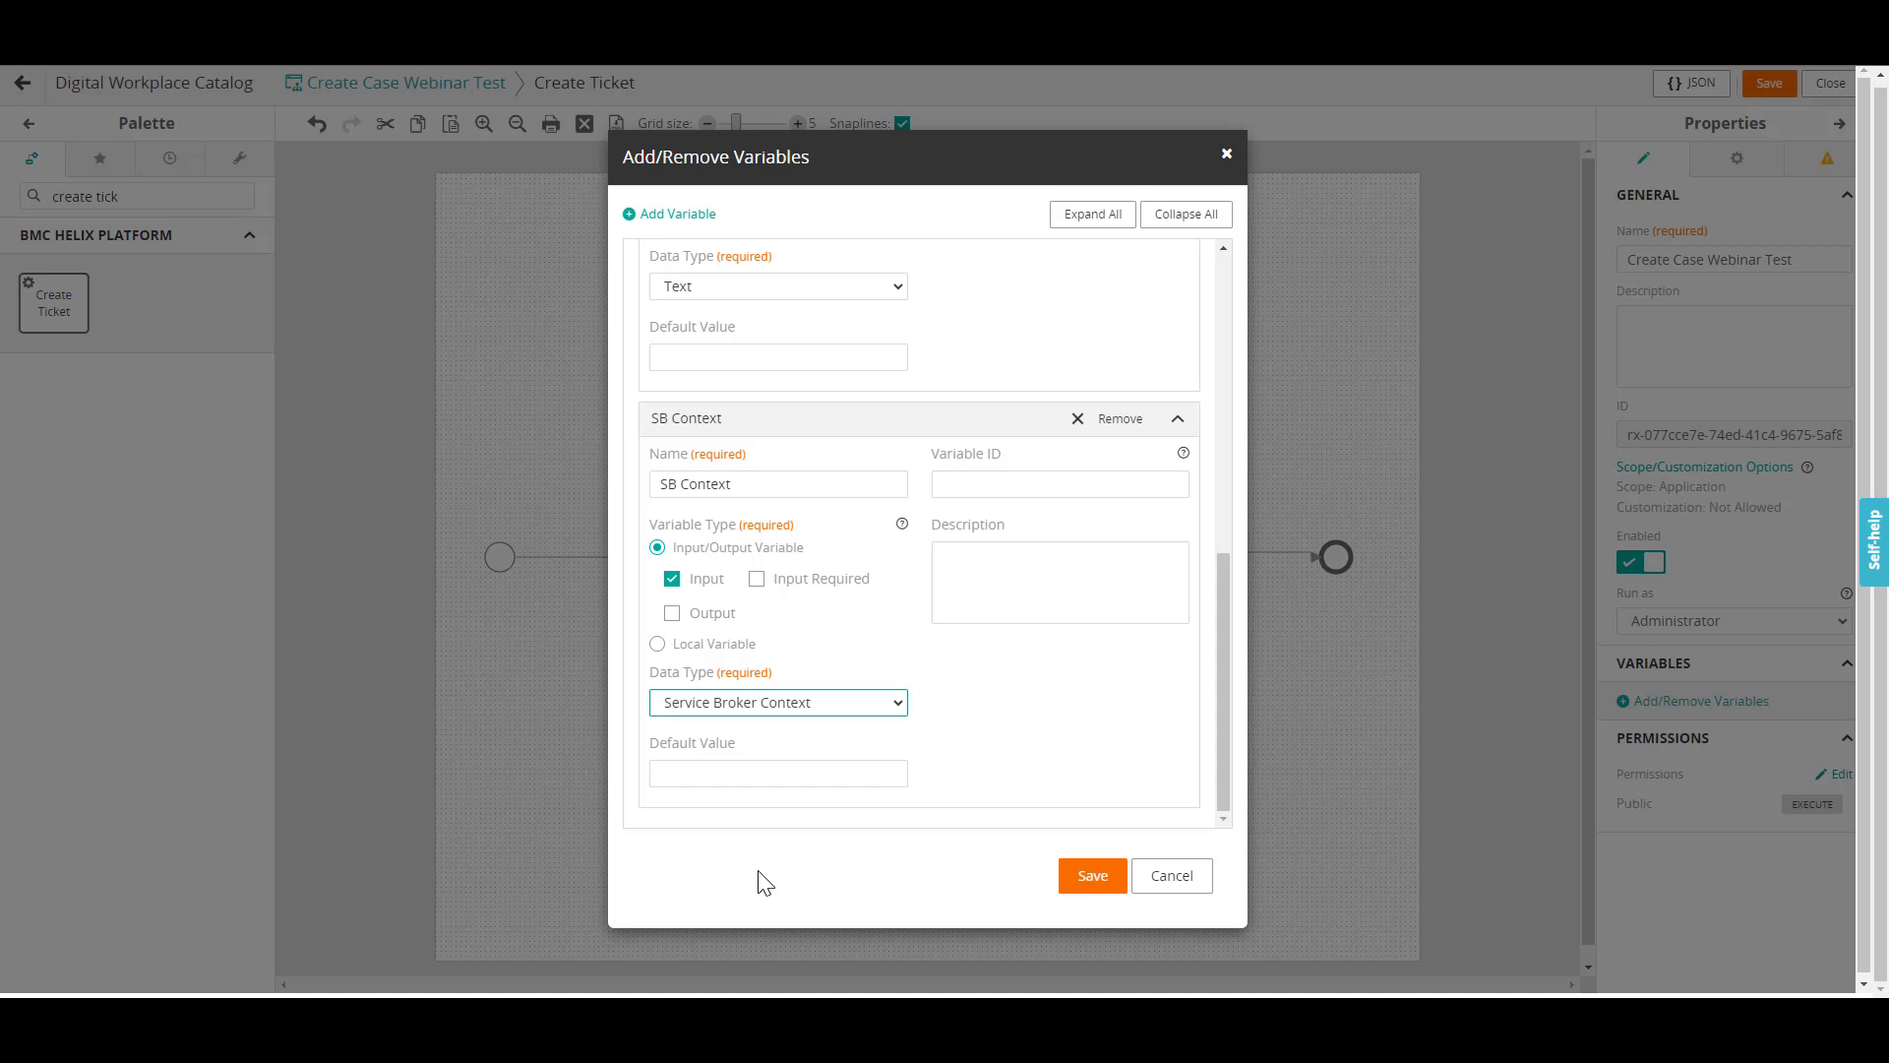
left_click(1090, 887)
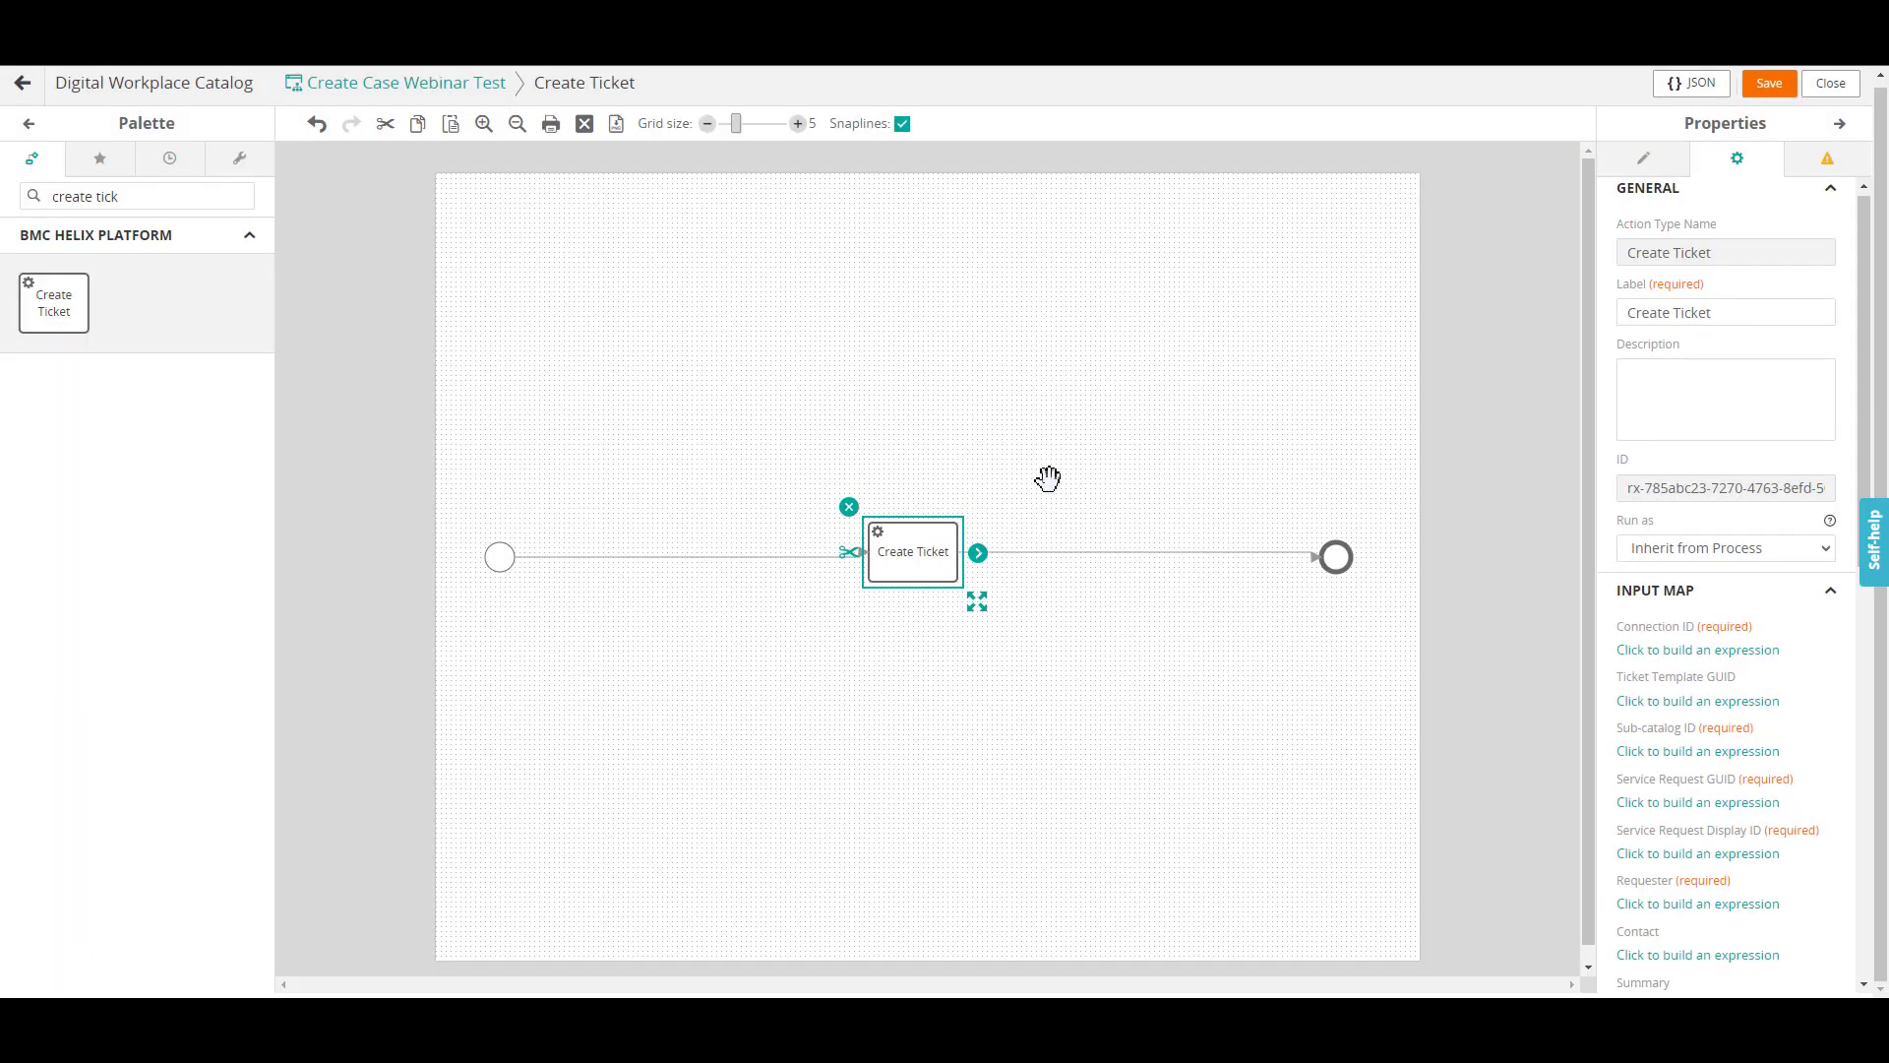
Map the Create Ticket action's Connection ID to Innovation Suite and its Ticket Template GUID to the Template ID variable.
left_click(1682, 654)
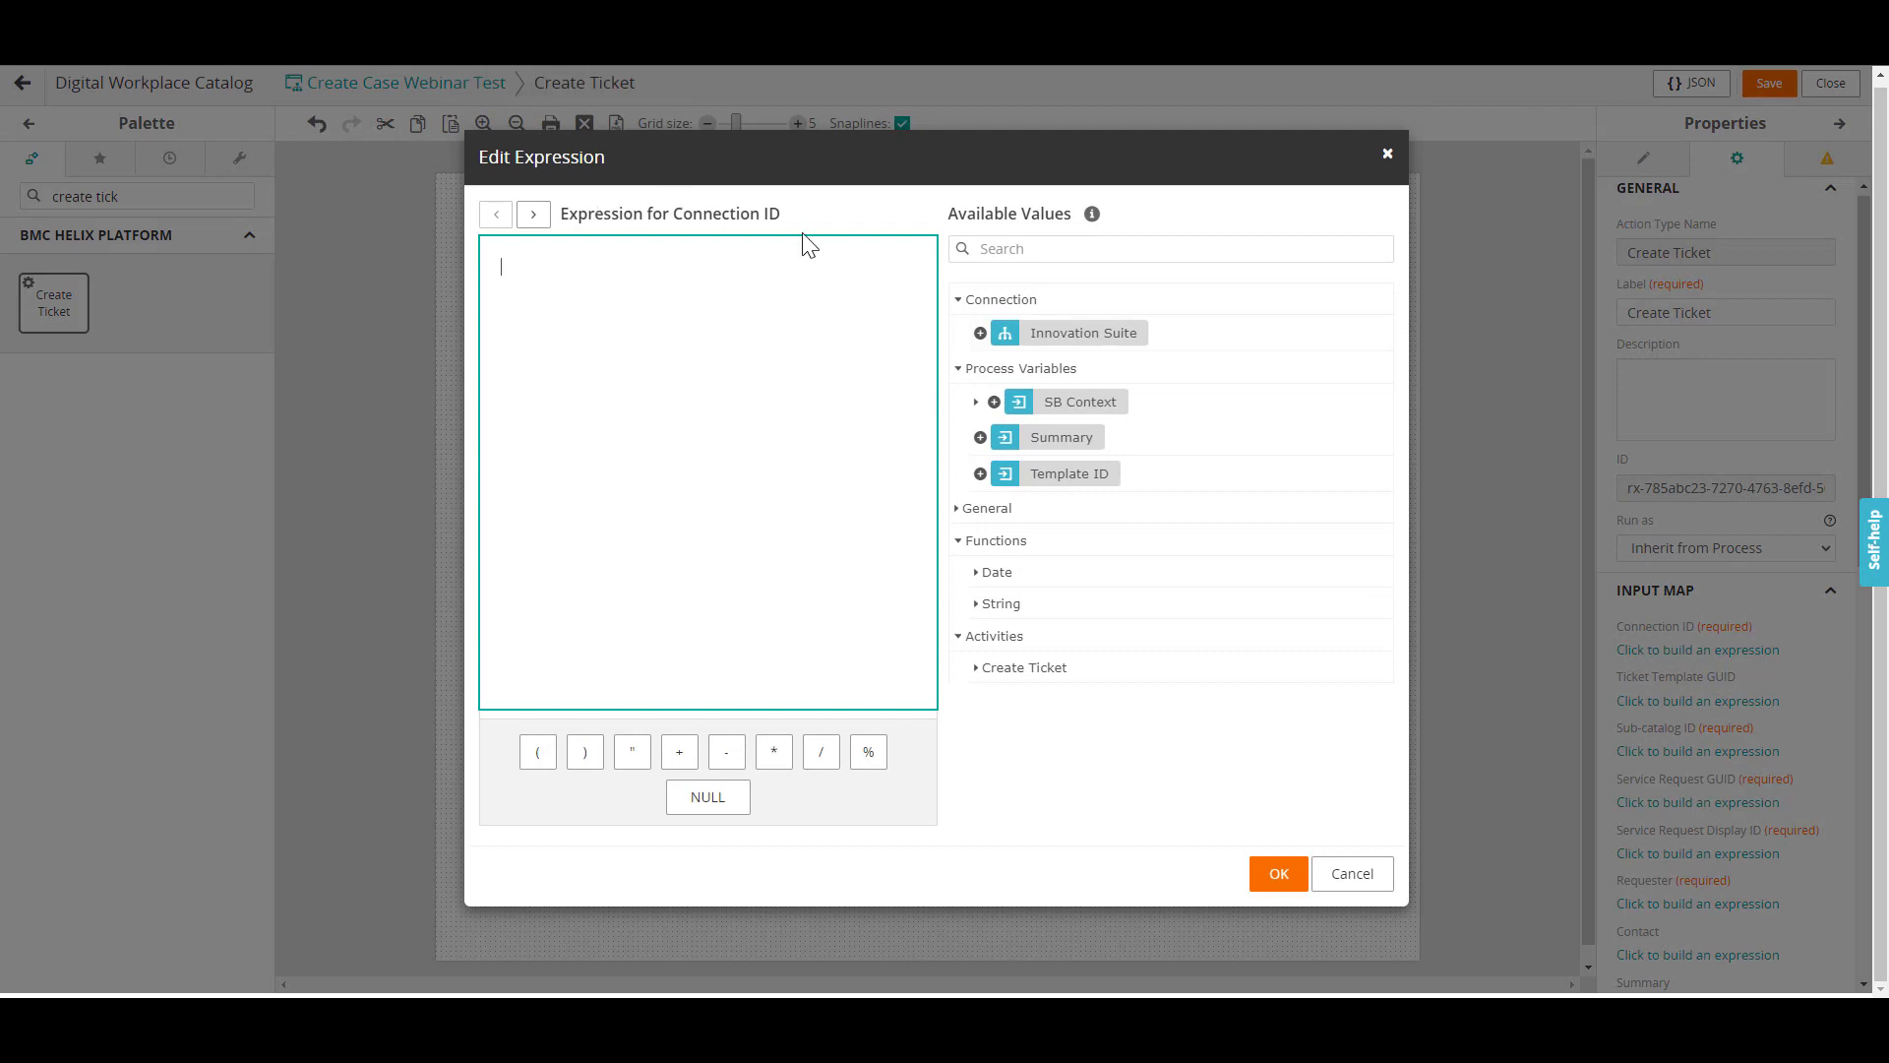
left_click(980, 333)
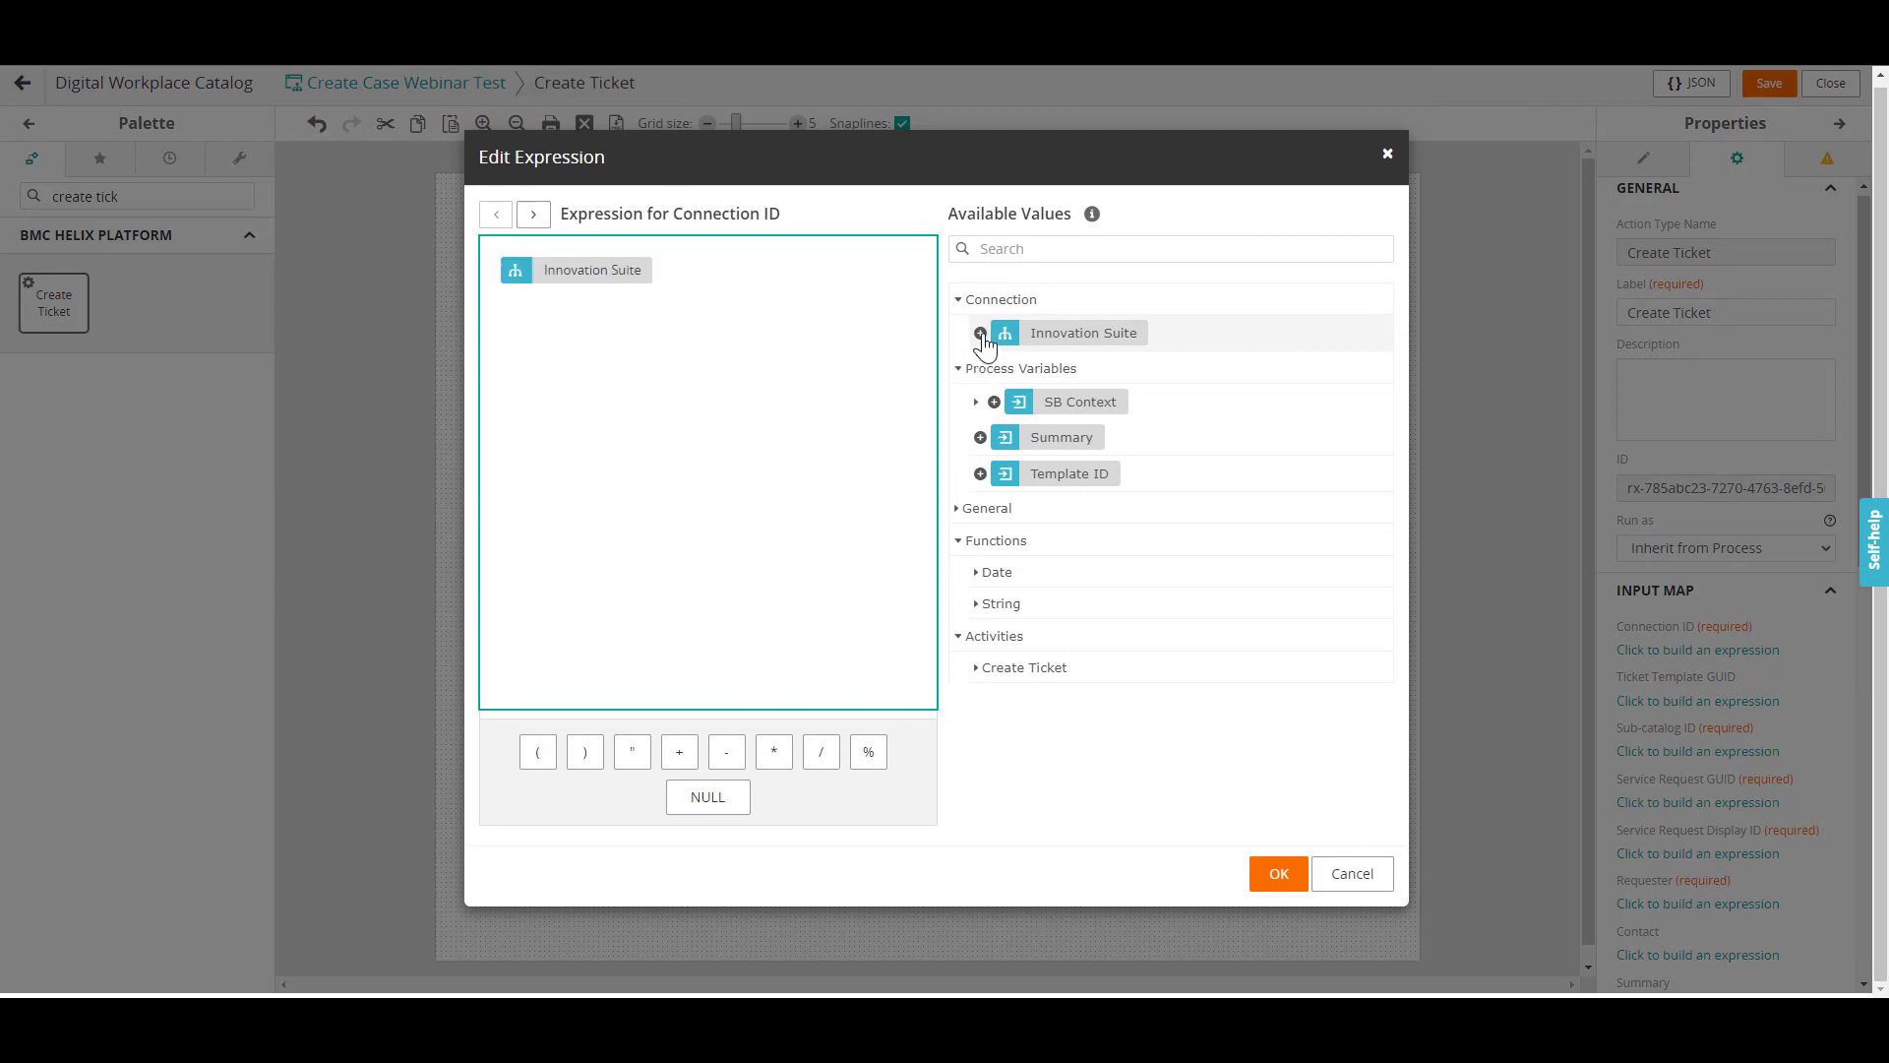
left_click(532, 216)
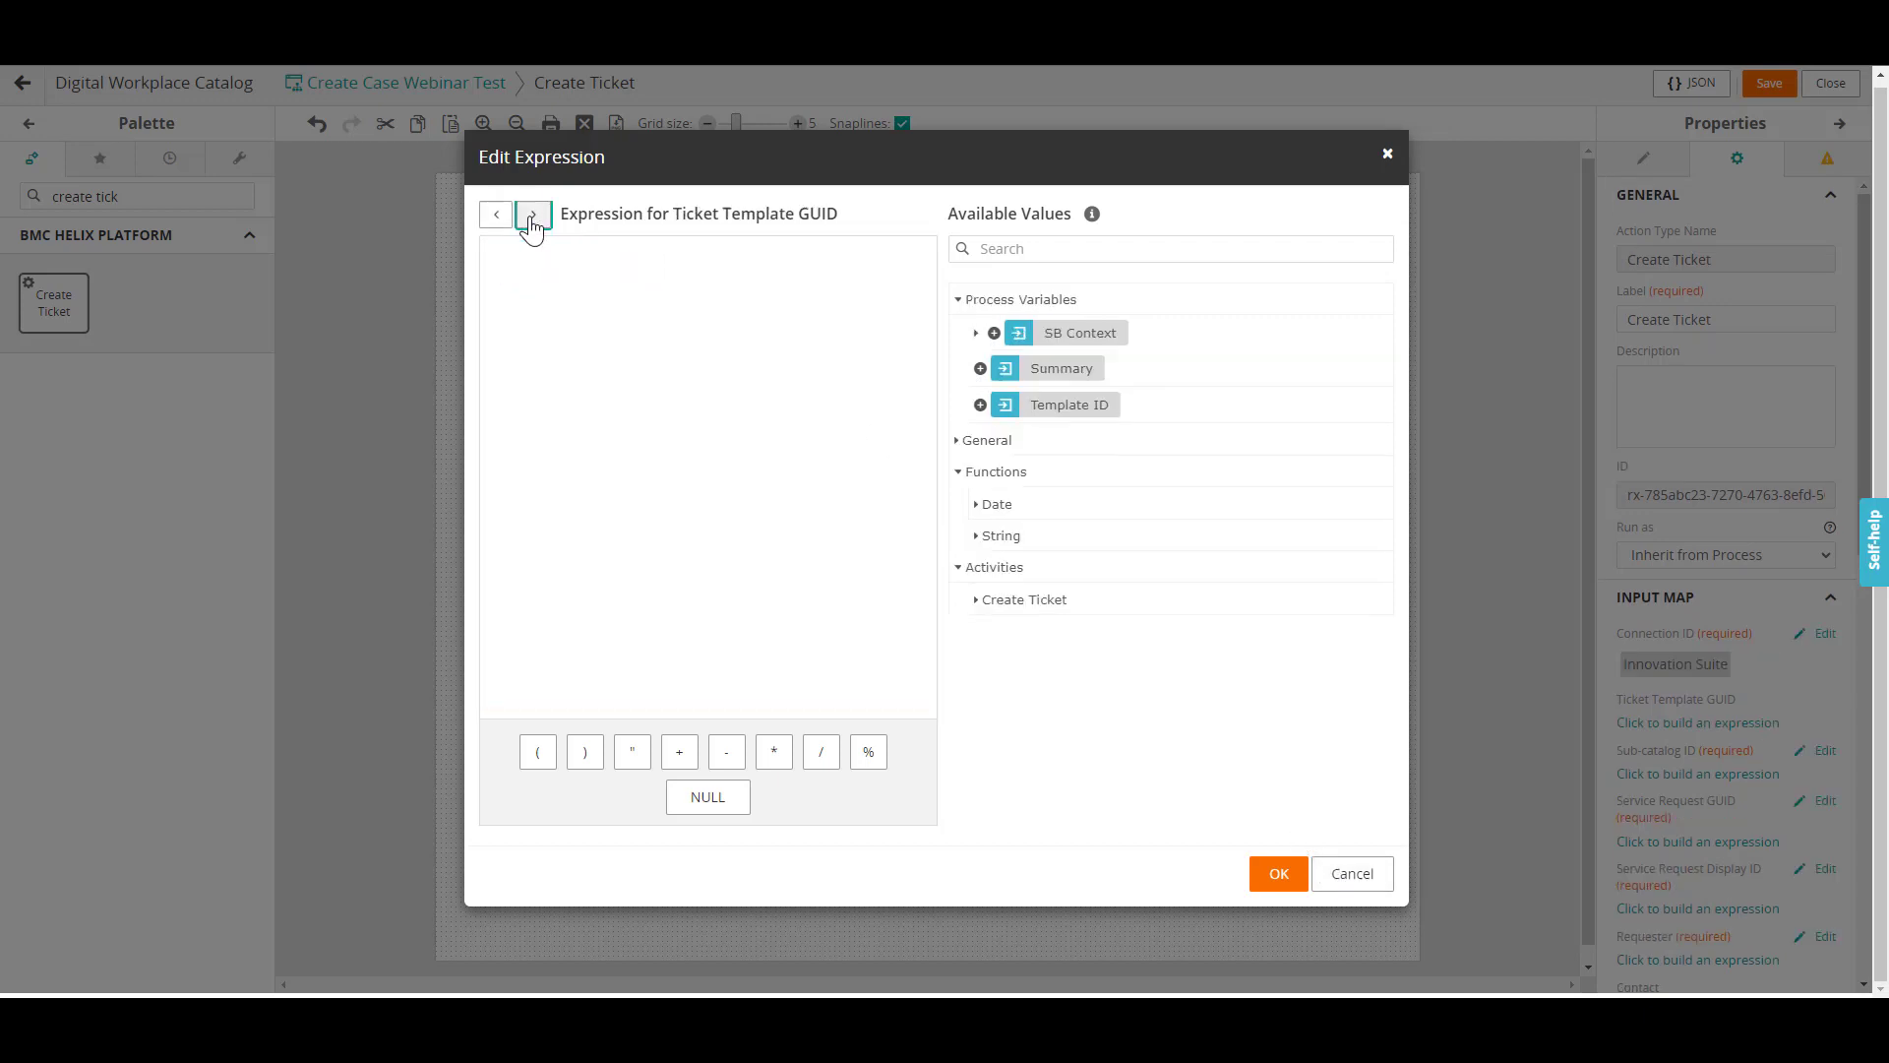
left_click(982, 405)
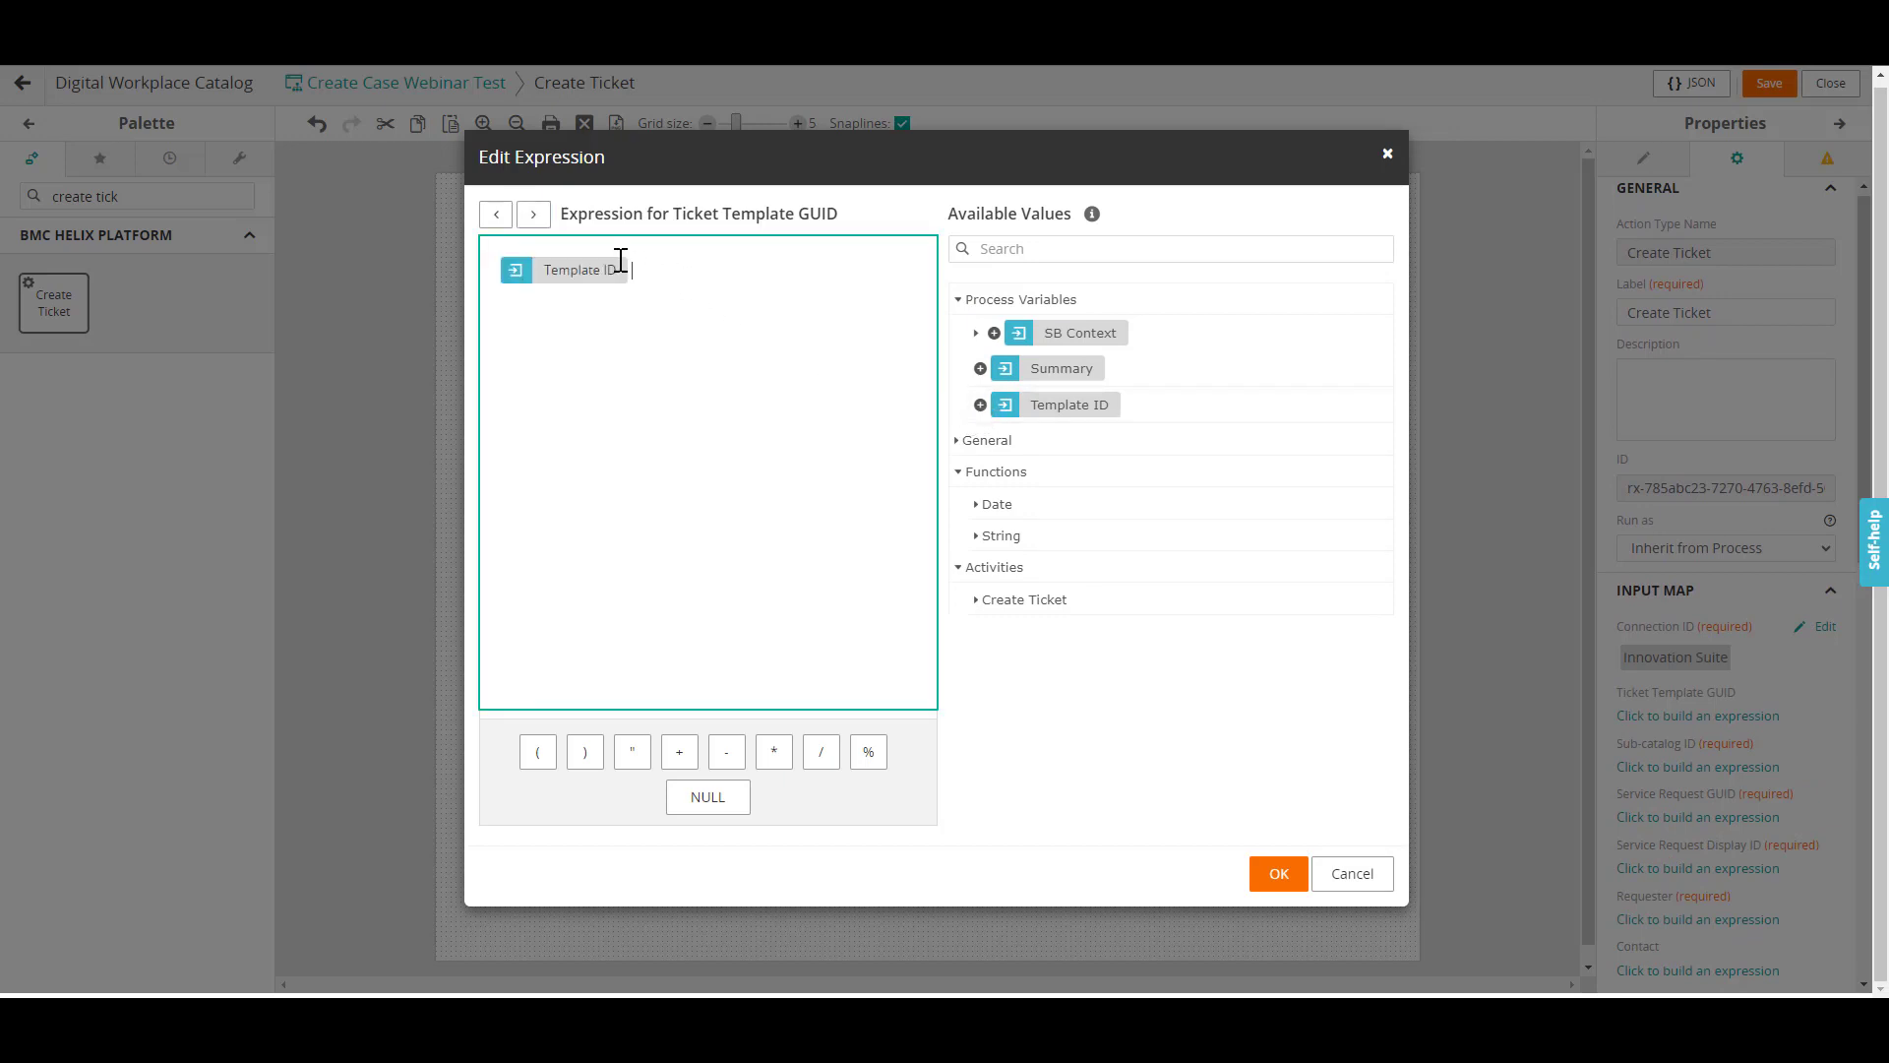
Map the Sub-catalog ID input to SubCatalog ID from the Service group of SB Context.
left_click(535, 218)
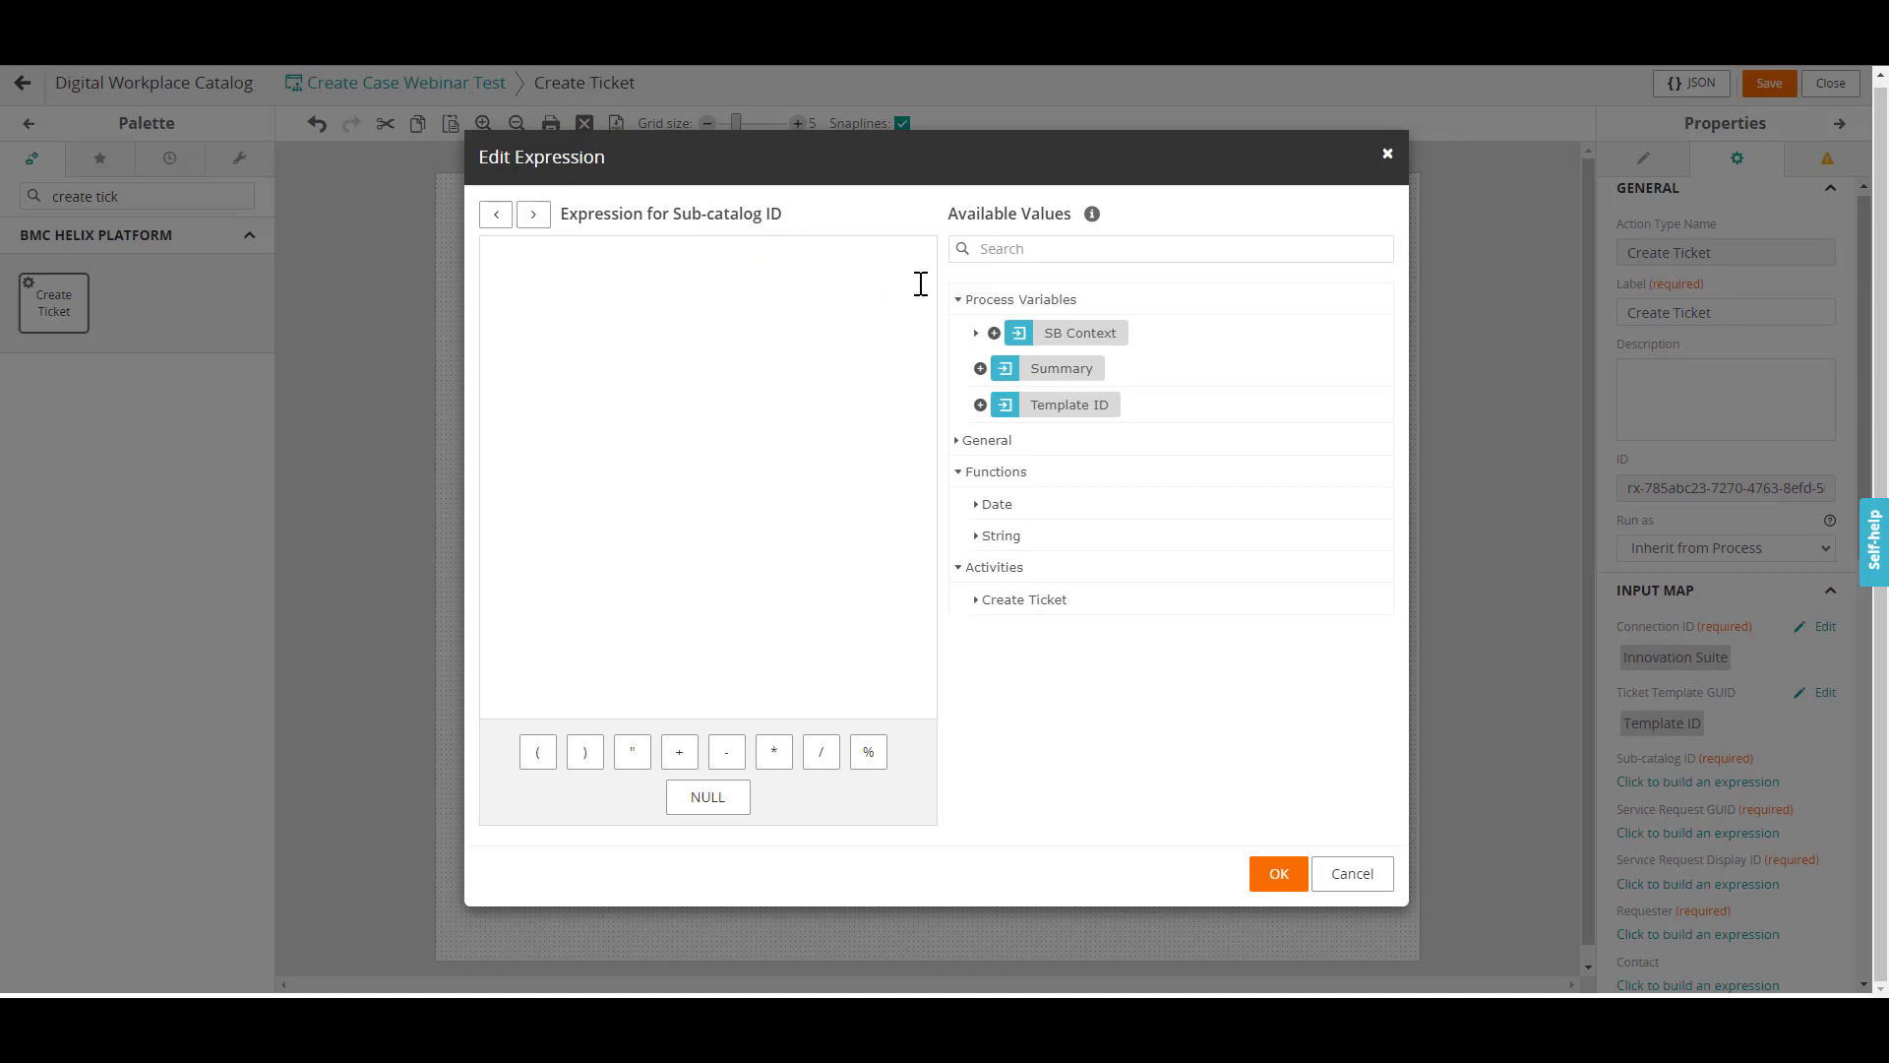
left_click(977, 341)
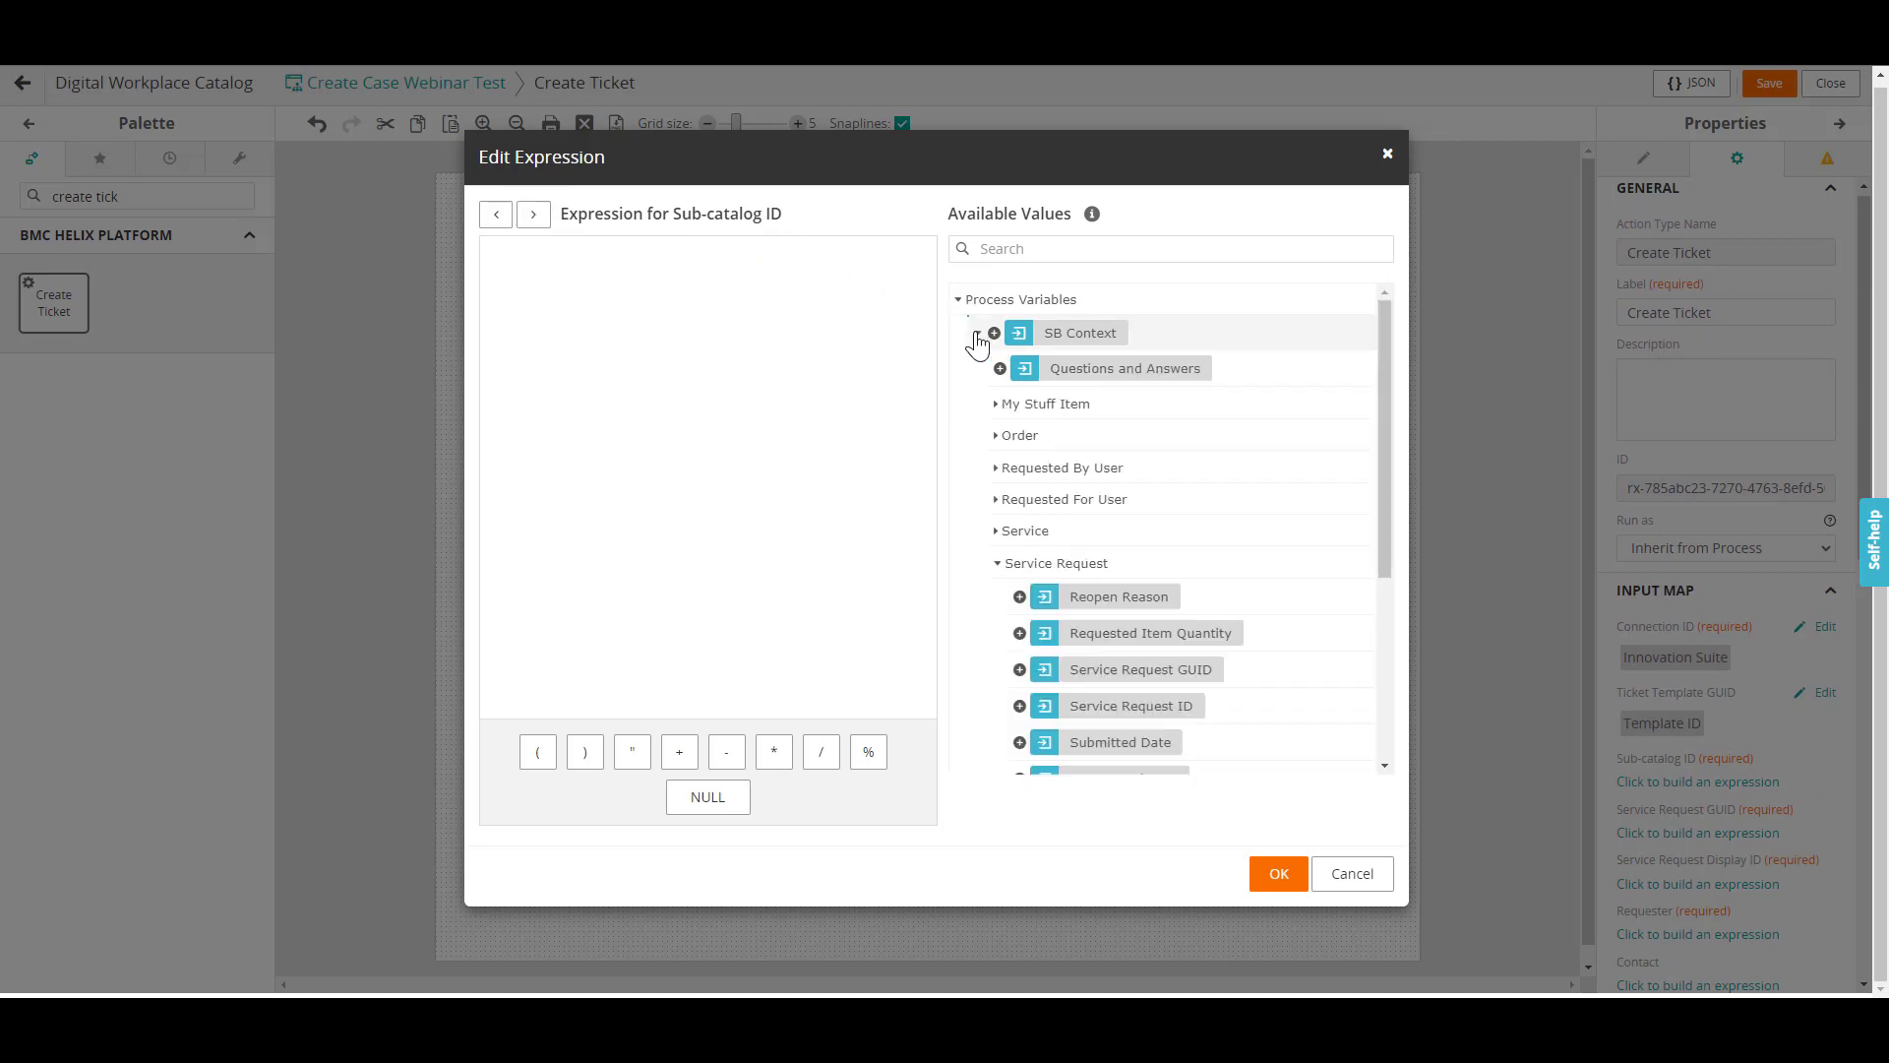
left_click(996, 532)
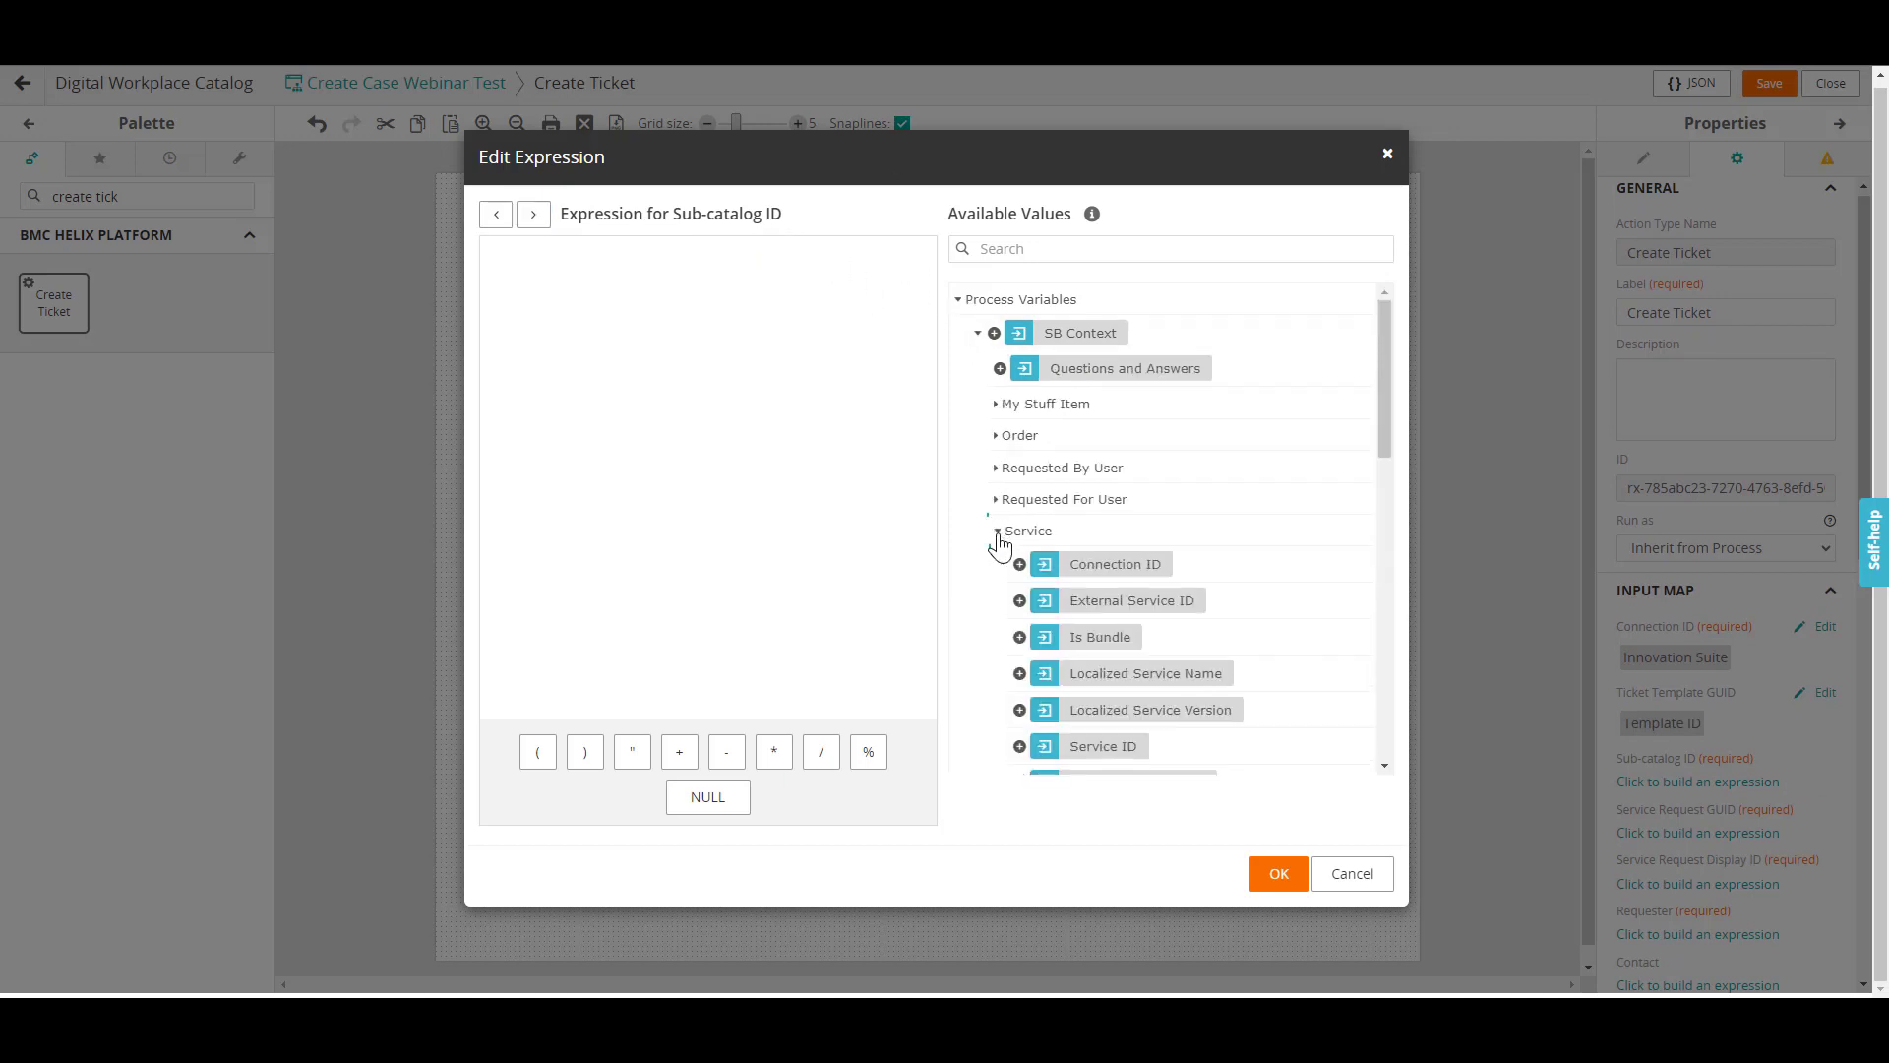
left_click_drag(1383, 399, 1410, 534)
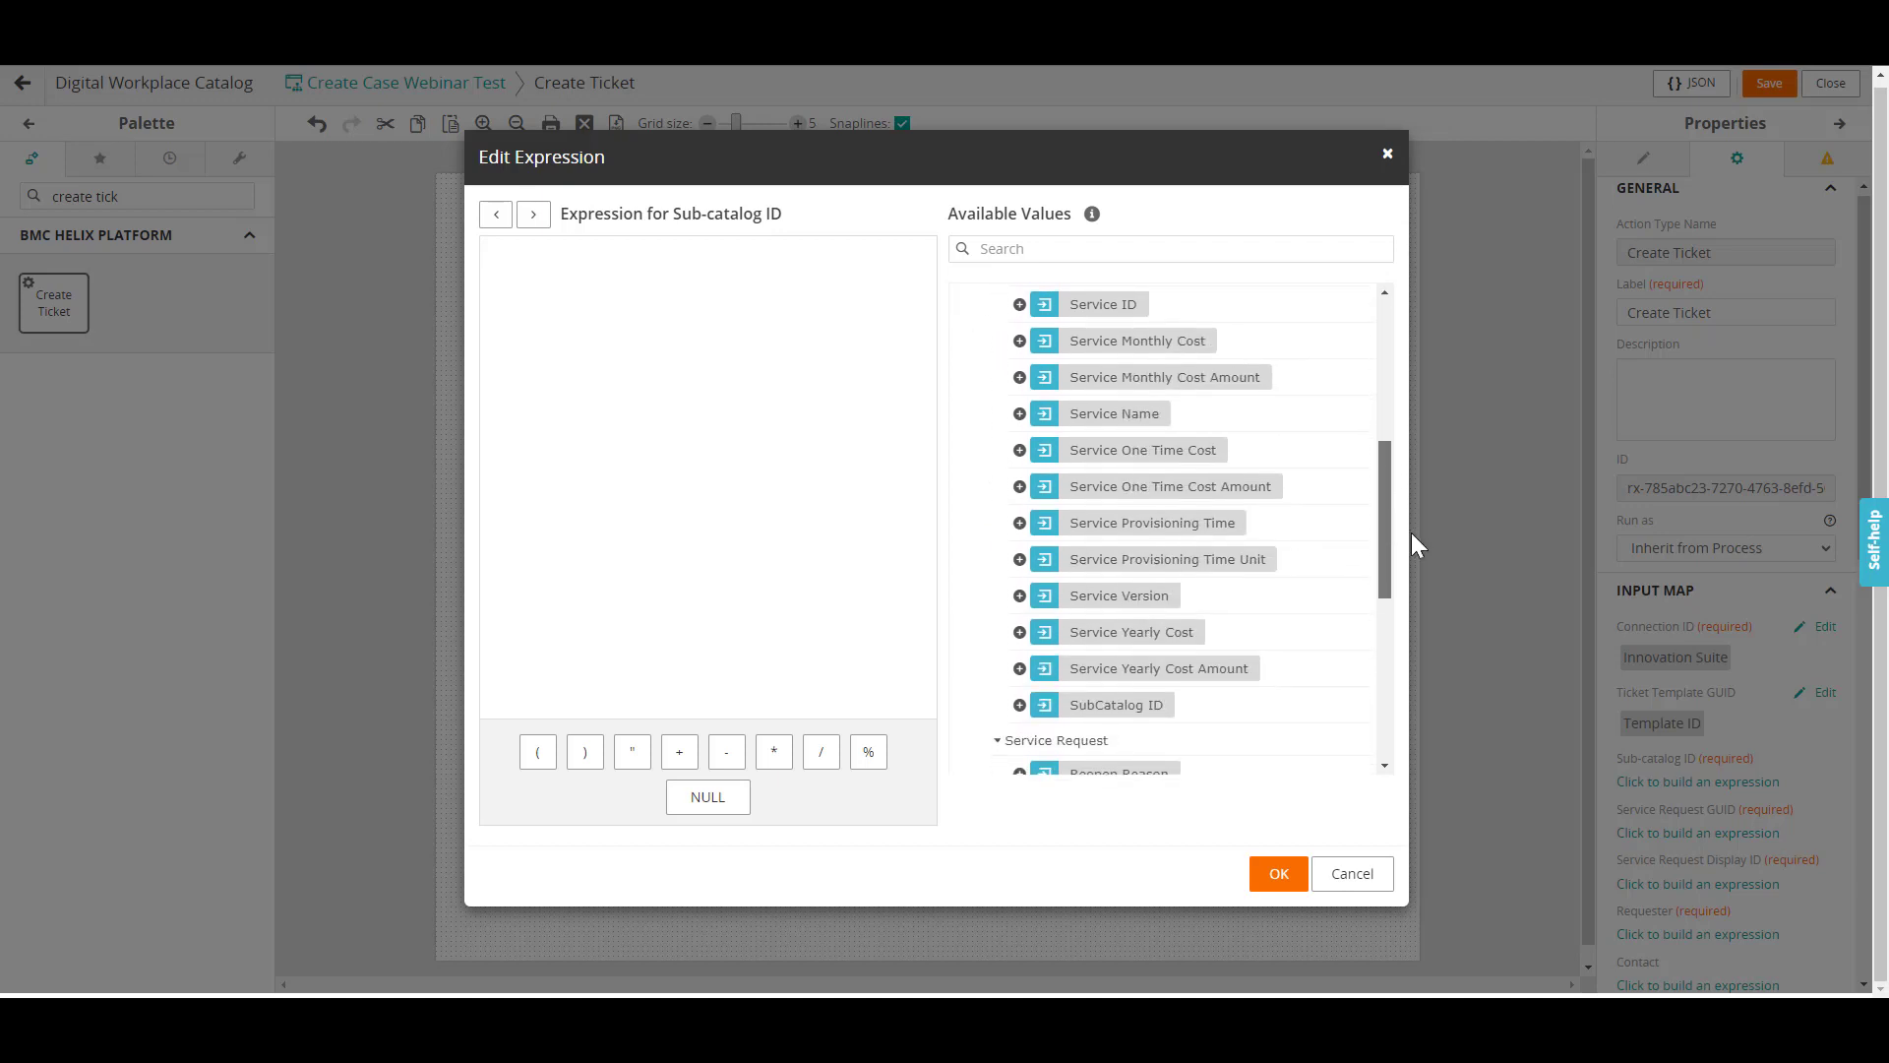
left_click(1019, 703)
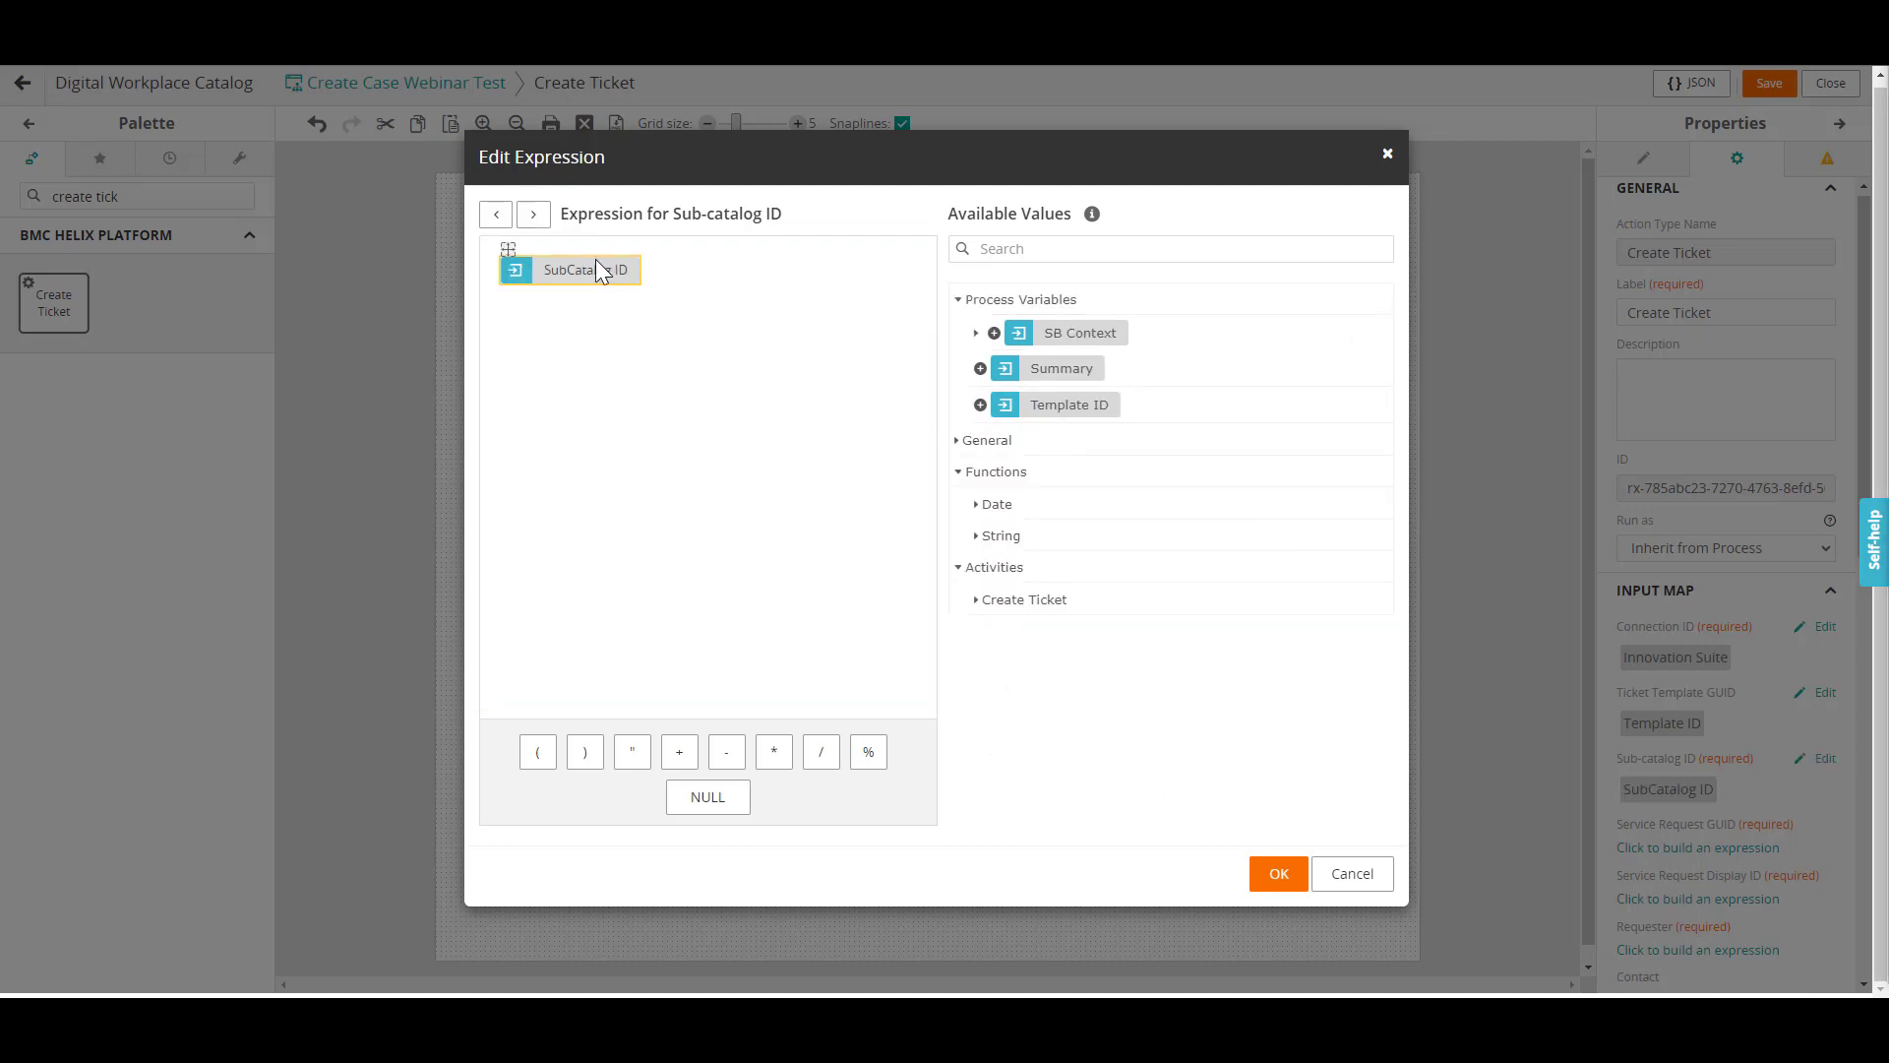
Map the Service Request GUID input to Service Request GUID from the Service Request group of SB Context.
left_click(533, 215)
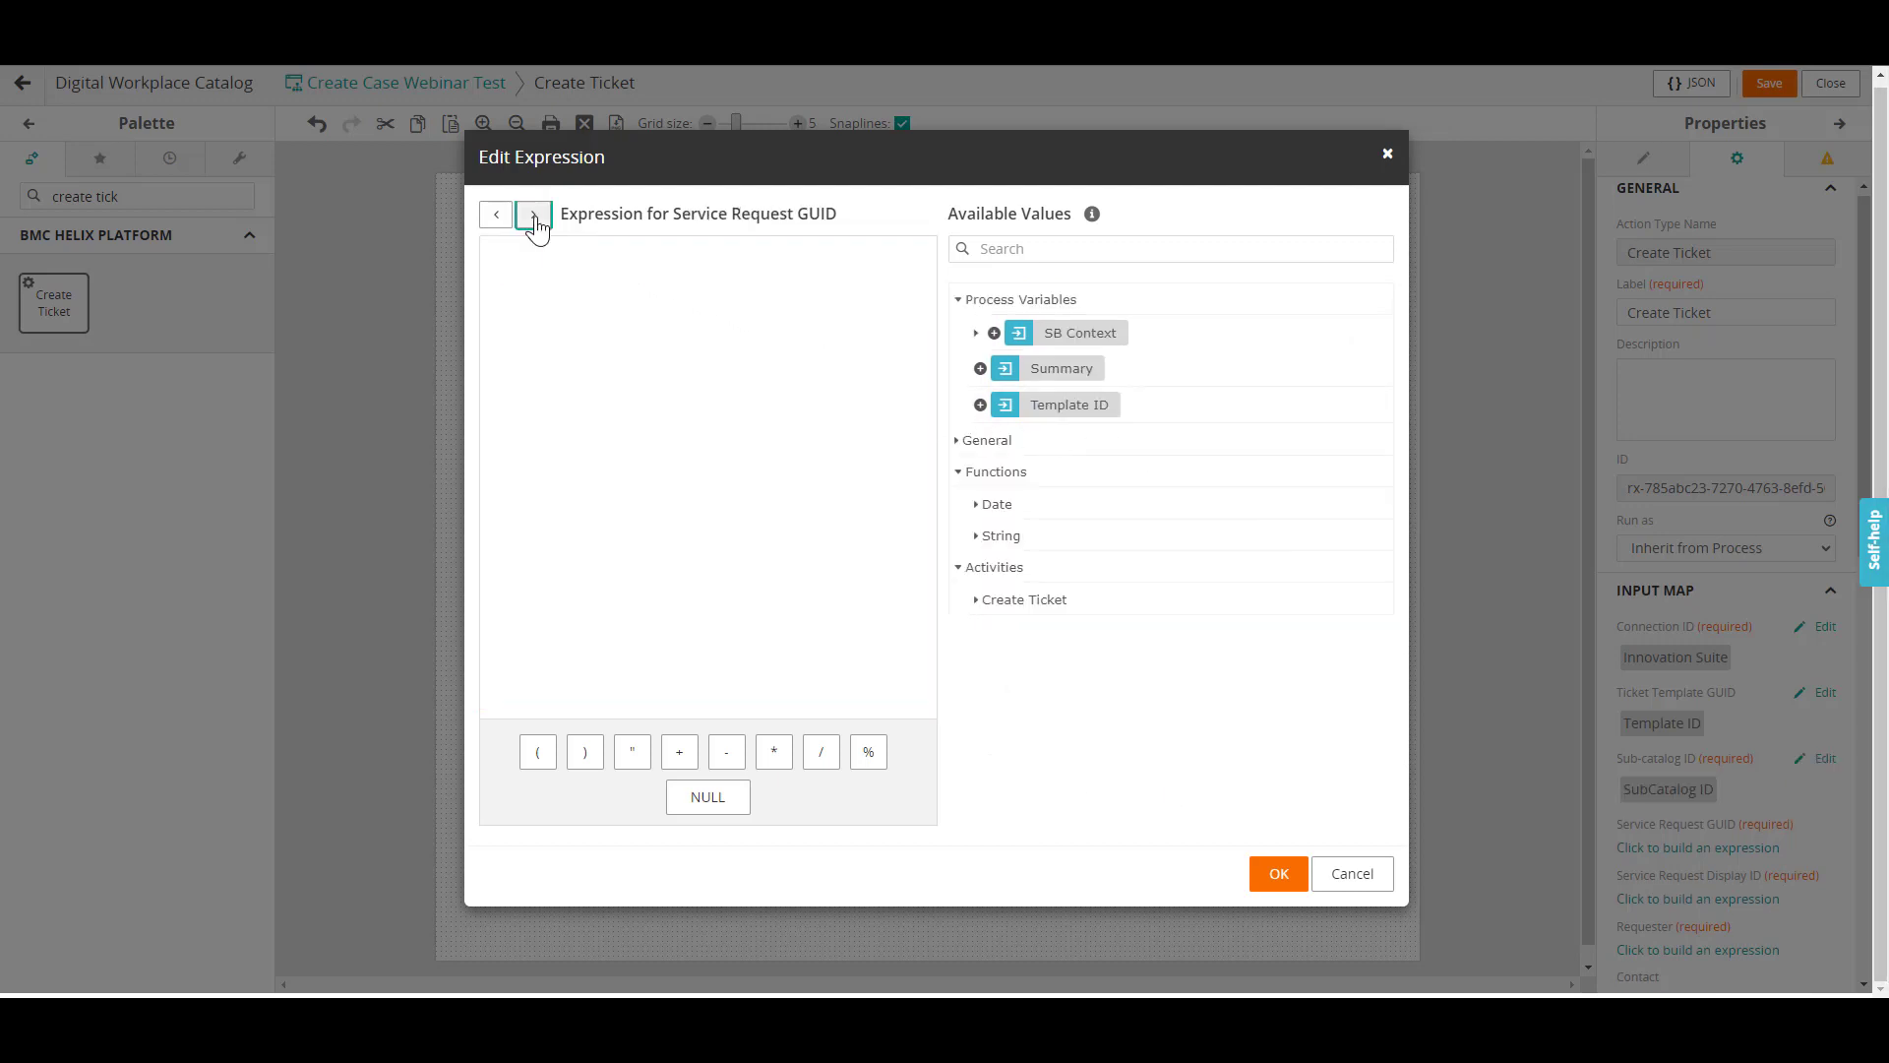
left_click(978, 334)
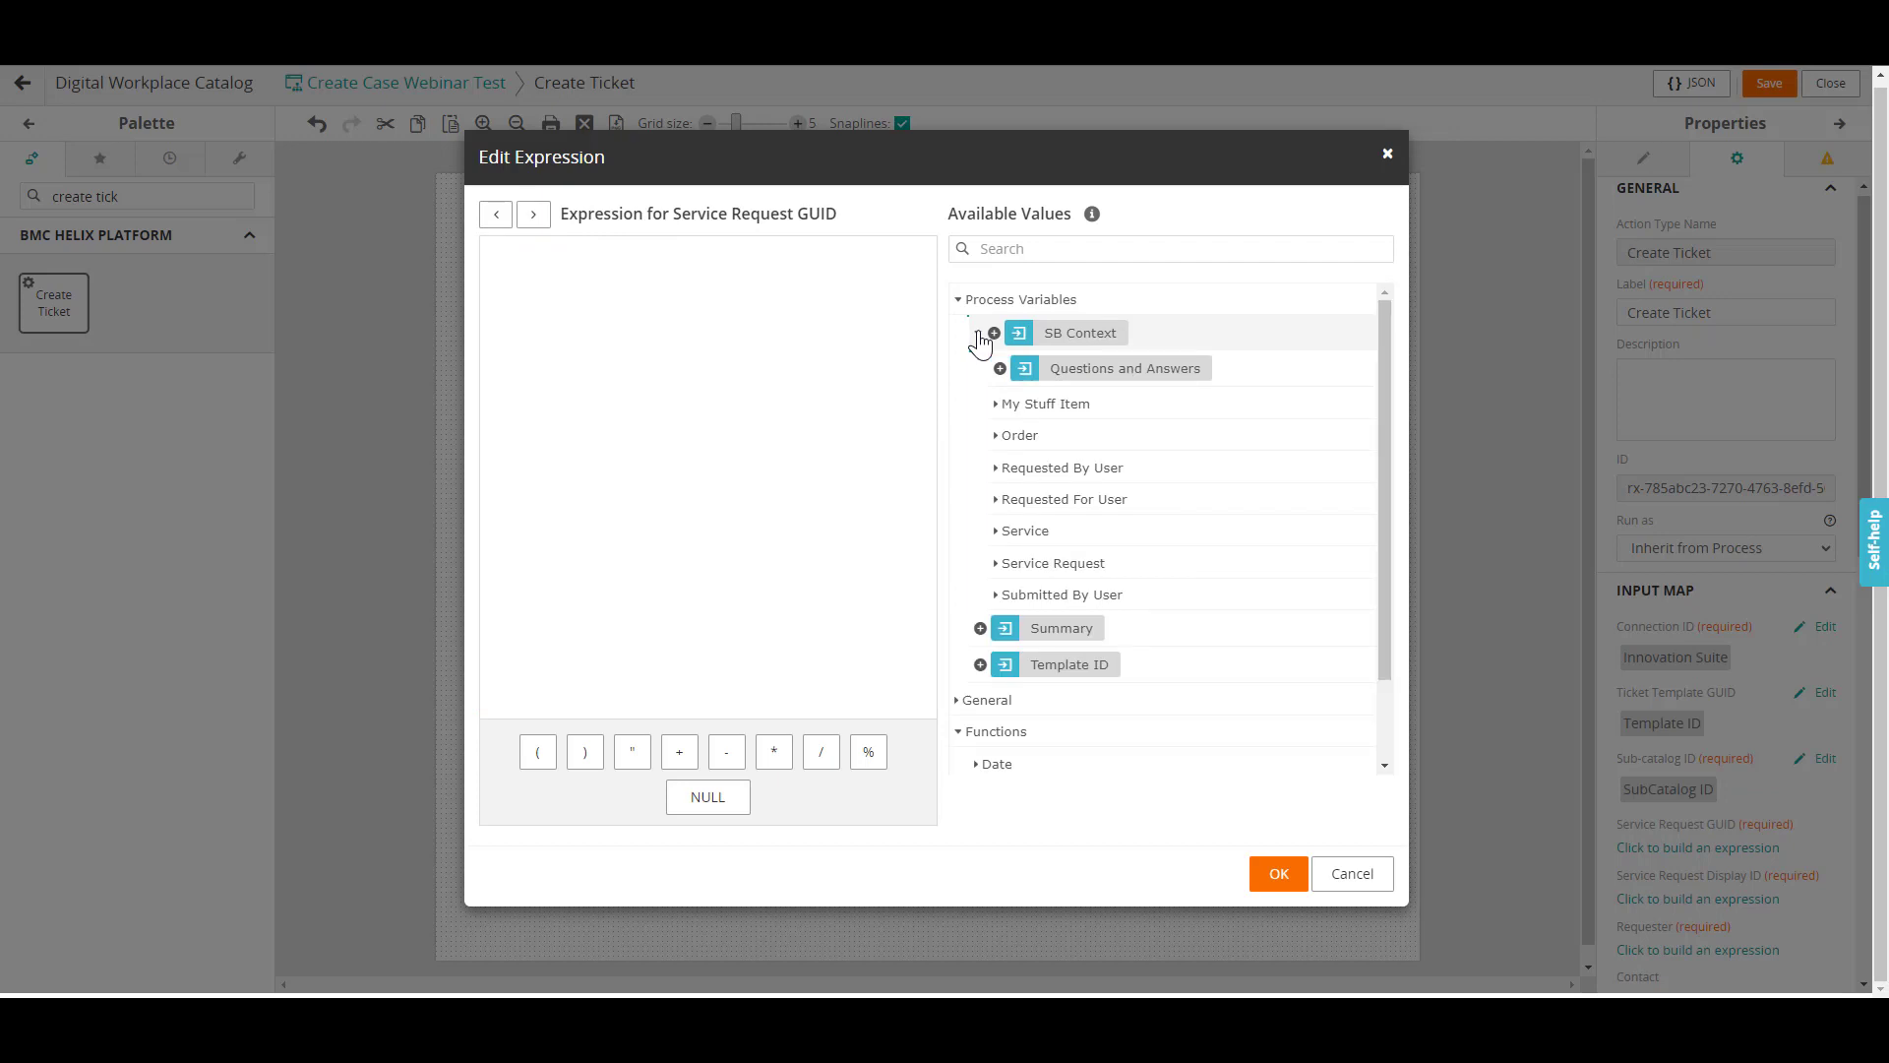
left_click(996, 565)
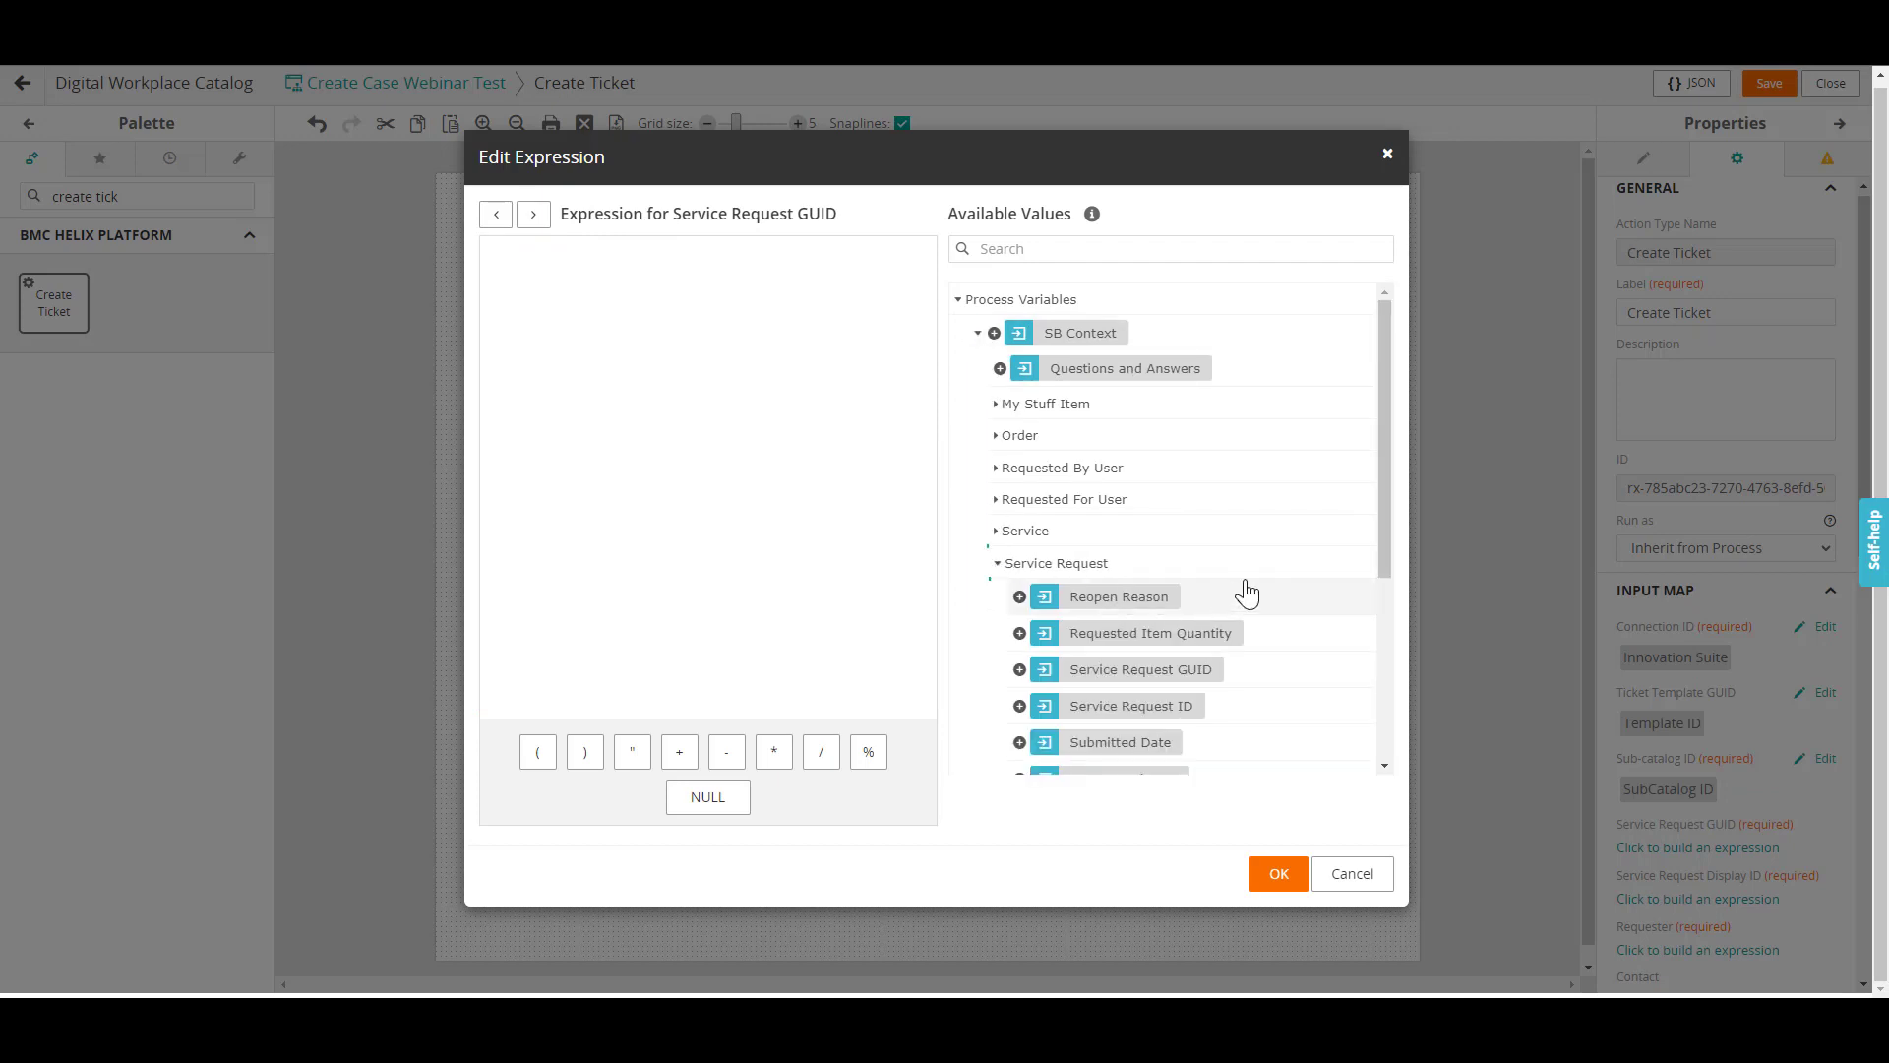
left_click_drag(1385, 486, 1385, 583)
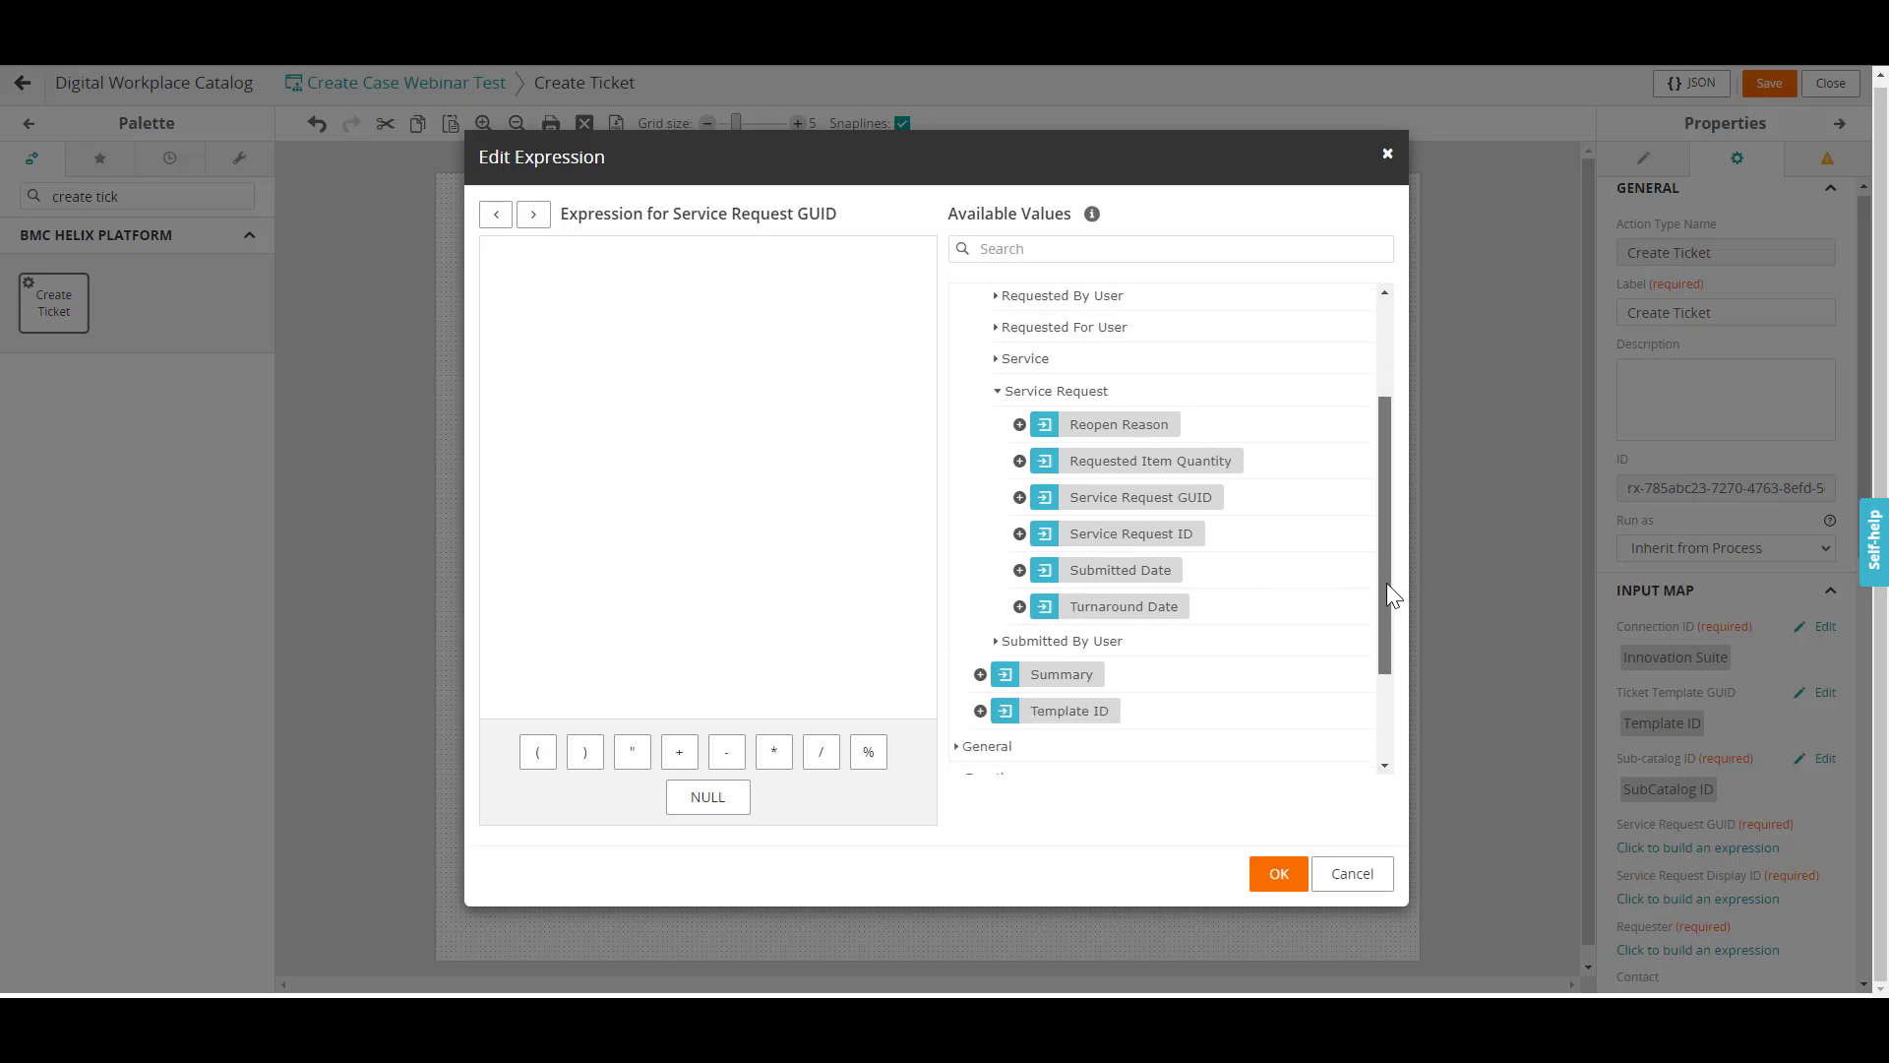
left_click(1019, 499)
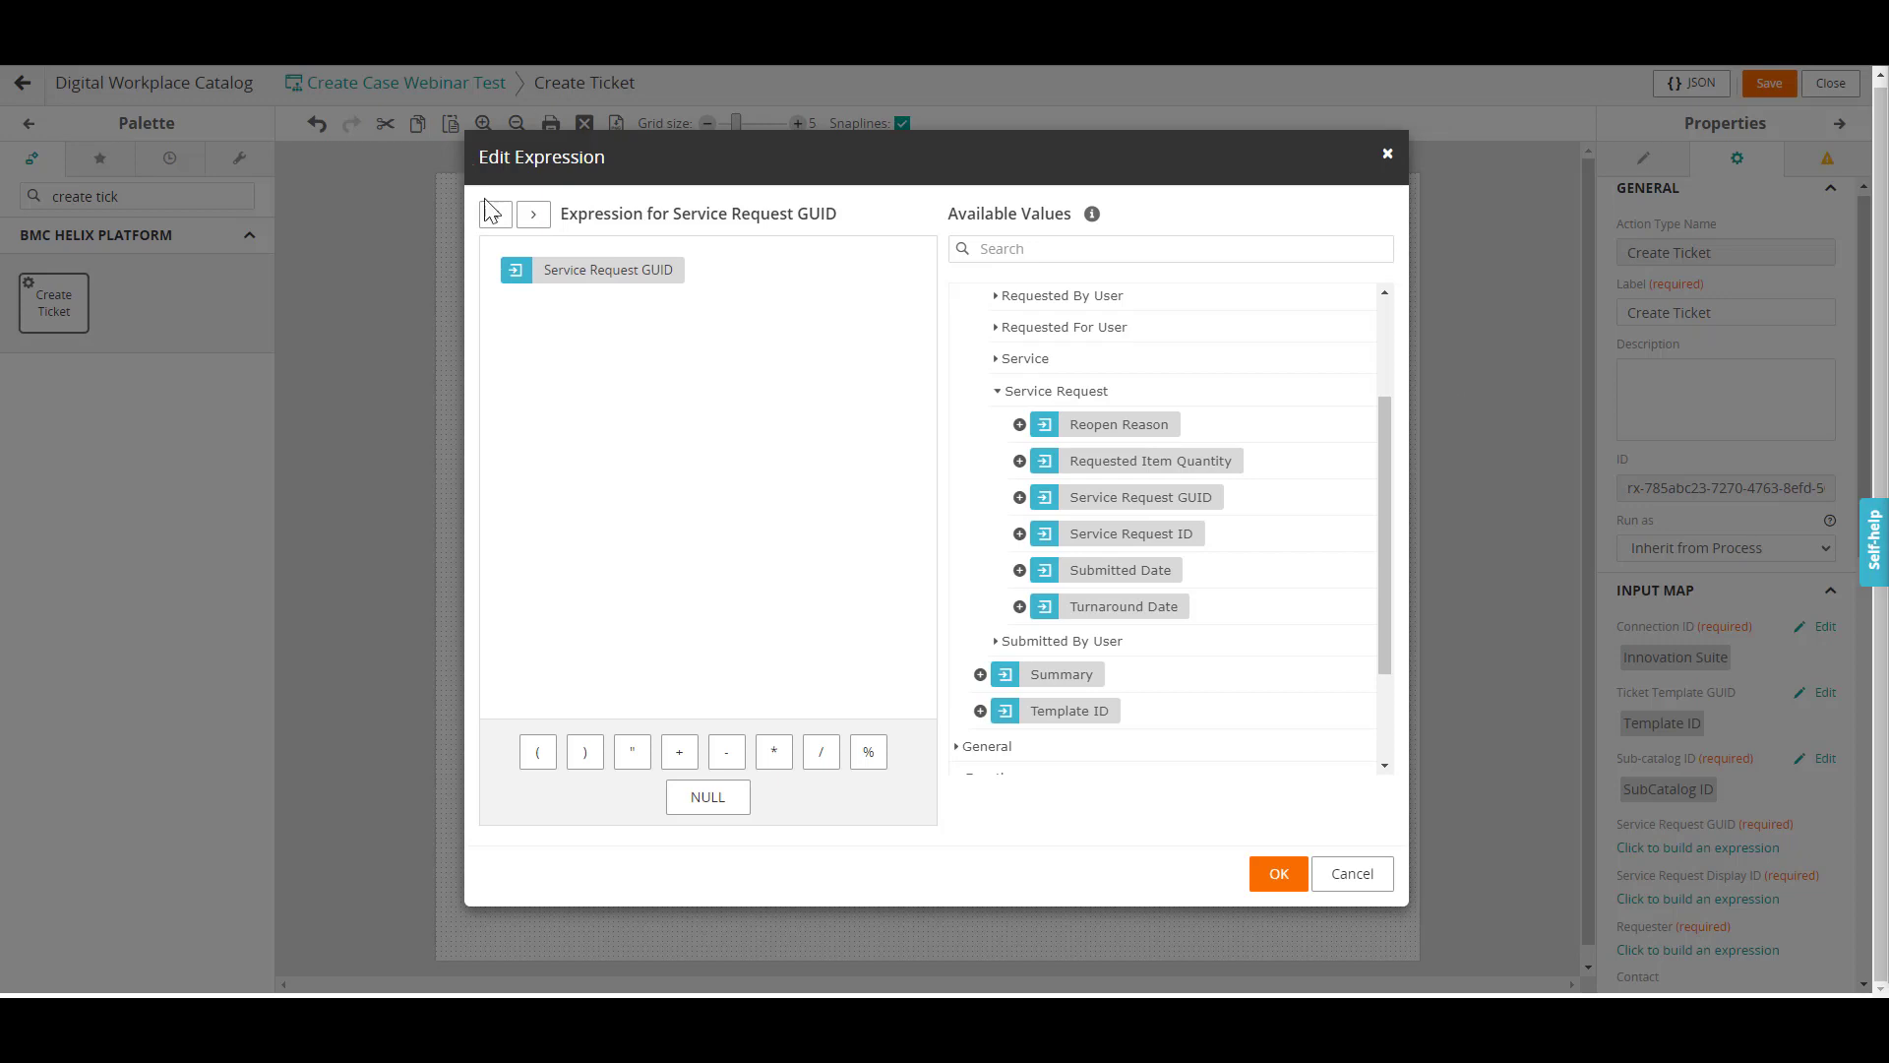
Map the Service Request Display ID input to Service Request ID from the Service Request group of SB Context.
left_click(533, 213)
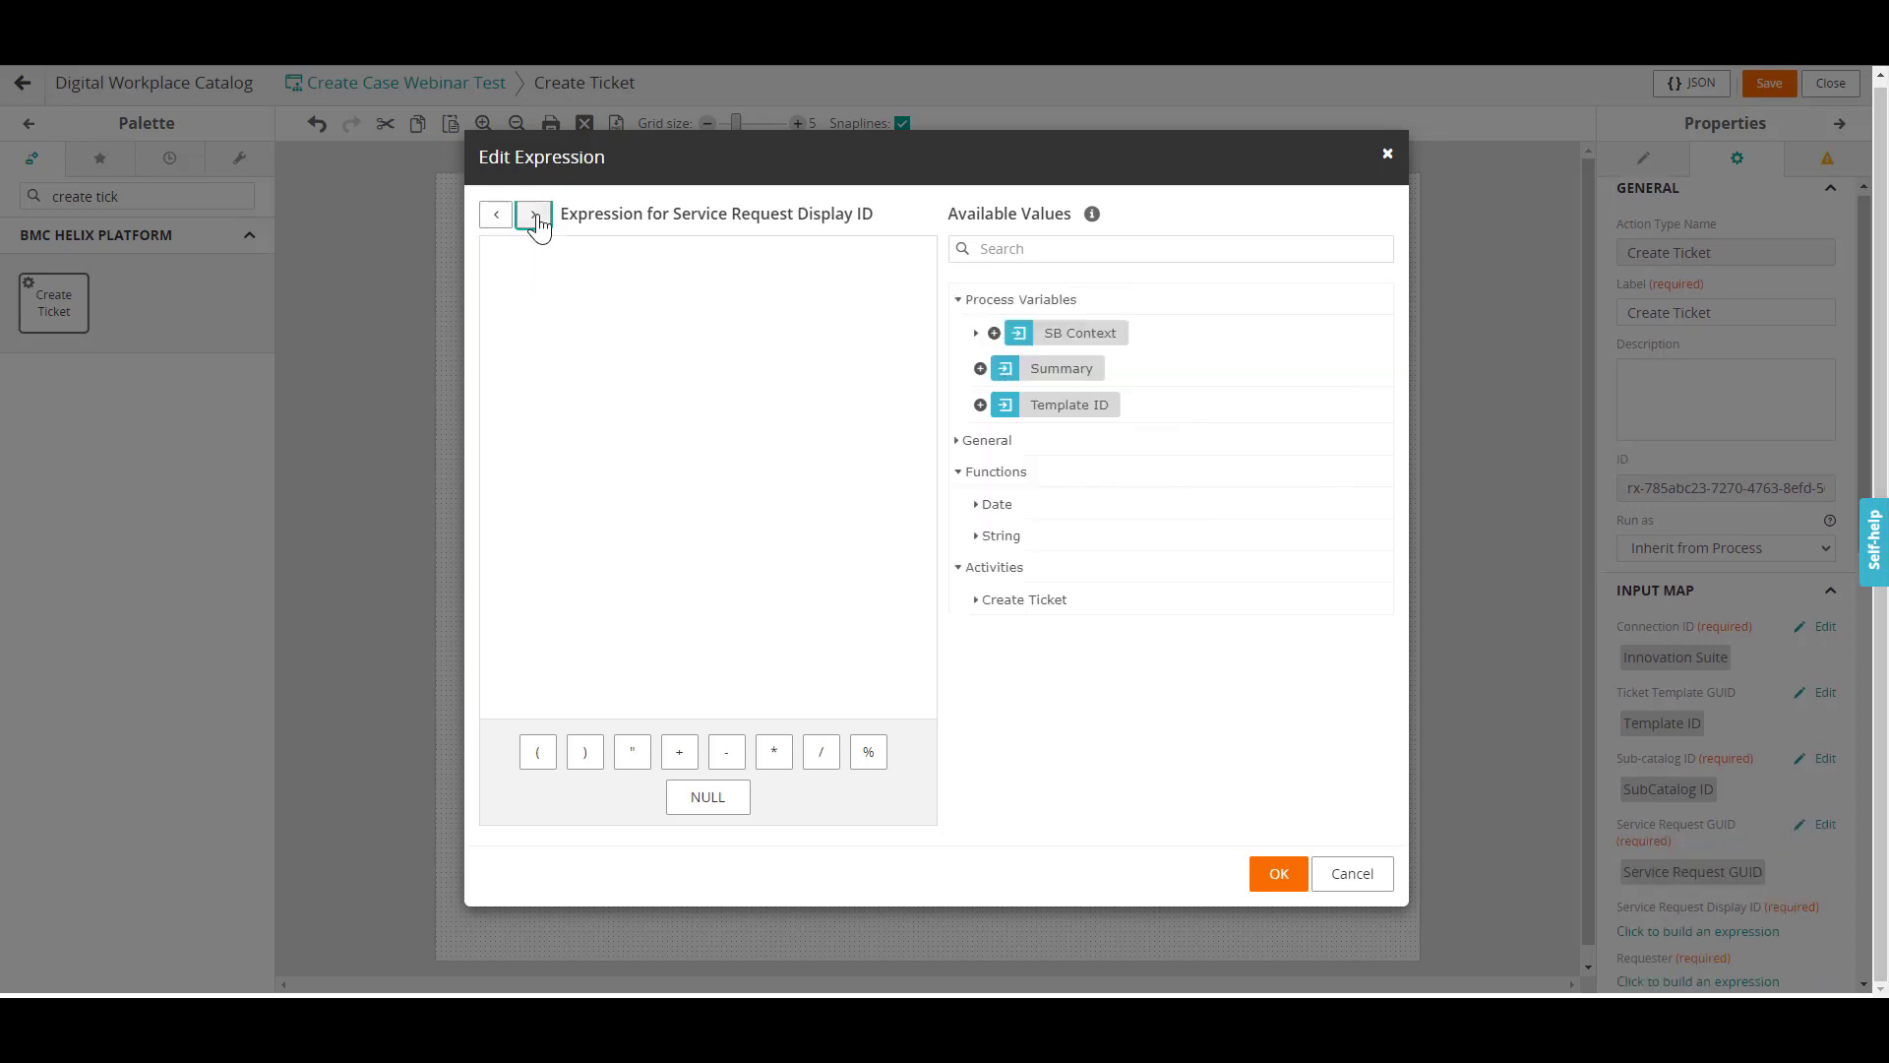
left_click(977, 334)
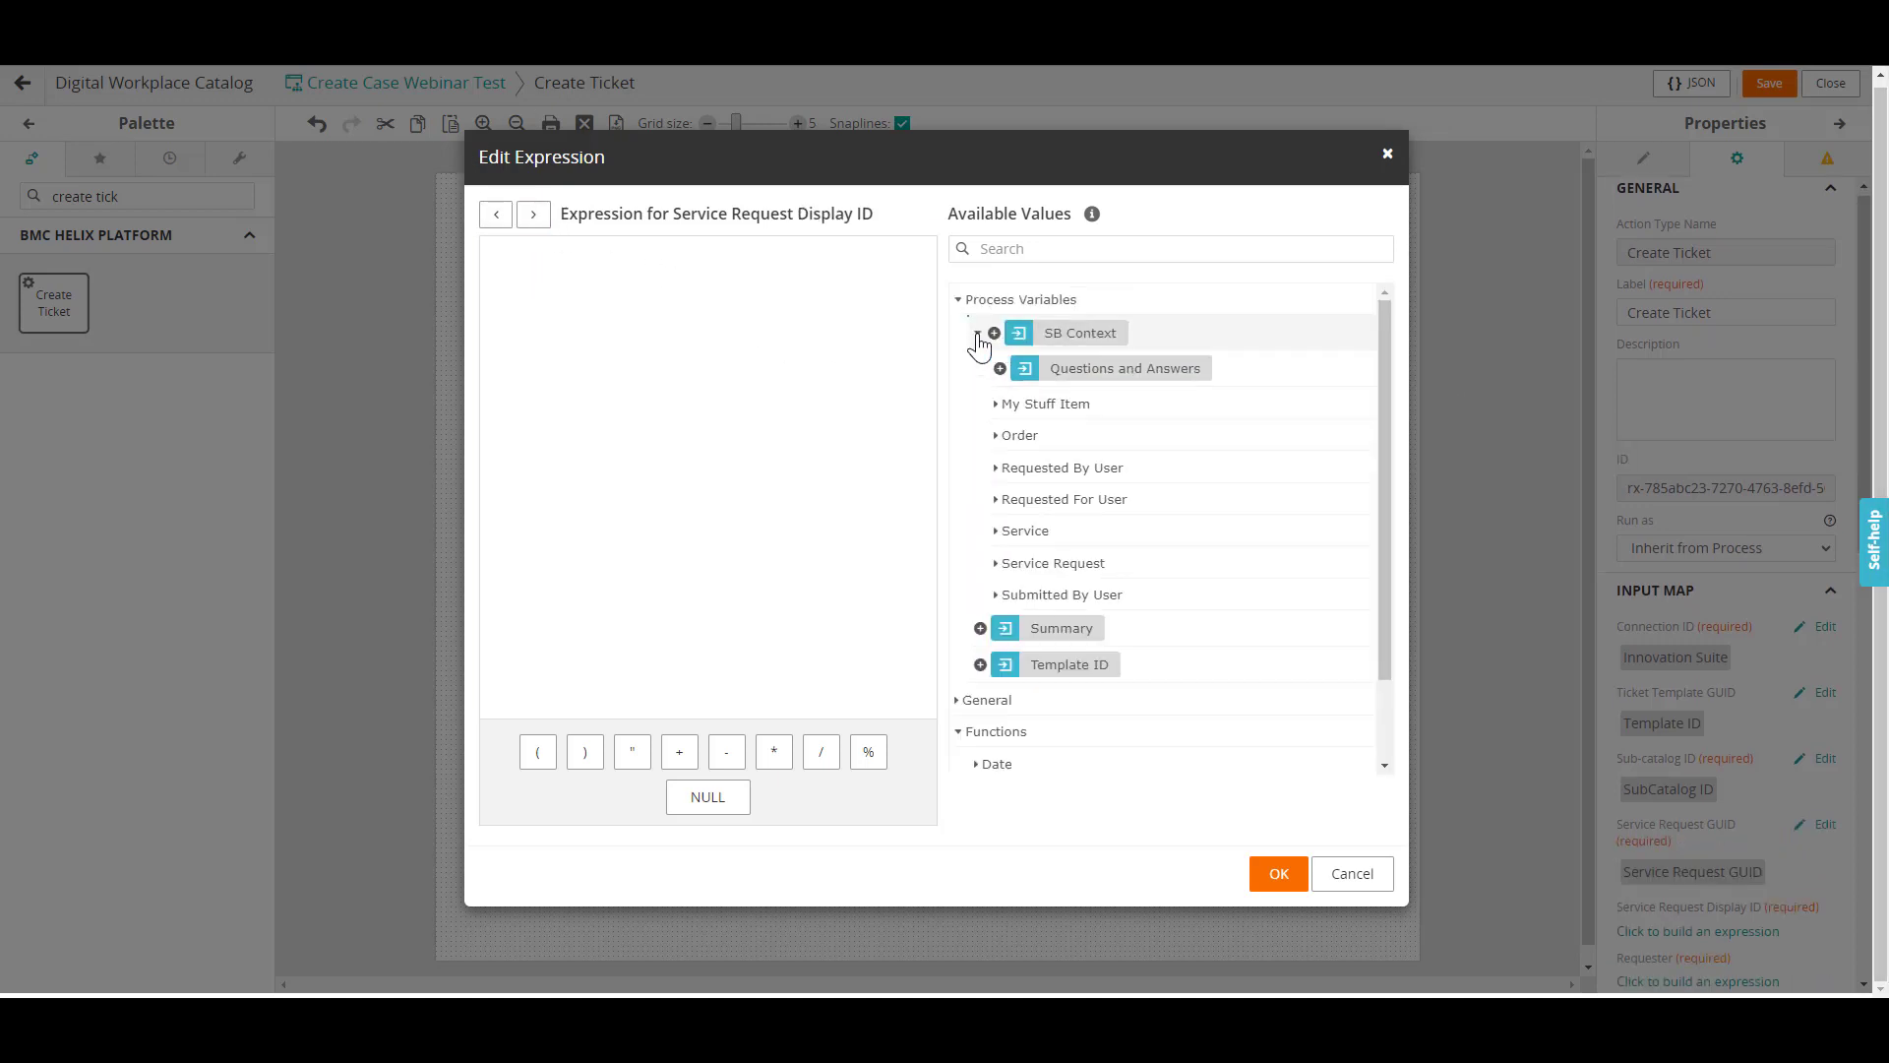
left_click(997, 565)
left_click_drag(1379, 359, 1388, 422)
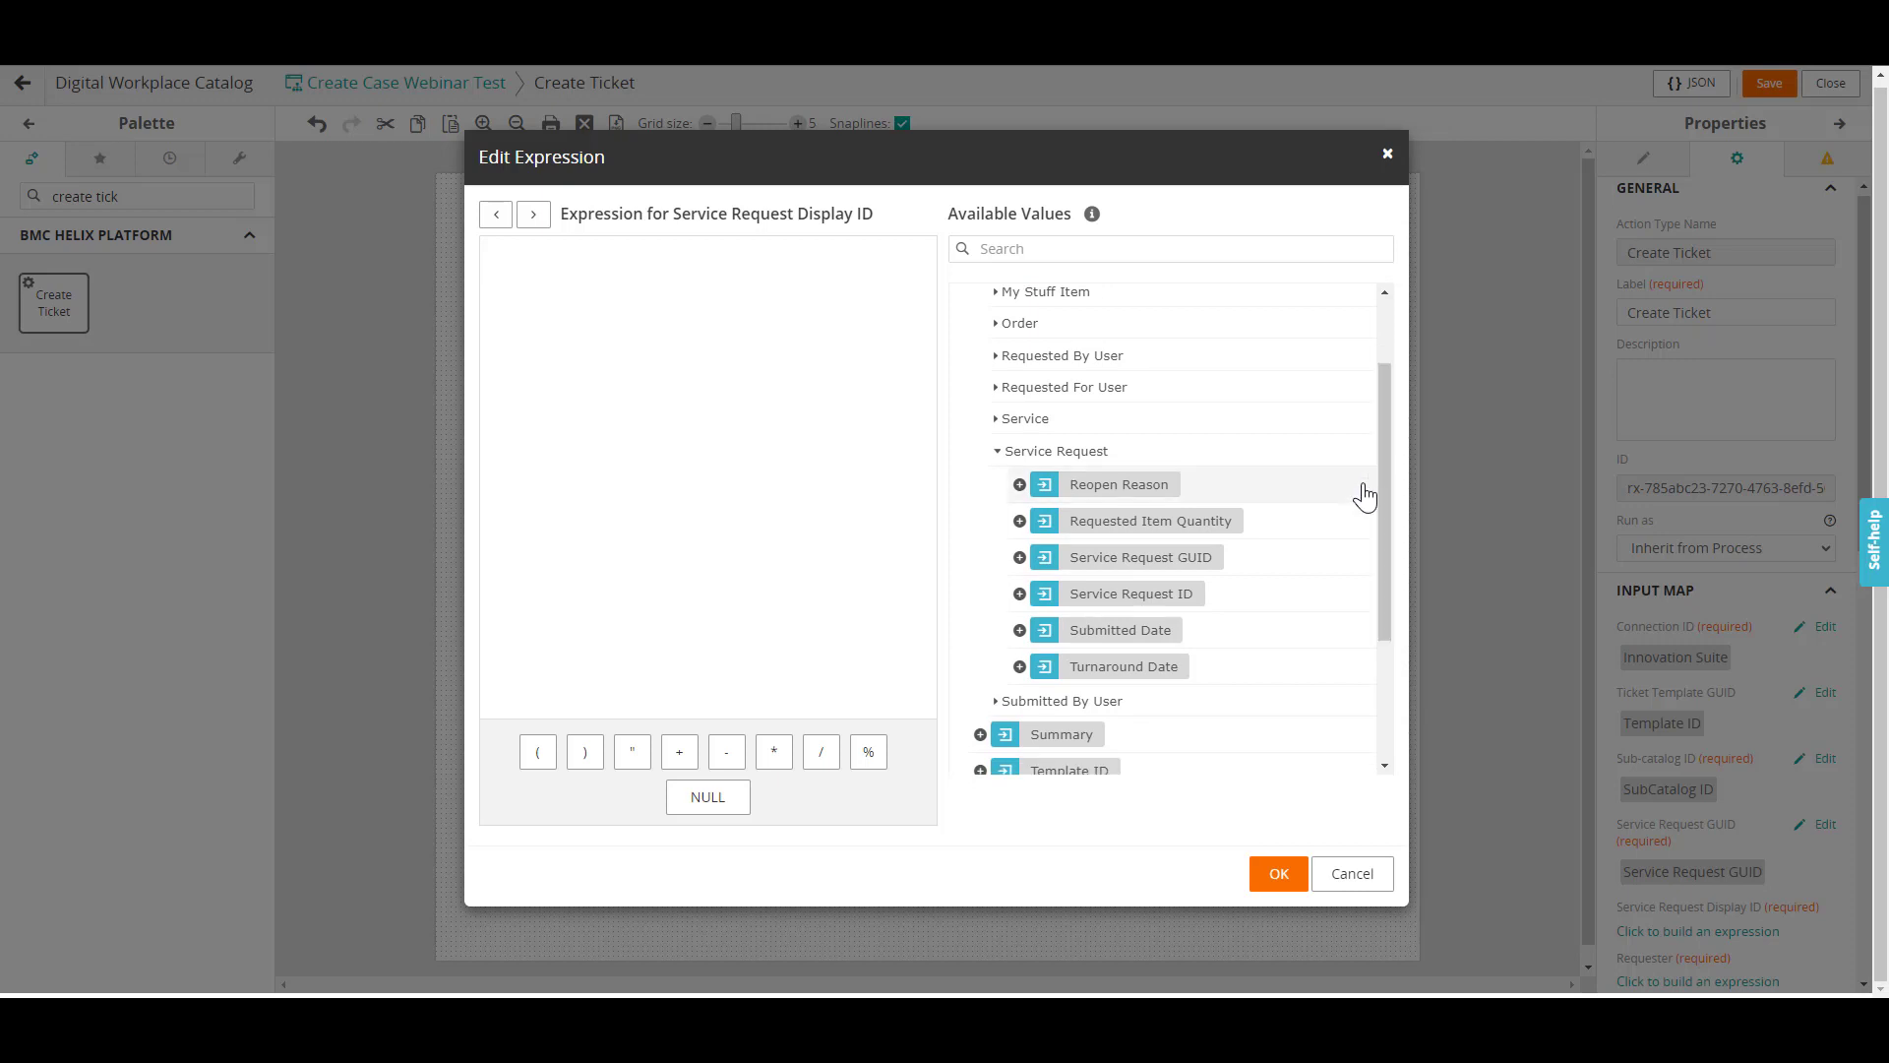
left_click(1020, 593)
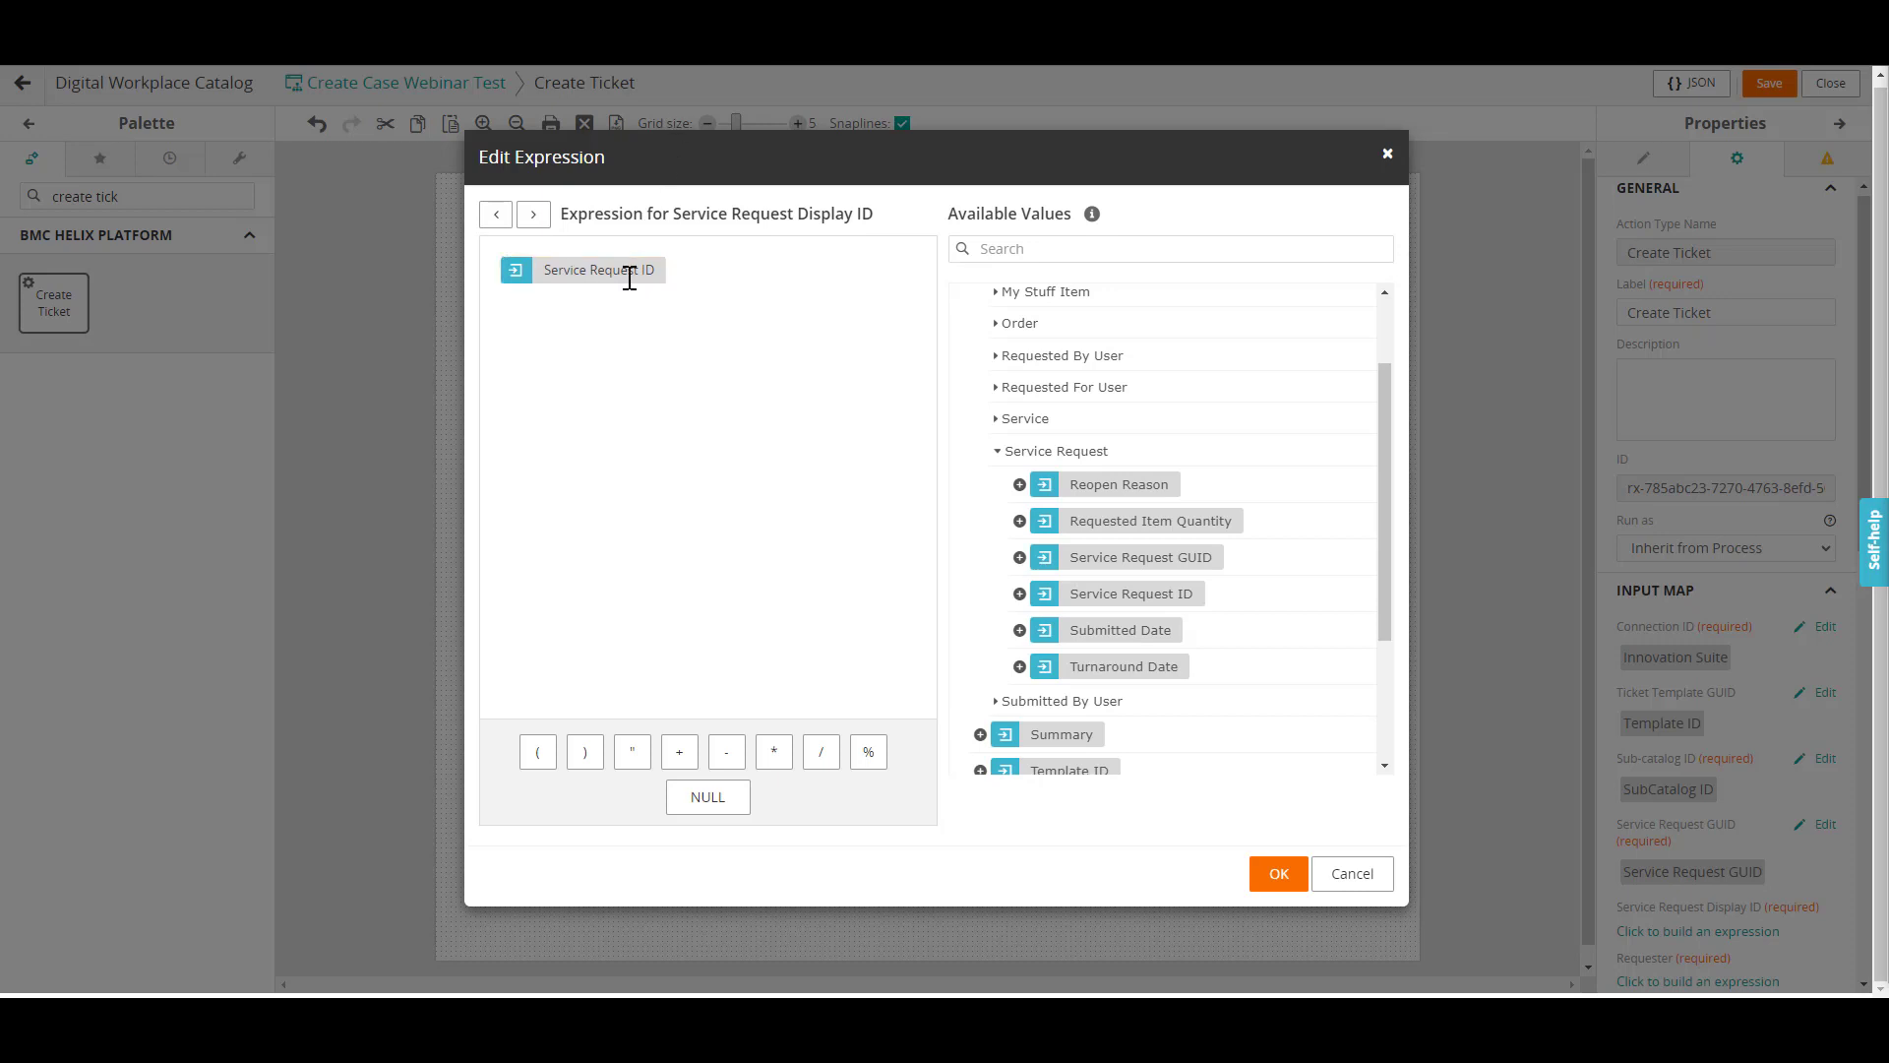
Map the Requester input to Login Name from the Requested By User group of SB Context.
left_click(534, 217)
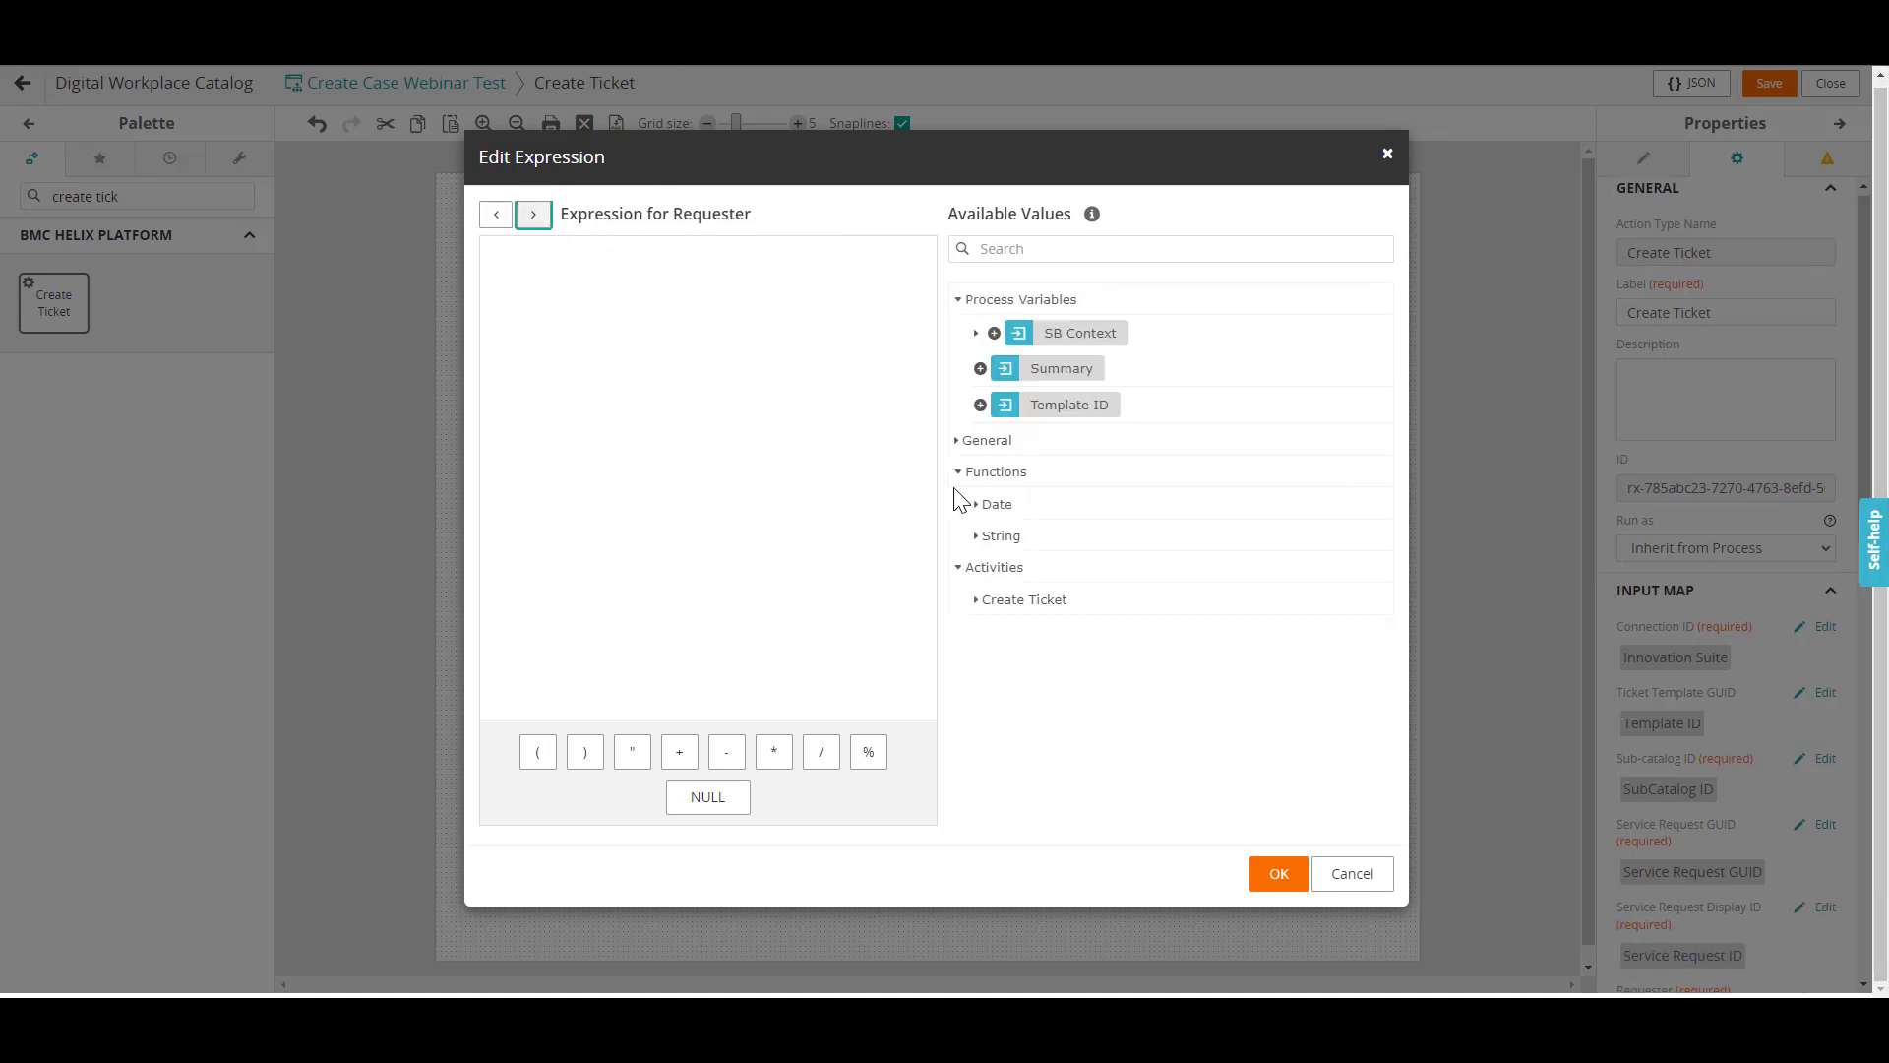
left_click(976, 335)
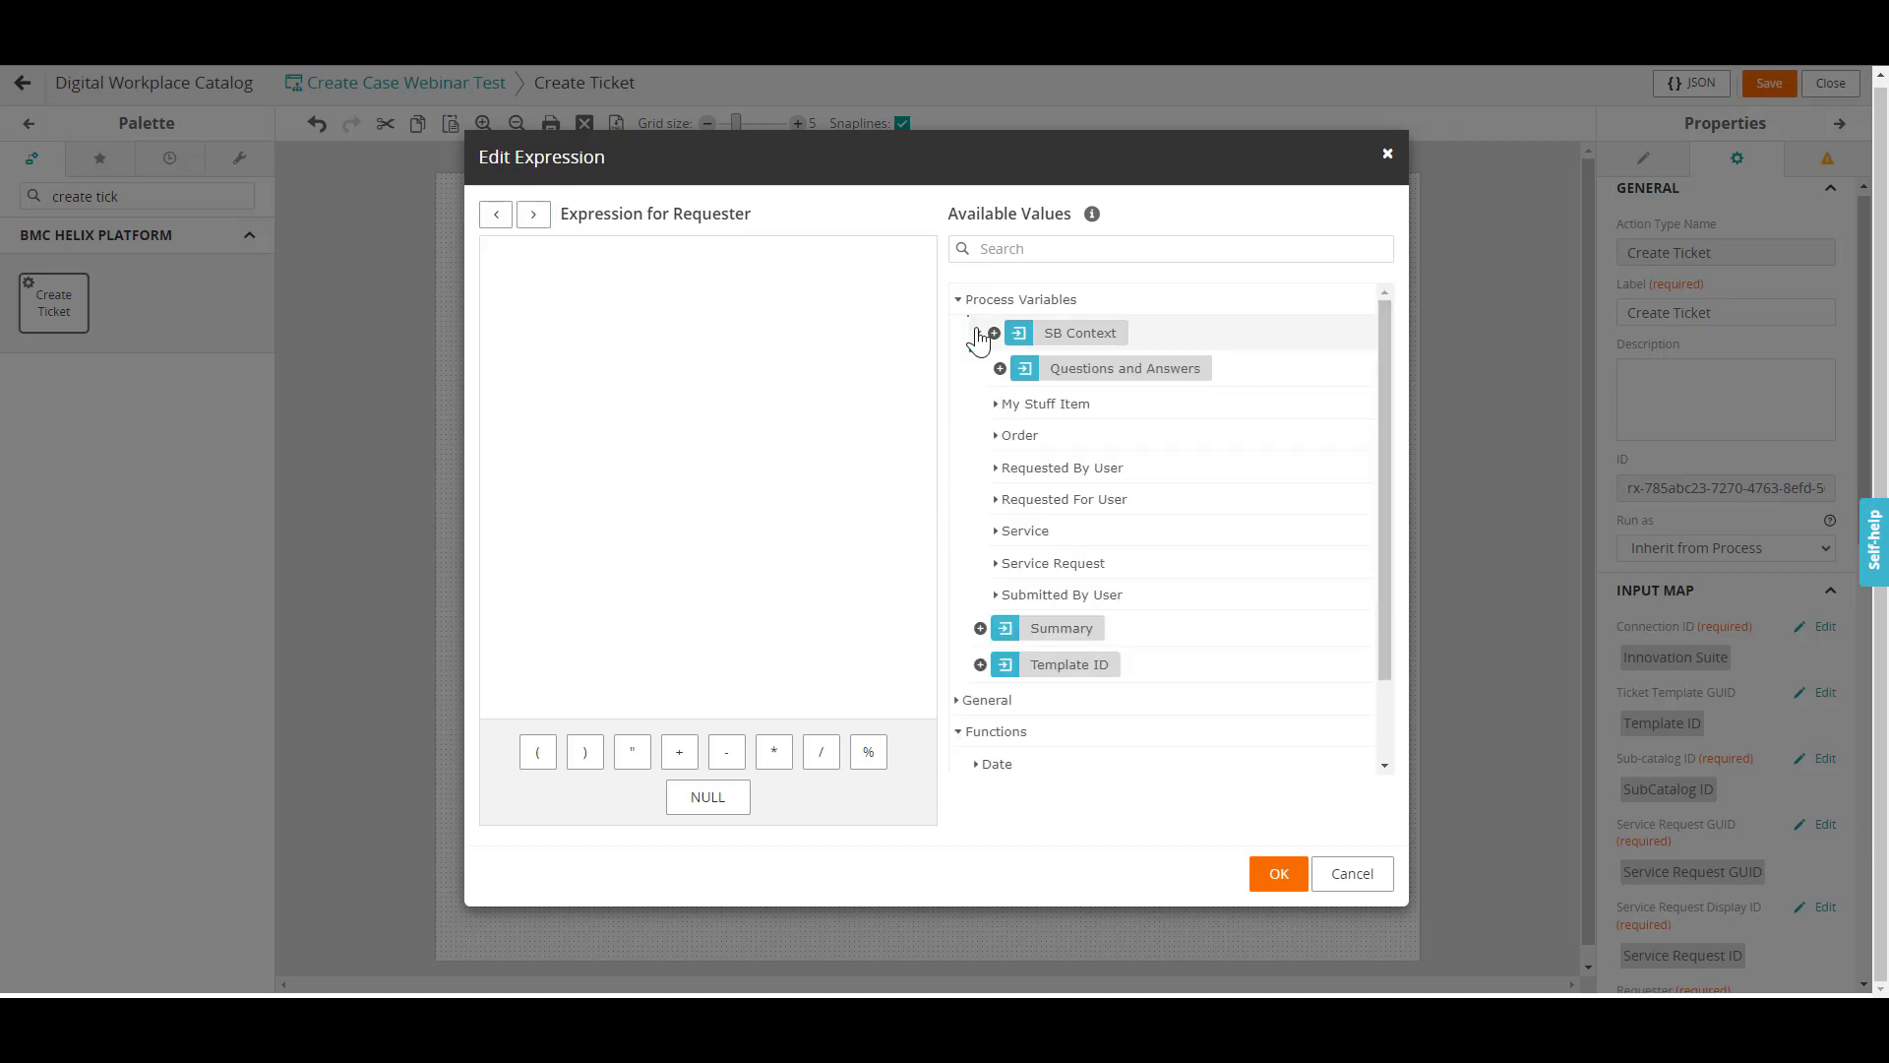
left_click(996, 470)
left_click_drag(1385, 403, 1382, 490)
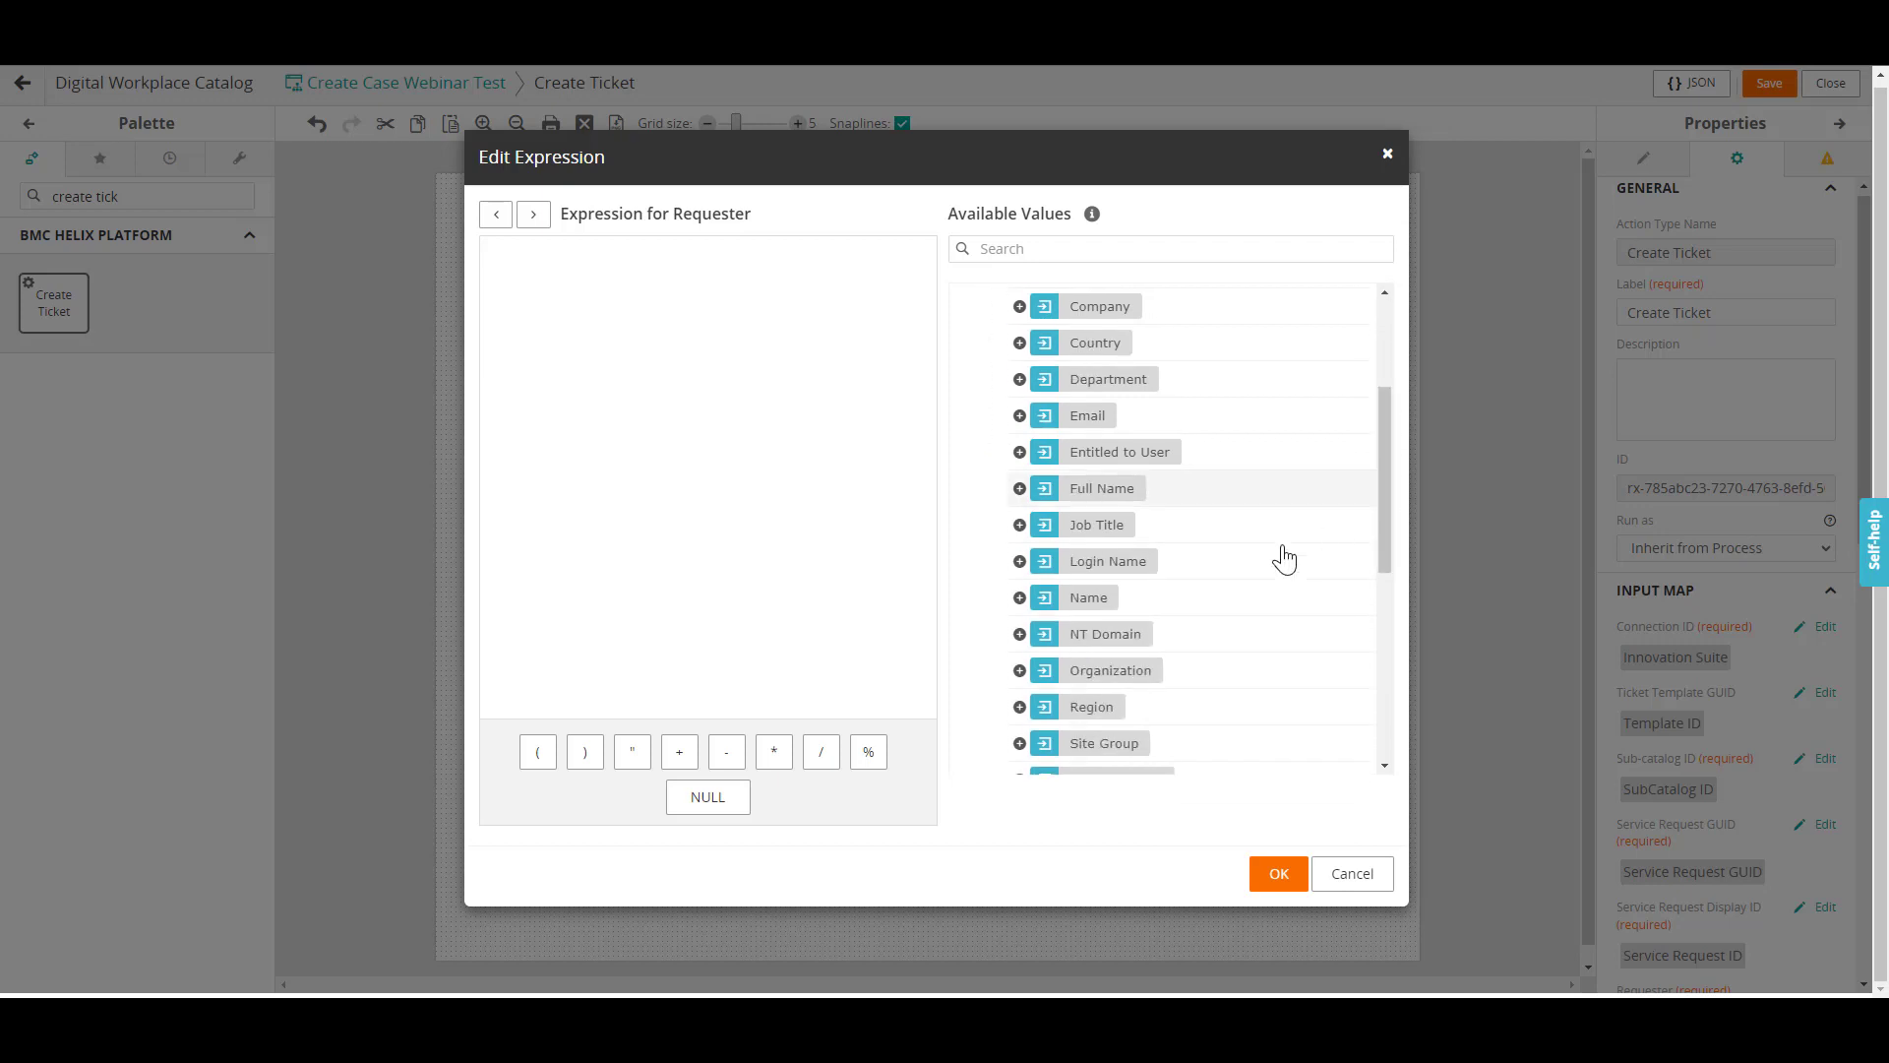
left_click(1019, 561)
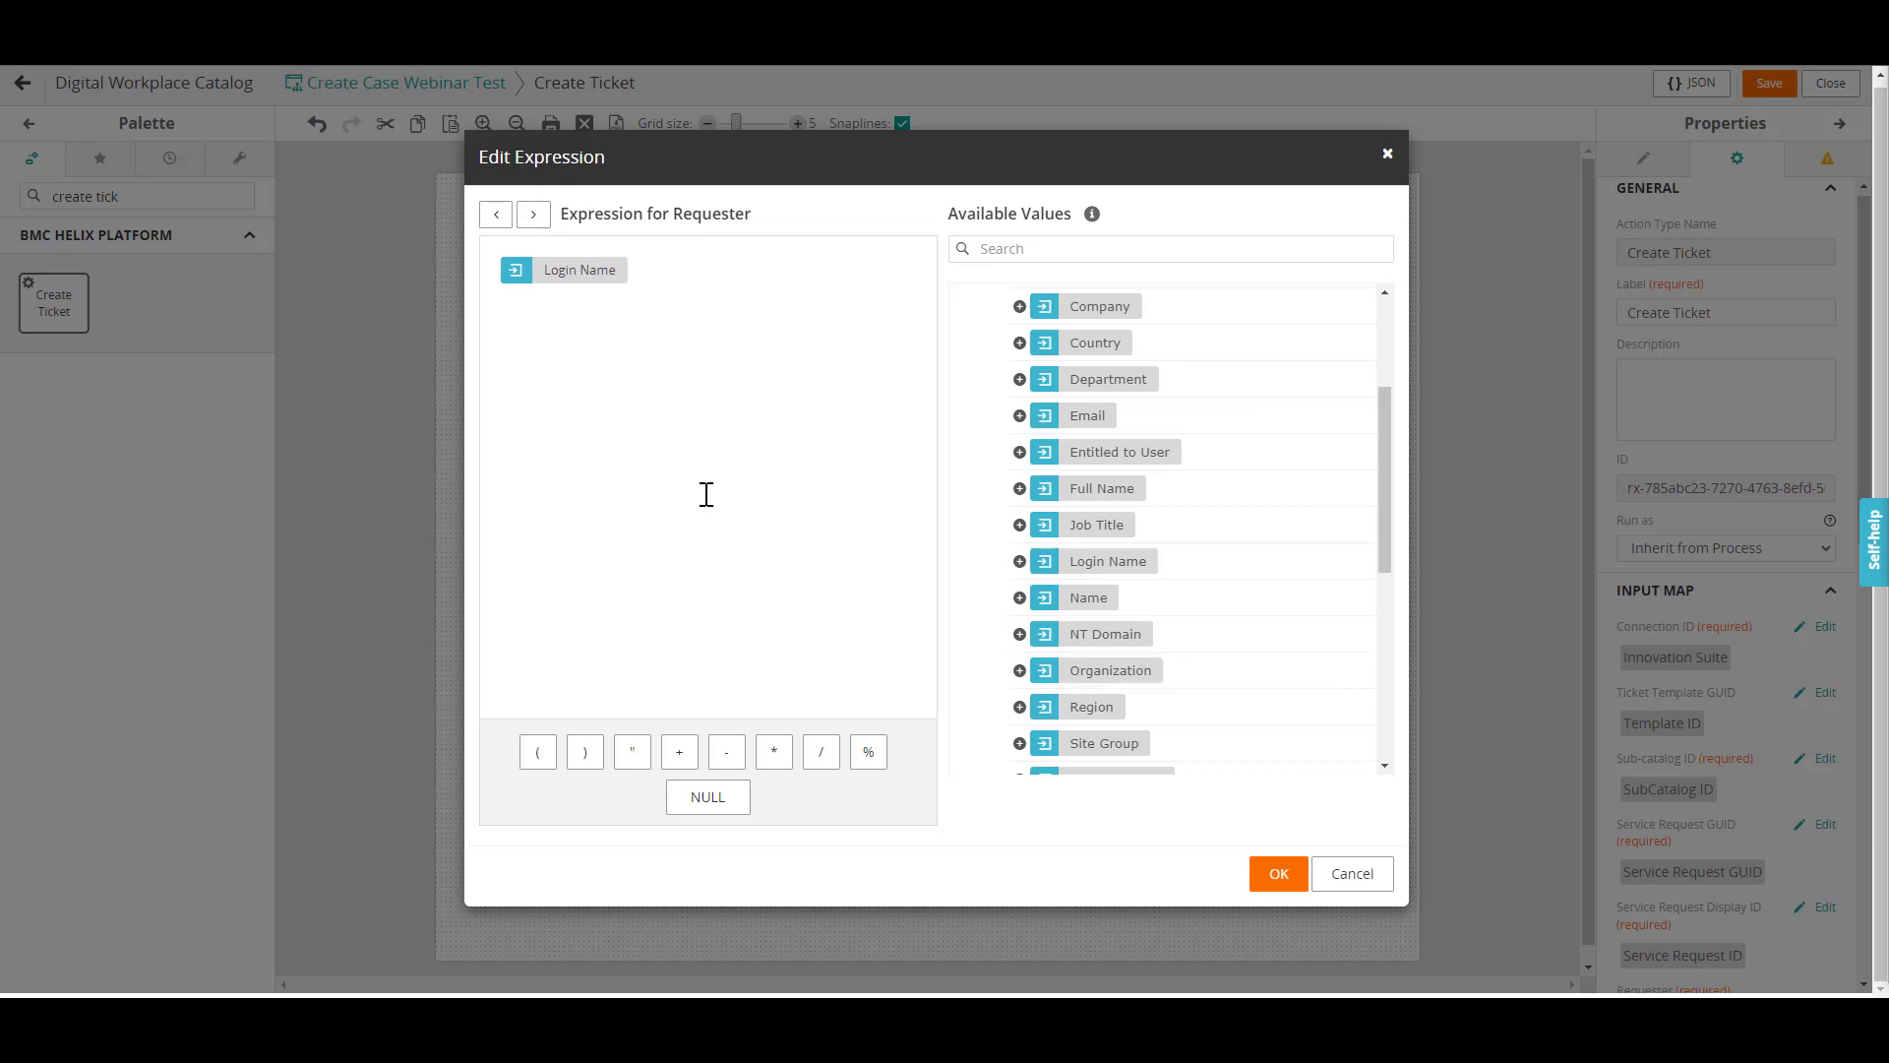
Leave the Contact expression empty and map the Summary input to the Summary process variable.
left_click(533, 214)
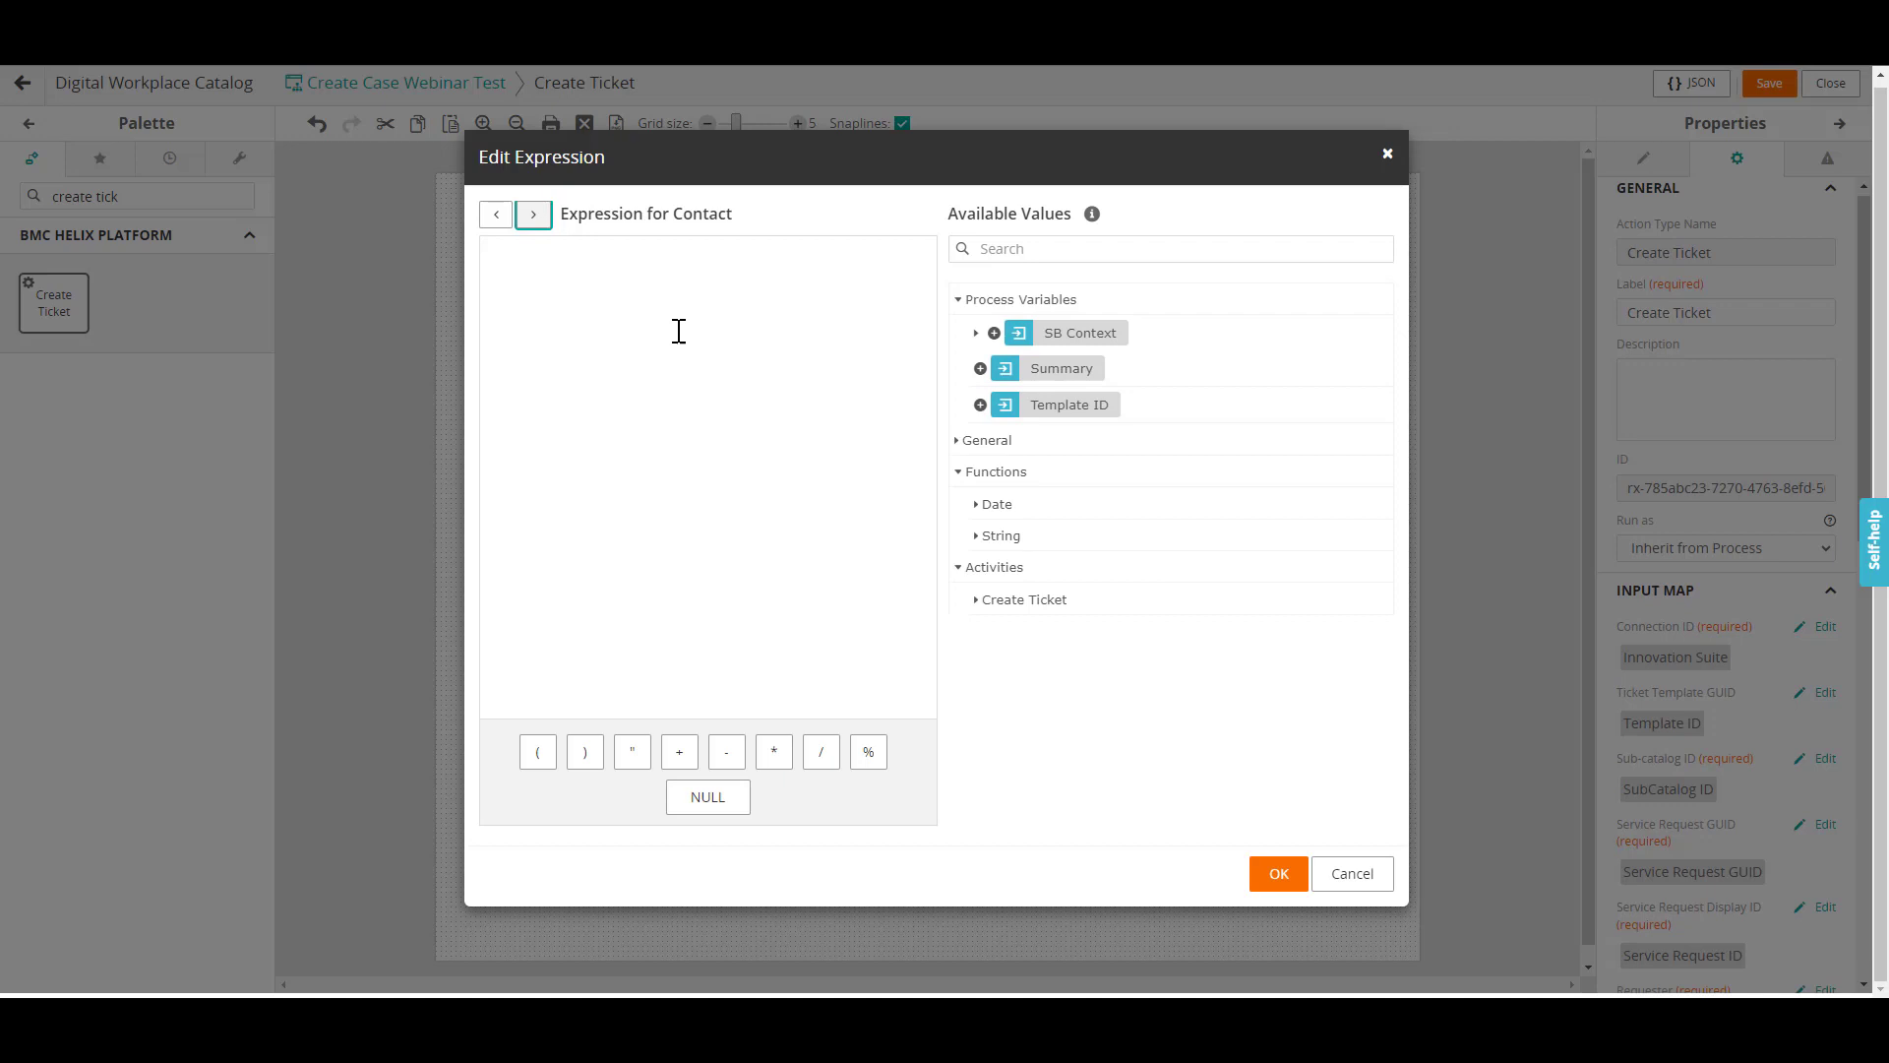
left_click(533, 213)
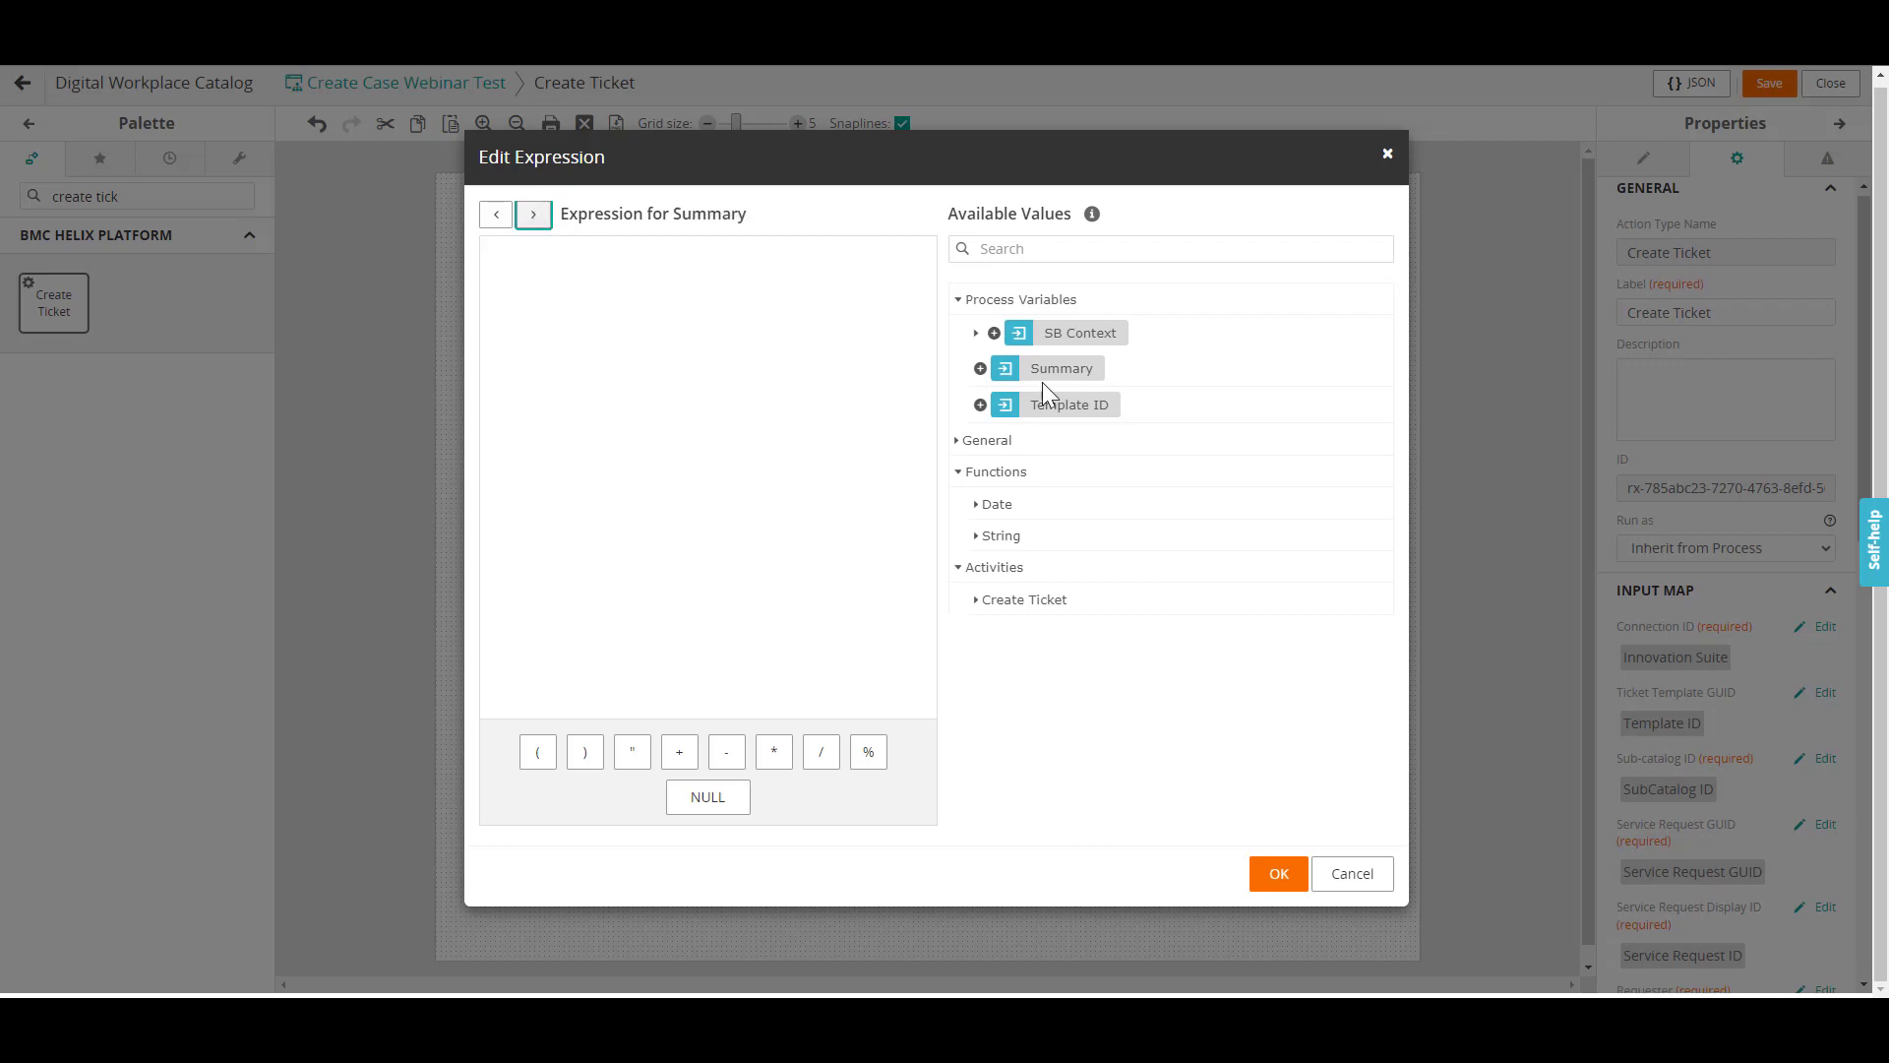
left_click(980, 369)
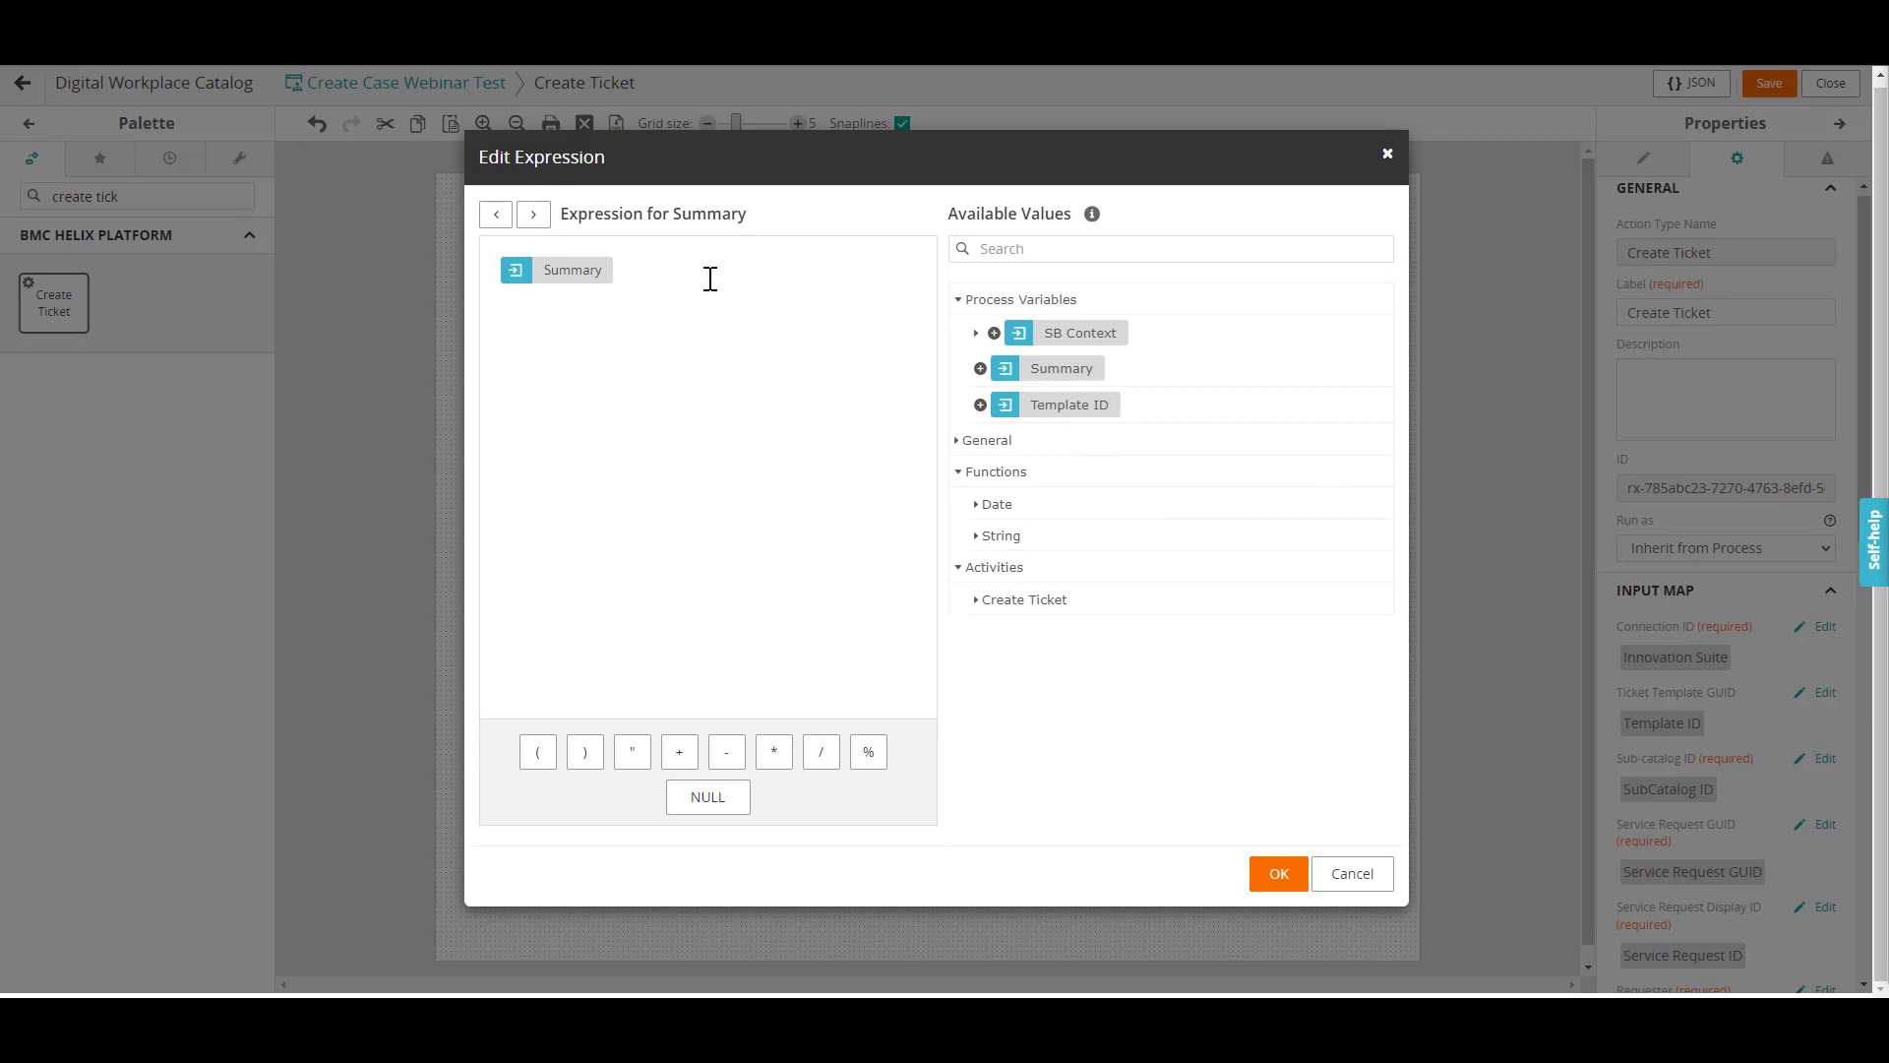
Leave the Description expression empty and map the Q As input to Questions and Answers from SB Context.
left_click(531, 218)
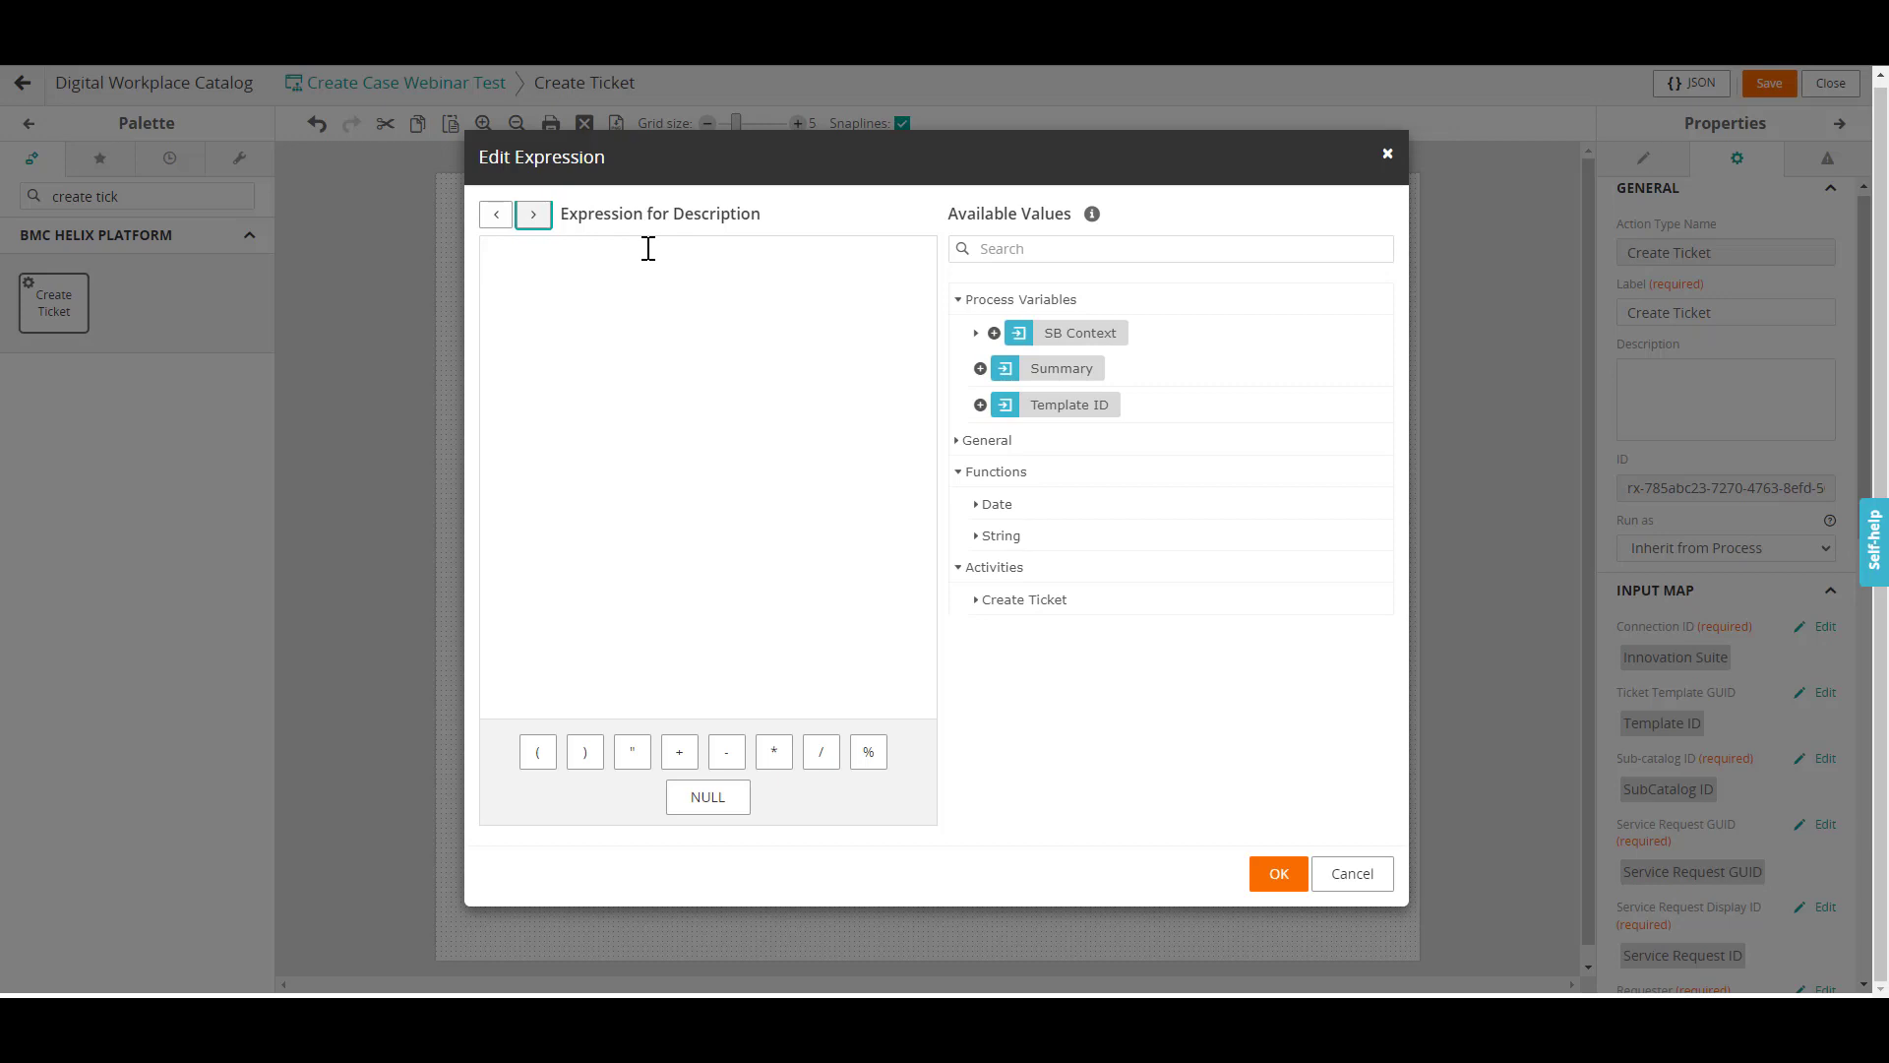
left_click(540, 228)
left_click(978, 334)
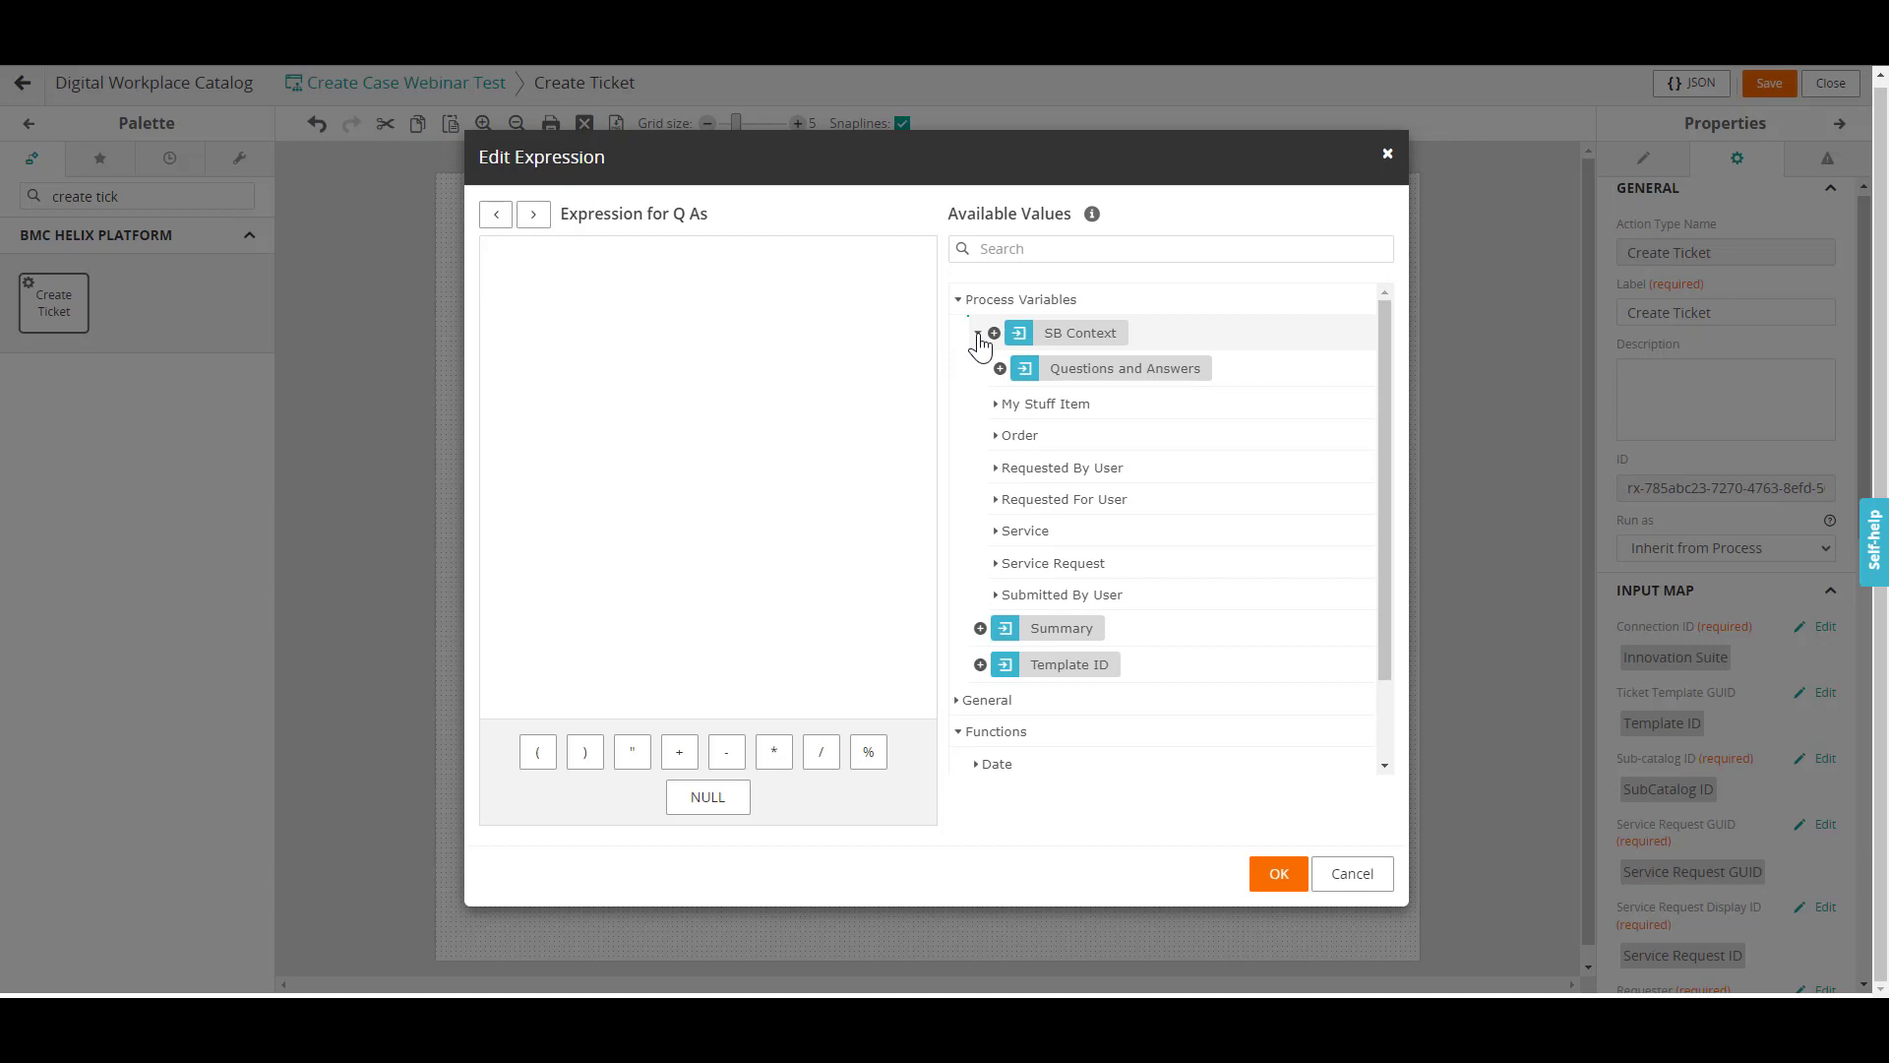
left_click(999, 369)
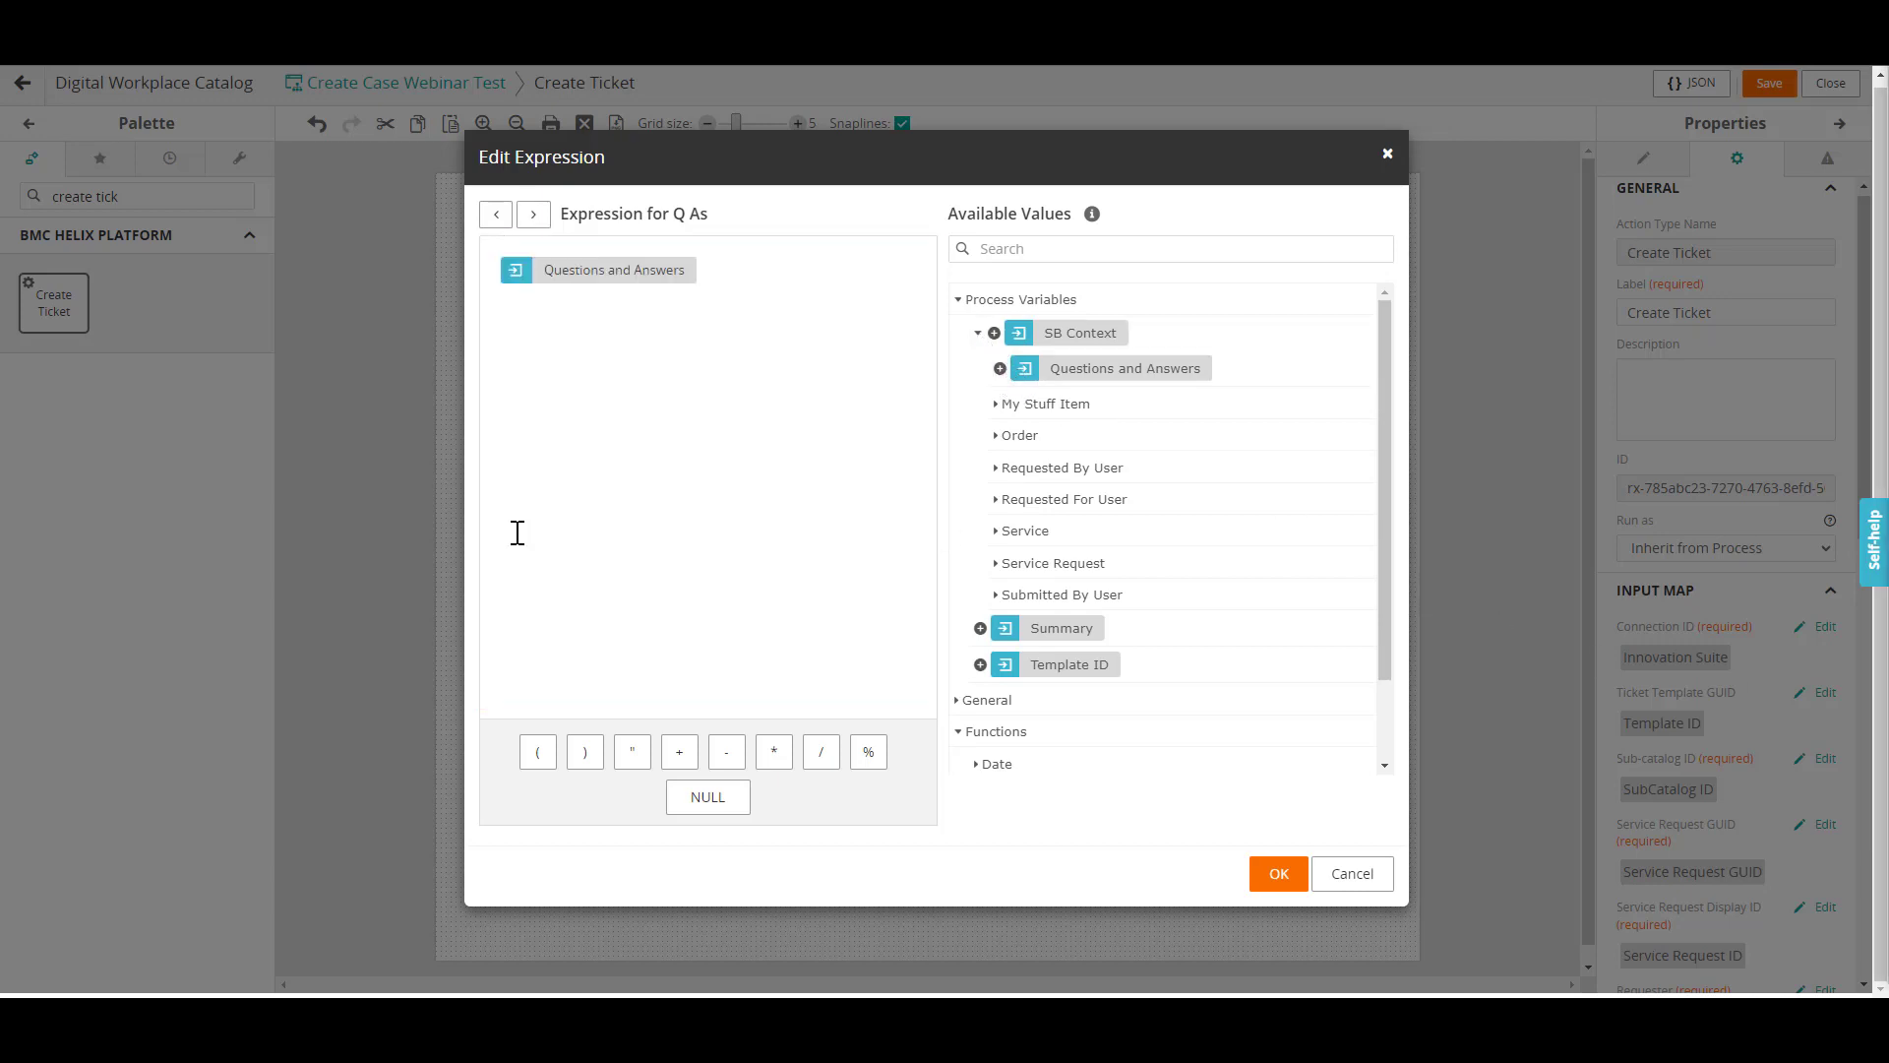
Map the Process Correlation ID input to Process Correlation ID from the General values, apply the mappings, and save the workflow.
left_click(534, 215)
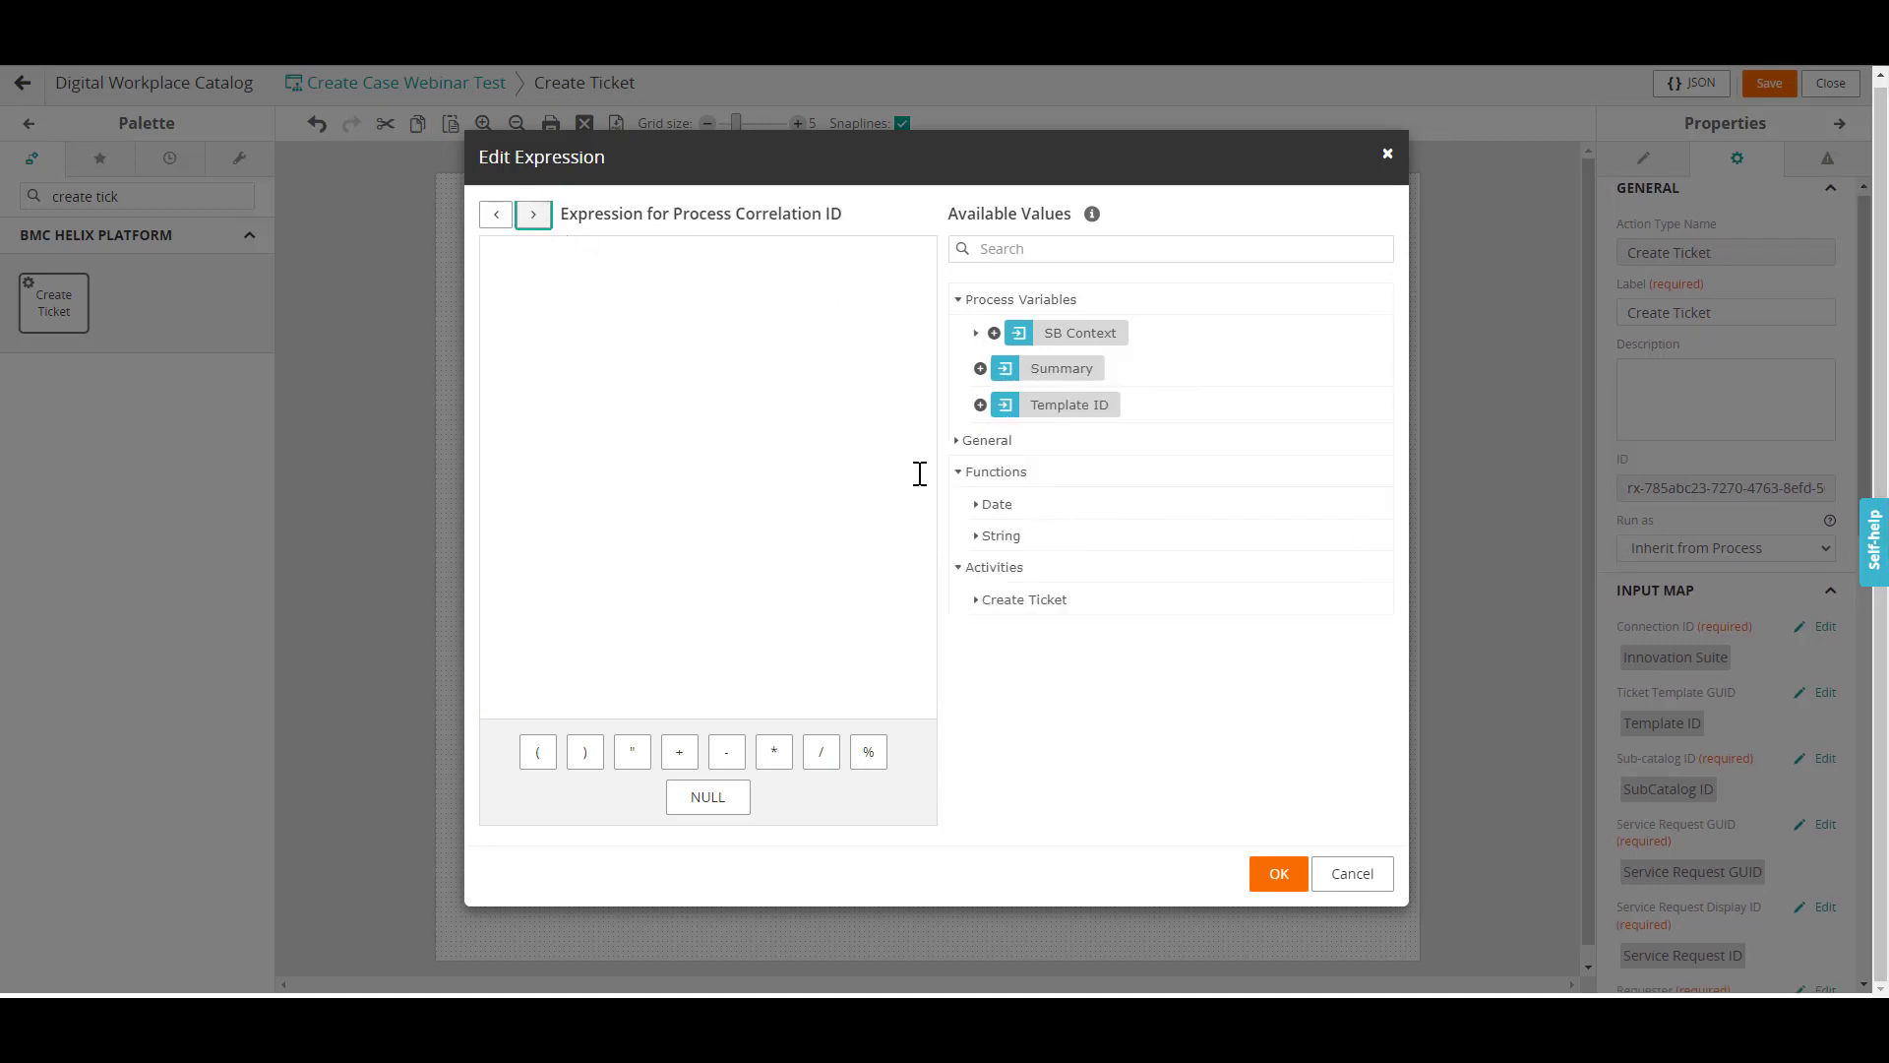
left_click(958, 441)
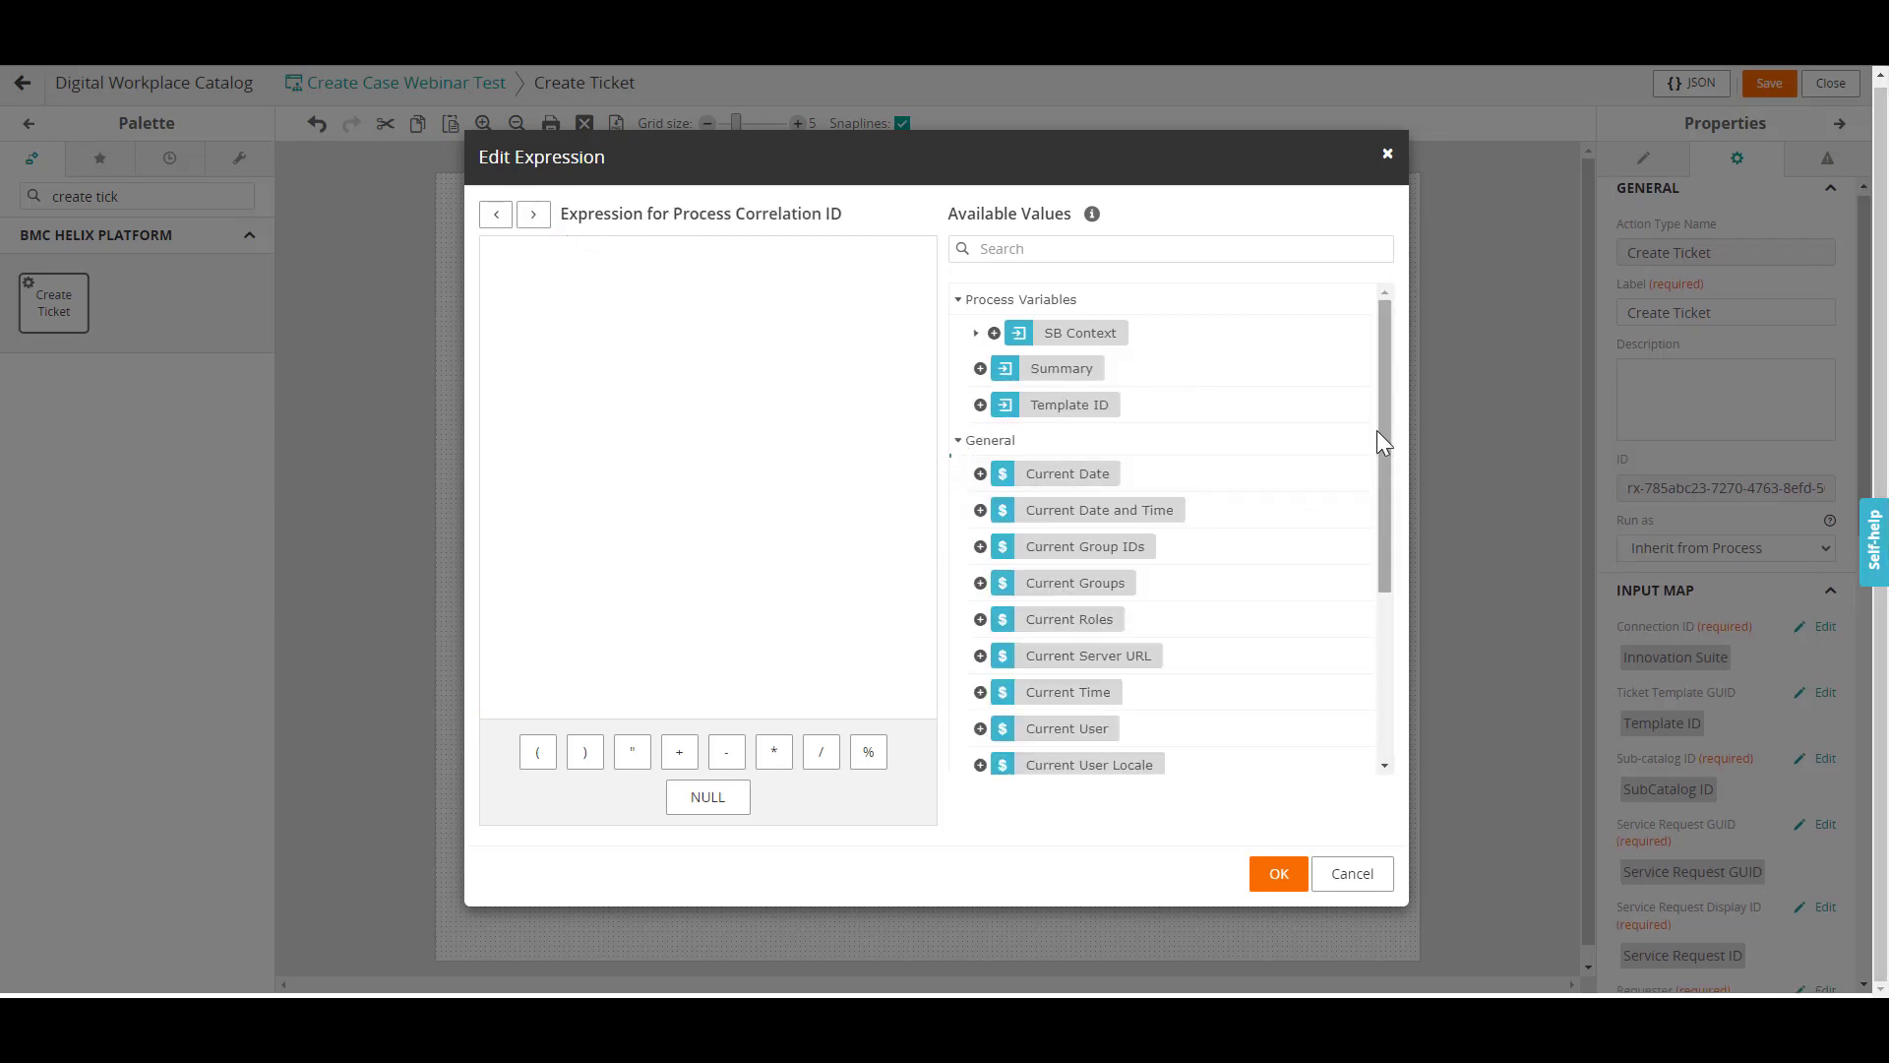
left_click_drag(1384, 413, 1425, 628)
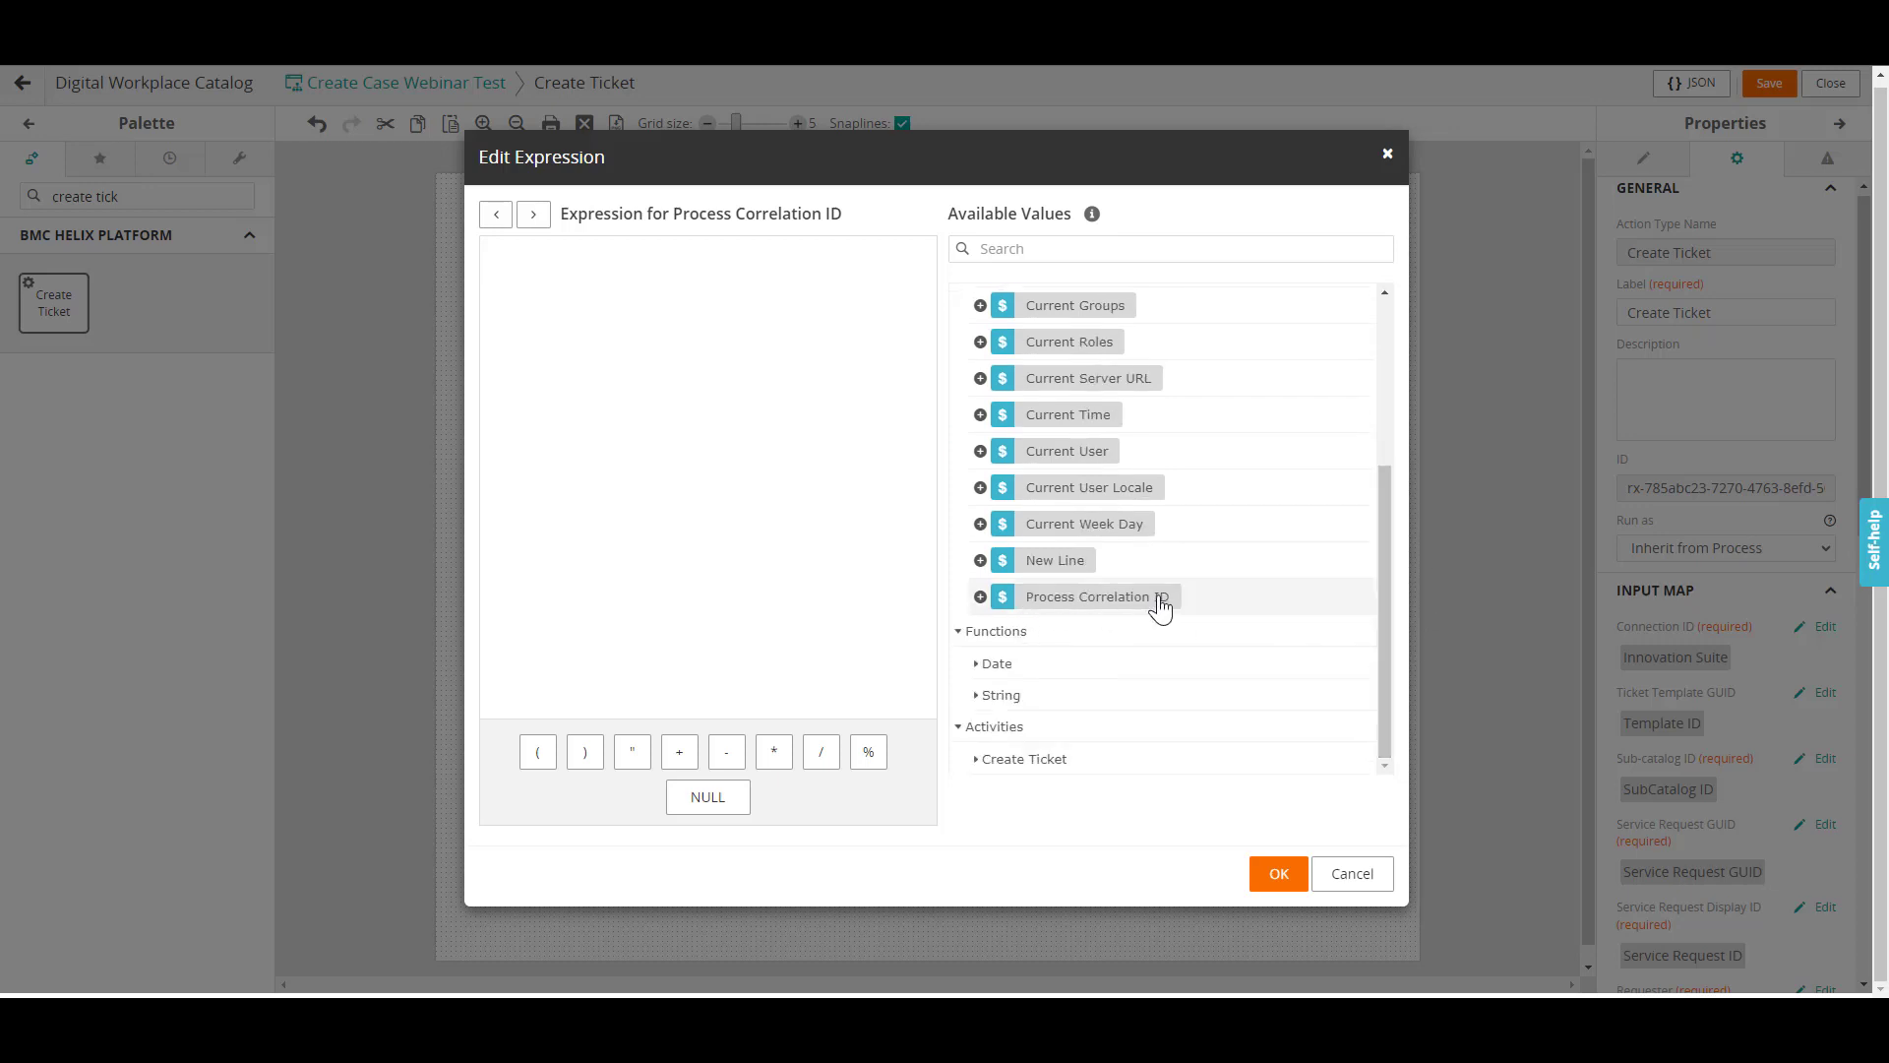
left_click(980, 597)
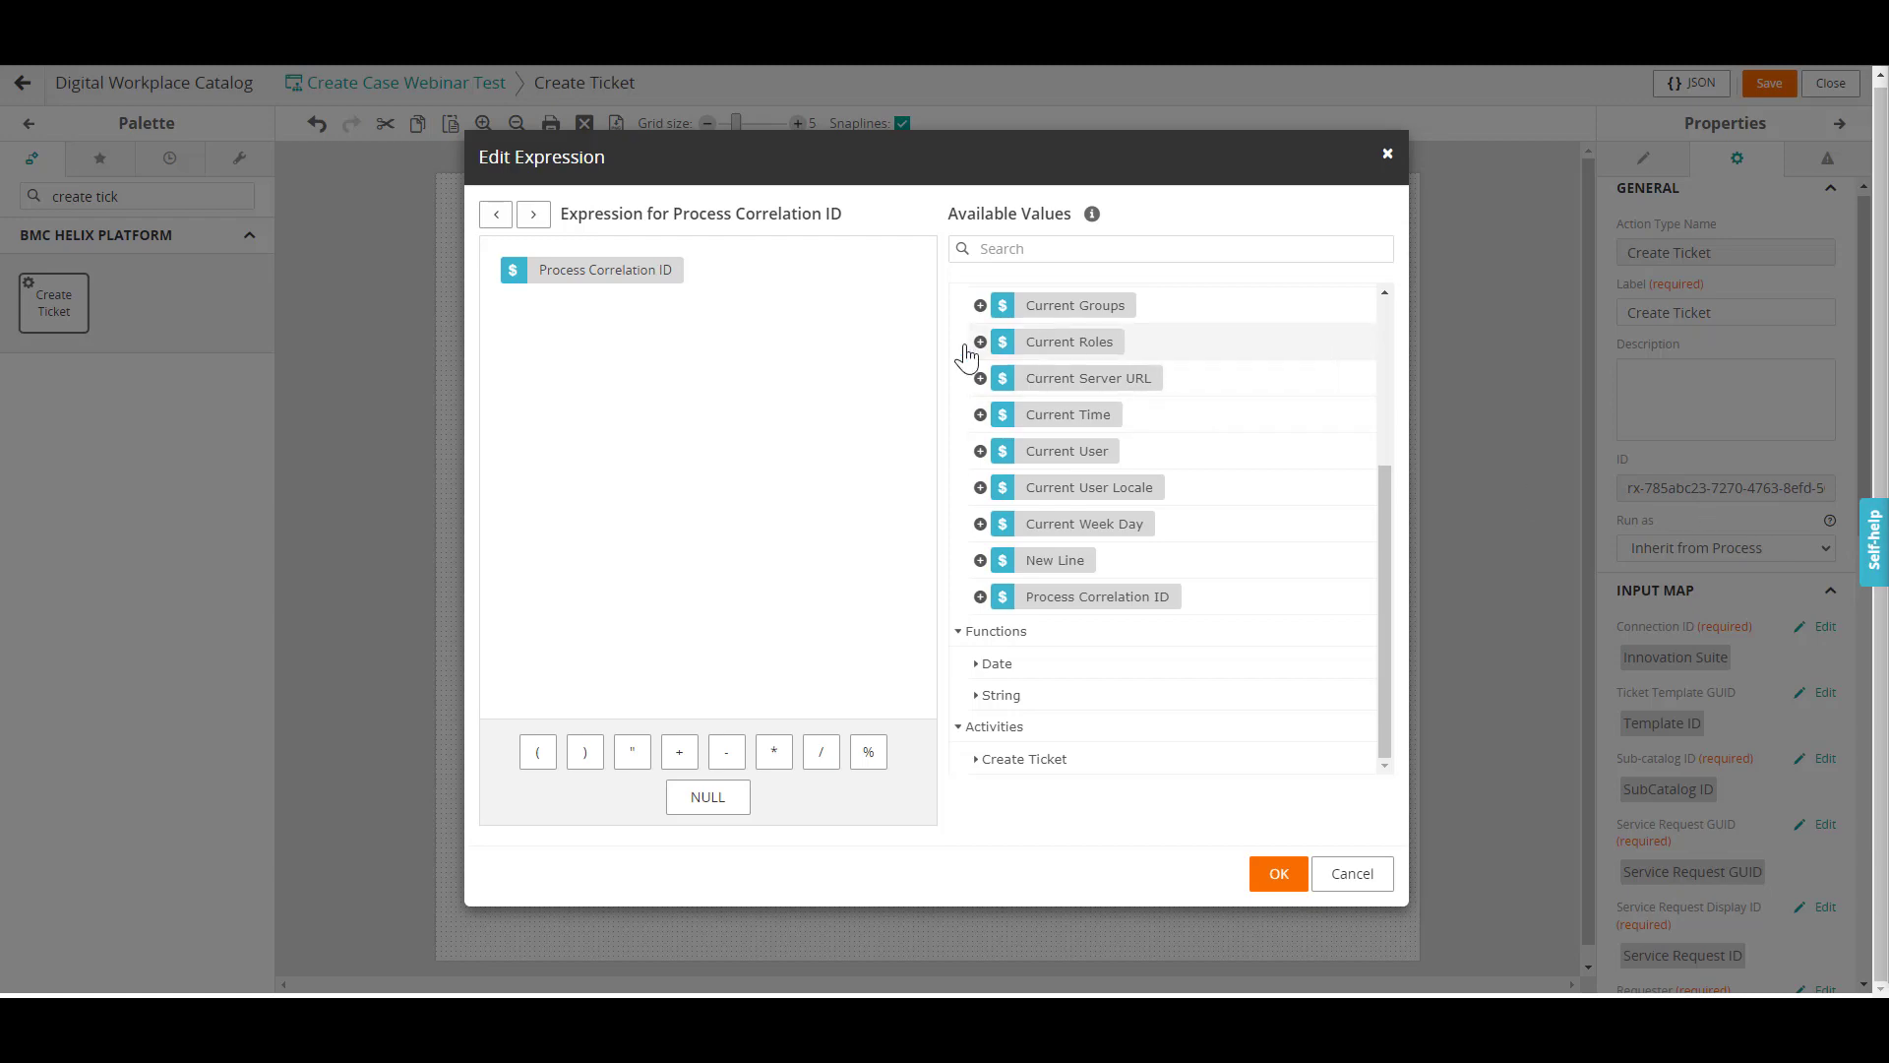
left_click(1279, 873)
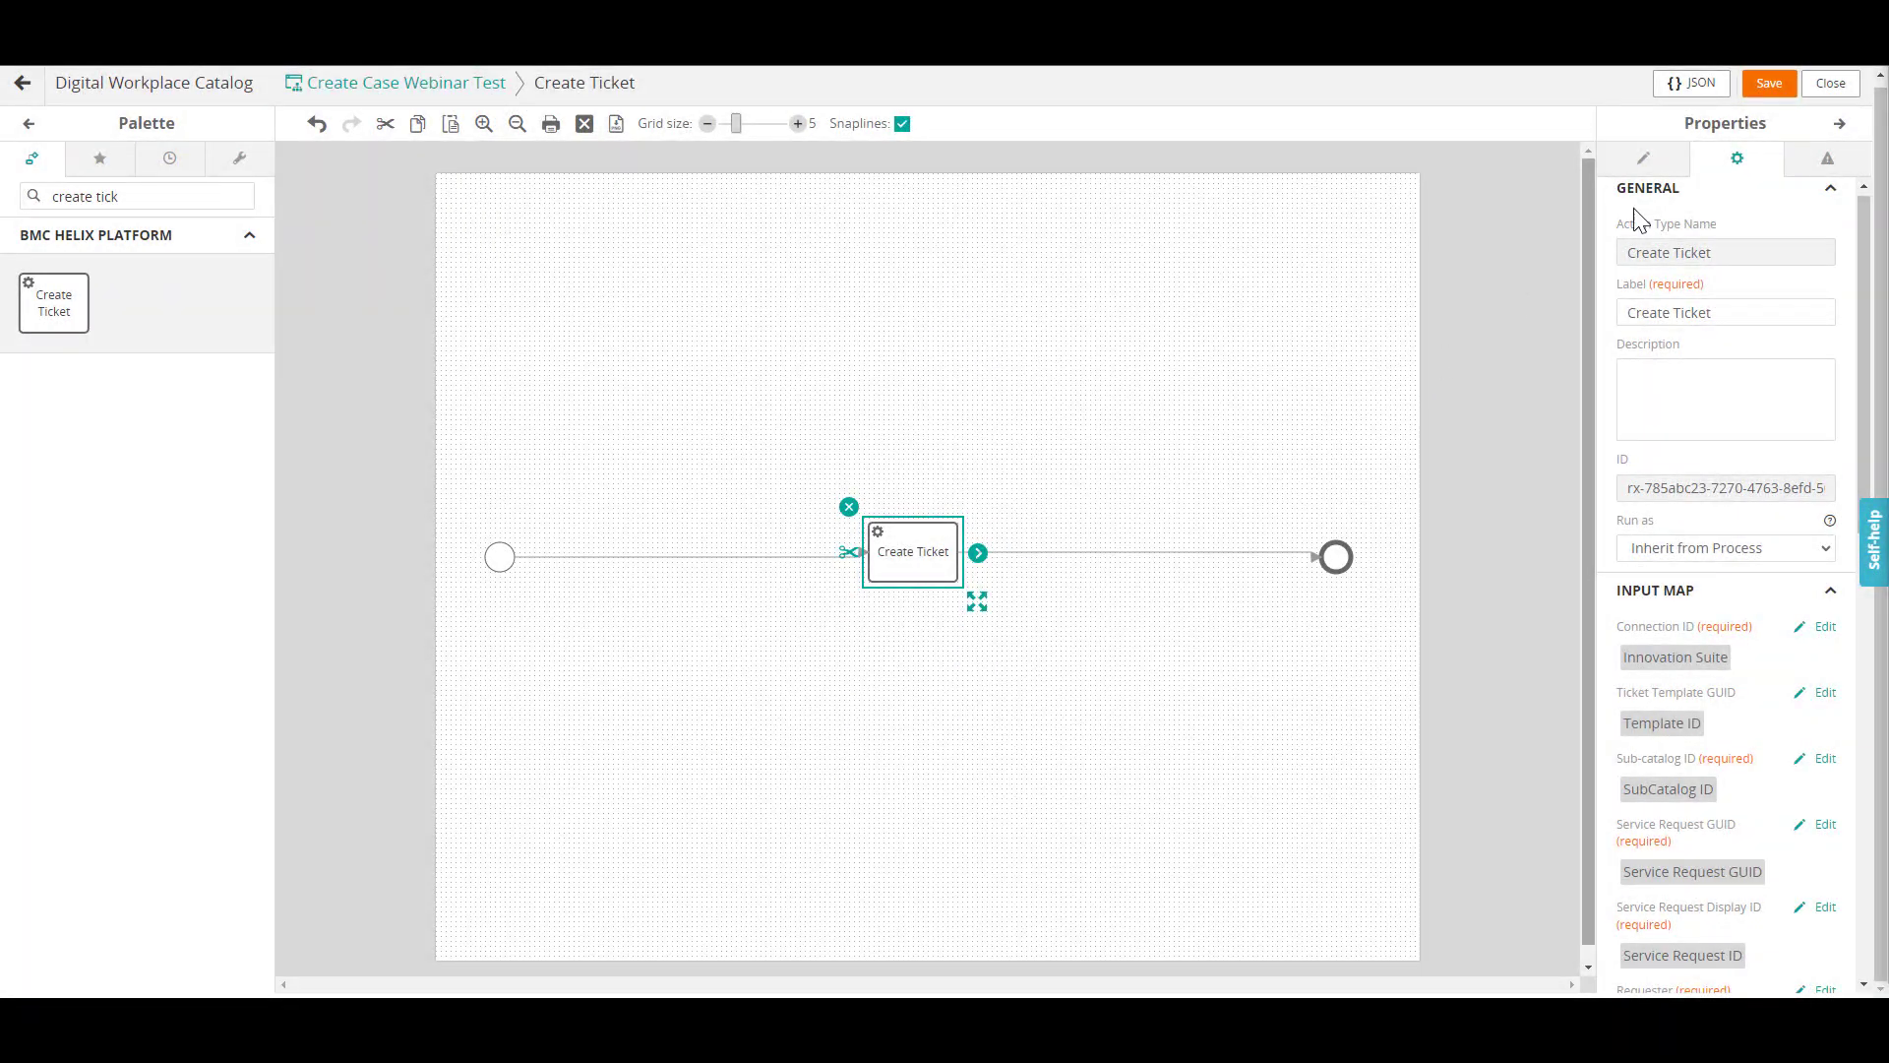
left_click(1769, 83)
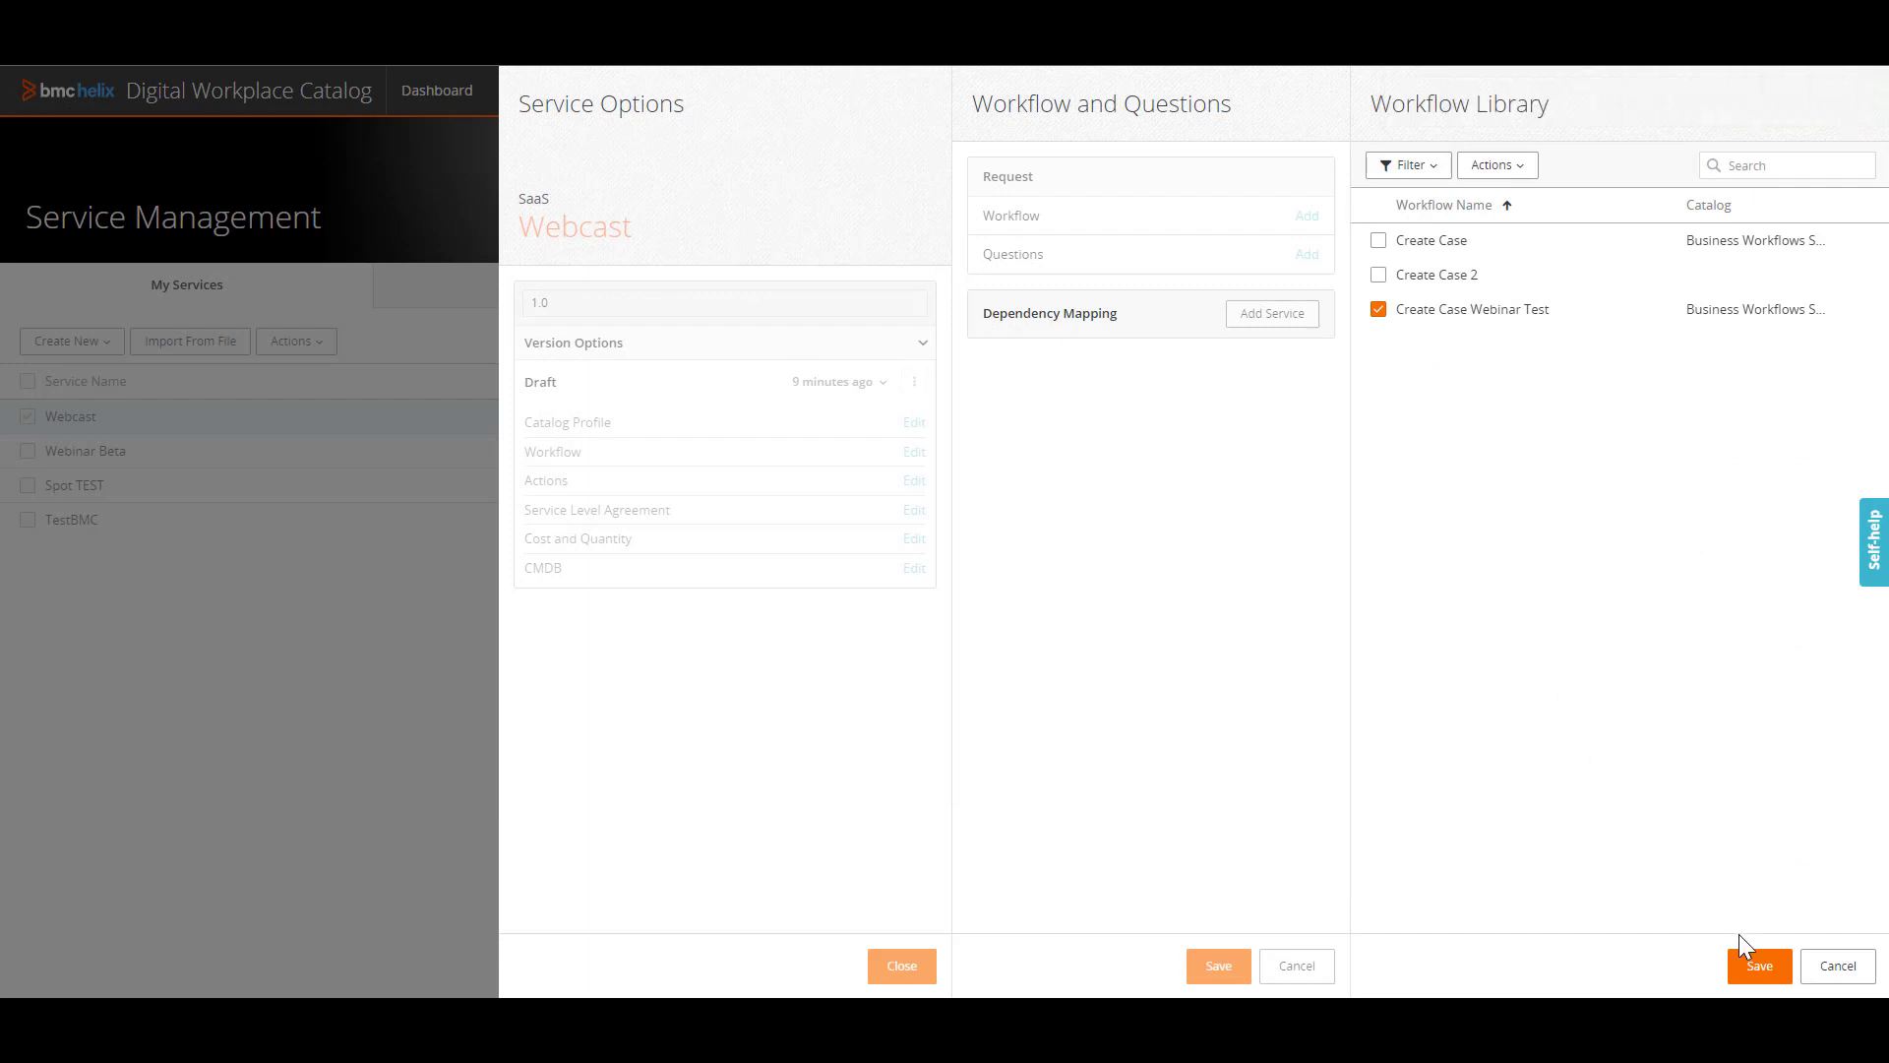
Assign the Create Case Webinar Test workflow to the Webcast service and start a new single-user request questionnaire.
left_click(1757, 967)
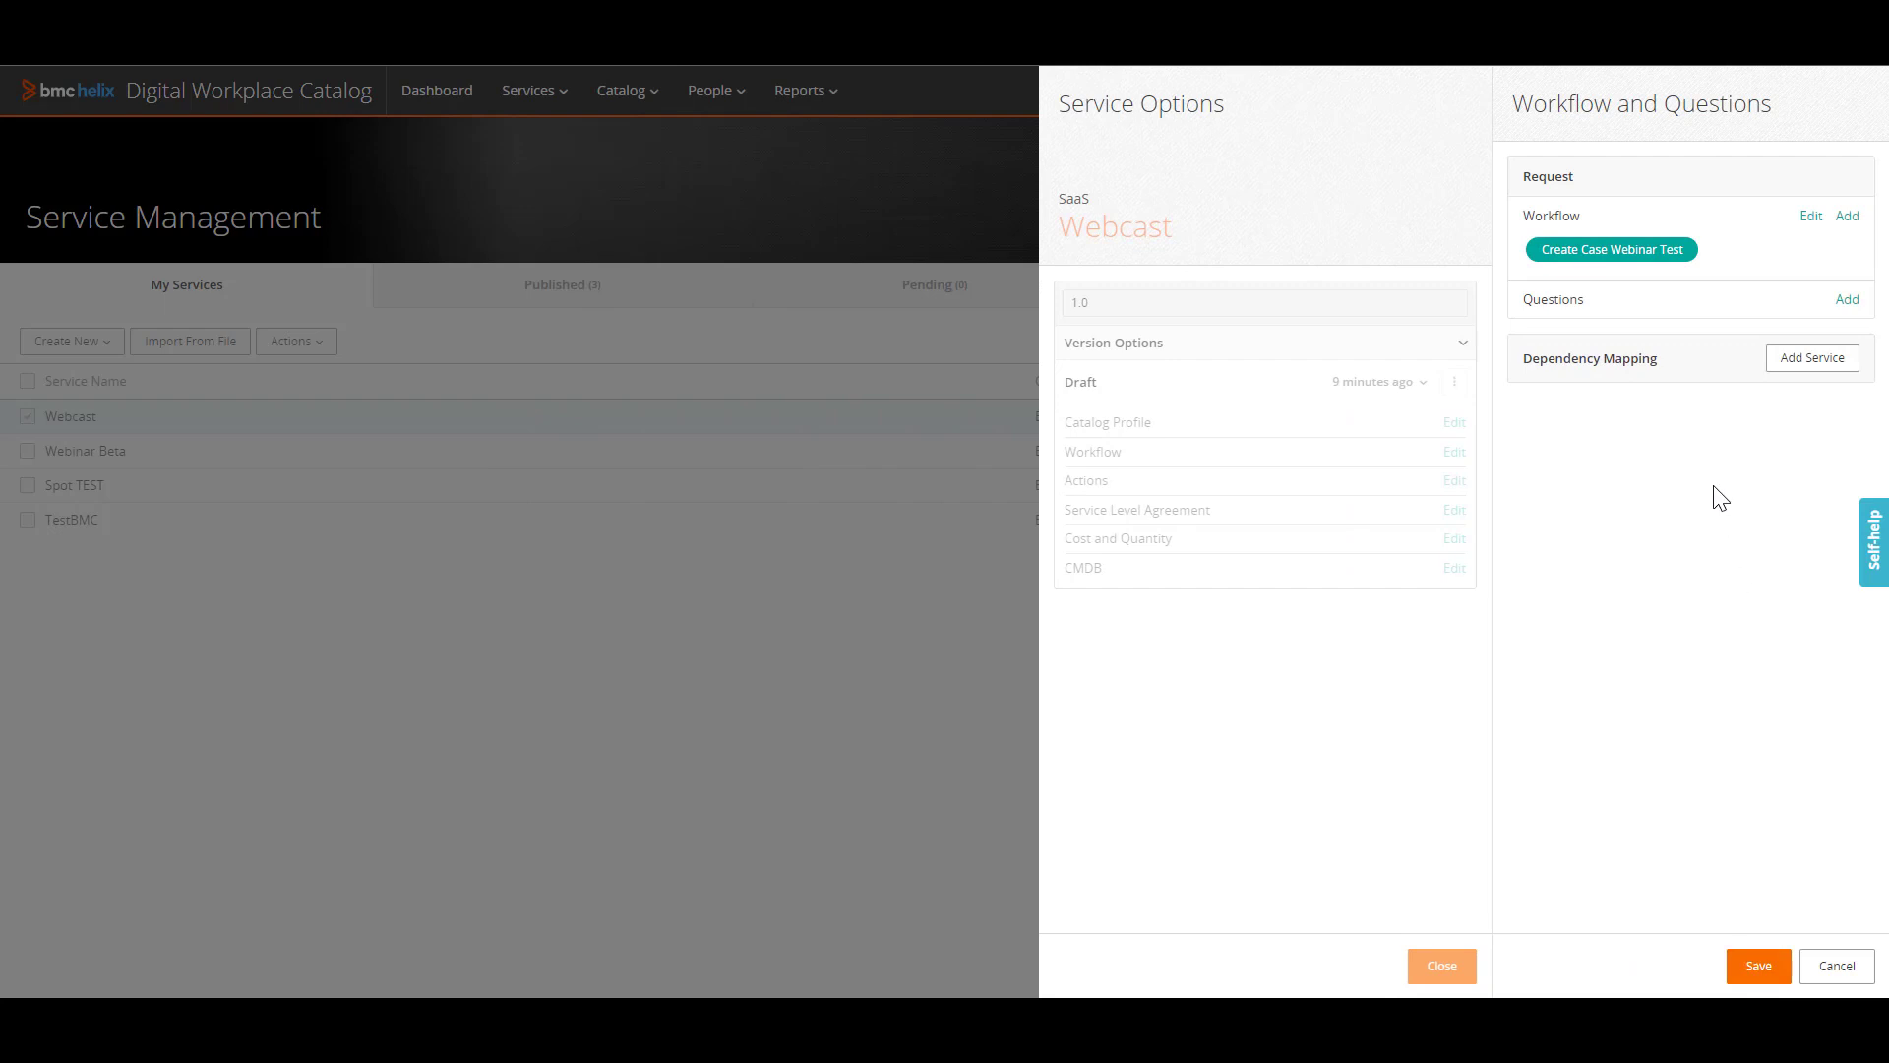
left_click(1847, 311)
left_click(1432, 169)
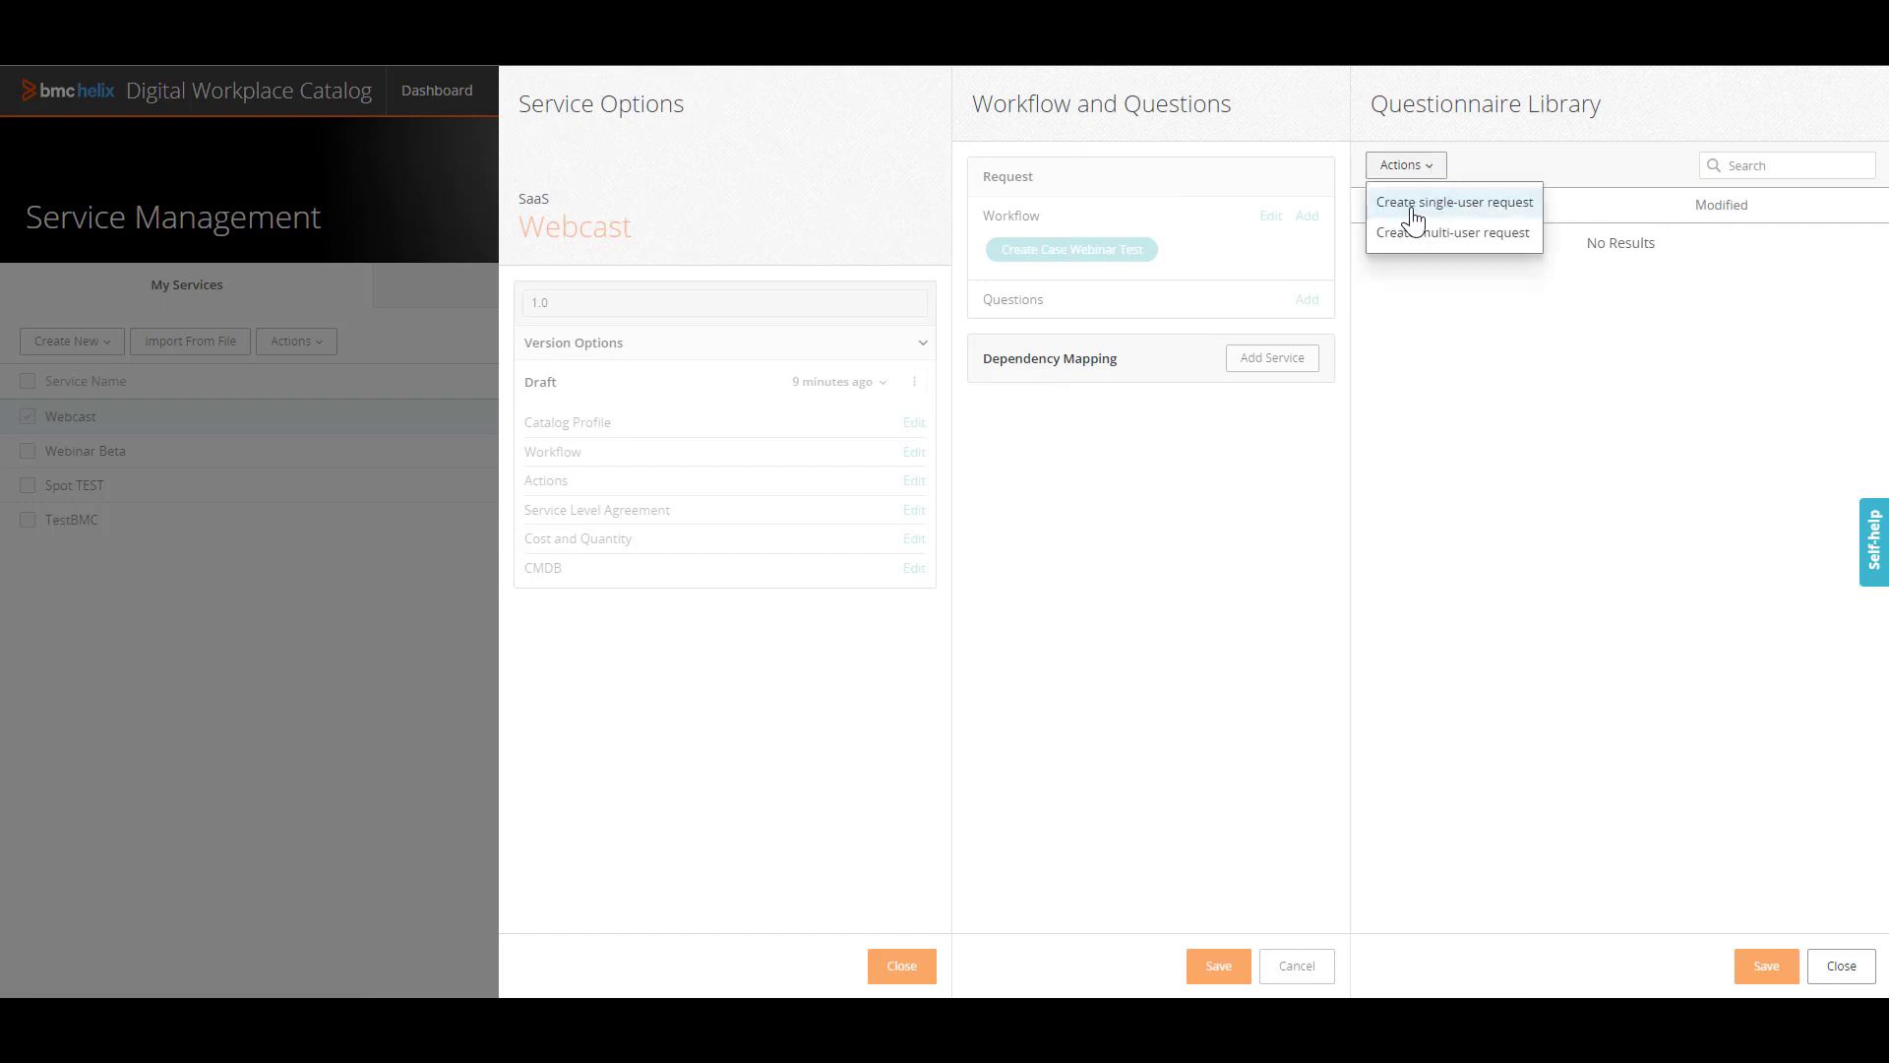
left_click(1413, 212)
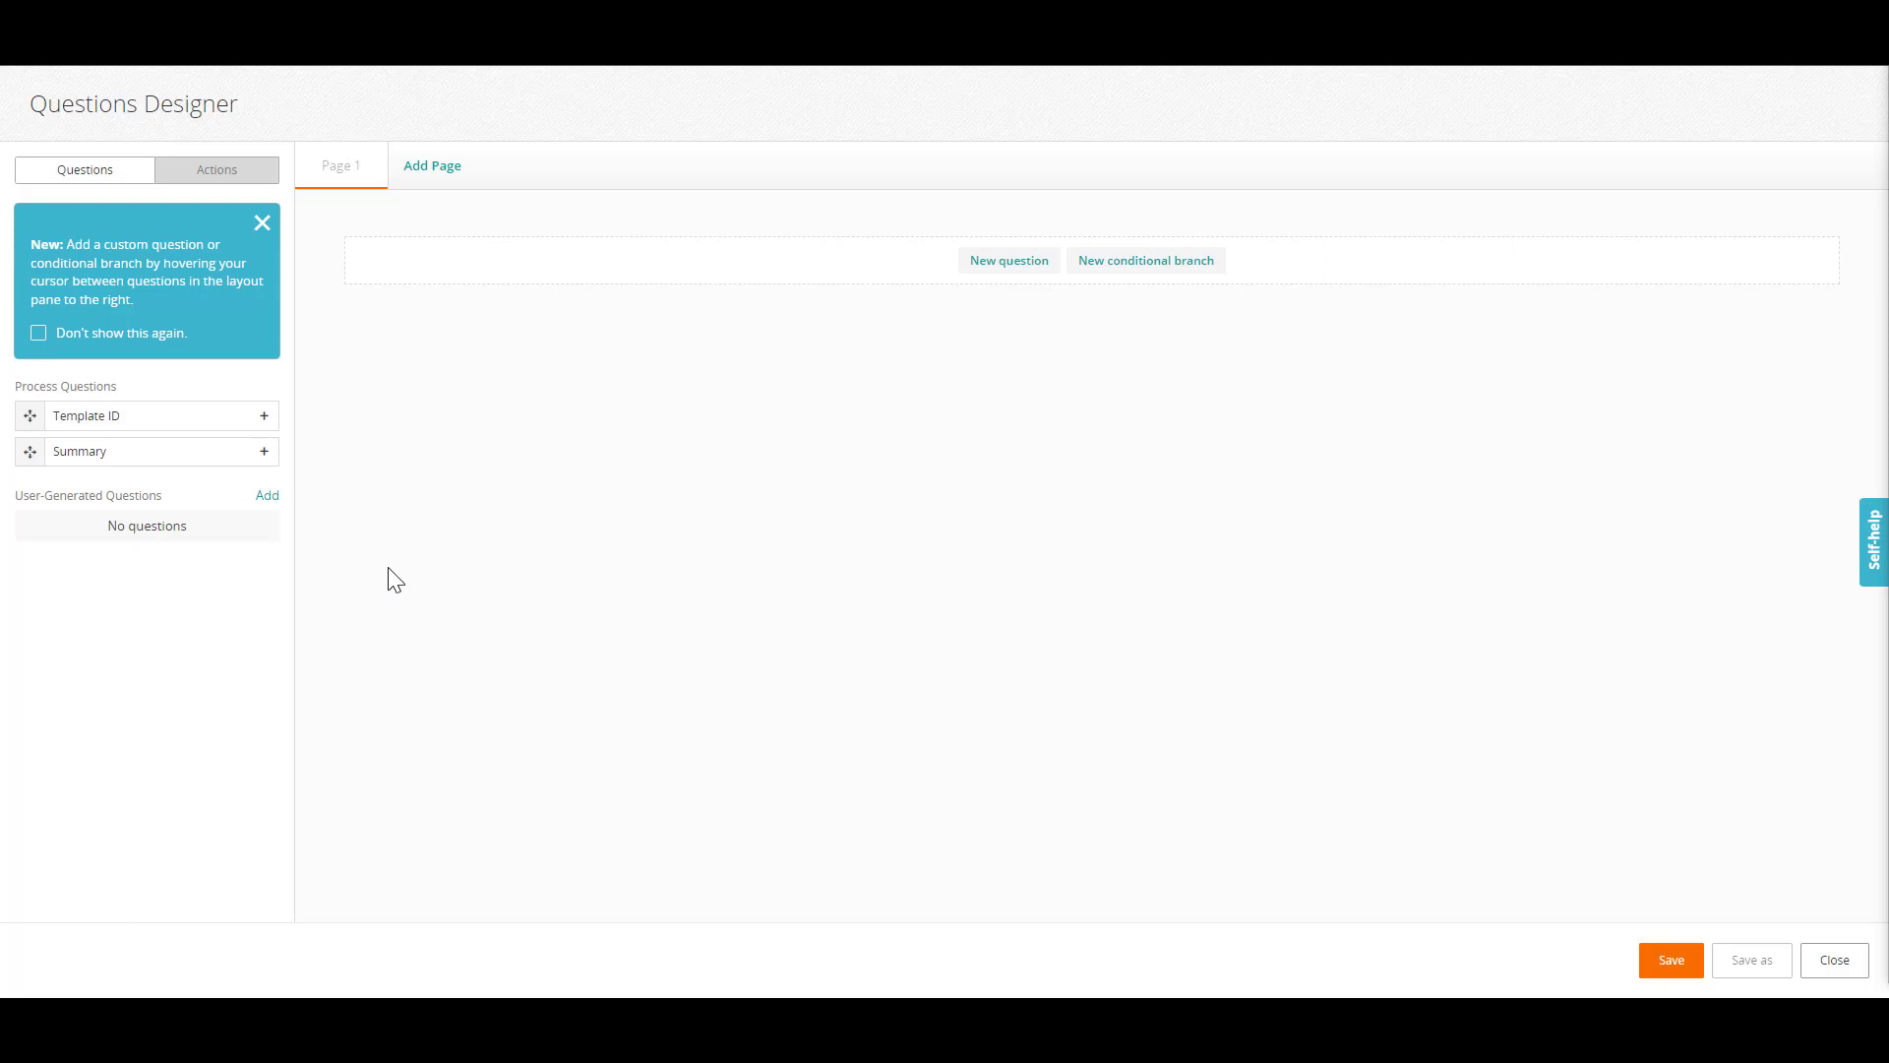
Add the Summary process question to the questionnaire as a Text Field, keeping its label, and save it.
left_click(265, 453)
left_click(1218, 201)
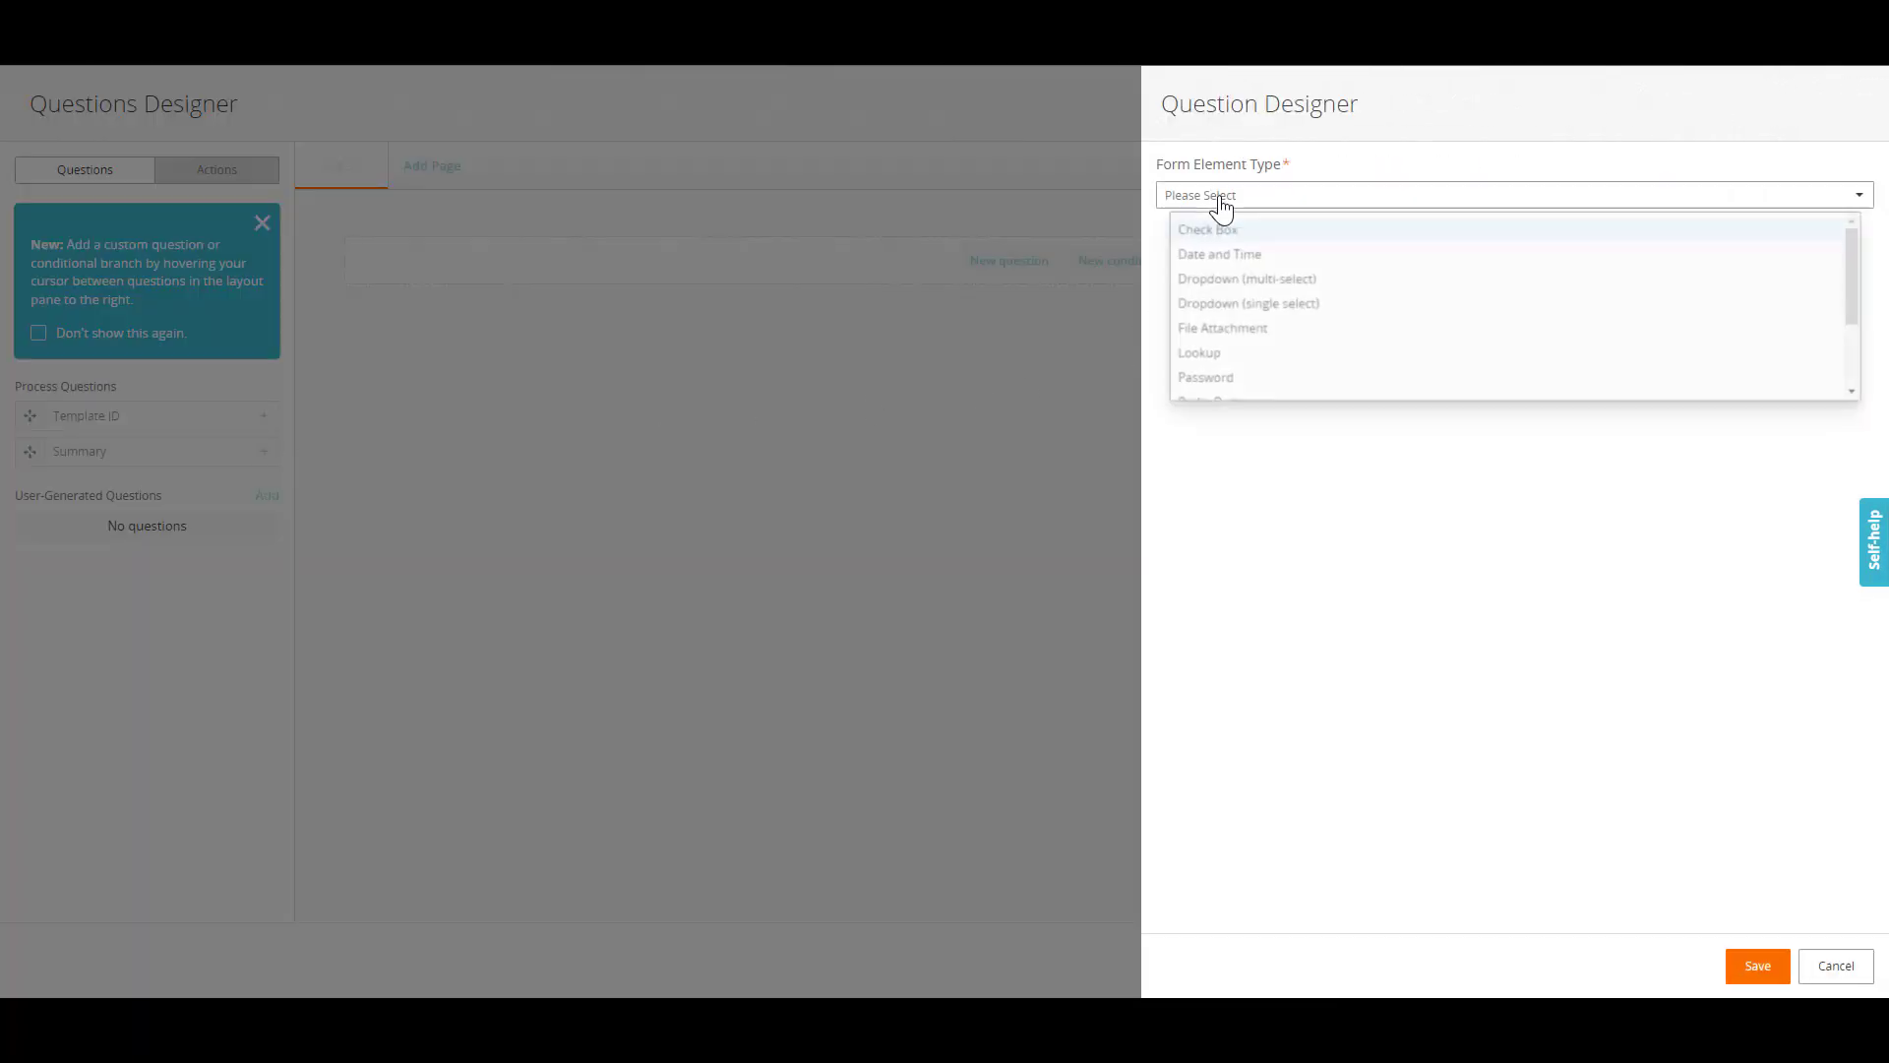
left_click_drag(1863, 252, 1863, 325)
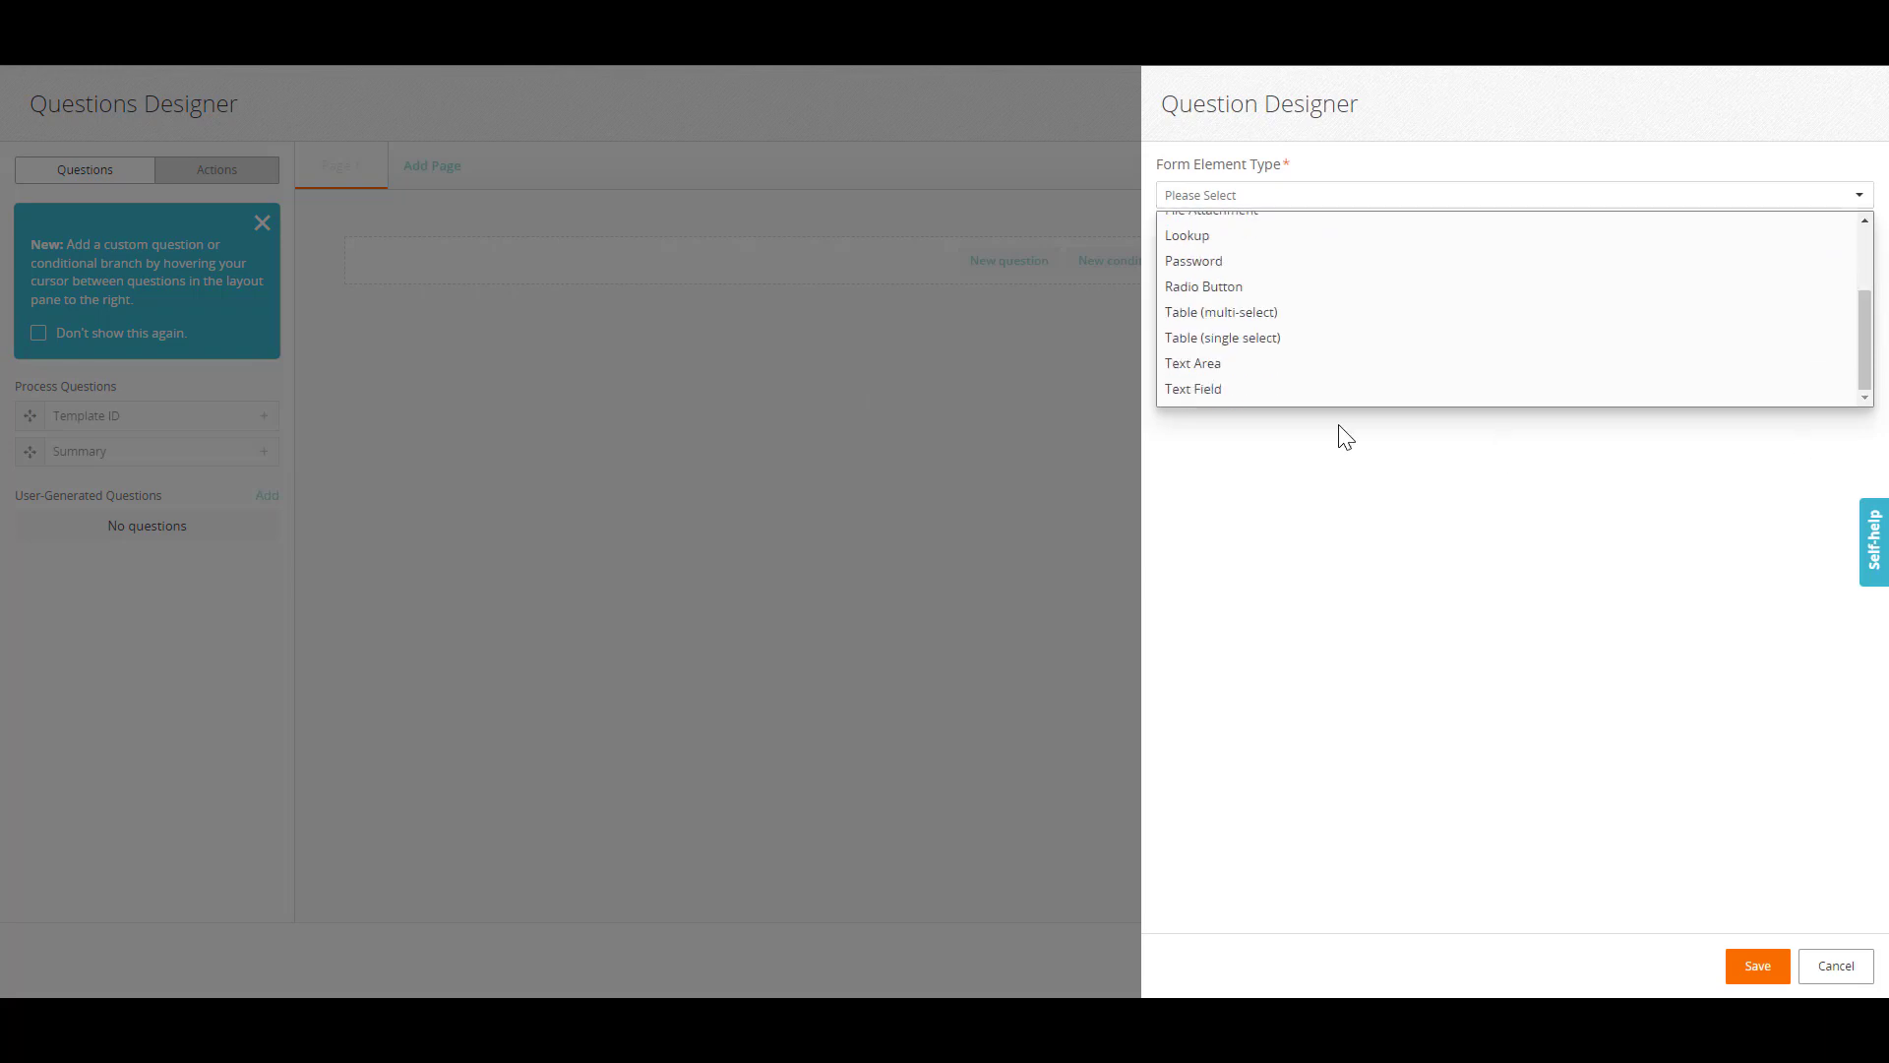
left_click(1230, 374)
left_click(1214, 202)
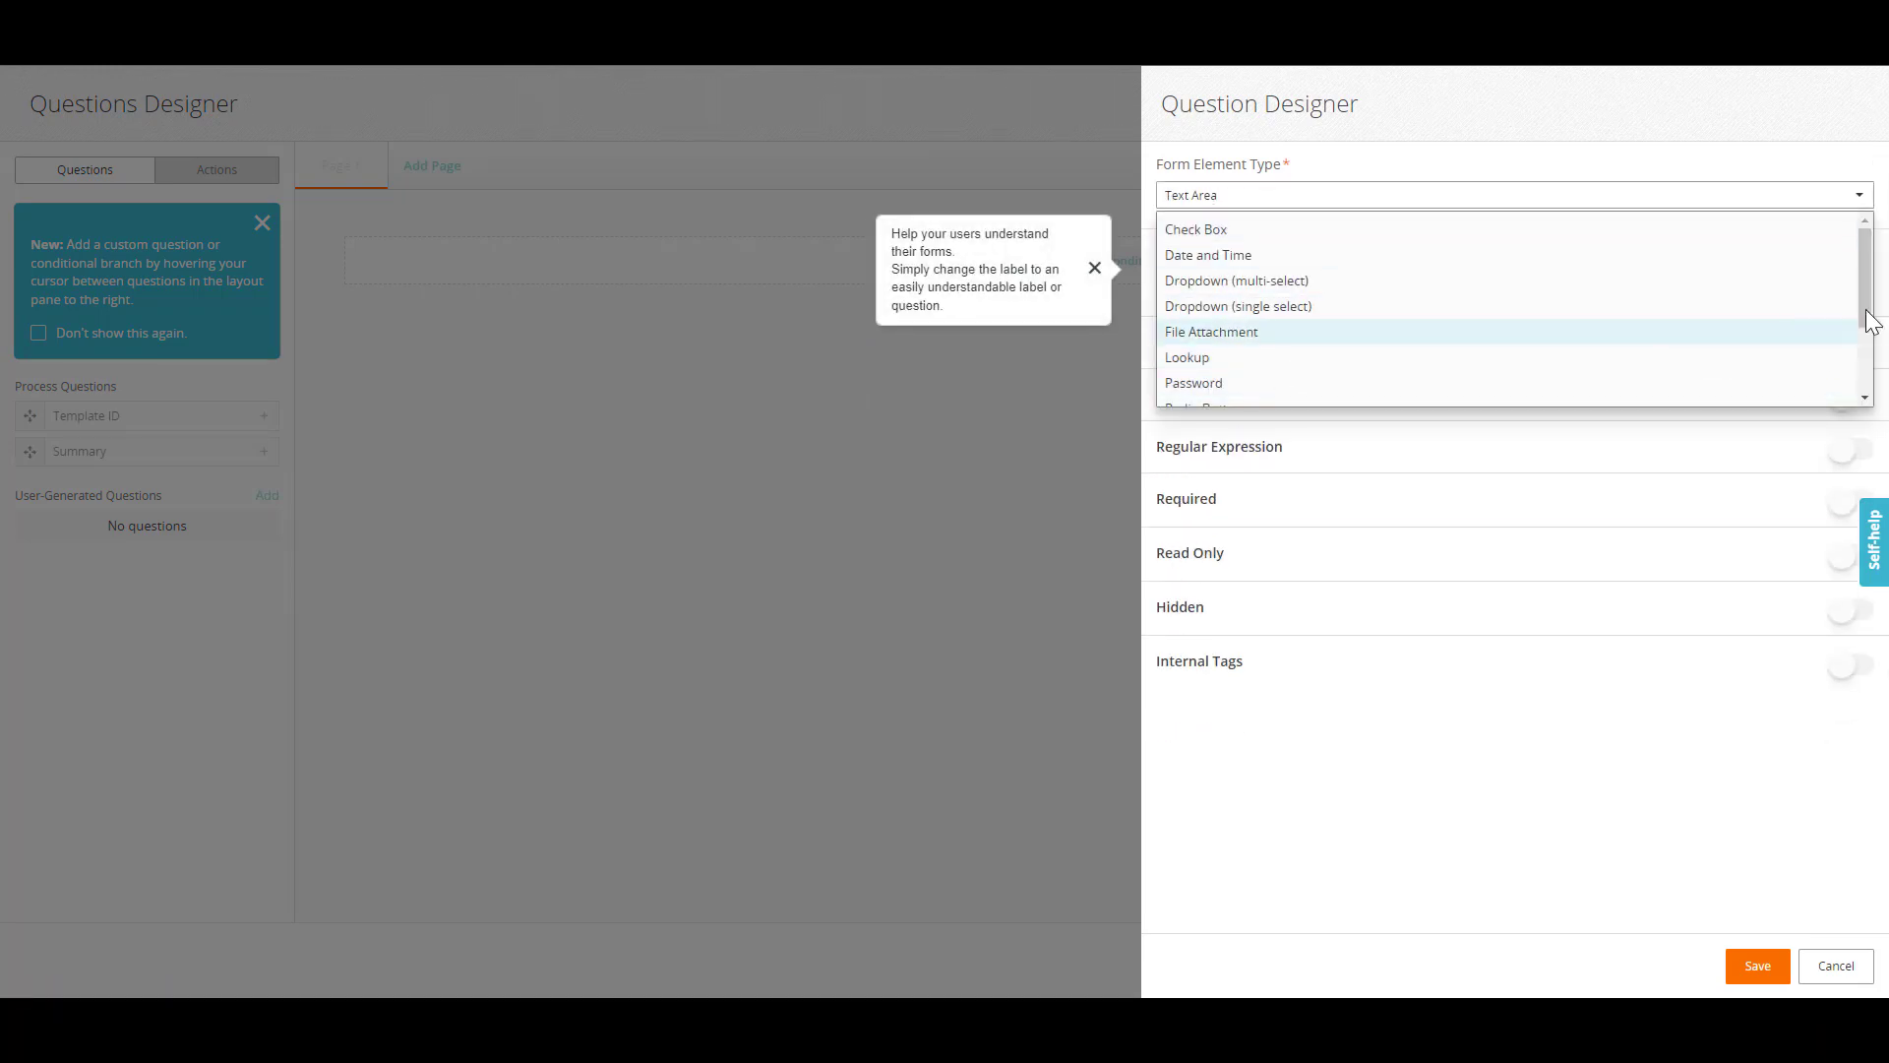
scroll(1863, 325, "down", 3)
left_click(1265, 388)
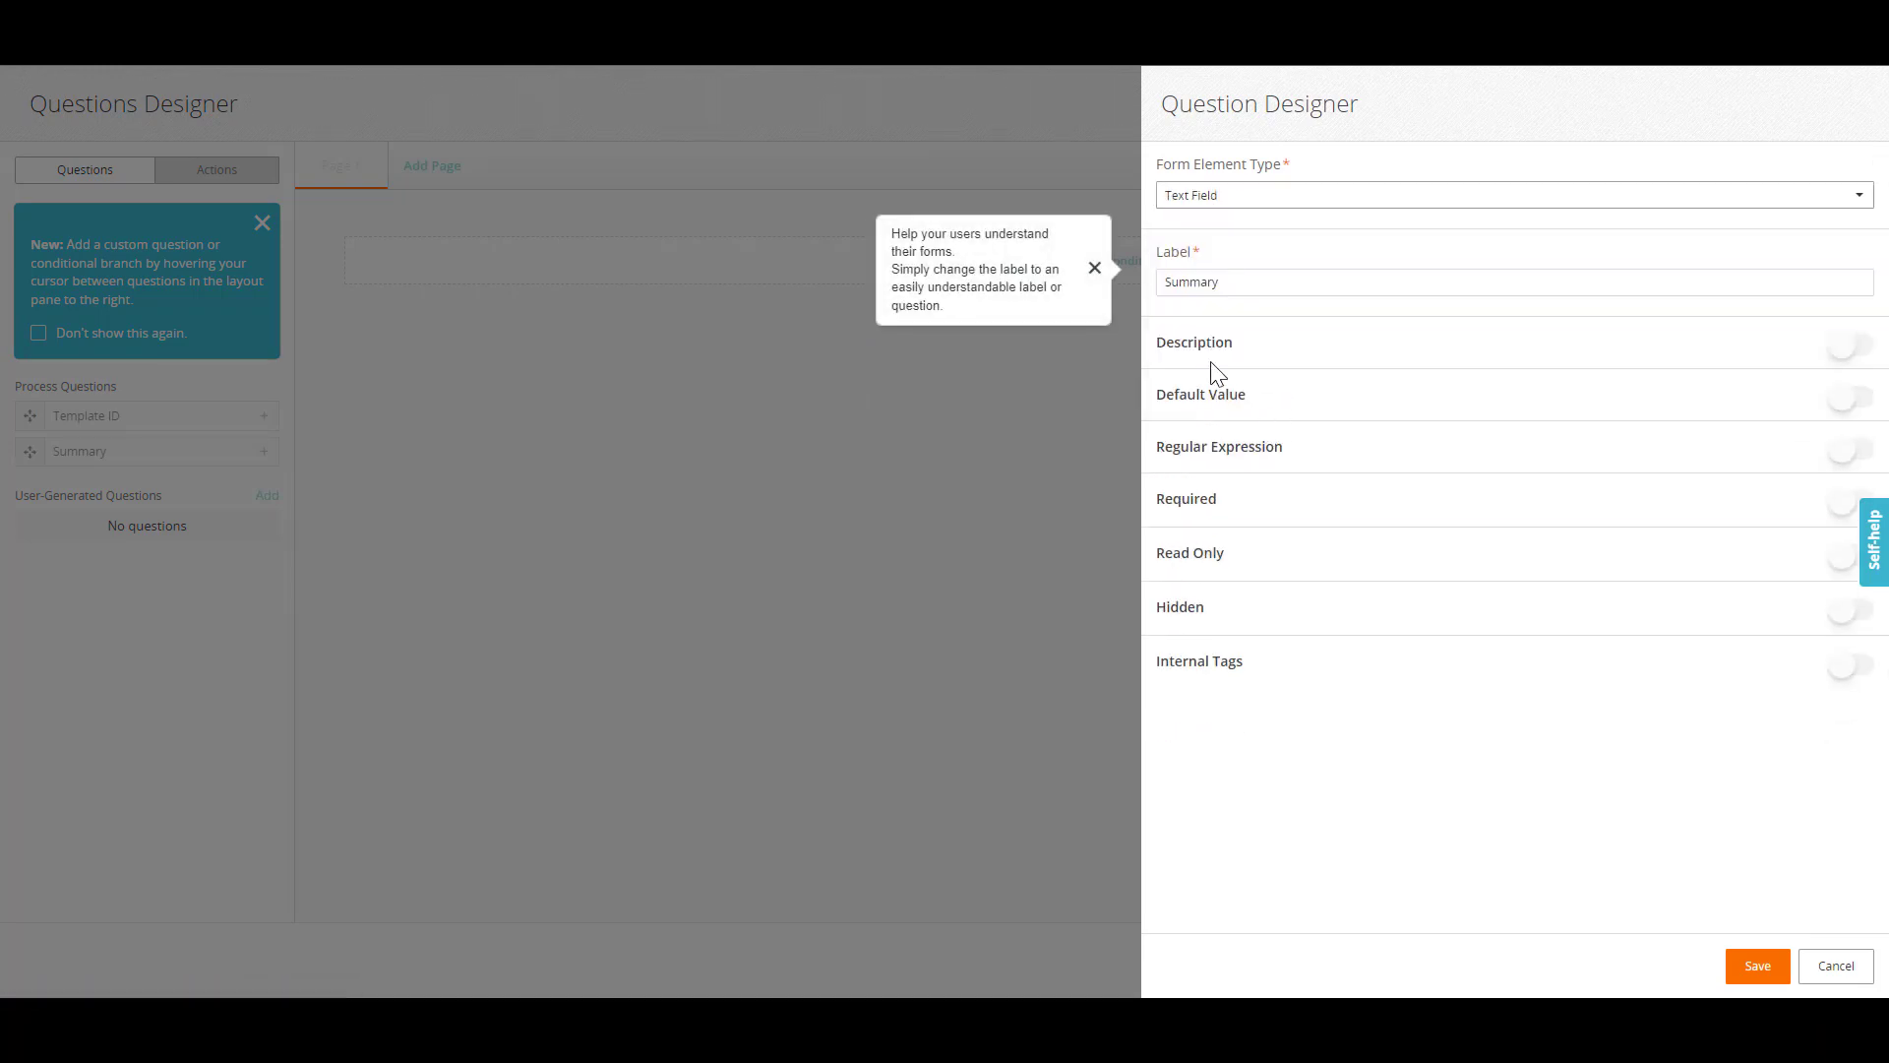
left_click(1095, 270)
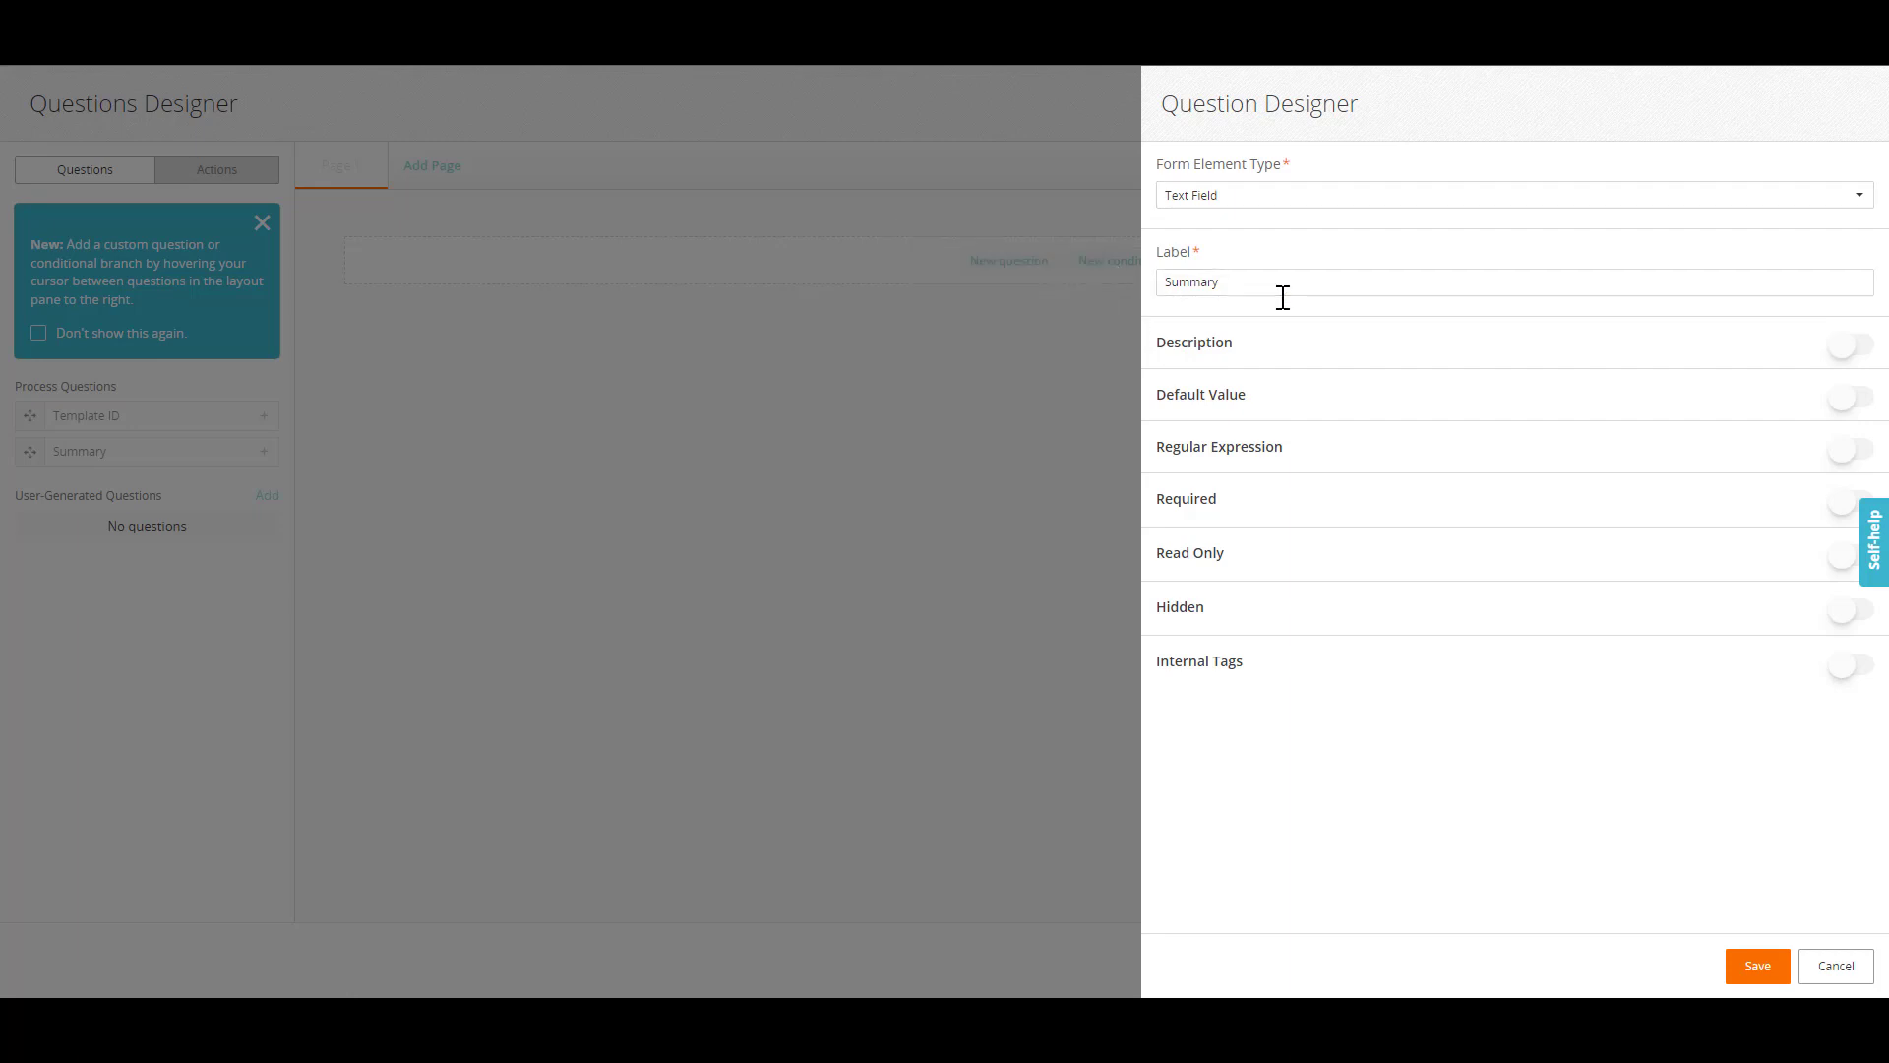
left_click(1759, 968)
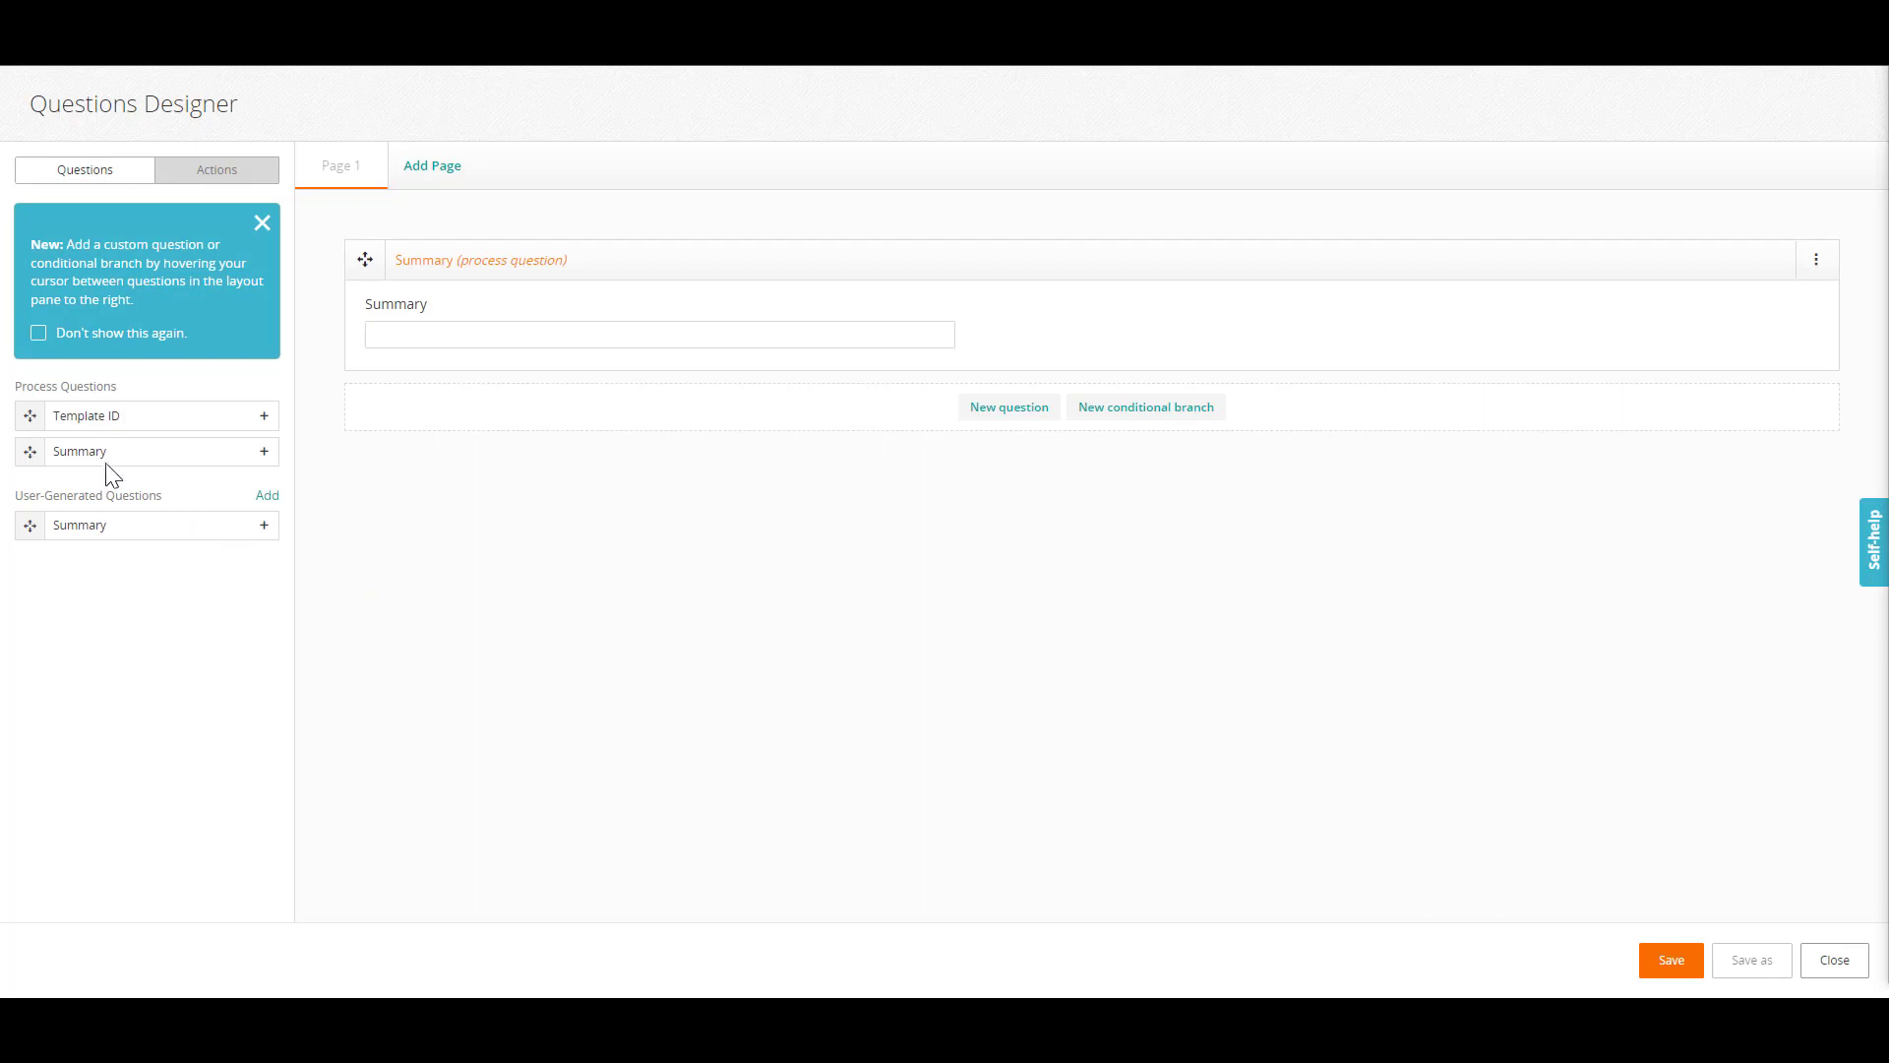
Add the Template ID process question as a Text Field whose default value is the ticket template Webinar Test Template.
left_click(261, 421)
left_click(1299, 201)
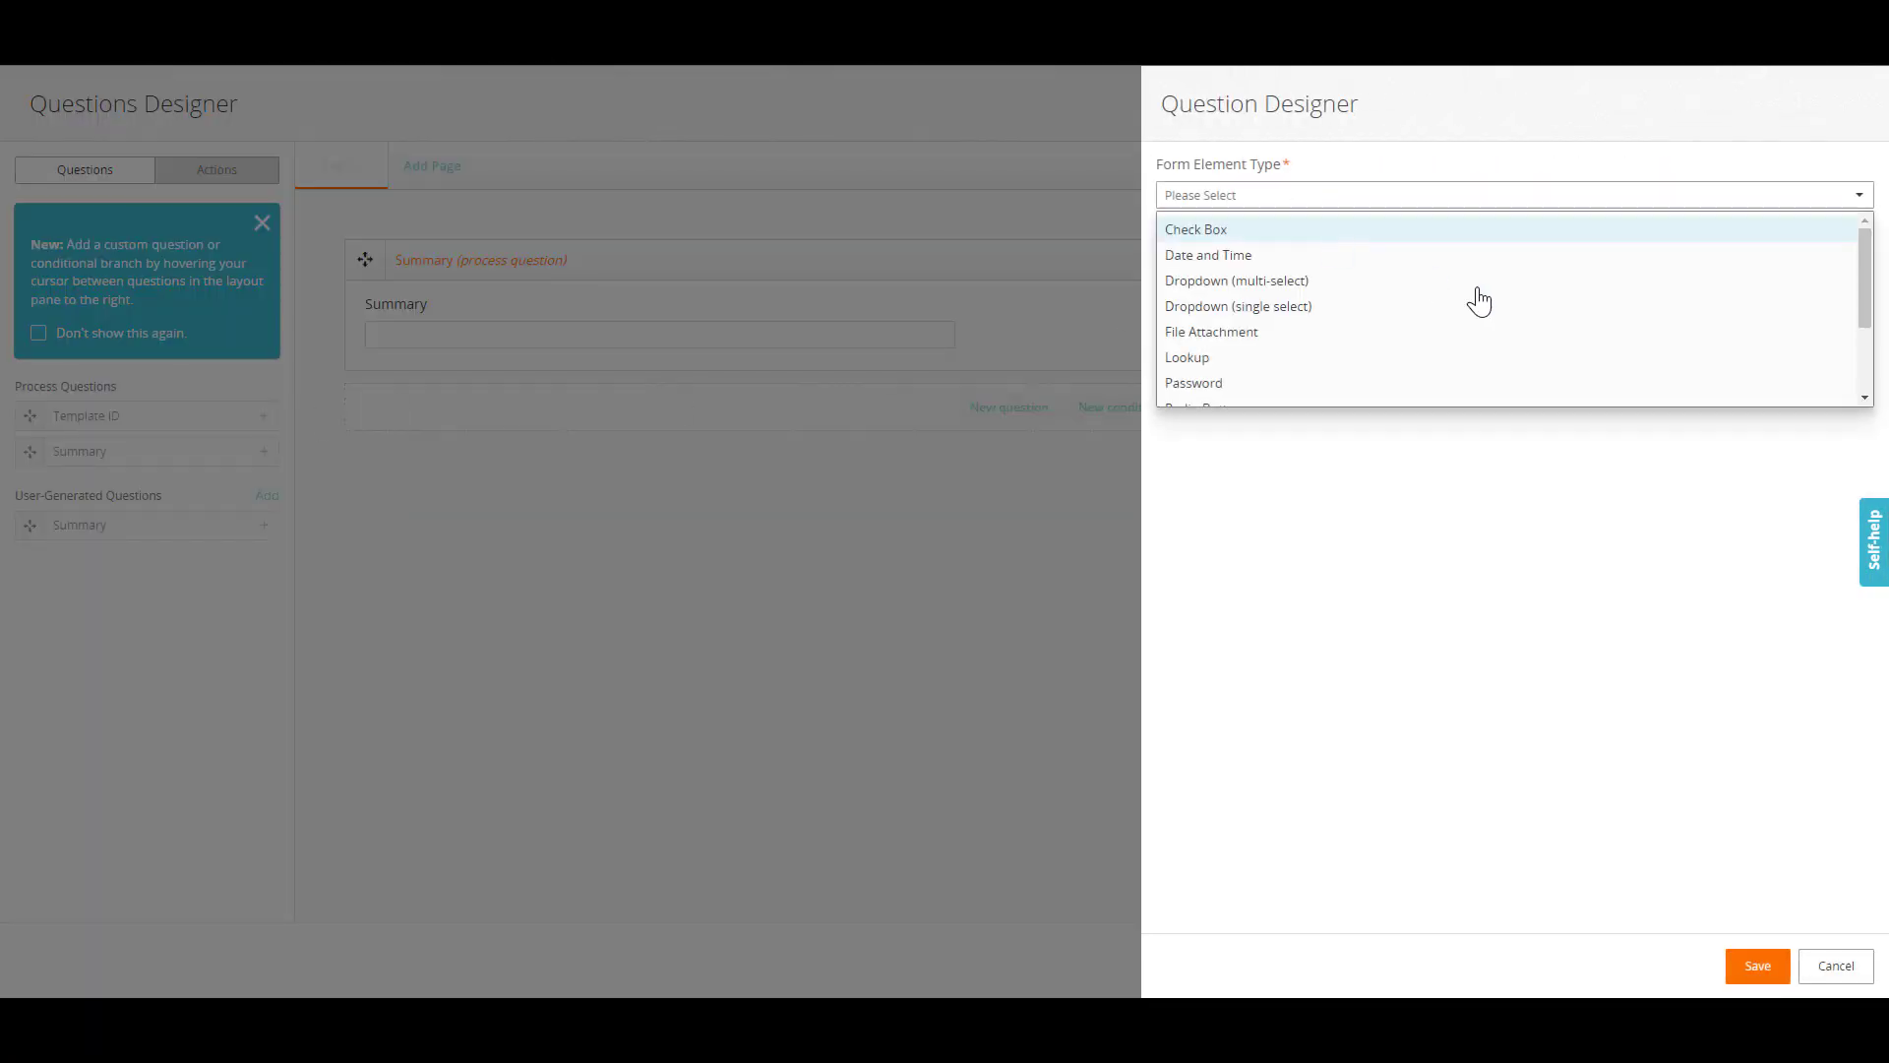
left_click_drag(1863, 285, 1852, 368)
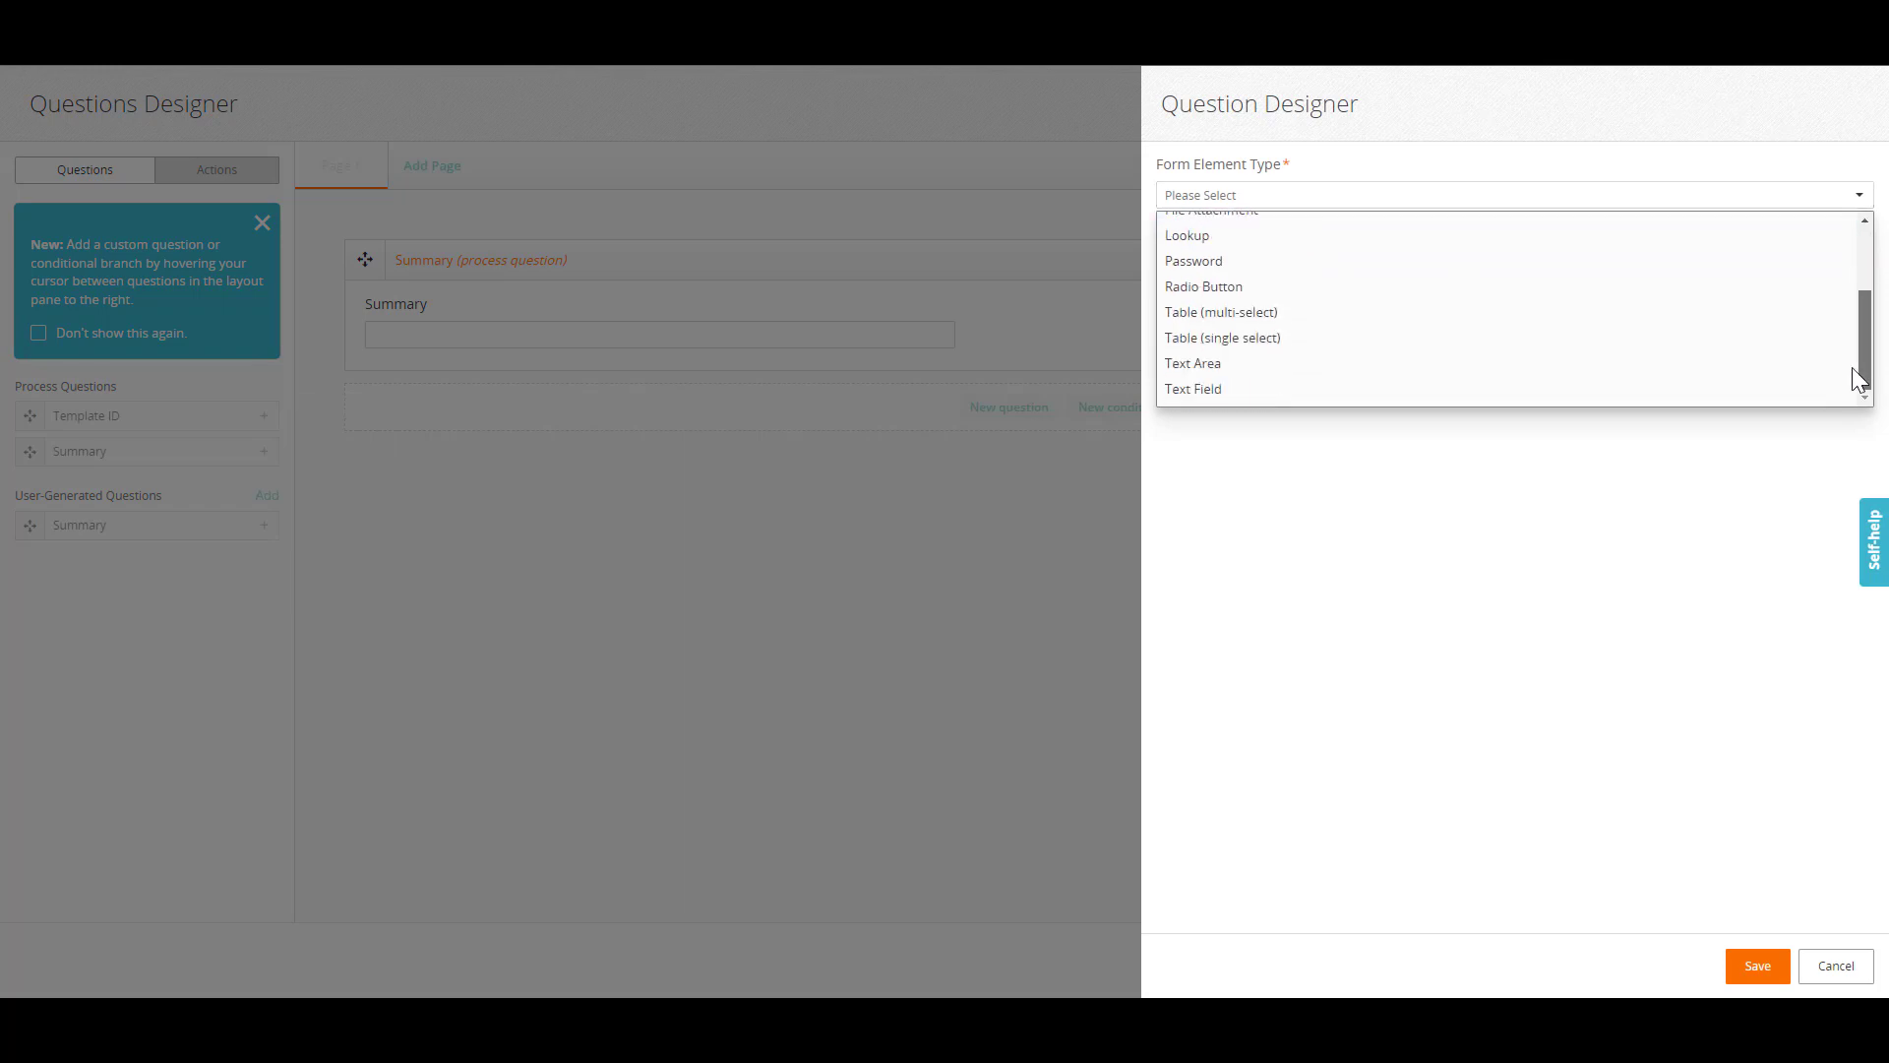
left_click(1308, 394)
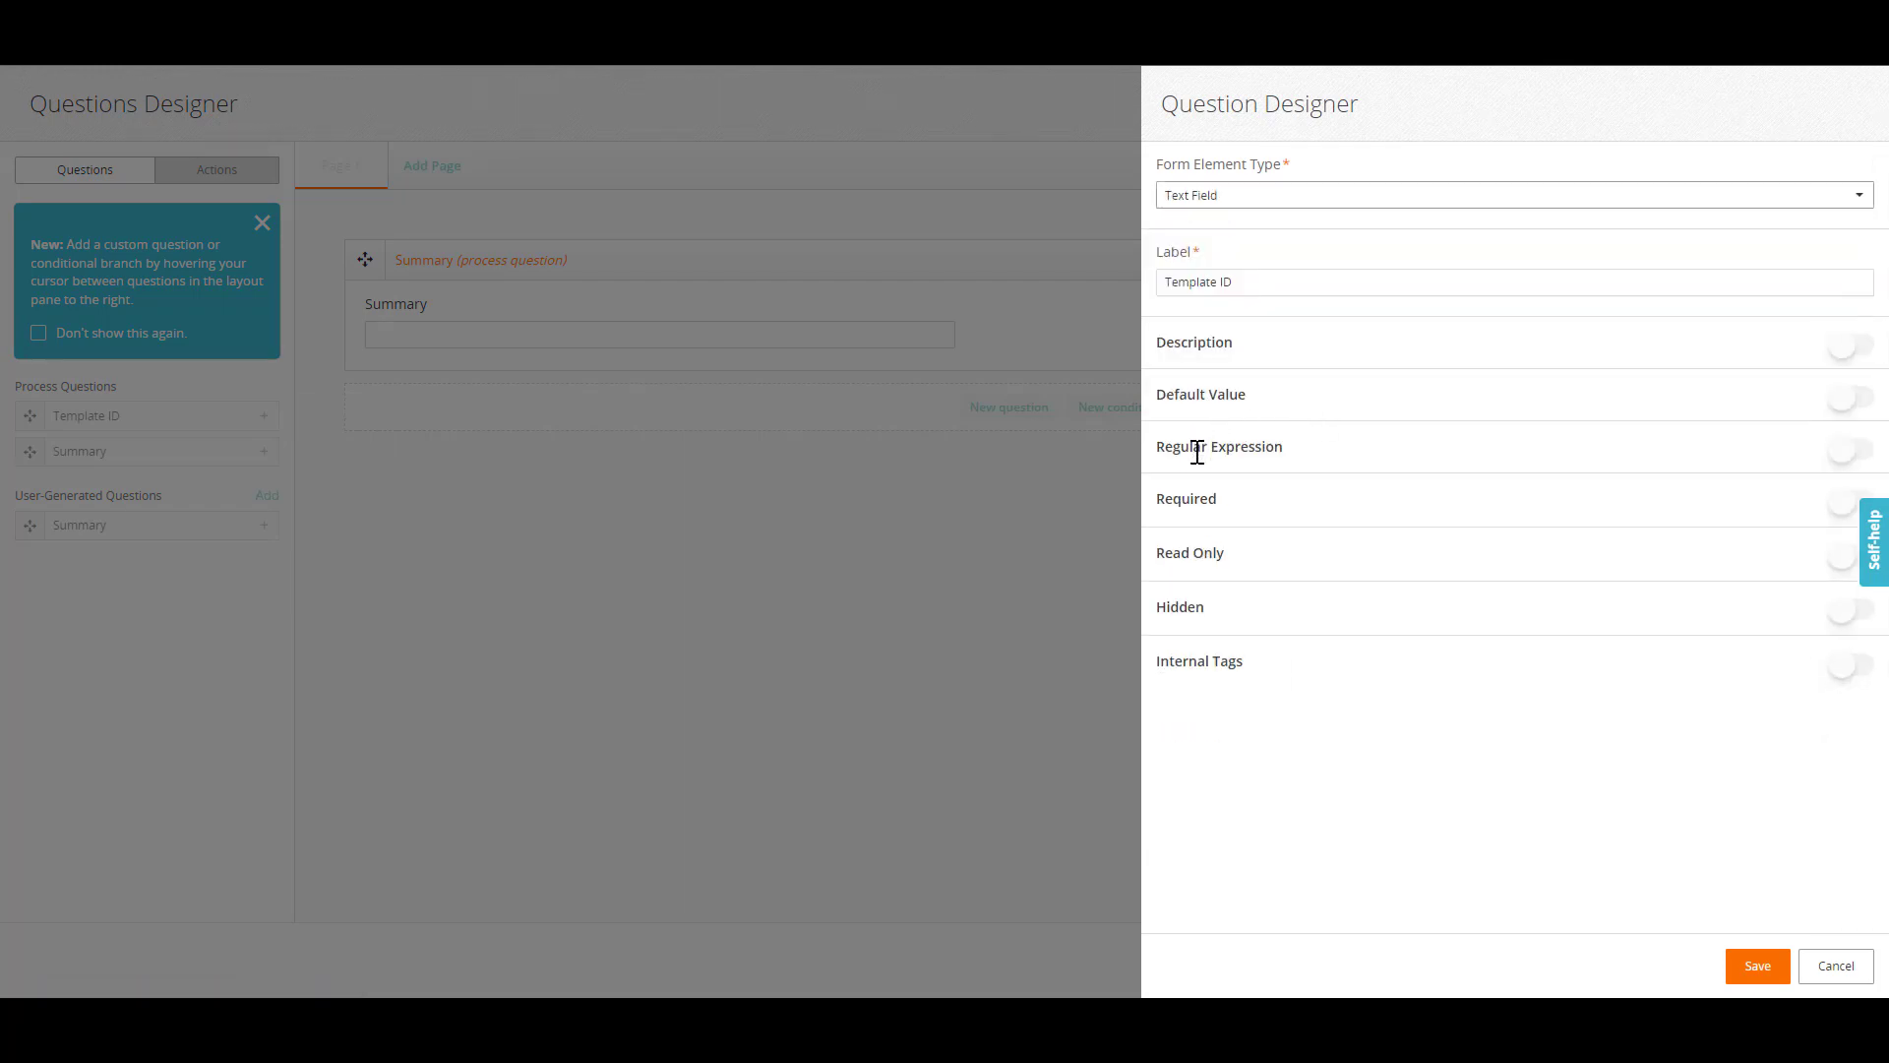
left_click(1848, 397)
left_click(1295, 462)
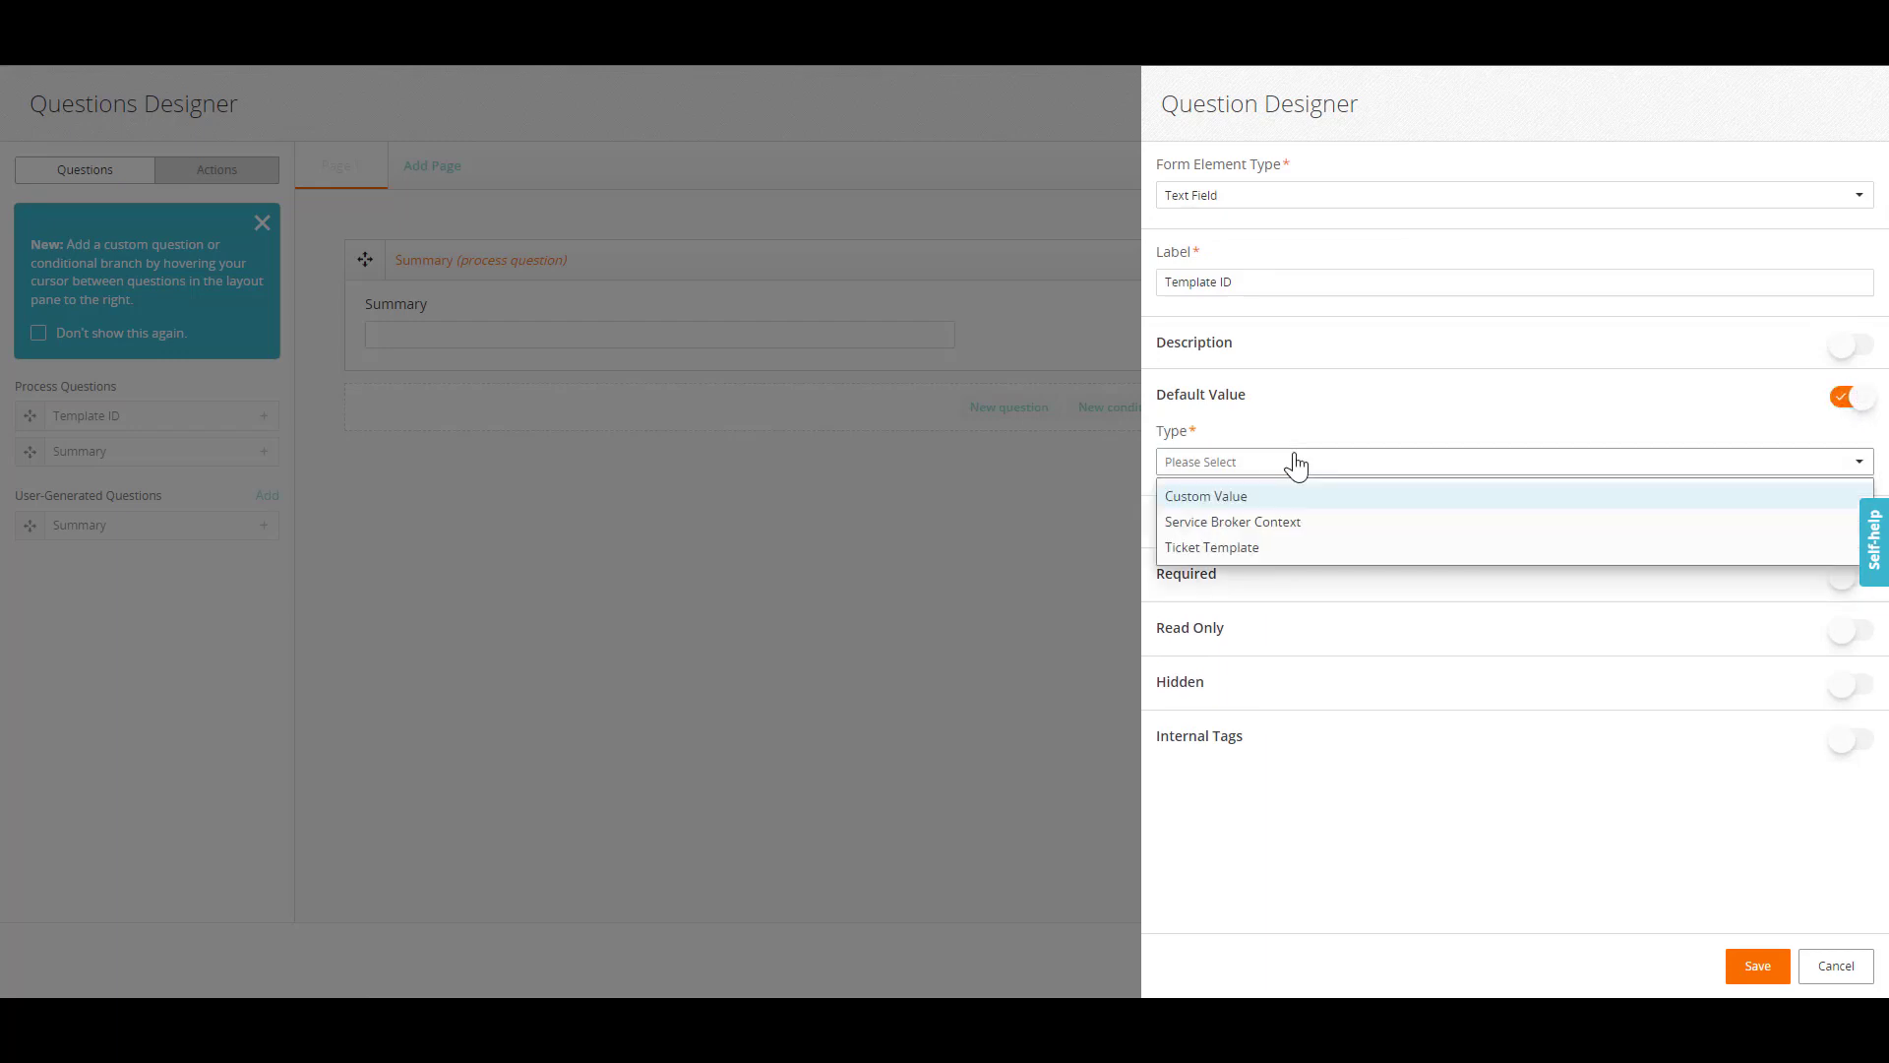
left_click(1266, 547)
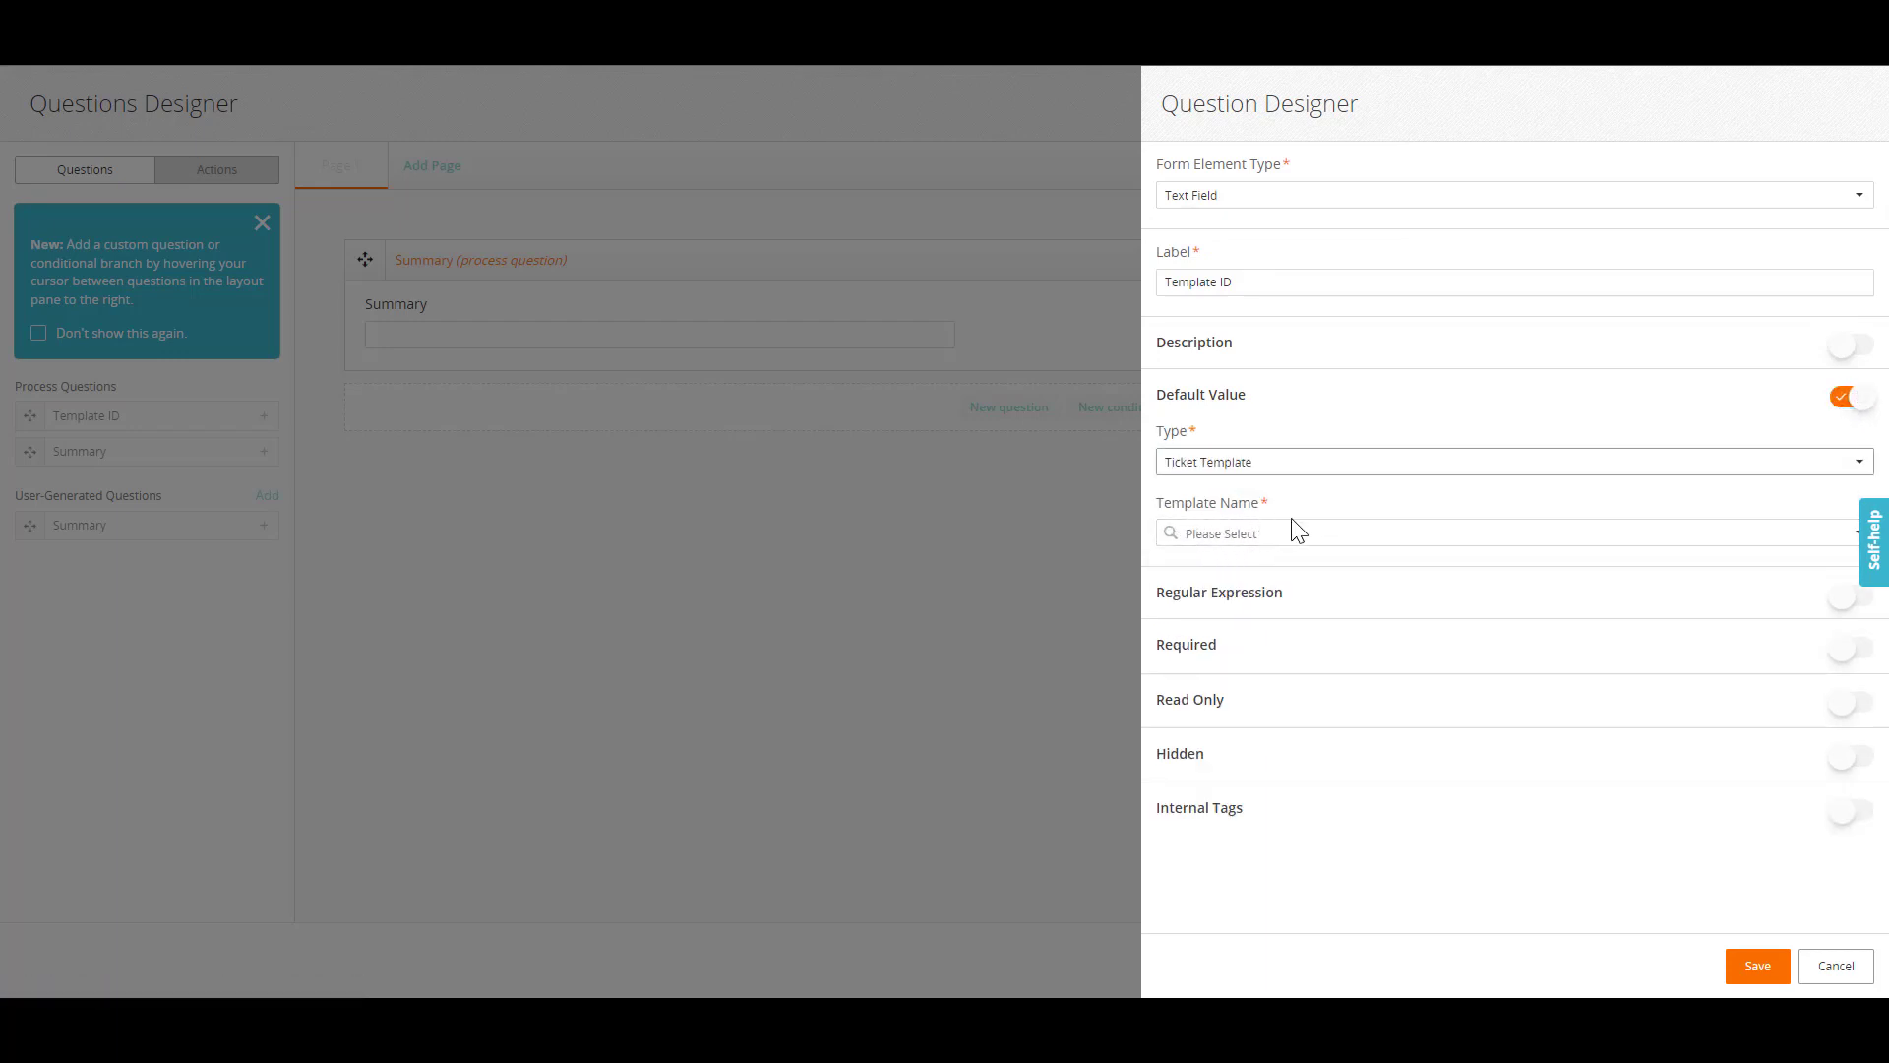
left_click(1360, 532)
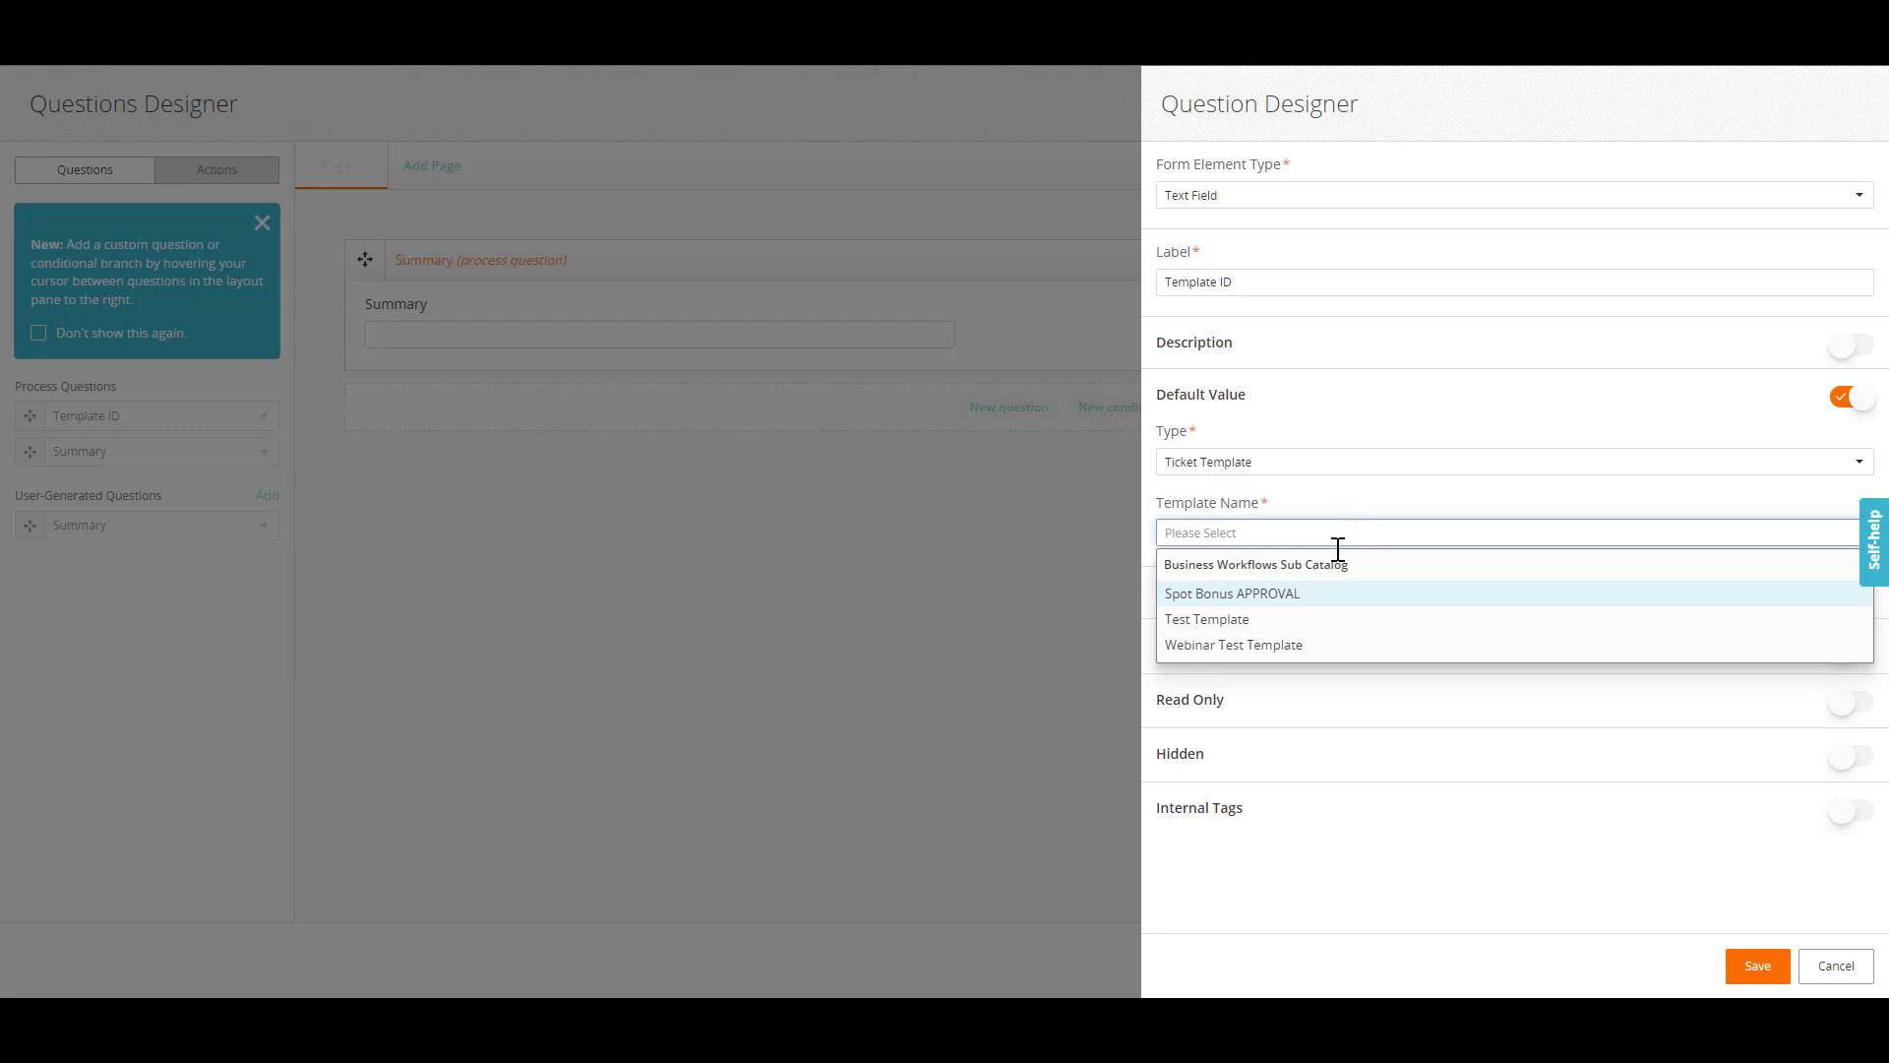
left_click(1251, 647)
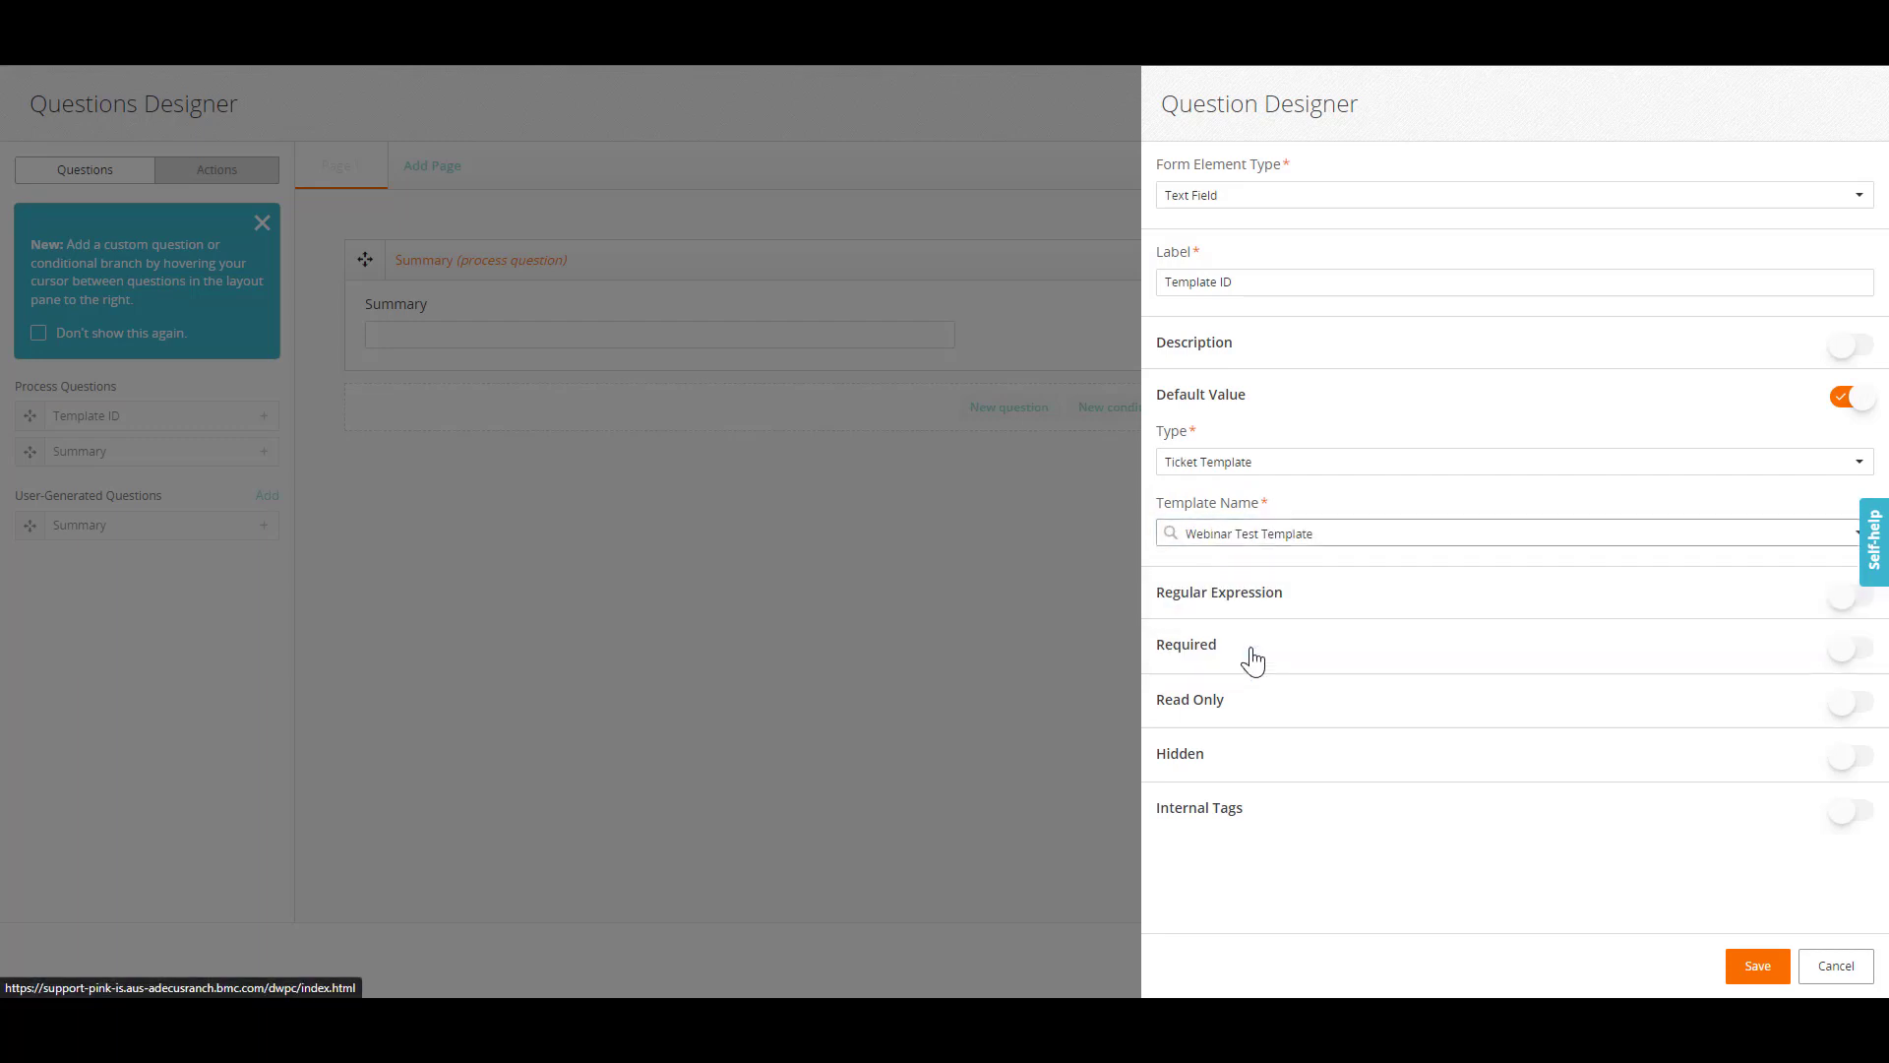
left_click(1757, 966)
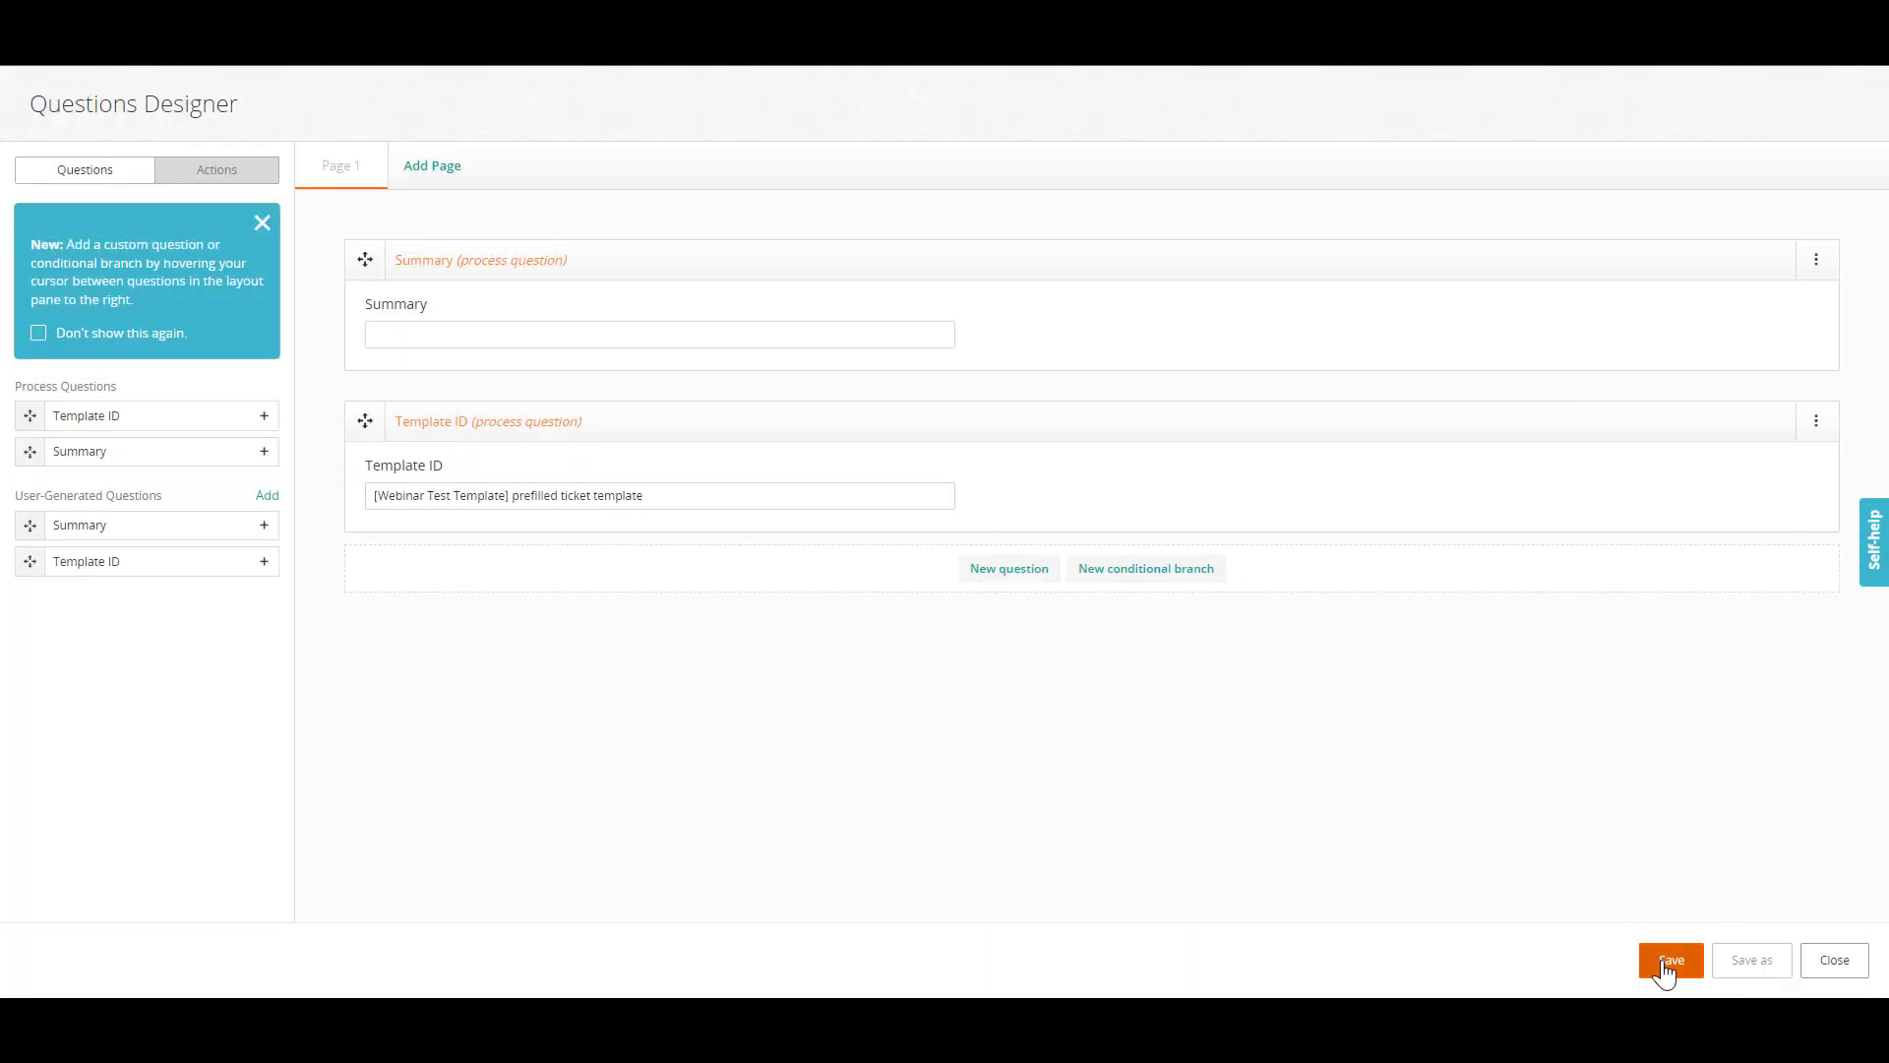
Save the questionnaire under the name "Webinar questionnaire".
left_click(1665, 968)
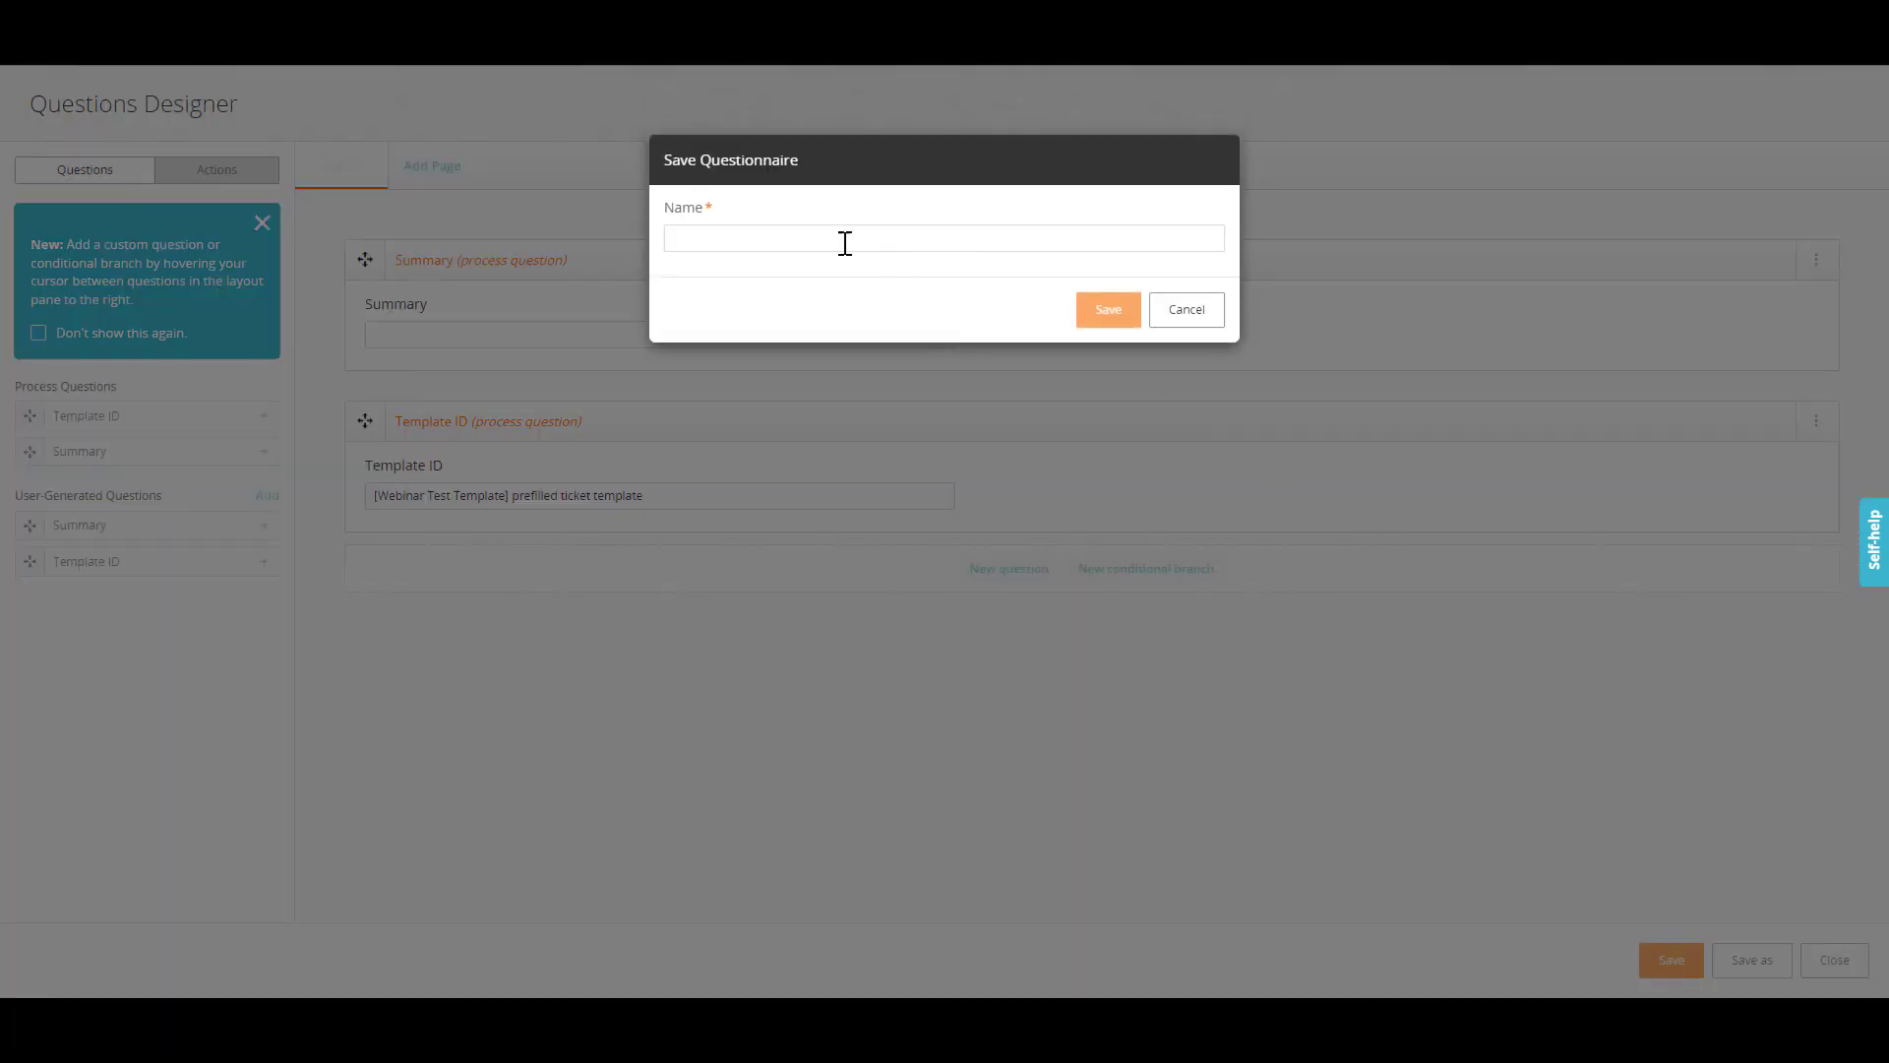
left_click(780, 237)
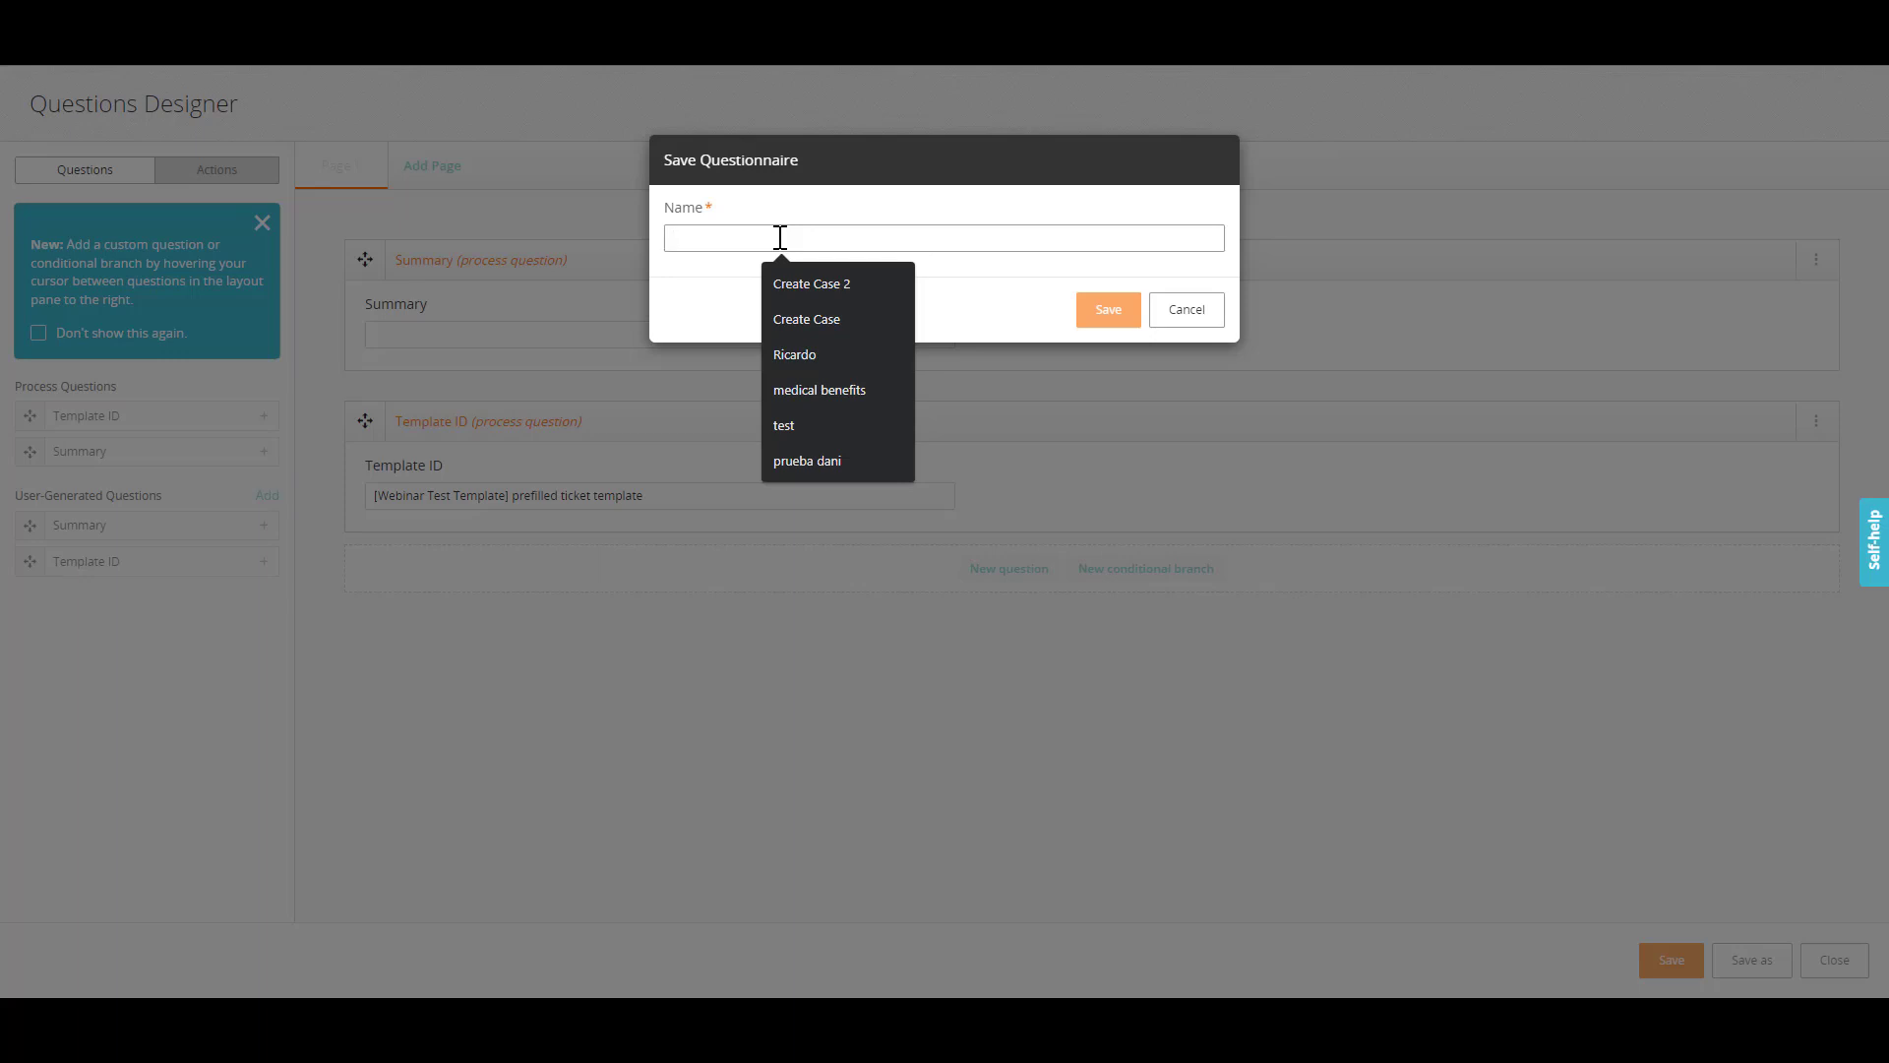
type("Webinar questionnaire")
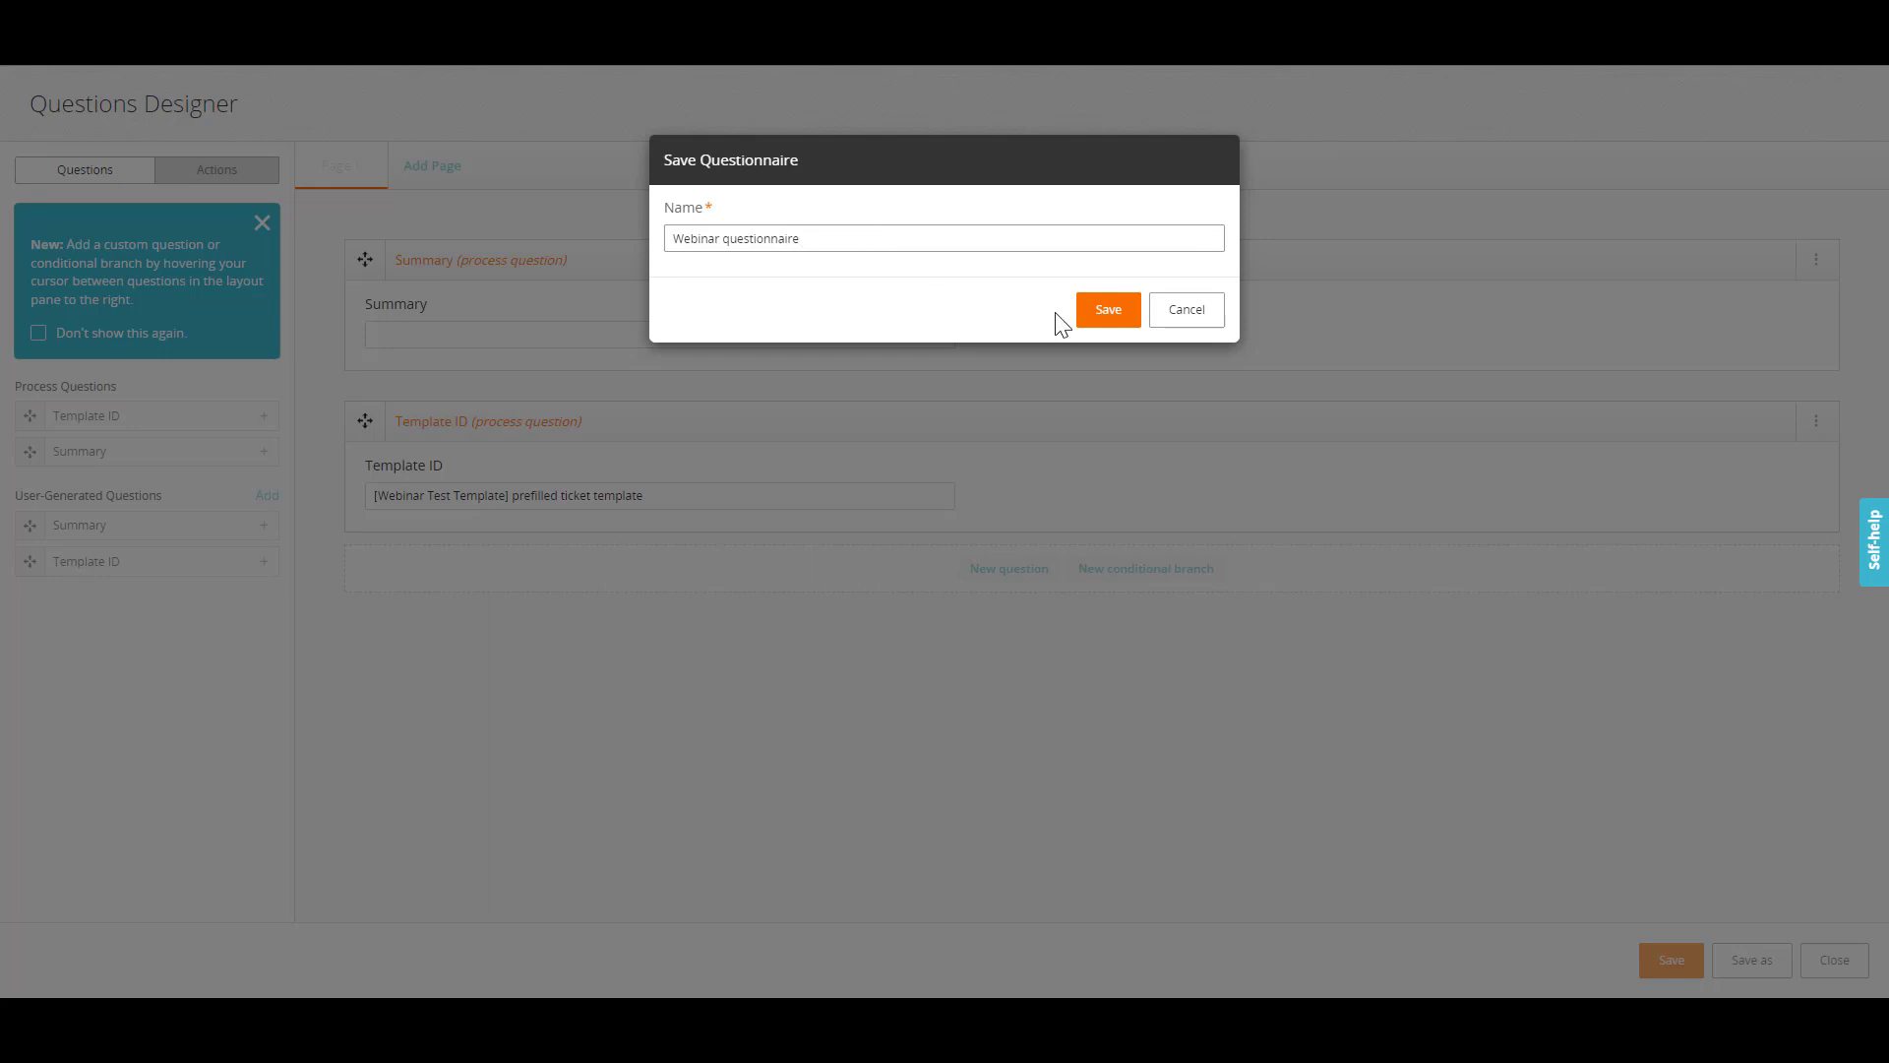
left_click(1105, 317)
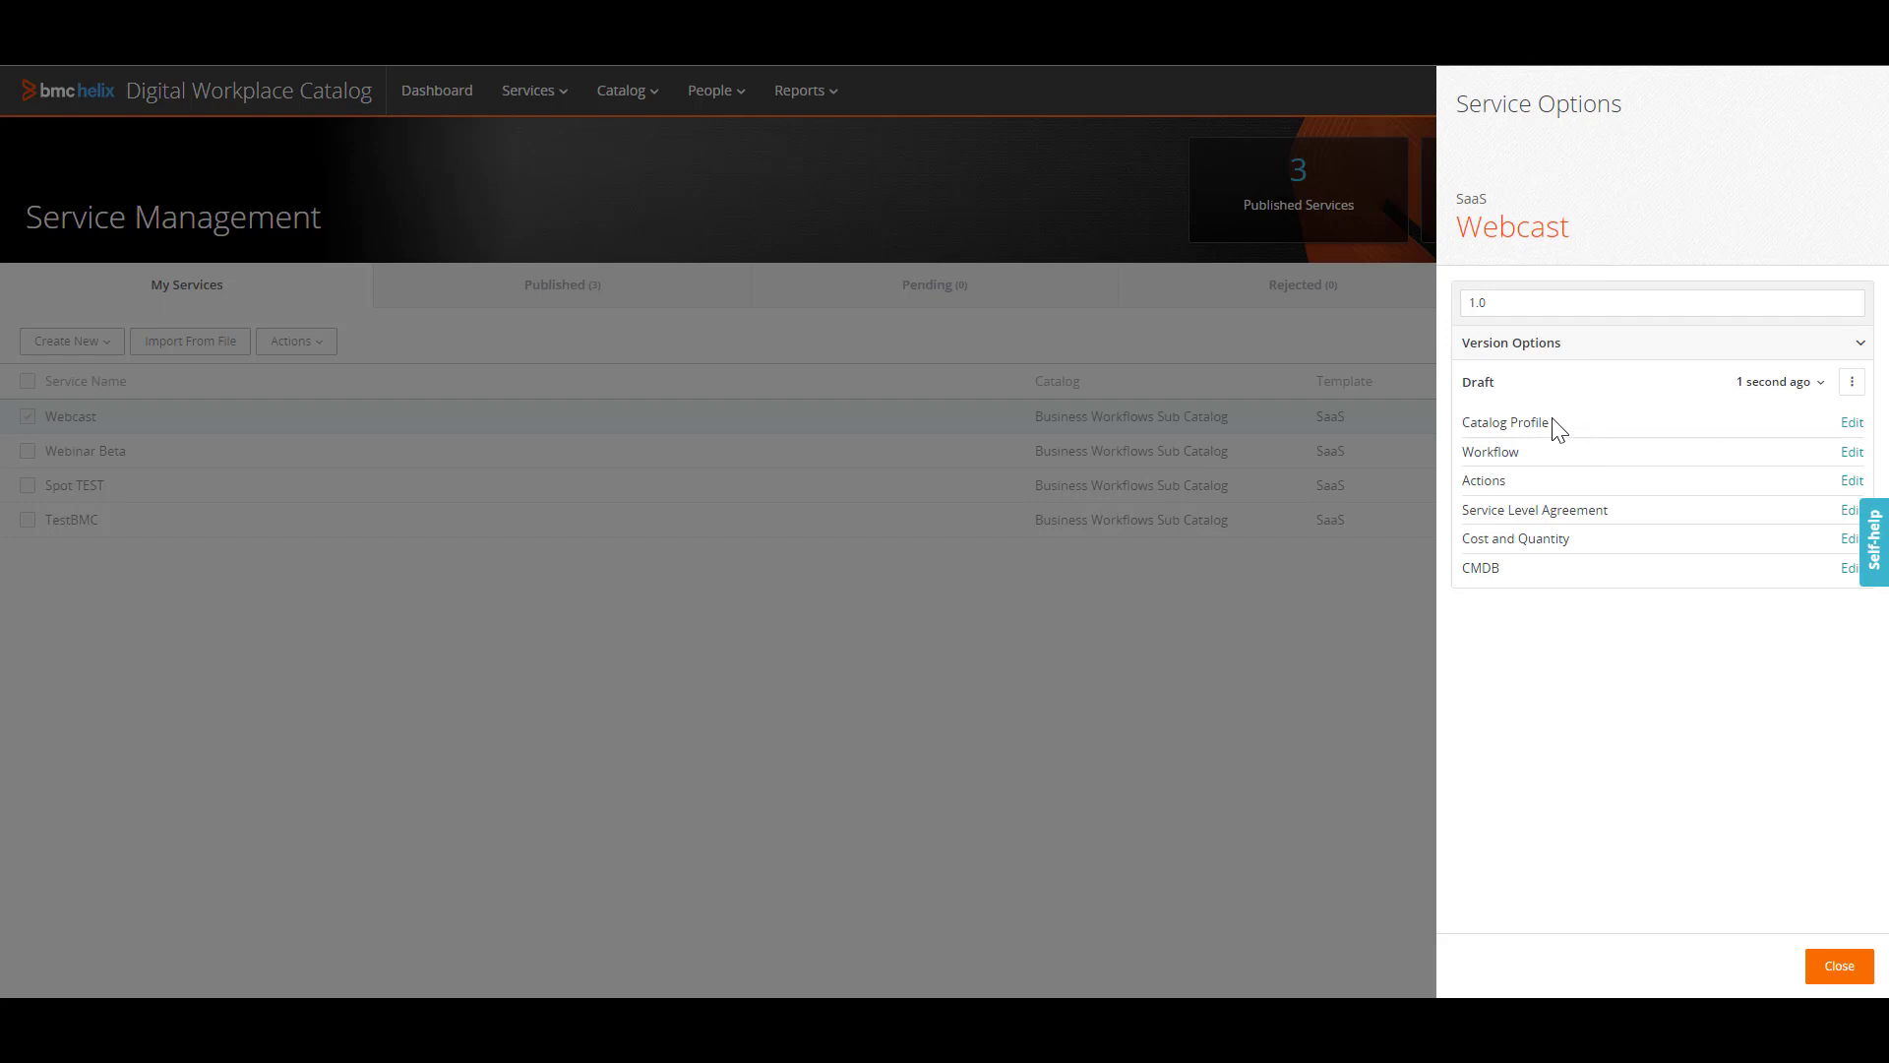
Open the Webcast catalog profile for editing and upload the clipboard checklist image as its logo.
left_click(1851, 423)
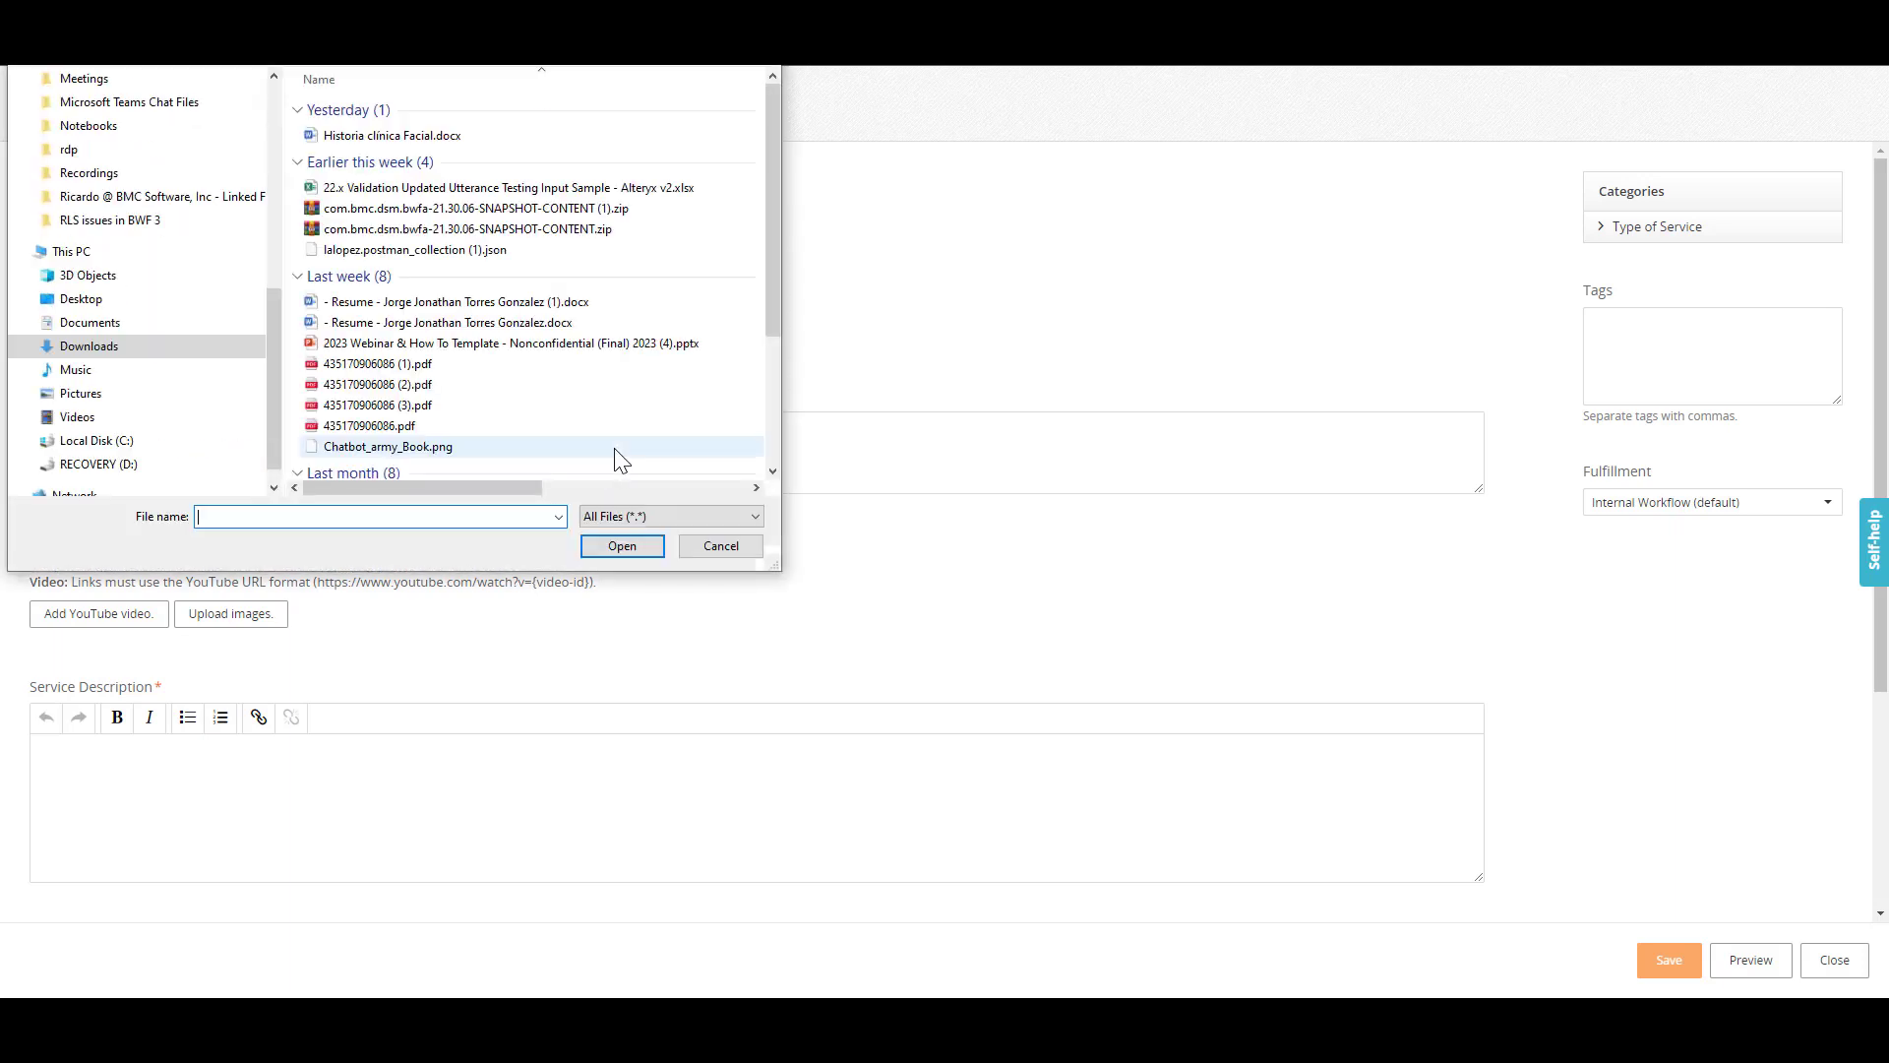
left_click_drag(779, 193, 775, 322)
left_click(340, 362)
left_click(625, 548)
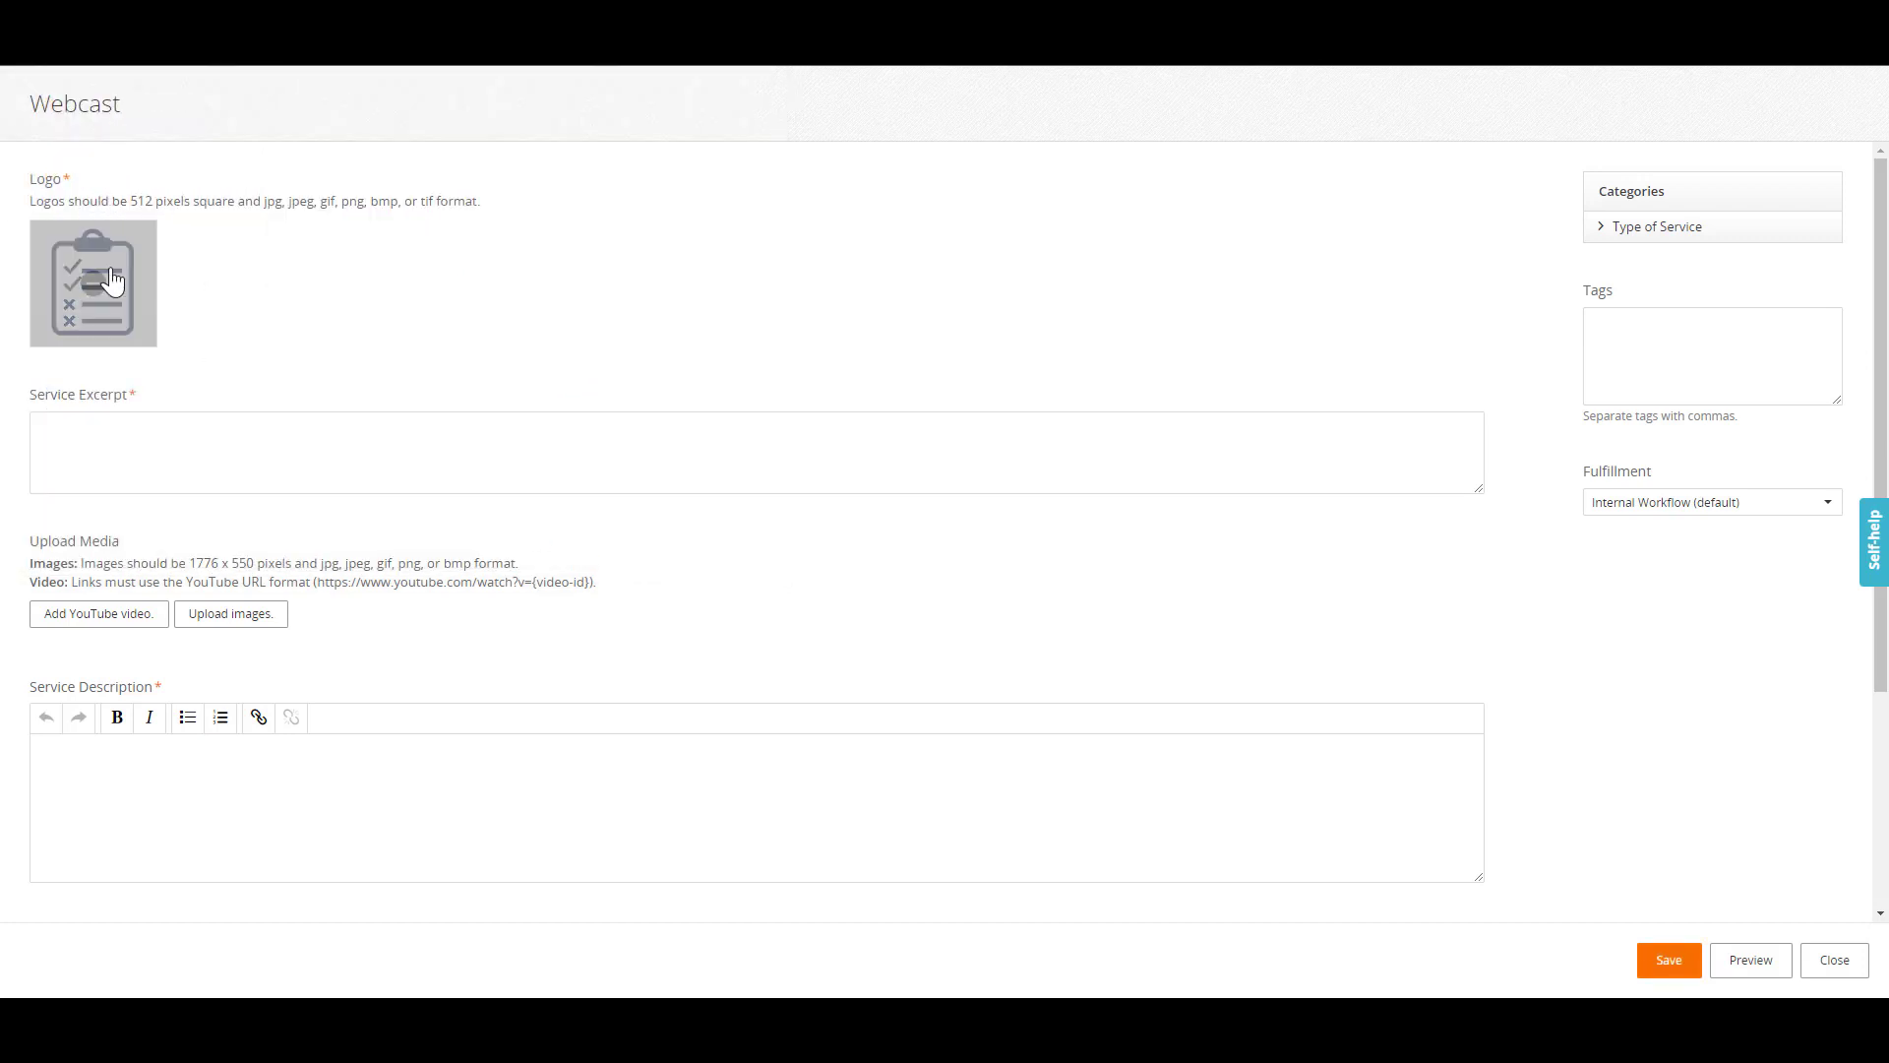
Enter "test webinar service" as both the service excerpt and the service description, and save the catalog profile.
left_click(145, 440)
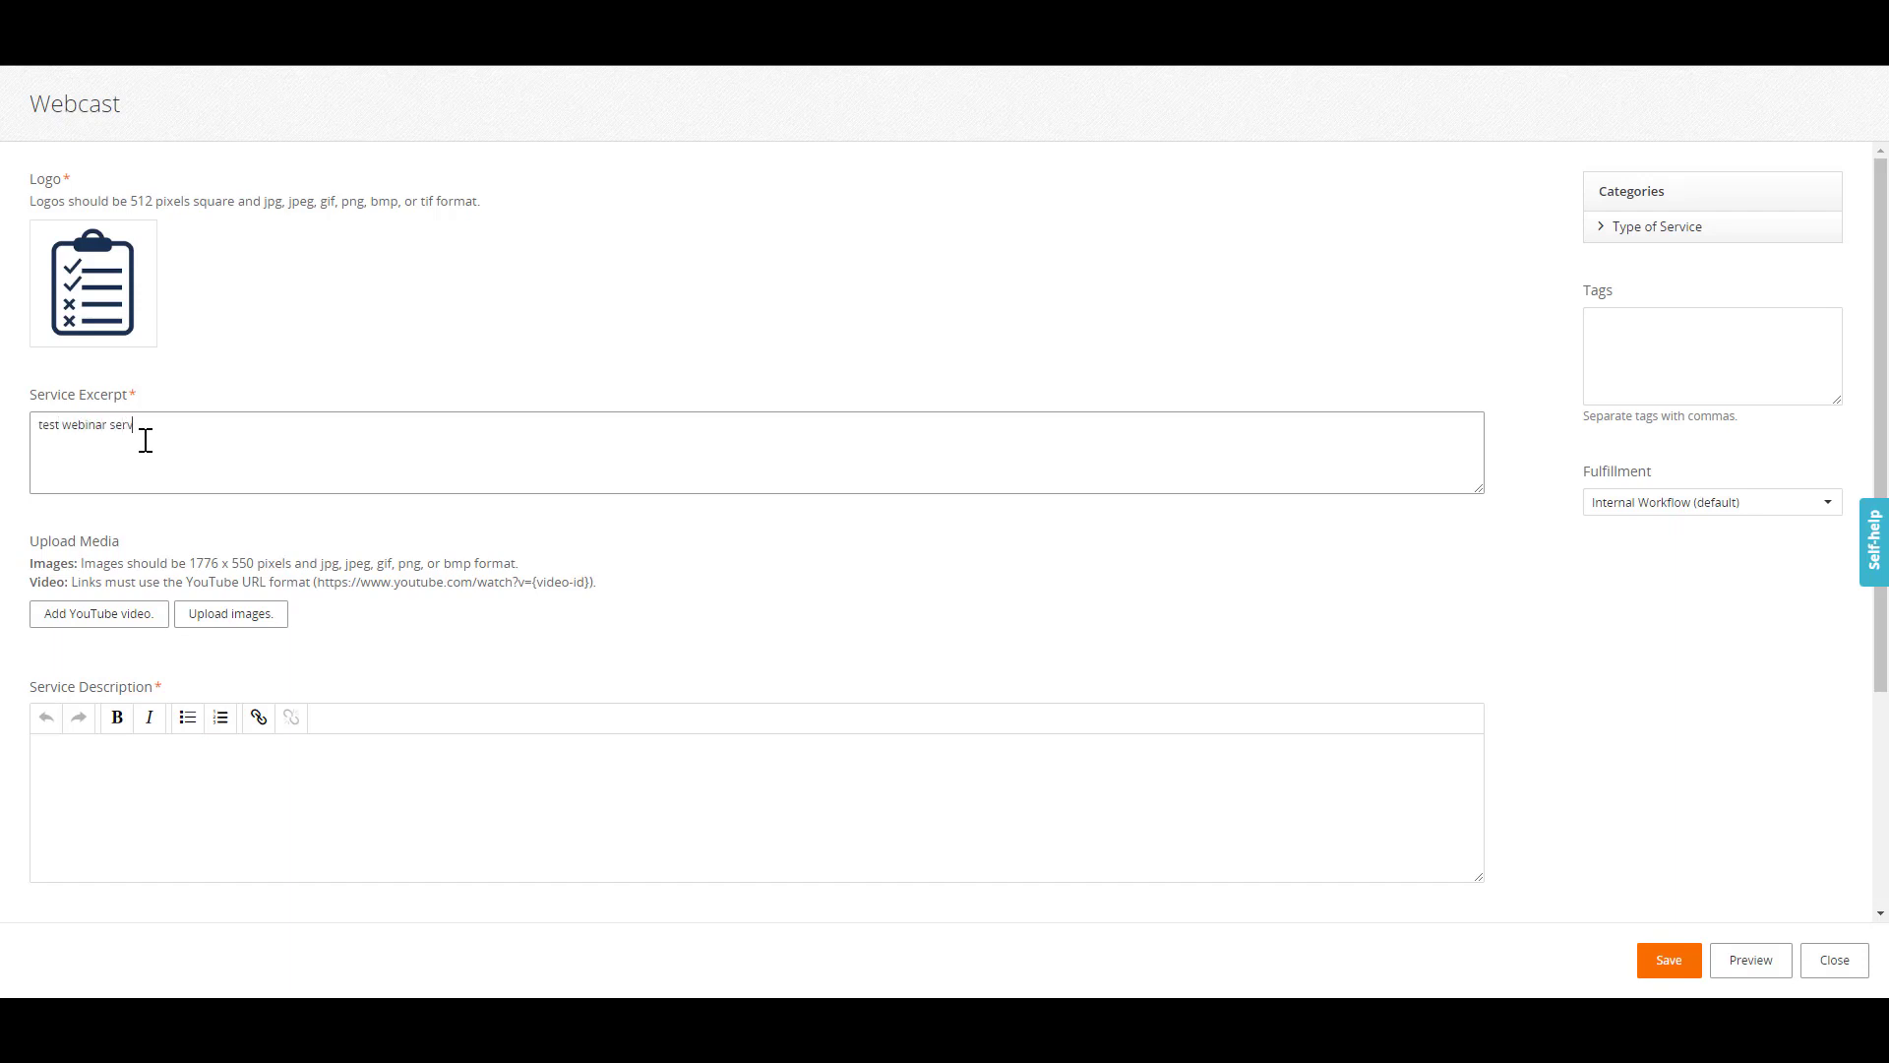
left_click_drag(148, 427, 34, 445)
key("ctrl+c")
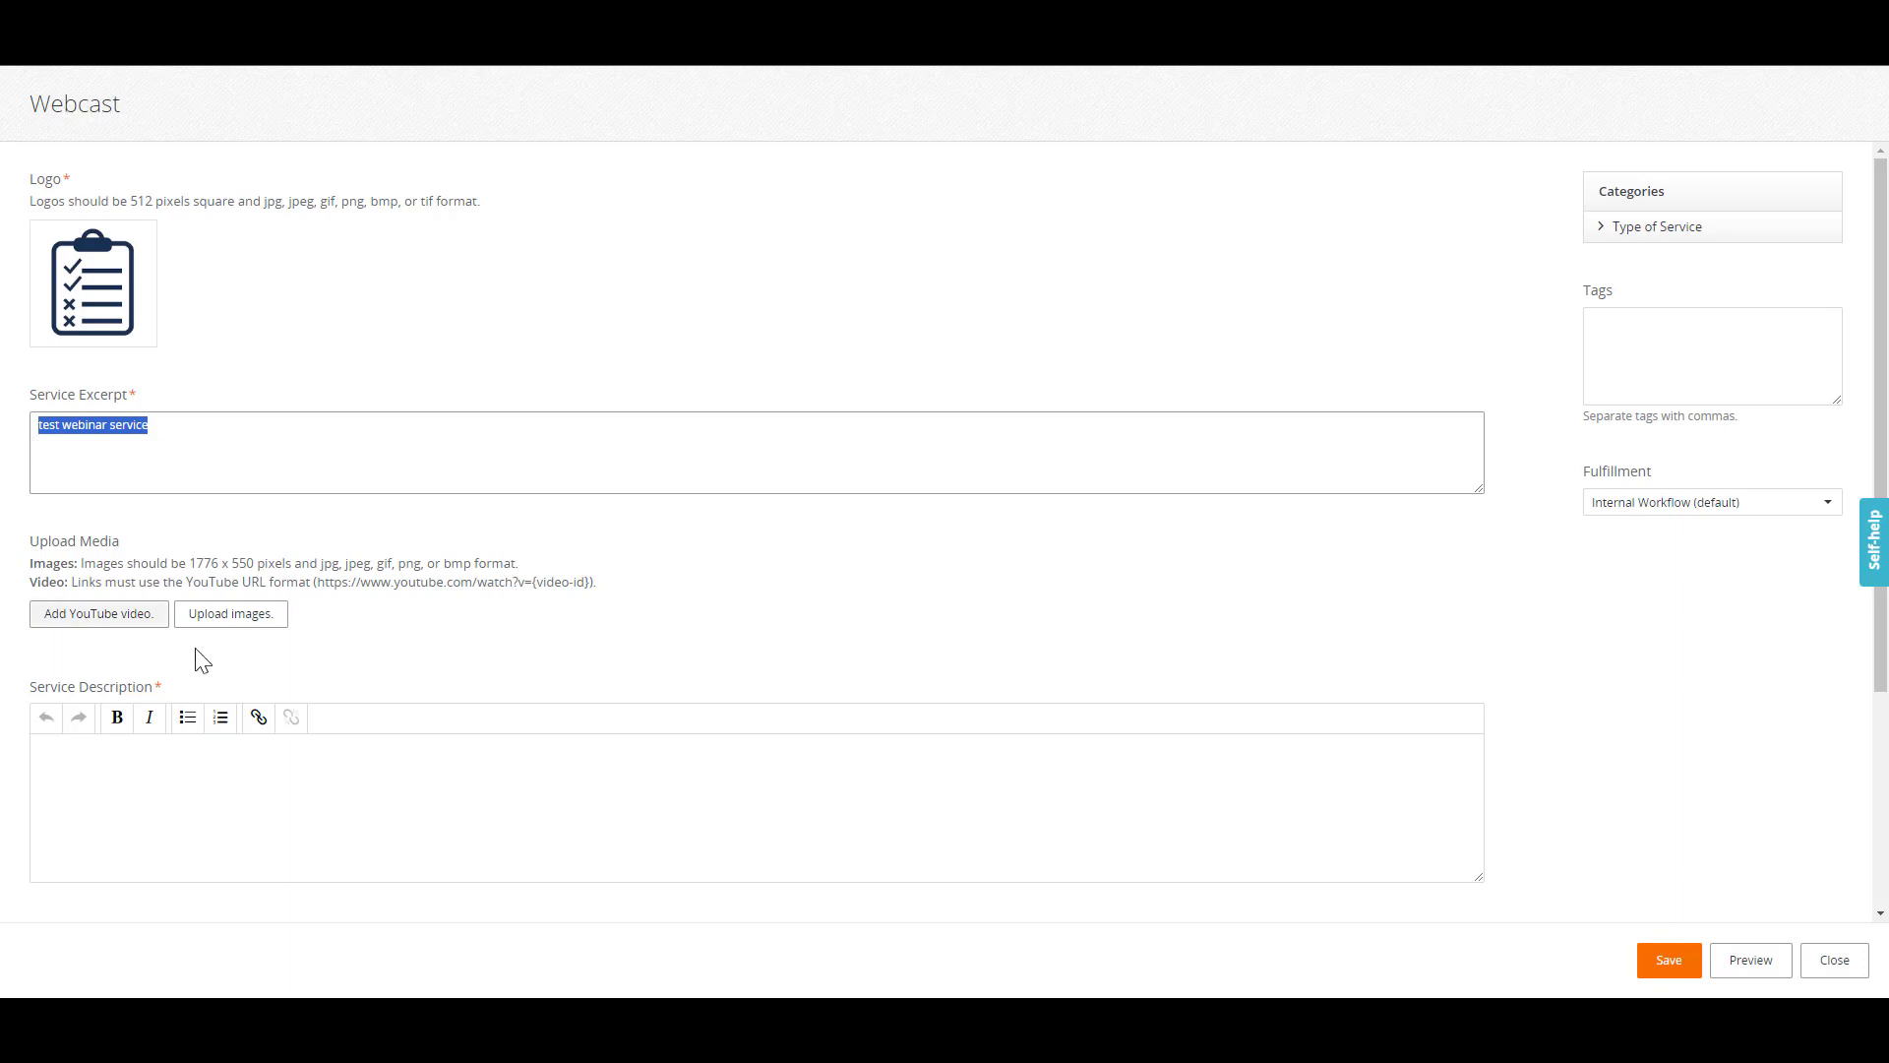
left_click(254, 787)
key("ctrl+v")
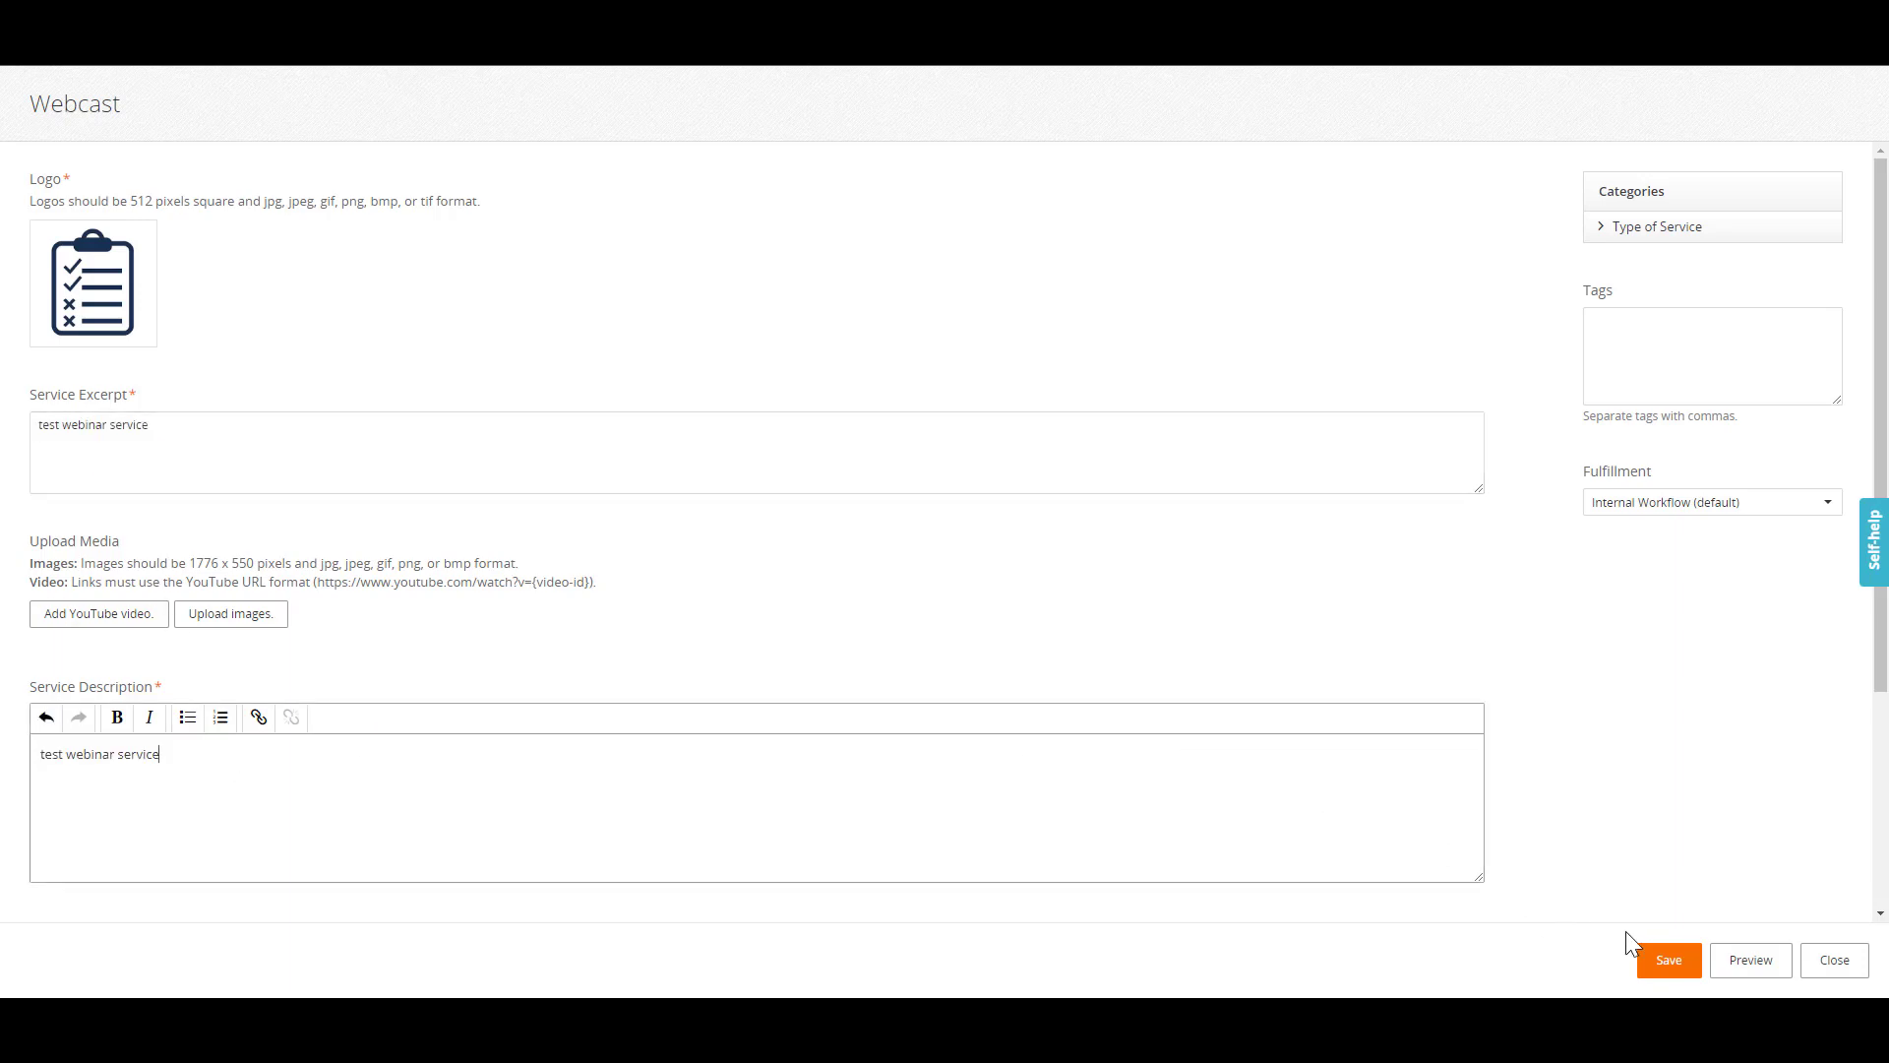
left_click(1670, 962)
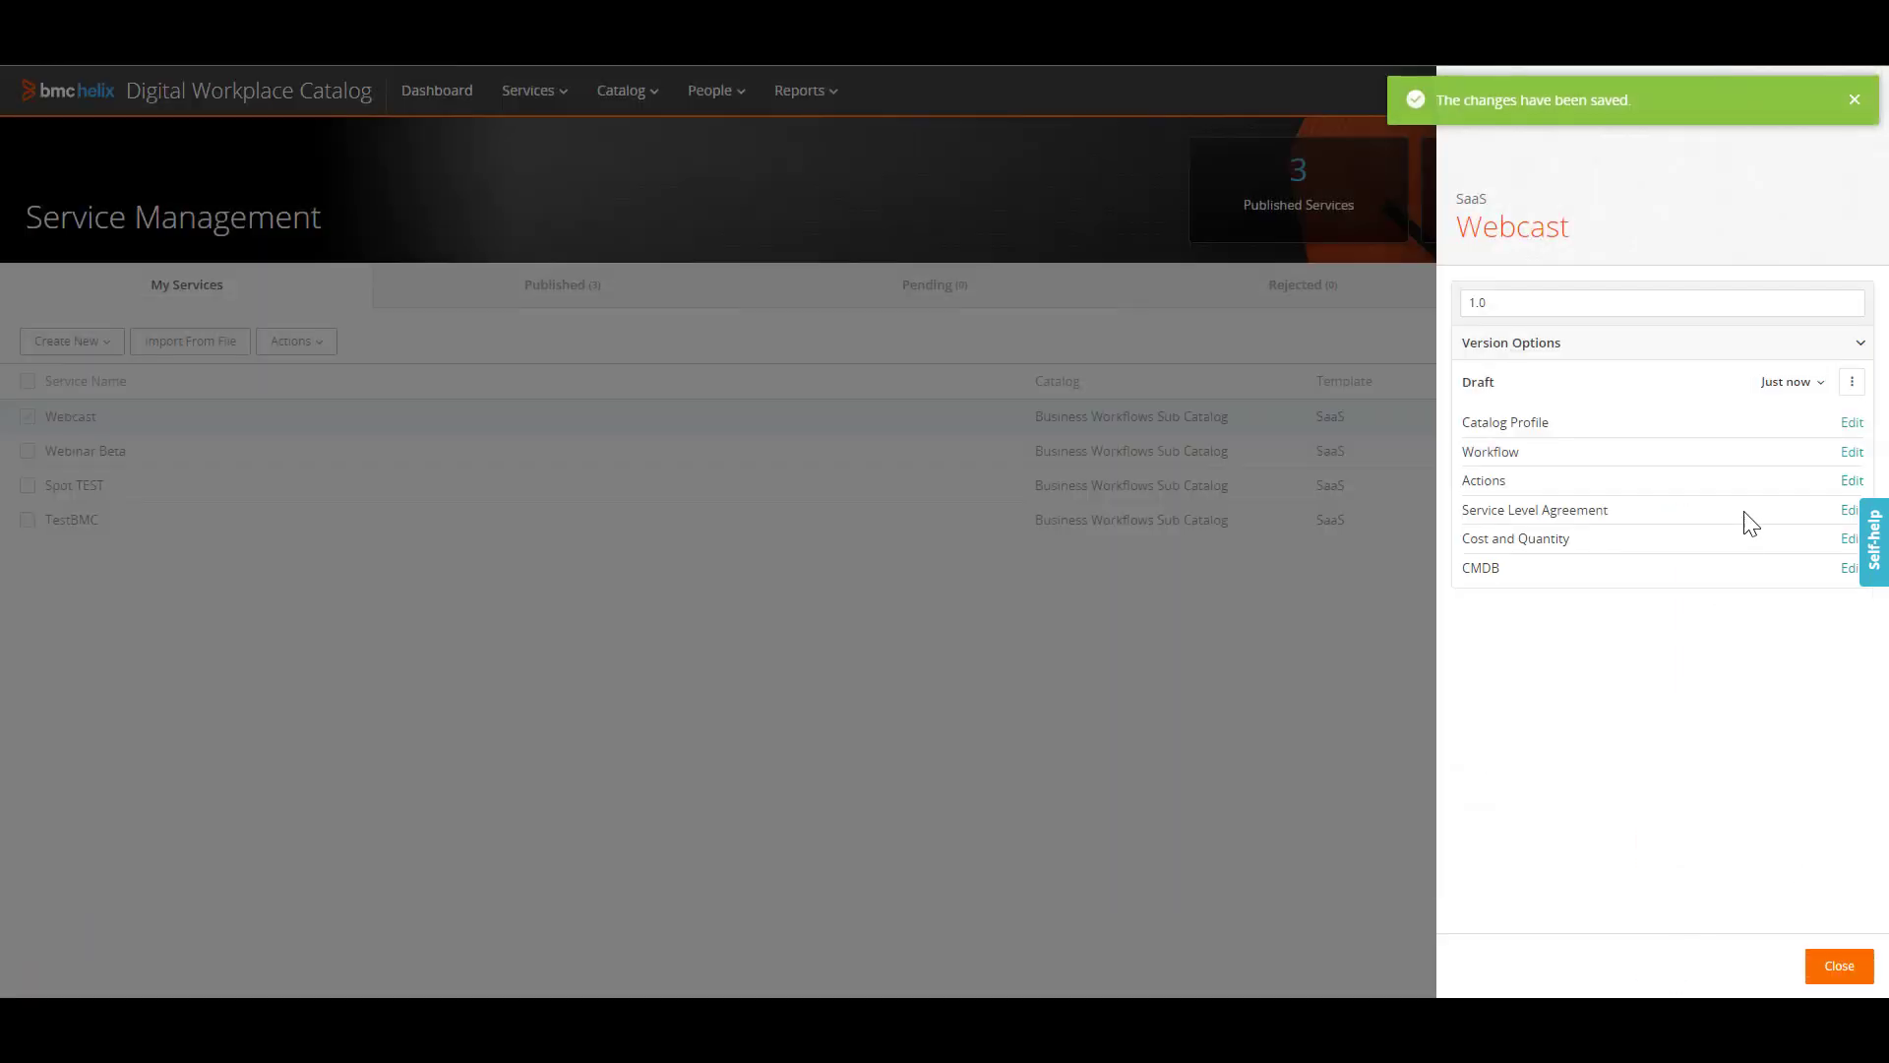
Approve and publish the draft version of the Webcast service.
left_click(1853, 382)
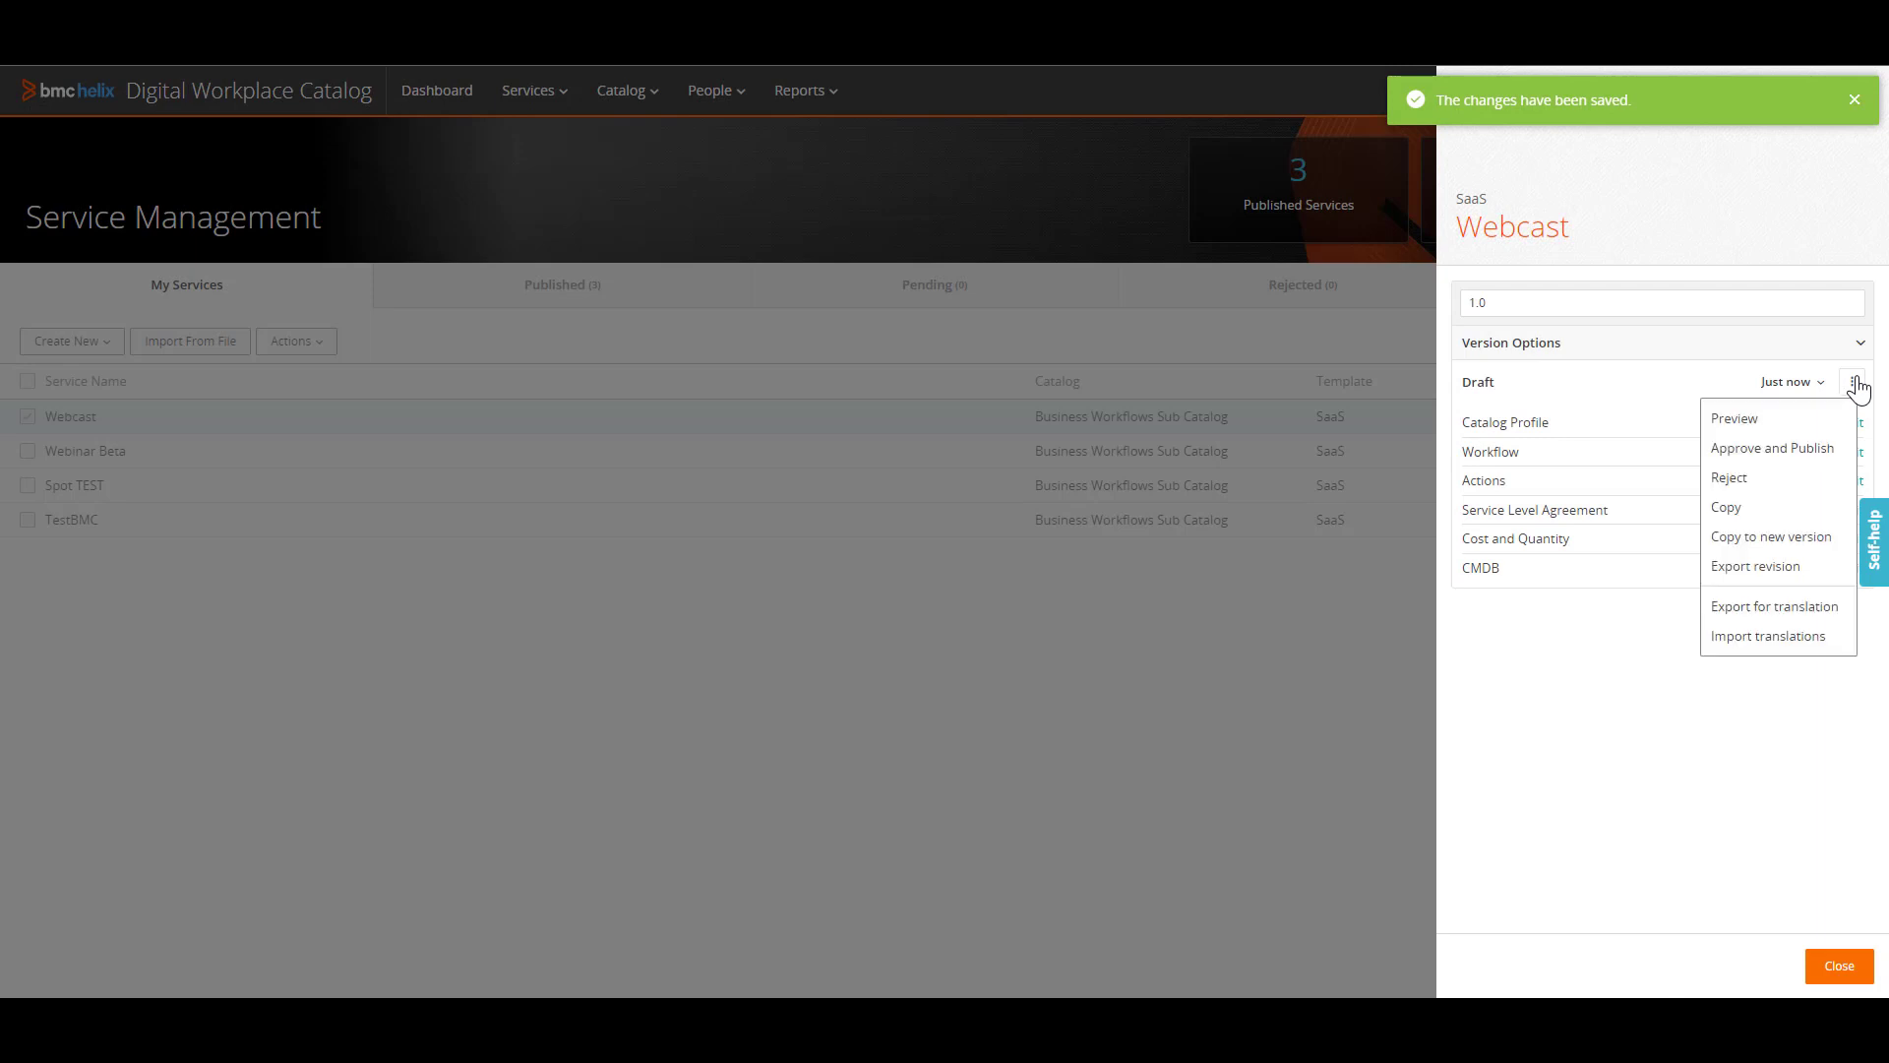
left_click(1794, 452)
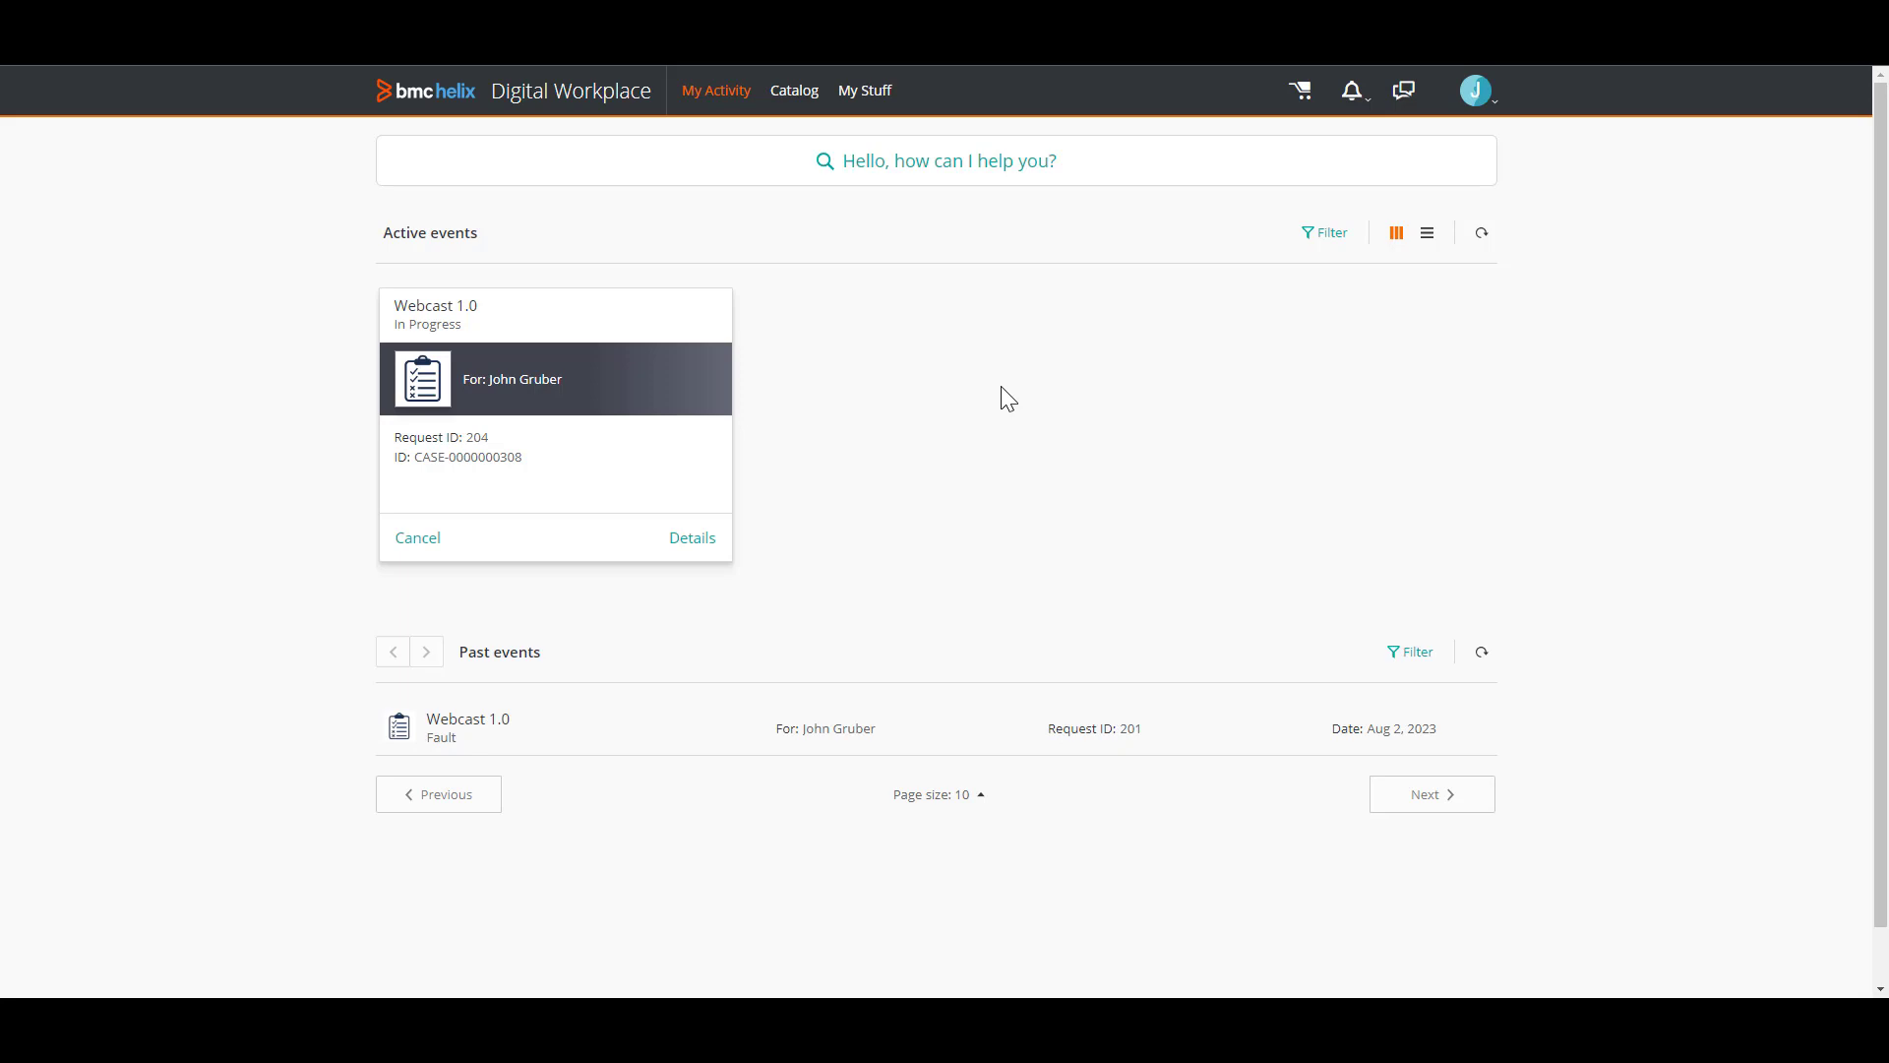
Search Digital Workplace for "webcast" and open the details of the Webcast 1.0 service.
left_click(937, 172)
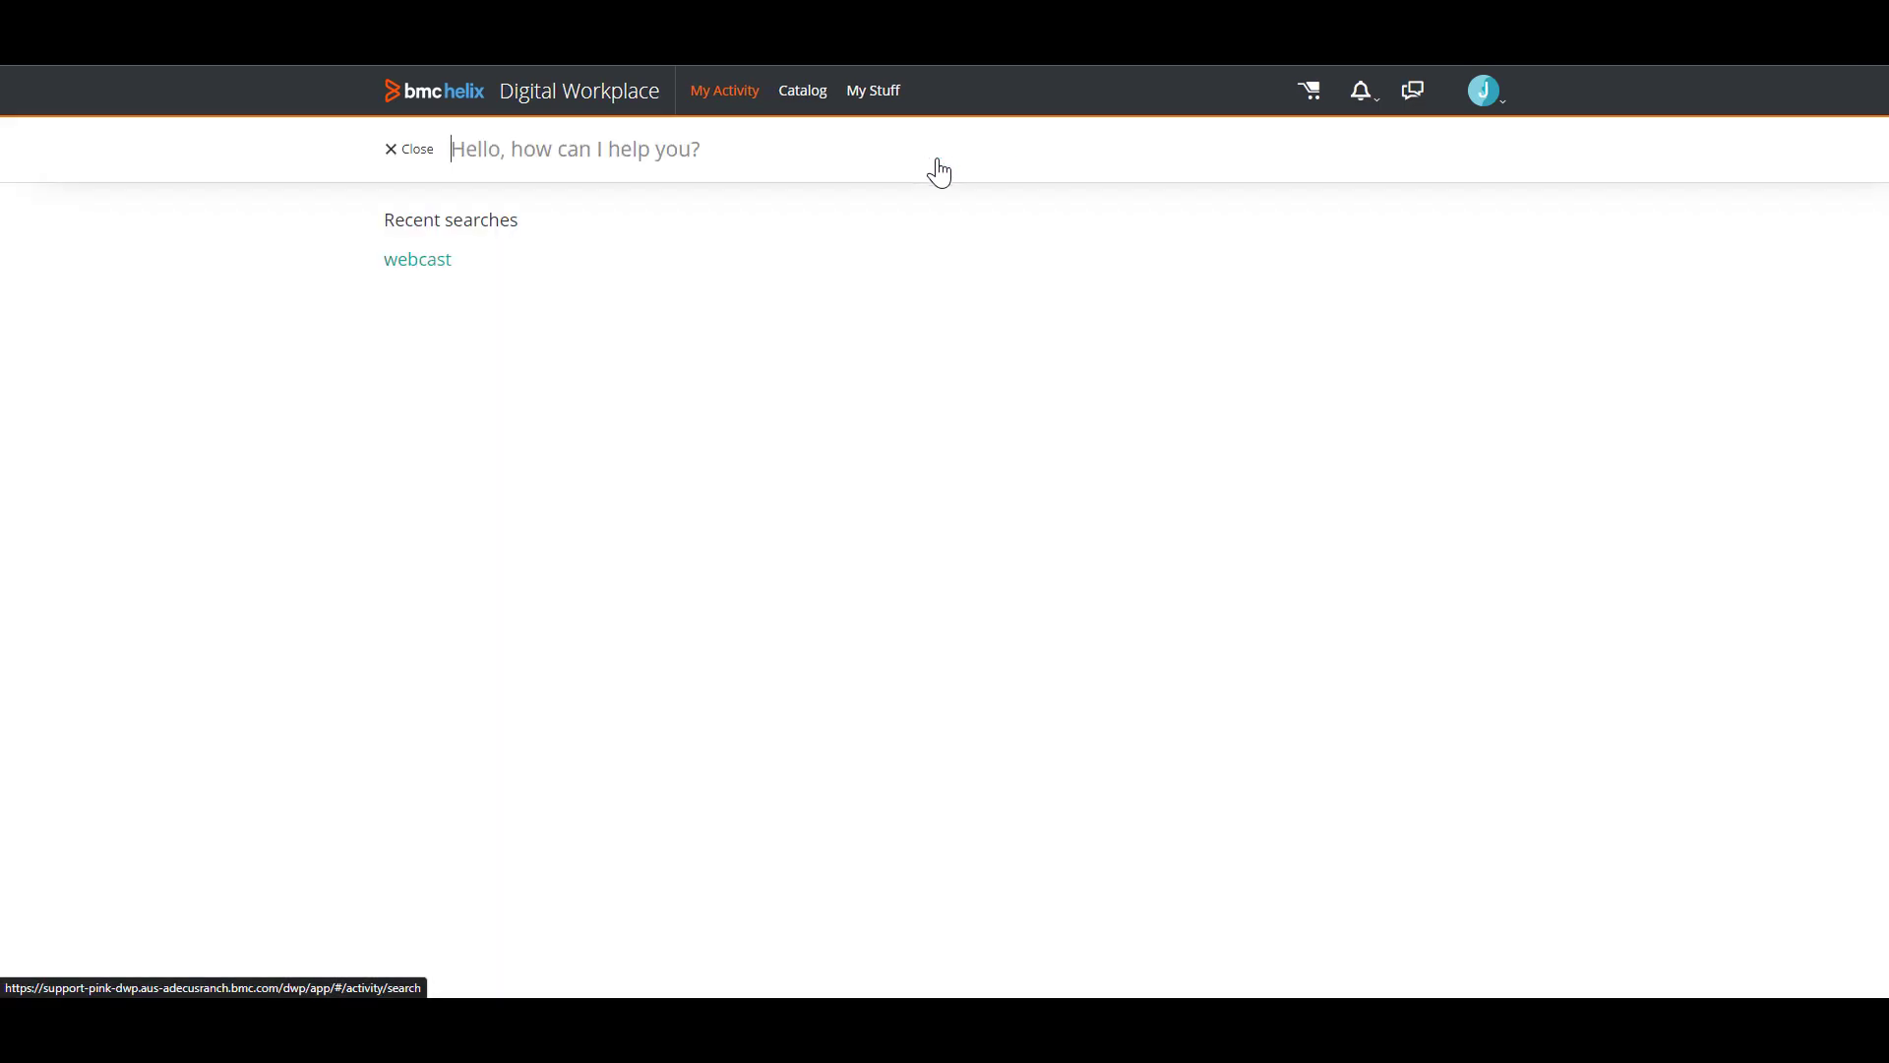
type("webcast")
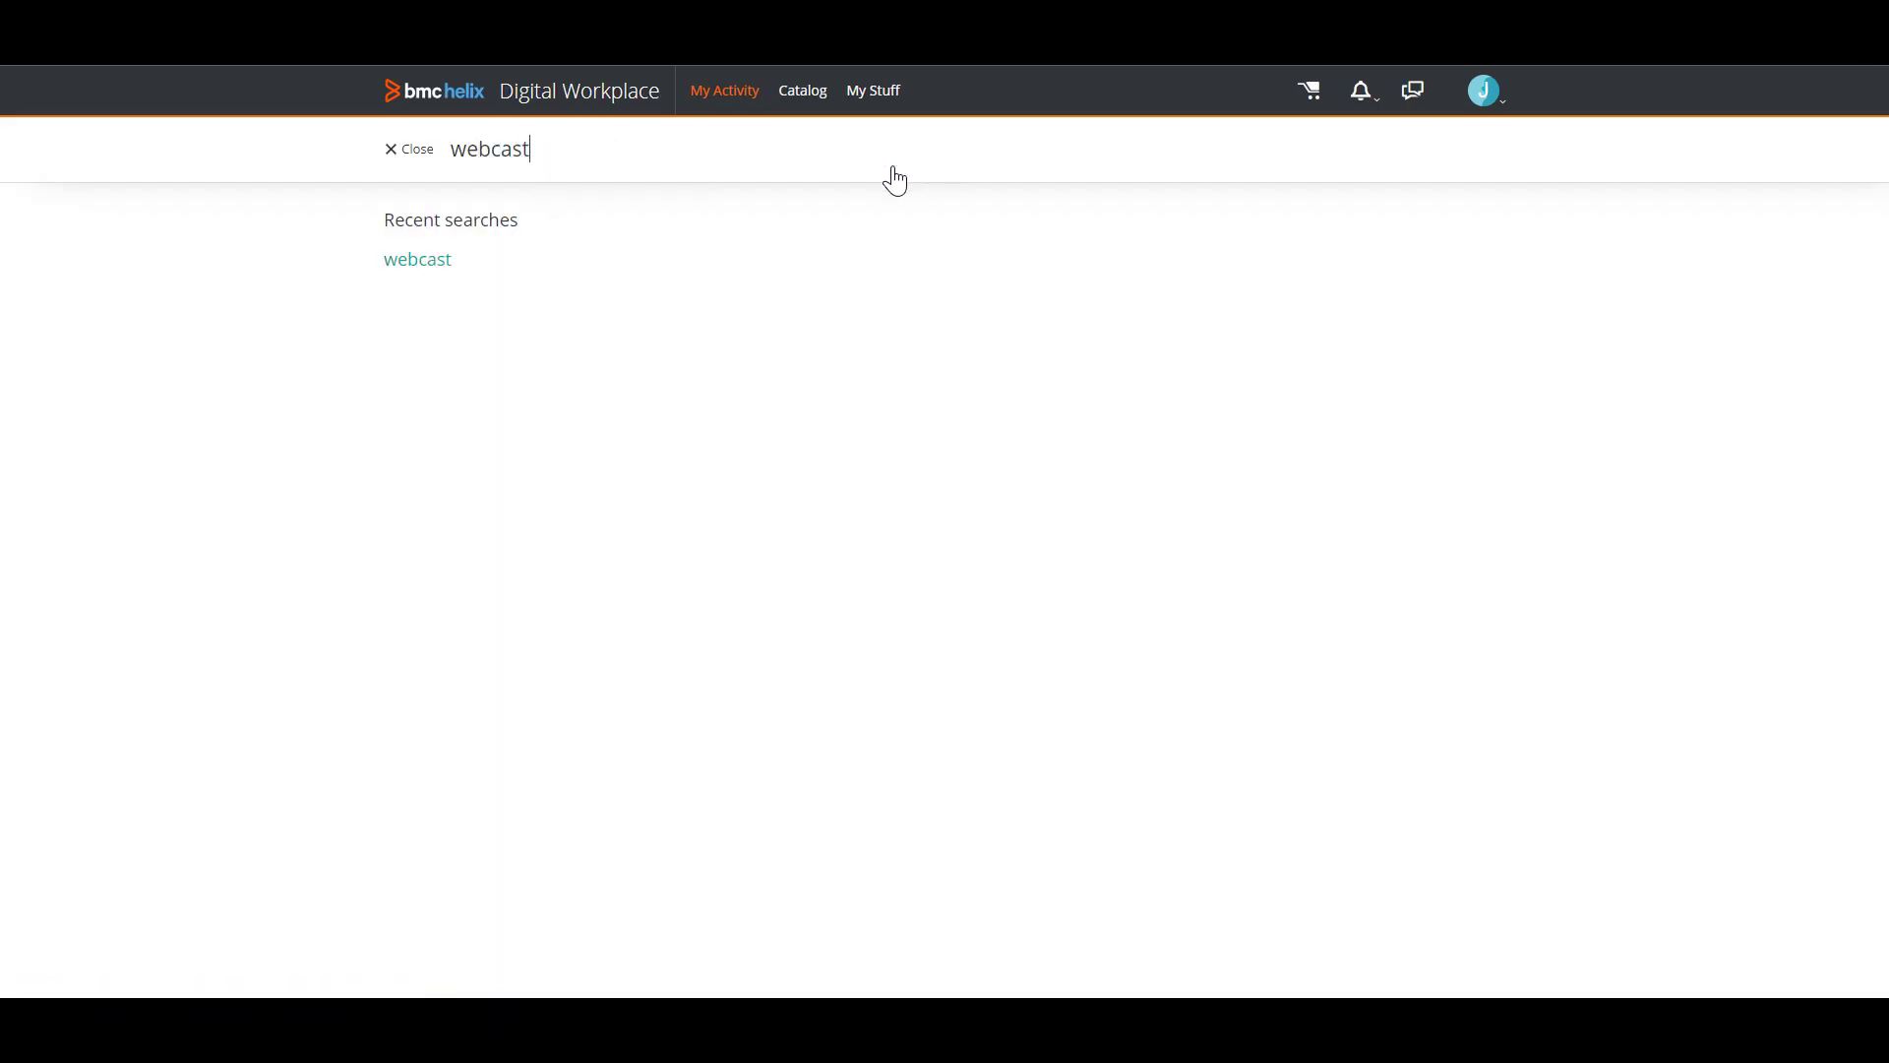
left_click(429, 268)
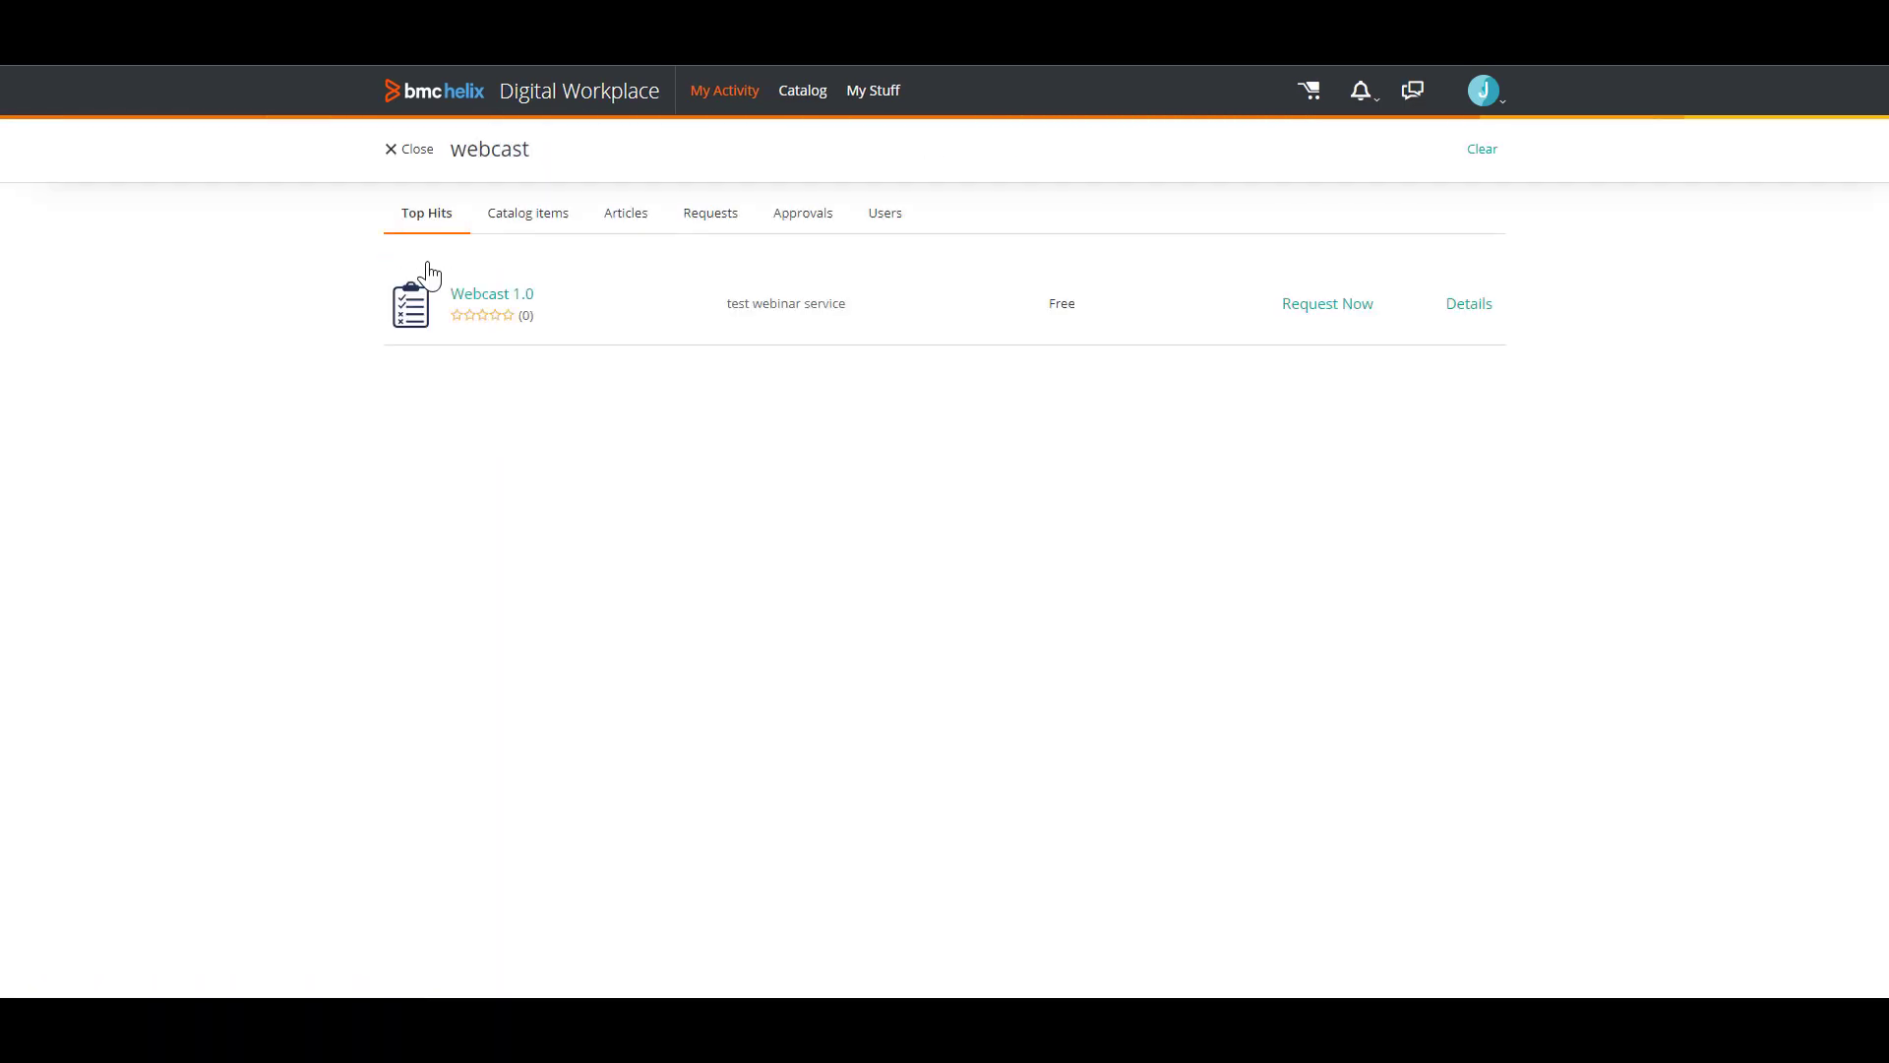
left_click(476, 300)
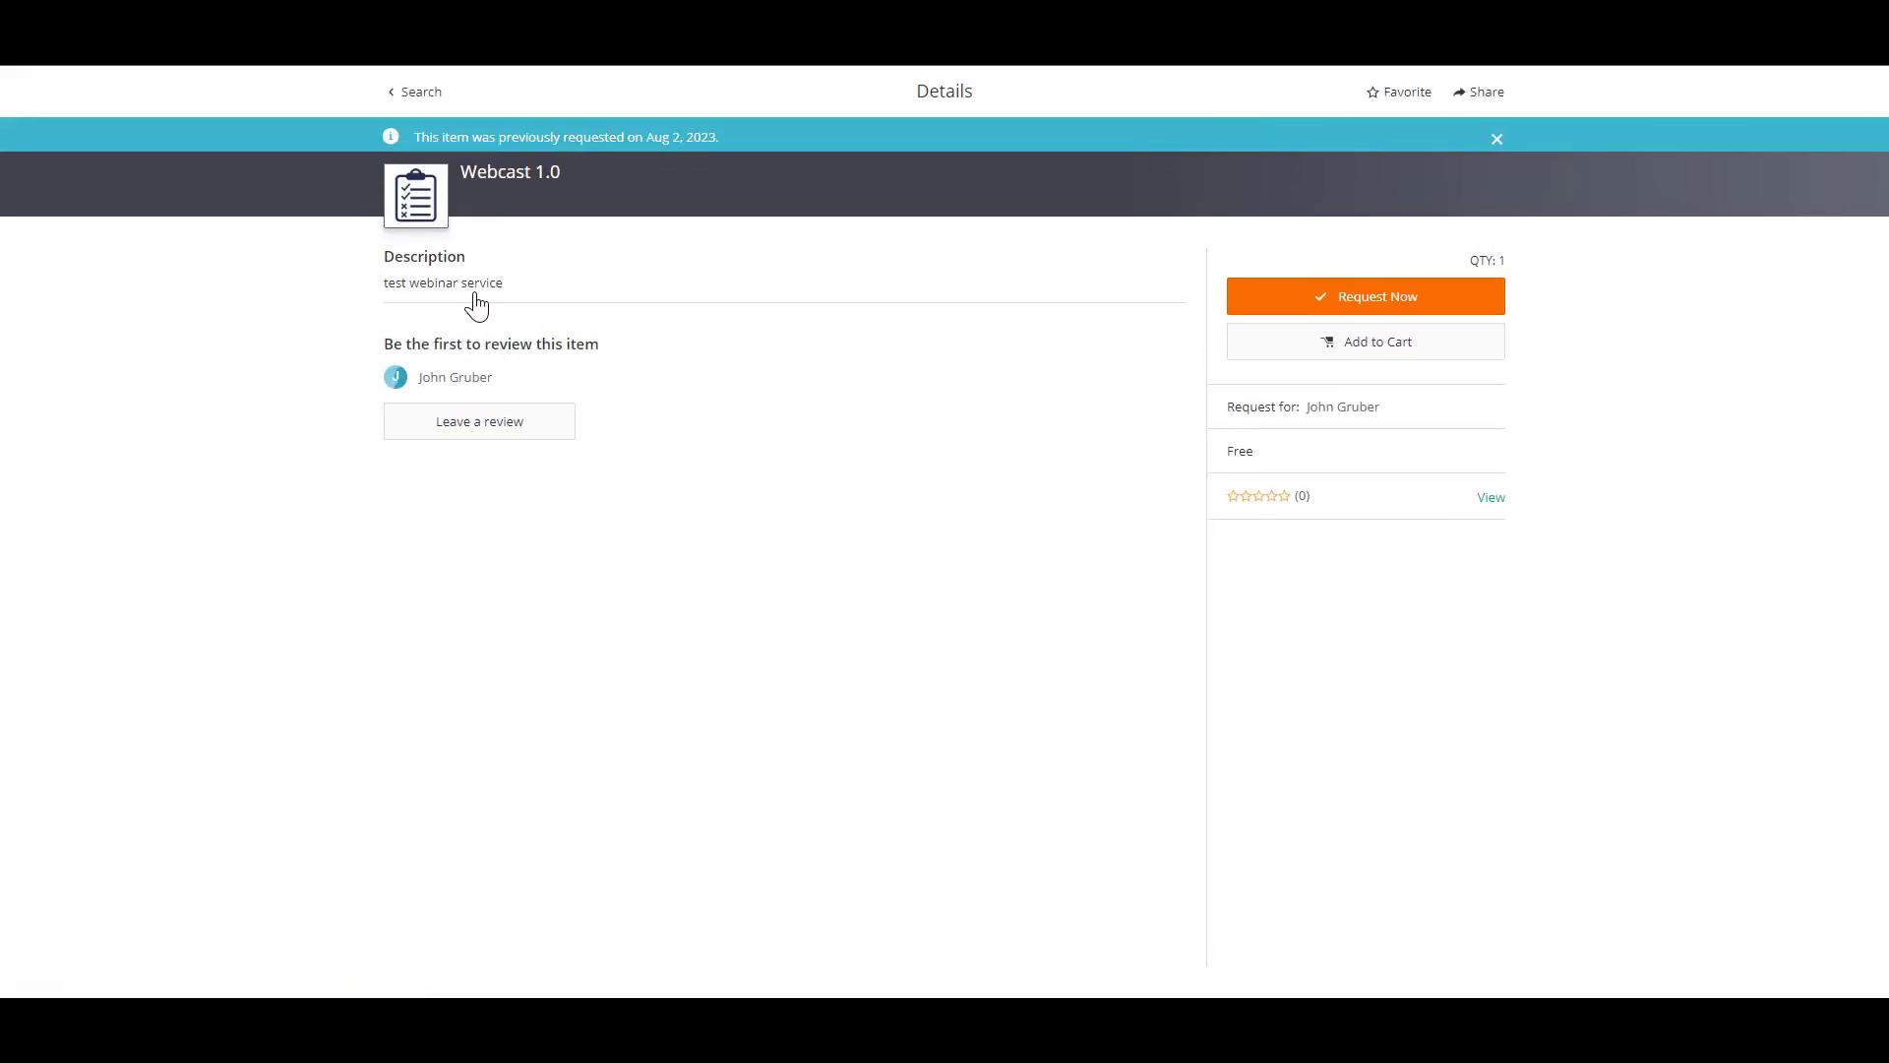
Request the Webcast 1.0 service with the summary "tester" and submit the request.
left_click(1330, 301)
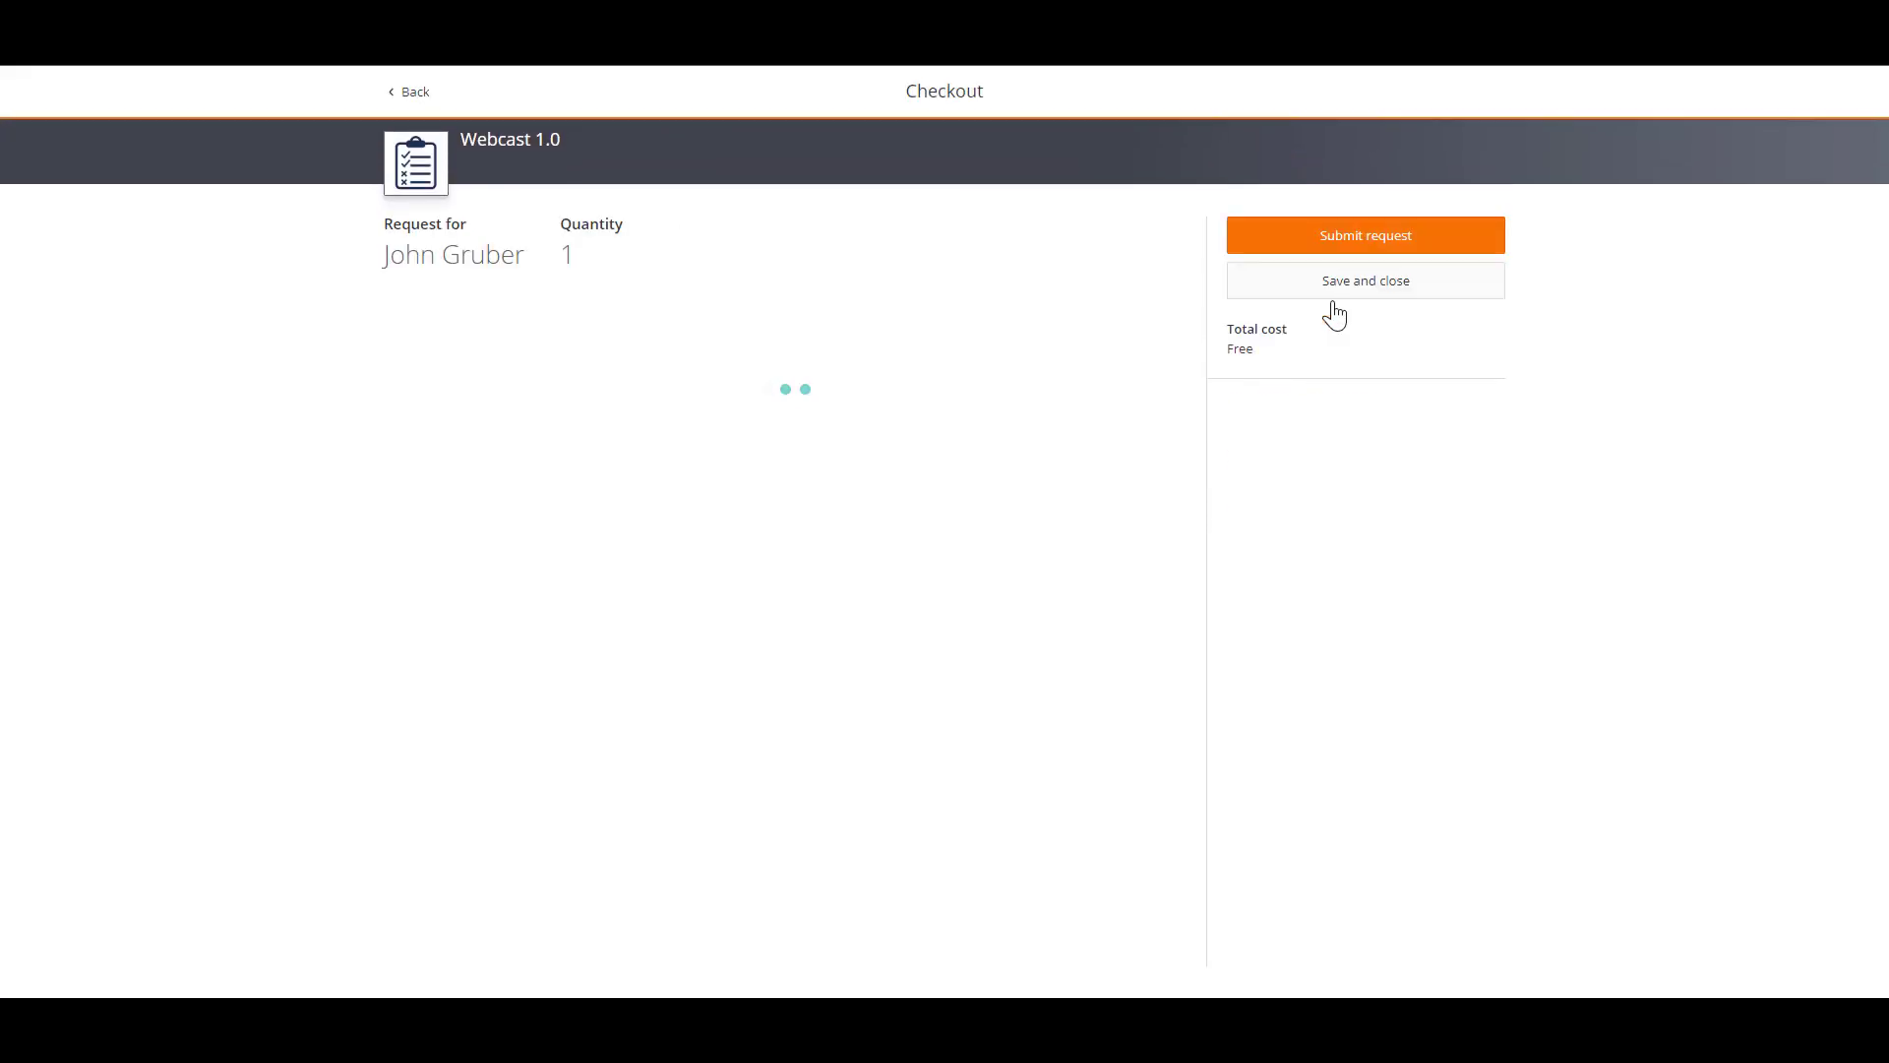
left_click(716, 366)
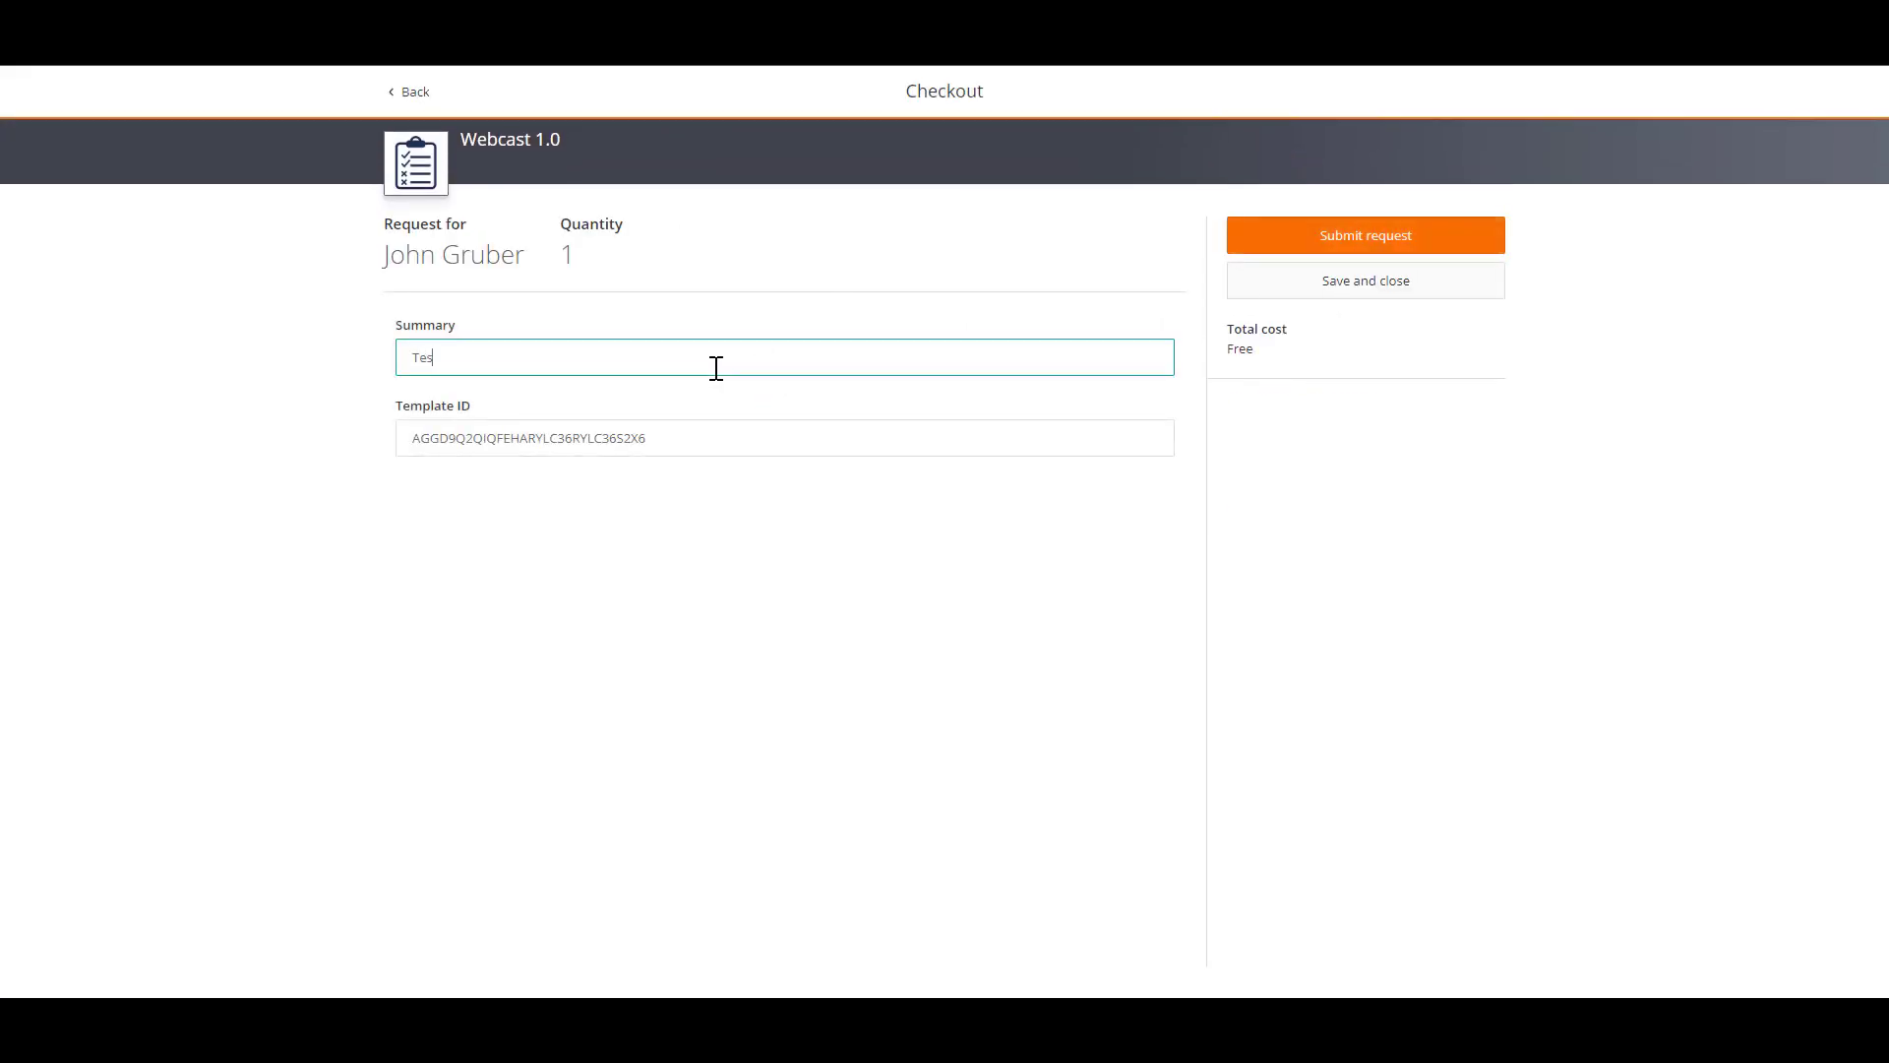
left_click(1318, 236)
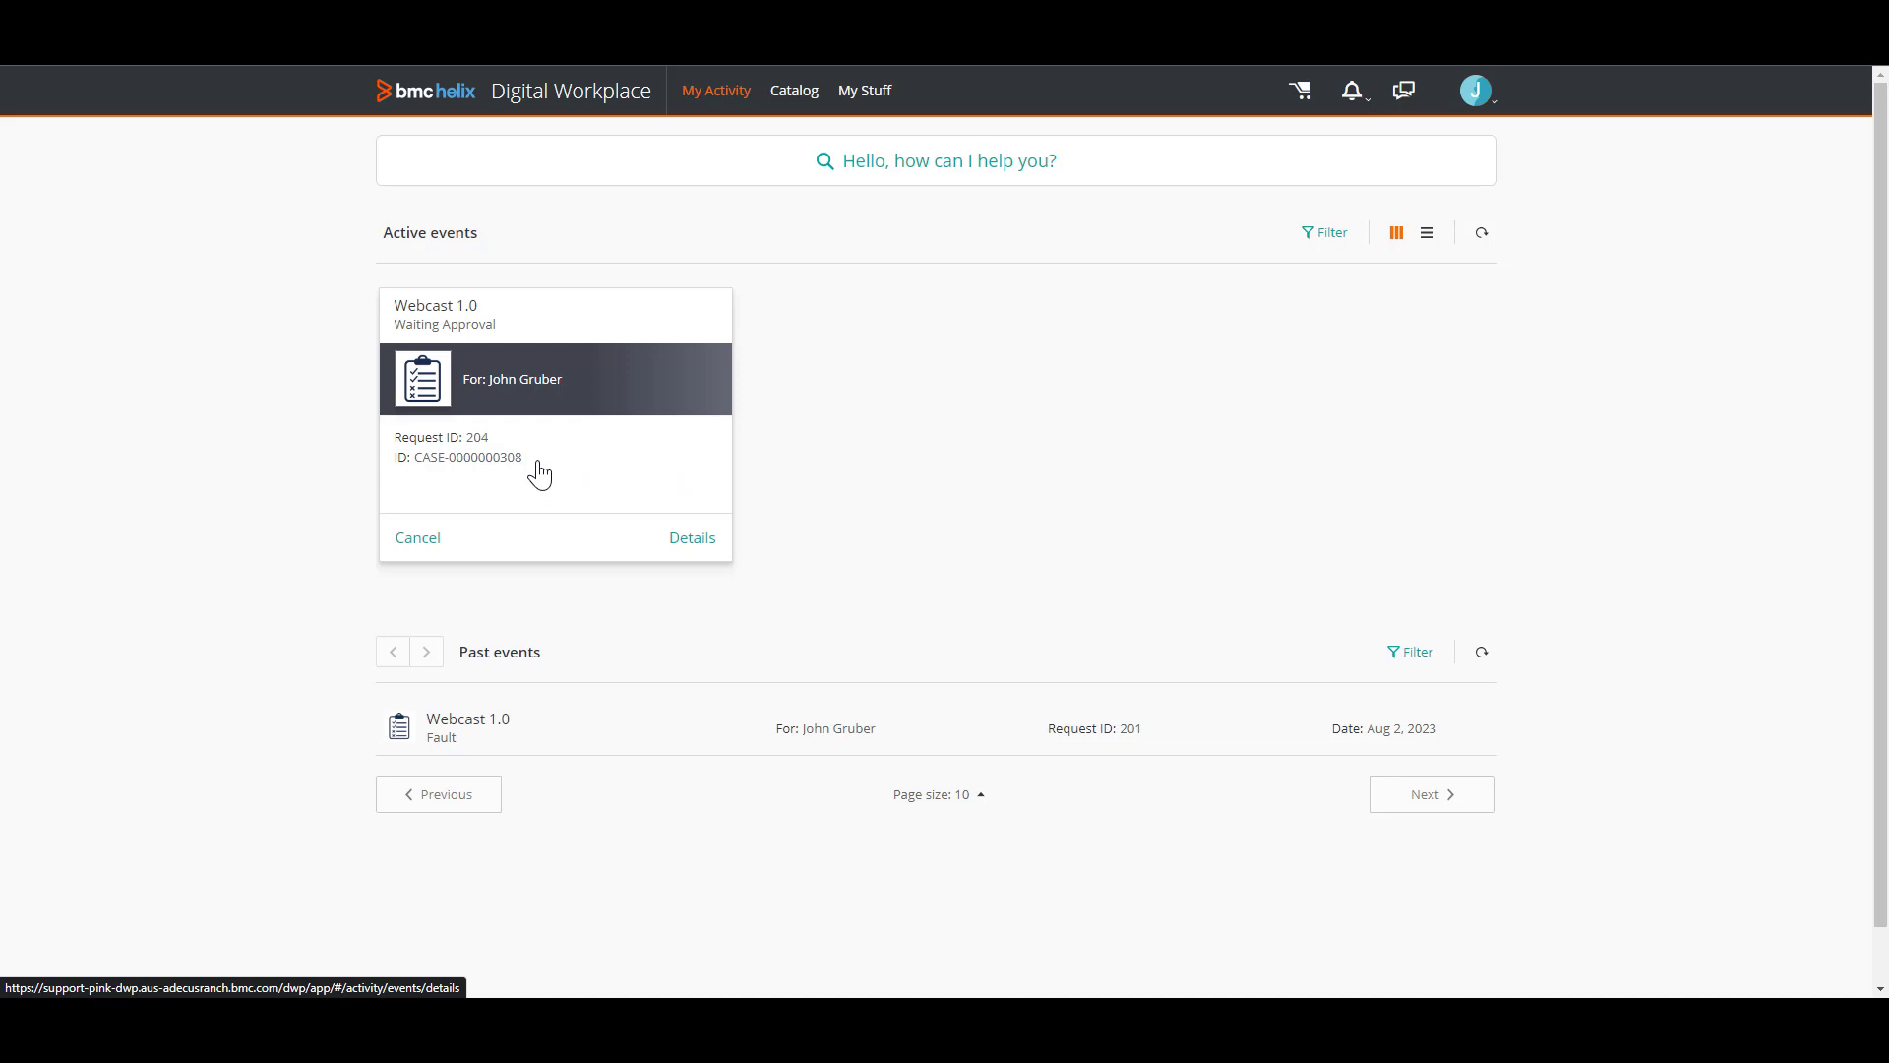
Open the details of the active Webcast 1.0 request and copy its case ID.
left_click(444, 465)
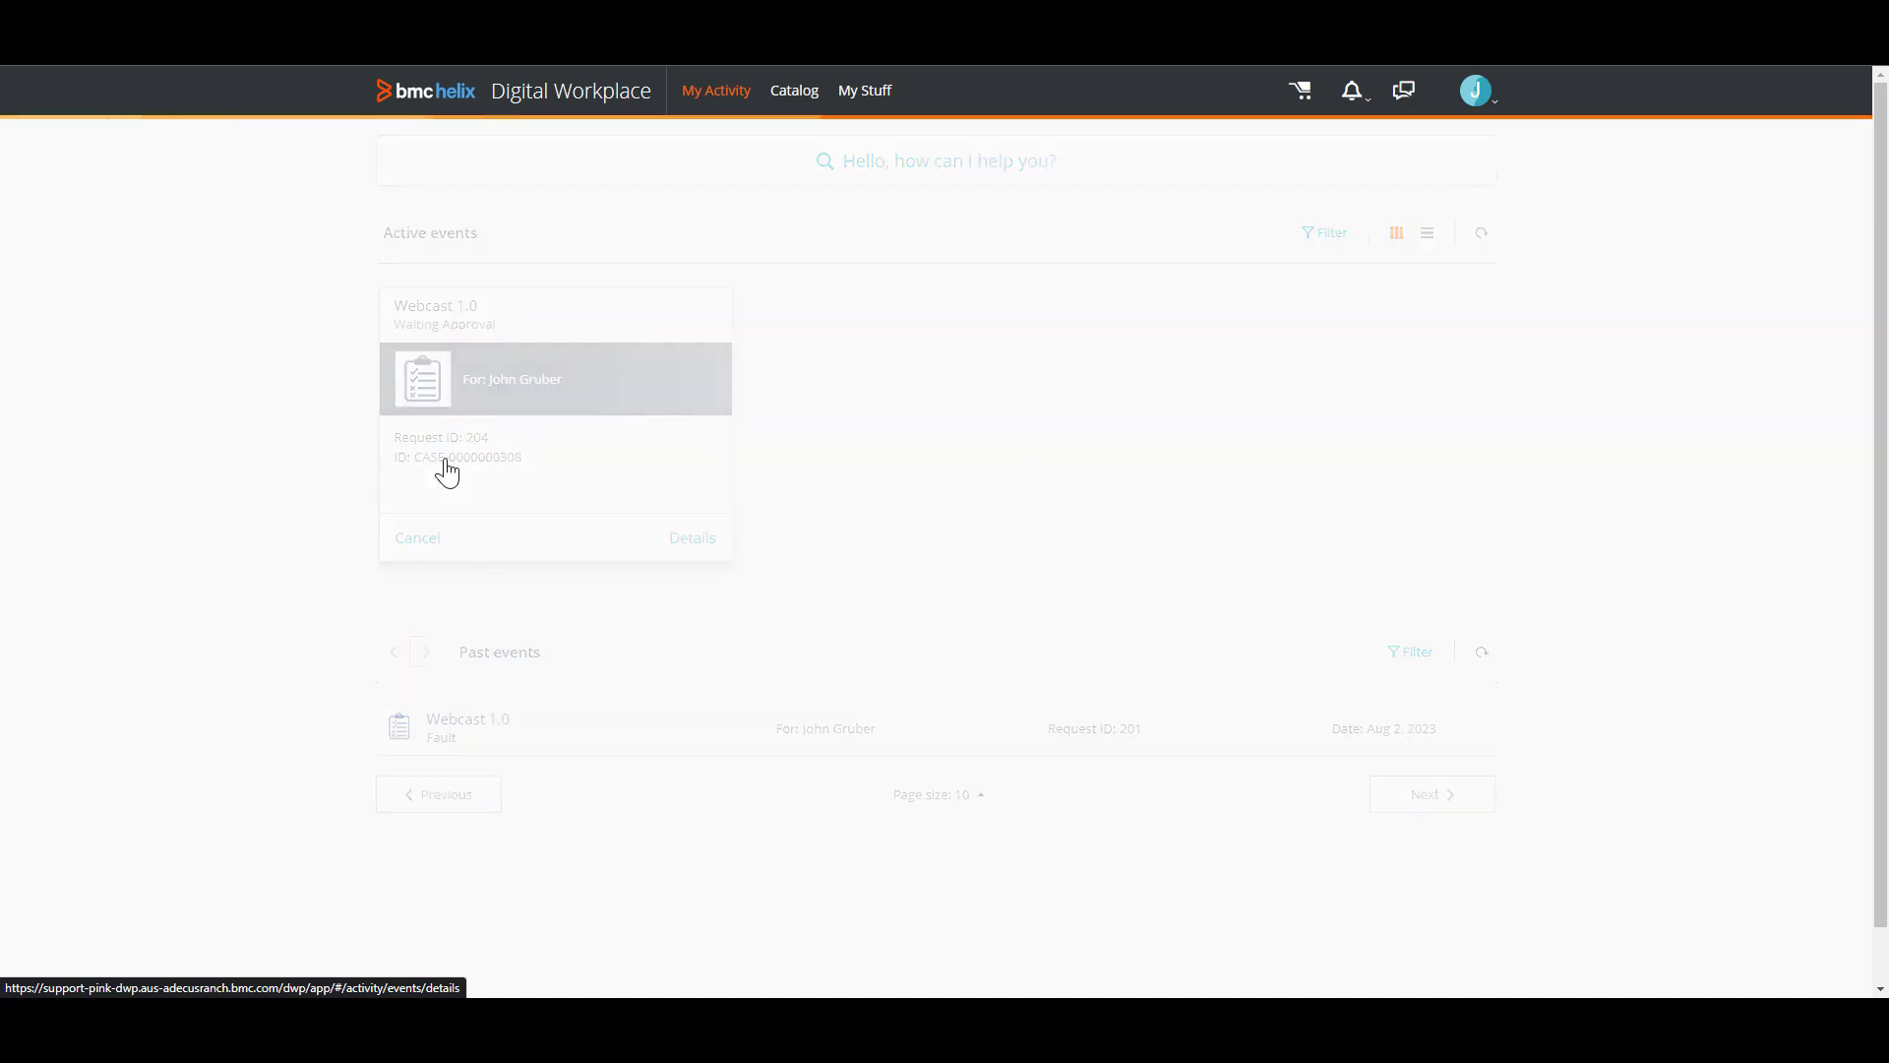
left_click_drag(488, 755, 388, 772)
right_click(394, 760)
left_click(433, 775)
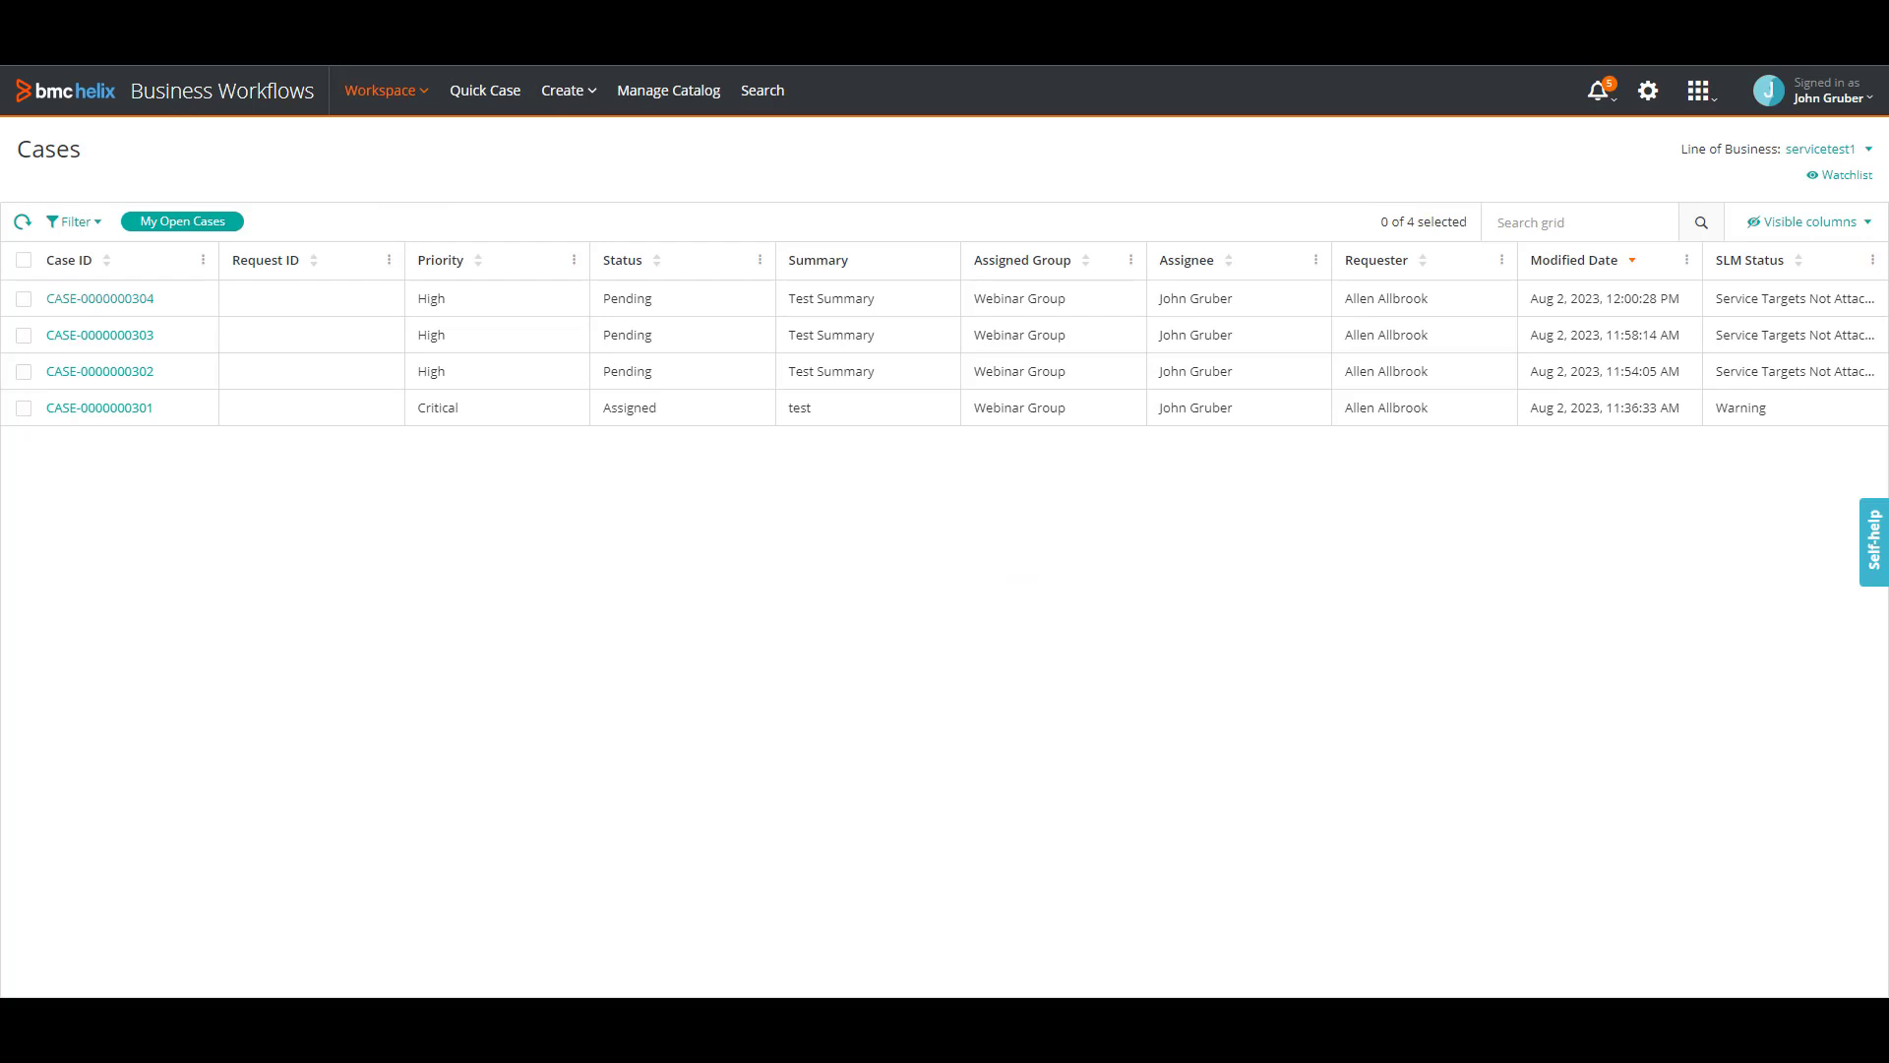
Switch to Business Workflows, search all records for the copied case ID, and open the matching "tester" case.
left_click(1604, 222)
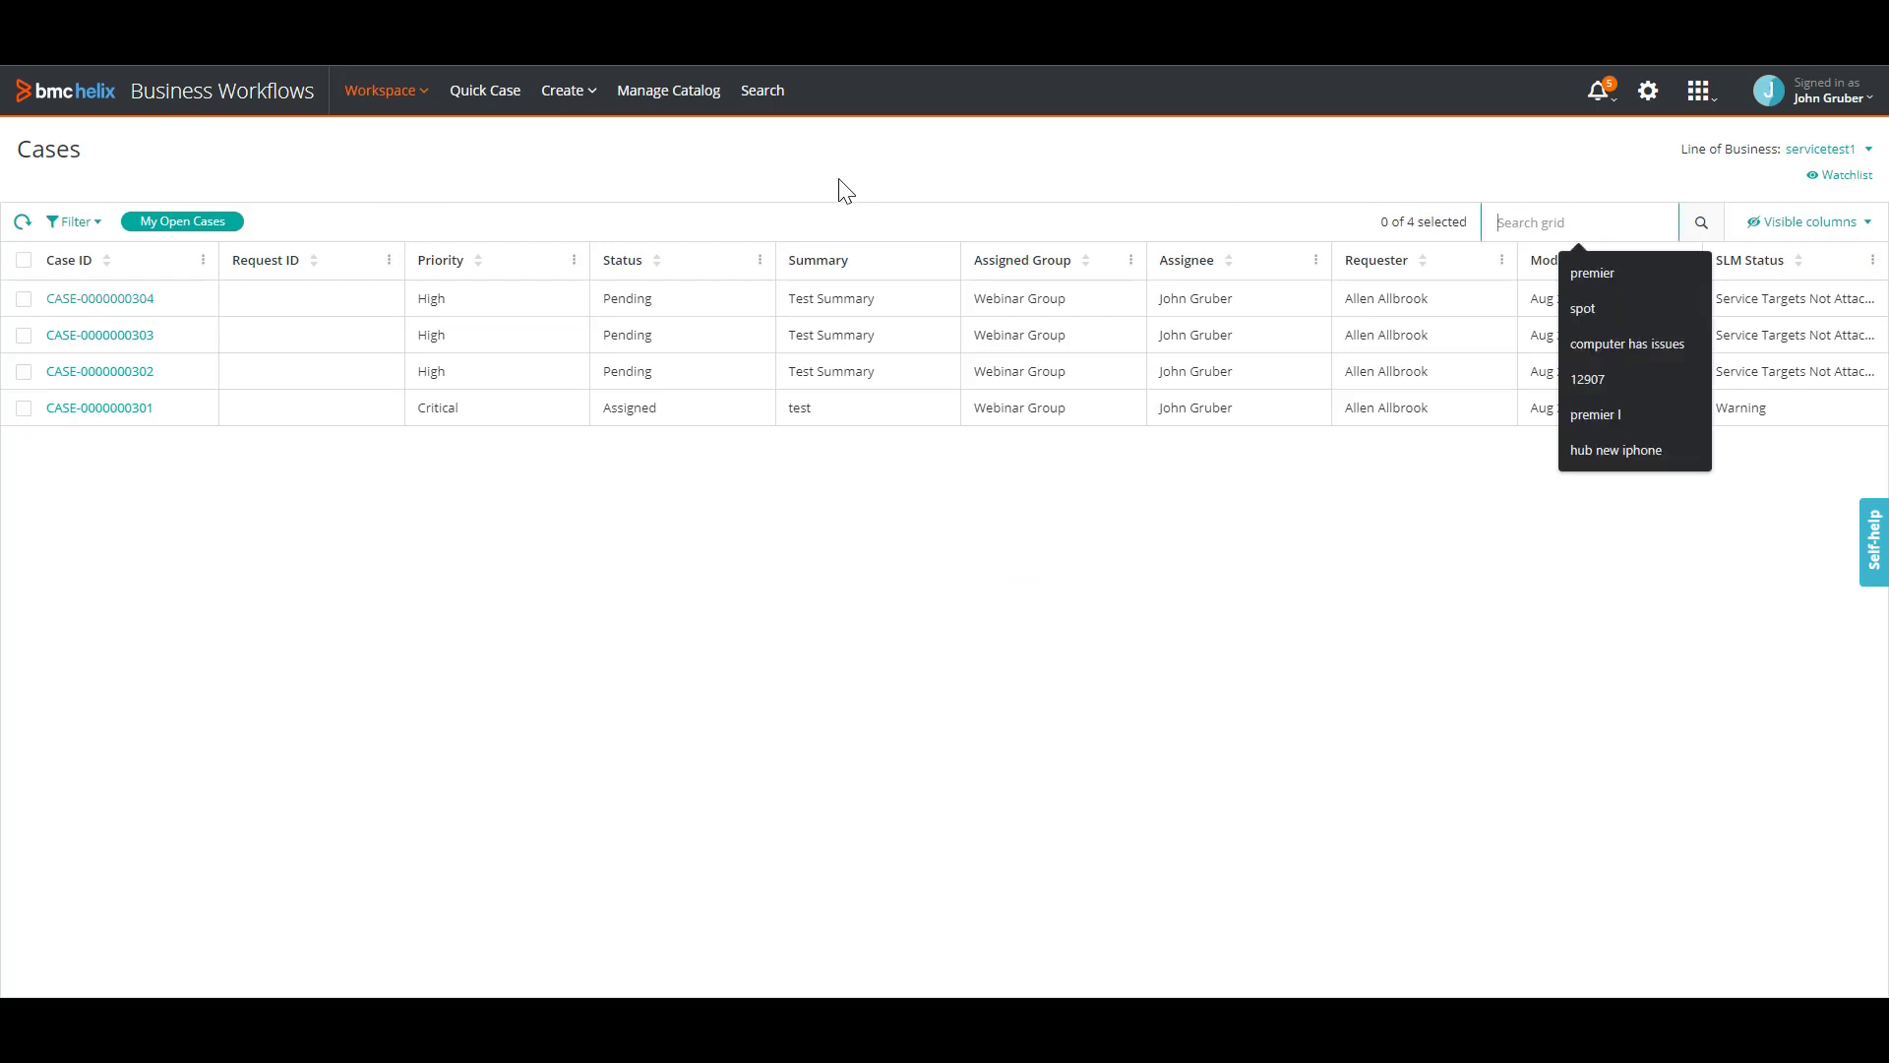
left_click(778, 87)
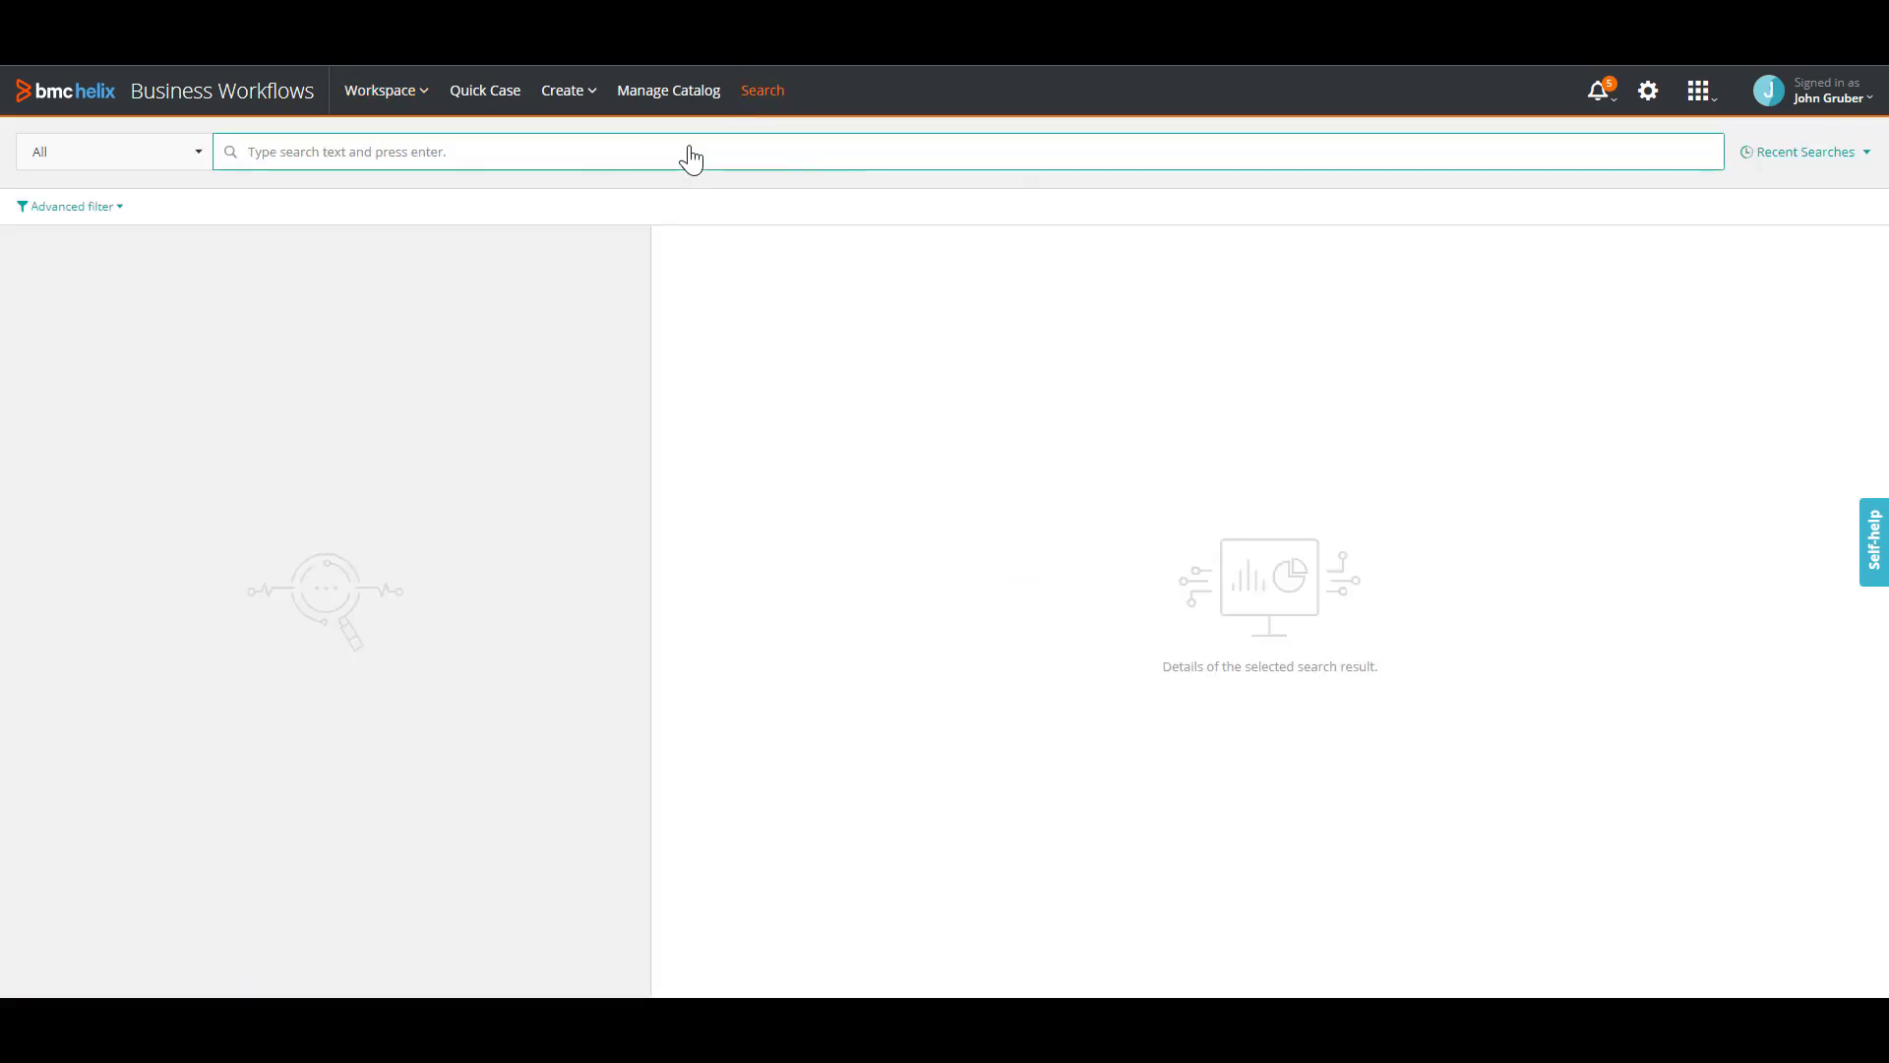
key("ctrl+v")
key("Return")
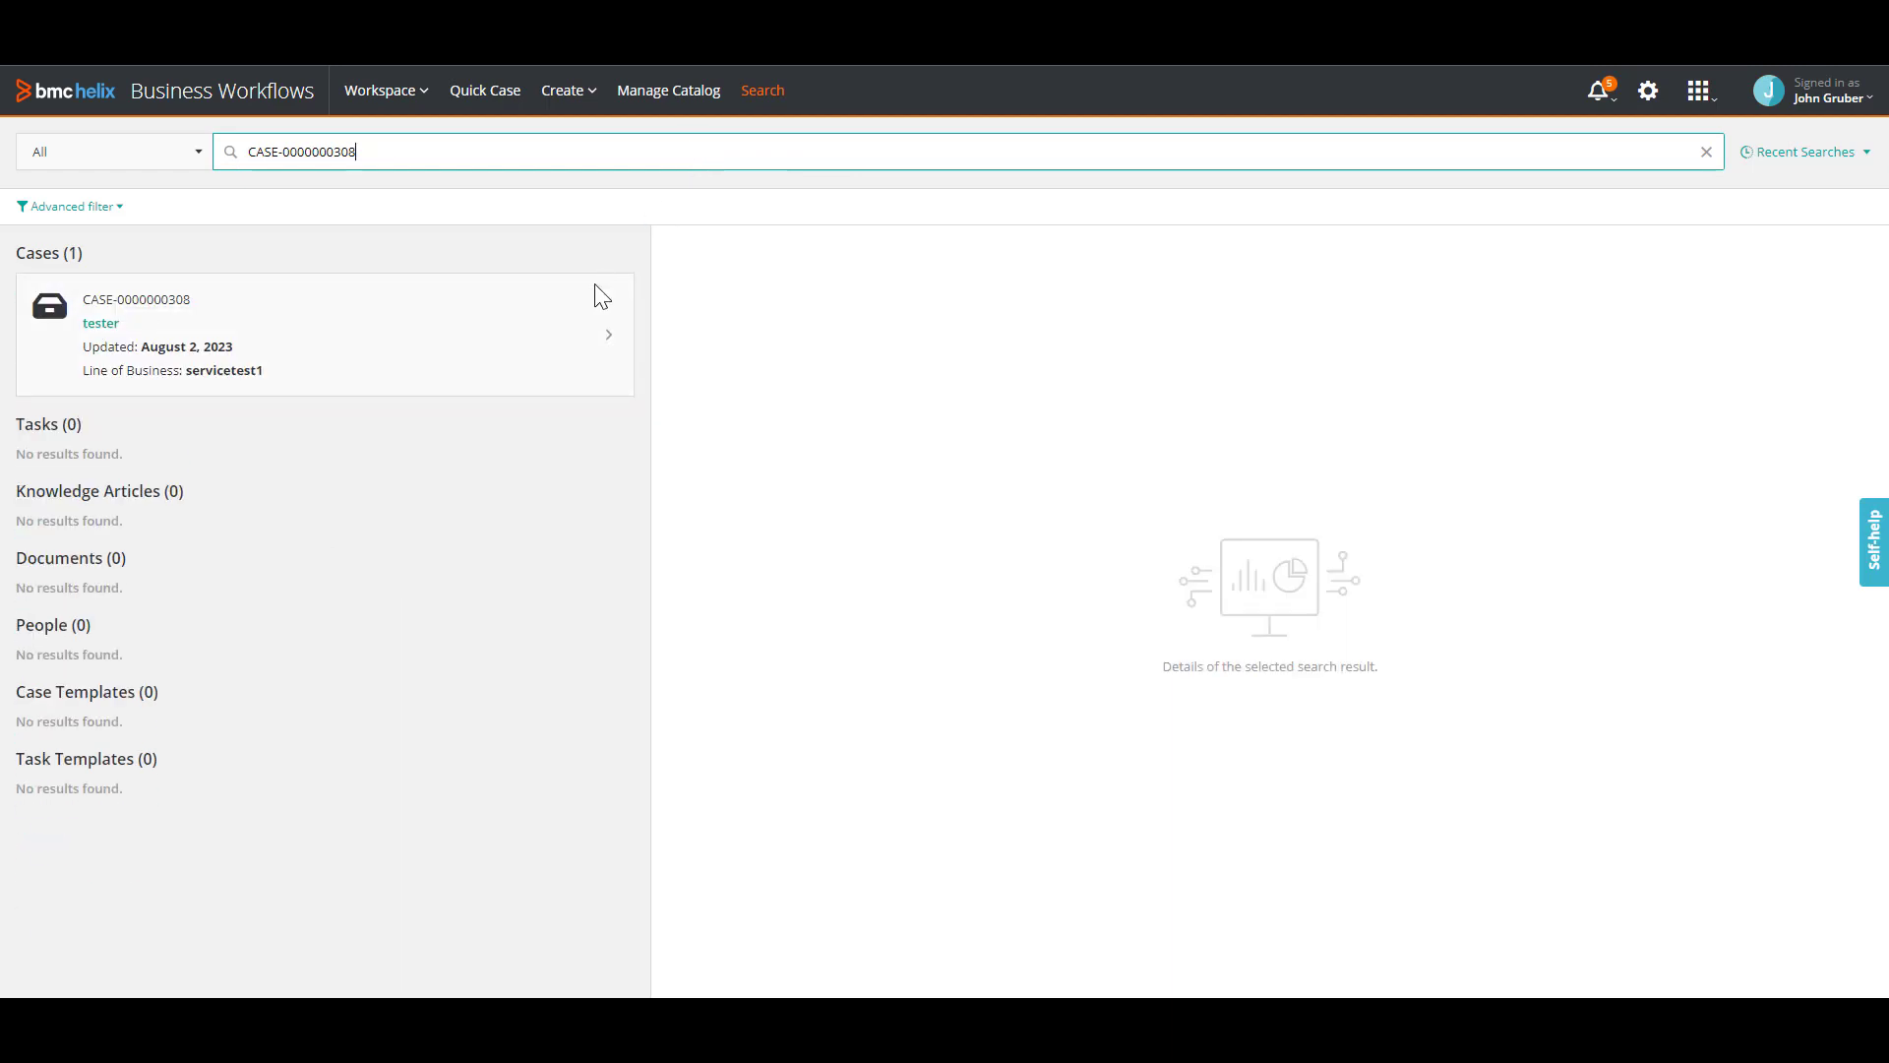
left_click(473, 354)
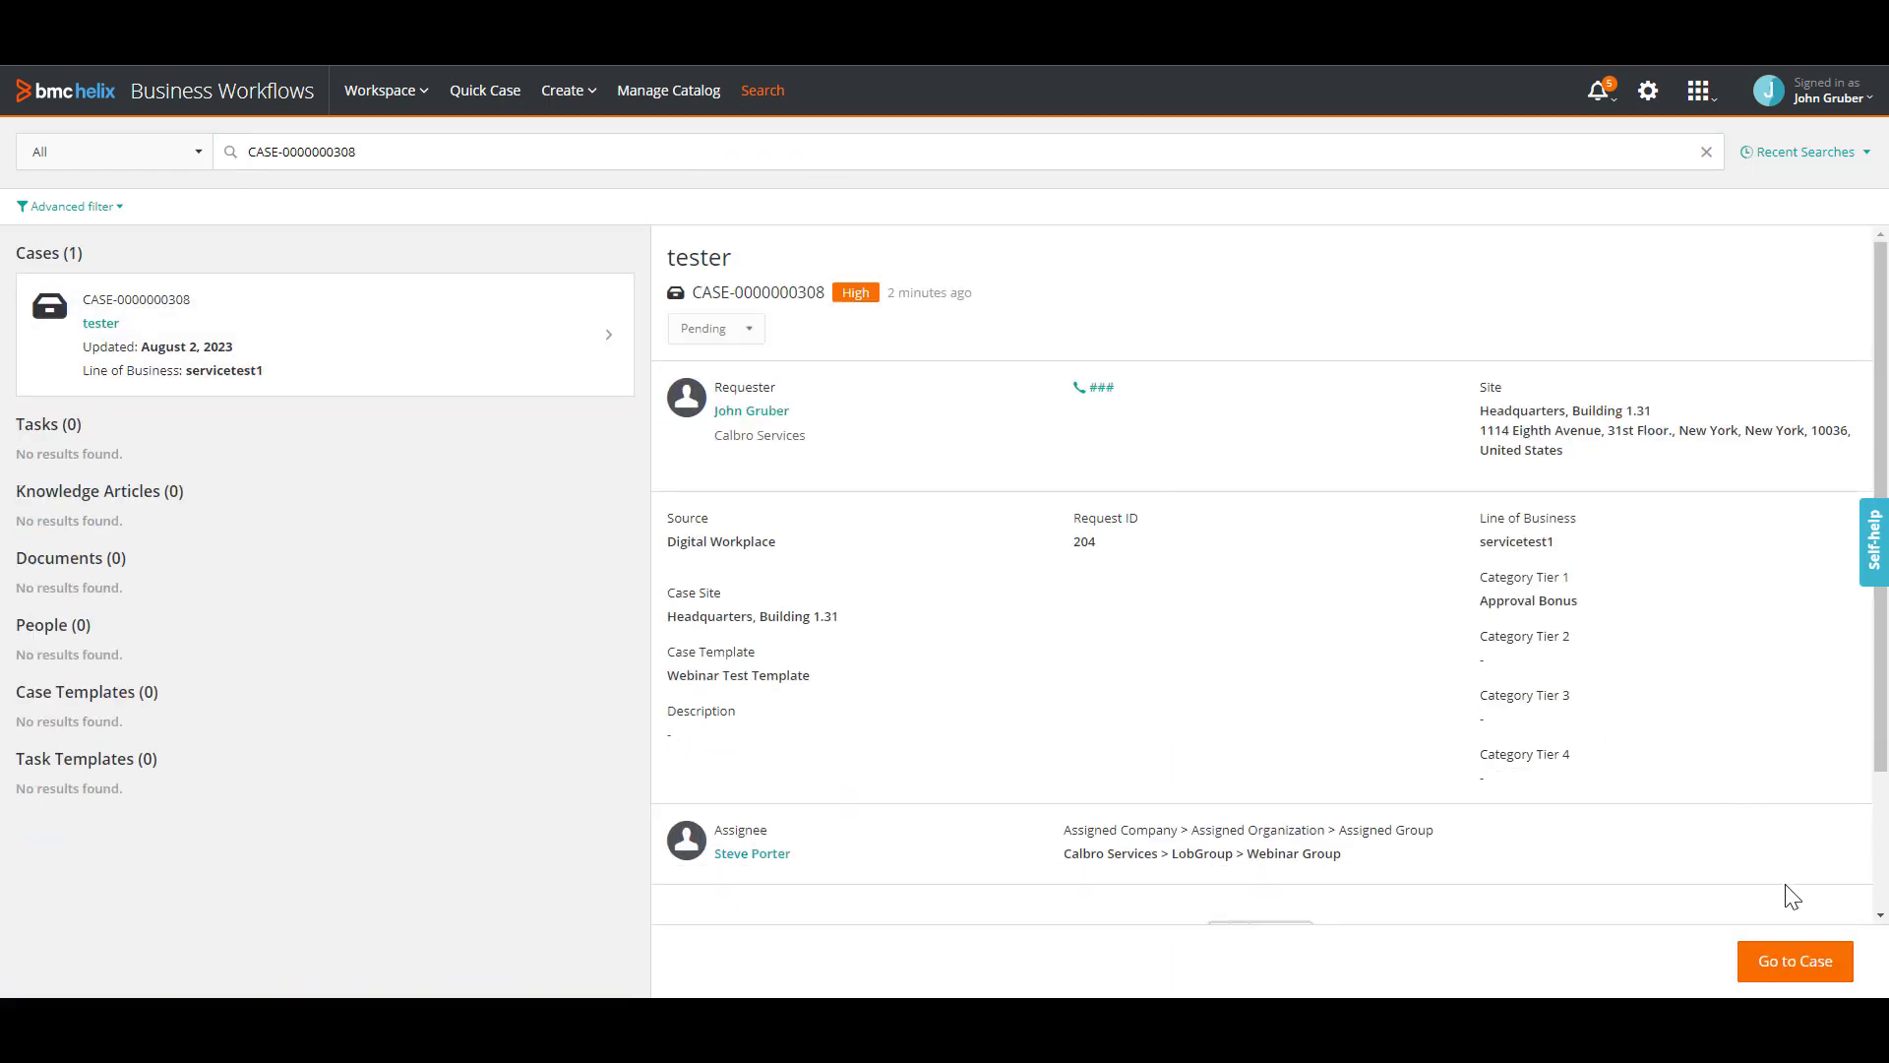
left_click(1799, 969)
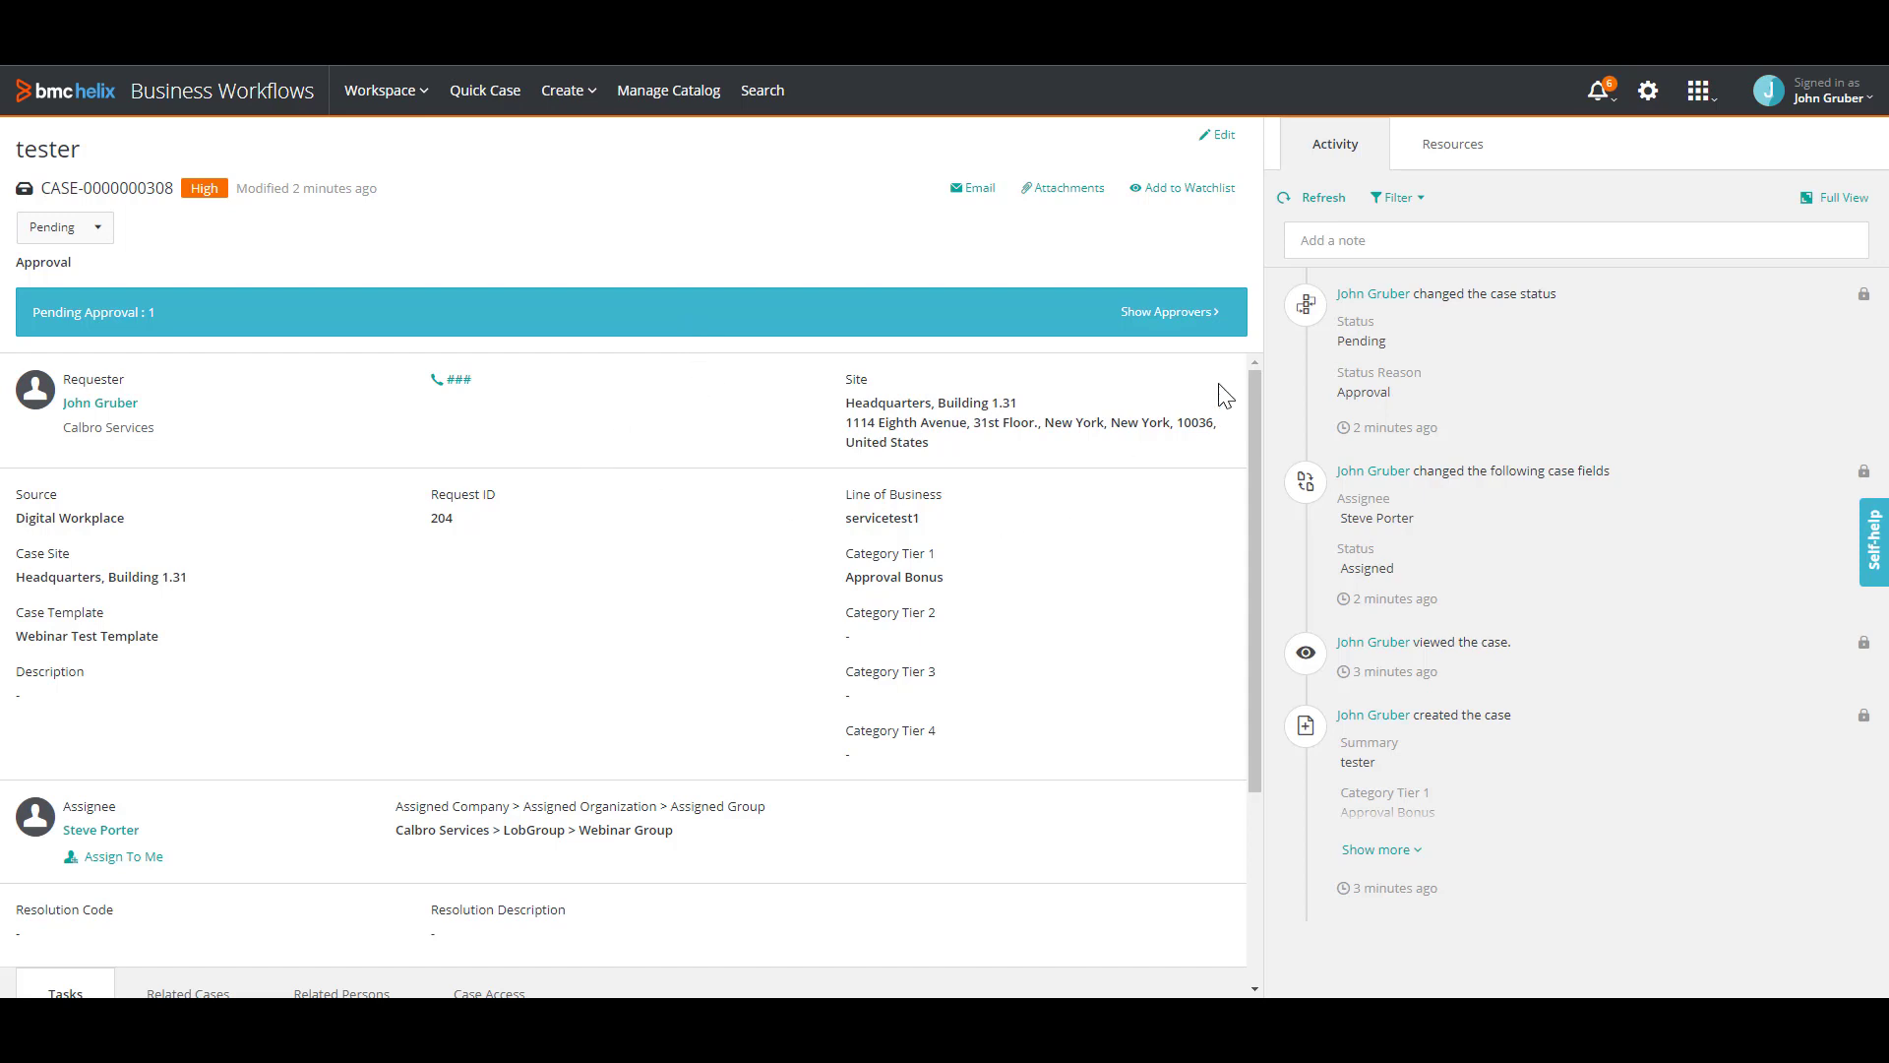
Review the pending approvers of the "tester" case and return to the case view.
left_click_drag(1253, 393, 1249, 344)
left_click(1155, 321)
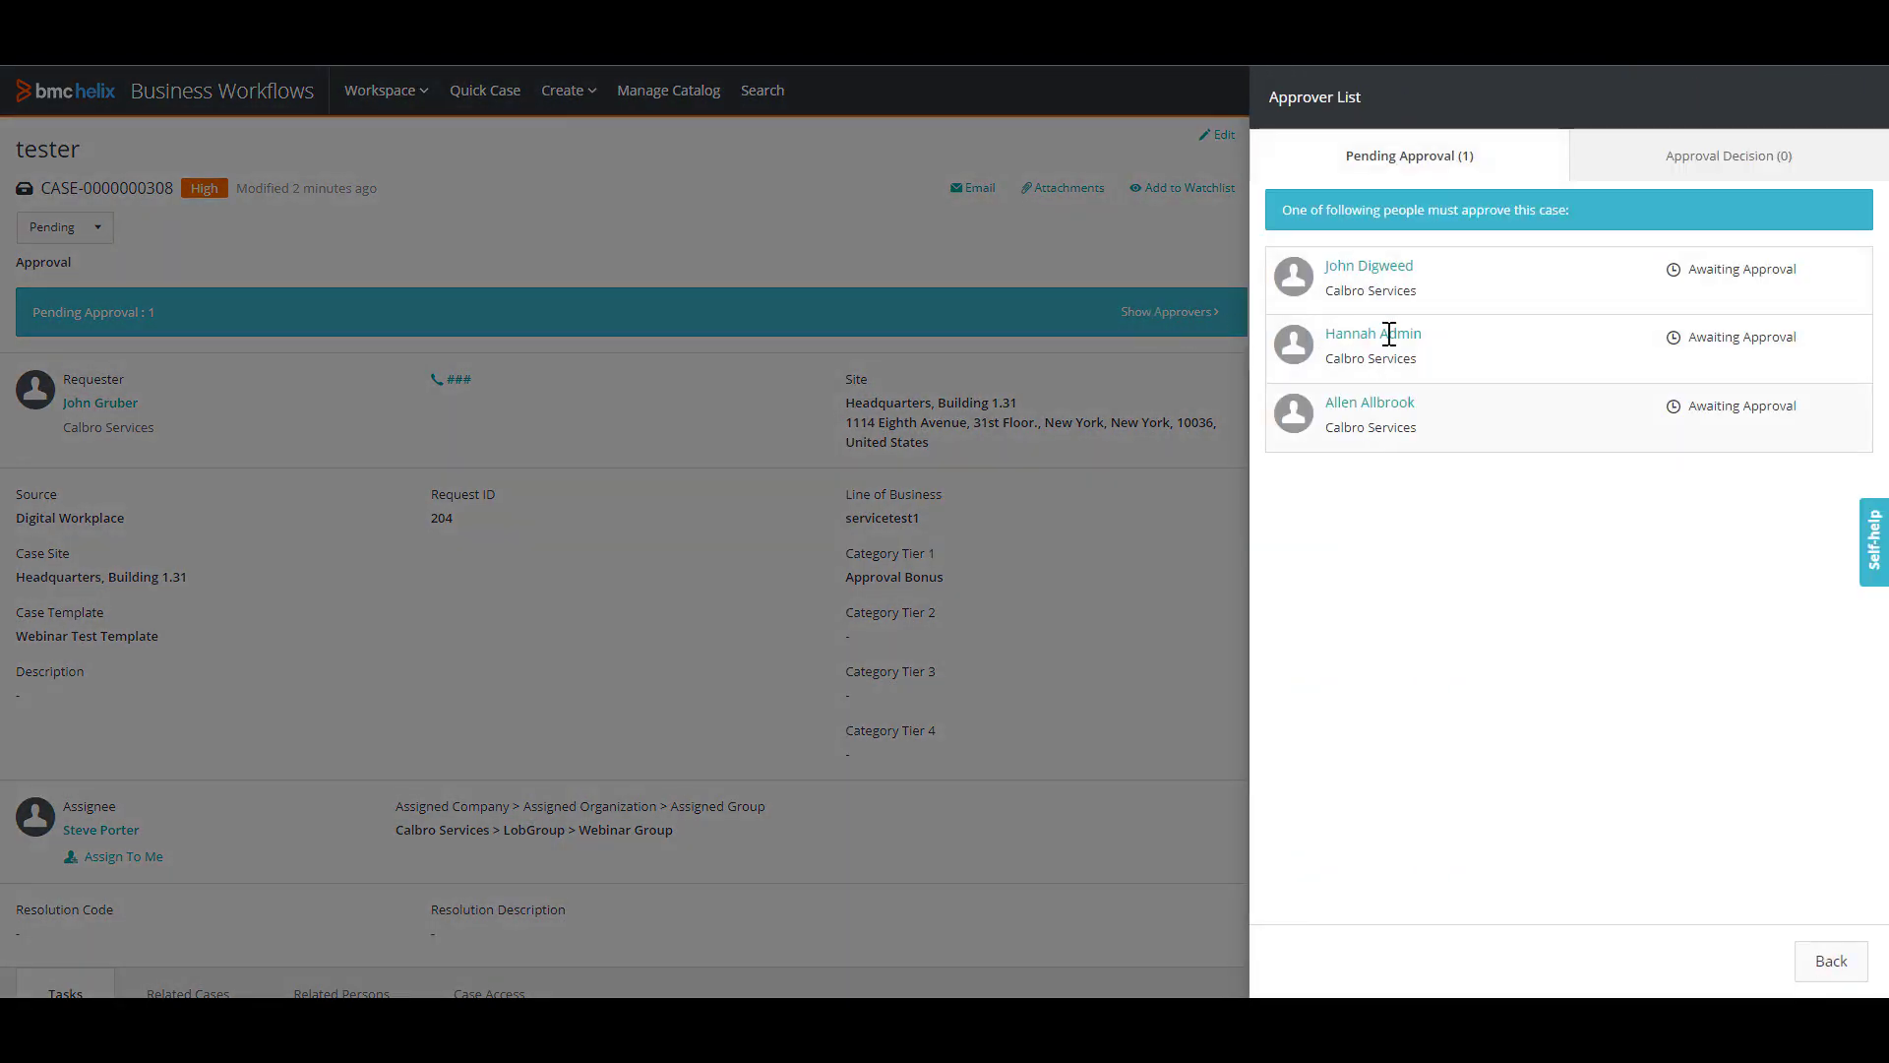
left_click(1830, 961)
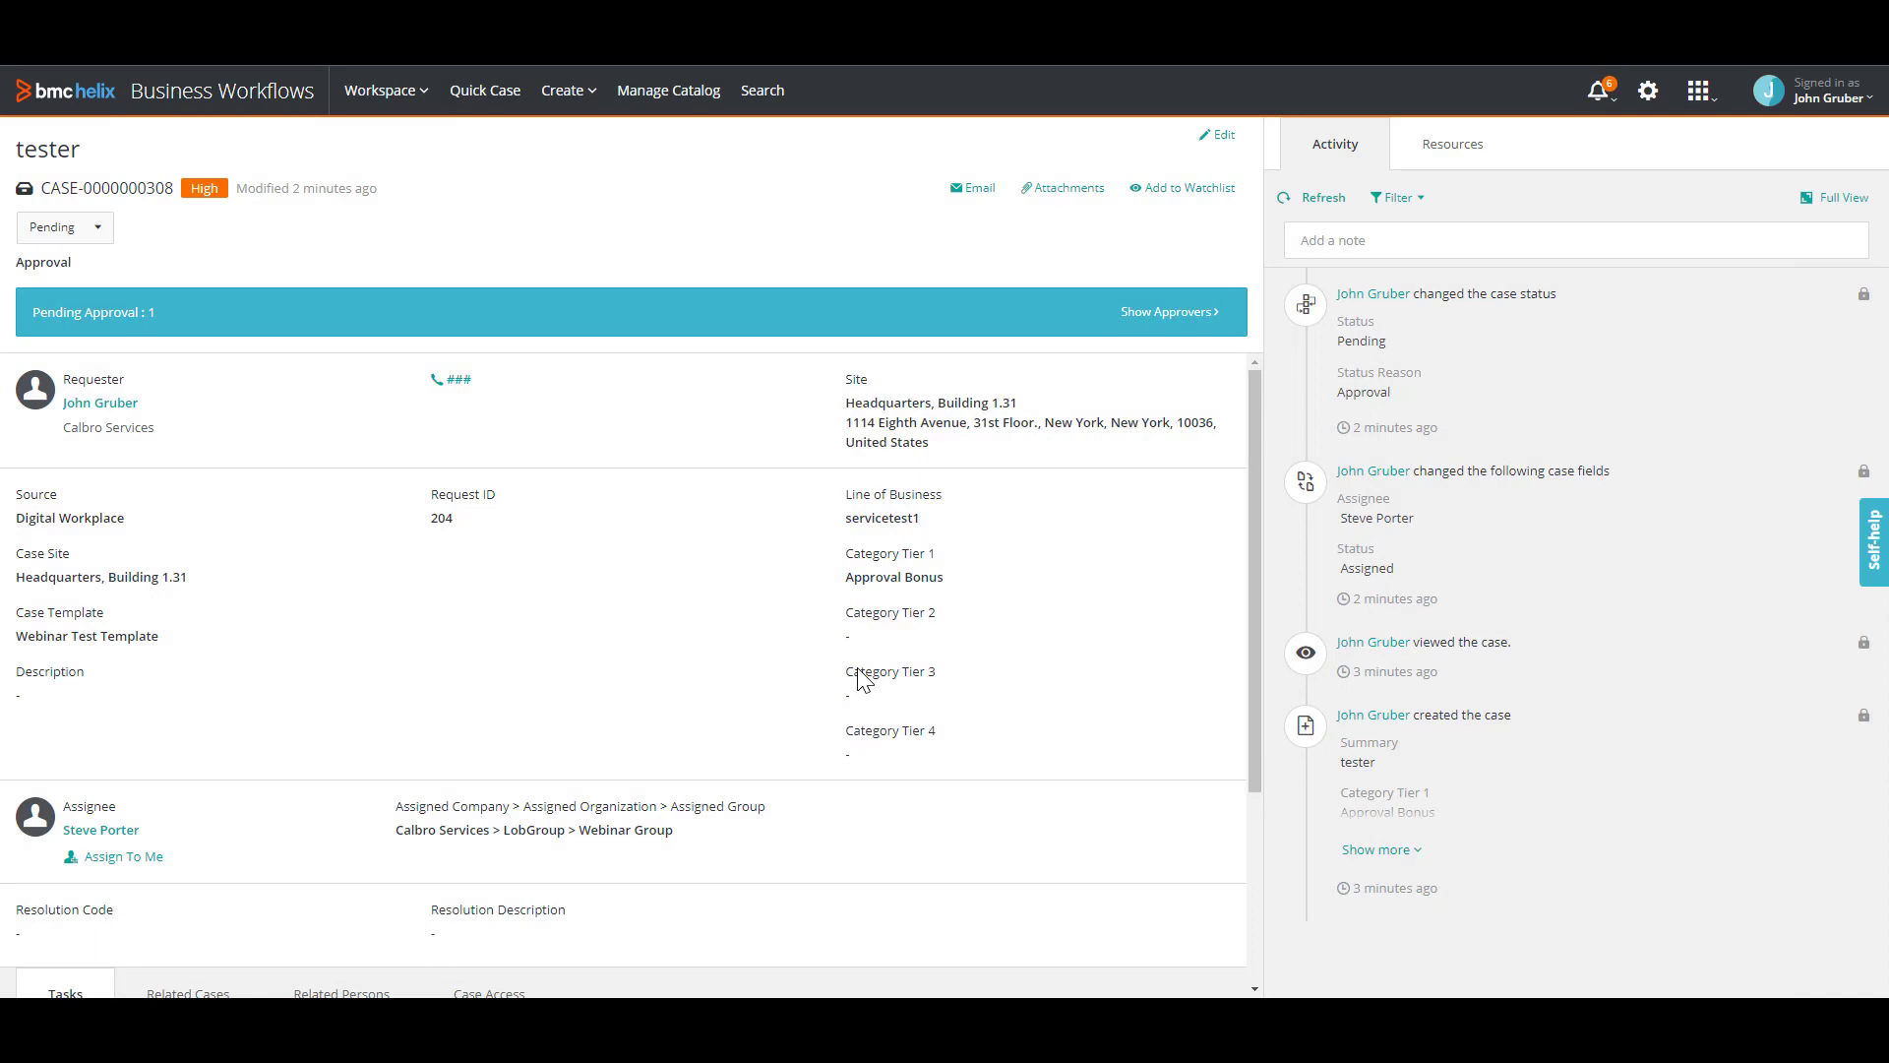